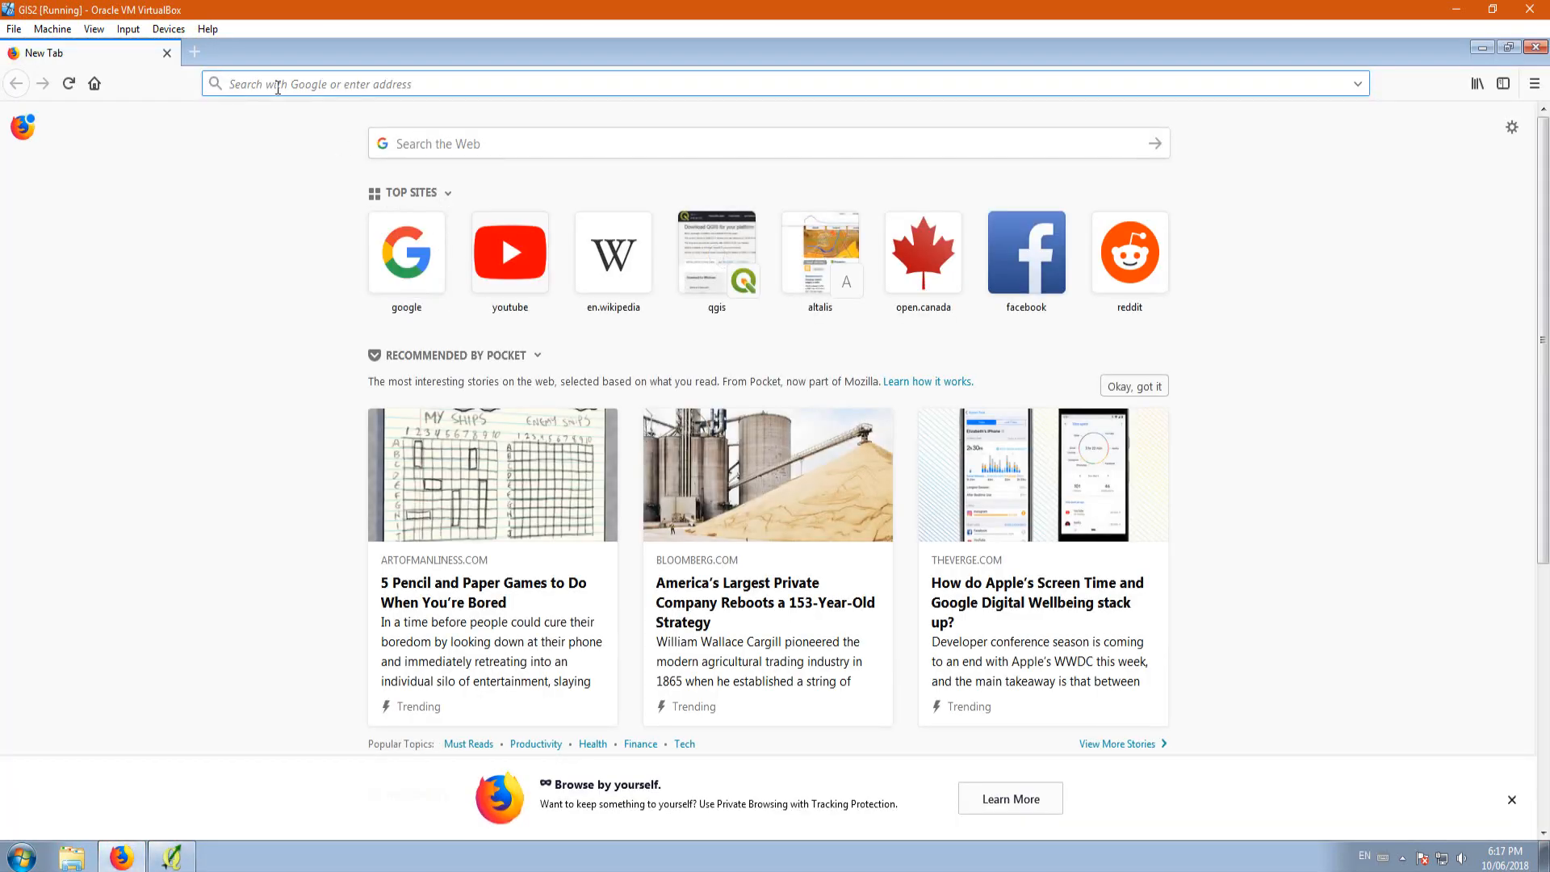
Step: Search the web for geogratis, enter the English version of the GeoGratis site and open its Topographic Information page
{"action": "type", "text": "geog"}
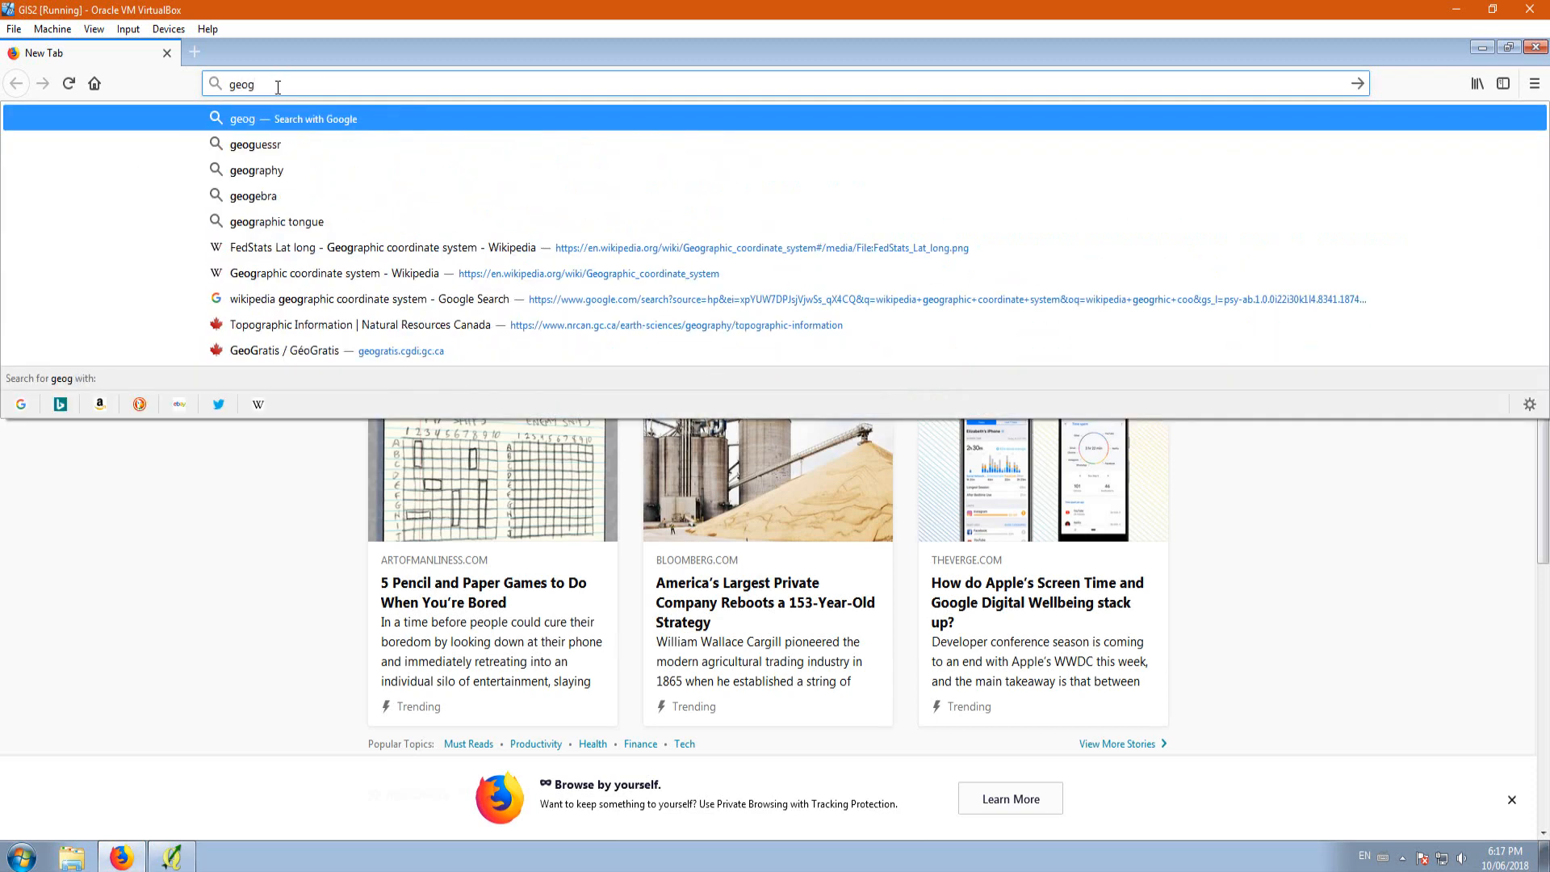
{"action": "type", "text": "ratis"}
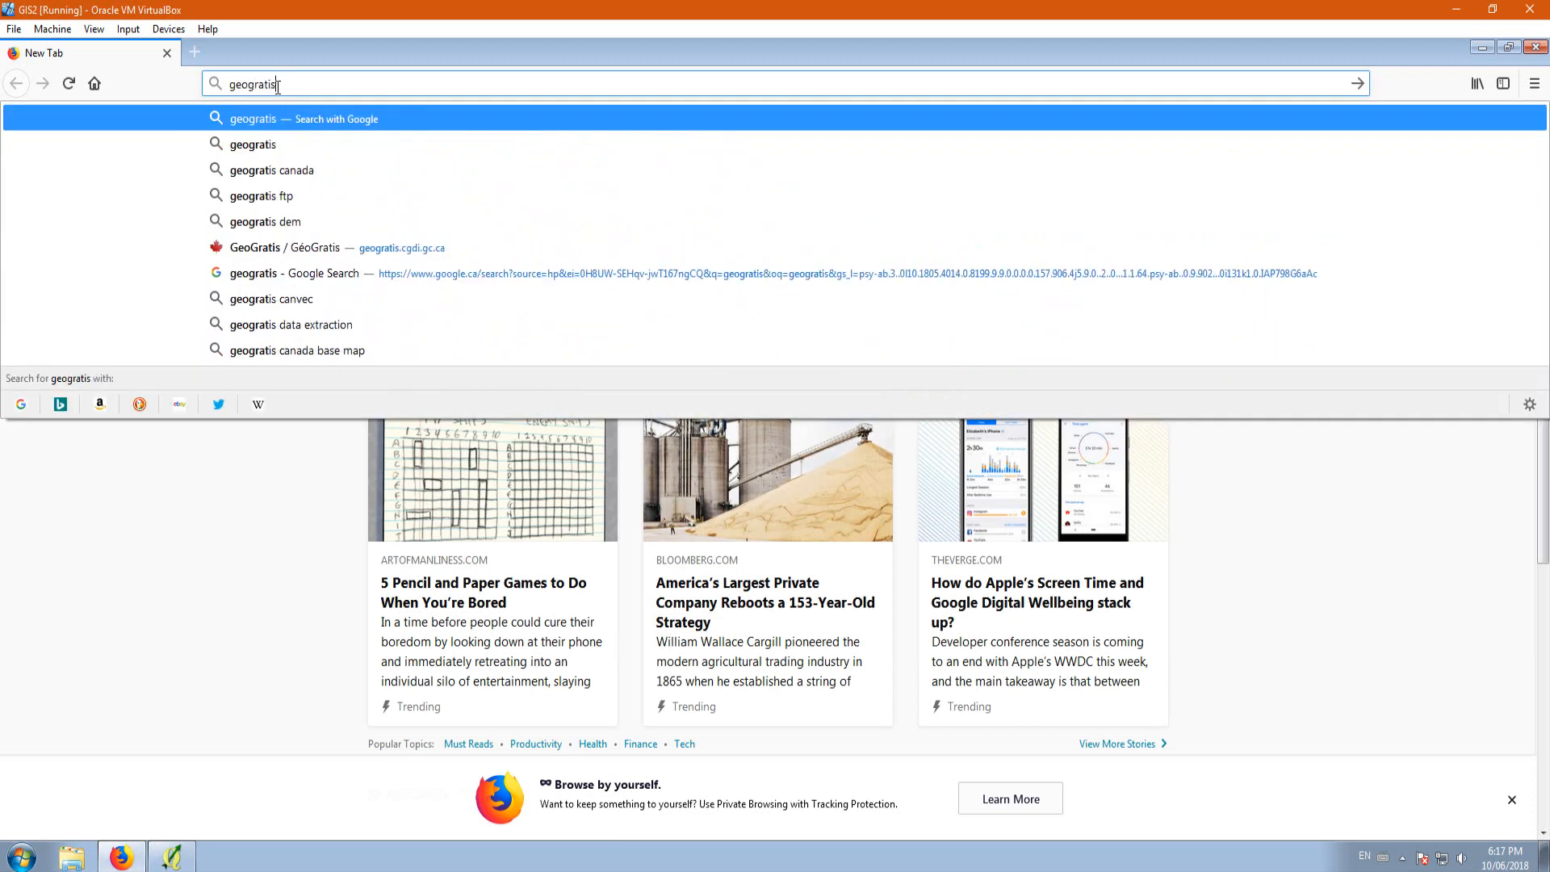
{"action": "key", "text": "Return"}
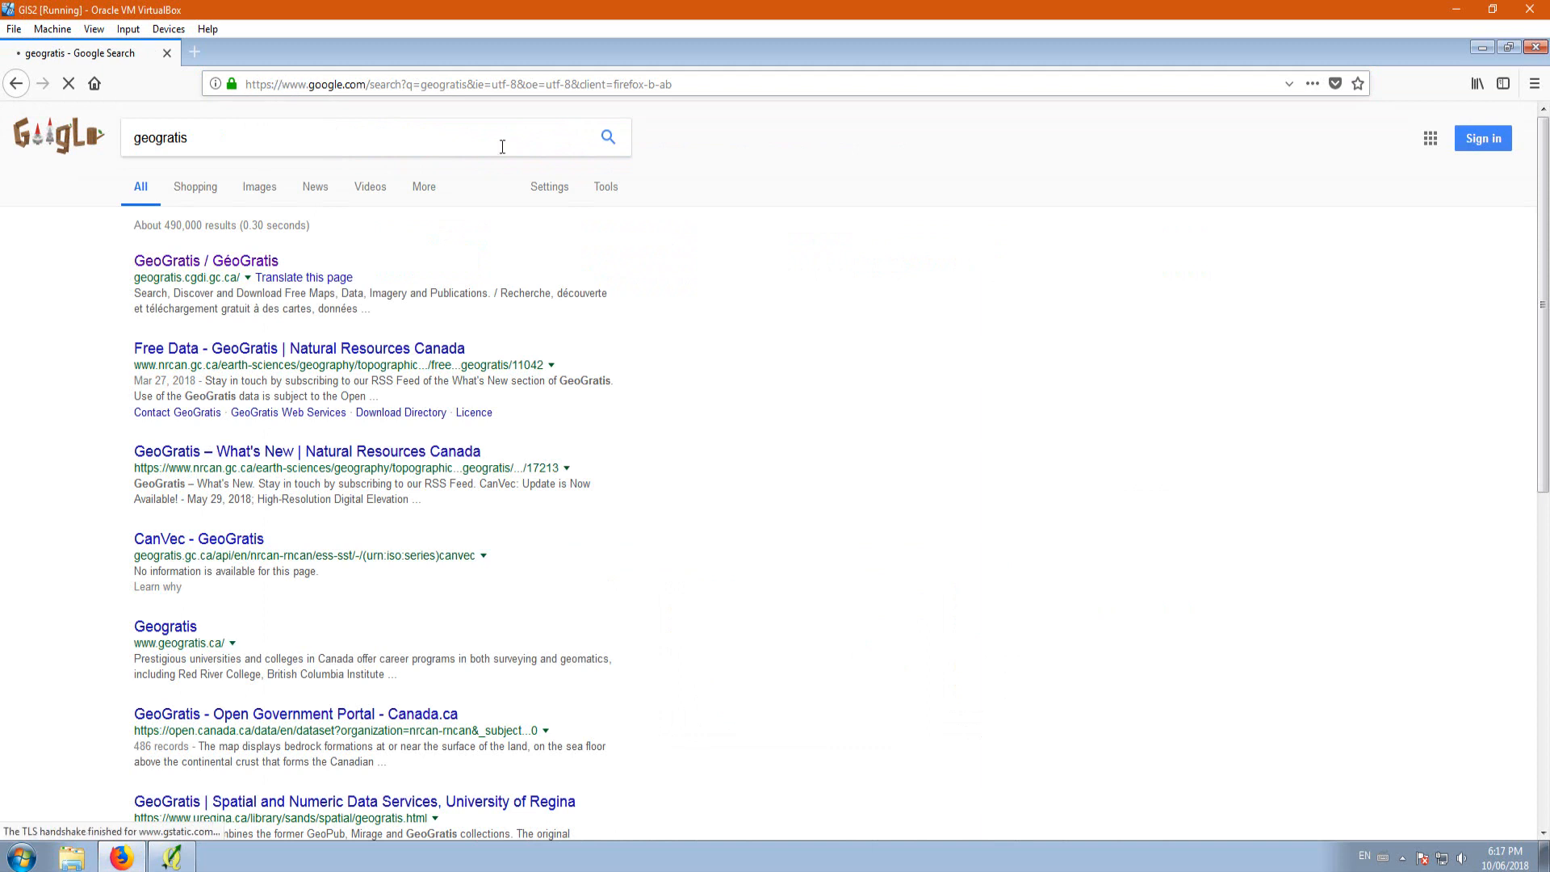
{"action": "left_click", "coordinate": [203, 267]}
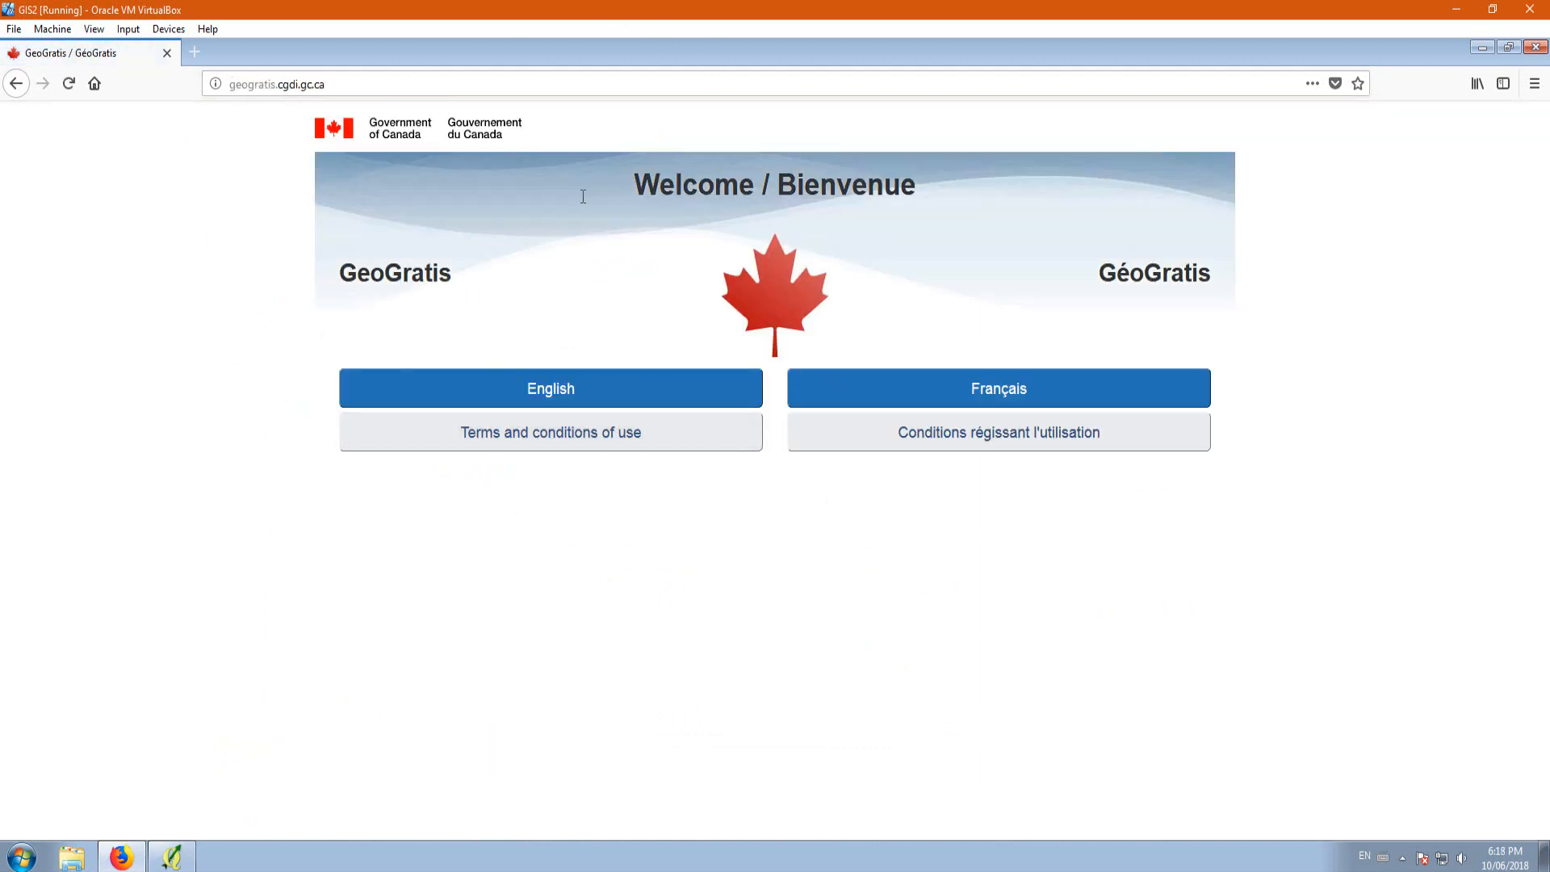
{"action": "left_click", "coordinate": [472, 393]}
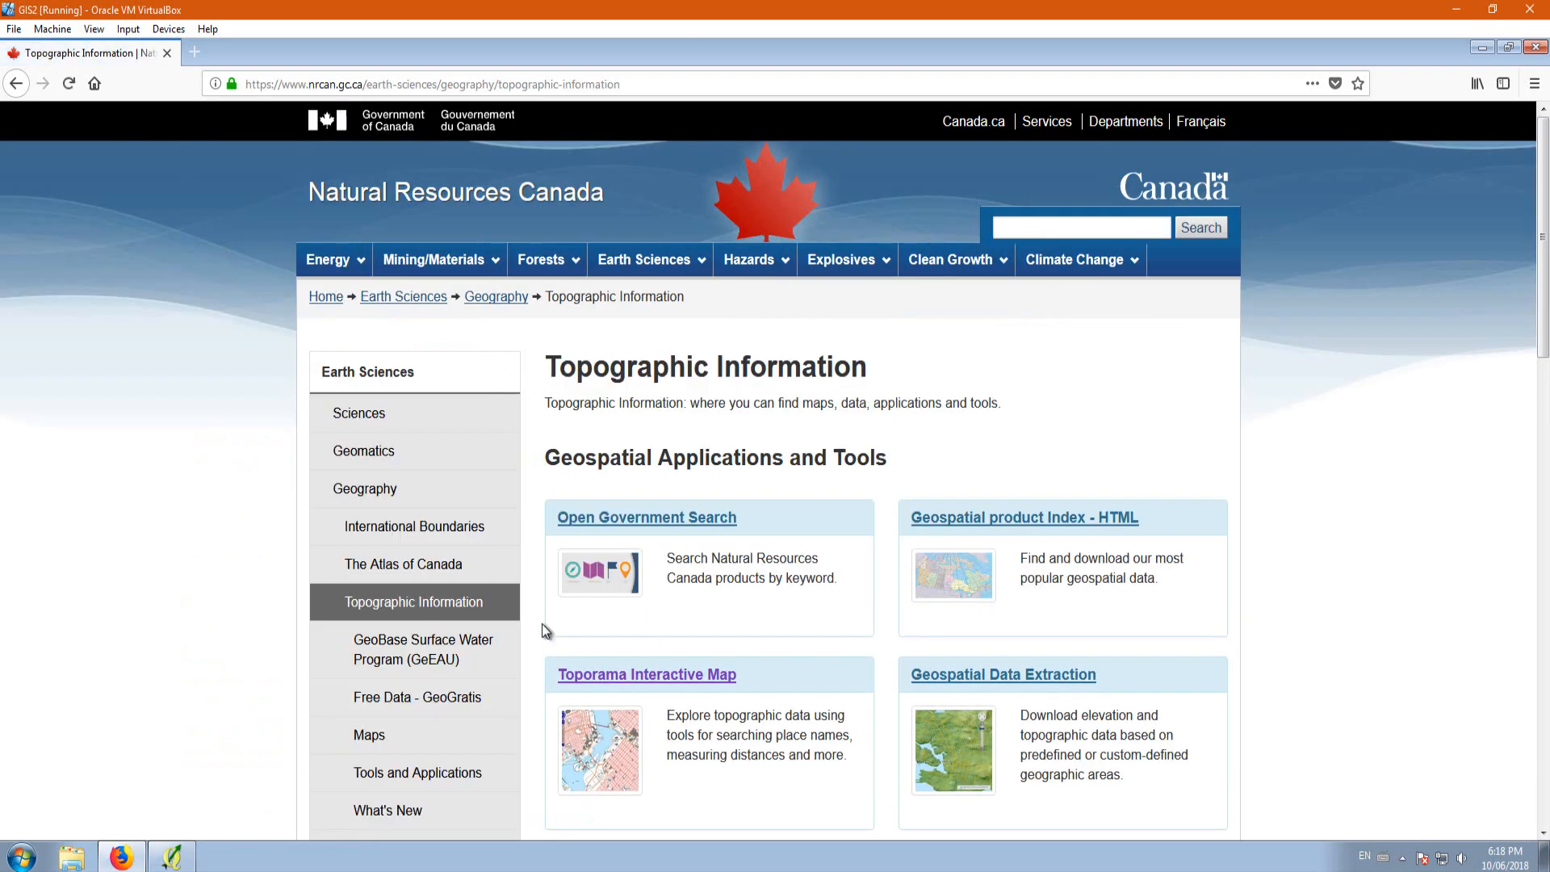
{"action": "left_click", "coordinate": [436, 606]}
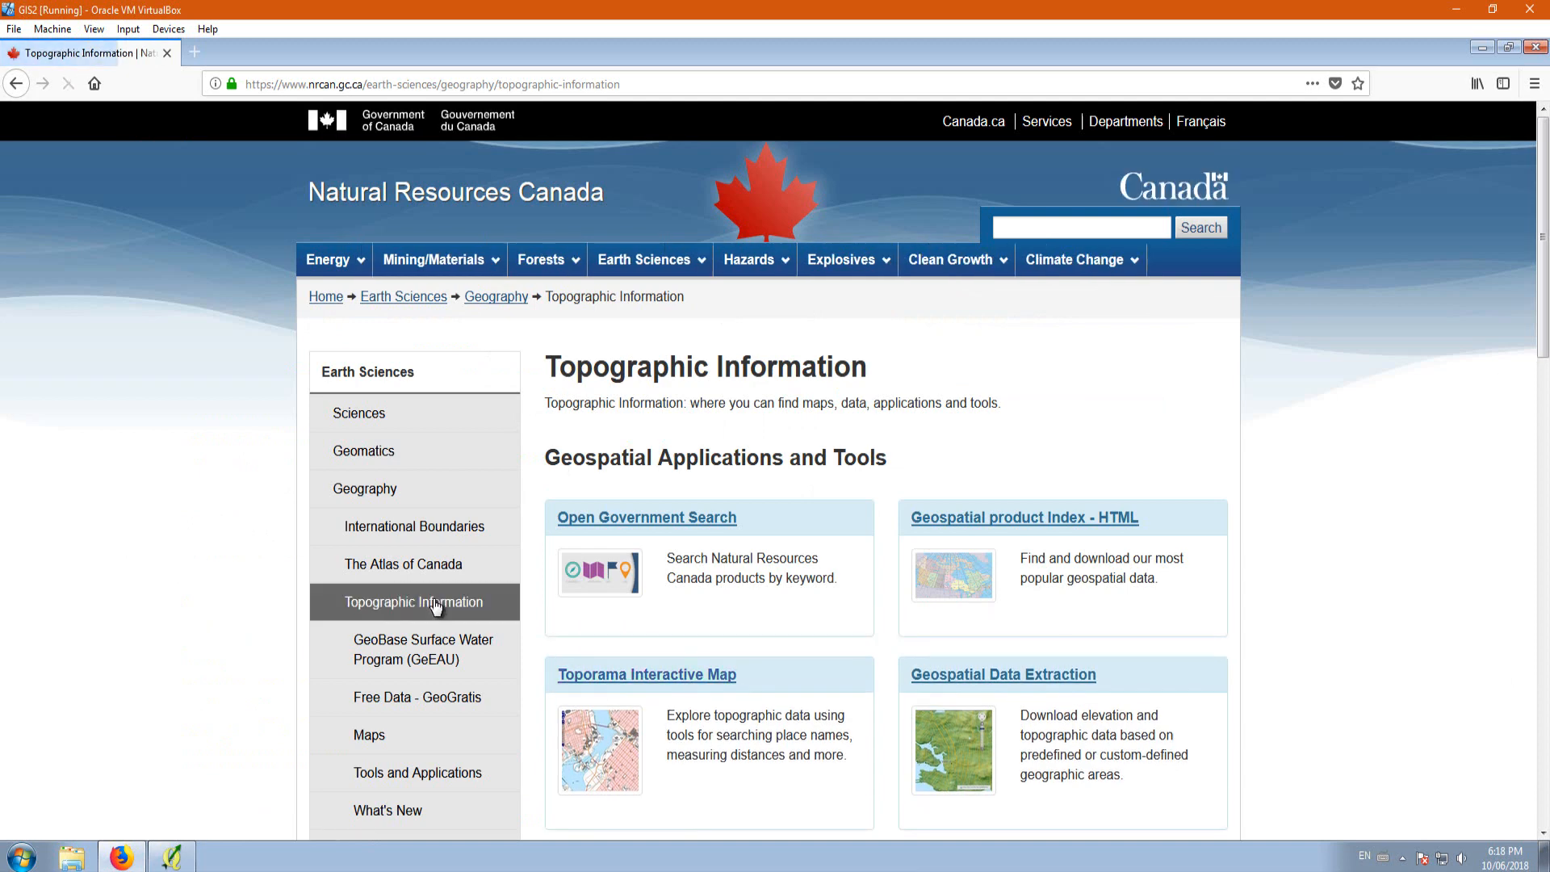
Step: Look through the Topographic Information page and the Sciences section of Earth Sciences
{"action": "scroll", "coordinate": [650, 524], "scroll_direction": "down", "scroll_amount": 6}
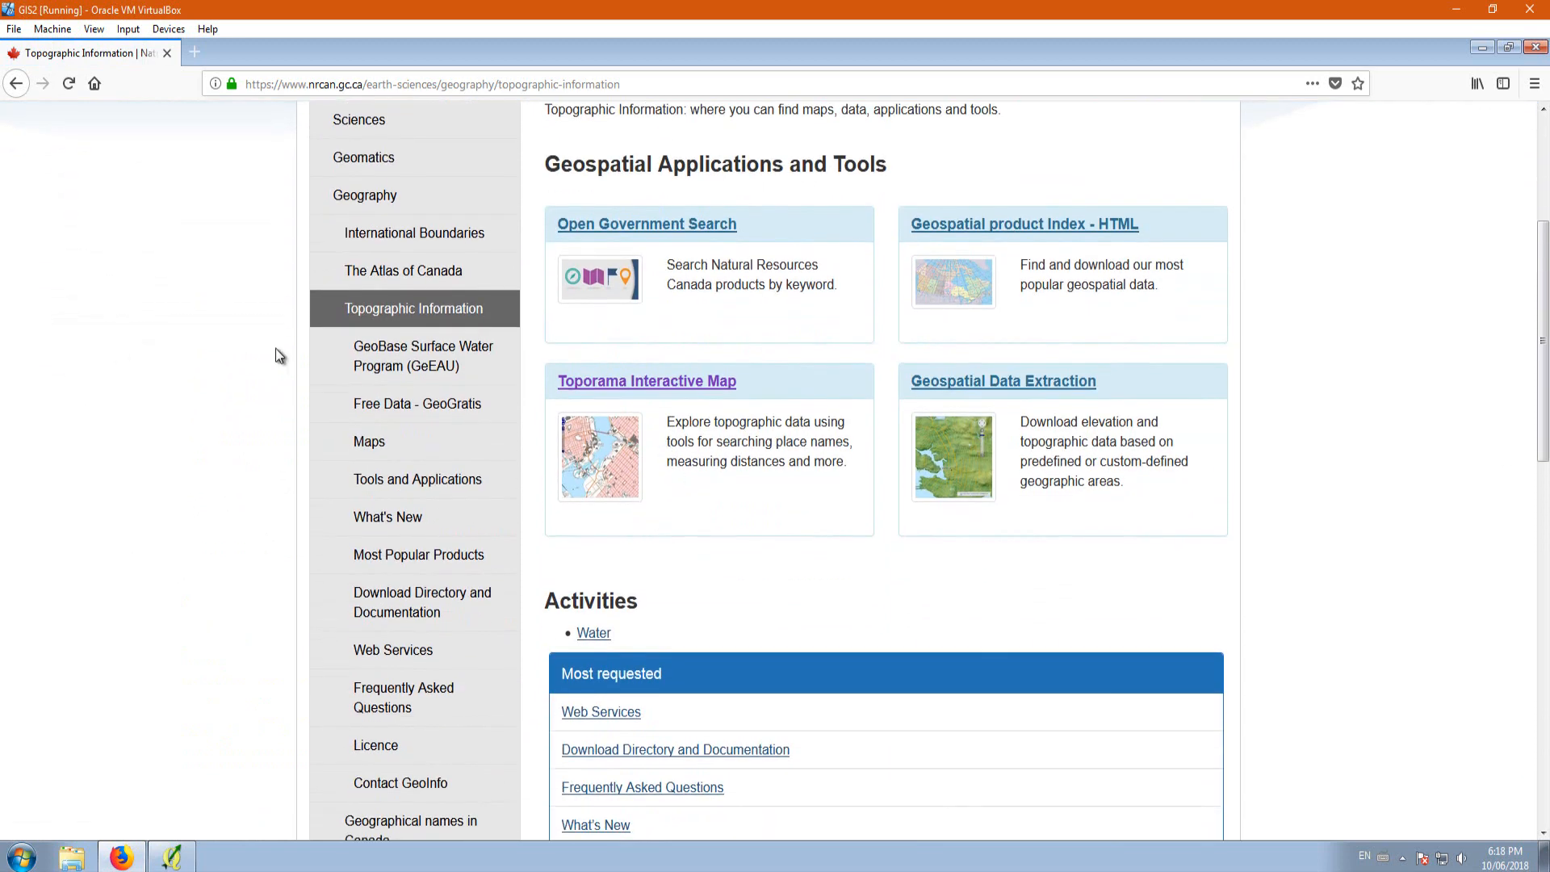
{"action": "scroll", "coordinate": [495, 554], "scroll_direction": "down", "scroll_amount": 4}
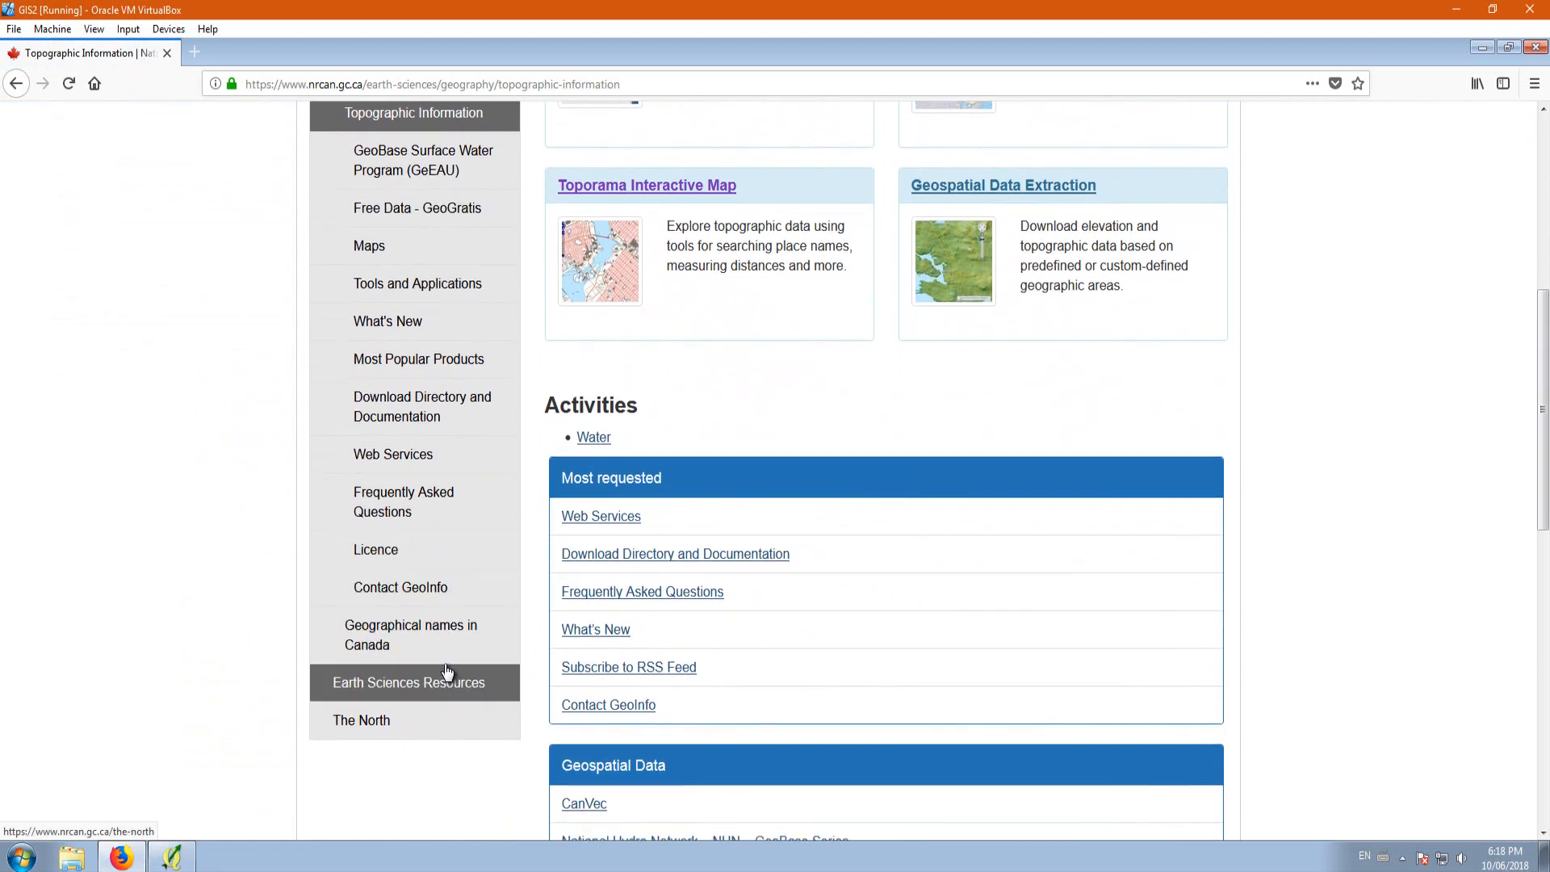
{"action": "scroll", "coordinate": [448, 667], "scroll_direction": "up", "scroll_amount": 6}
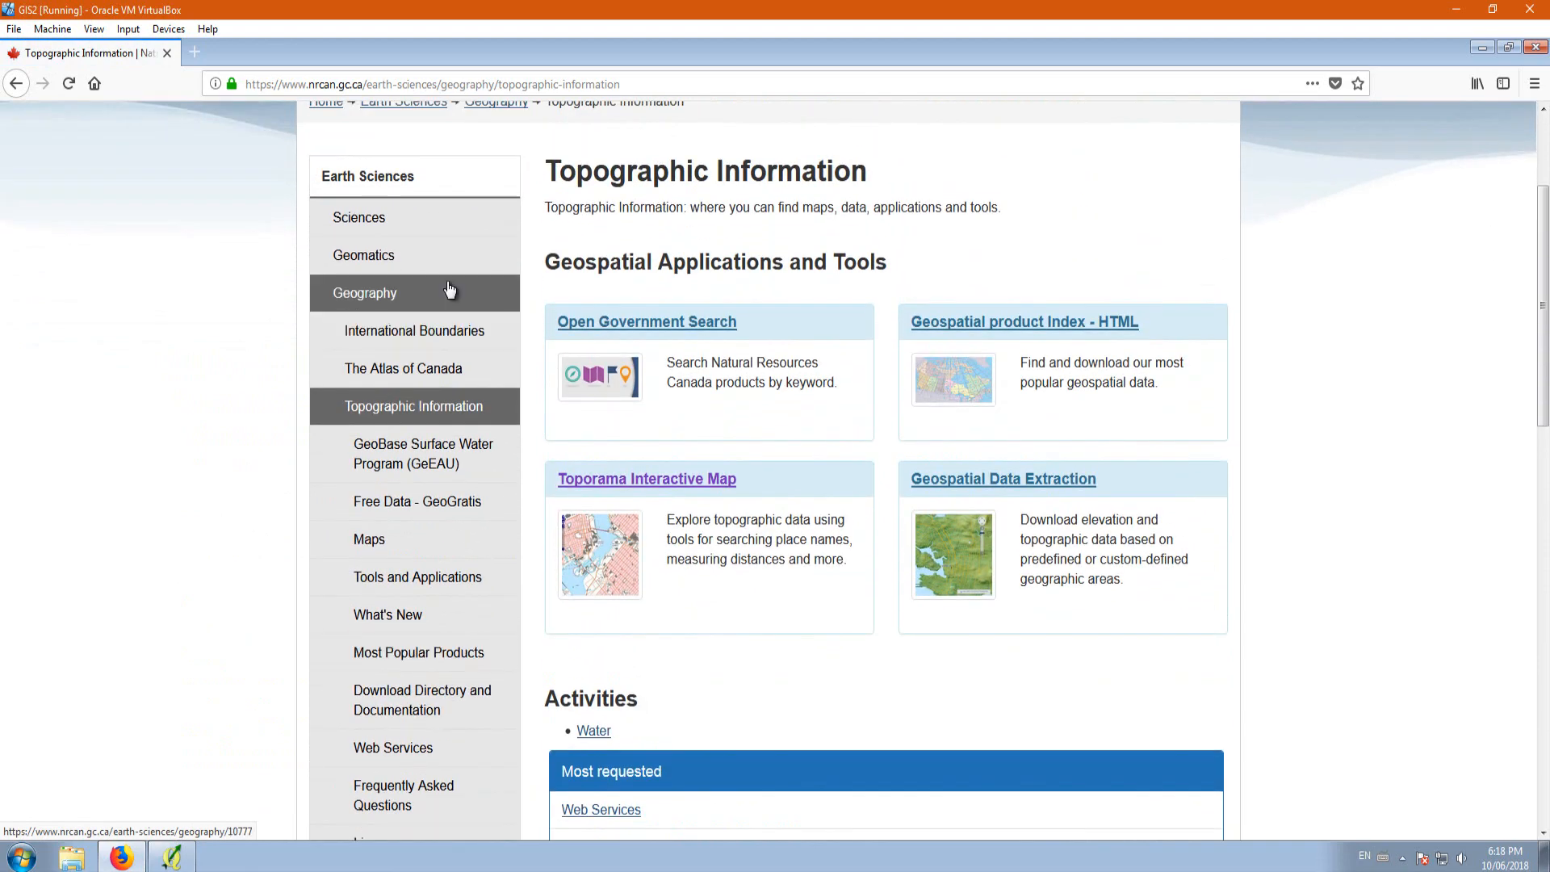
{"action": "left_click", "coordinate": [372, 229]}
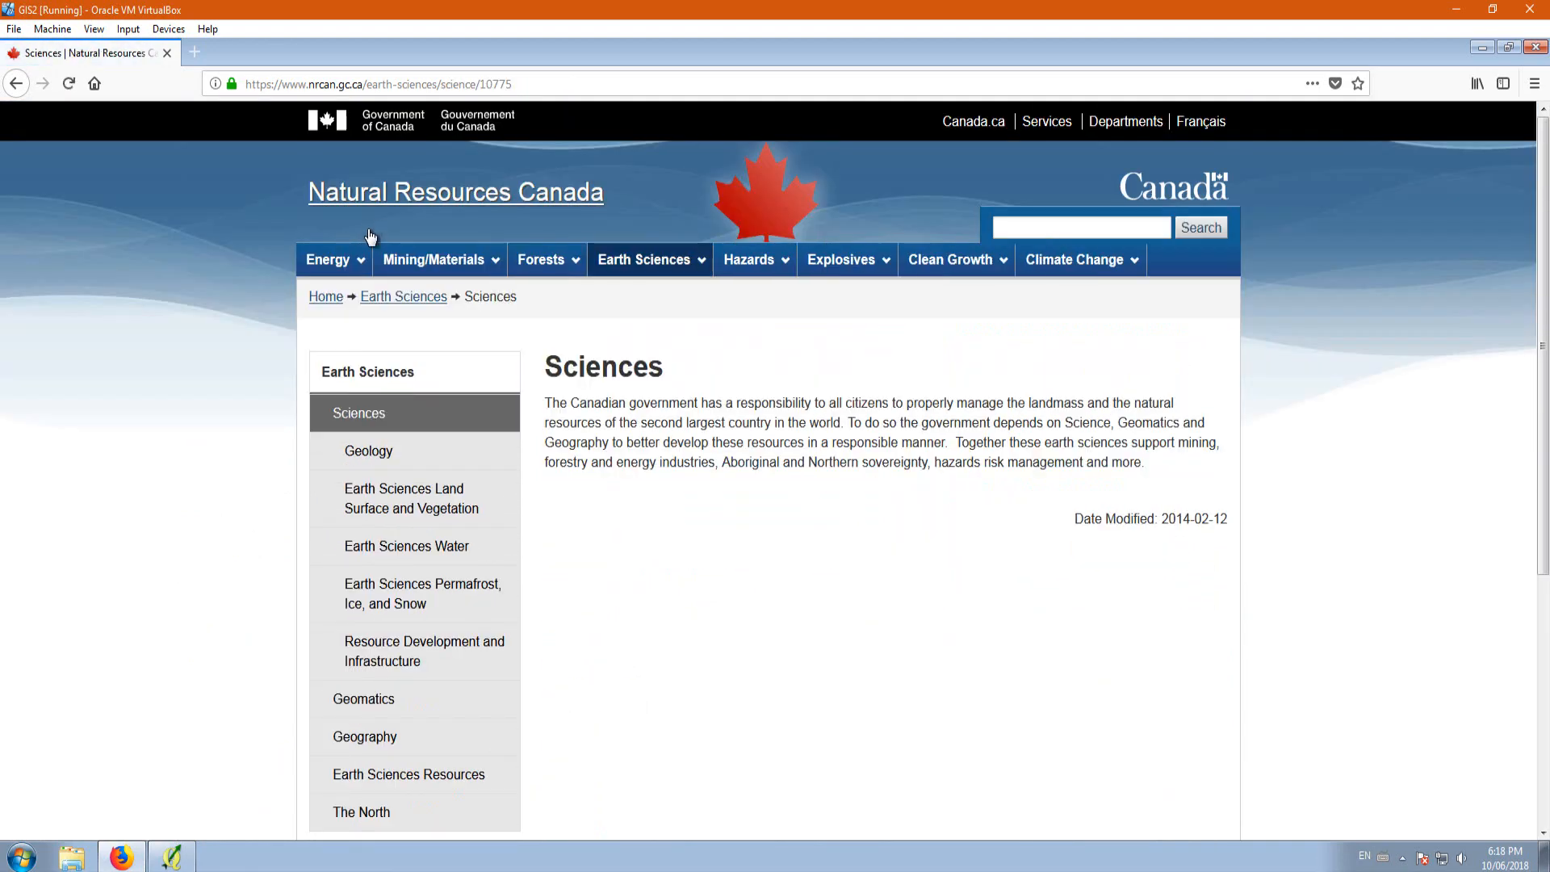
{"action": "scroll", "coordinate": [452, 505], "scroll_direction": "down", "scroll_amount": 5}
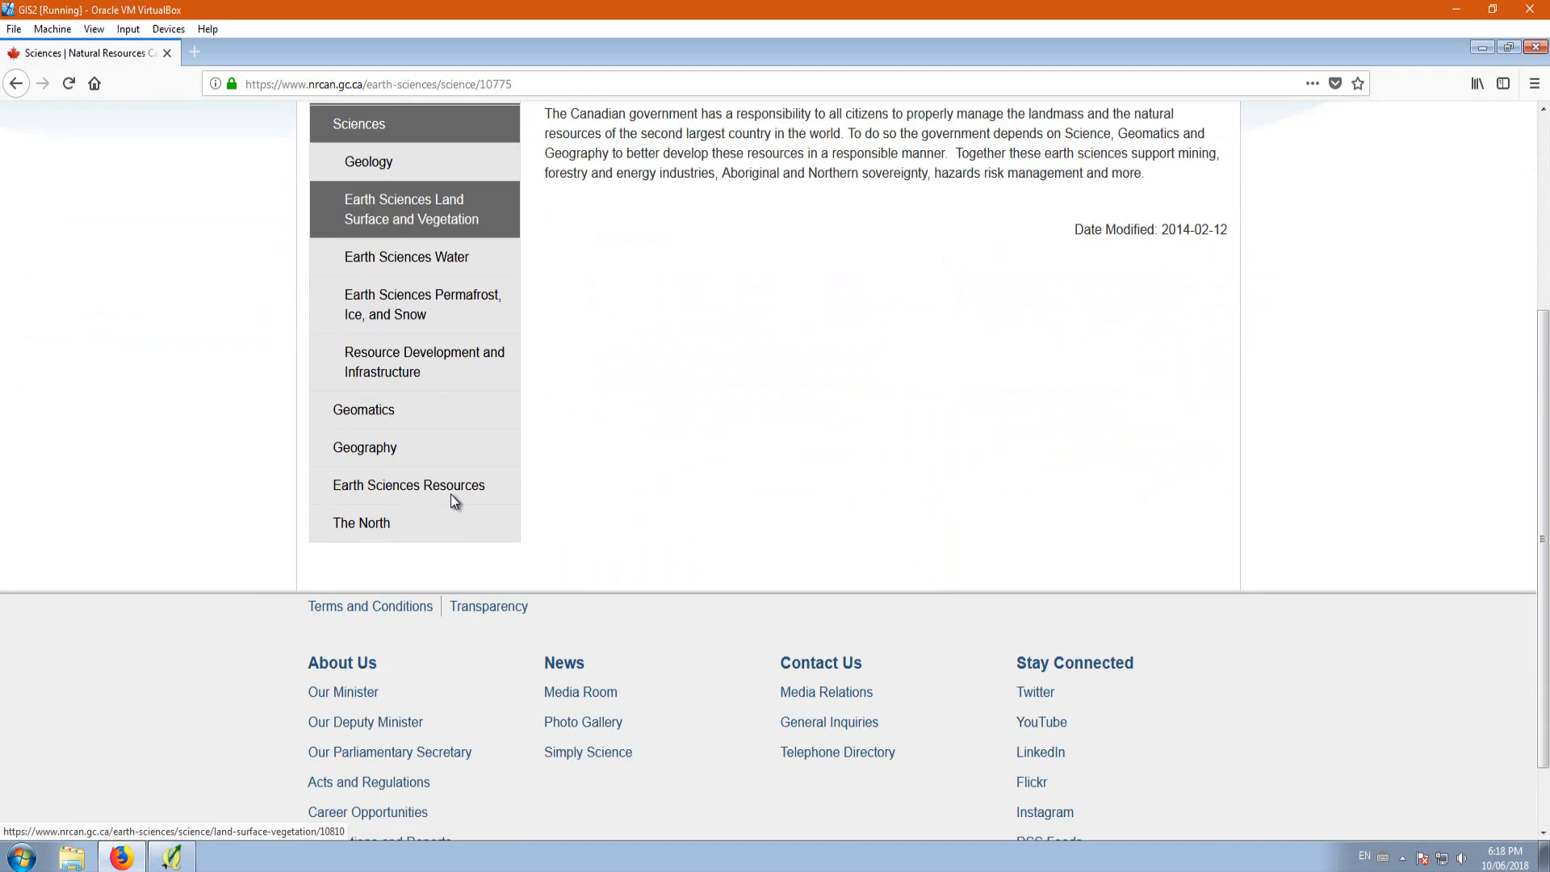
{"action": "scroll", "coordinate": [449, 491], "scroll_direction": "up", "scroll_amount": 2}
Step: Go to the Explore Our Maps page of The Atlas of Canada in the Geography section
{"action": "left_click", "coordinate": [390, 474]}
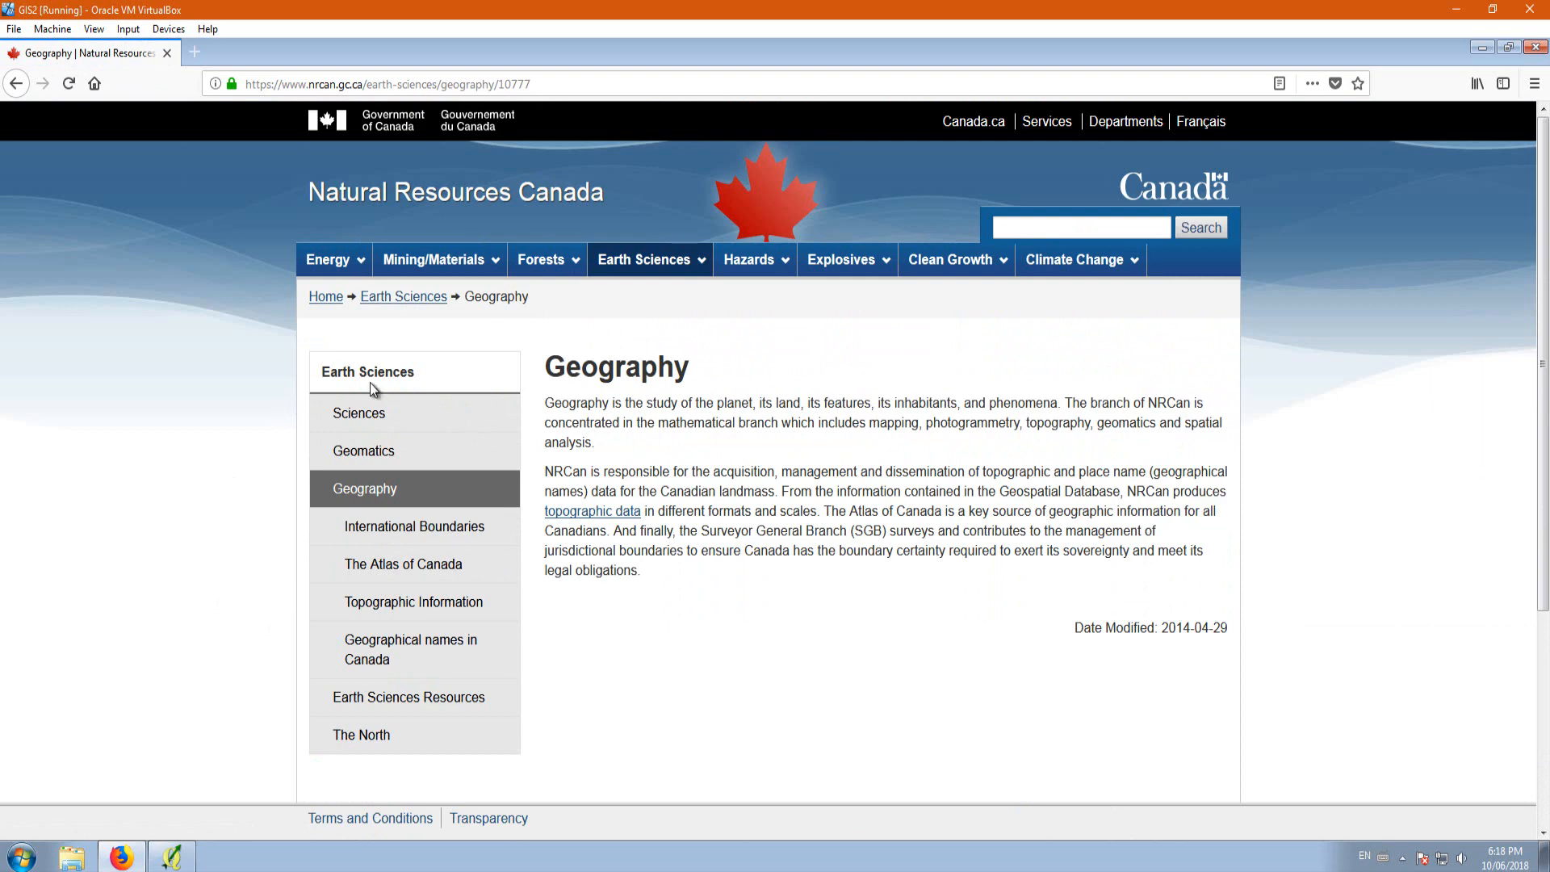
{"action": "left_click", "coordinate": [371, 574]}
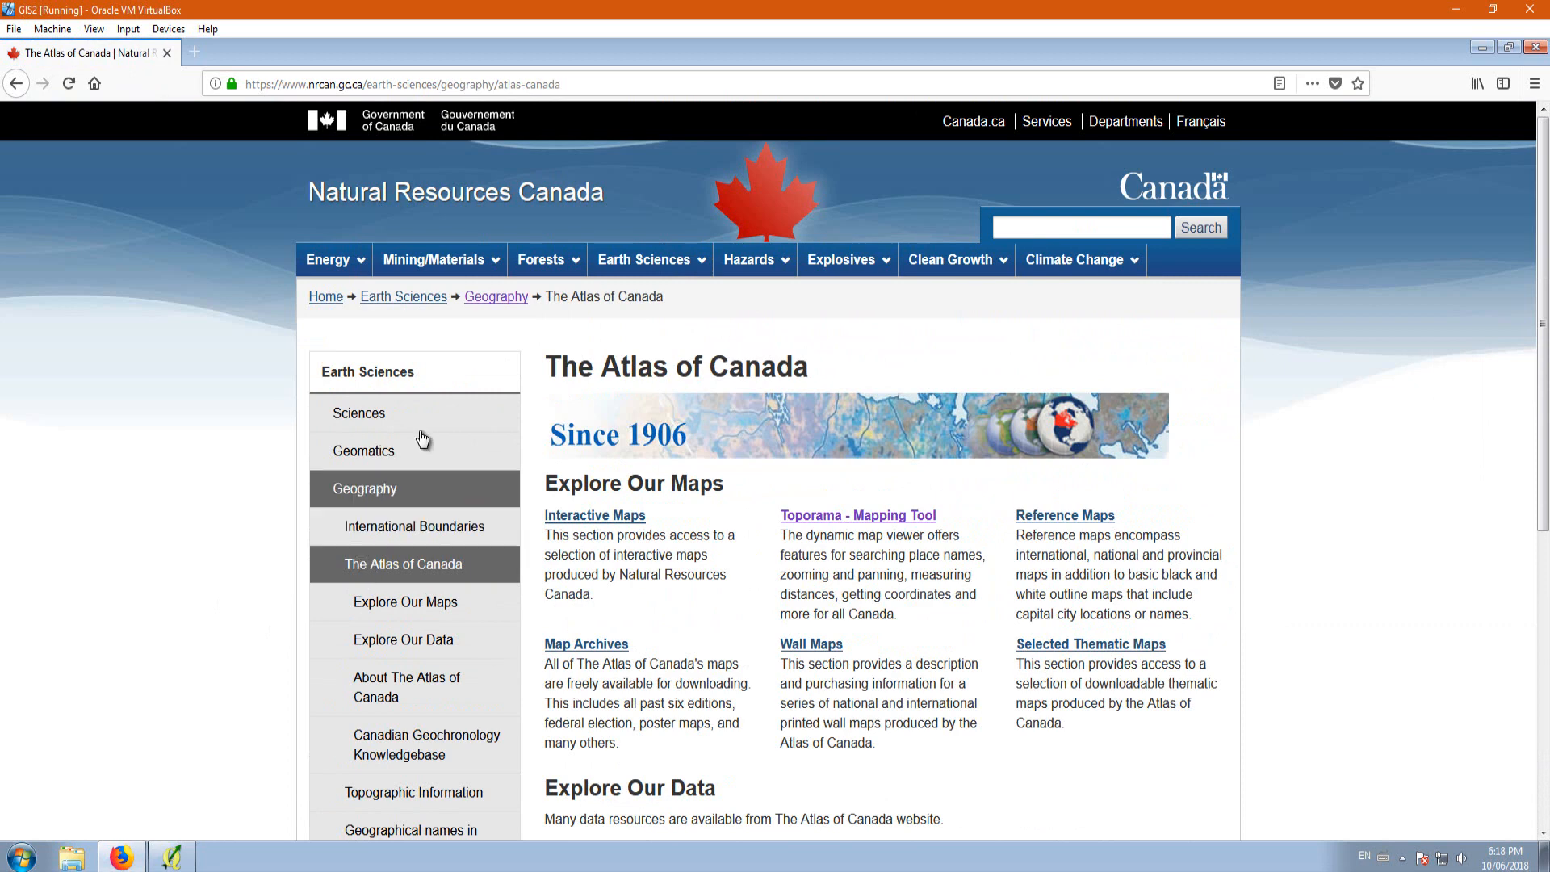
{"action": "left_click", "coordinate": [391, 606]}
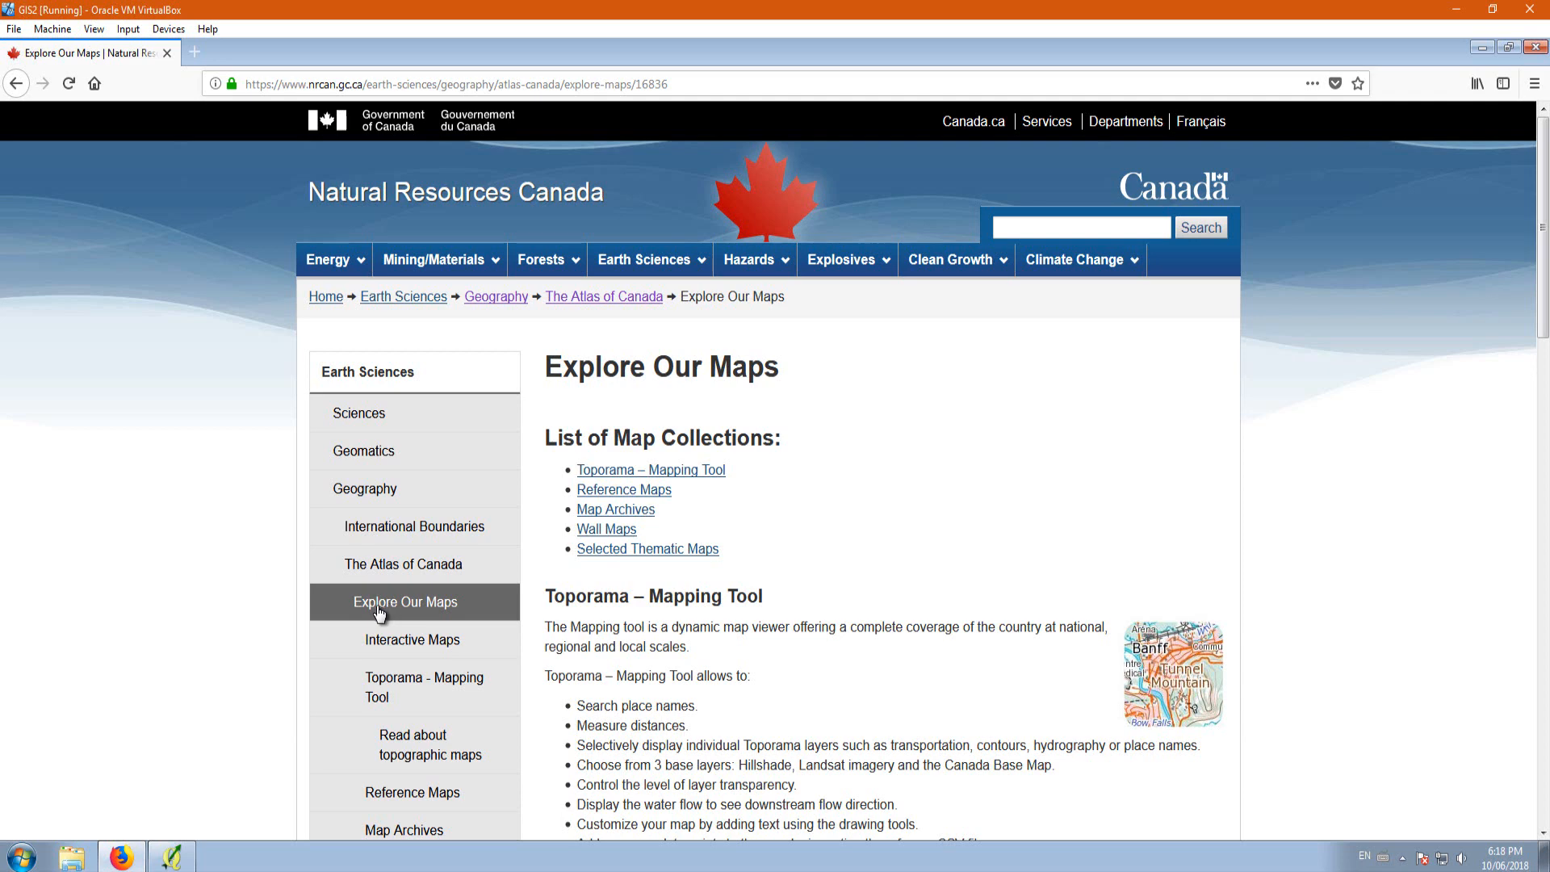
Step: Open the list of reference maps and jump to the Provincial and Territorial topic
{"action": "left_click", "coordinate": [642, 490]}
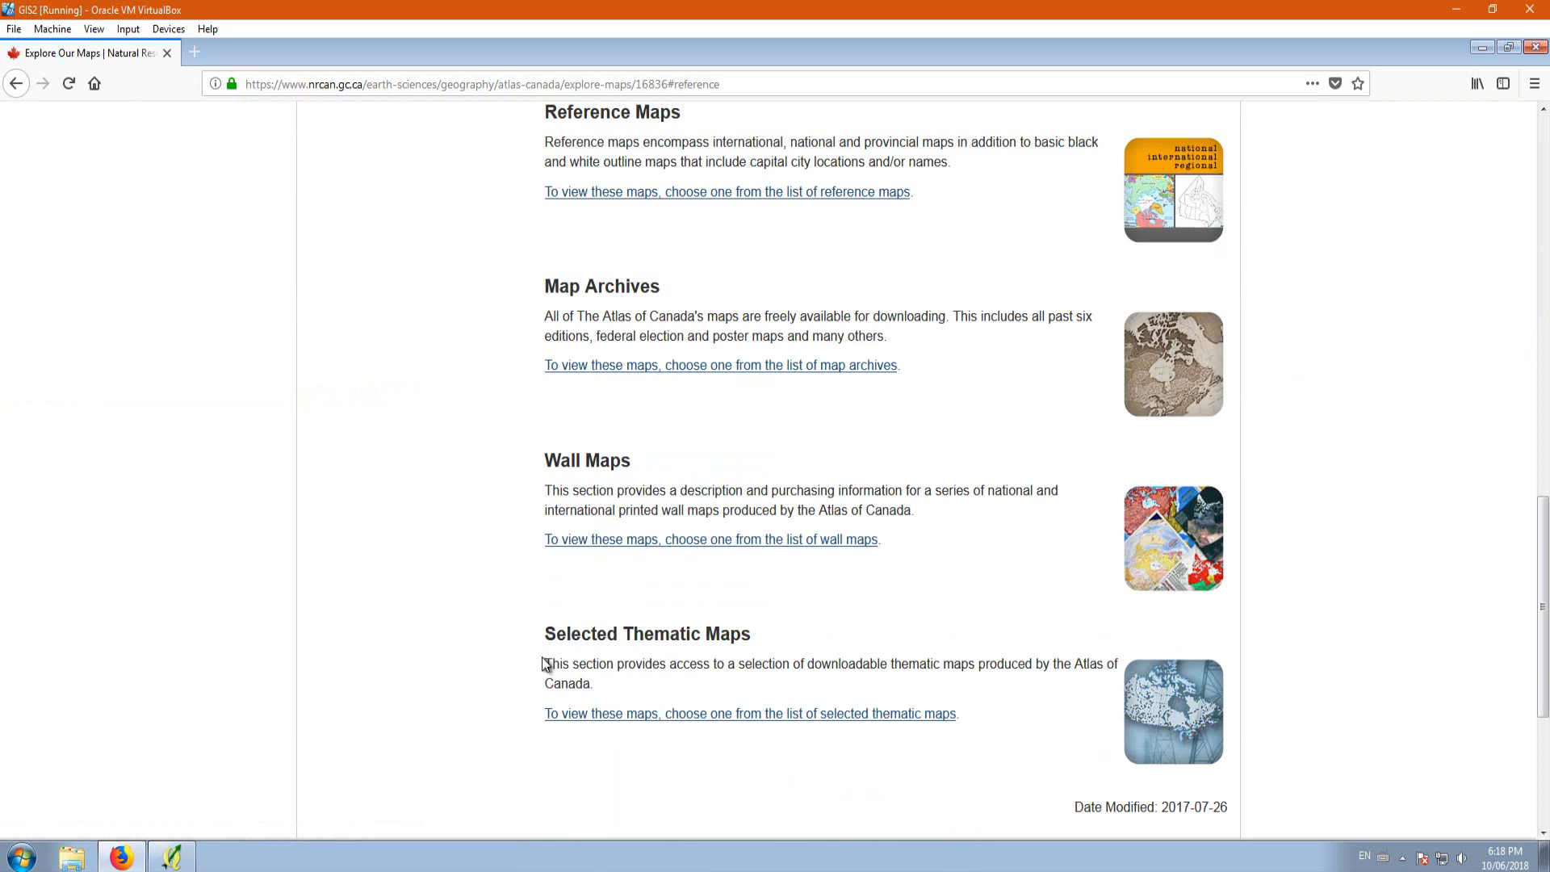
{"action": "scroll", "coordinate": [631, 543], "scroll_direction": "up", "scroll_amount": 4}
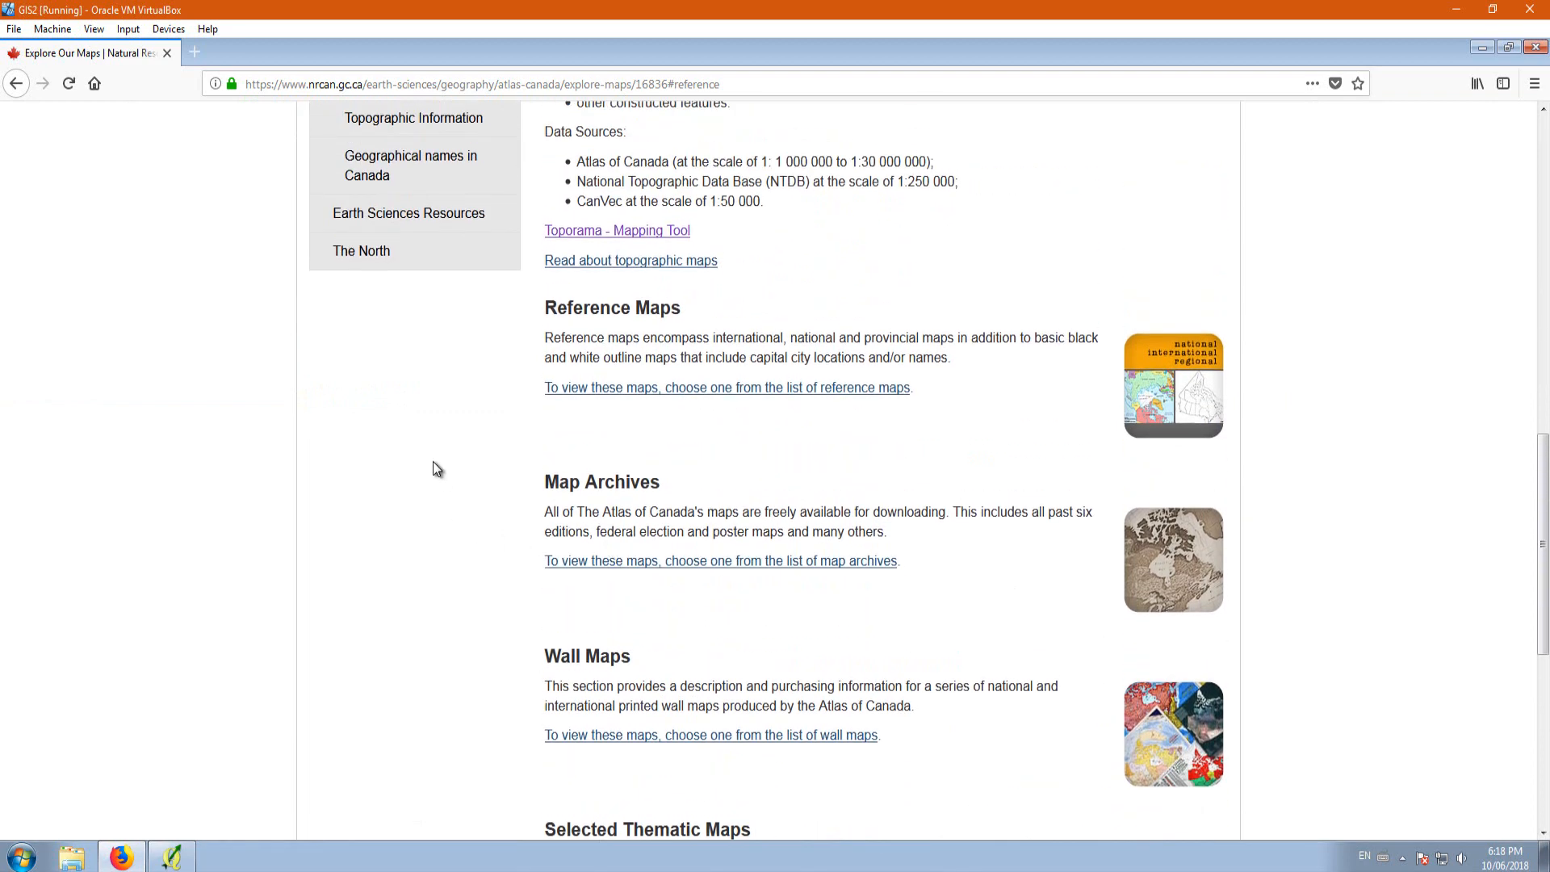
{"action": "left_click", "coordinate": [660, 389]}
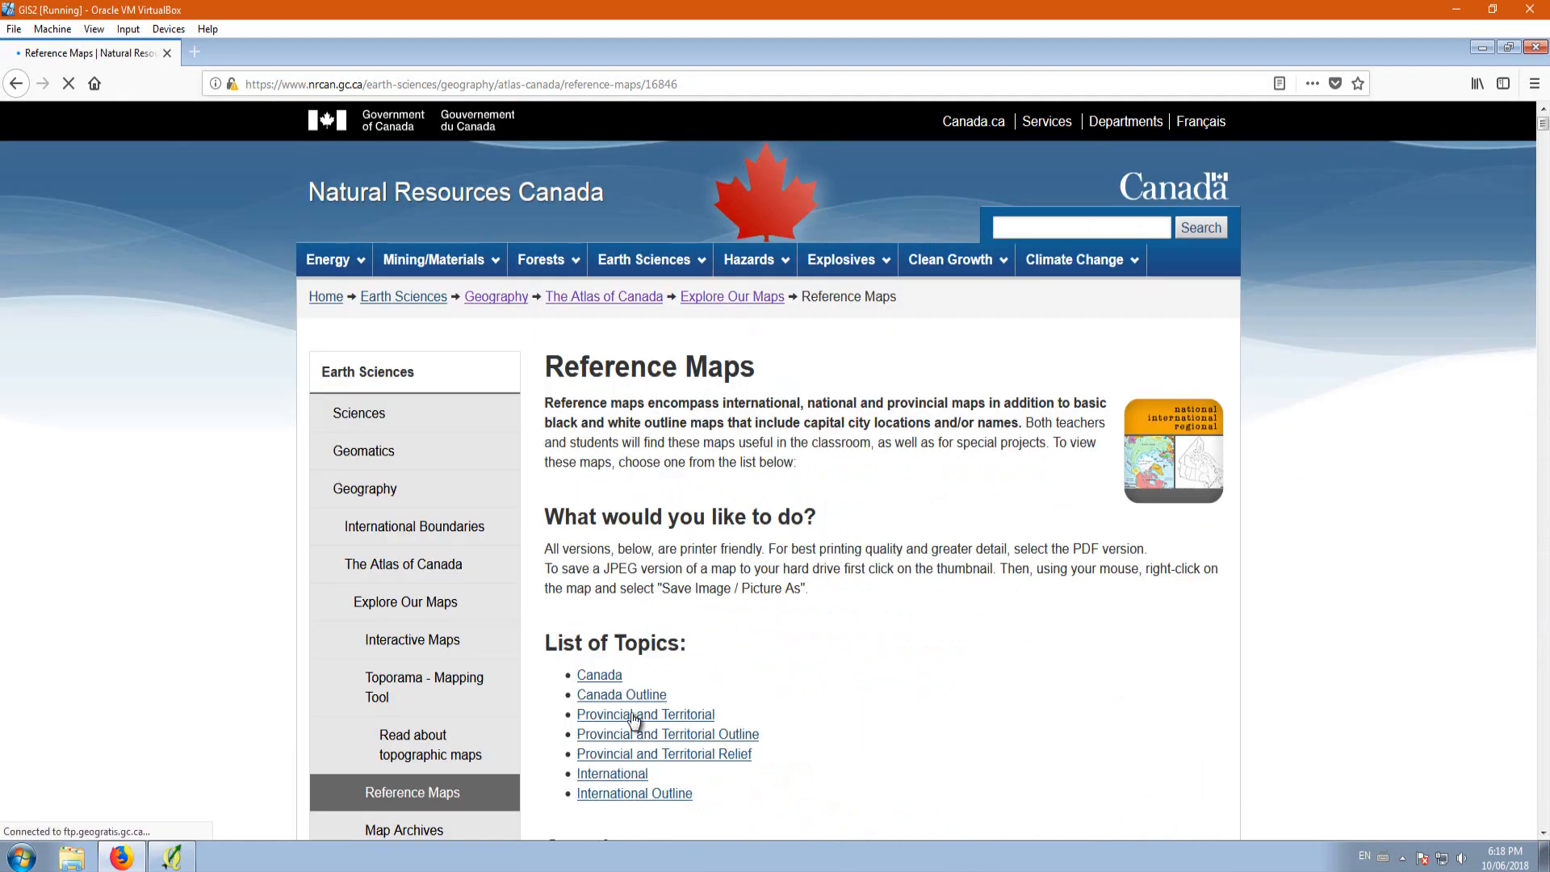
{"action": "left_click", "coordinate": [686, 714]}
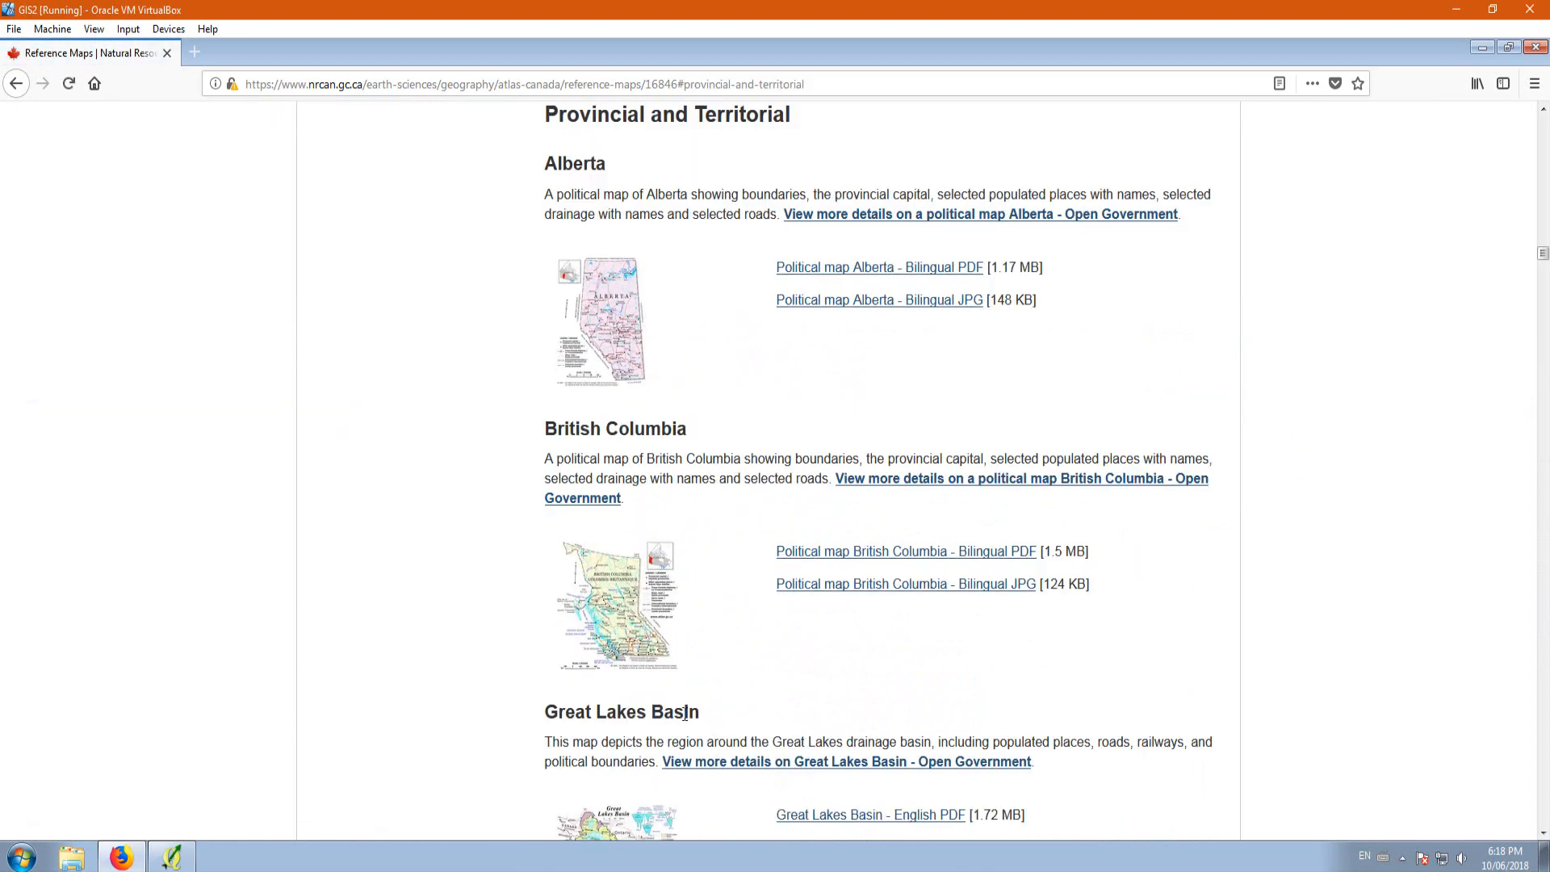
Step: View the enlarged political map of Alberta, and close the browser
{"action": "scroll", "coordinate": [691, 462], "scroll_direction": "down", "scroll_amount": 8}
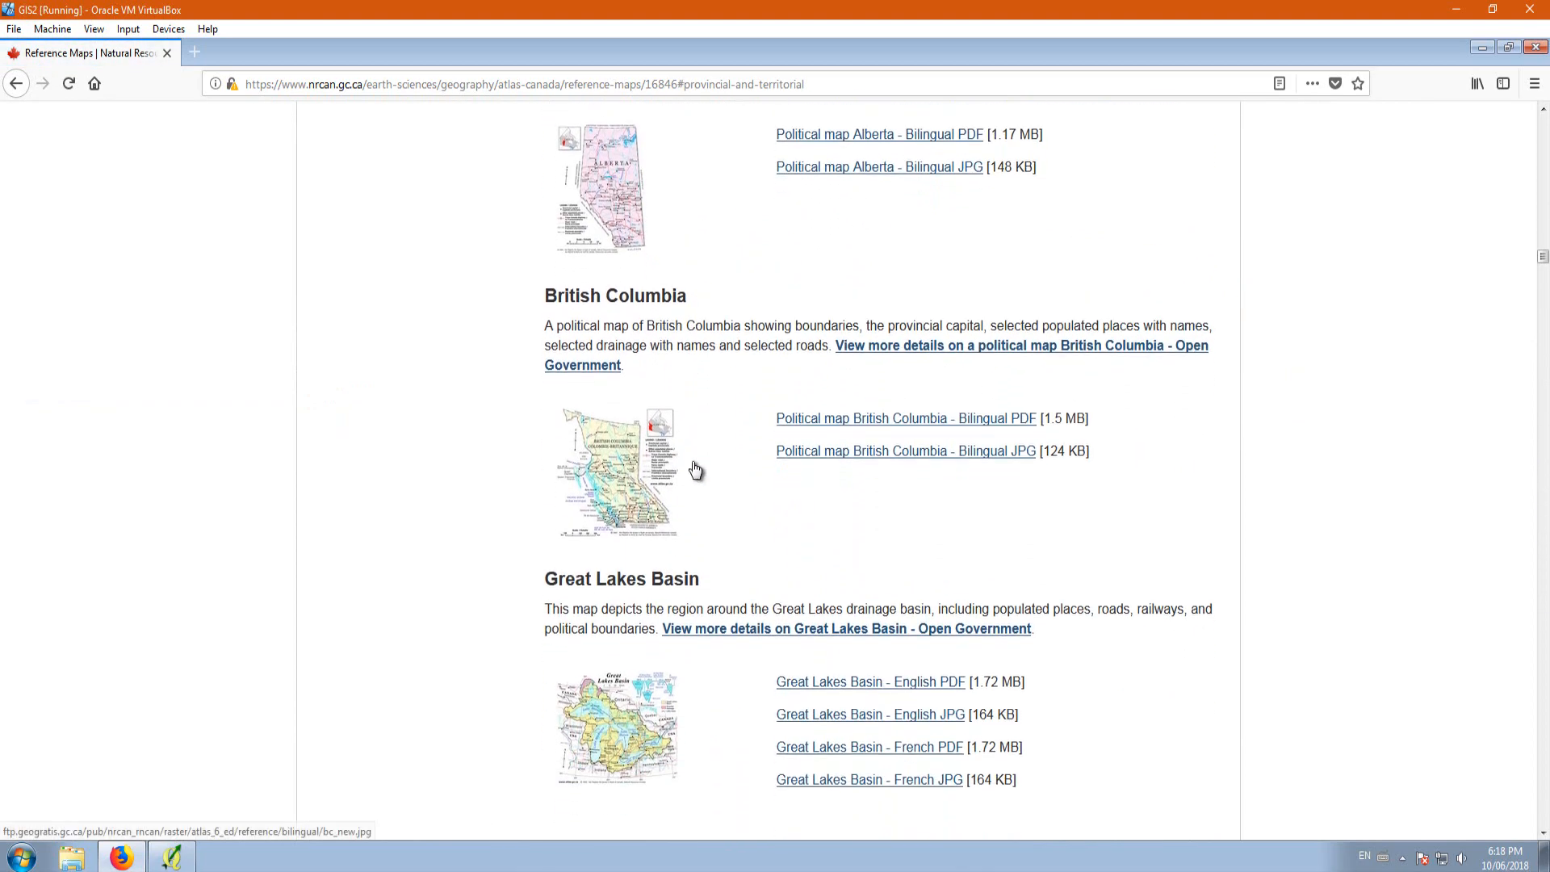
{"action": "scroll", "coordinate": [669, 541], "scroll_direction": "up", "scroll_amount": 8}
{"action": "left_click", "coordinate": [616, 319]}
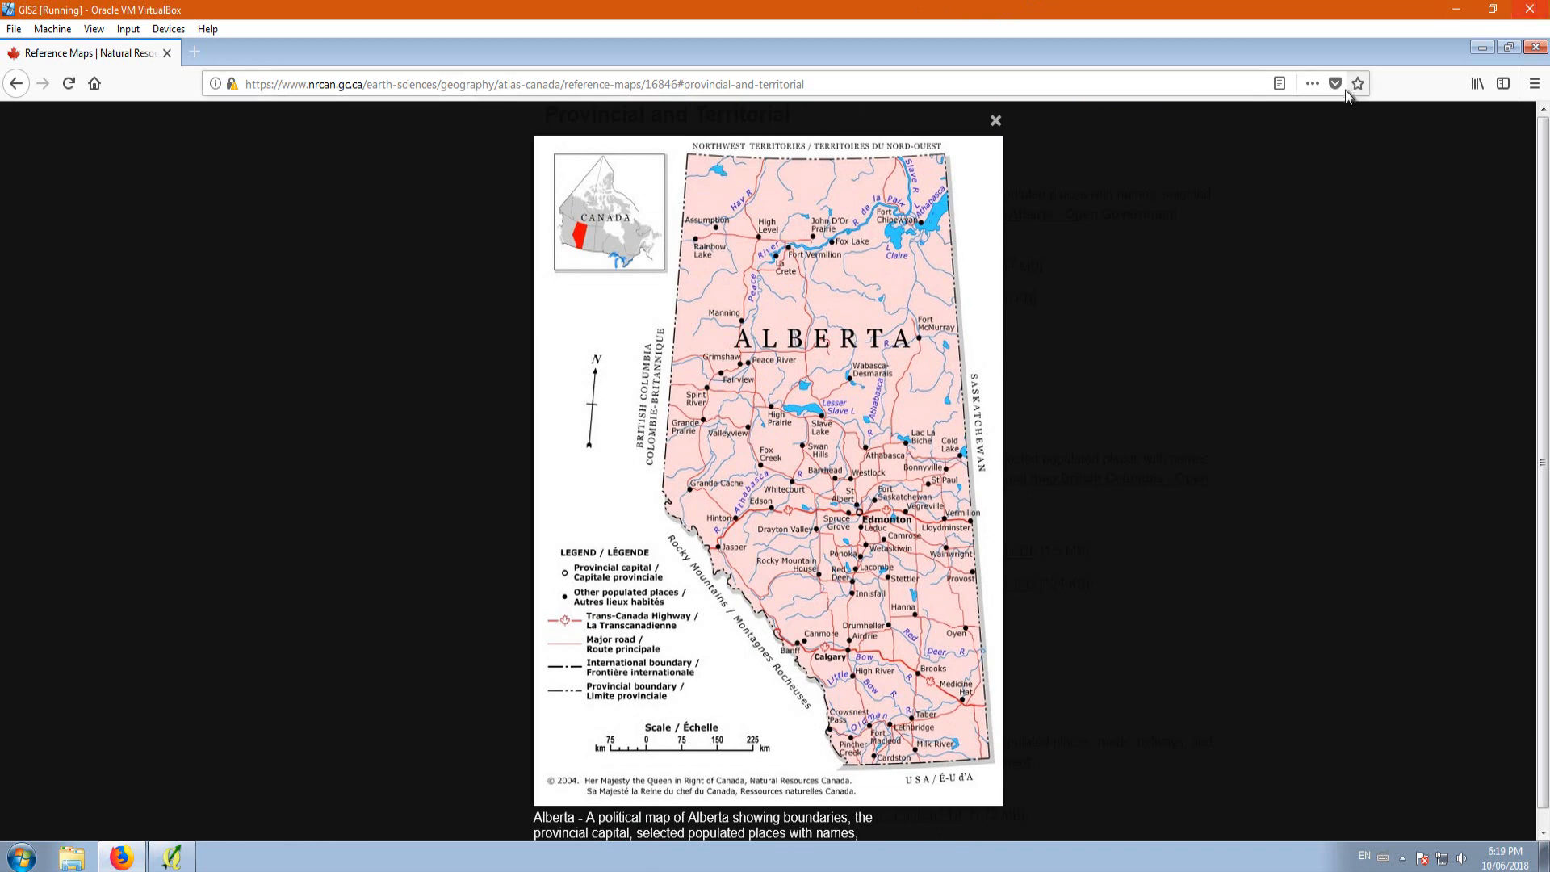
{"action": "left_click", "coordinate": [1536, 48]}
{"action": "left_click", "coordinate": [817, 576]}
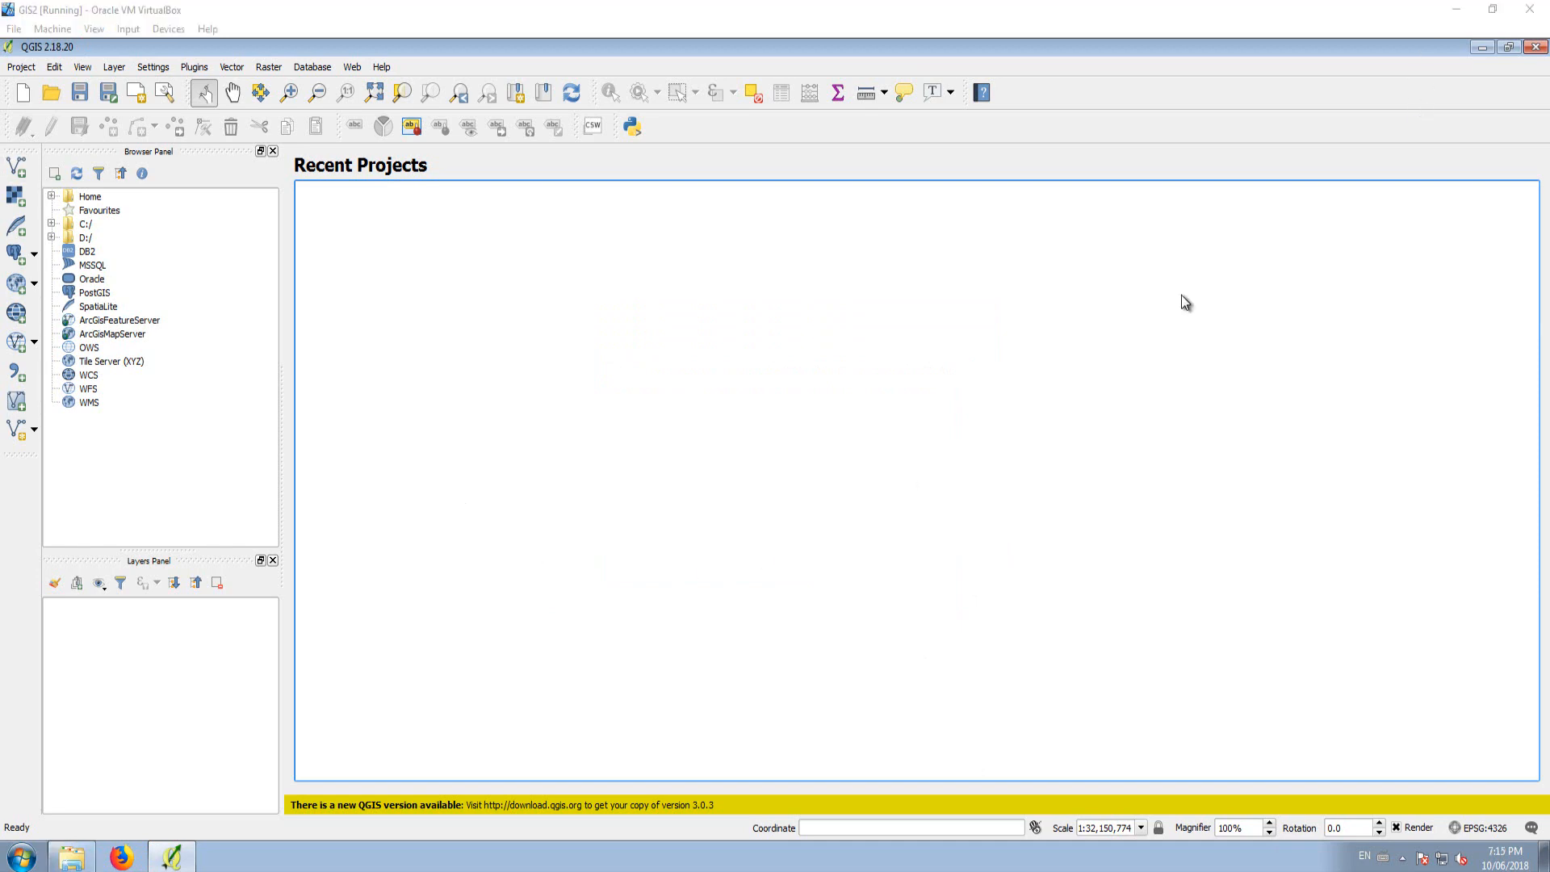
Step: Examine the contents of the Lesson 2 folder on the desktop, close it and return to QGIS
{"action": "left_click", "coordinate": [1481, 48]}
{"action": "double_click", "coordinate": [255, 362]}
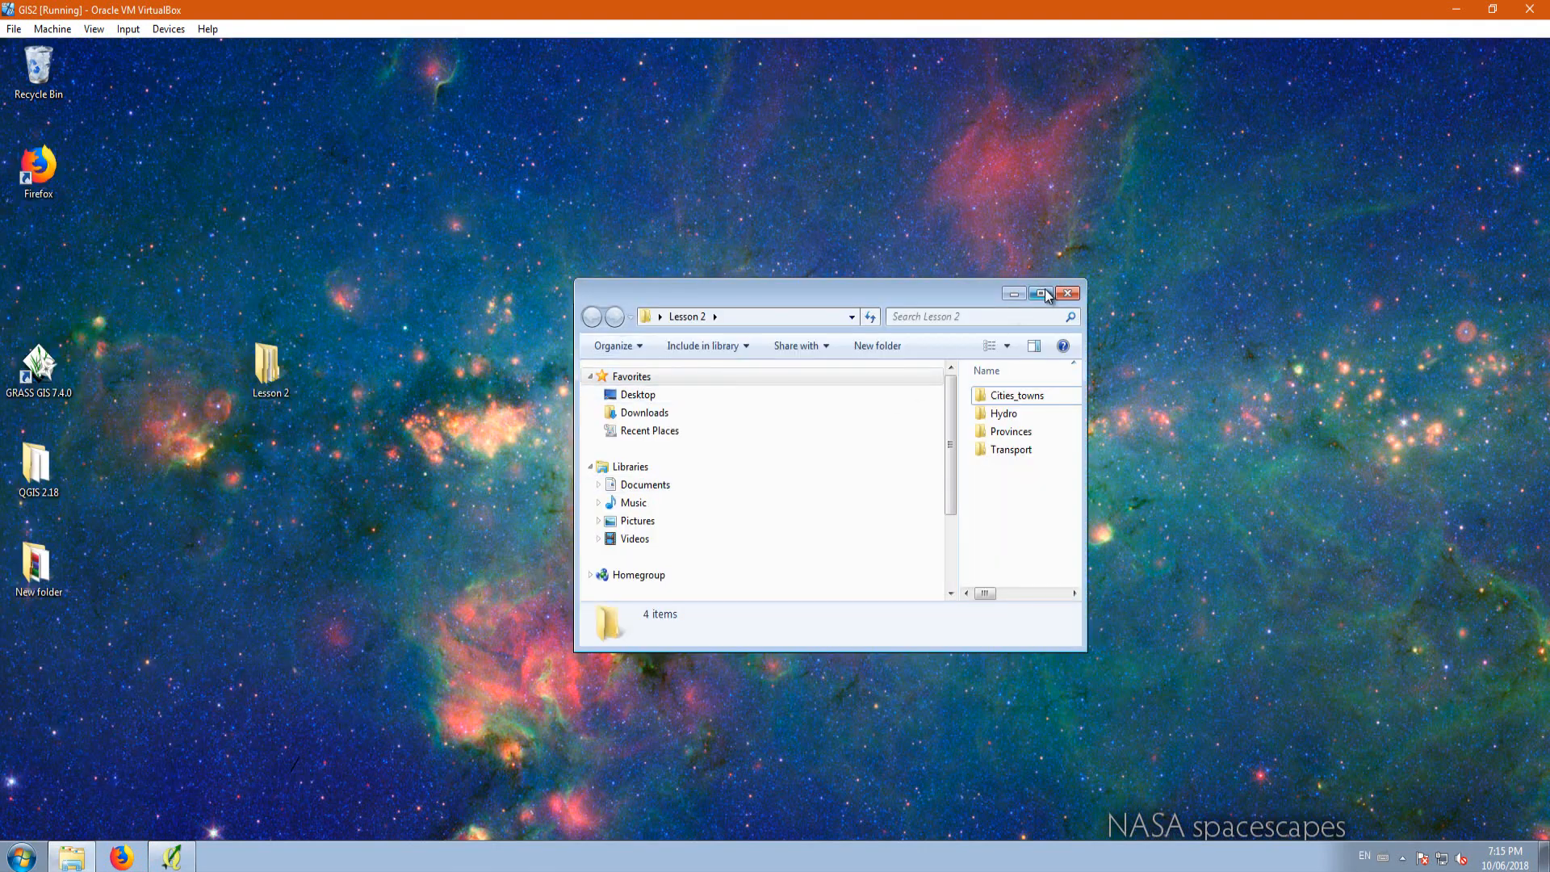
{"action": "left_click", "coordinate": [1043, 293]}
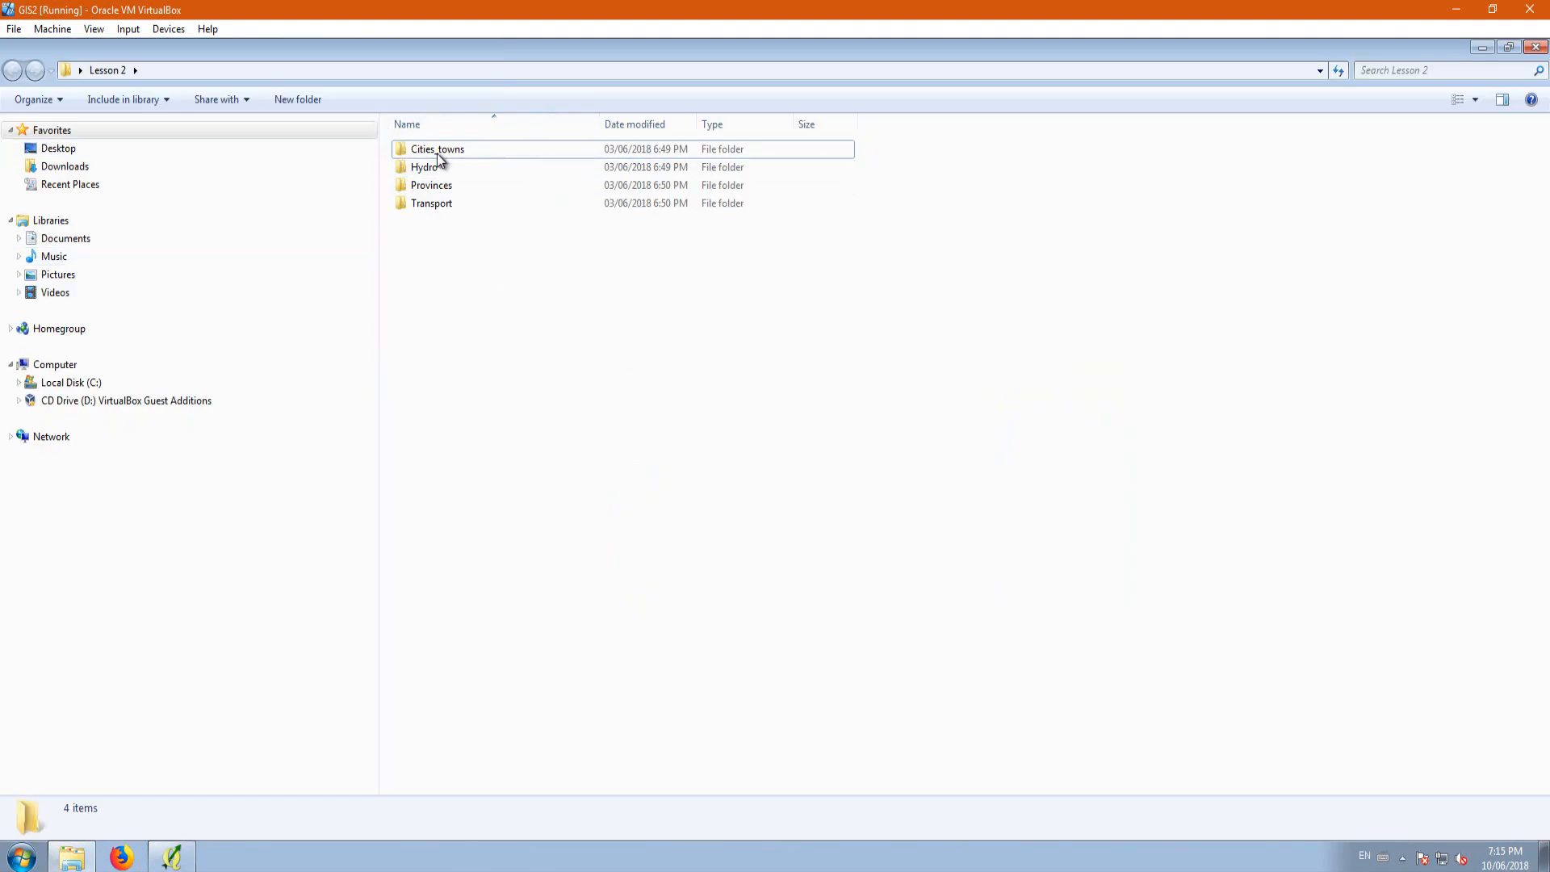
{"action": "left_click", "coordinate": [1535, 47]}
{"action": "left_click", "coordinate": [158, 864]}
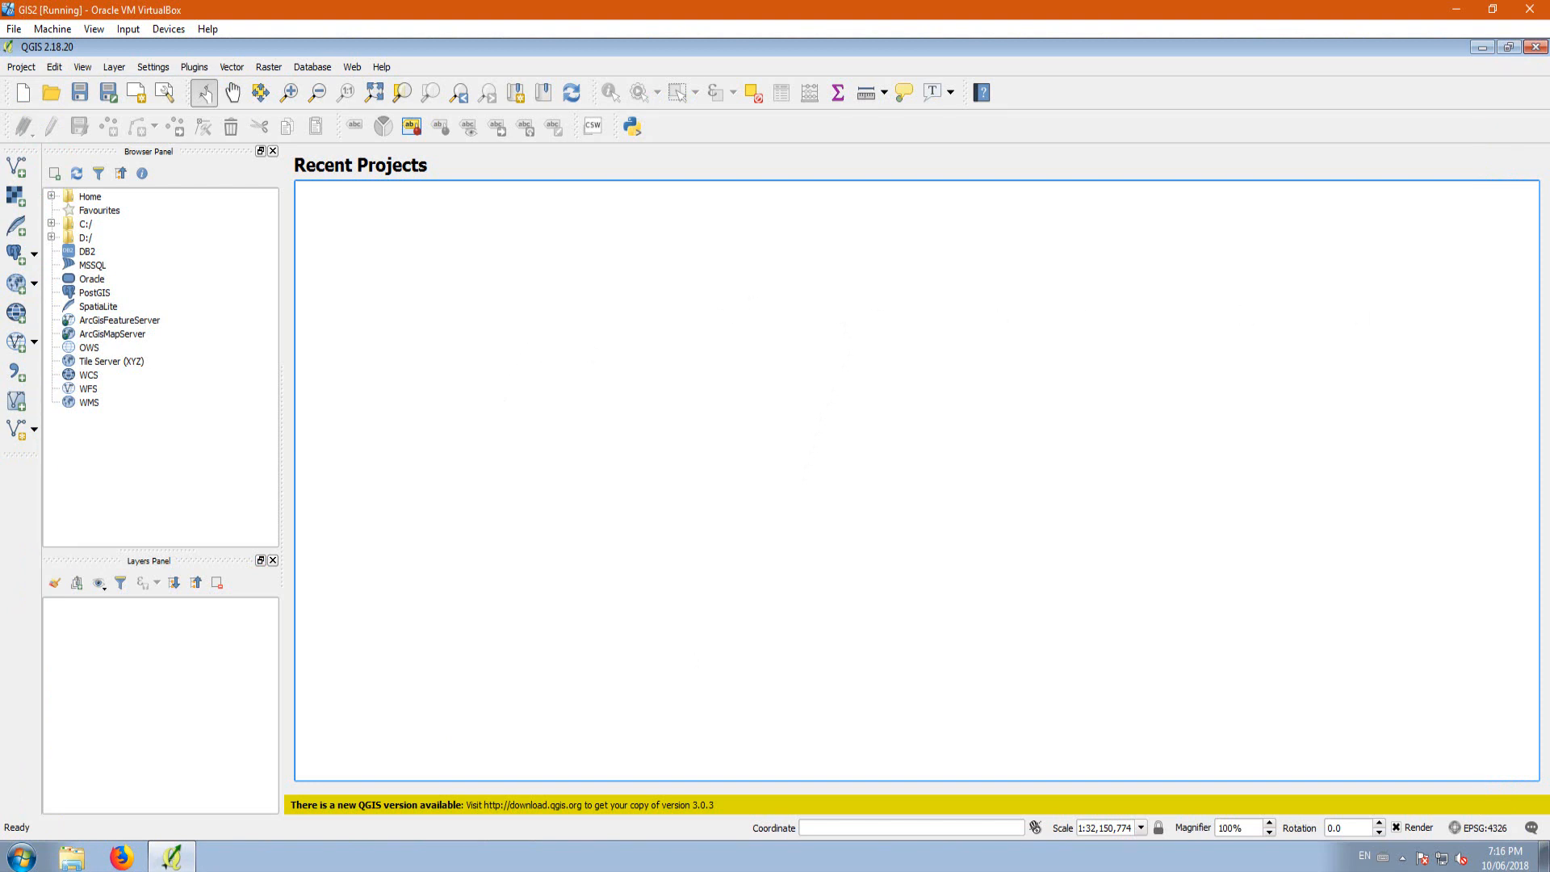
Step: Open the project's CRS properties, and switch to Firefox to bring up the Google home page
{"action": "left_click", "coordinate": [1470, 831]}
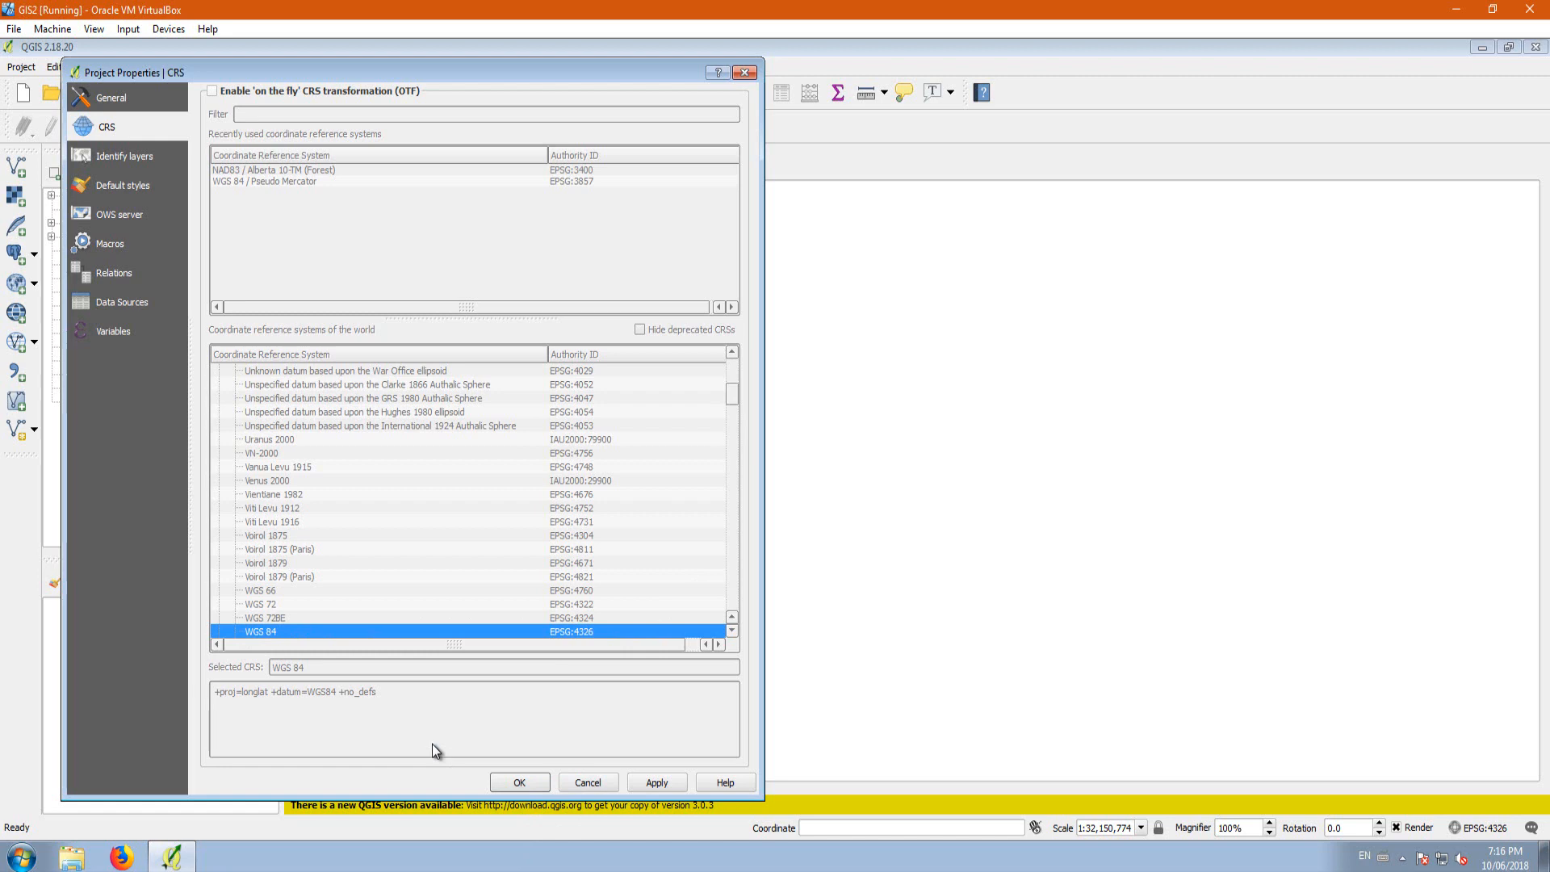
{"action": "left_click", "coordinate": [121, 857]}
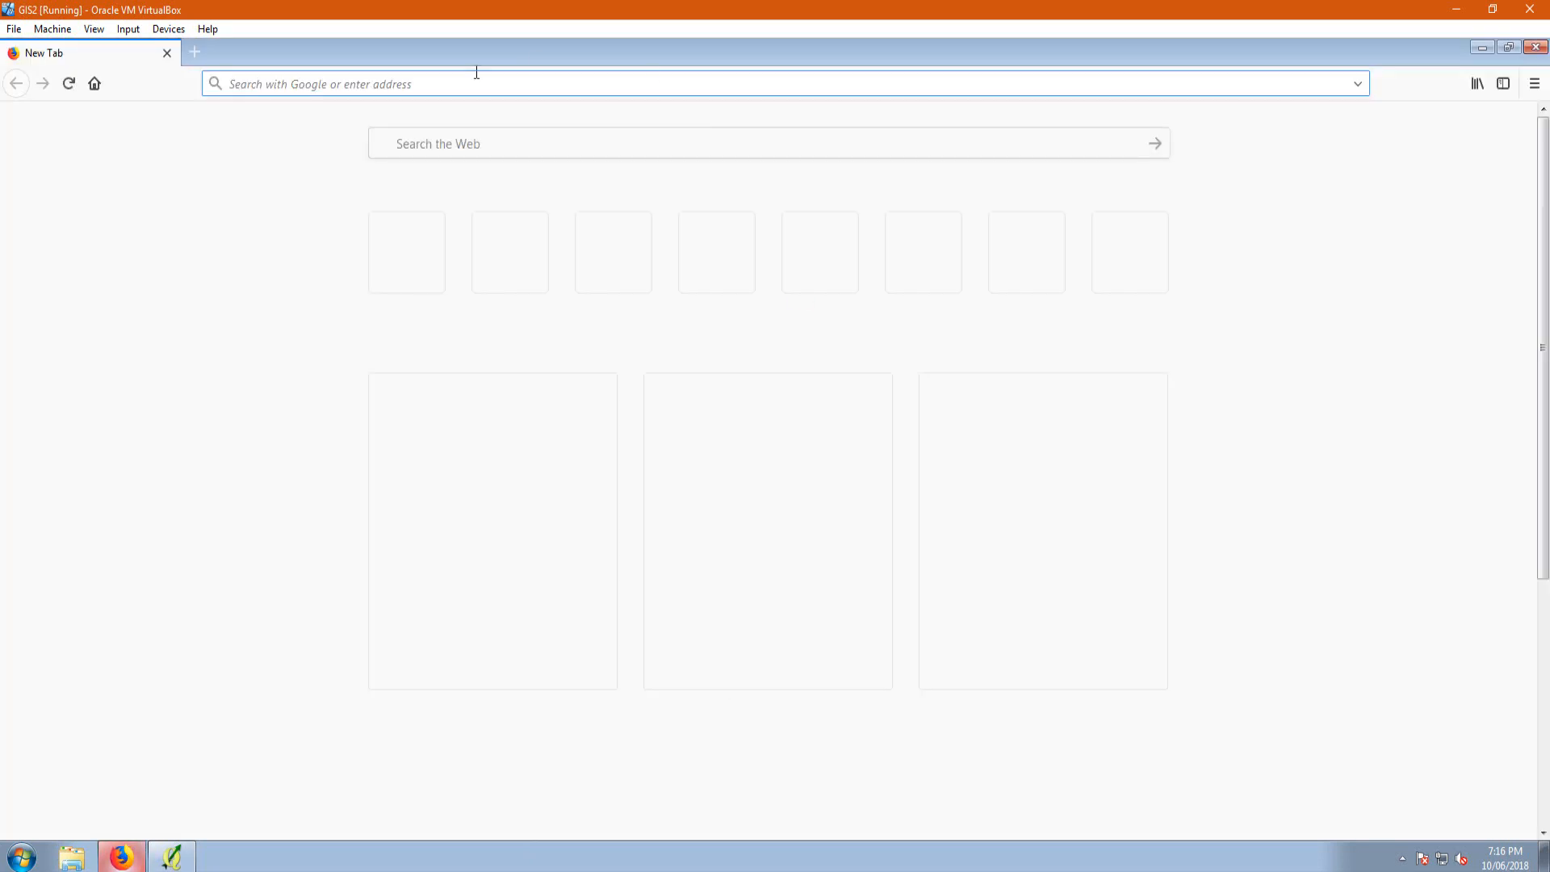
{"action": "type", "text": "google"}
{"action": "key", "text": "Return"}
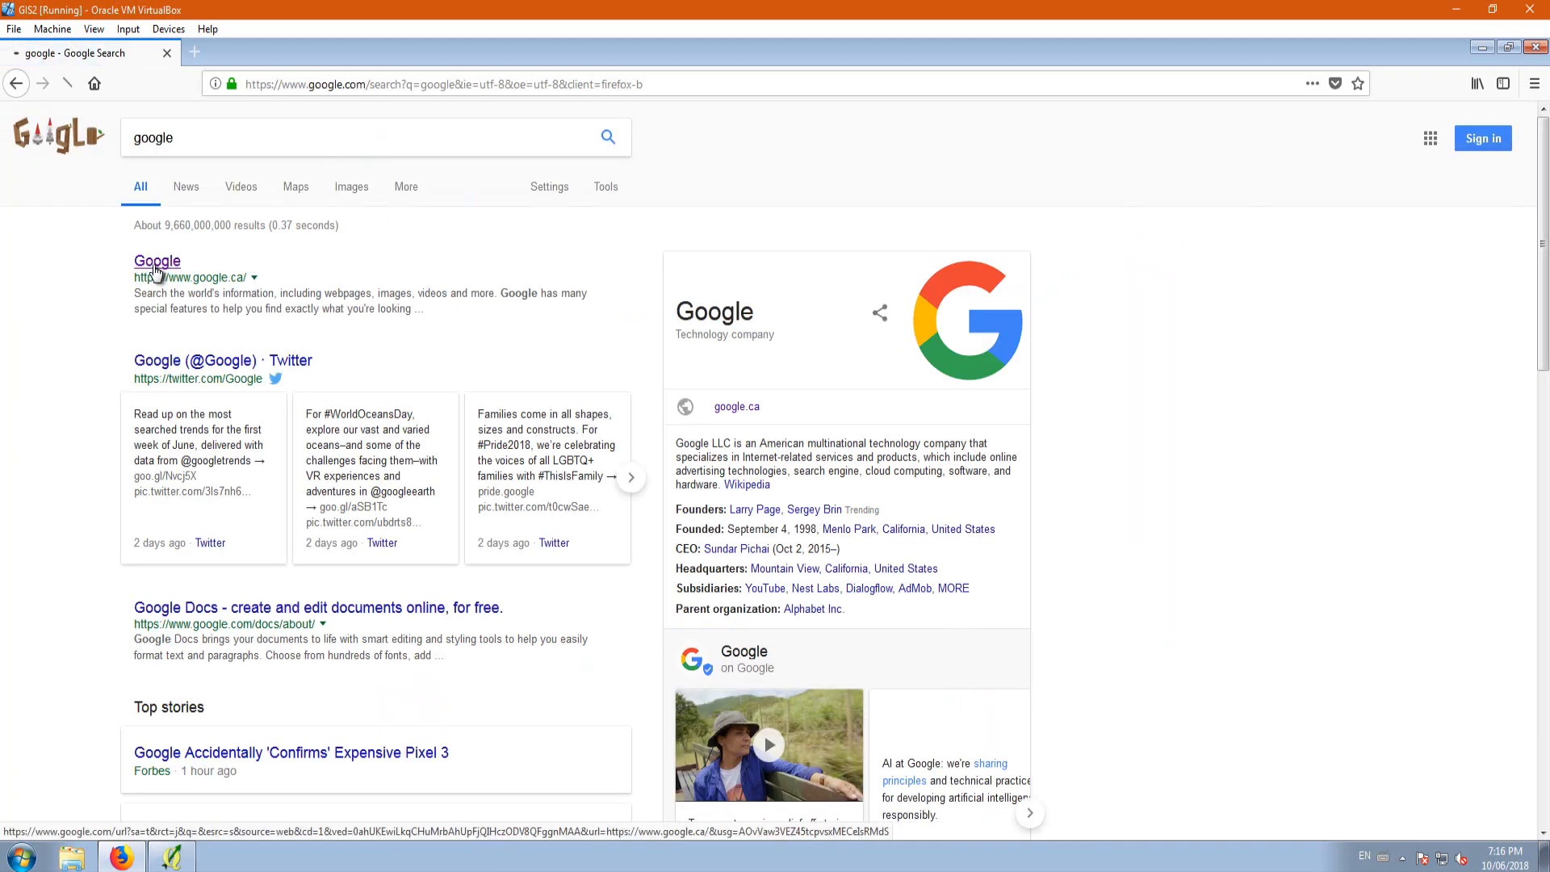
{"action": "left_click", "coordinate": [156, 267]}
Step: Look up EPSG 4326 on the Spatial Reference site, and close both the browser and the project properties
{"action": "type", "text": "EPS"}
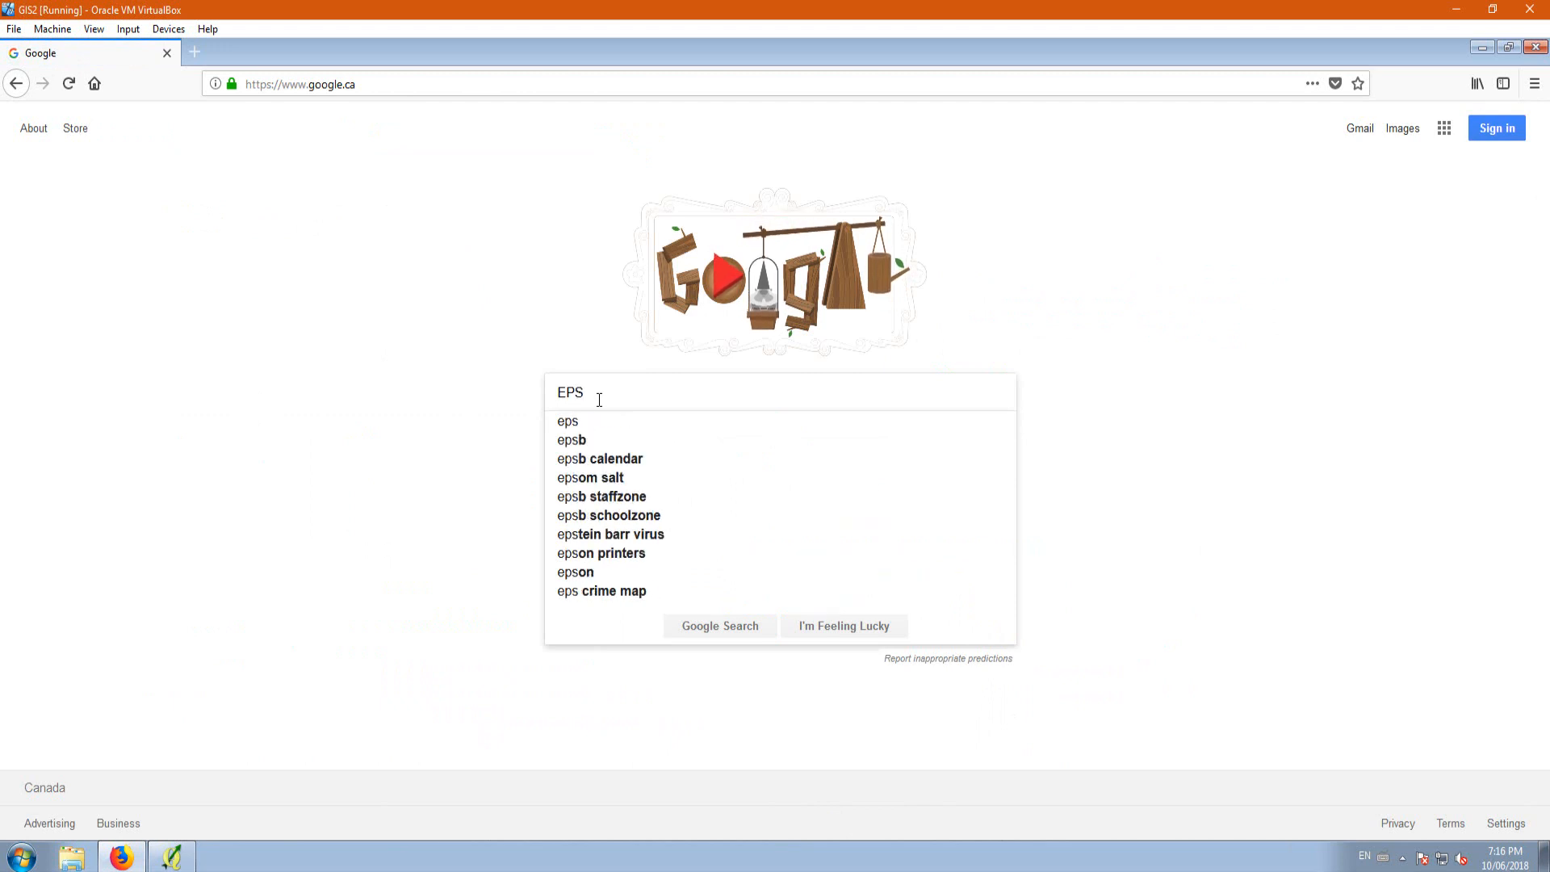
{"action": "type", "text": "G"}
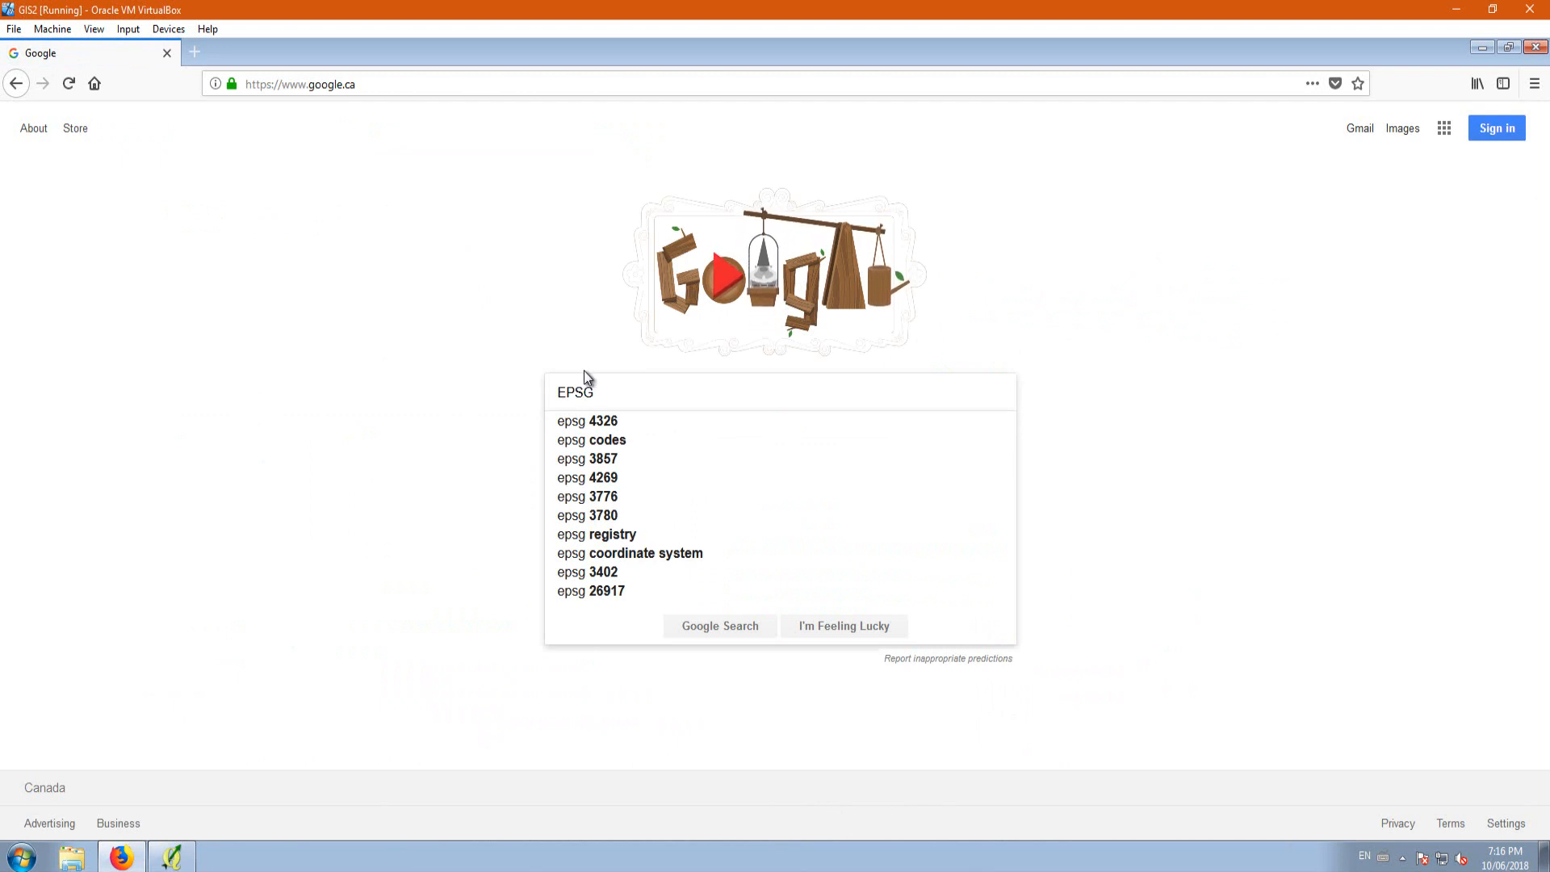
{"action": "type", "text": " 4326"}
{"action": "key", "text": "Return"}
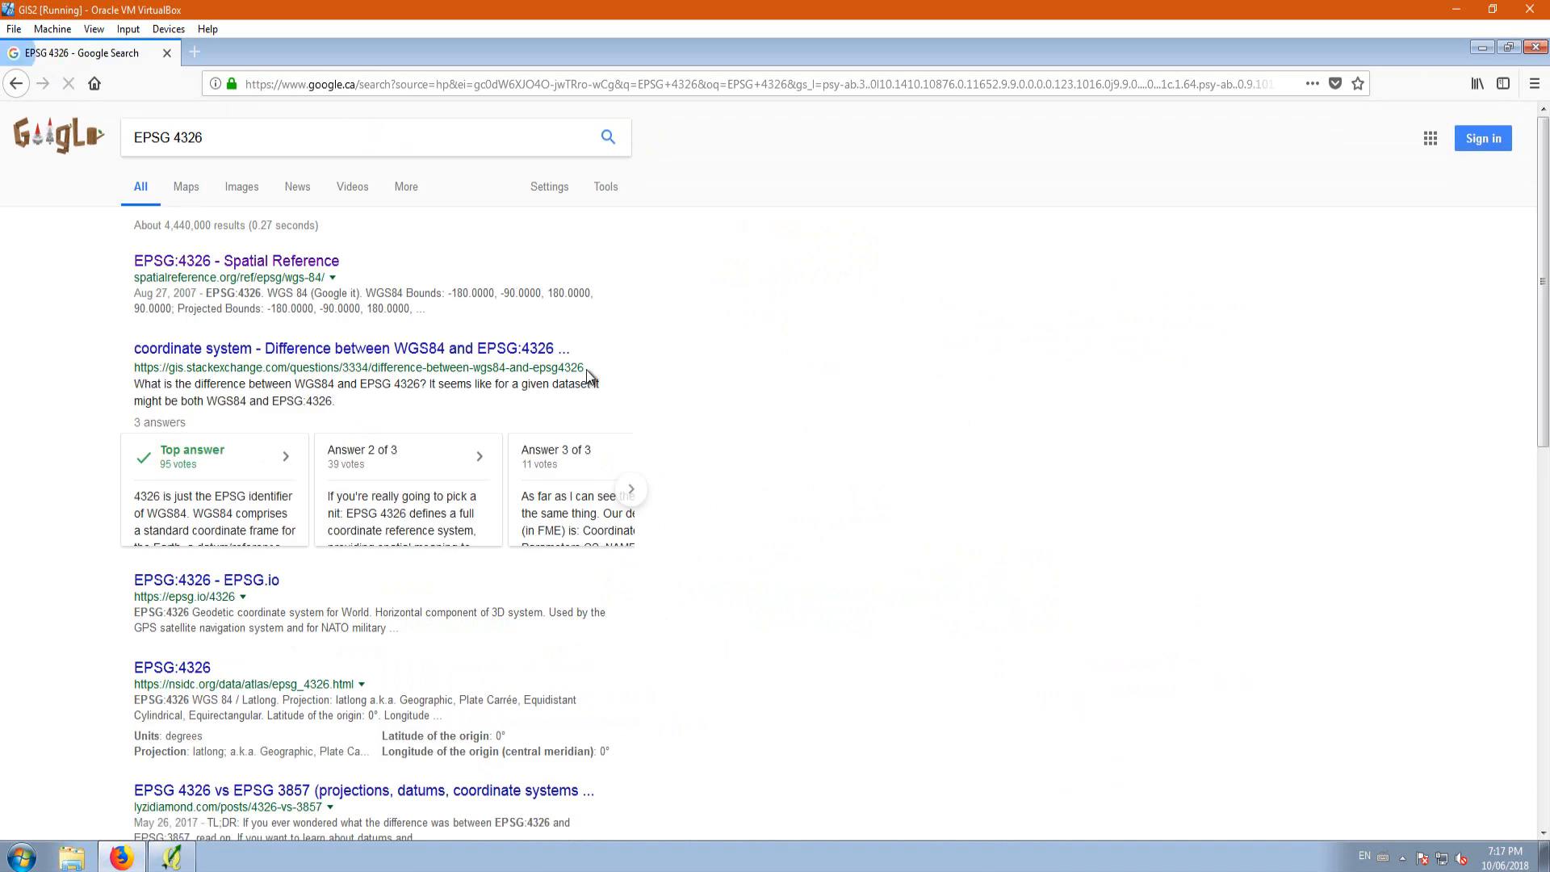
{"action": "left_click", "coordinate": [214, 261]}
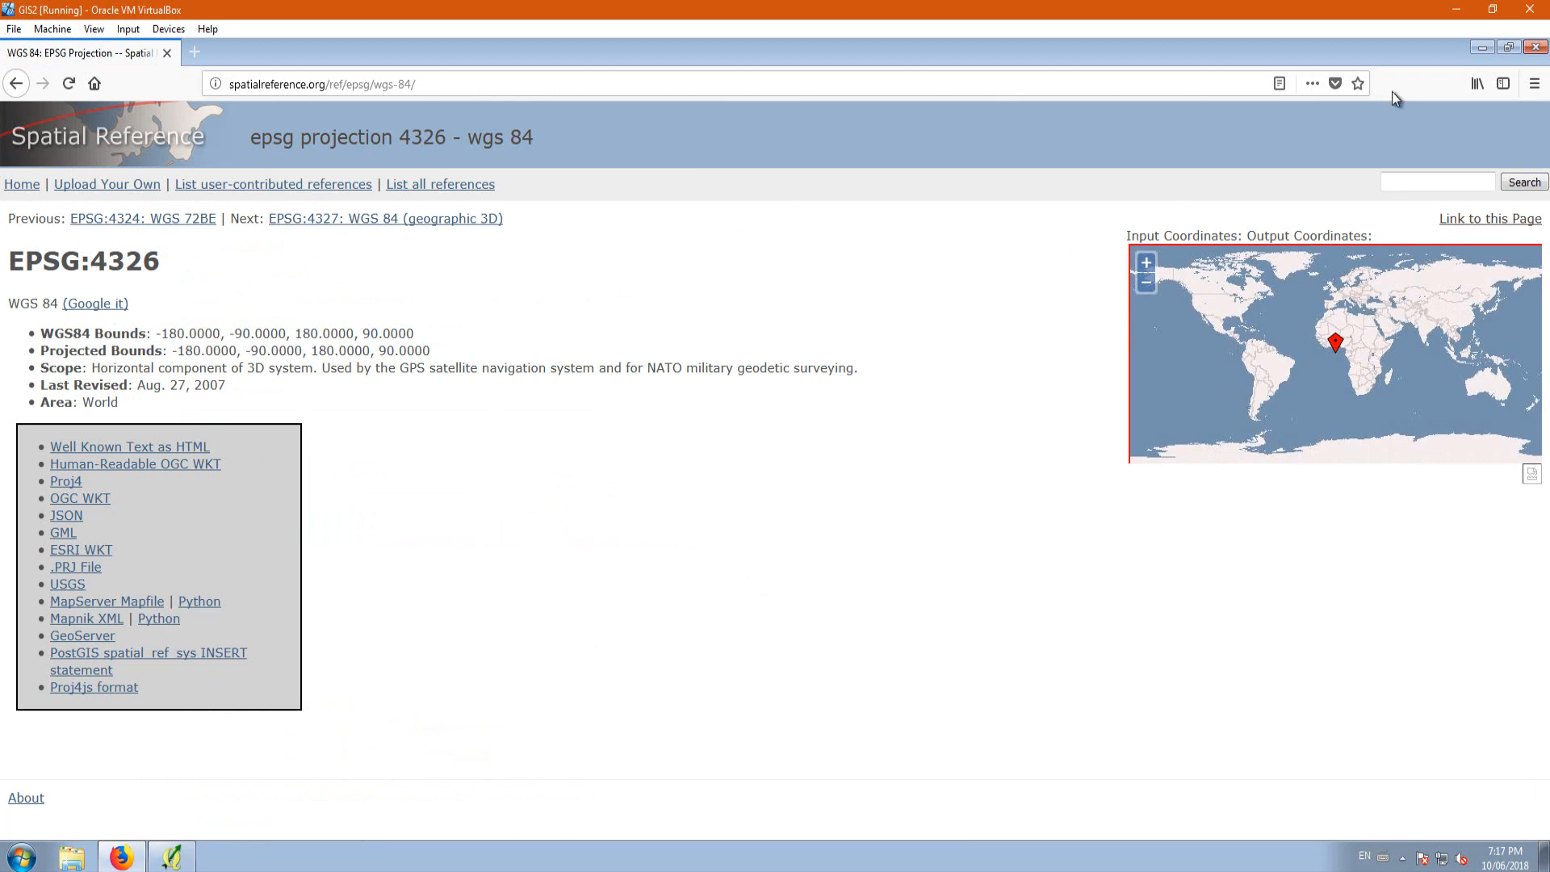
{"action": "left_click", "coordinate": [1537, 48]}
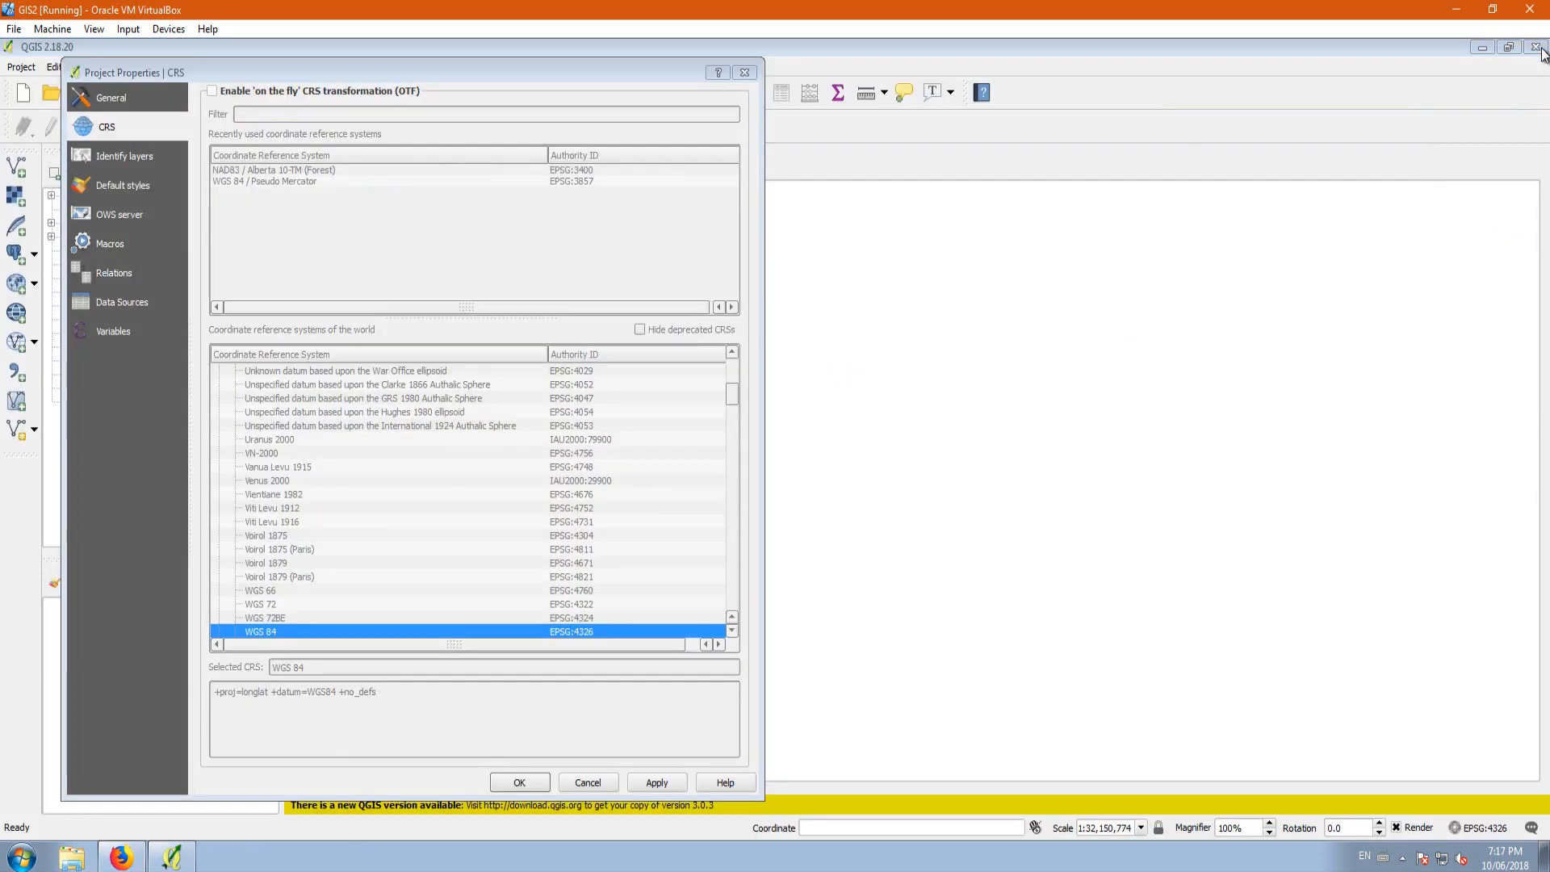
{"action": "left_click", "coordinate": [744, 73]}
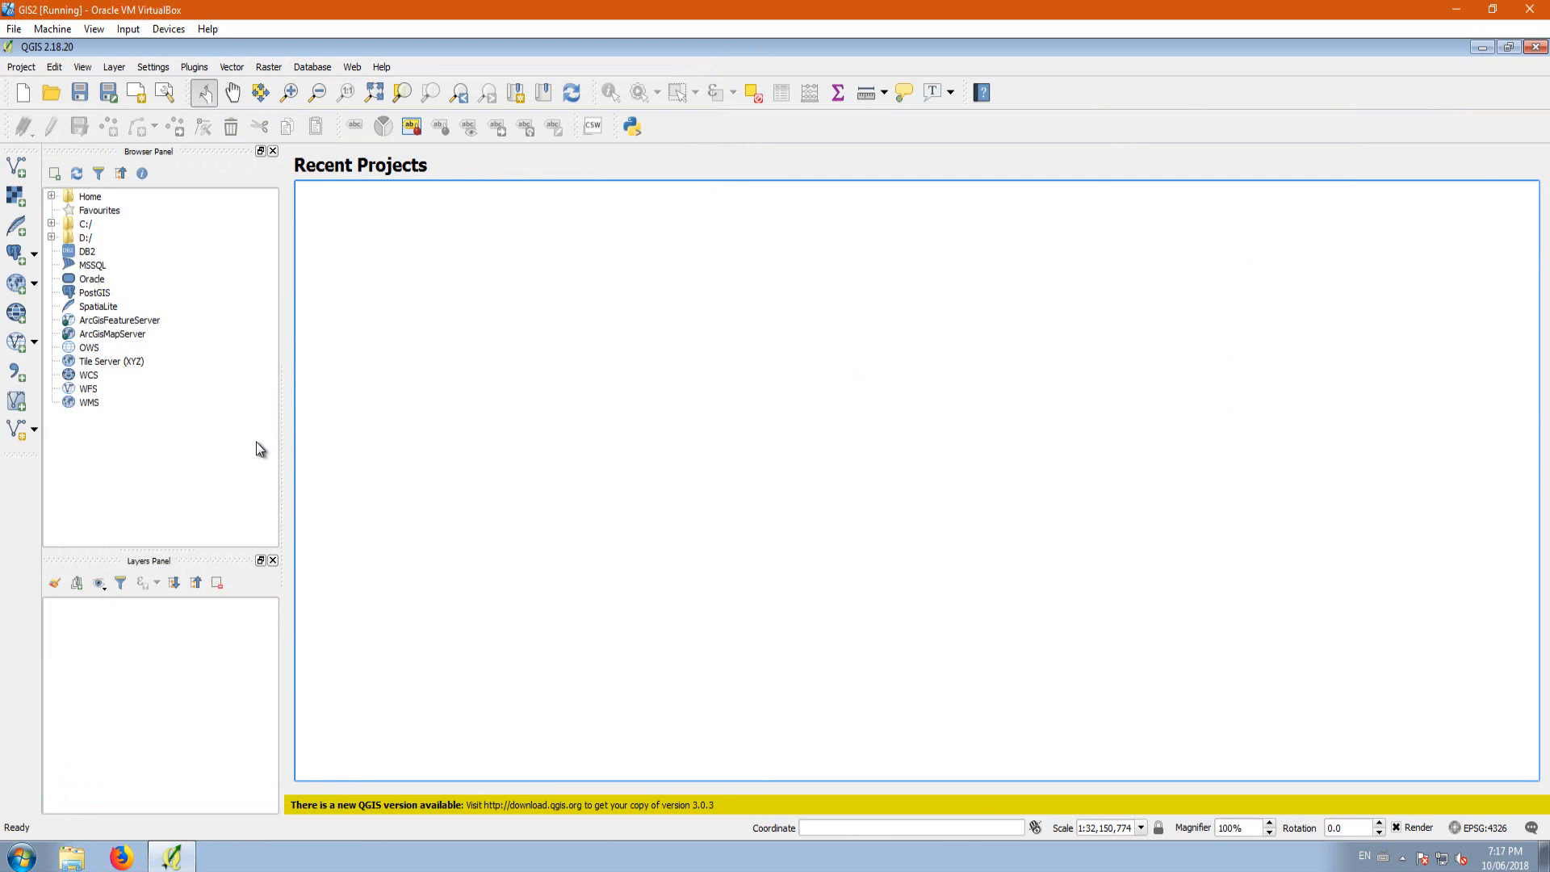
Step: Add Bing Aerial imagery as the map background using the OpenLayers plugin
{"action": "left_click", "coordinate": [352, 67]}
{"action": "mouse_move", "coordinate": [371, 99]}
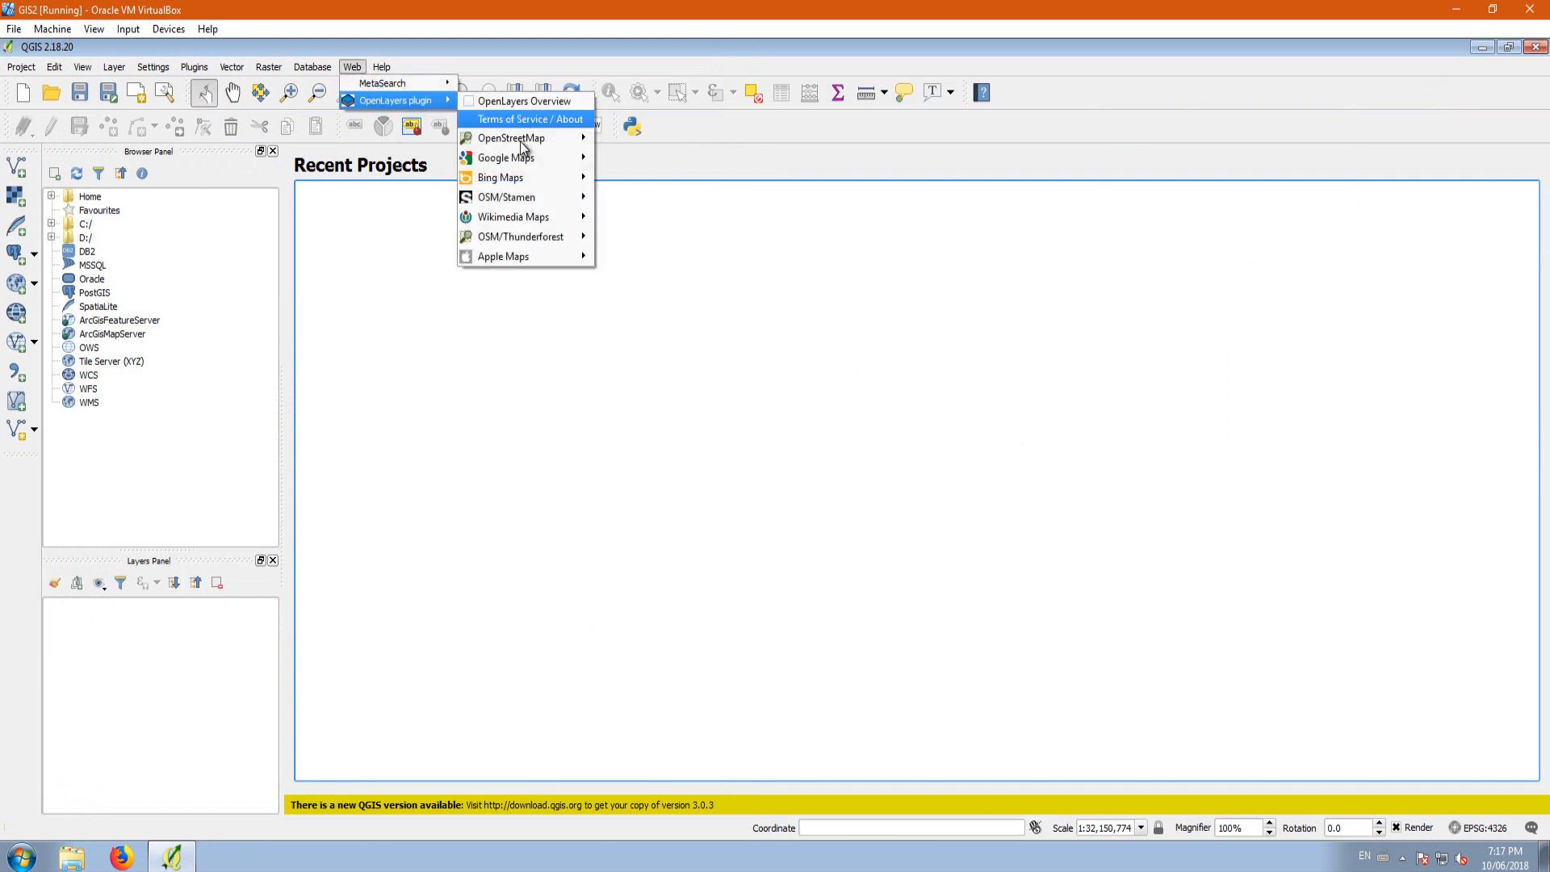
{"action": "mouse_move", "coordinate": [536, 177]}
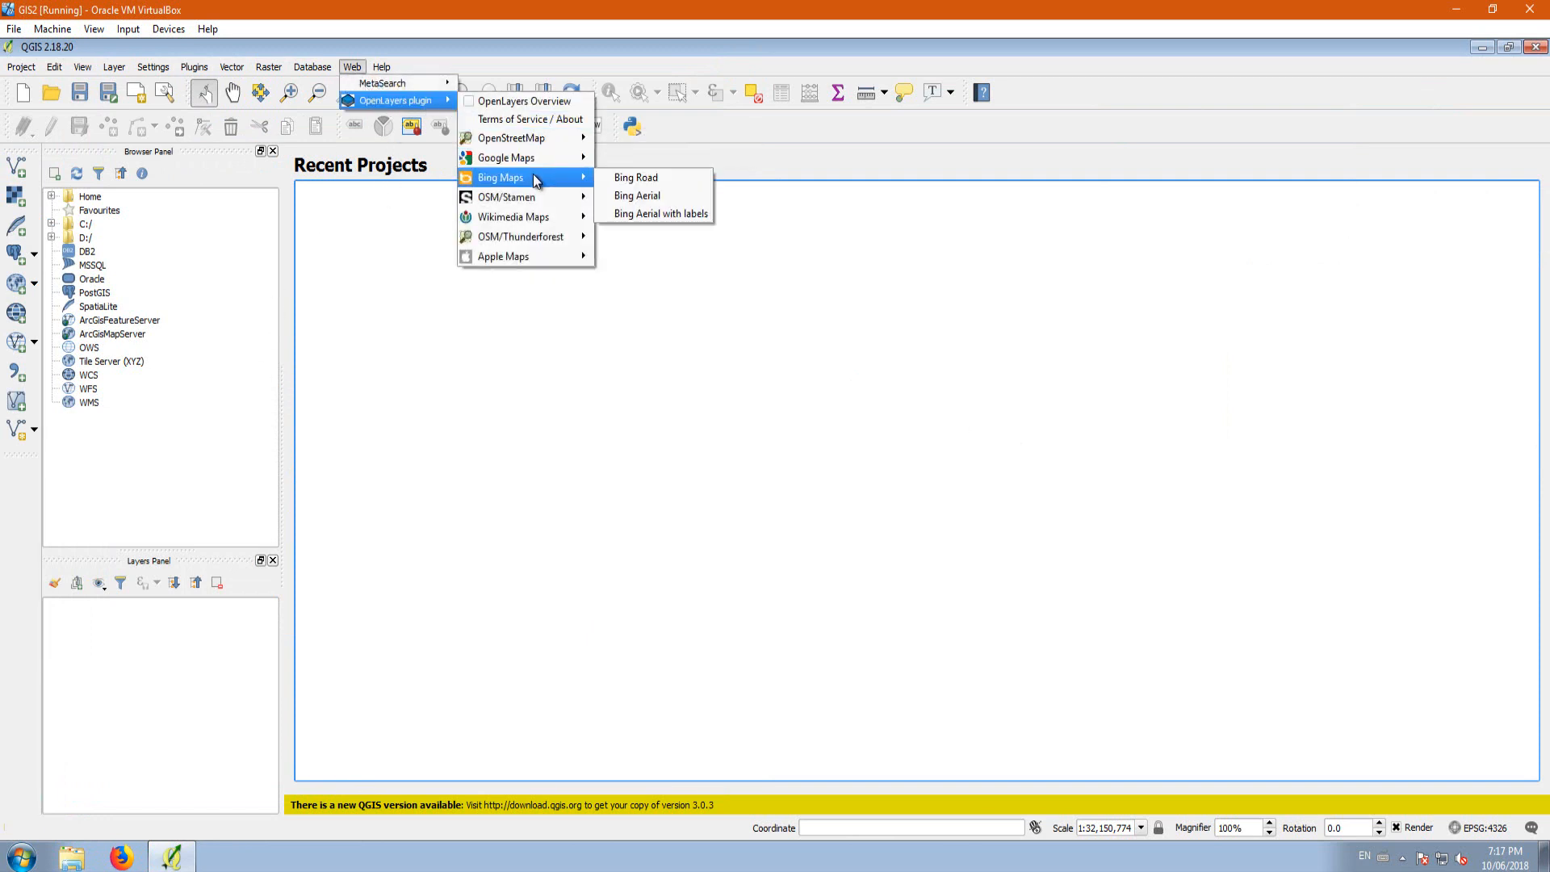
{"action": "left_click", "coordinate": [627, 194]}
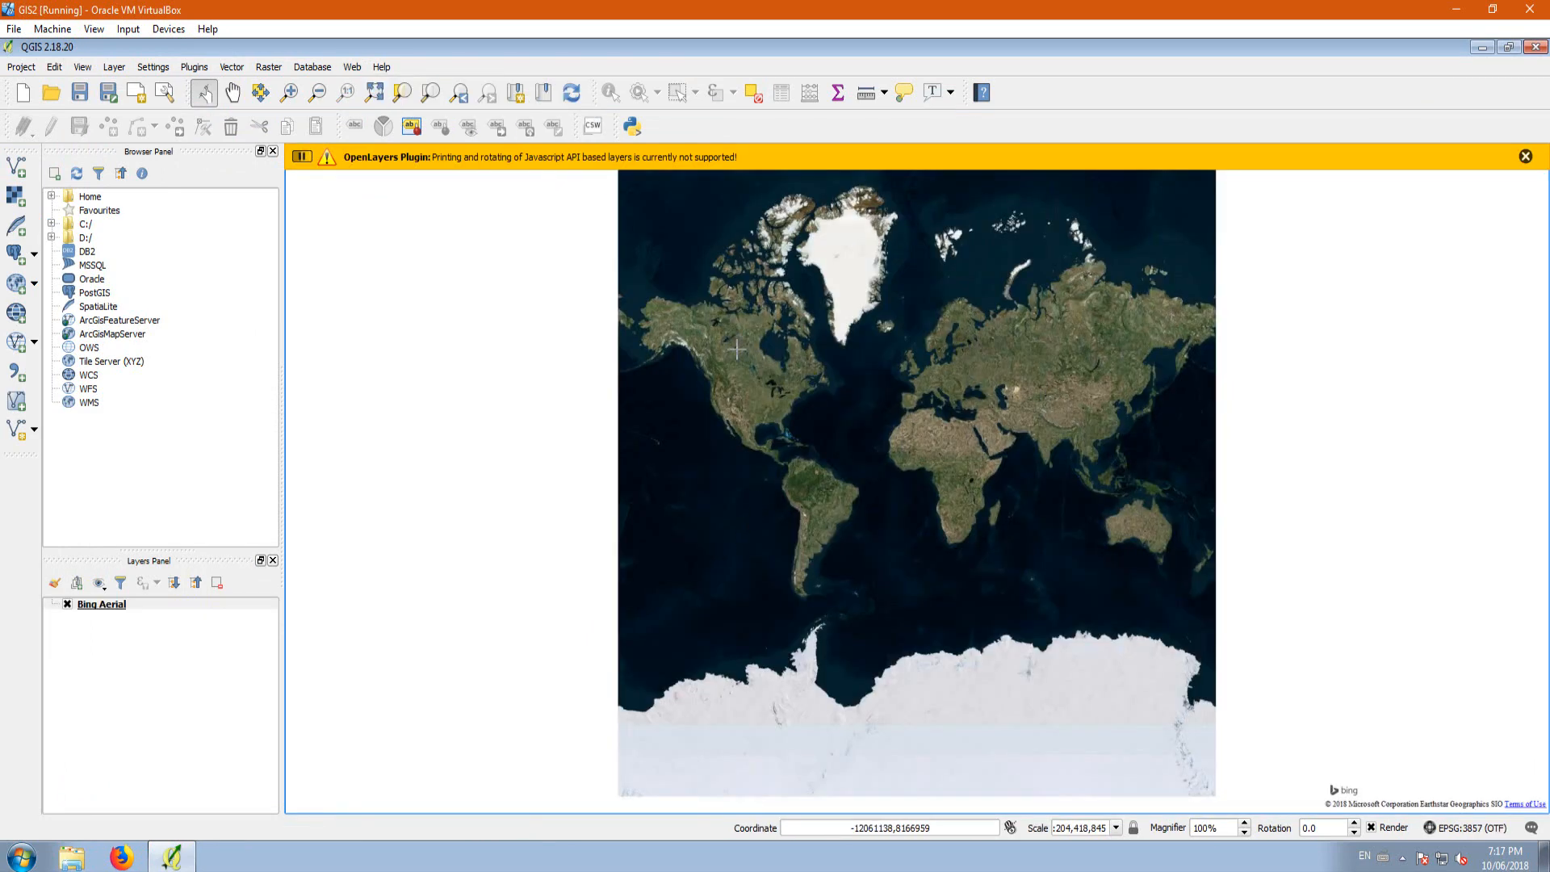
Step: Inspect the aerial imagery from North America down to the Alberta city on the winding river, and review the project's CRS
{"action": "scroll", "coordinate": [736, 349], "scroll_direction": "up", "scroll_amount": 1}
{"action": "scroll", "coordinate": [733, 360], "scroll_direction": "up", "scroll_amount": 1}
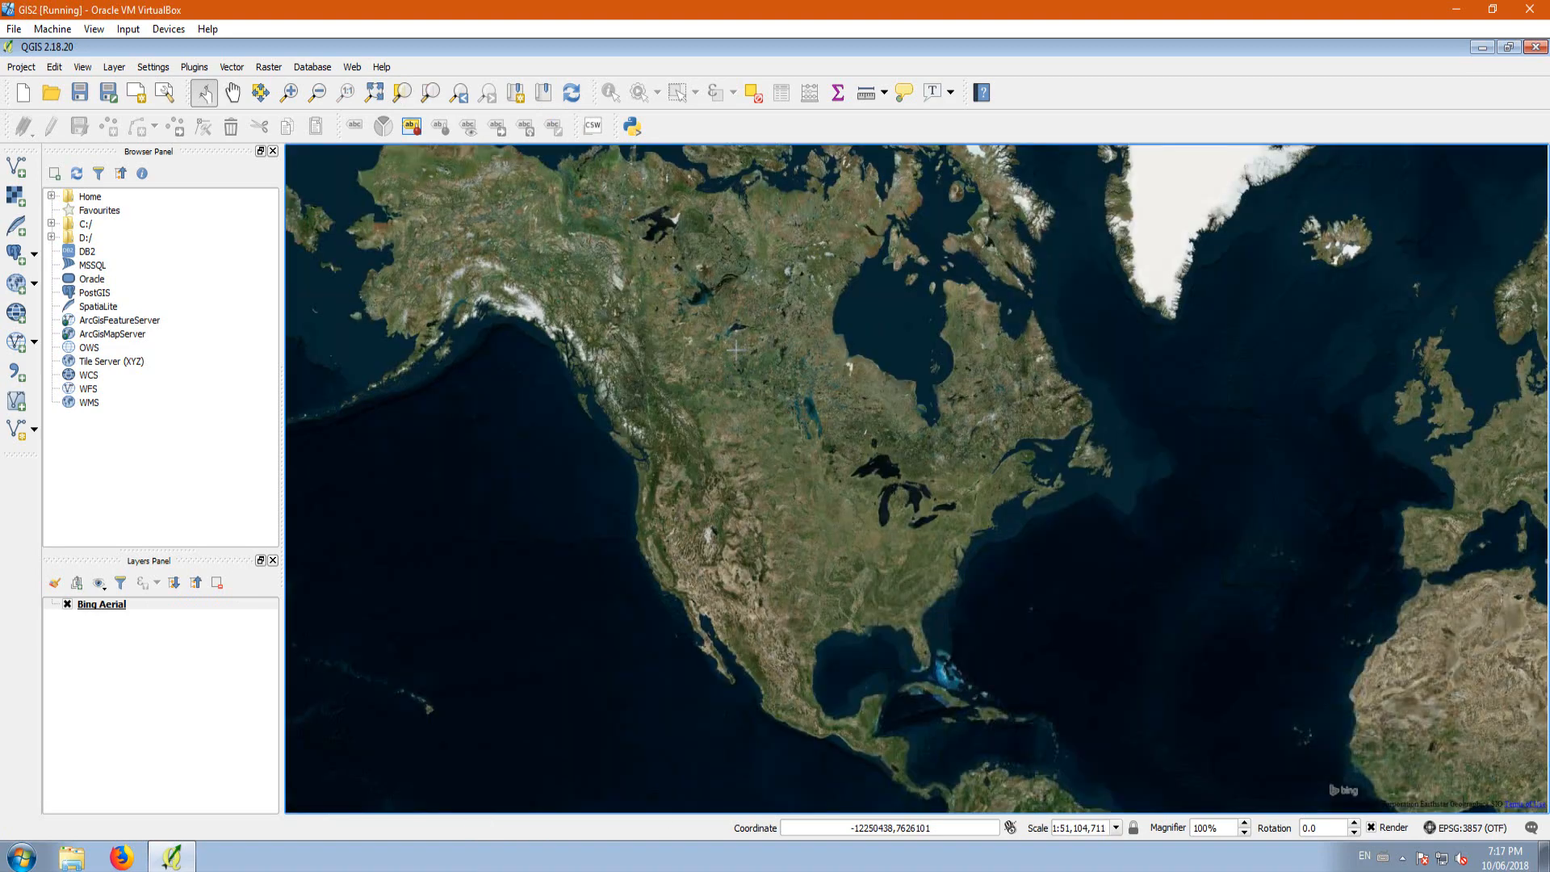
{"action": "scroll", "coordinate": [798, 372], "scroll_direction": "up", "scroll_amount": 1}
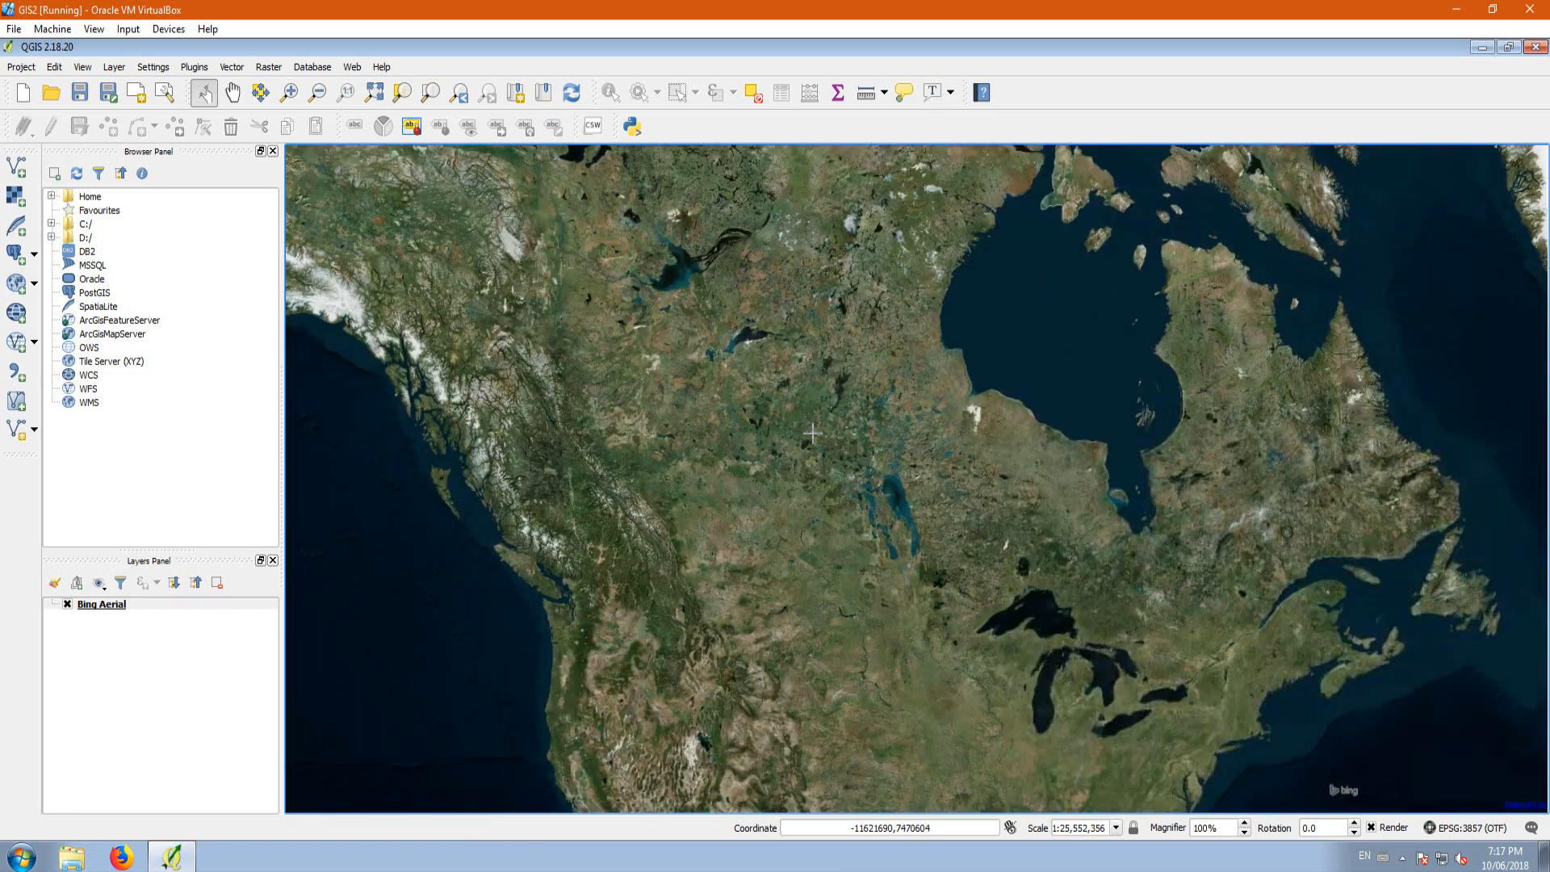
{"action": "scroll", "coordinate": [716, 421], "scroll_direction": "up", "scroll_amount": 1}
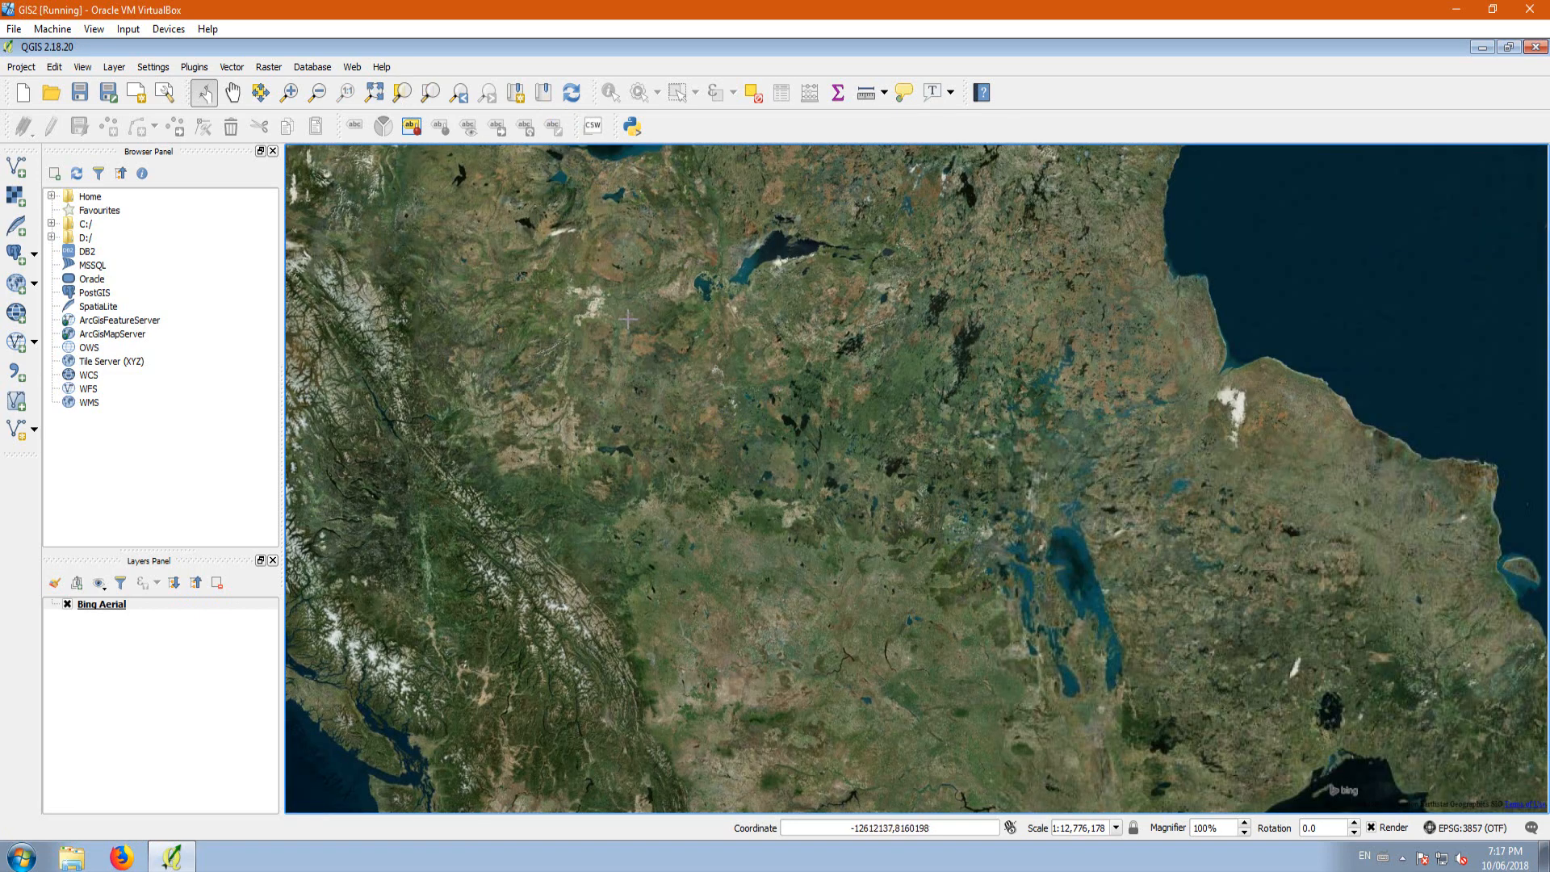
{"action": "scroll", "coordinate": [634, 383], "scroll_direction": "up", "scroll_amount": 1}
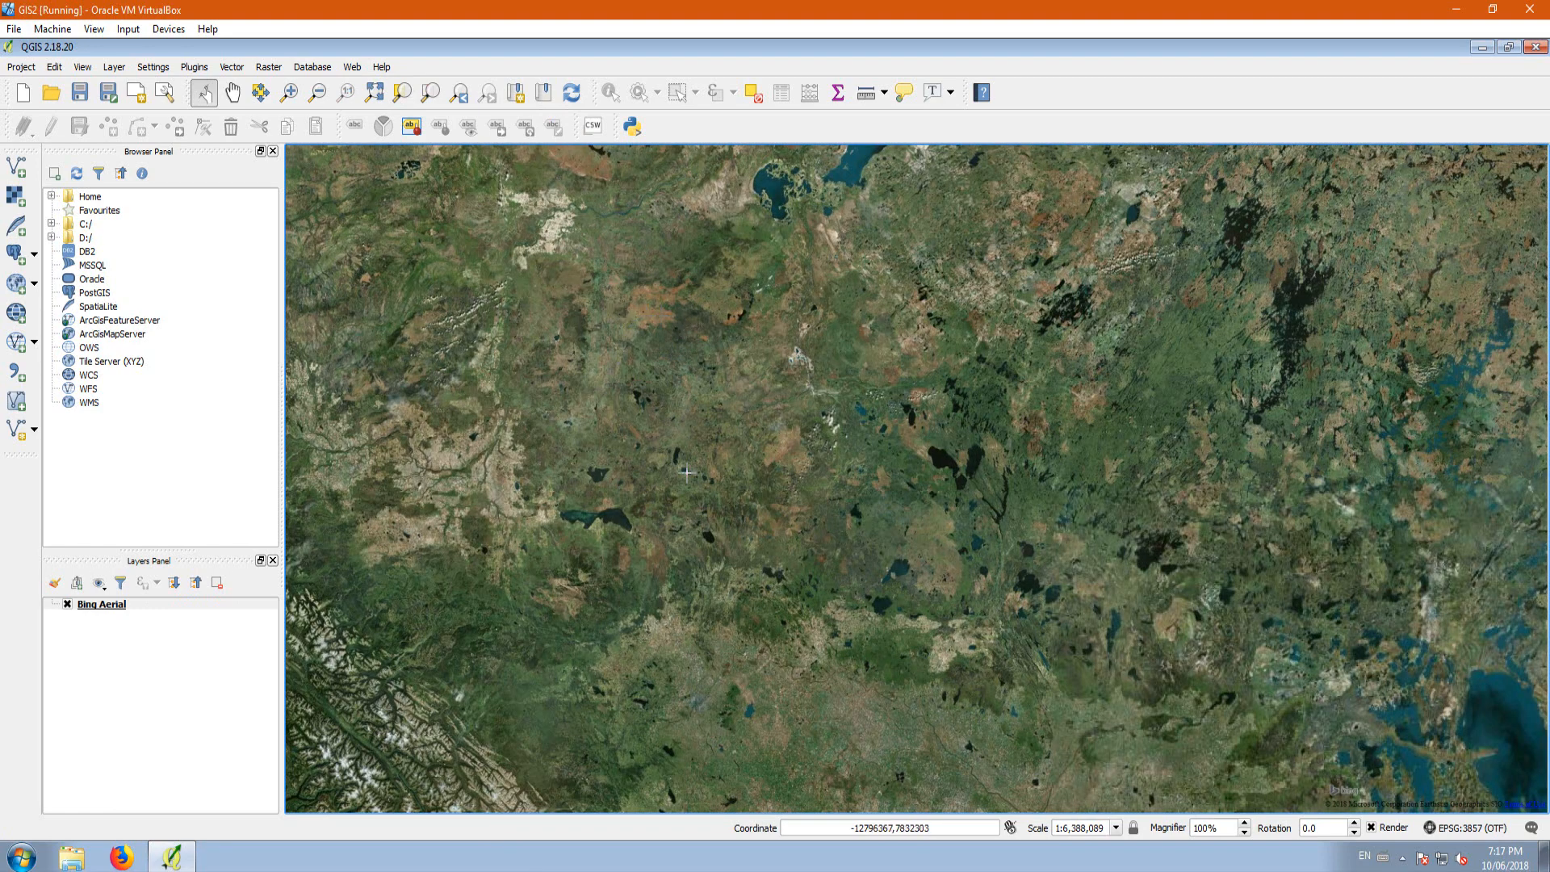
{"action": "scroll", "coordinate": [690, 725], "scroll_direction": "up", "scroll_amount": 1}
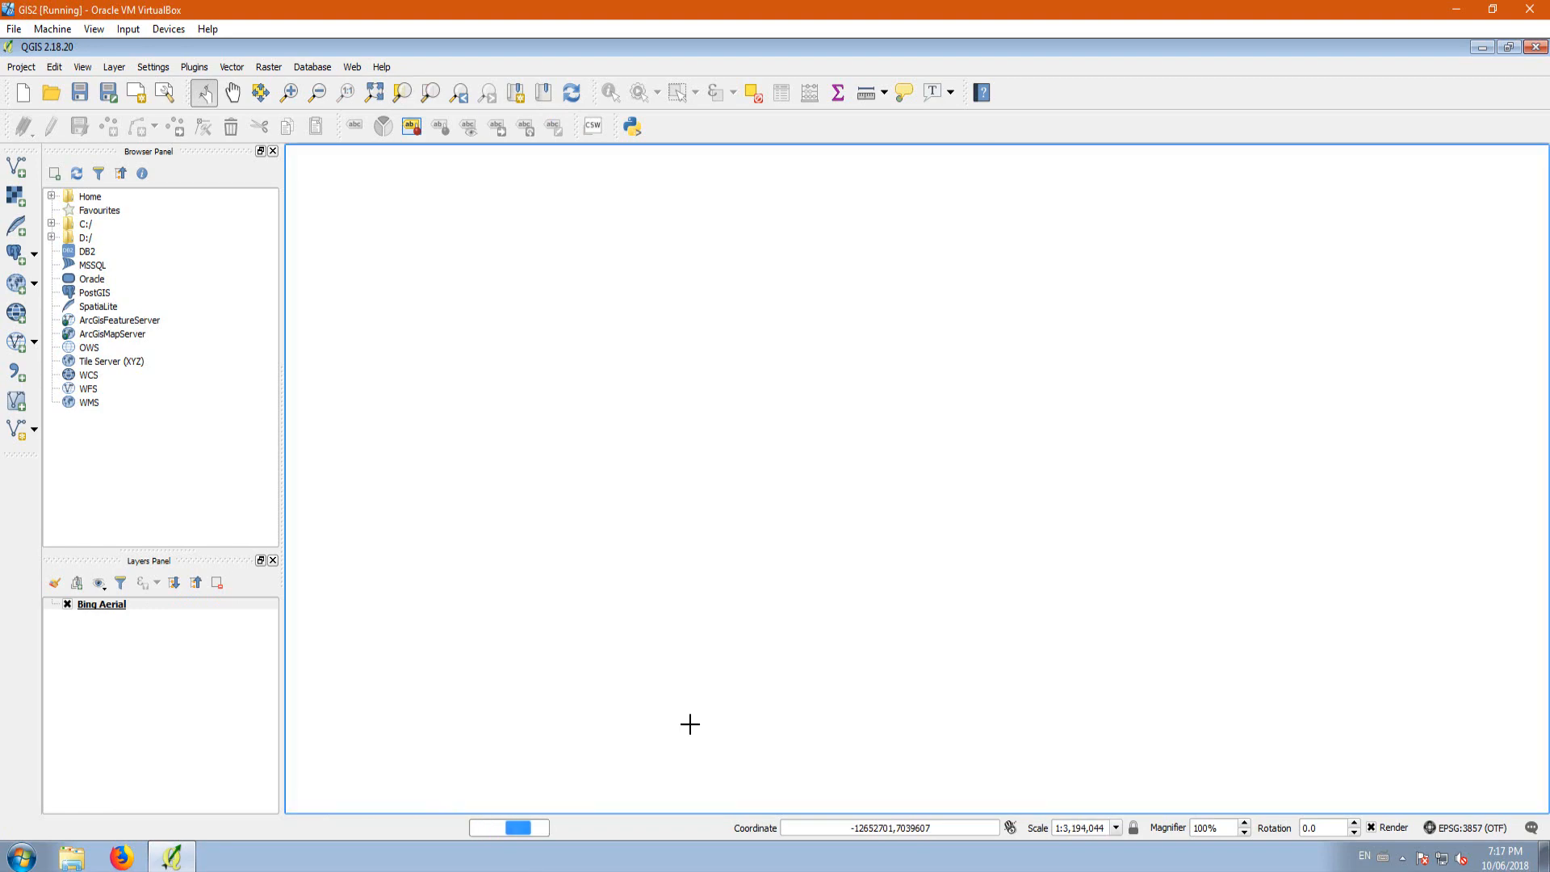
{"action": "scroll", "coordinate": [714, 688], "scroll_direction": "up", "scroll_amount": 1}
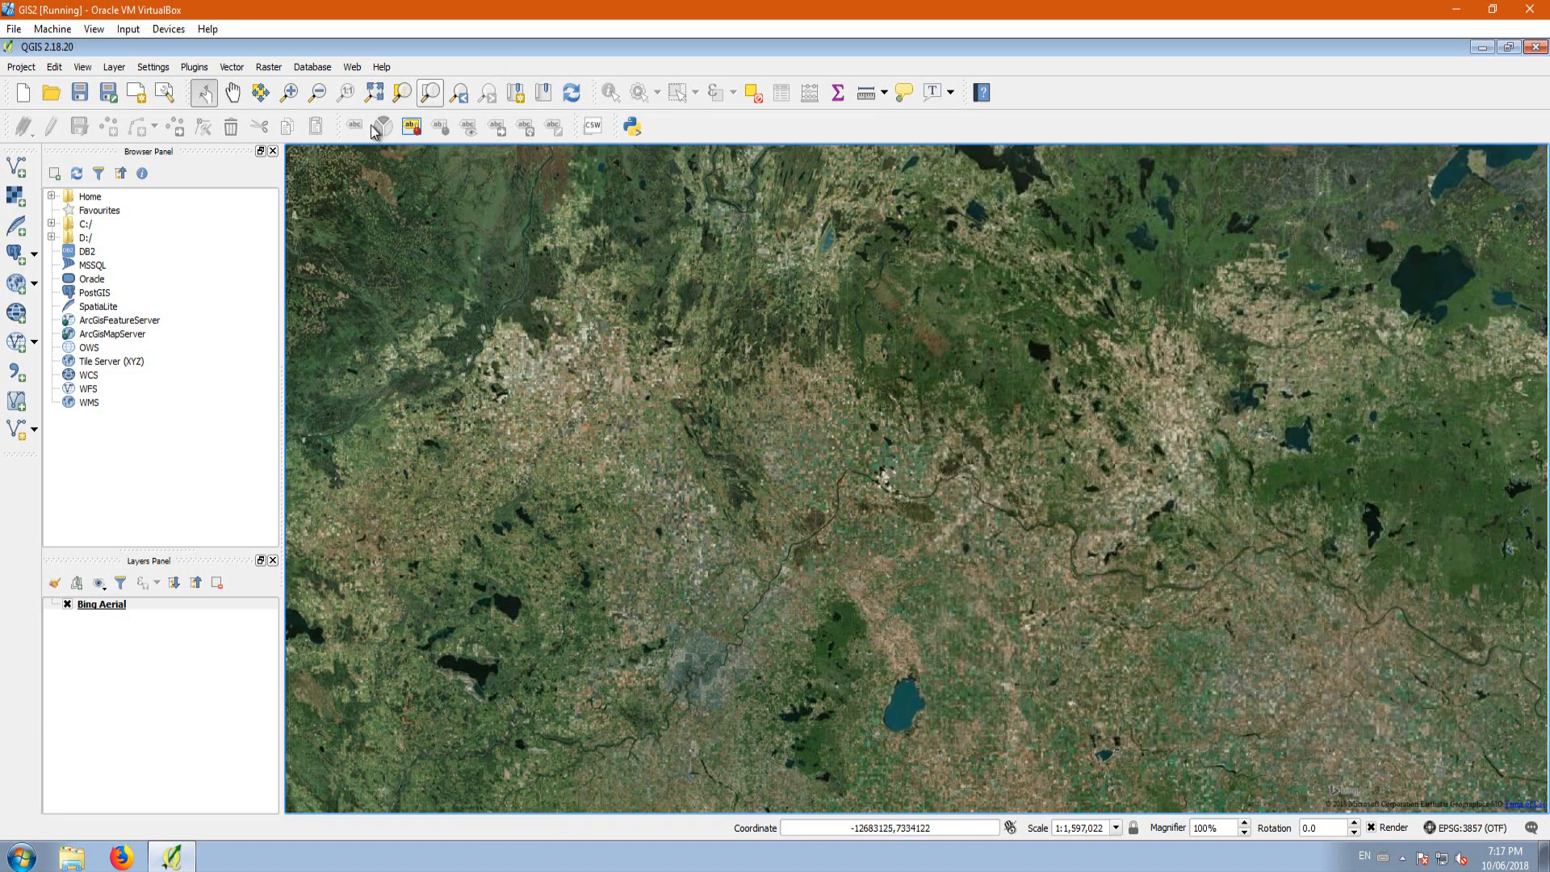
{"action": "left_click", "coordinate": [233, 94]}
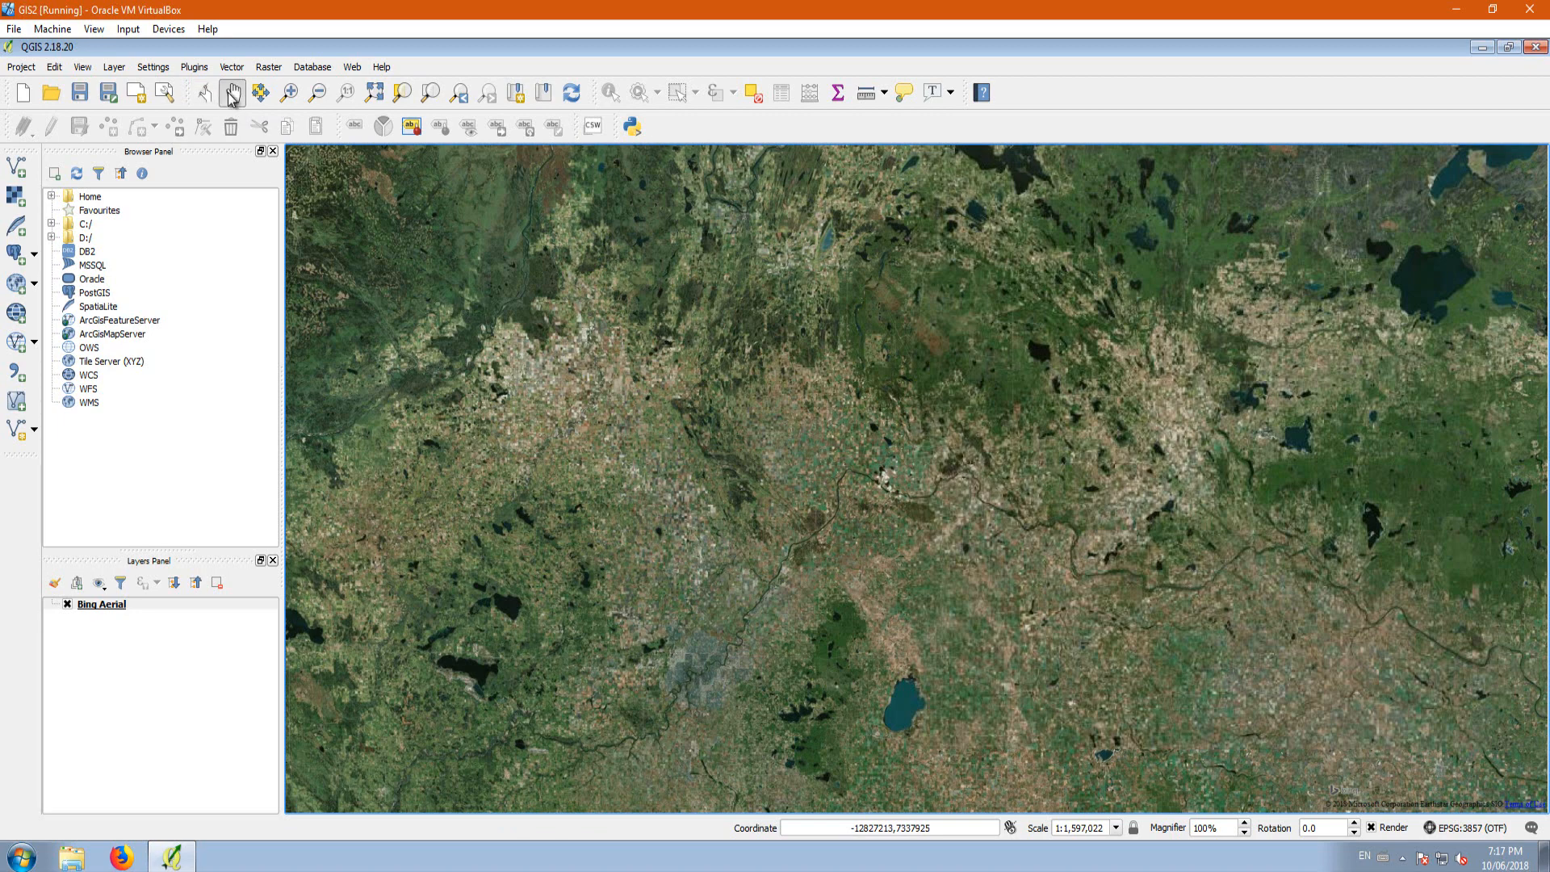
{"action": "left_click_drag", "start_coordinate": [722, 651], "coordinate": [713, 453]}
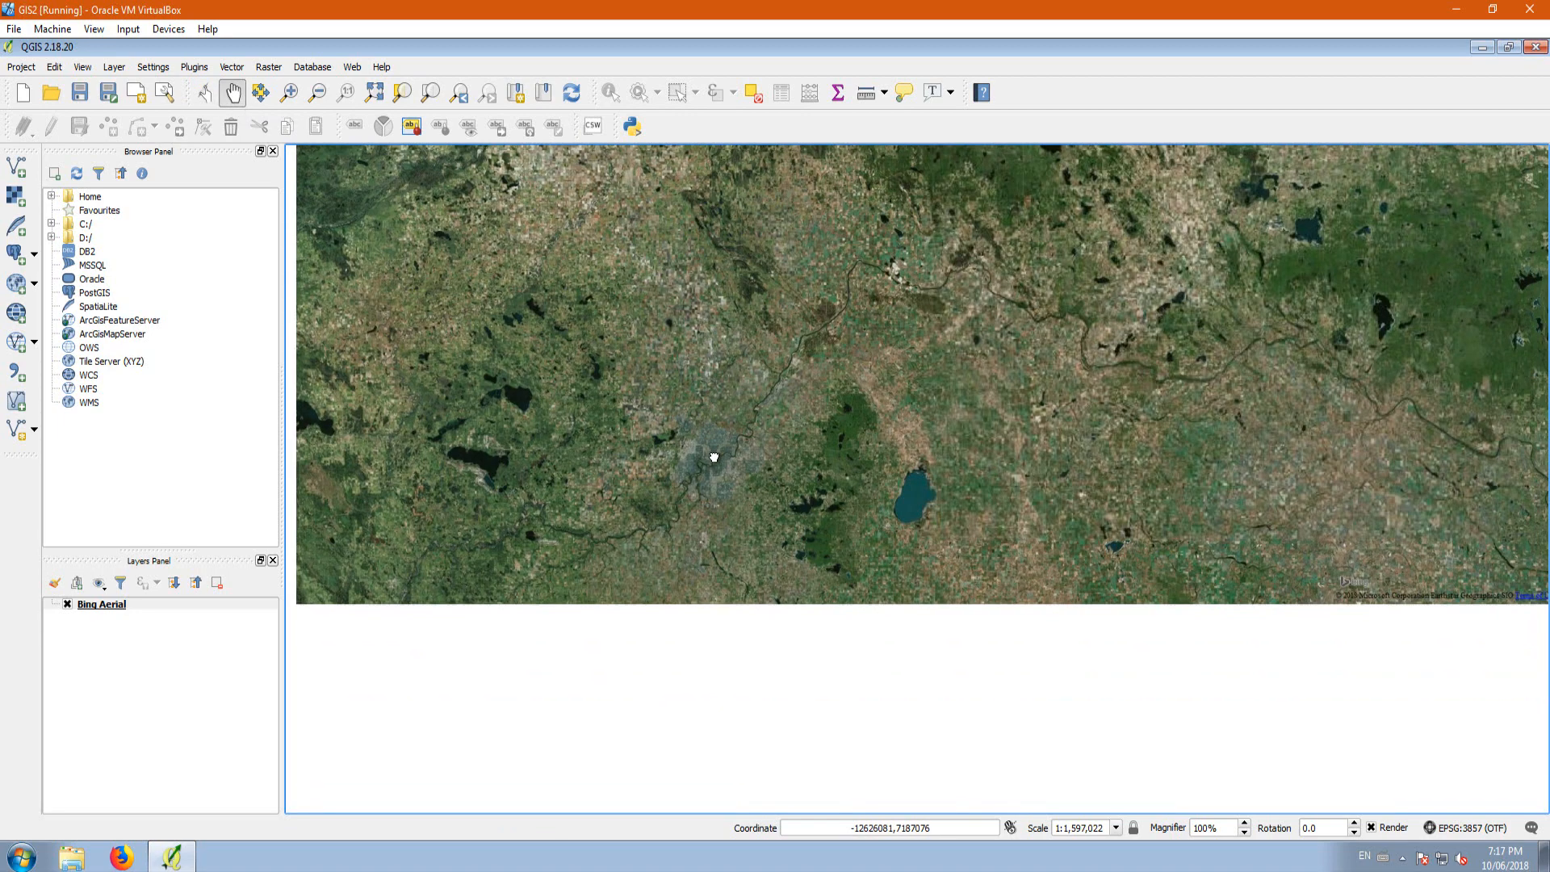
{"action": "scroll", "coordinate": [716, 462], "scroll_direction": "up", "scroll_amount": 2}
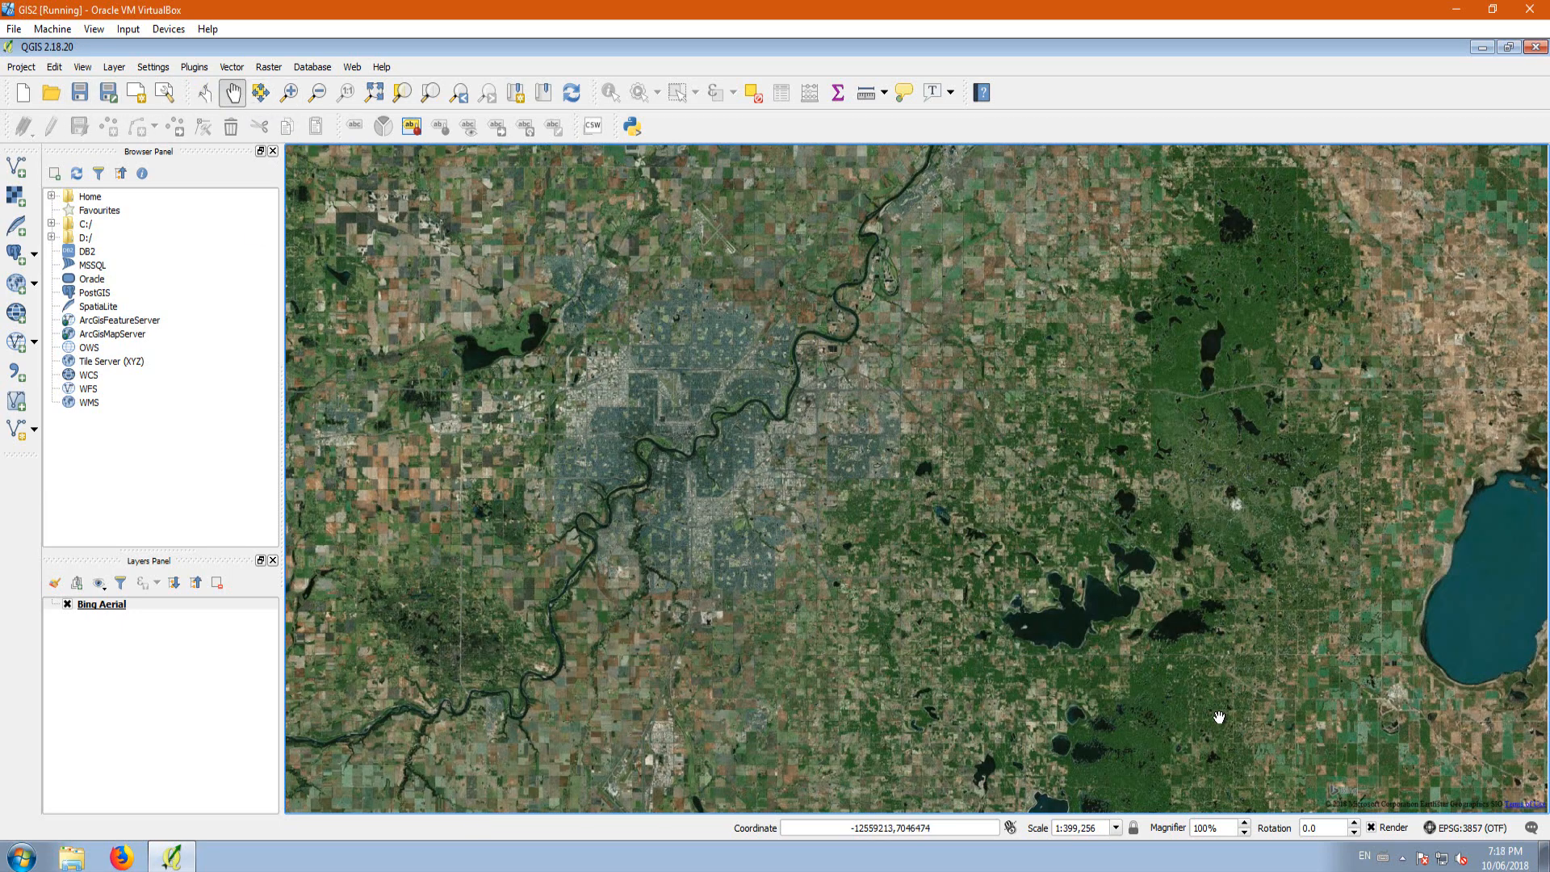
{"action": "left_click", "coordinate": [1468, 831]}
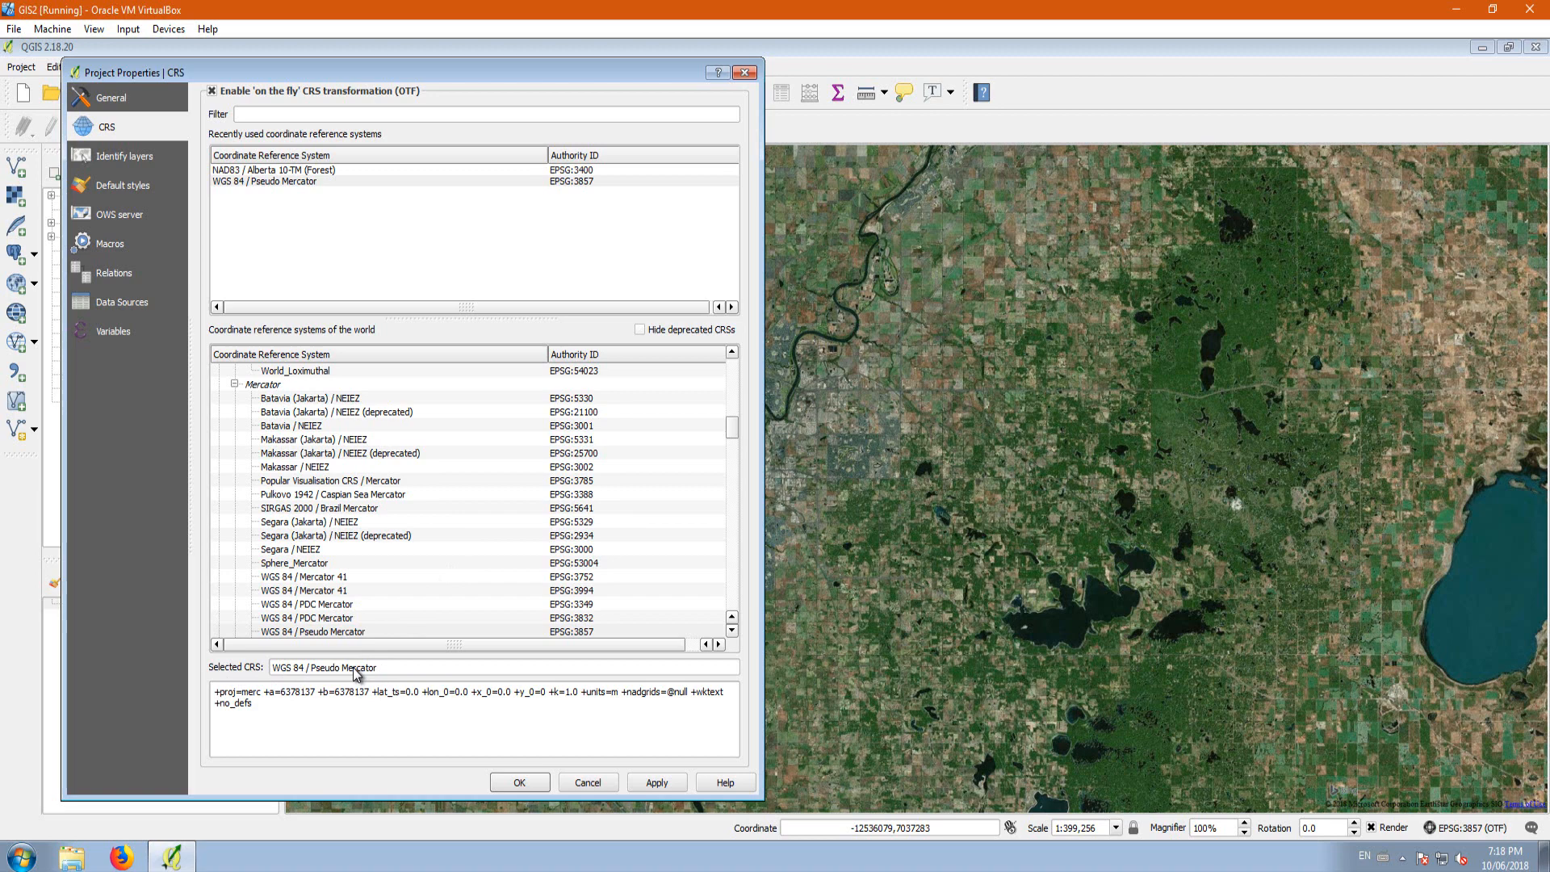
{"action": "left_click", "coordinate": [744, 73]}
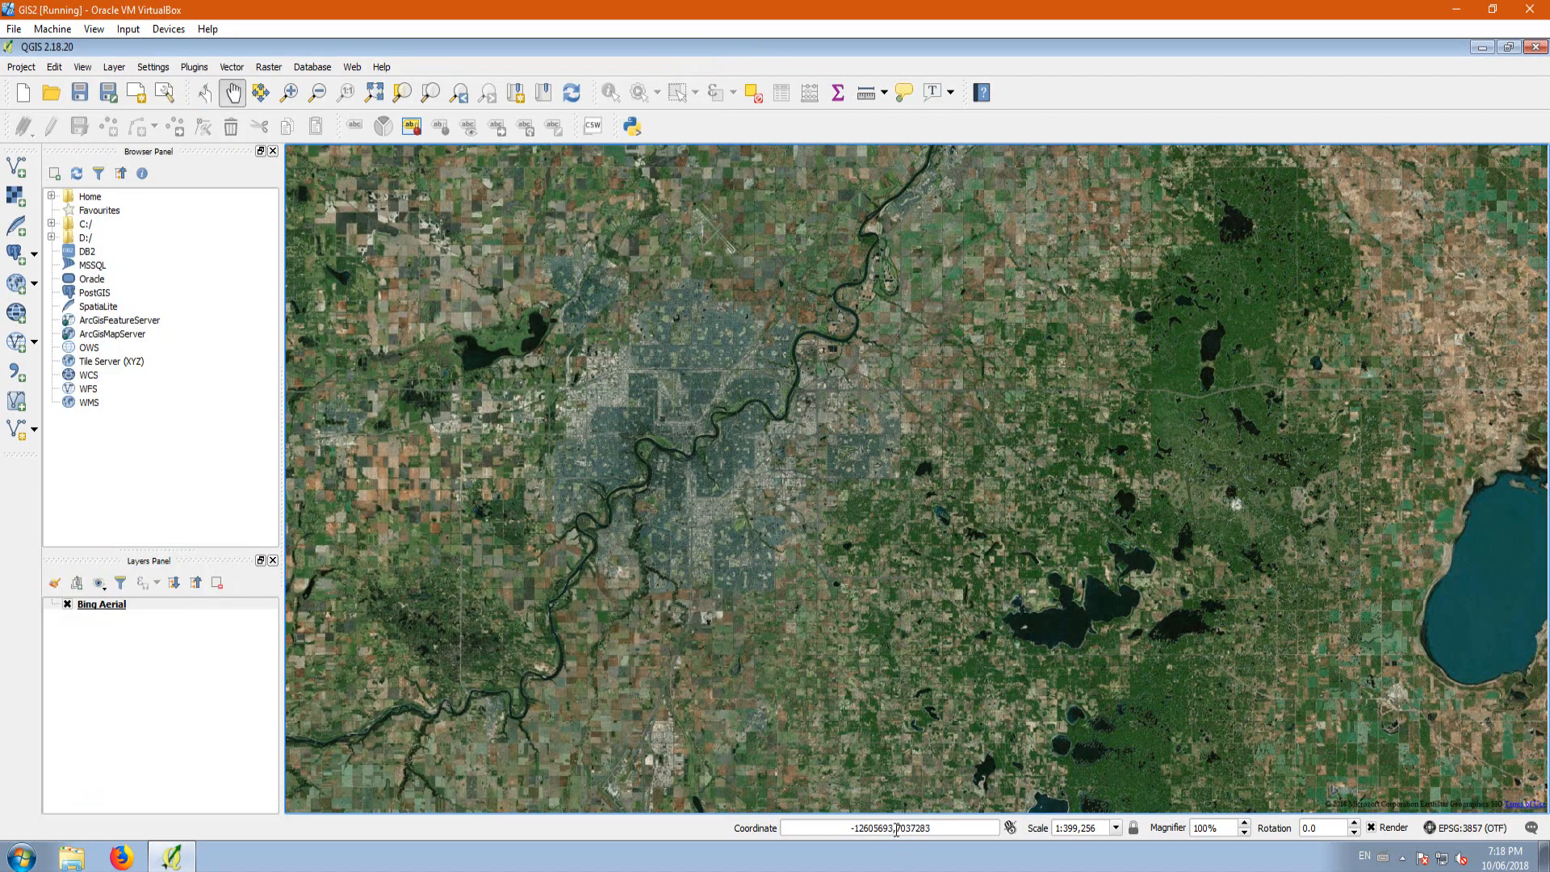
Step: Set the project's coordinate display to decimal degrees and apply the change
{"action": "left_click", "coordinate": [33, 67]}
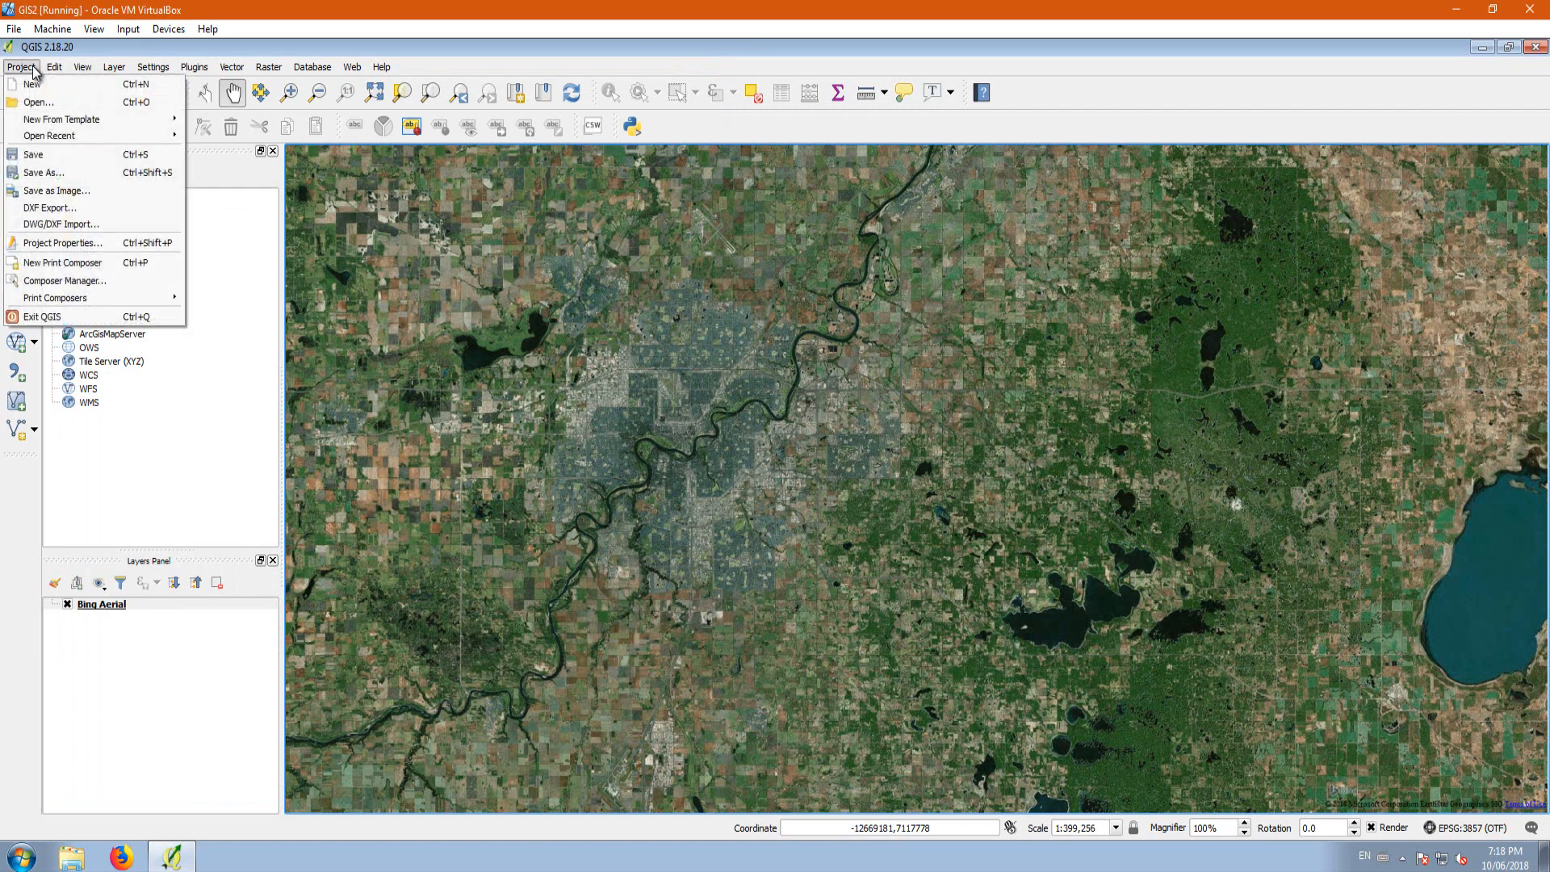
{"action": "left_click", "coordinate": [60, 247]}
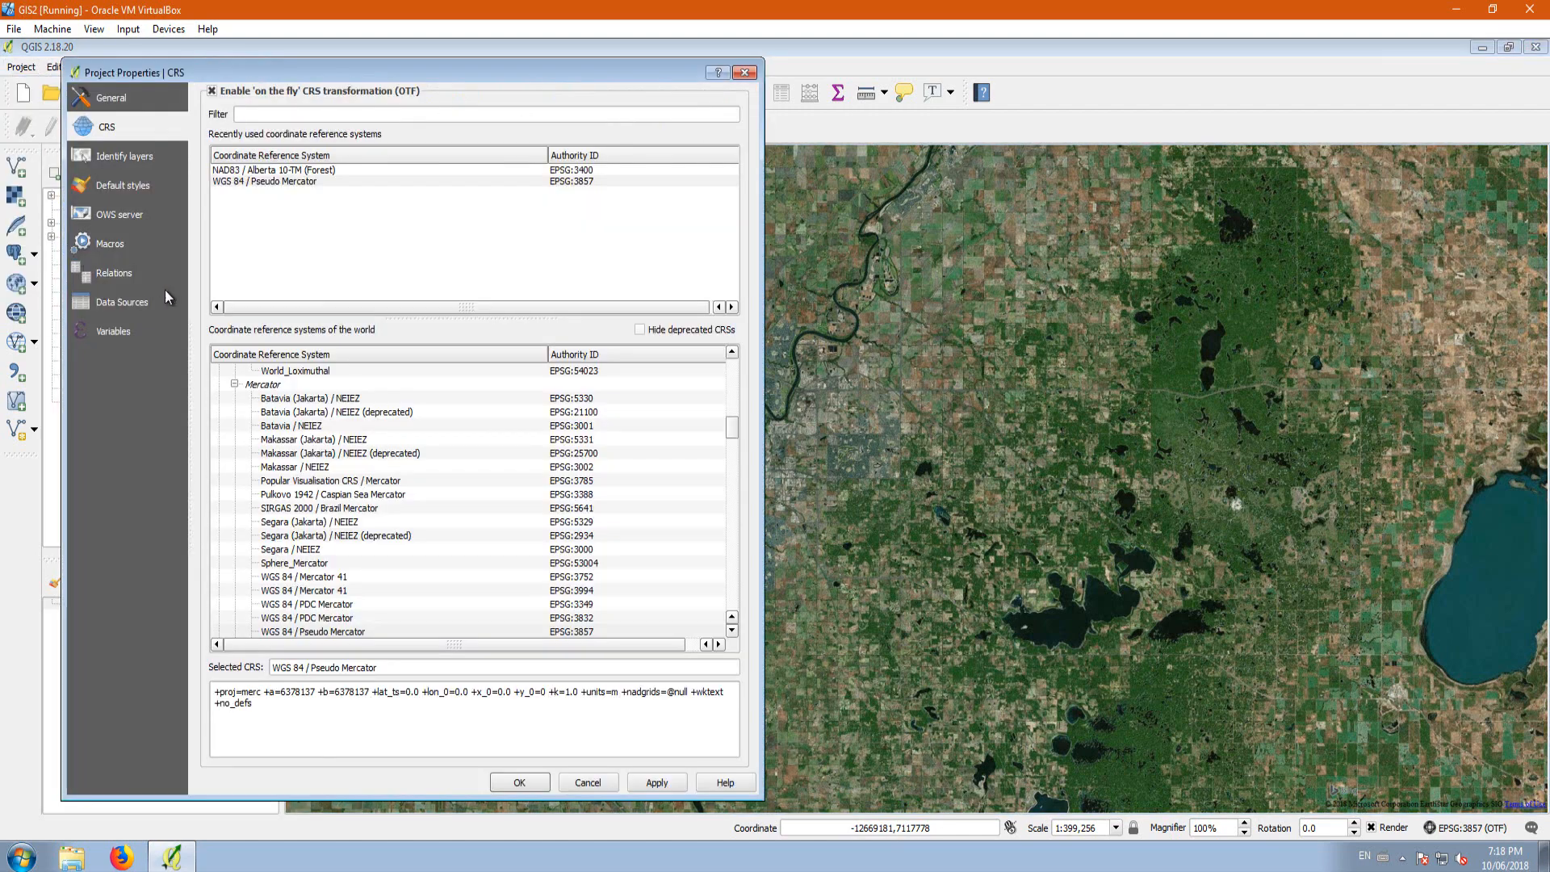
{"action": "left_click", "coordinate": [113, 103]}
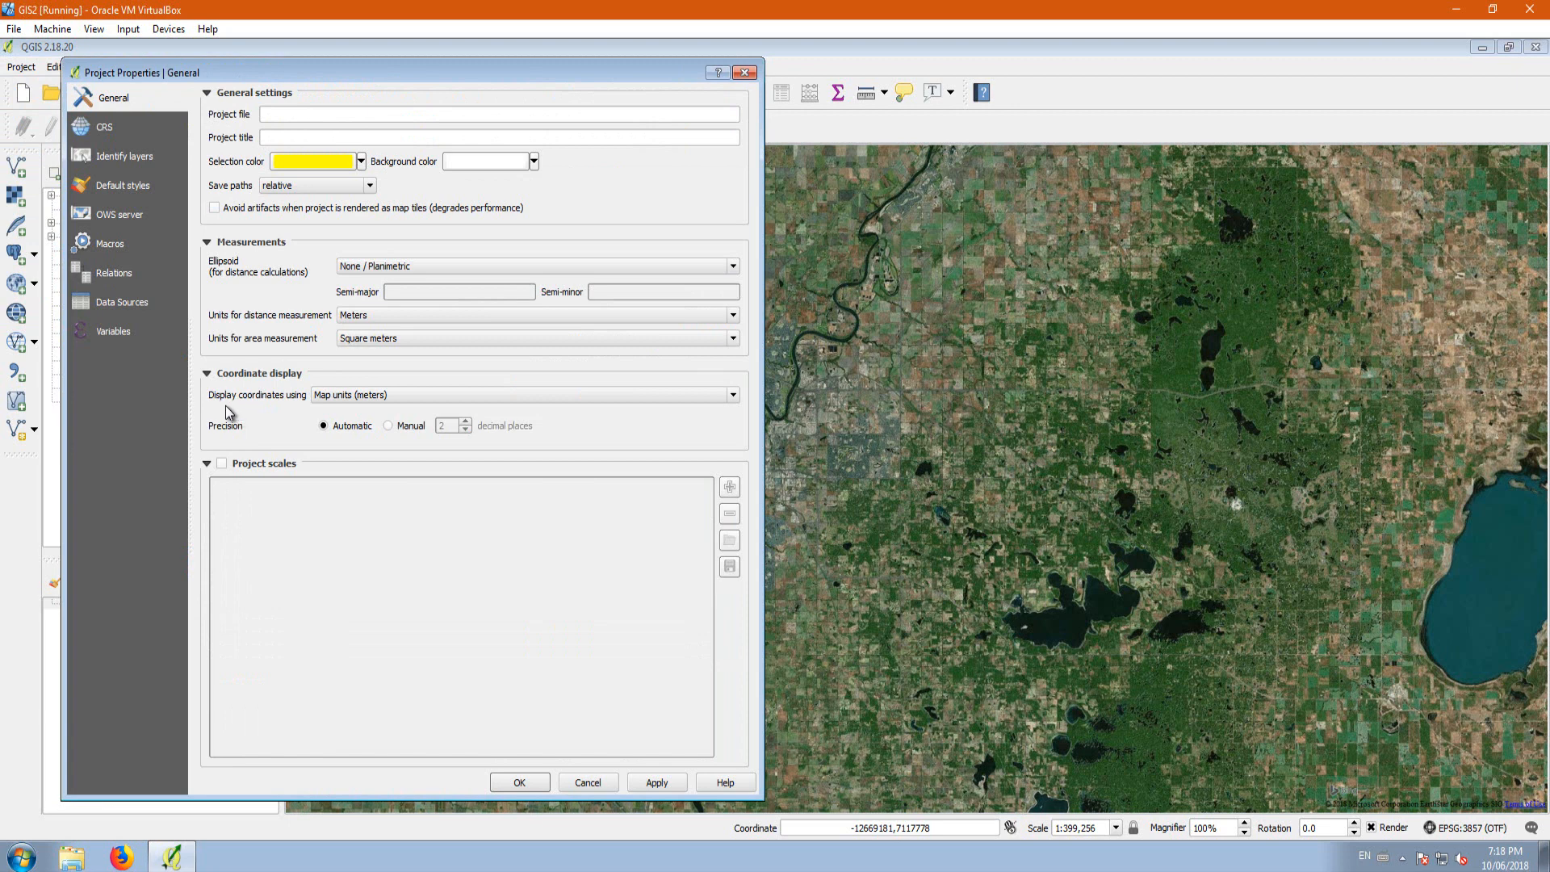
{"action": "left_click", "coordinate": [333, 396]}
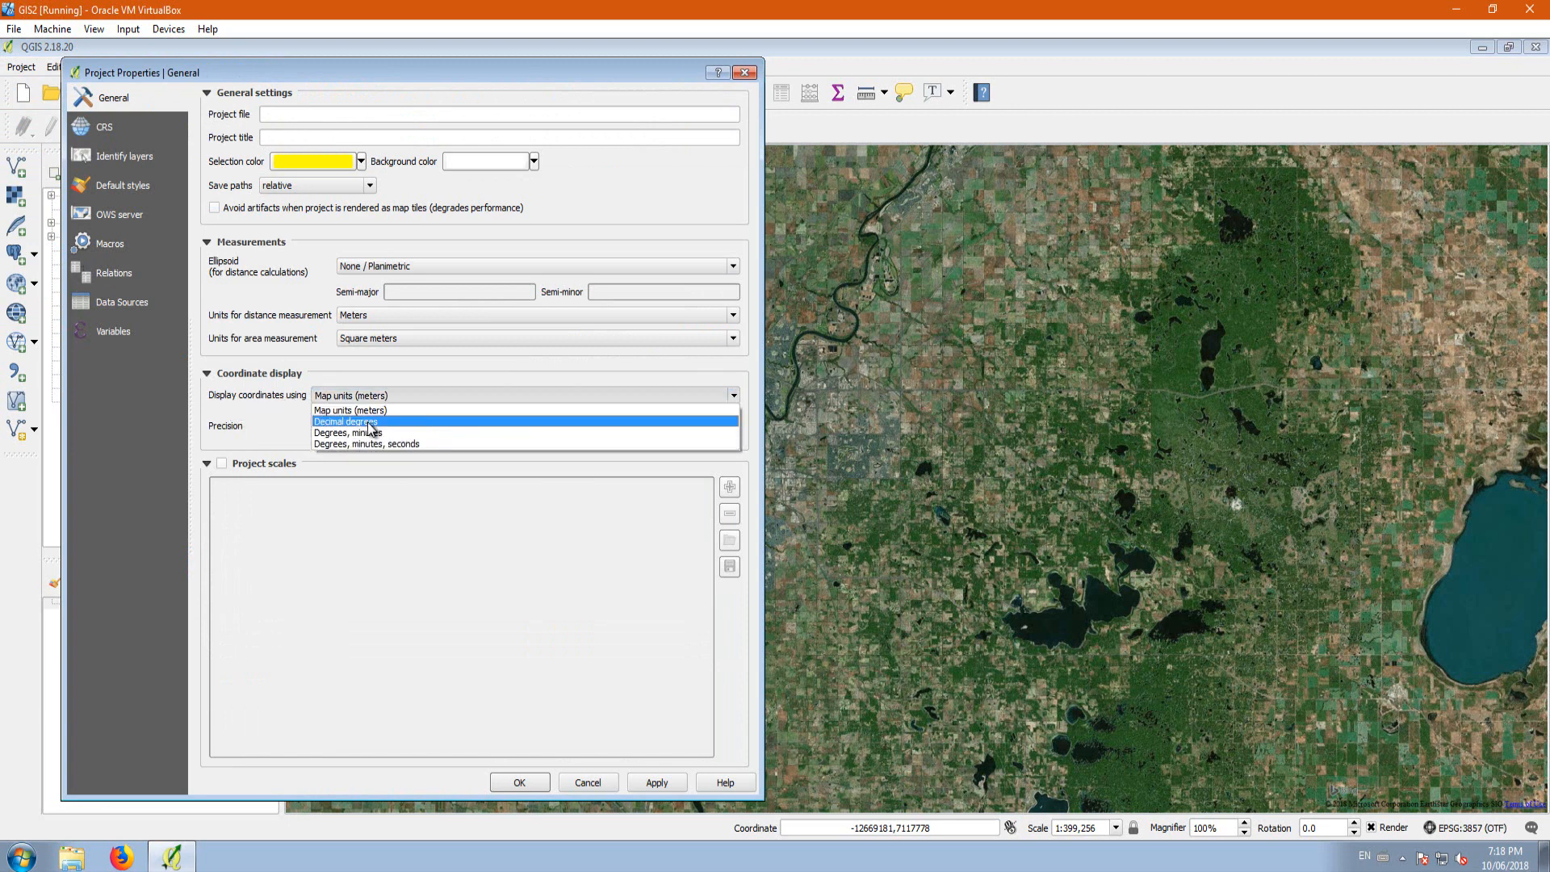
{"action": "left_click", "coordinate": [372, 423]}
{"action": "left_click", "coordinate": [655, 786]}
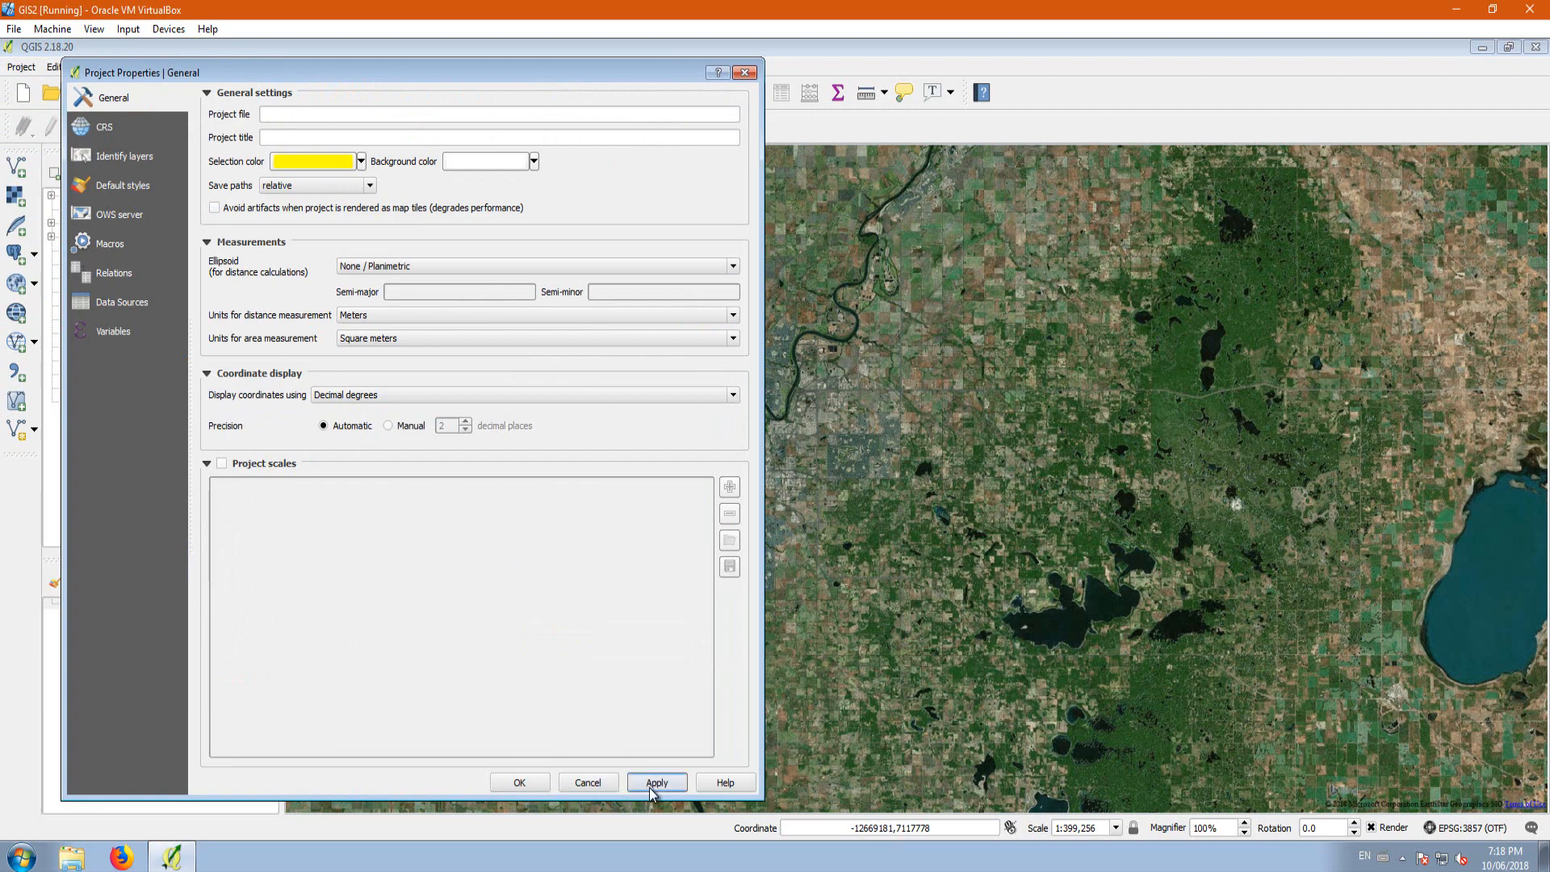
{"action": "left_click", "coordinate": [525, 783]}
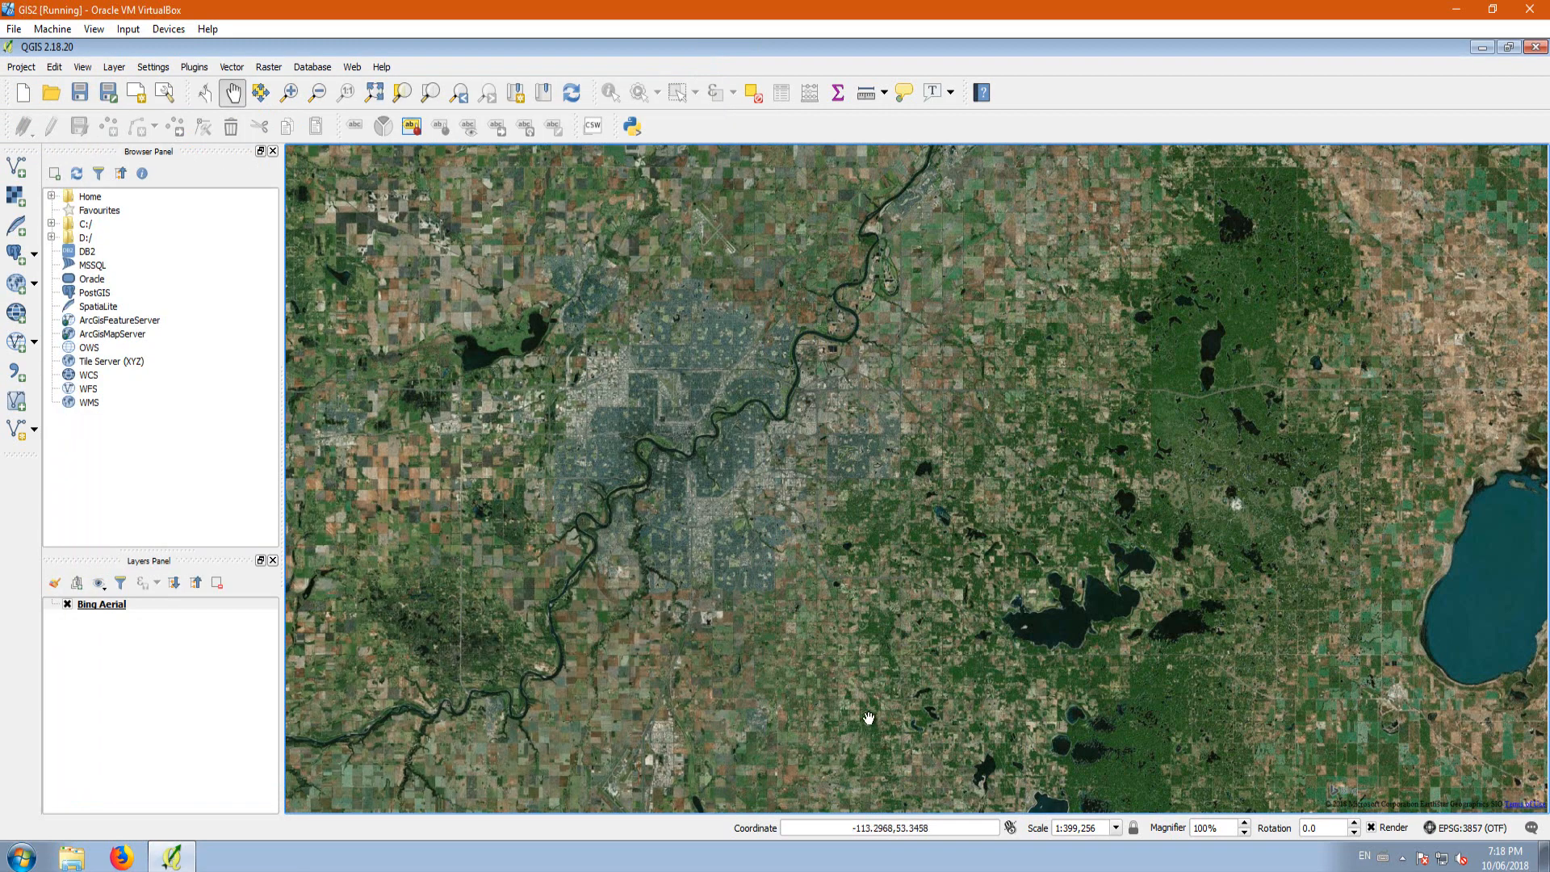
Step: Examine the city at a closer scale, and review the project's general, CRS and identify-layers settings without changing them
{"action": "scroll", "coordinate": [774, 587], "scroll_direction": "up", "scroll_amount": 1}
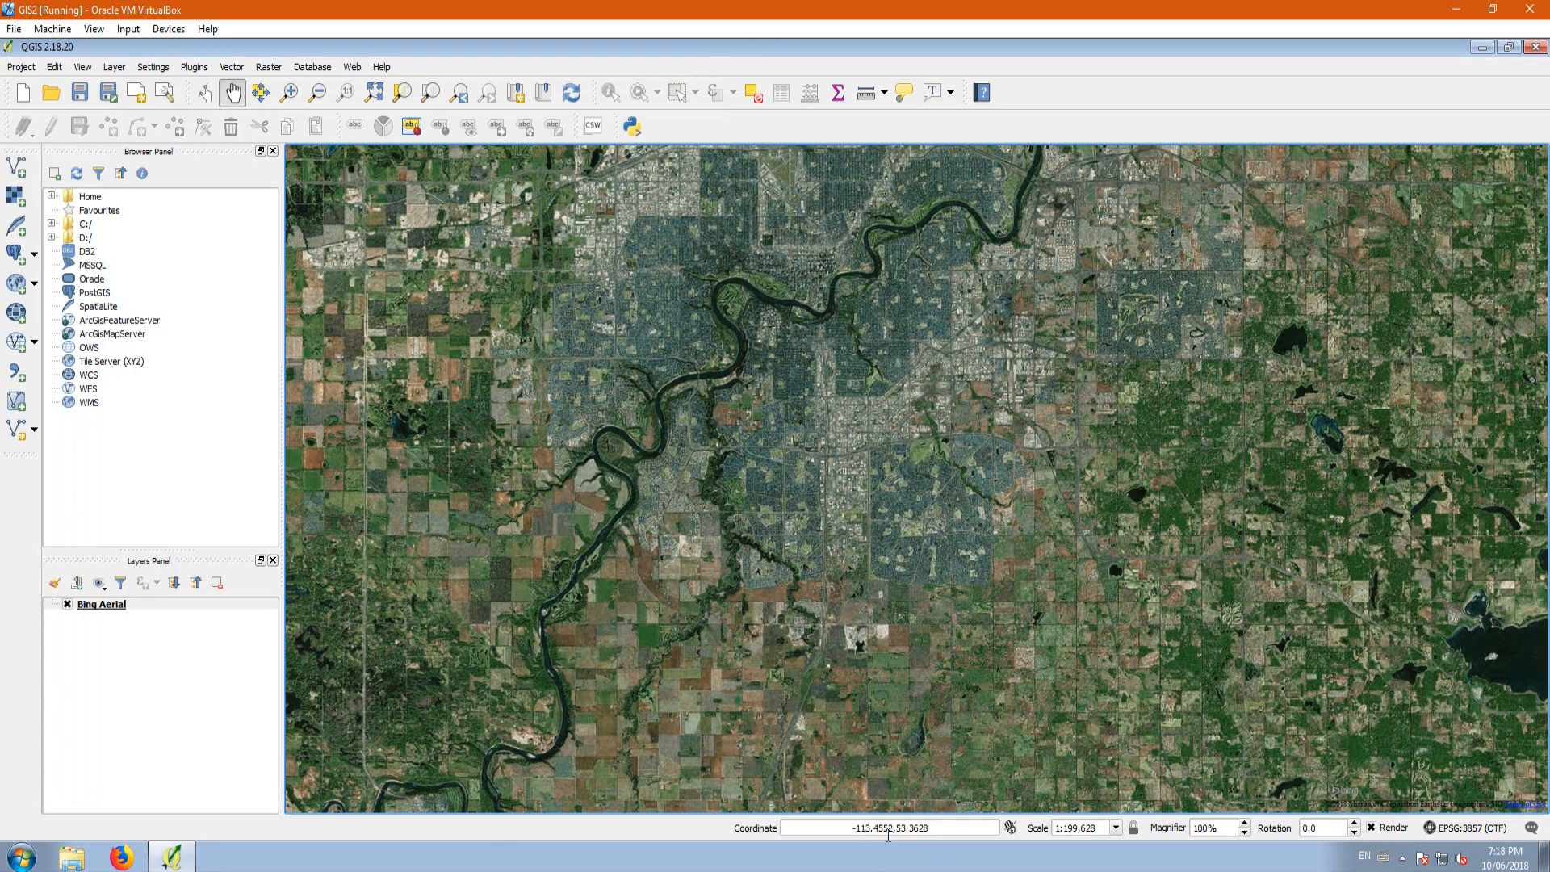
{"action": "scroll", "coordinate": [807, 452], "scroll_direction": "up", "scroll_amount": 1}
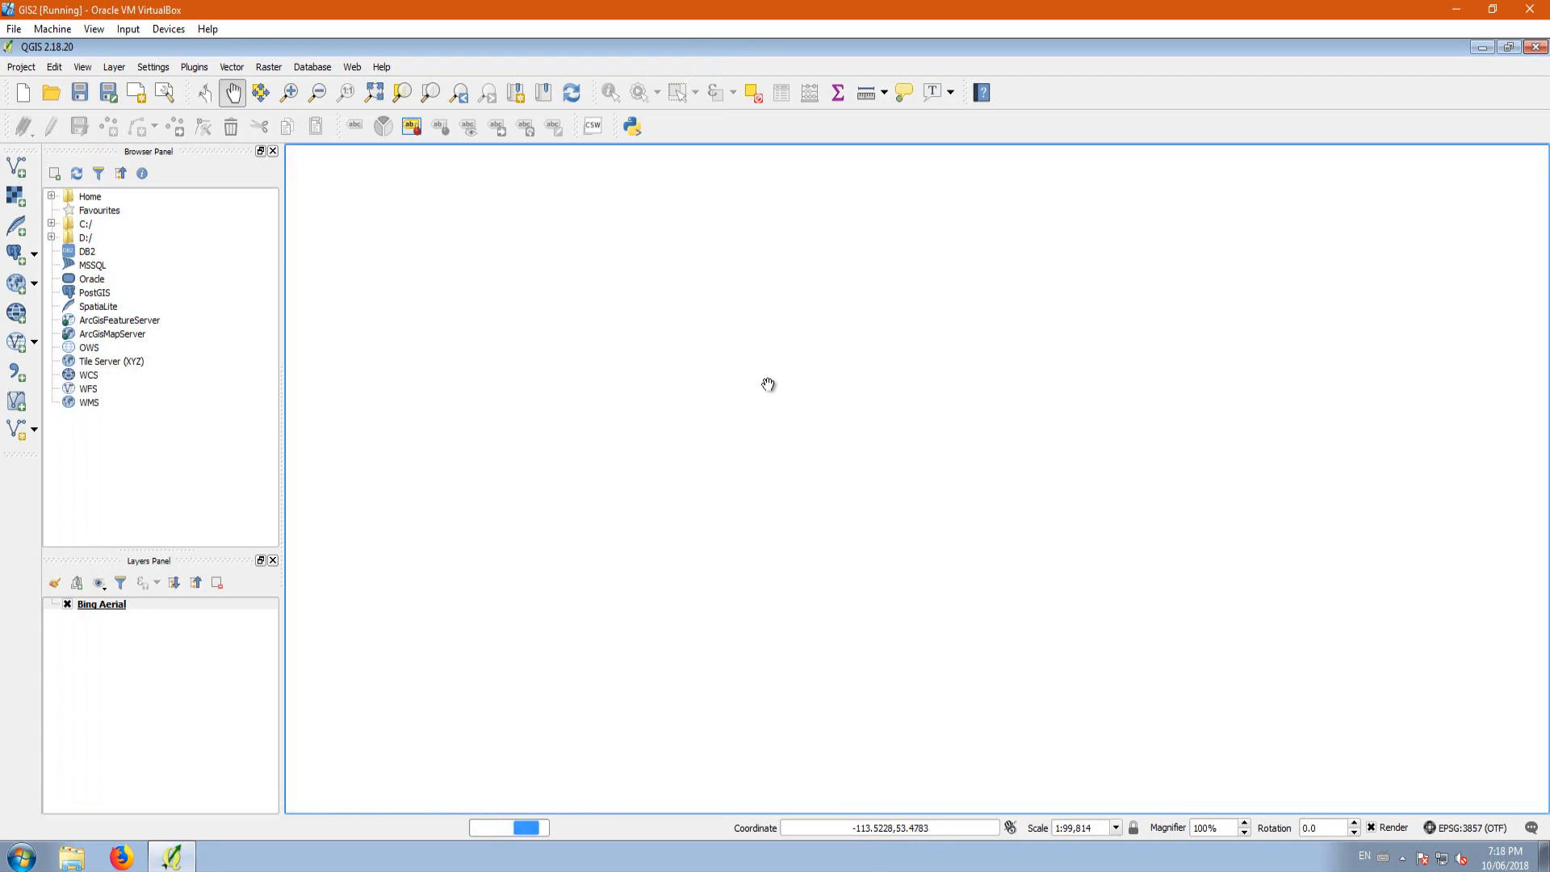
{"action": "scroll", "coordinate": [738, 362], "scroll_direction": "down", "scroll_amount": 1}
{"action": "scroll", "coordinate": [738, 362], "scroll_direction": "down", "scroll_amount": 1}
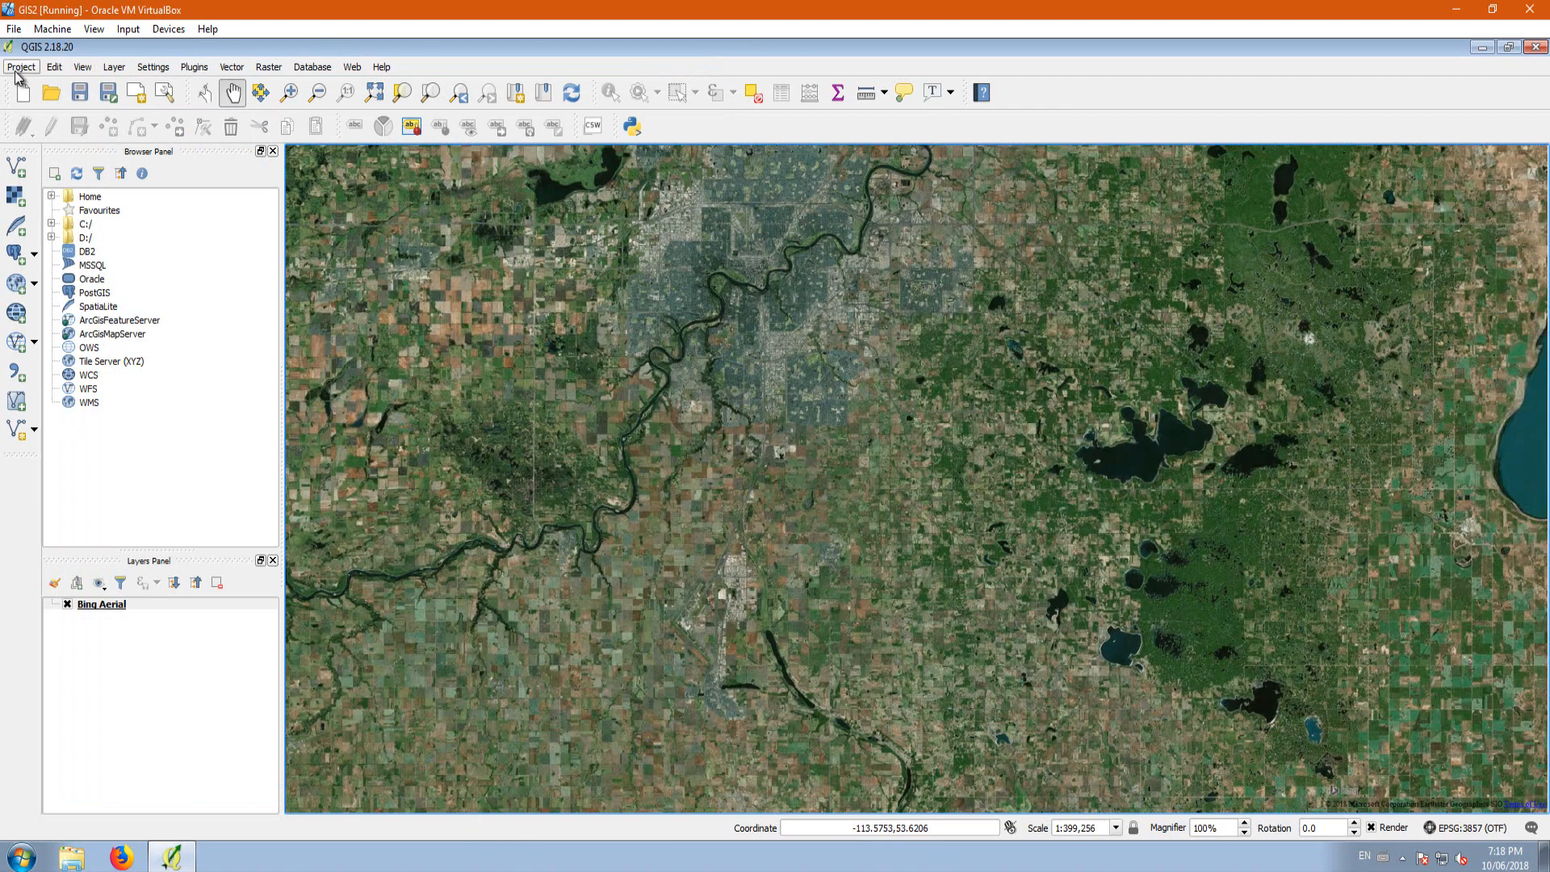
{"action": "left_click", "coordinate": [17, 70]}
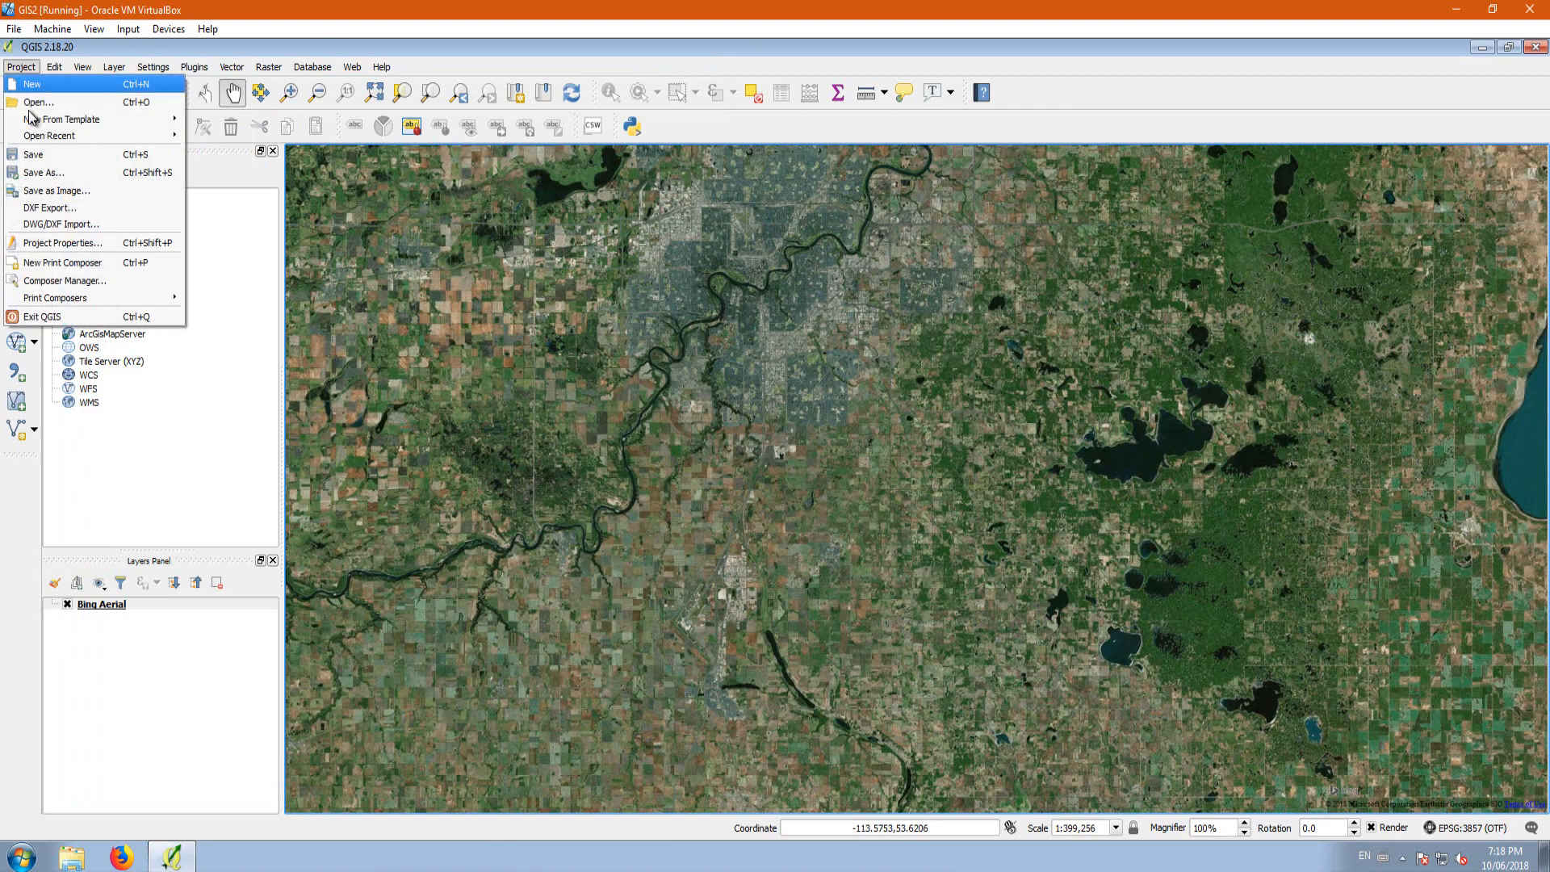
{"action": "left_click", "coordinate": [72, 245]}
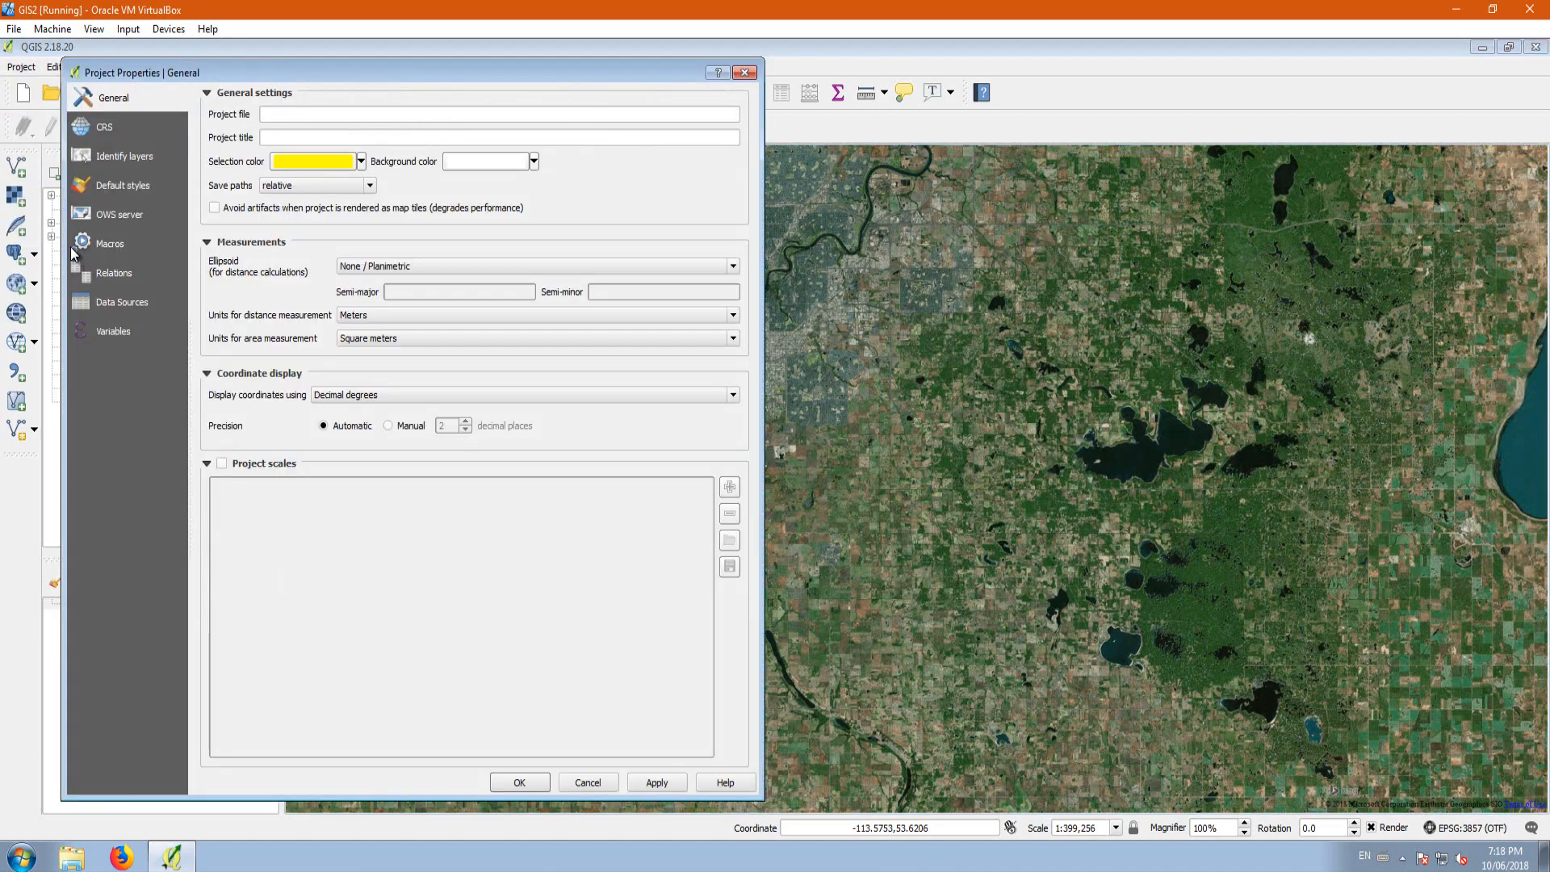
{"action": "left_click", "coordinate": [105, 129]}
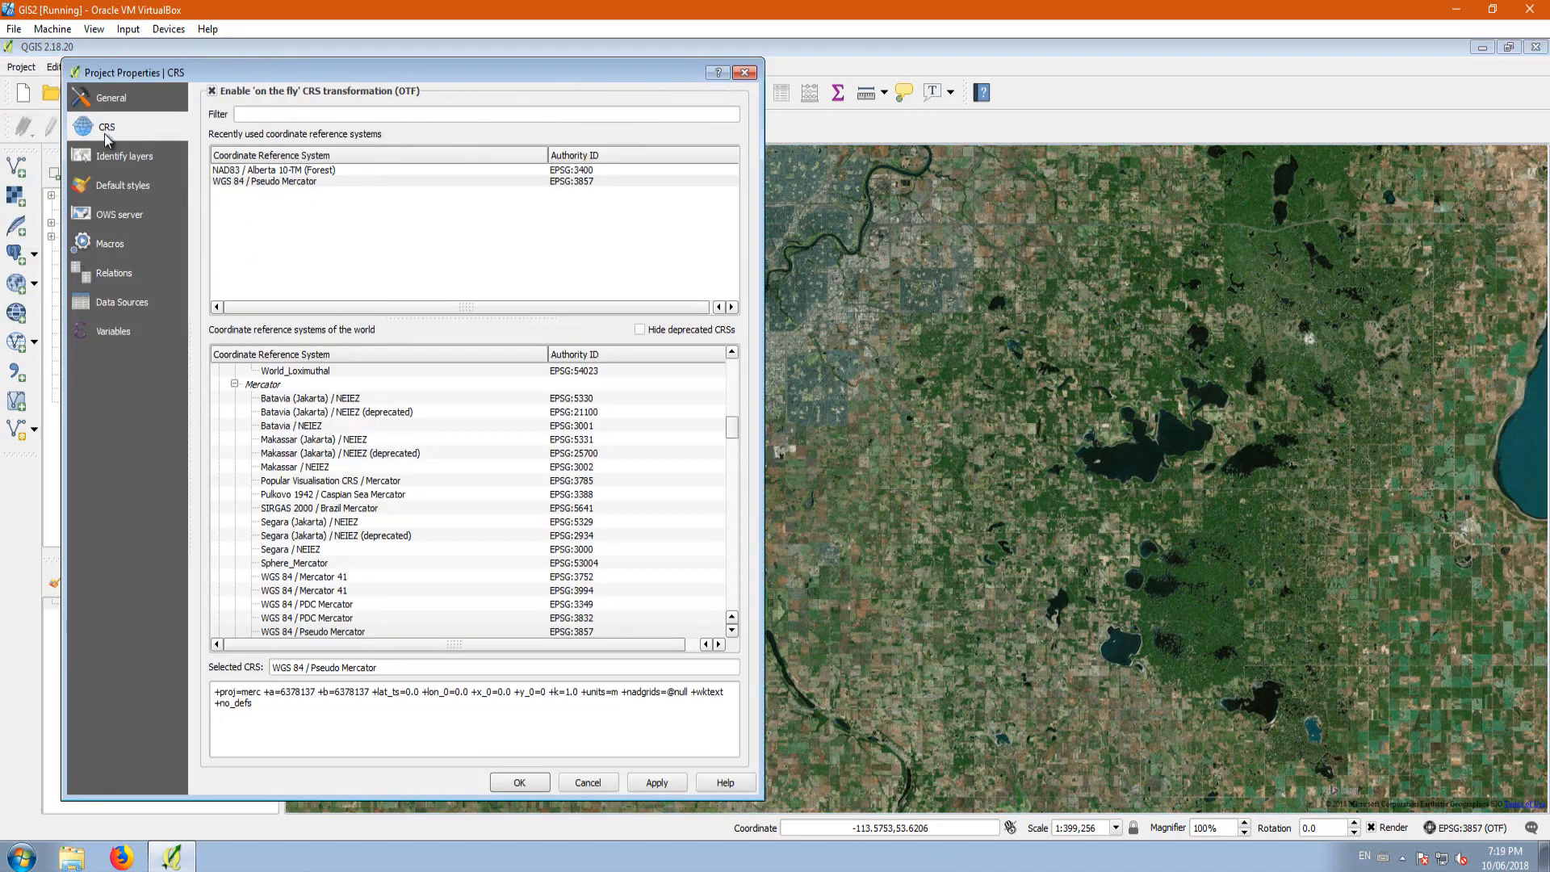
{"action": "left_click", "coordinate": [109, 101]}
{"action": "left_click", "coordinate": [111, 125]}
{"action": "left_click", "coordinate": [106, 156]}
{"action": "left_click", "coordinate": [107, 129]}
{"action": "left_click", "coordinate": [614, 787]}
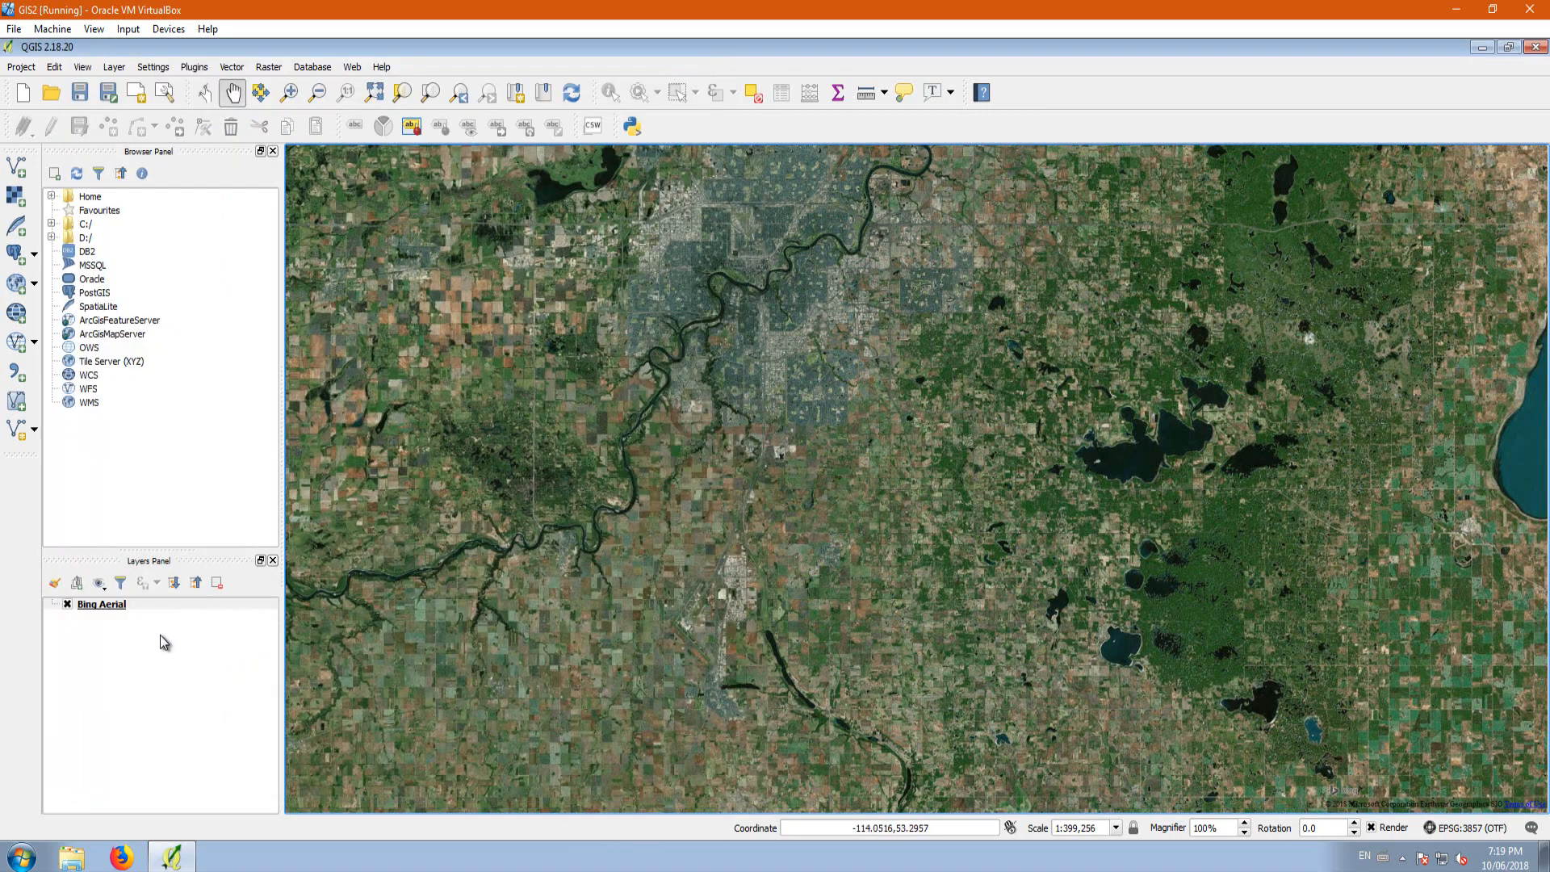
Step: Remove the Bing Aerial layer from the project
{"action": "right_click", "coordinate": [108, 604]}
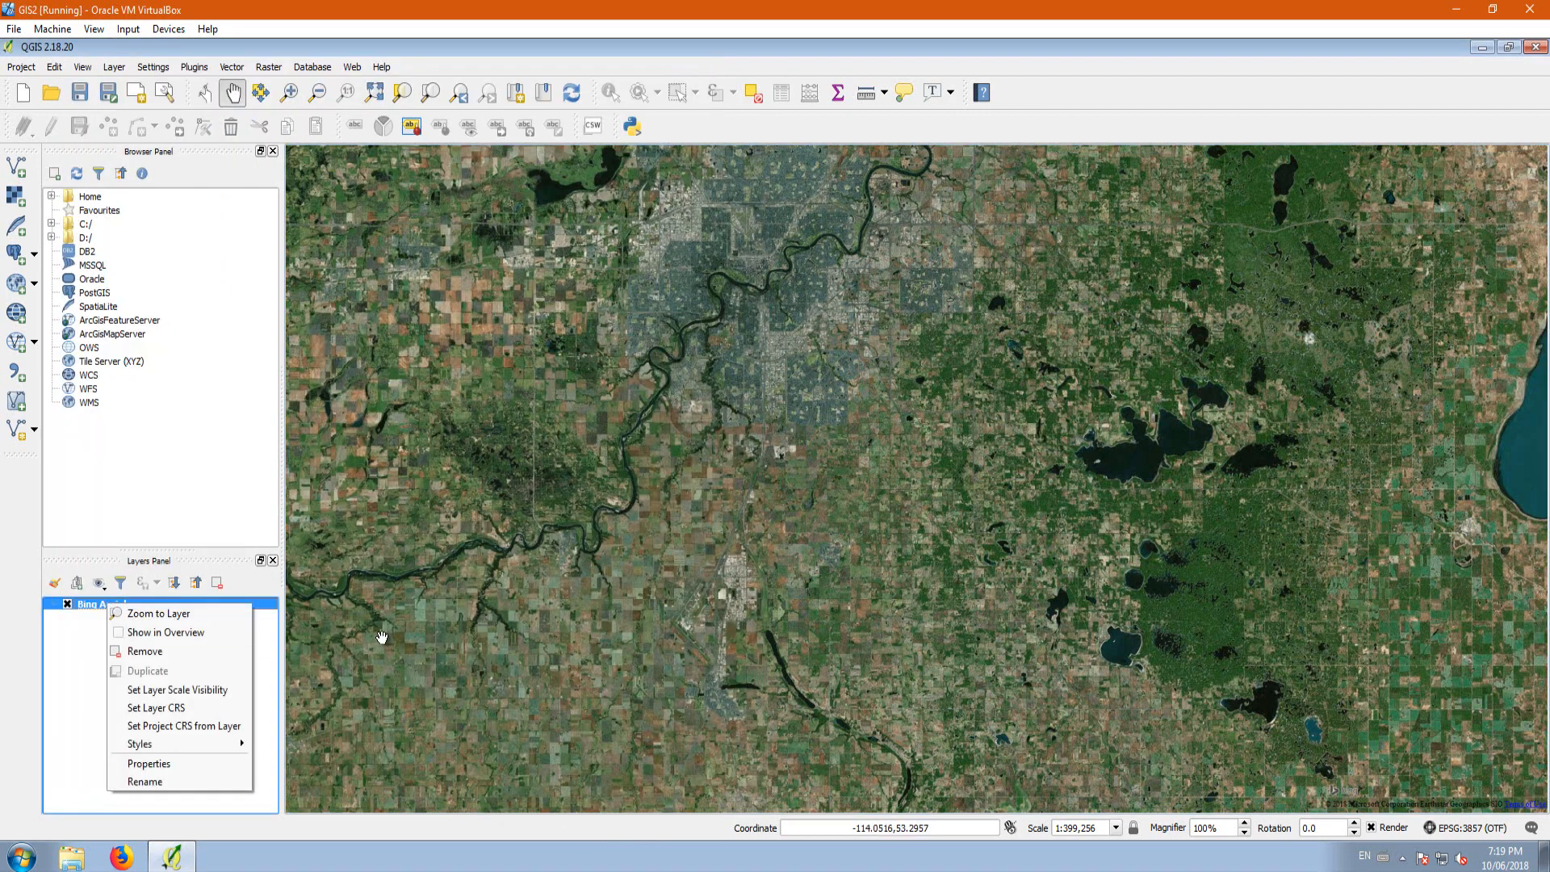
{"action": "left_click", "coordinate": [167, 650]}
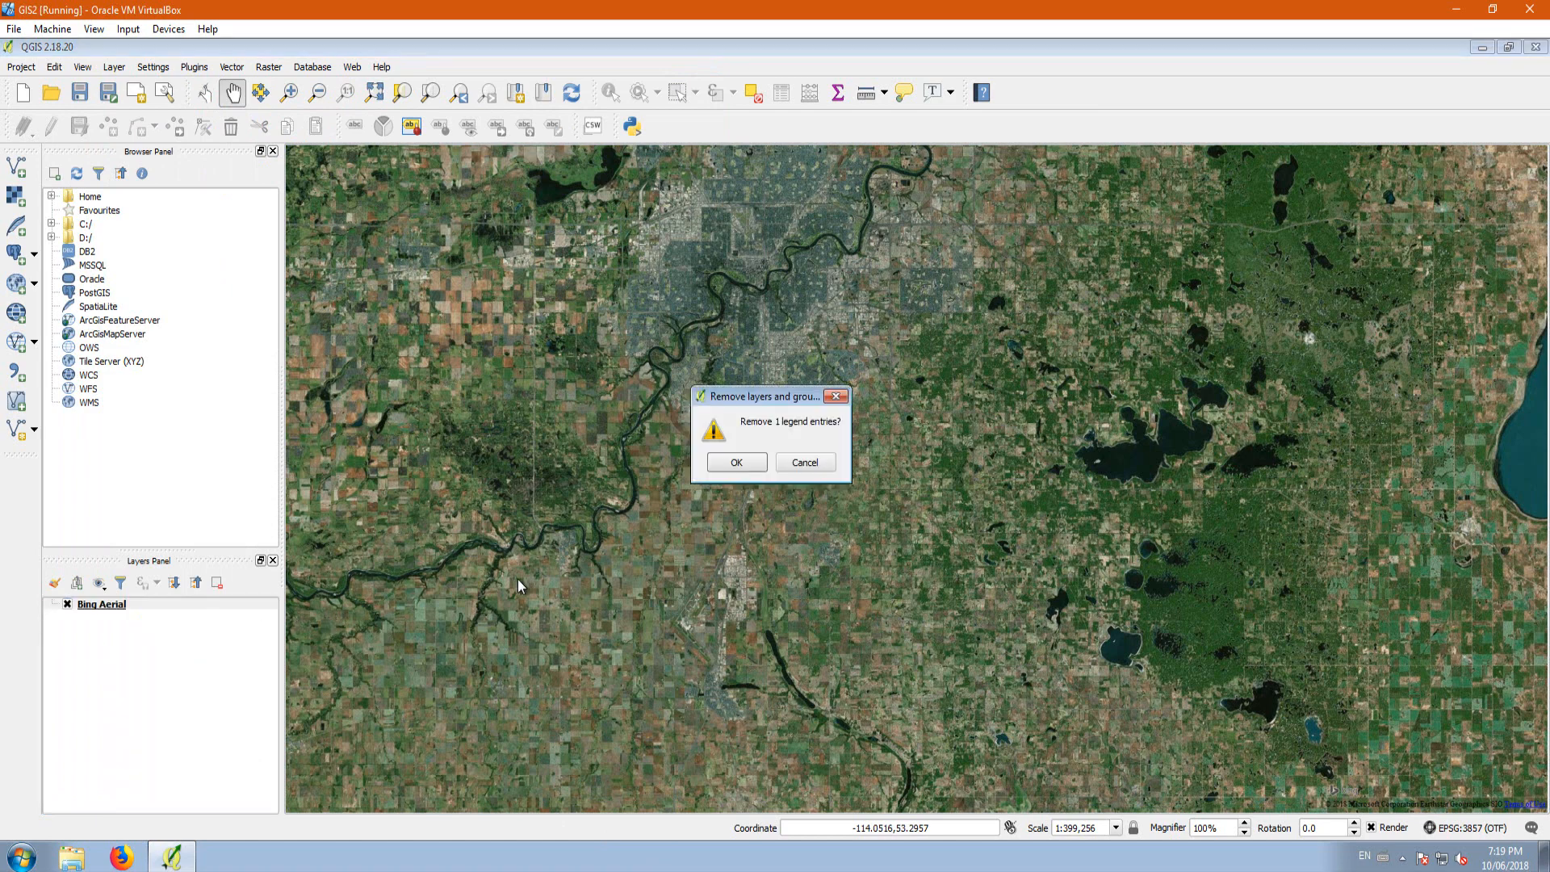
{"action": "left_click", "coordinate": [735, 463]}
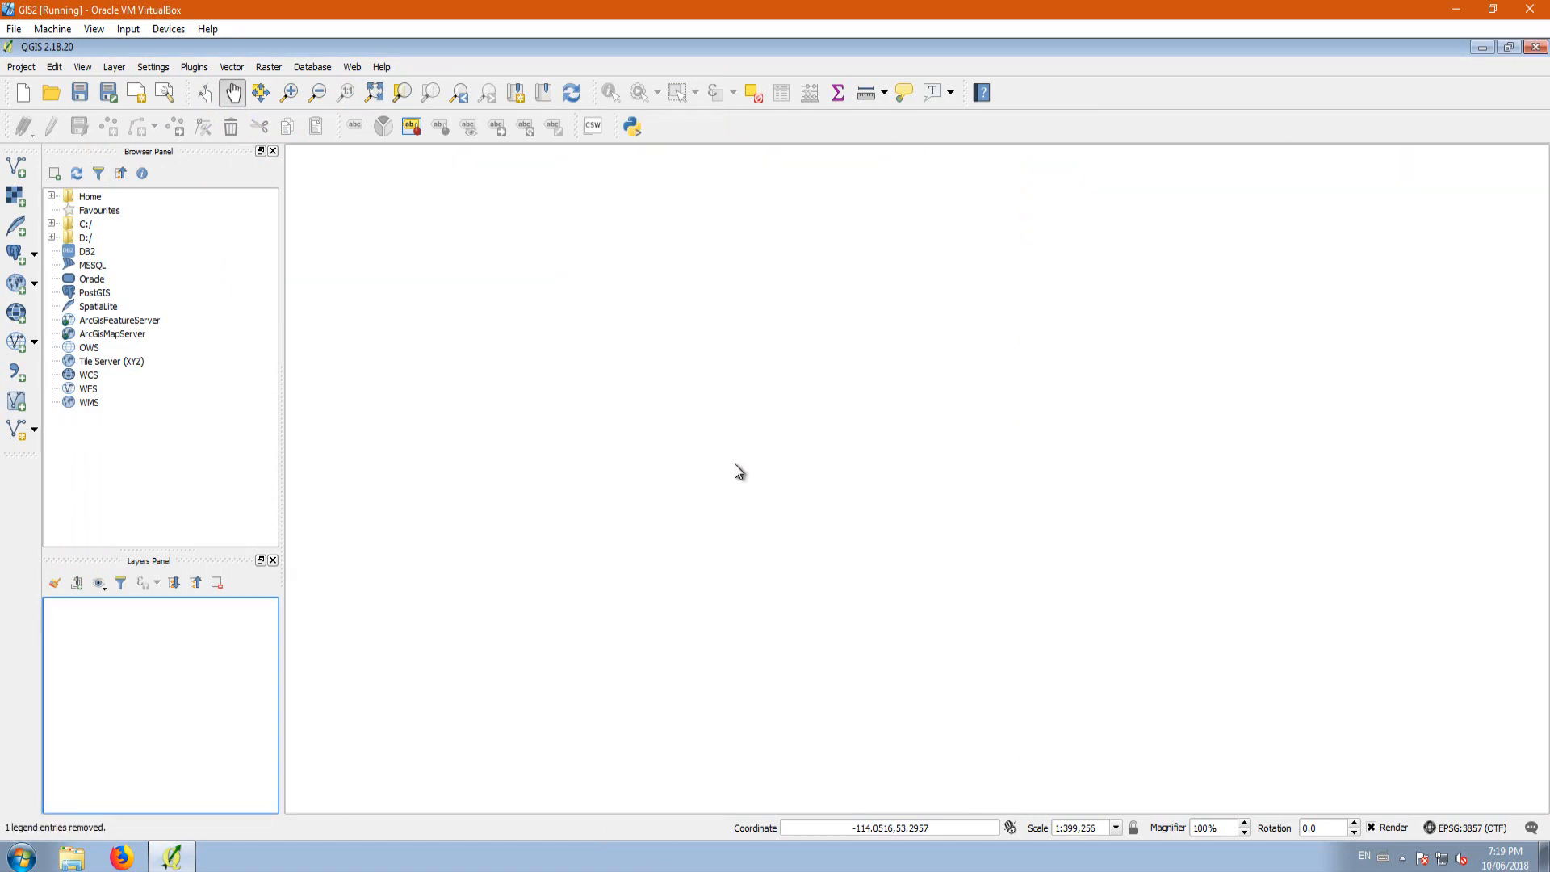
Step: Restart QGIS Desktop 2.18.20 with GRASS 7.4.0 and dismiss the startup tips
{"action": "left_click", "coordinate": [1537, 48]}
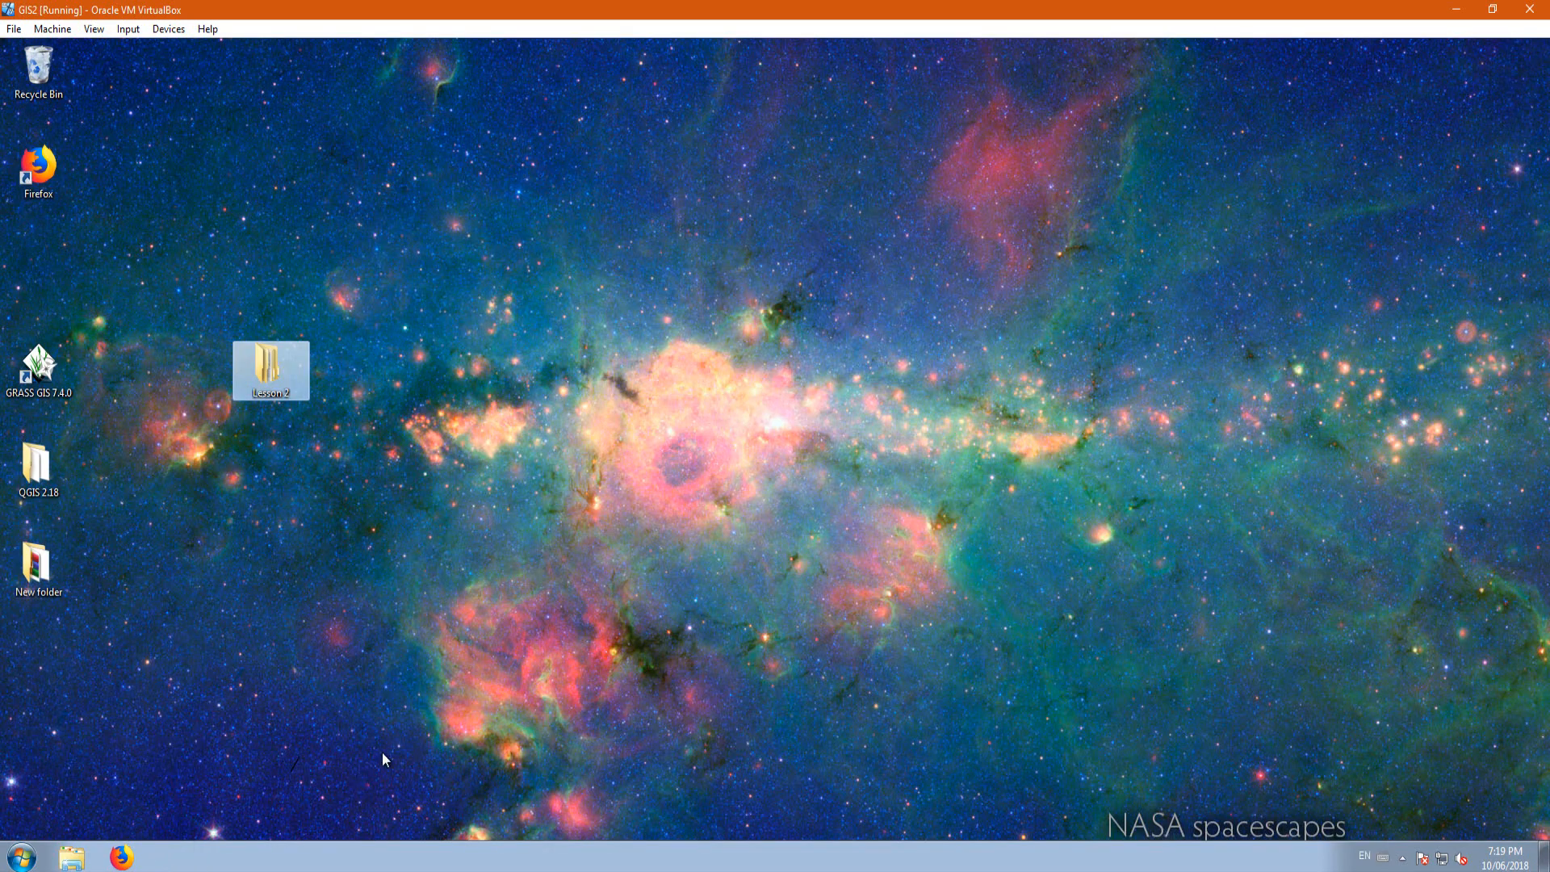
{"action": "left_click", "coordinate": [22, 858]}
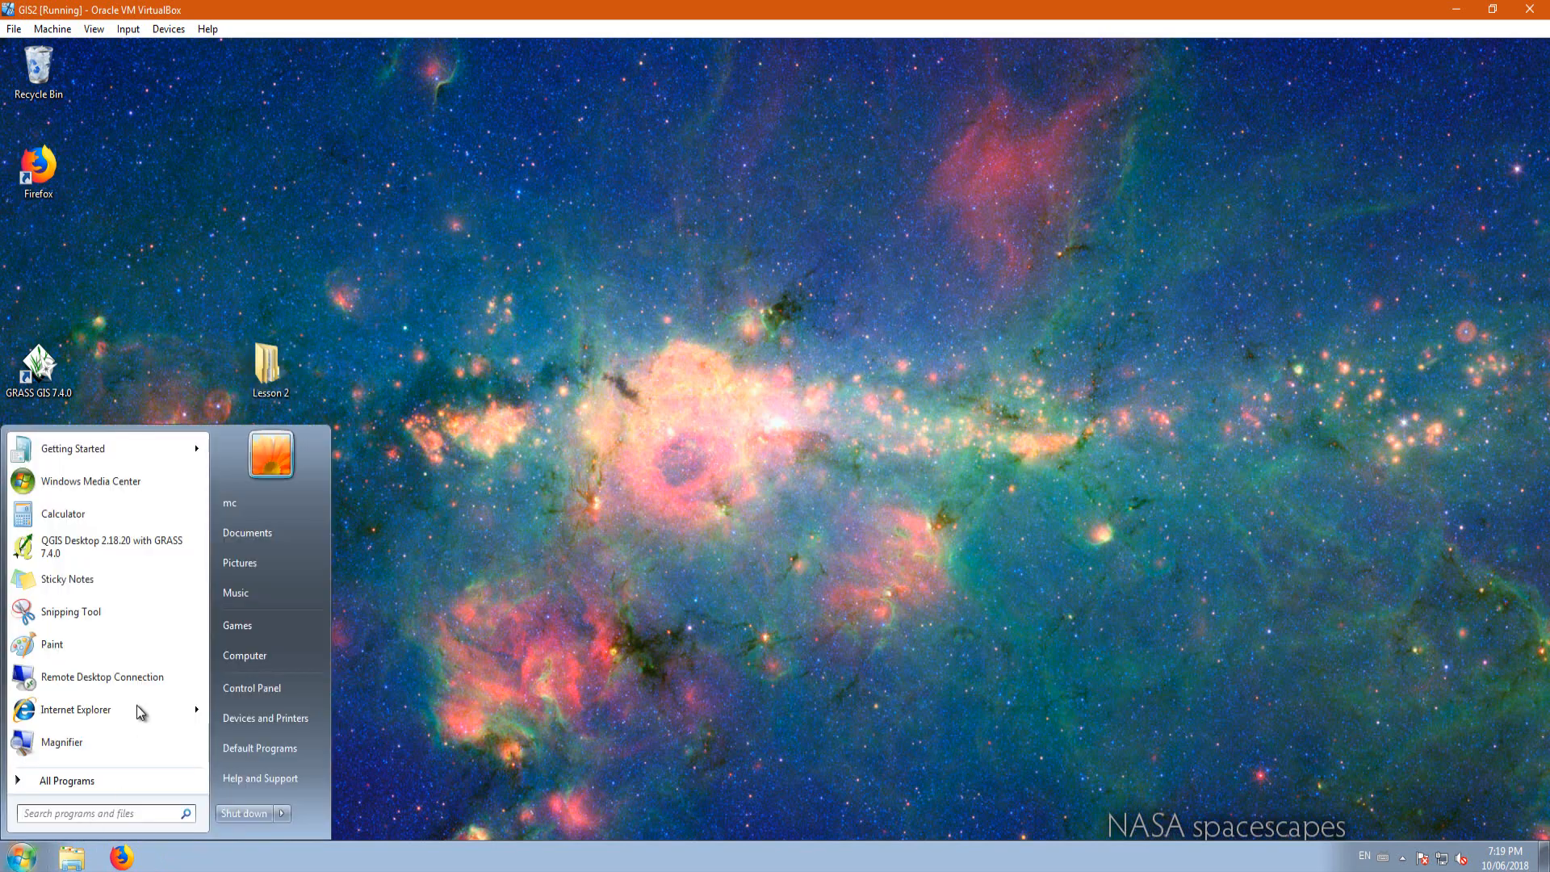
{"action": "left_click", "coordinate": [101, 552]}
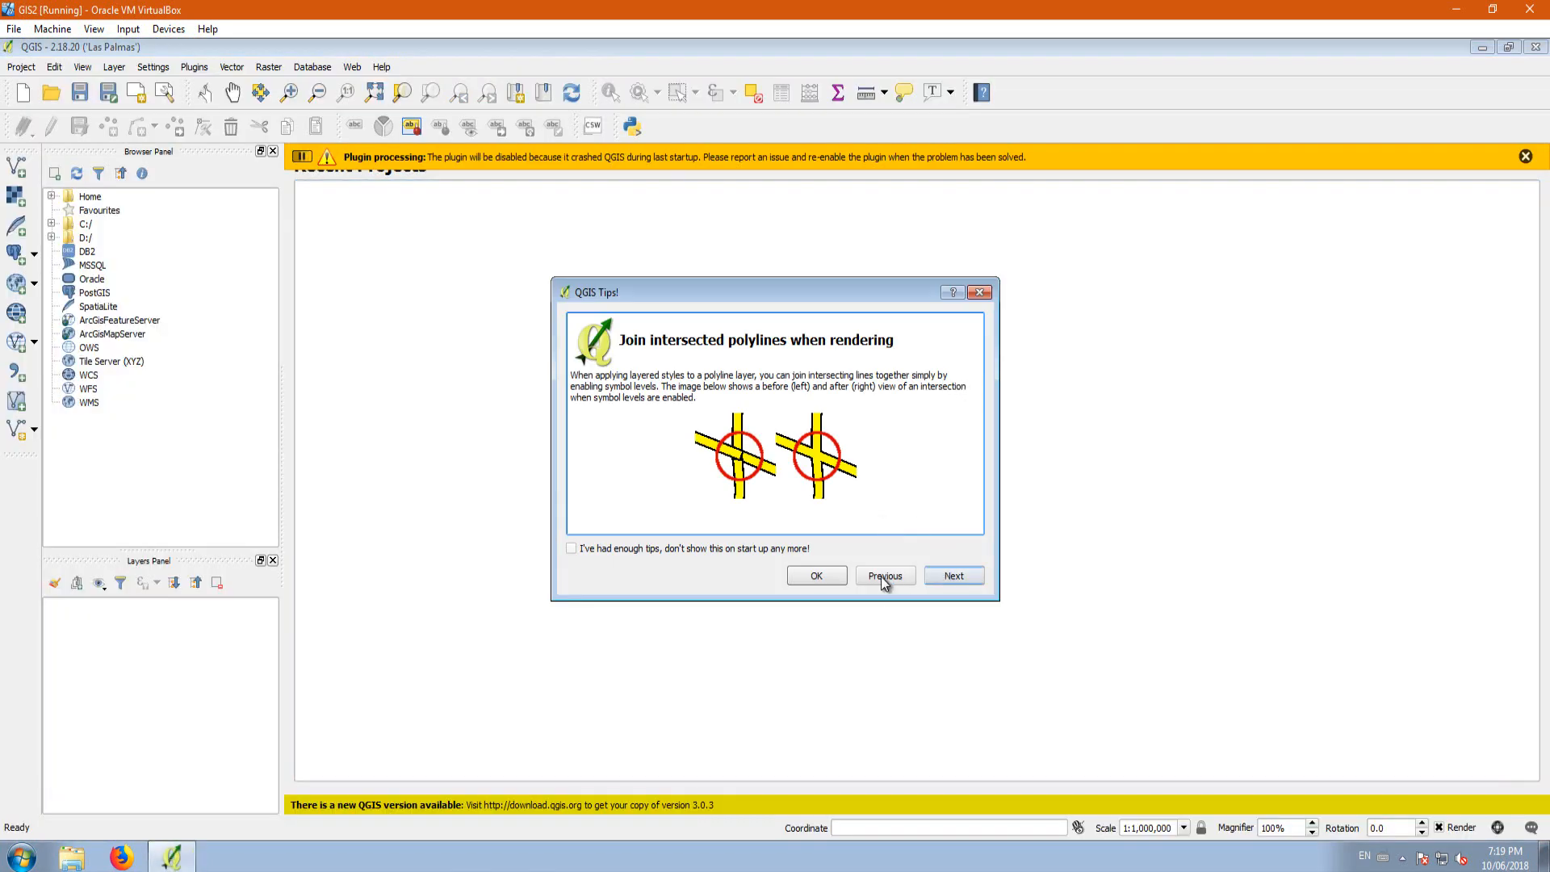
{"action": "left_click", "coordinate": [838, 583]}
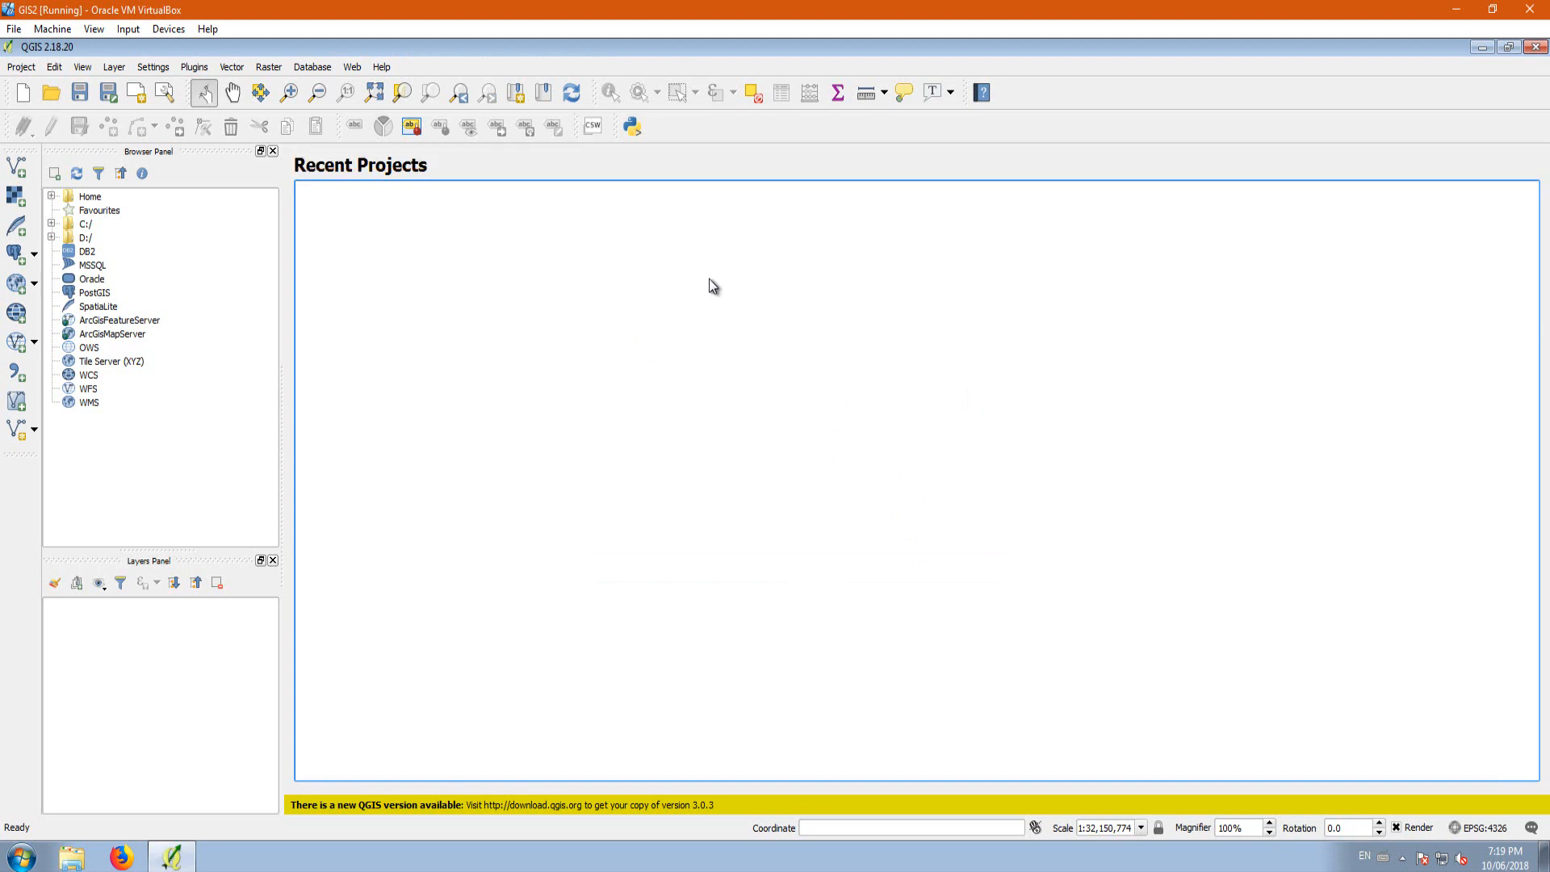
Step: Start adding a vector layer and browse to the Provinces folder inside Lesson 2 on the desktop
{"action": "left_click", "coordinate": [17, 168]}
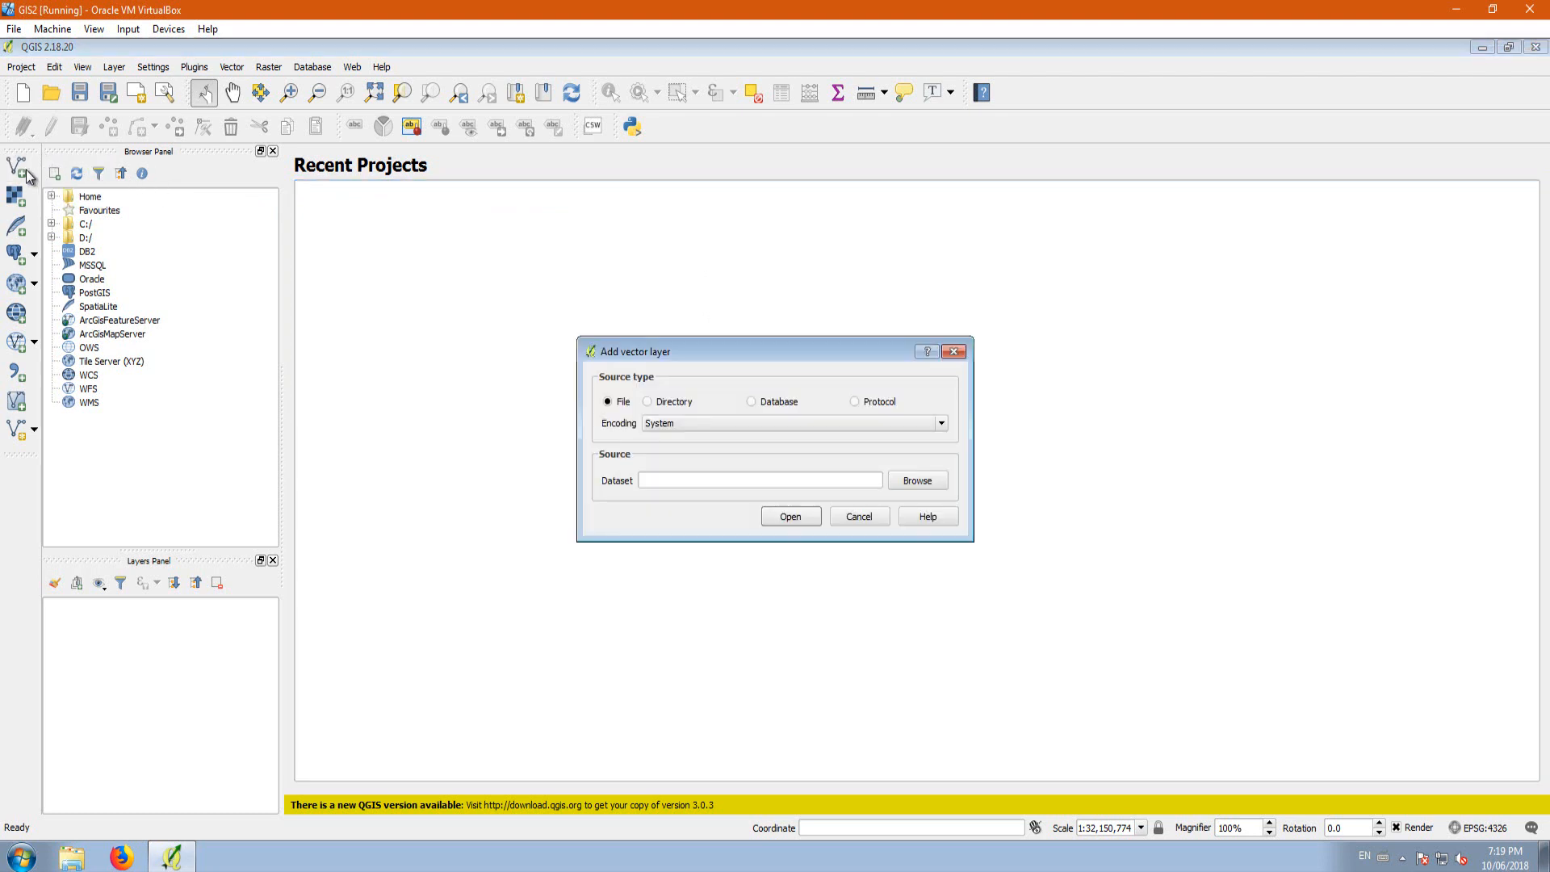
{"action": "left_click", "coordinate": [918, 482]}
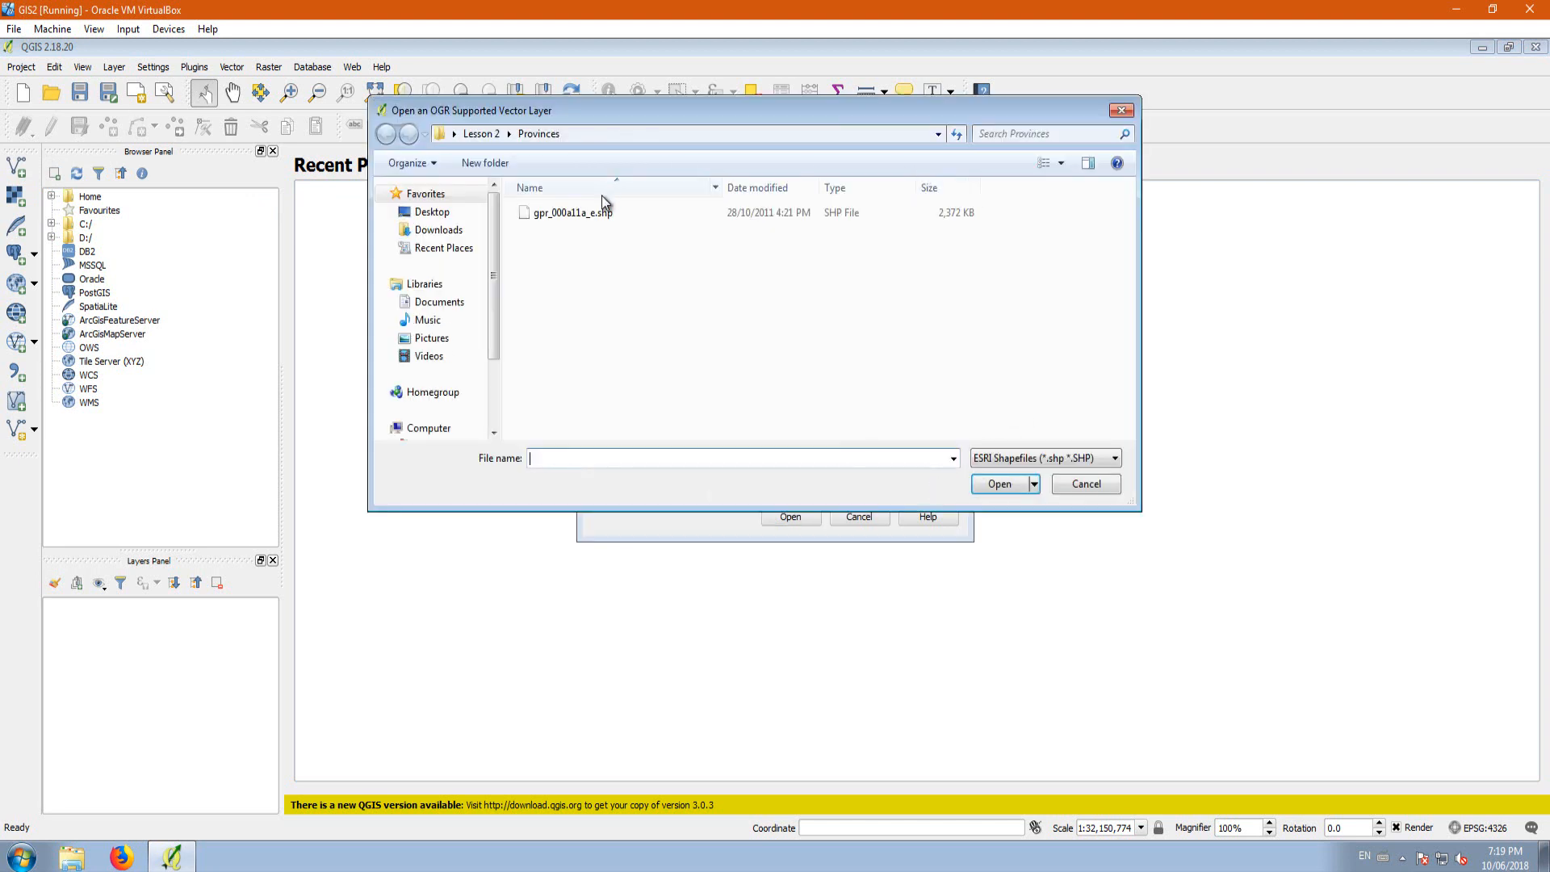
{"action": "left_click", "coordinate": [436, 213]}
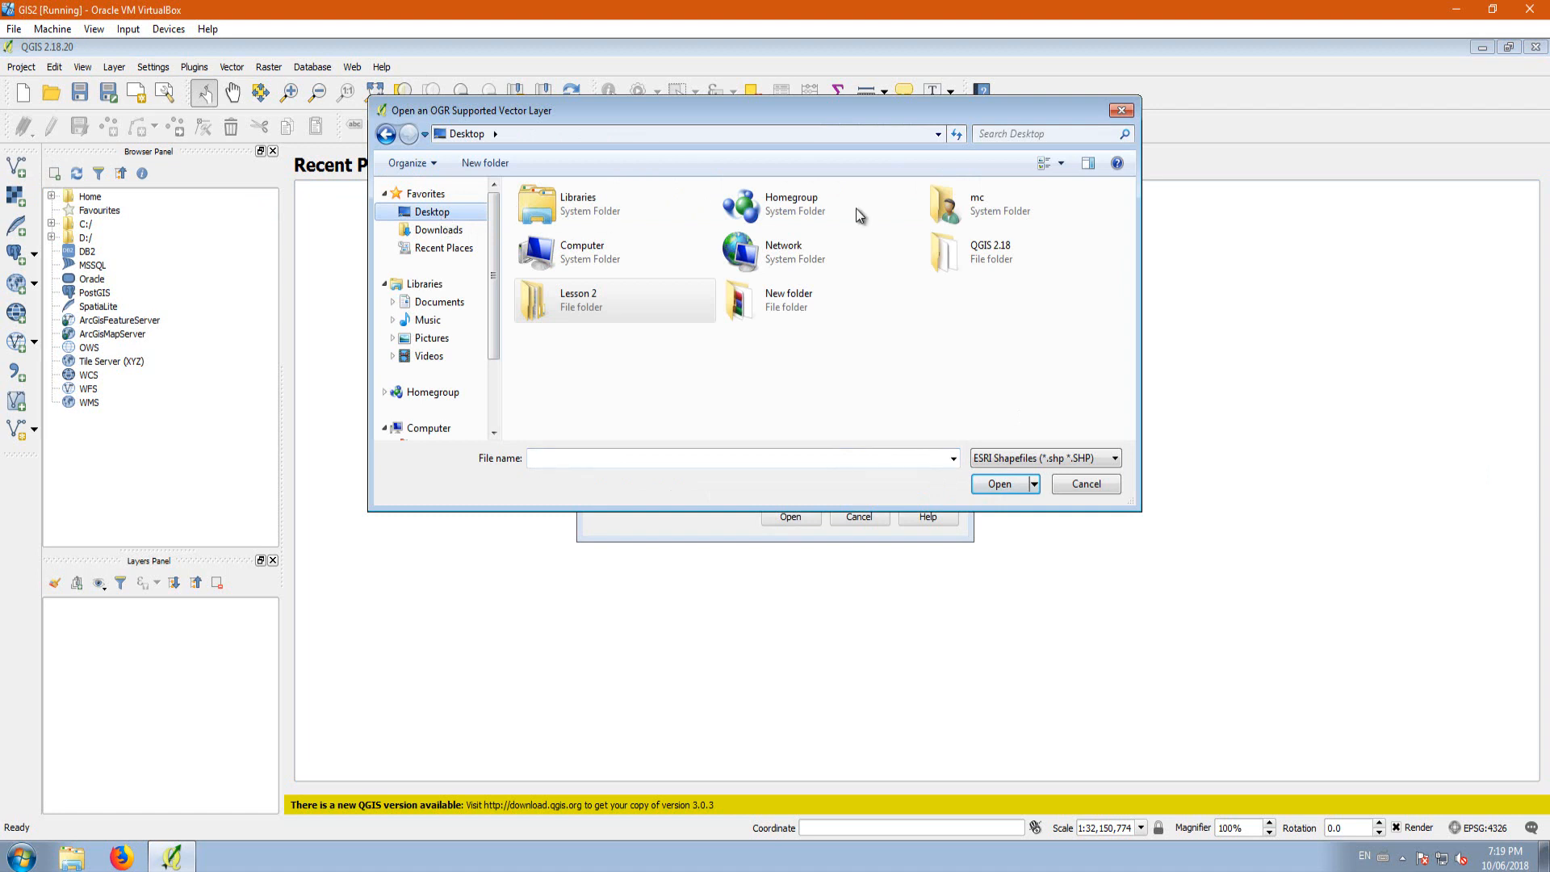
{"action": "double_click", "coordinate": [567, 295]}
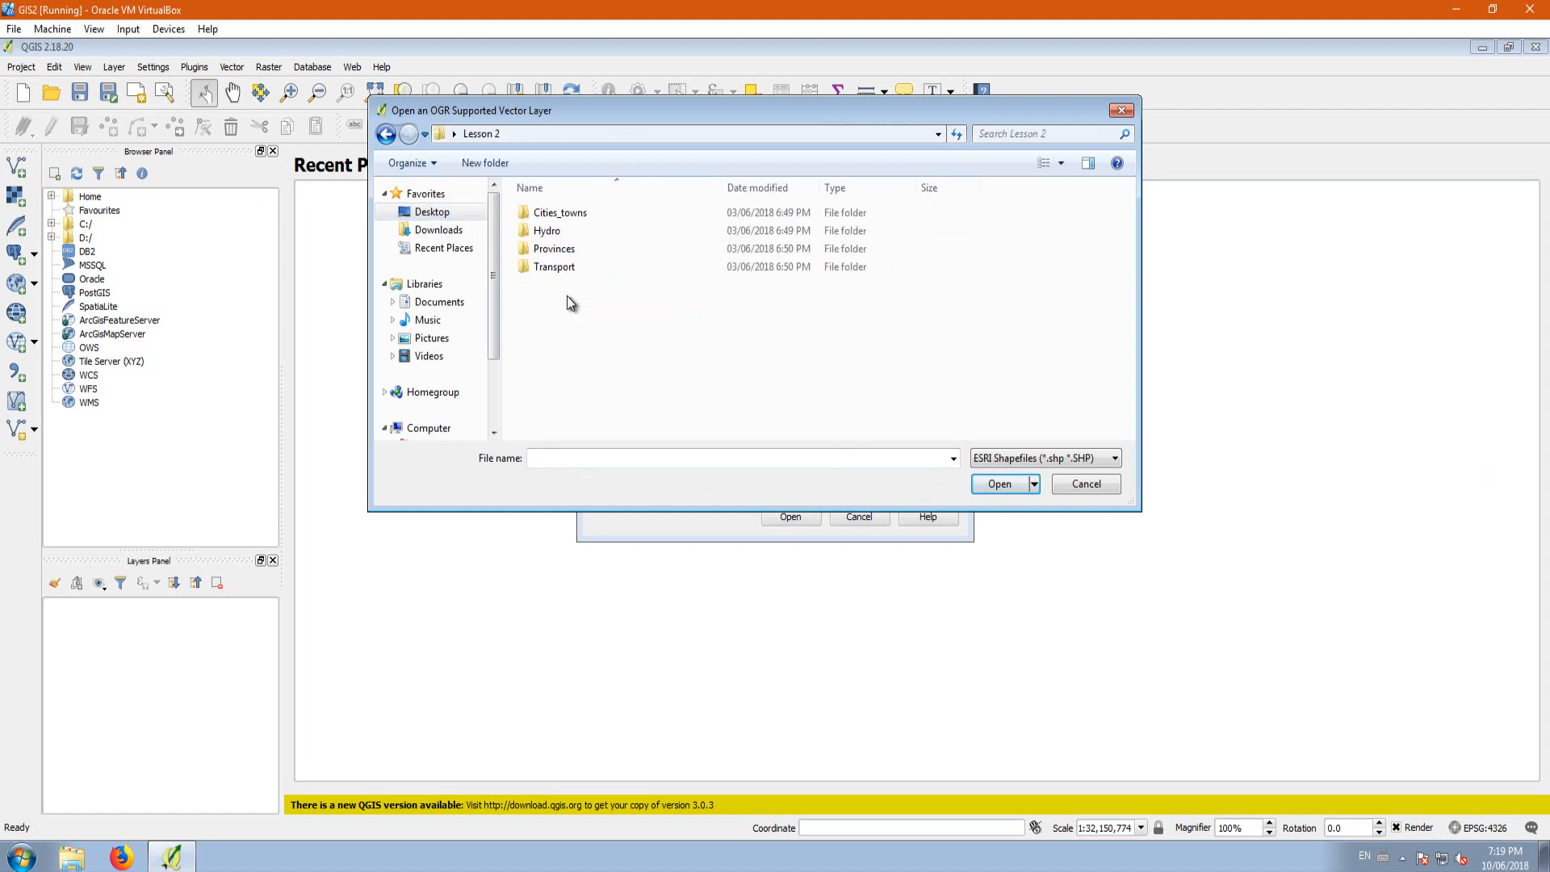
{"action": "double_click", "coordinate": [545, 252]}
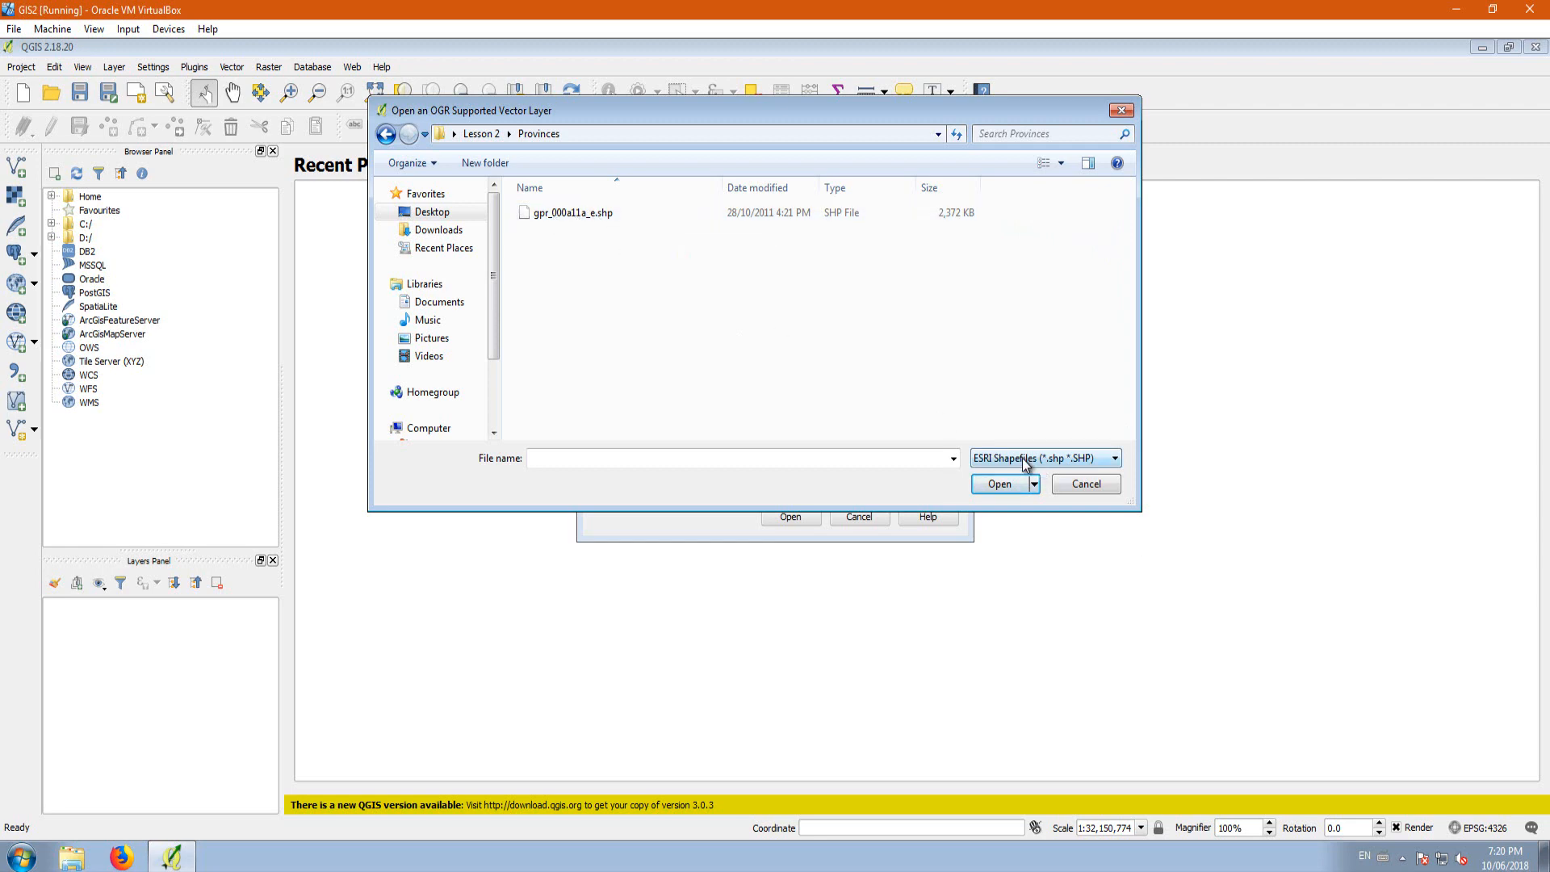
Step: View all file types in the Provinces folder, and restrict the listing to ESRI Shapefiles again
{"action": "left_click", "coordinate": [1078, 457]}
{"action": "scroll", "coordinate": [1086, 602], "scroll_direction": "up", "scroll_amount": 4}
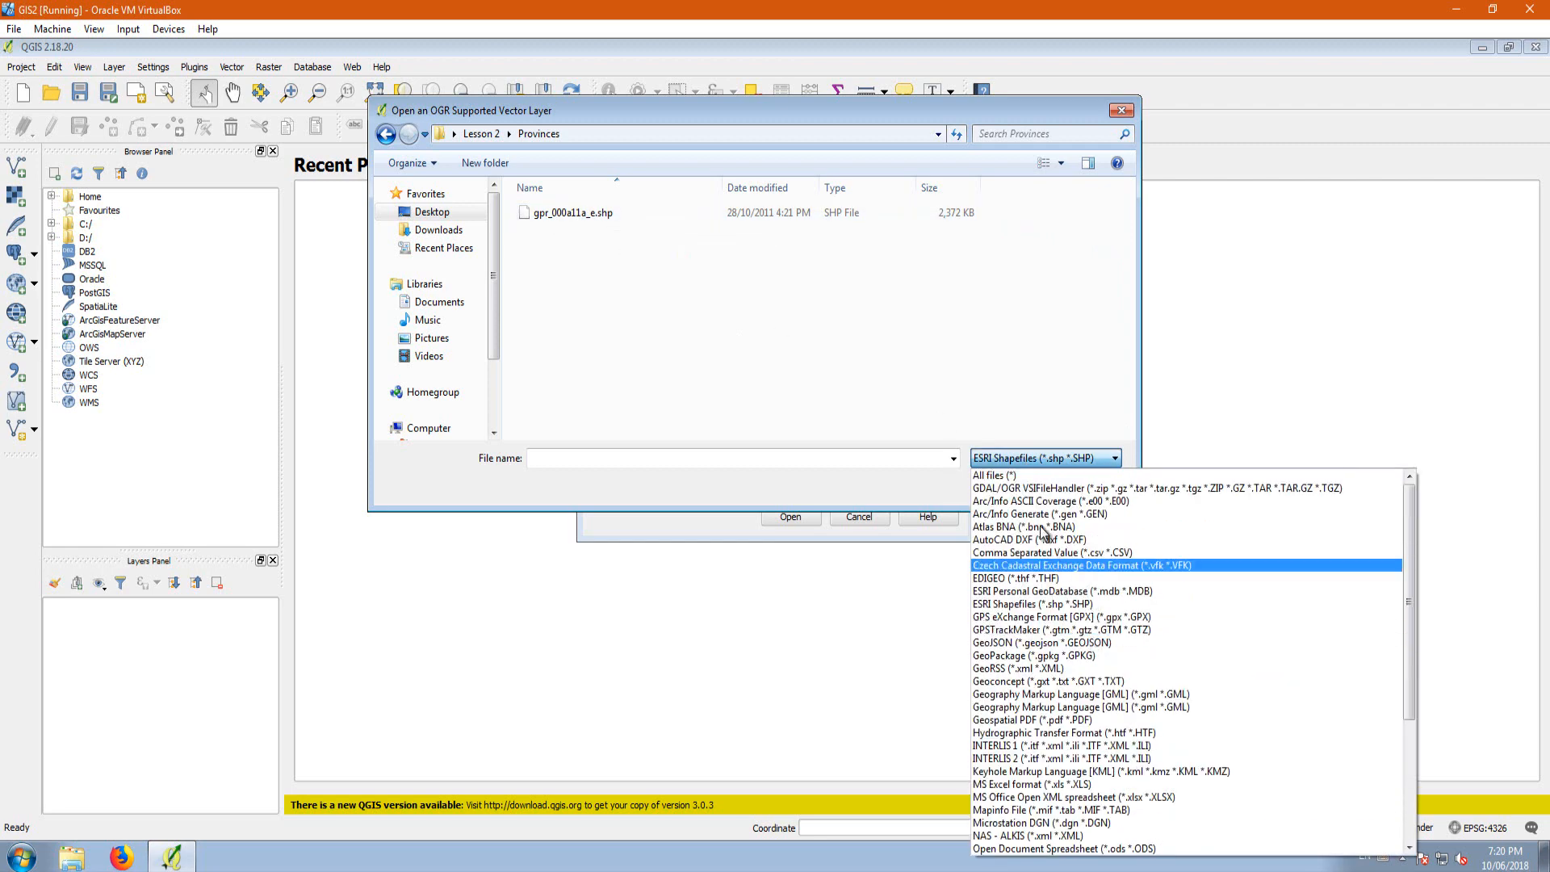
{"action": "left_click", "coordinate": [993, 475]}
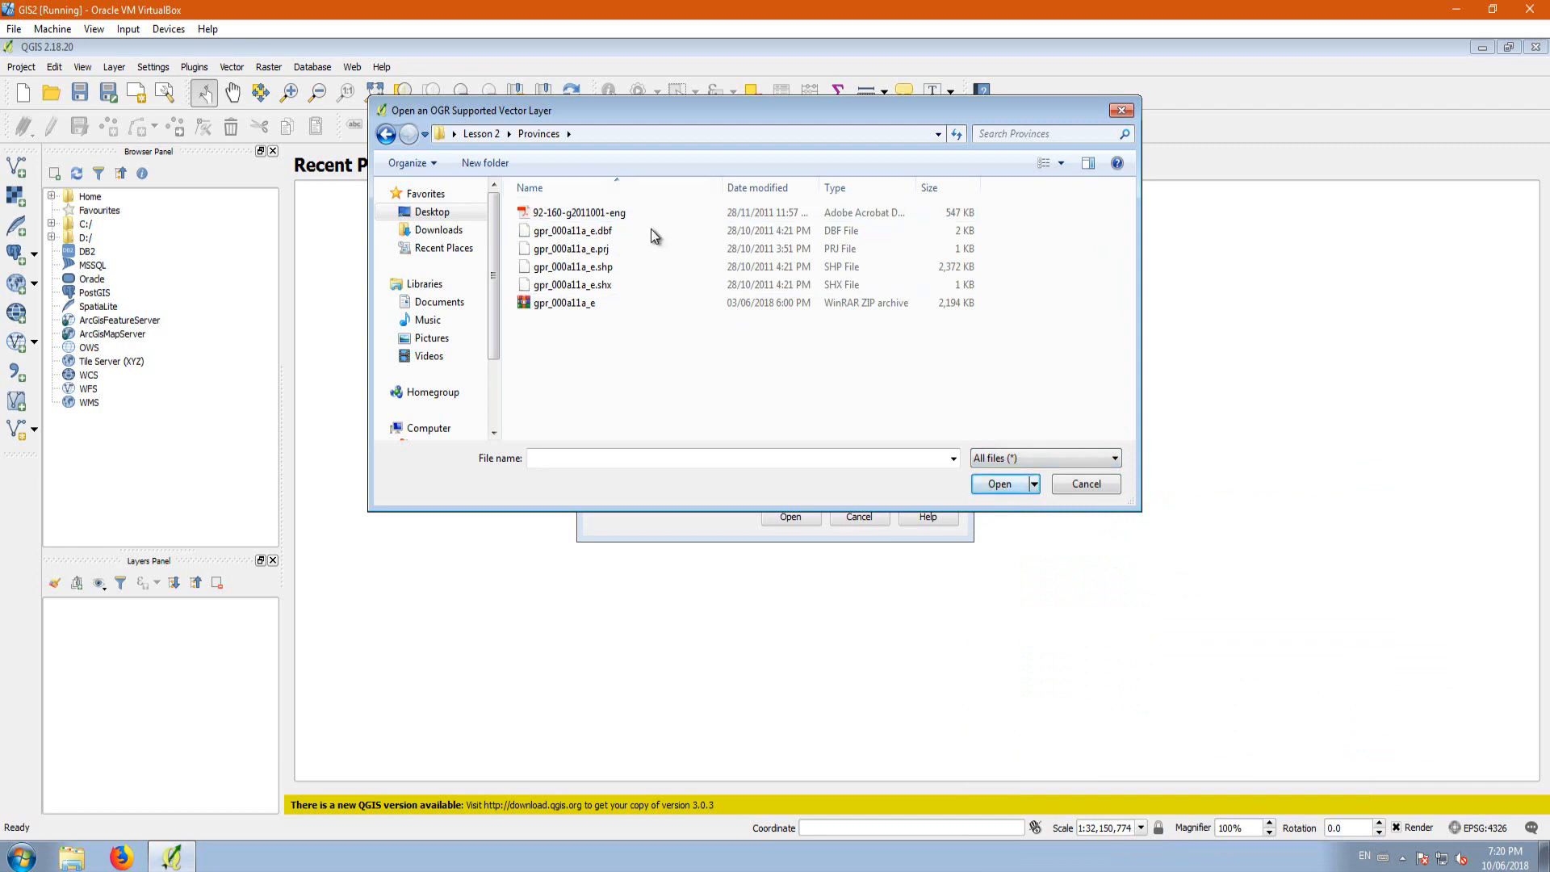
{"action": "left_click", "coordinate": [1033, 457]}
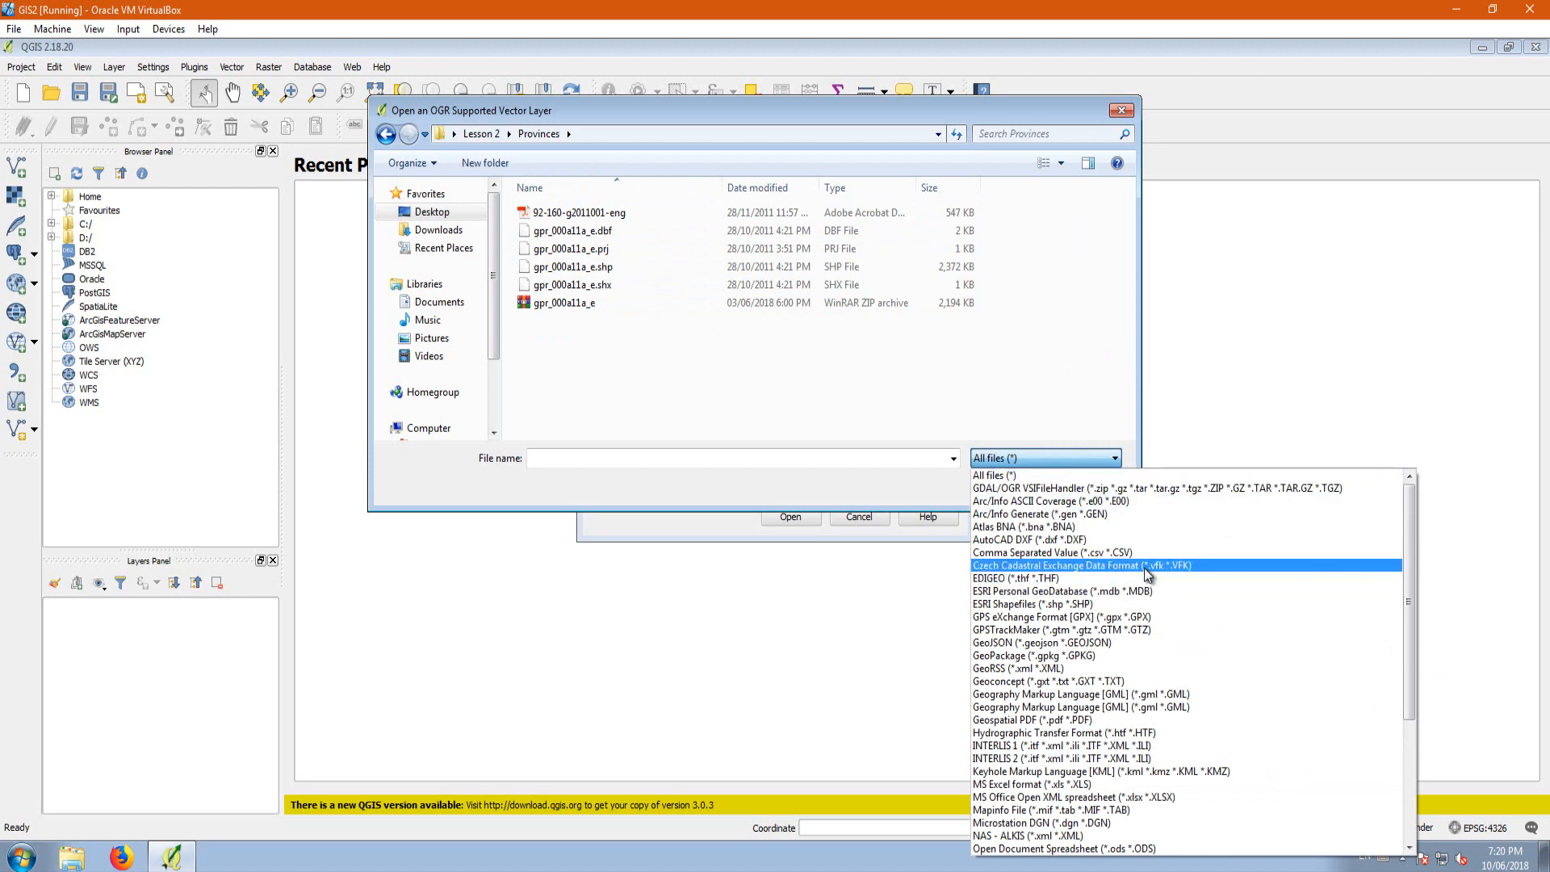
{"action": "left_click", "coordinate": [1078, 605]}
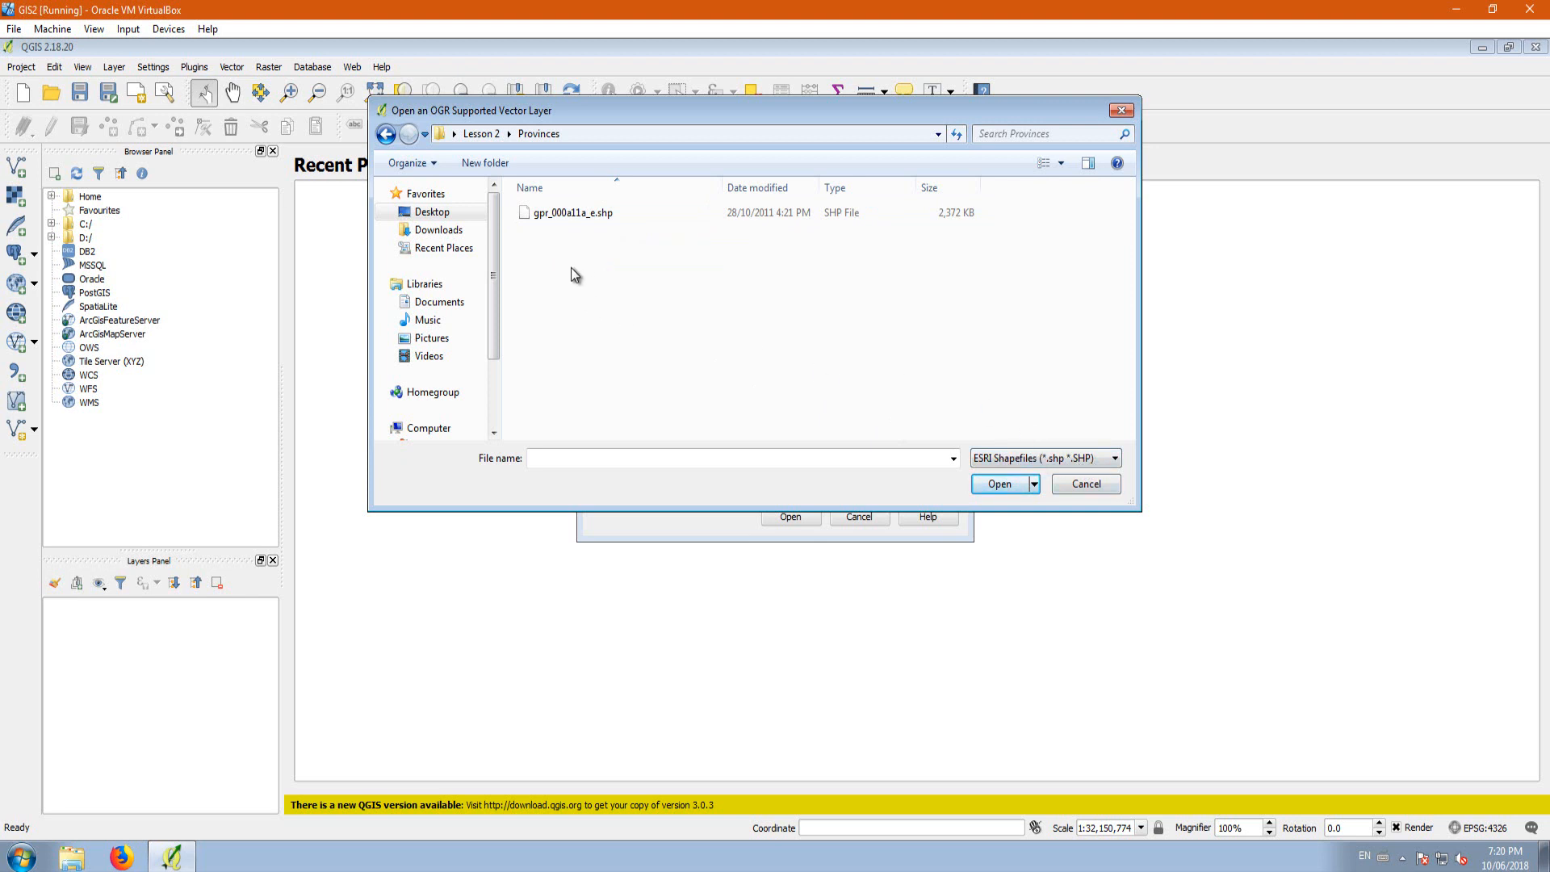
Step: Load gpr_000a11a_e.shp from the Provinces folder as a vector layer
{"action": "left_click", "coordinate": [590, 215]}
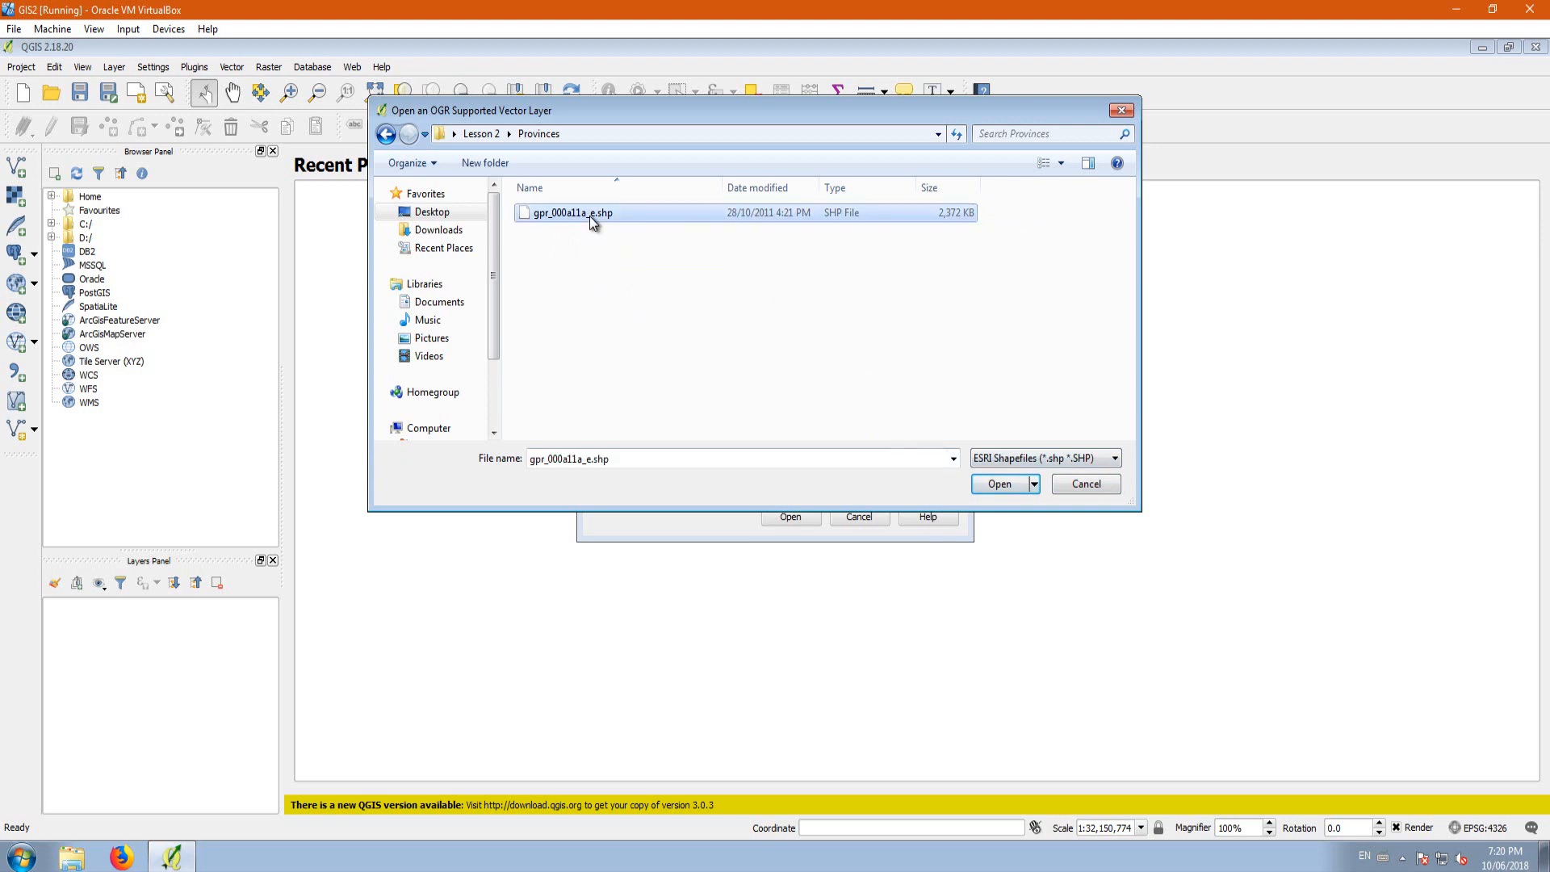
{"action": "left_click", "coordinate": [996, 484]}
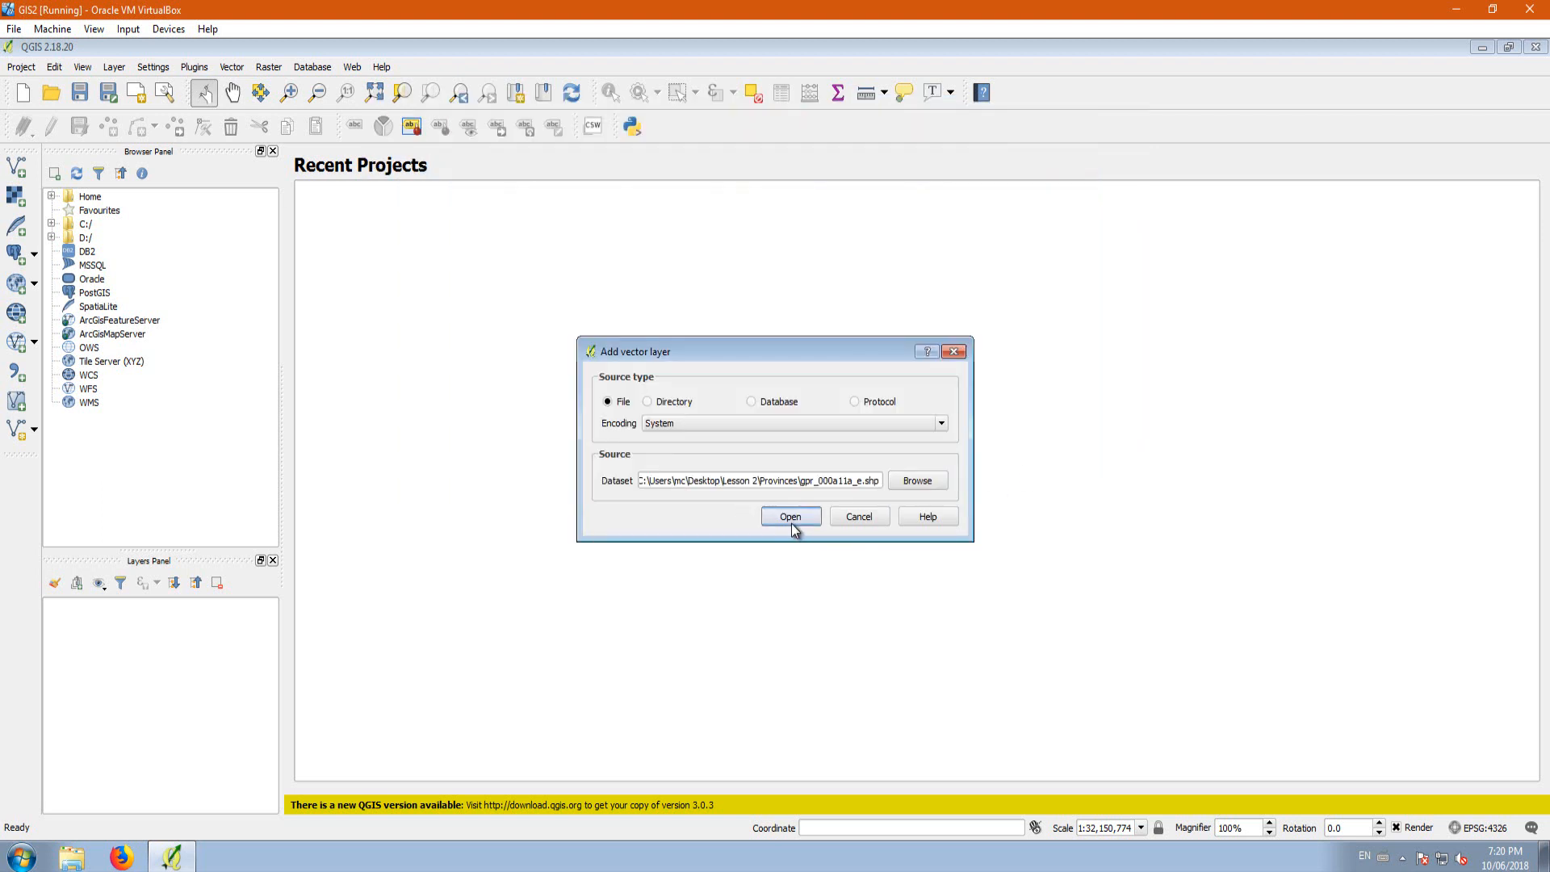
{"action": "left_click", "coordinate": [792, 519]}
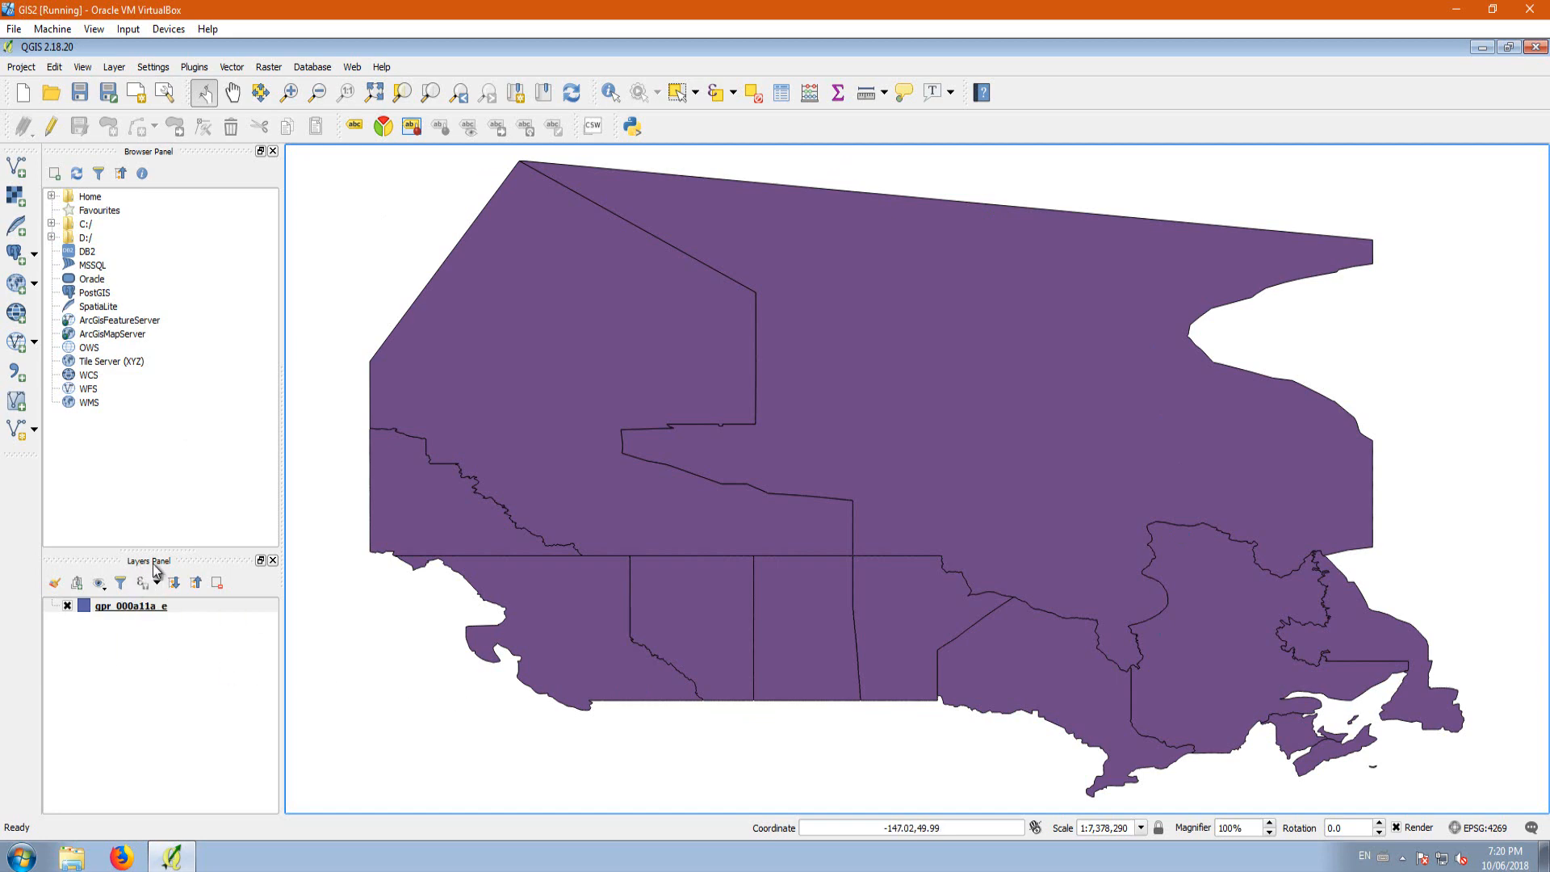
Step: Review the coordinate reference system assigned to the gpr_000a11a_e layer and accept it as it is
{"action": "right_click", "coordinate": [127, 605]}
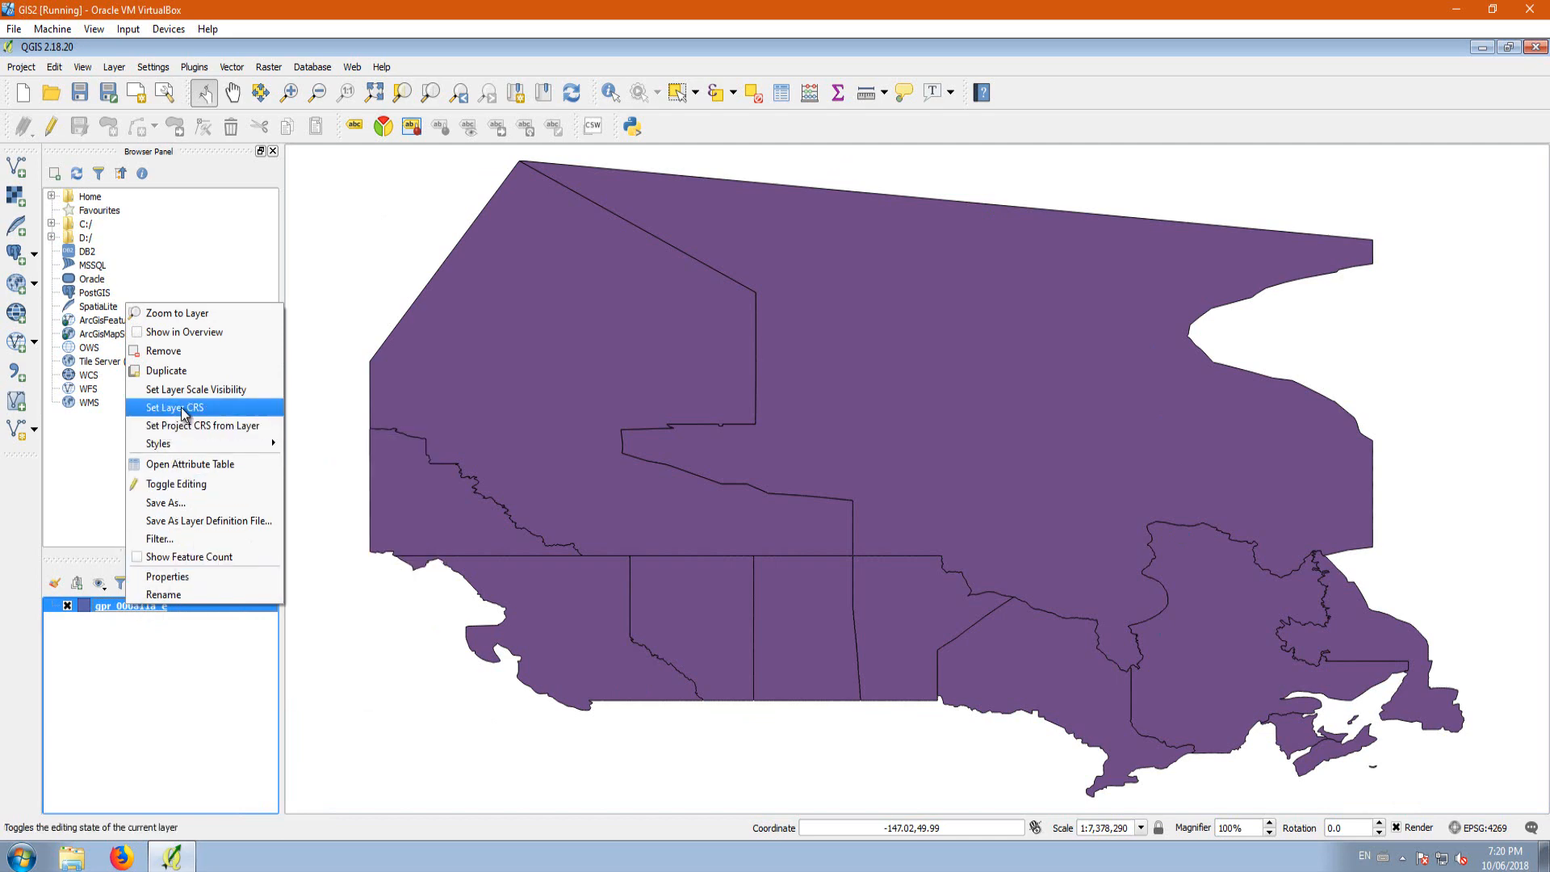
{"action": "left_click", "coordinate": [181, 407]}
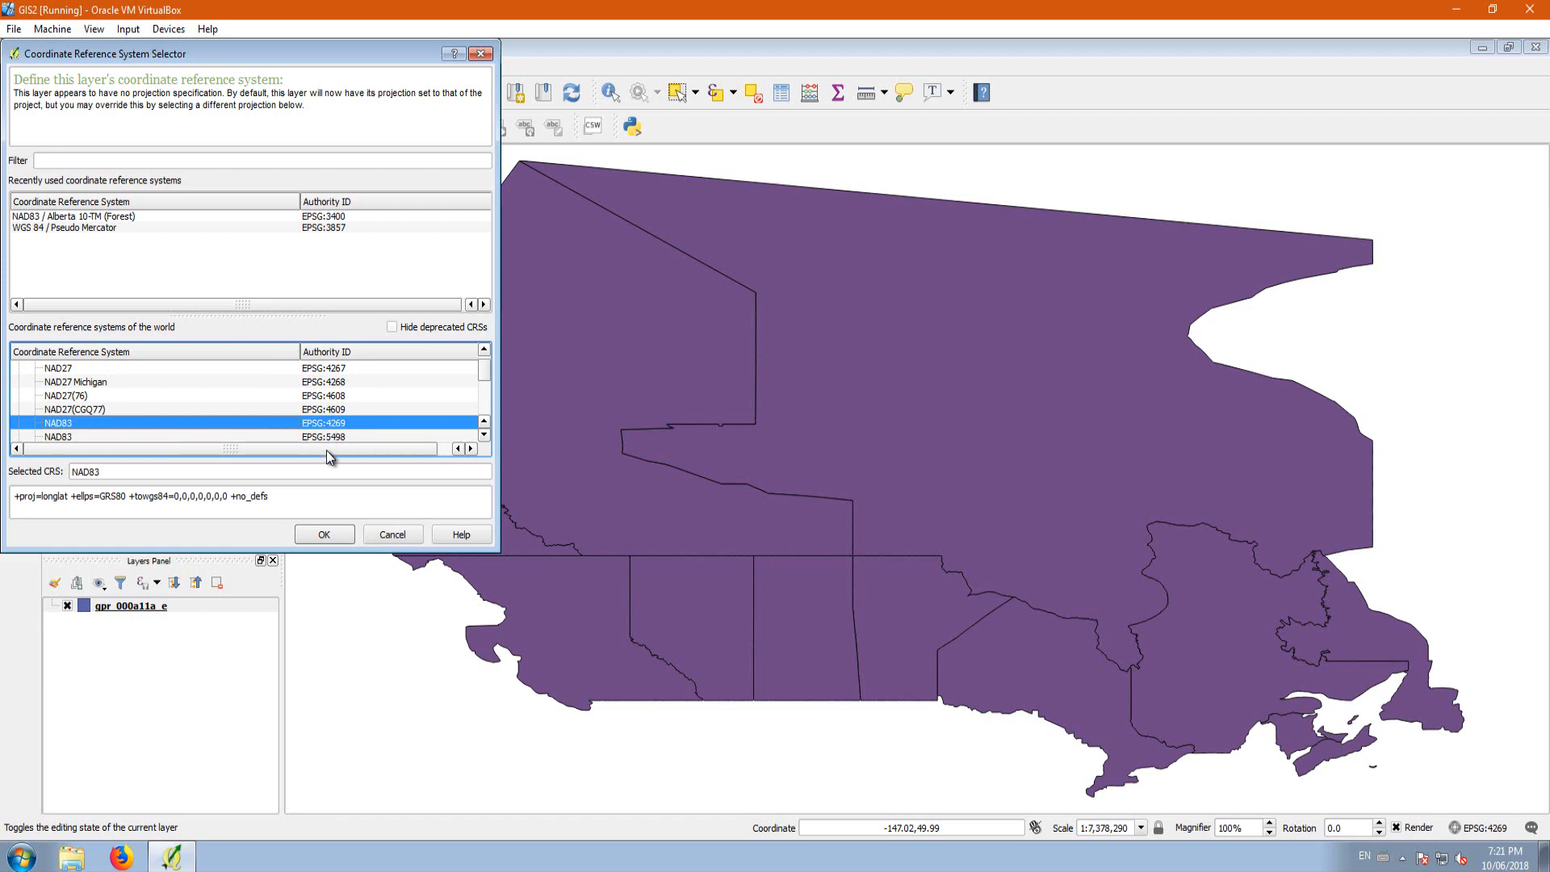
{"action": "left_click", "coordinate": [322, 535]}
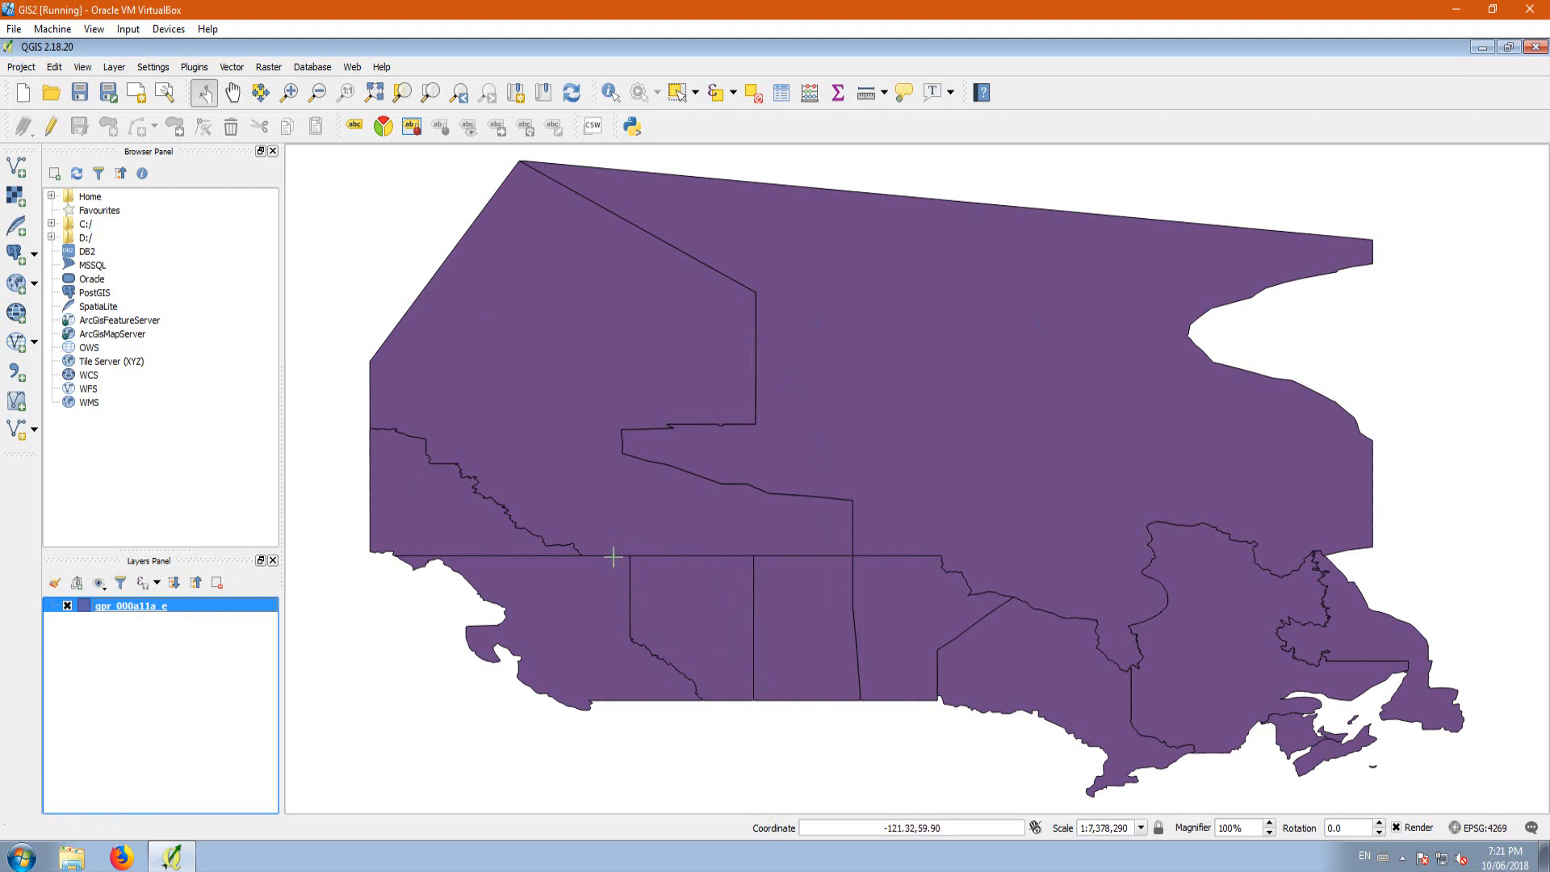
Step: Enable on-the-fly CRS transformation for the project and set its CRS to WGS 84 / Pseudo Mercator (EPSG:3857)
{"action": "left_click", "coordinate": [1480, 830]}
{"action": "left_click_drag", "start_coordinate": [540, 72], "coordinate": [901, 126]}
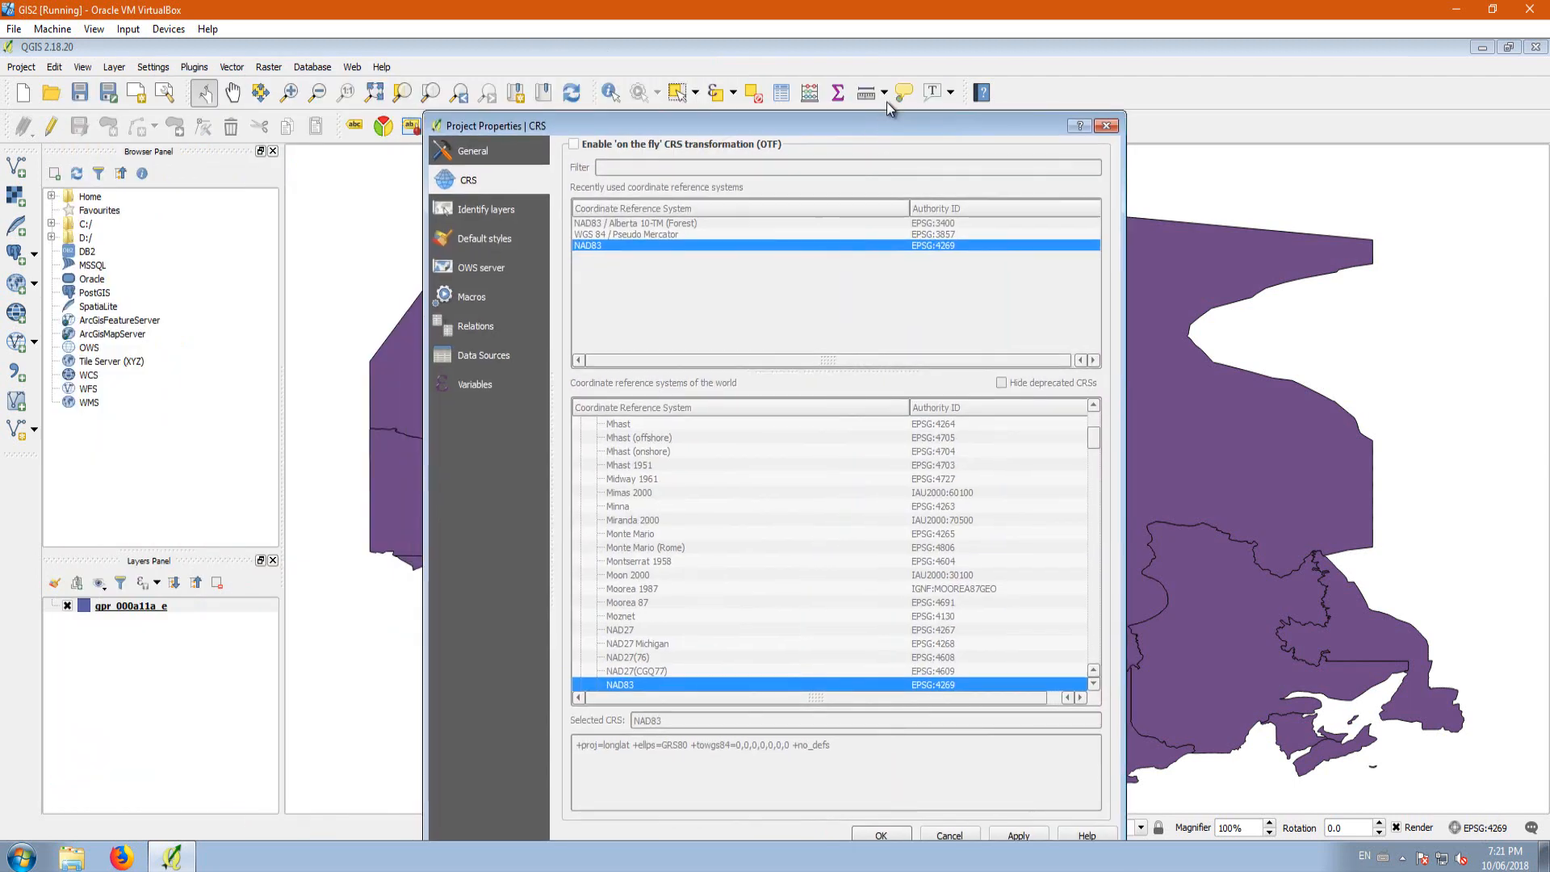
{"action": "left_click", "coordinate": [573, 145]}
{"action": "left_click", "coordinate": [574, 144]}
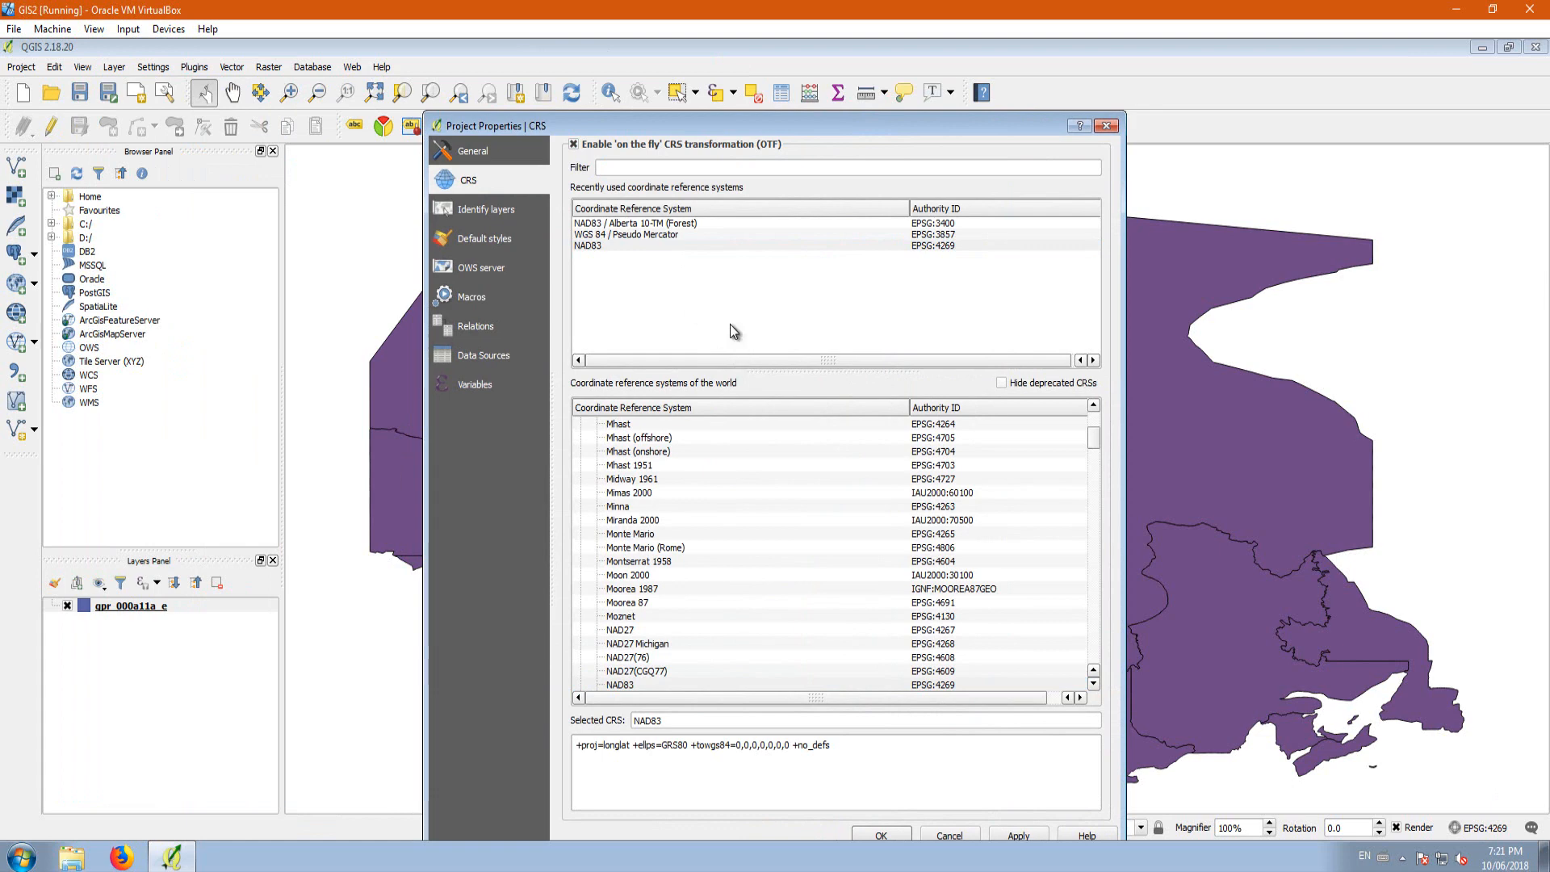
{"action": "left_click", "coordinate": [621, 235]}
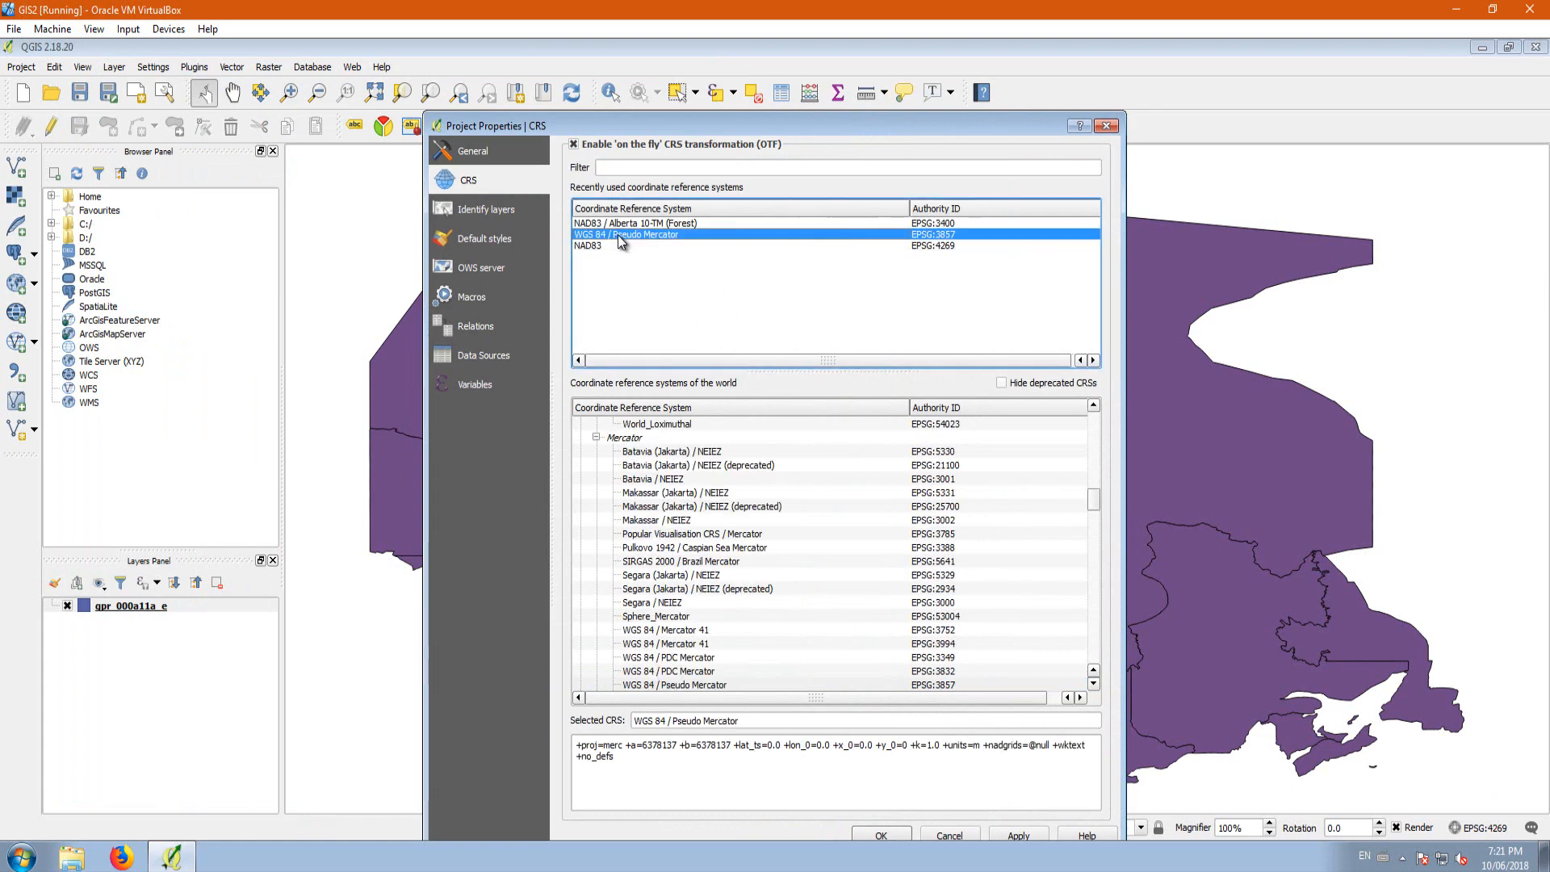
{"action": "left_click", "coordinate": [1020, 836]}
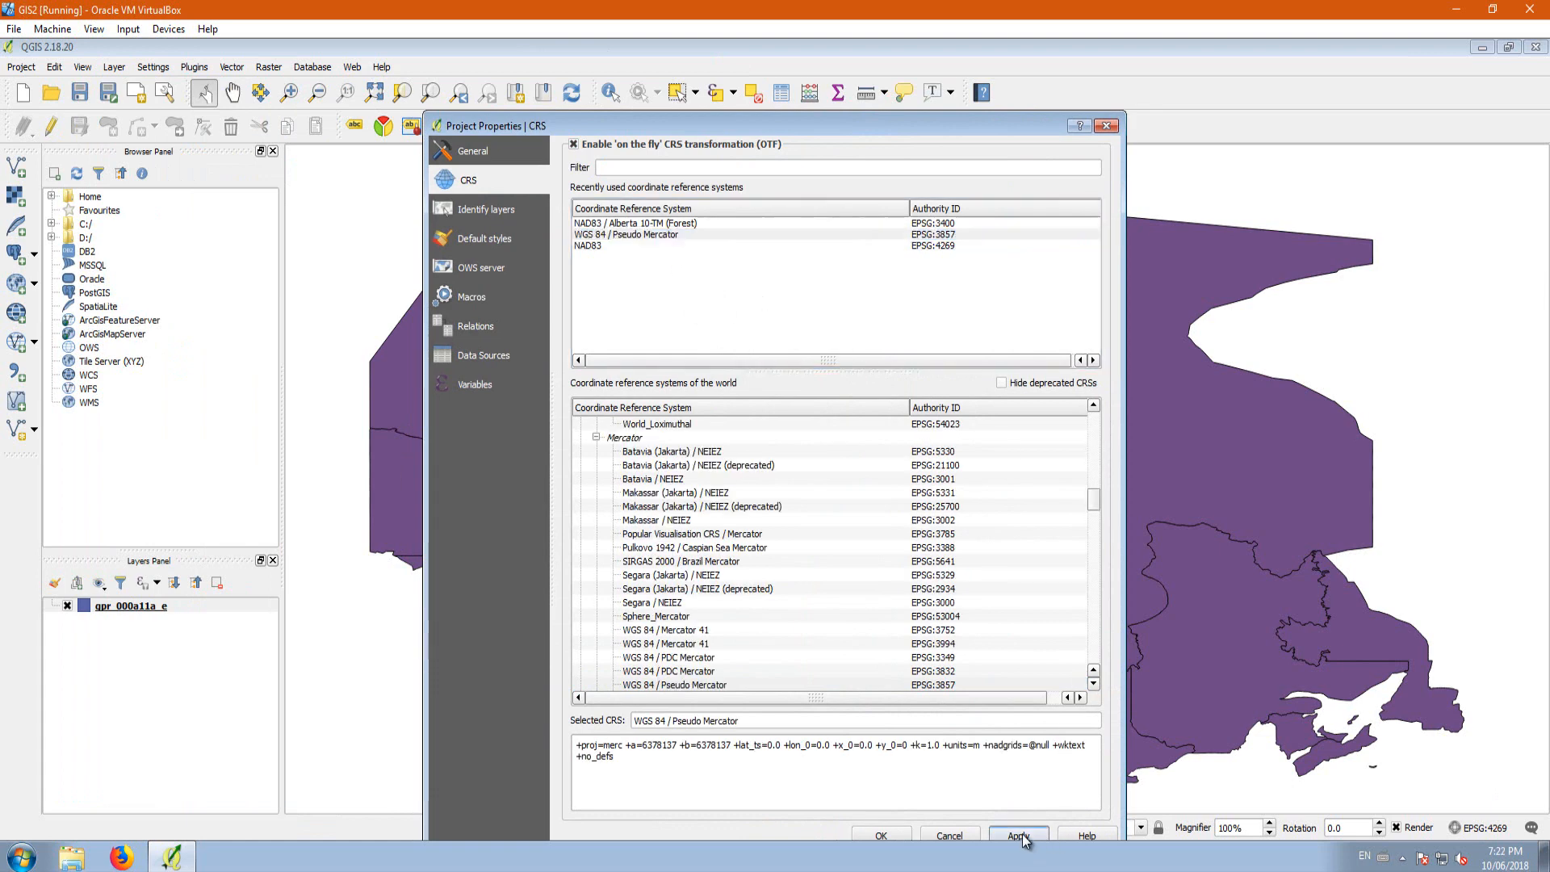
{"action": "left_click", "coordinate": [905, 837]}
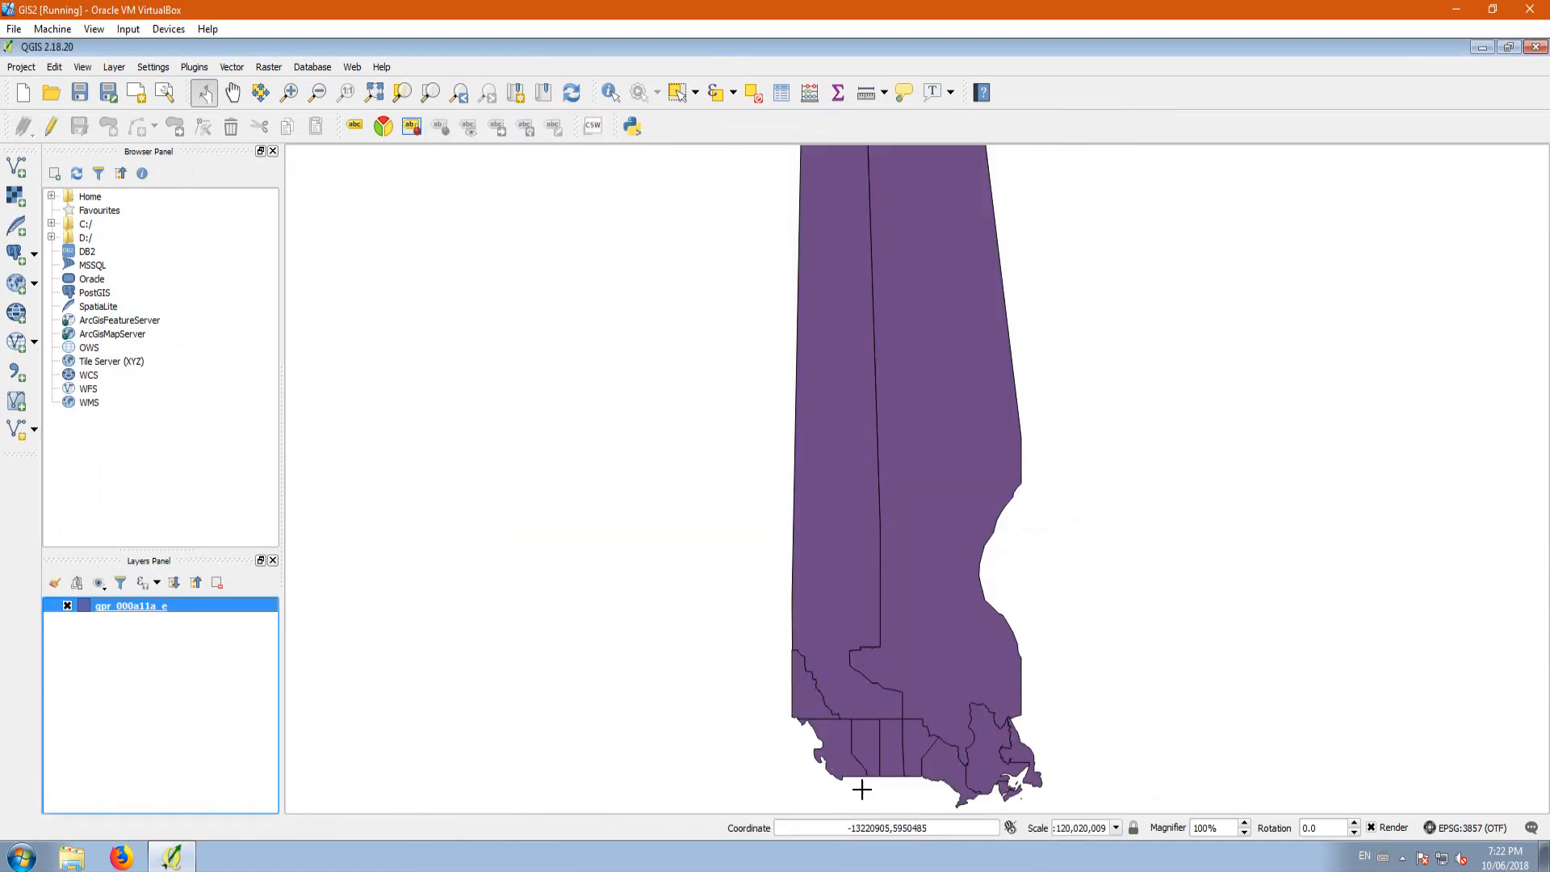
Step: Set the project's CRS to NAD83 / Alberta 10-TM (Forest), EPSG:3400, and apply it
{"action": "scroll", "coordinate": [823, 504], "scroll_direction": "down", "scroll_amount": 2}
{"action": "scroll", "coordinate": [838, 513], "scroll_direction": "up", "scroll_amount": 1}
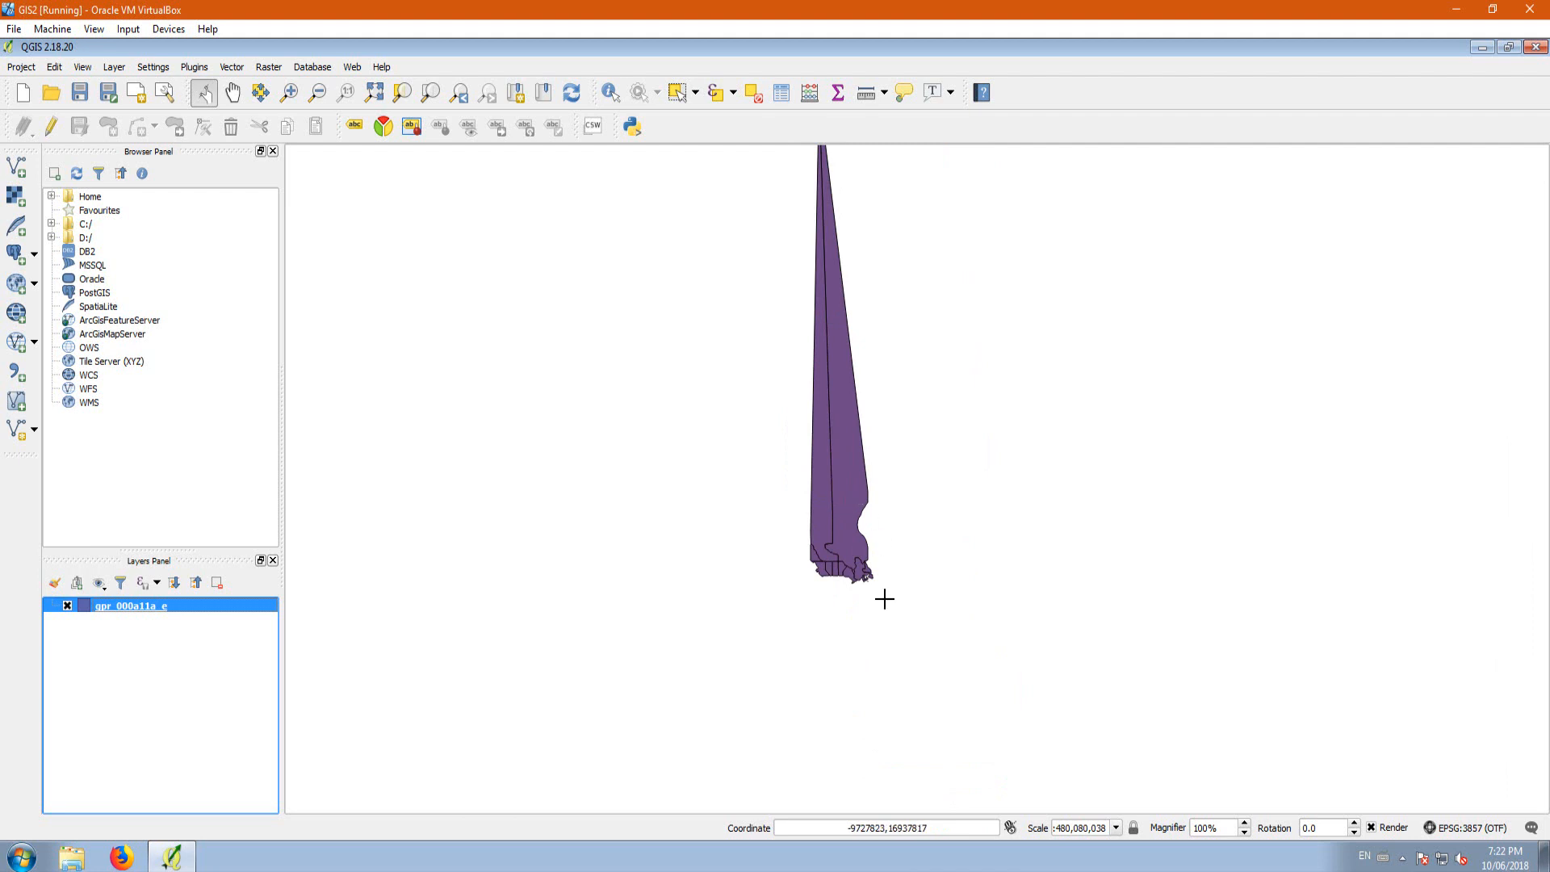
{"action": "scroll", "coordinate": [825, 569], "scroll_direction": "up", "scroll_amount": 3}
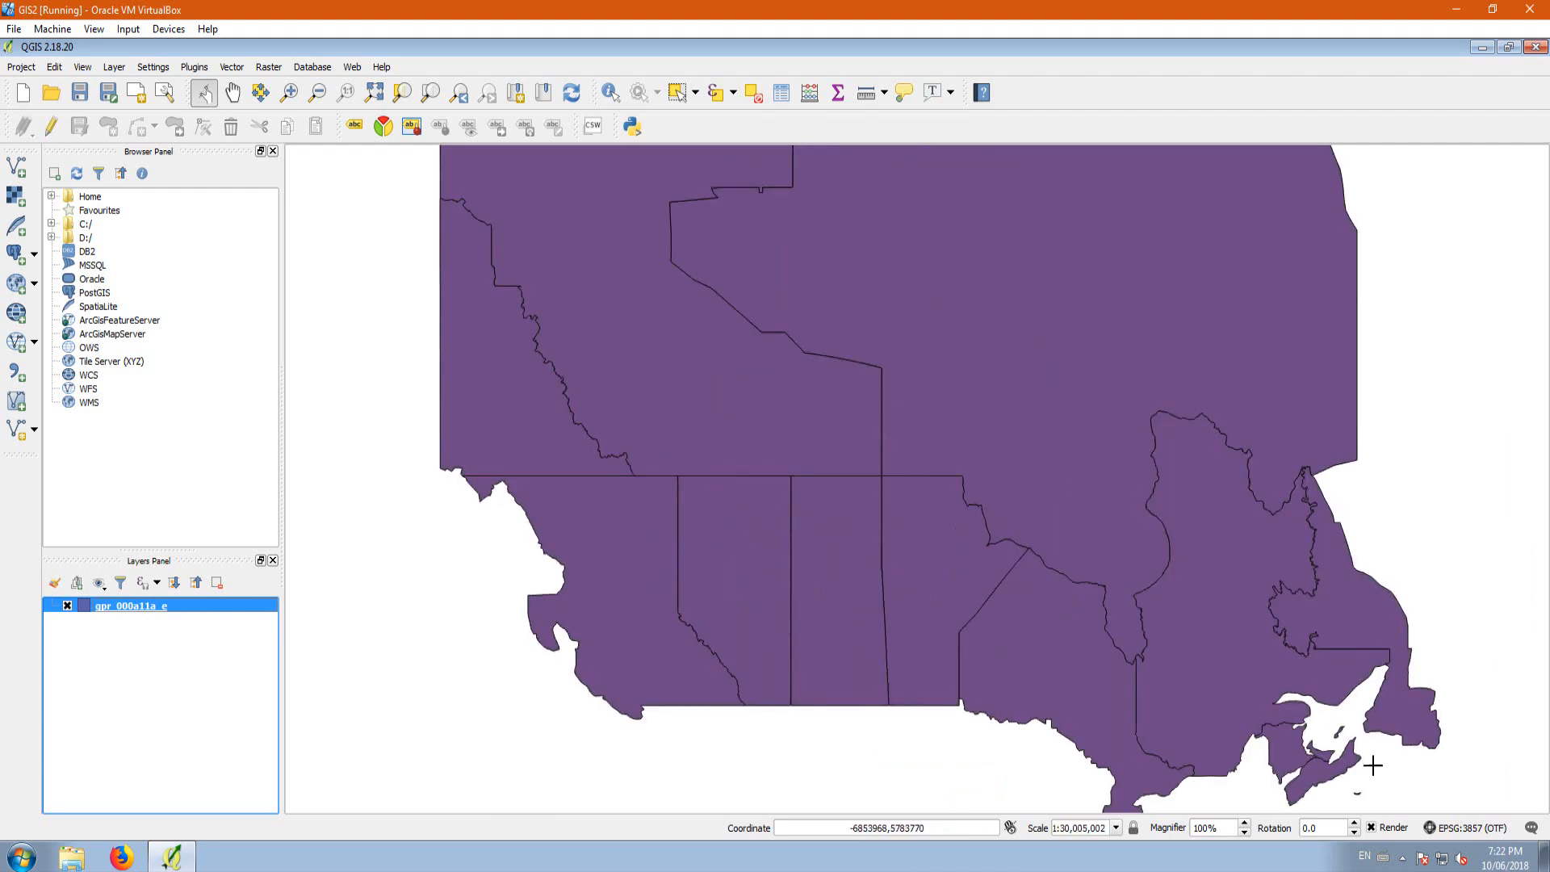
{"action": "left_click", "coordinate": [1457, 830]}
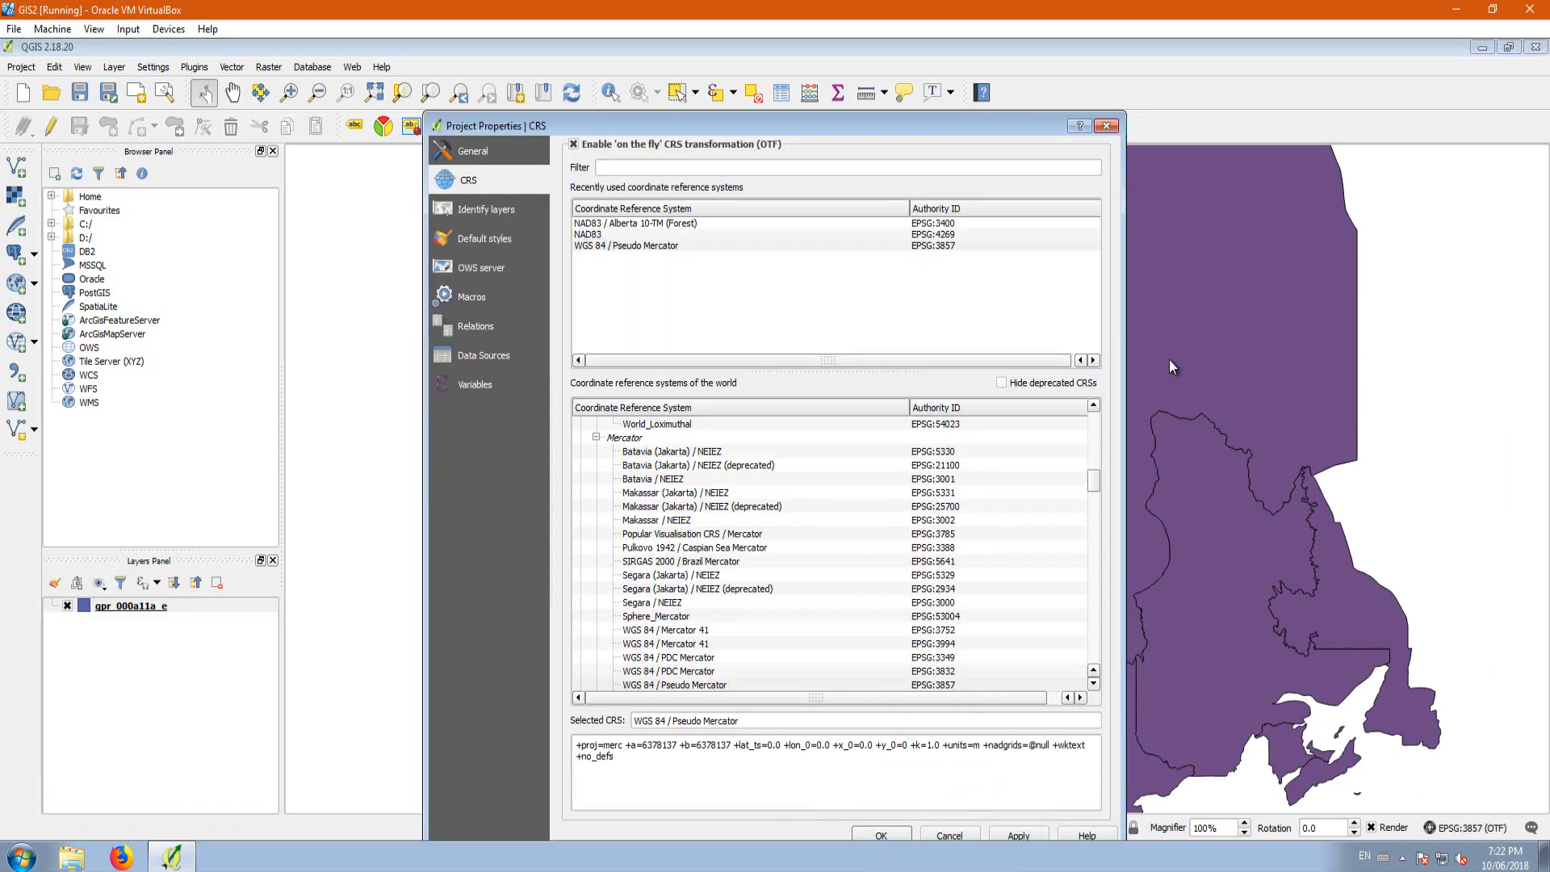
{"action": "left_click", "coordinate": [673, 223]}
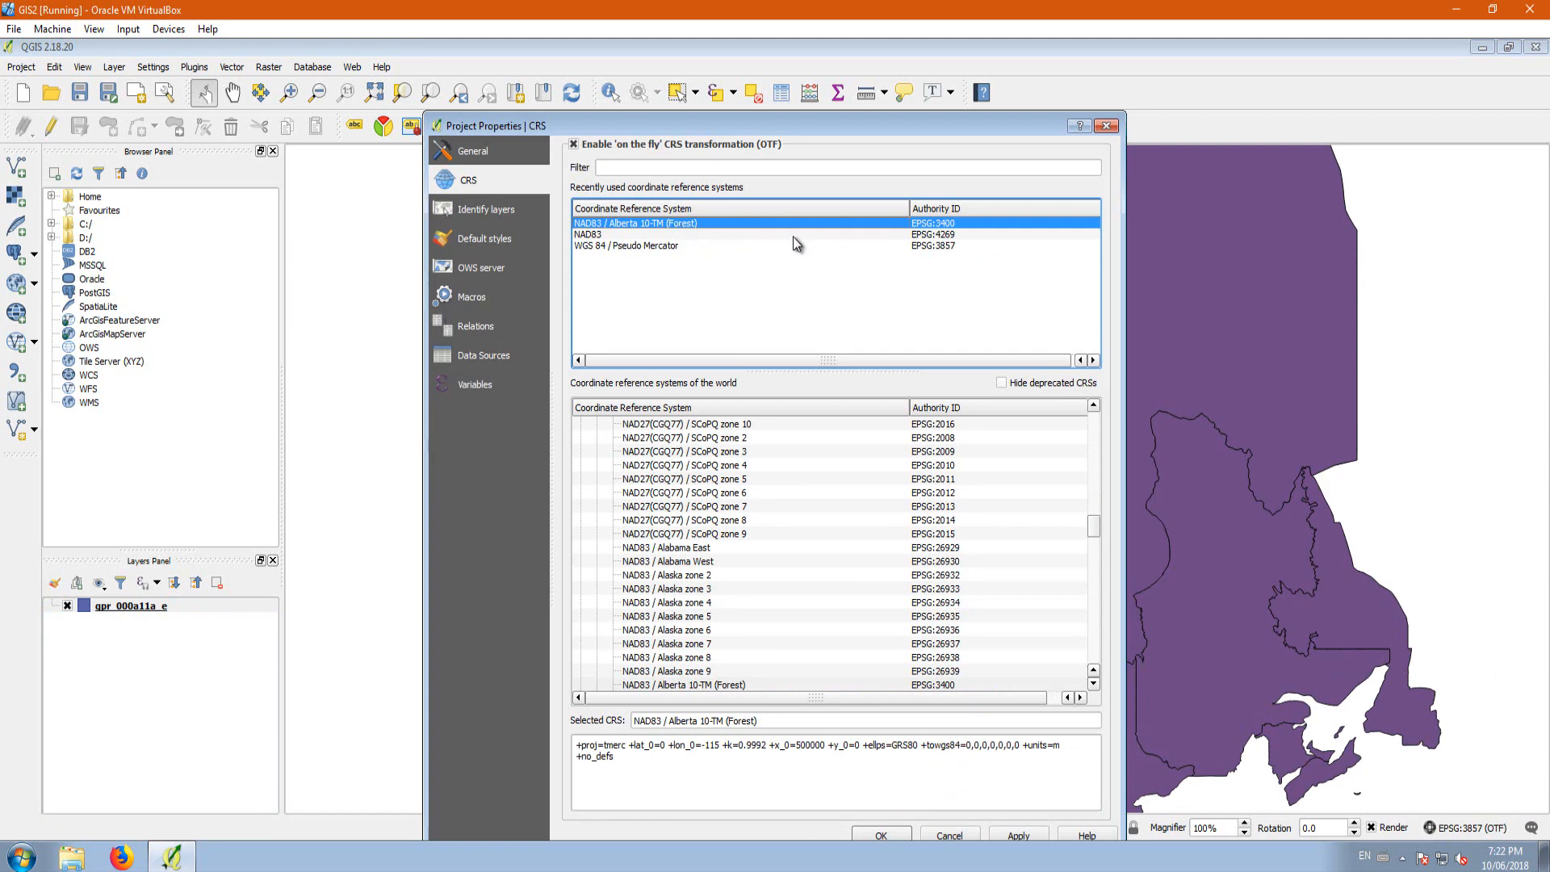
{"action": "left_click", "coordinate": [1030, 831]}
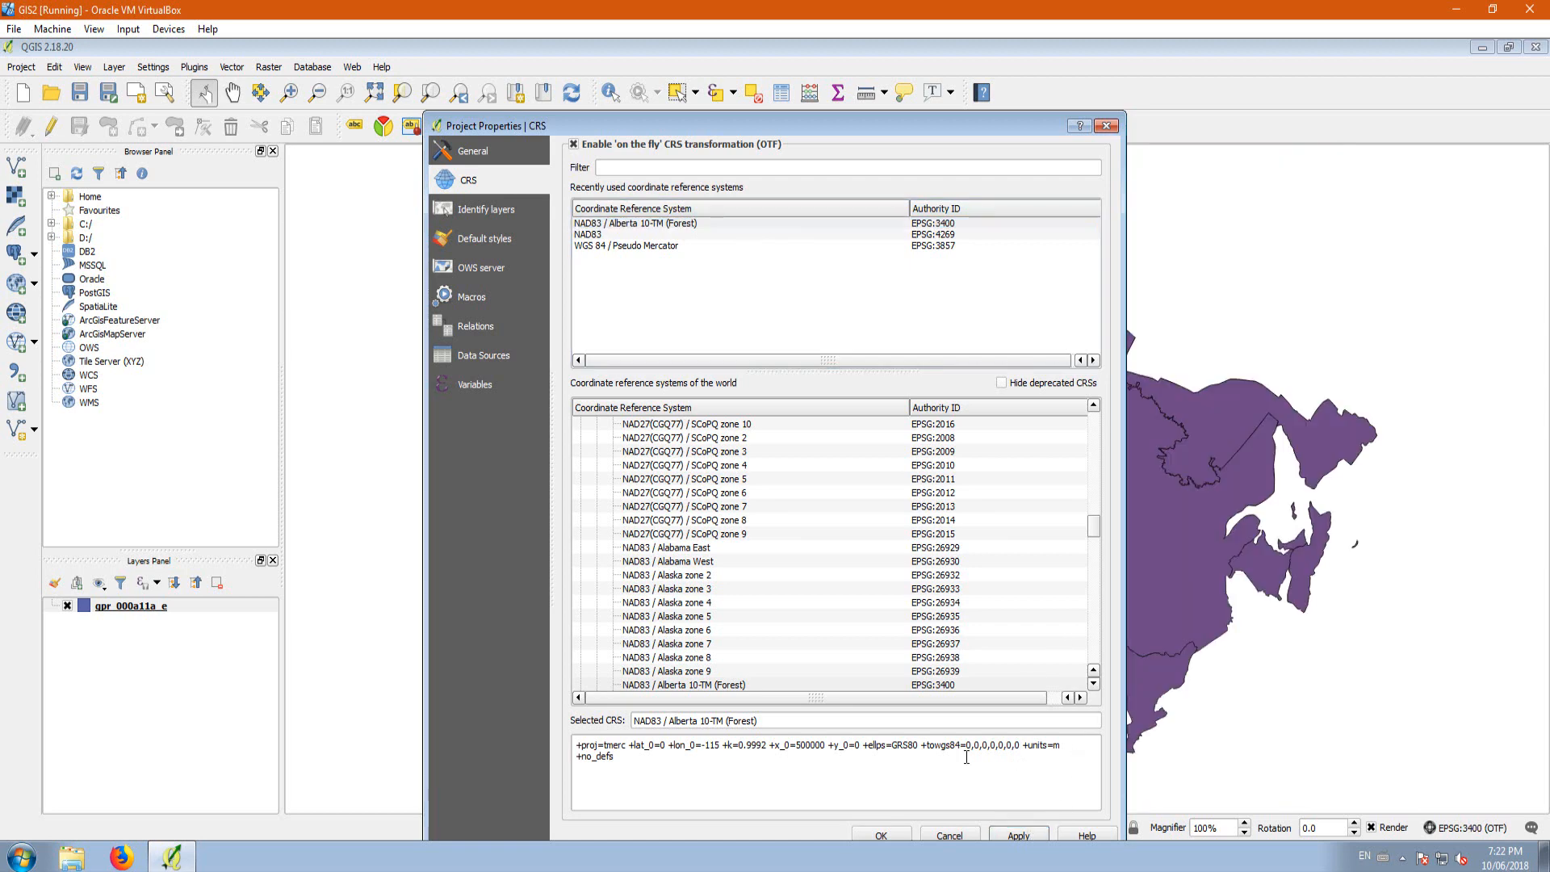
{"action": "left_click", "coordinate": [881, 836]}
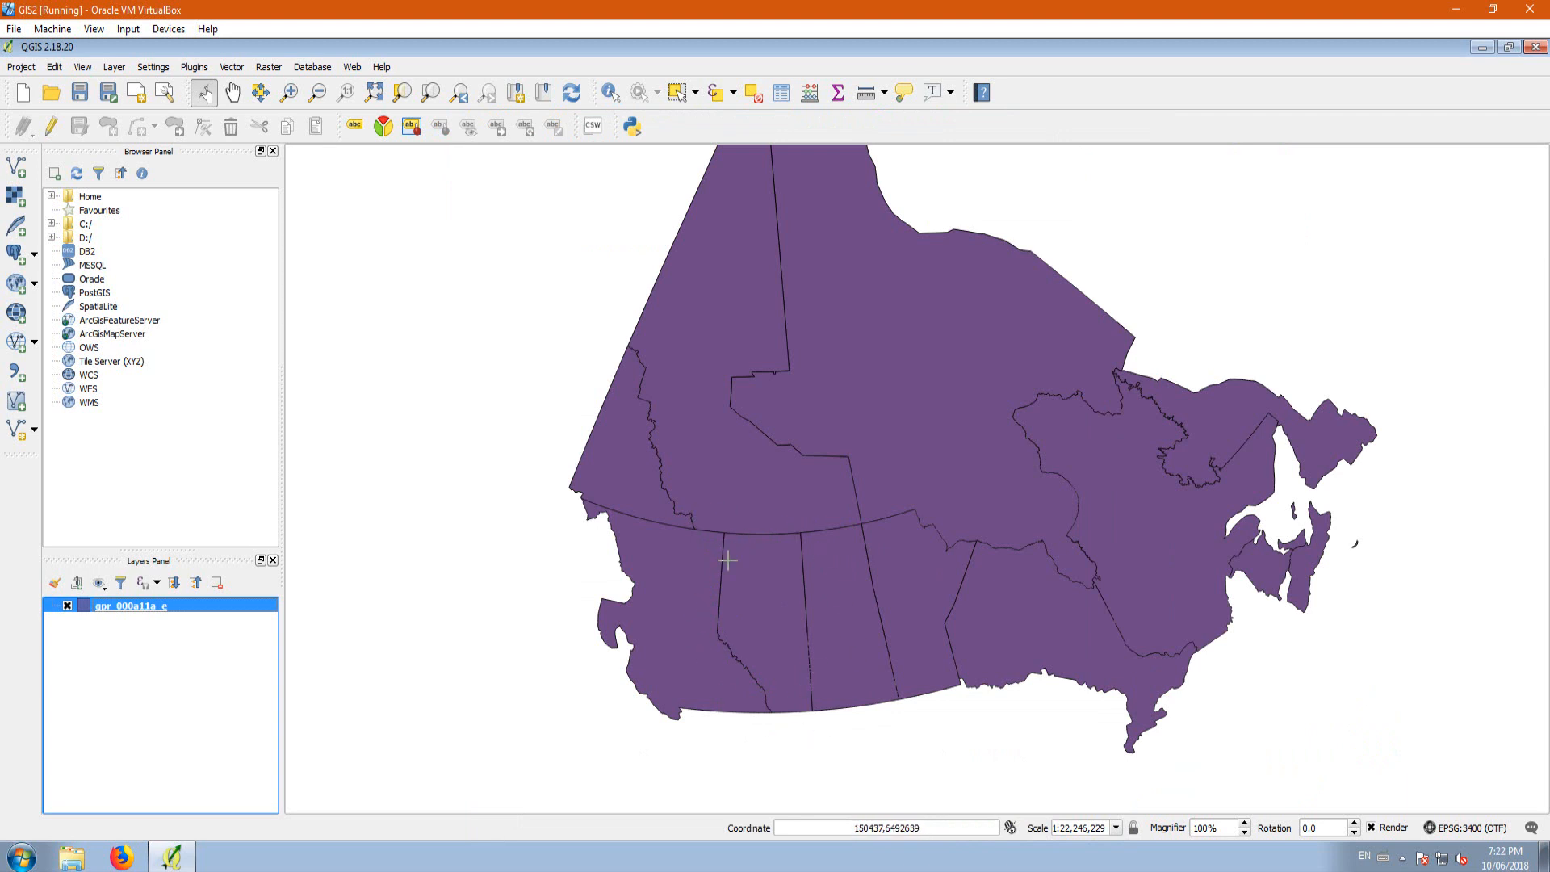
Step: Add gpr_000a11a_e.shp from the Provinces folder a second time as another vector layer
{"action": "scroll", "coordinate": [785, 560], "scroll_direction": "down", "scroll_amount": 1}
{"action": "scroll", "coordinate": [774, 614], "scroll_direction": "up", "scroll_amount": 1}
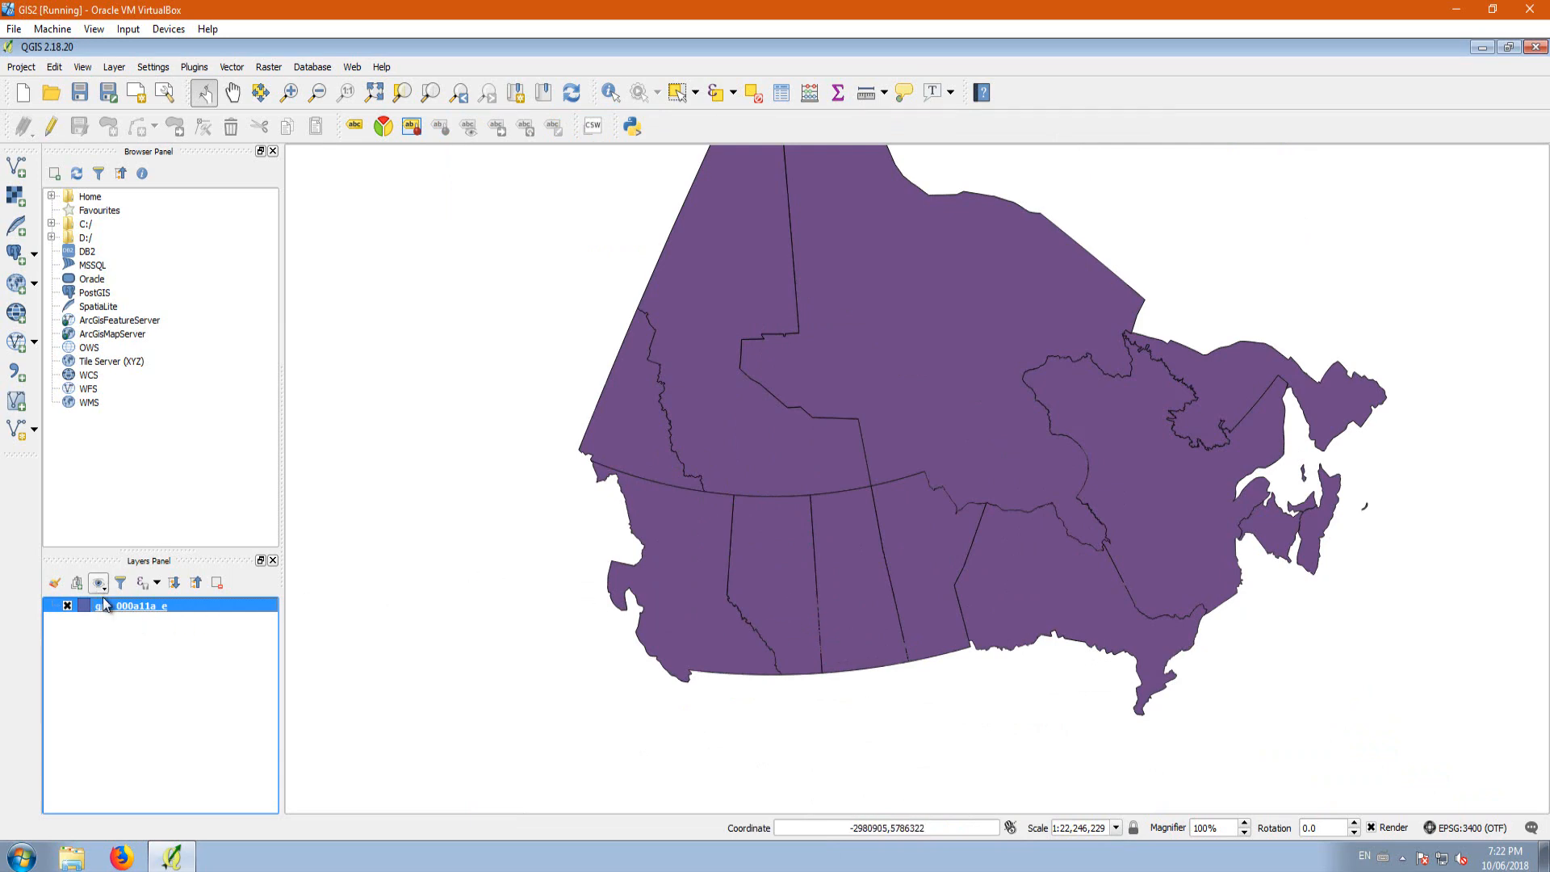
{"action": "mouse_move", "coordinate": [113, 608]}
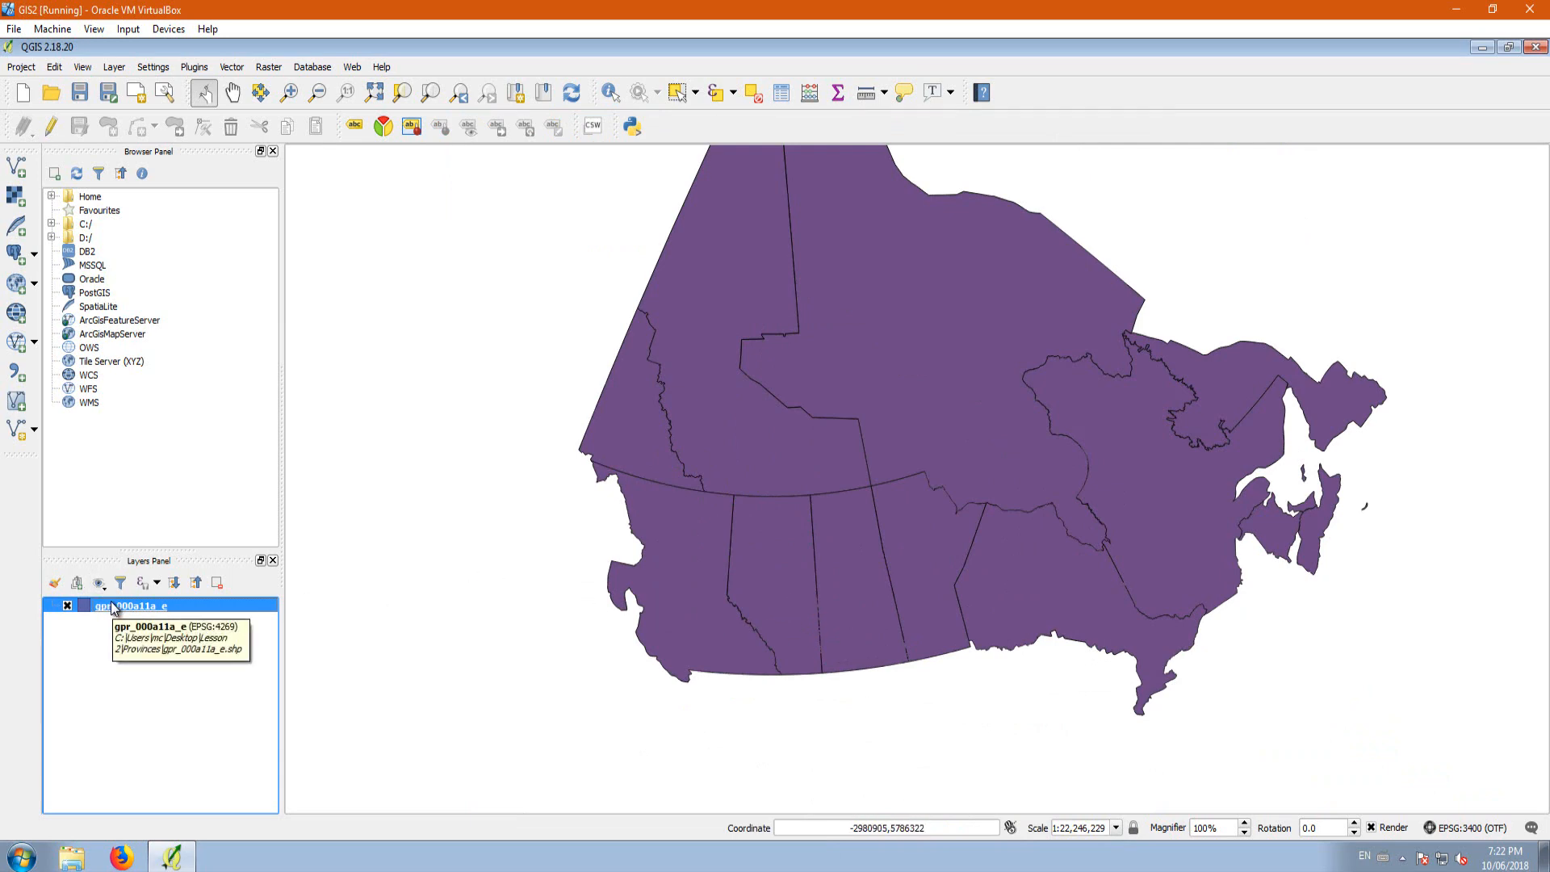
{"action": "left_click", "coordinate": [19, 171]}
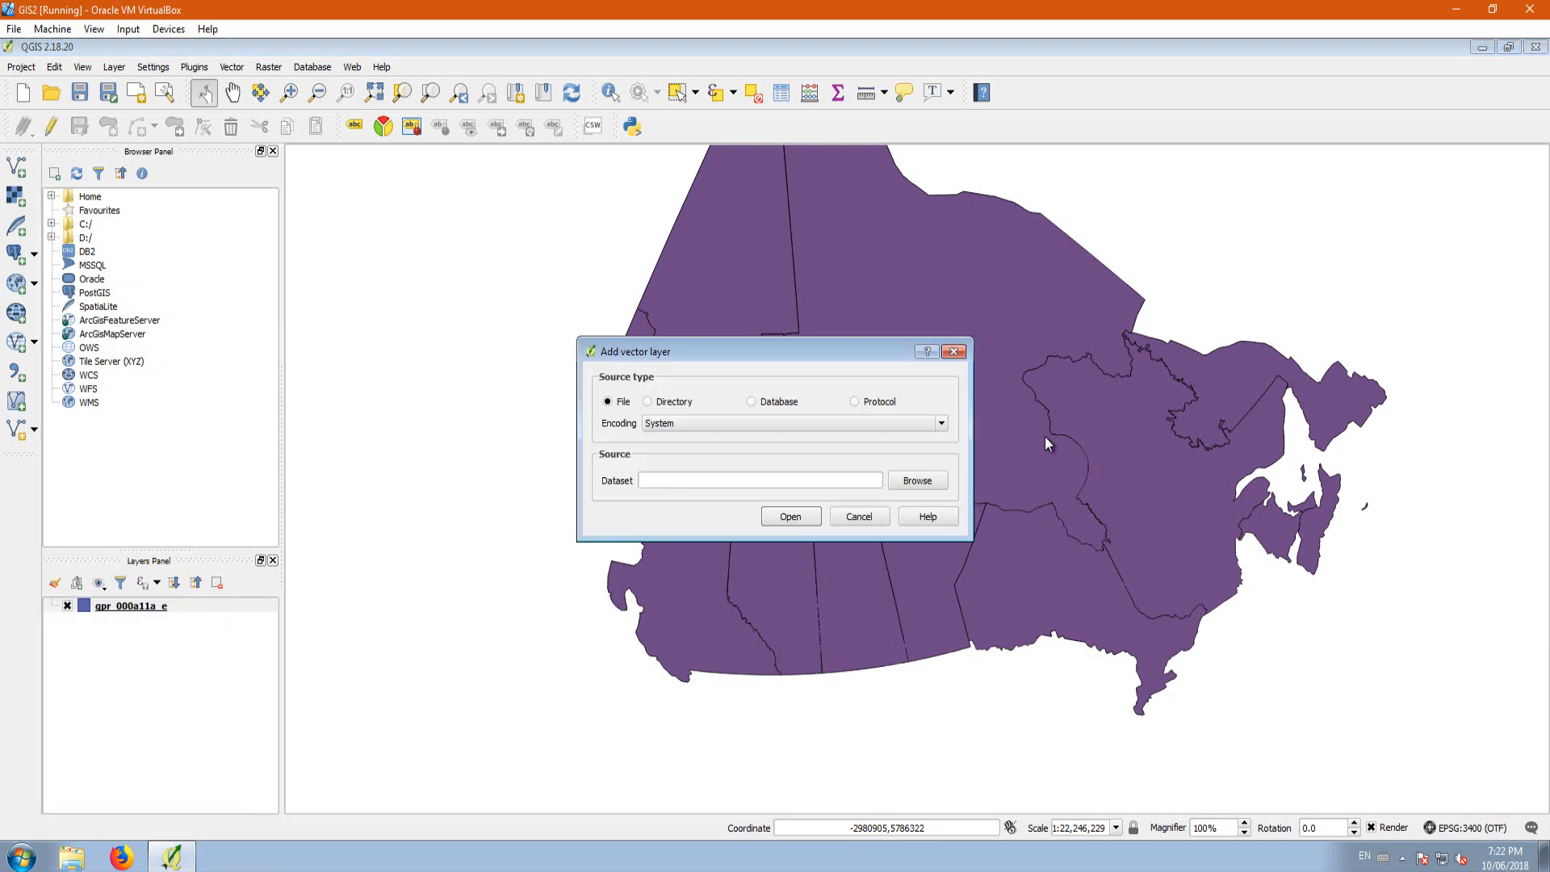
{"action": "left_click", "coordinate": [918, 480]}
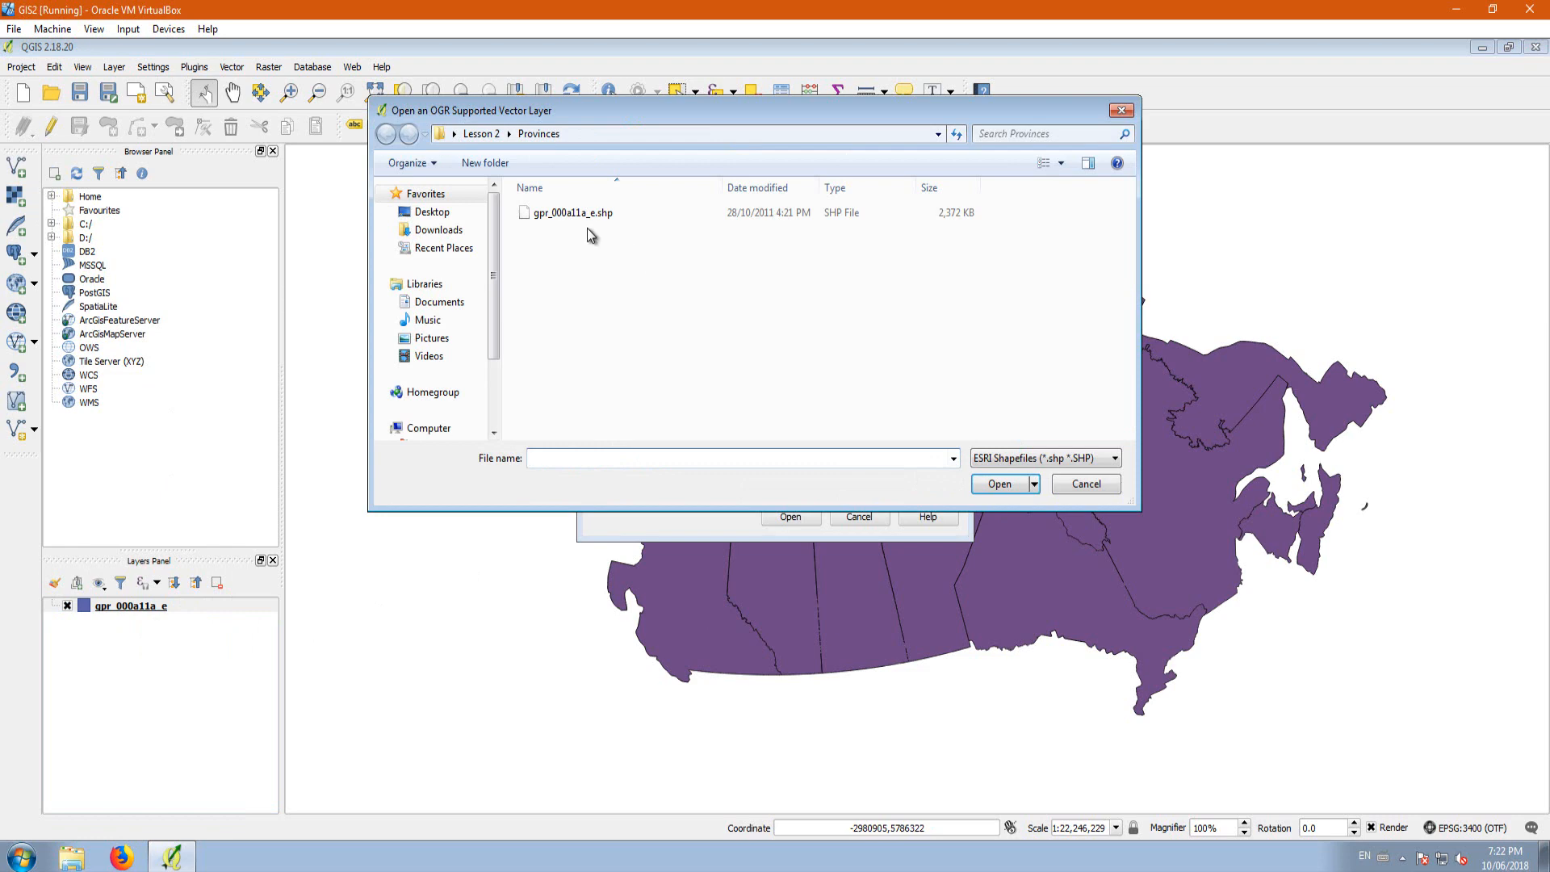
{"action": "left_click", "coordinate": [556, 211]}
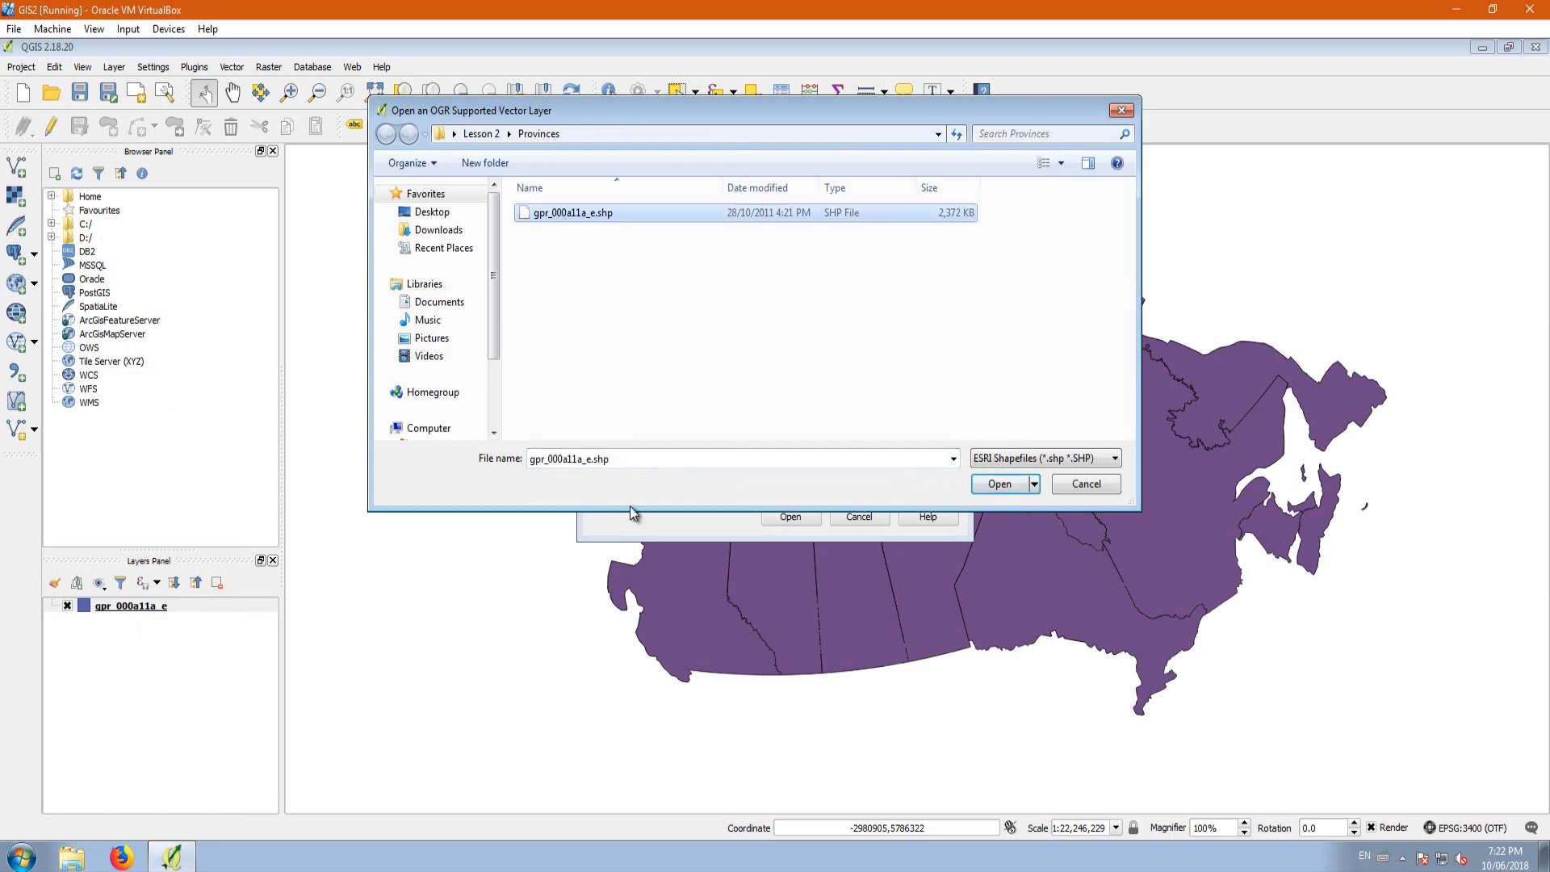
{"action": "left_click", "coordinate": [1001, 485]}
{"action": "left_click", "coordinate": [780, 522]}
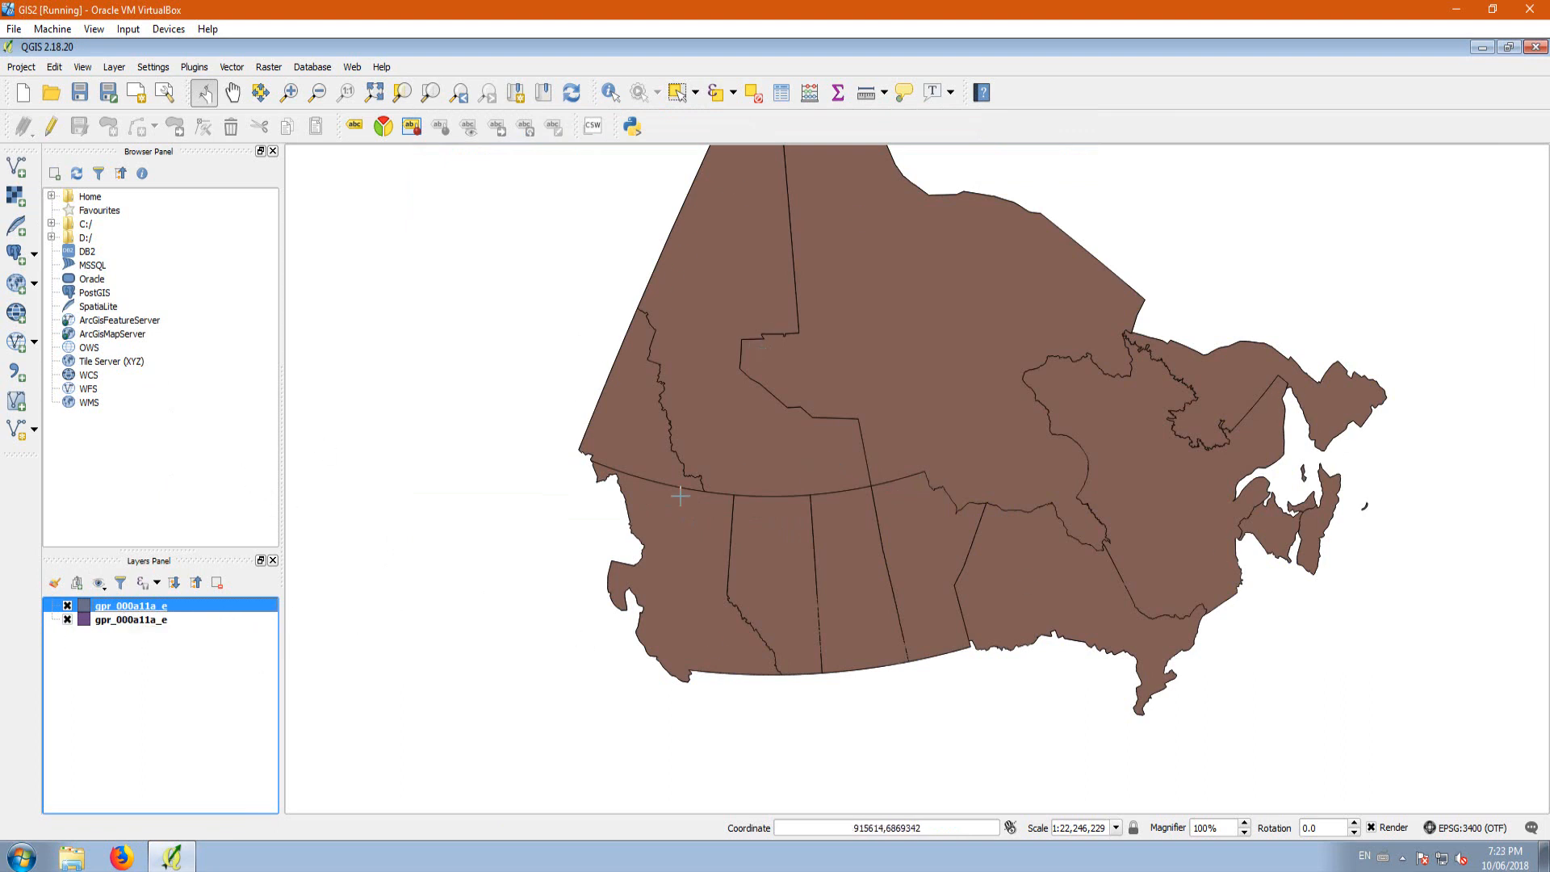
Step: Check the coordinate reference system of the newly added gpr_000a11a_e layer without changing it
{"action": "right_click", "coordinate": [169, 611]}
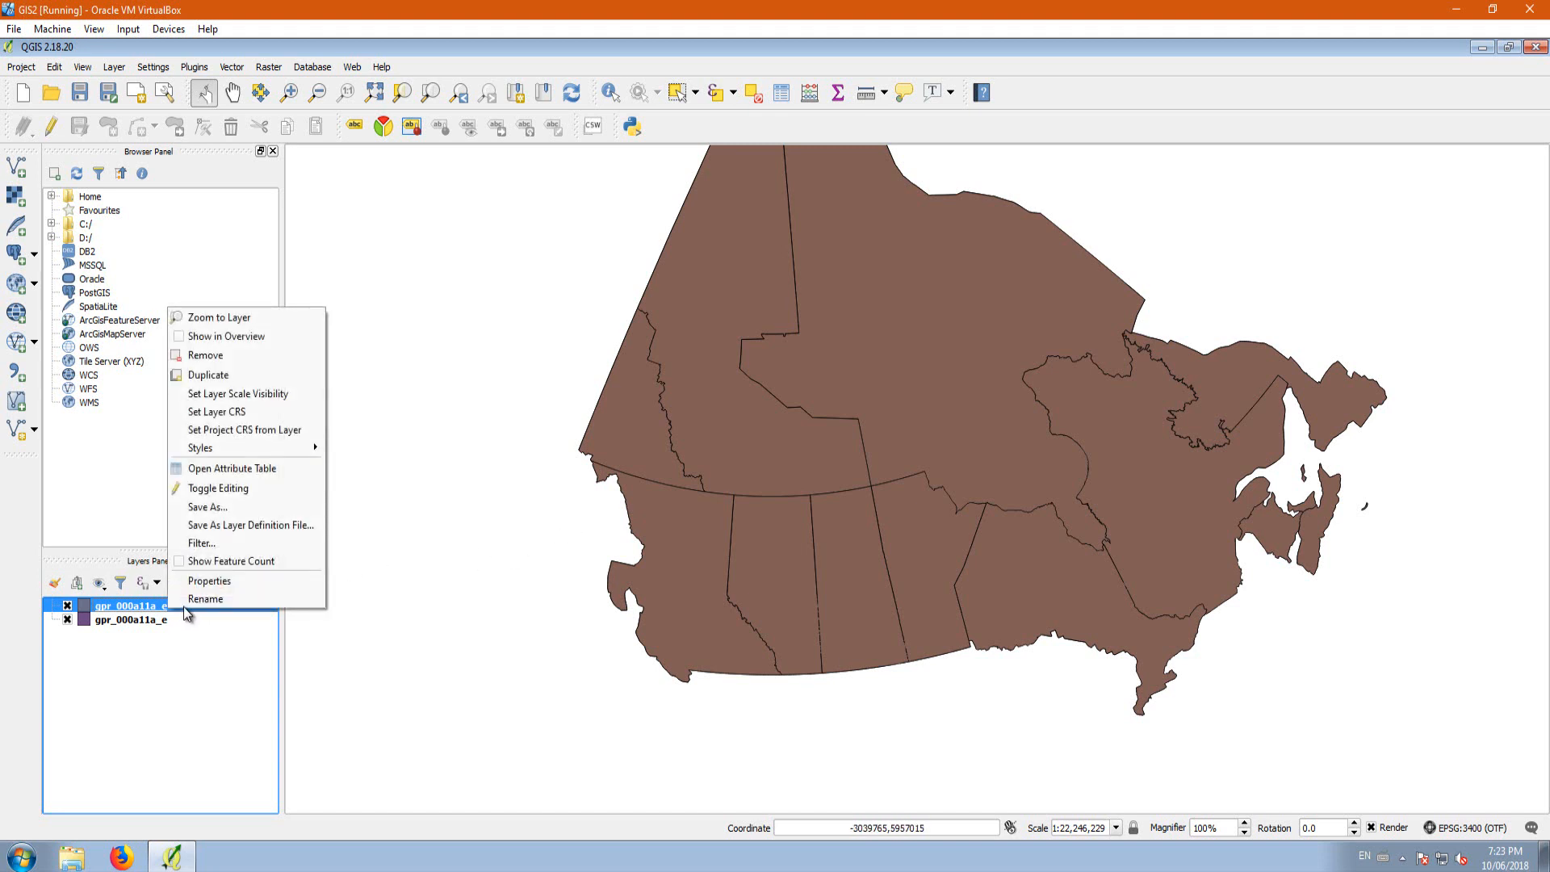
{"action": "left_click", "coordinate": [235, 411]}
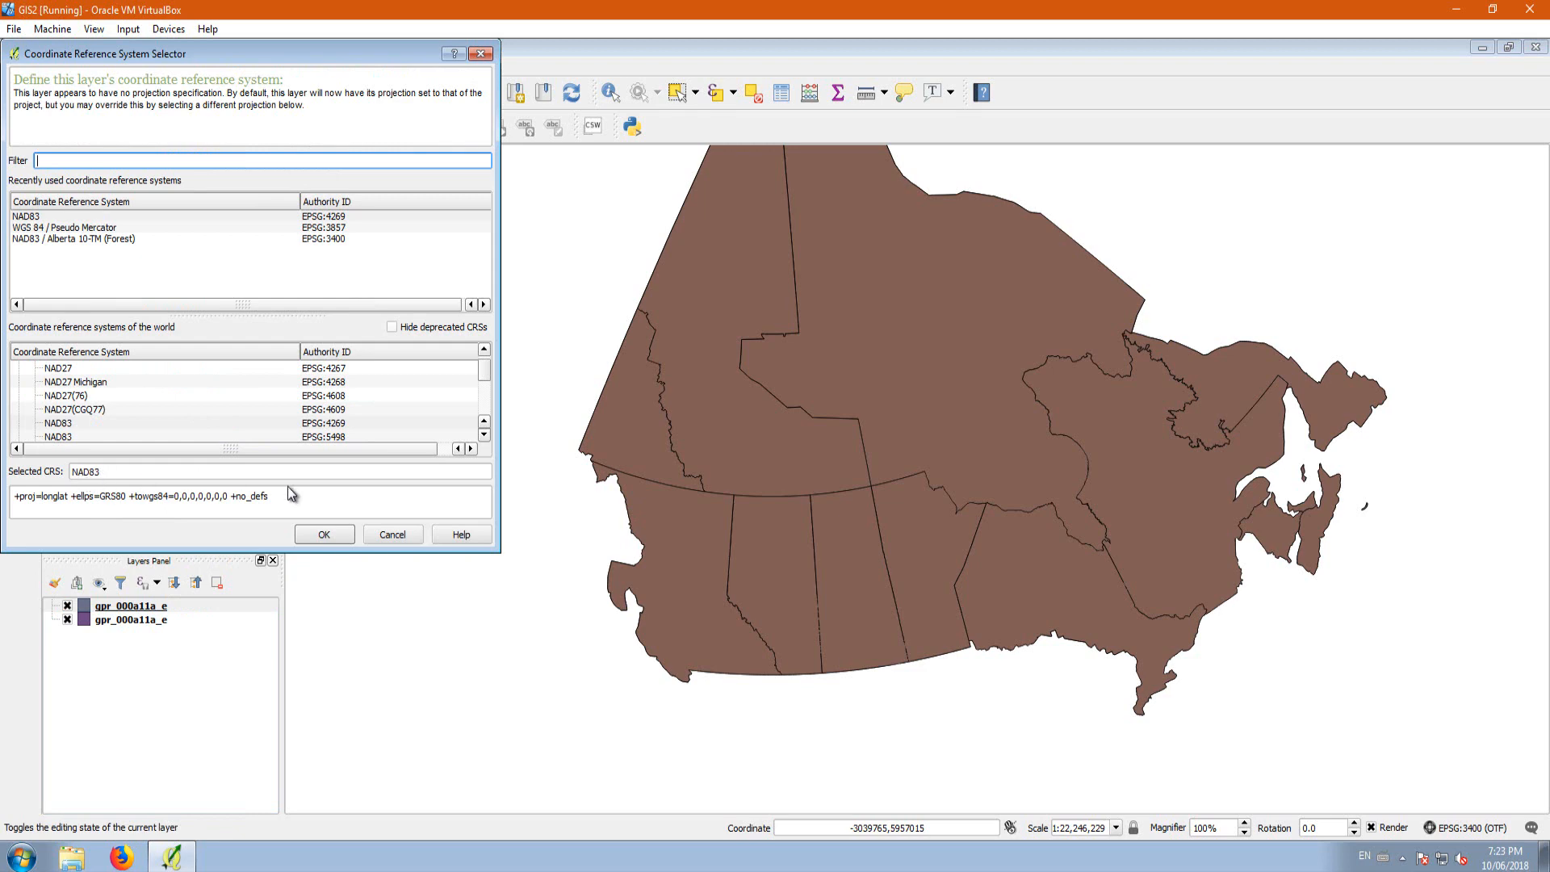
{"action": "left_click", "coordinate": [387, 536]}
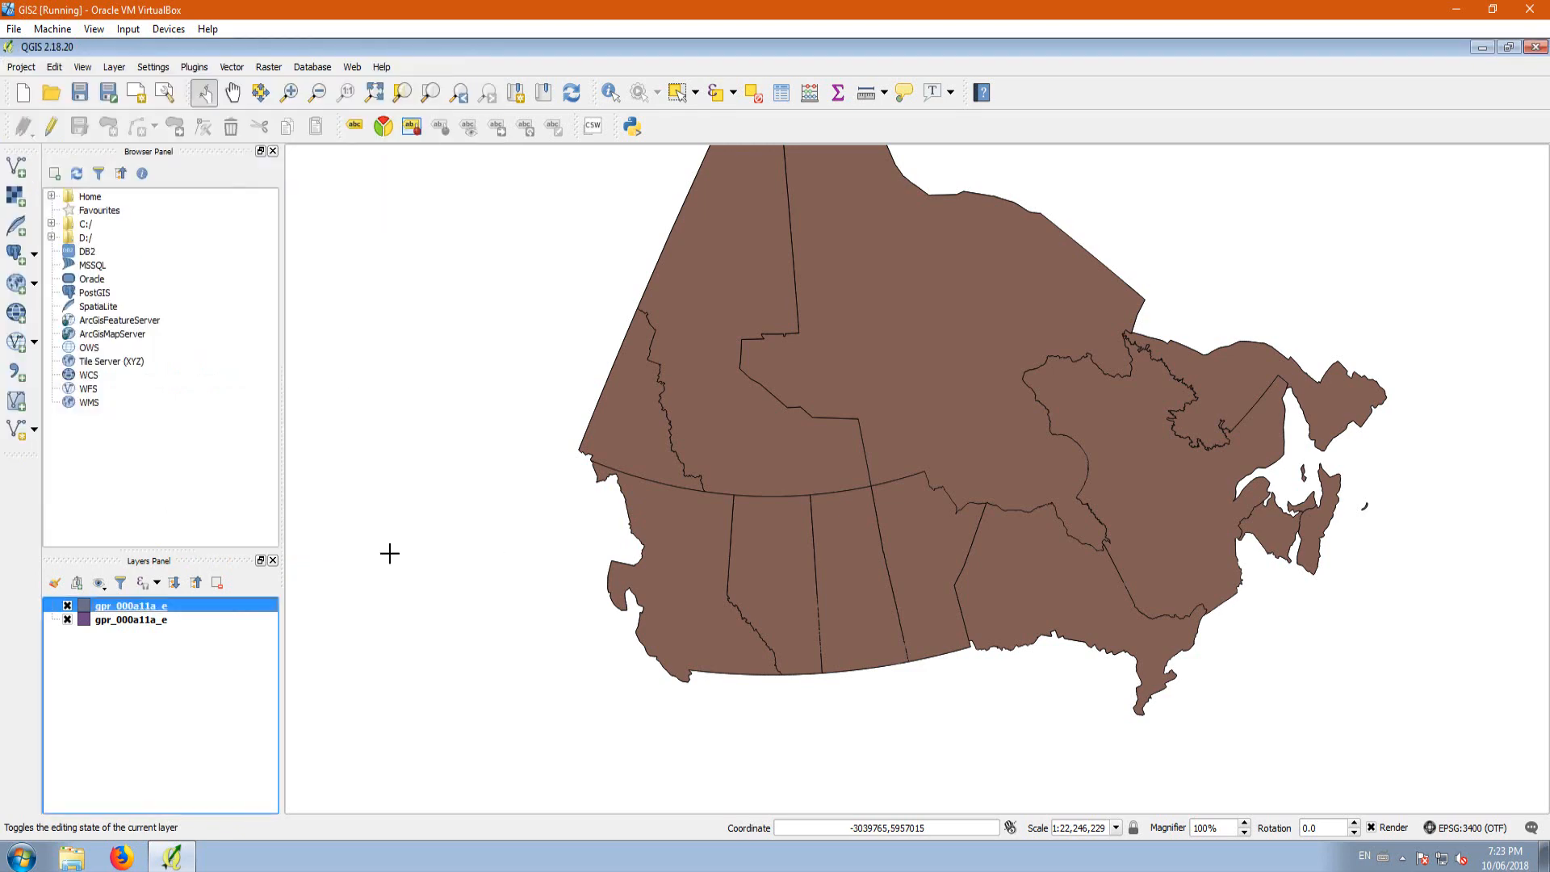
Step: Check the project's coordinate reference system in the project properties without changing it
{"action": "left_click", "coordinate": [1458, 830]}
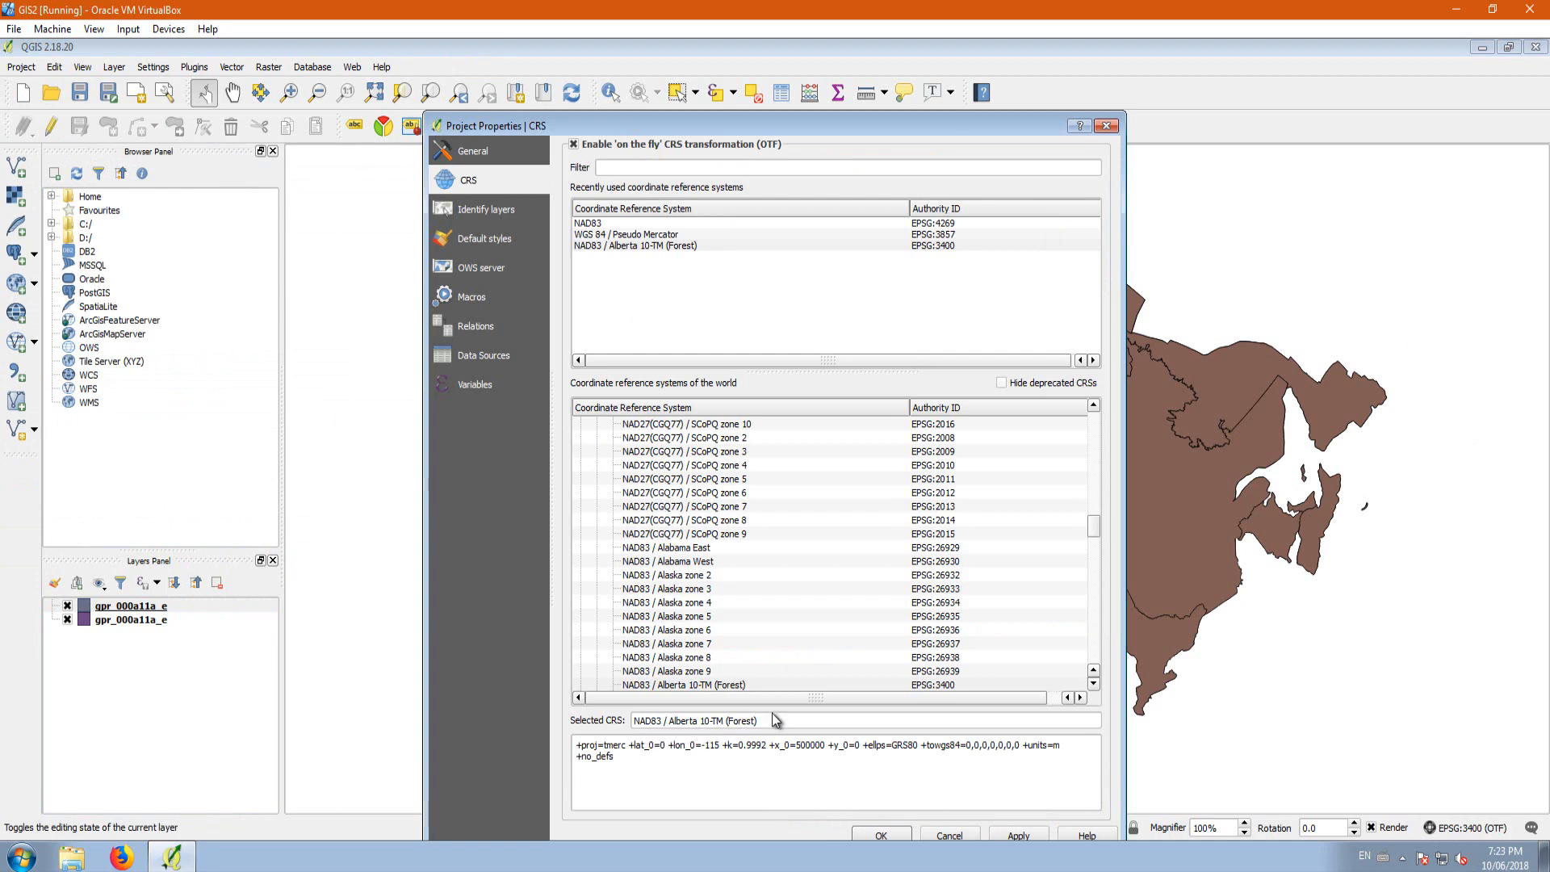
{"action": "left_click", "coordinate": [875, 836]}
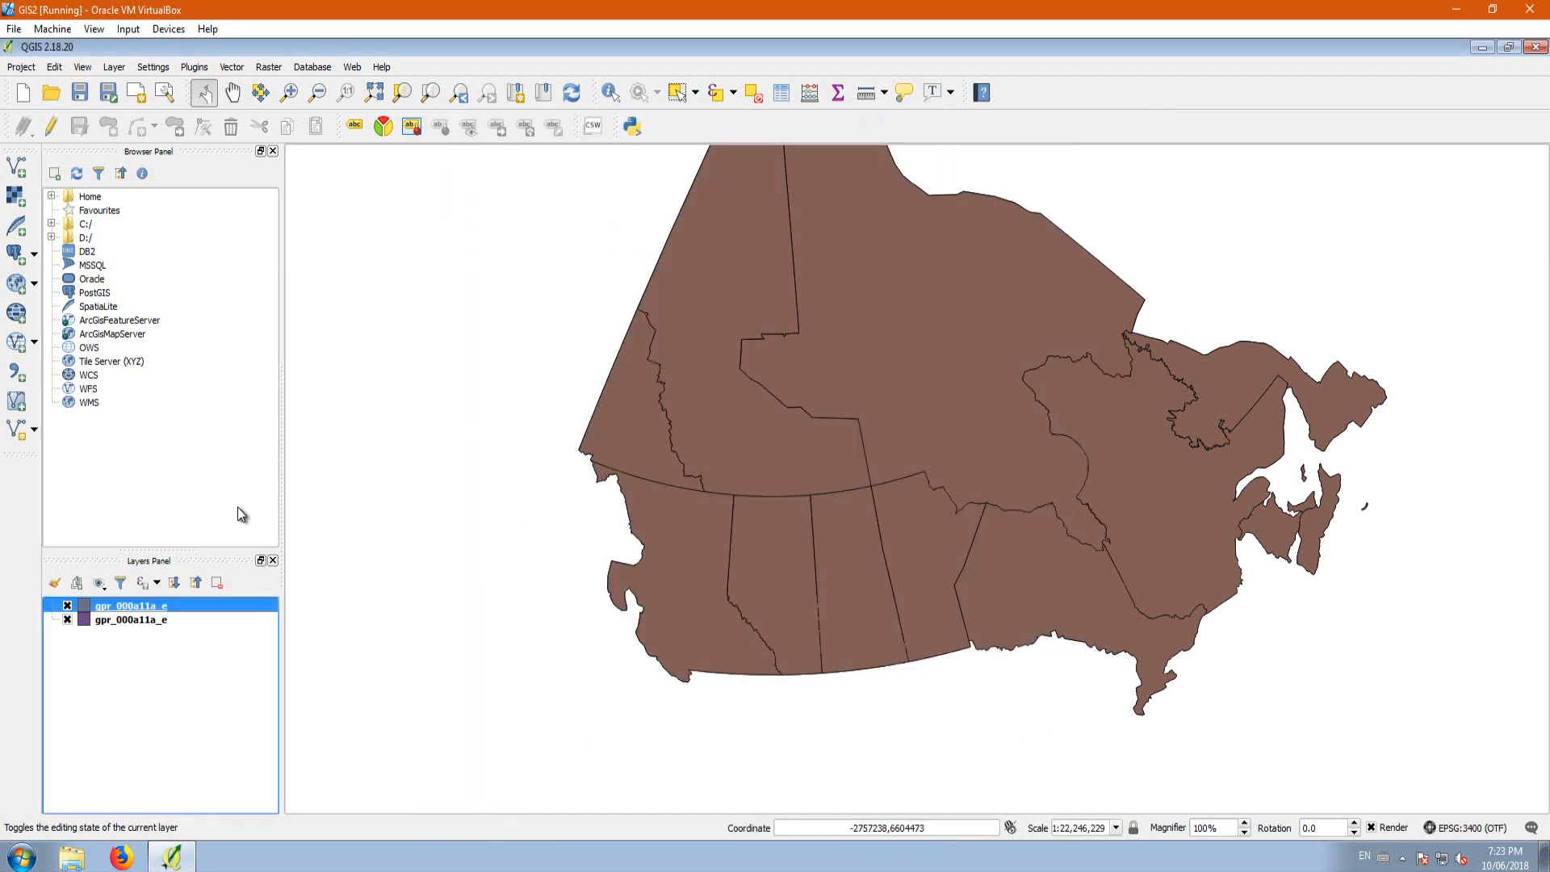
{"action": "right_click", "coordinate": [142, 613]}
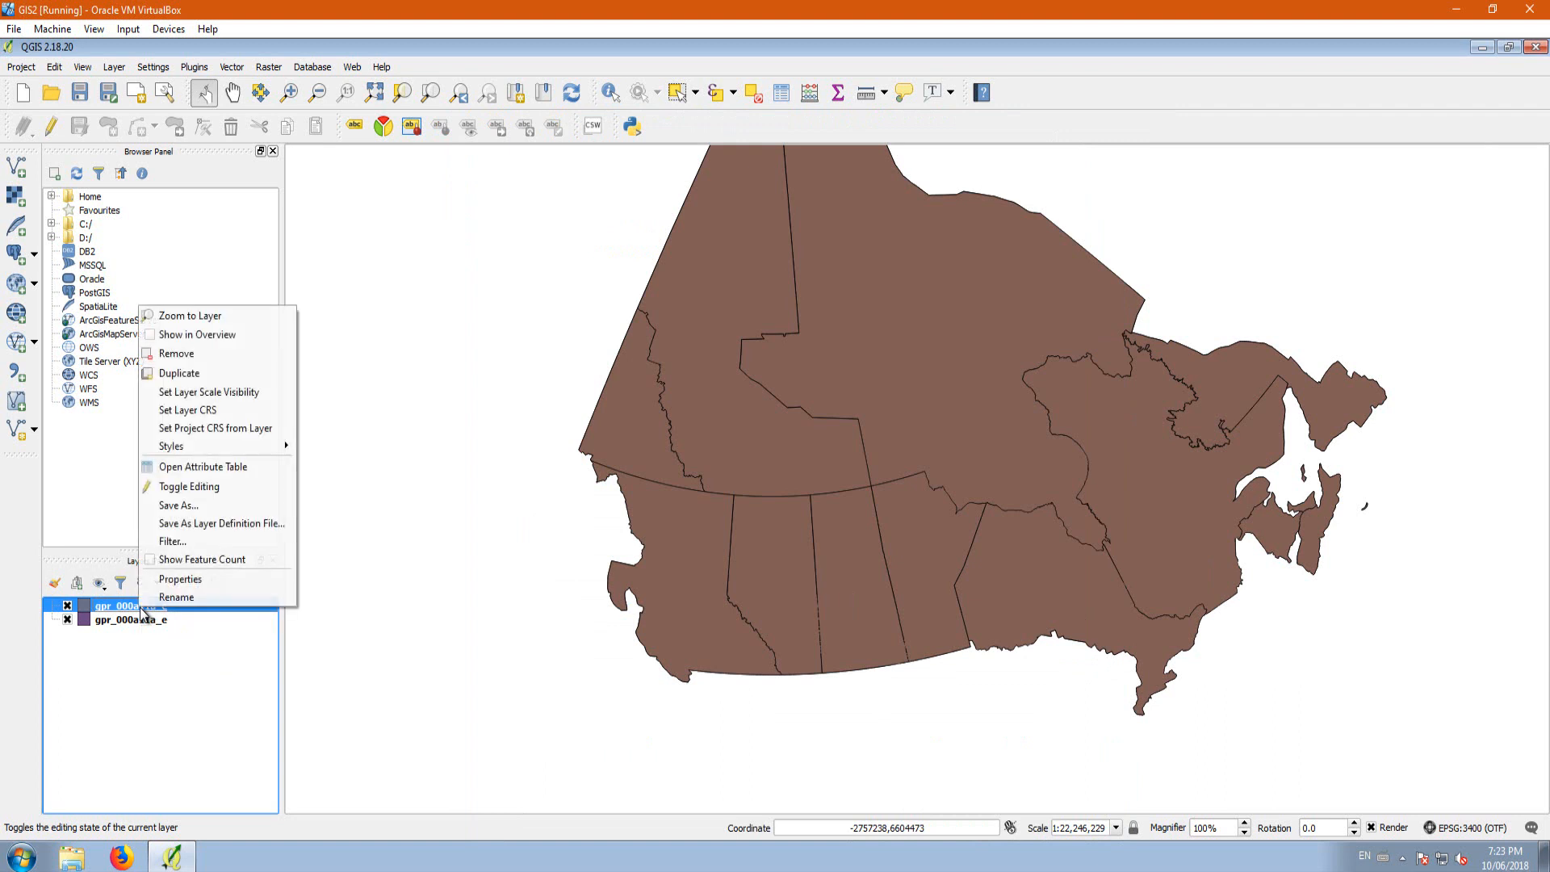
{"action": "left_click", "coordinate": [200, 507]}
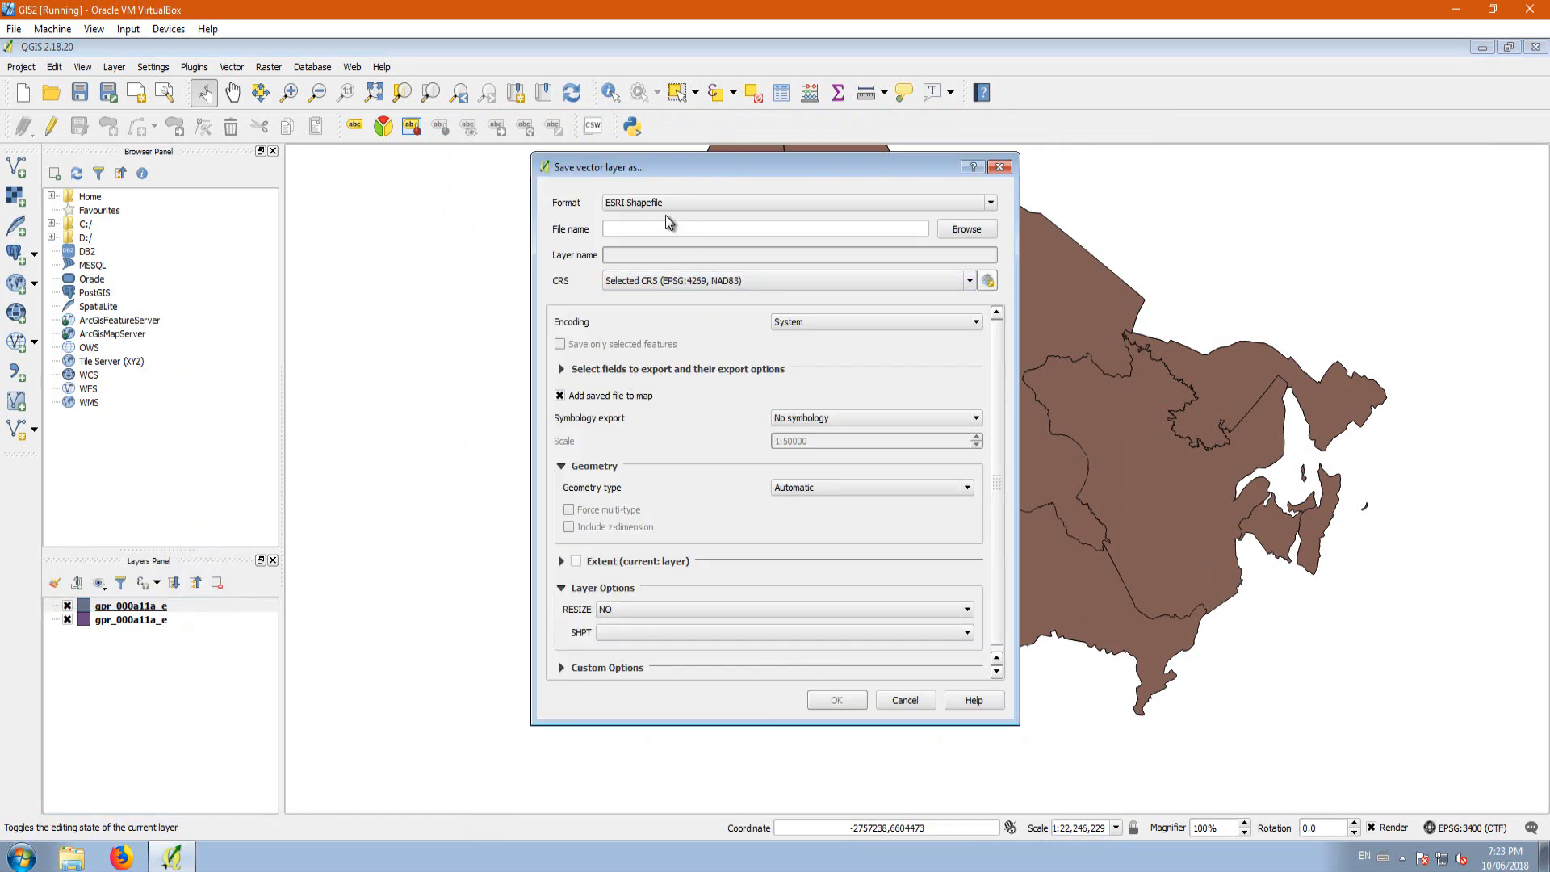
{"action": "left_click_drag", "start_coordinate": [688, 171], "coordinate": [696, 197]}
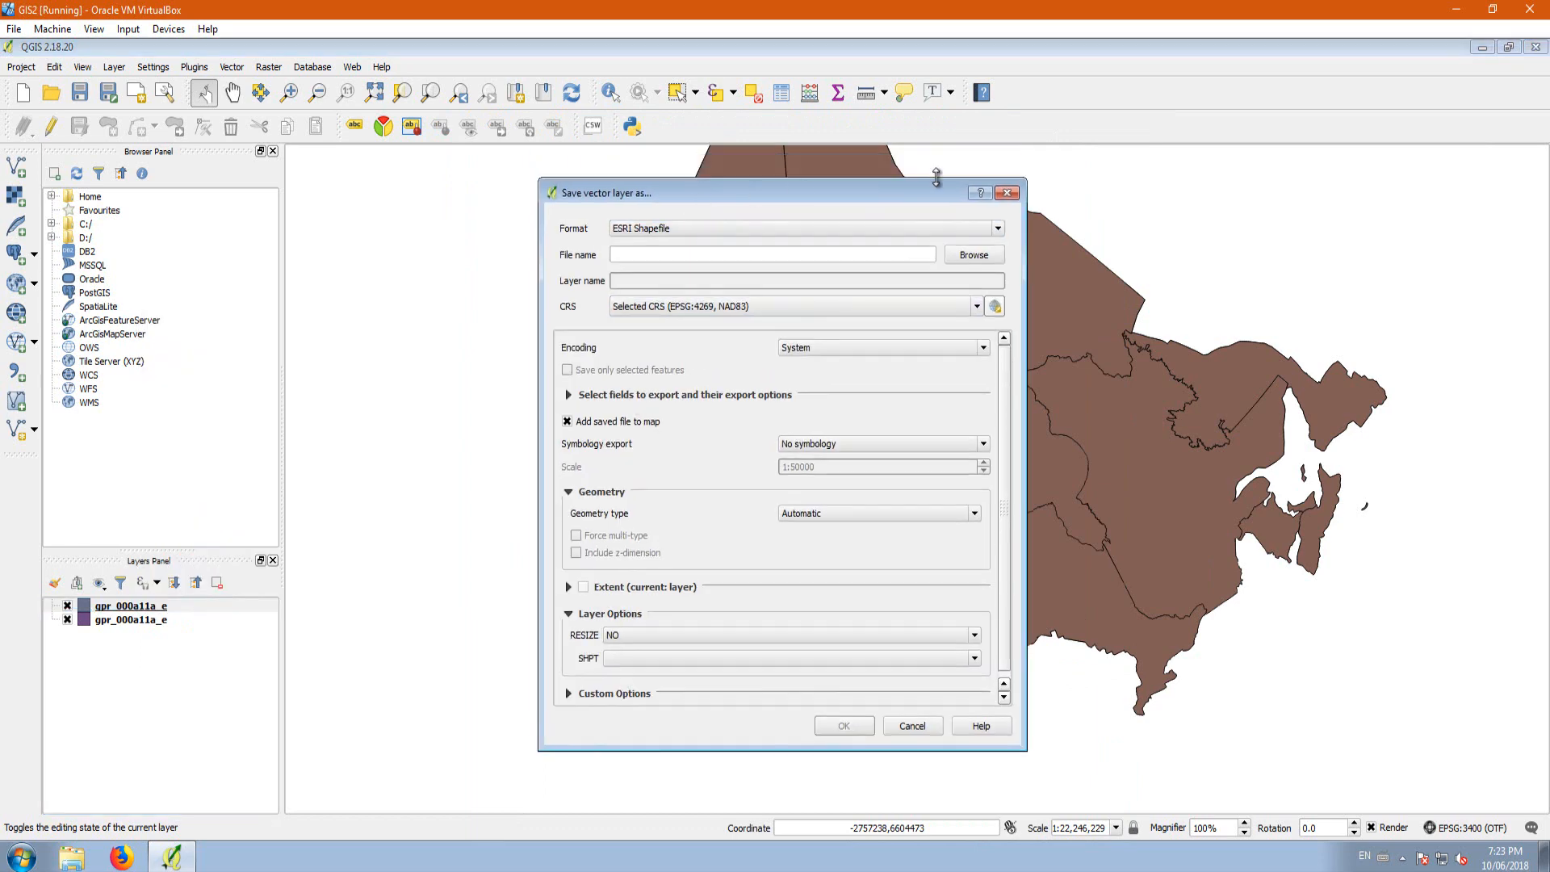
{"action": "left_click", "coordinate": [1006, 194]}
Step: Hide the upper gpr_000a11a_e layer and show it again to compare it with the layer beneath
{"action": "left_click", "coordinate": [67, 606]}
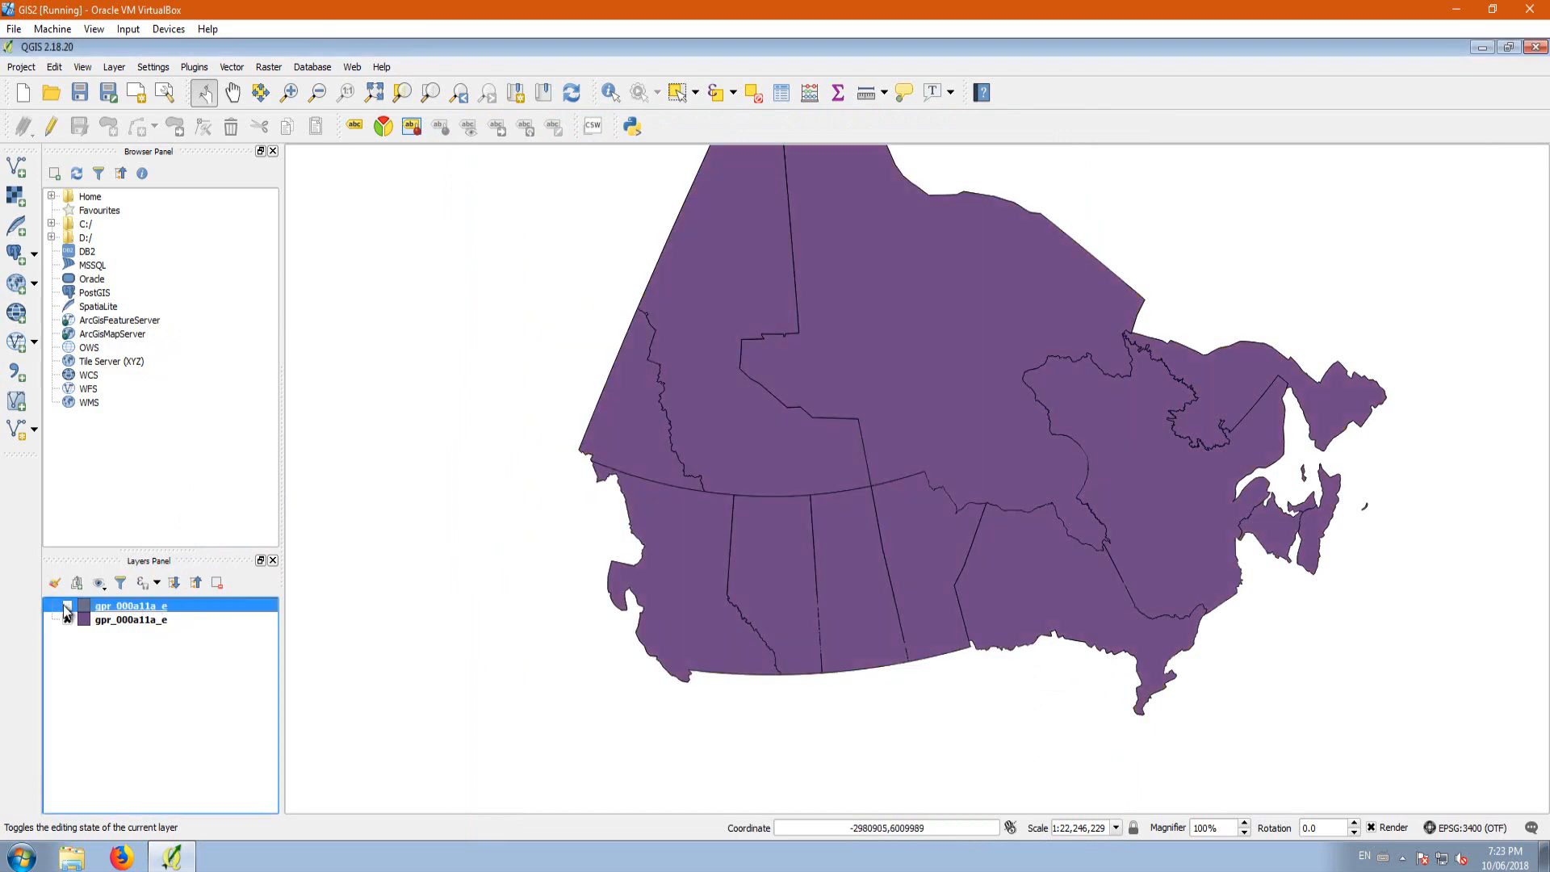
{"action": "left_click", "coordinate": [67, 606]}
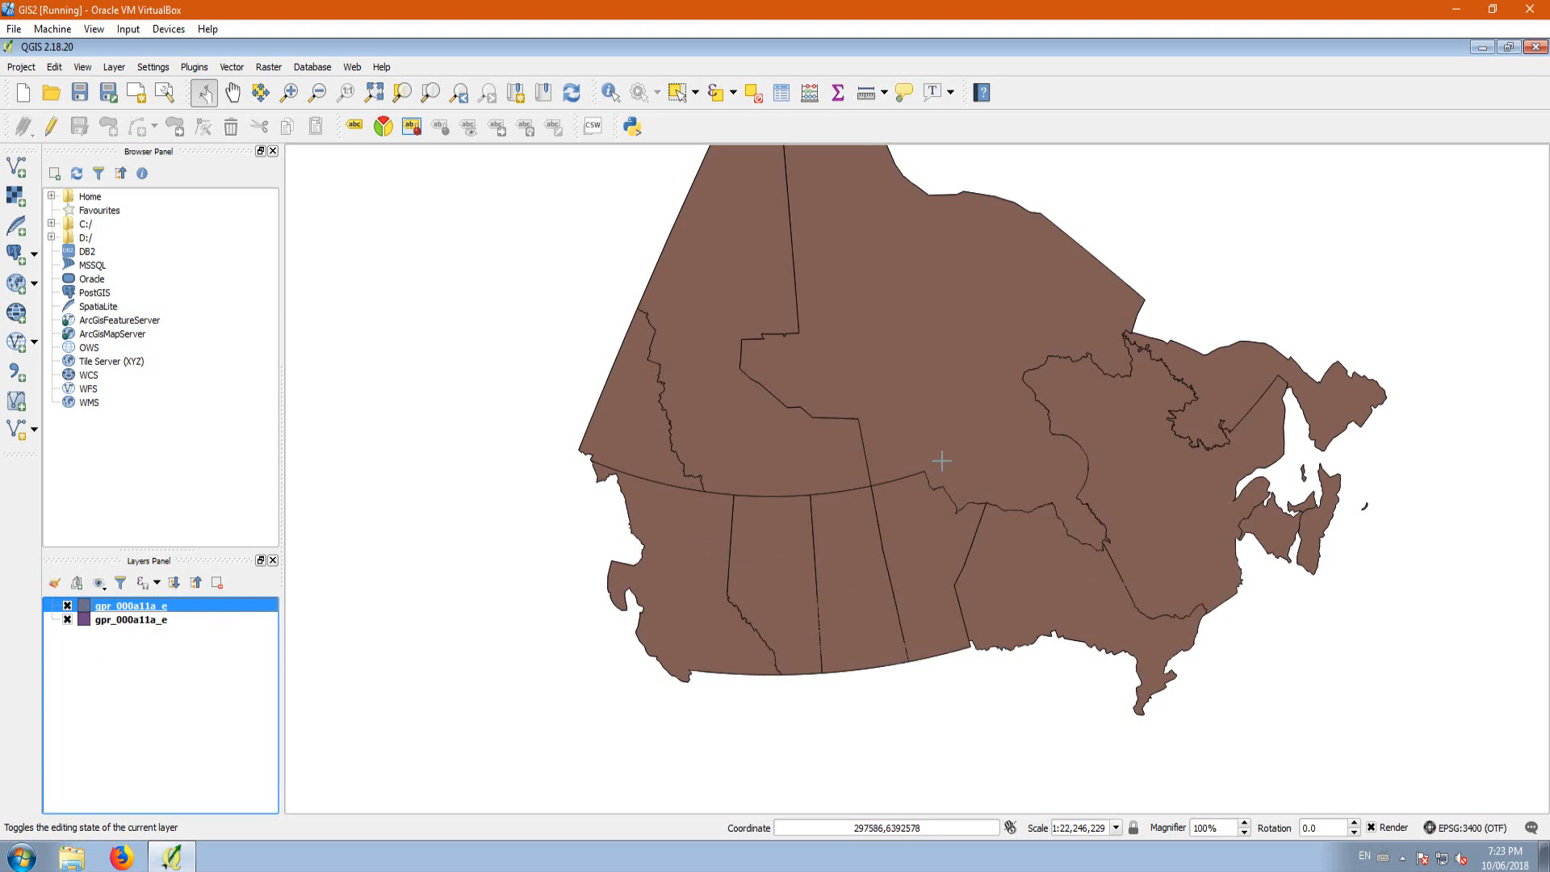
Step: Prepare an ESRI Shapefile export of the upper gpr_000a11a_e layer, named gpr_000a11a_e_NAD83_10TM.shp in the Provinces folder
{"action": "right_click", "coordinate": [126, 607]}
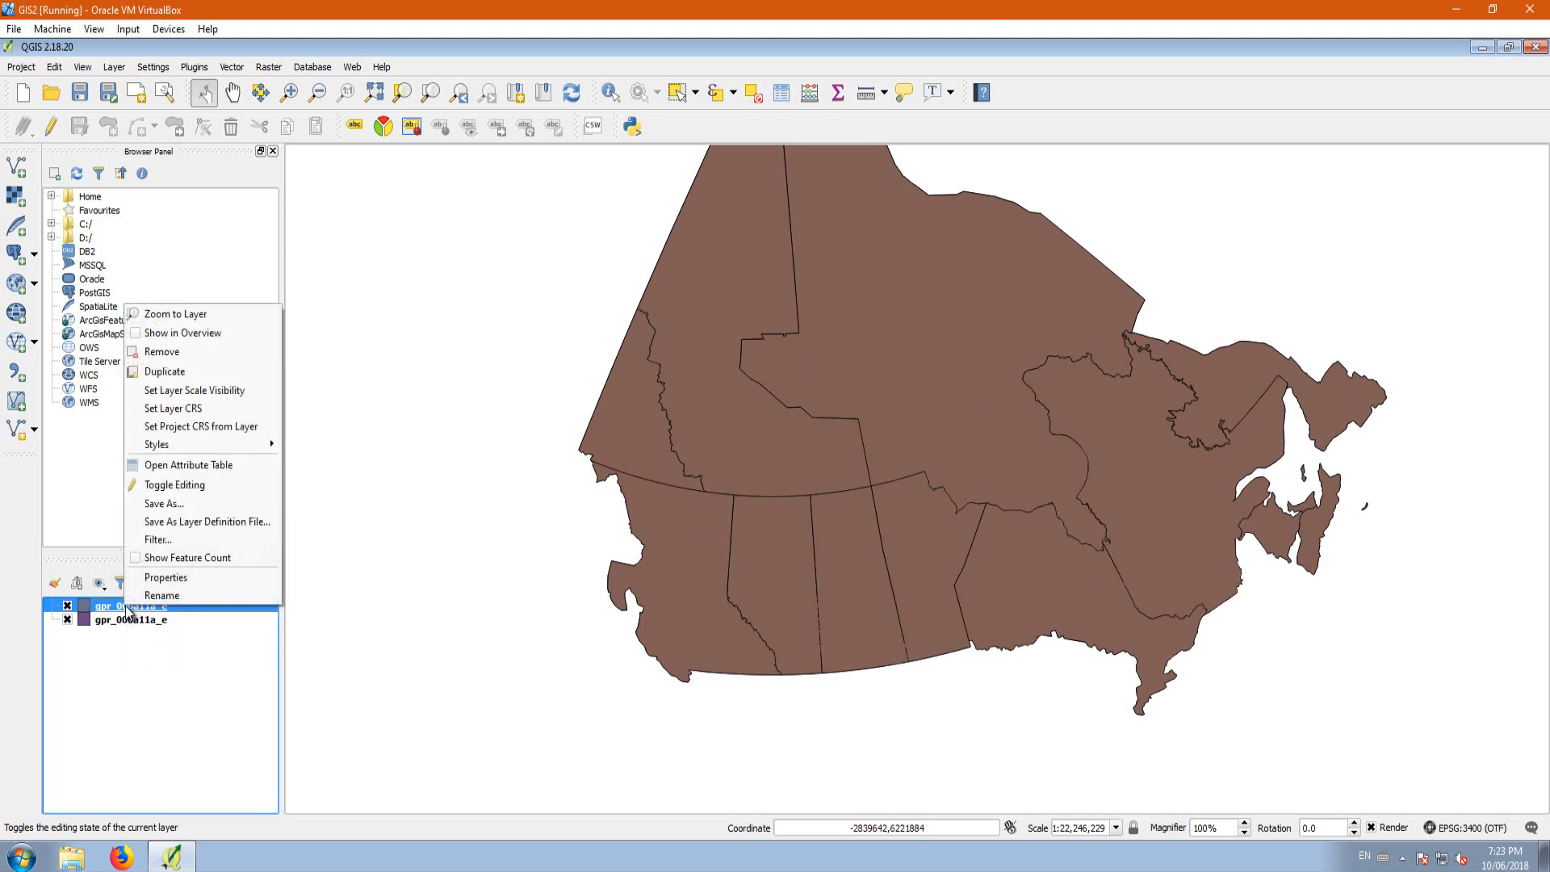
{"action": "left_click", "coordinate": [196, 503]}
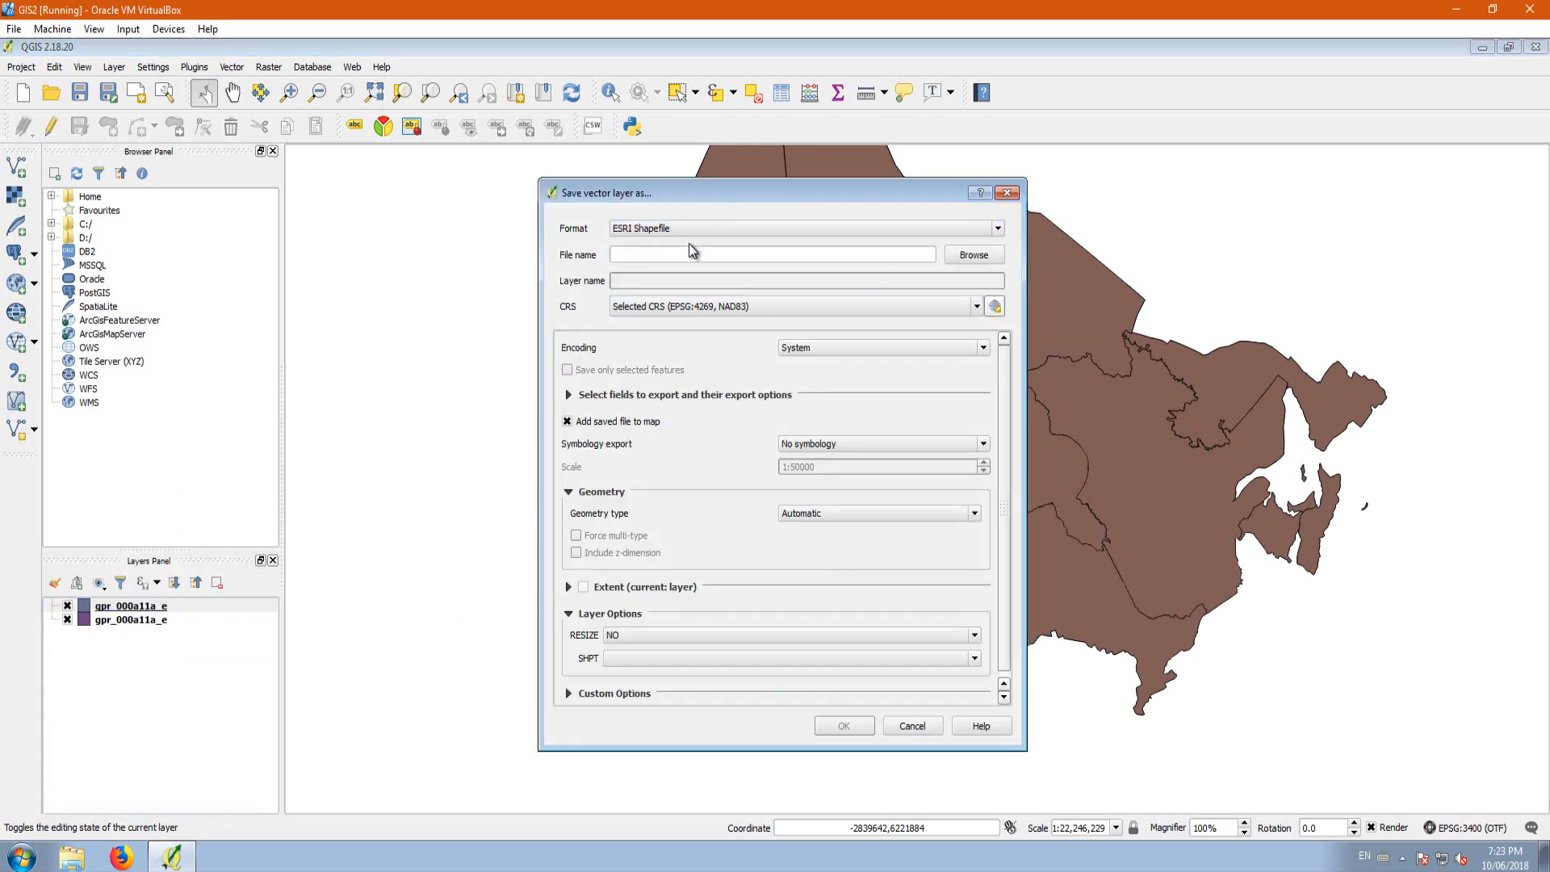
{"action": "left_click", "coordinate": [995, 256]}
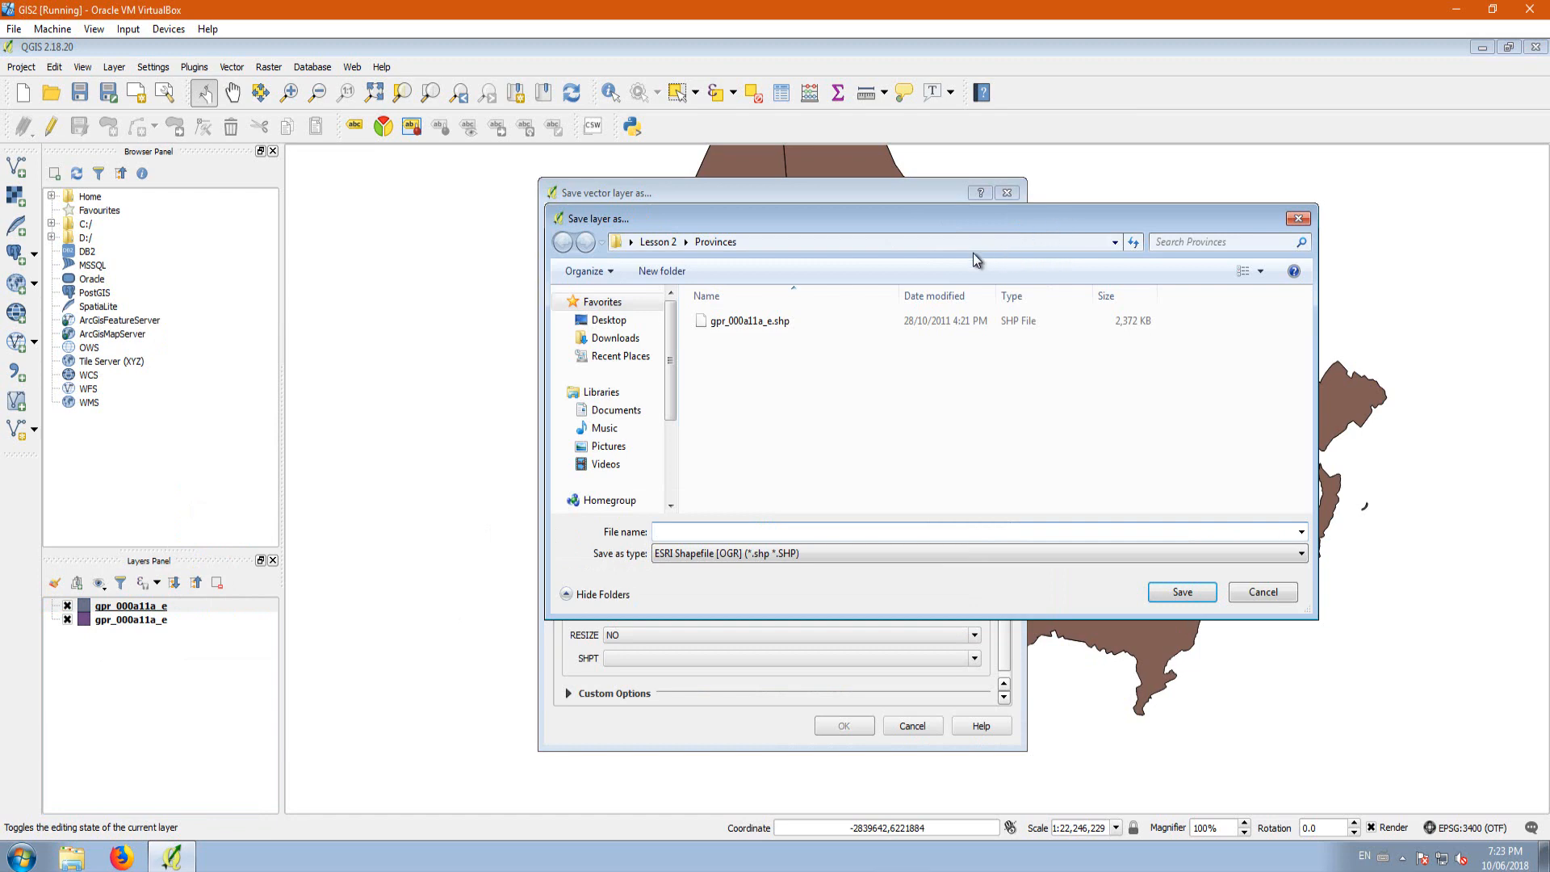
{"action": "left_click", "coordinate": [759, 321]}
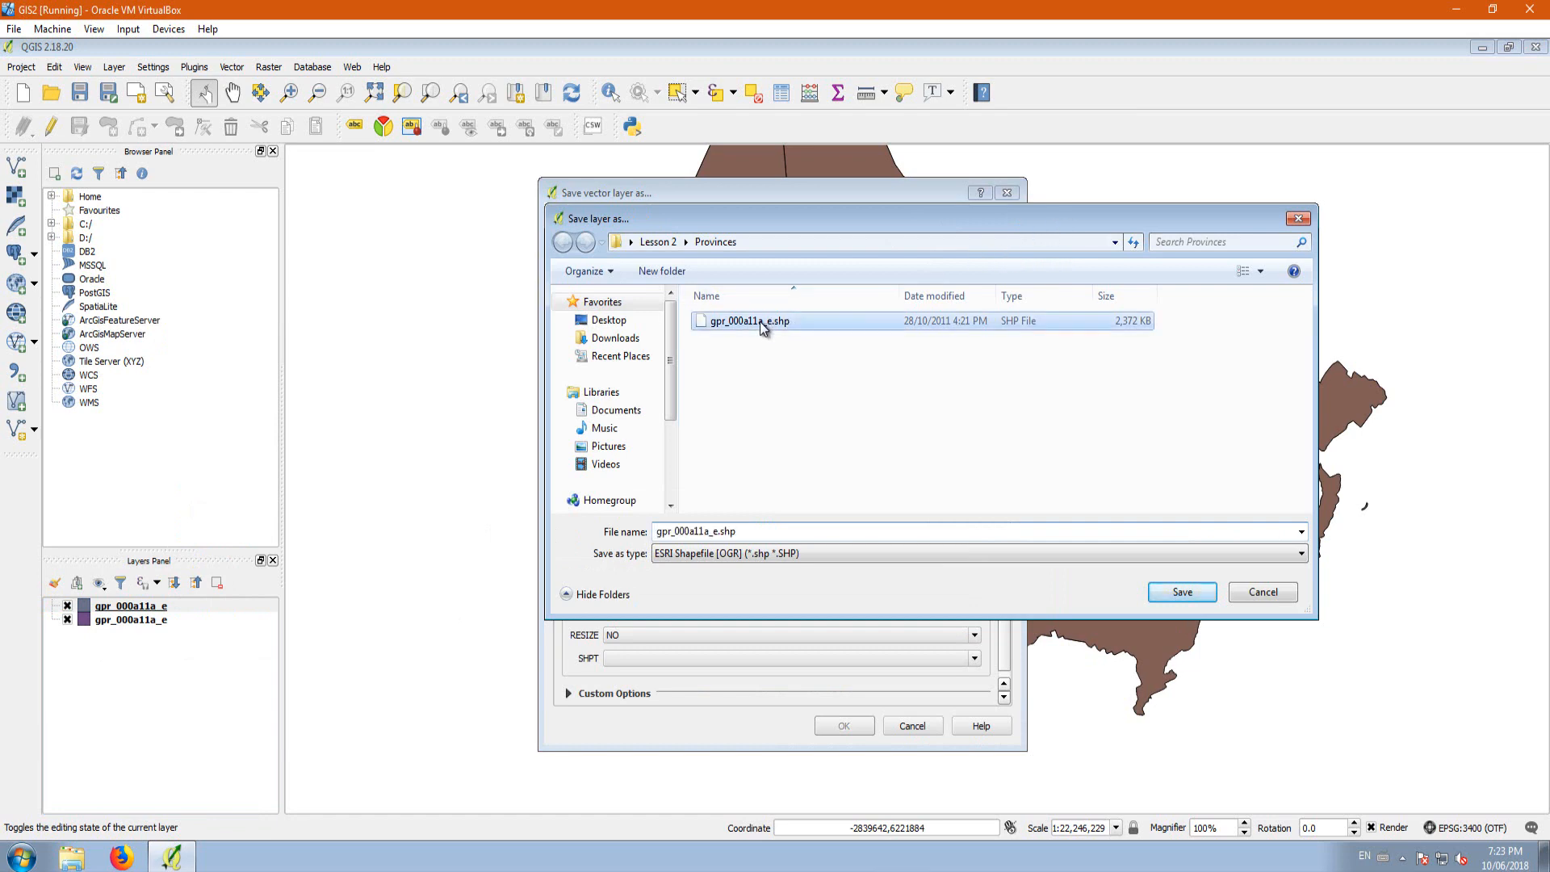
{"action": "left_click", "coordinate": [721, 532]}
{"action": "left_click", "coordinate": [716, 533]}
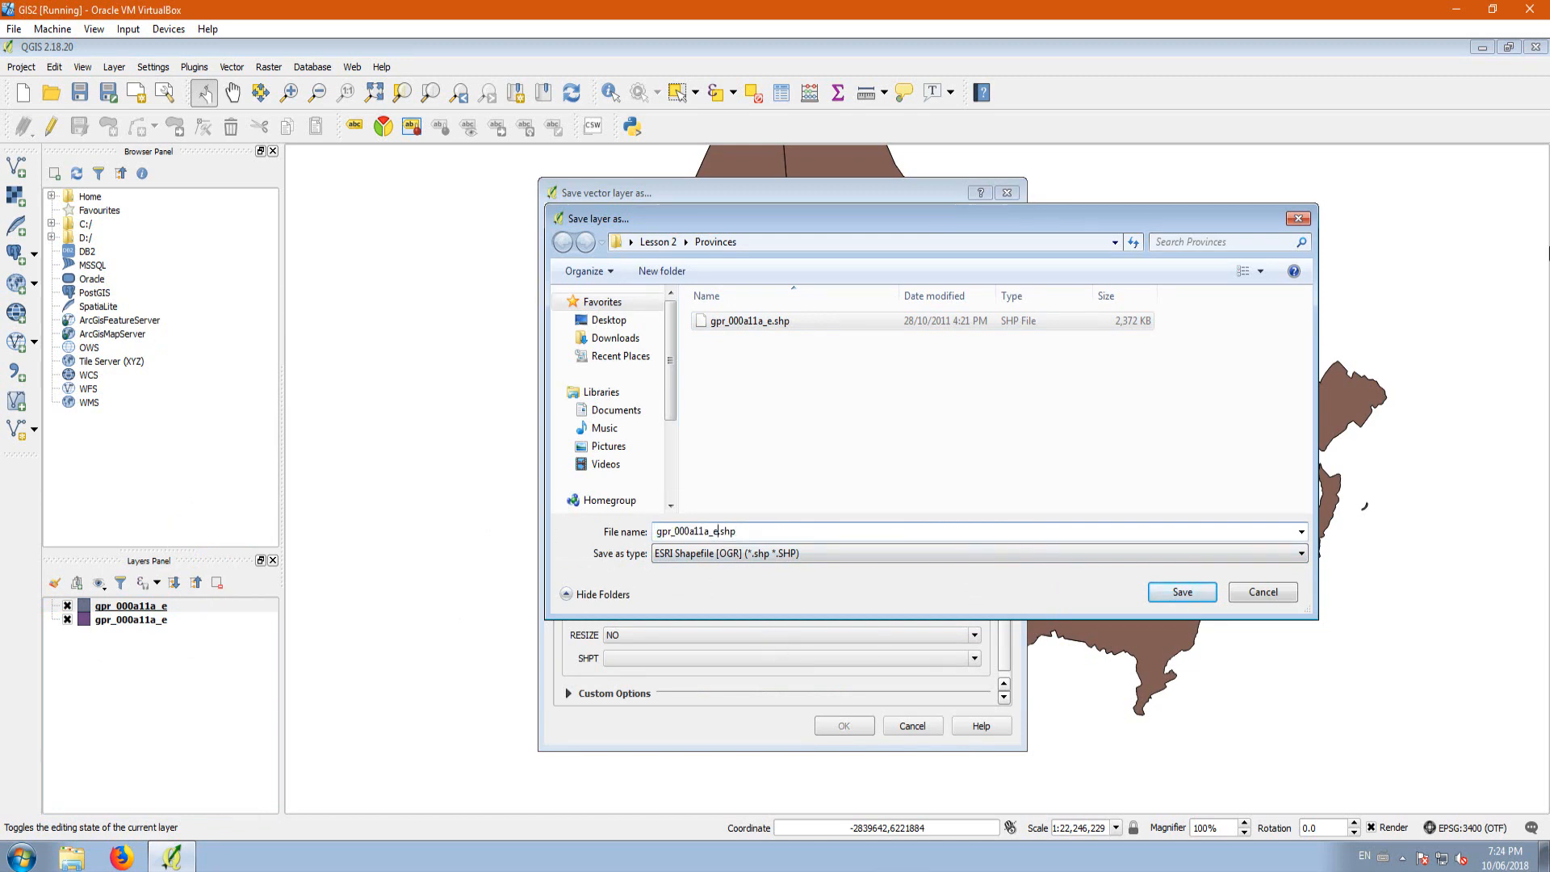
{"action": "type", "text": "_"}
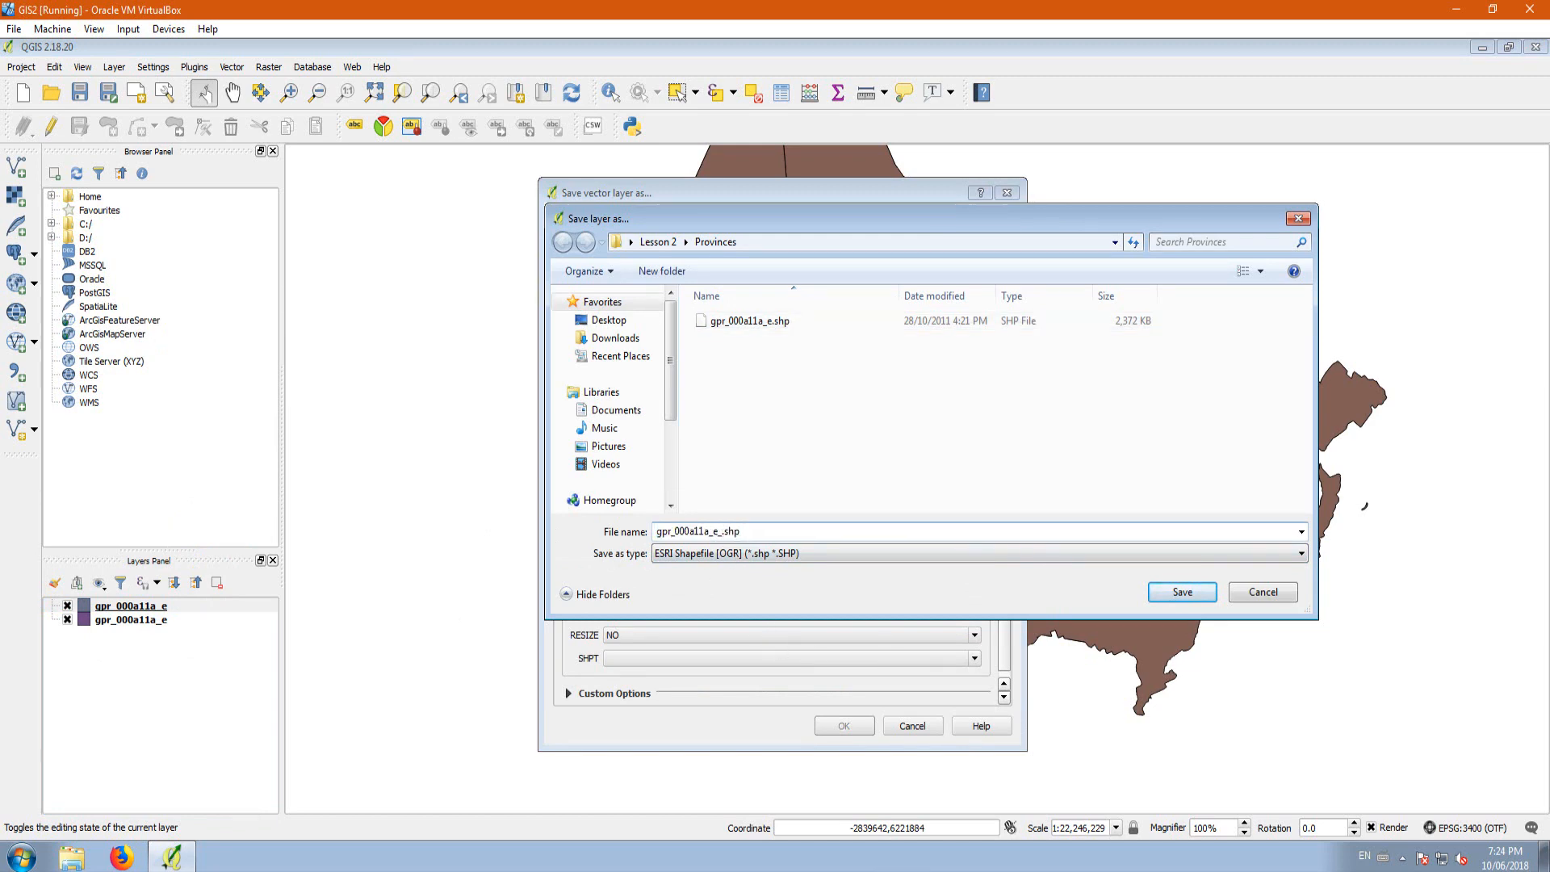
{"action": "type", "text": "NAD83_10TM"}
{"action": "left_click", "coordinate": [1165, 595]}
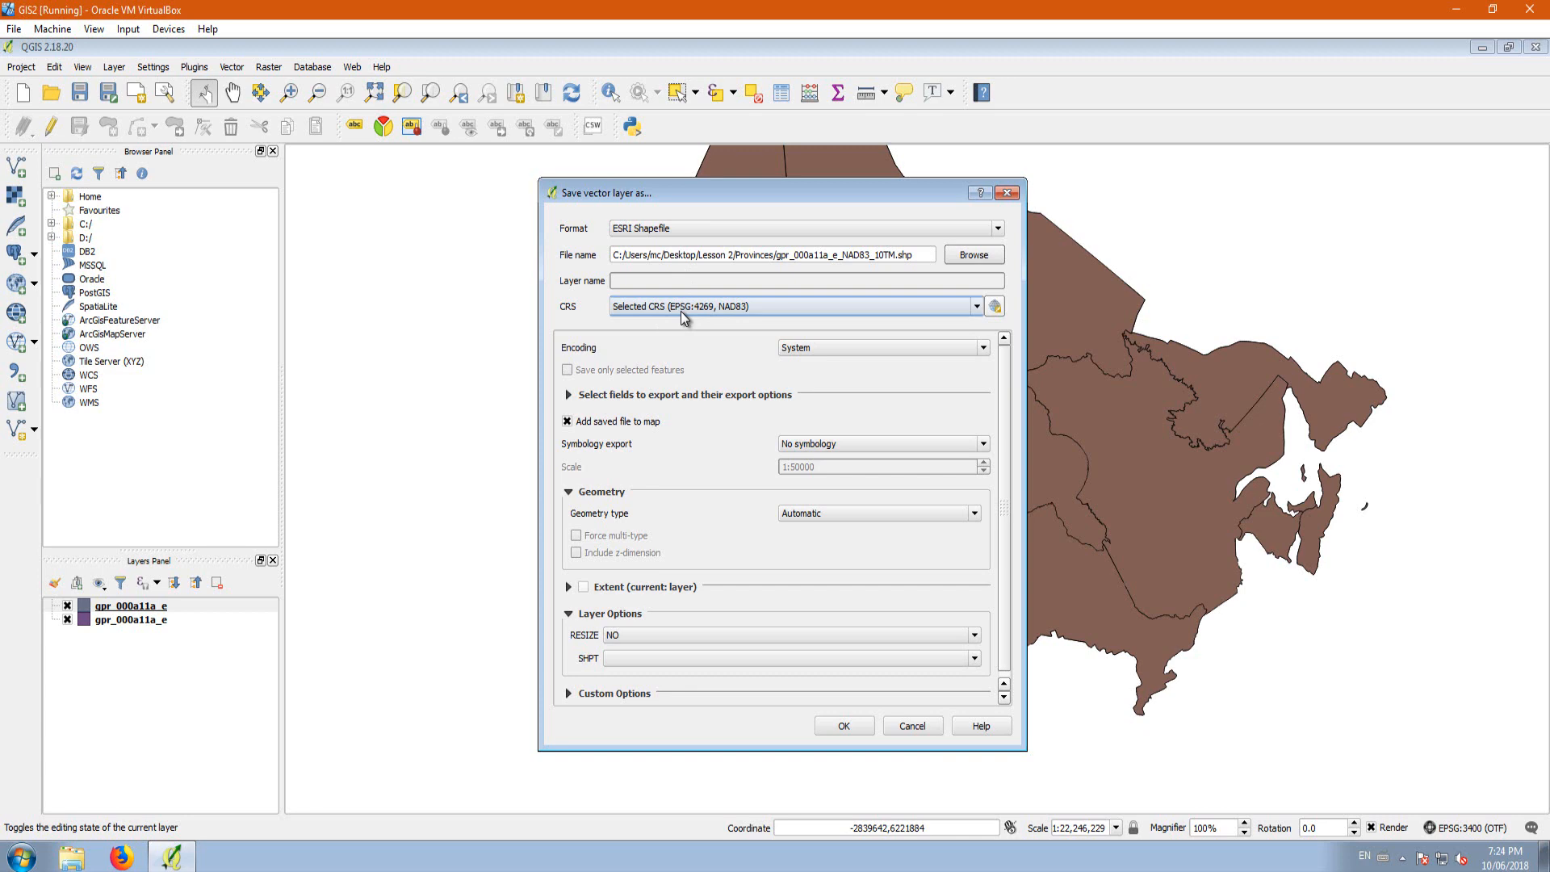
Step: Set the export's CRS to the project CRS, EPSG:3400 NAD83 / Alberta 10-TM (Forest), and save the shapefile
{"action": "left_click", "coordinate": [978, 306]}
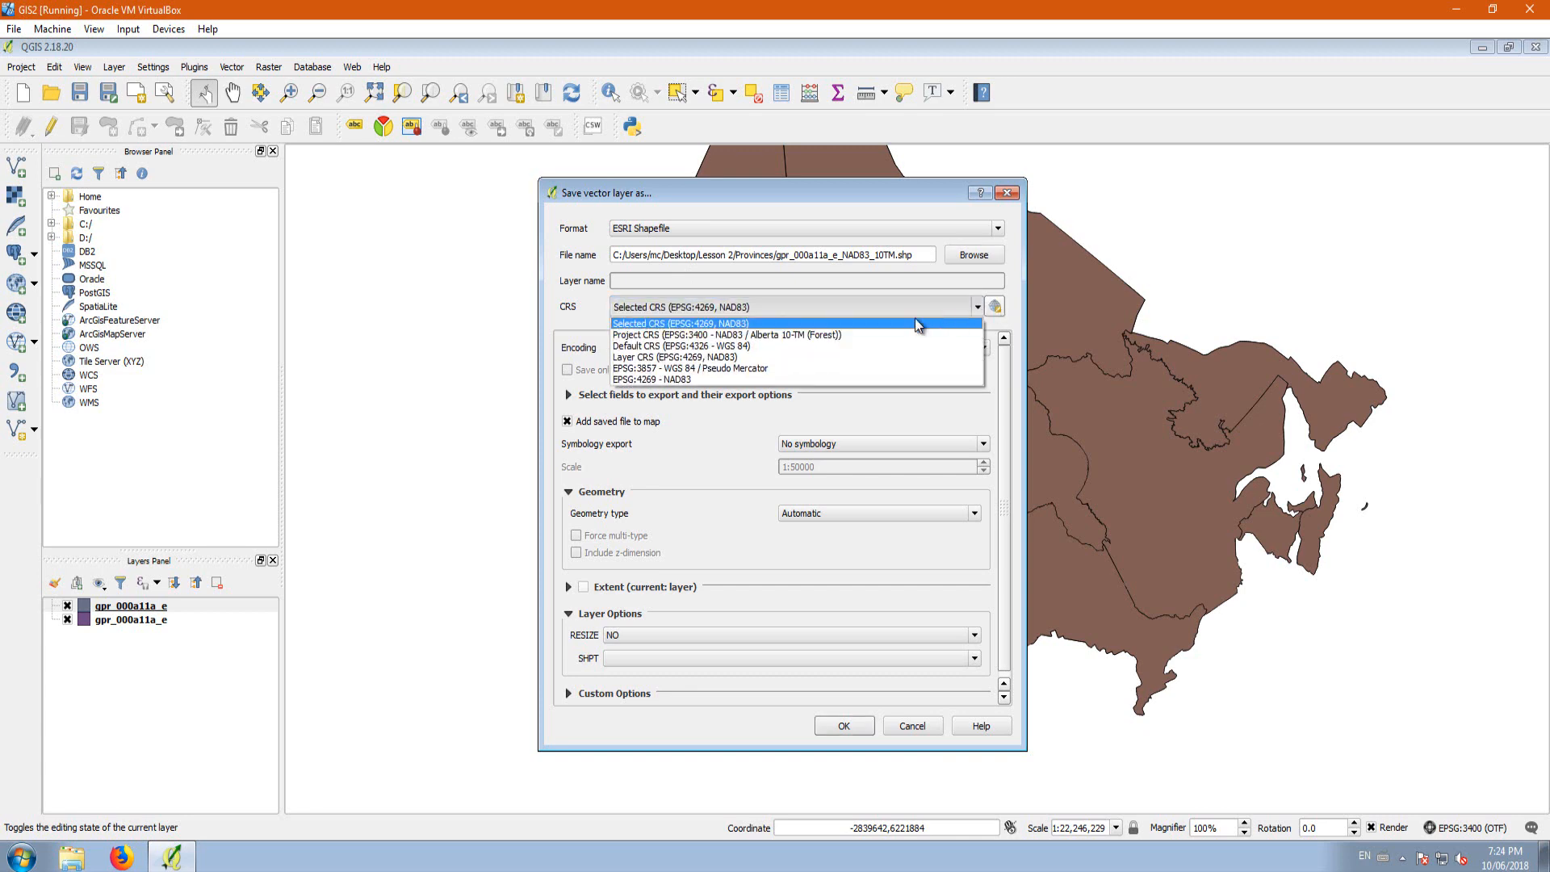
{"action": "left_click", "coordinate": [812, 334]}
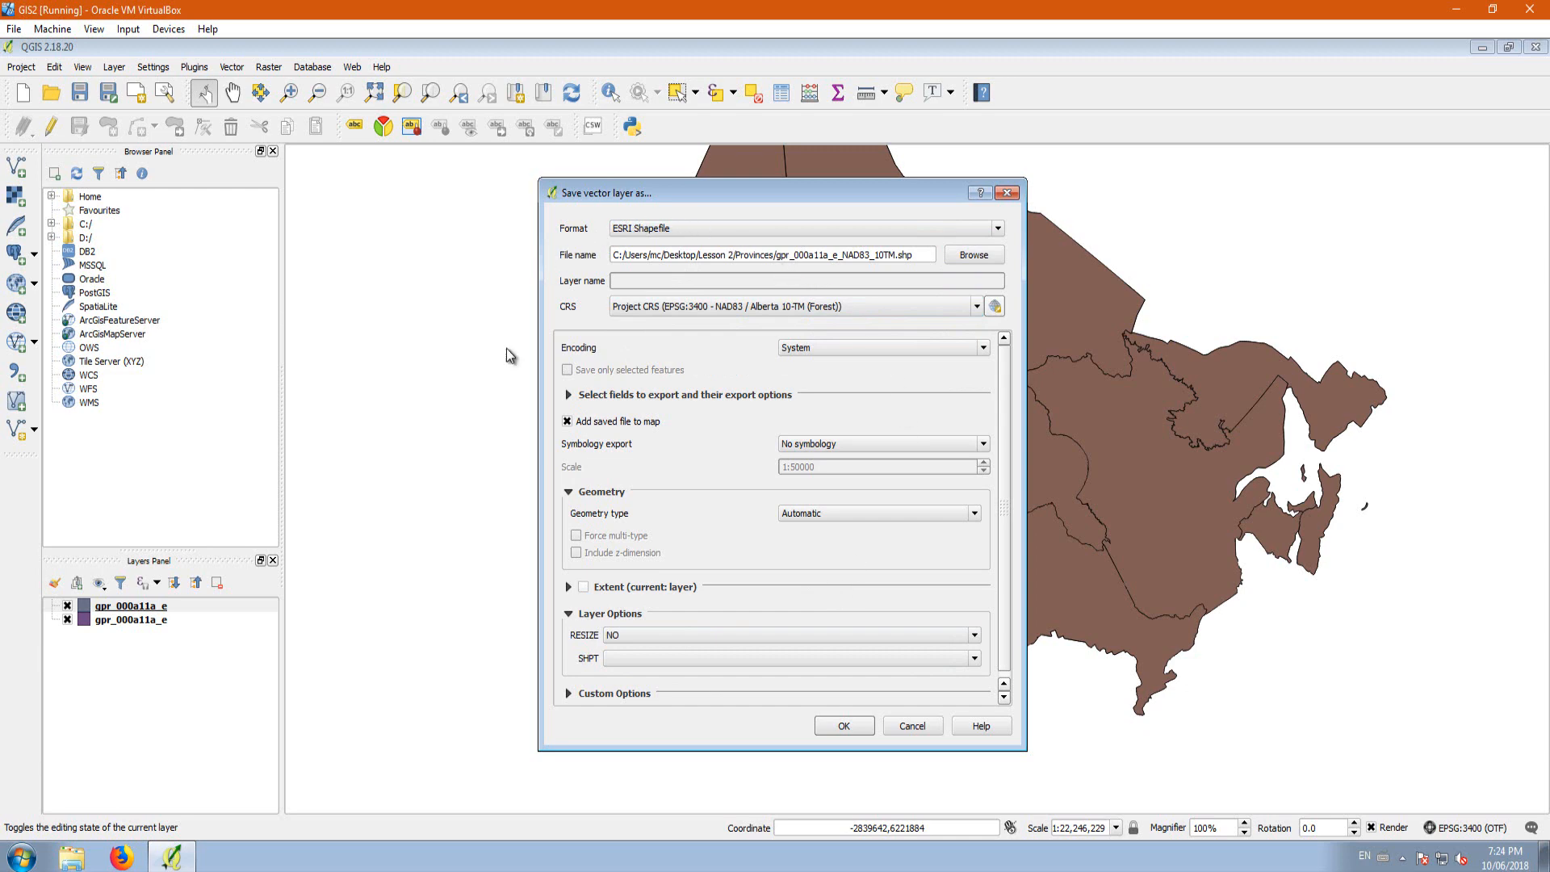
{"action": "left_click", "coordinate": [840, 728]}
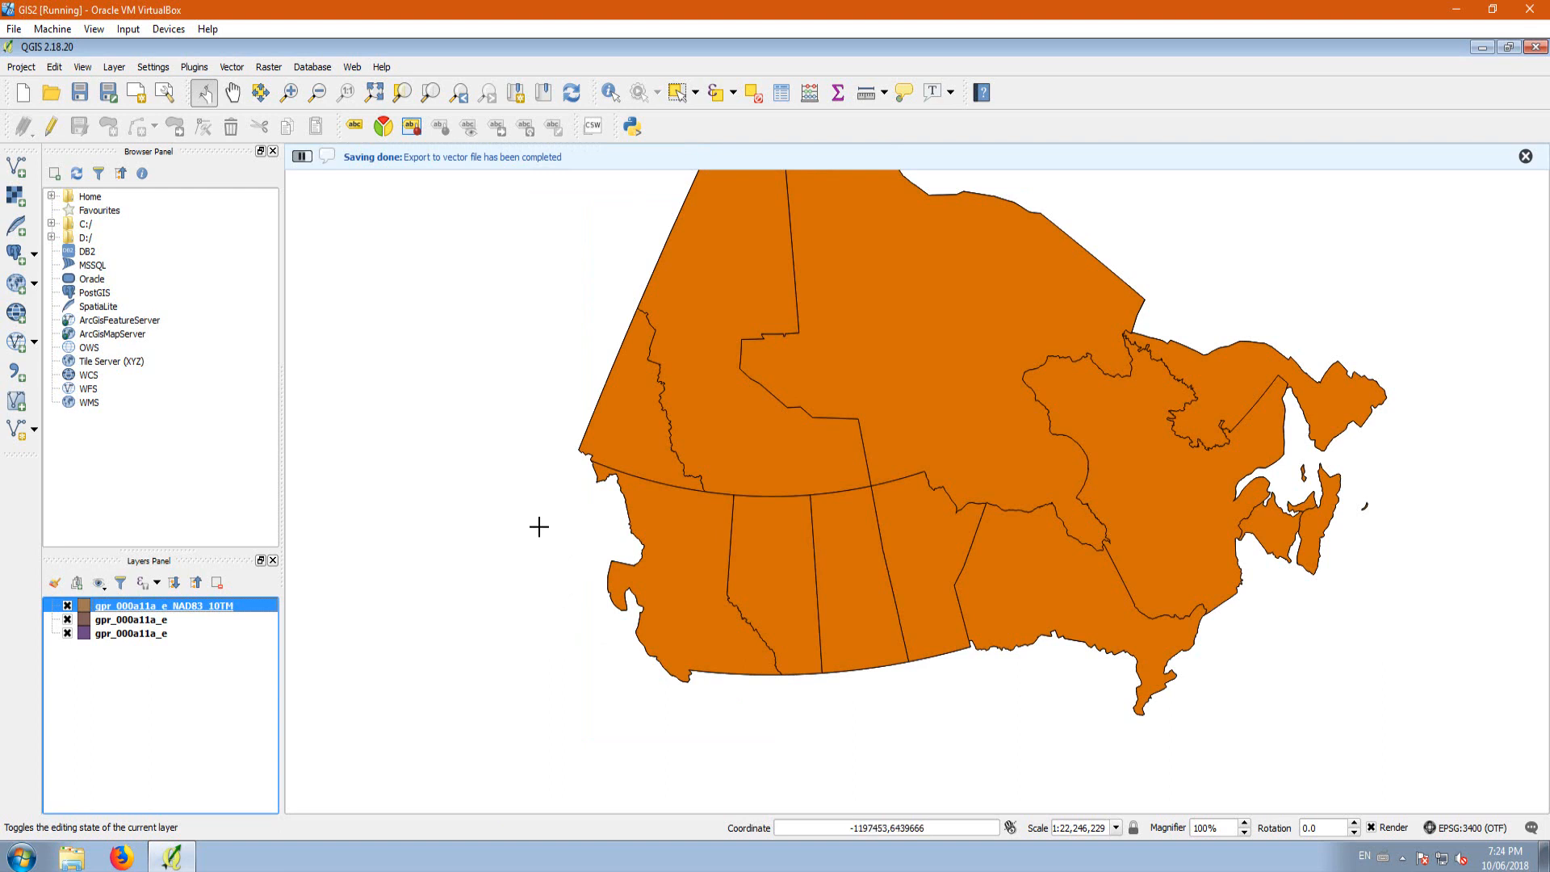
Step: Close QGIS and return to the desktop
{"action": "left_click", "coordinate": [1536, 49]}
{"action": "left_click", "coordinate": [774, 465]}
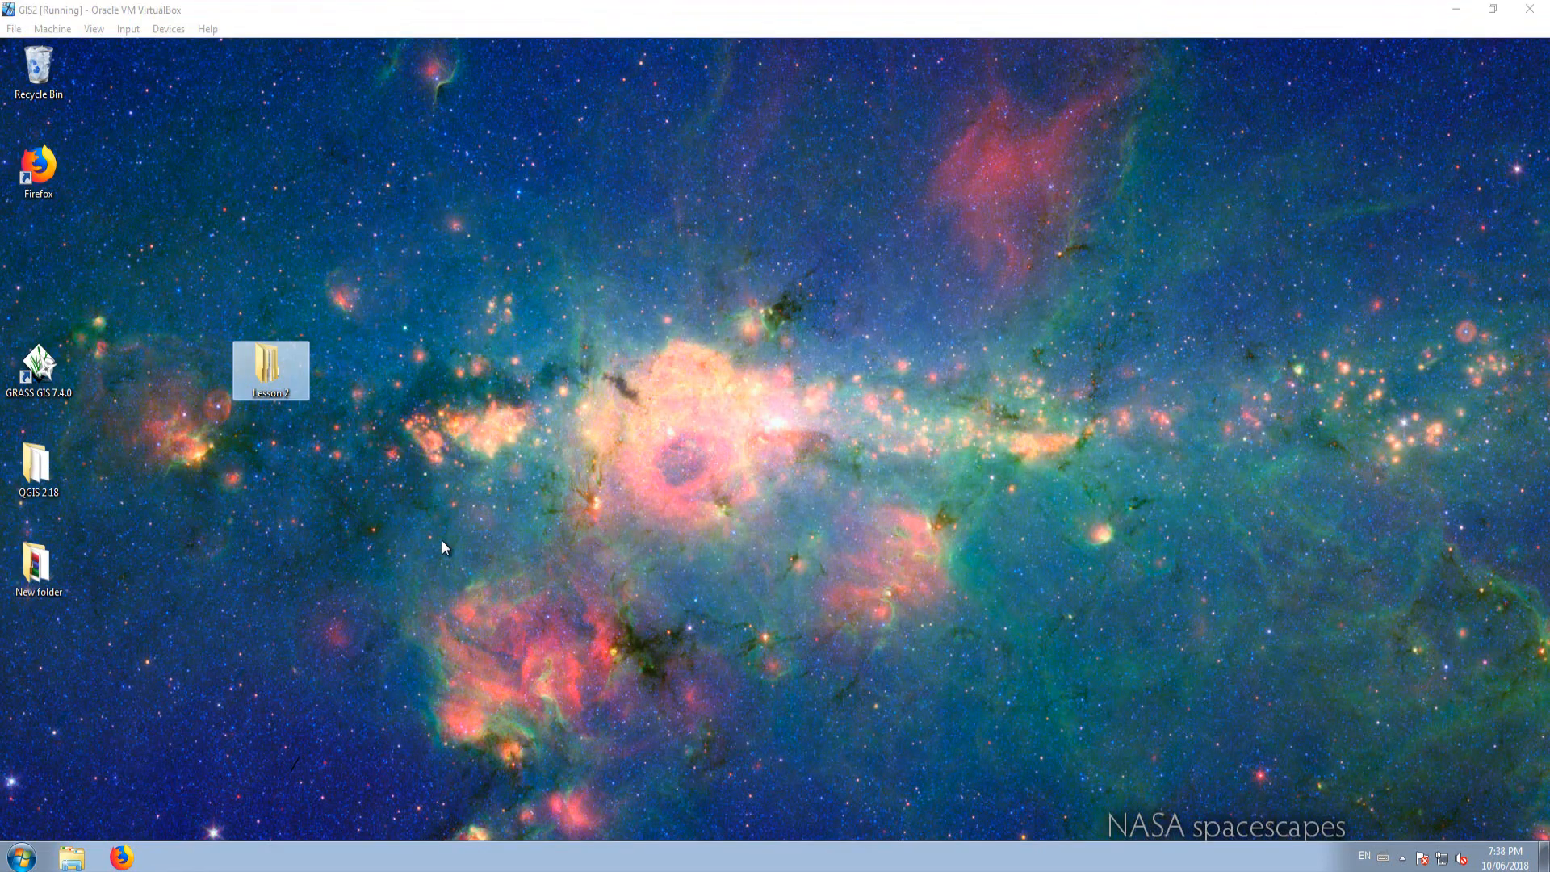
Step: Examine the exported shapefile's component files in the Lesson 2 Provinces folder, and minimise the folder window
{"action": "double_click", "coordinate": [266, 371]}
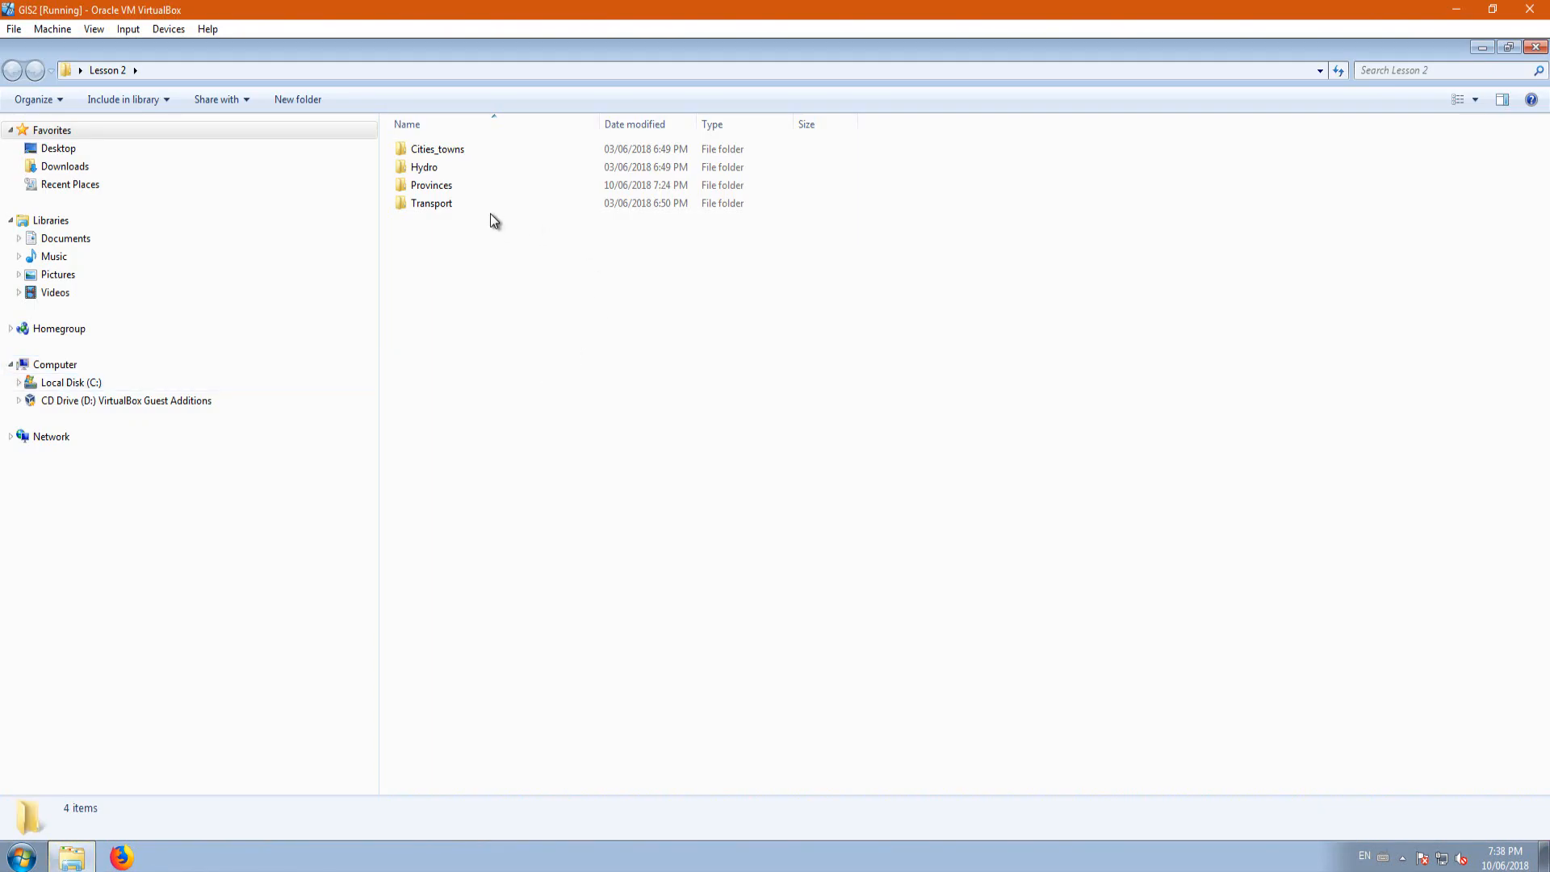
{"action": "double_click", "coordinate": [440, 187]}
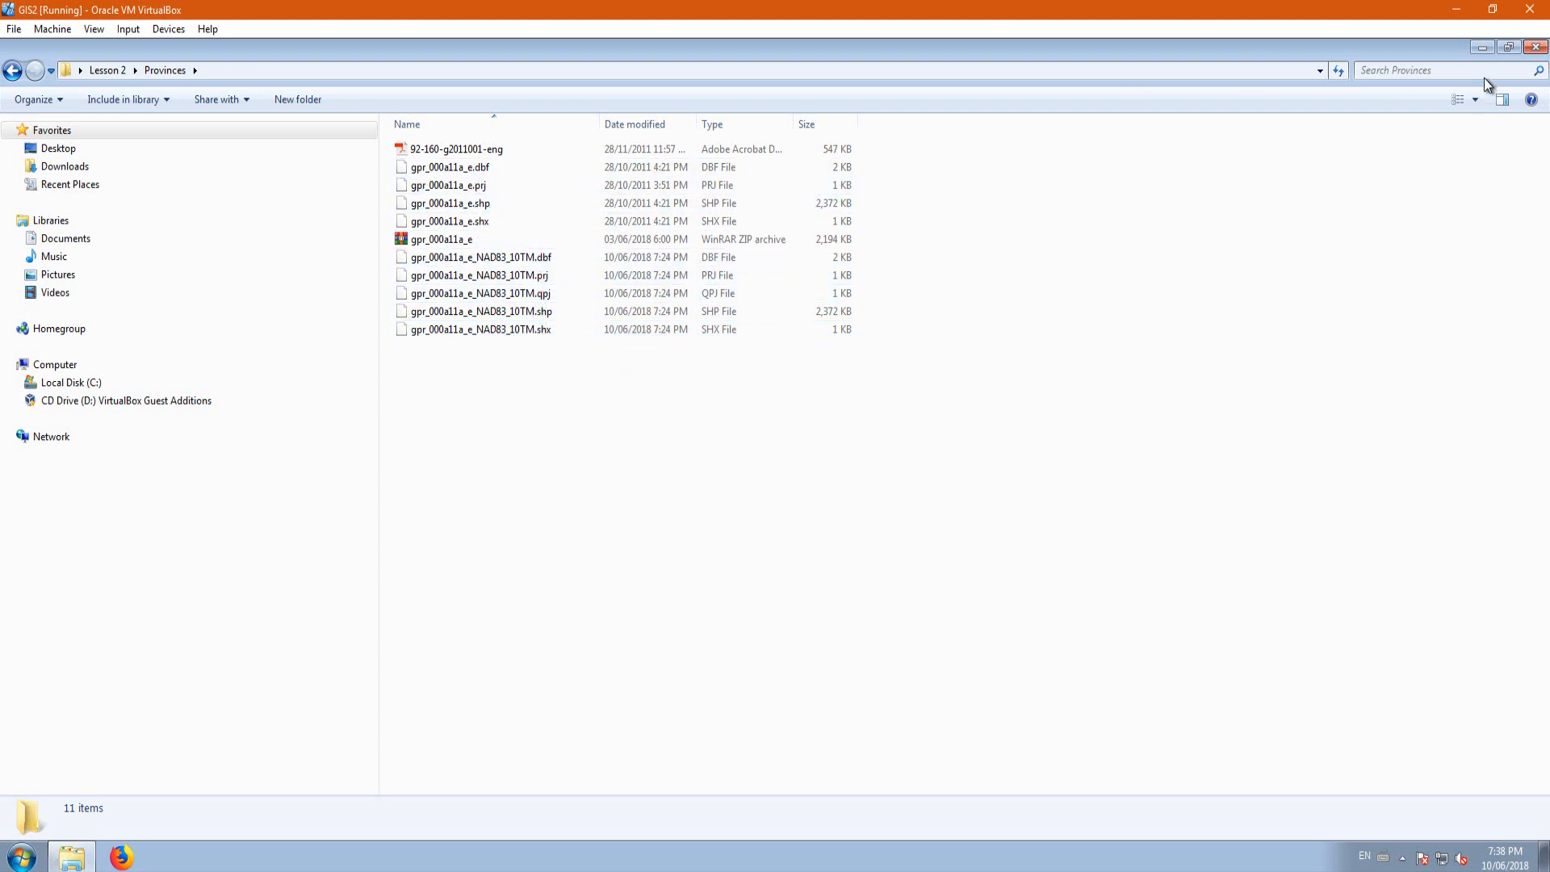
{"action": "left_click", "coordinate": [1483, 50]}
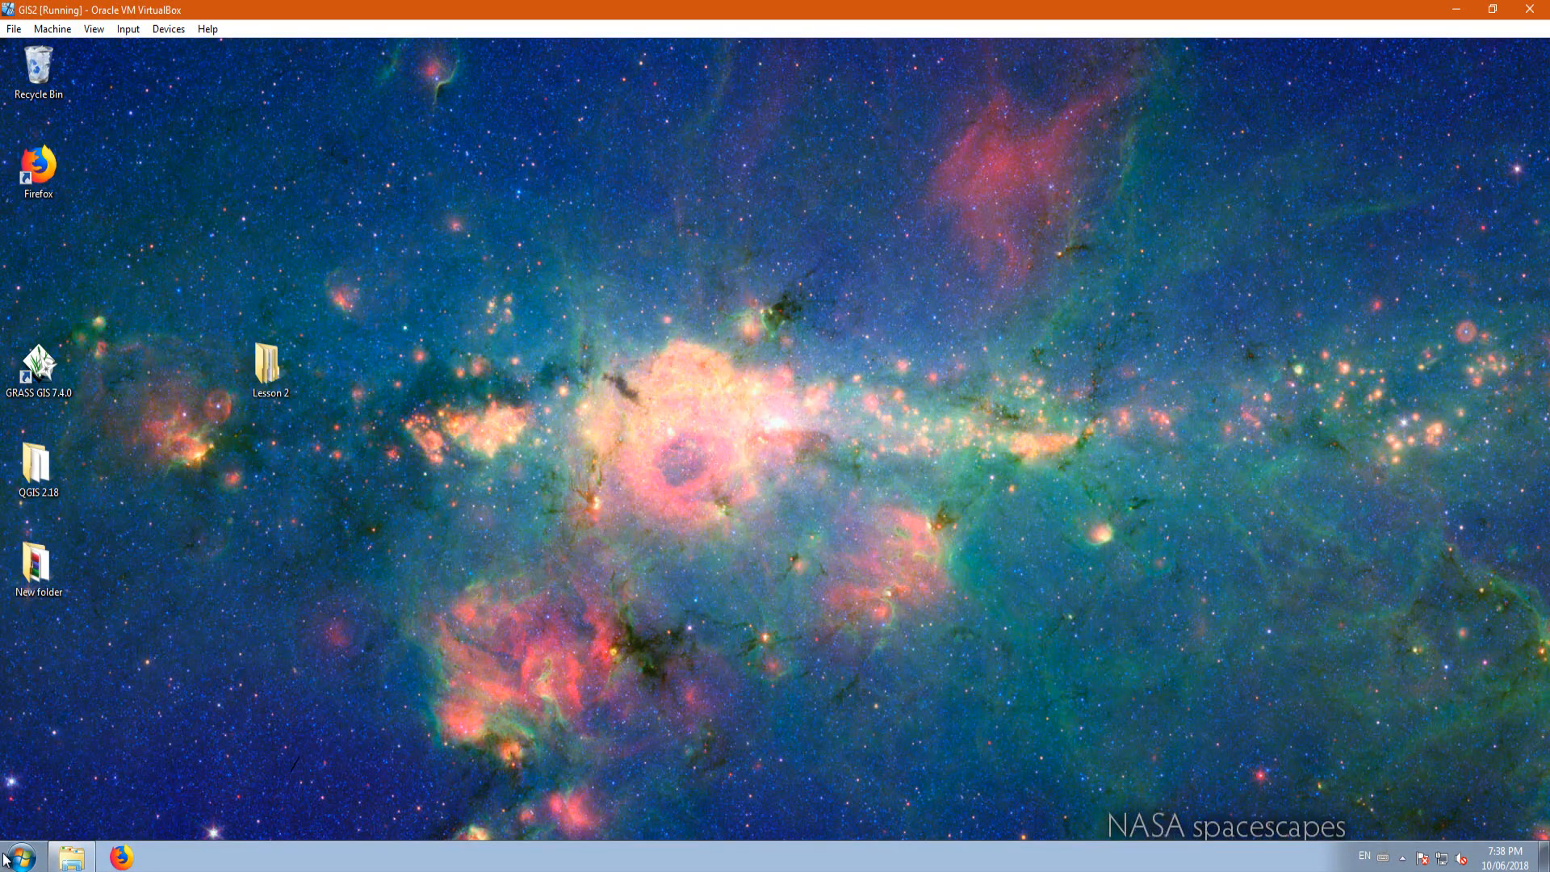
Step: Launch QGIS Desktop 2.18.20 with GRASS 7.4.0 and dismiss the start-up tip and the plugin warning
{"action": "left_click", "coordinate": [22, 857]}
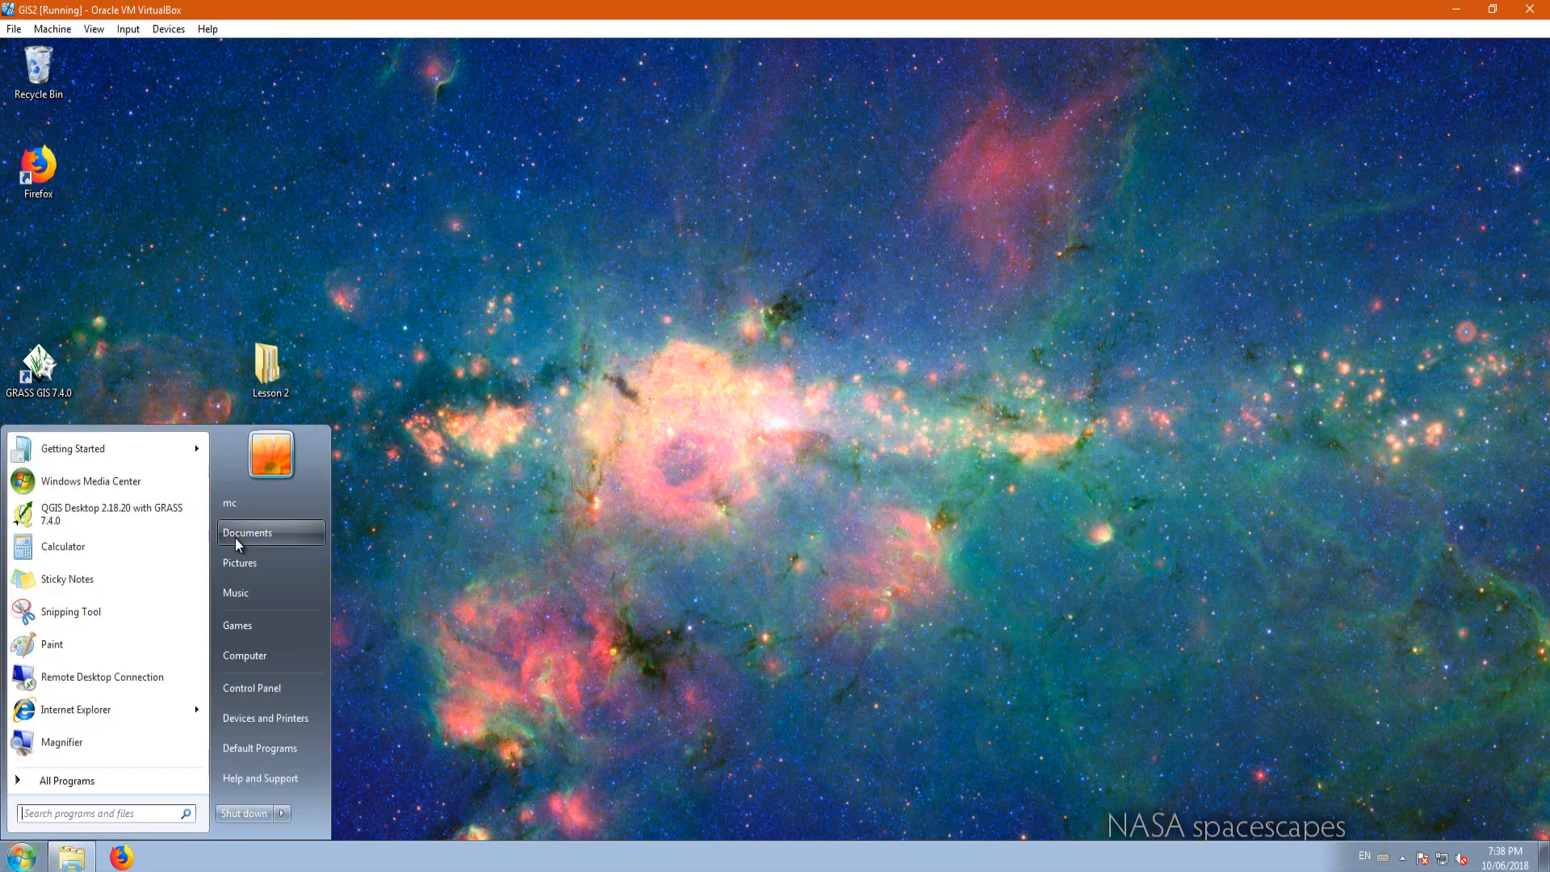
{"action": "left_click", "coordinate": [158, 510]}
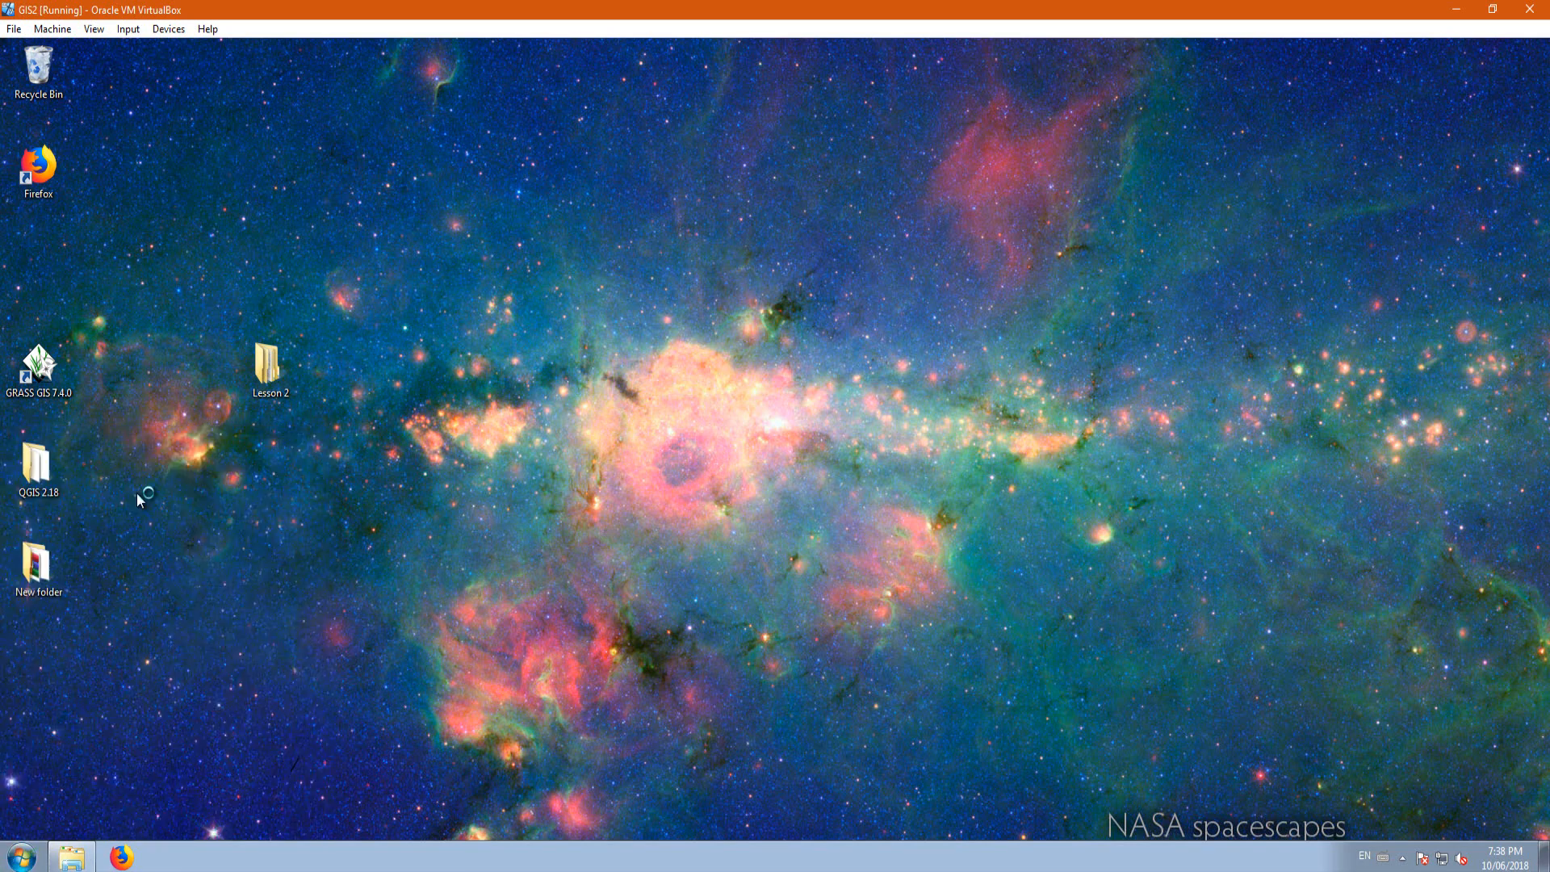
{"action": "left_click", "coordinate": [22, 857]}
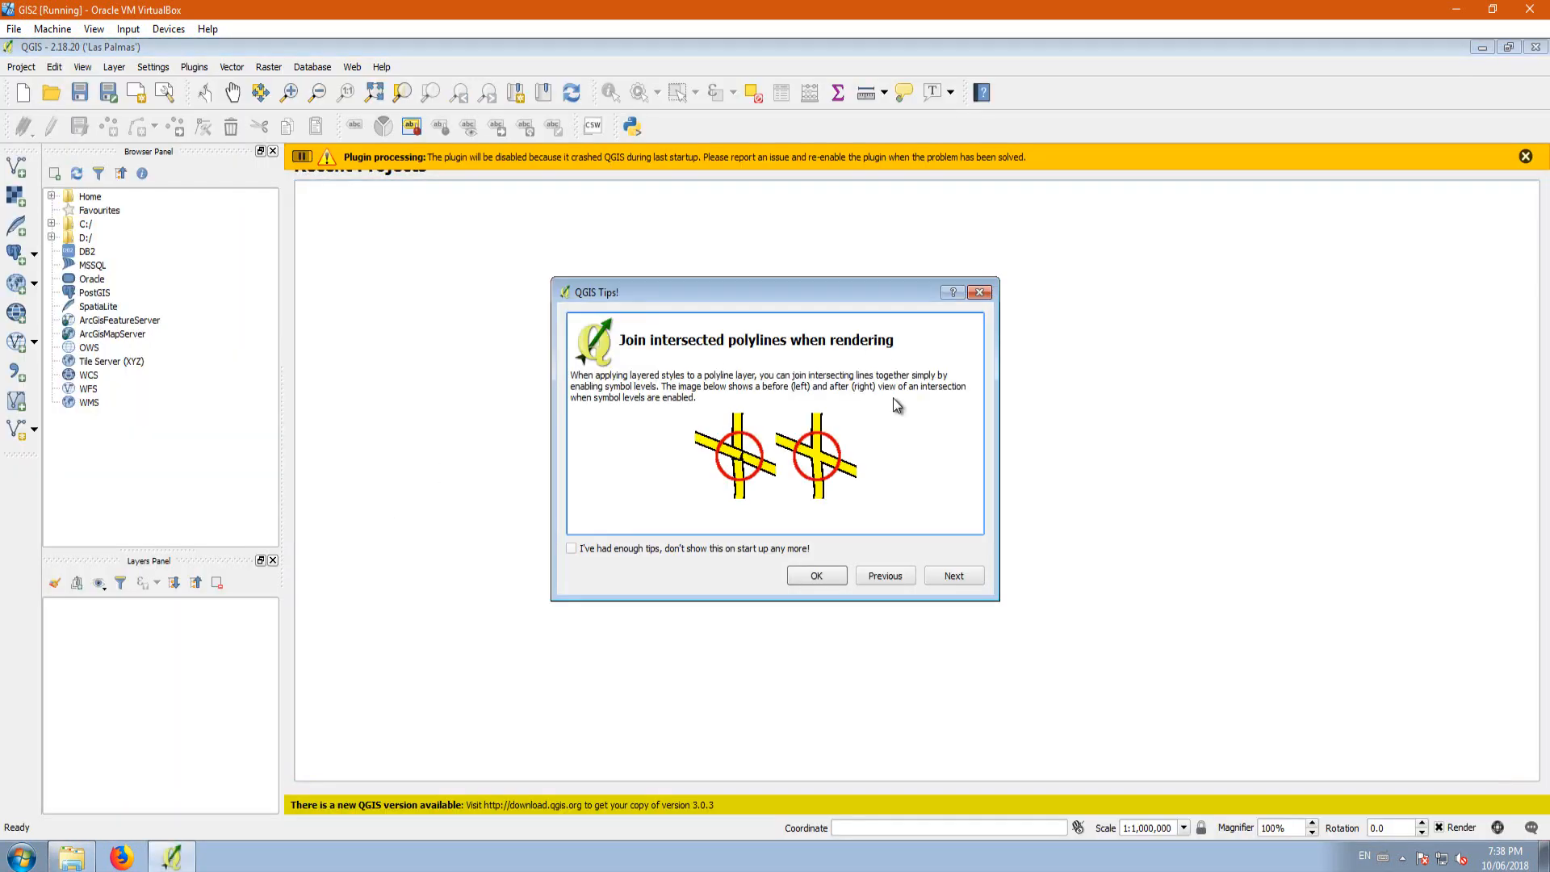
{"action": "left_click", "coordinate": [802, 578]}
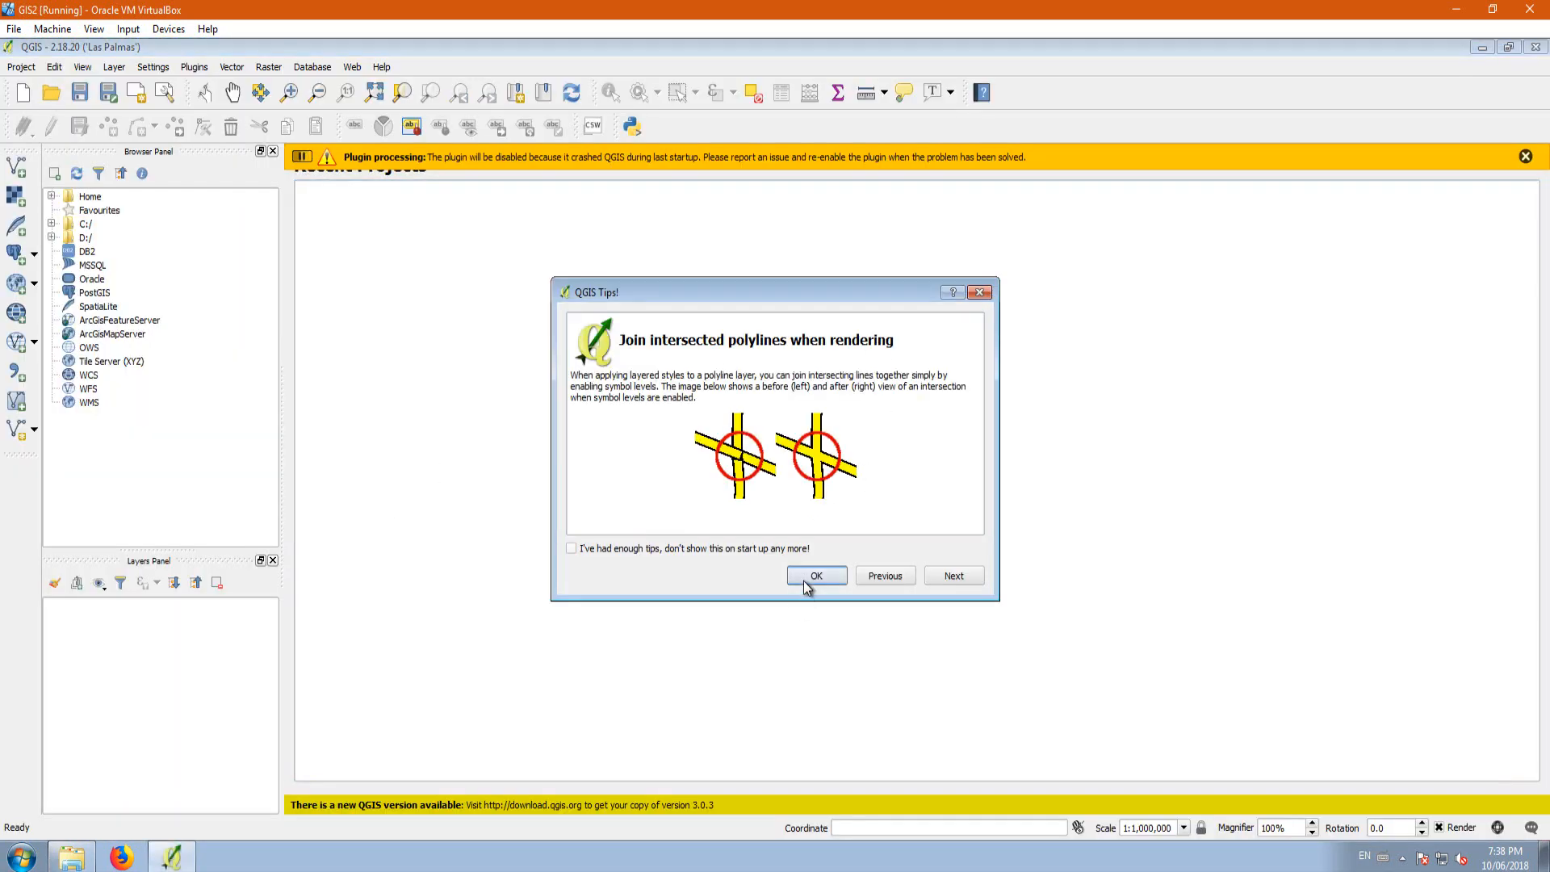
{"action": "left_click", "coordinate": [1525, 156]}
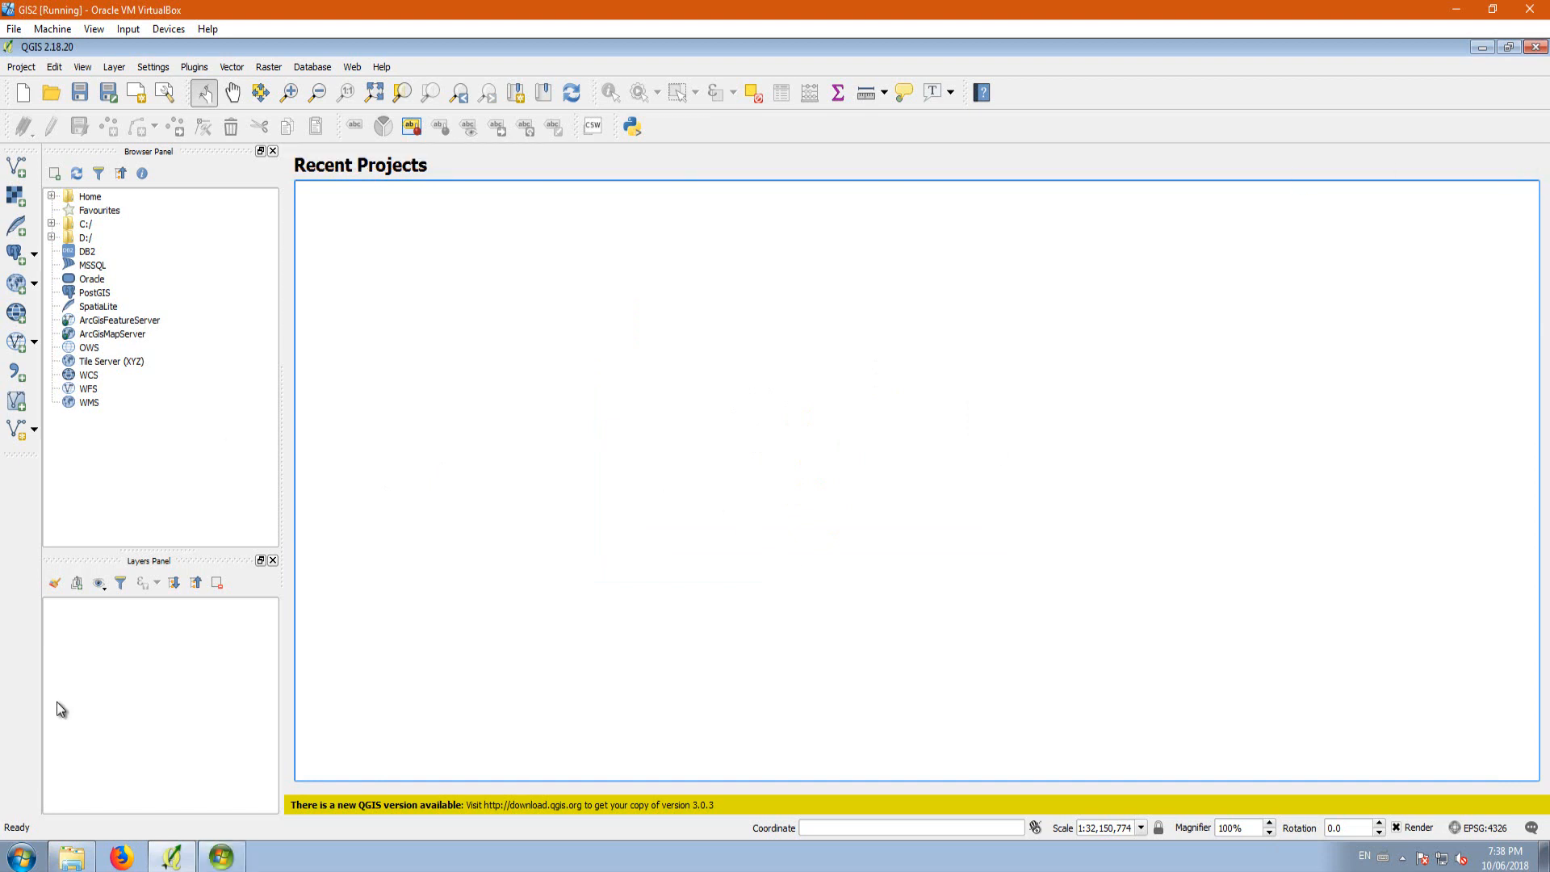
Step: Add gpr_000a11a_e_NAD83_10TM.shp from the Provinces folder as a vector layer
{"action": "left_click", "coordinate": [16, 166]}
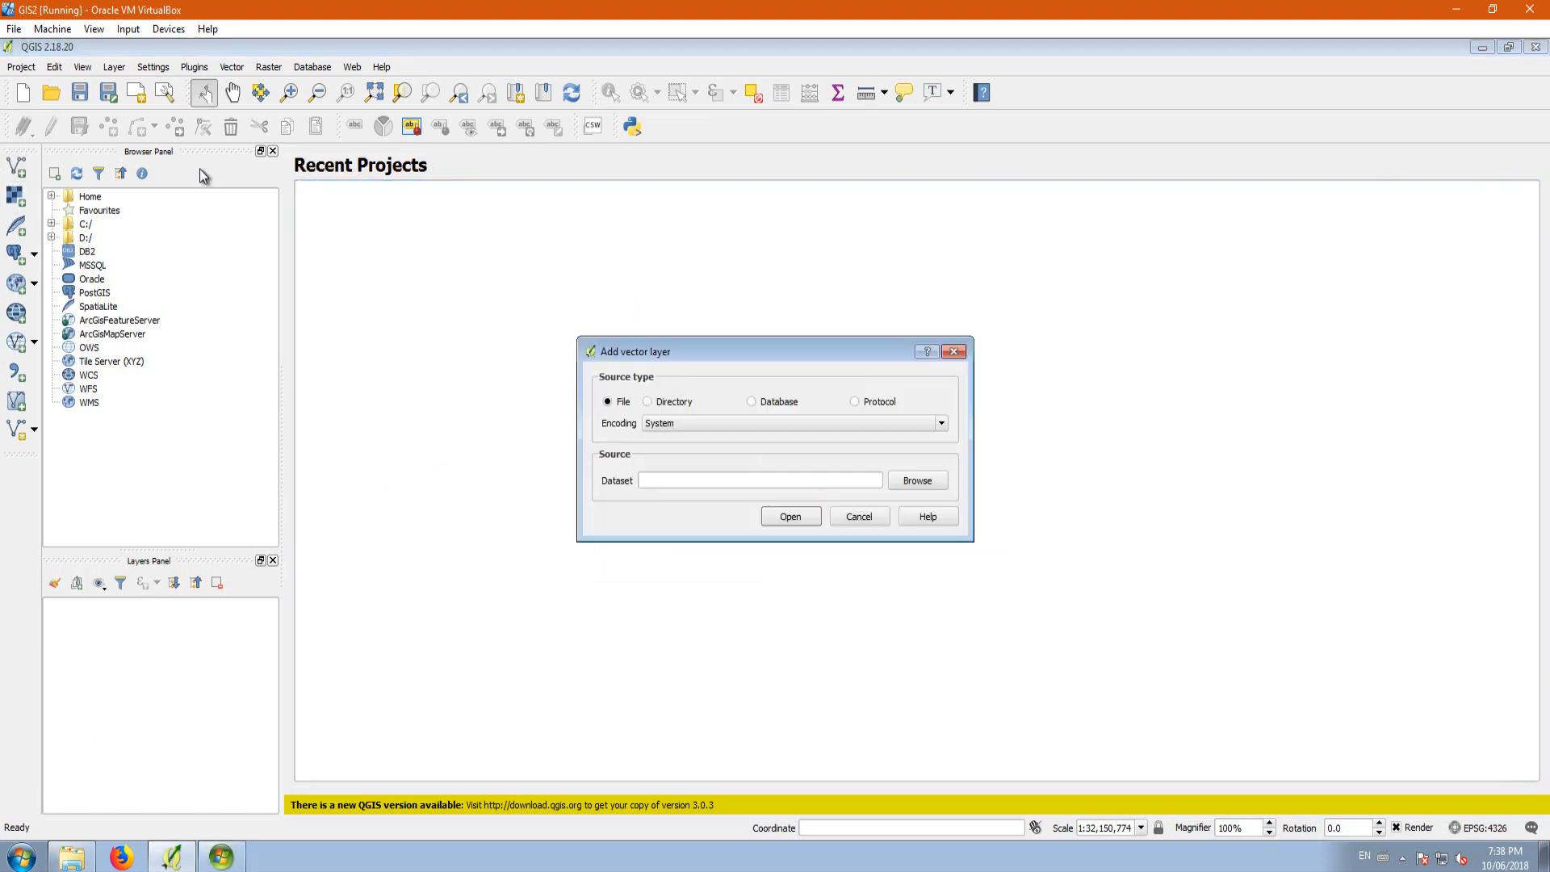
{"action": "left_click", "coordinate": [915, 478]}
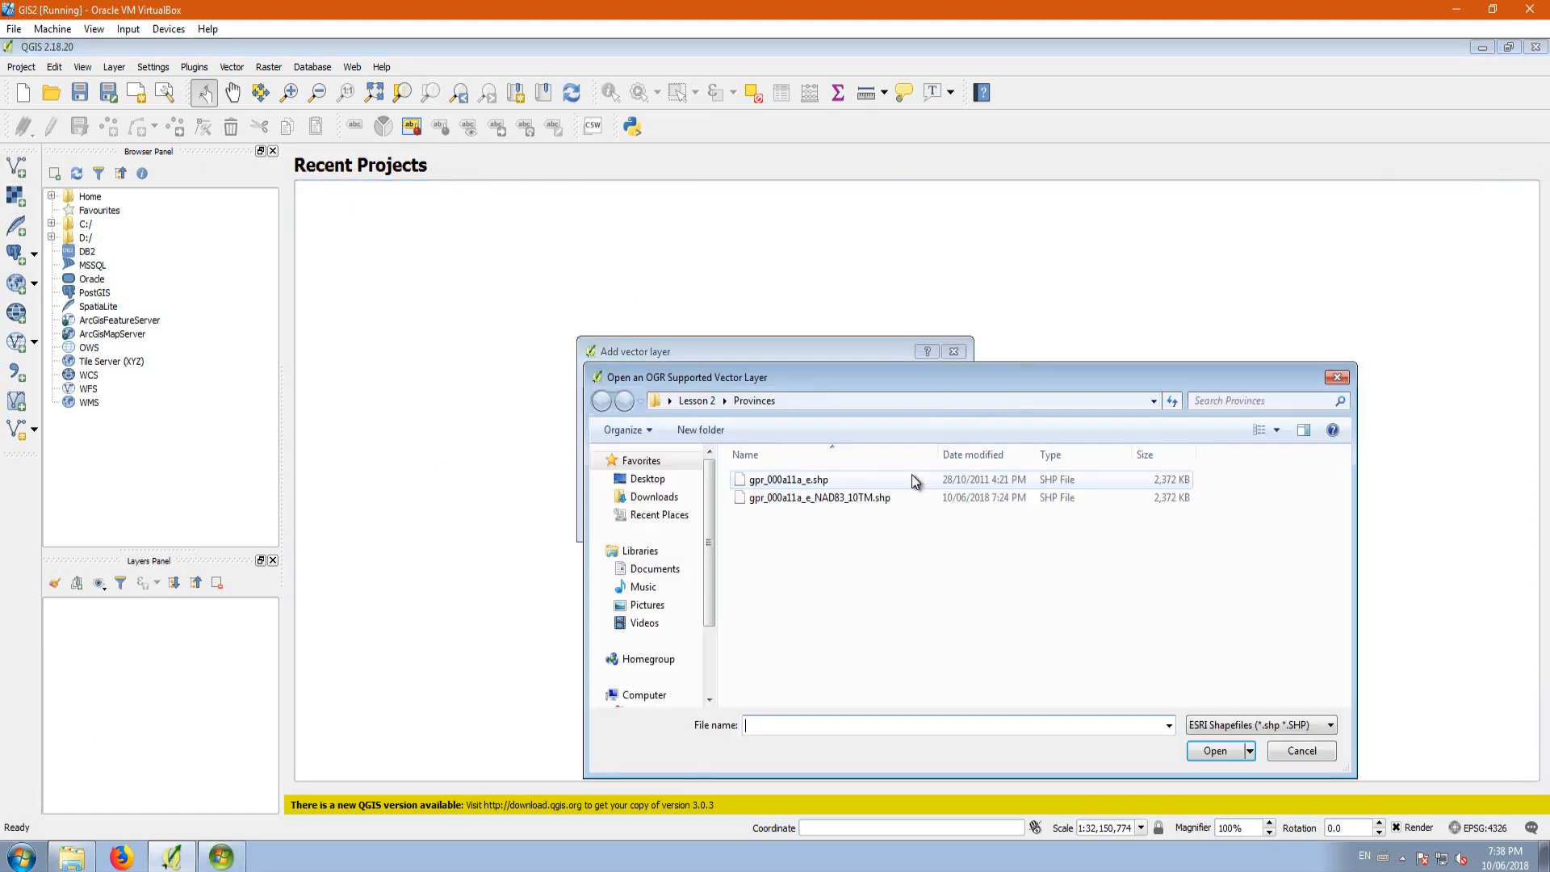
{"action": "left_click", "coordinate": [839, 502]}
{"action": "left_click", "coordinate": [1215, 751]}
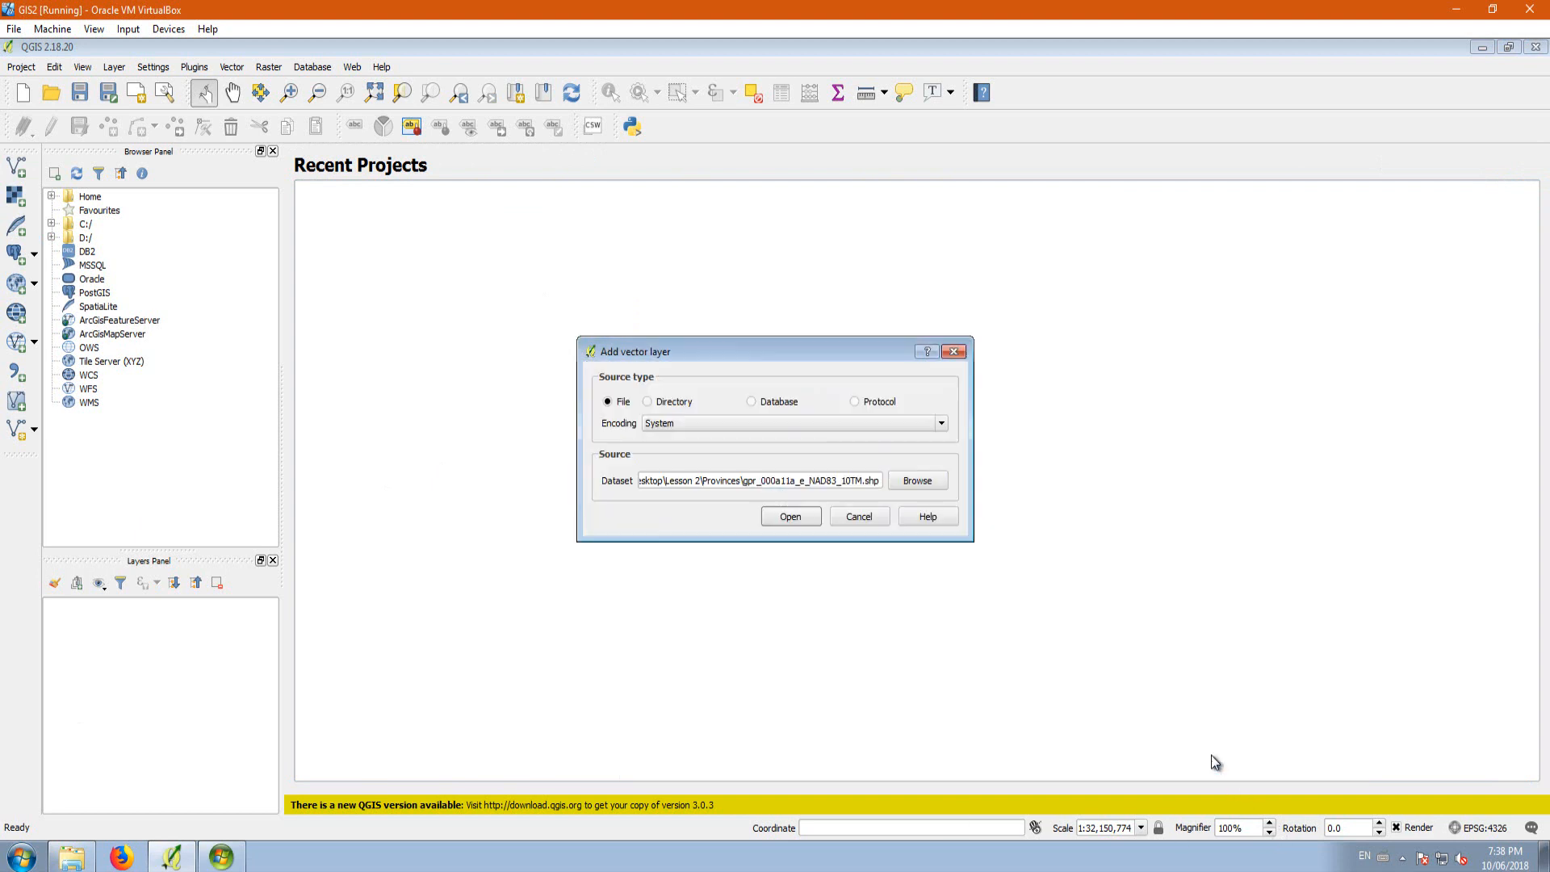
{"action": "left_click", "coordinate": [810, 518]}
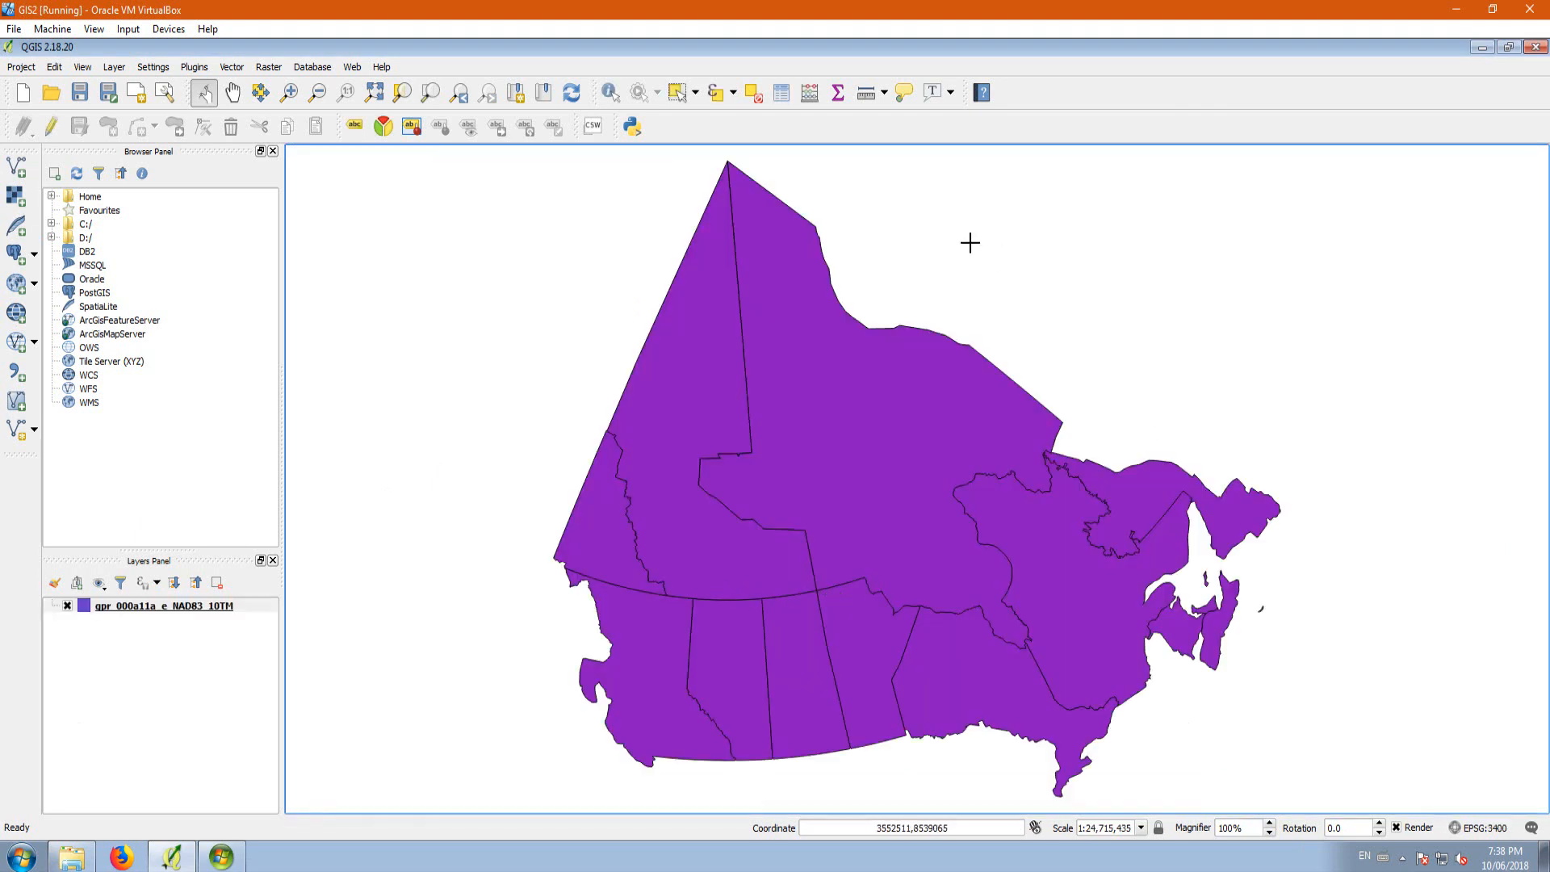
Step: Check the coordinate reference system of the gpr_000a11a_e_NAD83_10TM layer without changing it
{"action": "left_click", "coordinate": [176, 604]}
{"action": "right_click", "coordinate": [176, 603]}
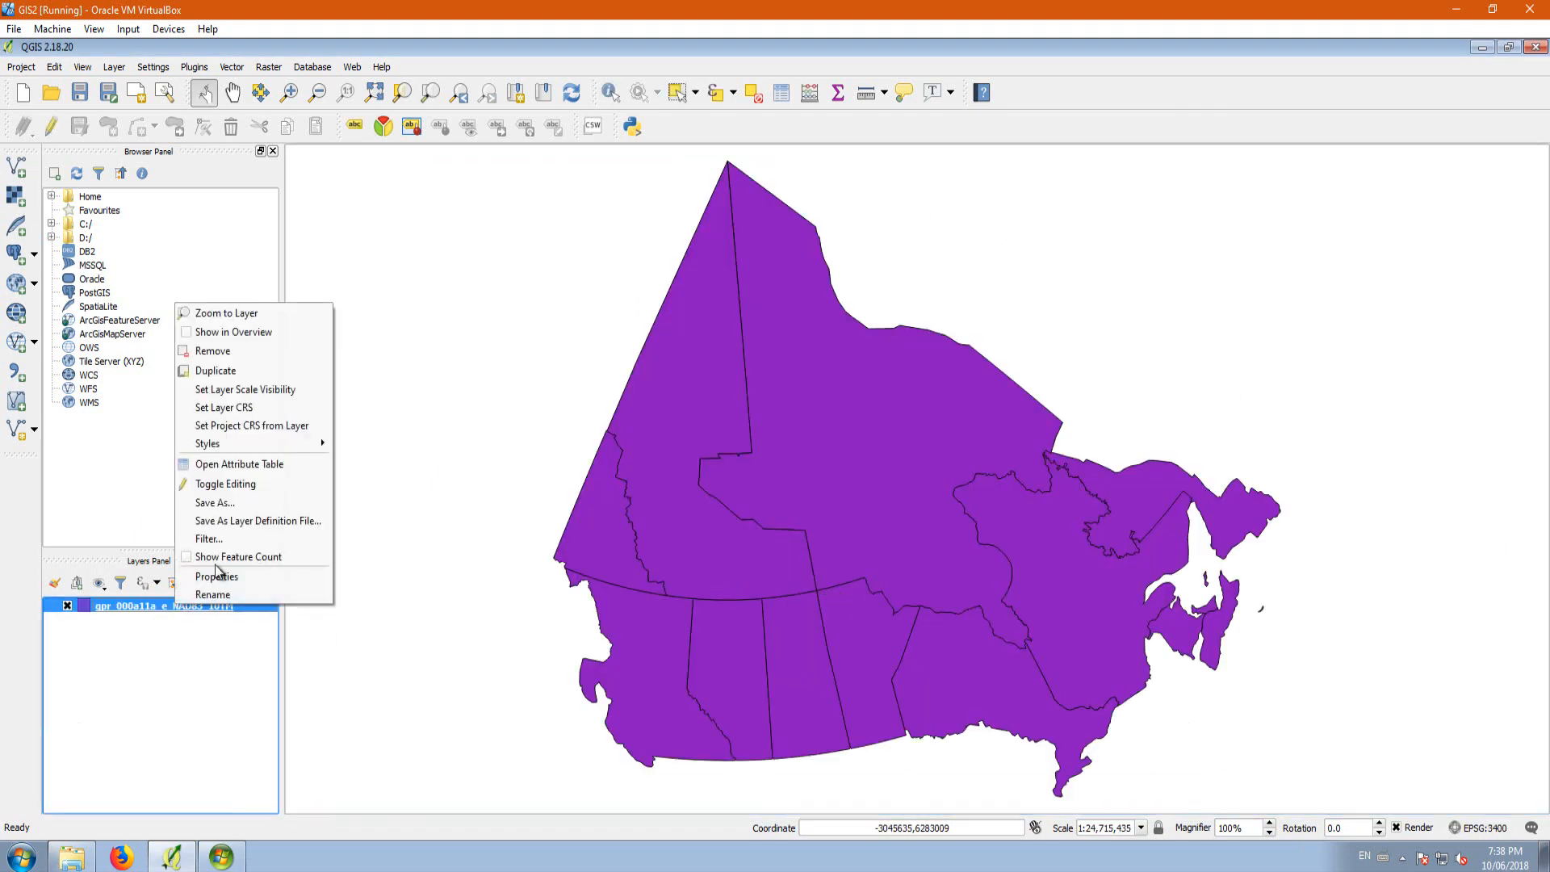
{"action": "left_click", "coordinate": [208, 410]}
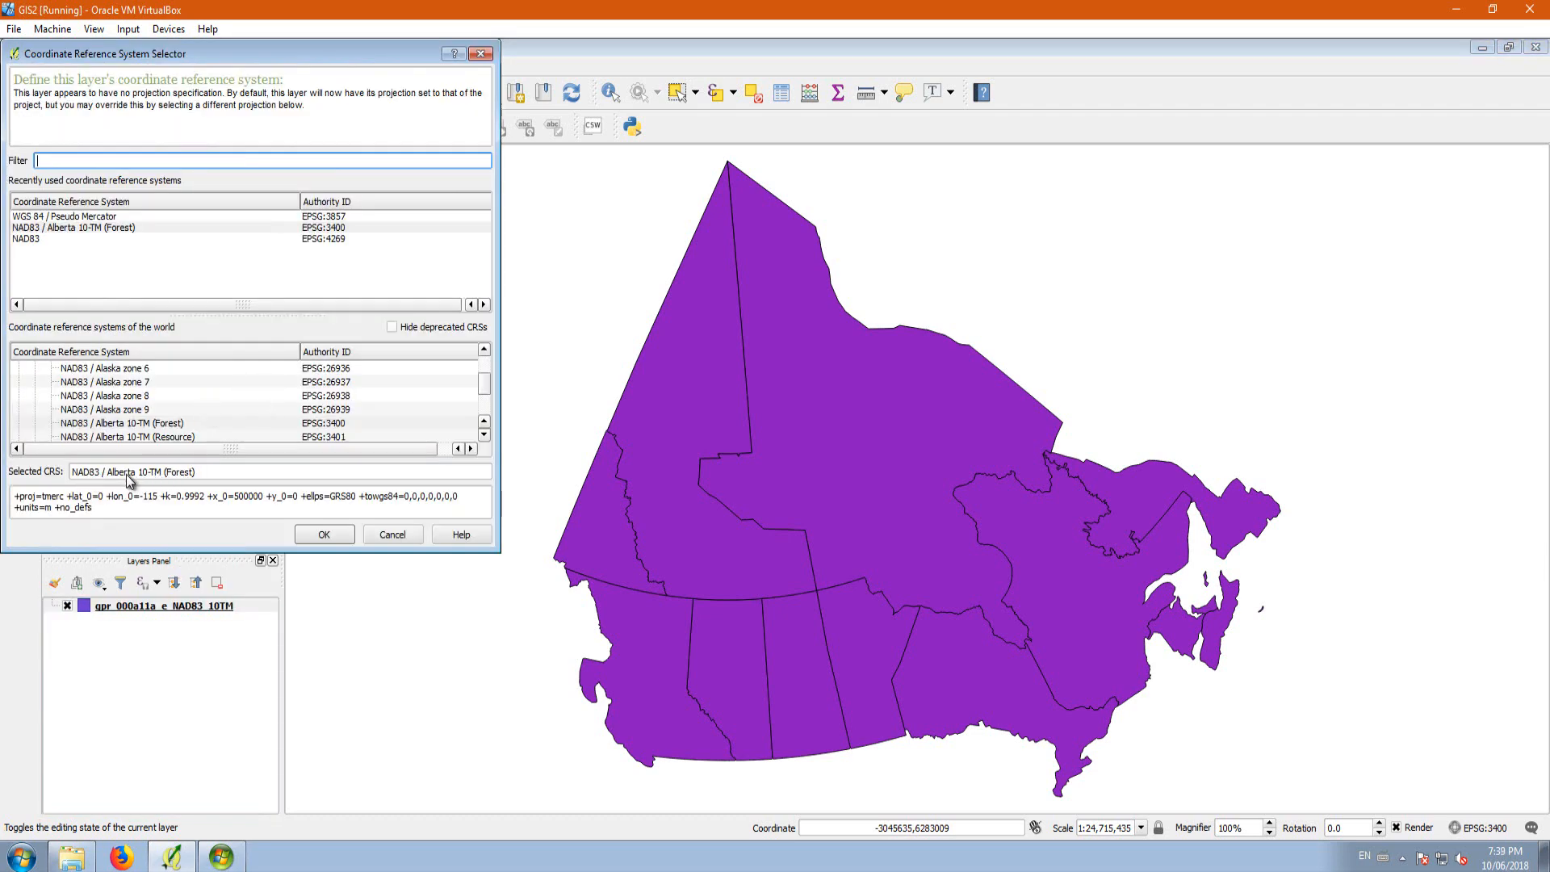
{"action": "left_click", "coordinate": [390, 536]}
Step: Remove the gpr_000a11a_e_NAD83_10TM layer from the project and confirm the removal
{"action": "right_click", "coordinate": [170, 609]}
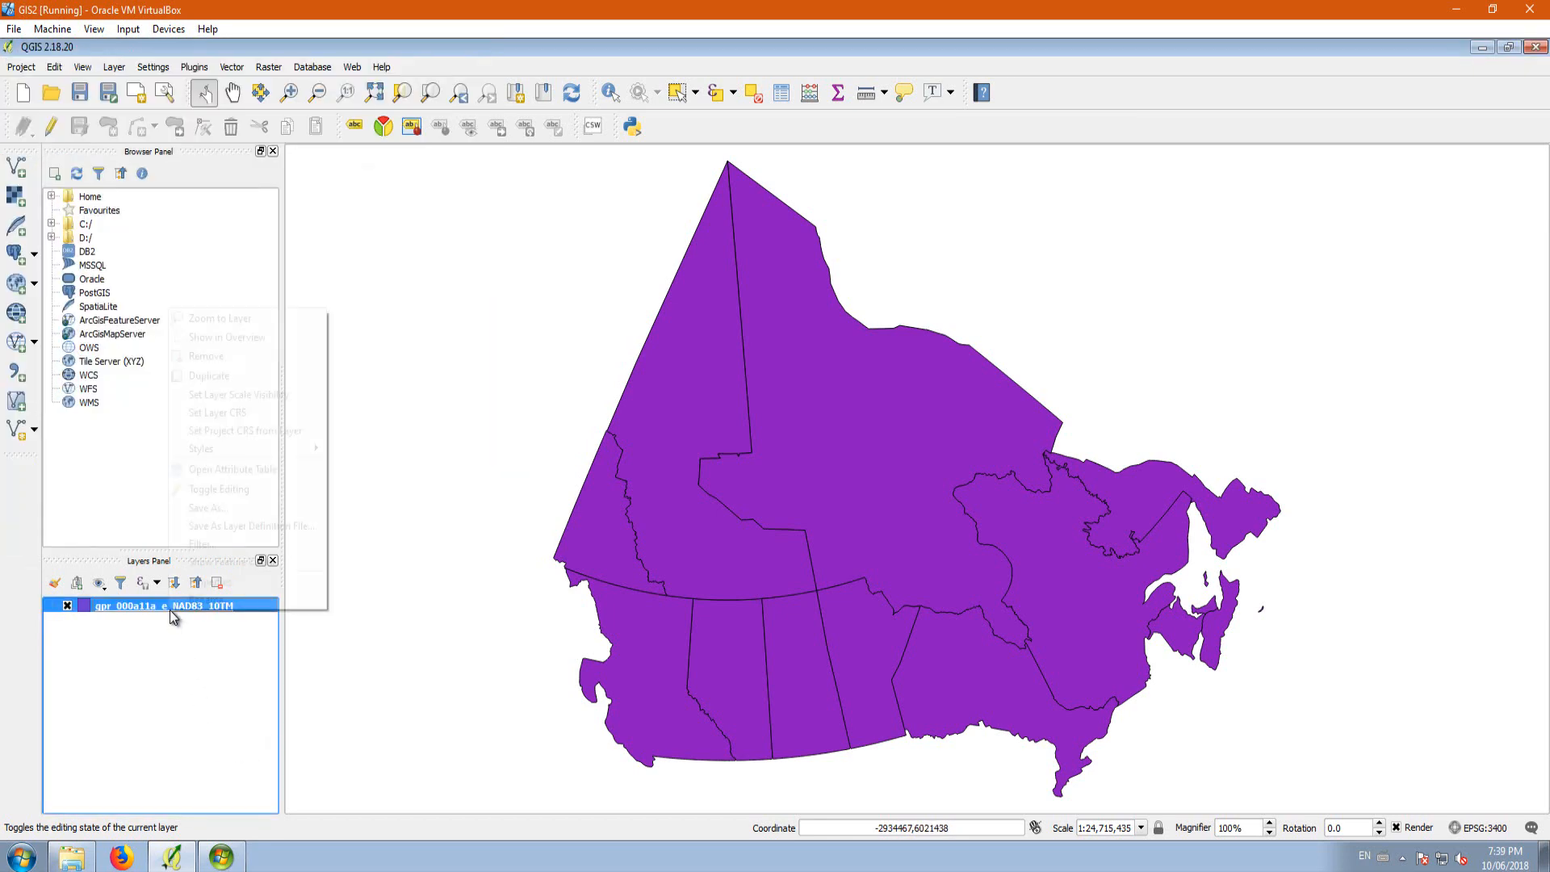
{"action": "left_click", "coordinate": [260, 351]}
{"action": "left_click", "coordinate": [738, 465]}
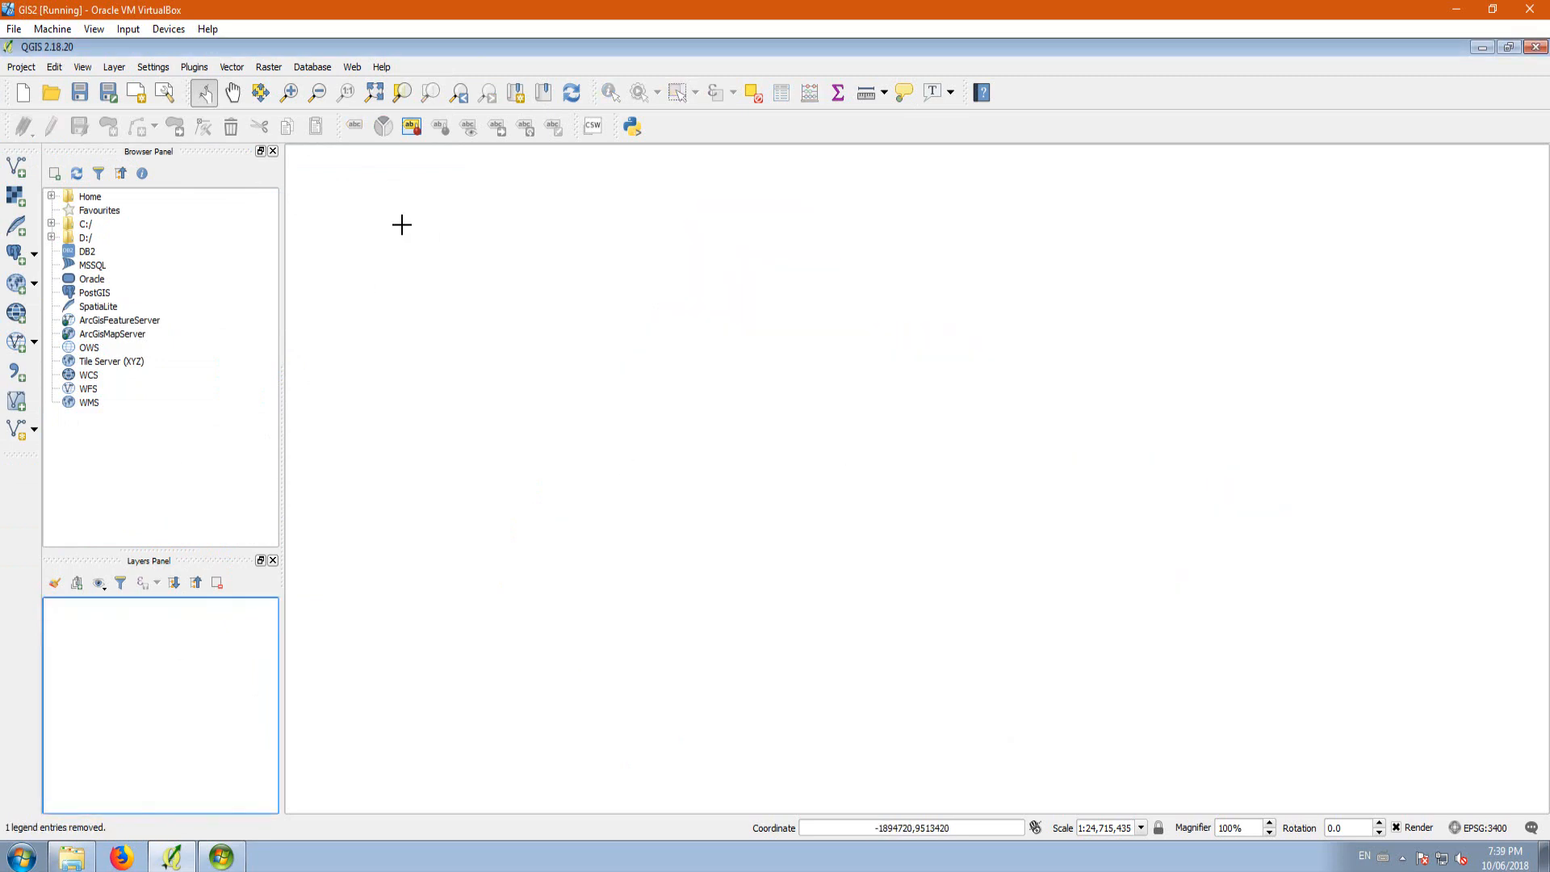
Step: Add gpr_000a11a_e.shp from the Provinces folder as a vector layer
{"action": "left_click", "coordinate": [15, 166]}
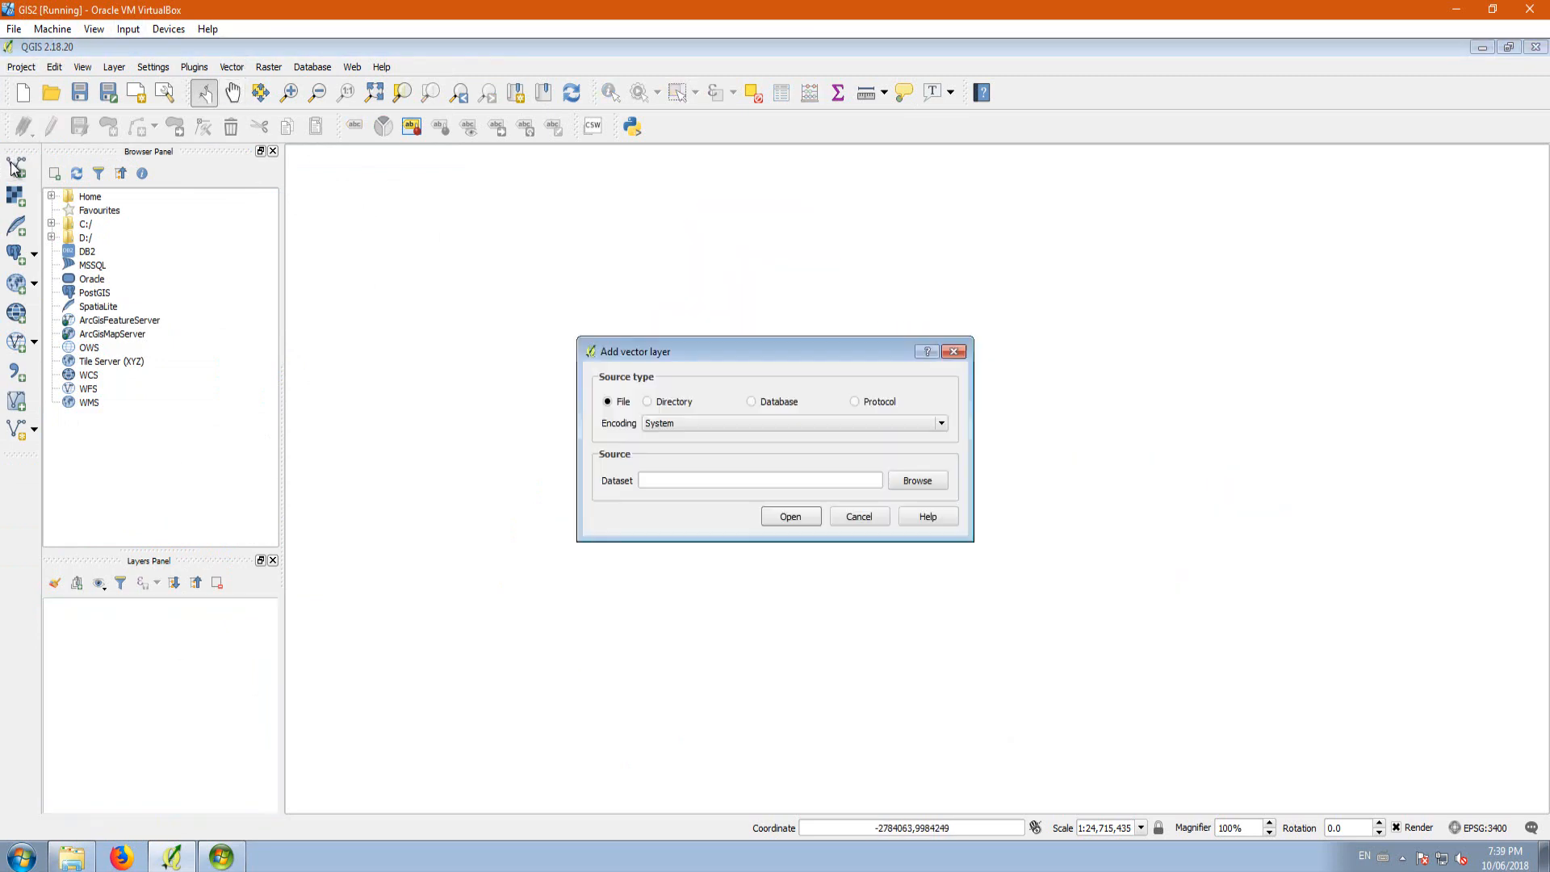
{"action": "left_click", "coordinate": [930, 482]}
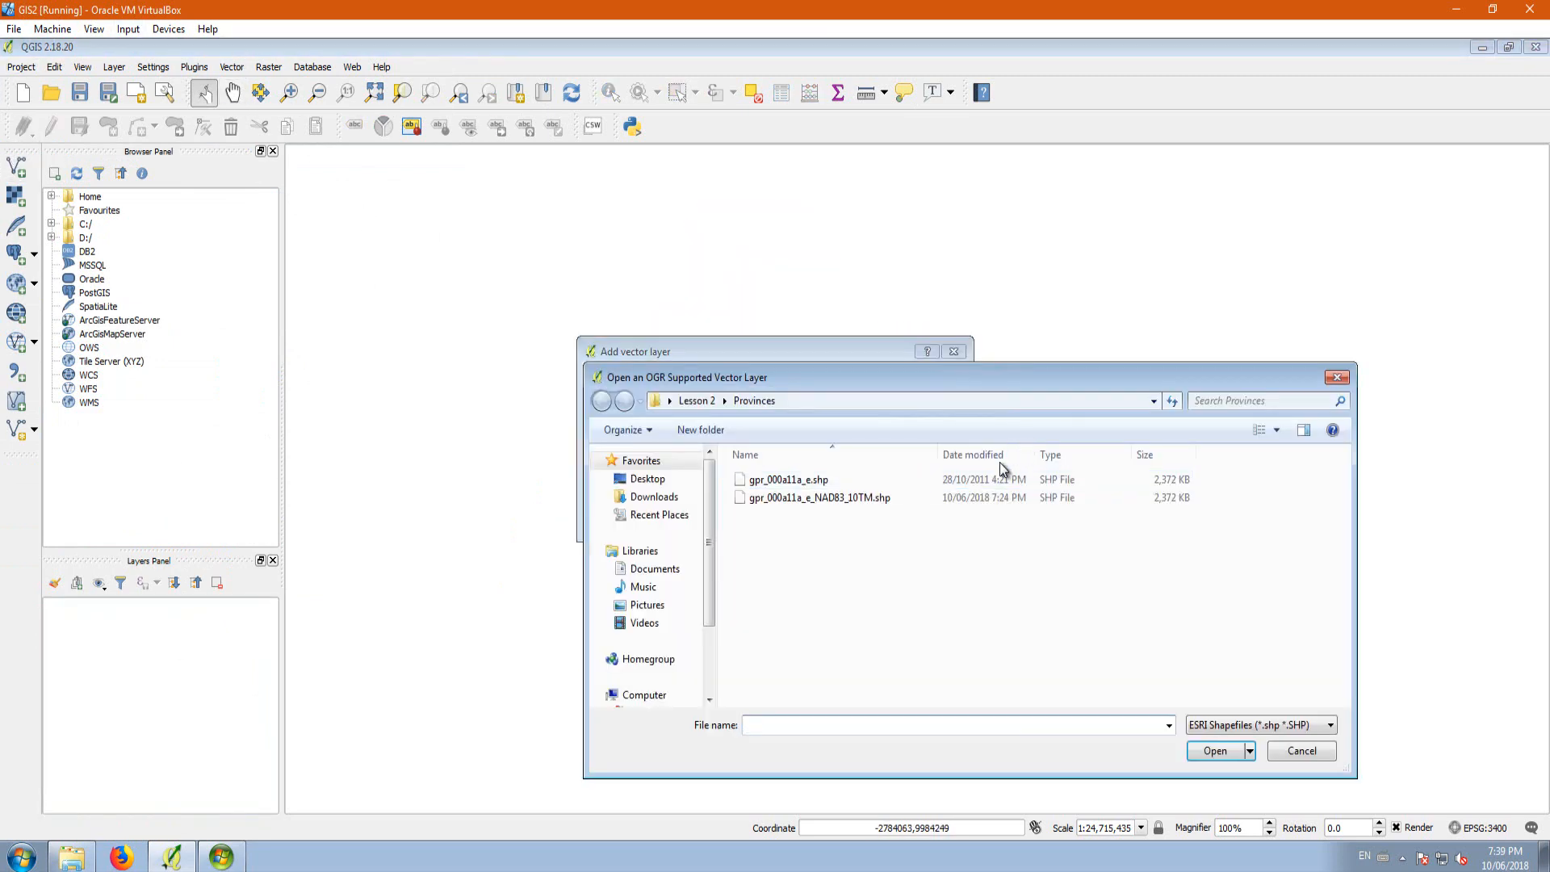
{"action": "left_click", "coordinate": [780, 479]}
{"action": "left_click", "coordinate": [1219, 750]}
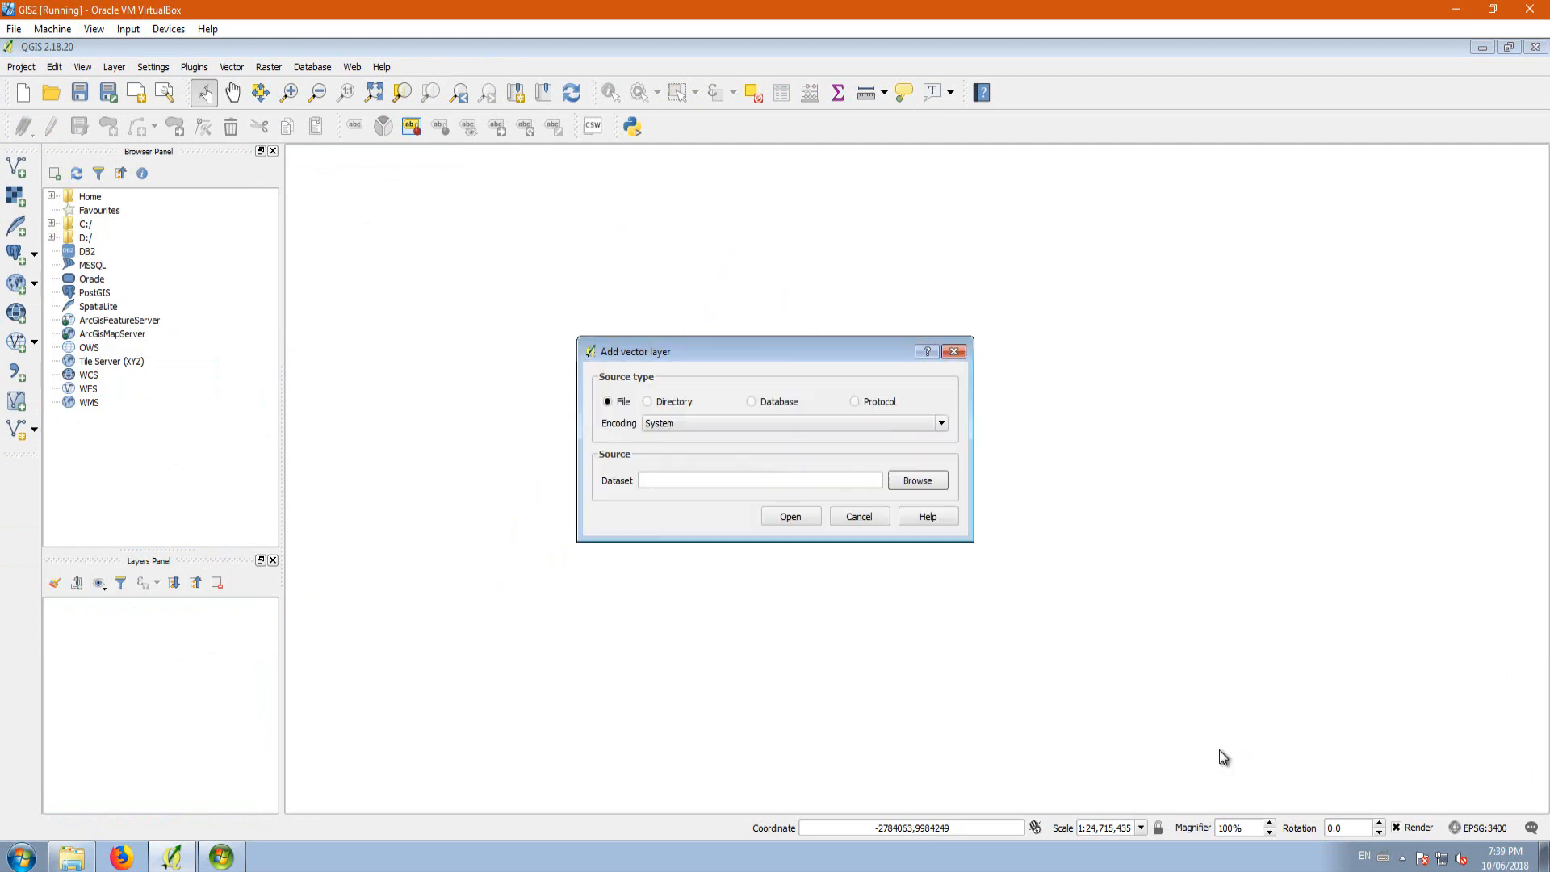
{"action": "left_click", "coordinate": [774, 512]}
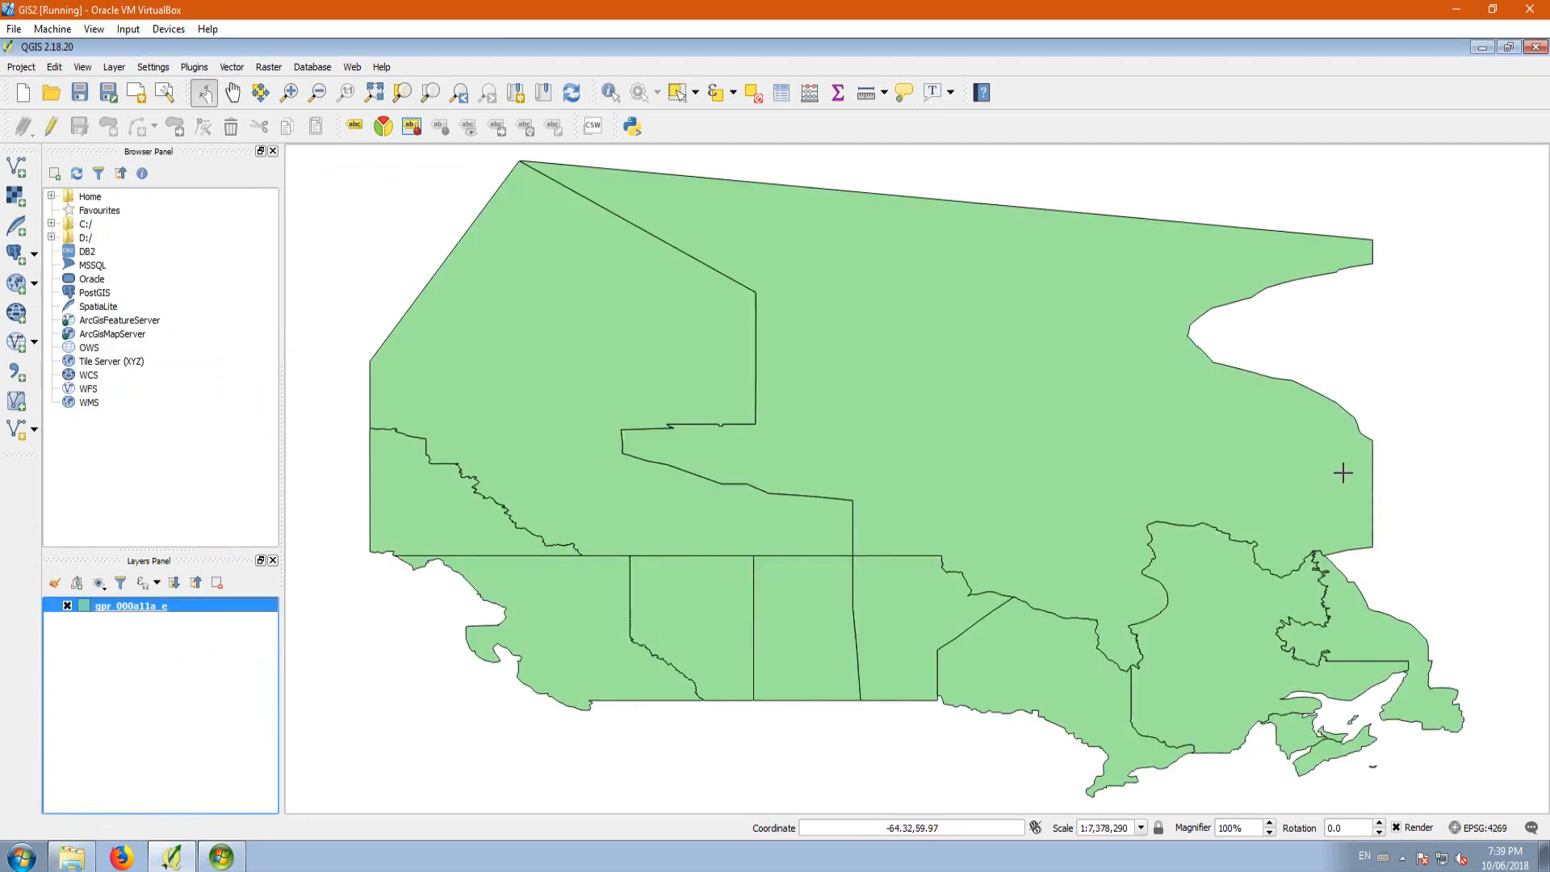
Step: Check the coordinate reference system of the gpr_000a11a_e layer without changing it
{"action": "right_click", "coordinate": [110, 608]}
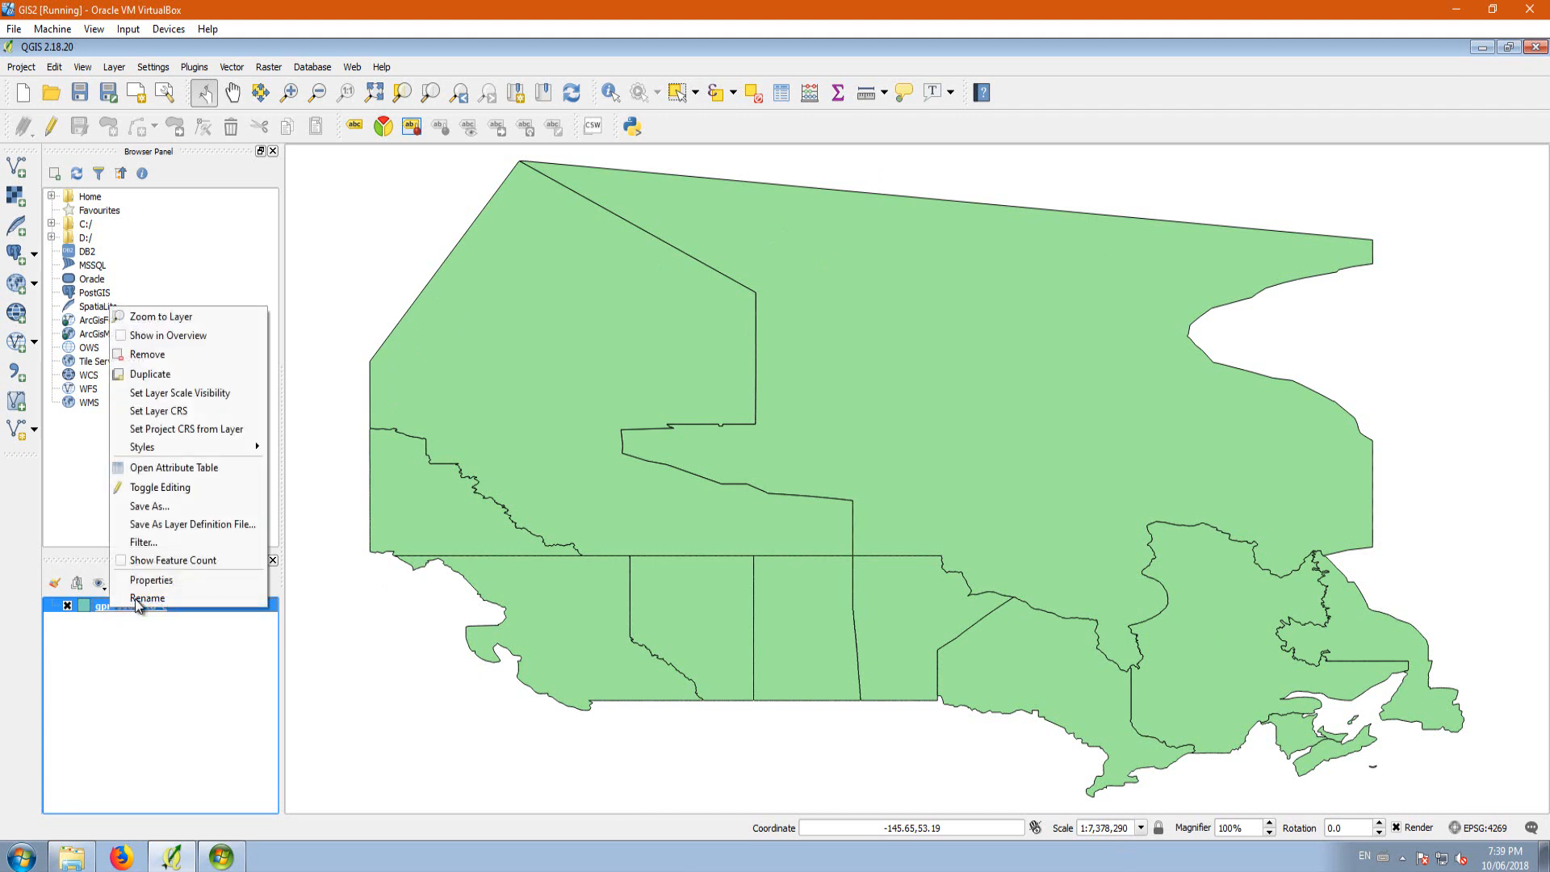
{"action": "left_click", "coordinate": [174, 411]}
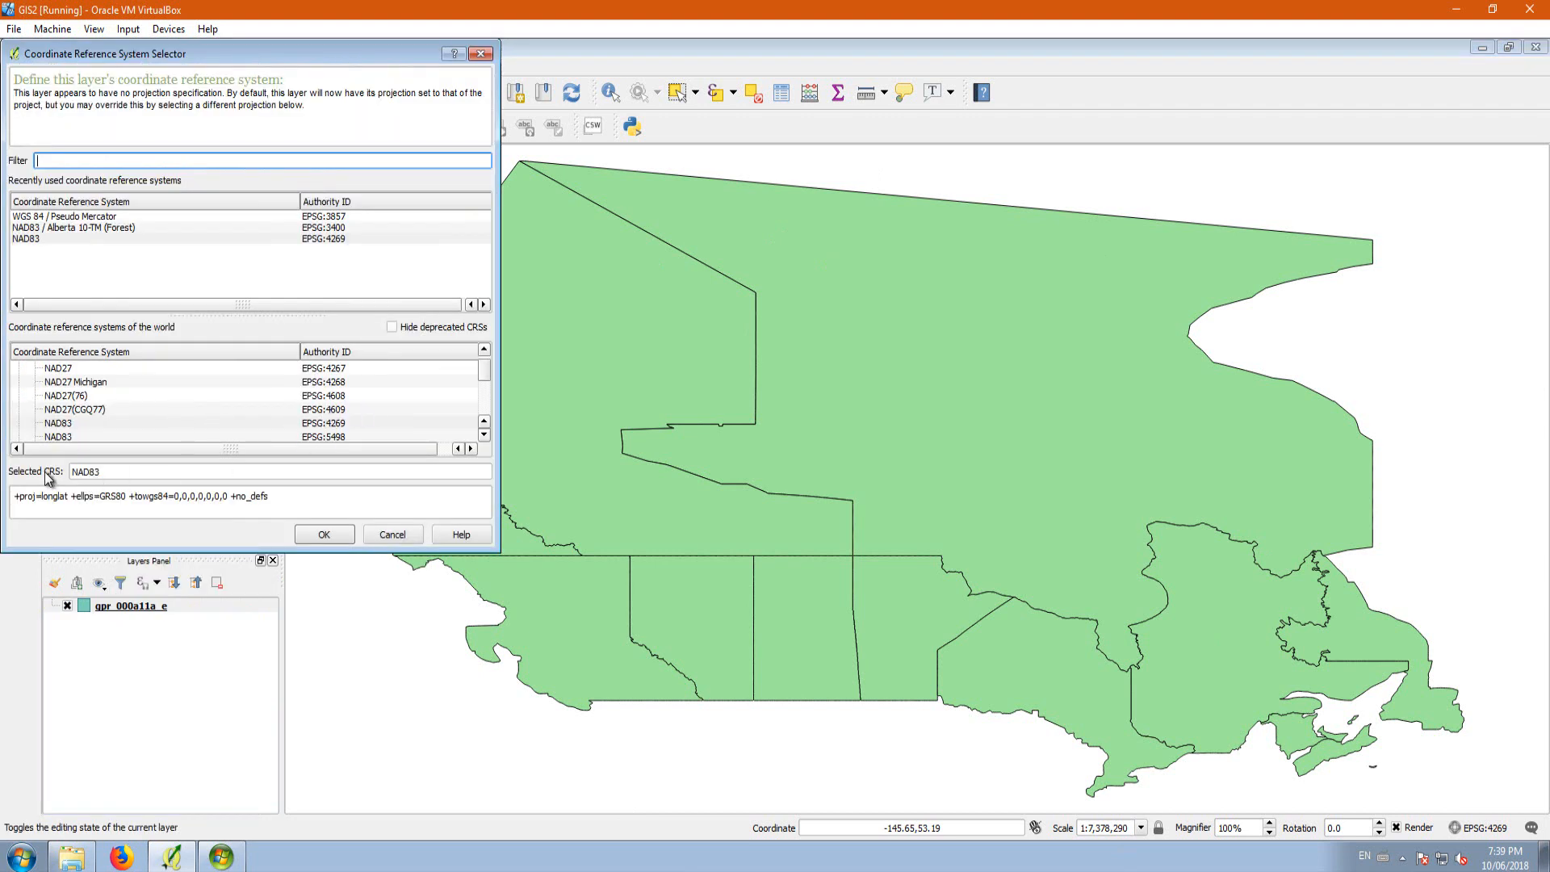
{"action": "left_click", "coordinate": [393, 535]}
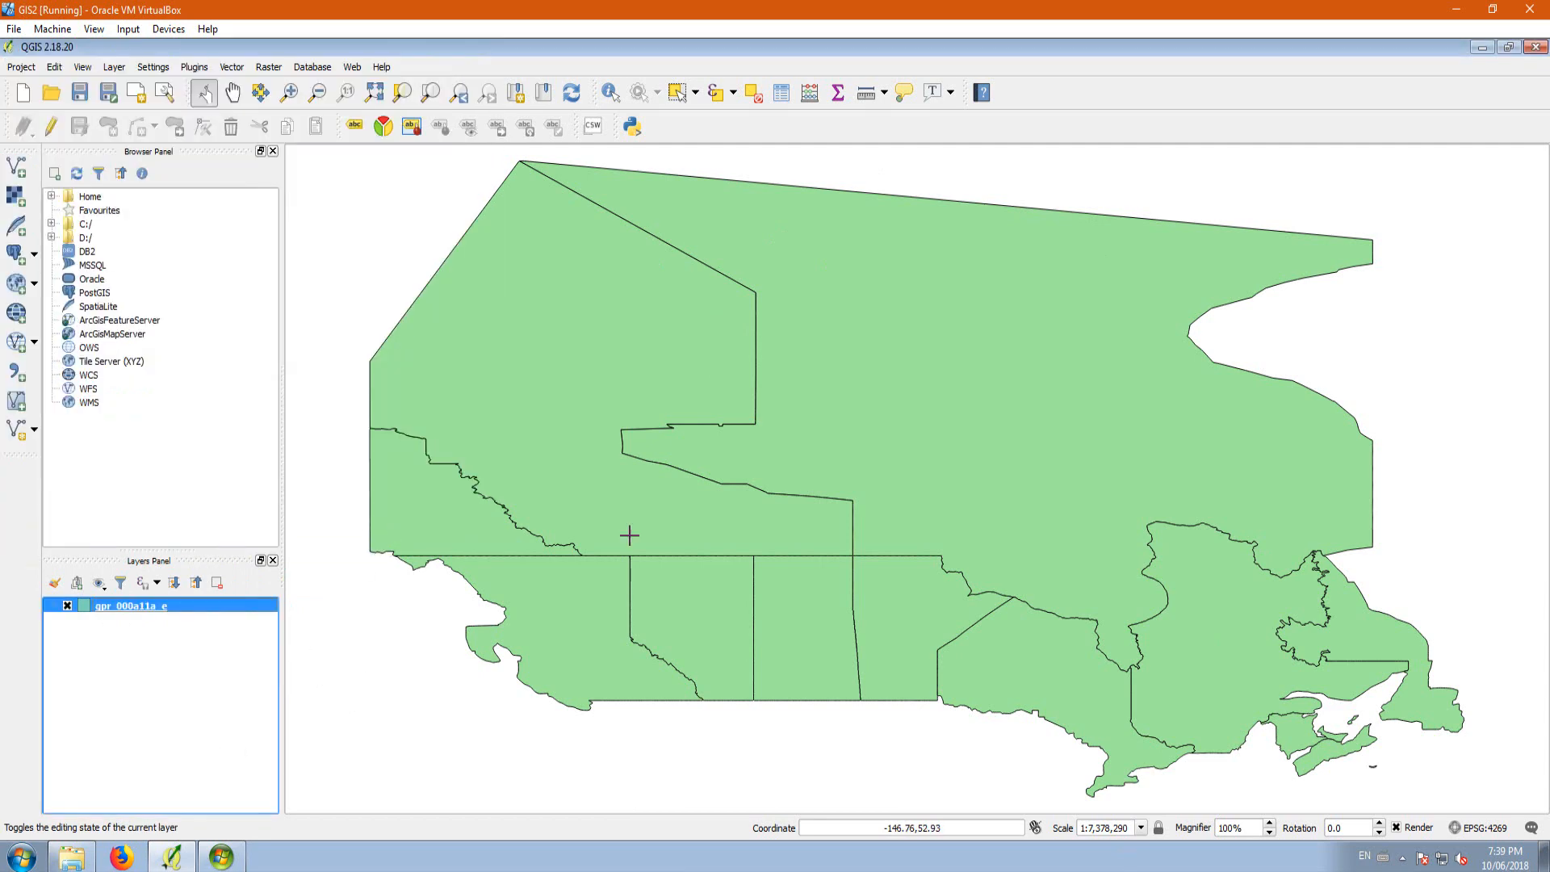
Step: Close QGIS and dismiss the Windows Media Center video card error on the desktop
{"action": "left_click", "coordinate": [1535, 47]}
{"action": "left_click", "coordinate": [774, 462]}
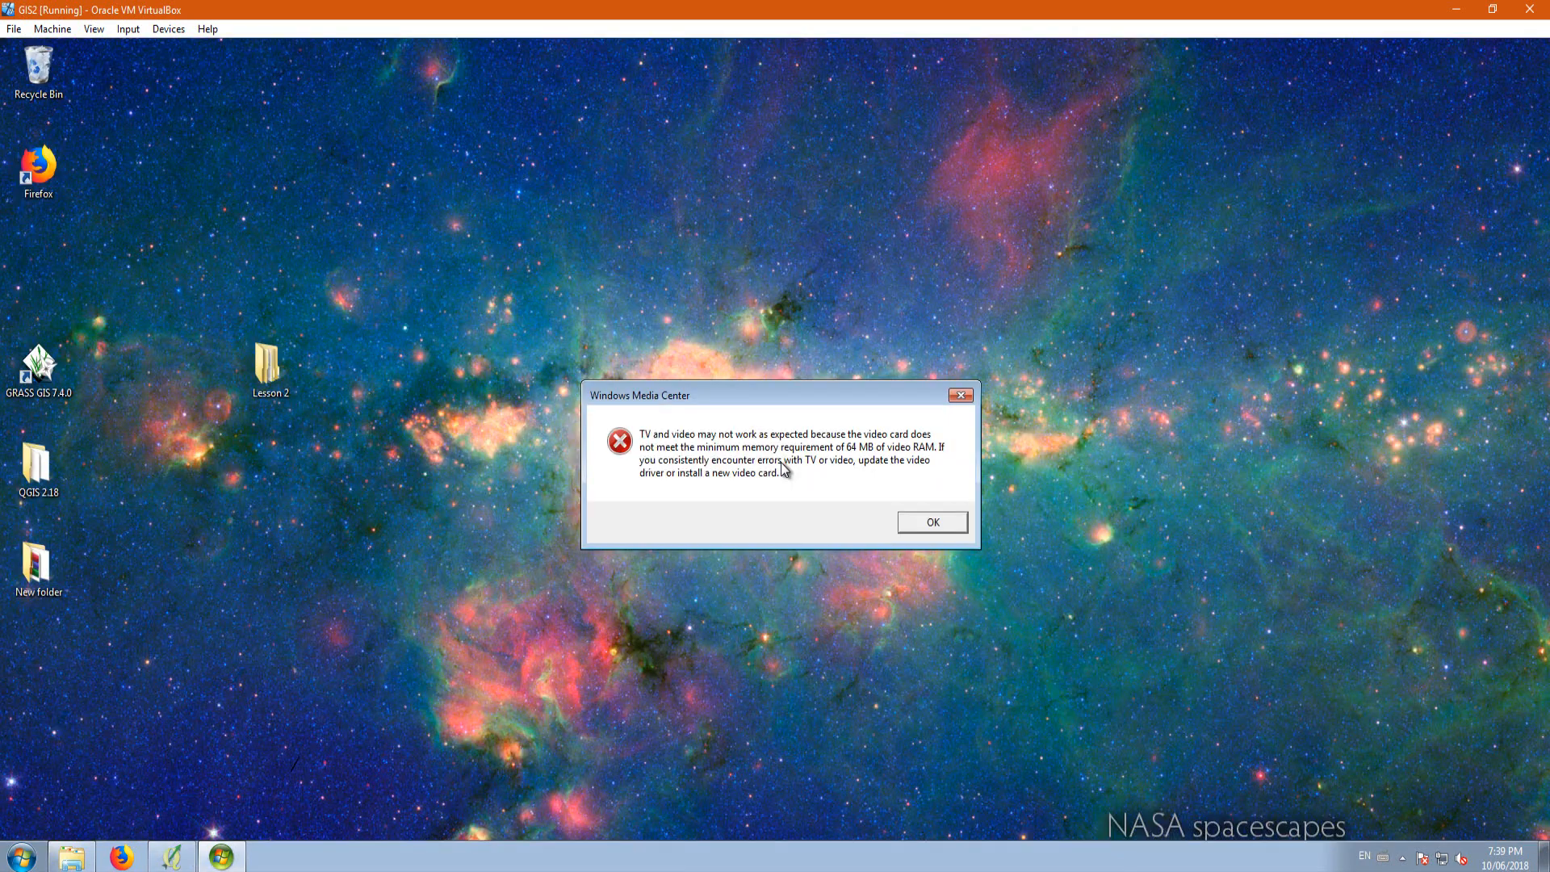
{"action": "left_click", "coordinate": [931, 523]}
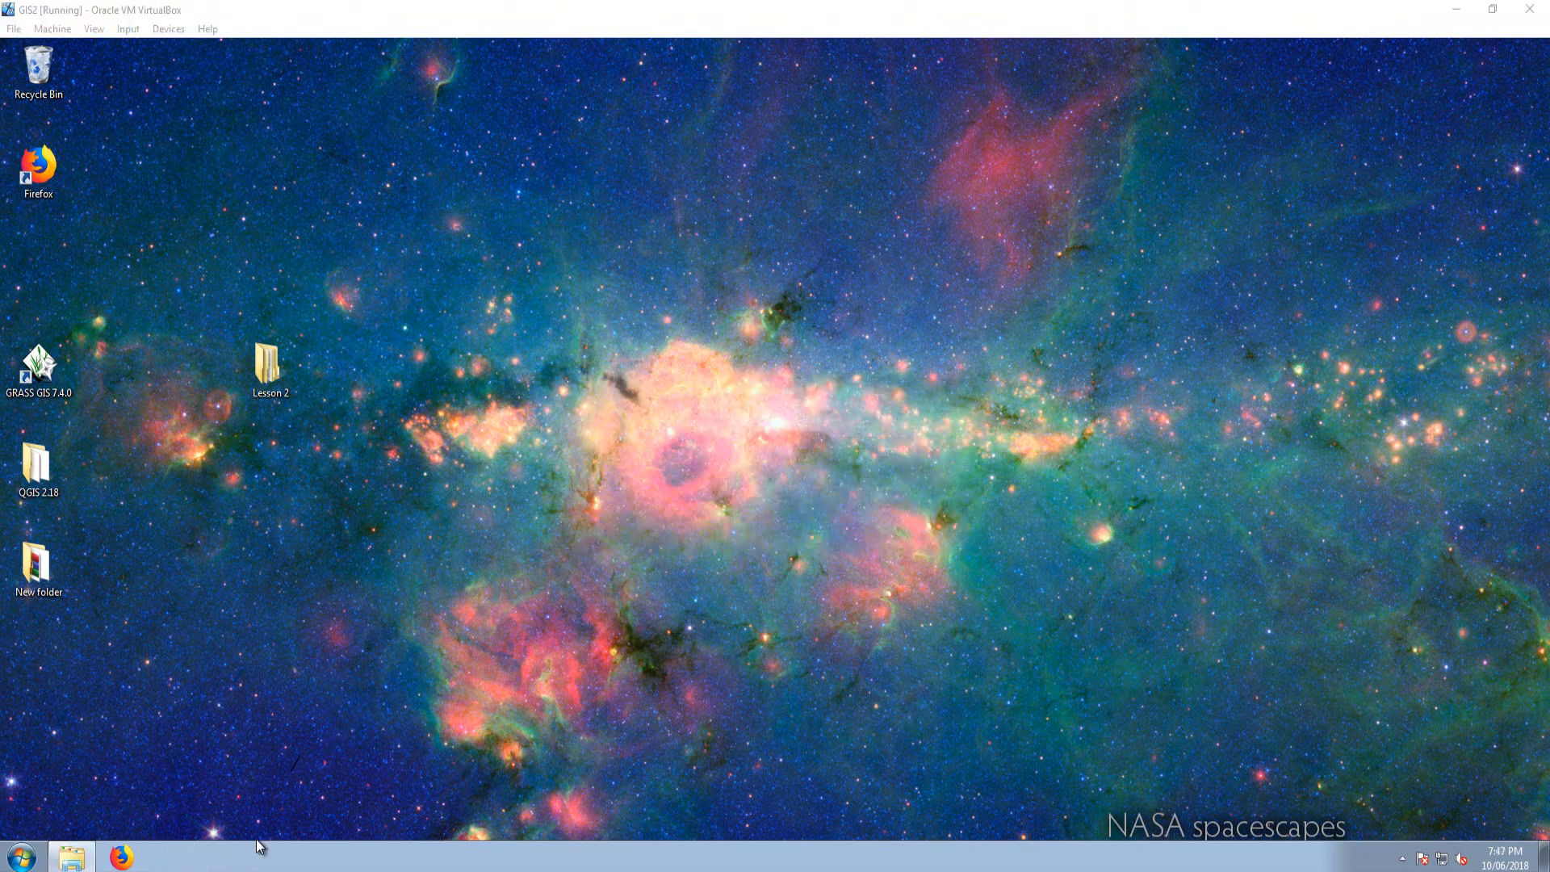
Step: Launch QGIS Desktop 2.18.20 with GRASS 7.4.0 and dismiss the start-up tip and the plugin warning
{"action": "left_click", "coordinate": [23, 857]}
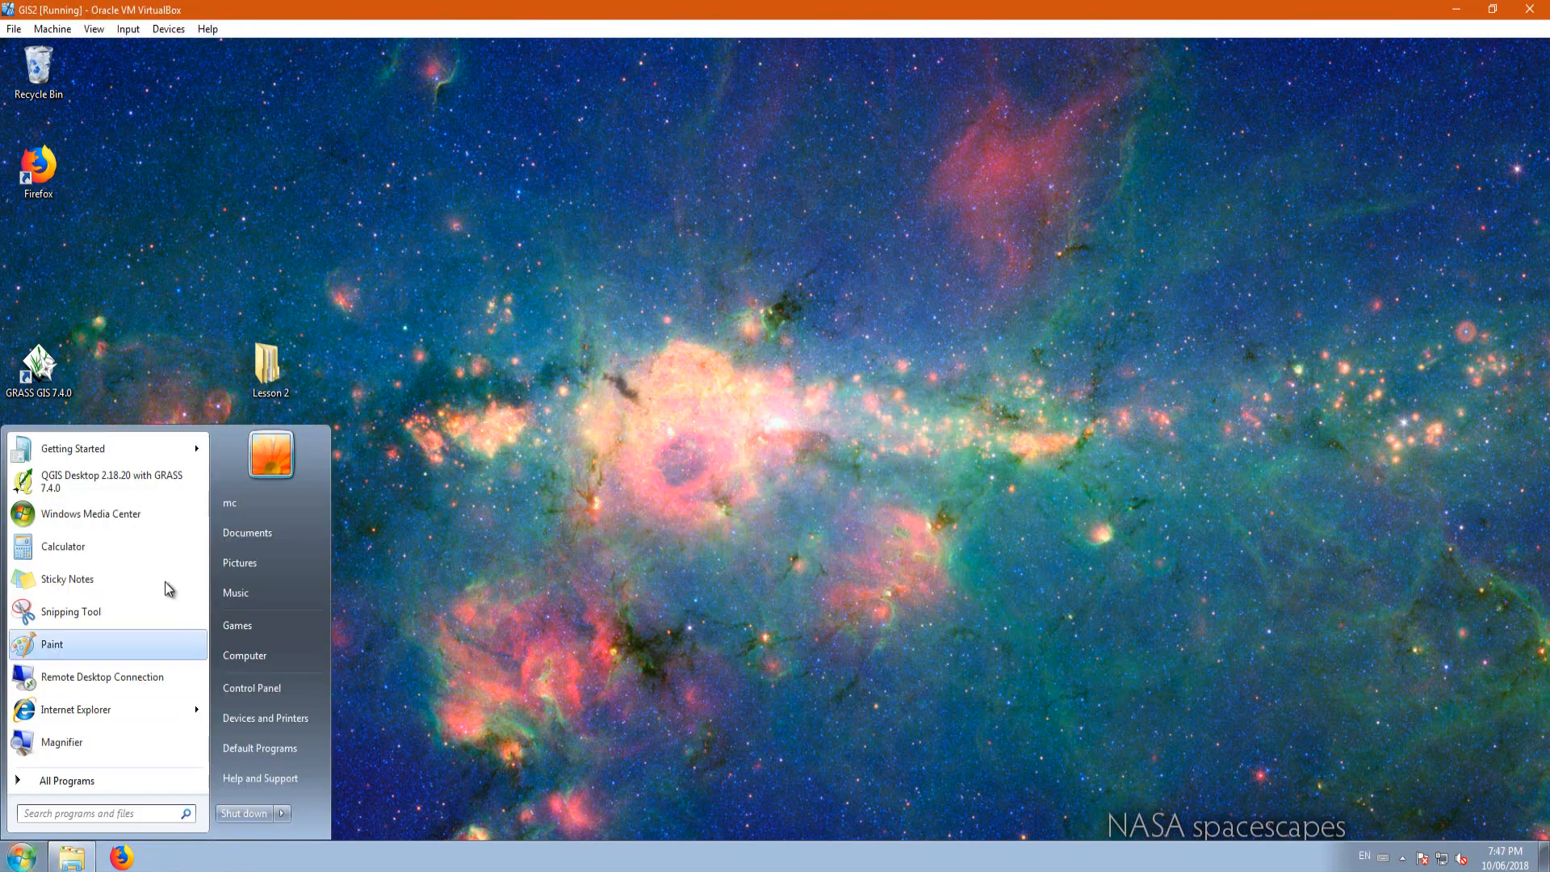
{"action": "left_click", "coordinate": [100, 482]}
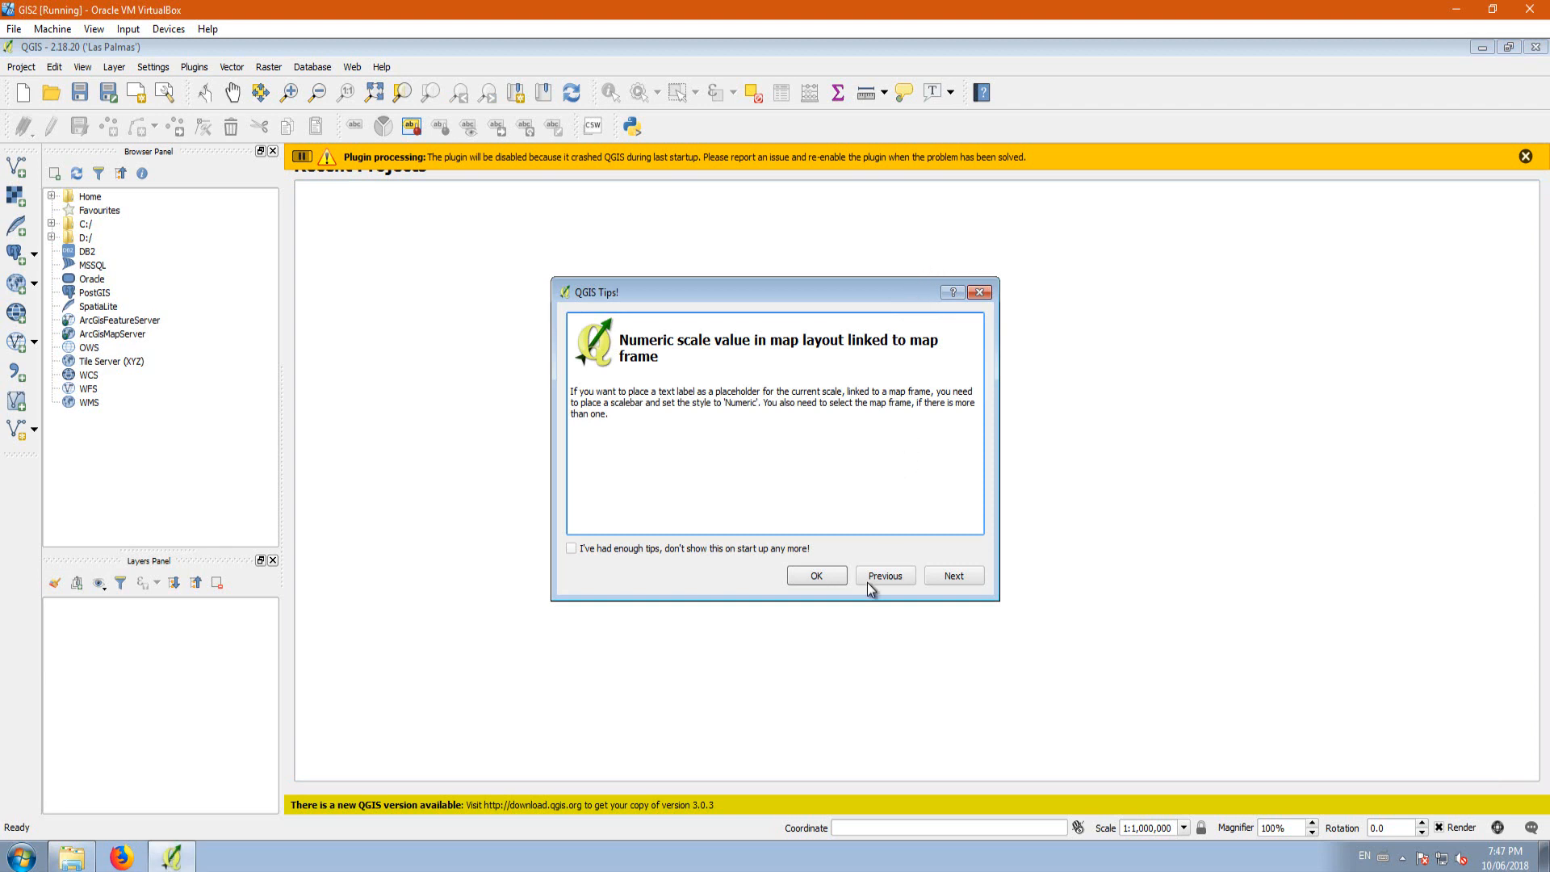
{"action": "left_click", "coordinate": [817, 576]}
{"action": "left_click", "coordinate": [1525, 157]}
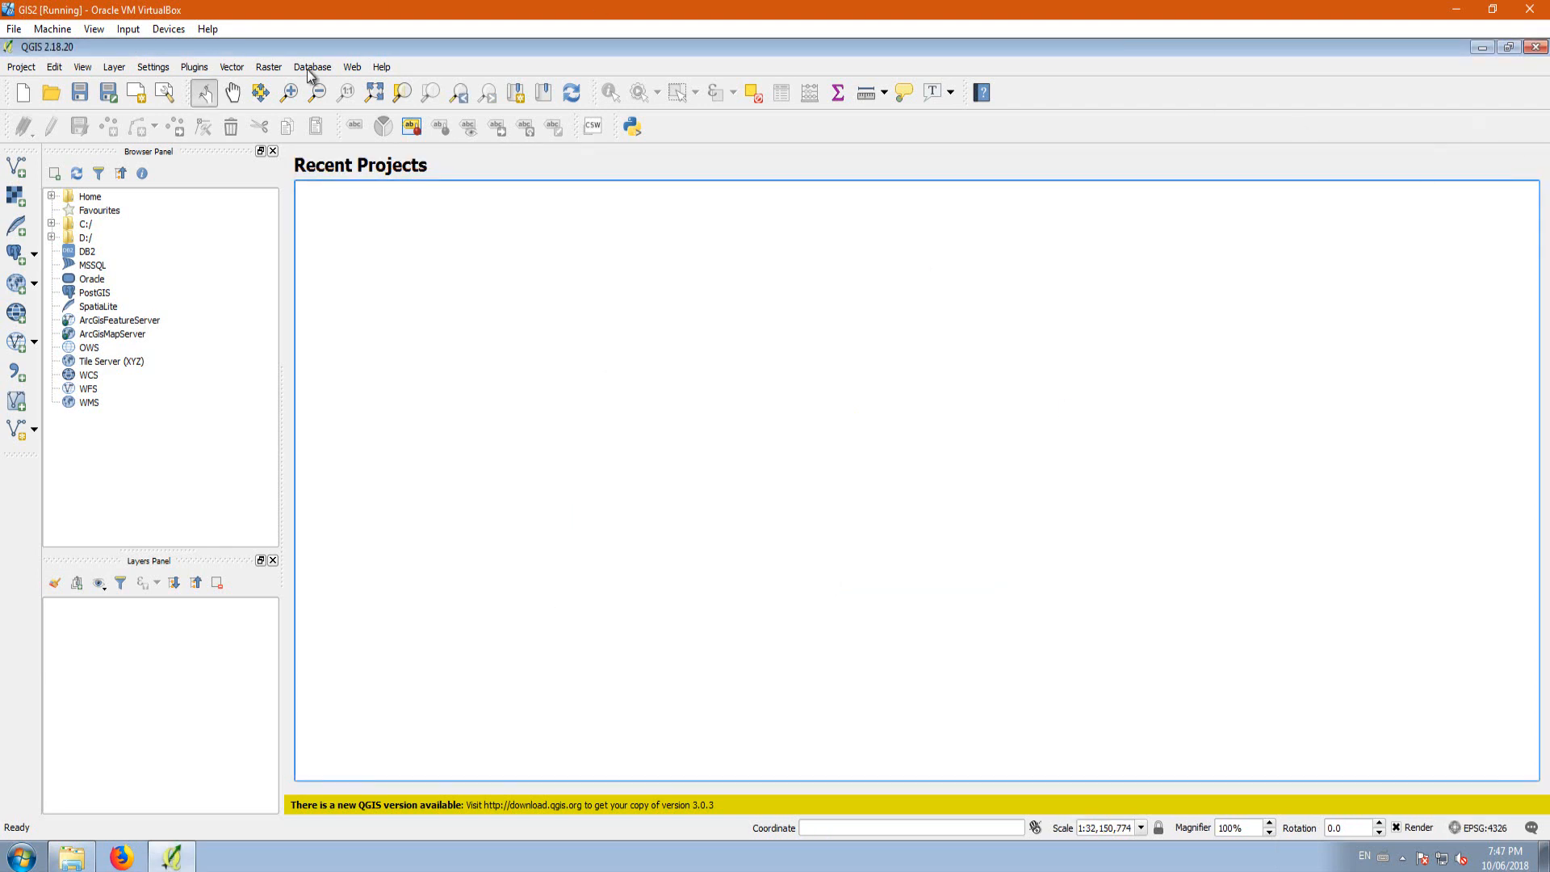
Step: Enable on-the-fly CRS transformation for the project and set the project CRS to NAD83 / Alberta 10-TM (Forest), EPSG:3400
{"action": "left_click", "coordinate": [23, 68]}
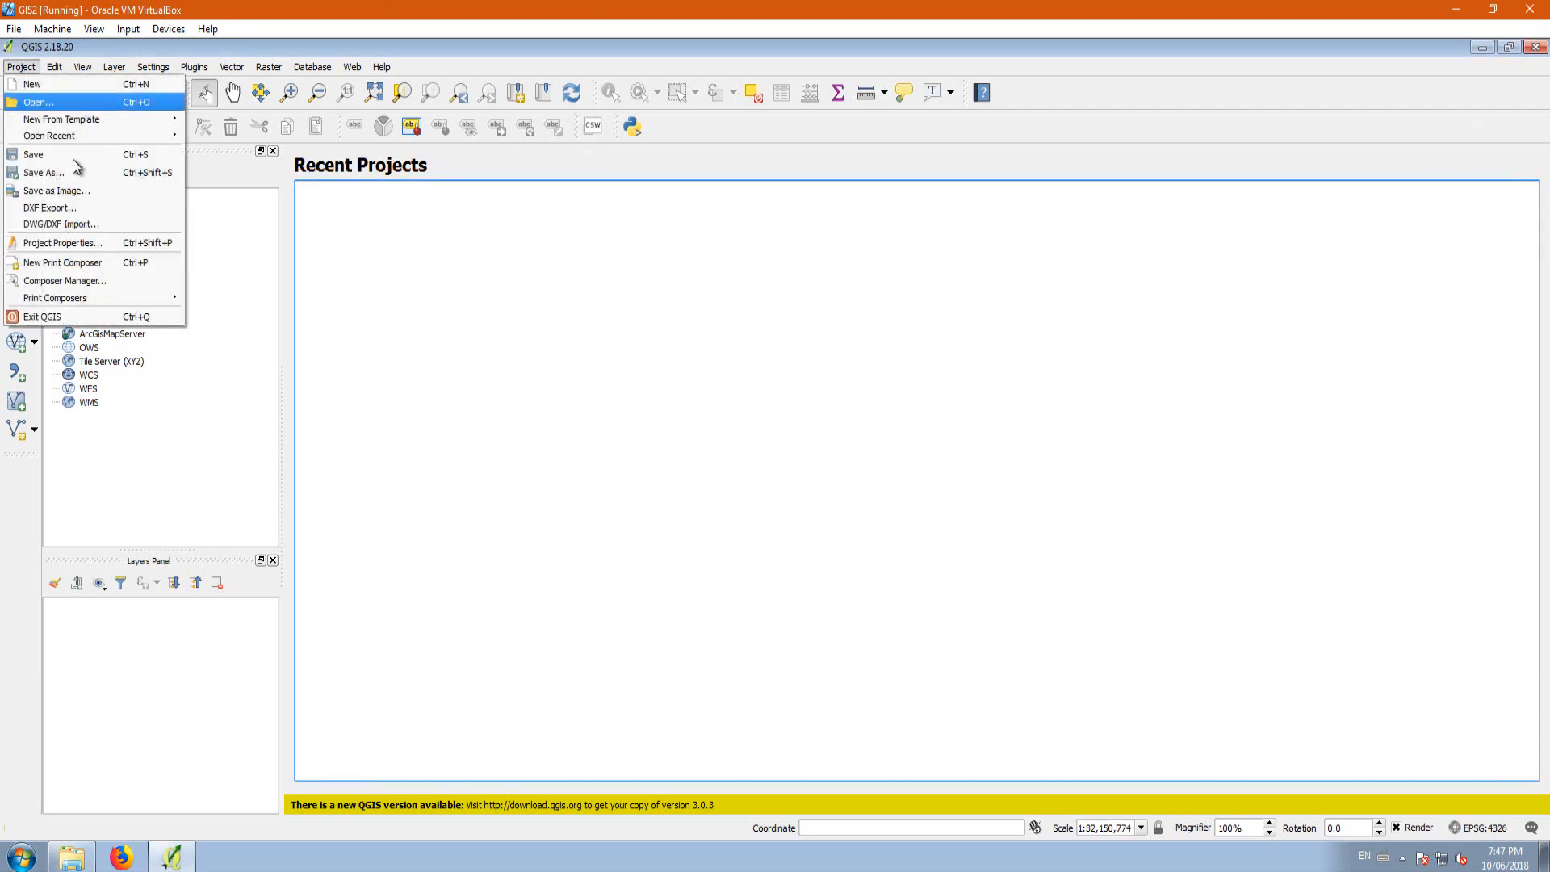
{"action": "left_click", "coordinate": [59, 244]}
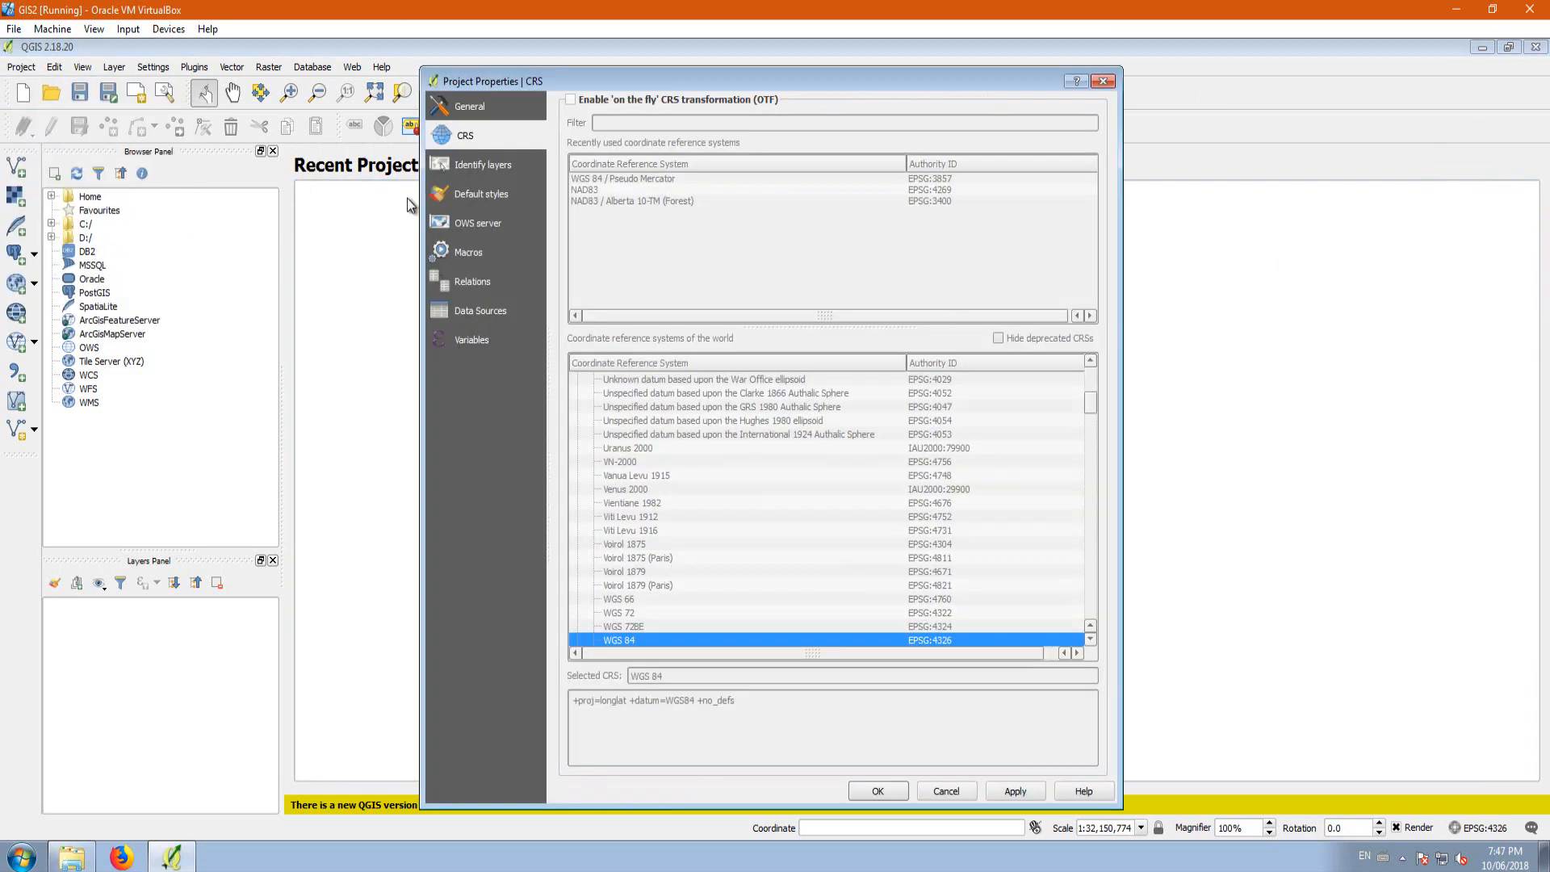
{"action": "left_click", "coordinate": [477, 107]}
{"action": "left_click", "coordinate": [466, 137]}
{"action": "left_click", "coordinate": [568, 102]}
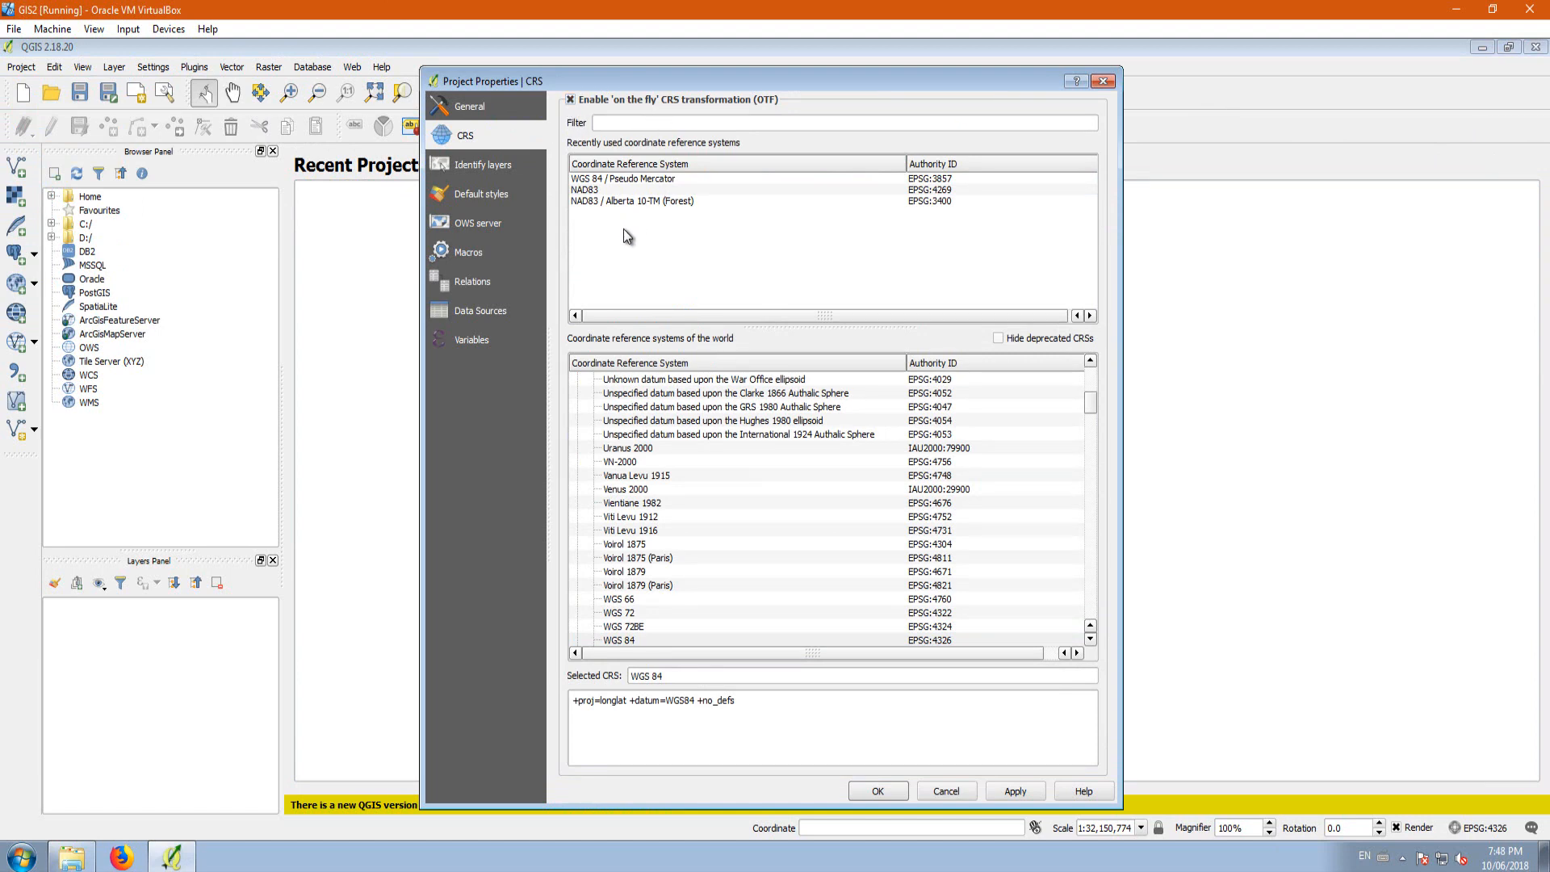
{"action": "left_click", "coordinate": [586, 202]}
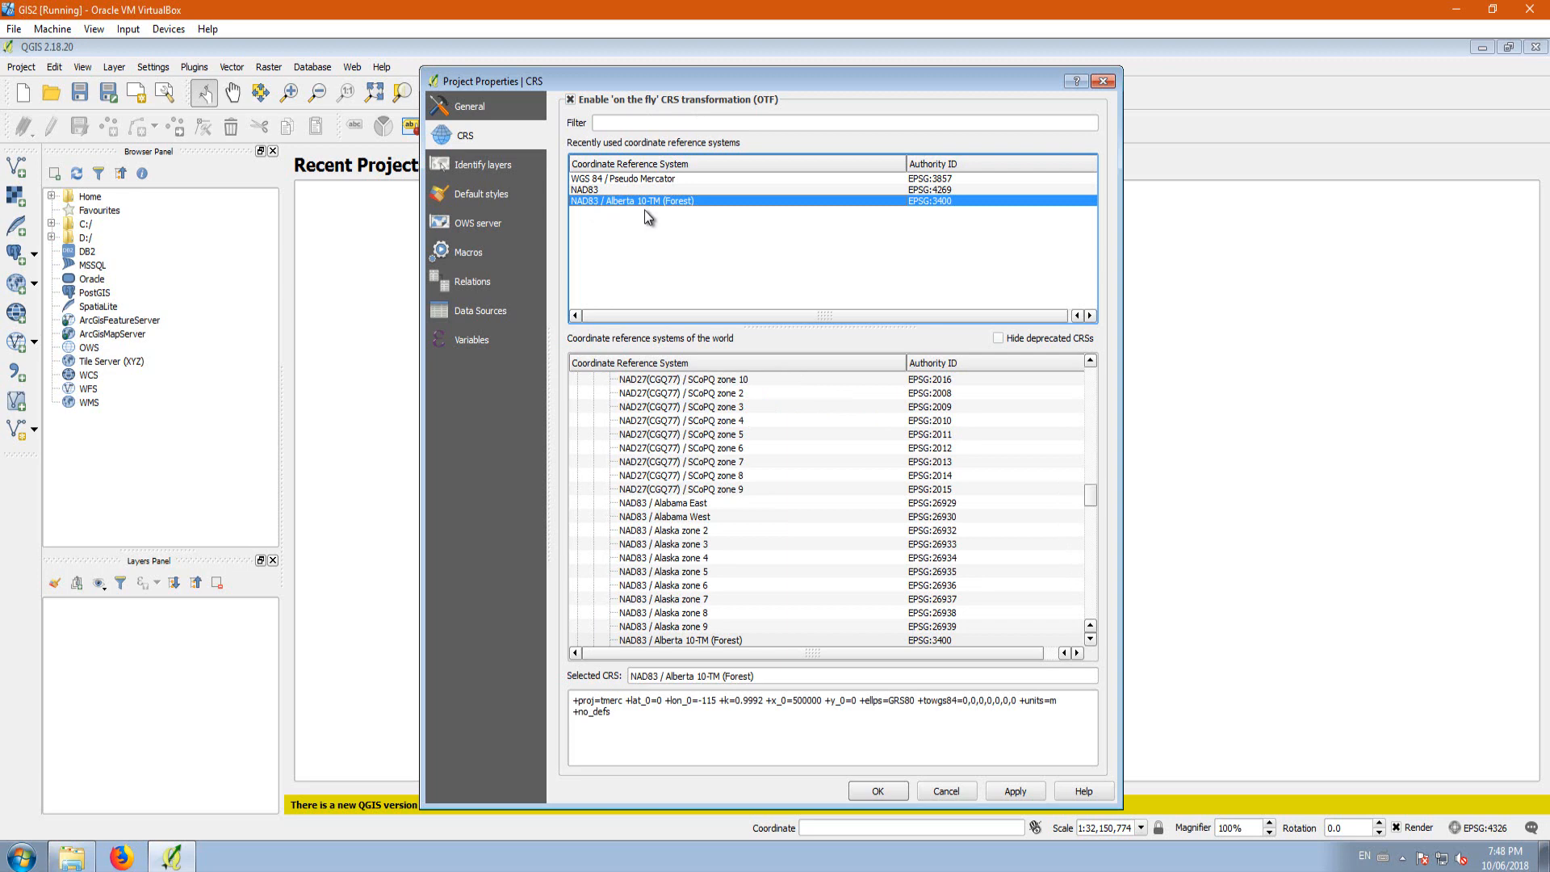
{"action": "left_click", "coordinate": [1008, 794]}
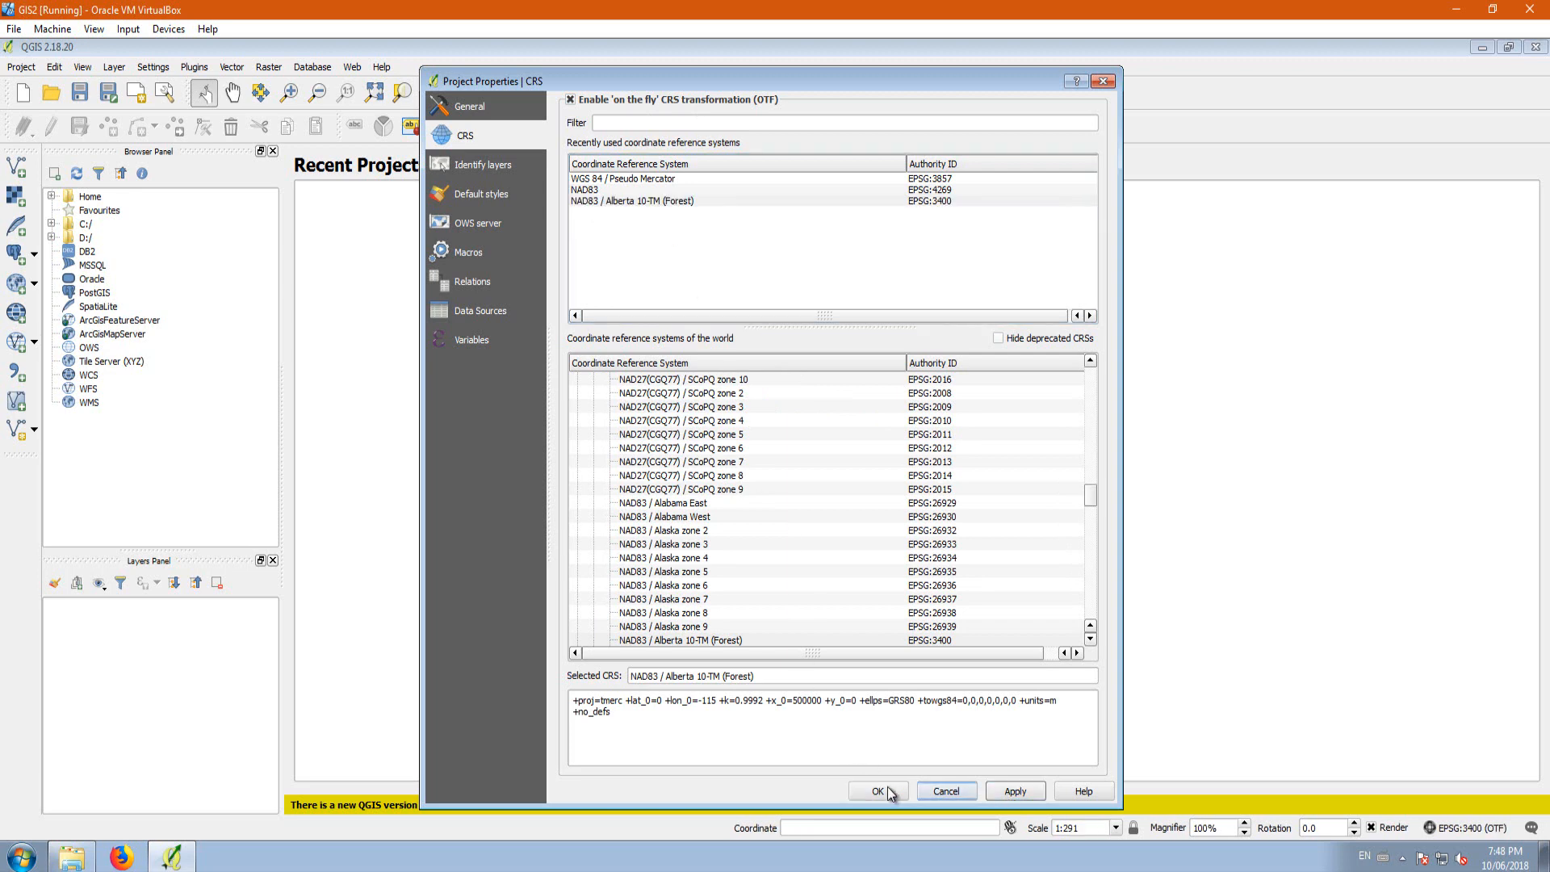
{"action": "left_click", "coordinate": [888, 786]}
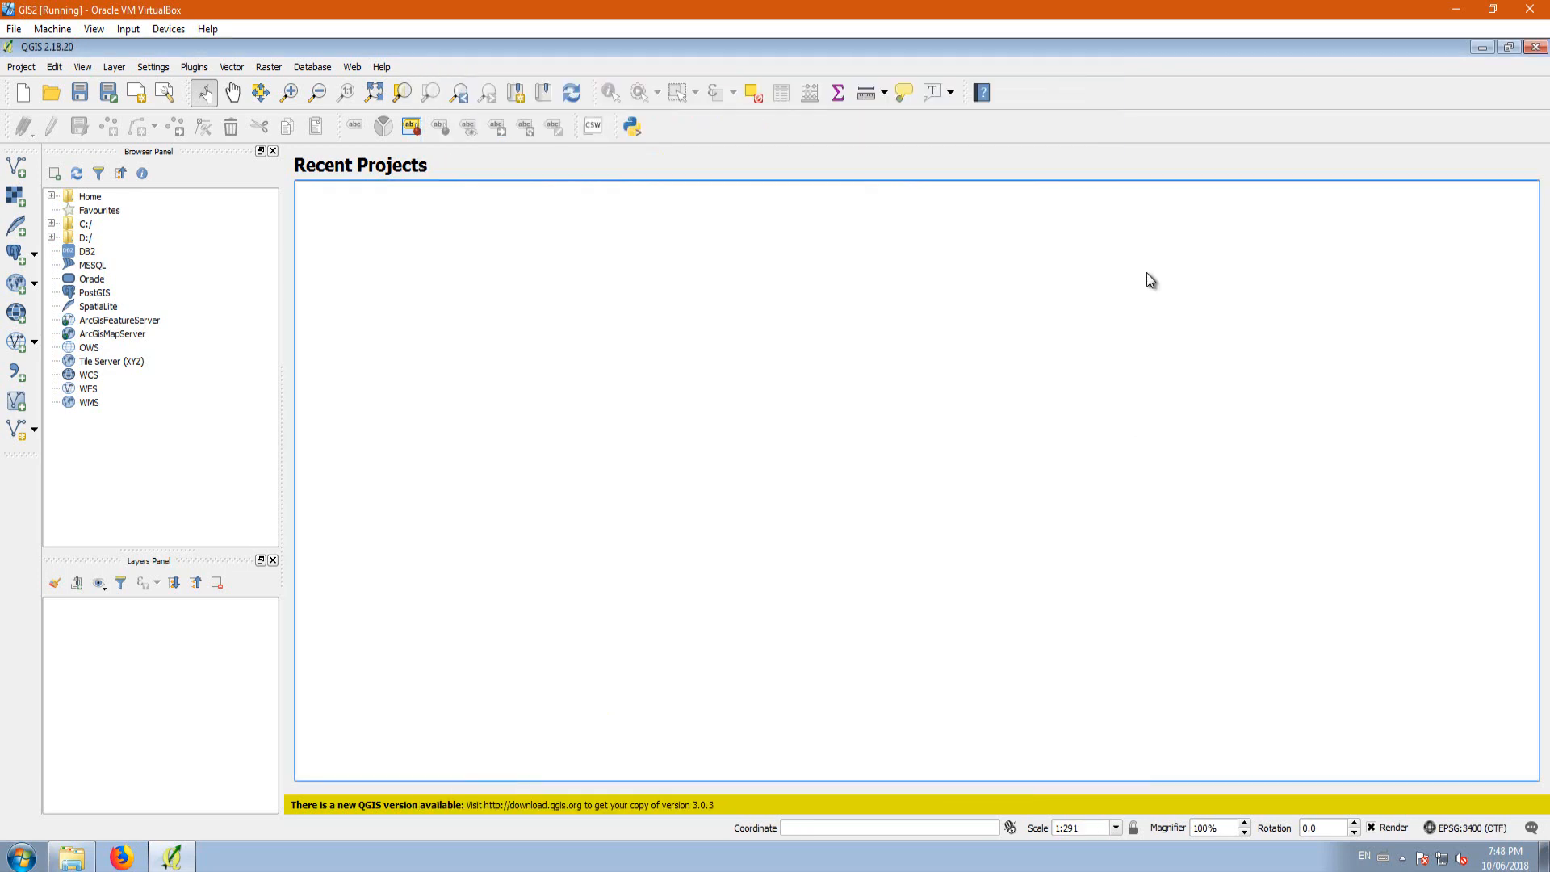
Step: Add the gpr_000a11a_e.shp shapefile from the Lesson 2 Provinces folder to the project
{"action": "left_click", "coordinate": [17, 167]}
{"action": "left_click", "coordinate": [912, 481]}
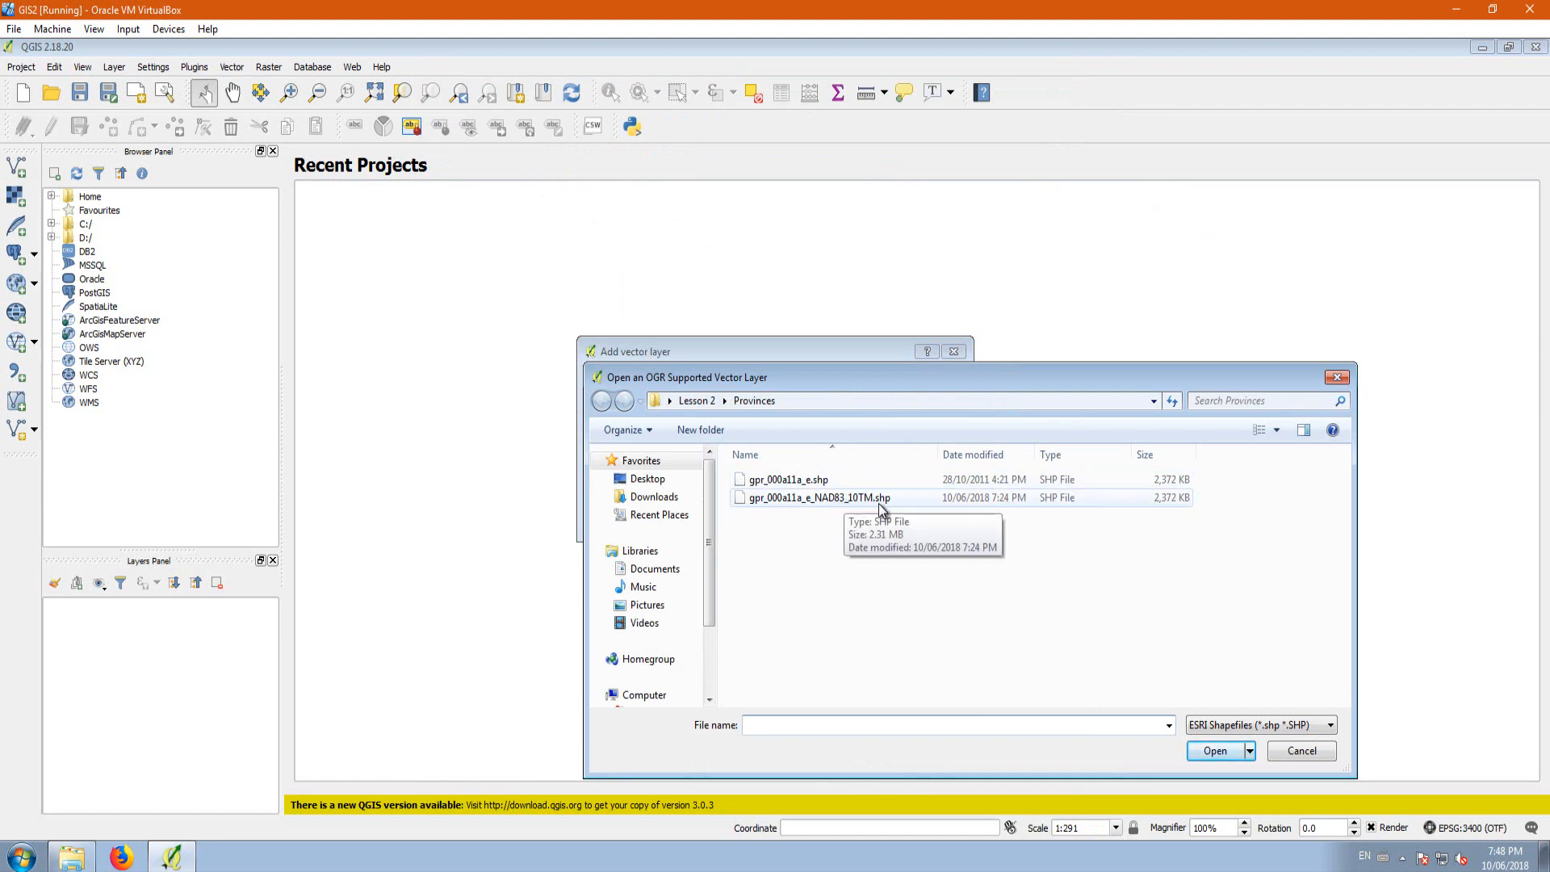
{"action": "left_click", "coordinate": [805, 481]}
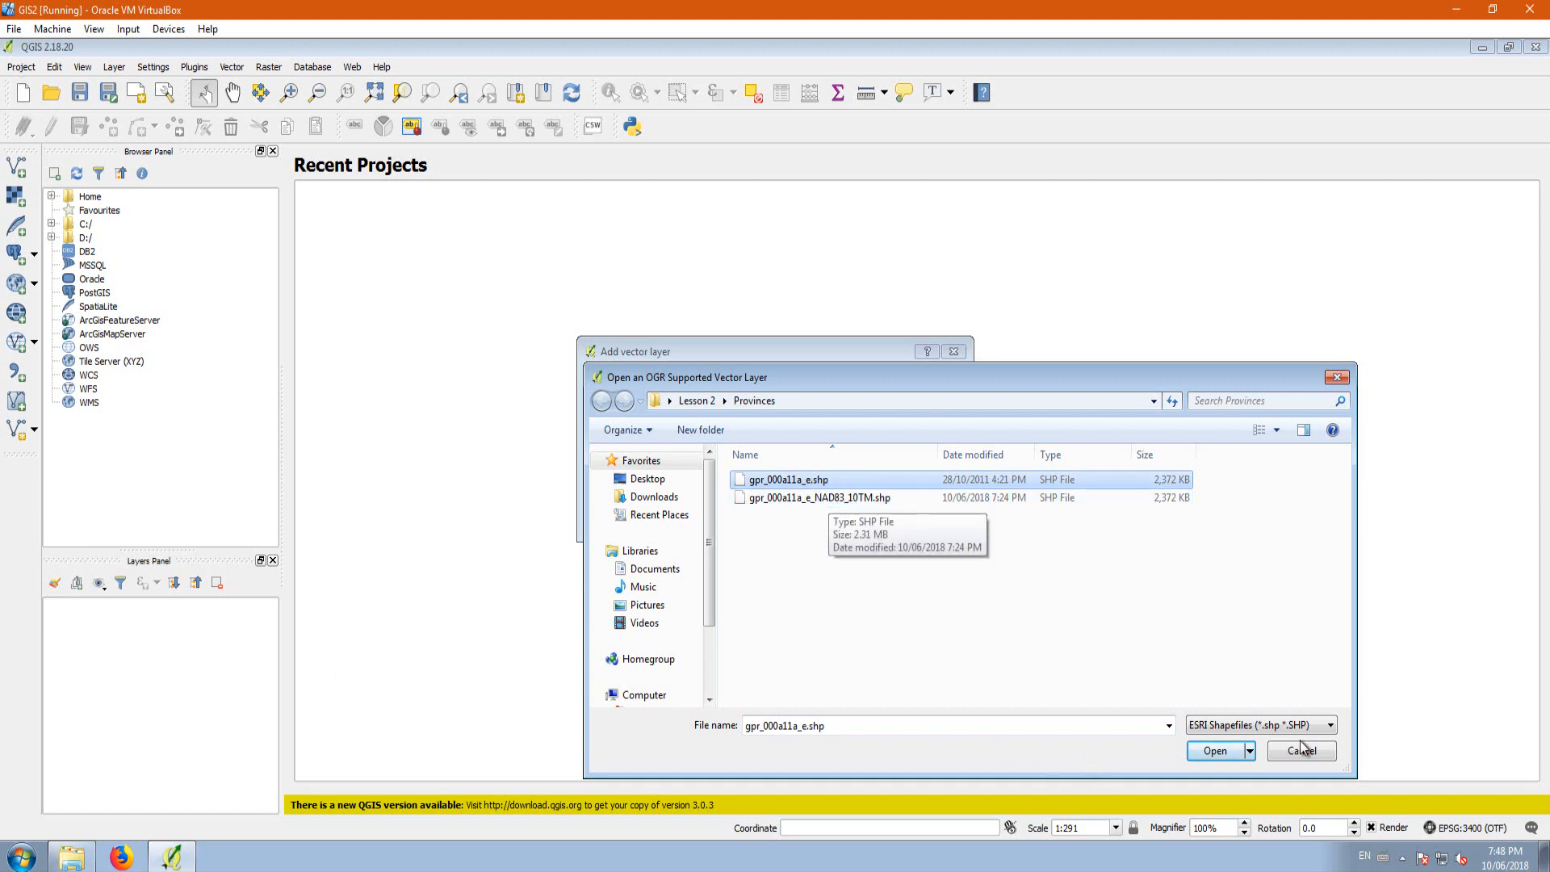
{"action": "left_click", "coordinate": [1214, 751]}
{"action": "left_click", "coordinate": [791, 516]}
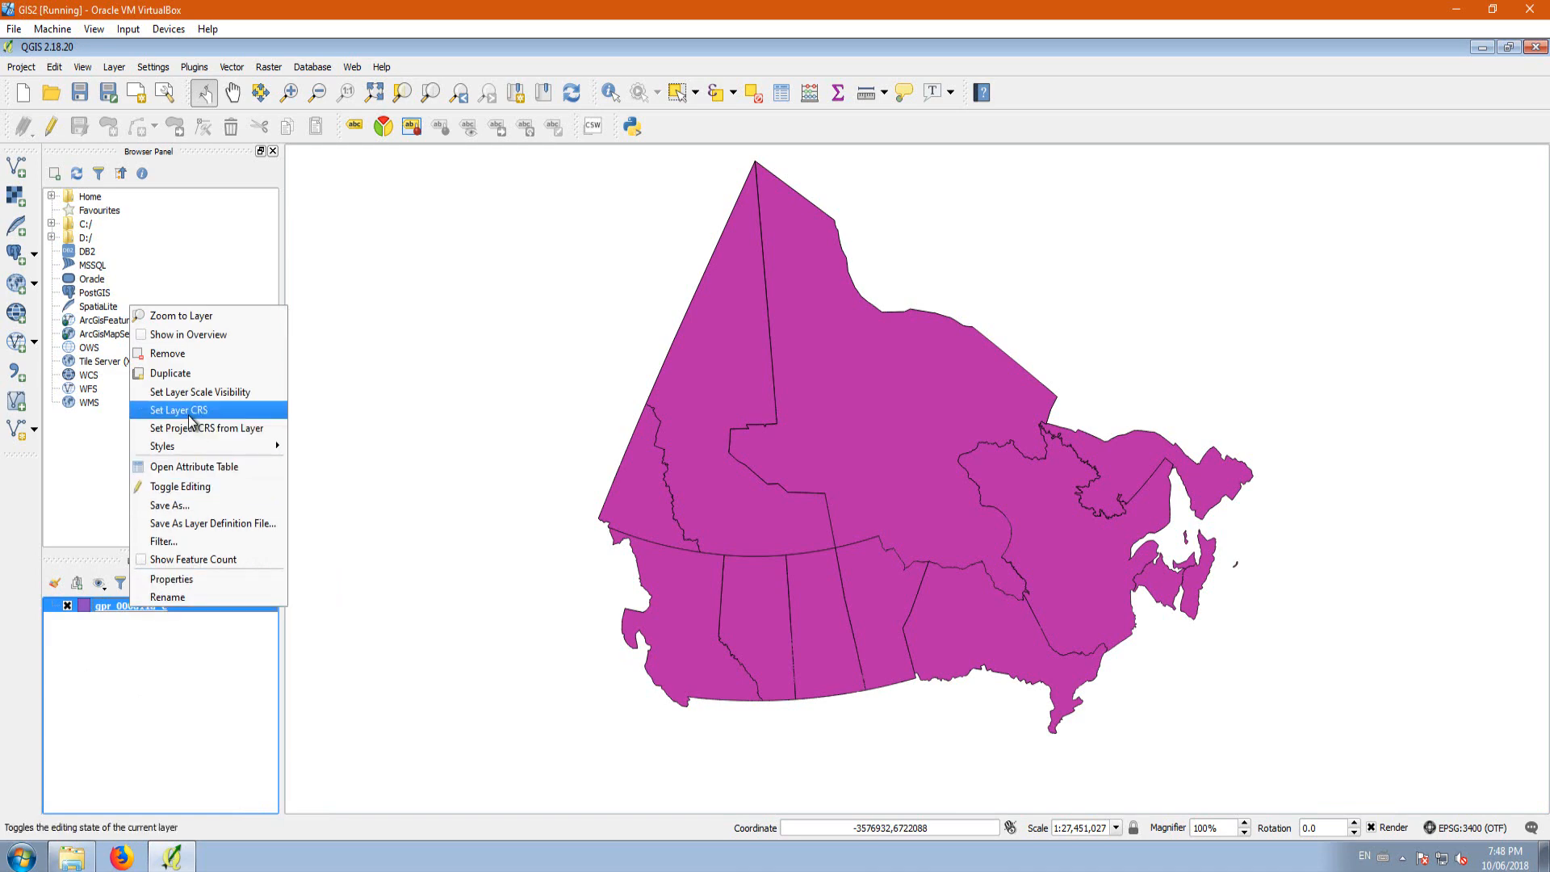
Step: Compare the gpr_000a11a_e layer's coordinate reference system with the project's, leaving both unchanged
{"action": "left_click", "coordinate": [192, 410]}
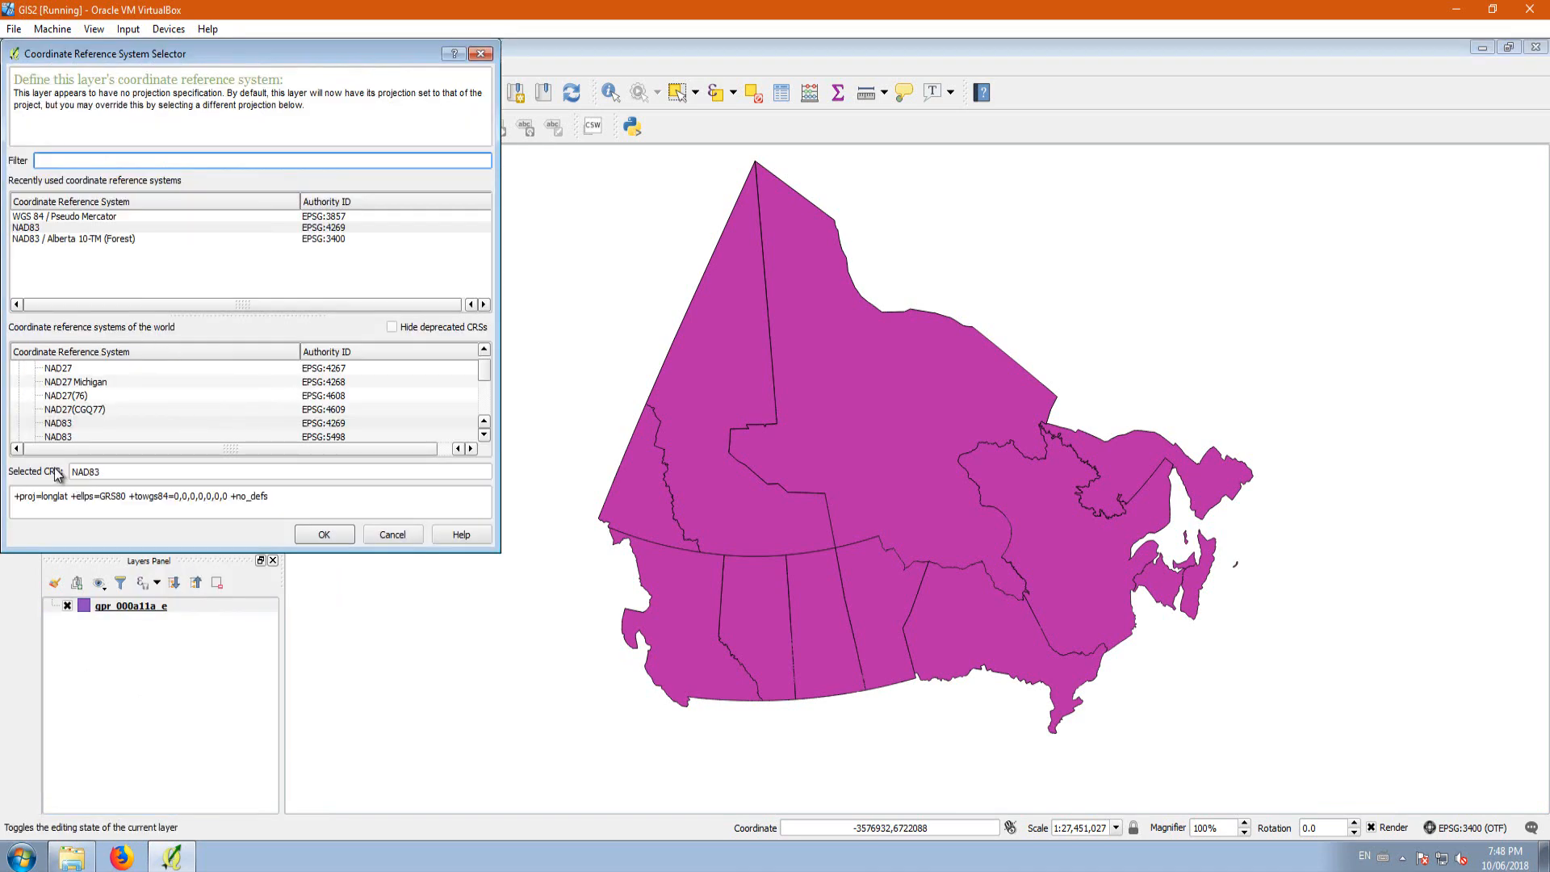
{"action": "left_click", "coordinate": [392, 534]}
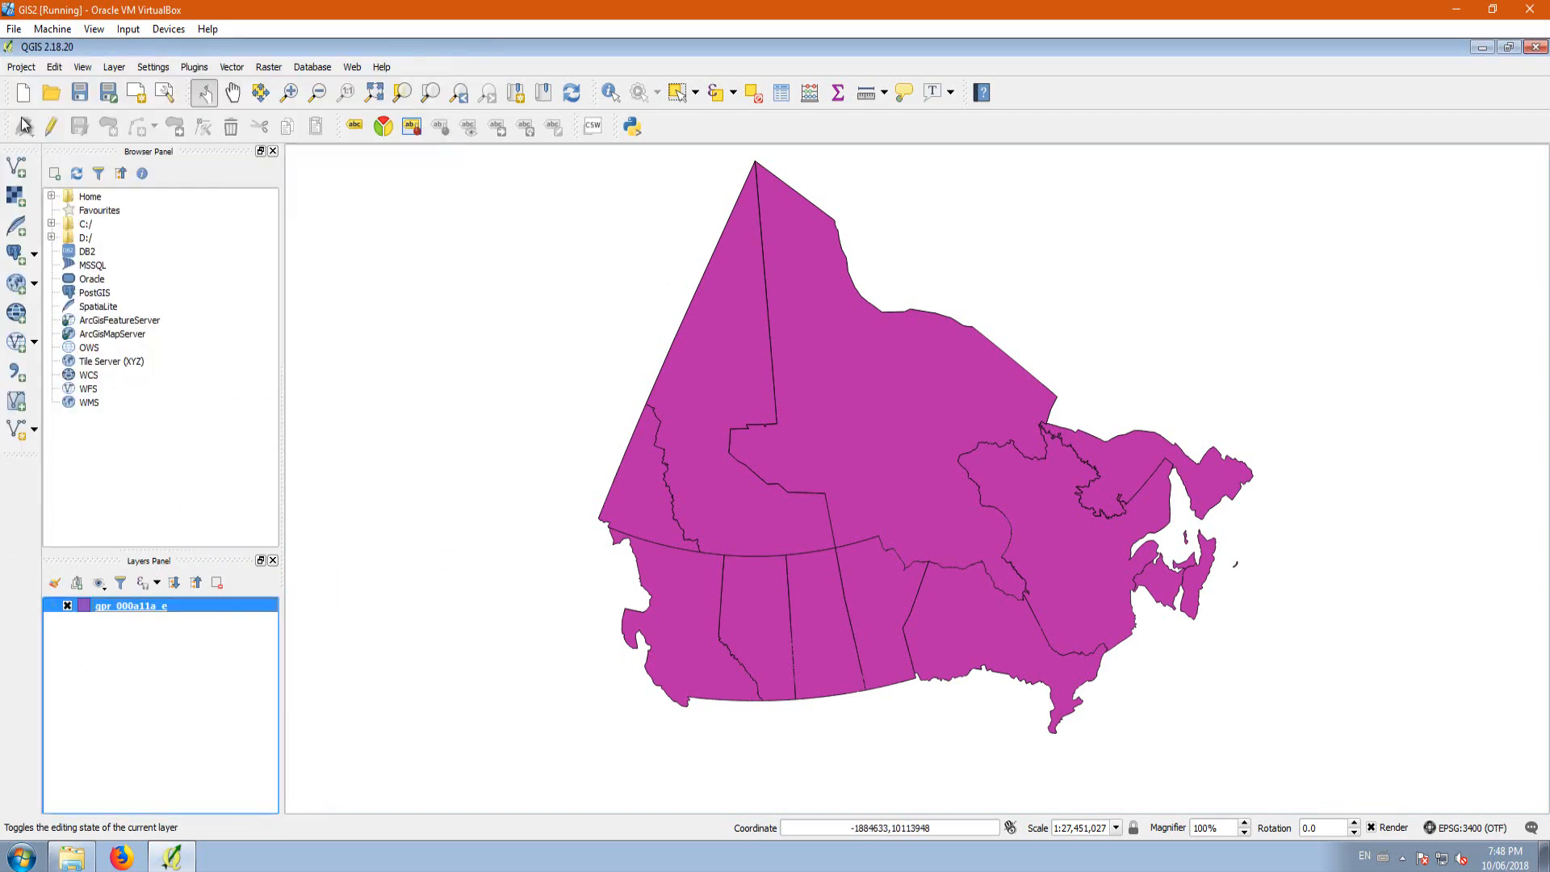
{"action": "left_click", "coordinate": [18, 68]}
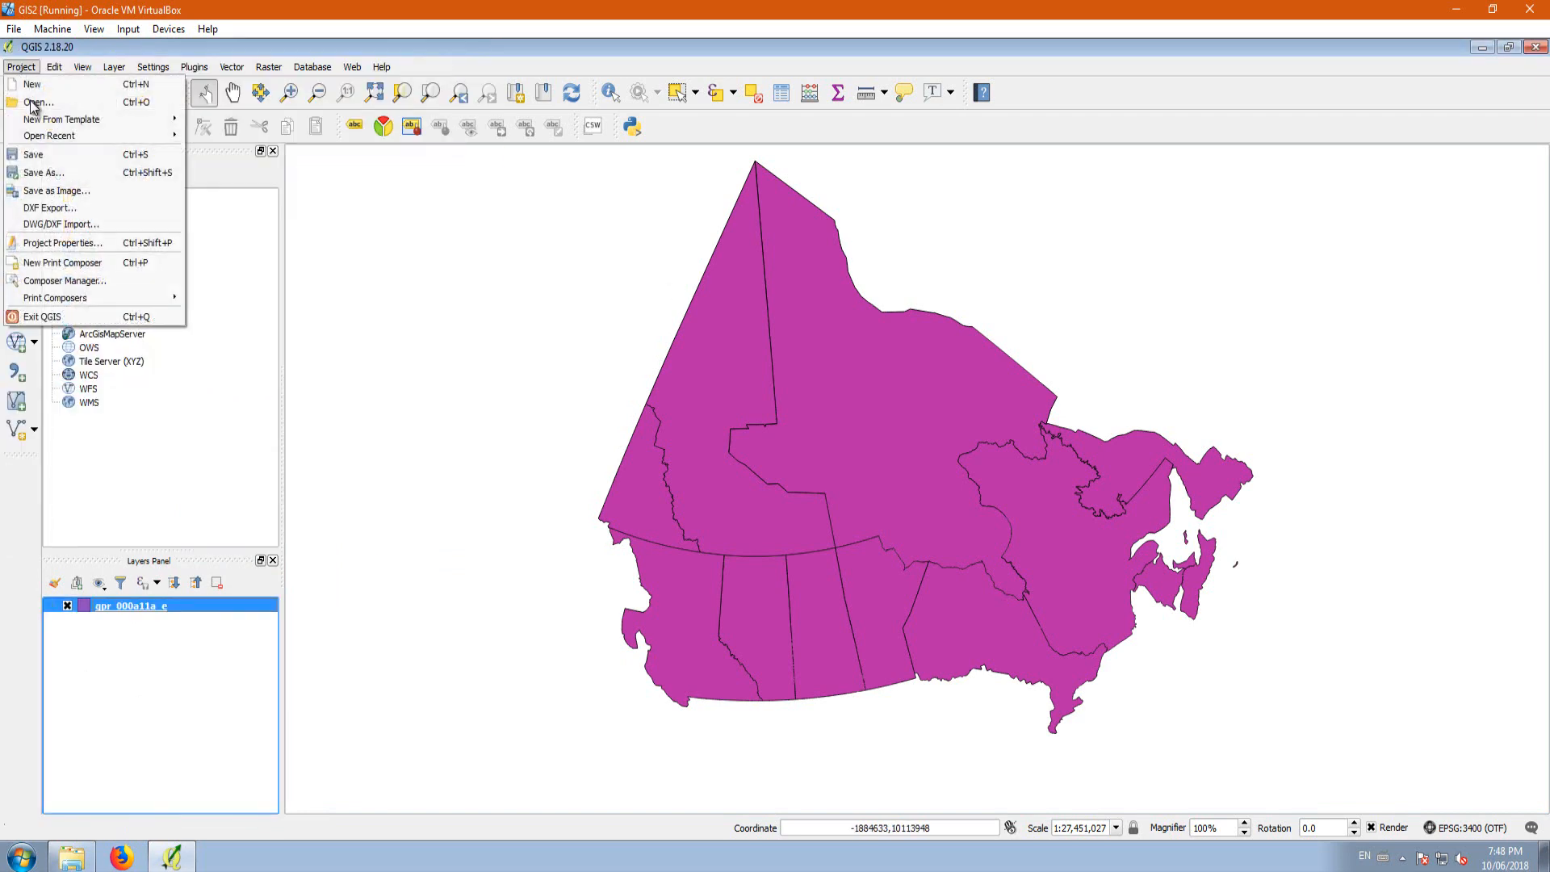
{"action": "left_click", "coordinate": [48, 242]}
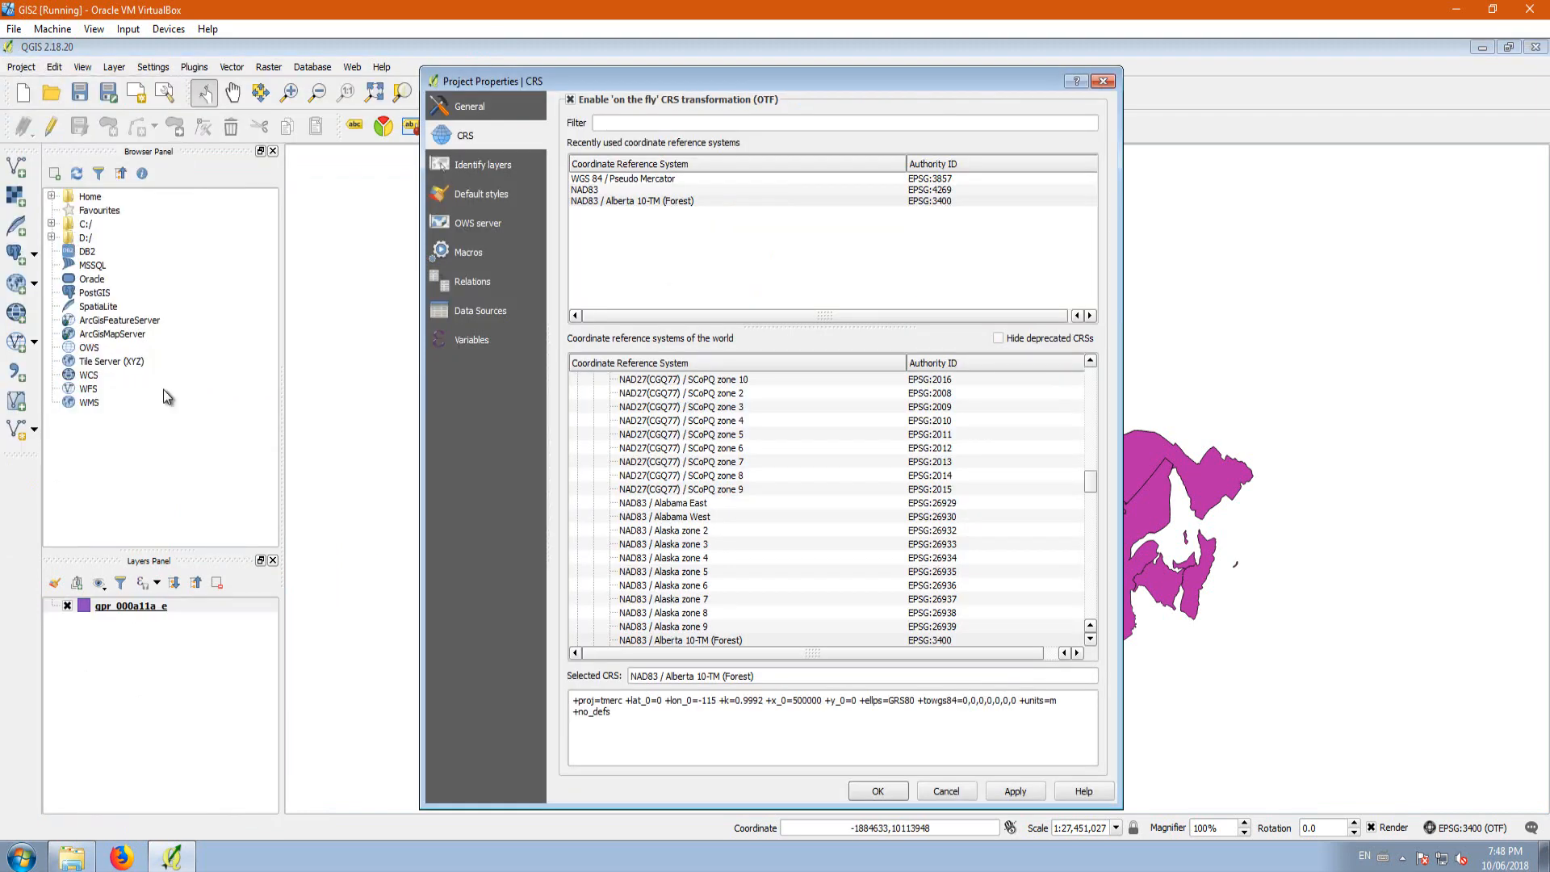
{"action": "left_click", "coordinate": [1103, 81]}
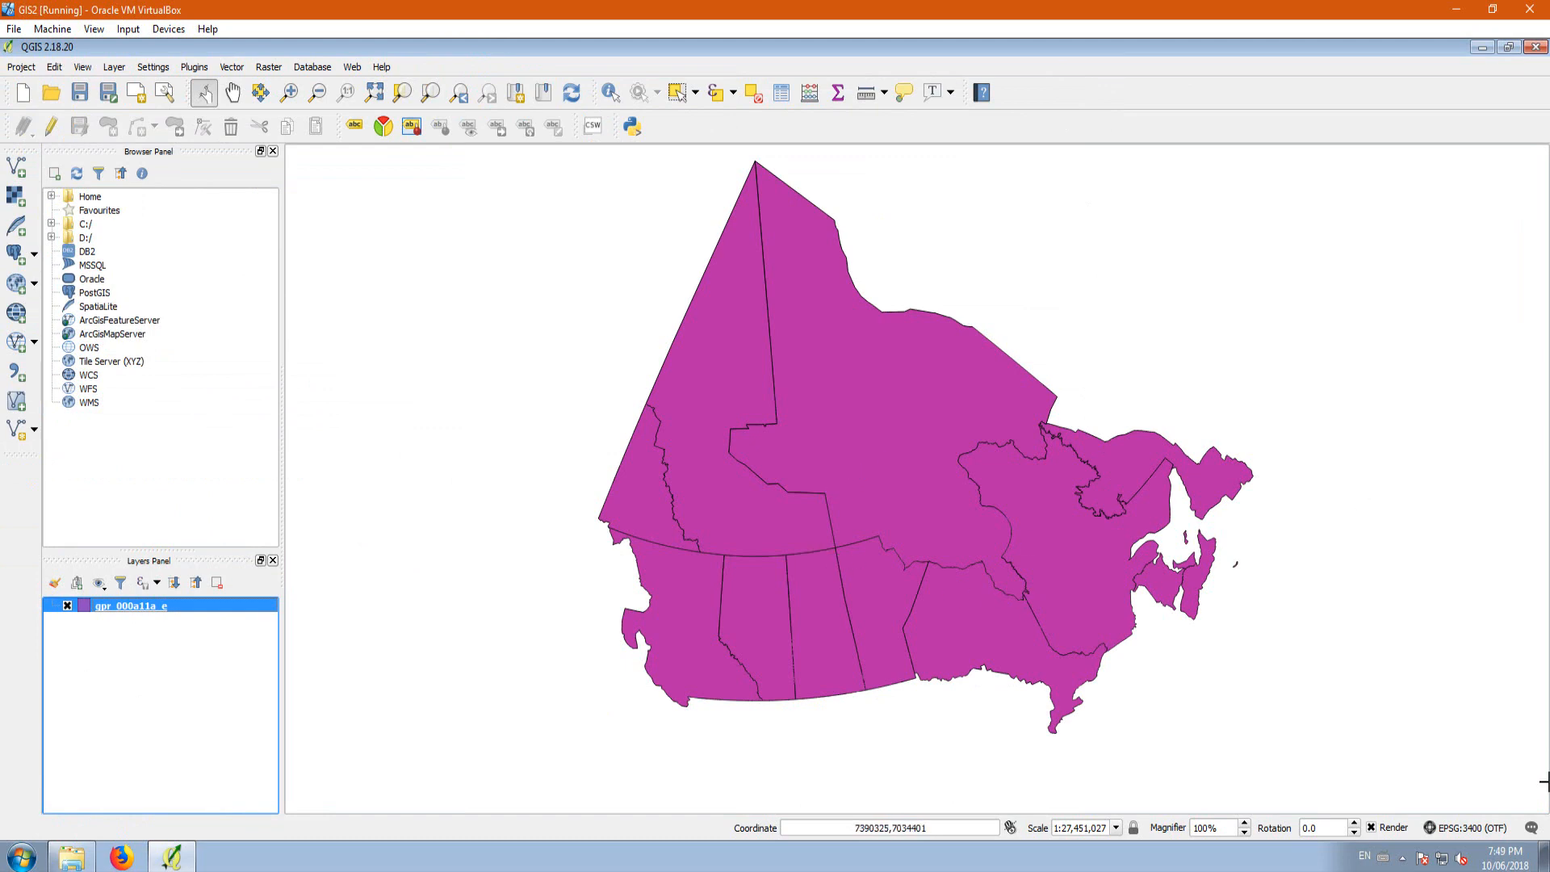
Step: Review the project CRS once more and accept the existing CRS of the gpr_000a11a_e layer
{"action": "left_click", "coordinate": [1461, 831]}
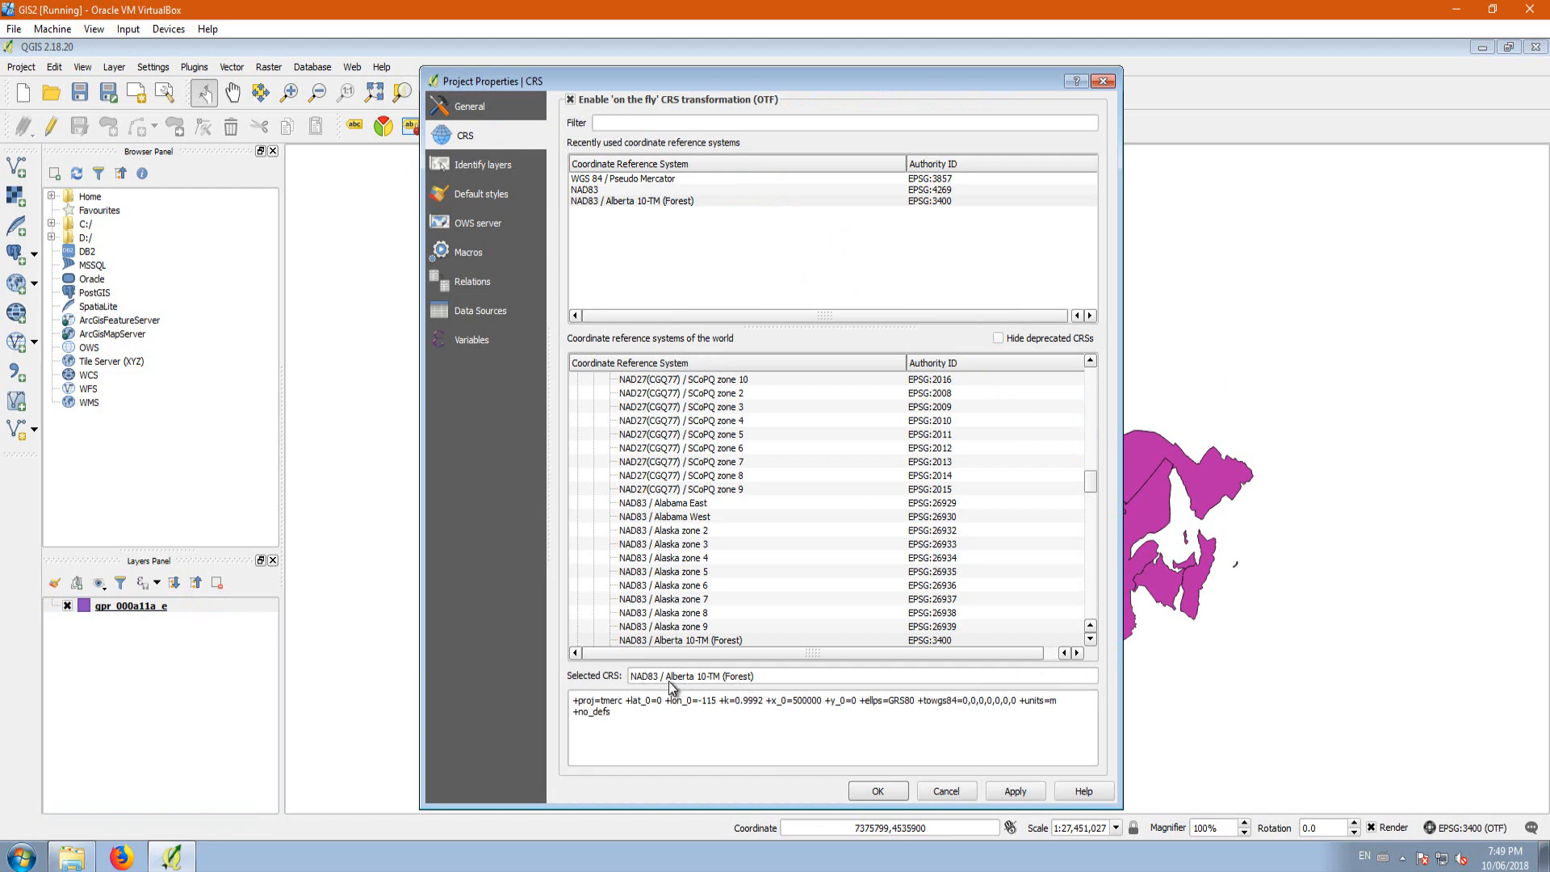
{"action": "left_click", "coordinate": [878, 791]}
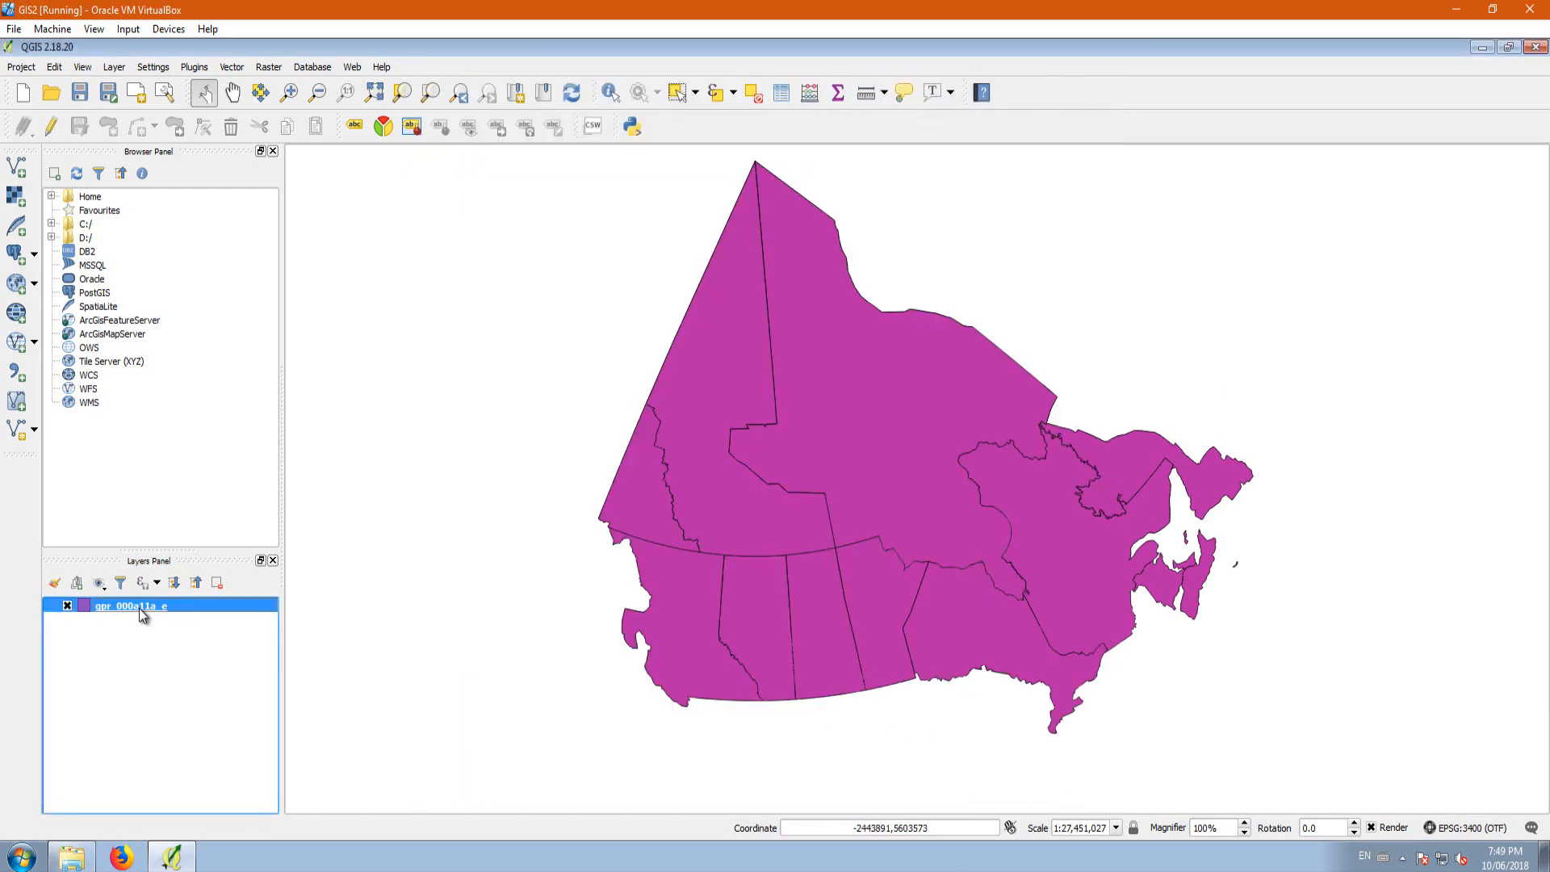
{"action": "right_click", "coordinate": [119, 608]}
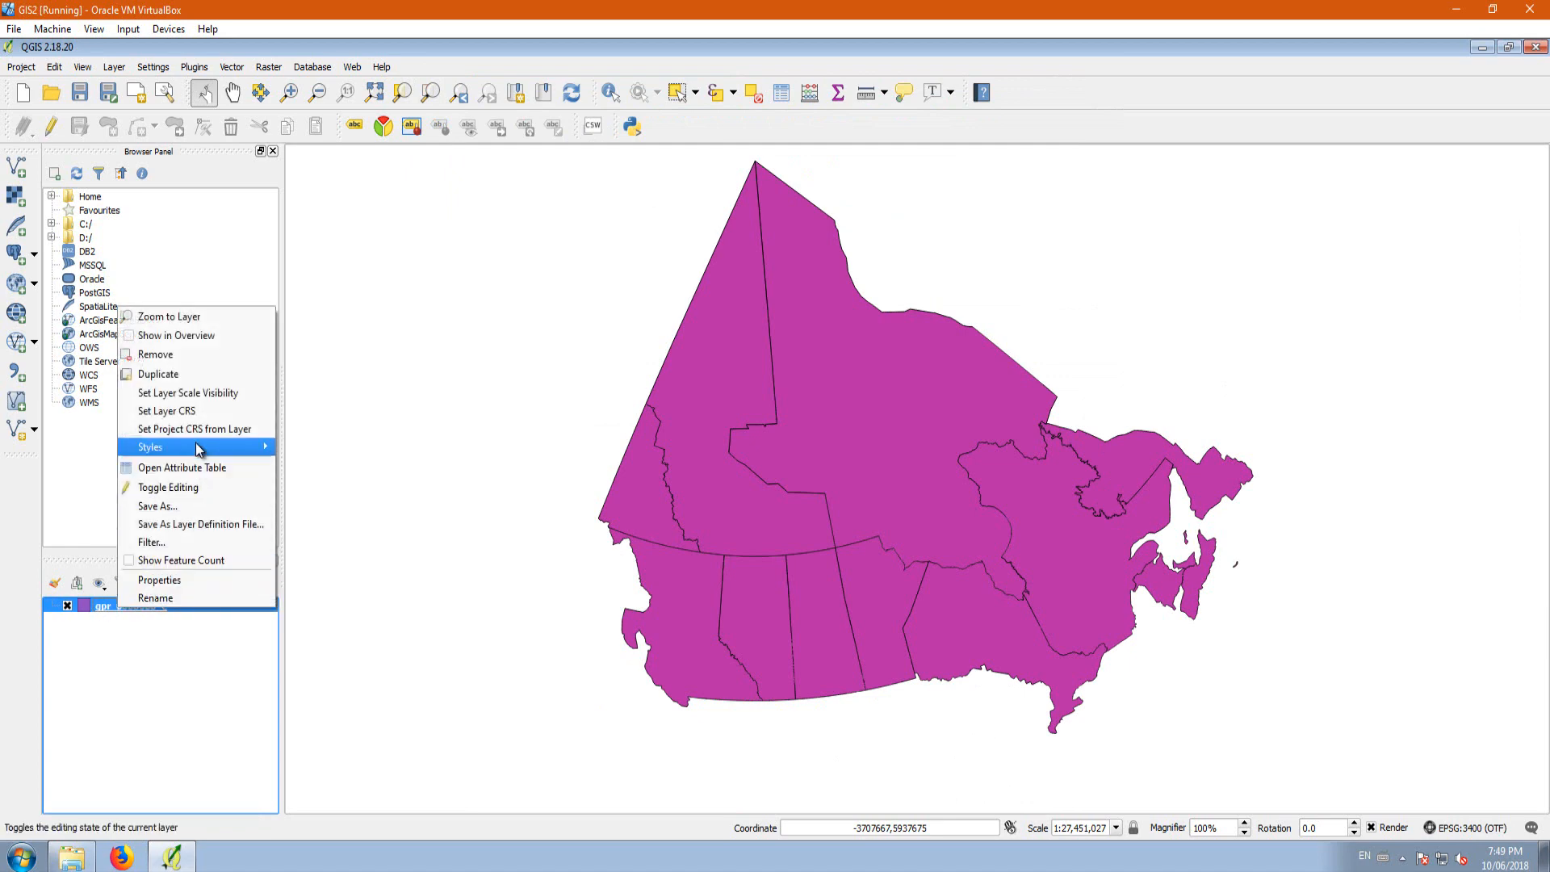
{"action": "left_click", "coordinate": [194, 411]}
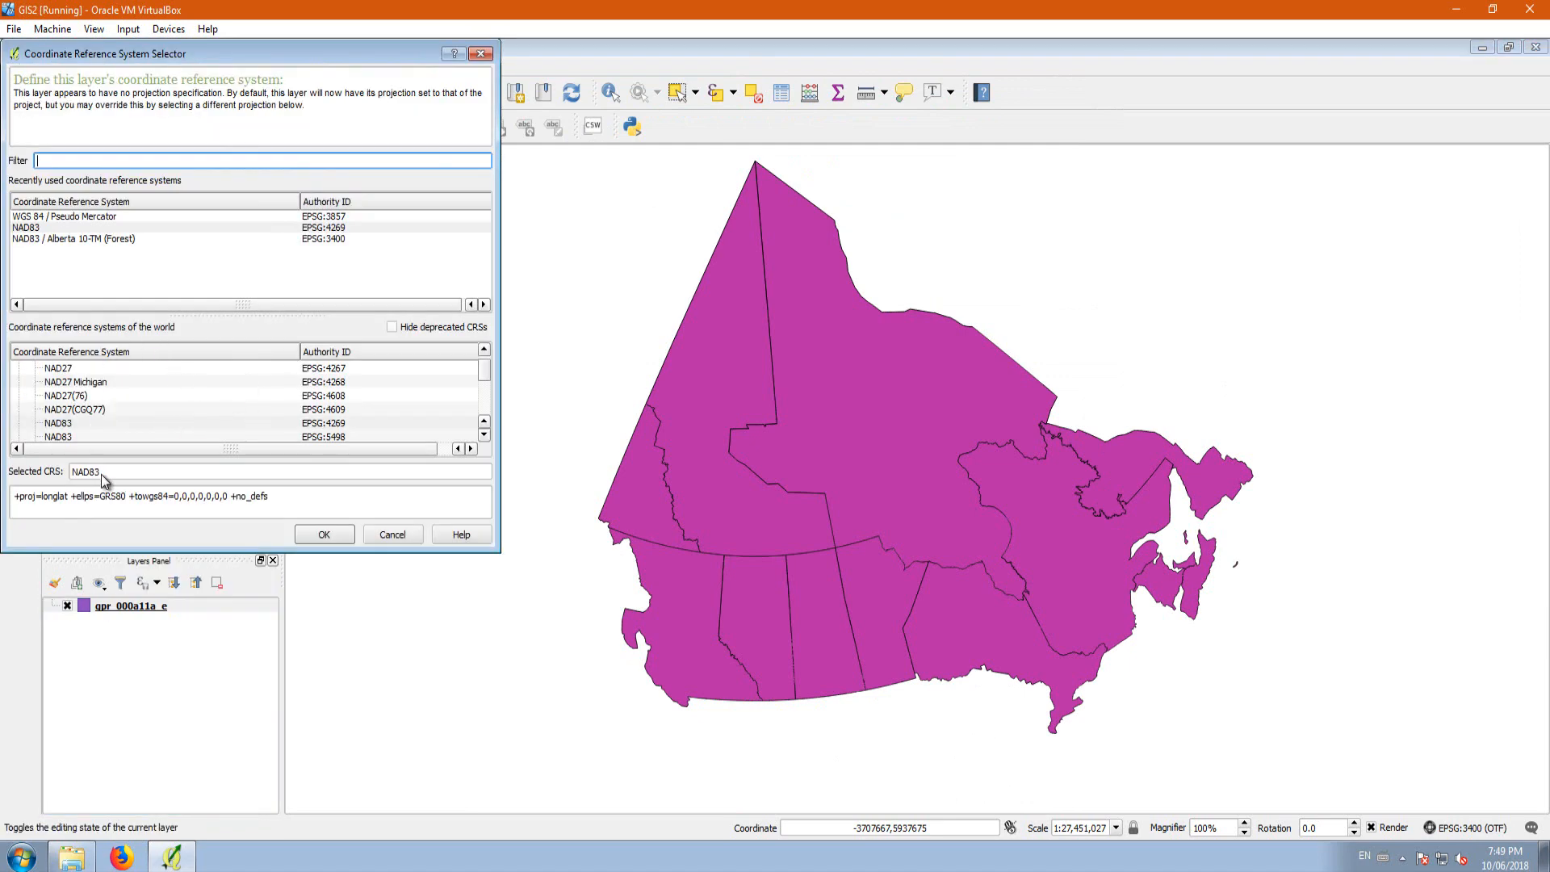
{"action": "left_click", "coordinate": [323, 535]}
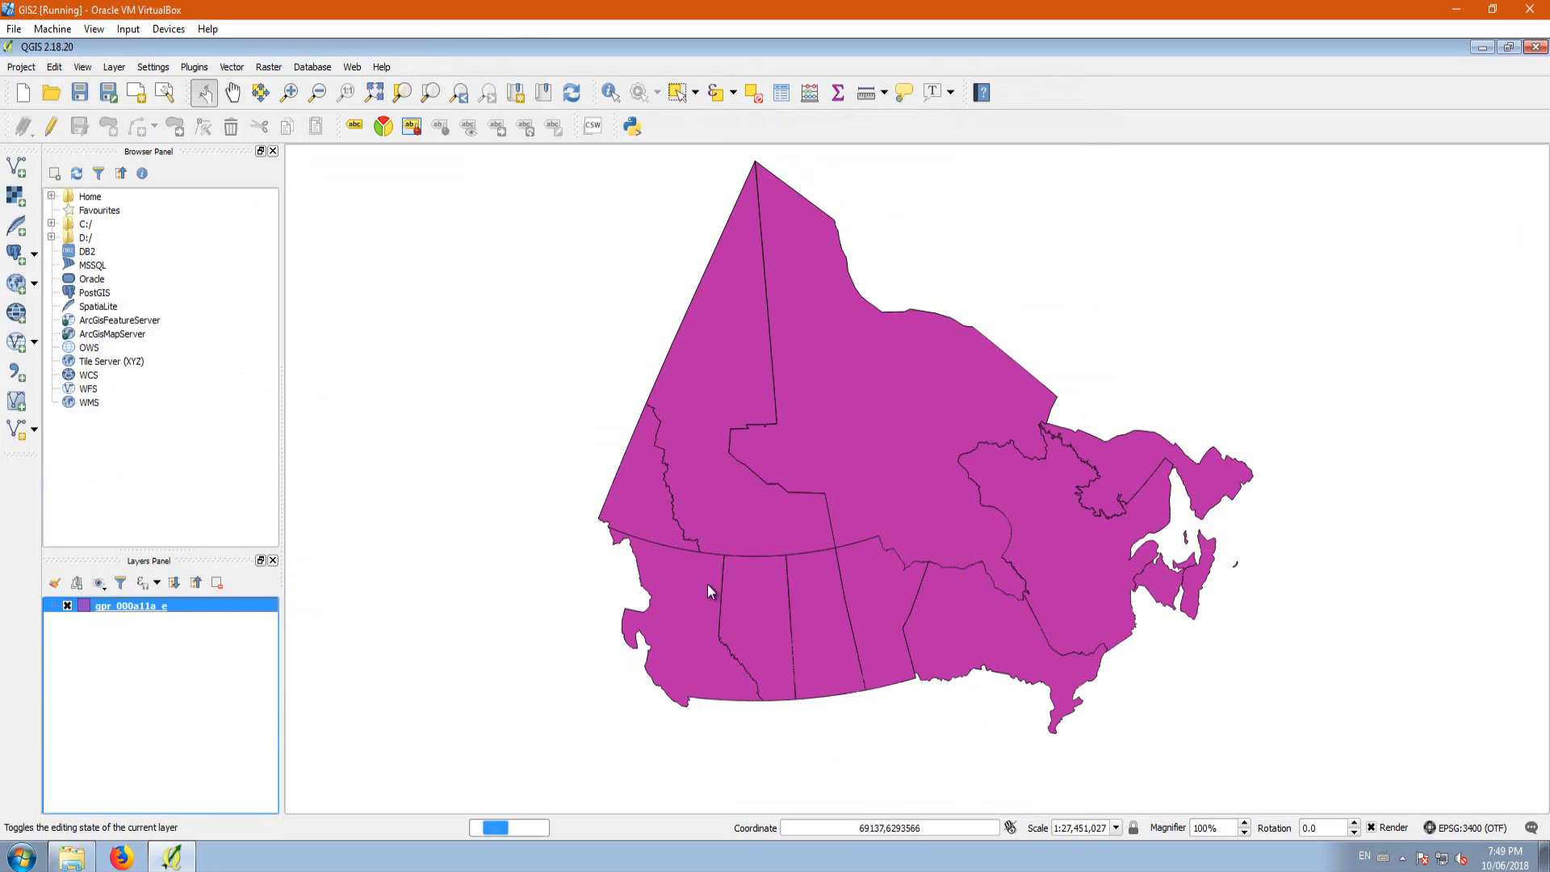
Step: Disable on-the-fly CRS transformation in the project's CRS settings and apply the change
{"action": "left_click", "coordinate": [1470, 828]}
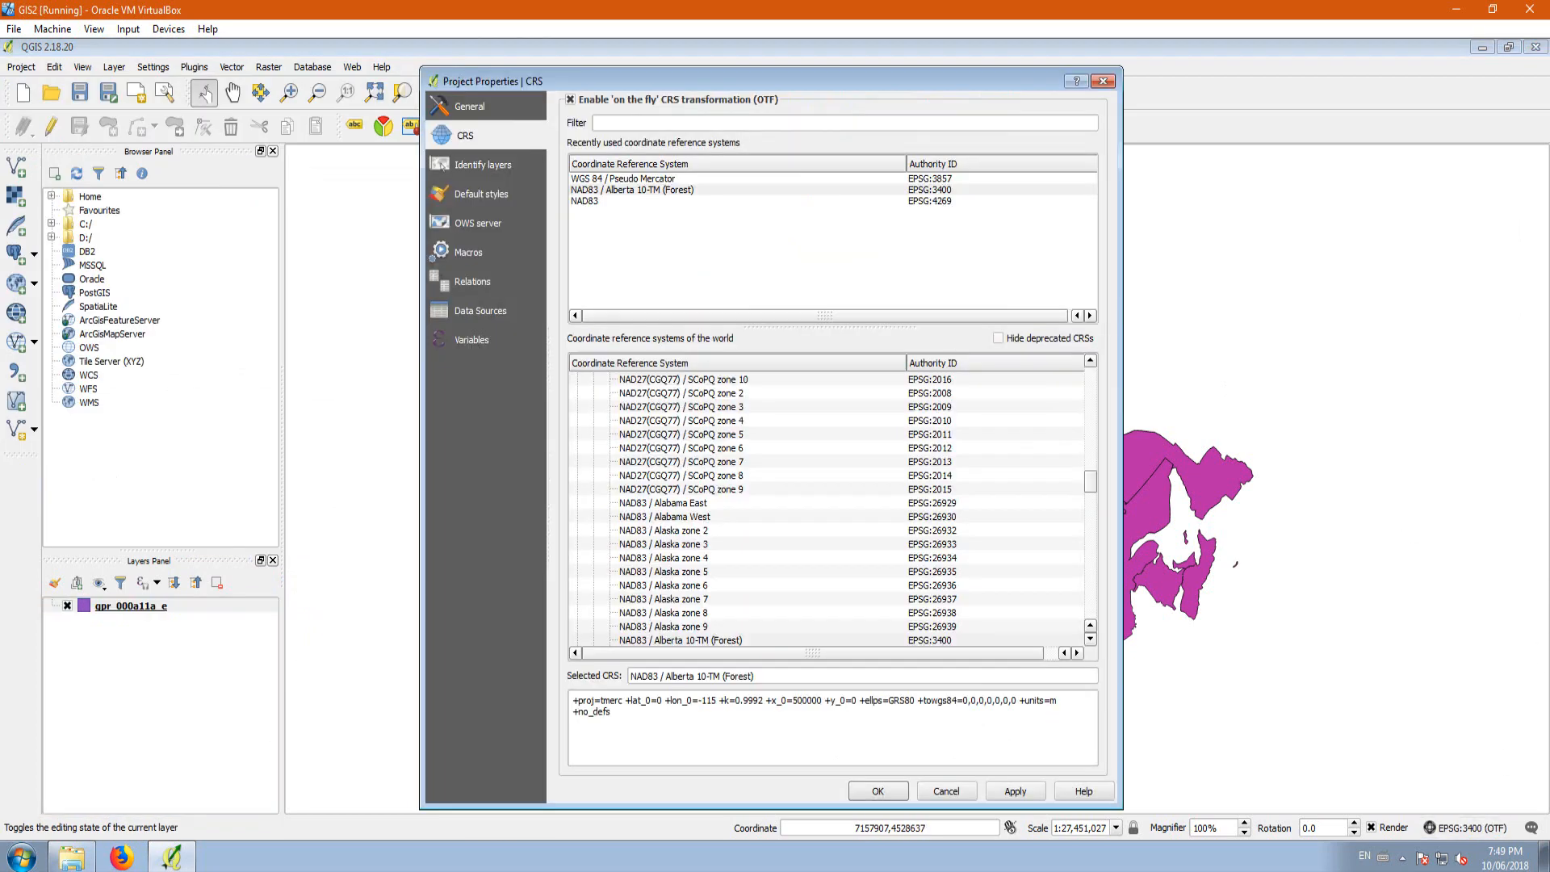
{"action": "left_click", "coordinate": [571, 100]}
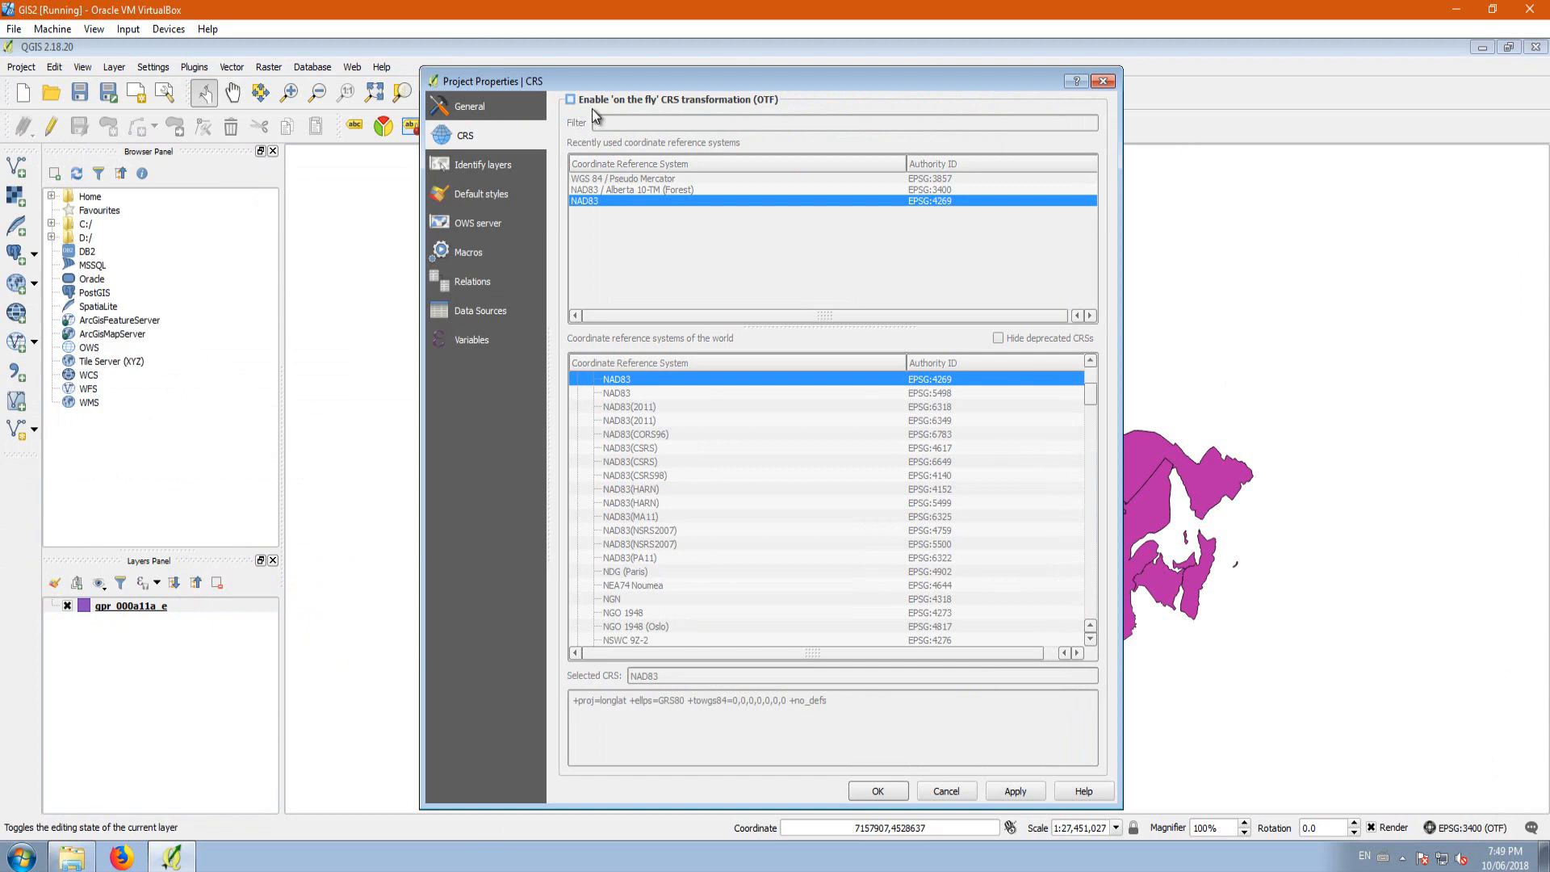
{"action": "left_click", "coordinate": [1019, 793]}
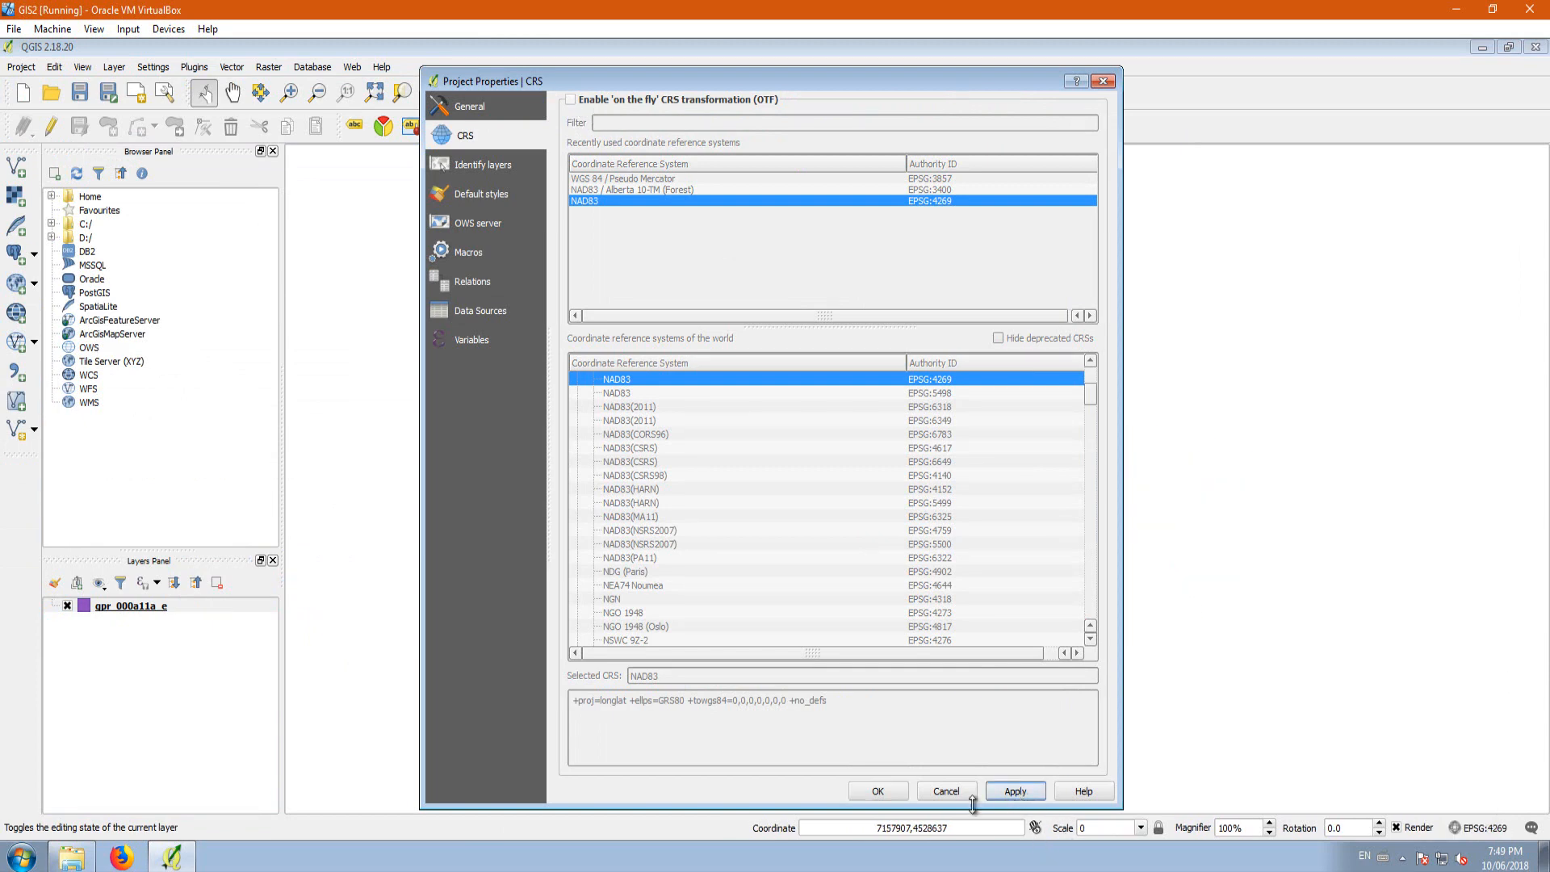
{"action": "left_click", "coordinate": [903, 795]}
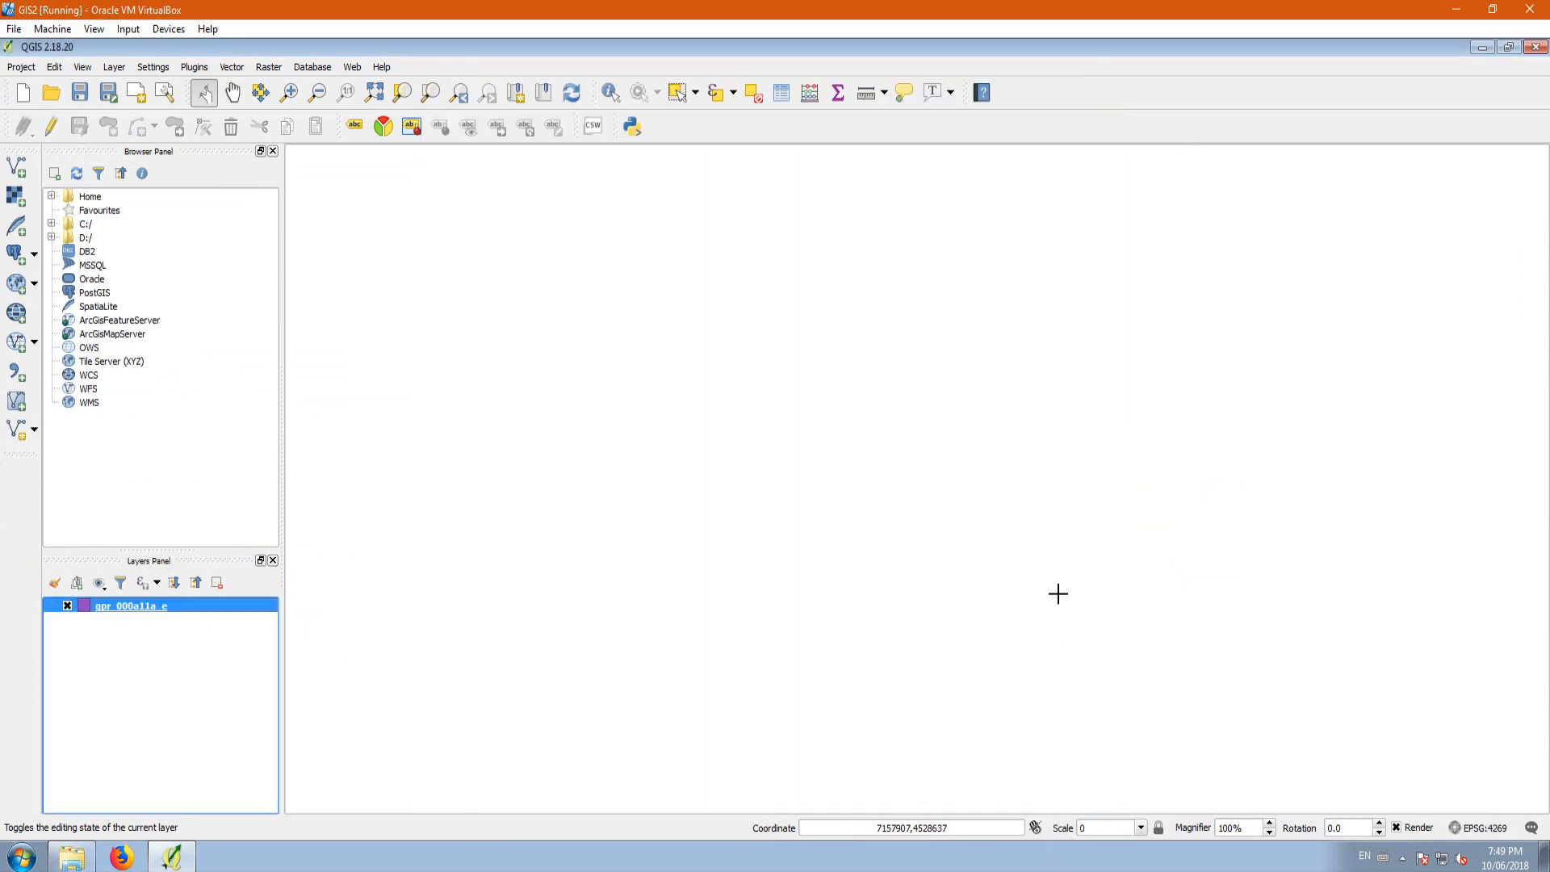
Step: Zoom the map to the full extent of the gpr_000a11a_e layer
{"action": "right_click", "coordinate": [148, 607]}
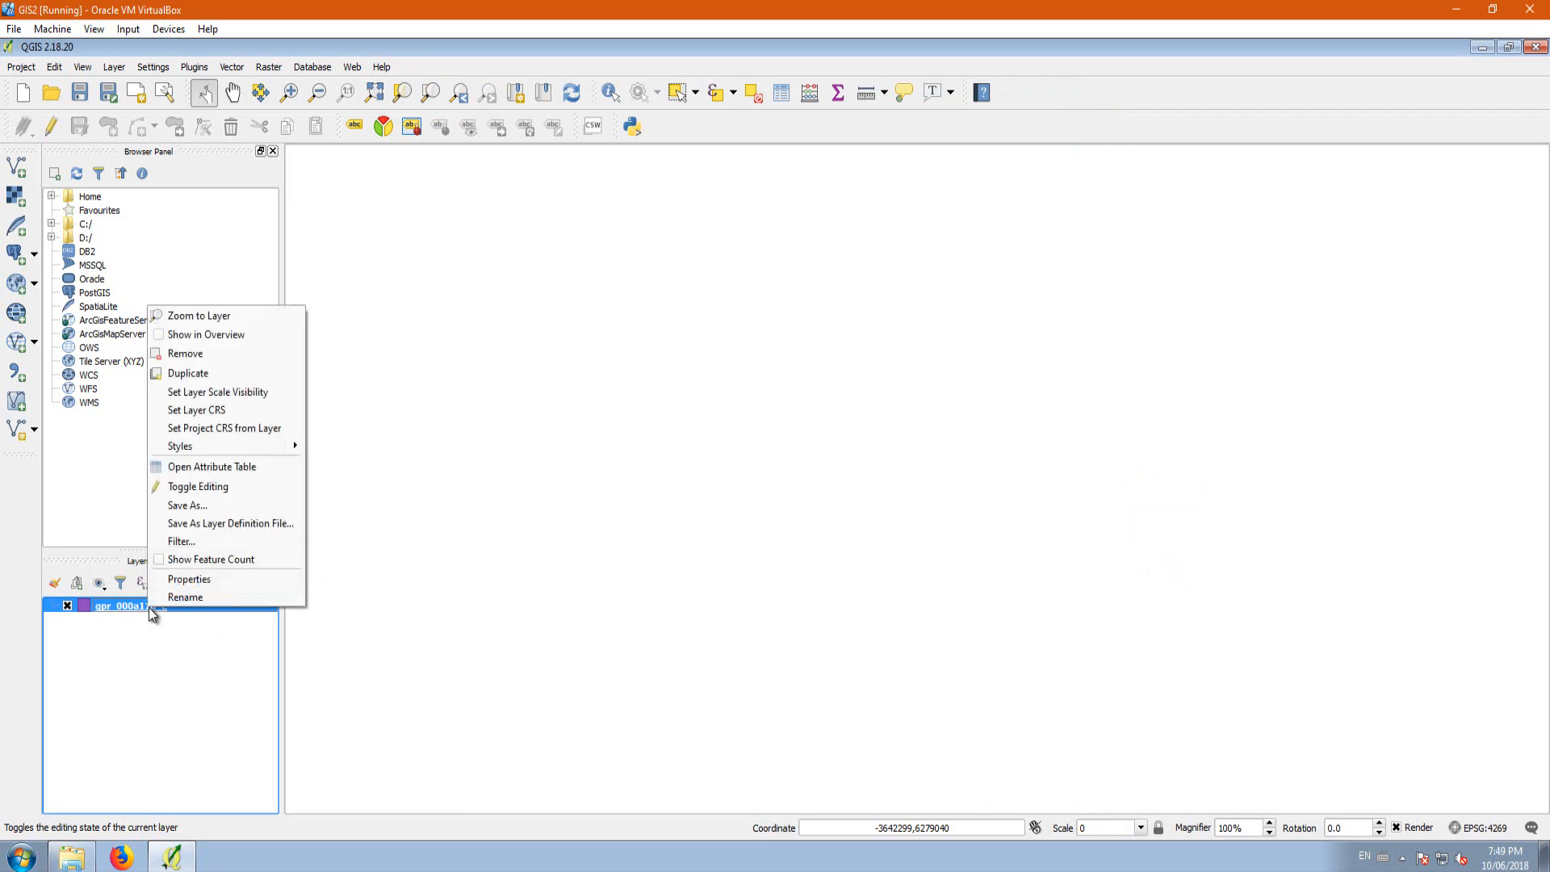
{"action": "left_click", "coordinate": [226, 318]}
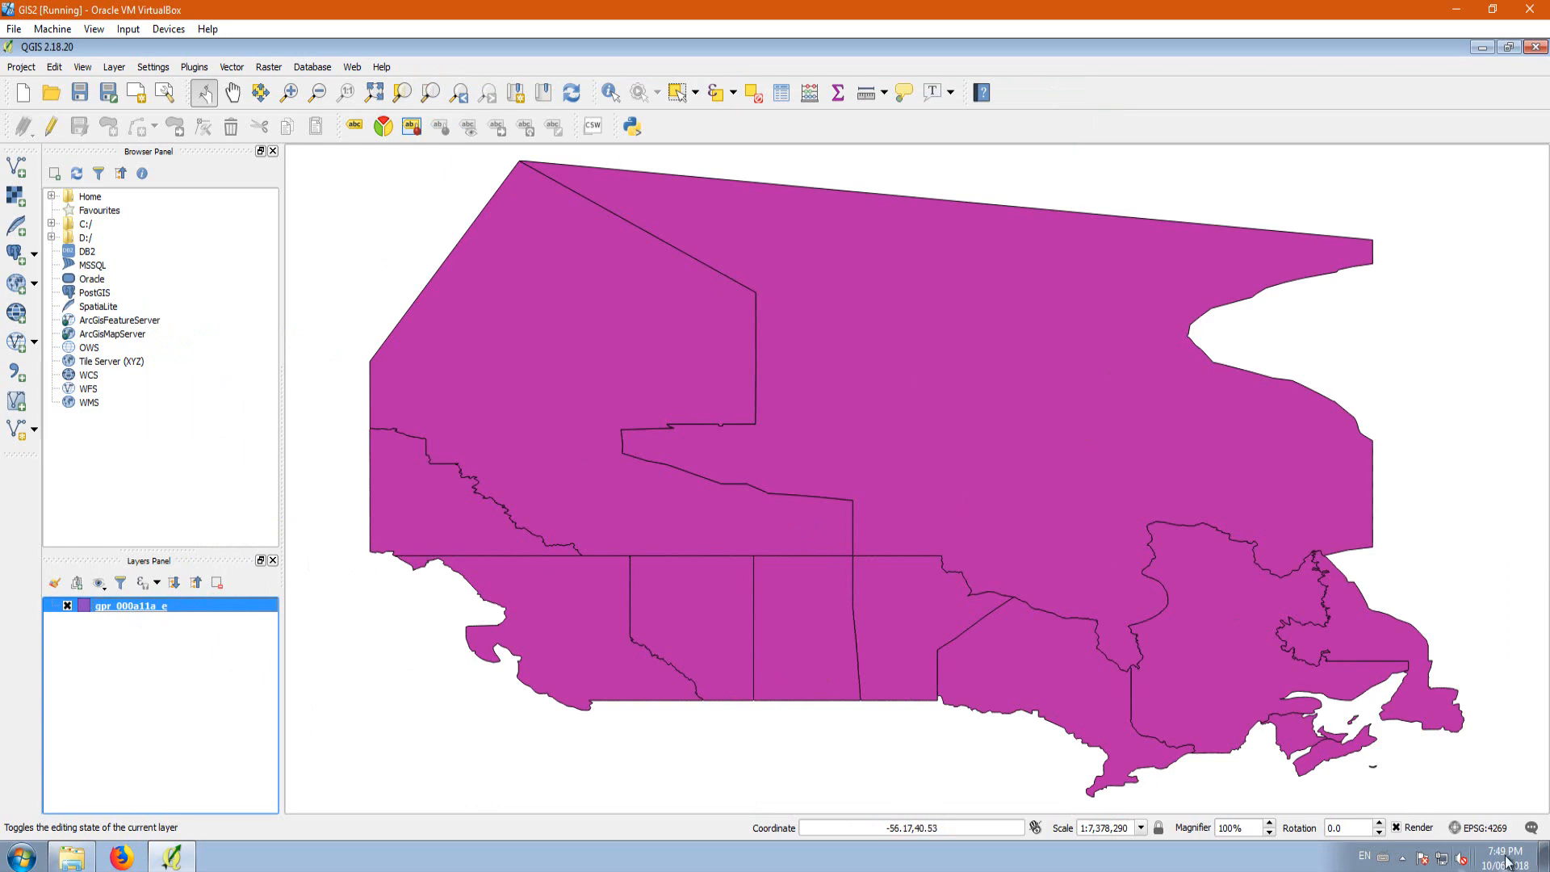
{"action": "left_click", "coordinate": [1484, 827]}
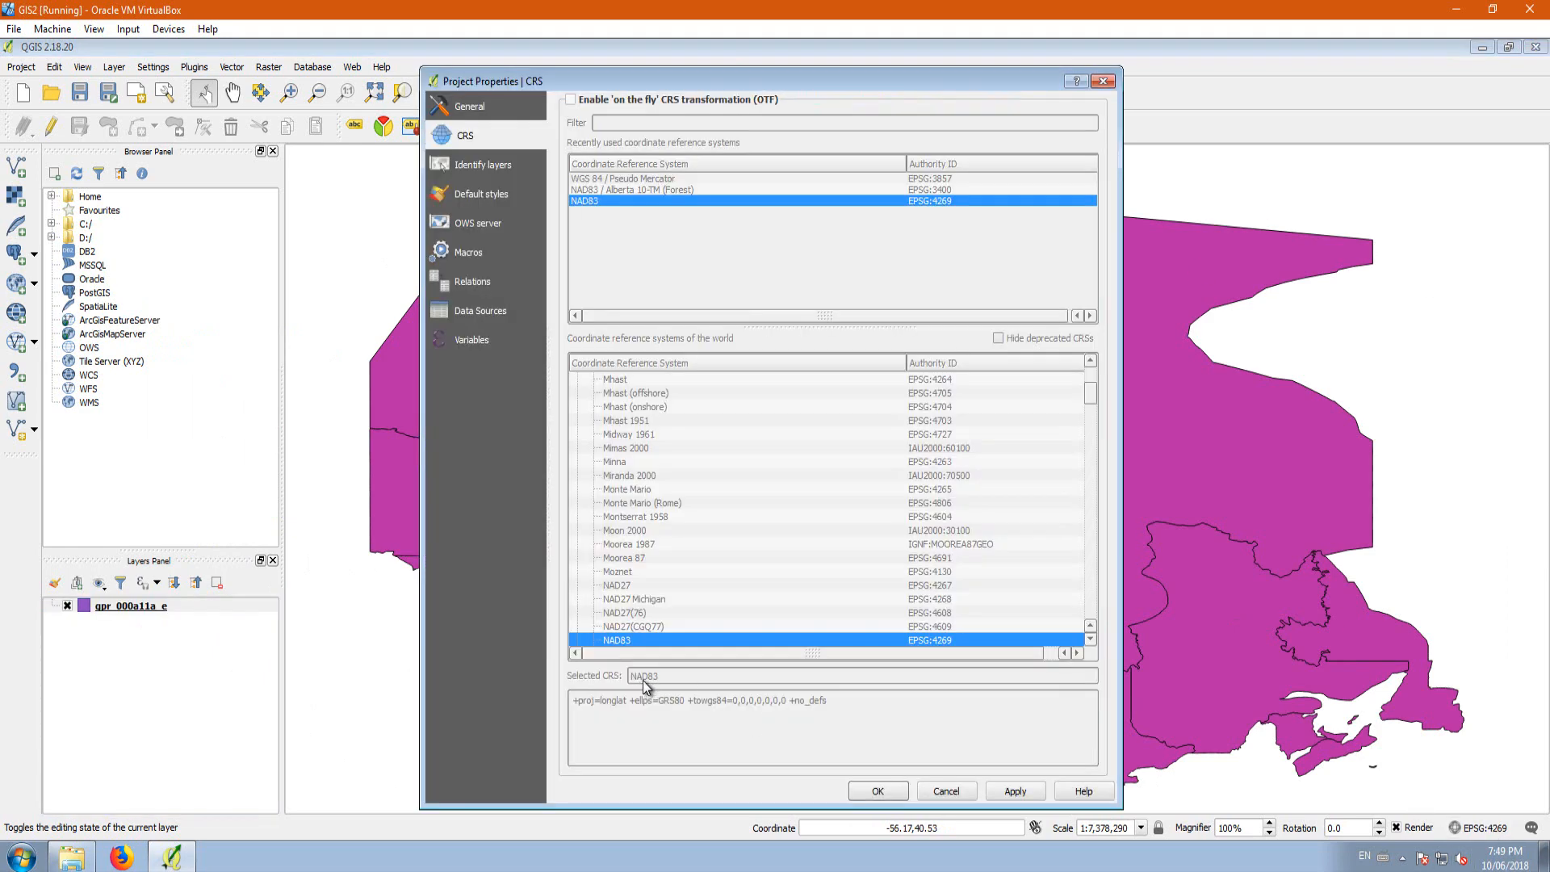
{"action": "left_click", "coordinate": [571, 101]}
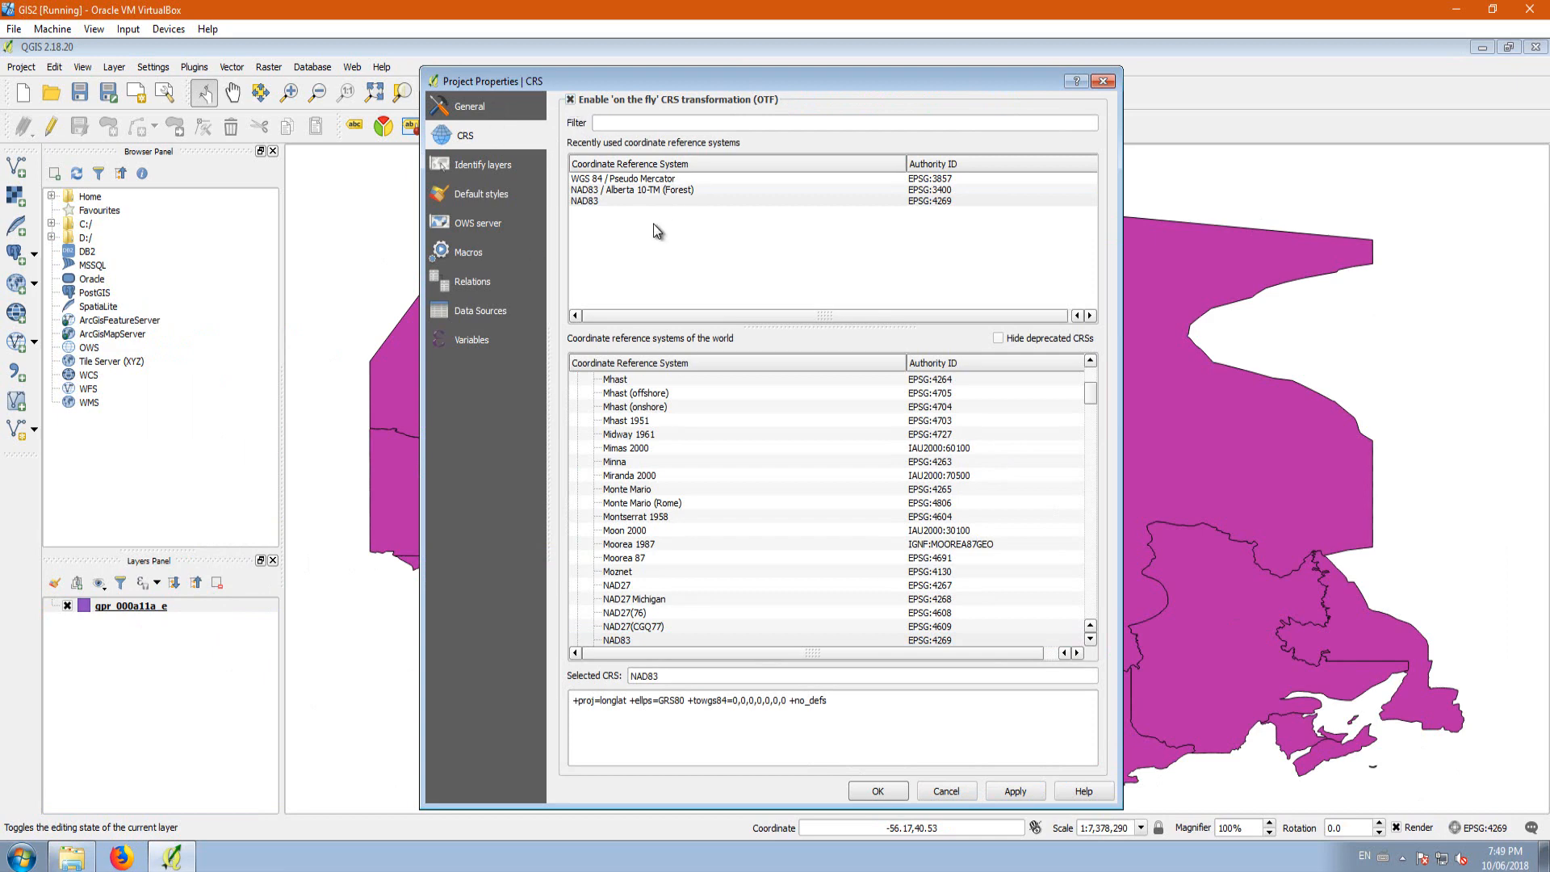
{"action": "left_click", "coordinate": [948, 796]}
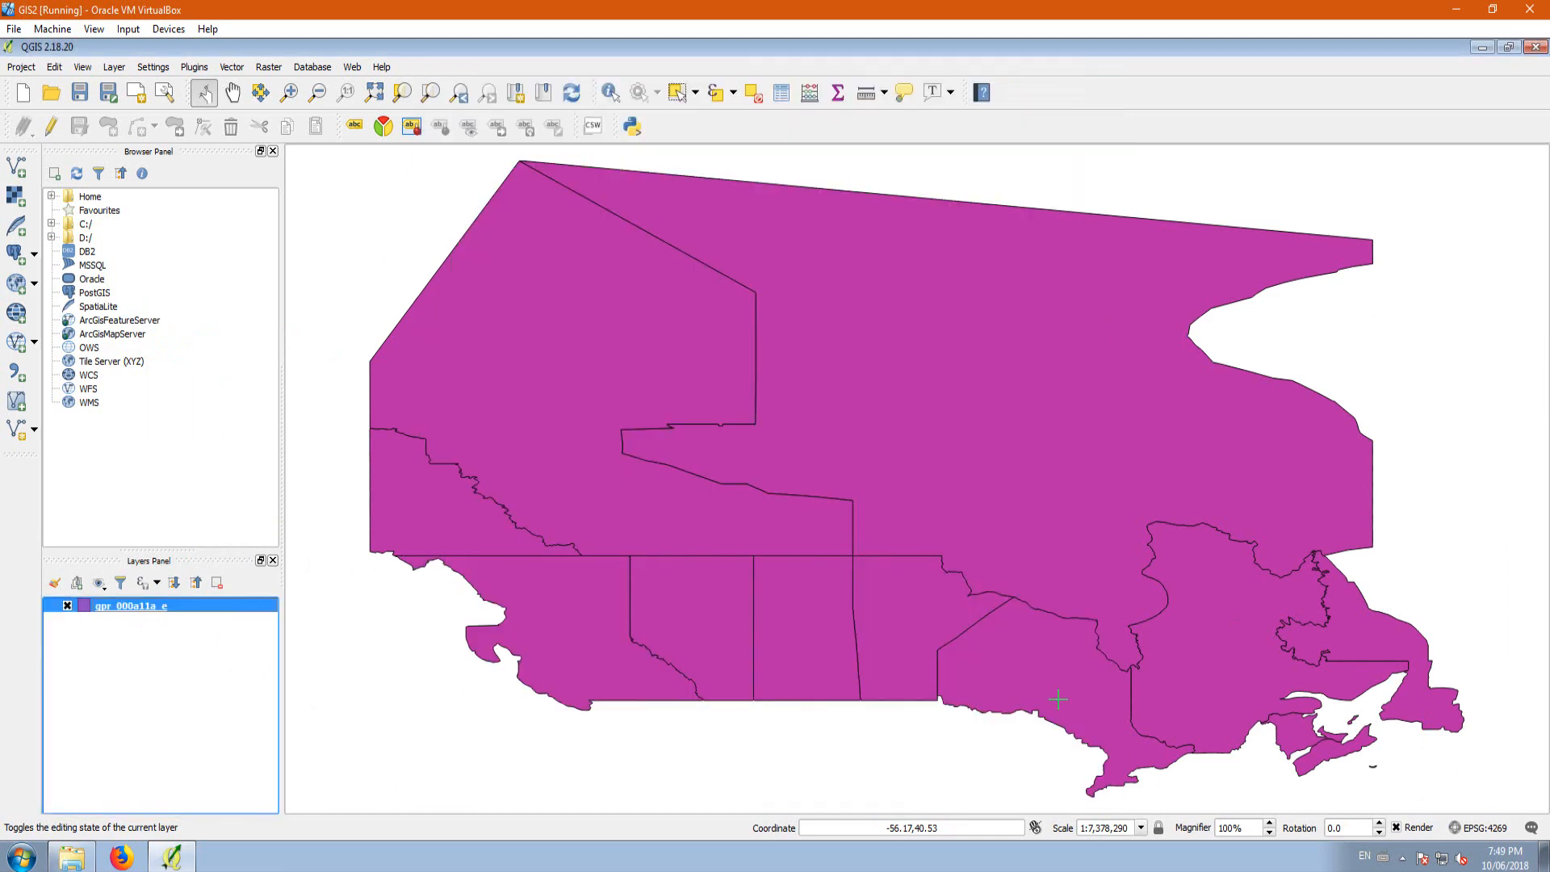
Step: Enable on-the-fly CRS transformation for the project and set its CRS to NAD83 / Alberta 10-TM (Forest), EPSG:3400
{"action": "left_click", "coordinate": [30, 68]}
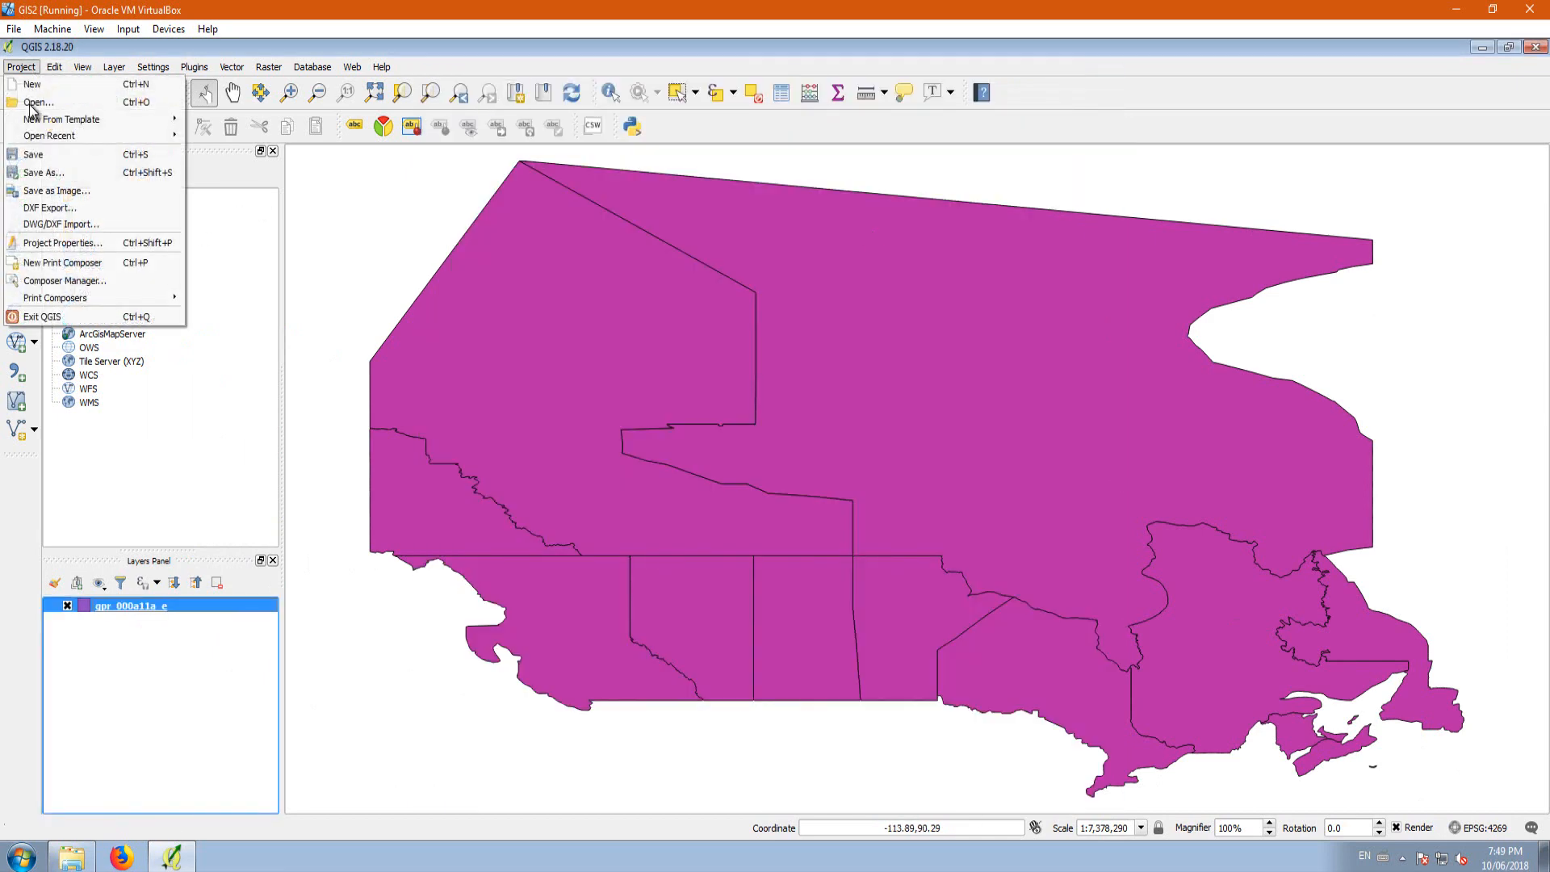
{"action": "left_click", "coordinate": [60, 243]}
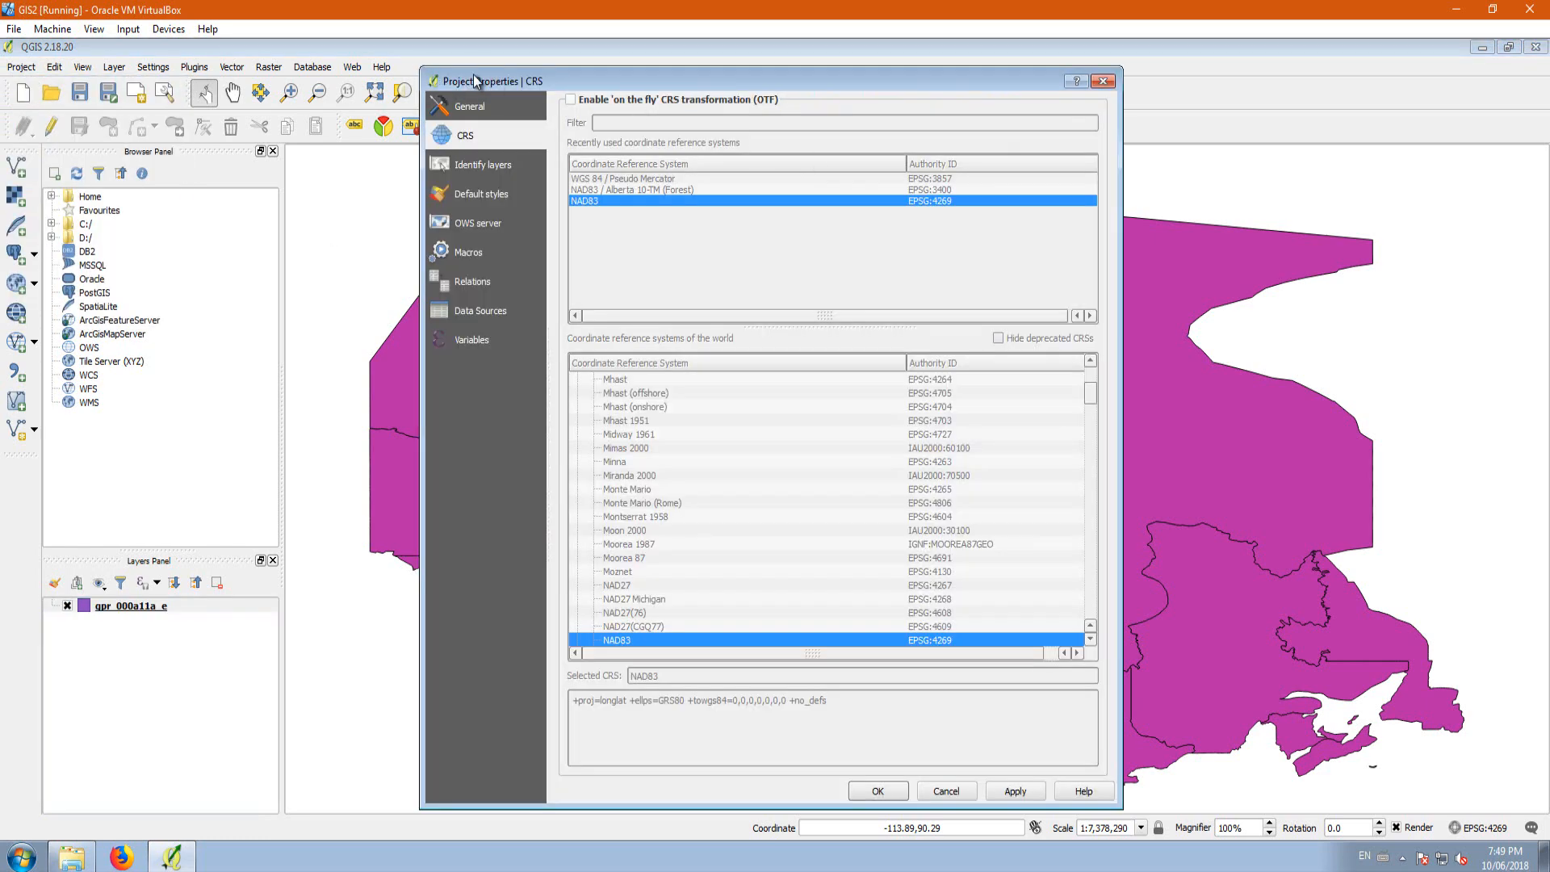
{"action": "left_click", "coordinate": [571, 99]}
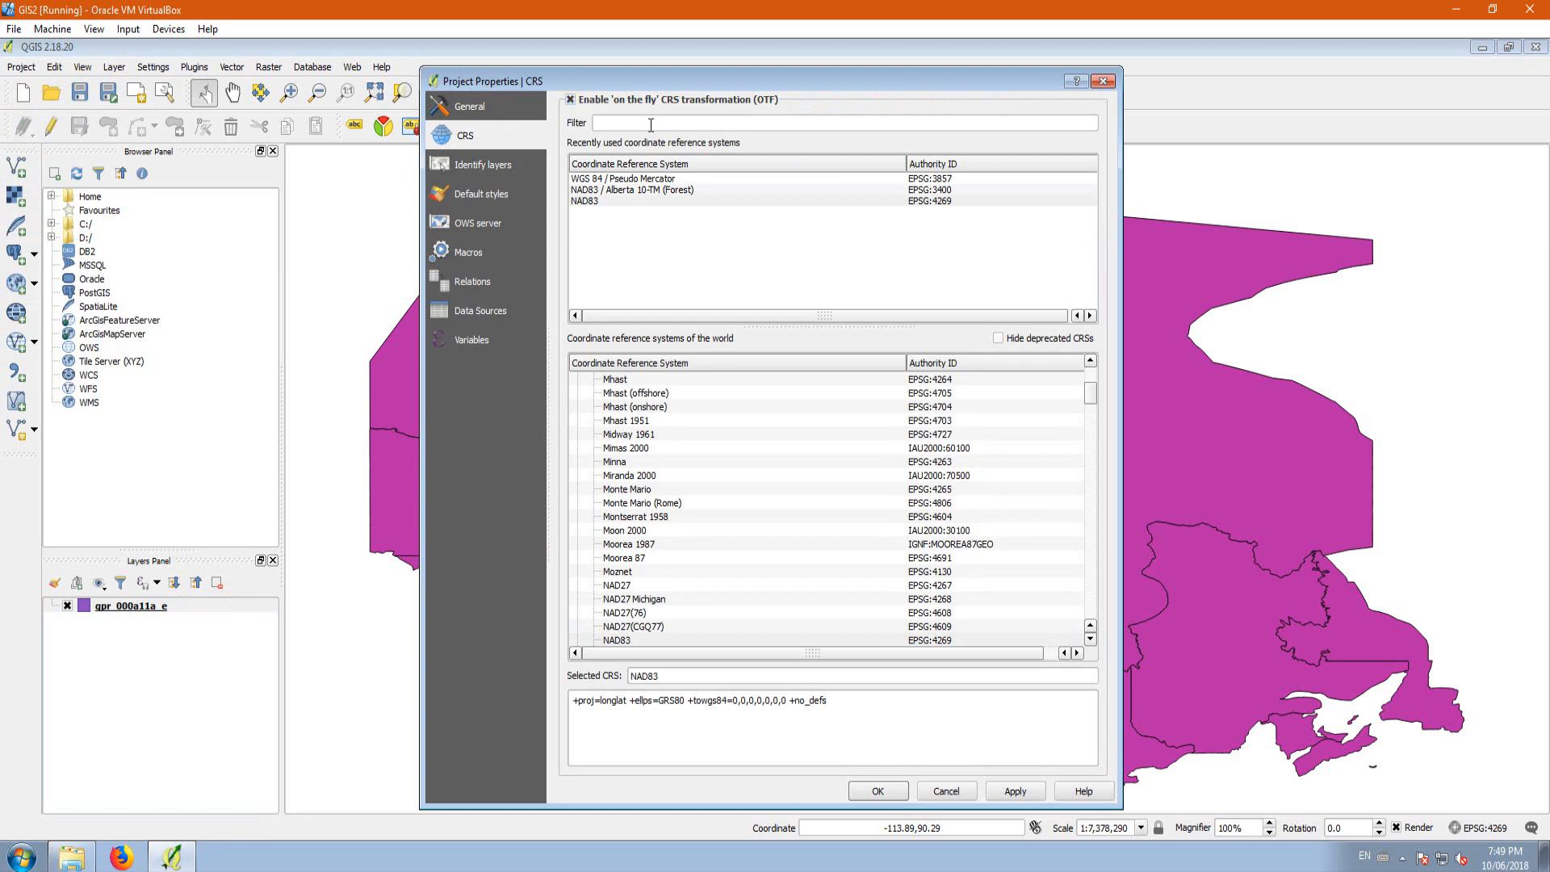
{"action": "left_click", "coordinate": [646, 191]}
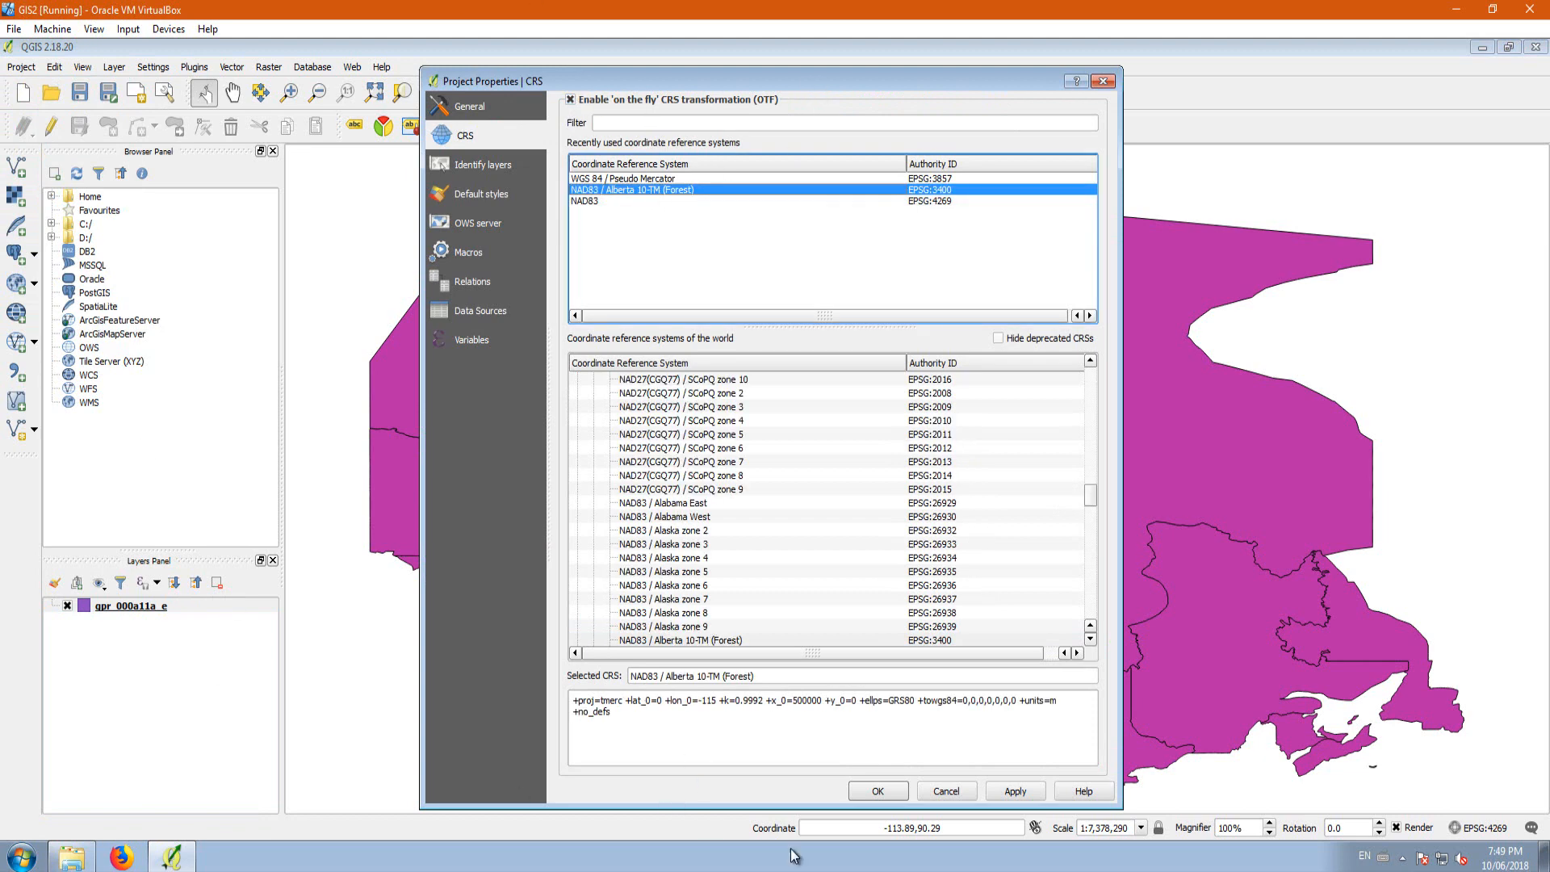
{"action": "left_click", "coordinate": [898, 791]}
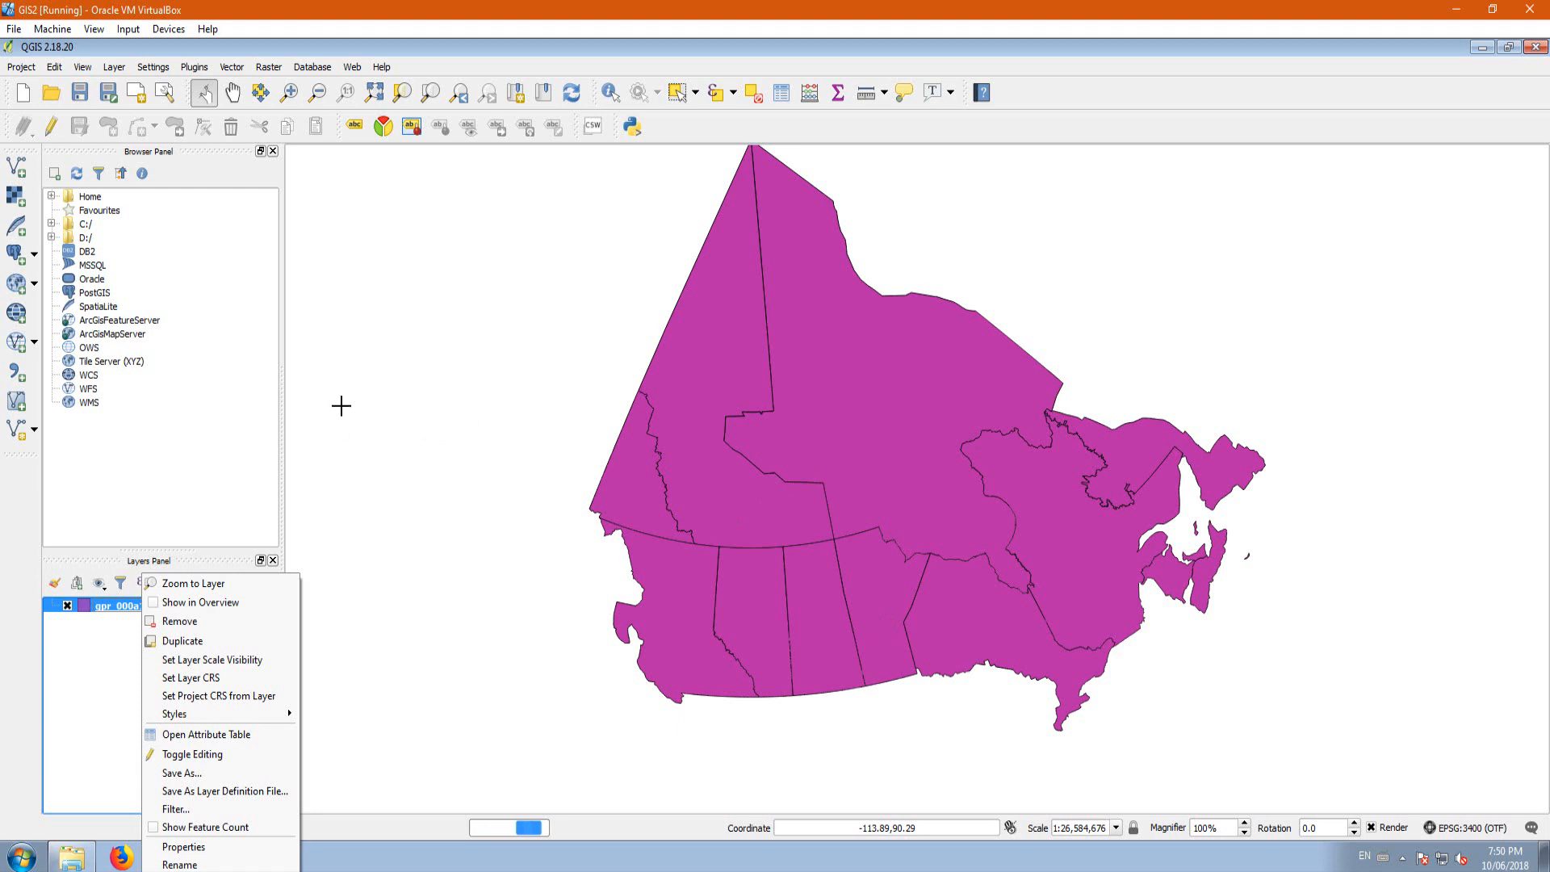
Step: Remove the gpr_000a11a_e layer from the project
{"action": "left_click", "coordinate": [53, 757]}
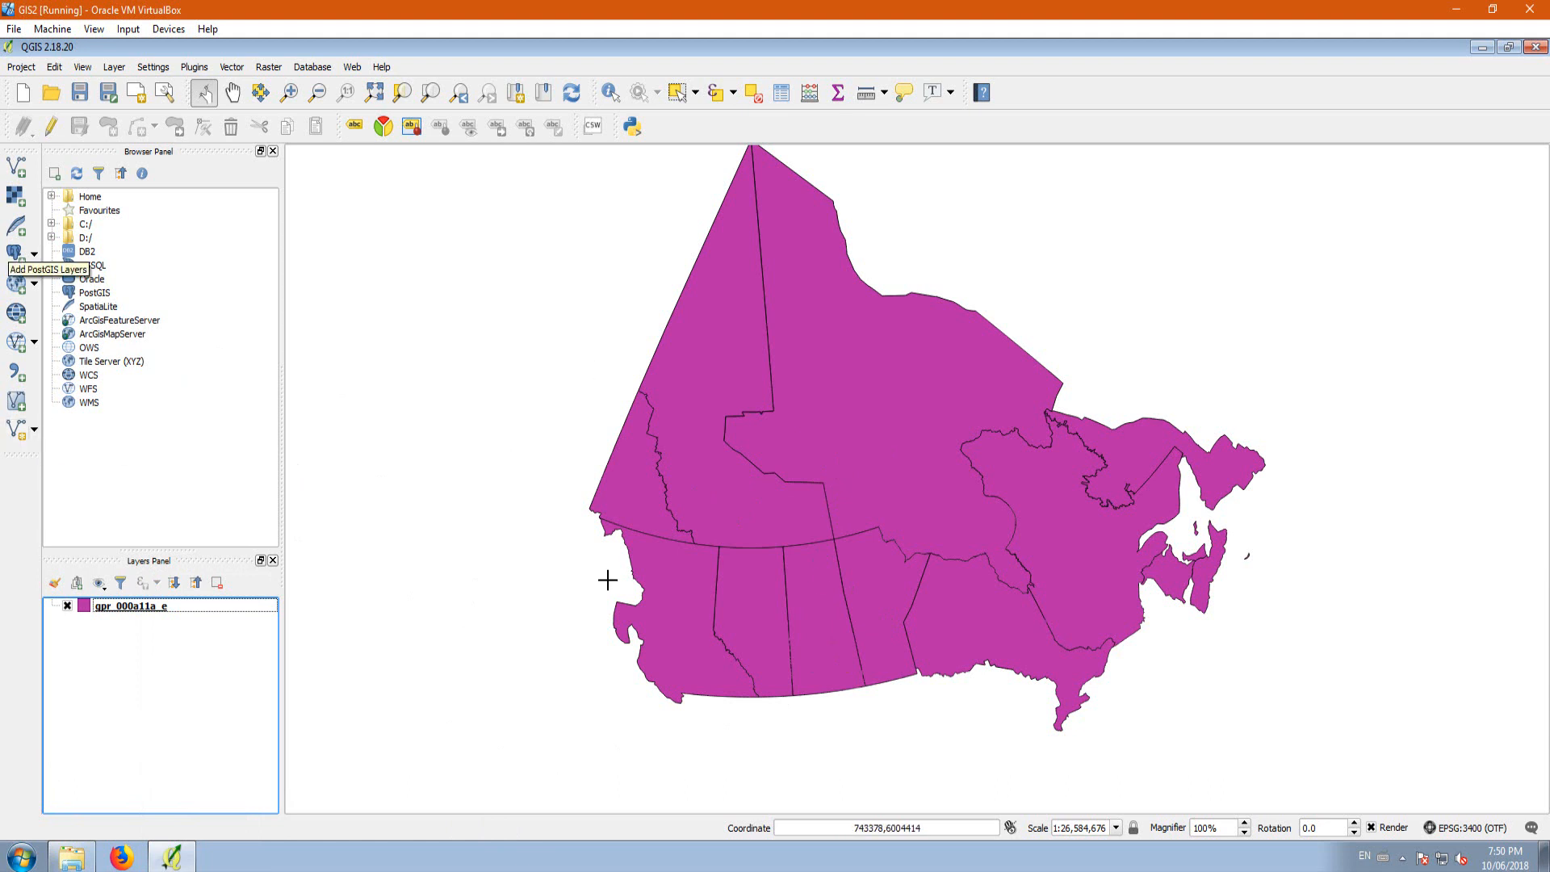
{"action": "right_click", "coordinate": [133, 614]}
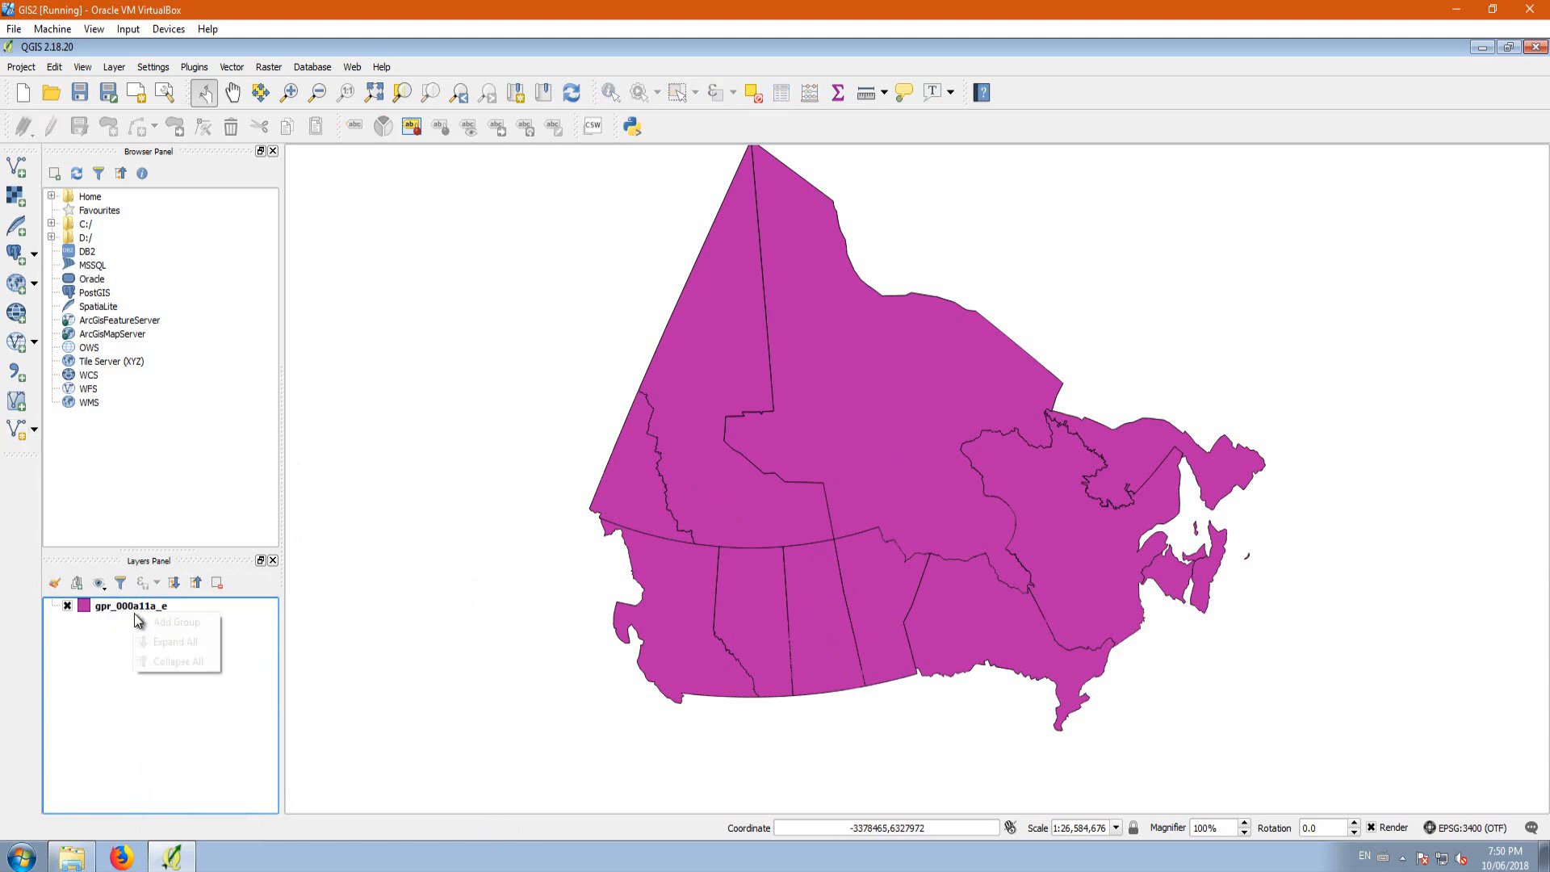
{"action": "right_click", "coordinate": [109, 605]}
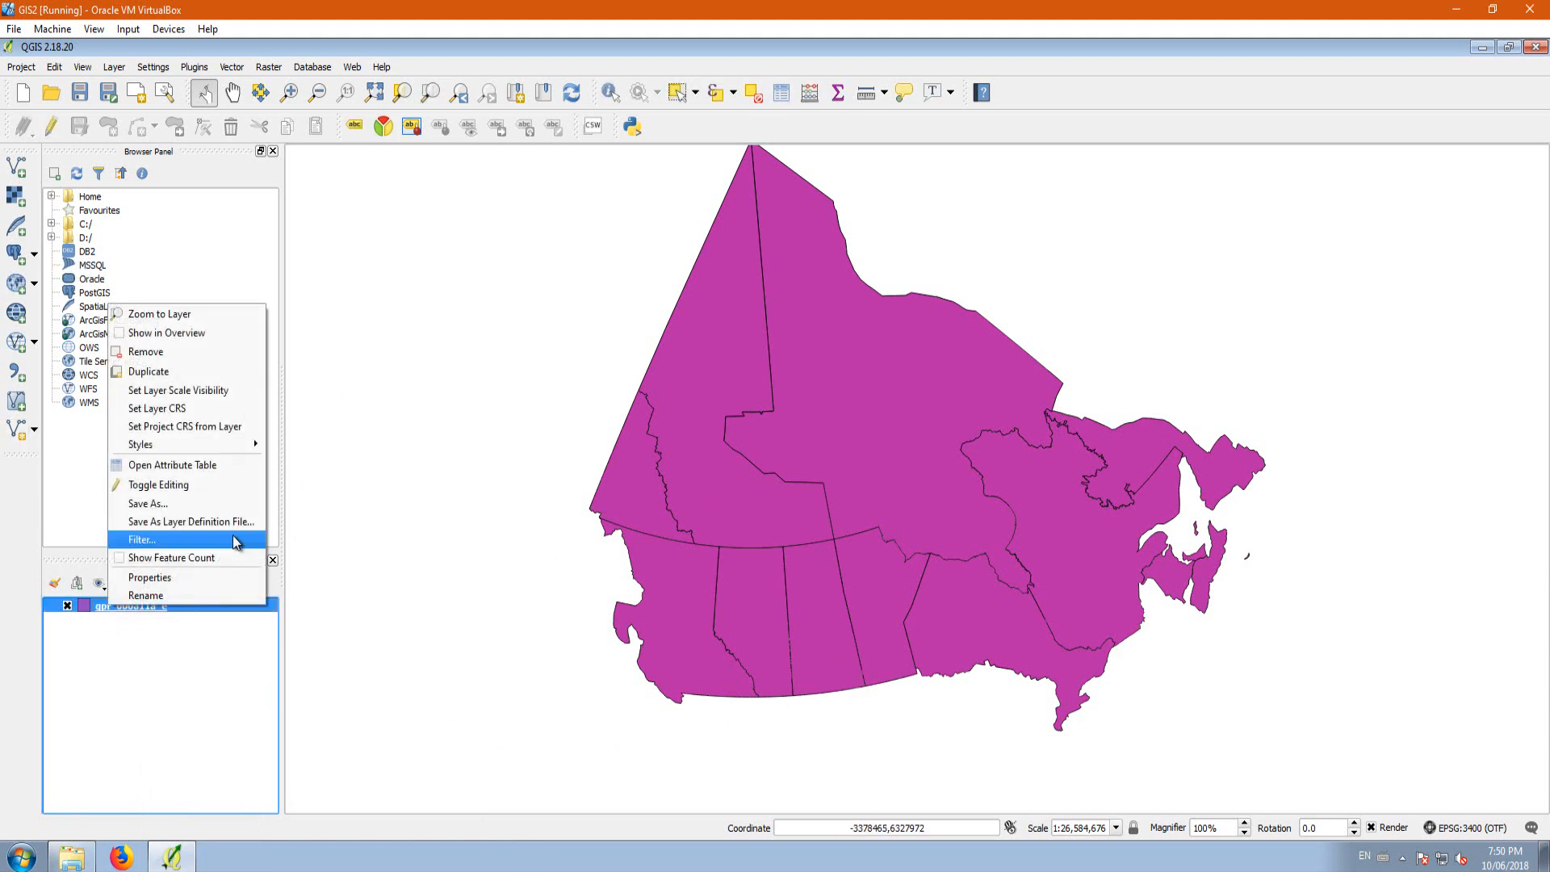
{"action": "left_click", "coordinate": [172, 355]}
{"action": "left_click", "coordinate": [730, 468]}
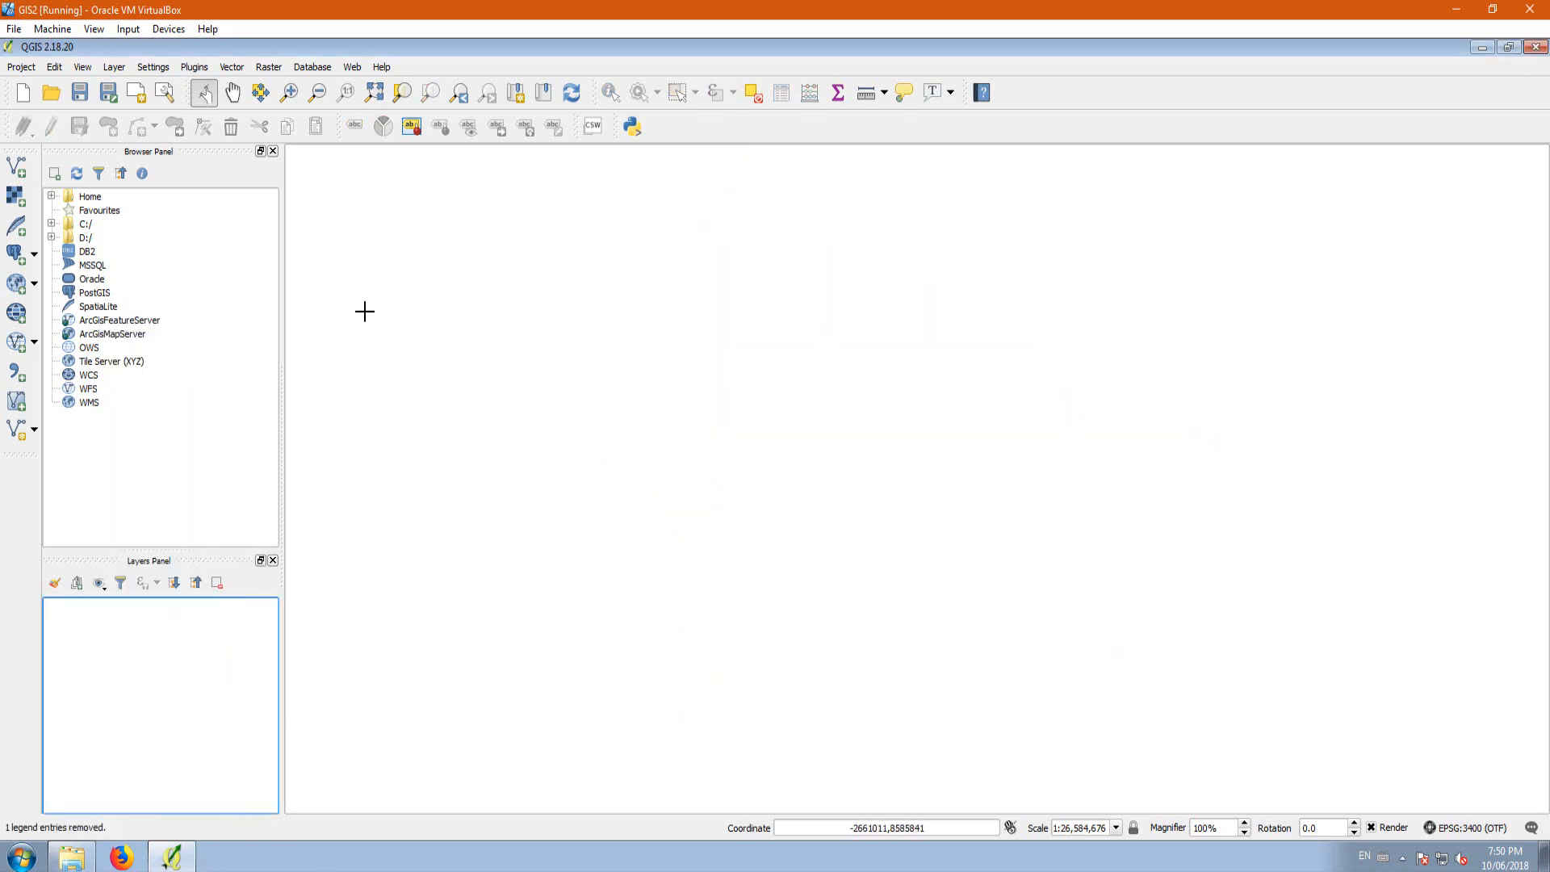
Step: Add the reprojected shapefile gpr_000a11a_e_NAD83_10TM.shp from the Lesson 2 Provinces folder as a vector layer
{"action": "left_click", "coordinate": [18, 167]}
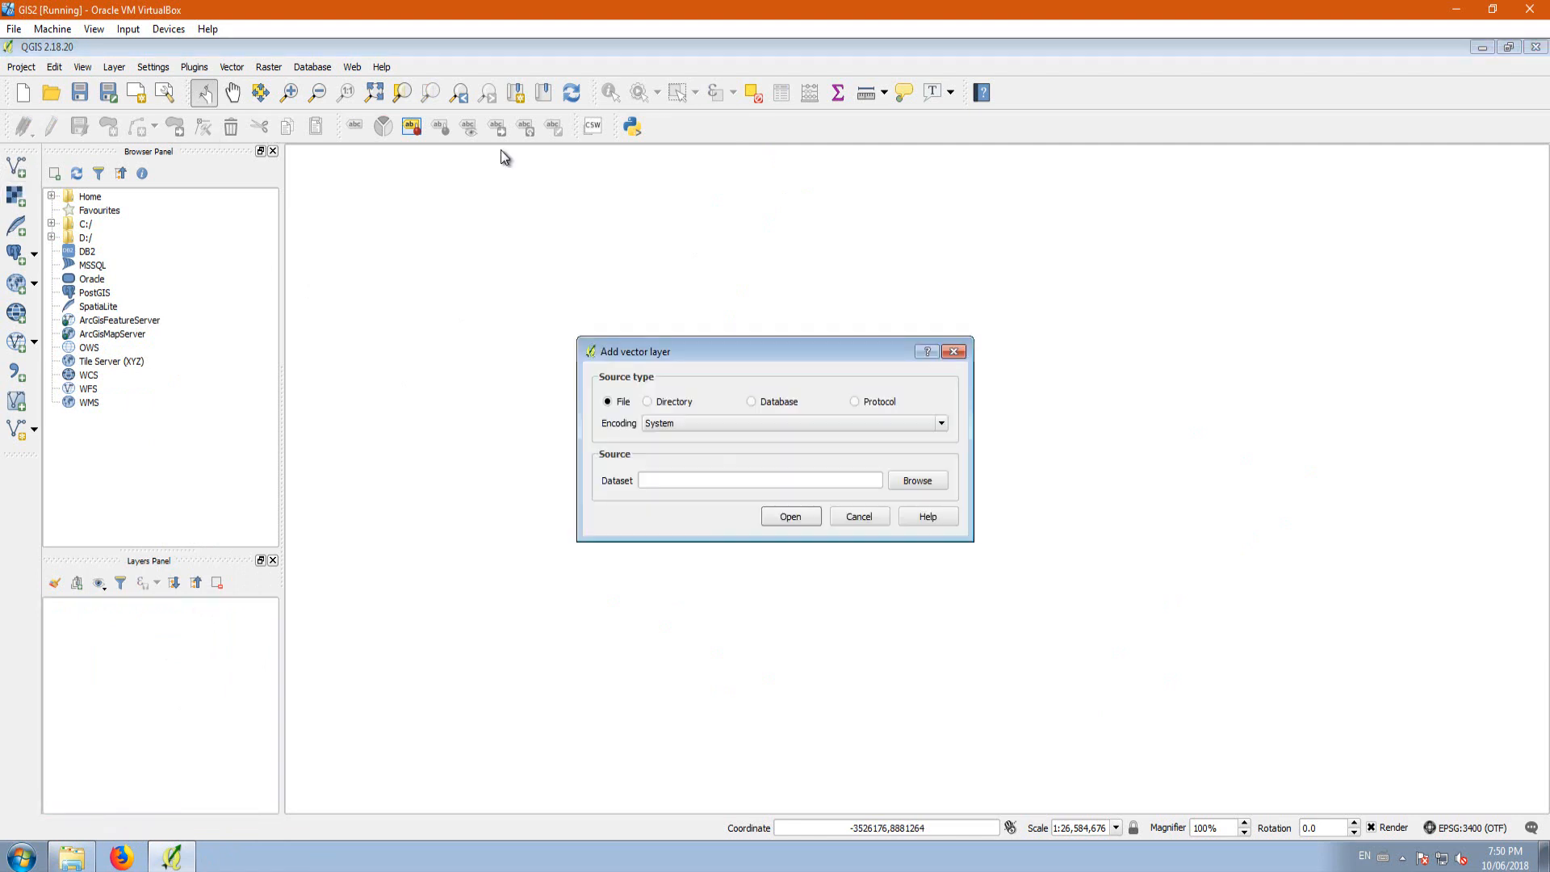
{"action": "left_click", "coordinate": [911, 482]}
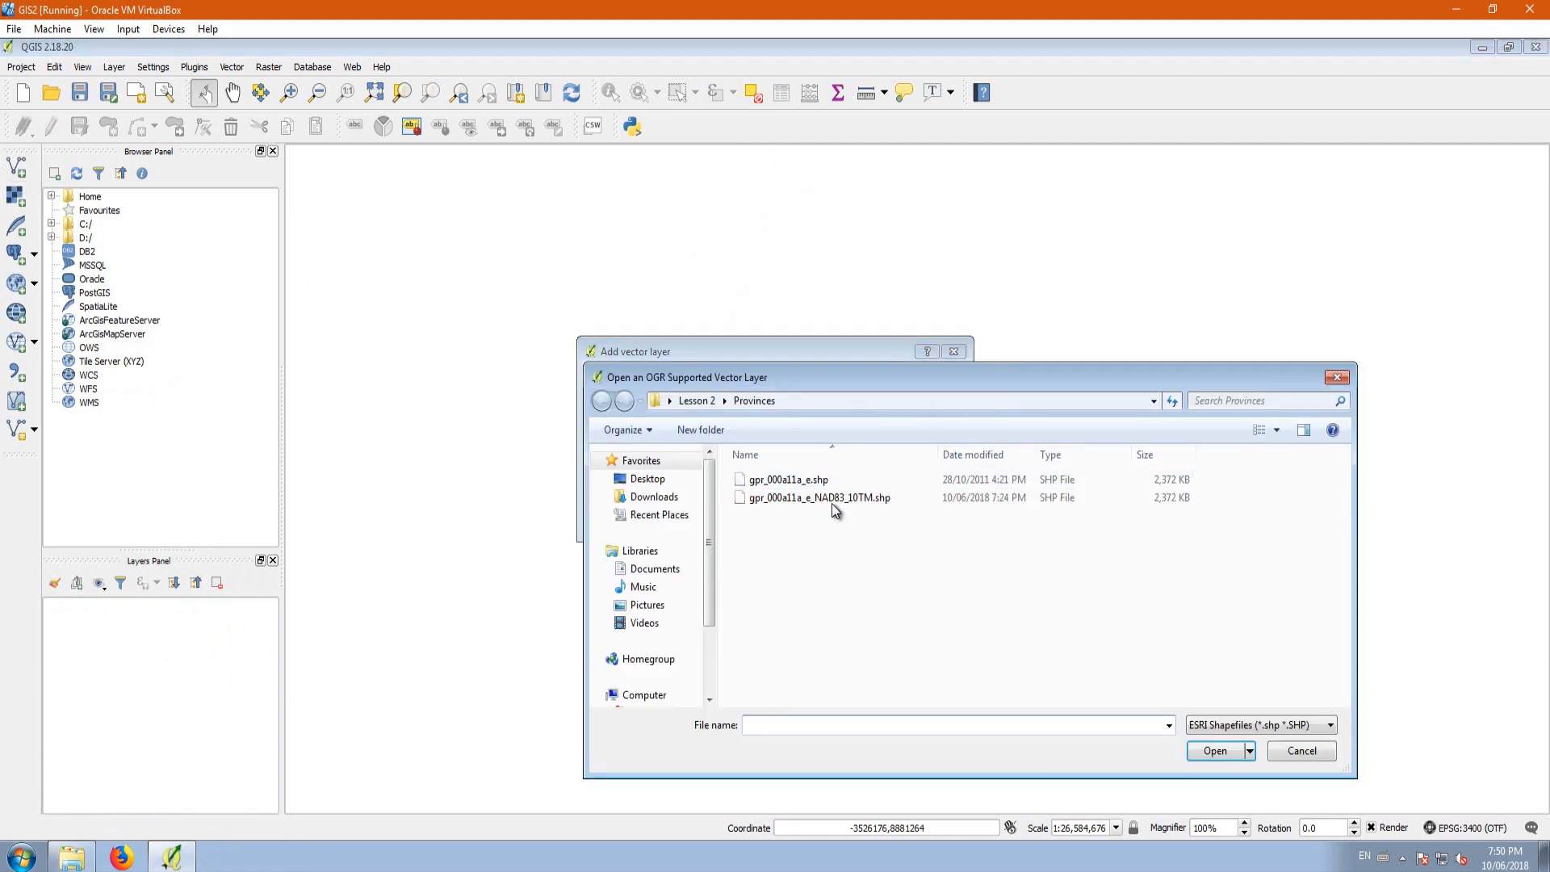
{"action": "left_click", "coordinate": [854, 498]}
{"action": "left_click", "coordinate": [1214, 750]}
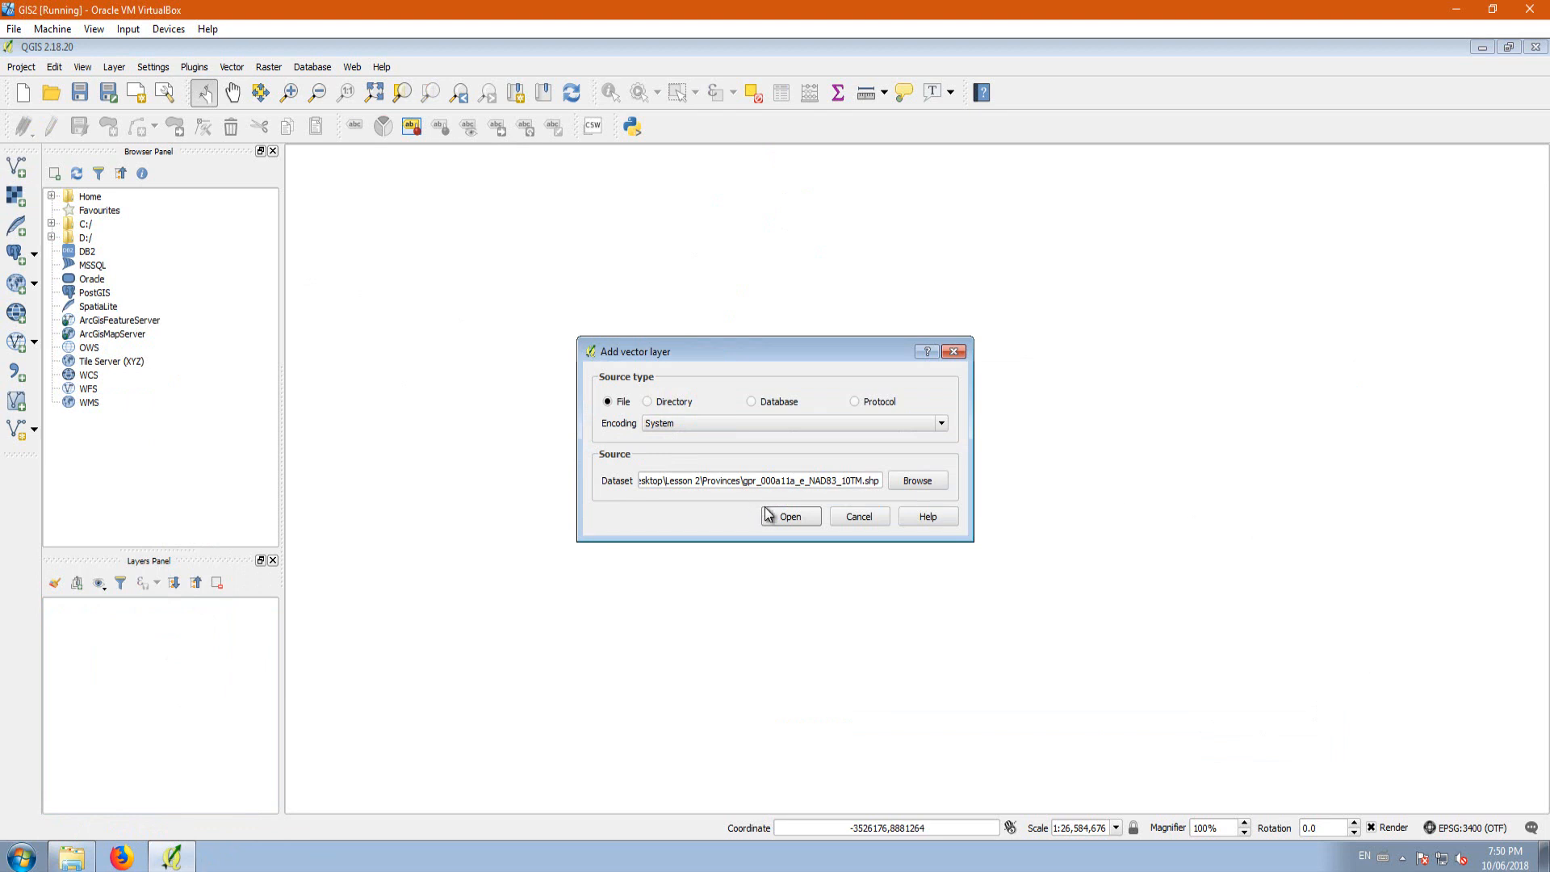
{"action": "left_click", "coordinate": [791, 516]}
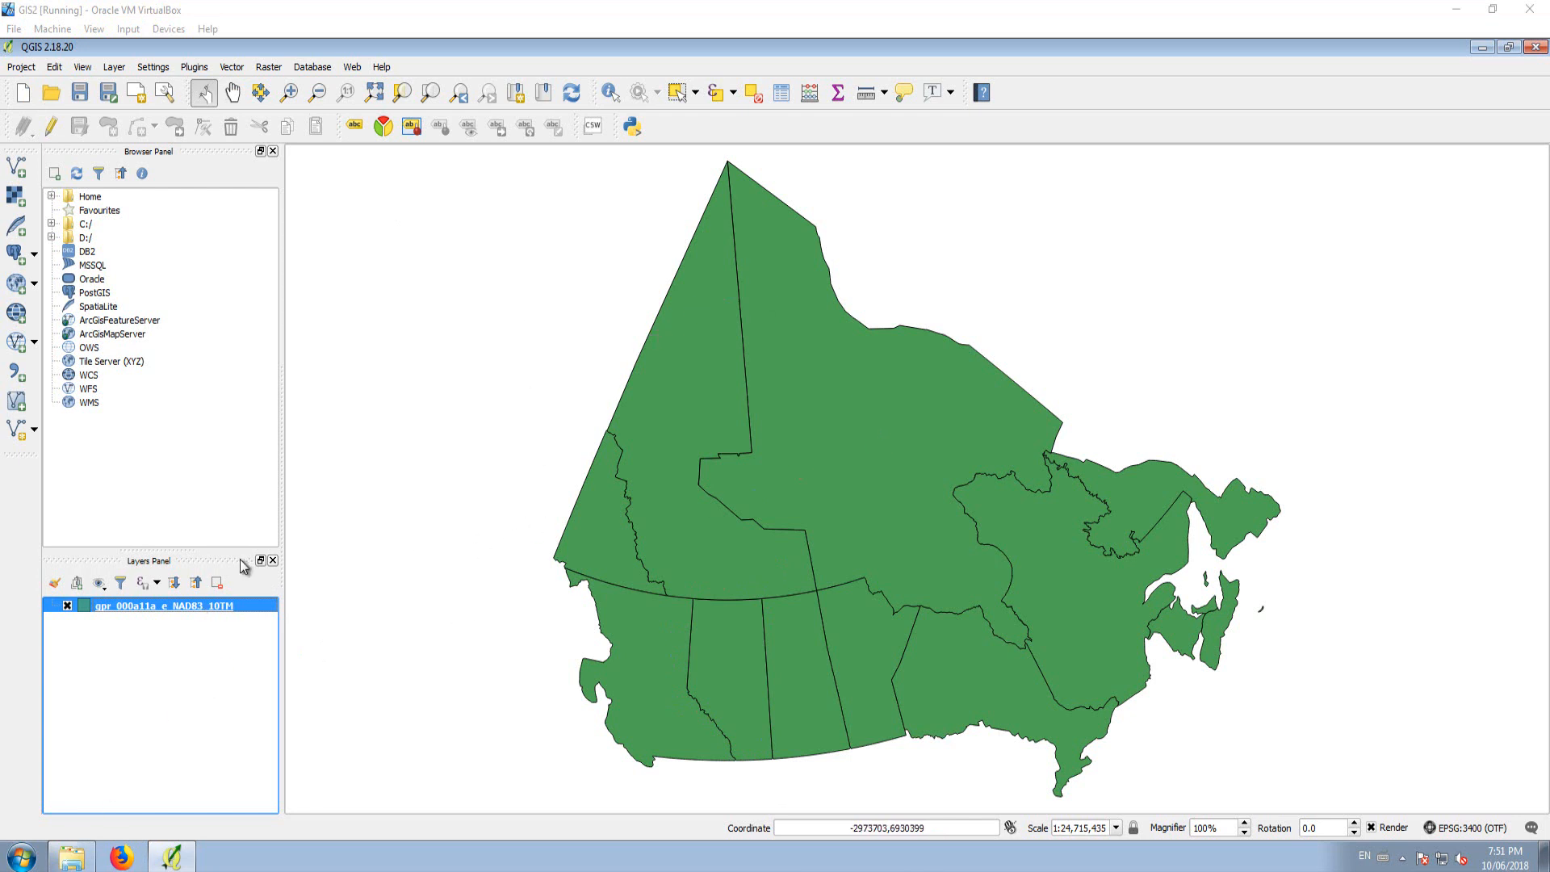
Step: Check the CRS of the gpr_000a11a_e_NAD83_10TM layer and confirm it as NAD83 / Alberta 10-TM (Forest), EPSG:3400
{"action": "right_click", "coordinate": [129, 607]}
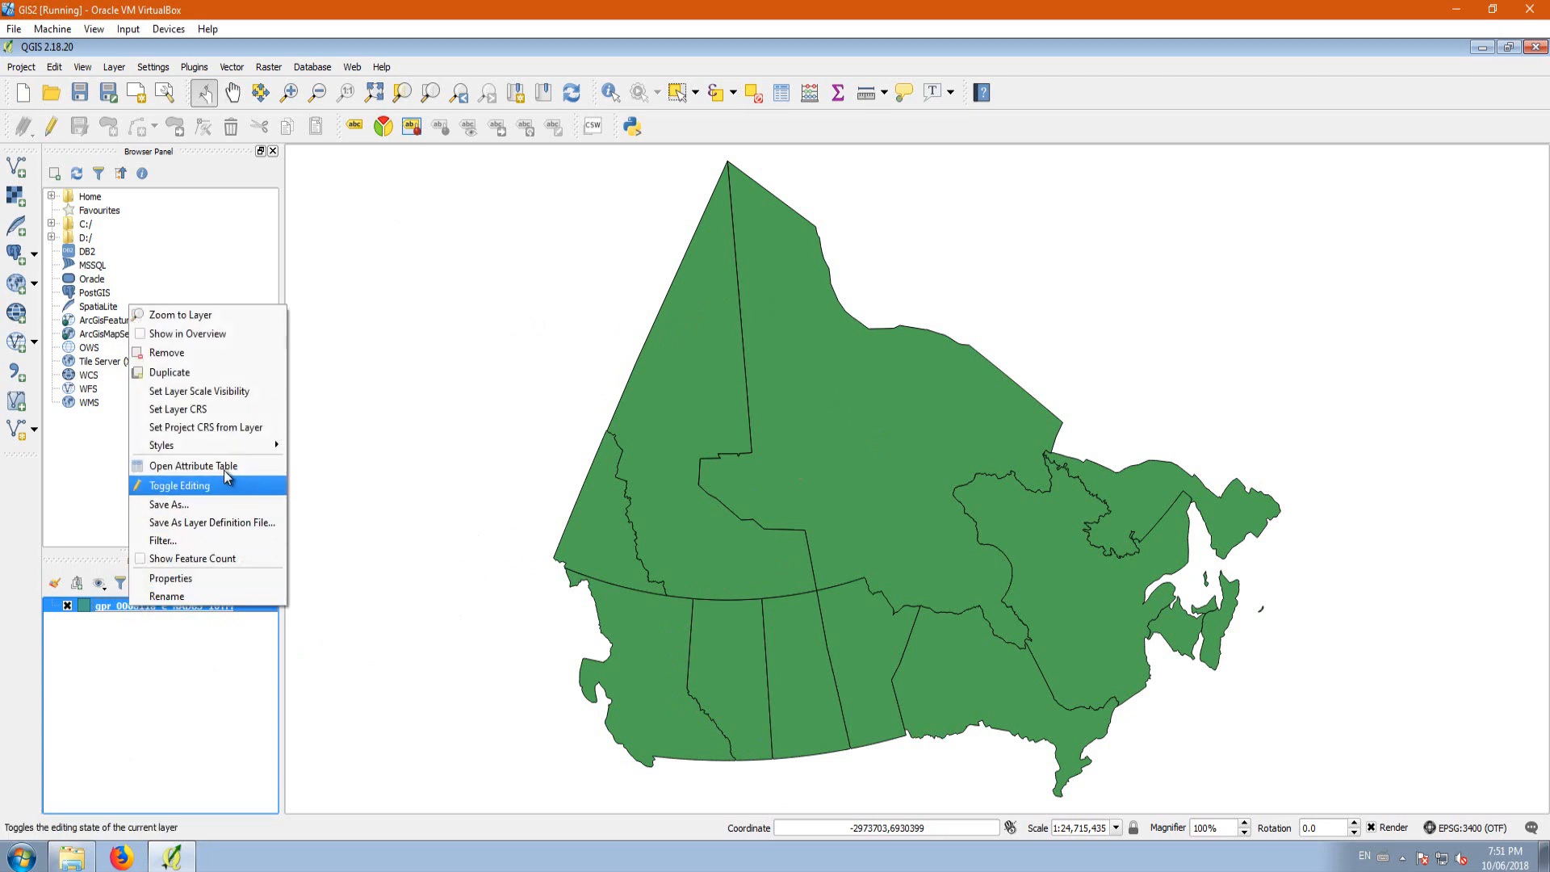
{"action": "left_click", "coordinate": [203, 410]}
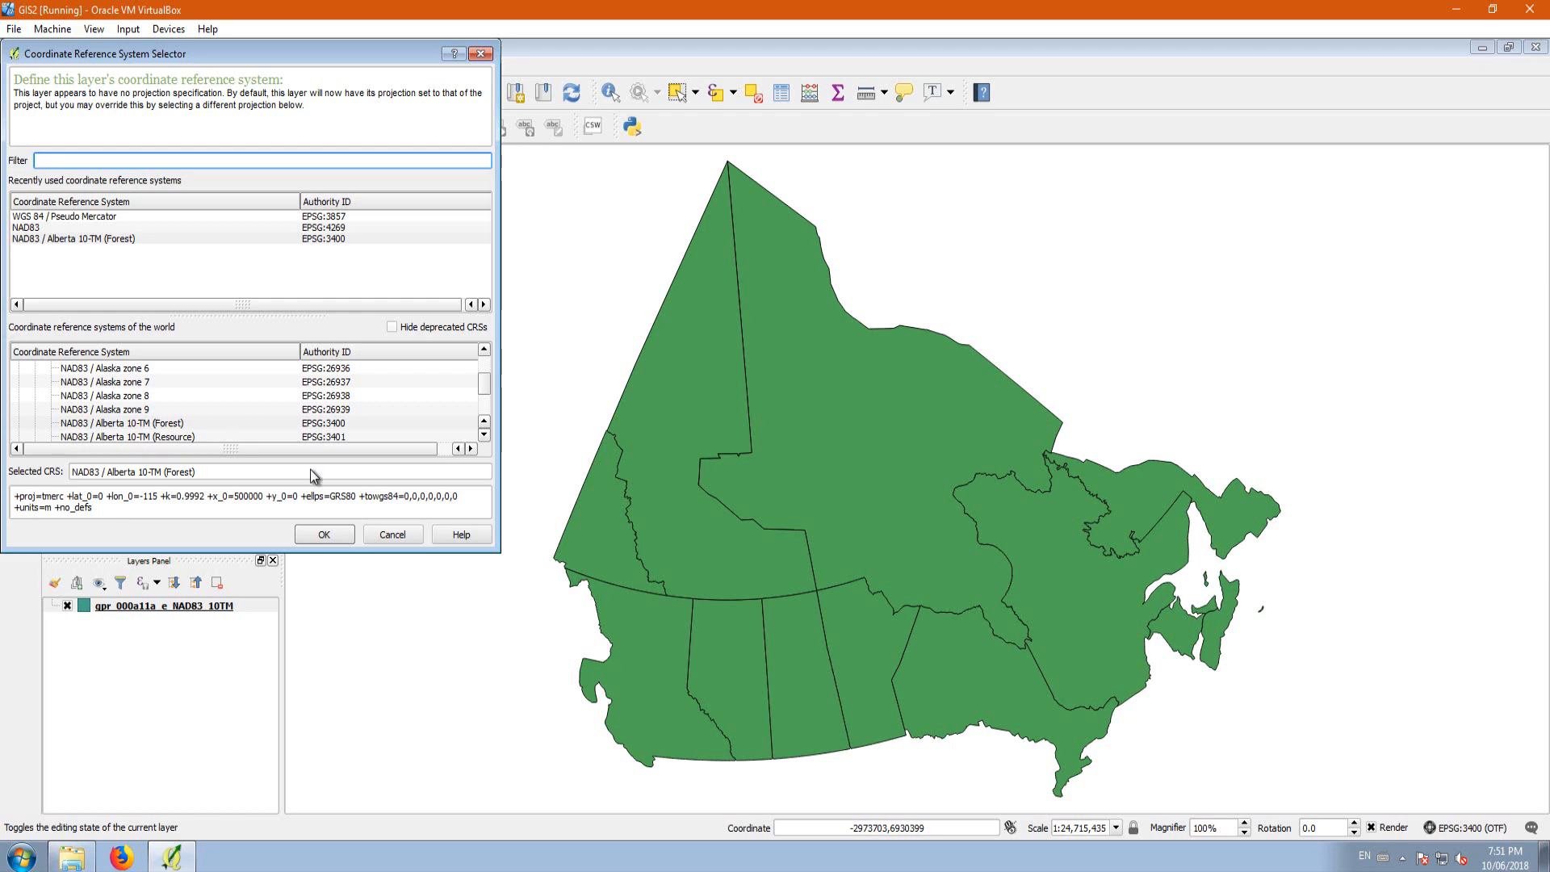
{"action": "left_click", "coordinate": [130, 426]}
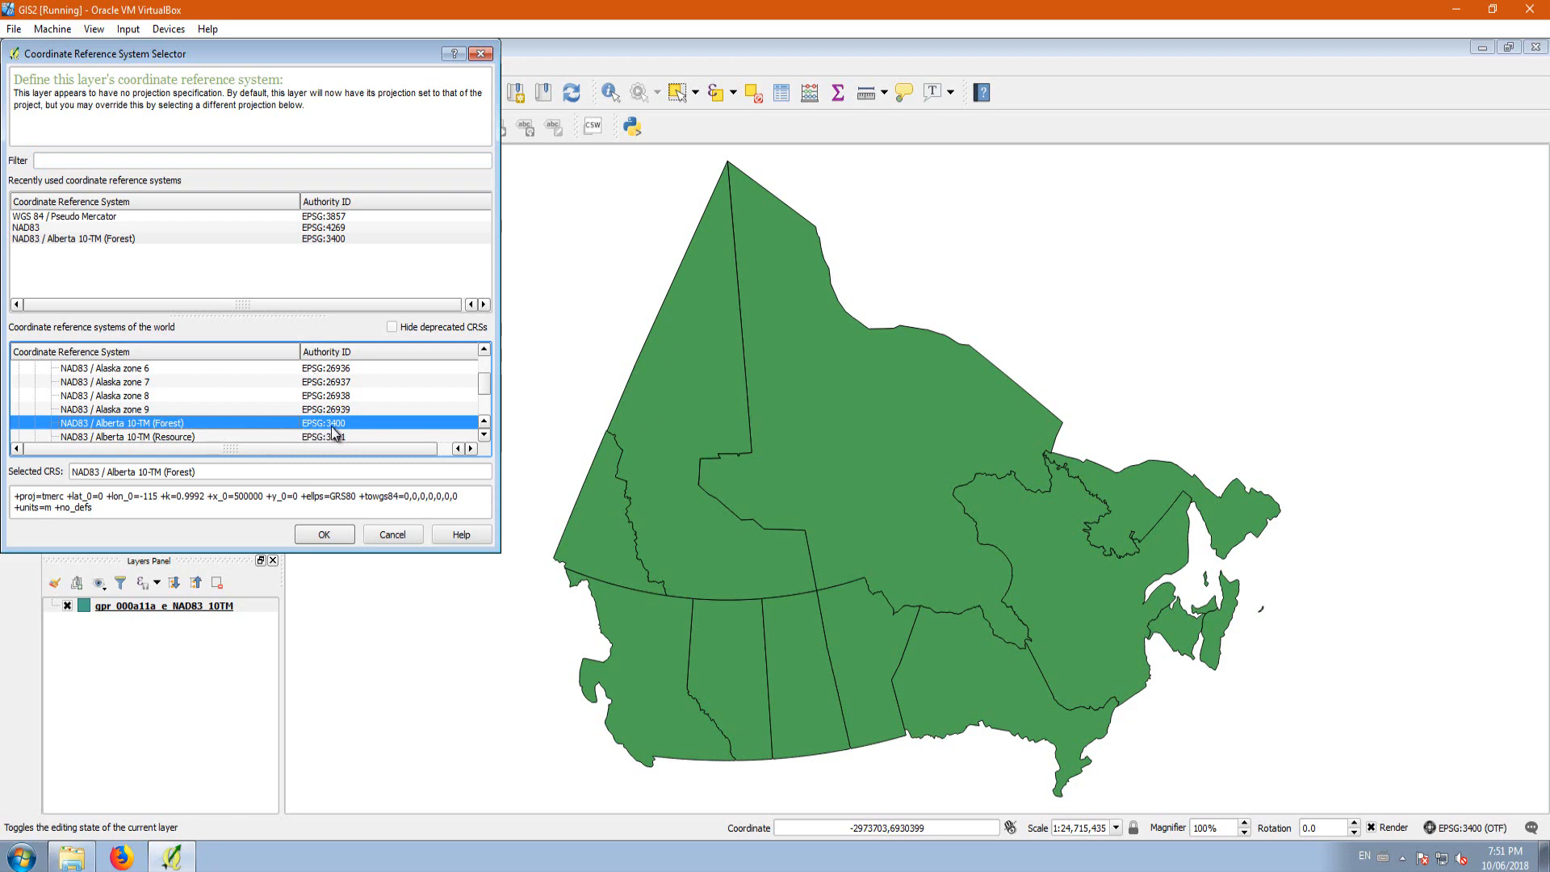
{"action": "left_click", "coordinate": [324, 534]}
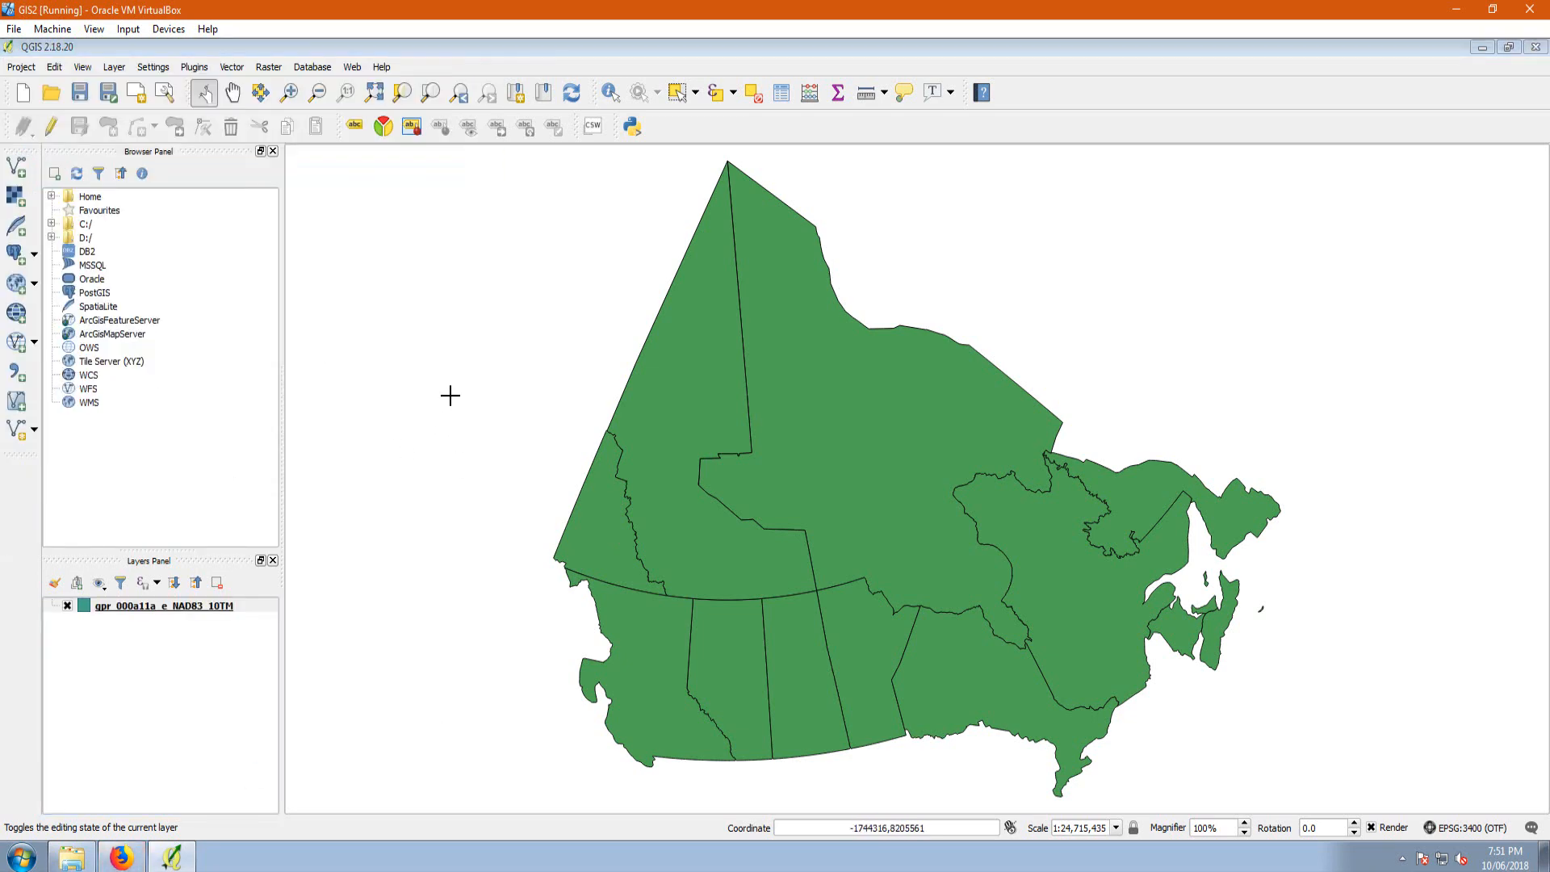
Step: Switch to Firefox, go to Google and search for EPSG 3400
{"action": "left_click", "coordinate": [122, 857]}
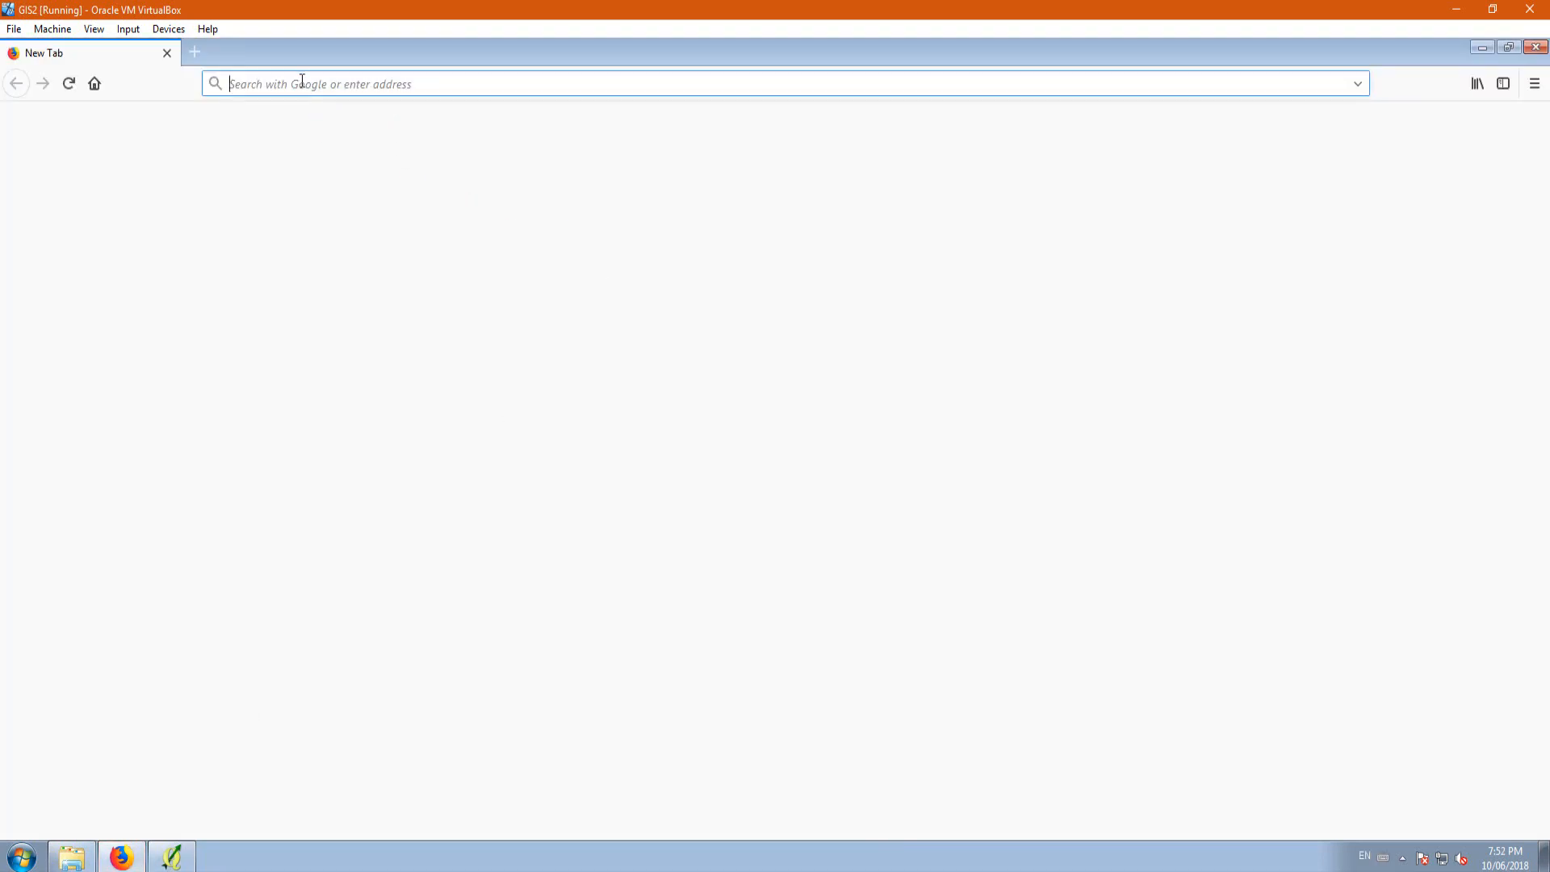
{"action": "type", "text": "google.com"}
{"action": "key", "text": "Return"}
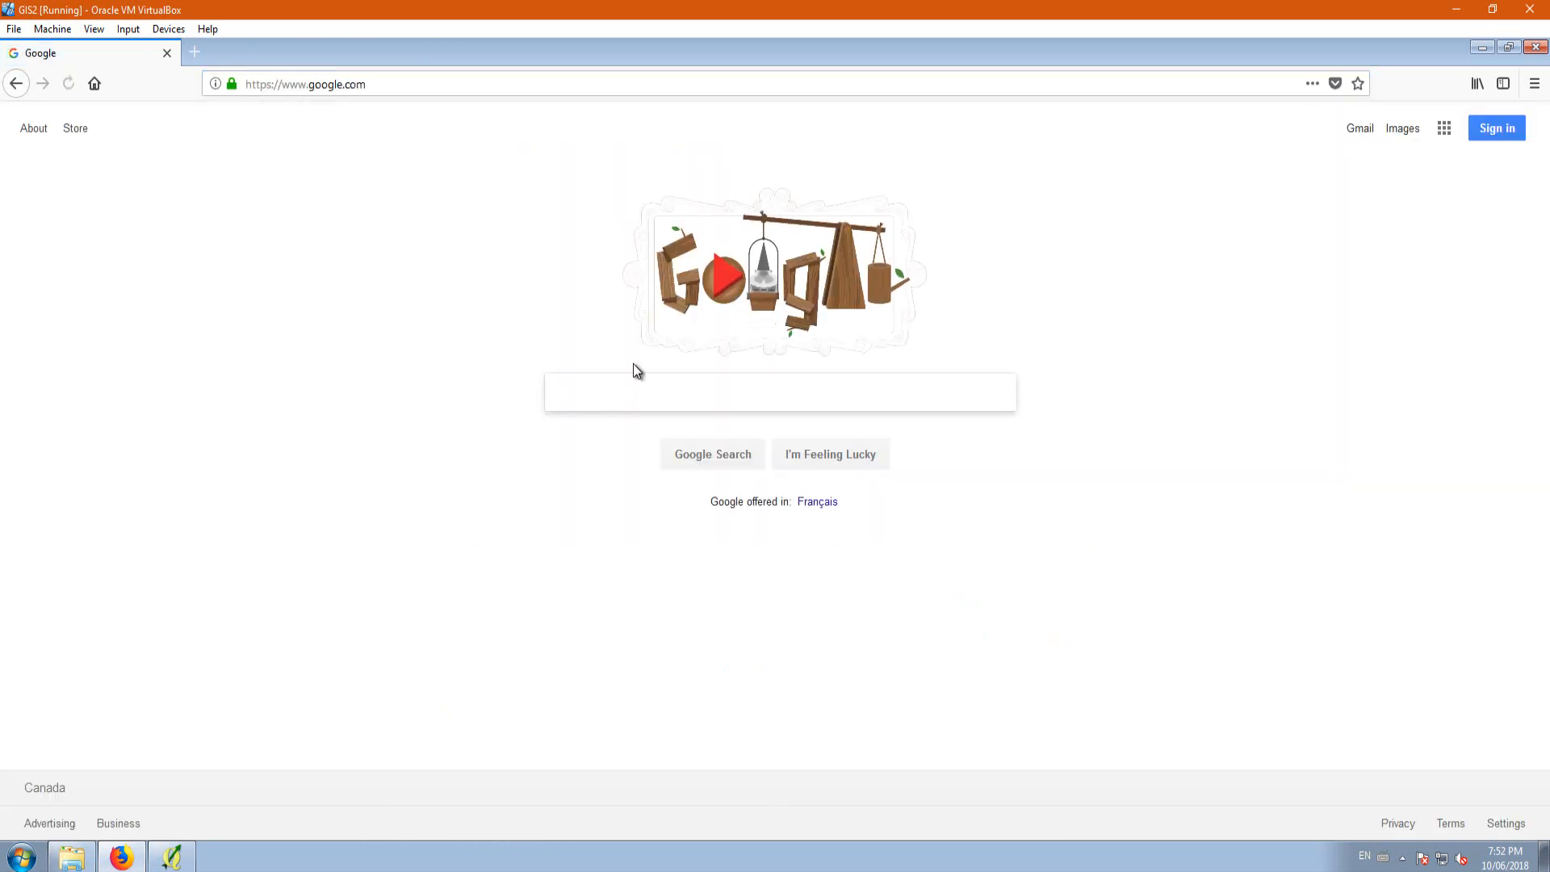
{"action": "type", "text": "EPS"}
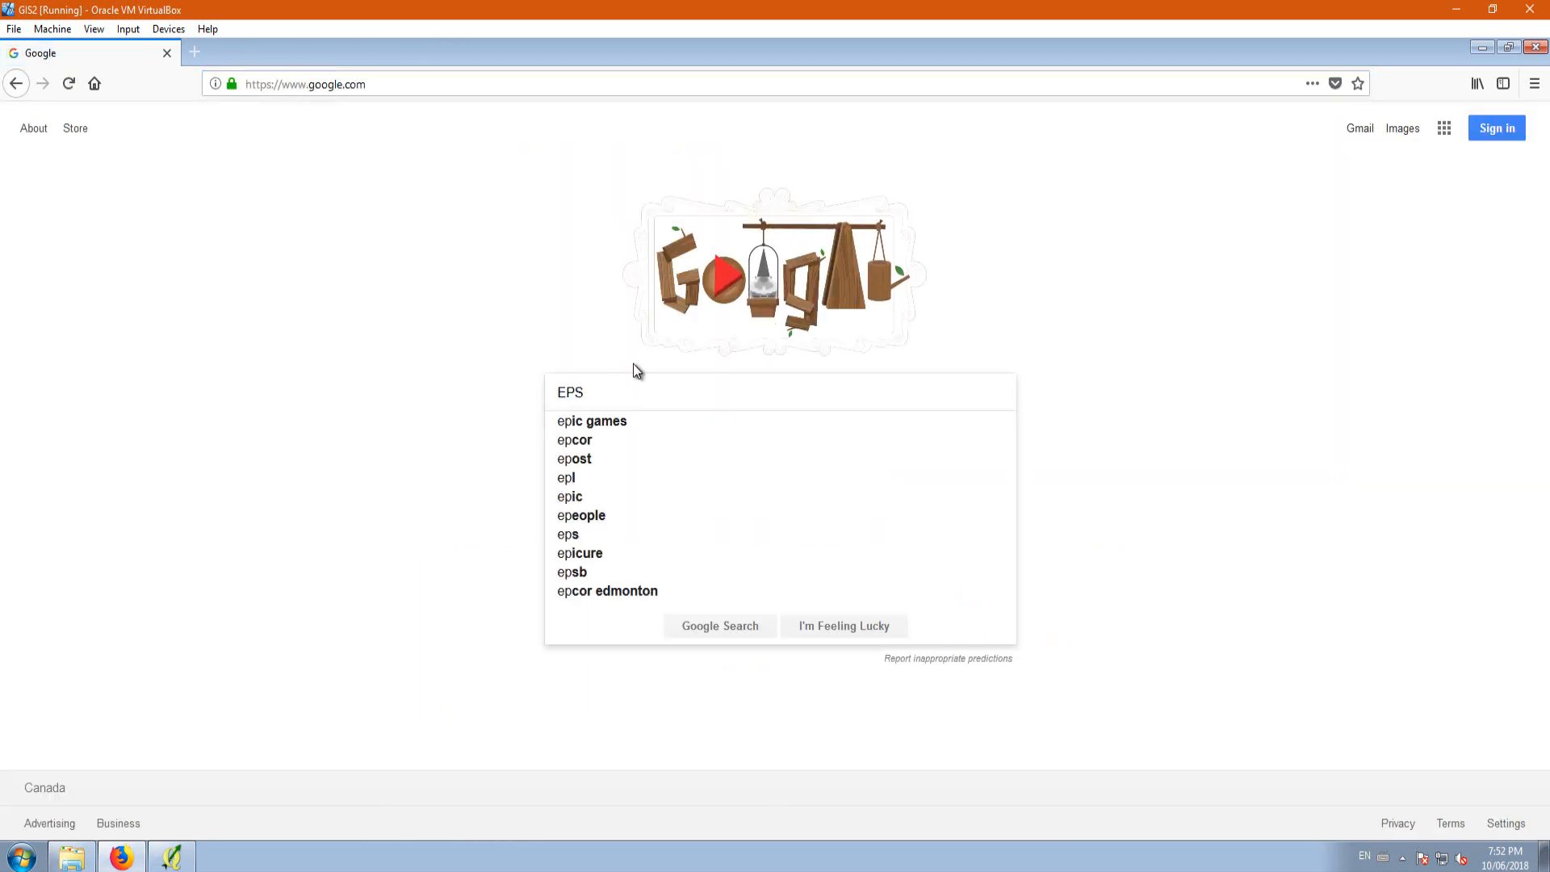
{"action": "type", "text": "G"}
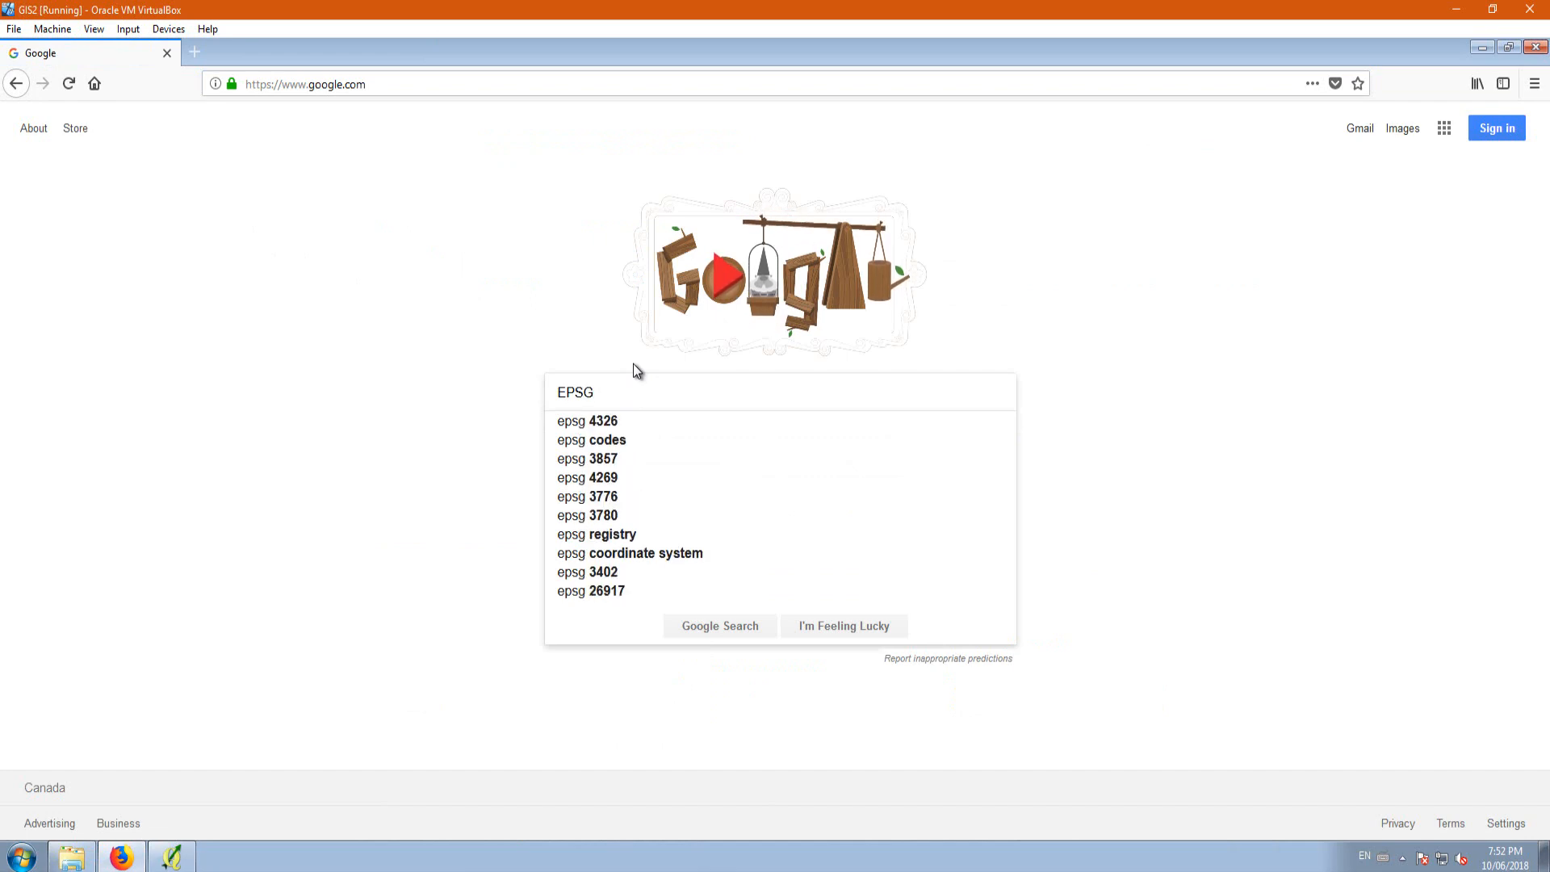
{"action": "type", "text": " 3400"}
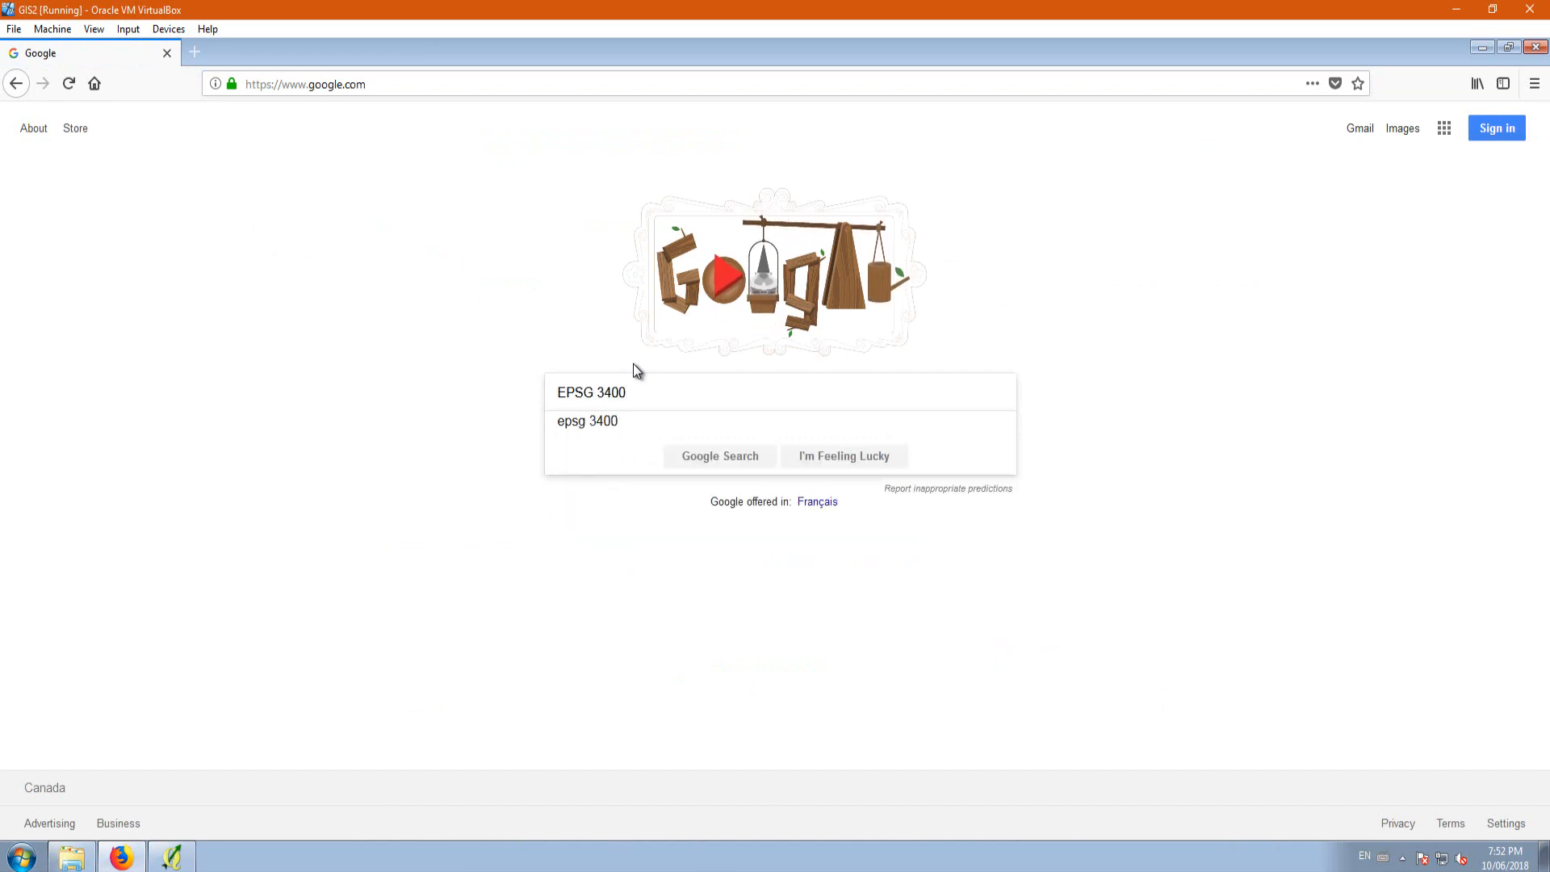
{"action": "key", "text": "Return"}
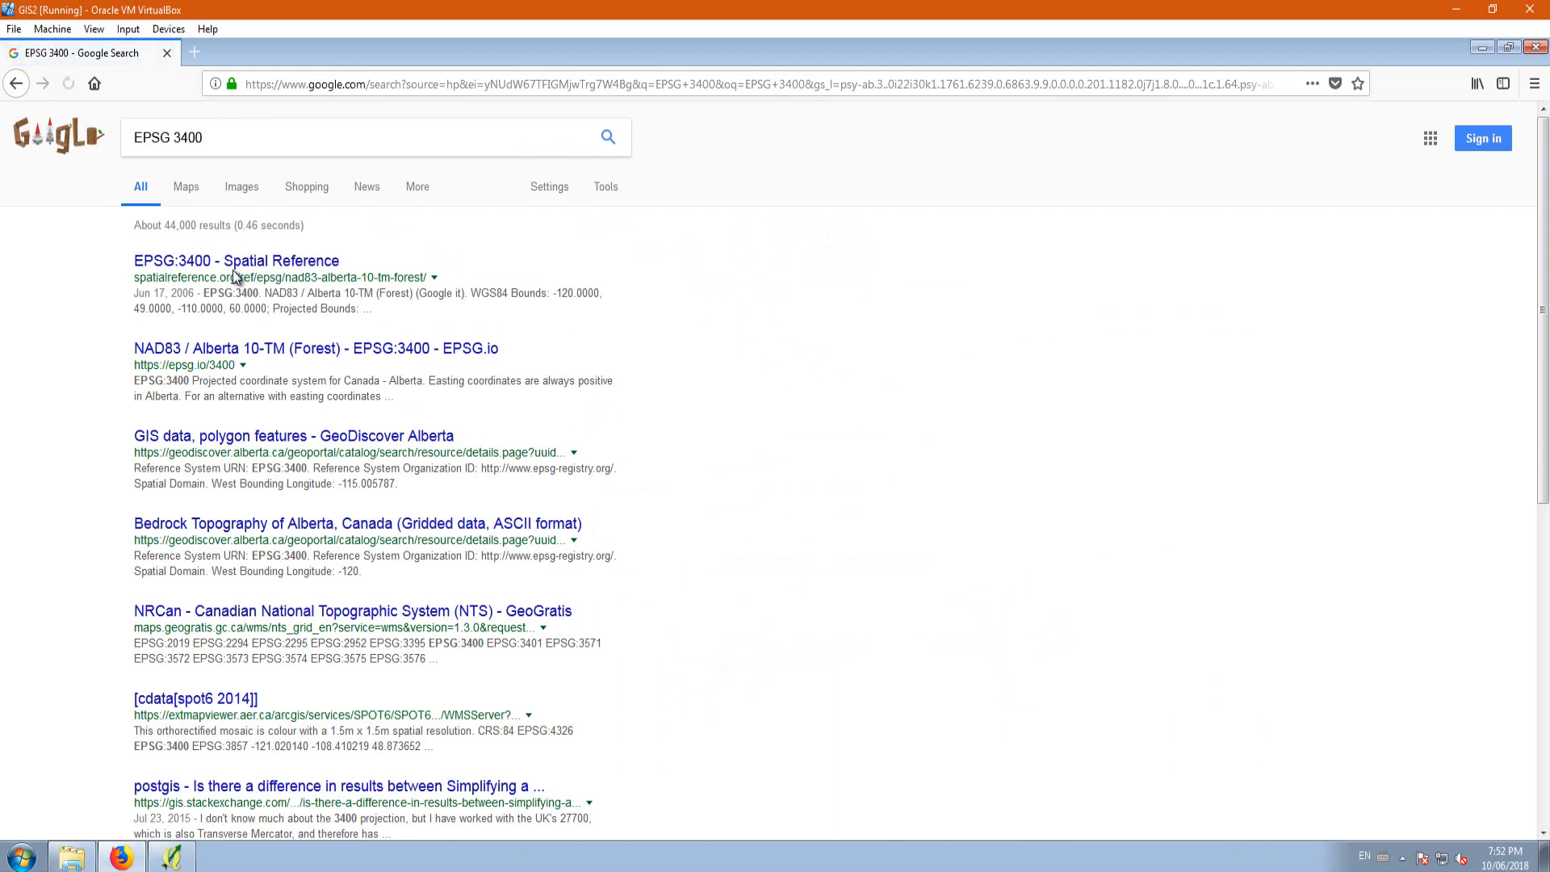
Step: Examine the coverage area of EPSG:3400 on its Spatial Reference page's map, and close the browser window
{"action": "left_click", "coordinate": [224, 269]}
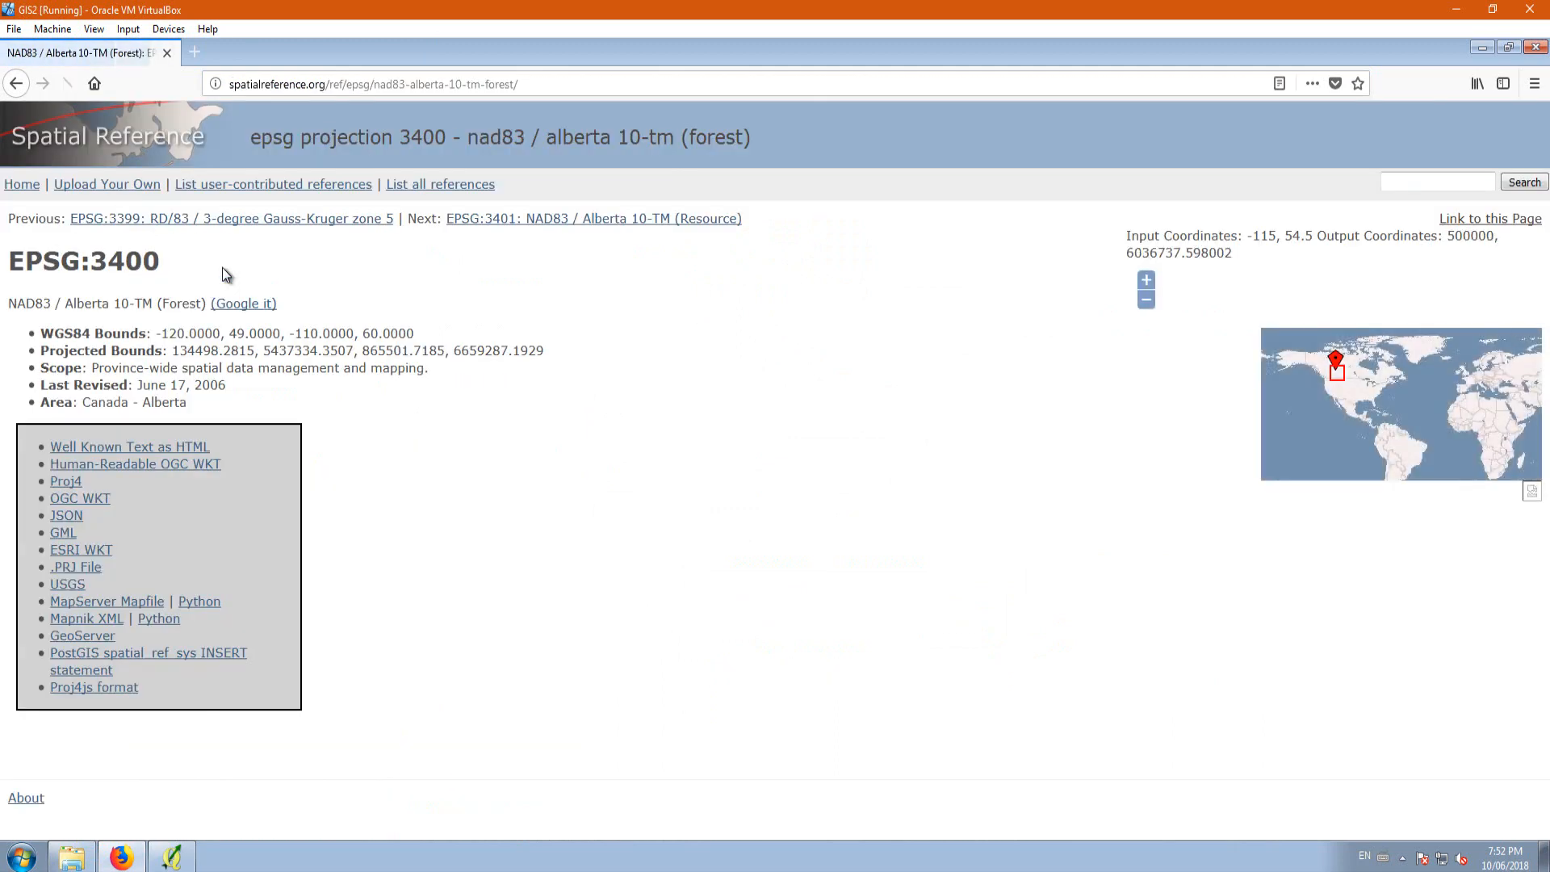
{"action": "left_click", "coordinate": [1335, 368]}
{"action": "scroll", "coordinate": [1326, 373], "scroll_direction": "up", "scroll_amount": 1}
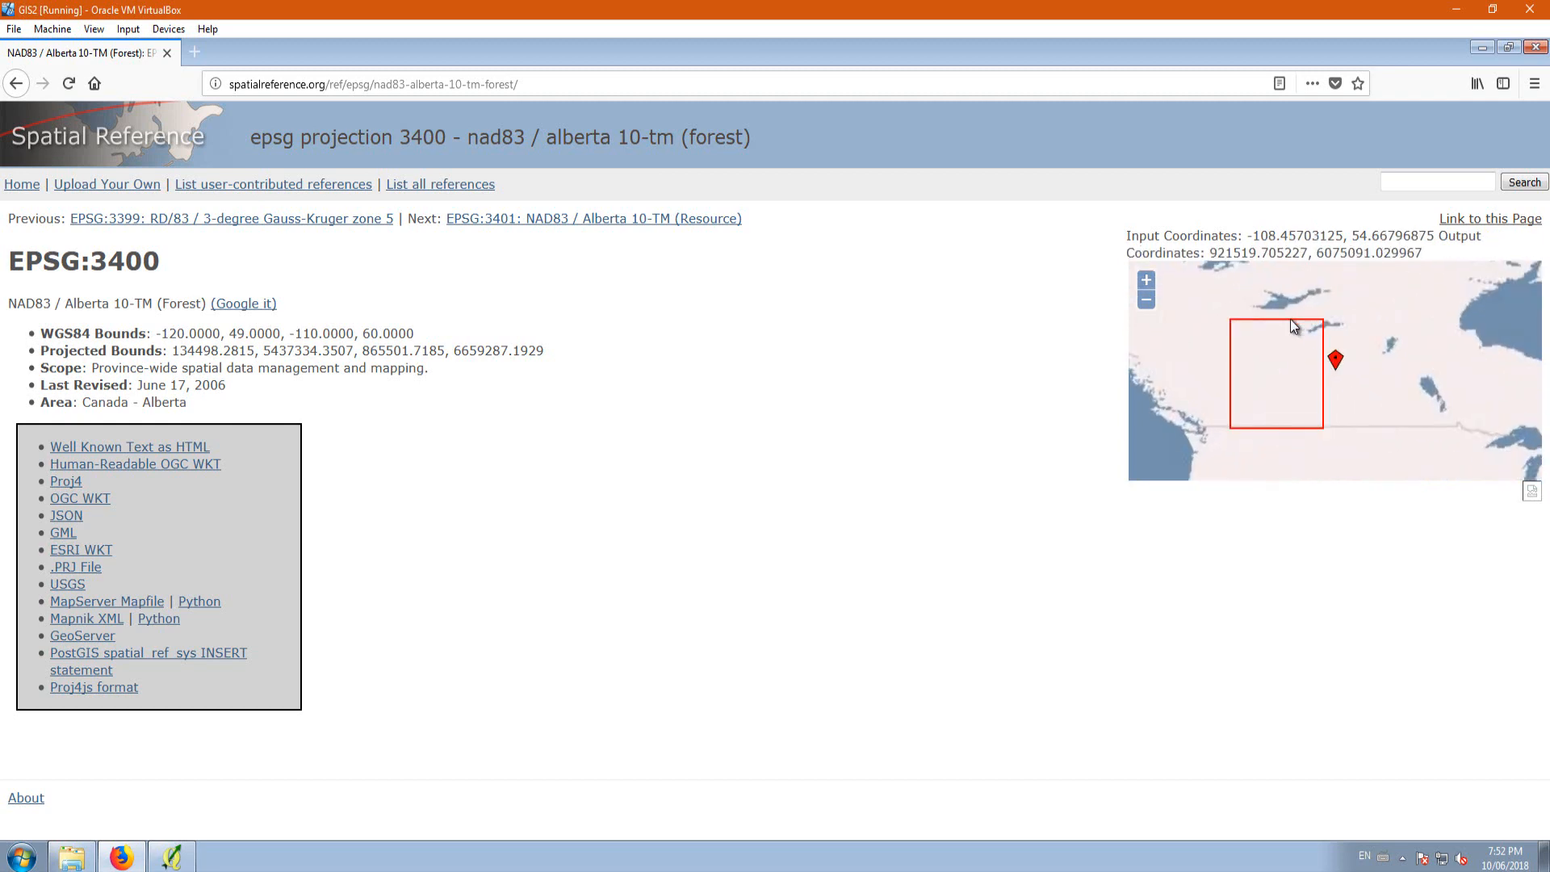
{"action": "scroll", "coordinate": [1282, 322], "scroll_direction": "up", "scroll_amount": 1}
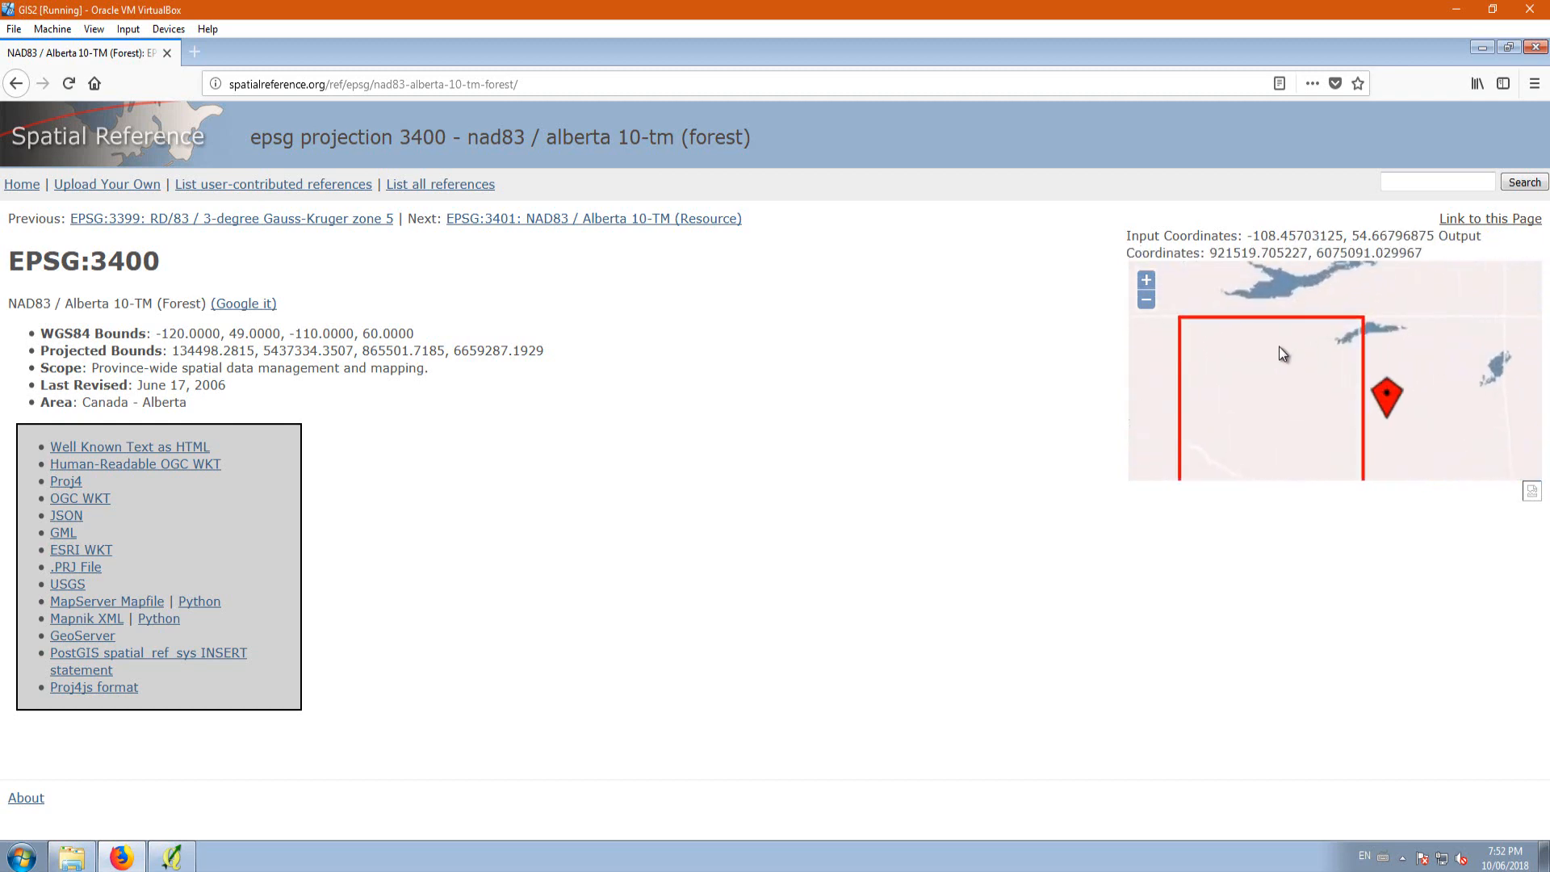
{"action": "scroll", "coordinate": [1238, 332], "scroll_direction": "down", "scroll_amount": 1}
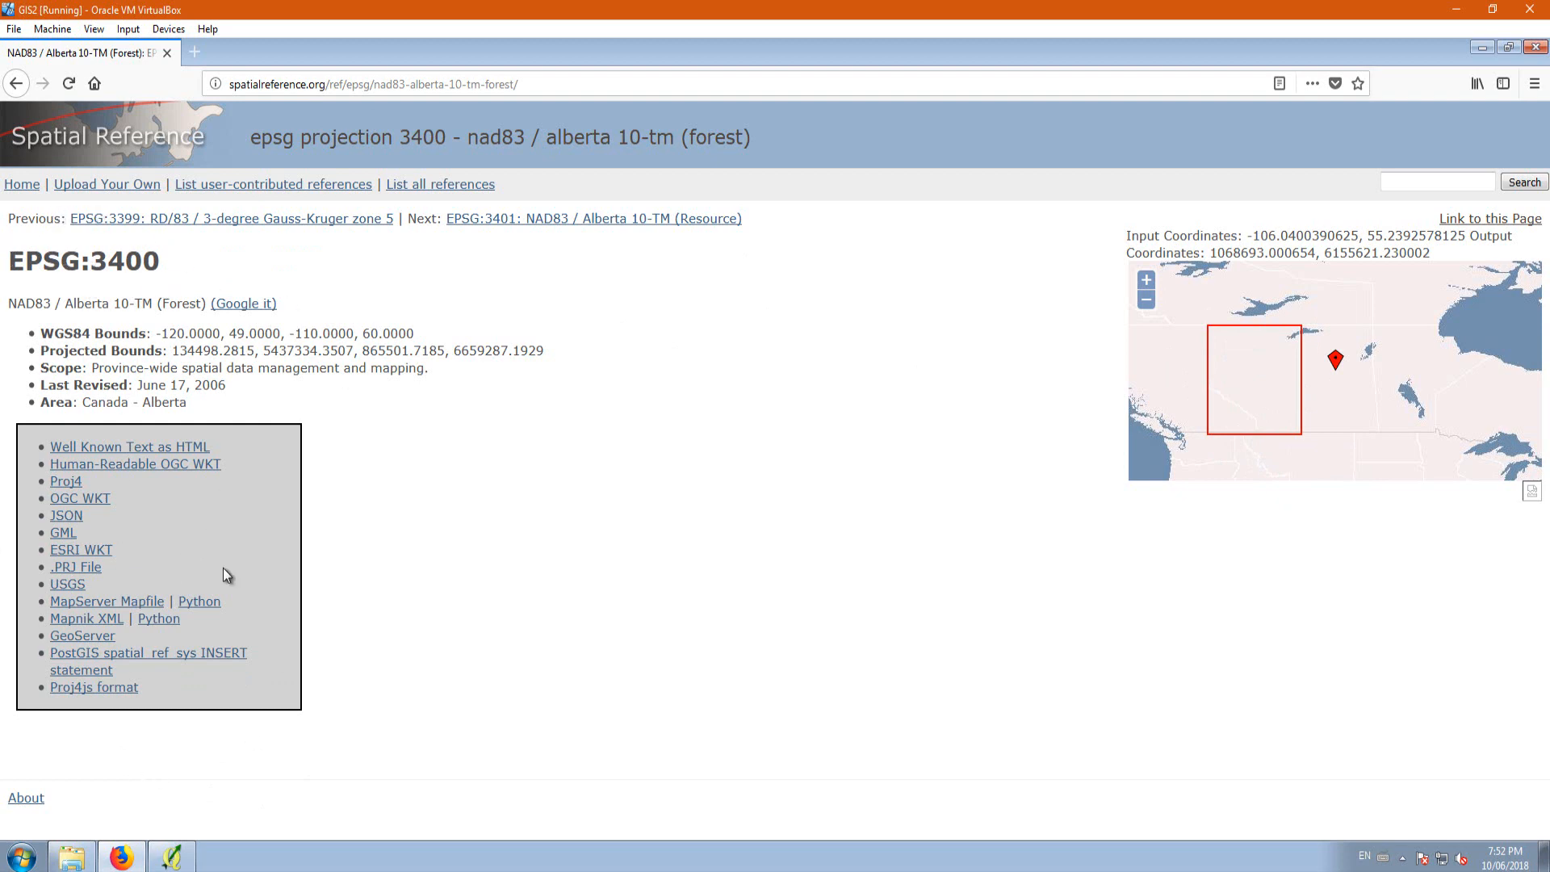
{"action": "left_click", "coordinate": [1534, 47]}
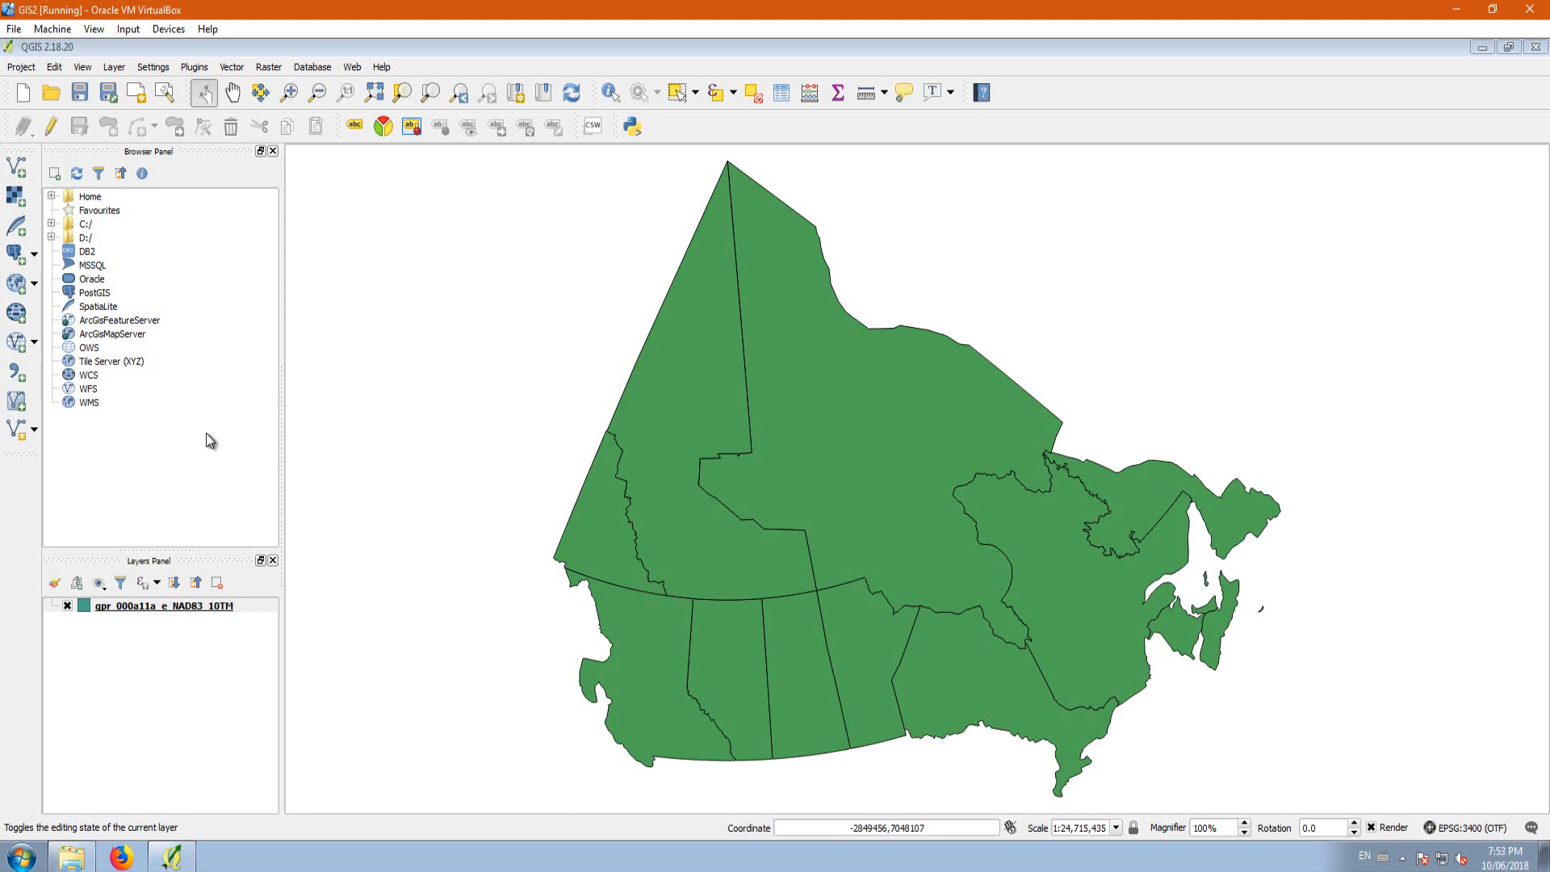
Step: Open the attribute table of the gpr_000a11a_e_NAD83_10TM layer
{"action": "right_click", "coordinate": [137, 608]}
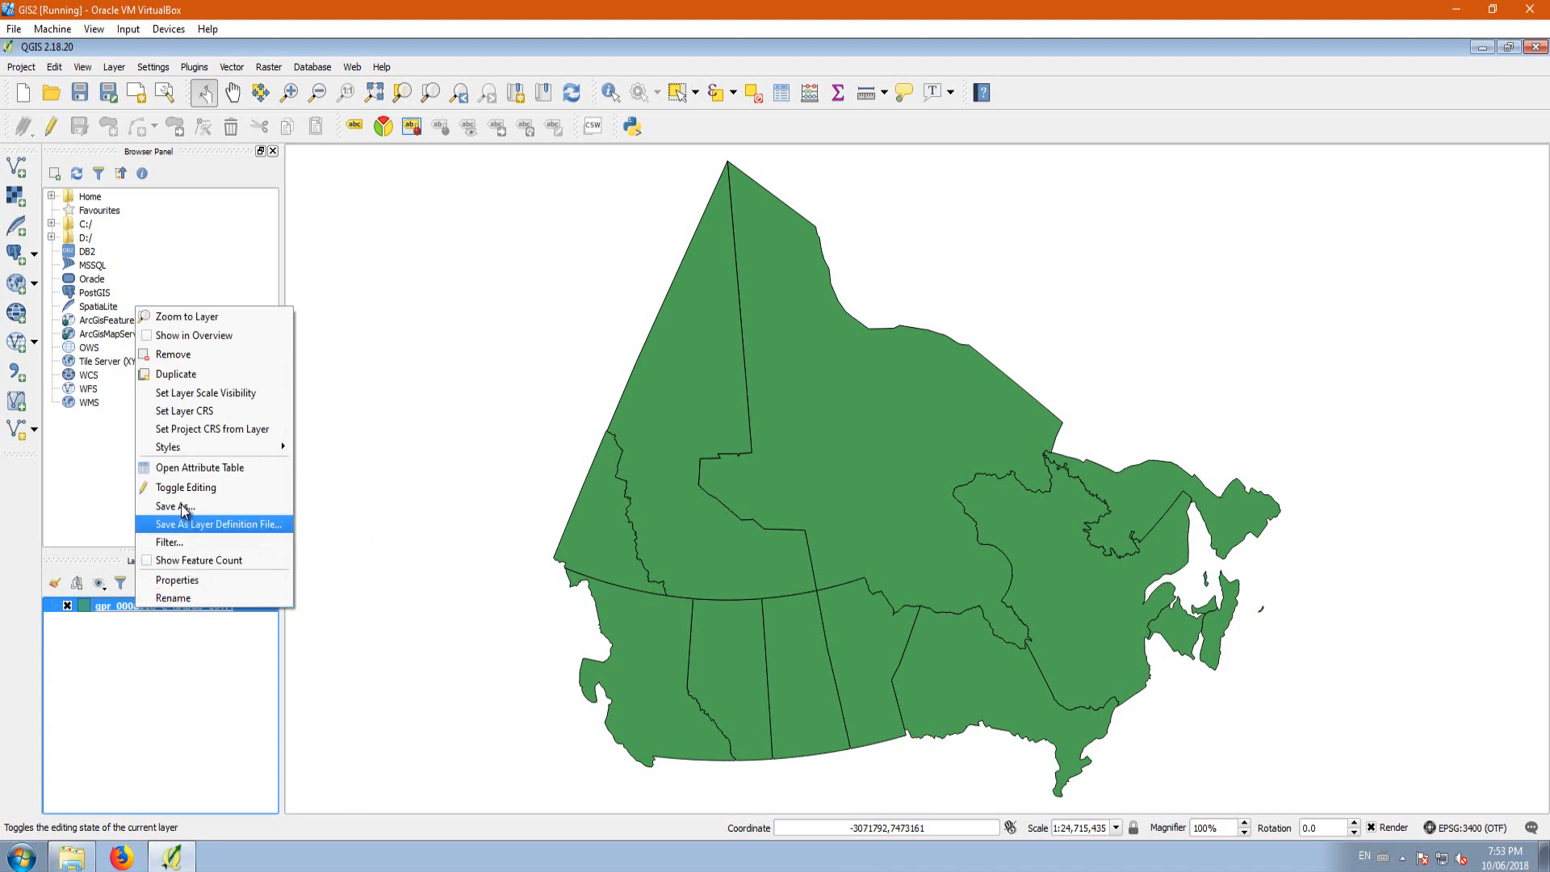
{"action": "left_click", "coordinate": [192, 472]}
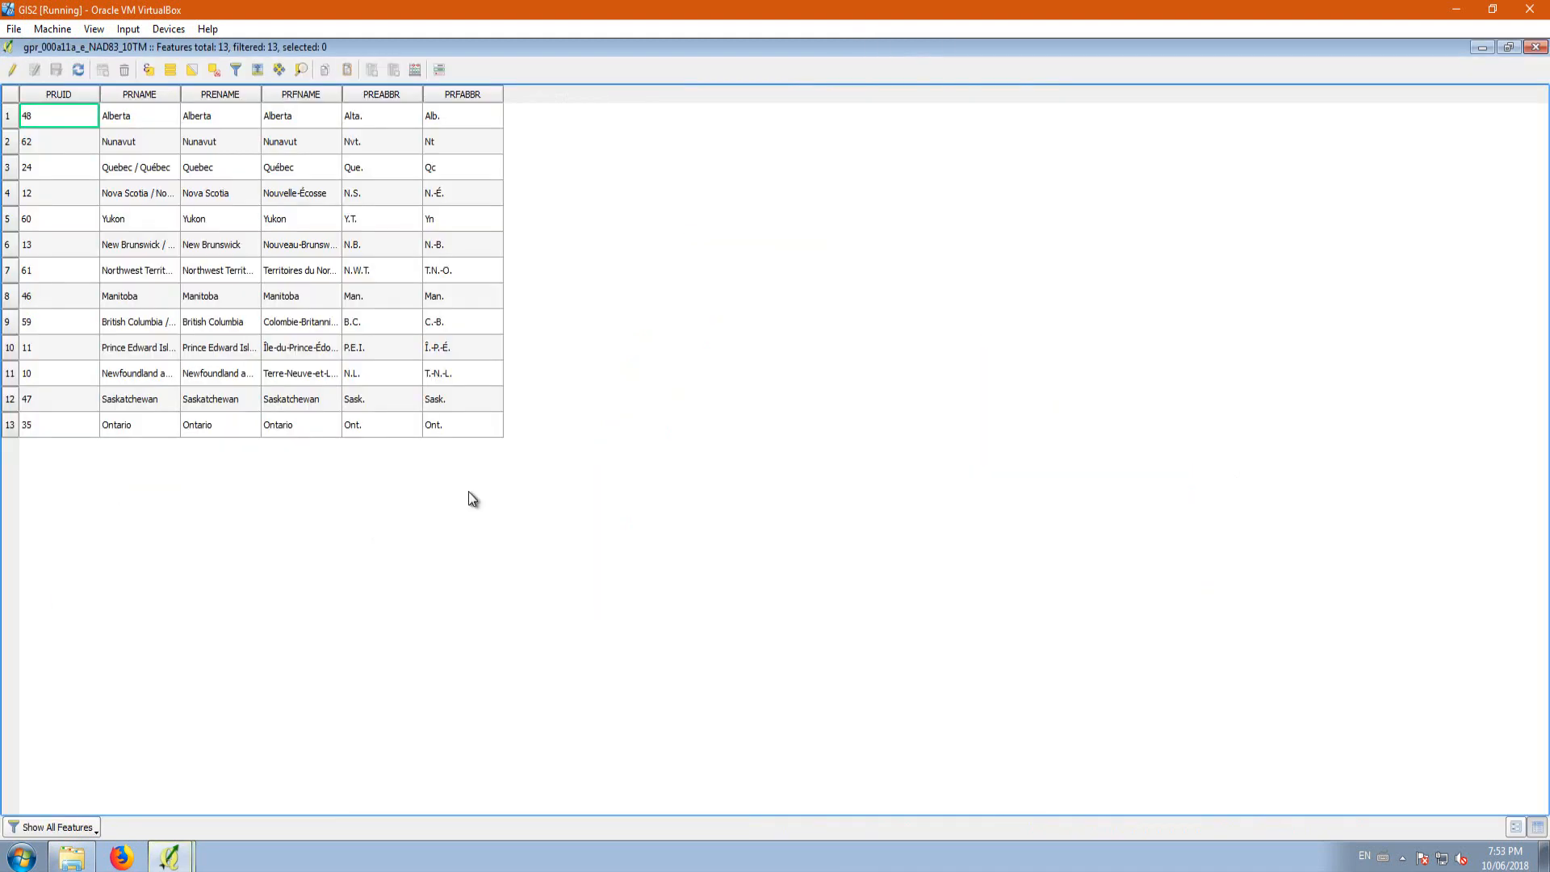
Step: Sort the attribute table by PRNAME, PRENAME, PRFNAME and PREABBR in turn, ending with PRFABBR
{"action": "left_click", "coordinate": [152, 91]}
{"action": "left_click", "coordinate": [206, 91]}
{"action": "left_click", "coordinate": [297, 95]}
{"action": "left_click", "coordinate": [371, 95]}
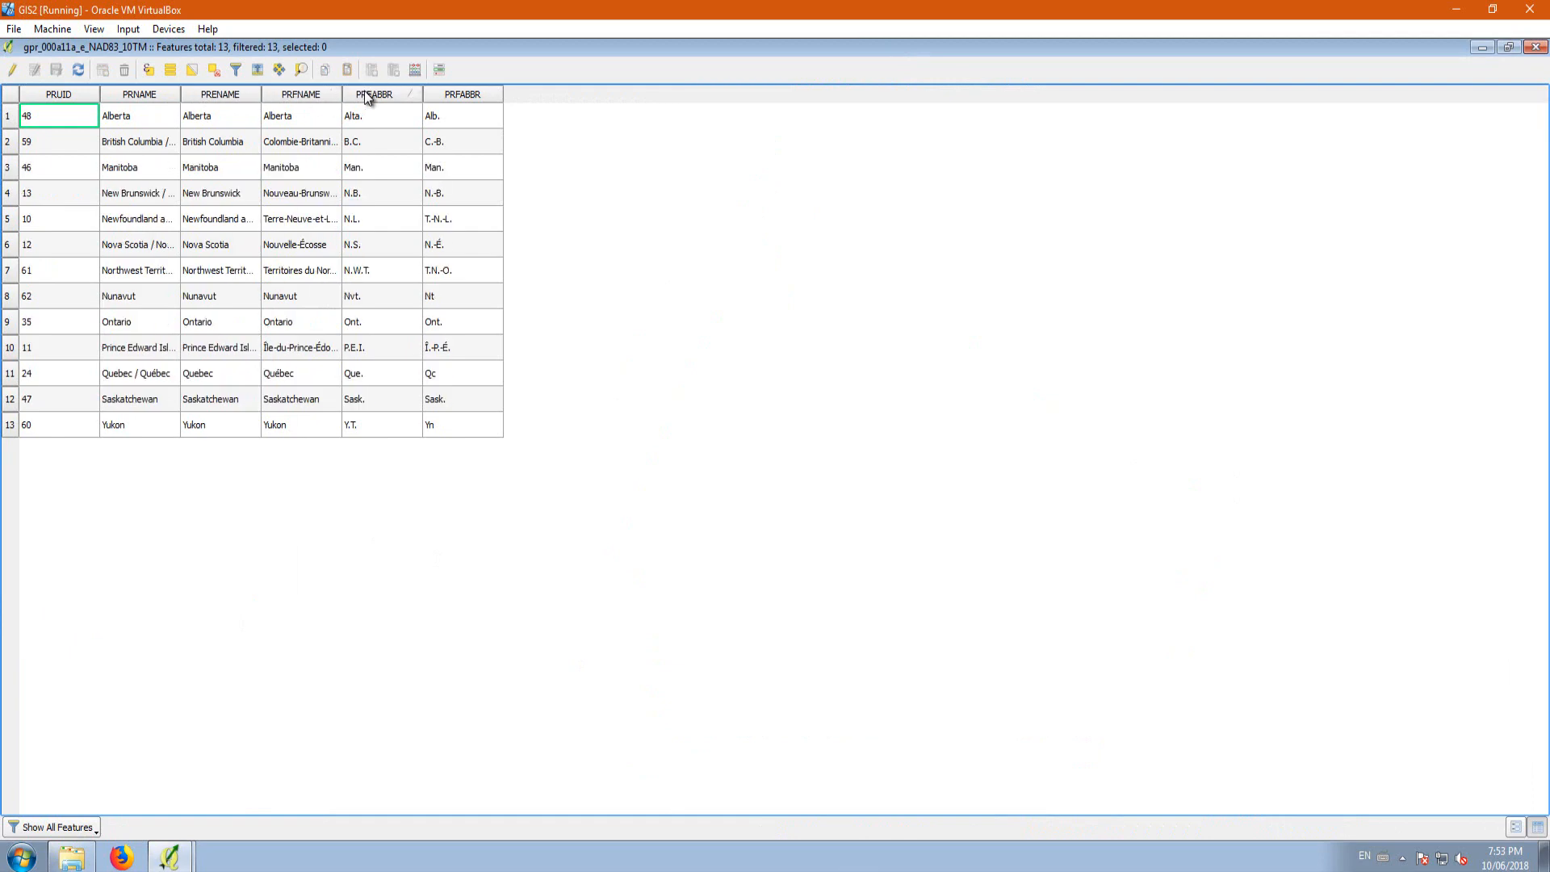
{"action": "left_click", "coordinate": [449, 95]}
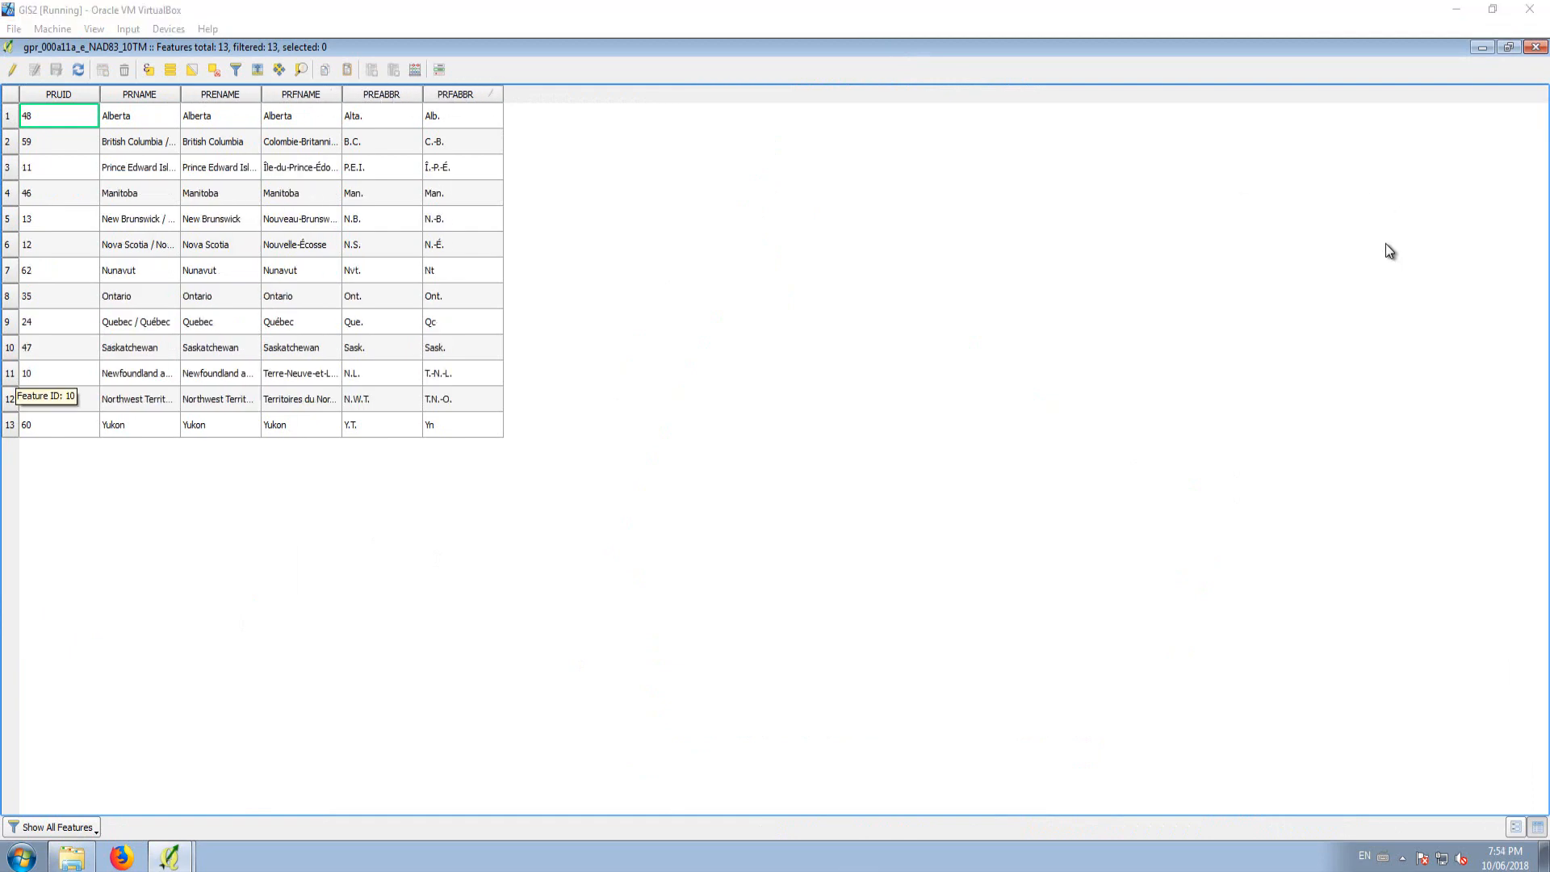
Step: Restore the attribute table to a smaller floating window and move it aside to uncover the provinces on the map
{"action": "left_click", "coordinate": [1508, 48]}
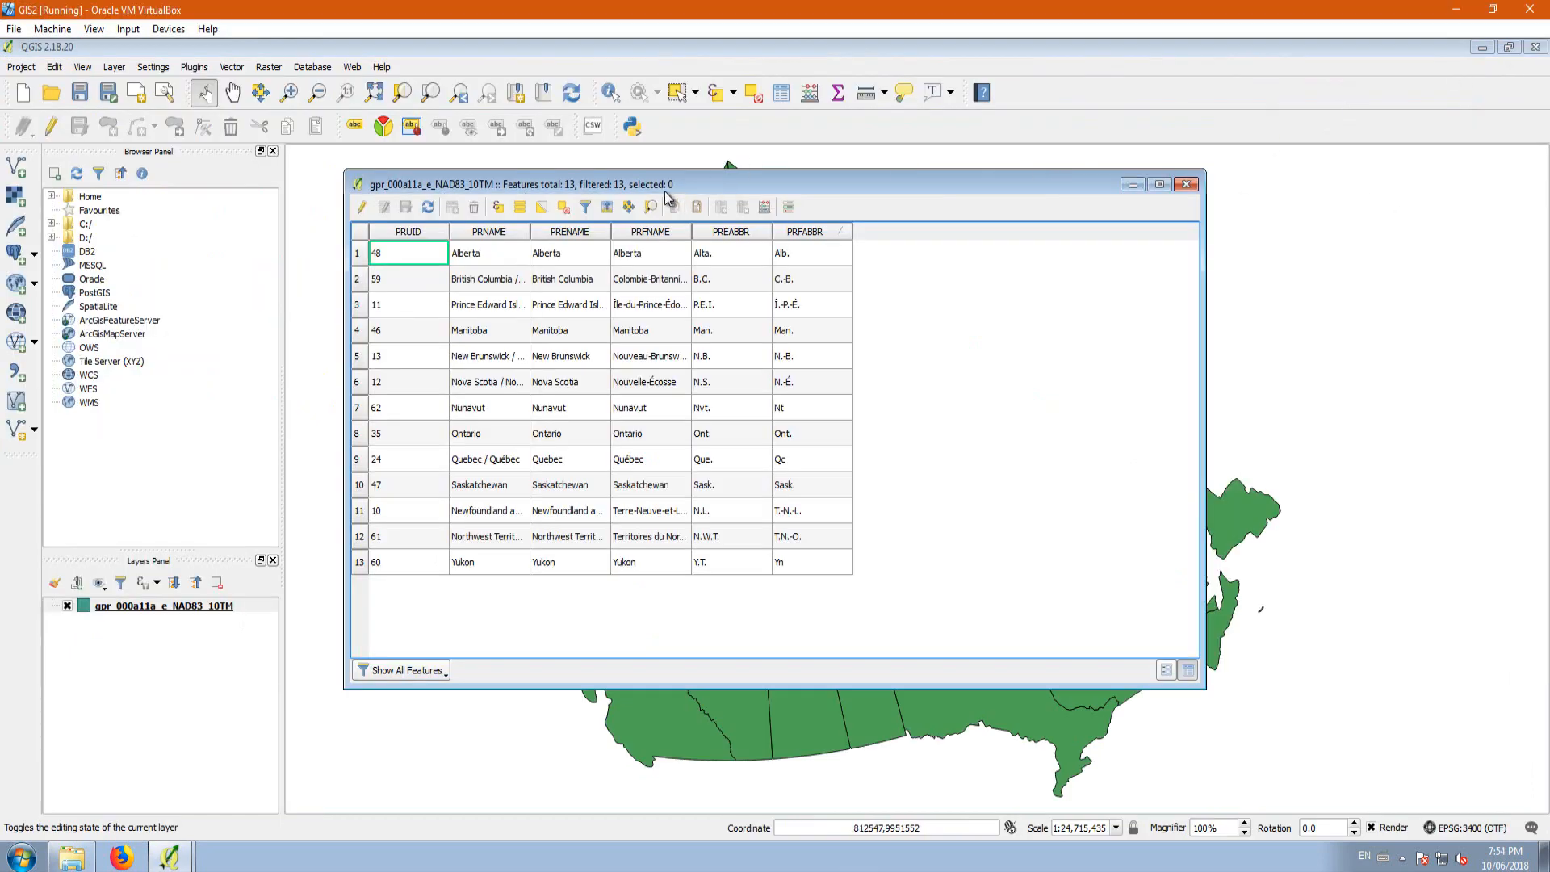
{"action": "left_click_drag", "start_coordinate": [684, 182], "coordinate": [1029, 143]}
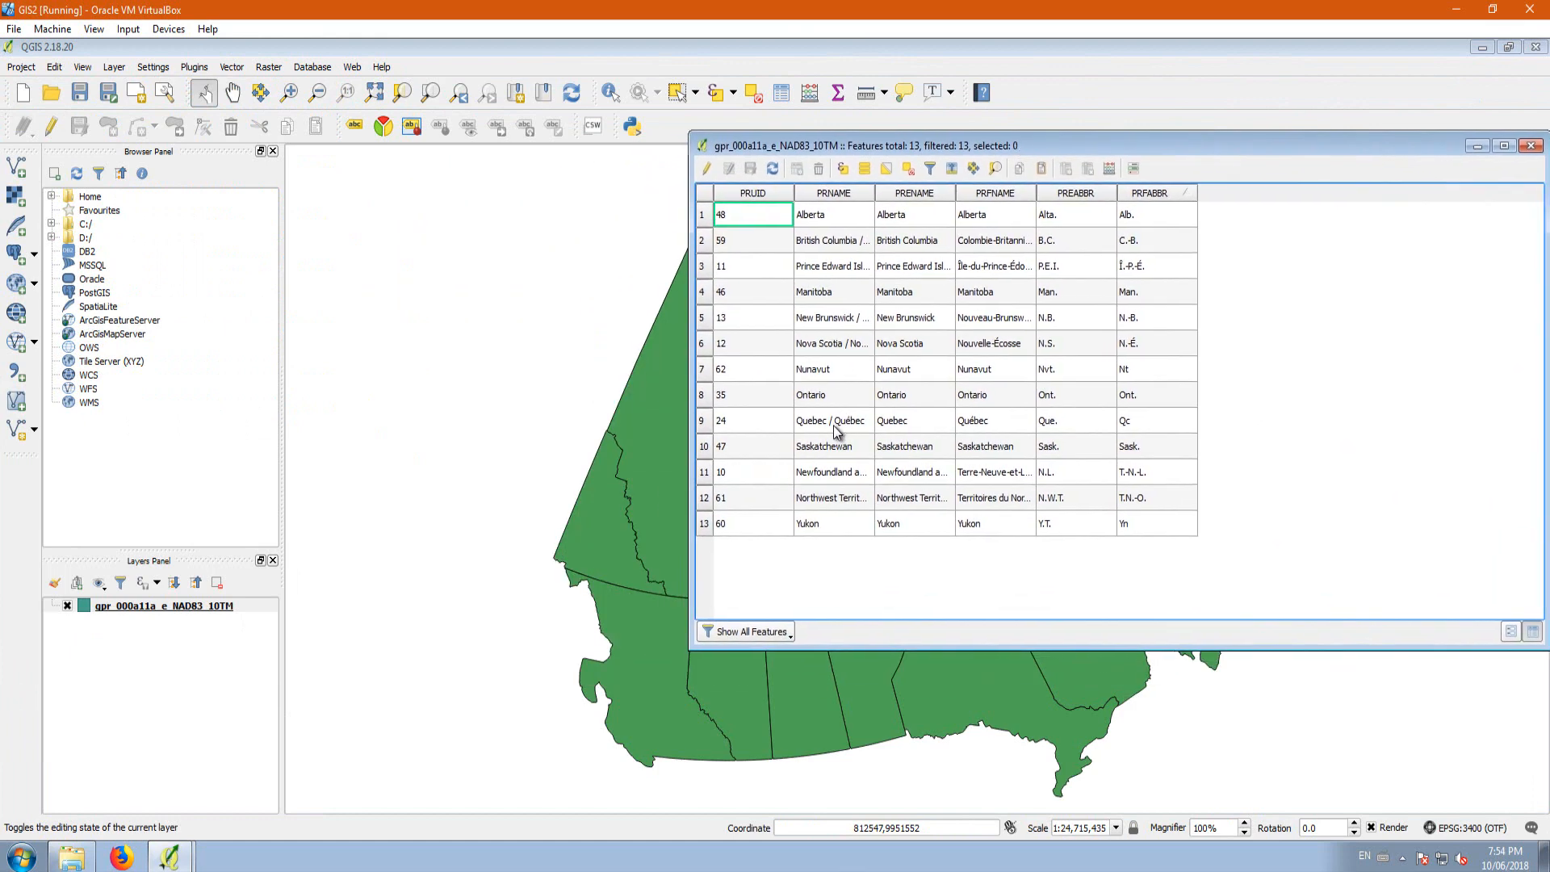
{"action": "left_click_drag", "start_coordinate": [918, 155], "coordinate": [1127, 84]}
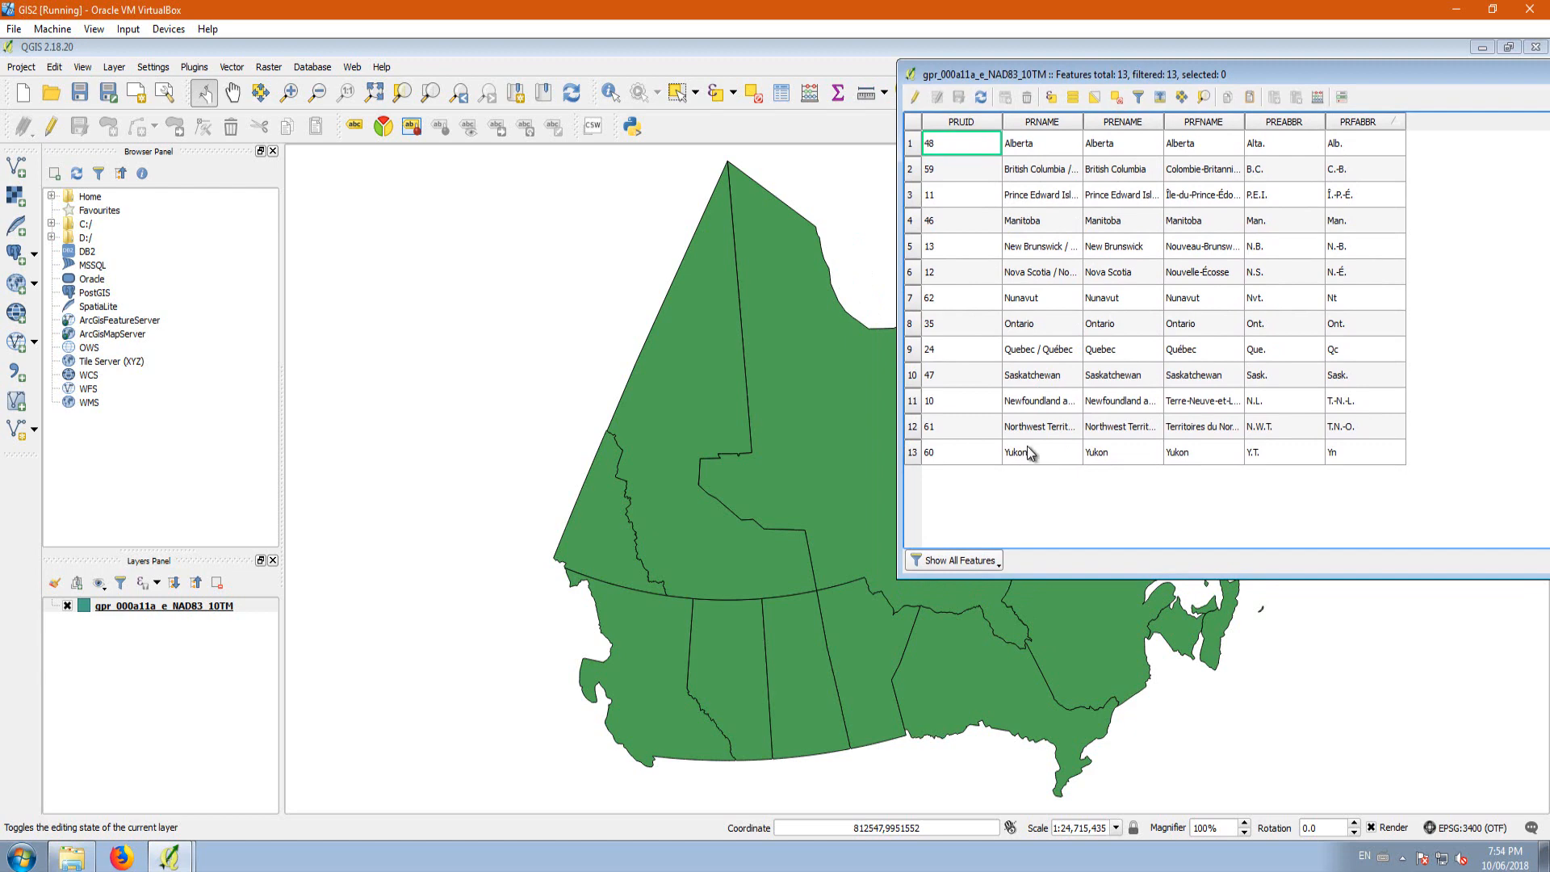
Step: Select the rows from Alberta through New Brunswick in turn to identify the matching provinces on the map
{"action": "left_click", "coordinate": [935, 143]}
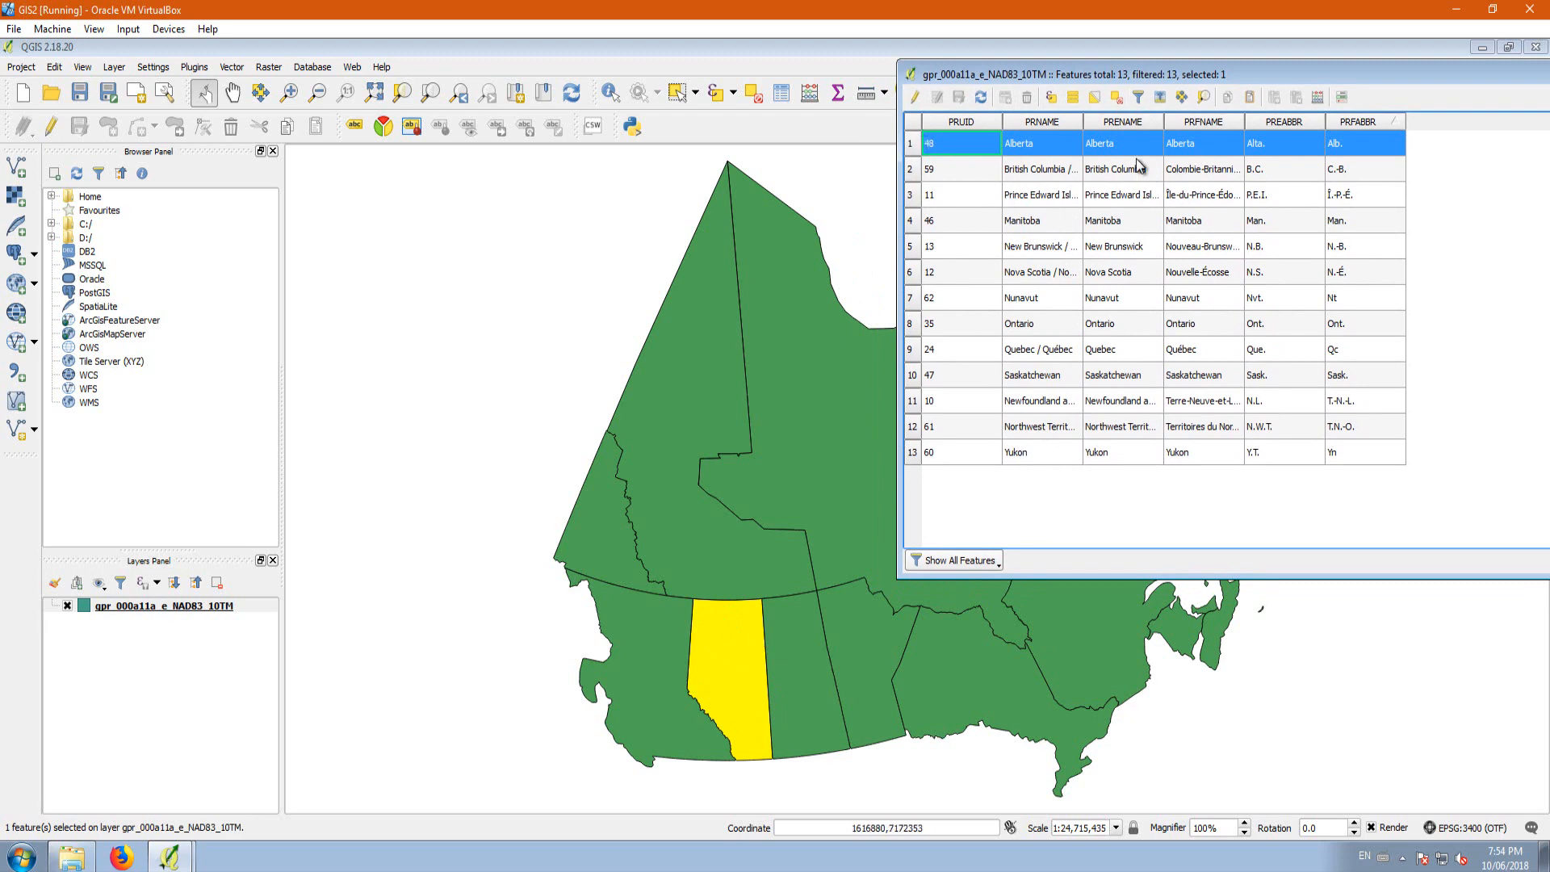
{"action": "left_click_drag", "start_coordinate": [913, 176], "coordinate": [911, 209]}
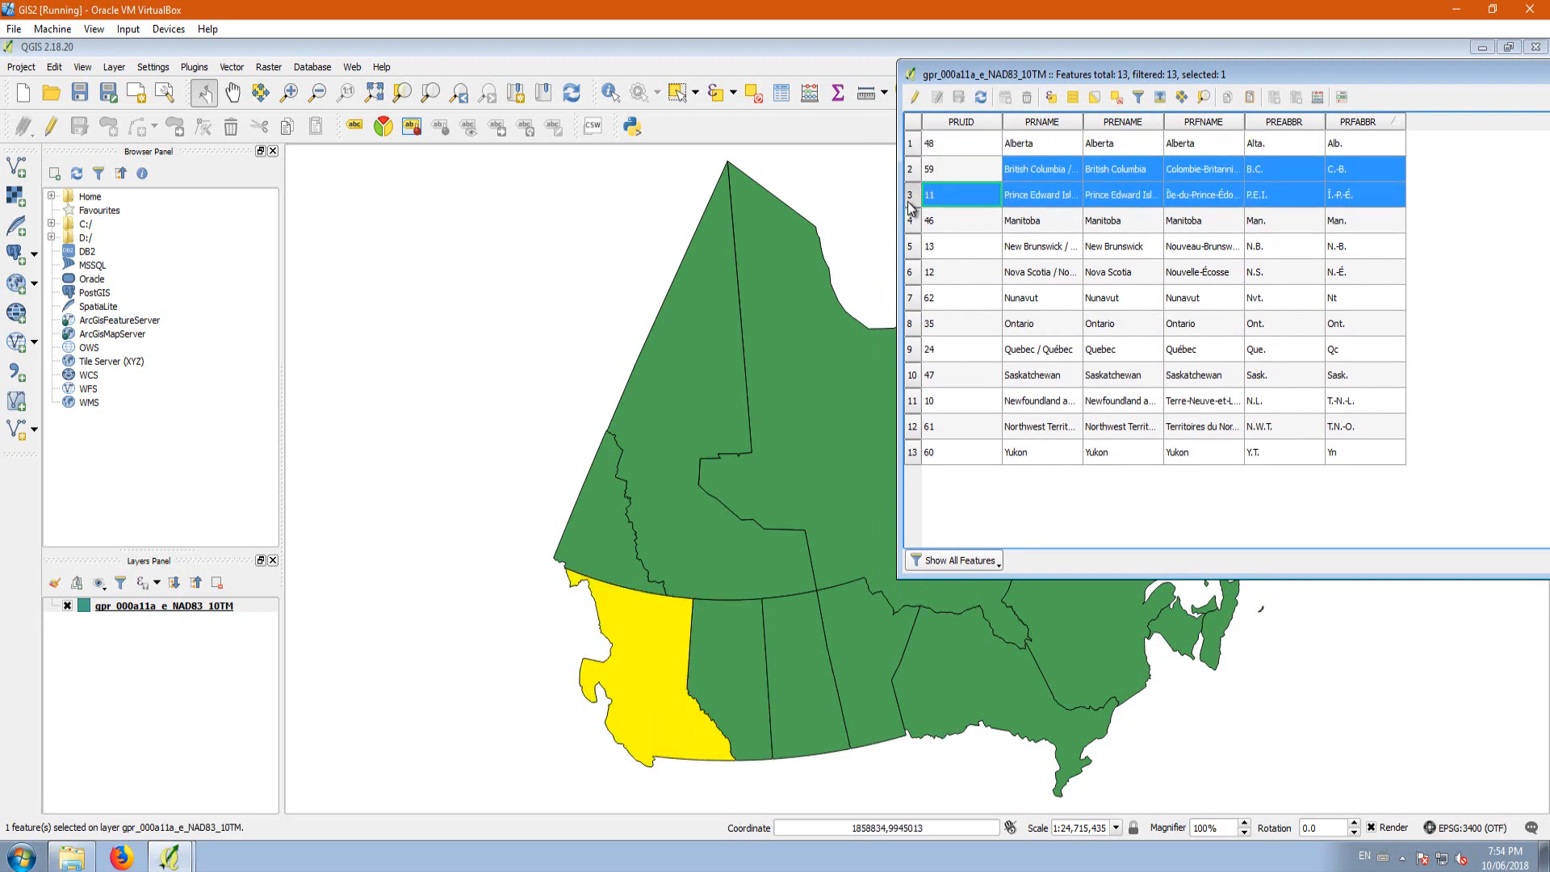
{"action": "left_click", "coordinate": [913, 222]}
{"action": "left_click", "coordinate": [913, 252]}
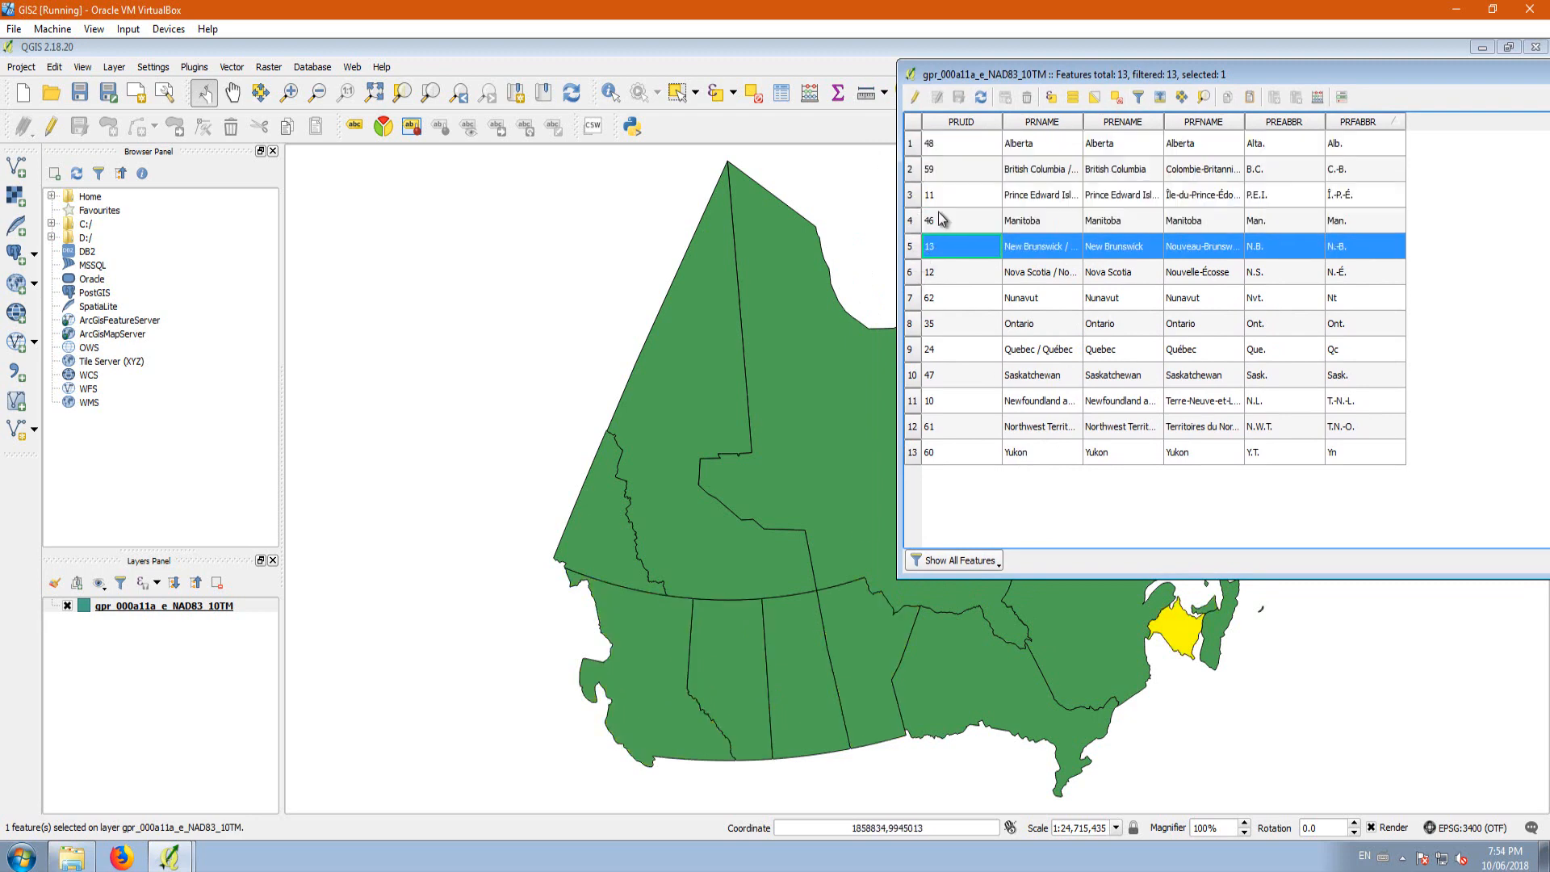
Step: Delete every feature except Alberta in edit mode by inverting the selection of Alberta, and save the changes to the layer
{"action": "left_click", "coordinate": [911, 144]}
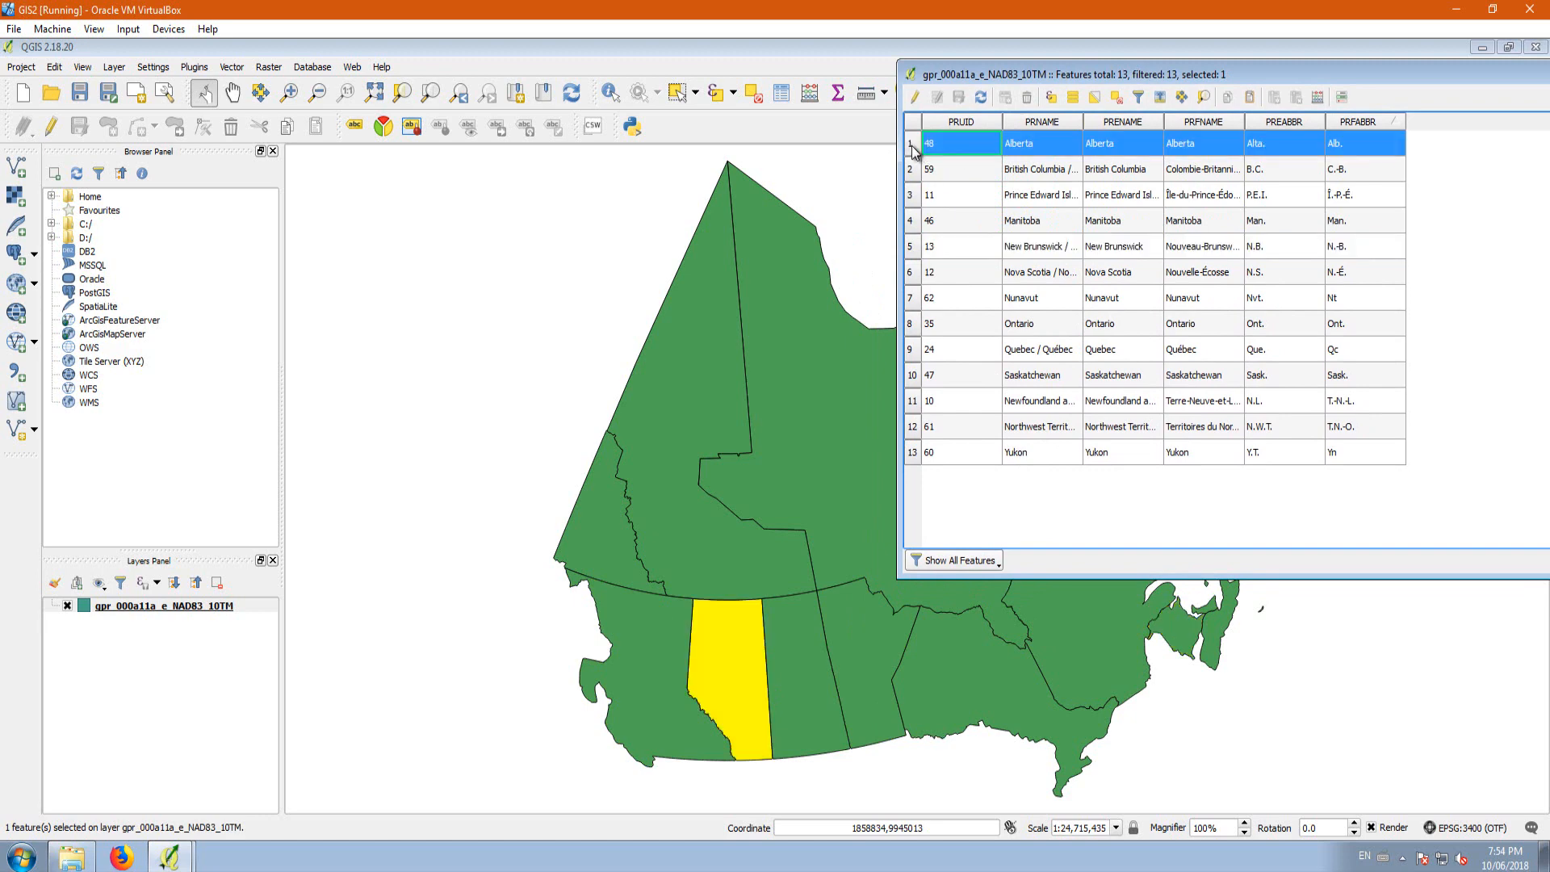
{"action": "left_click", "coordinate": [1096, 97]}
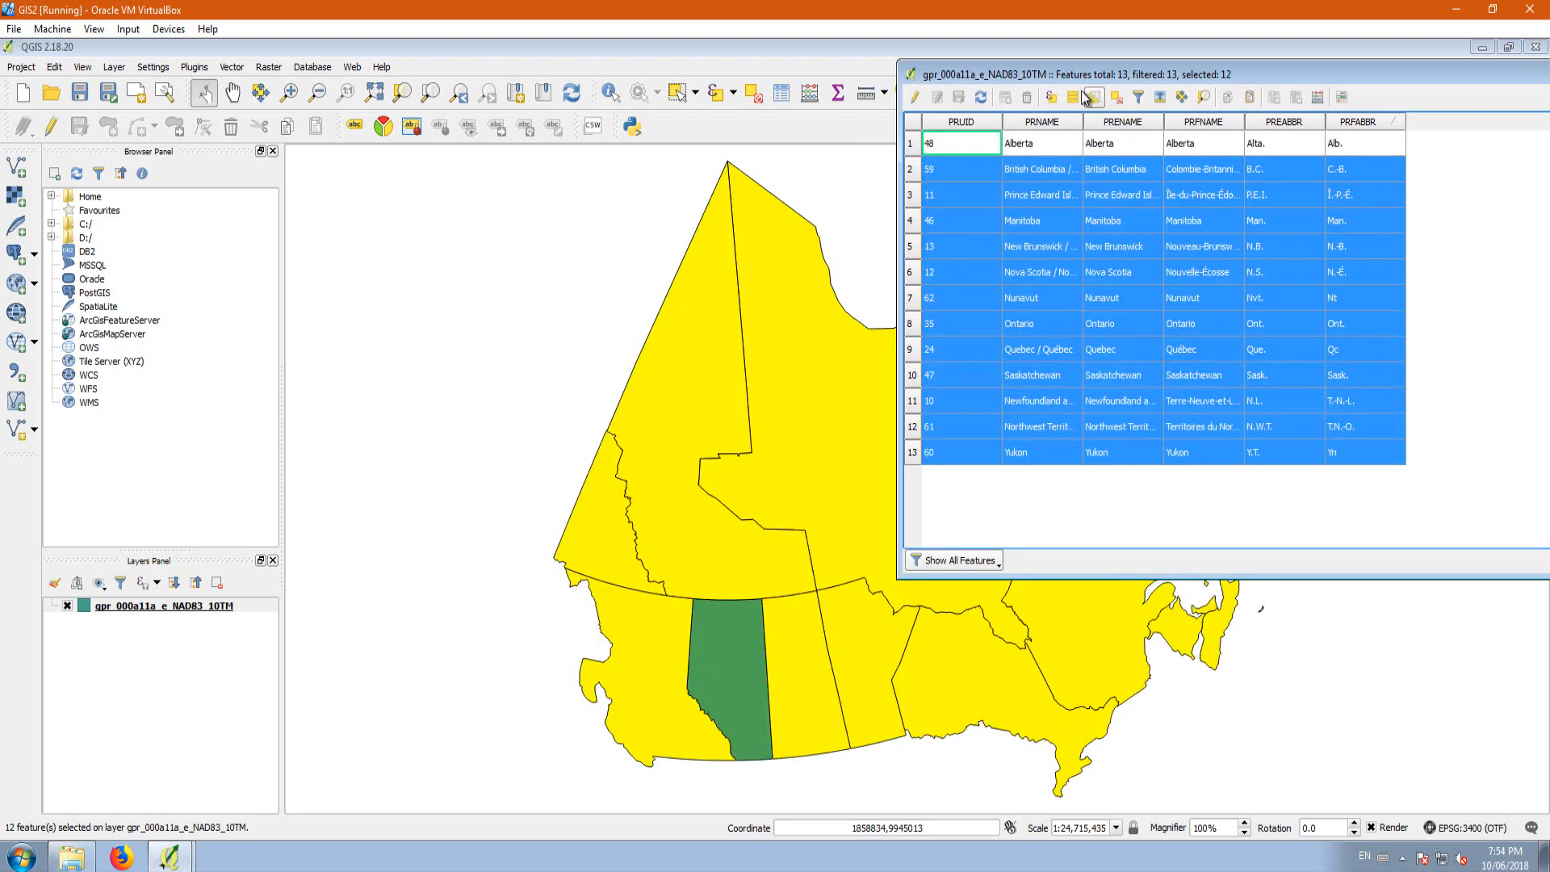
{"action": "left_click", "coordinate": [916, 98]}
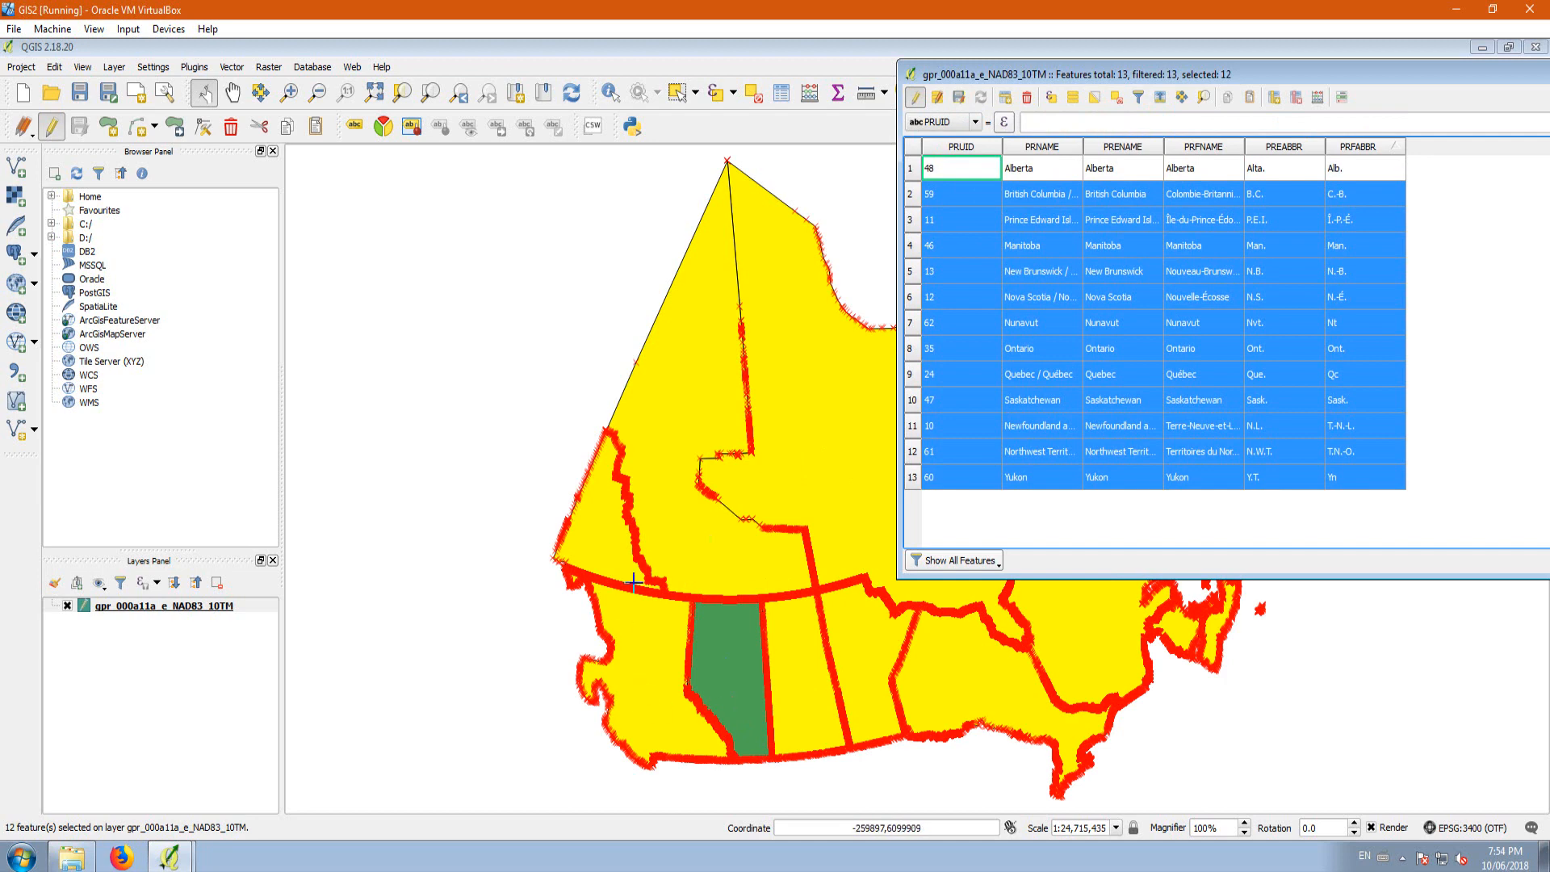
{"action": "left_click", "coordinate": [1028, 97]}
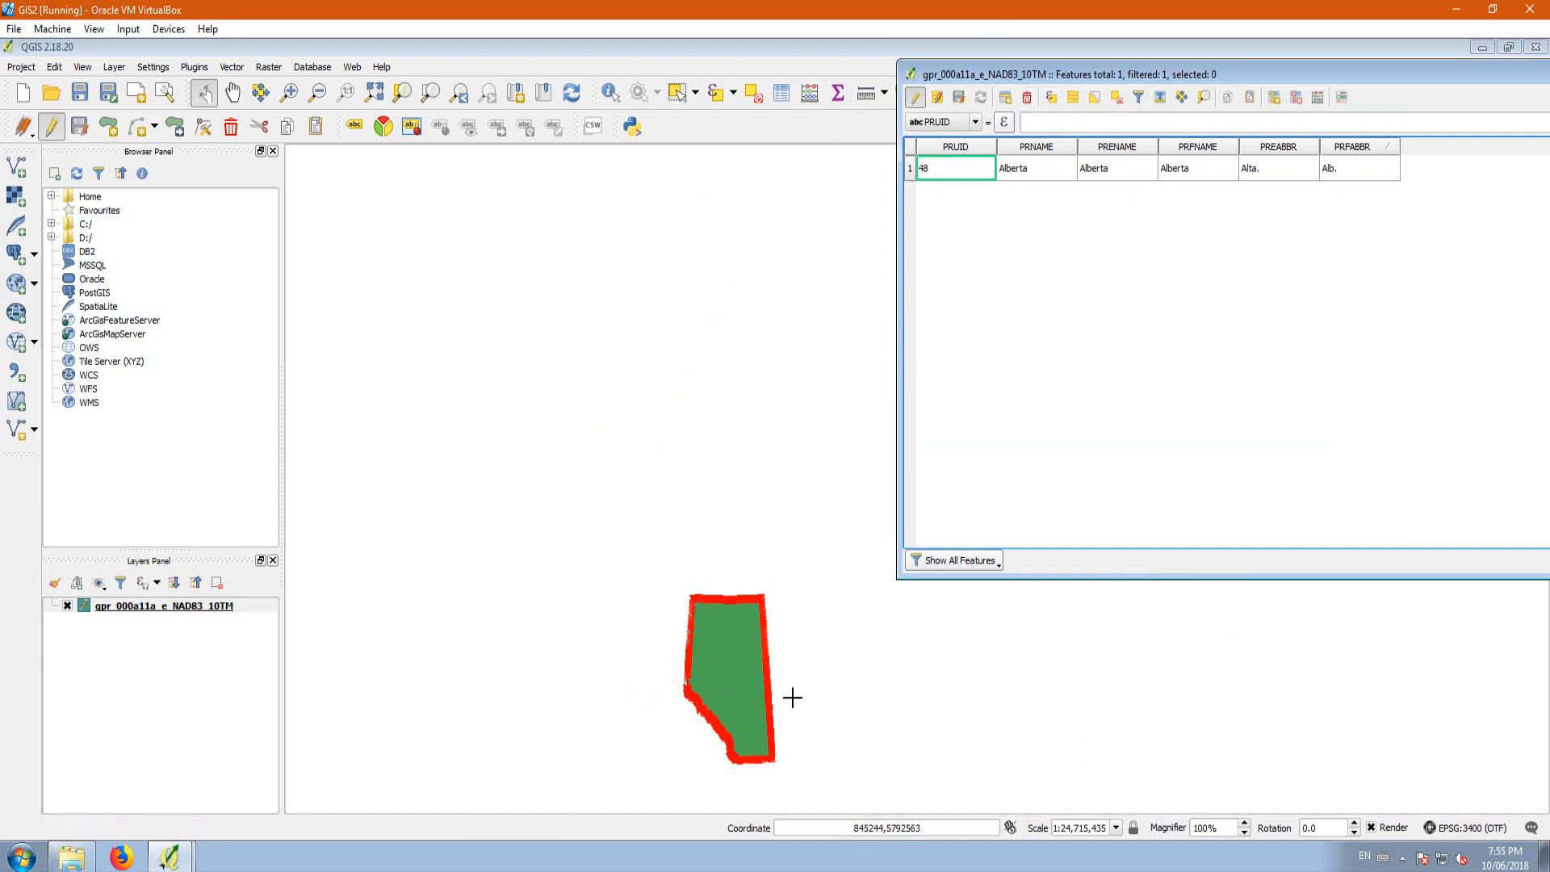
{"action": "left_click", "coordinate": [916, 98]}
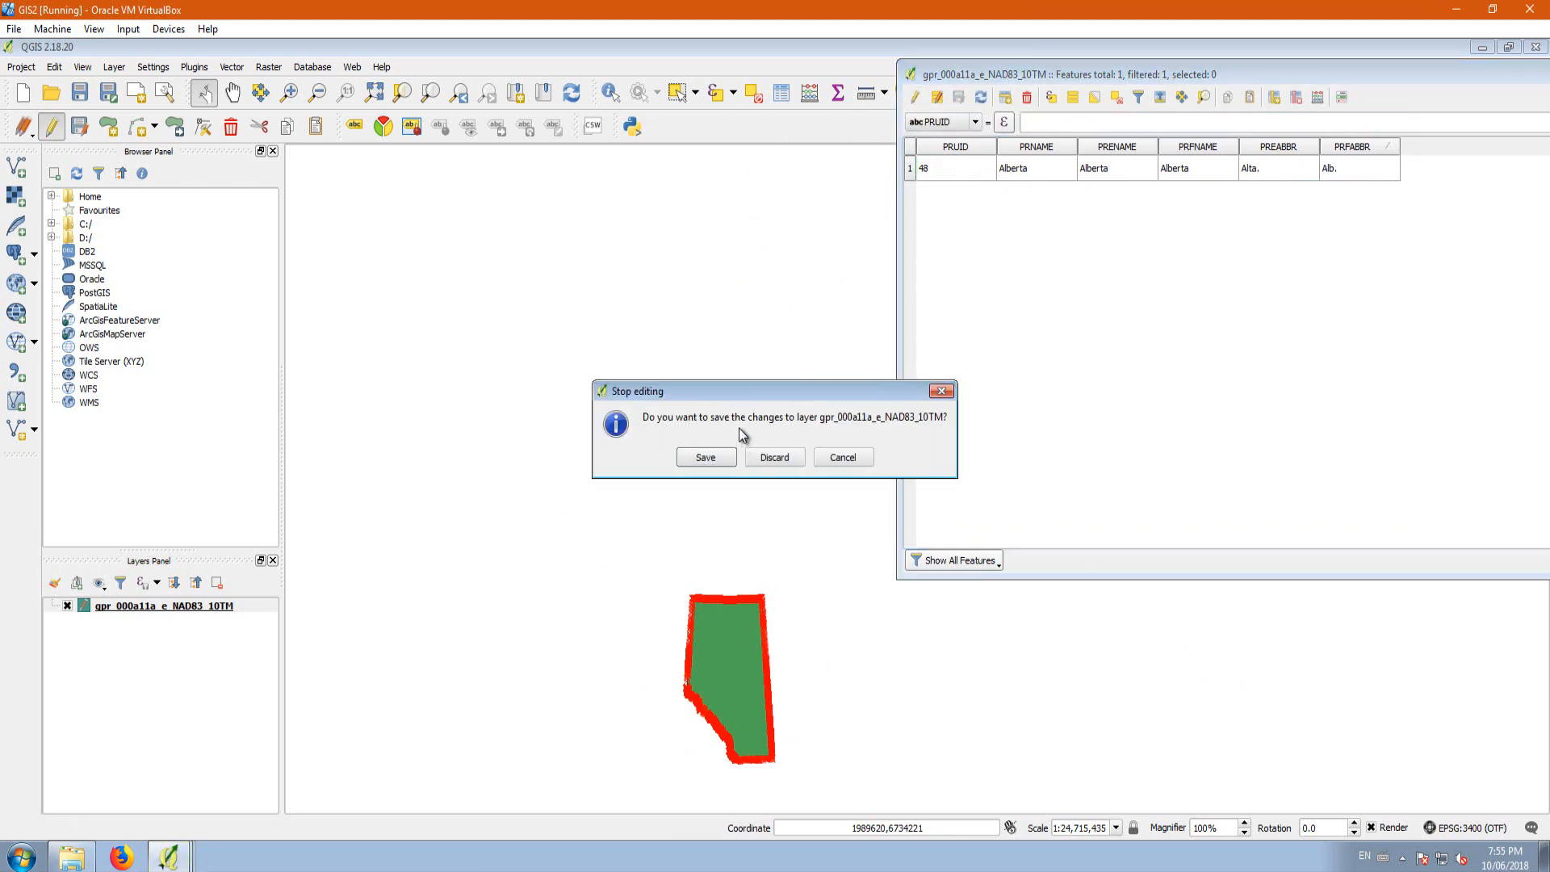
{"action": "left_click", "coordinate": [707, 459]}
Step: Close the layer's attribute table and check the shapefile's component files in the Provinces folder
{"action": "left_click_drag", "start_coordinate": [1308, 50], "coordinate": [795, 128]}
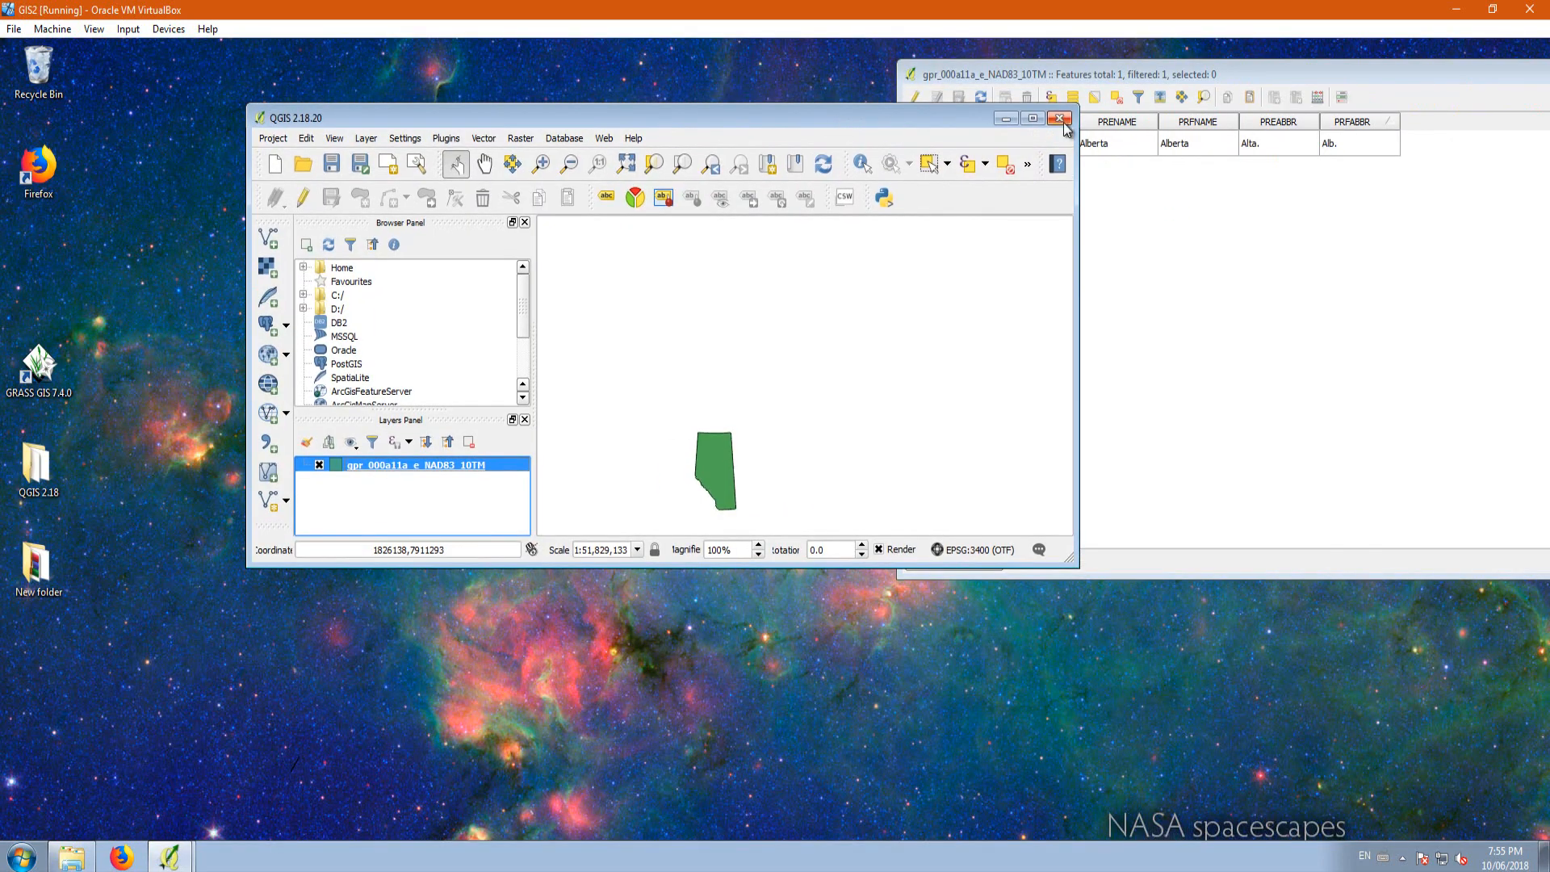
{"action": "left_click_drag", "start_coordinate": [1415, 69], "coordinate": [761, 251]}
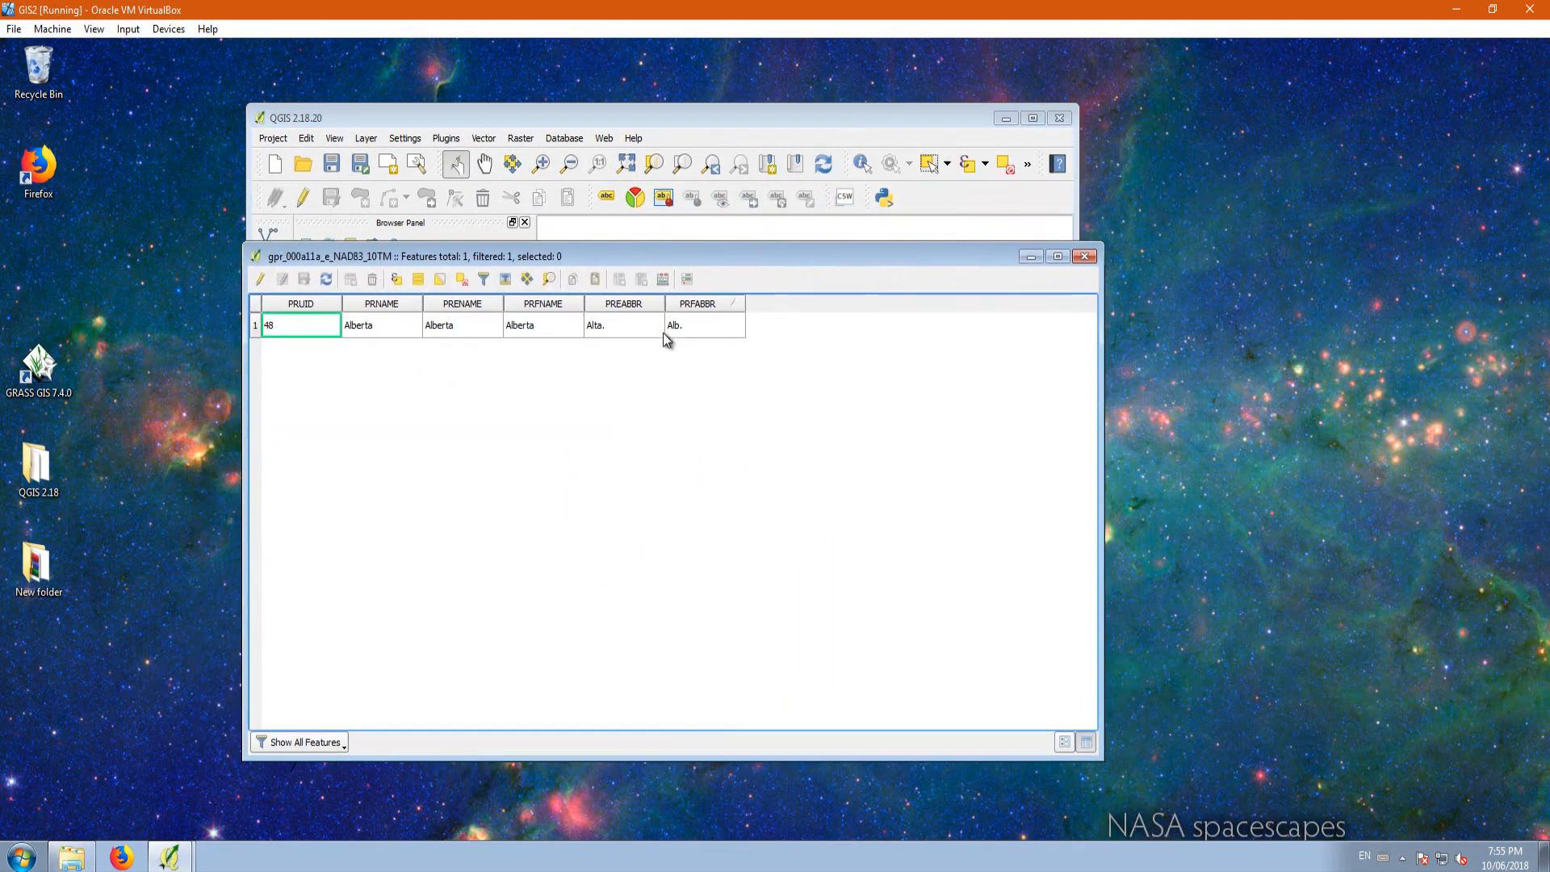
{"action": "left_click", "coordinate": [1091, 259]}
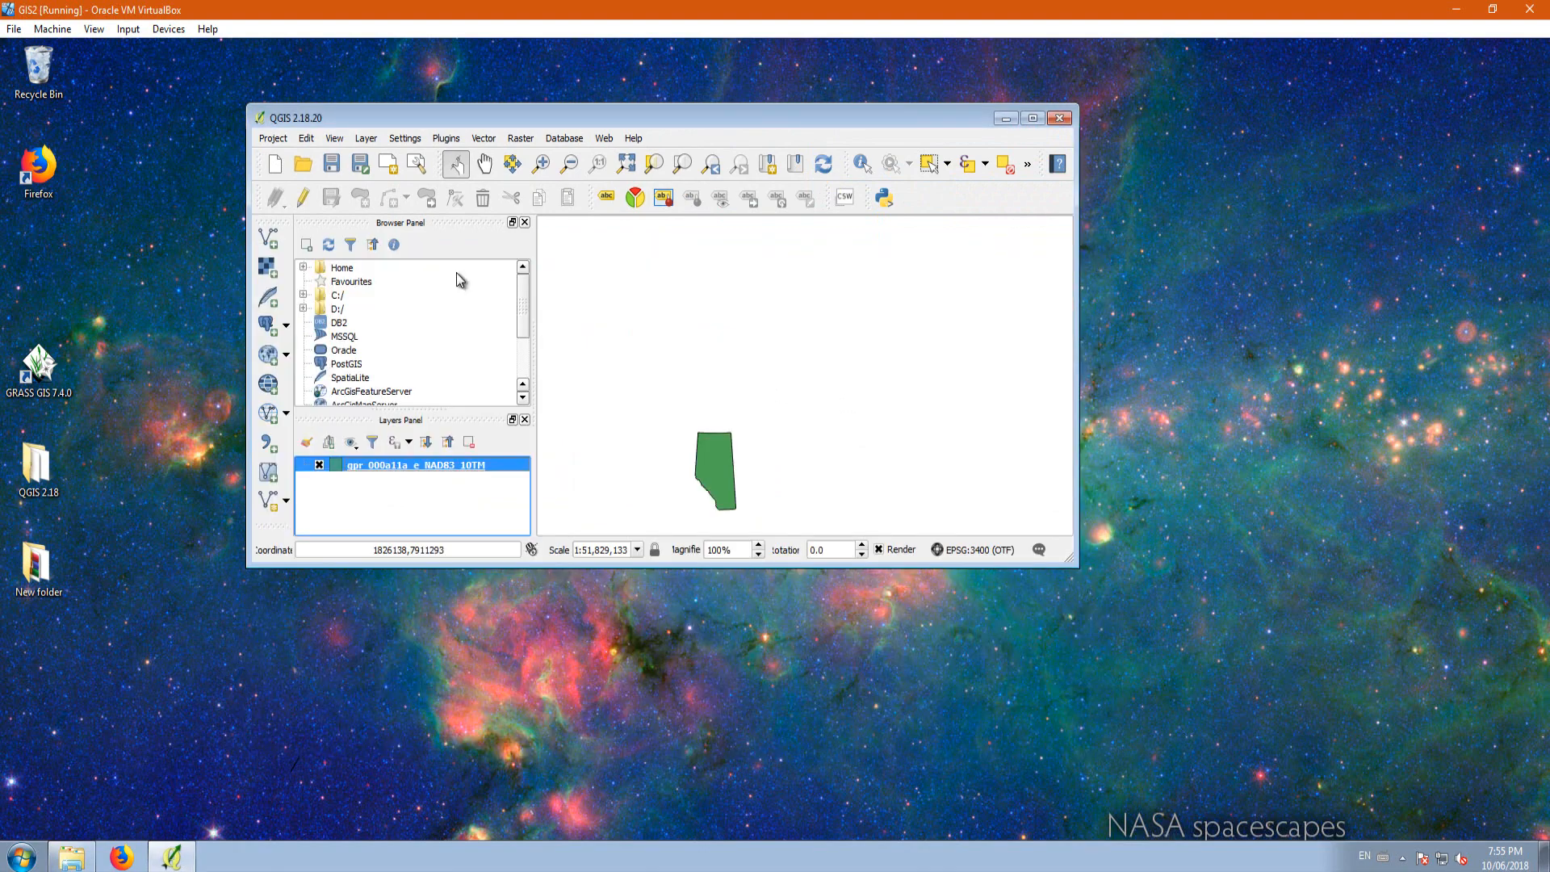
{"action": "left_click", "coordinate": [71, 857]}
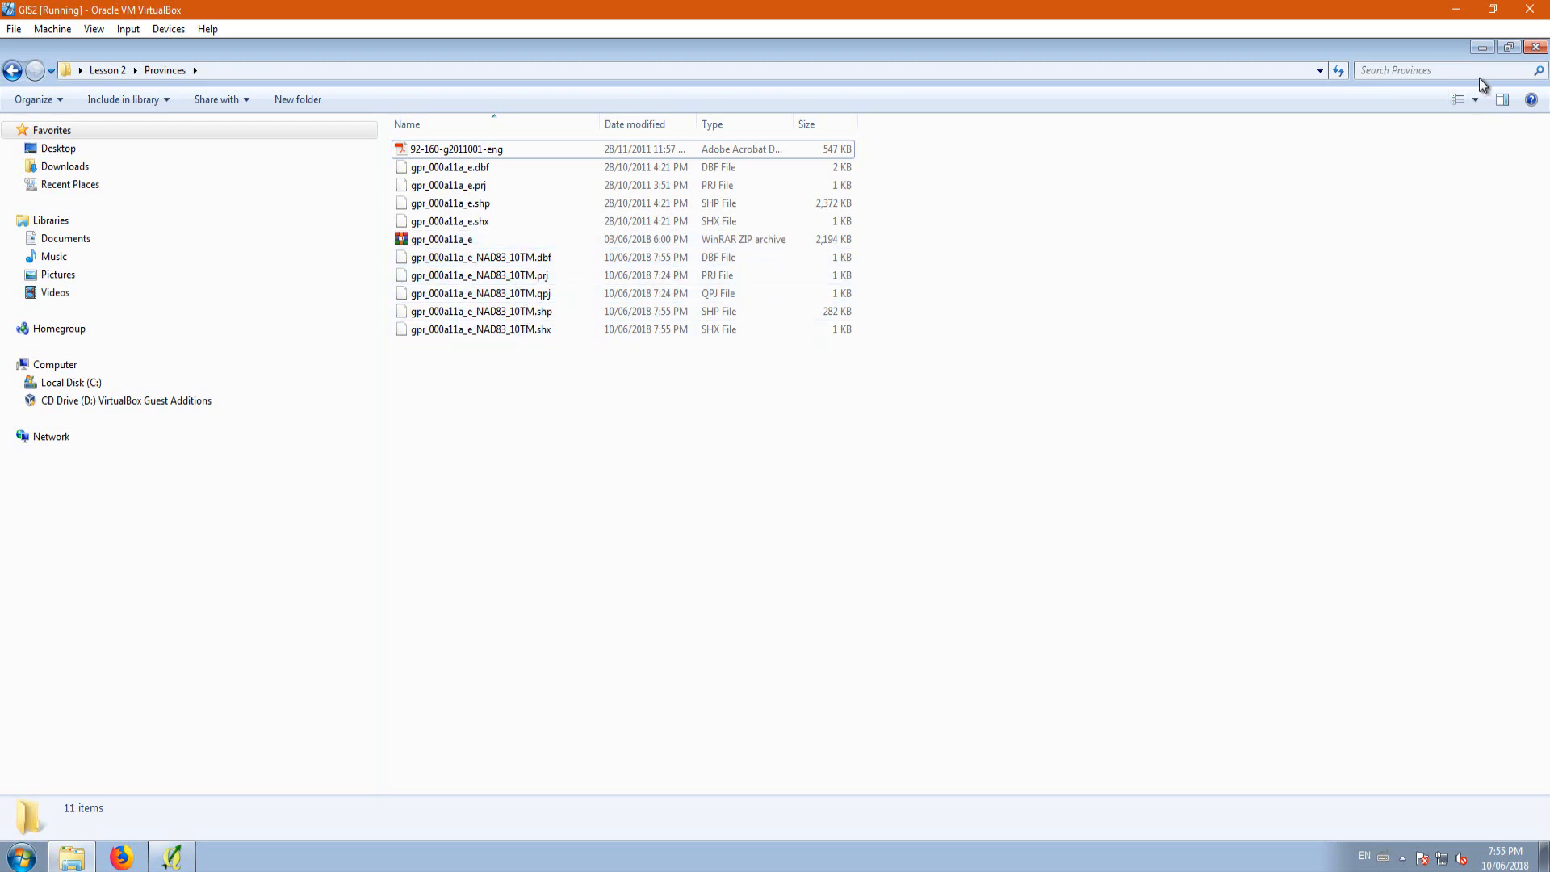
{"action": "left_click", "coordinate": [1484, 49]}
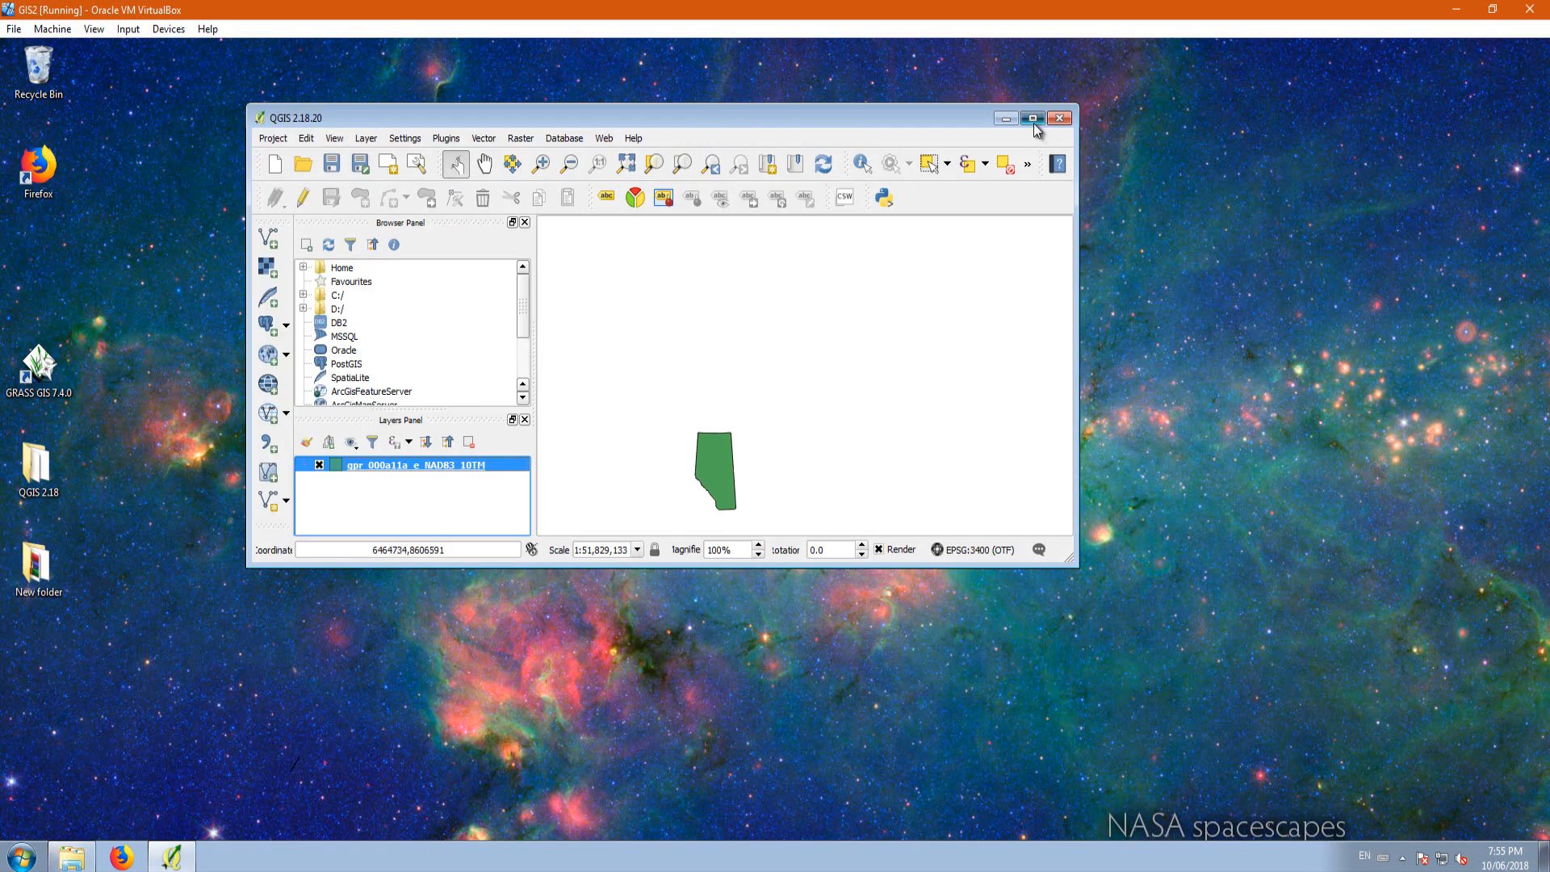
Step: Give the gpr_000a11a_e_NAD83_10TM layer's simple fill a transparent fill and apply the style
{"action": "scroll", "coordinate": [747, 725], "scroll_direction": "up", "scroll_amount": 1}
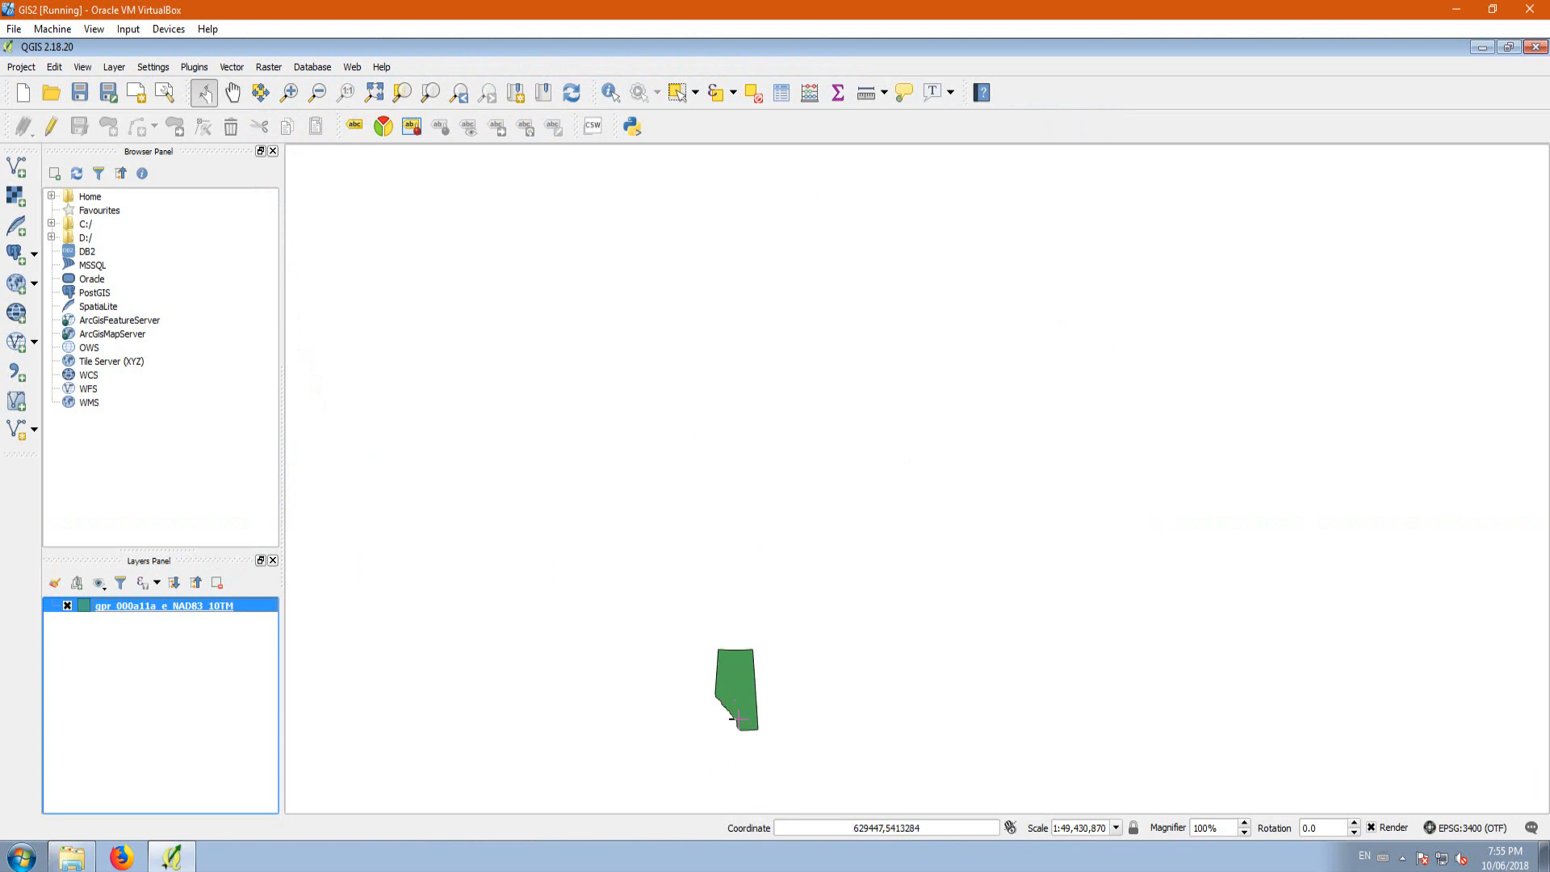
{"action": "scroll", "coordinate": [747, 725], "scroll_direction": "up", "scroll_amount": 1}
{"action": "scroll", "coordinate": [753, 650], "scroll_direction": "down", "scroll_amount": 1}
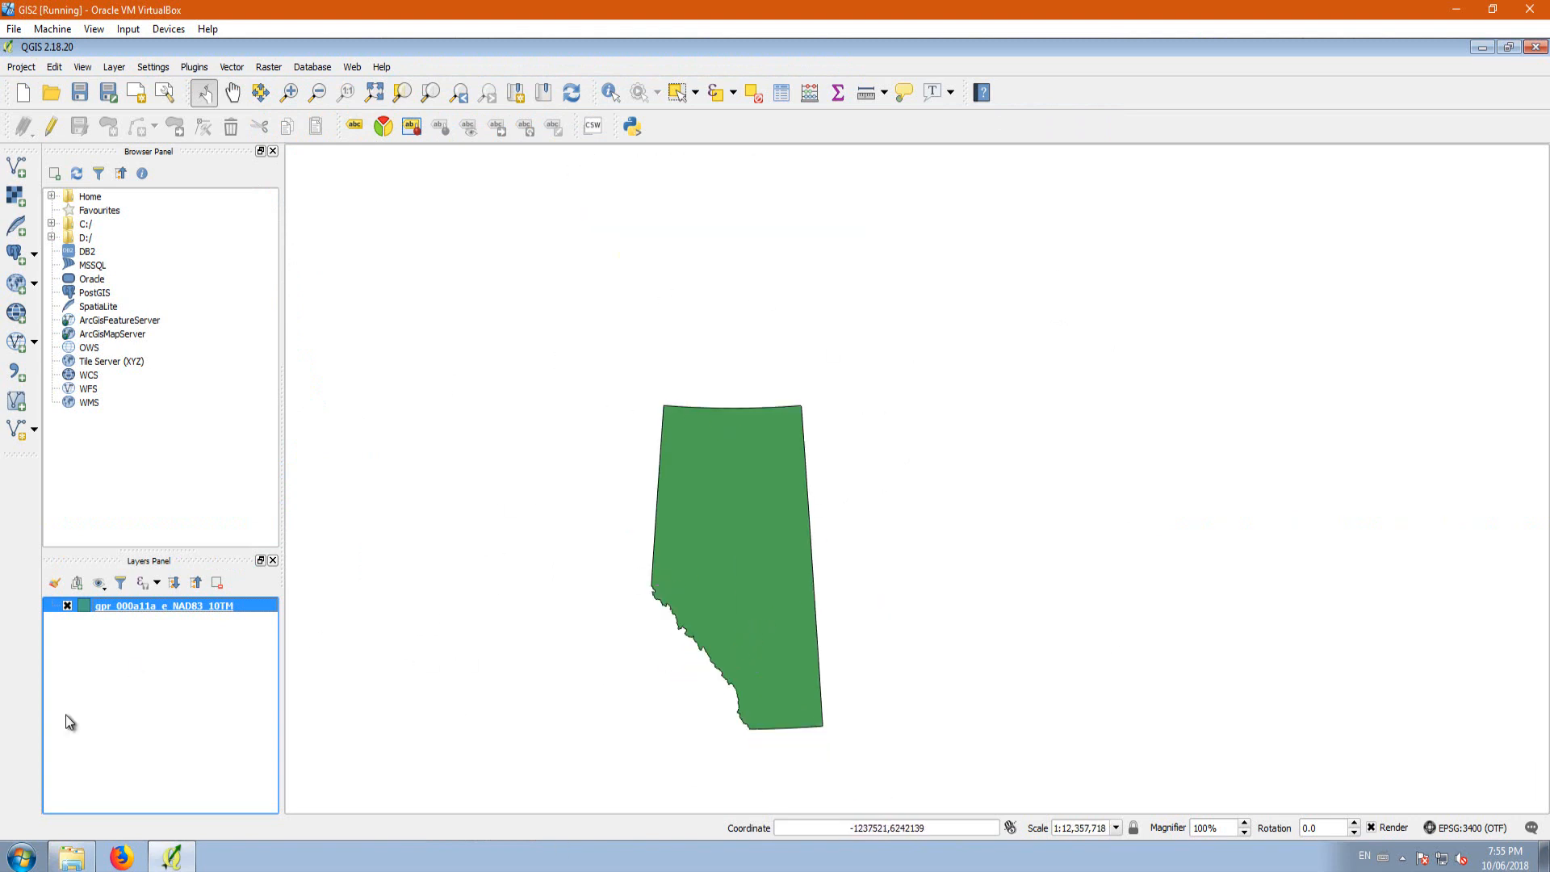
{"action": "right_click", "coordinate": [158, 605]}
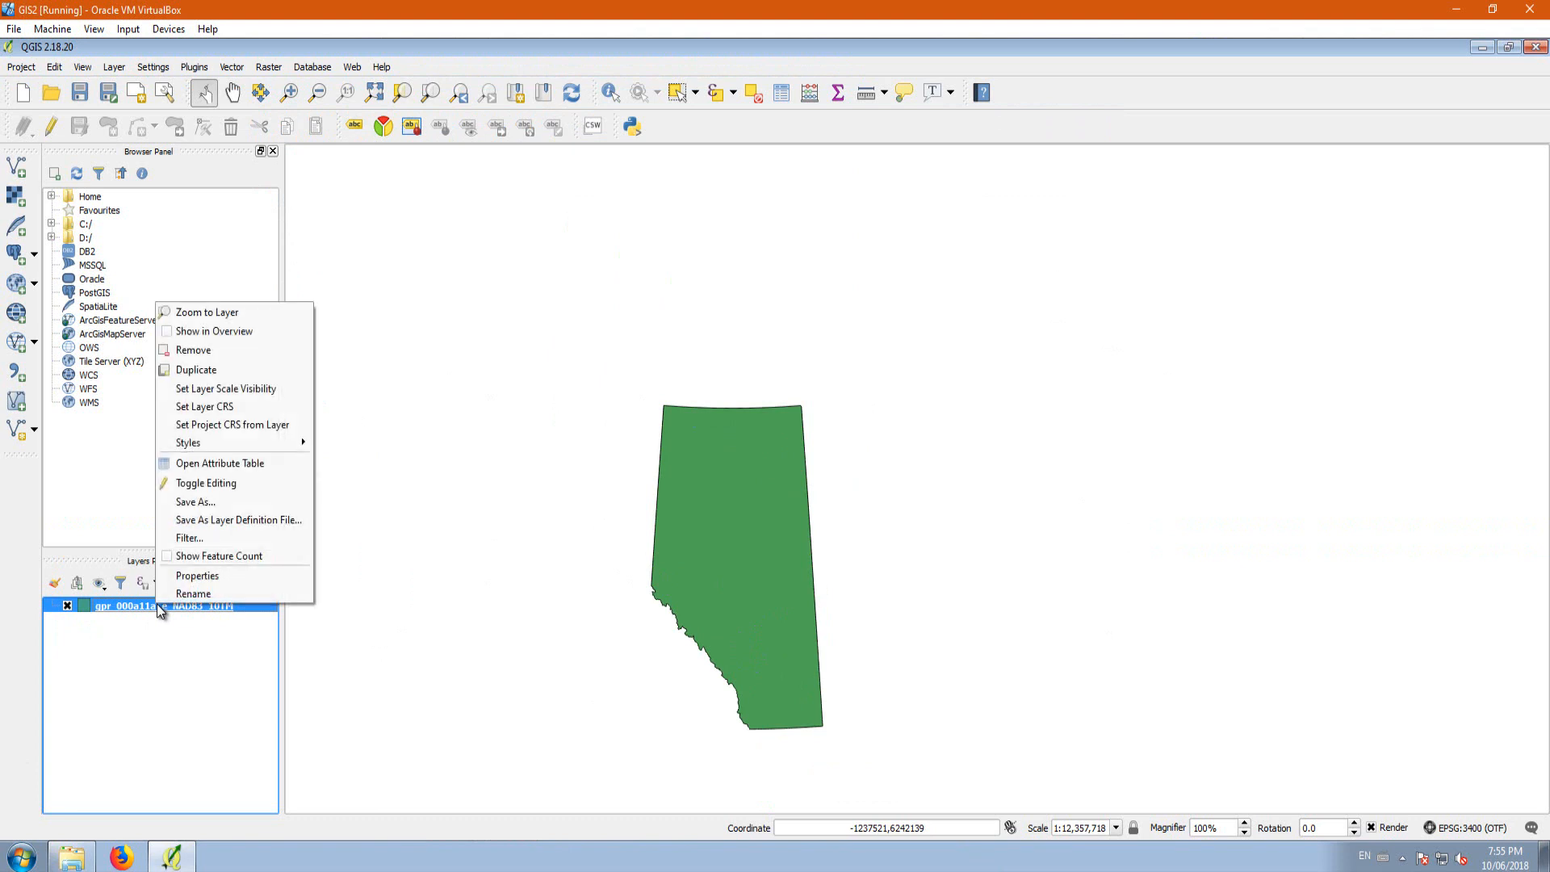
{"action": "left_click", "coordinate": [218, 575]}
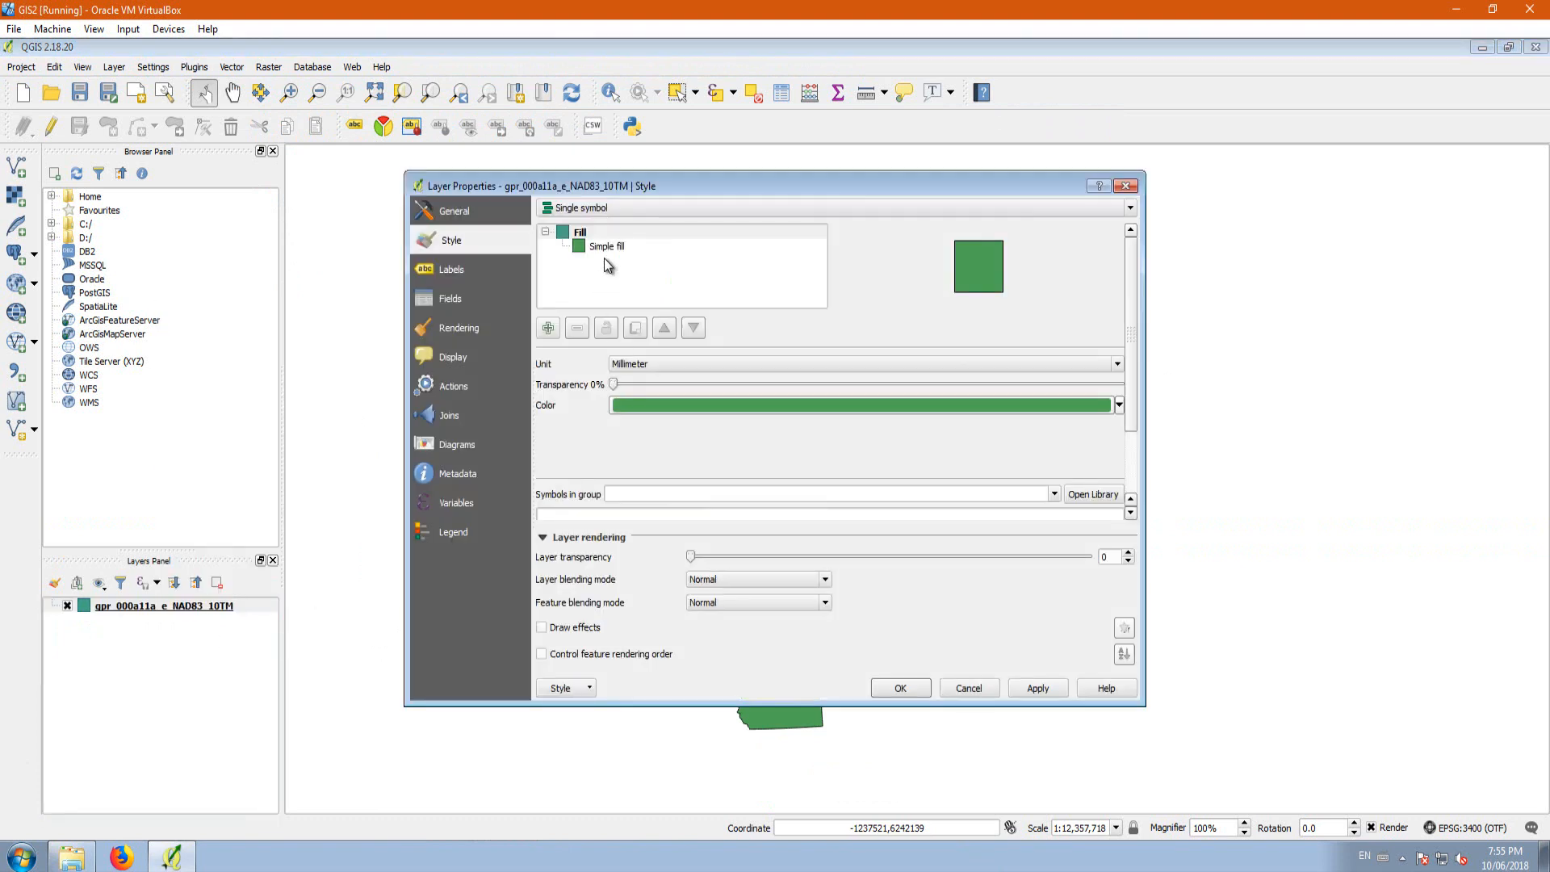
{"action": "left_click", "coordinate": [597, 246]}
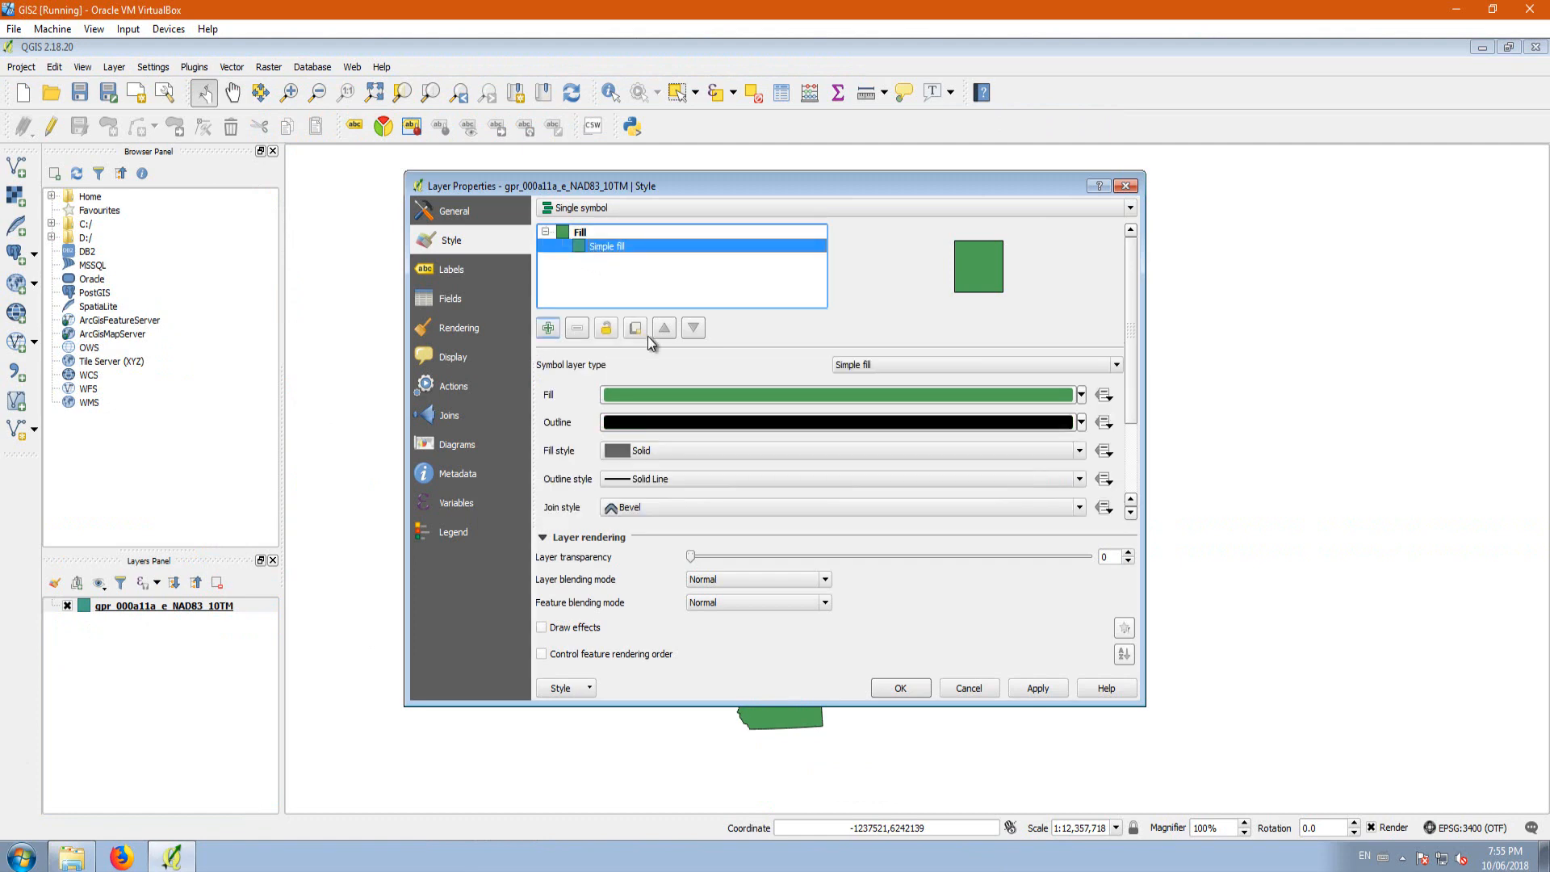
{"action": "left_click_drag", "start_coordinate": [696, 194], "coordinate": [931, 168]}
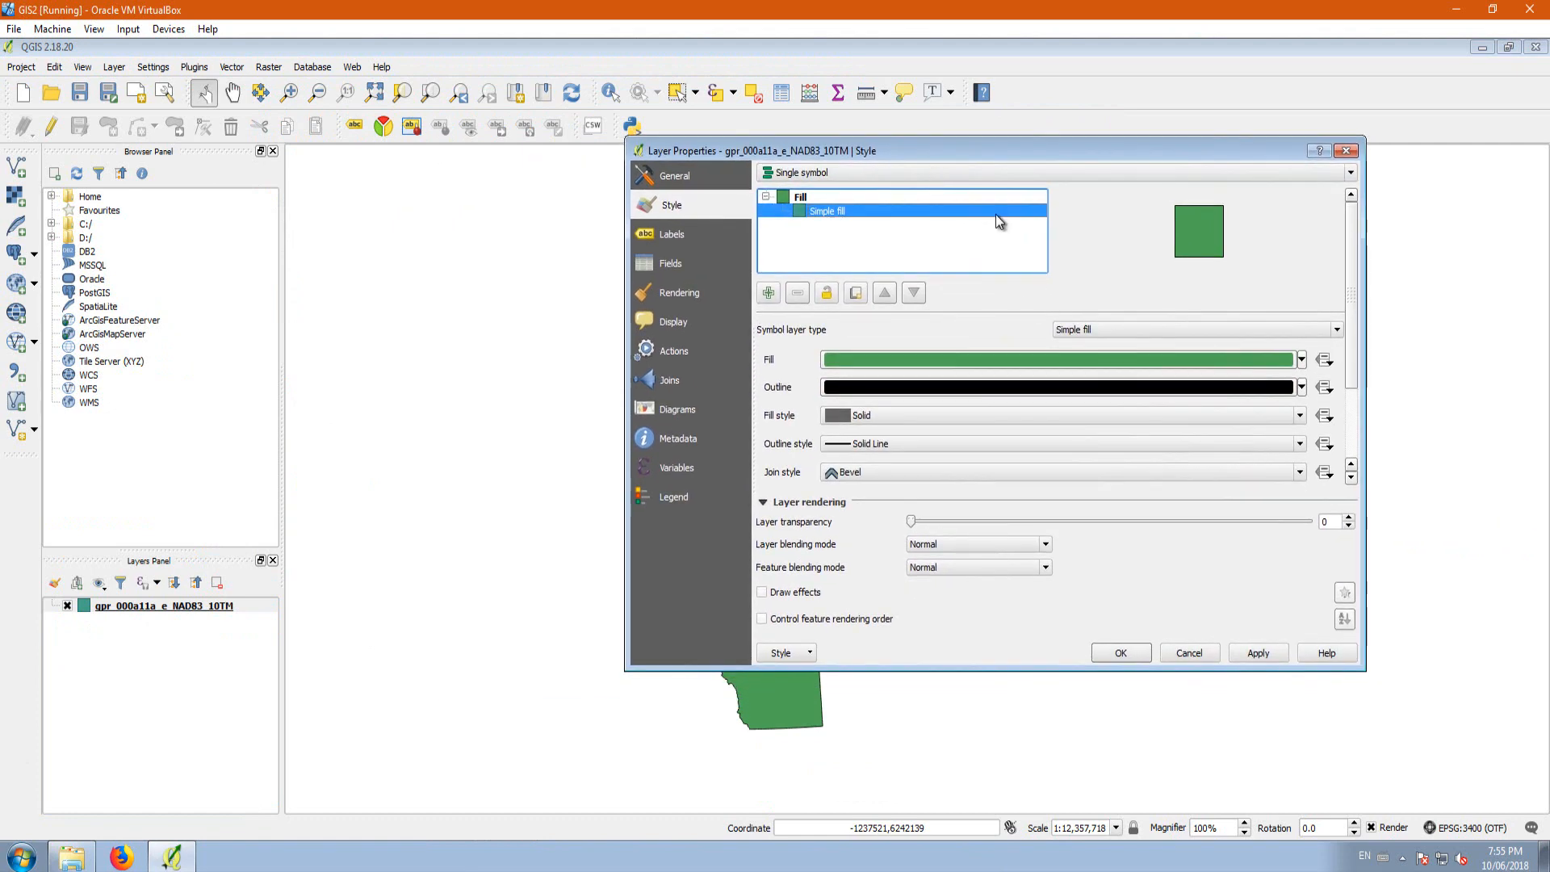
{"action": "left_click", "coordinate": [1301, 360]}
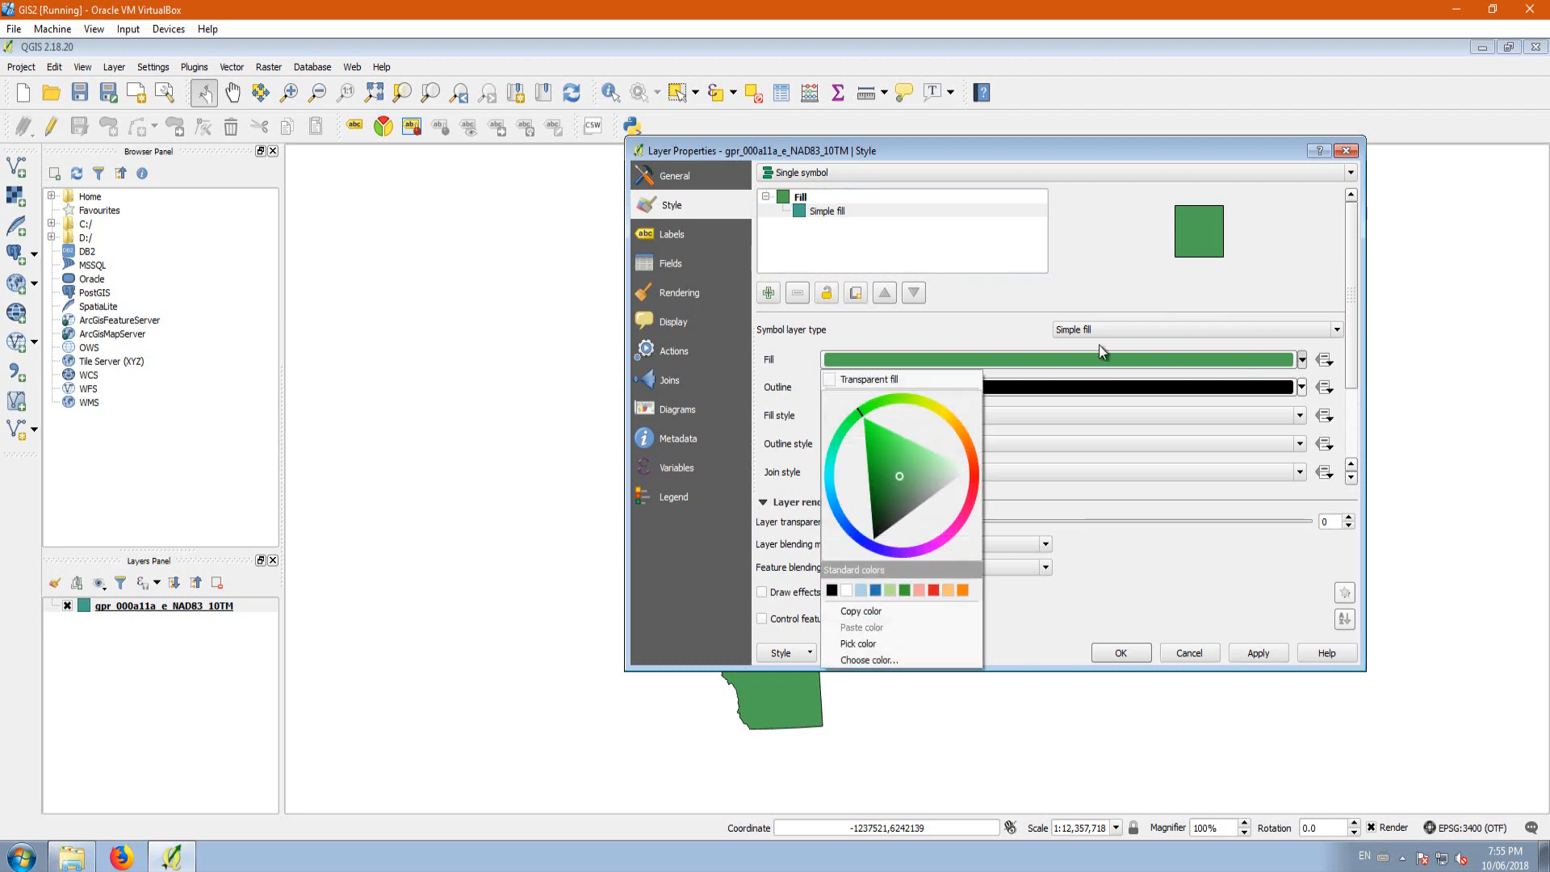
{"action": "left_click", "coordinate": [835, 380]}
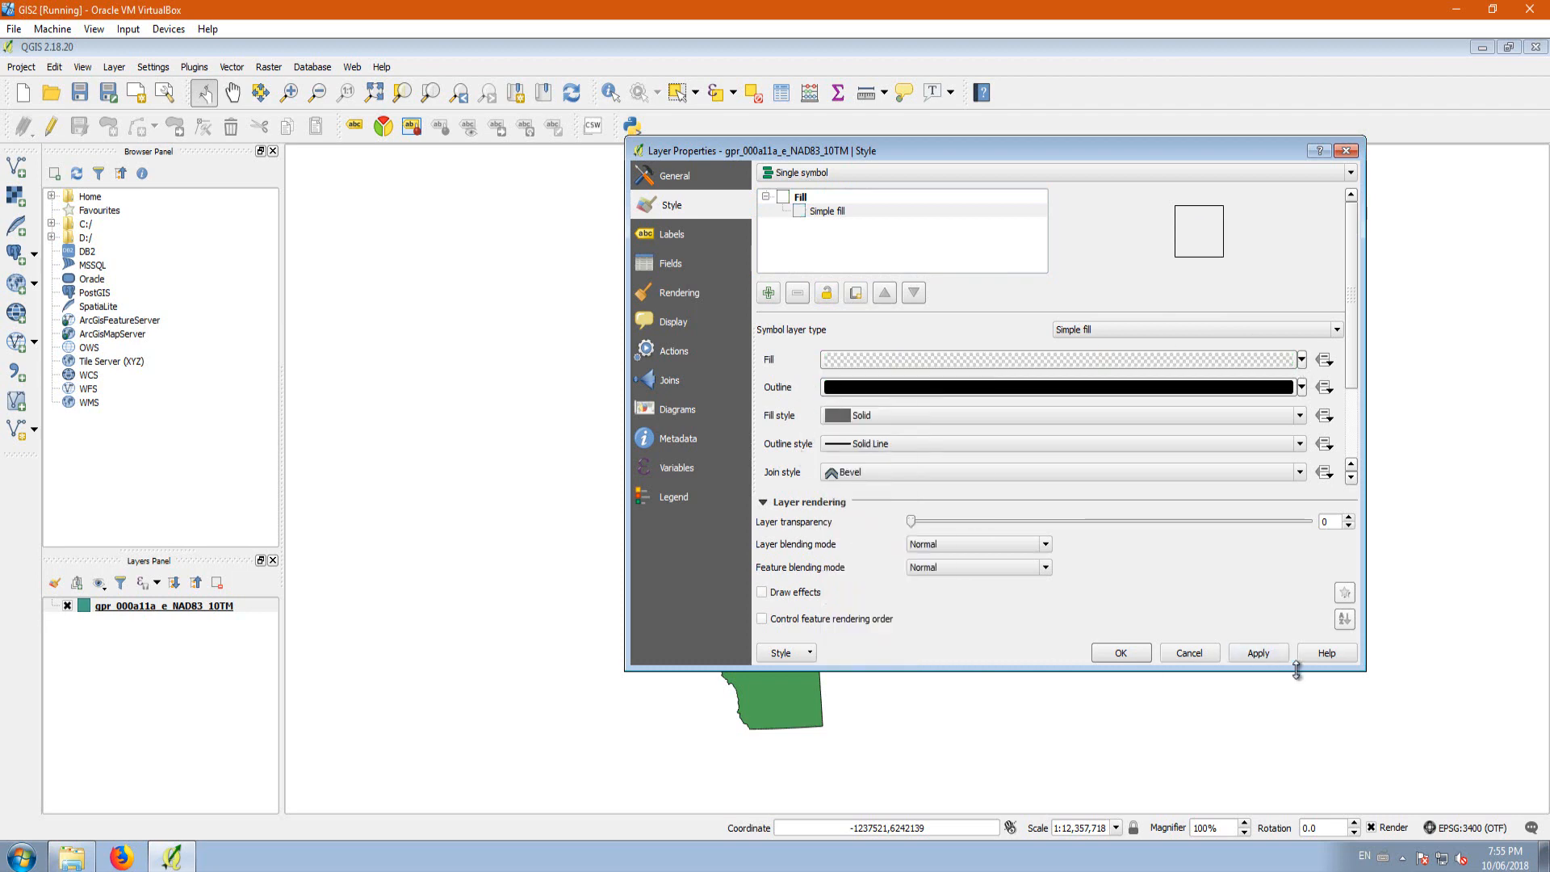
{"action": "left_click", "coordinate": [1274, 655]}
{"action": "left_click", "coordinate": [1129, 654]}
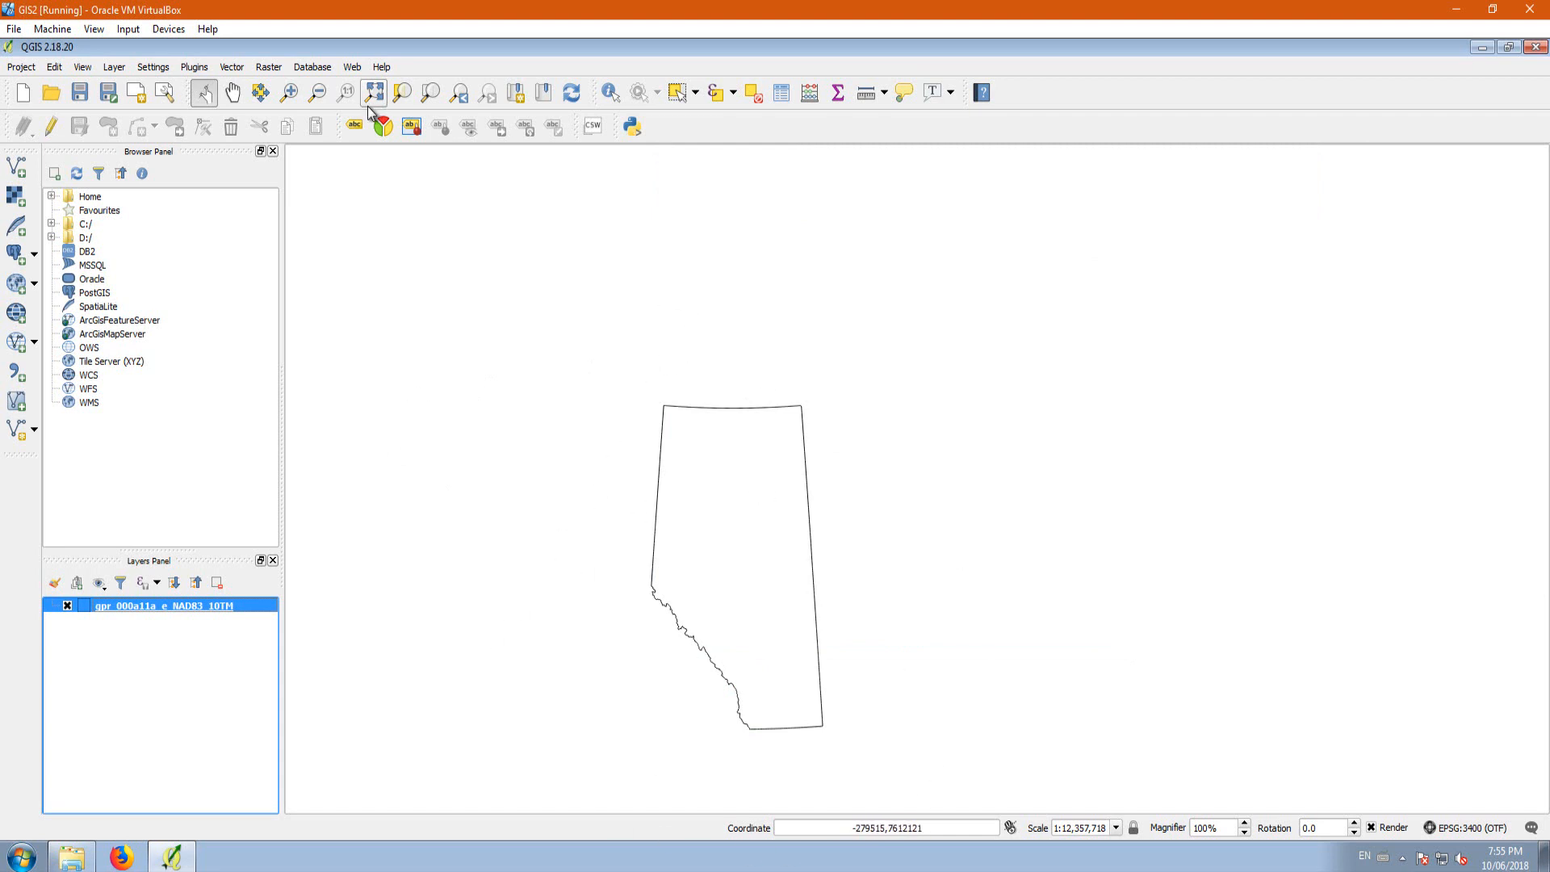
Step: Start adding a vector layer and browse to the canvec_5M_CA_Hydro folder within the desktop's Lesson 2 Hydro folder
{"action": "left_click", "coordinate": [19, 169]}
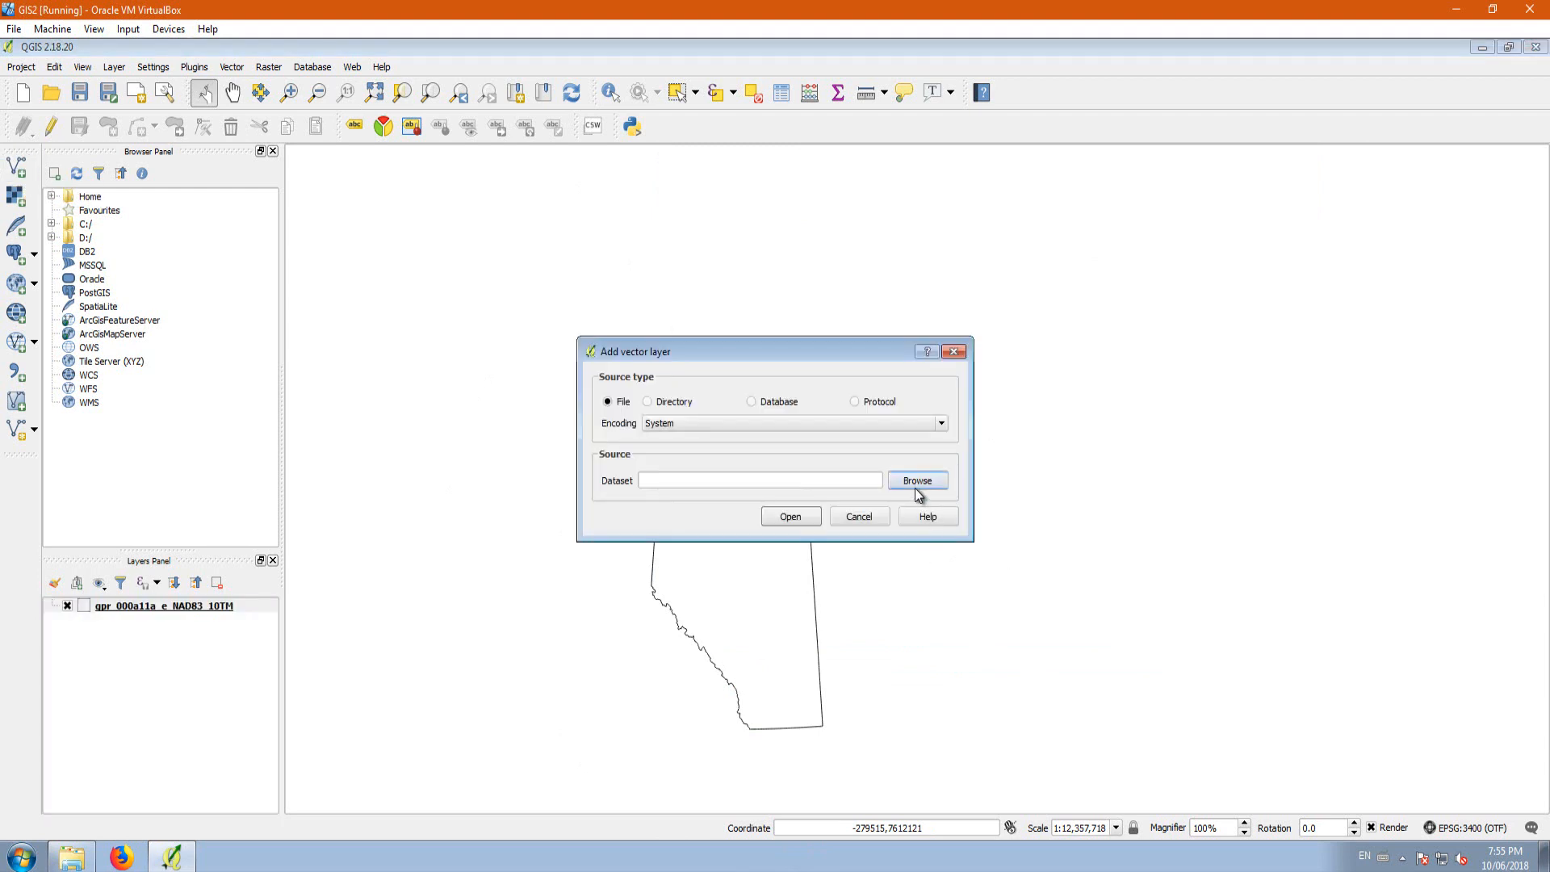
{"action": "left_click", "coordinate": [917, 482]}
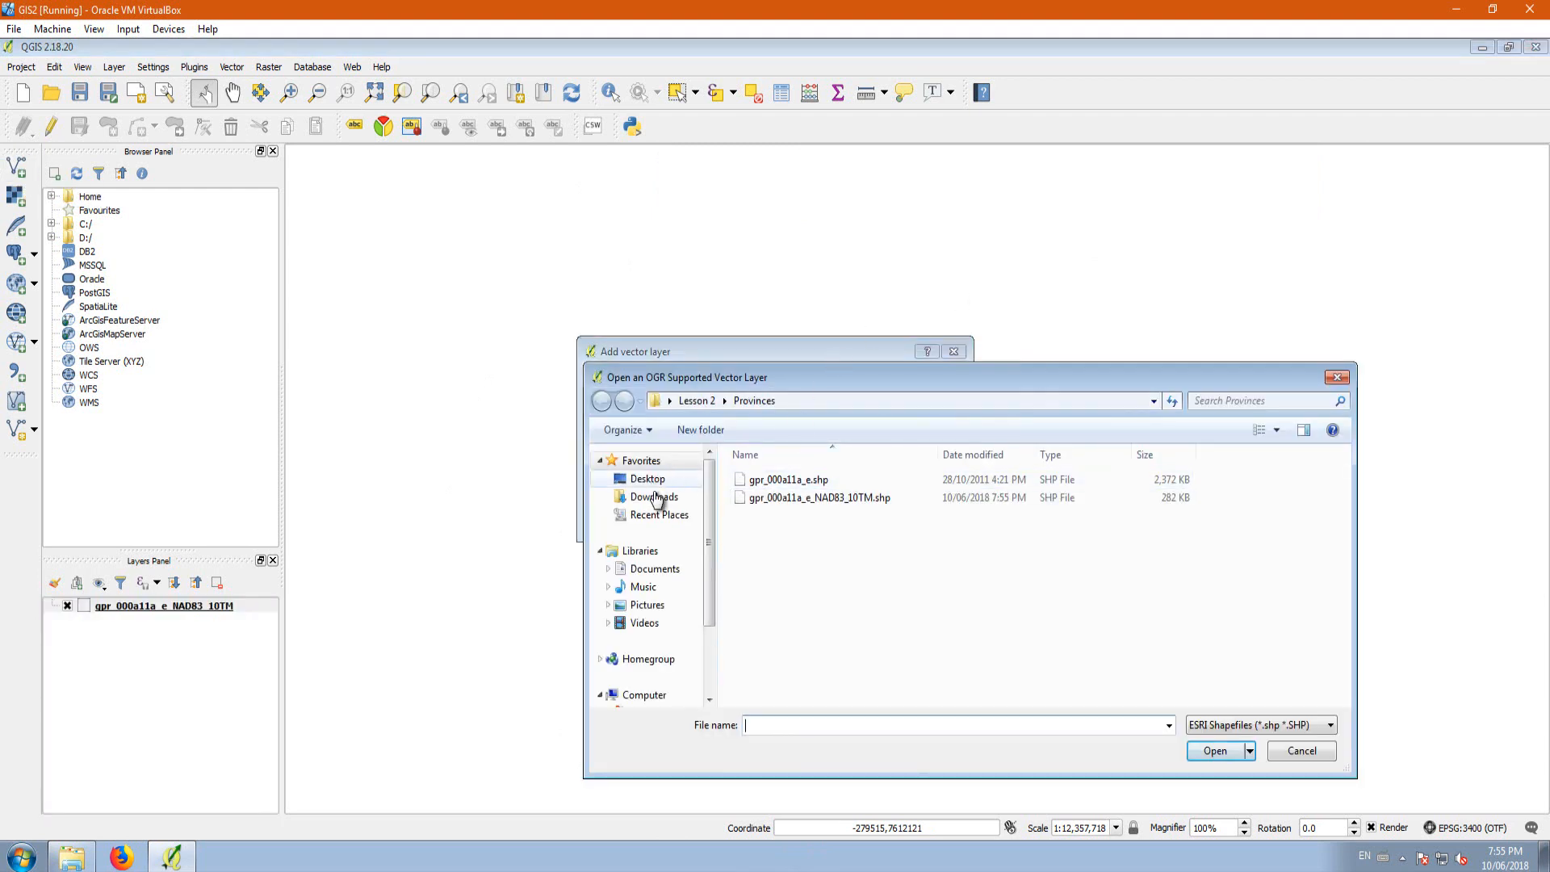
{"action": "left_click", "coordinate": [658, 483]}
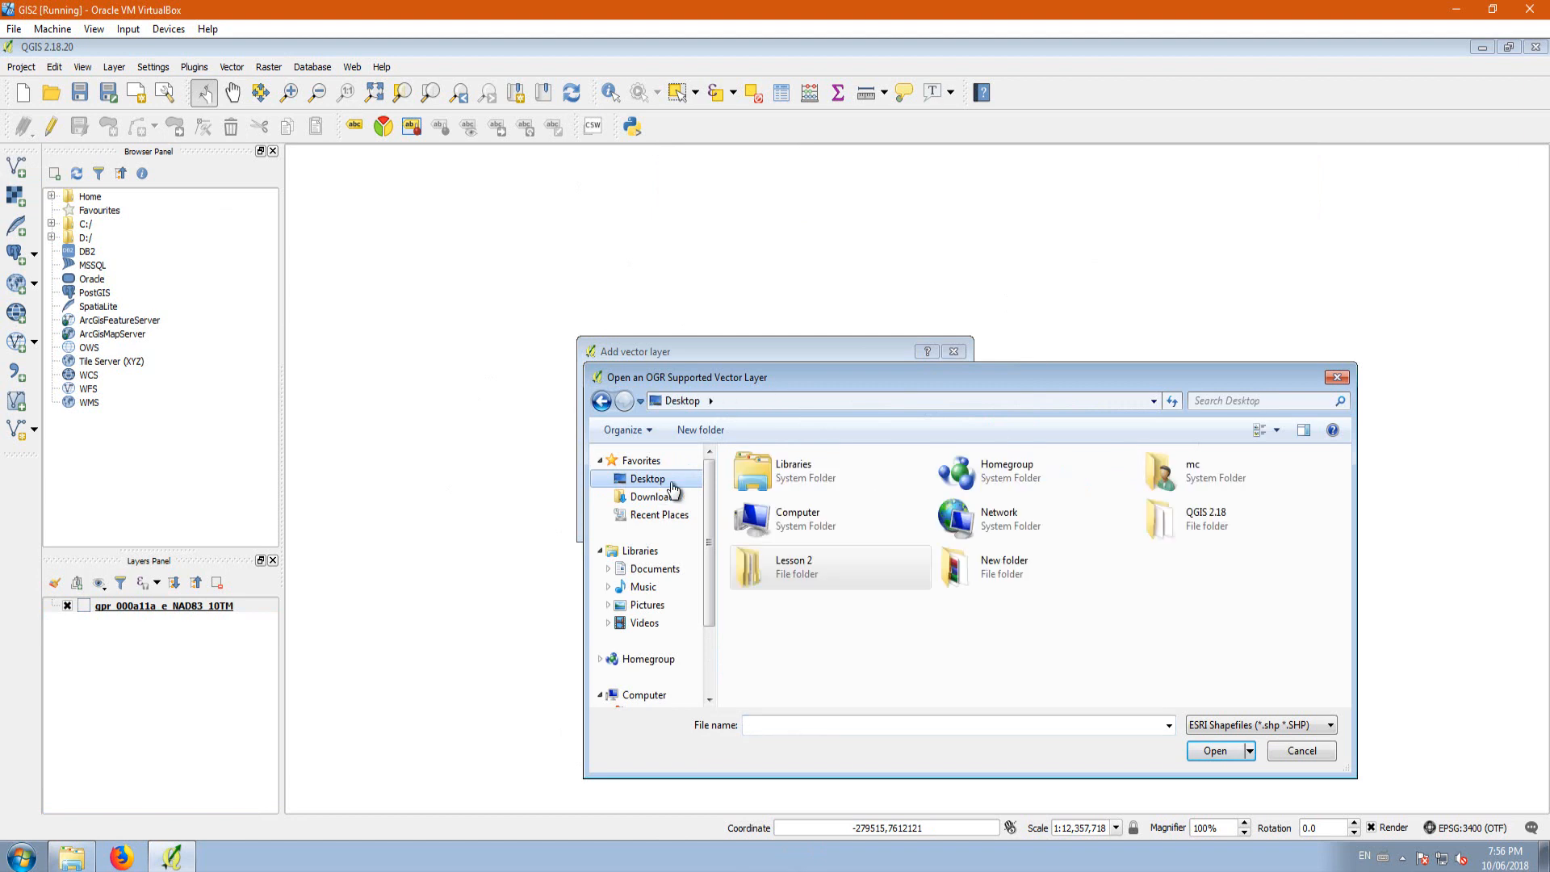
{"action": "double_click", "coordinate": [786, 575]}
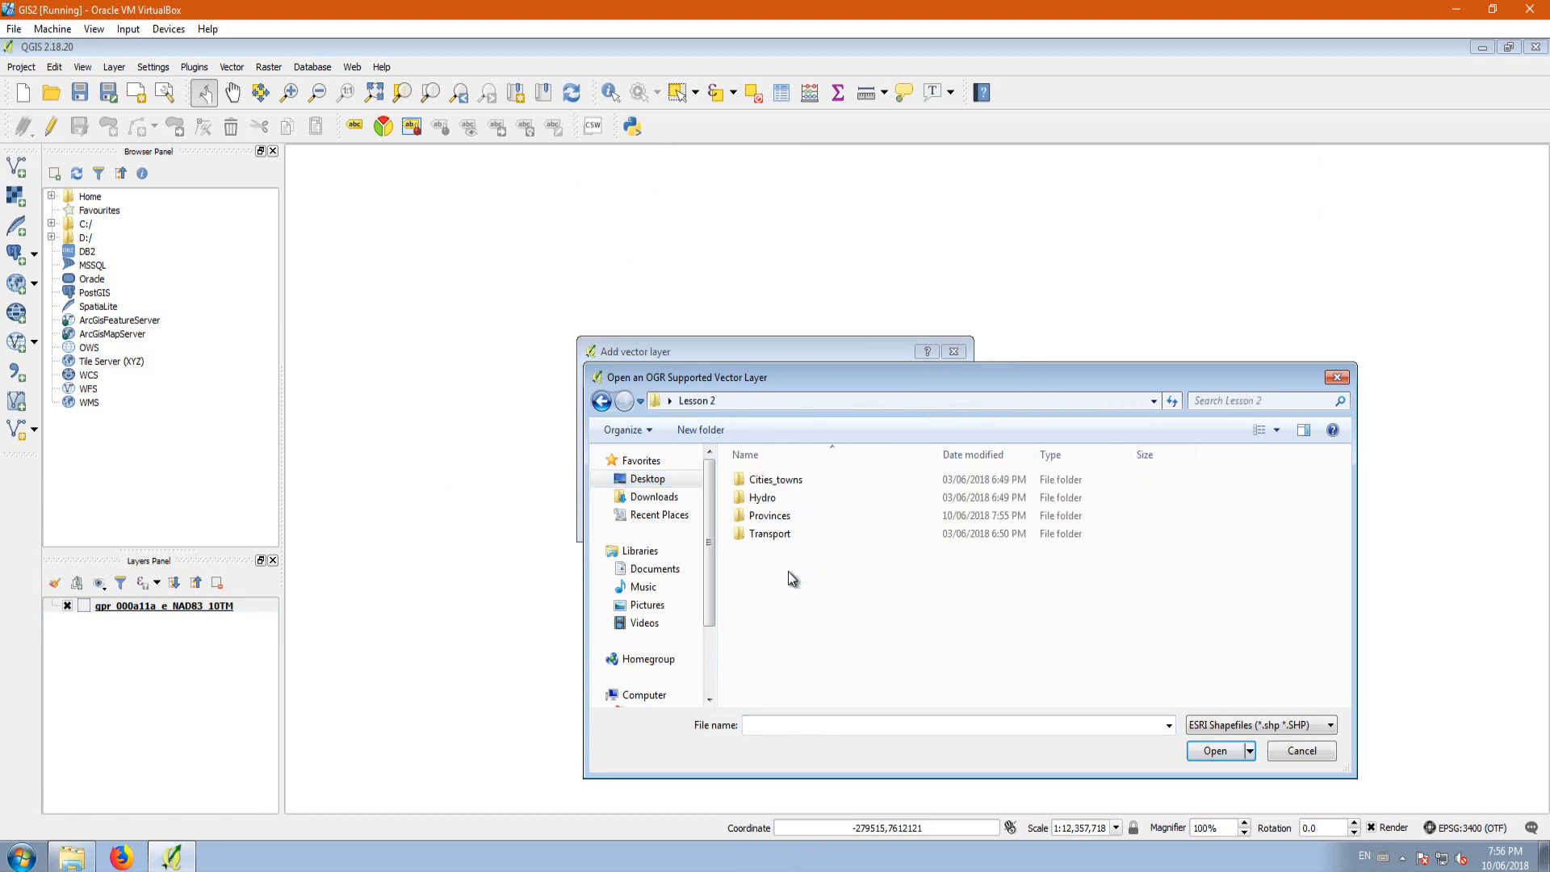
{"action": "left_click", "coordinate": [780, 499]}
{"action": "double_click", "coordinate": [780, 498]}
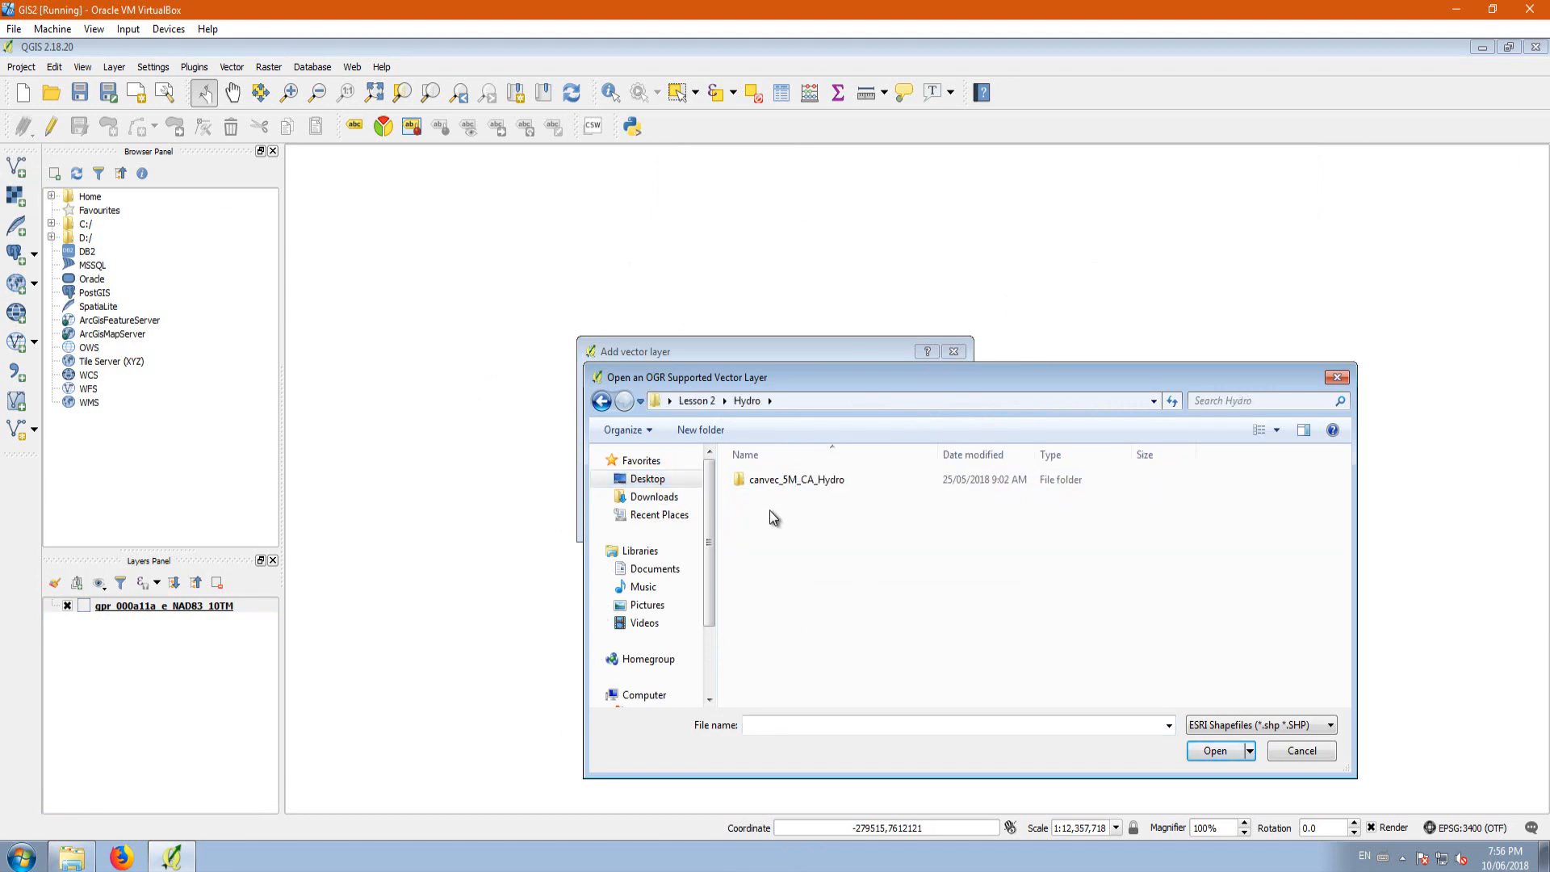
{"action": "double_click", "coordinate": [813, 483]}
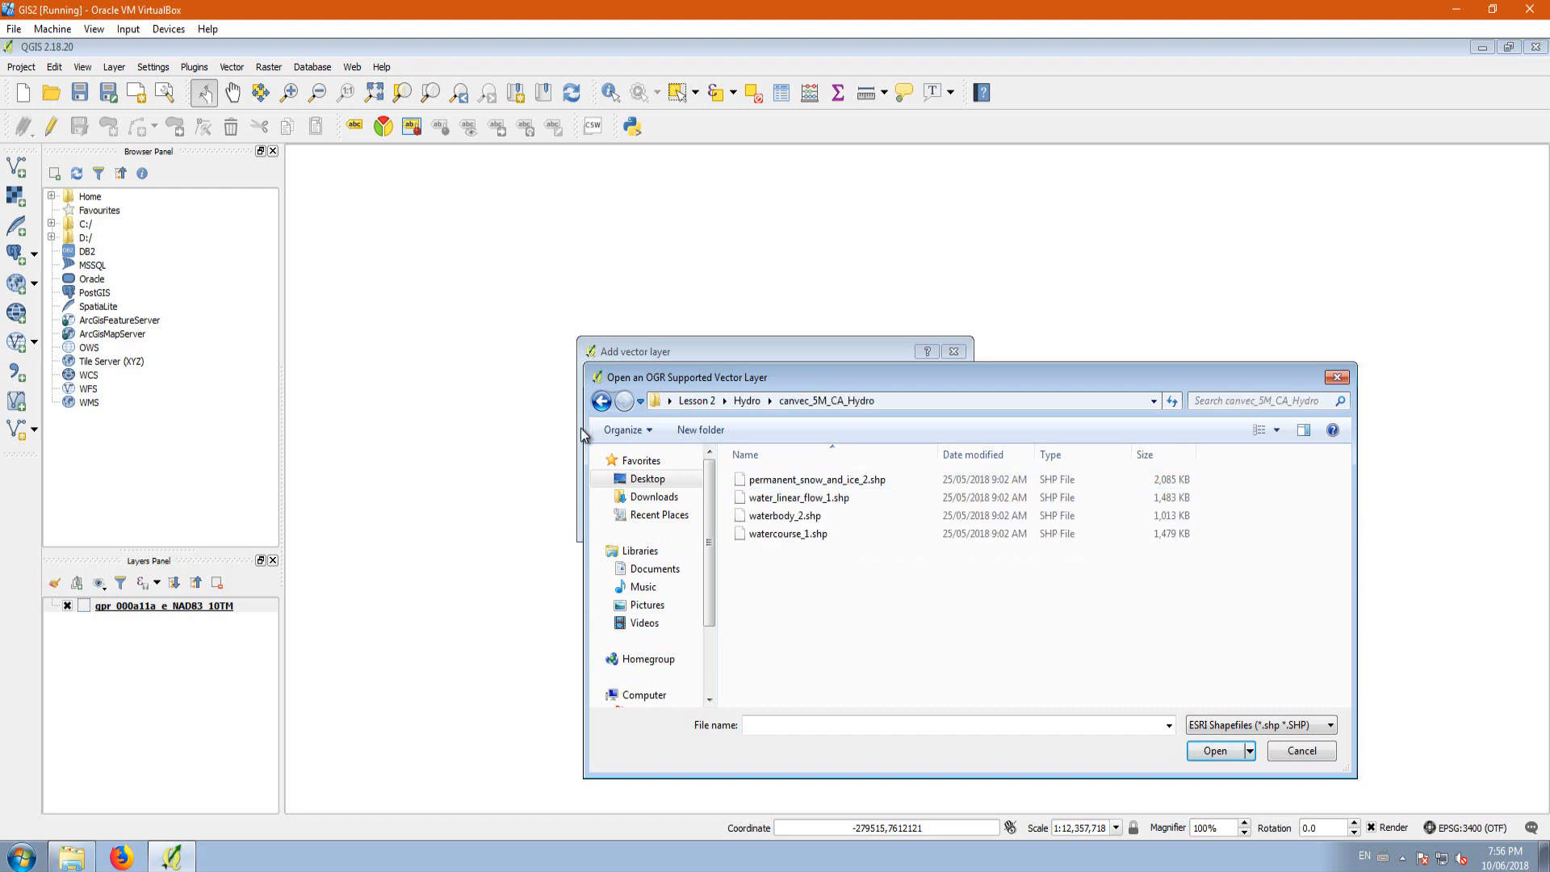
{"action": "left_click", "coordinate": [599, 403]}
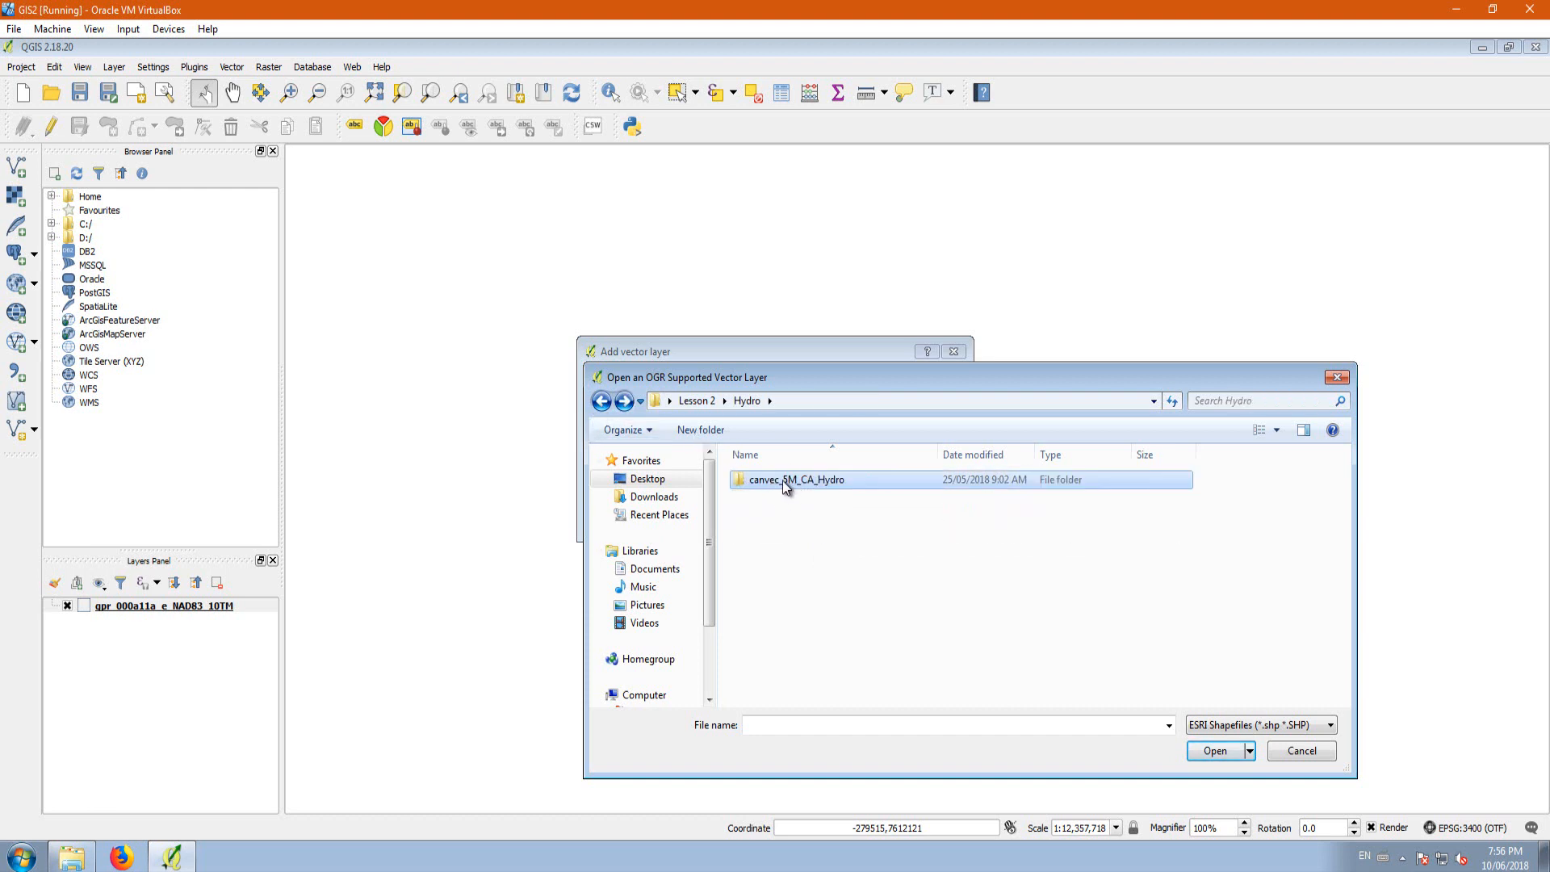
{"action": "double_click", "coordinate": [809, 476]}
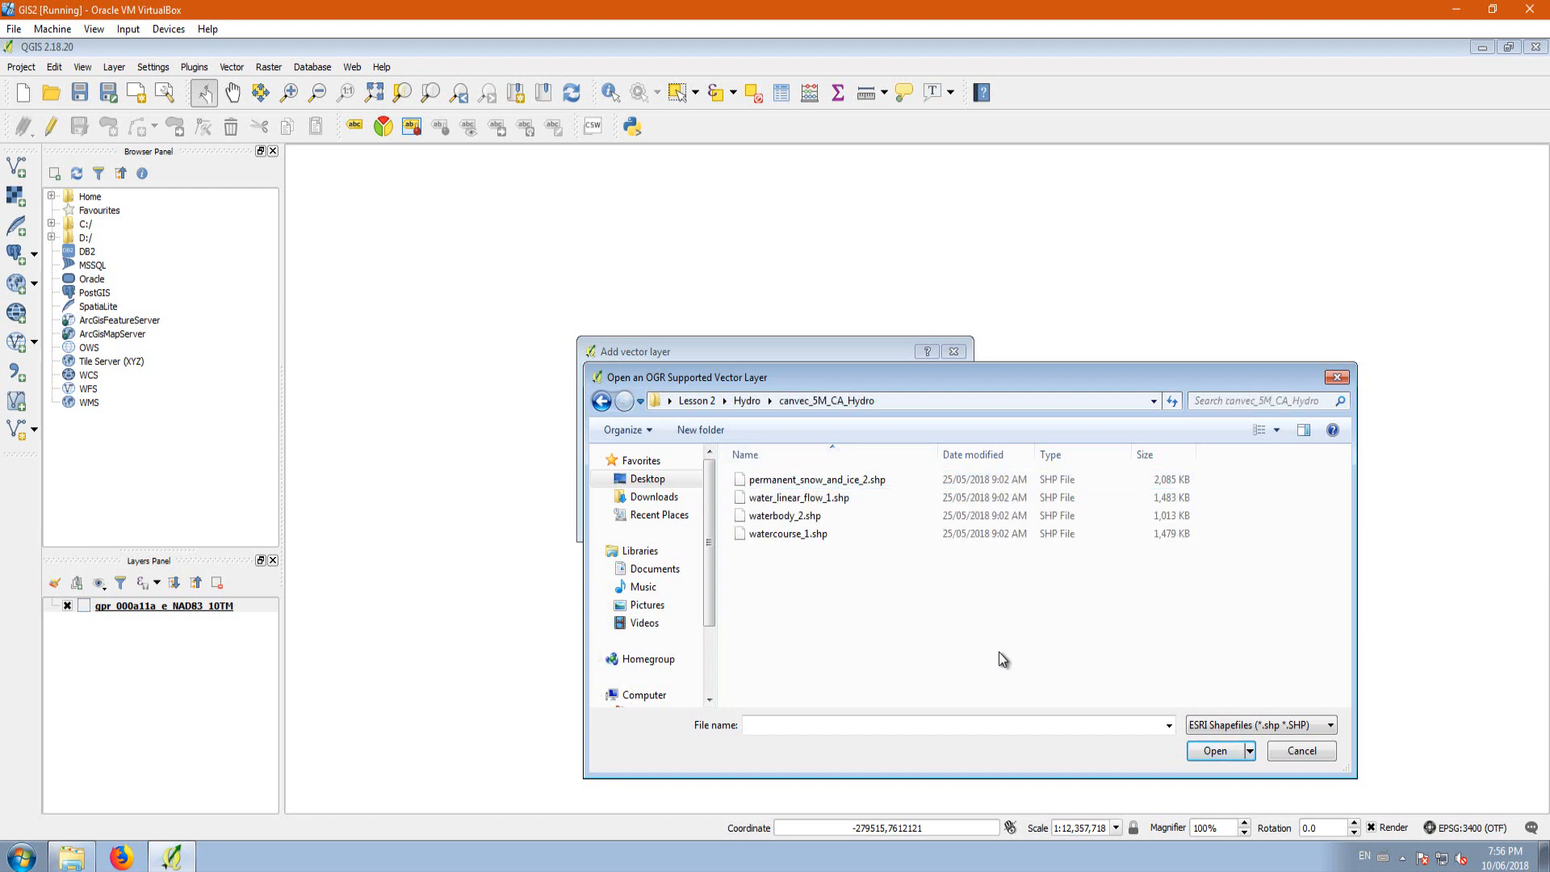
Step: Add waterbody_2.shp and watercourse_1.shp together as vector layers and view them around the Alberta outline
{"action": "left_click", "coordinate": [805, 519]}
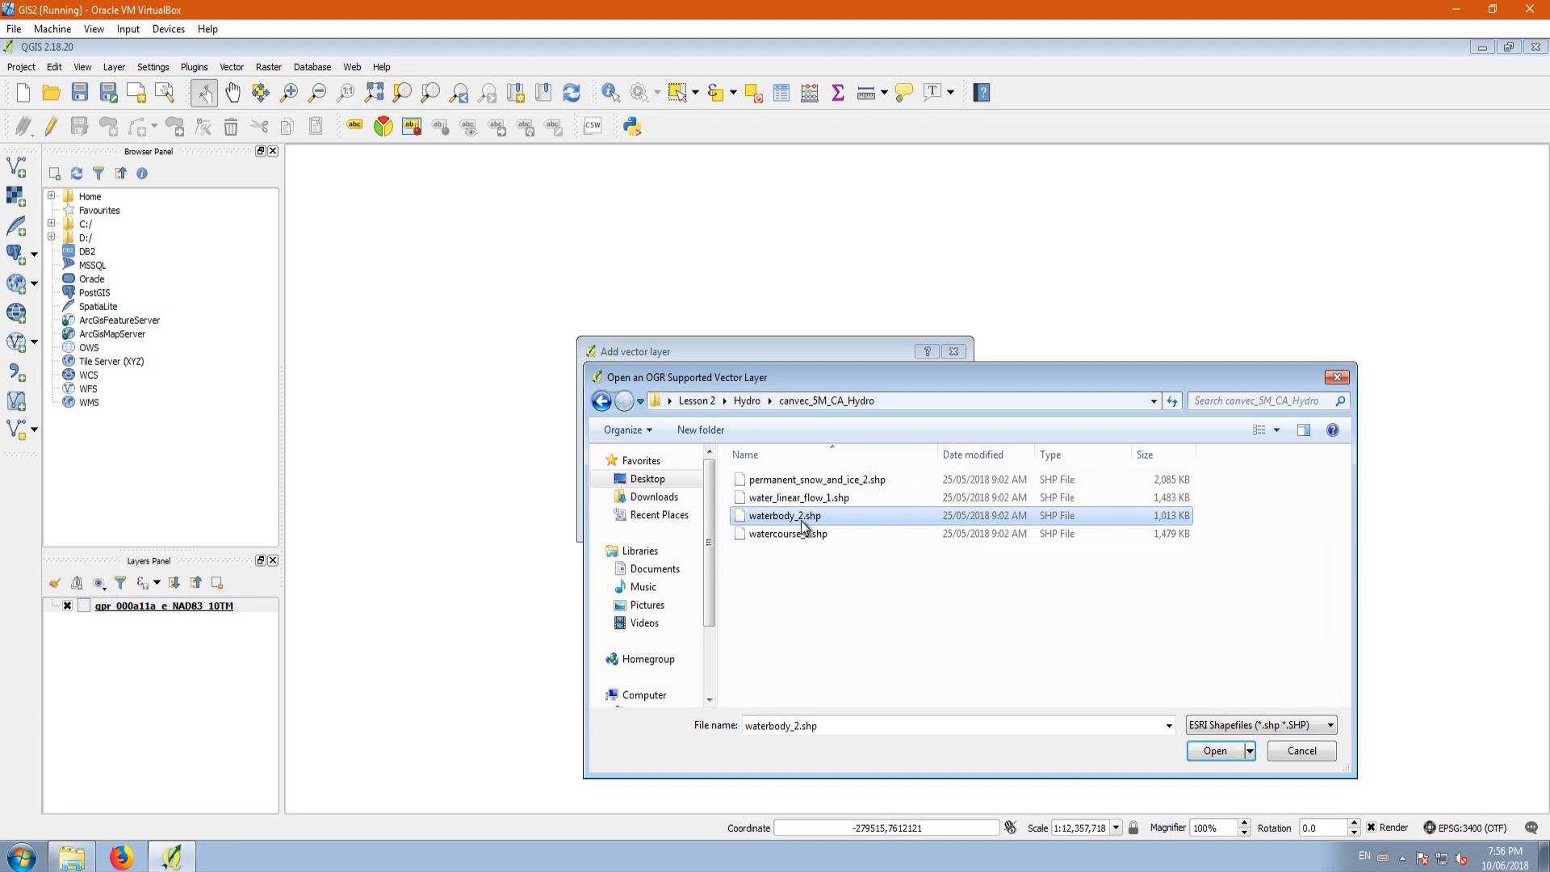
{"action": "left_click", "coordinate": [801, 538]}
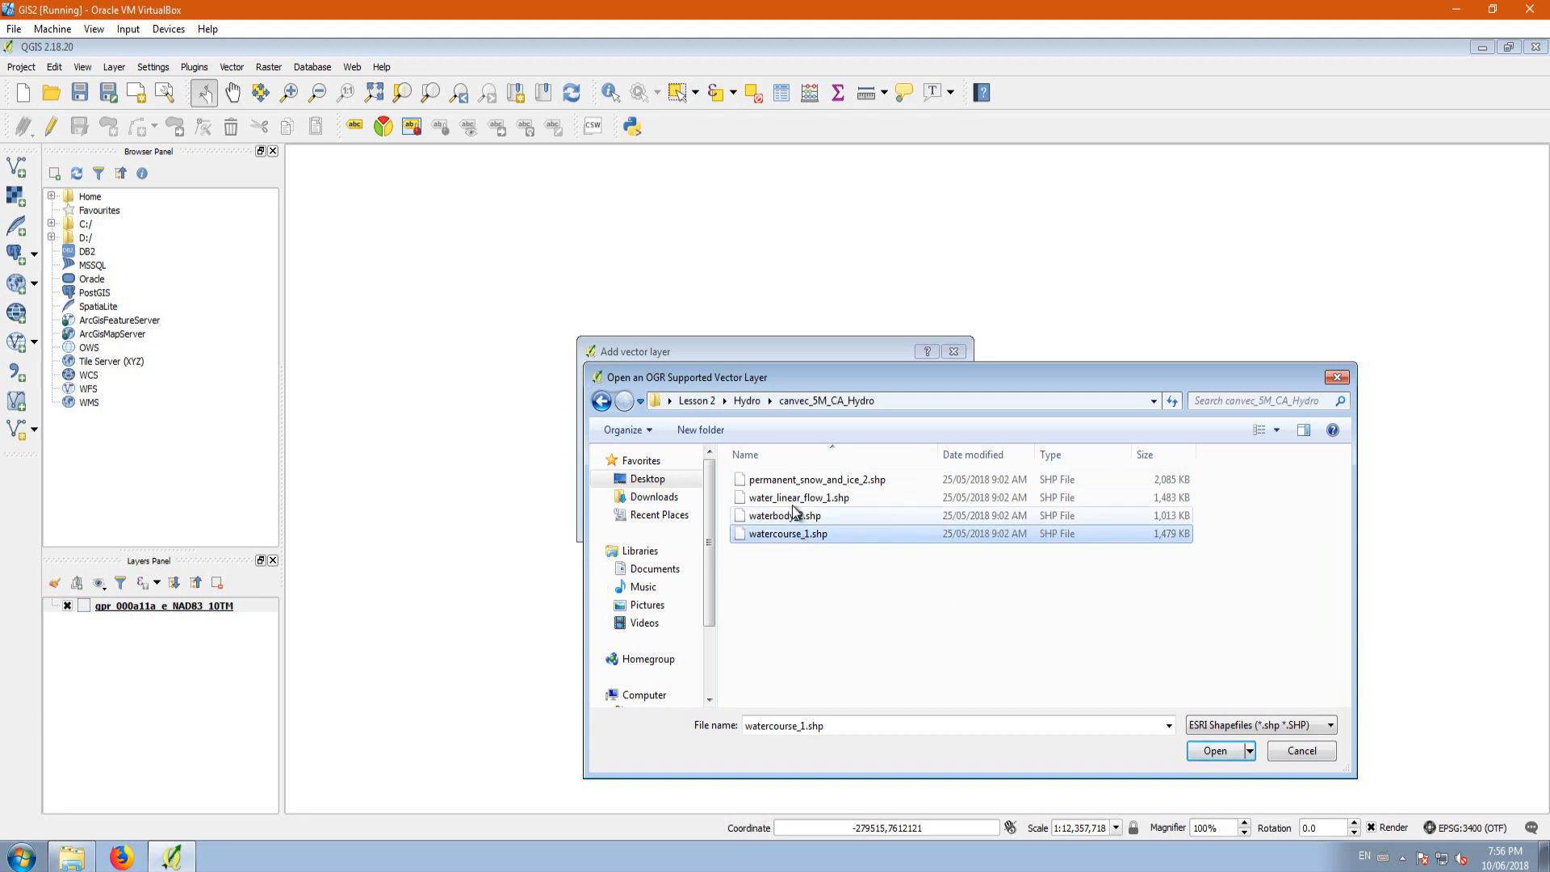
{"action": "left_click", "coordinate": [807, 481]}
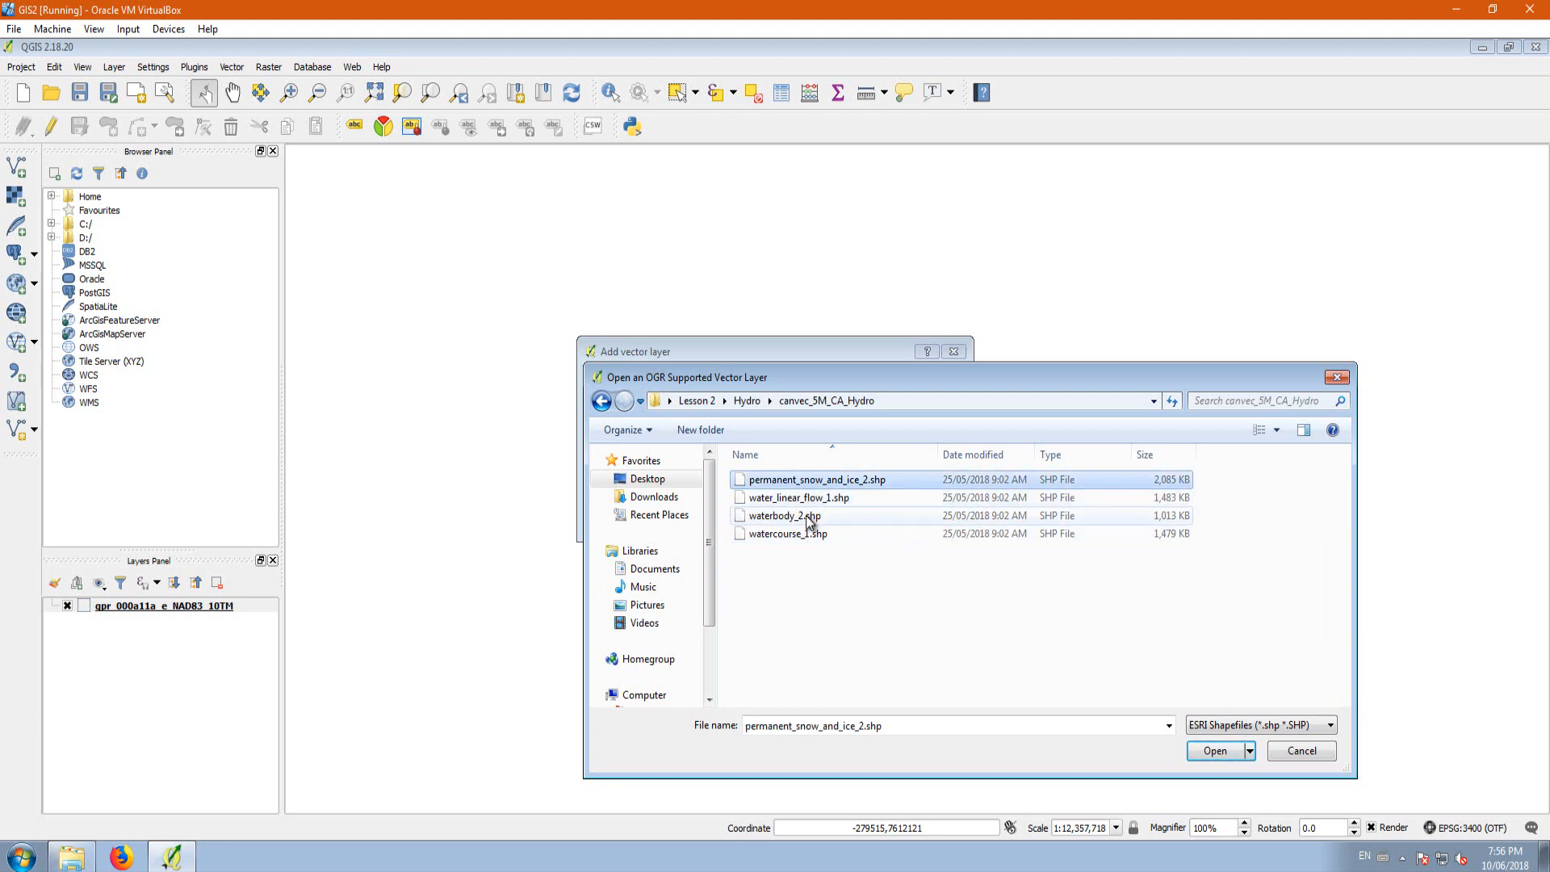
{"action": "left_click", "coordinate": [808, 515]}
{"action": "left_click", "coordinate": [798, 536], "text": "ctrl"}
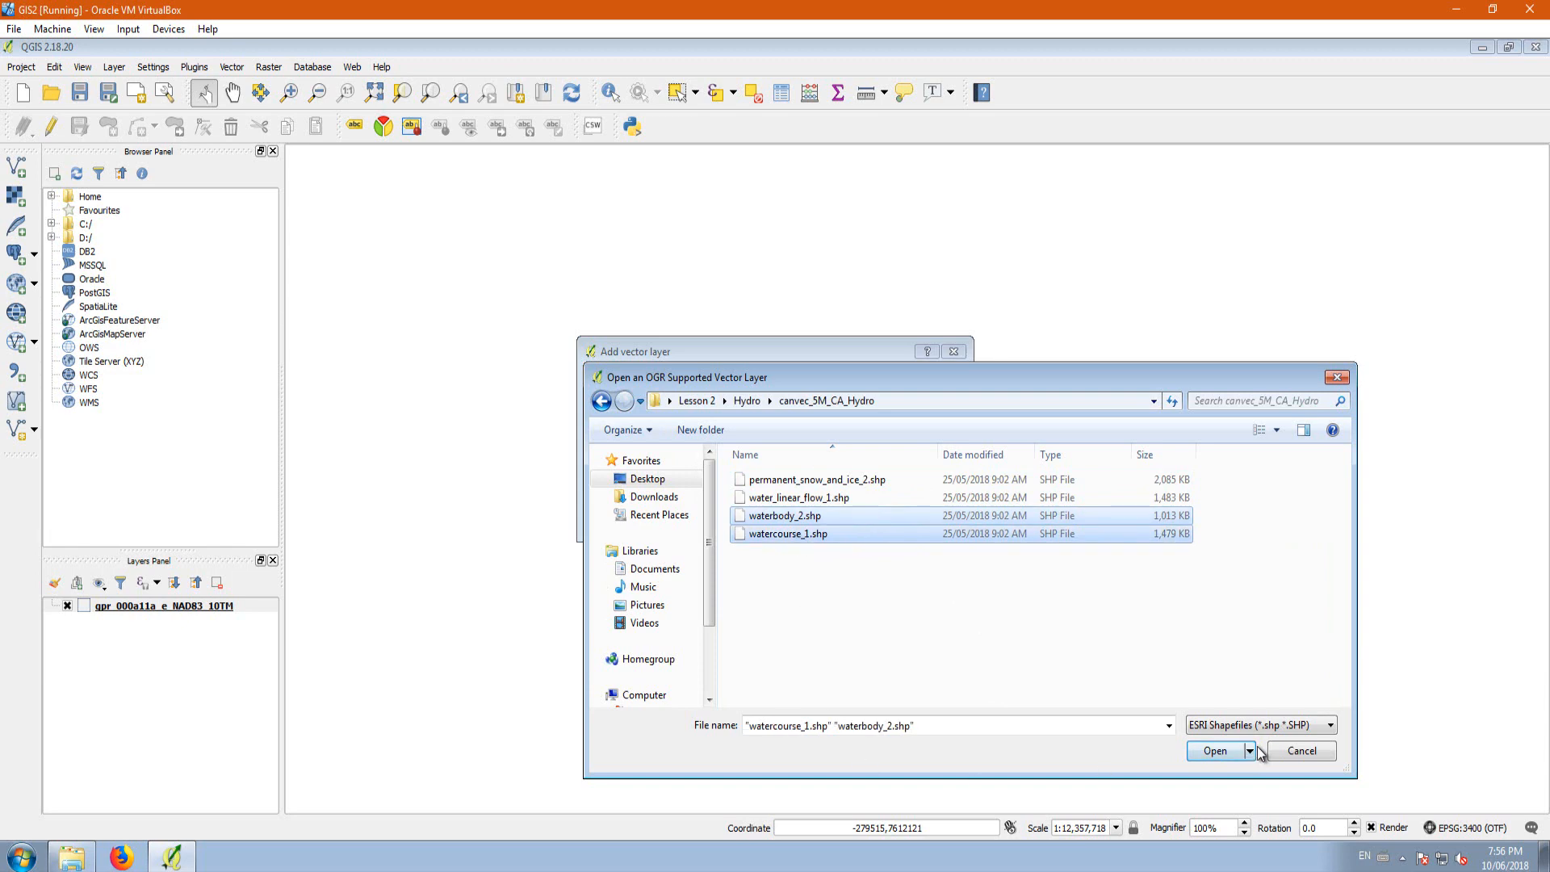
{"action": "left_click", "coordinate": [1232, 750]}
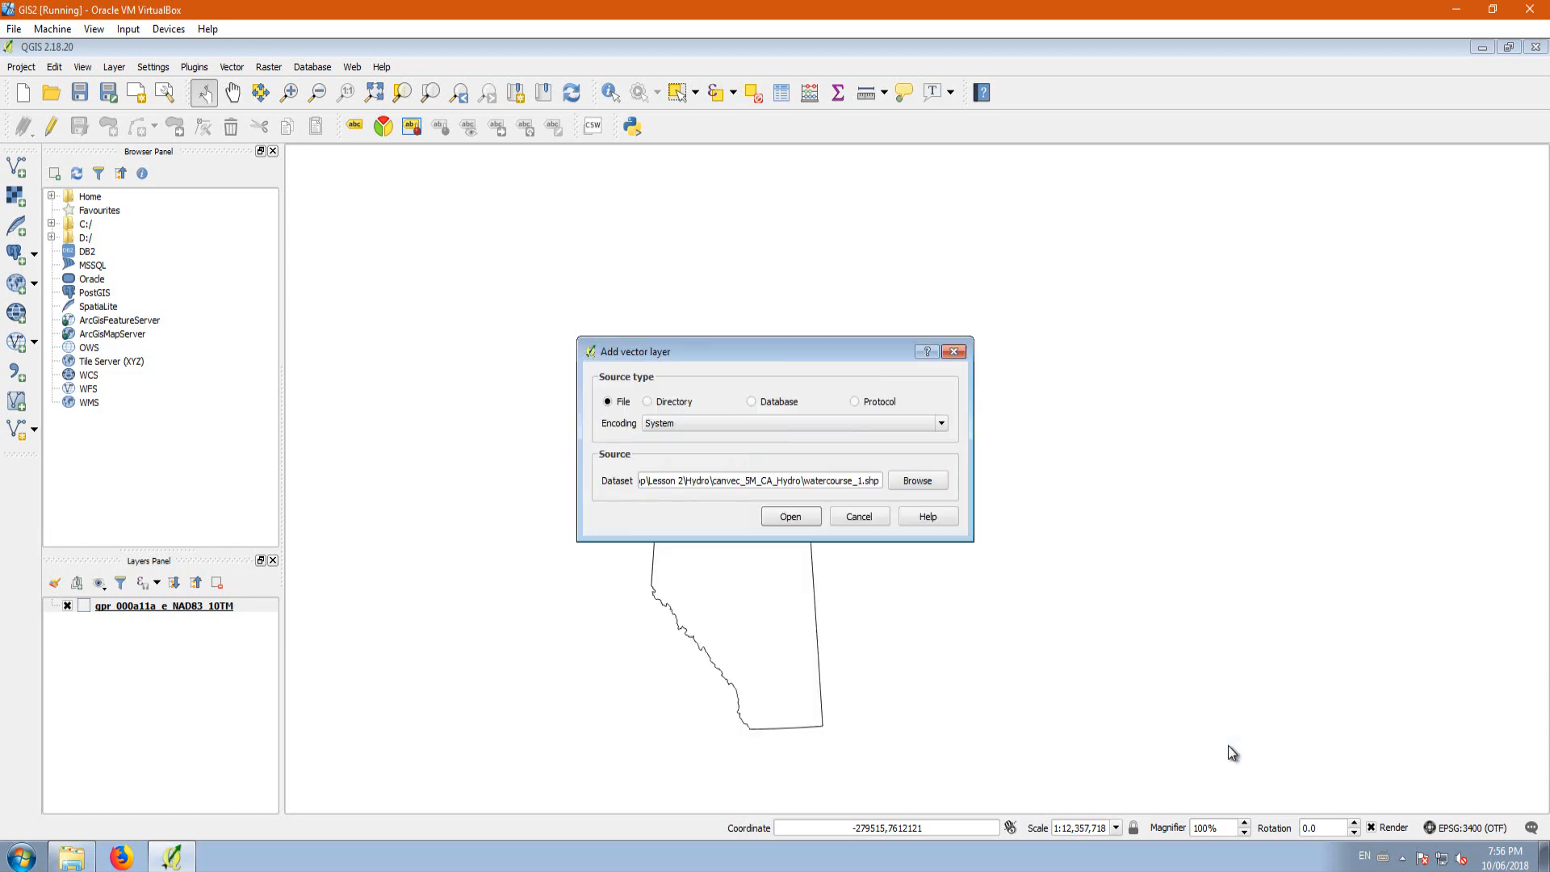
{"action": "left_click", "coordinate": [792, 516]}
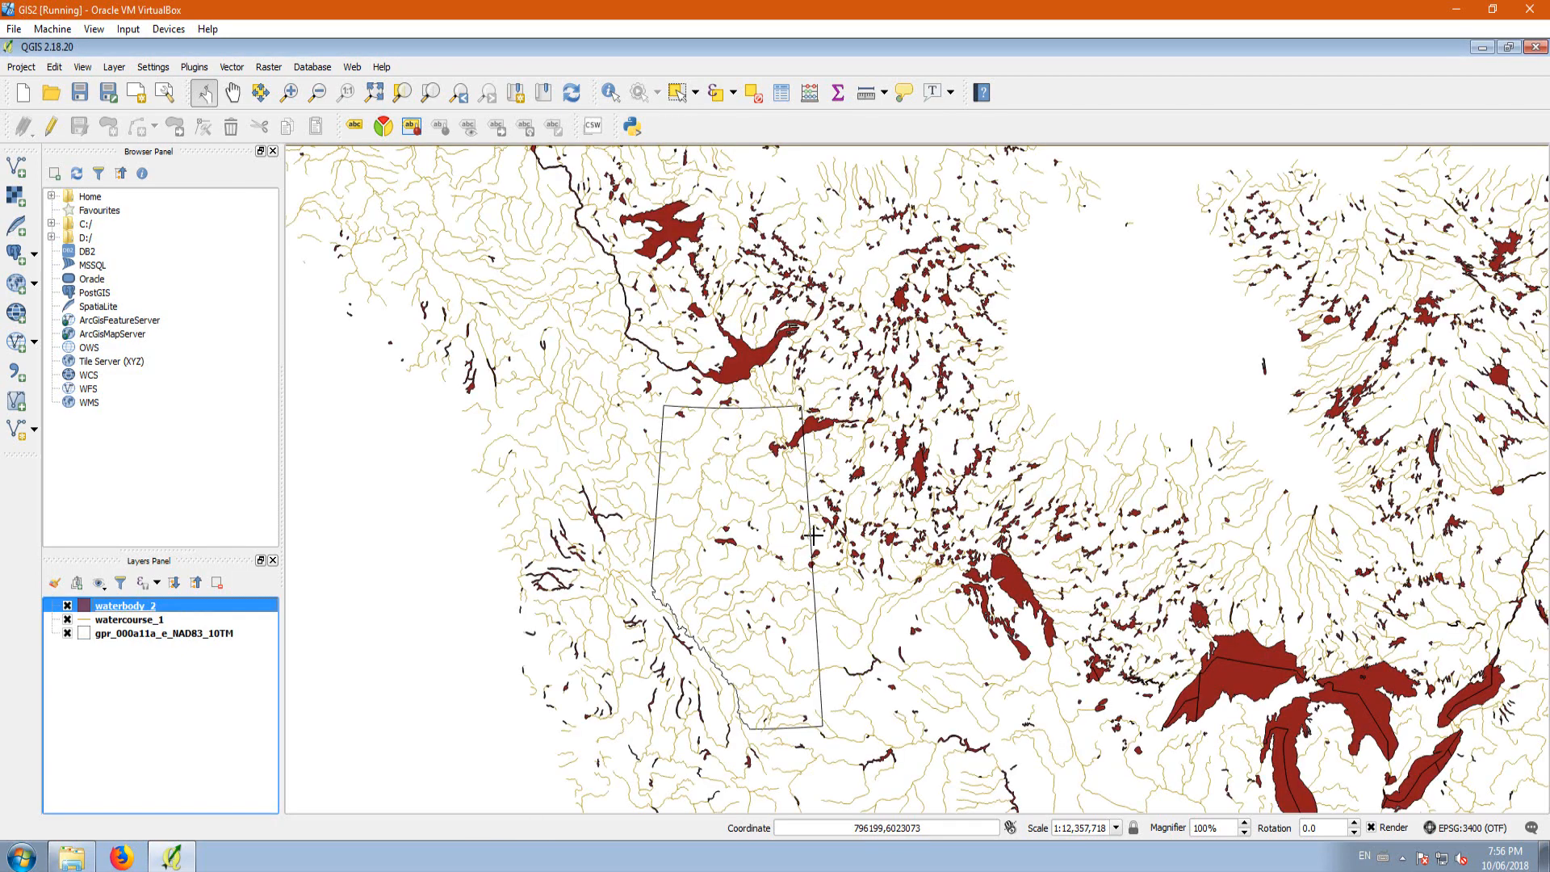
{"action": "scroll", "coordinate": [664, 449], "scroll_direction": "down", "scroll_amount": 1}
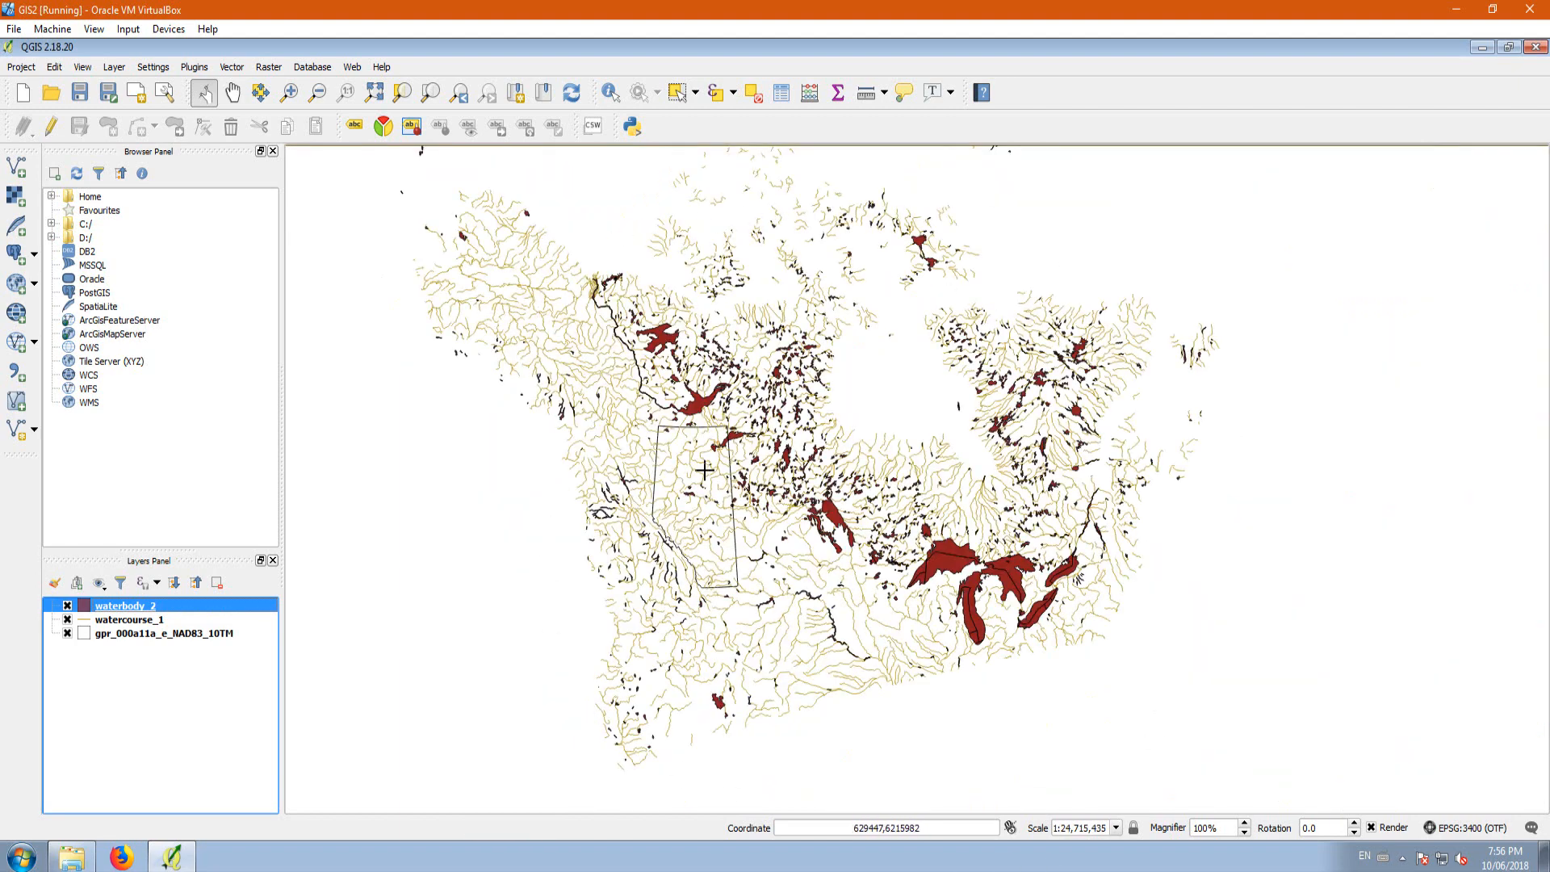
{"action": "scroll", "coordinate": [686, 449], "scroll_direction": "up", "scroll_amount": 1}
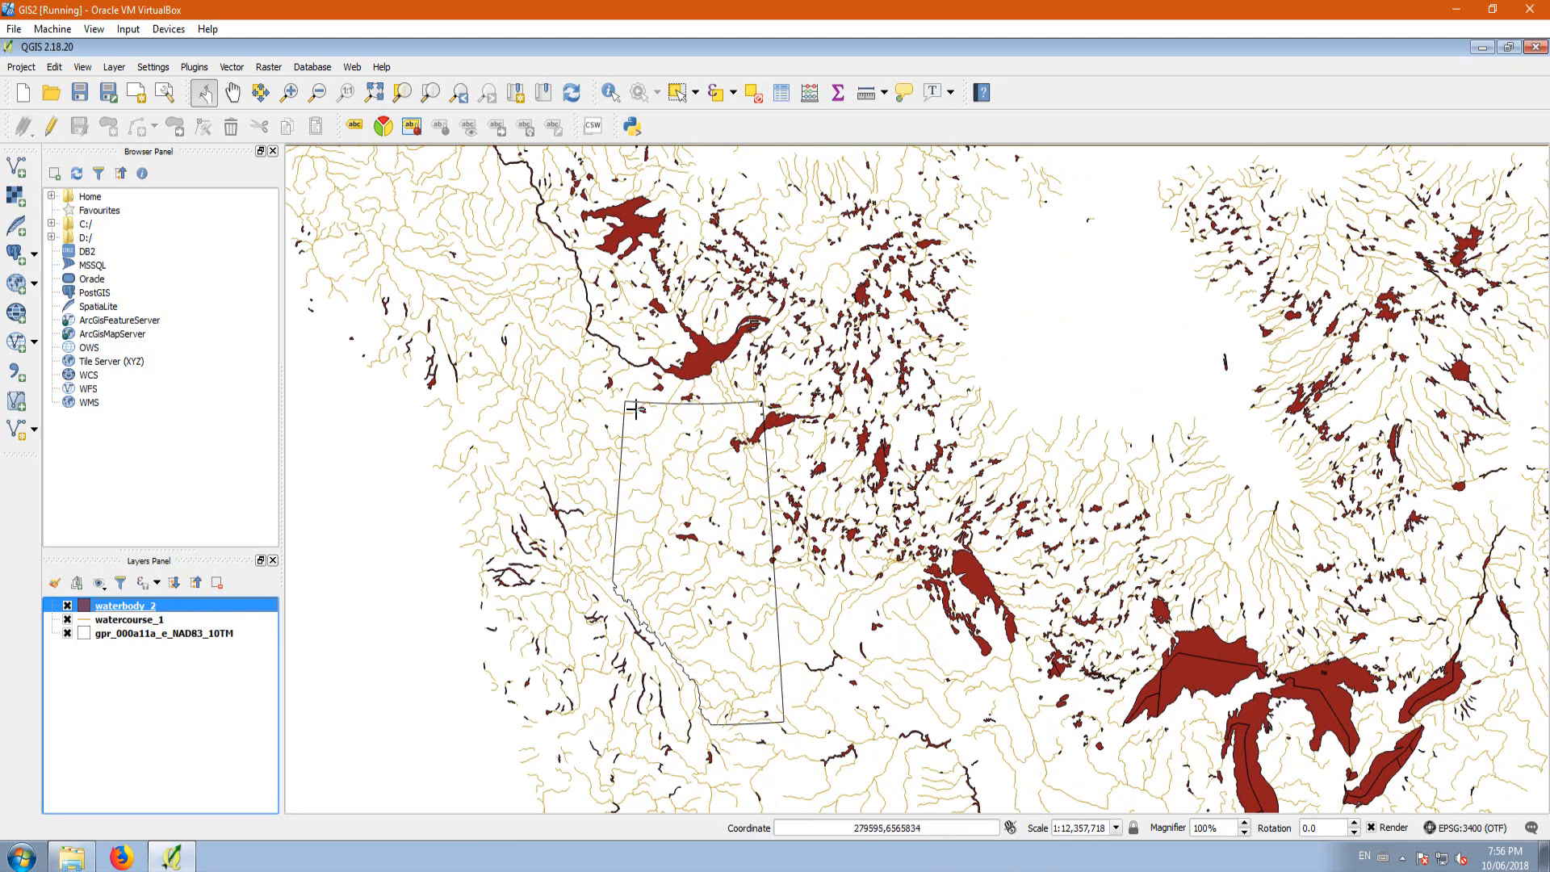
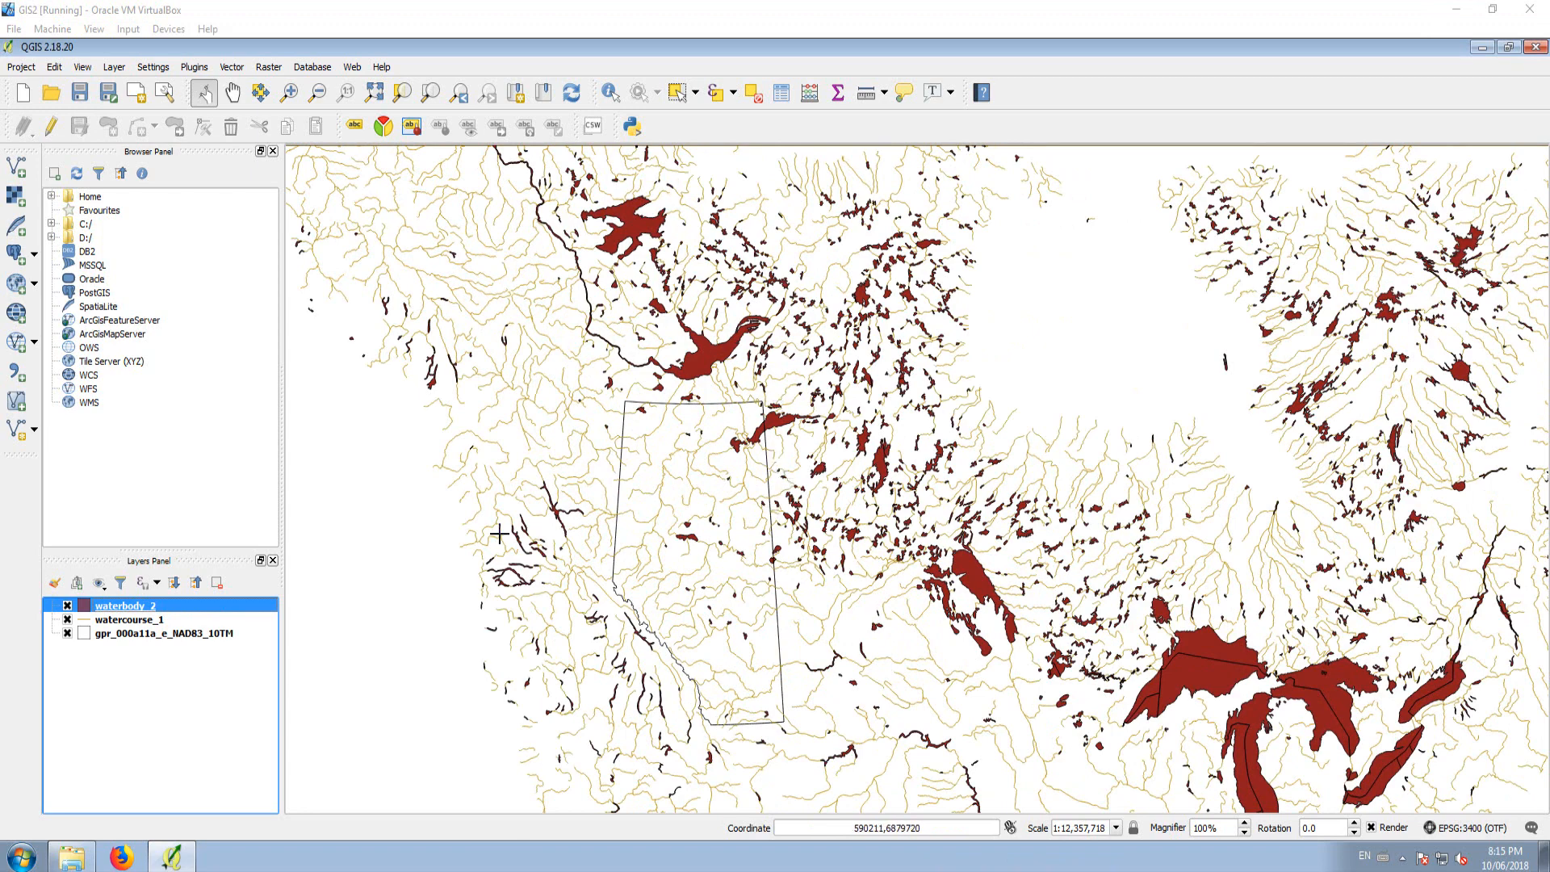
Step: Check which coordinate reference system is assigned to the waterbody_2 layer, leaving the CRS selector without changes
{"action": "left_click", "coordinate": [129, 620]}
{"action": "right_click", "coordinate": [129, 607]}
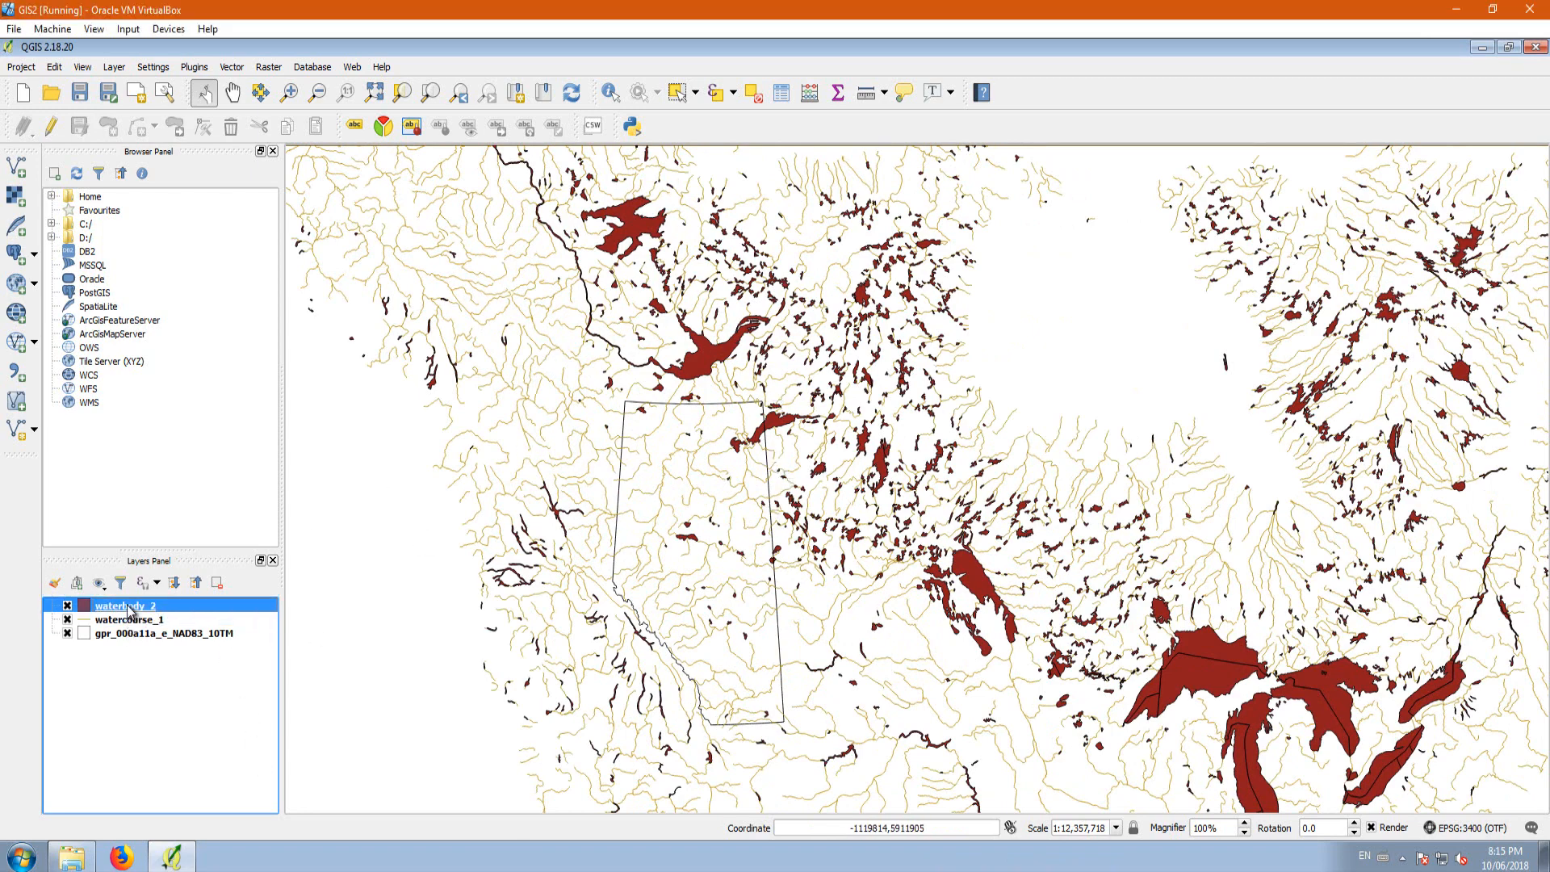
{"action": "left_click", "coordinate": [176, 410]}
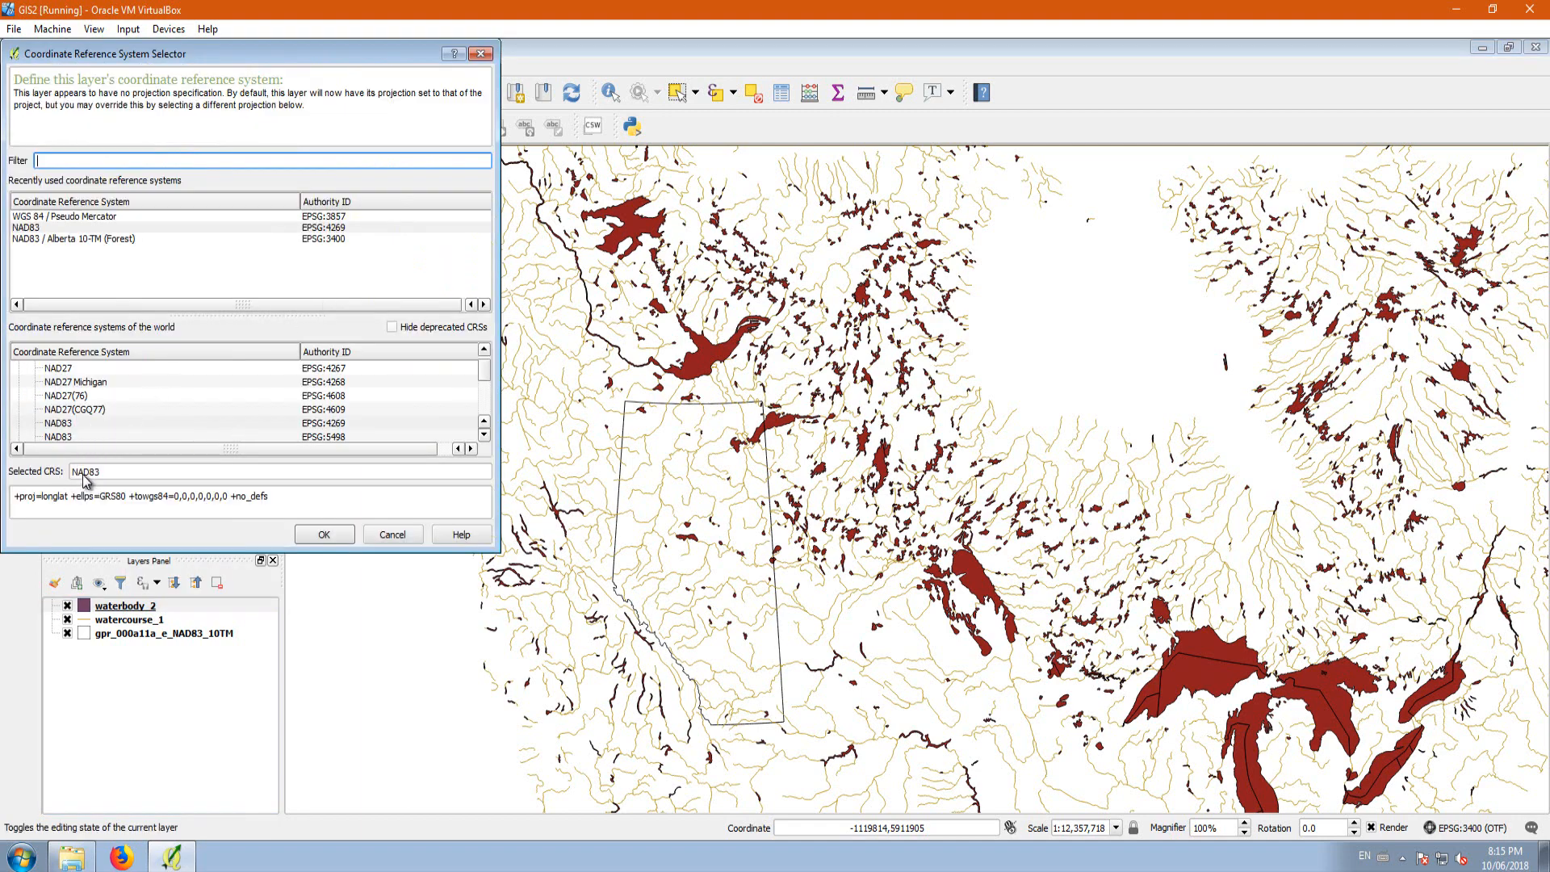
{"action": "left_click", "coordinate": [392, 534]}
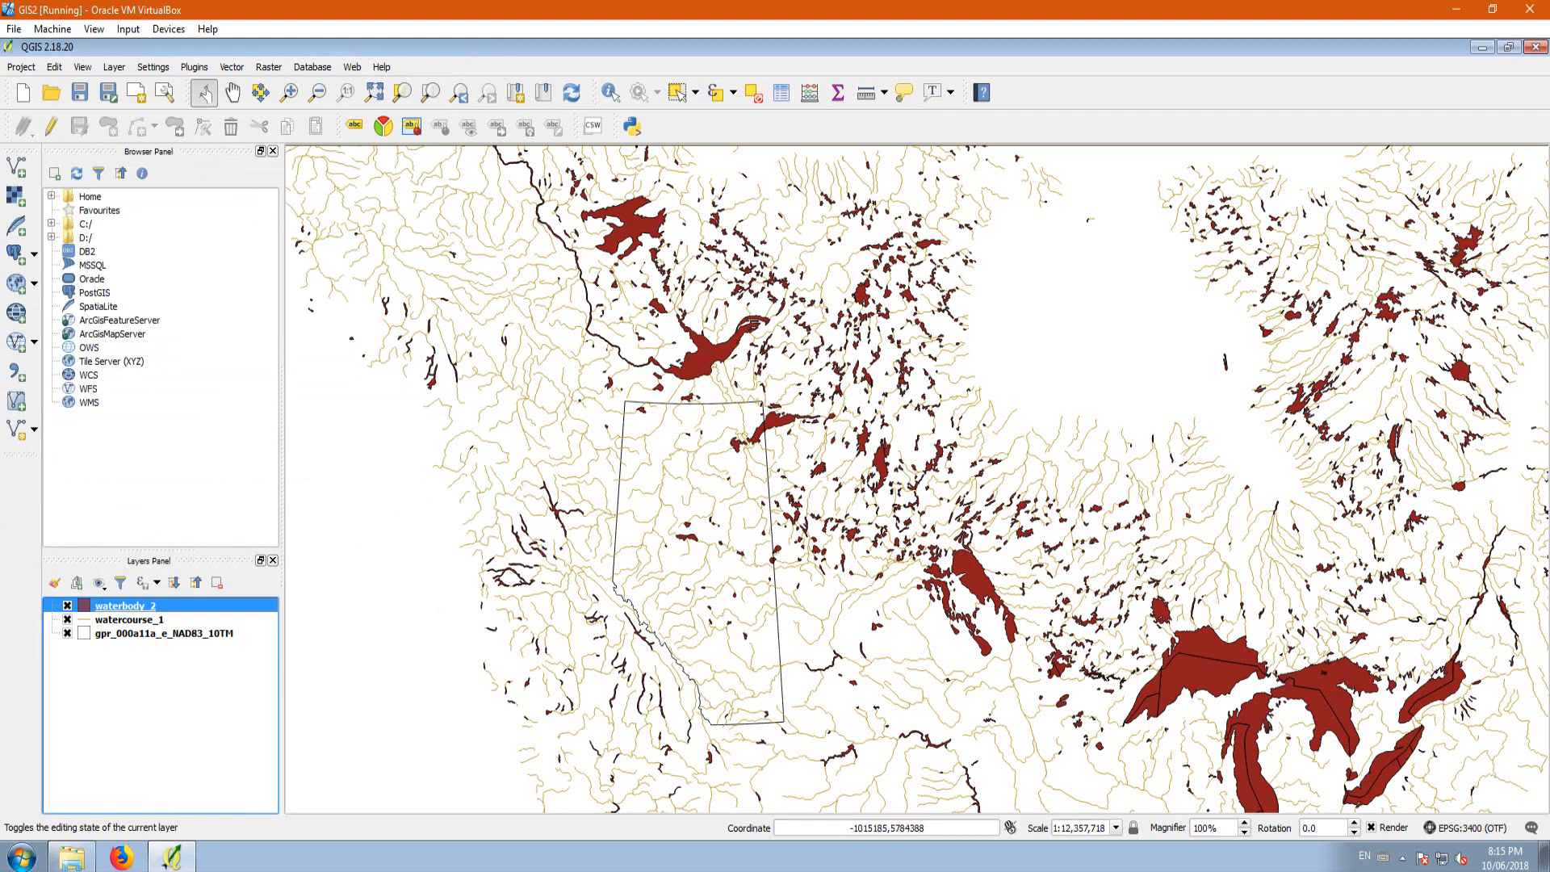
Step: Start exporting the waterbody_2 layer as an ESRI Shapefile named waterbody_2Nad83_10TM.shp in the canvec_5M_CA_Hydro folder
{"action": "right_click", "coordinate": [140, 611]}
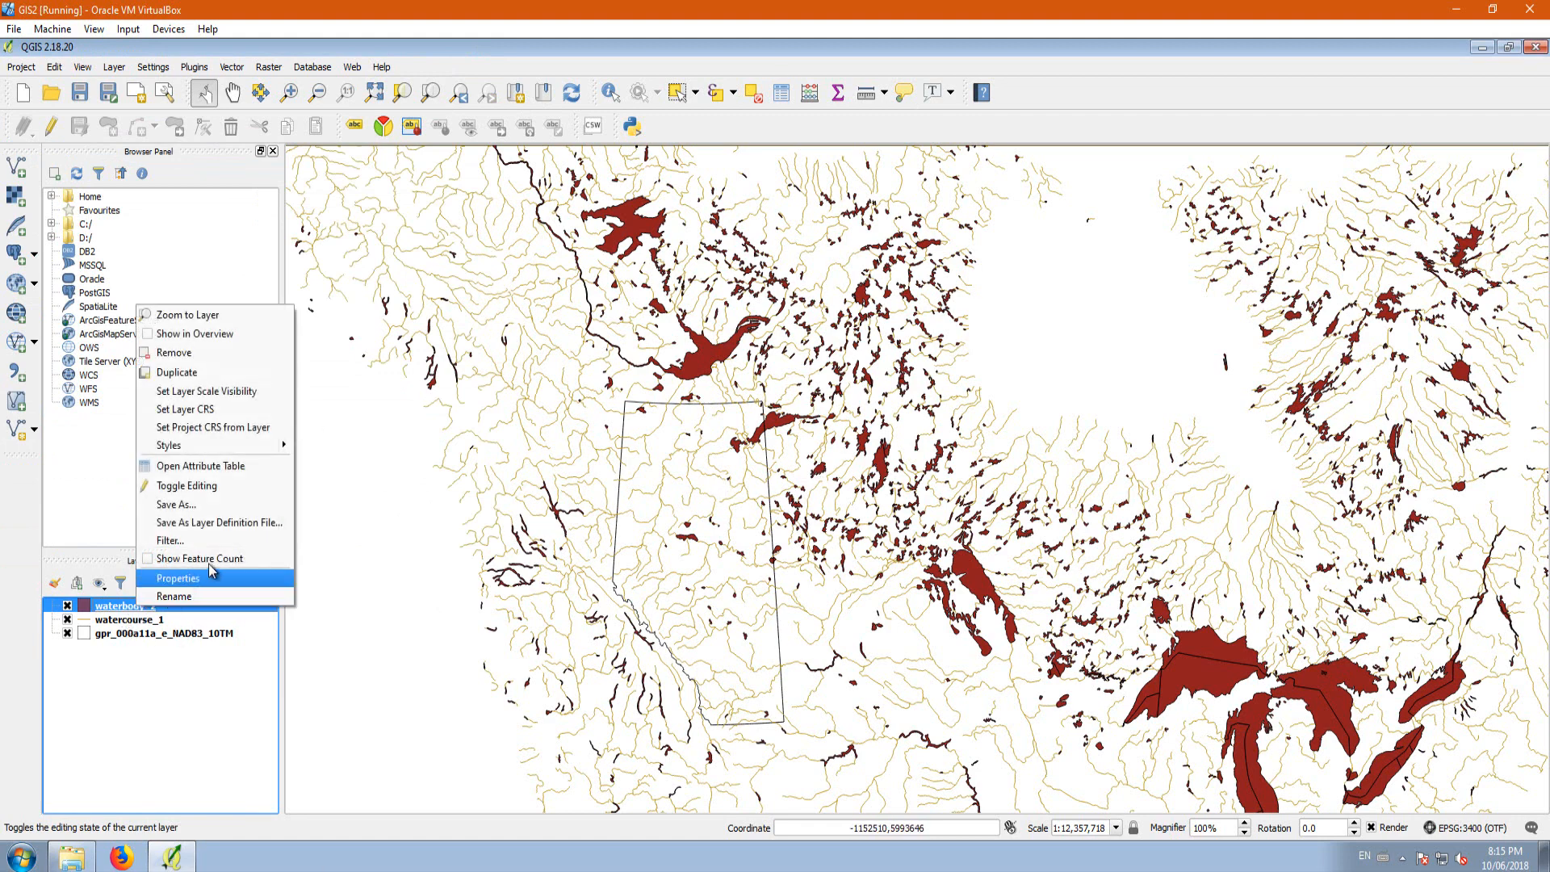
{"action": "left_click", "coordinate": [174, 507]}
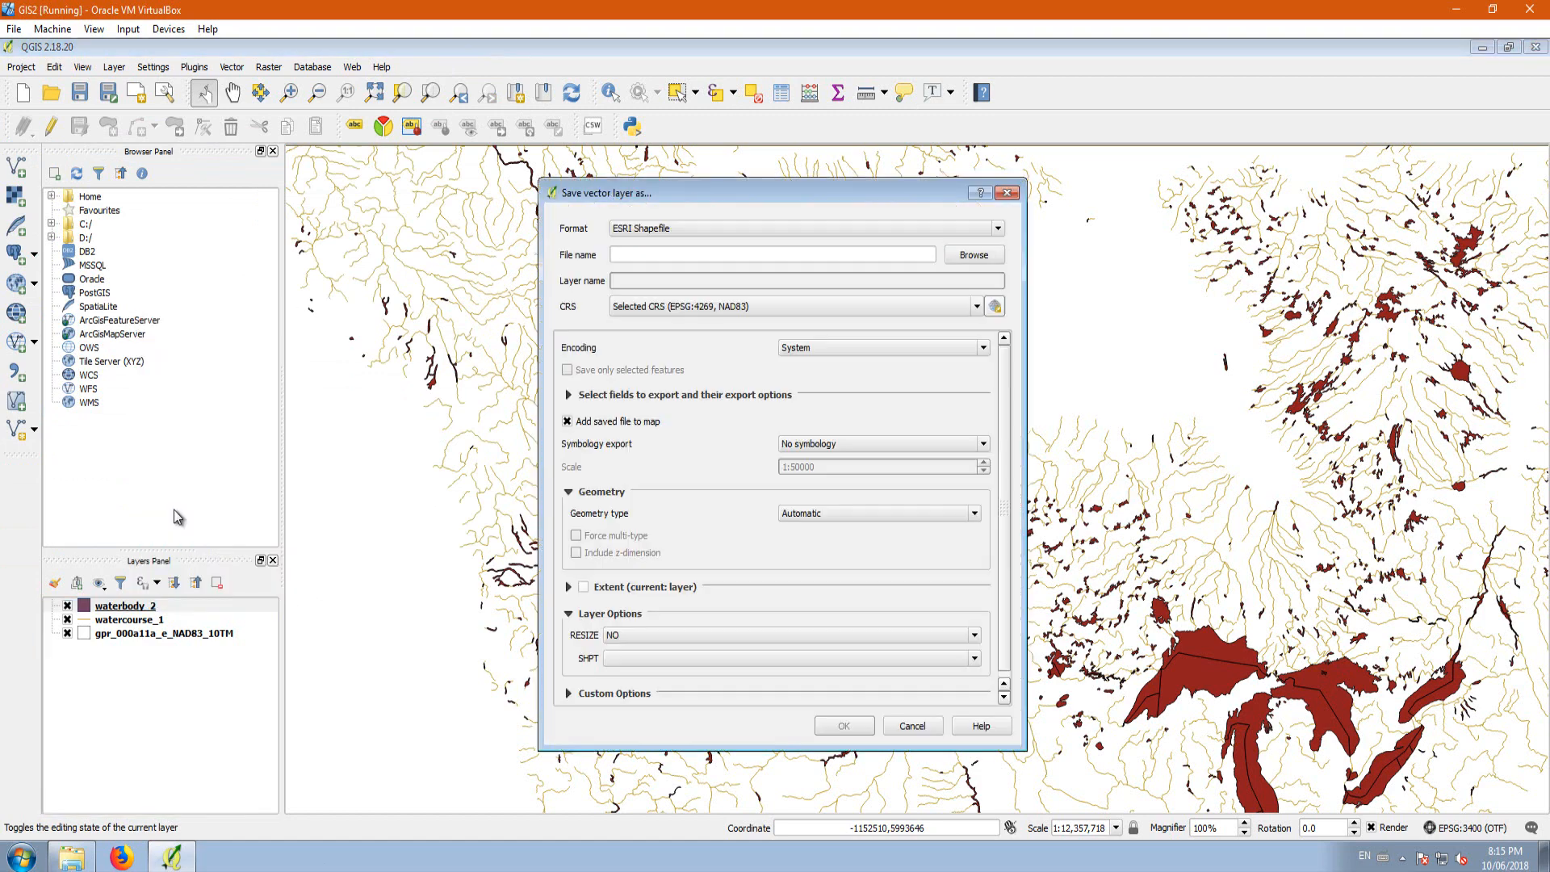
{"action": "left_click", "coordinate": [975, 254]}
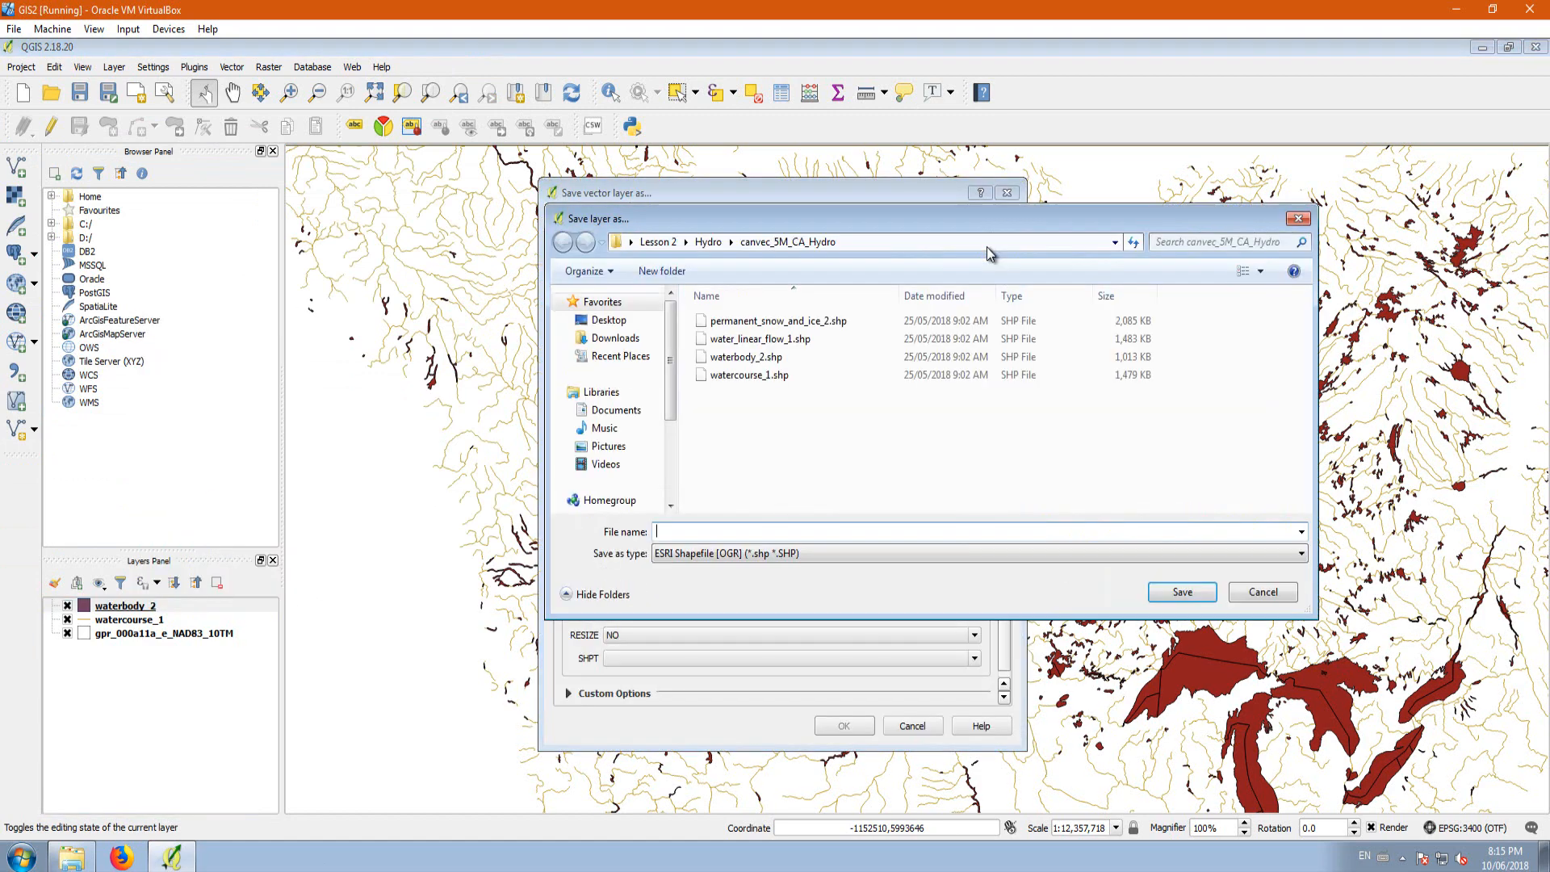
{"action": "left_click_drag", "start_coordinate": [690, 220], "coordinate": [778, 268]}
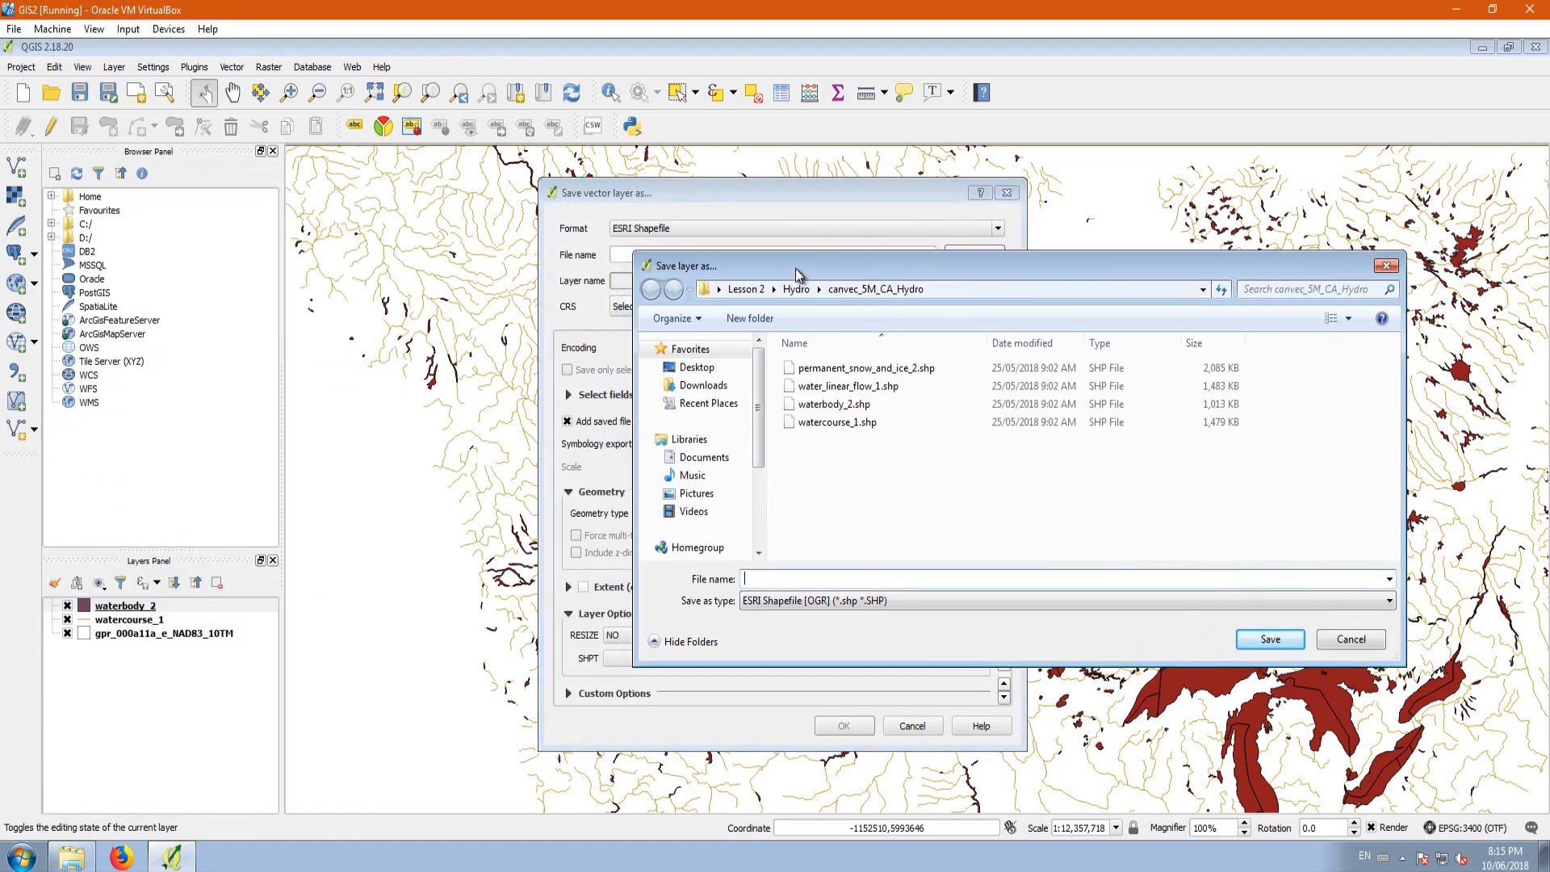
{"action": "left_click", "coordinate": [863, 405]}
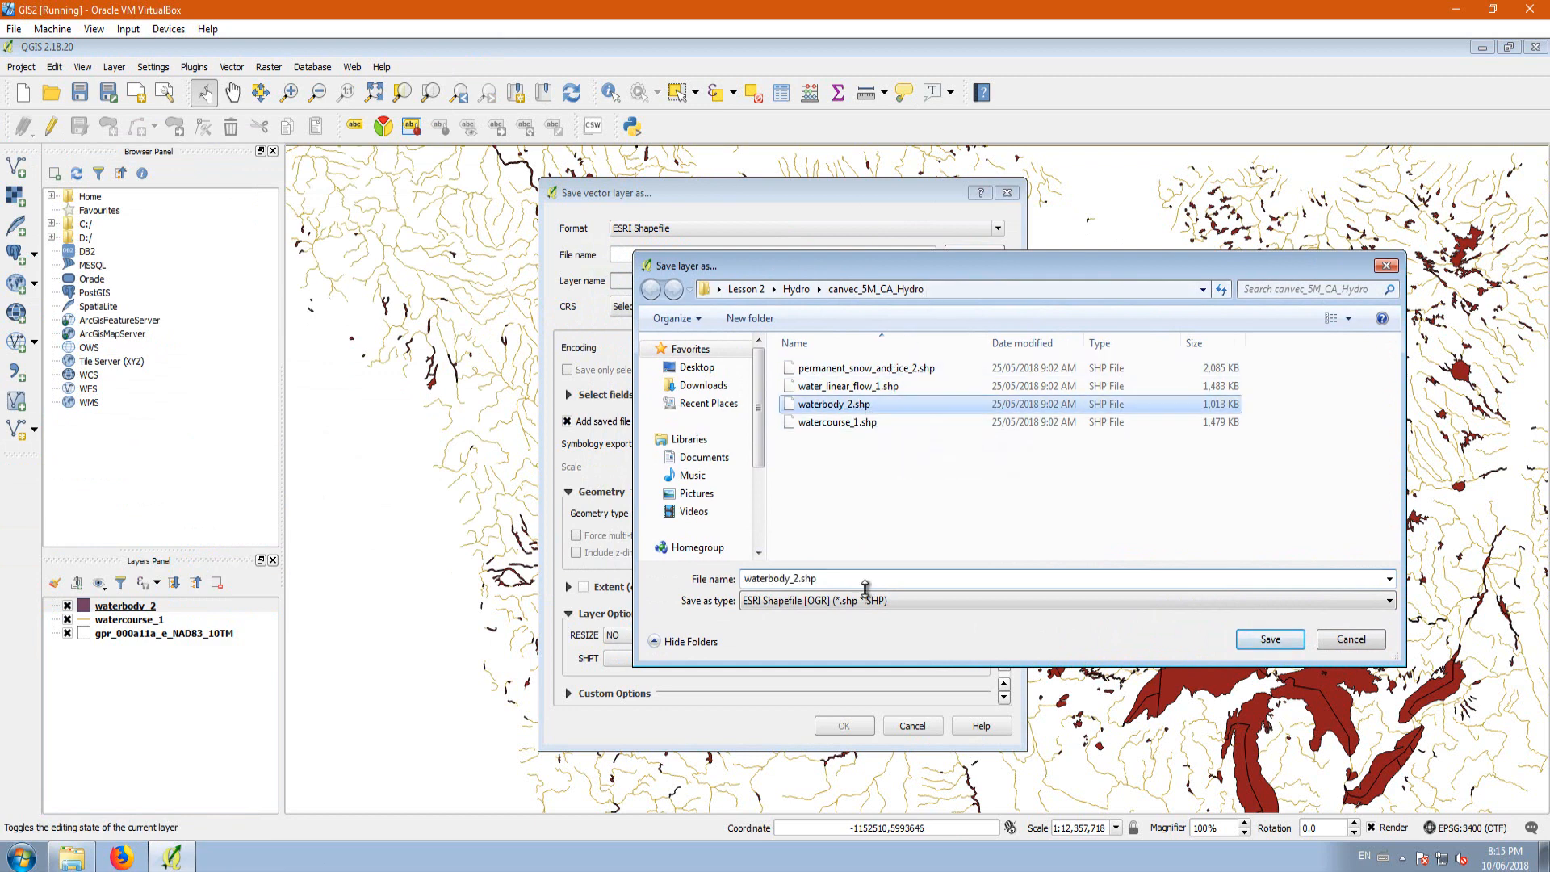
{"action": "double_click", "coordinate": [798, 580]}
{"action": "left_click", "coordinate": [797, 579]}
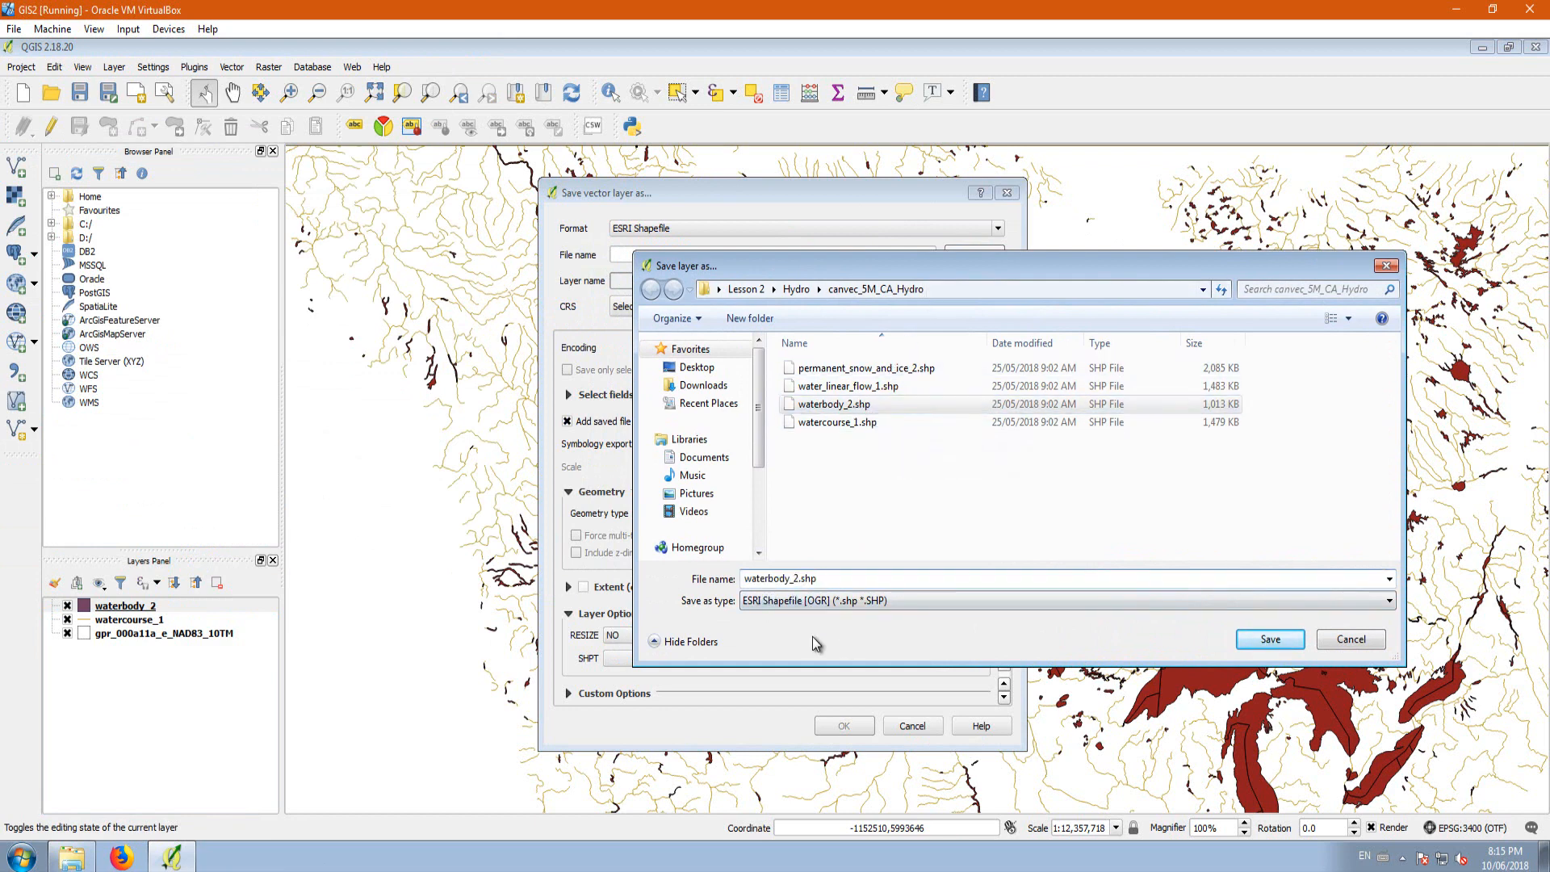
{"action": "type", "text": "Nad83_10TM"}
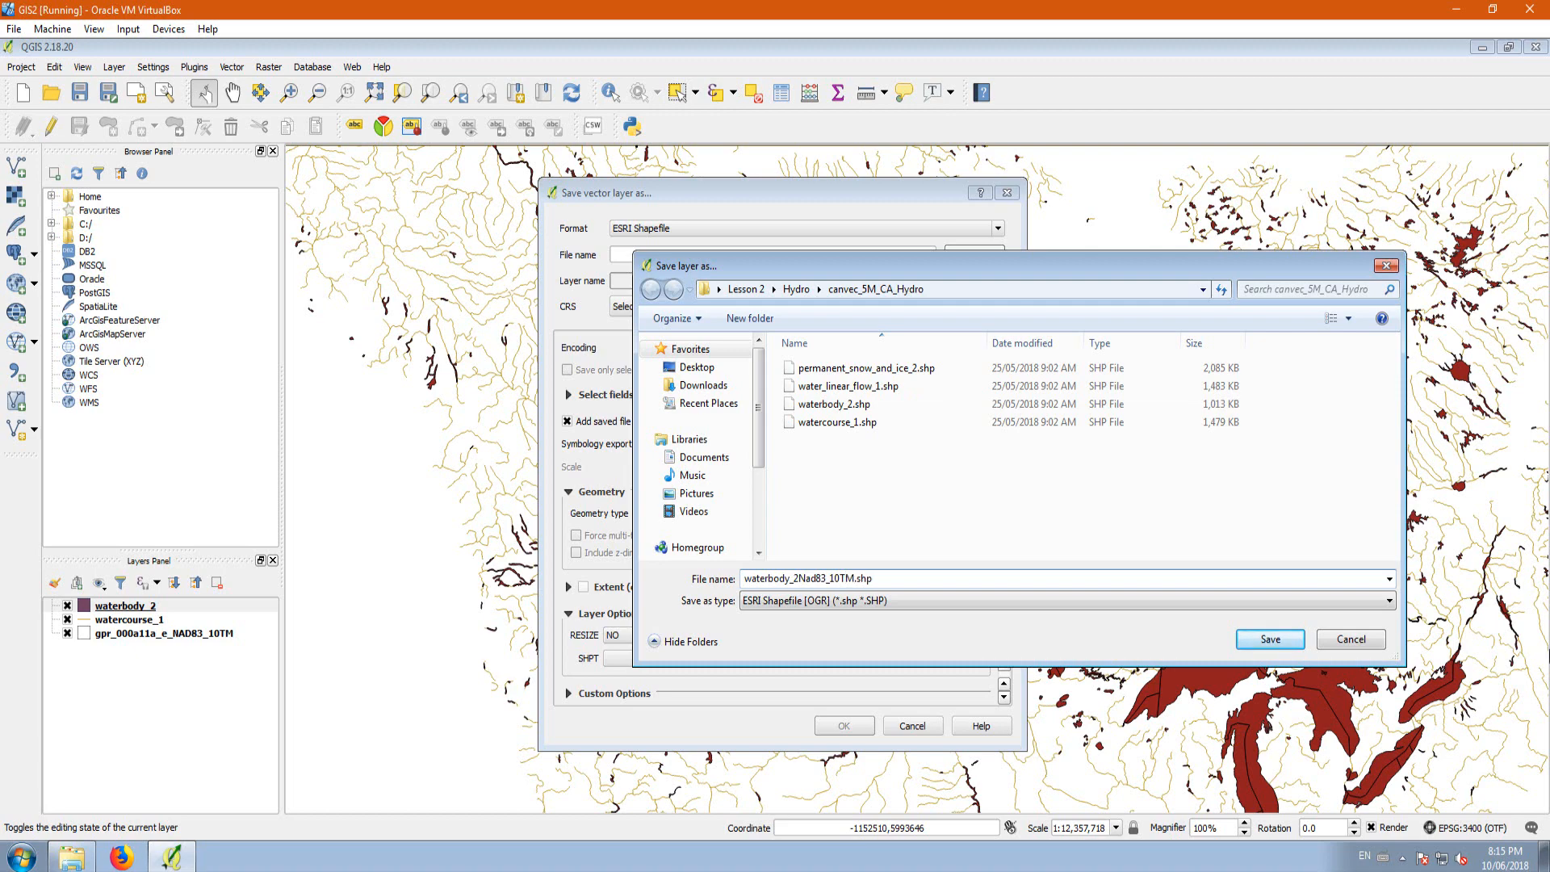
{"action": "left_click", "coordinate": [1280, 644]}
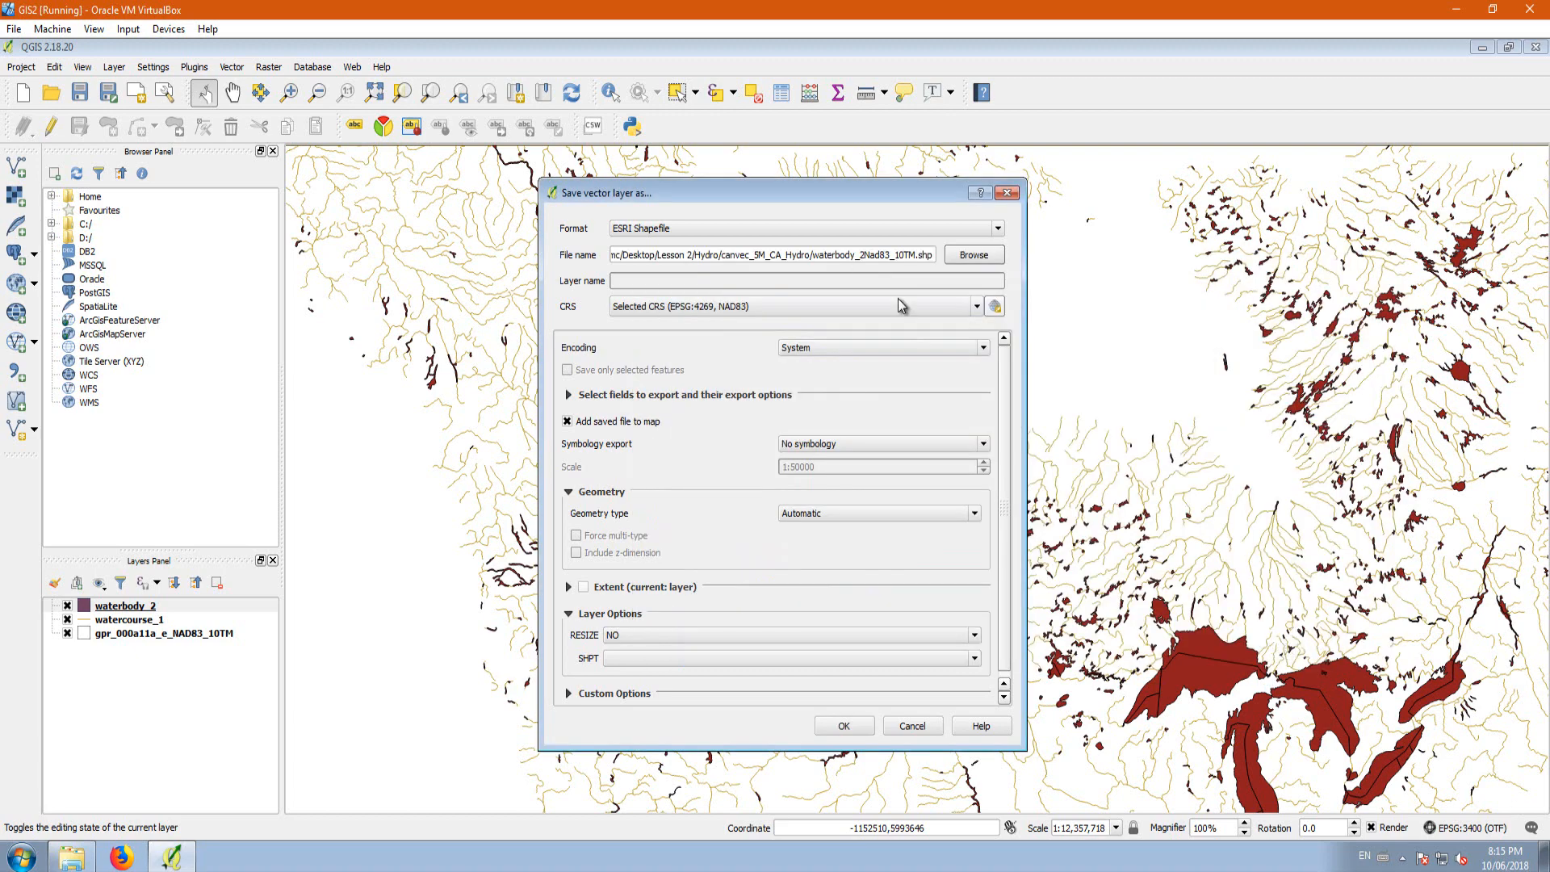
Step: Set the export CRS to the project CRS, EPSG:3400 NAD83 / Alberta 10-TM (Forest), and export the waterbody layer
{"action": "left_click", "coordinate": [977, 306]}
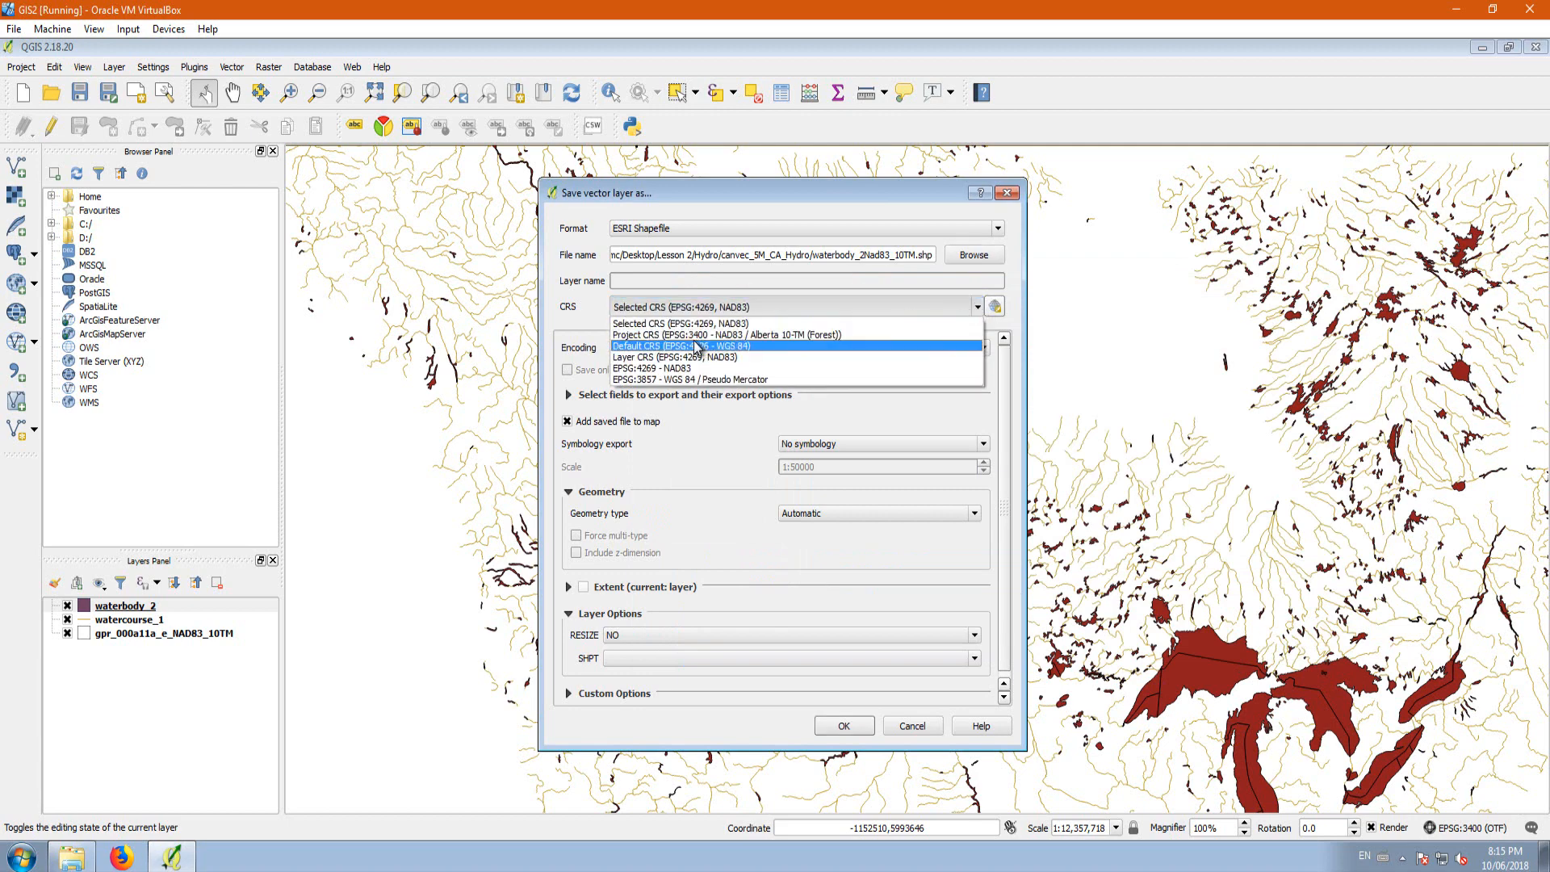
{"action": "left_click", "coordinate": [640, 335]}
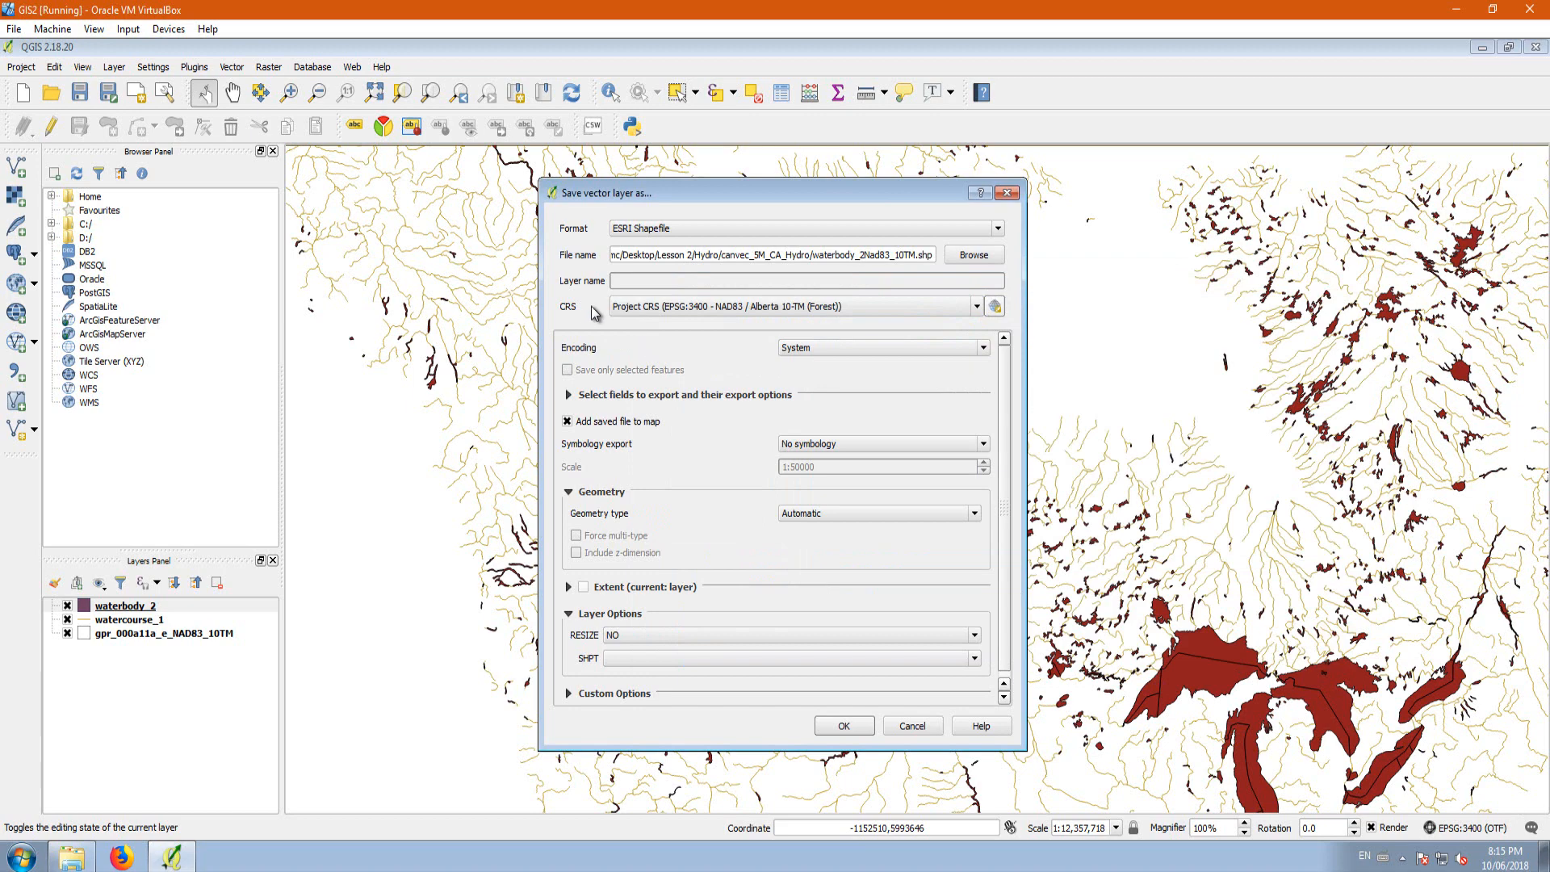
{"action": "left_click", "coordinate": [843, 726]}
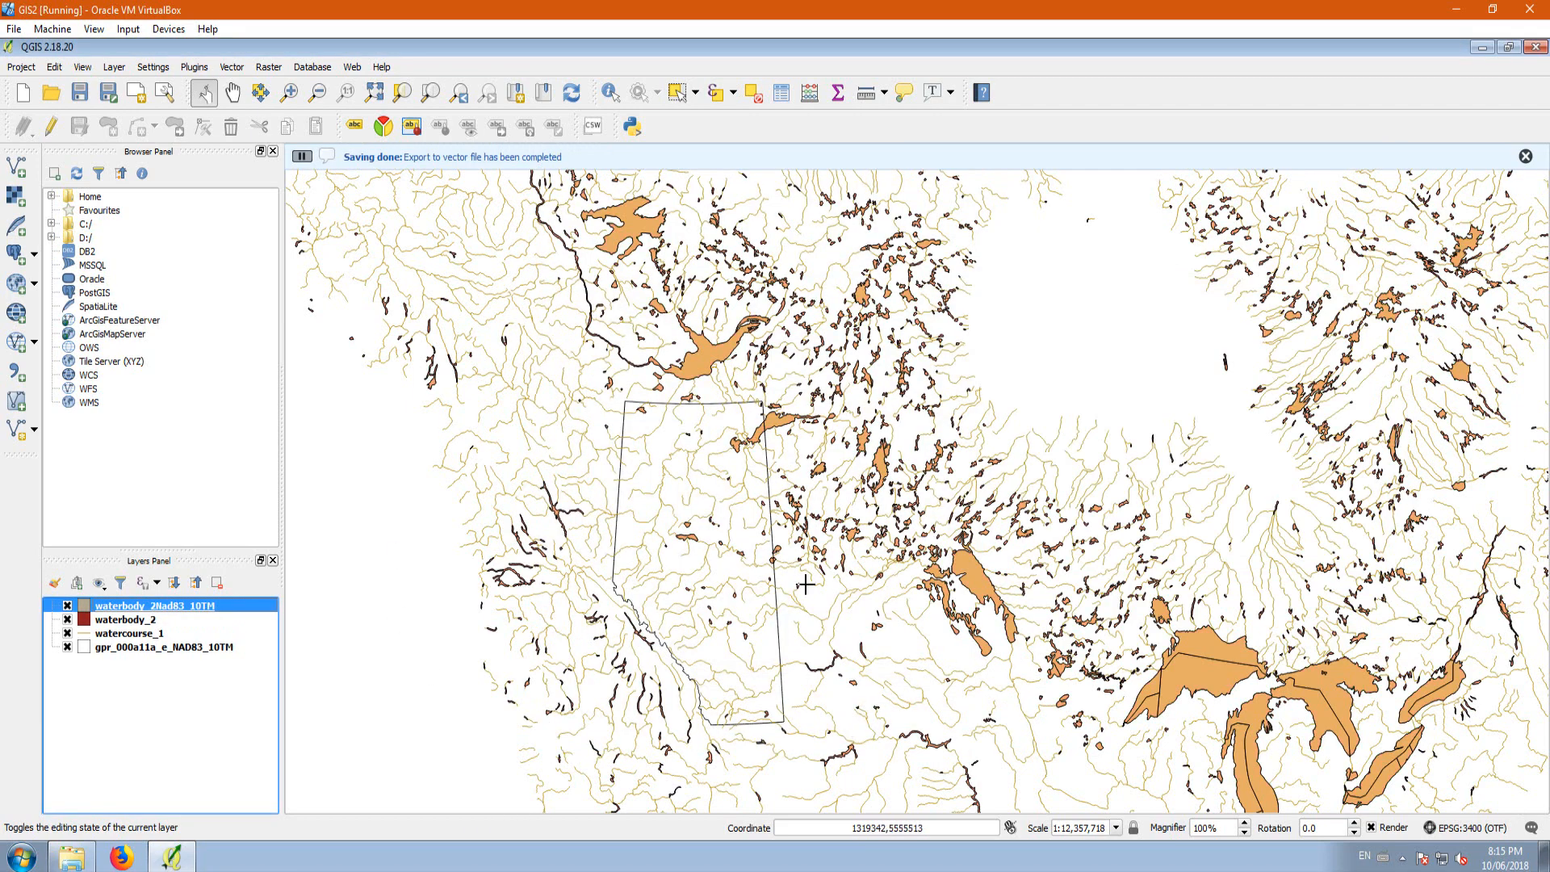
Step: Export the watercourse_1 layer as watercourse_1NAD83_10TM.shp in the canvec_5M_CA_Hydro folder with the CRS left at EPSG:4269, NAD83
{"action": "left_click", "coordinate": [113, 634]}
{"action": "right_click", "coordinate": [112, 636]}
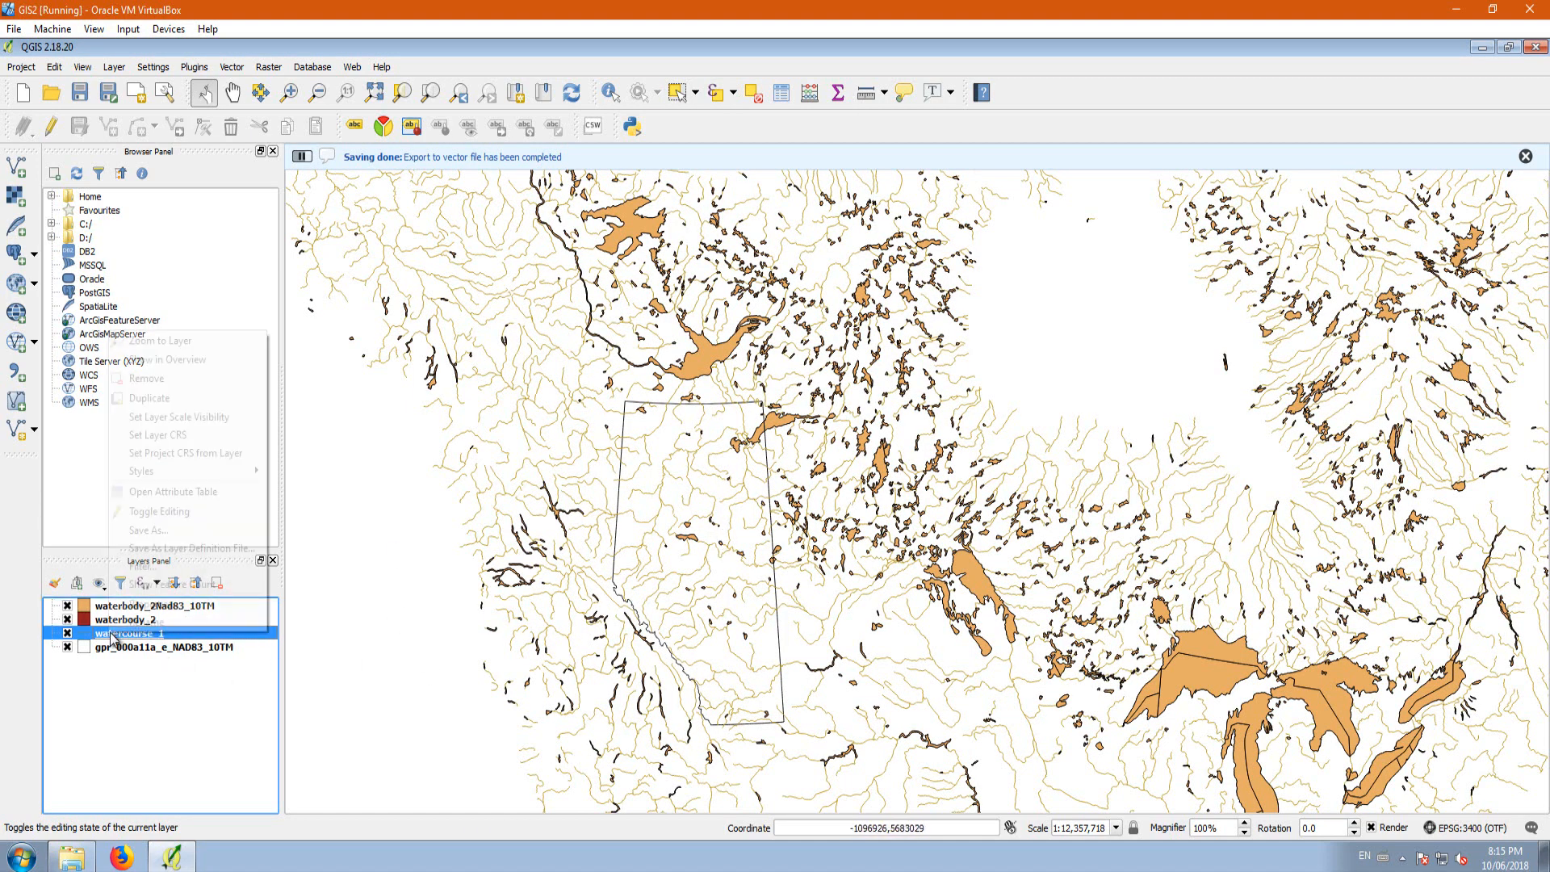
{"action": "left_click", "coordinate": [164, 539]}
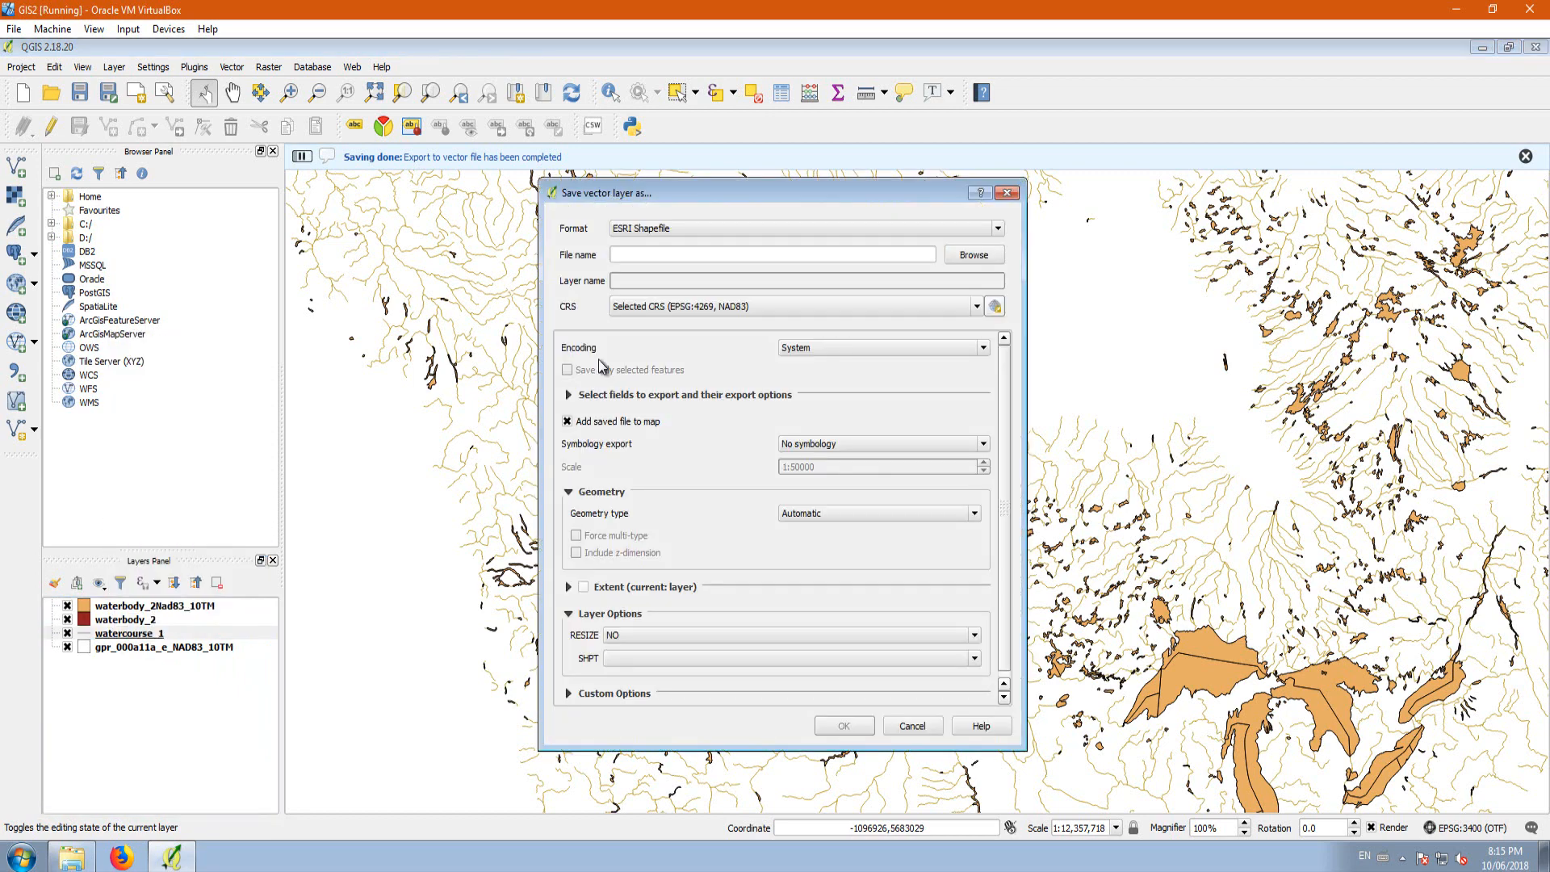
{"action": "left_click", "coordinate": [963, 258]}
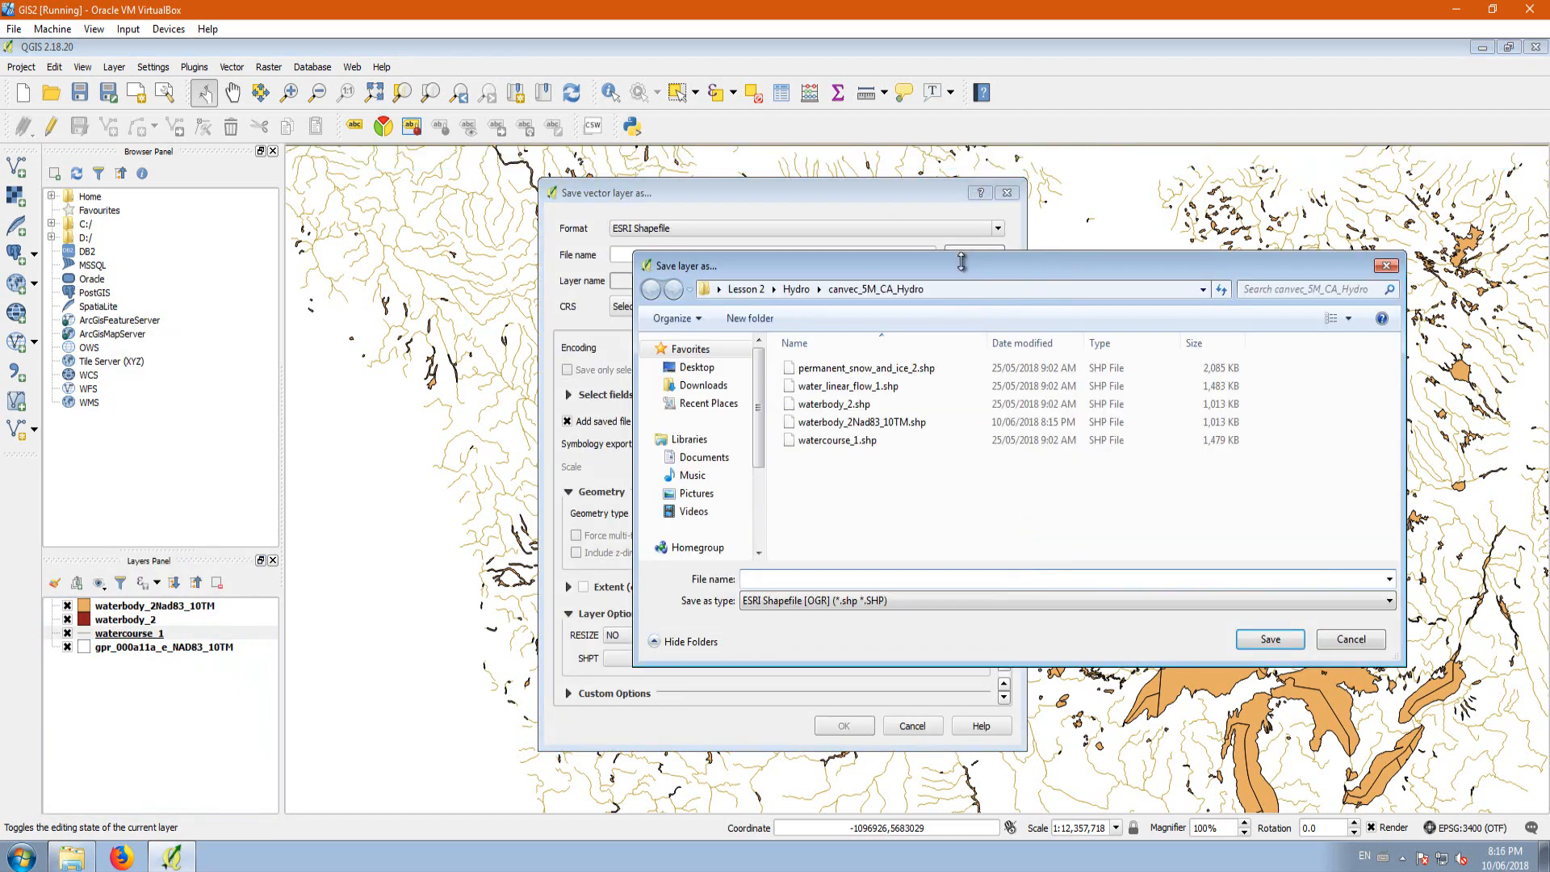
{"action": "left_click", "coordinate": [839, 444]}
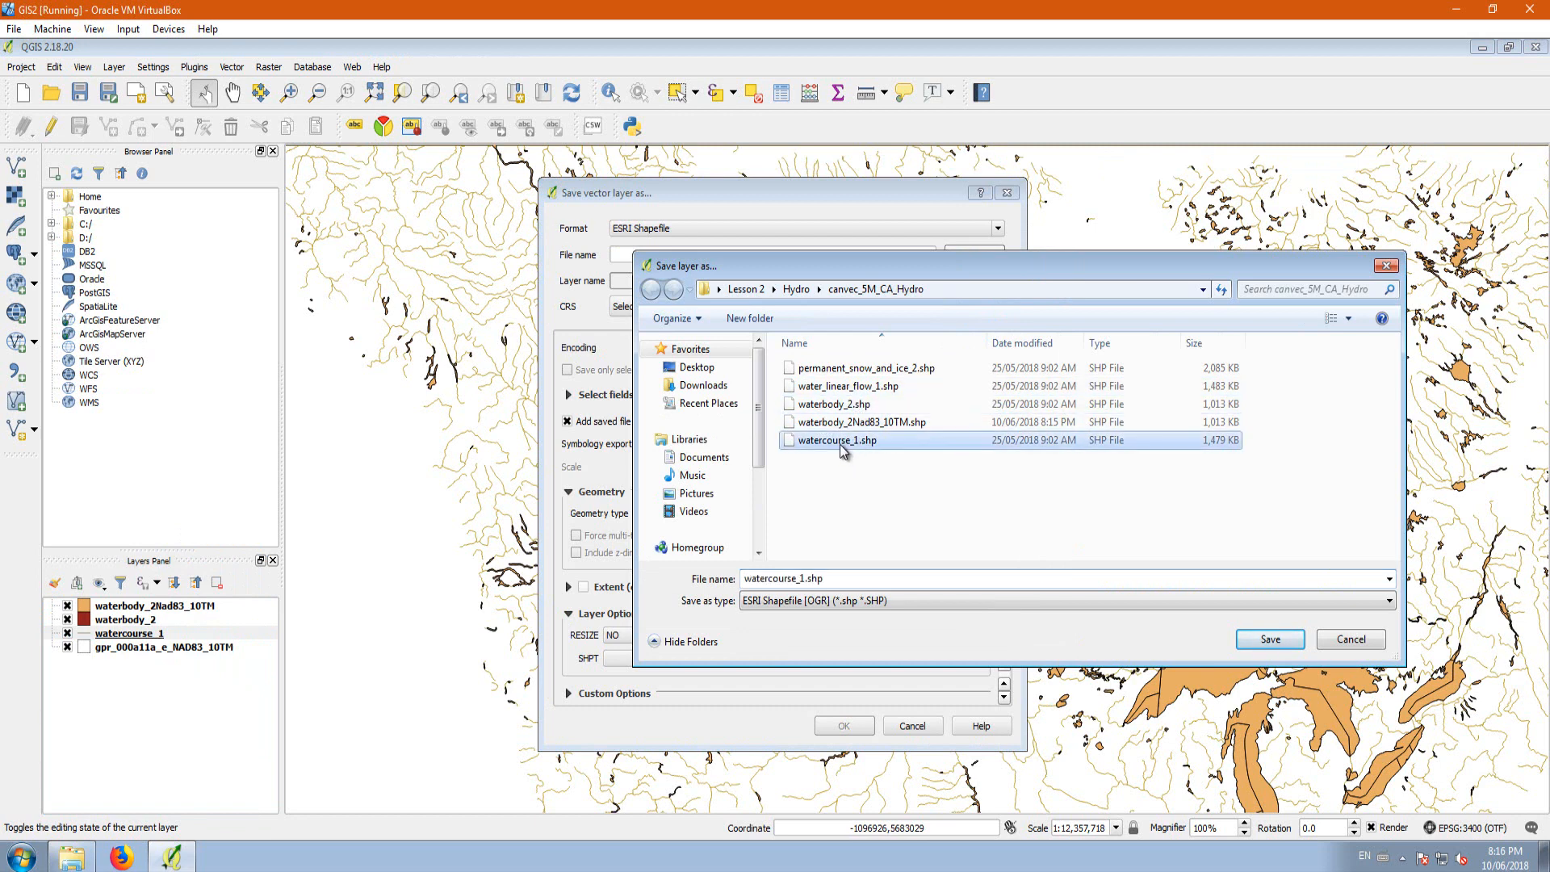
{"action": "left_click", "coordinate": [803, 578]}
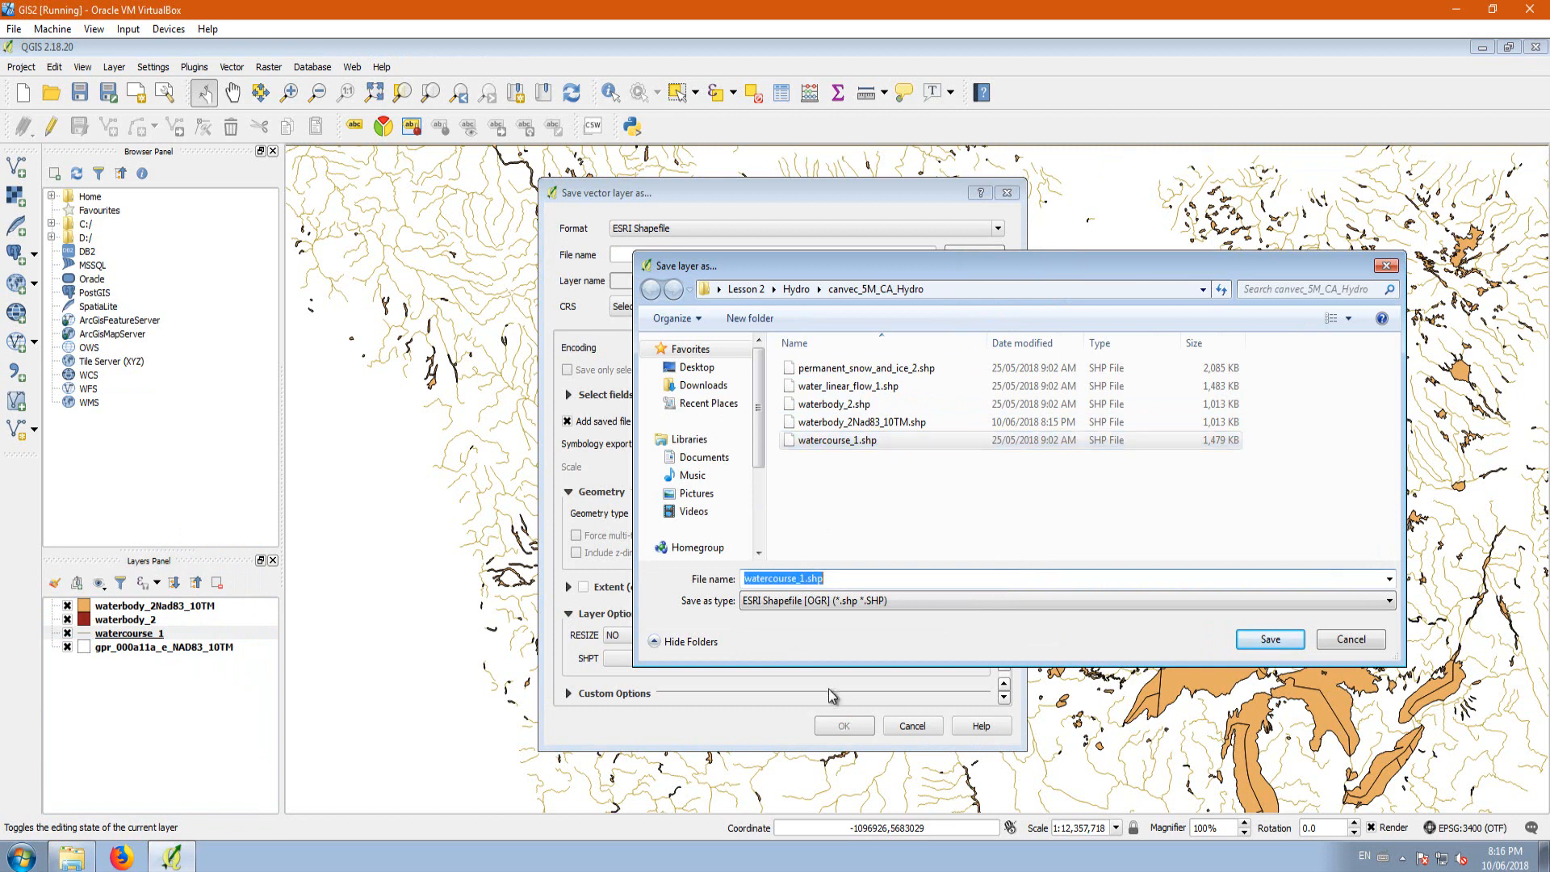
{"action": "left_click", "coordinate": [808, 583]}
{"action": "type", "text": "NAD83_10TM"}
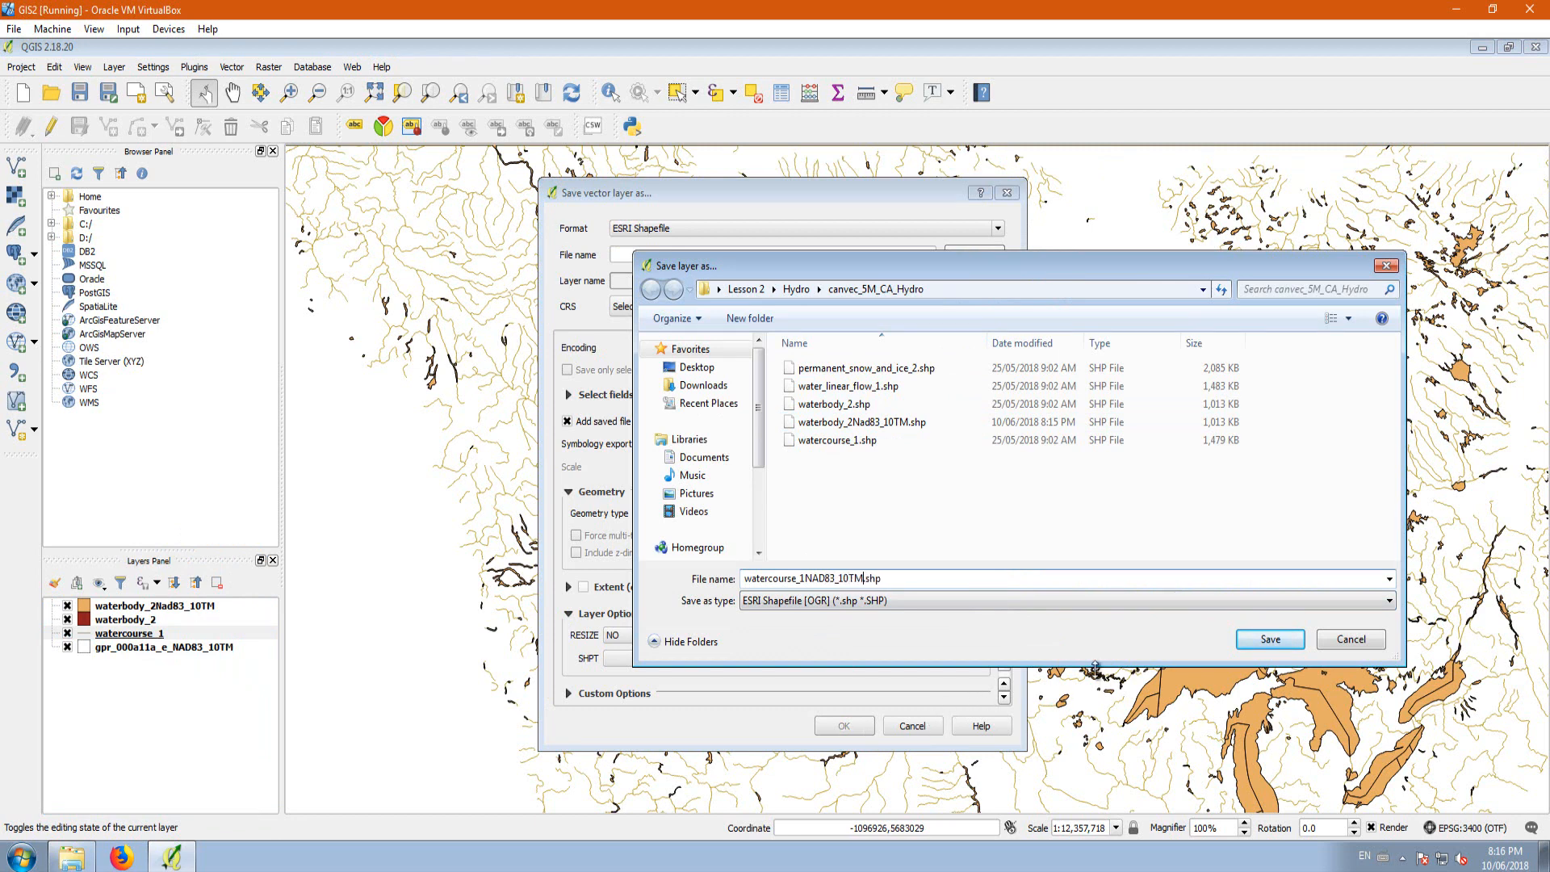
{"action": "left_click", "coordinate": [1263, 640]}
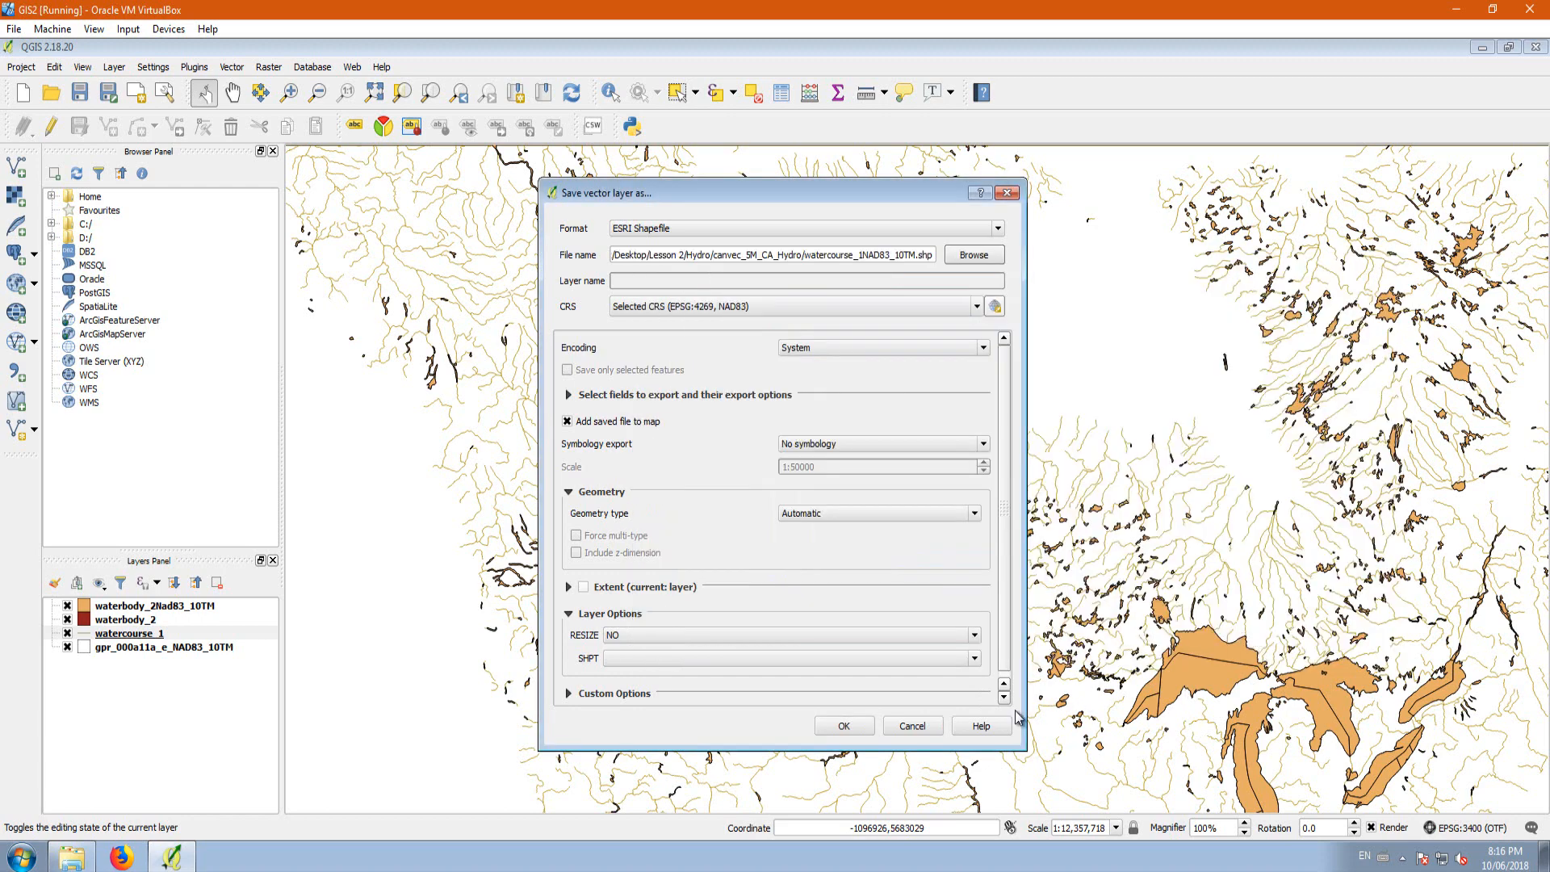
{"action": "left_click", "coordinate": [844, 724]}
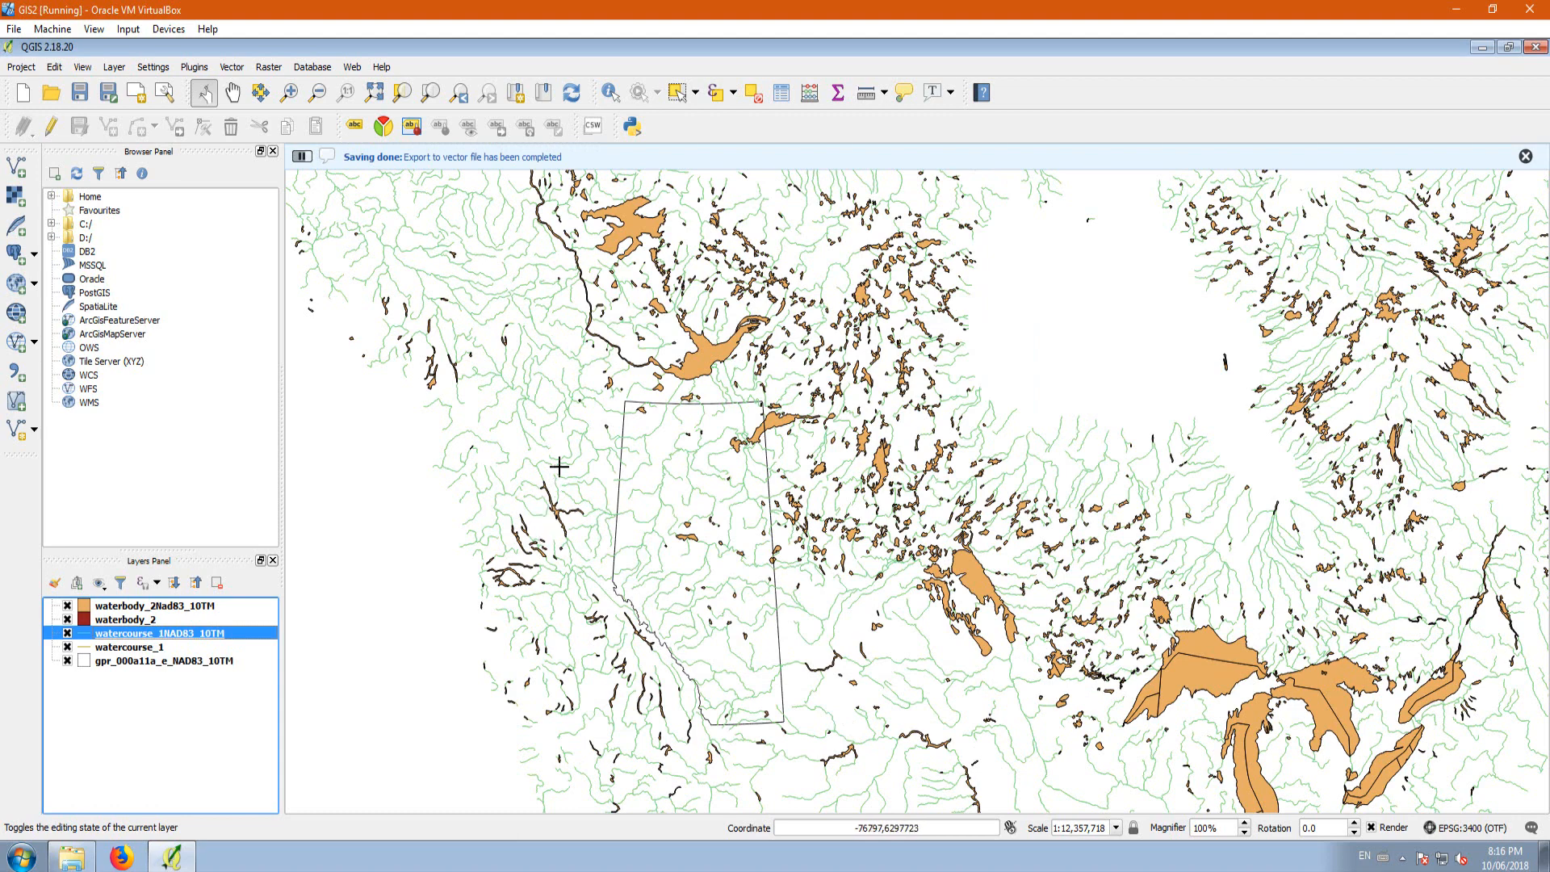
Step: Remove the watercourse_1NAD83_10TM layer from the project
{"action": "right_click", "coordinate": [179, 639]}
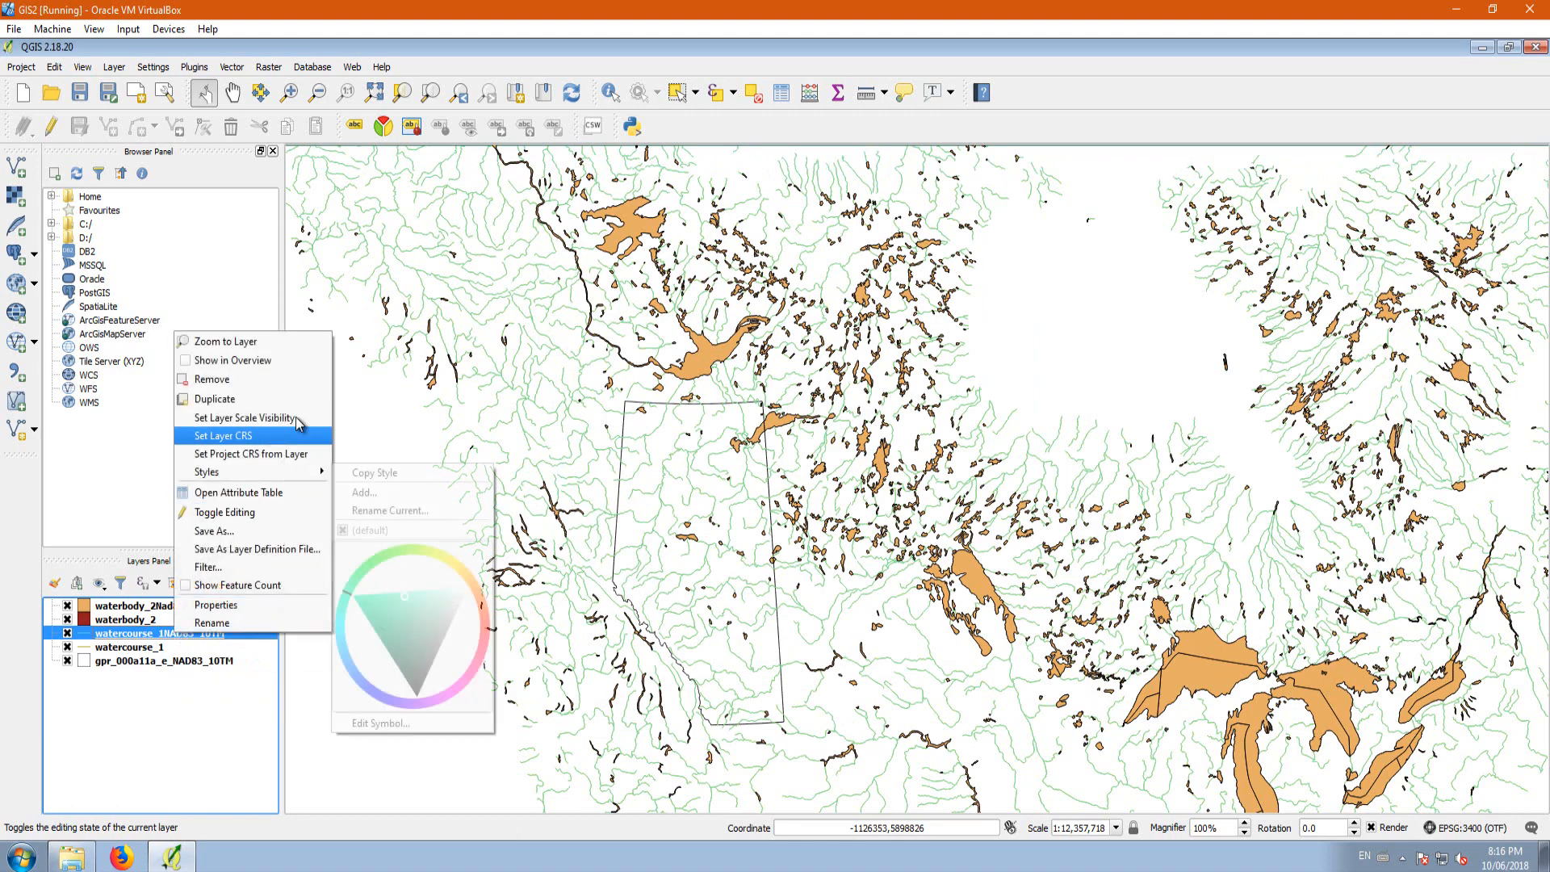
{"action": "left_click", "coordinate": [232, 380]}
{"action": "left_click", "coordinate": [721, 467]}
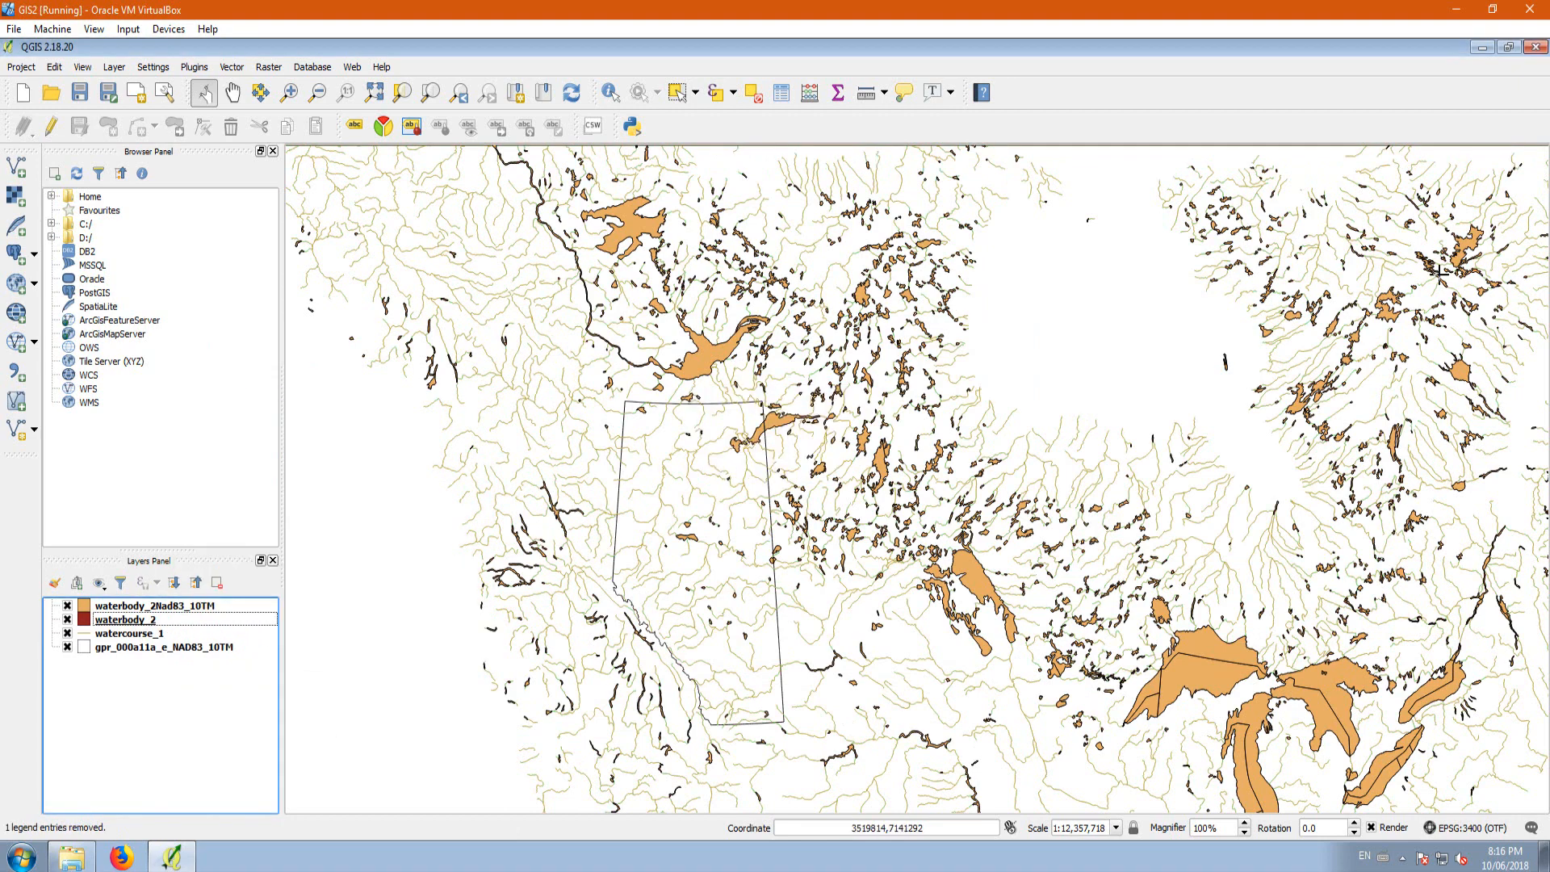
Step: Switch to the file manager and delete all watercourse_1NAD83_10TM component files from the canvec_5M_CA_Hydro folder inside Lesson 2's Hydro folder
{"action": "left_click", "coordinate": [1482, 46]}
{"action": "double_click", "coordinate": [269, 359]}
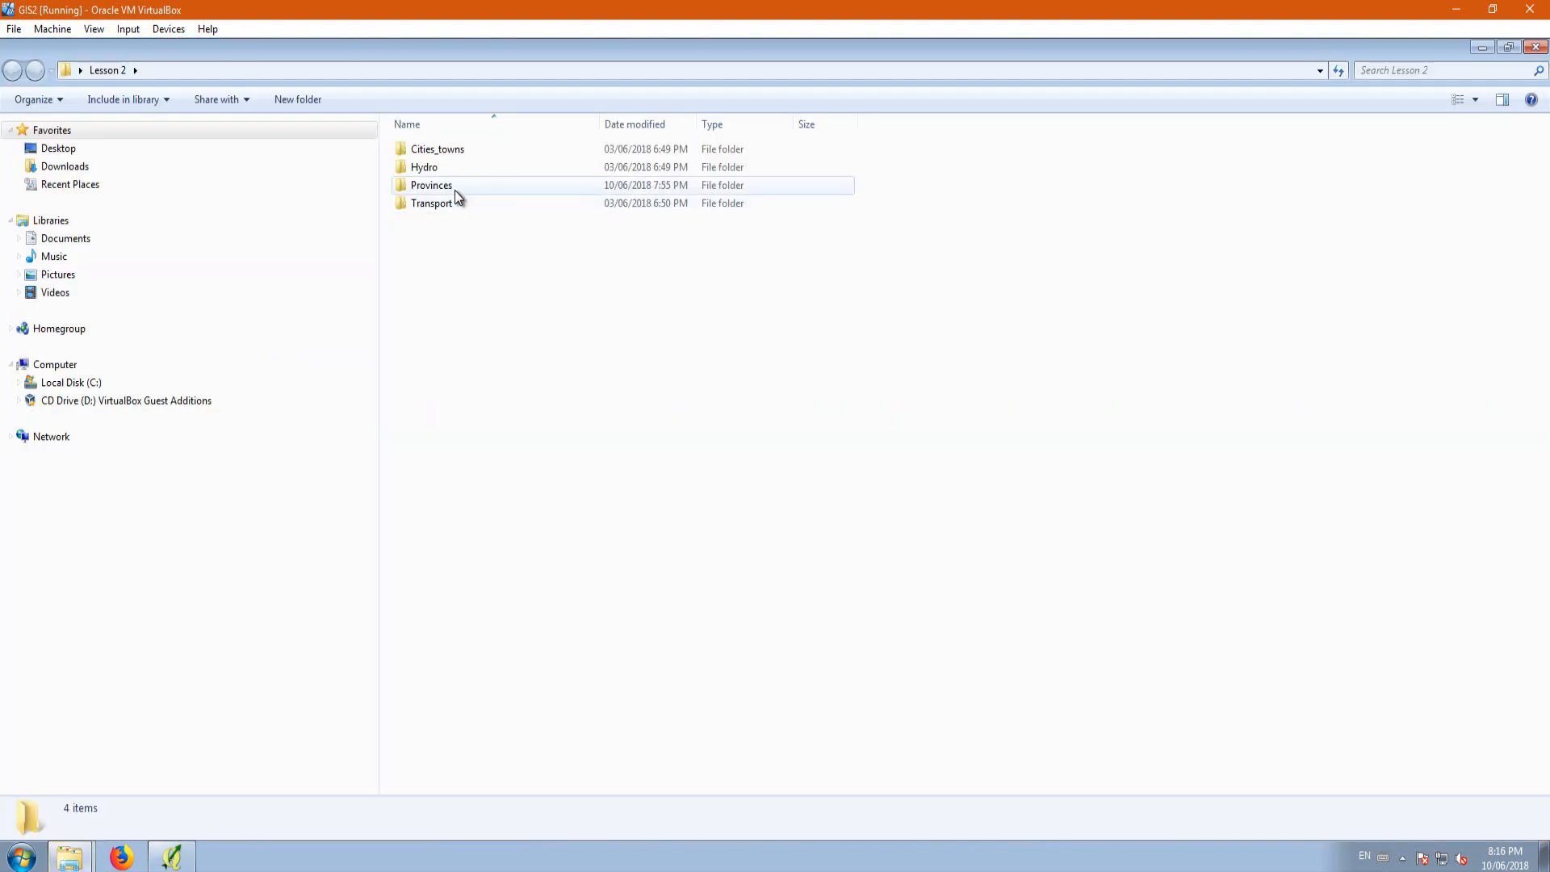
{"action": "double_click", "coordinate": [446, 166]}
{"action": "double_click", "coordinate": [483, 149]}
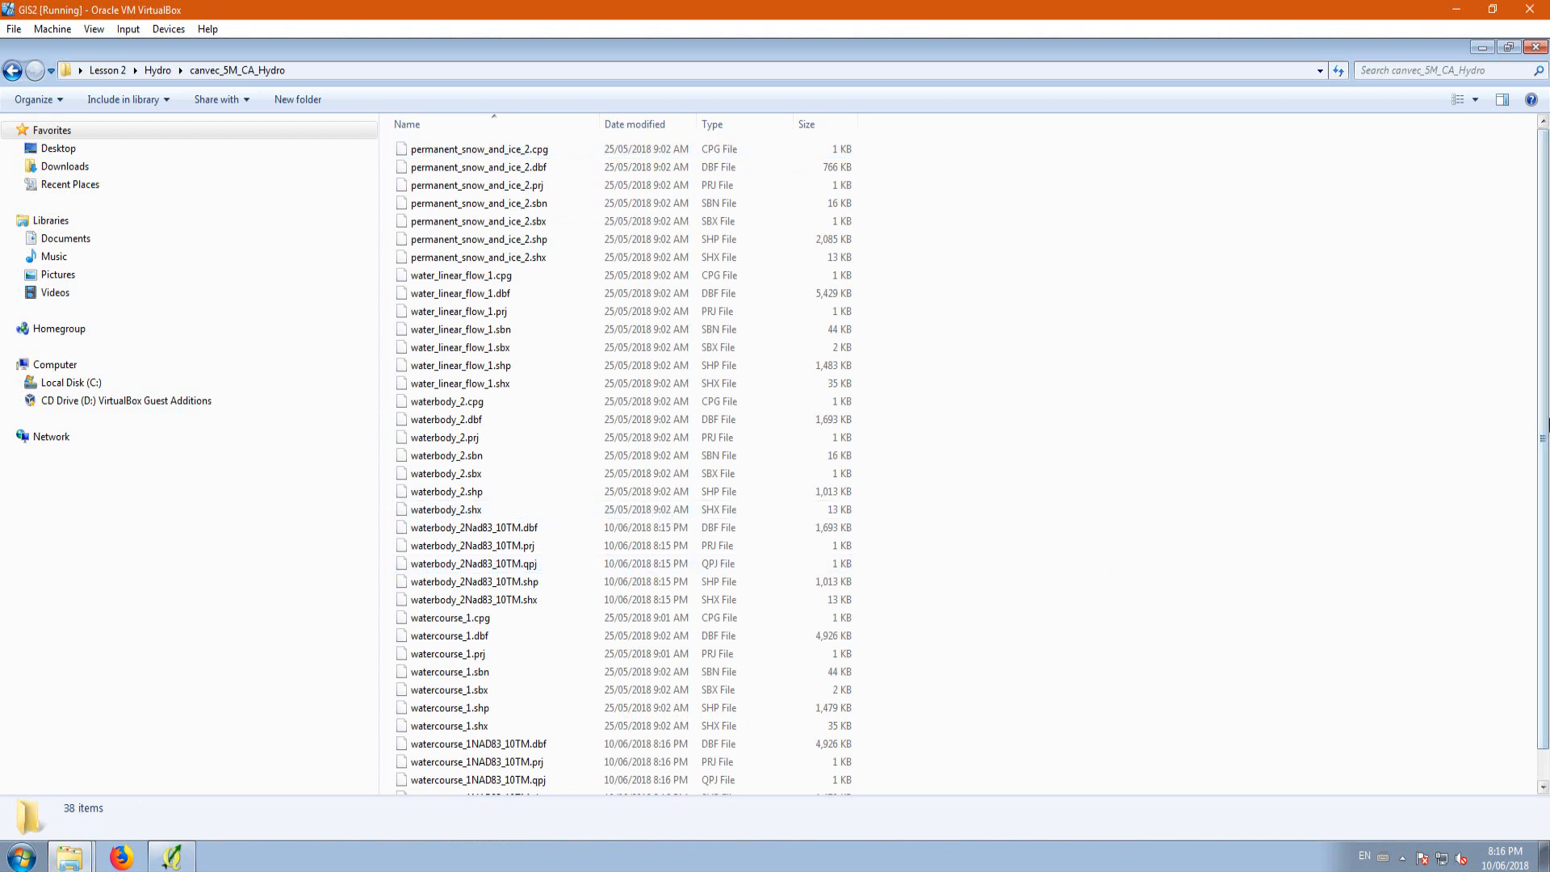
{"action": "scroll", "coordinate": [1544, 464], "scroll_direction": "down", "scroll_amount": 1}
{"action": "left_click", "coordinate": [475, 713]}
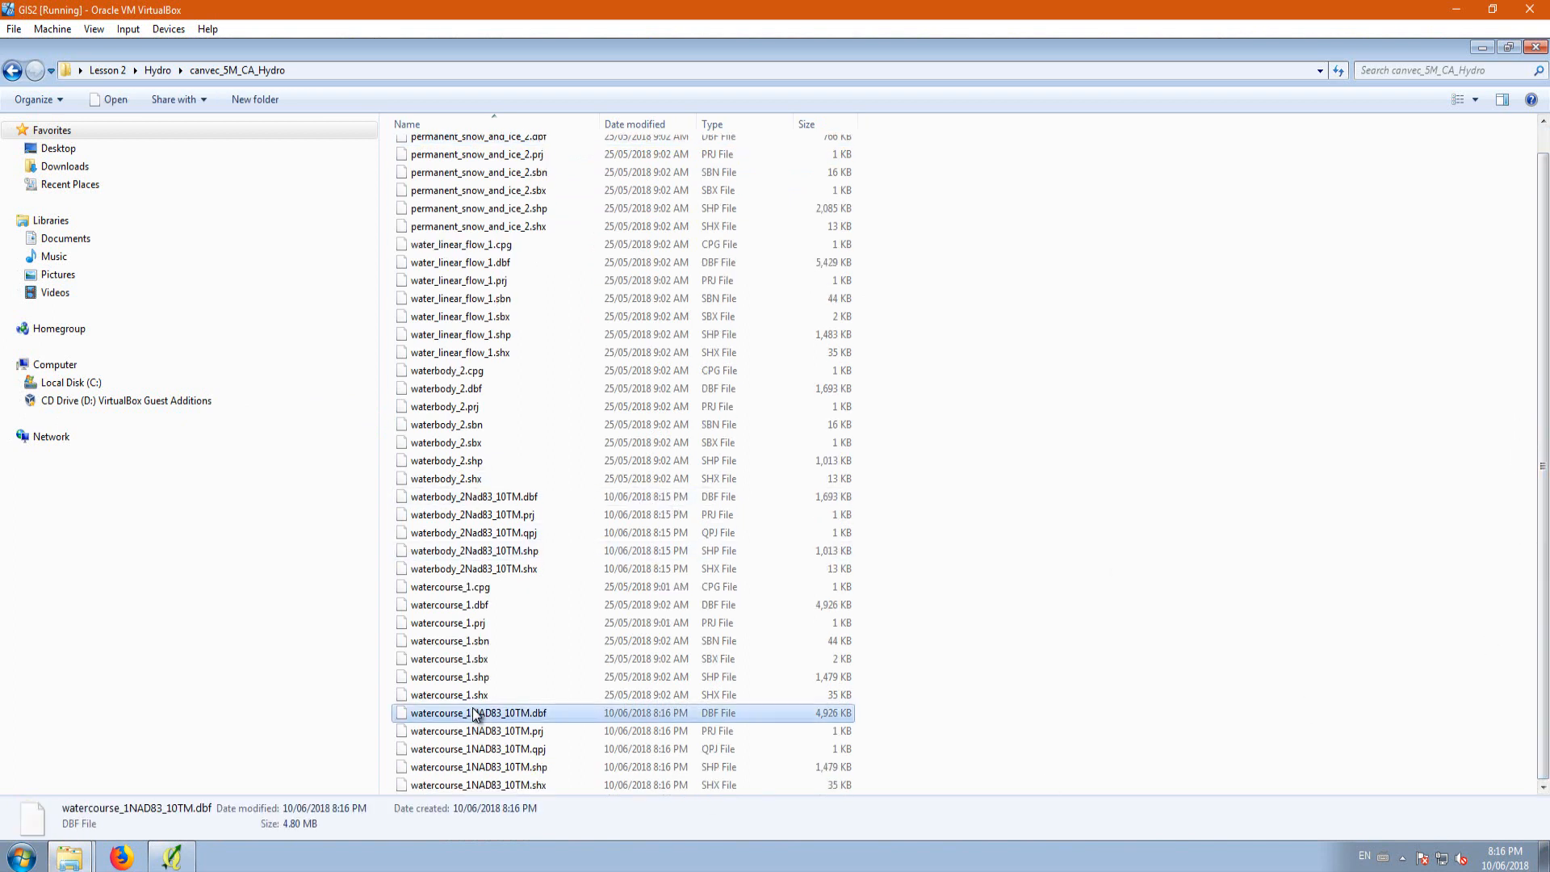
{"action": "left_click", "coordinate": [486, 785], "text": "shift"}
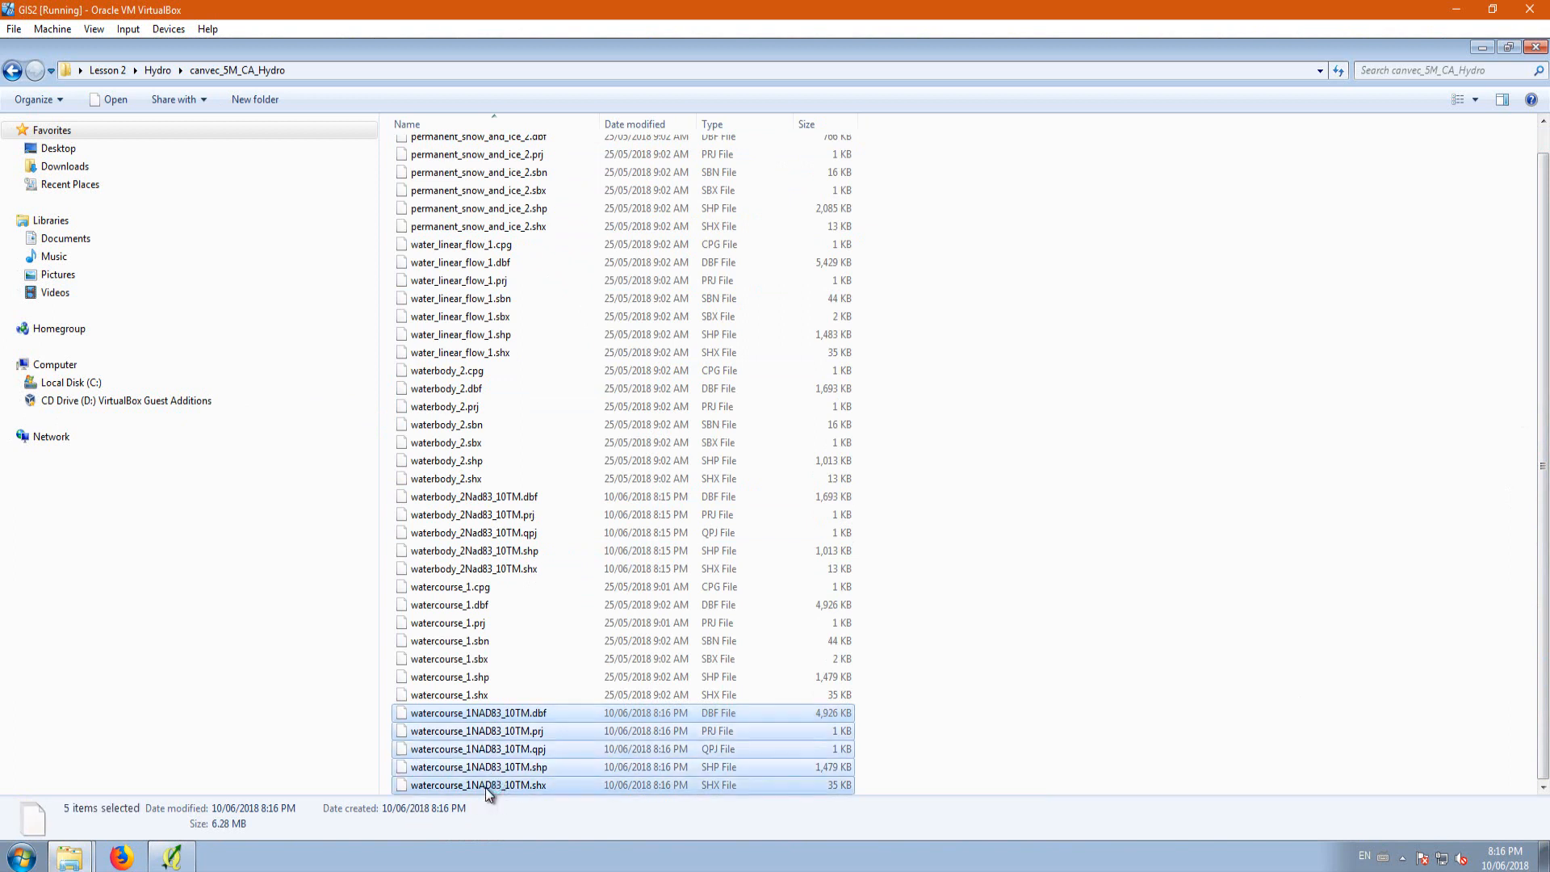
{"action": "key", "text": "Delete"}
{"action": "left_click", "coordinate": [832, 457]}
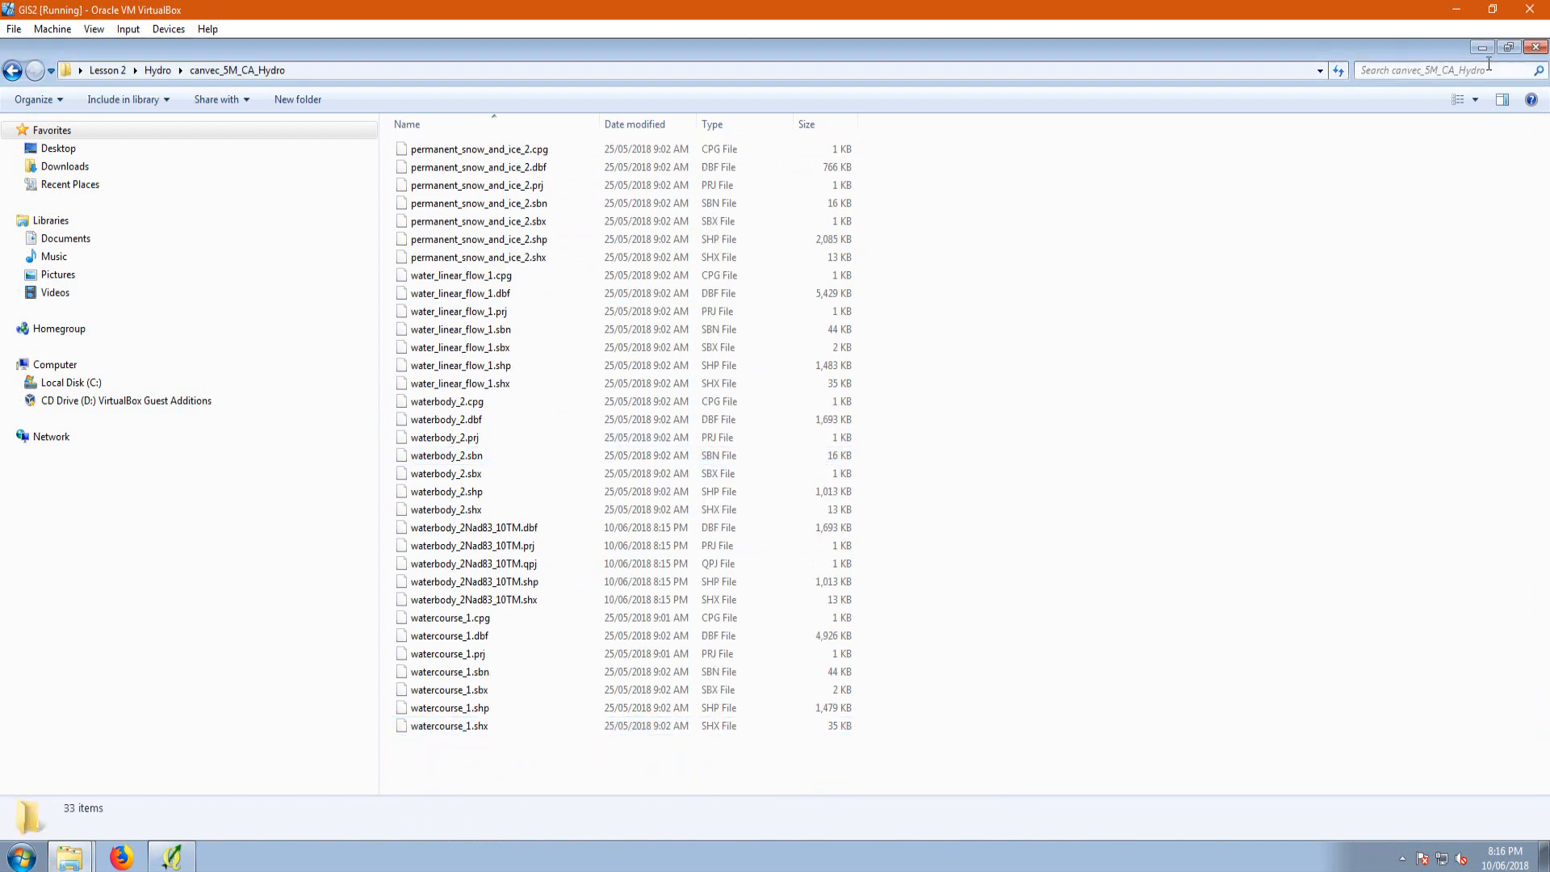
{"action": "left_click", "coordinate": [1482, 47]}
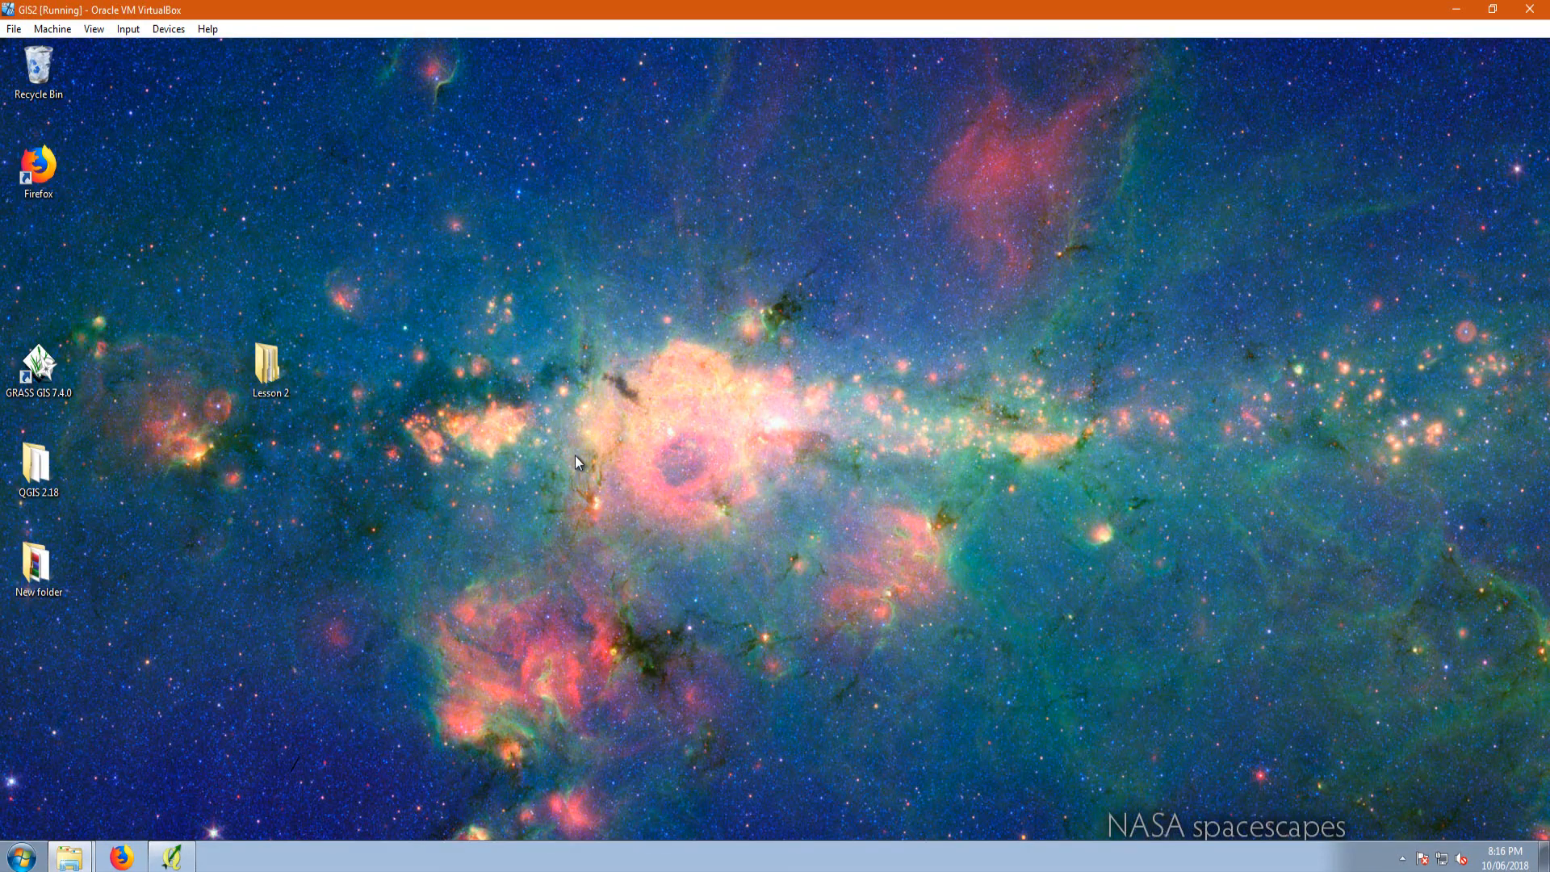
Step: Switch to QGIS and start exporting watercourse_1 as the shapefile watercourse_1NAD83_10TM.shp in the canvec_5M_CA_Hydro folder
{"action": "left_click", "coordinate": [173, 855]}
{"action": "left_click", "coordinate": [118, 635]}
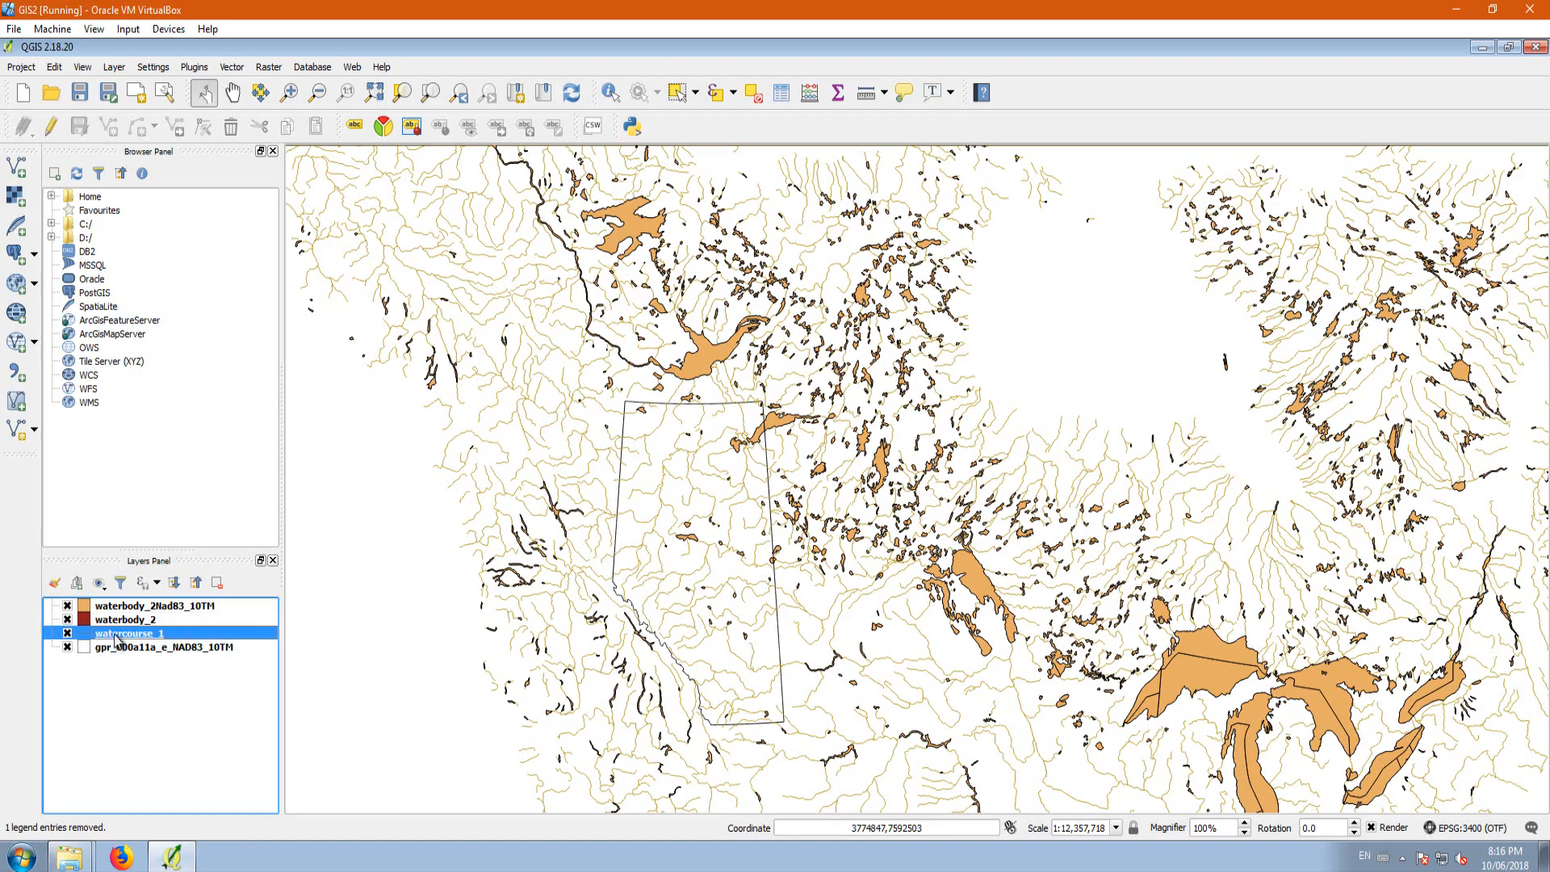
{"action": "right_click", "coordinate": [117, 637]}
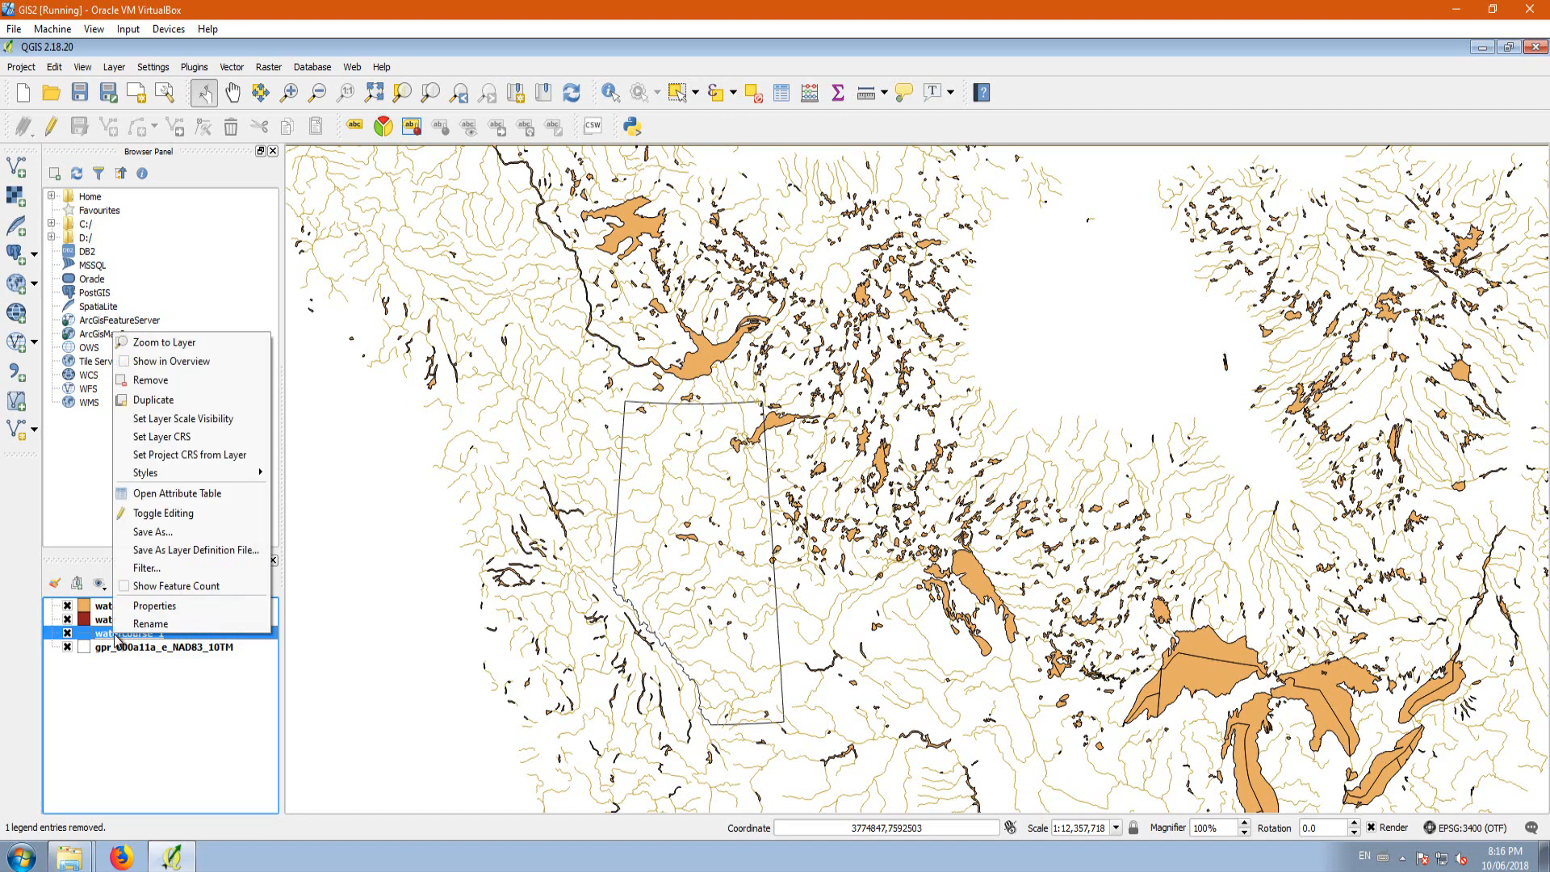
{"action": "left_click", "coordinate": [161, 533]}
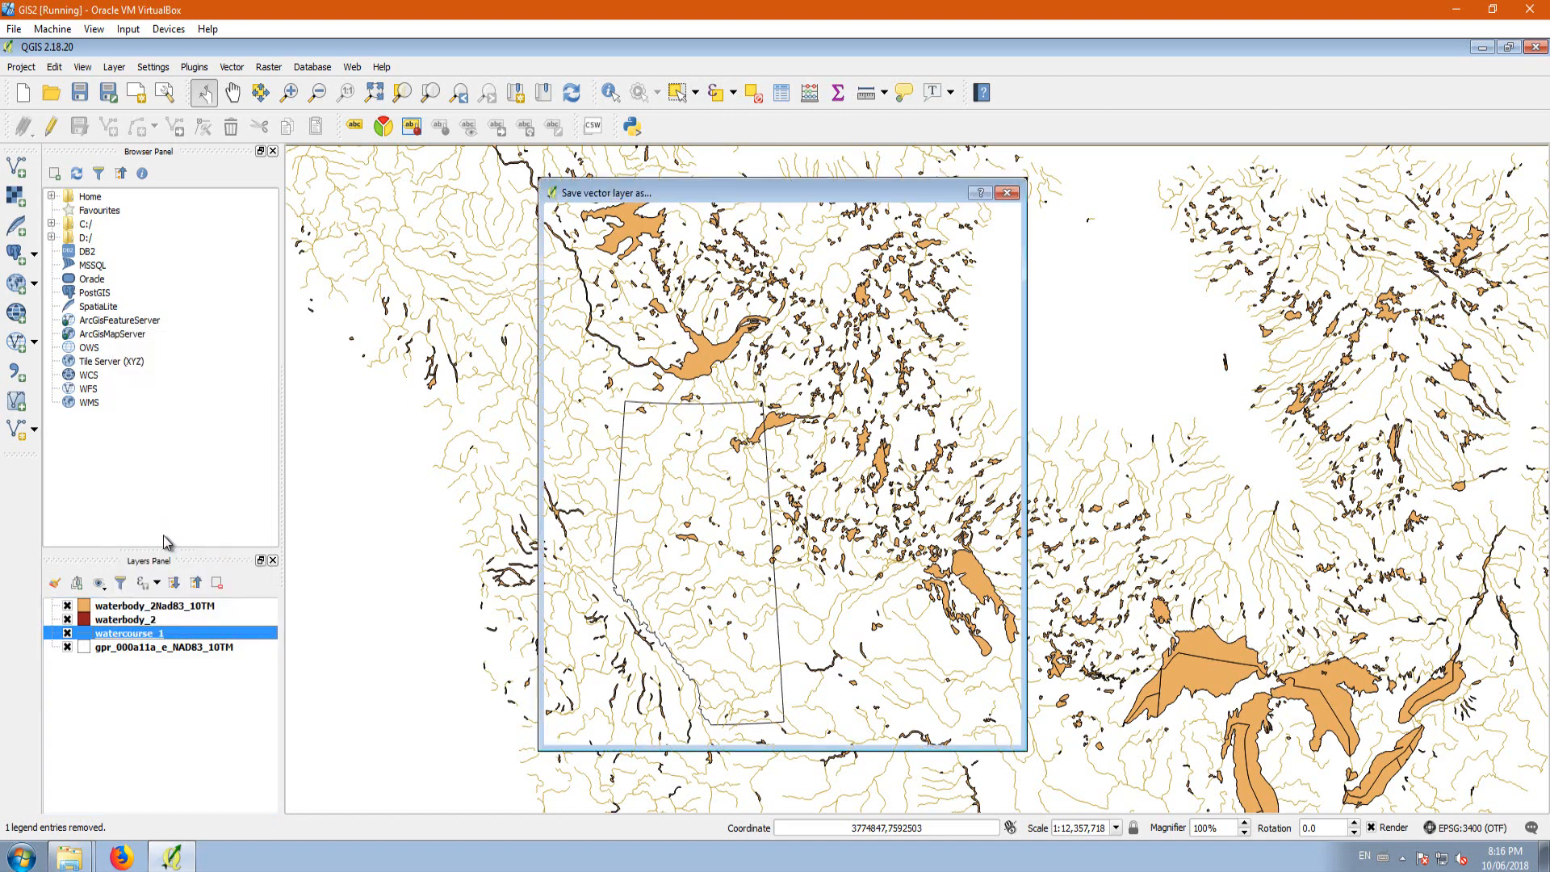
{"action": "left_click", "coordinate": [962, 255]}
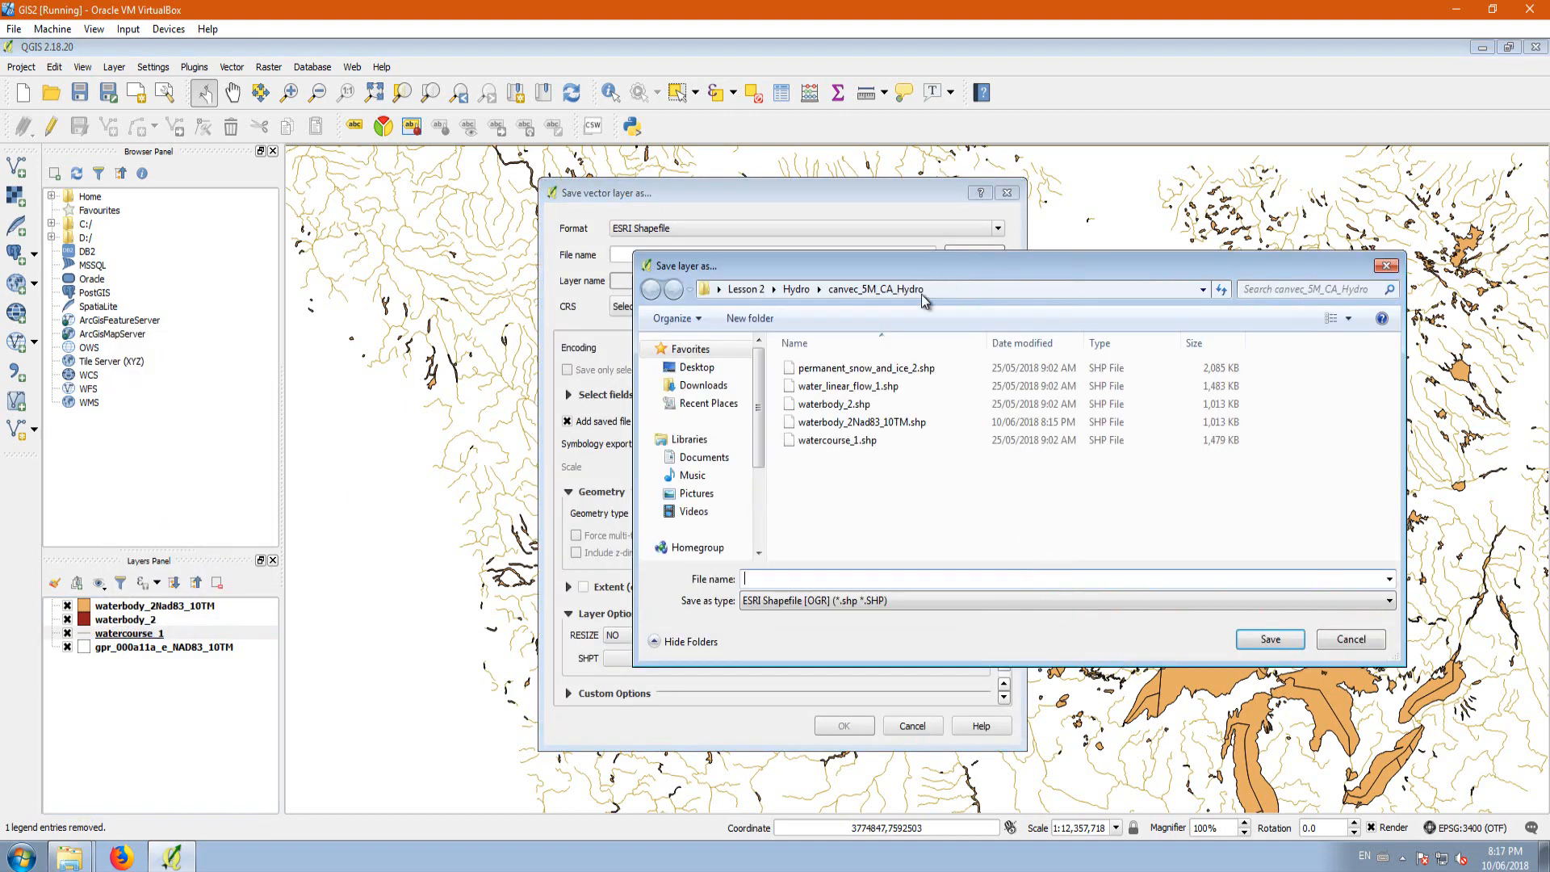
{"action": "left_click", "coordinate": [838, 440]}
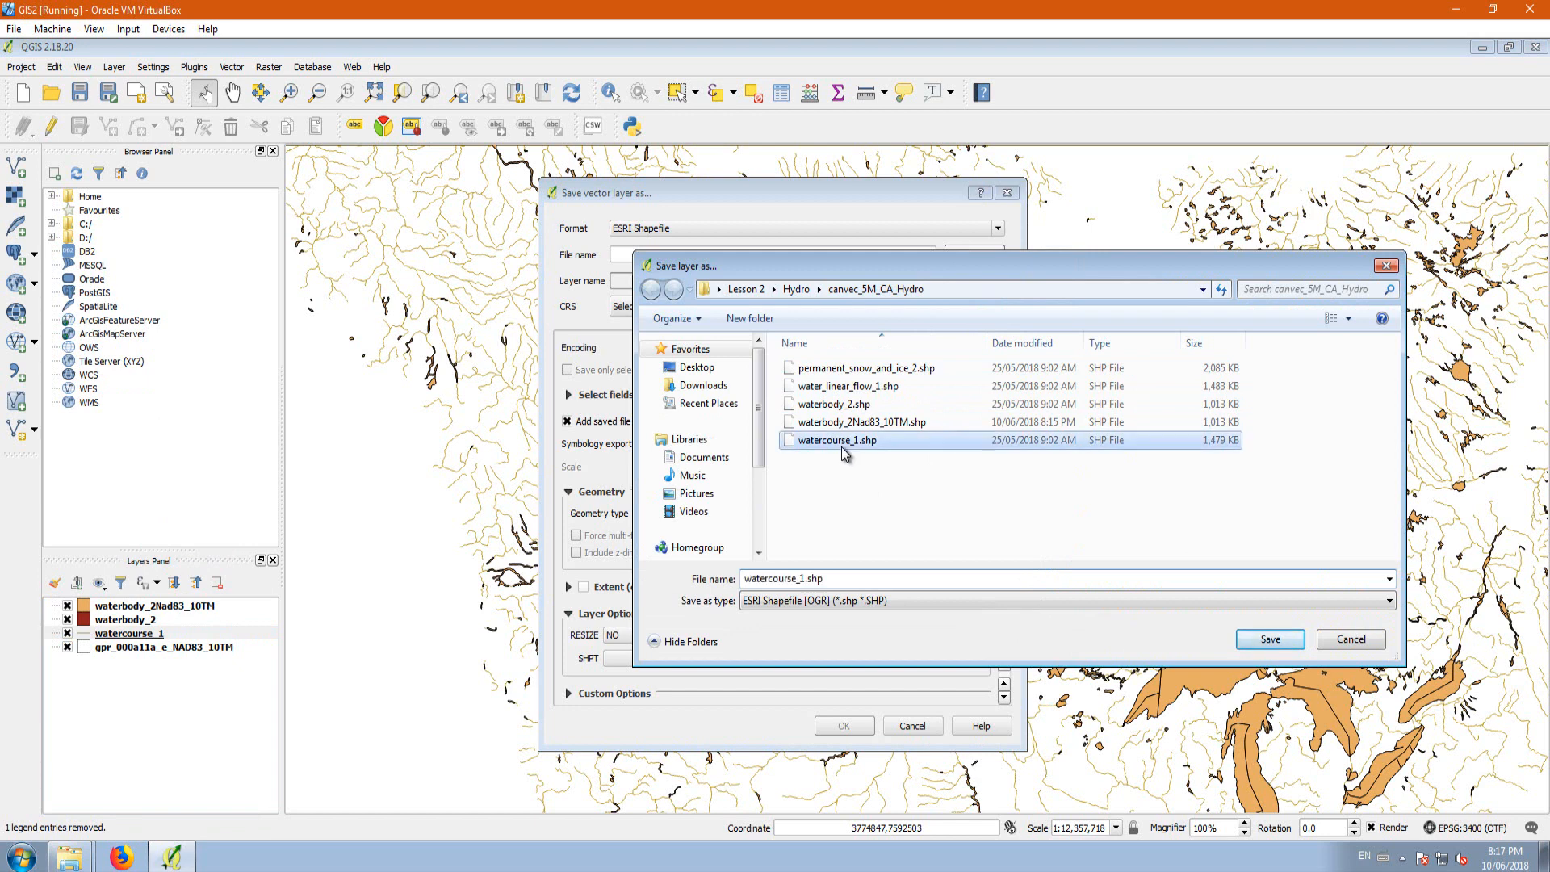
{"action": "left_click", "coordinate": [808, 580]}
{"action": "left_click", "coordinate": [805, 580]}
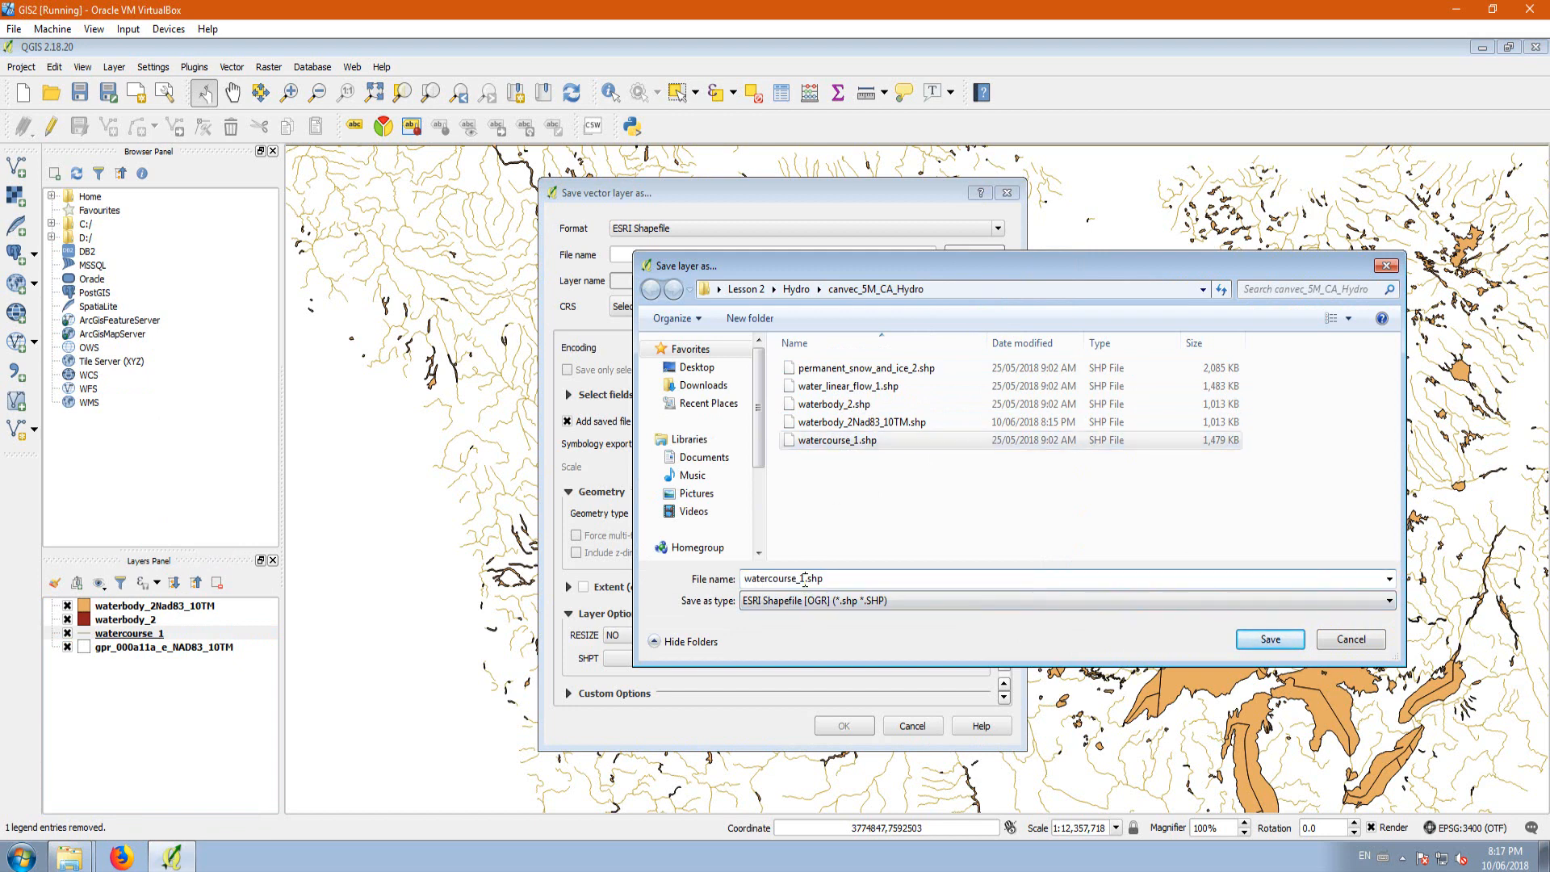
{"action": "type", "text": "NAD83_10TM"}
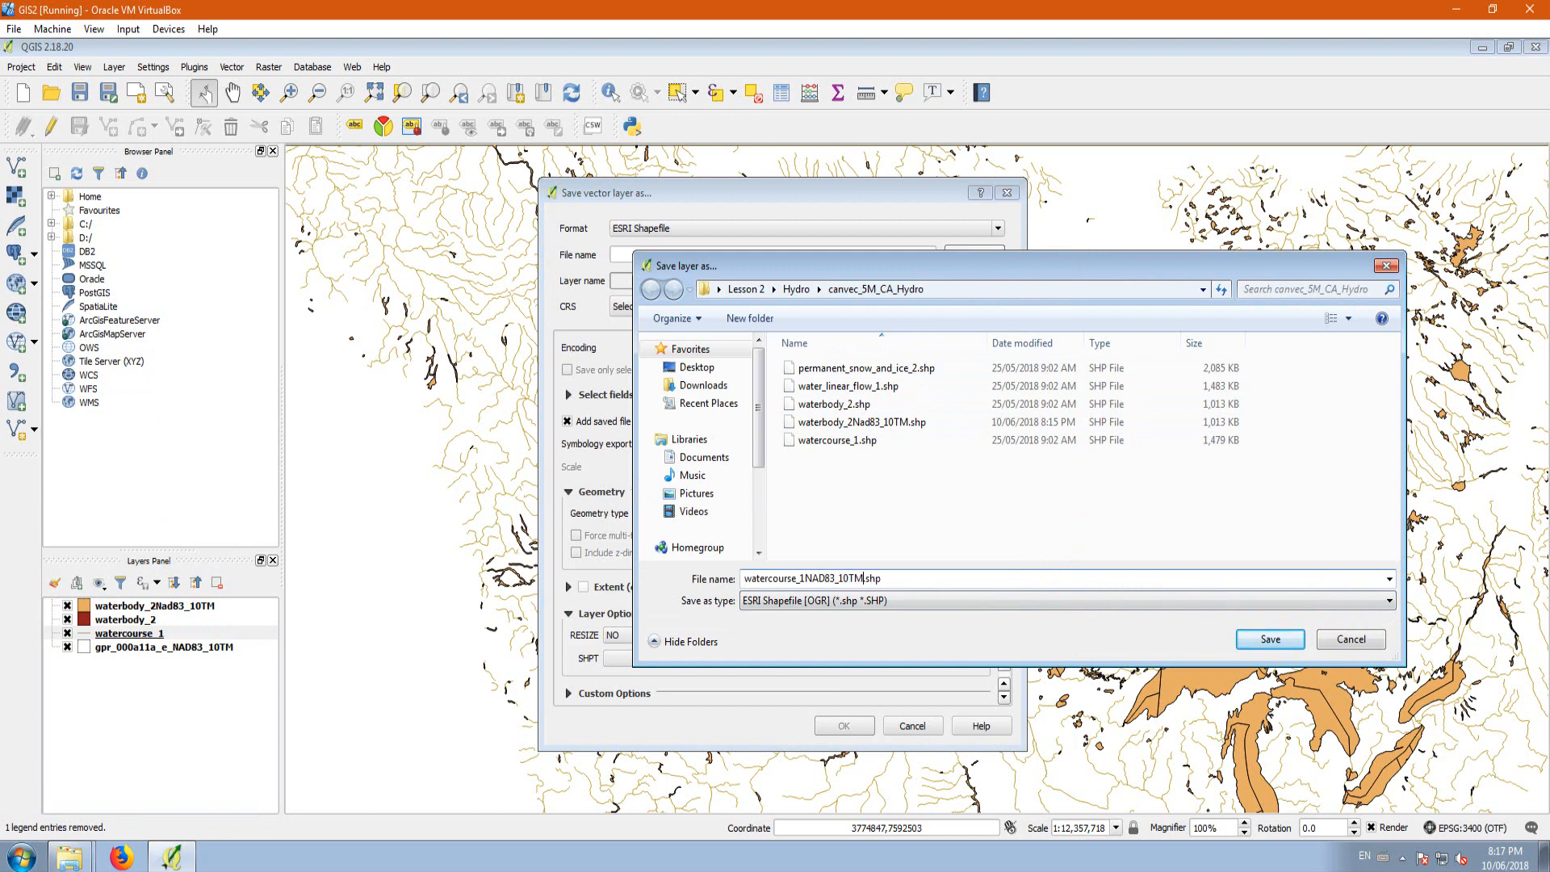
{"action": "left_click", "coordinate": [1271, 638]}
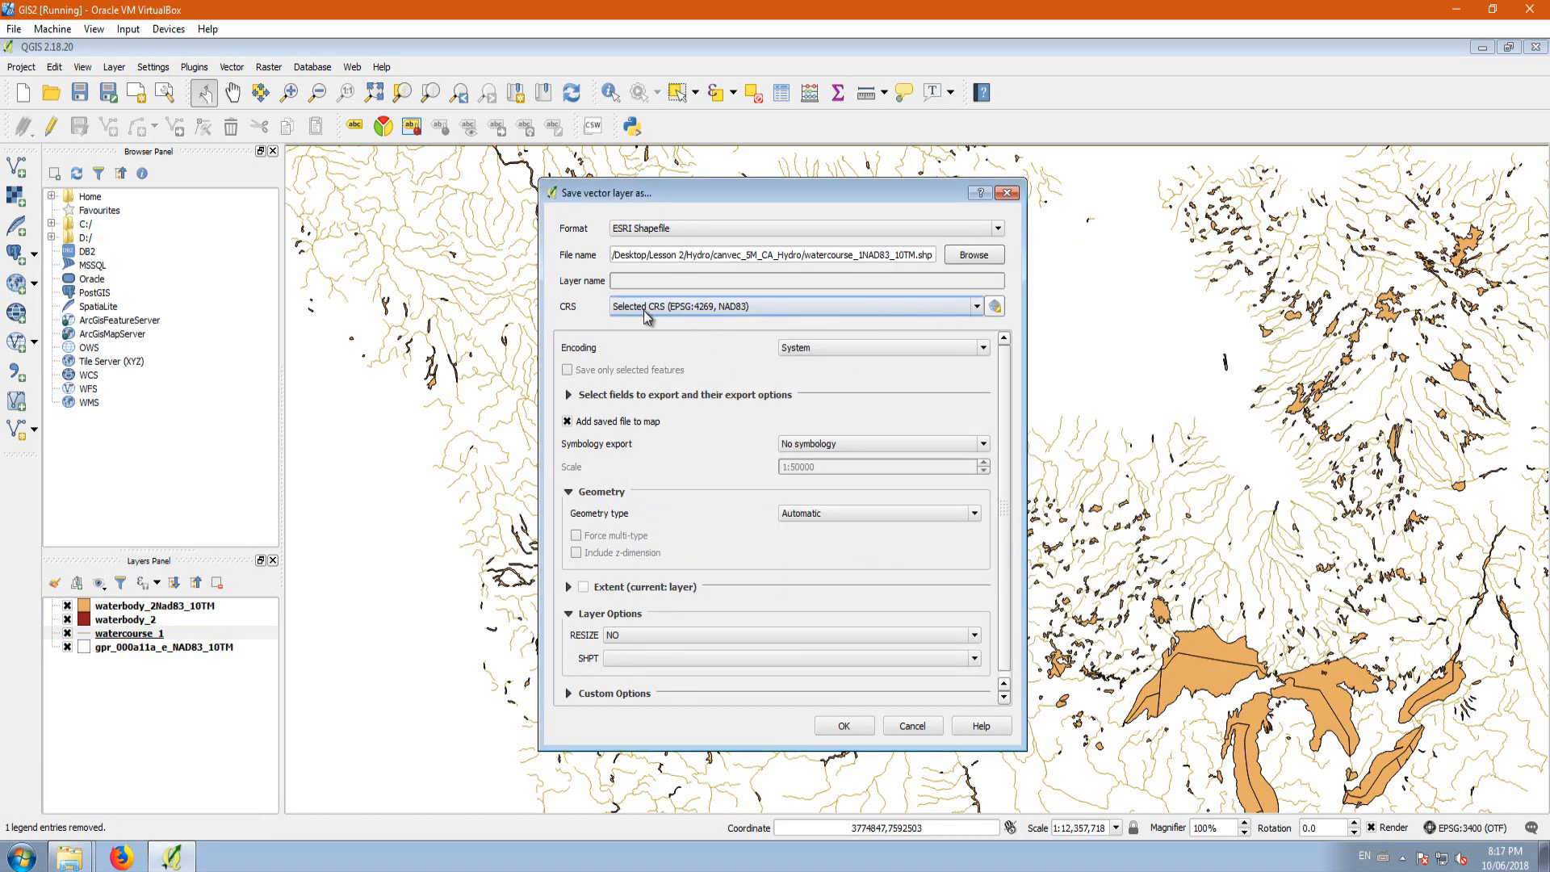
Step: Set the export CRS to the project CRS, EPSG:3400 NAD83 / Alberta 10-TM (Forest), and export the watercourse layer
{"action": "left_click", "coordinate": [708, 314]}
{"action": "left_click", "coordinate": [751, 336]}
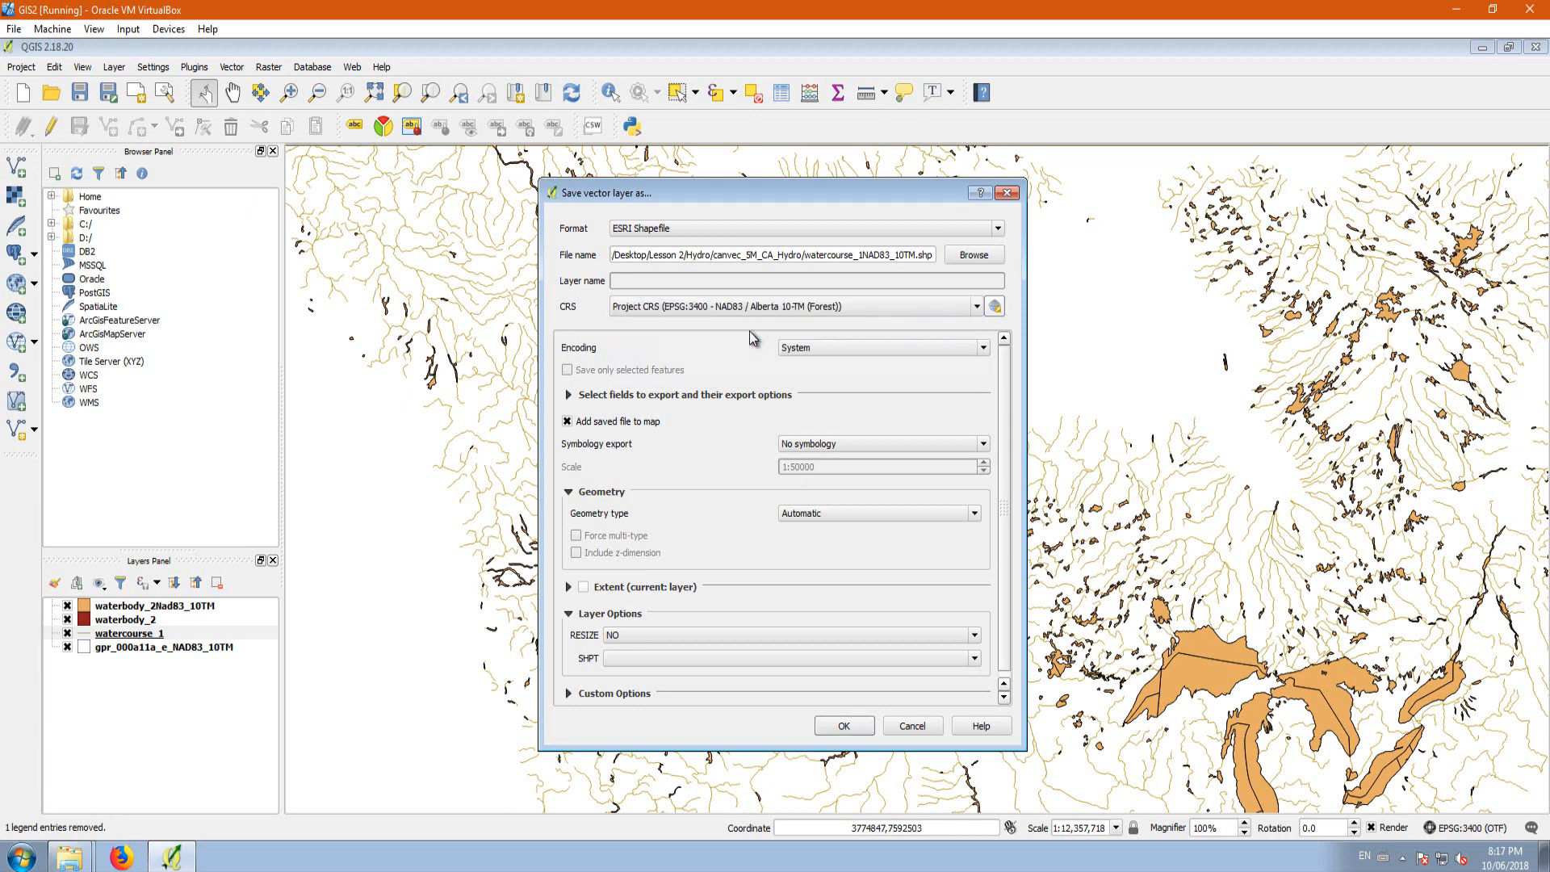
{"action": "left_click", "coordinate": [858, 727]}
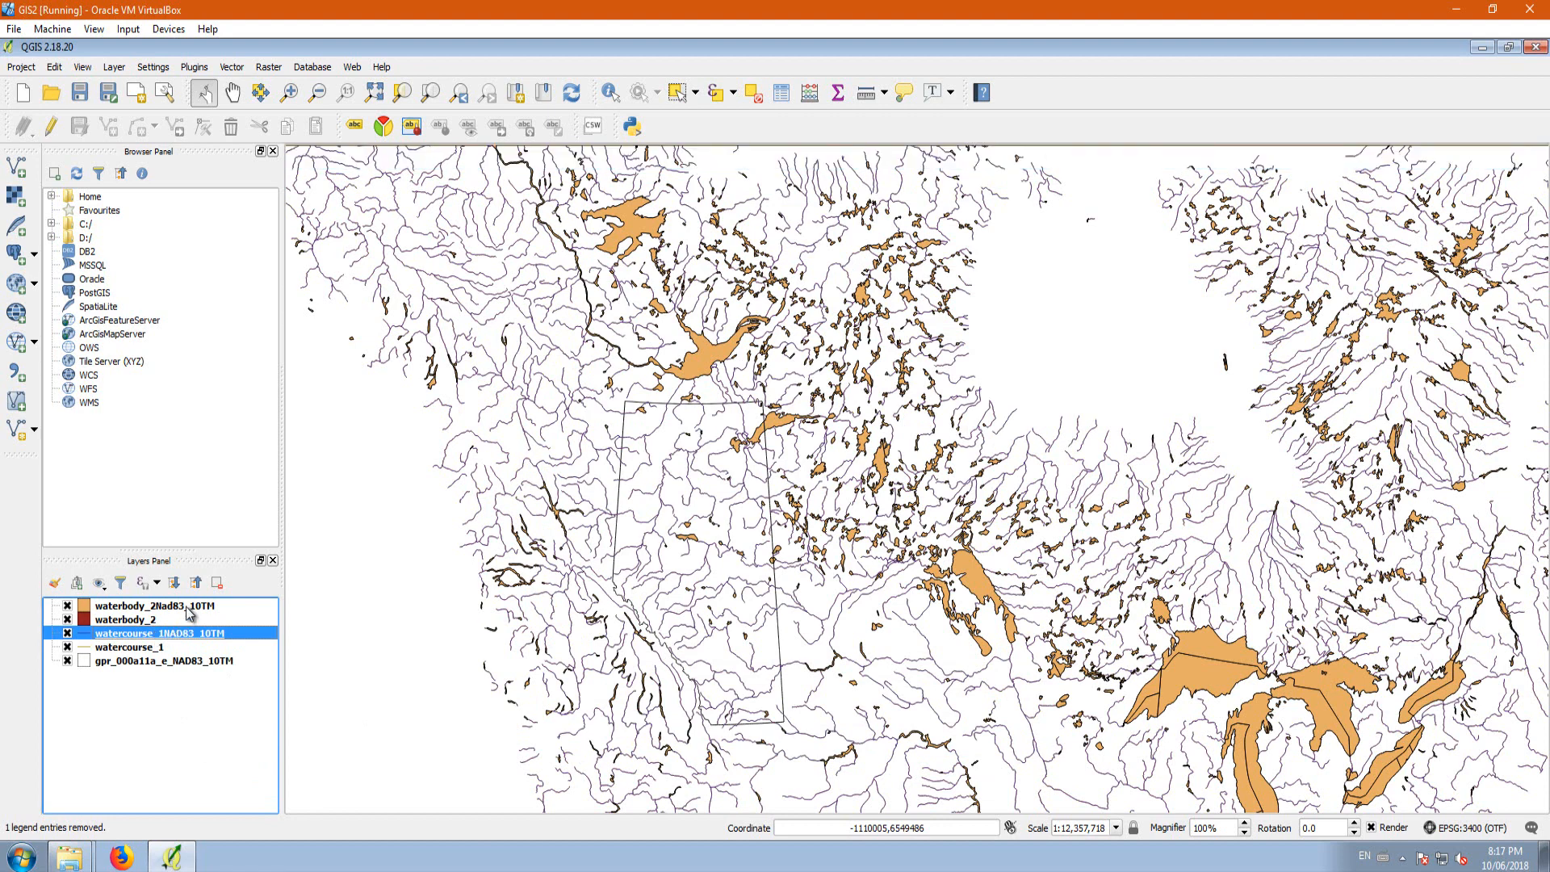
Step: Remove the original waterbody_2 layer from the project
{"action": "right_click", "coordinate": [150, 622]}
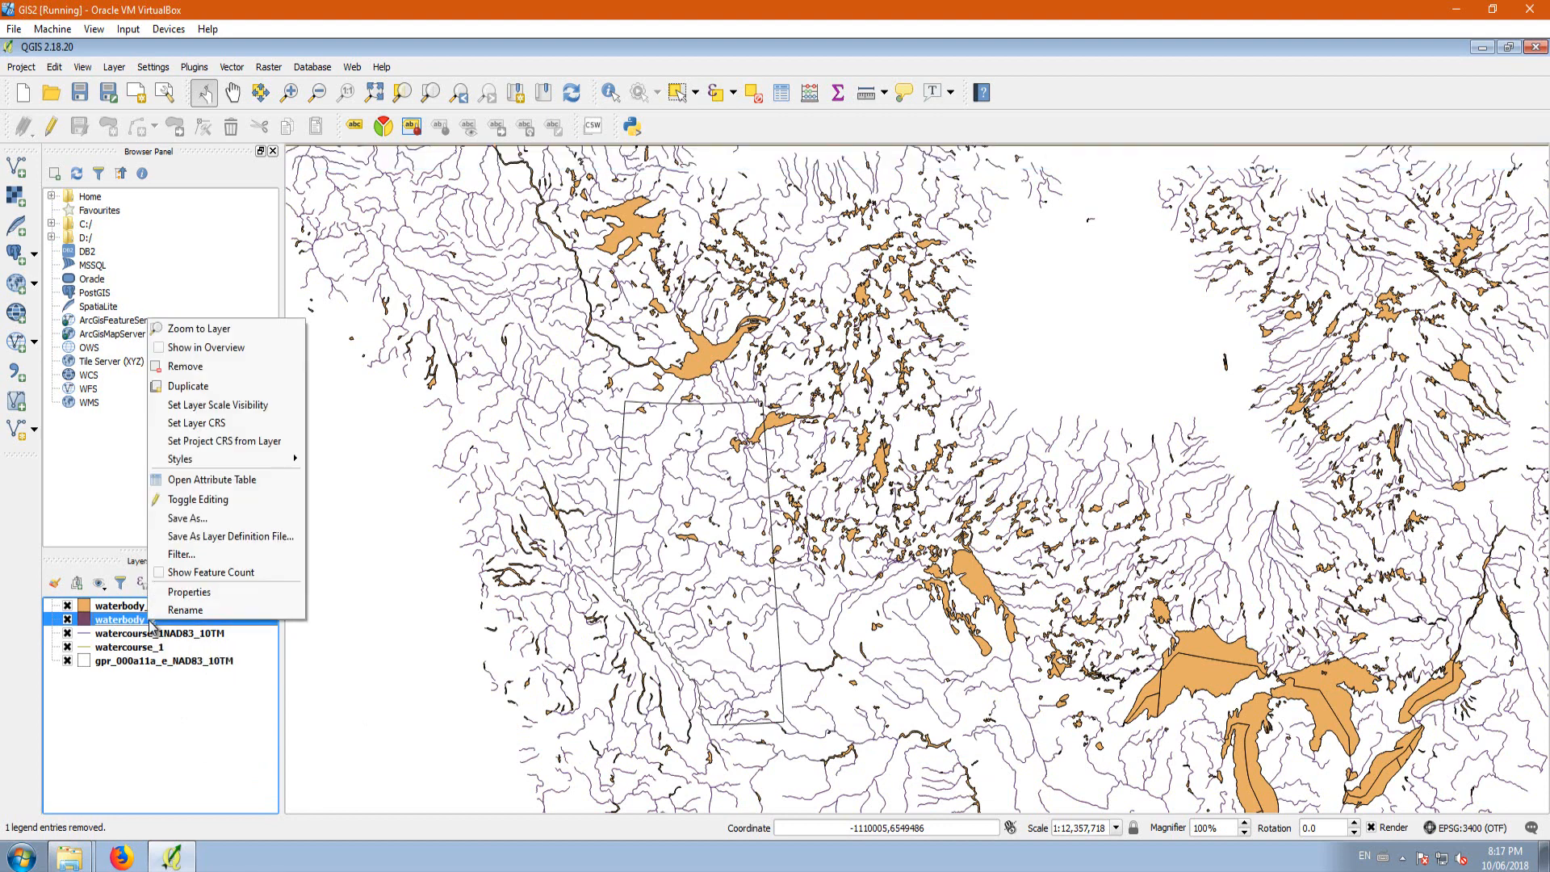
{"action": "left_click", "coordinate": [194, 367]}
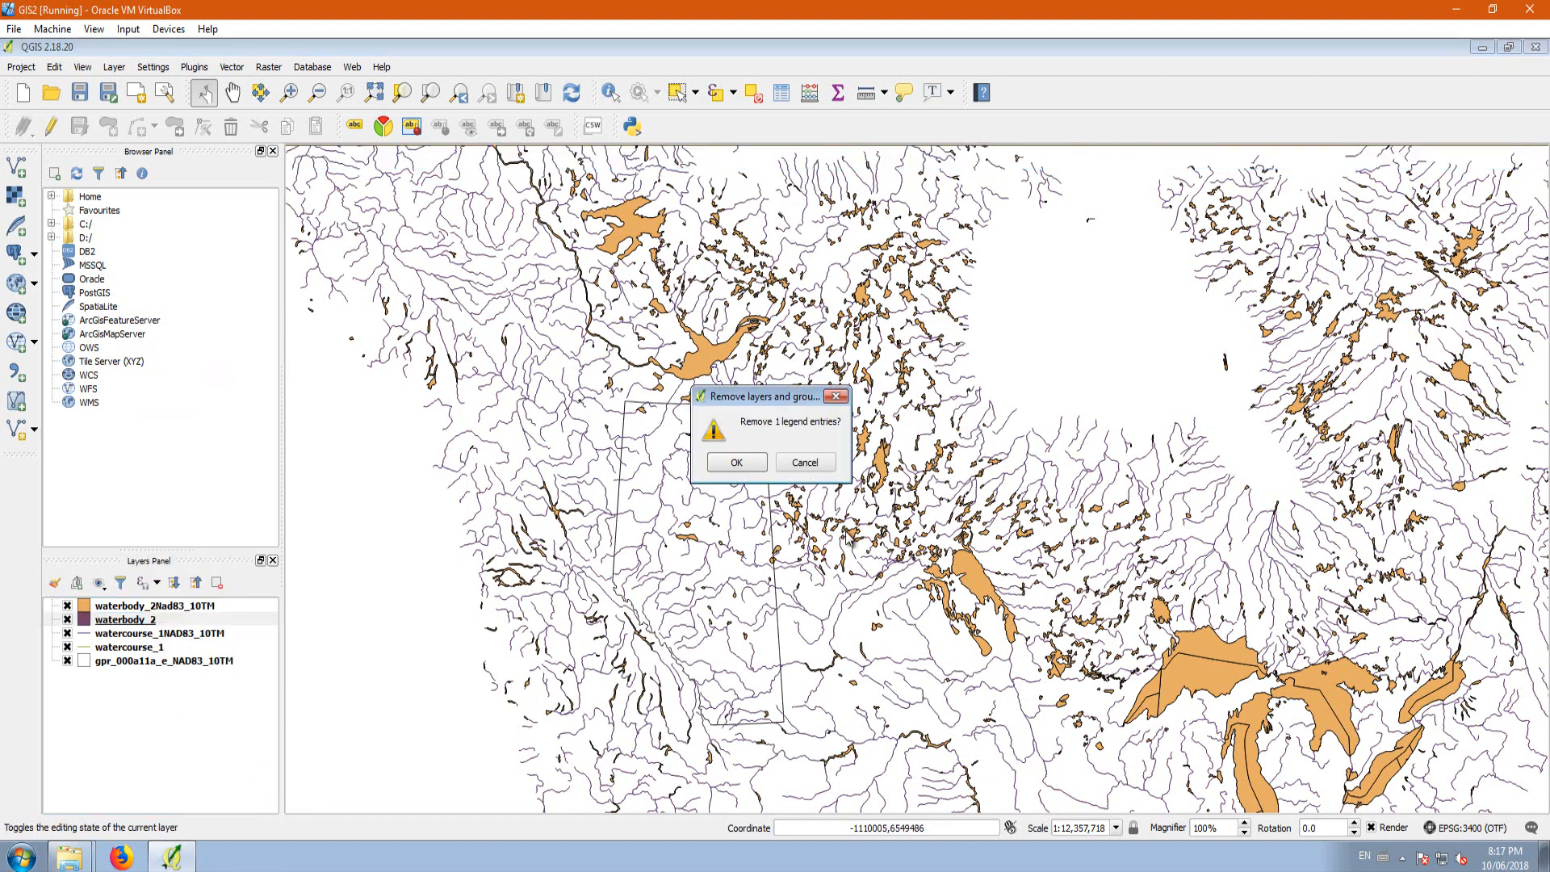
{"action": "left_click", "coordinate": [737, 467]}
{"action": "right_click", "coordinate": [135, 634]}
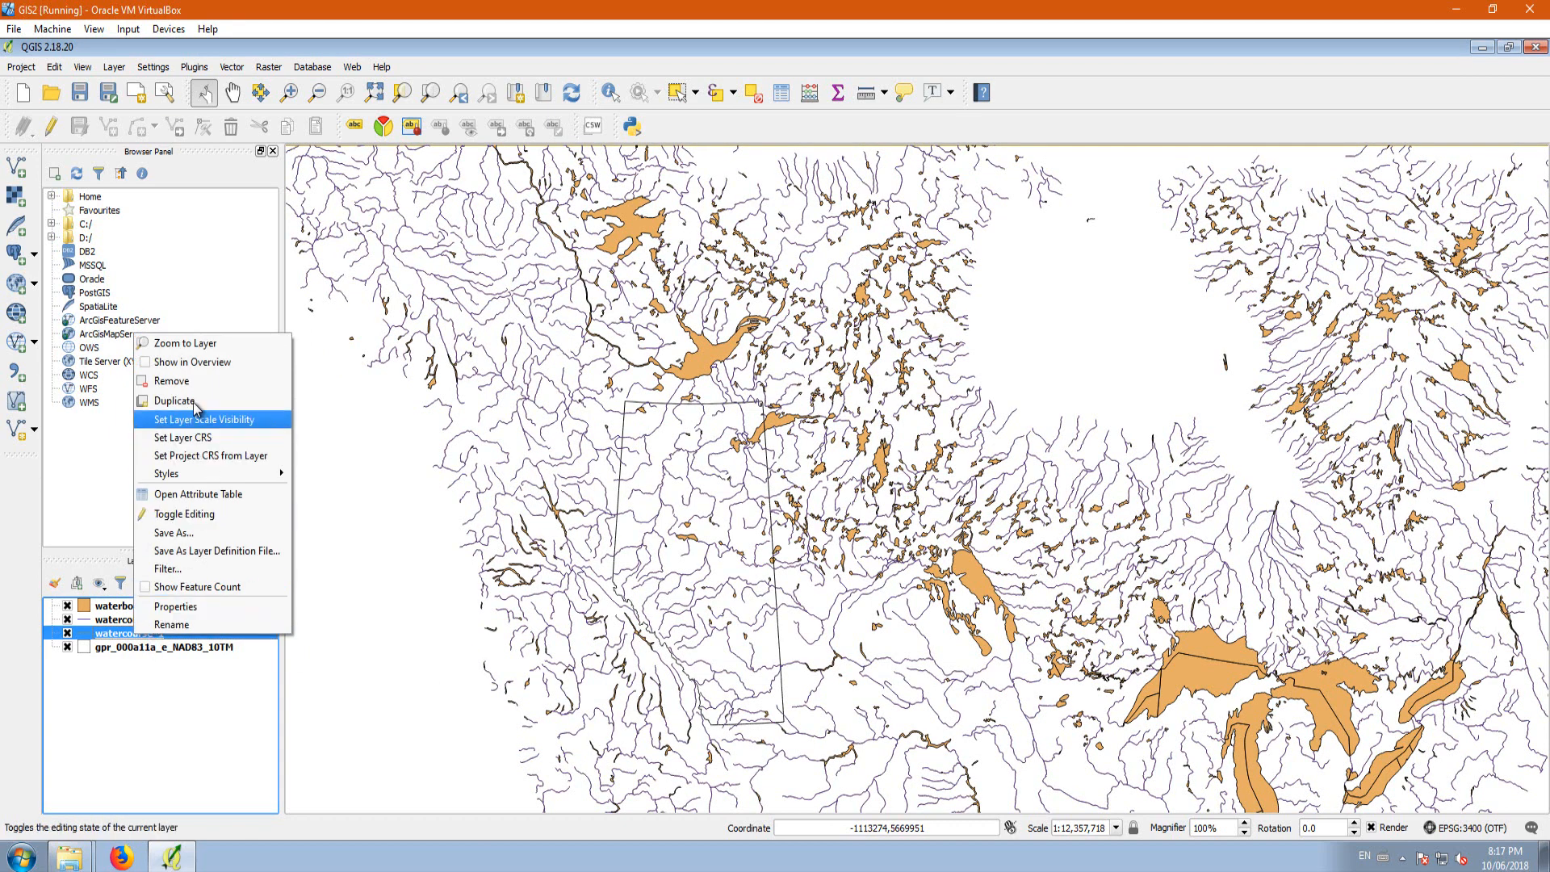
{"action": "left_click", "coordinate": [184, 381]}
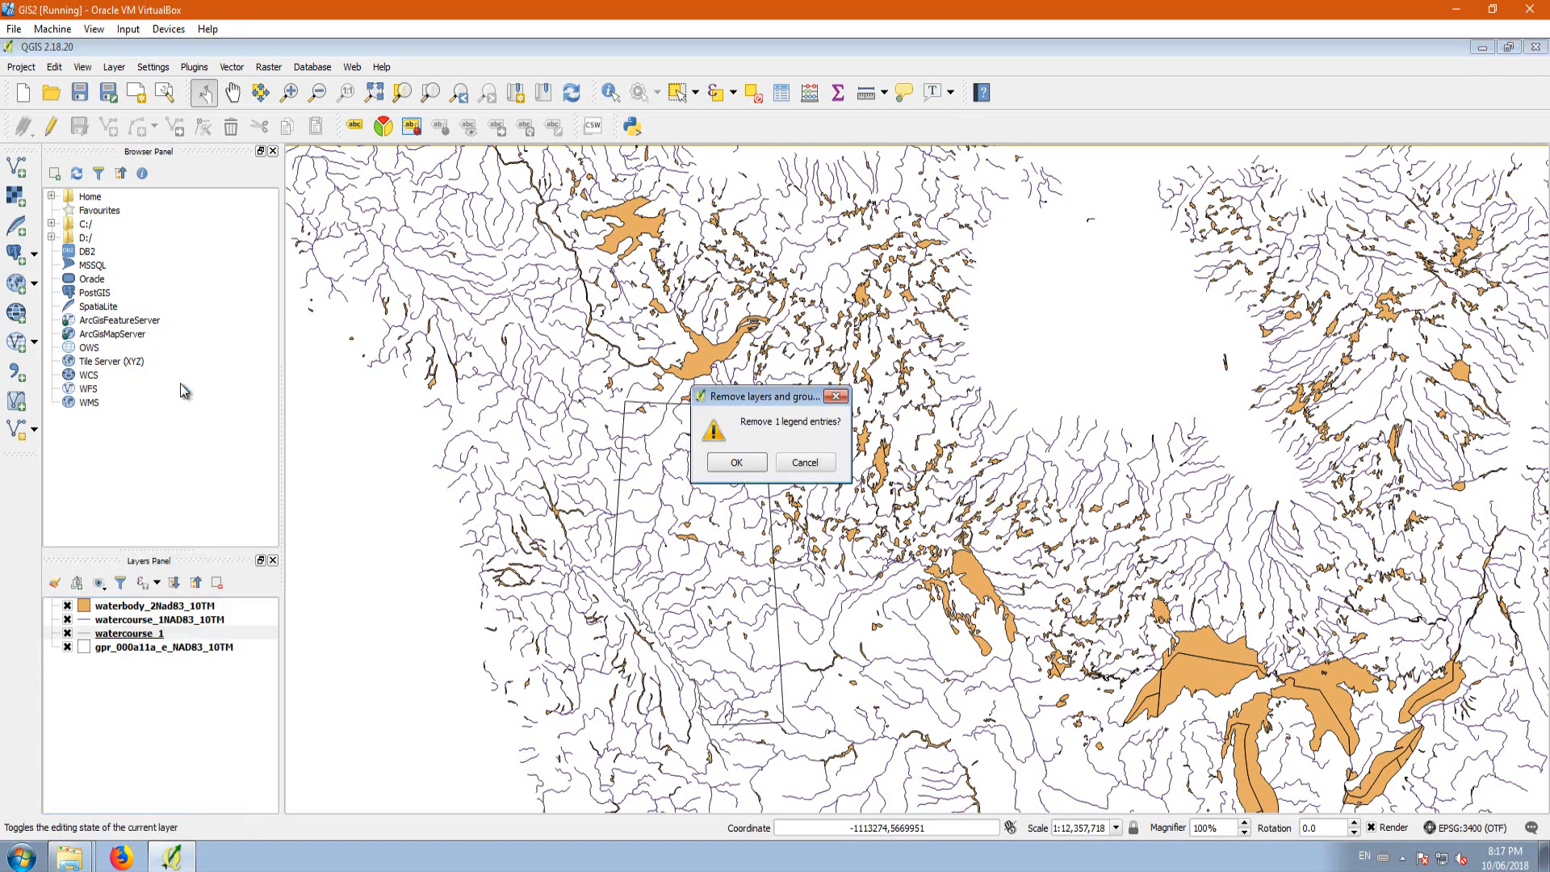
{"action": "left_click", "coordinate": [805, 462]}
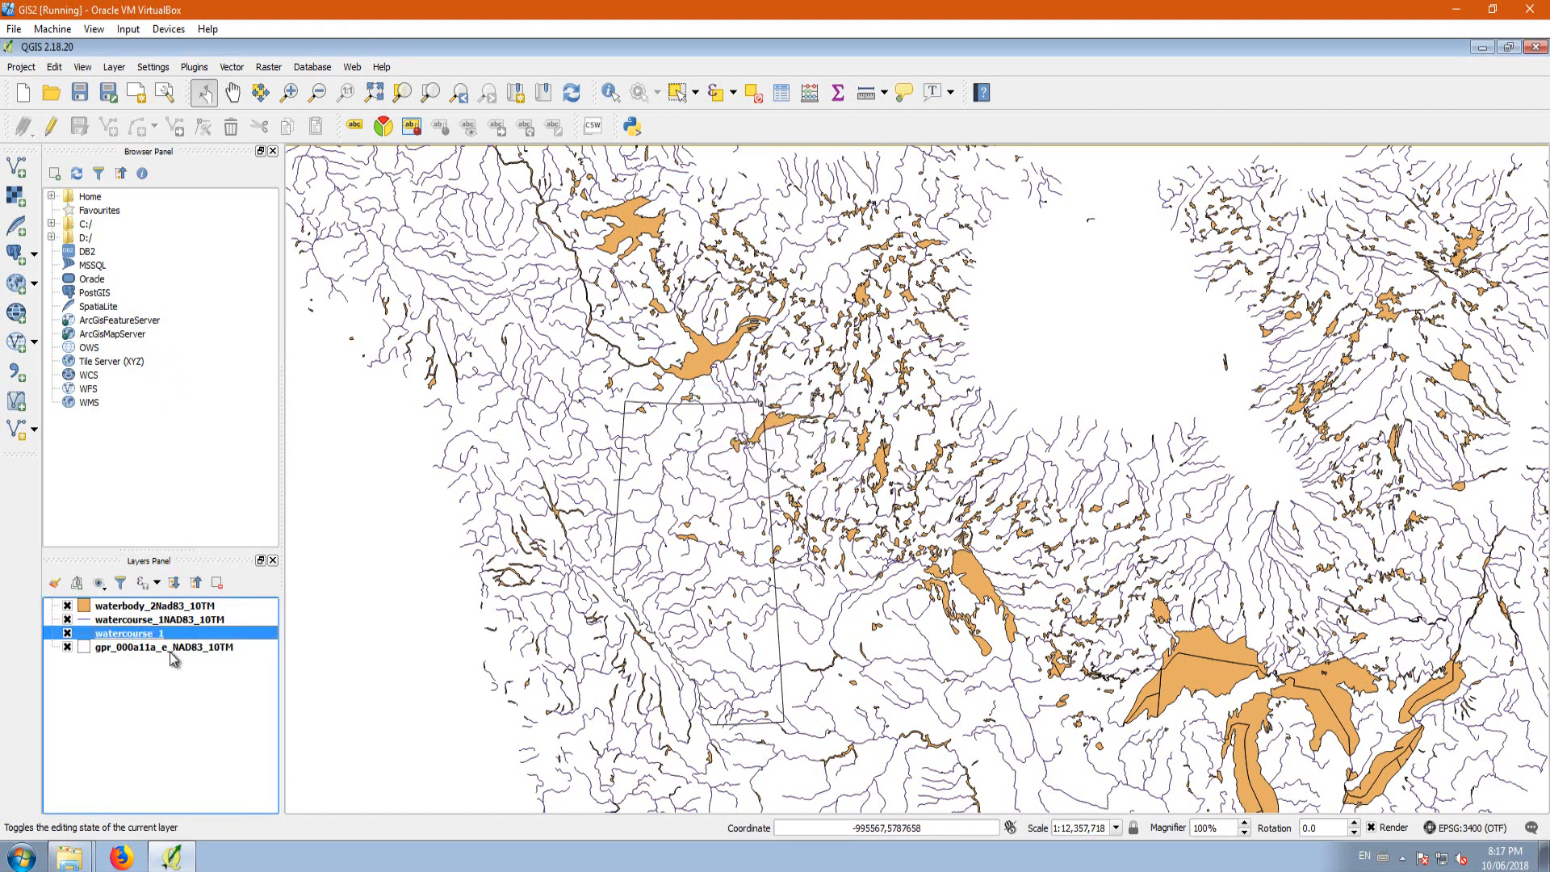
Step: Hide the waterbody and Alberta outline layers, and toggle watercourse_1 and watercourse_1NAD83_10TM on and off to compare their alignment
{"action": "left_click", "coordinate": [67, 620]}
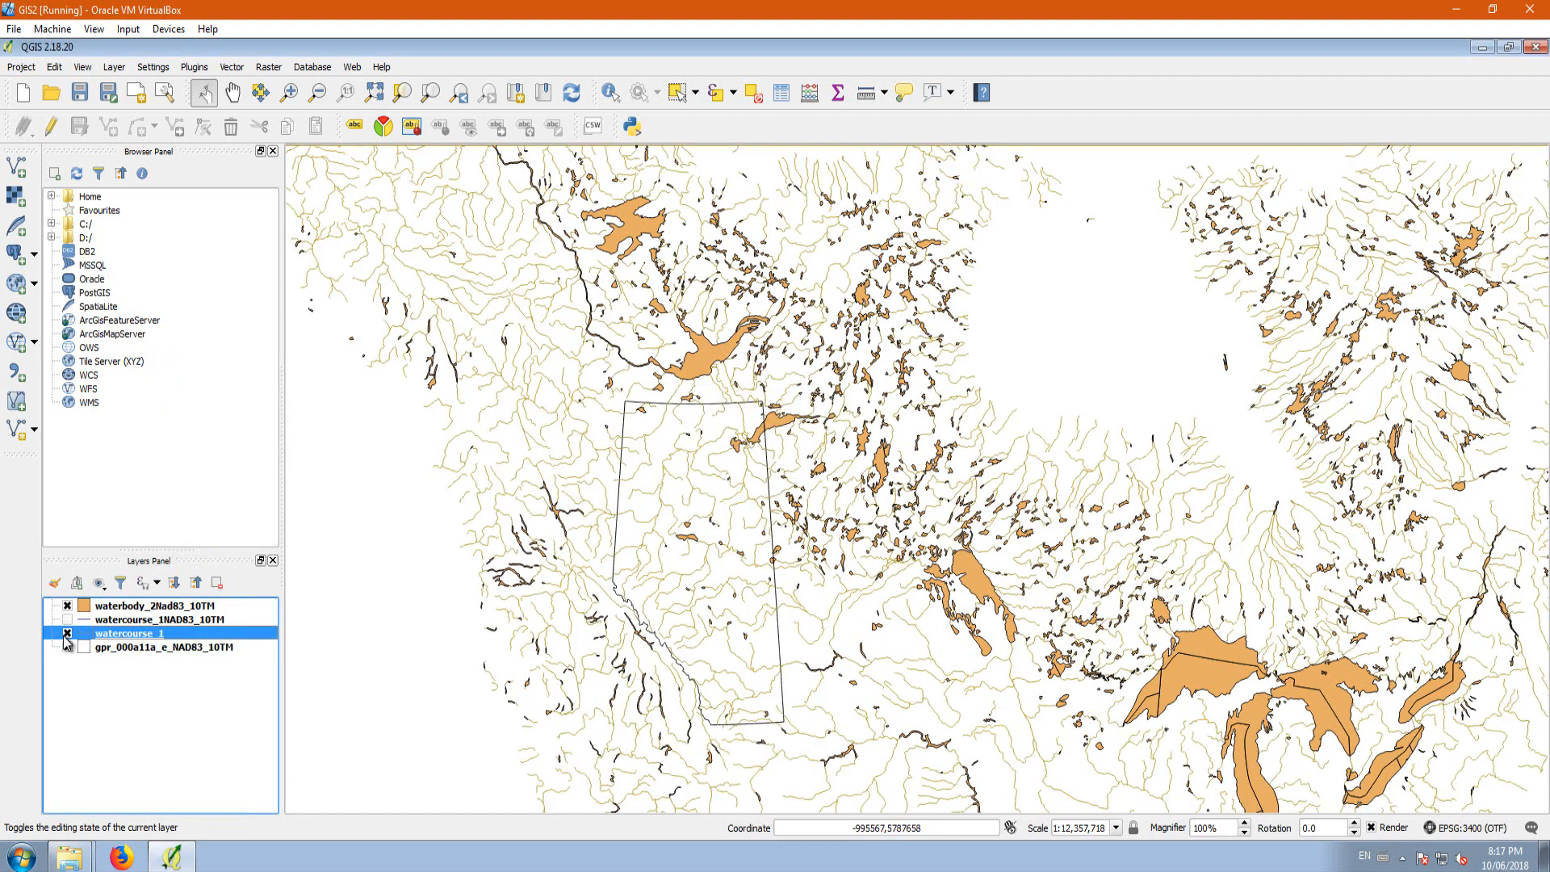
{"action": "left_click", "coordinate": [67, 647]}
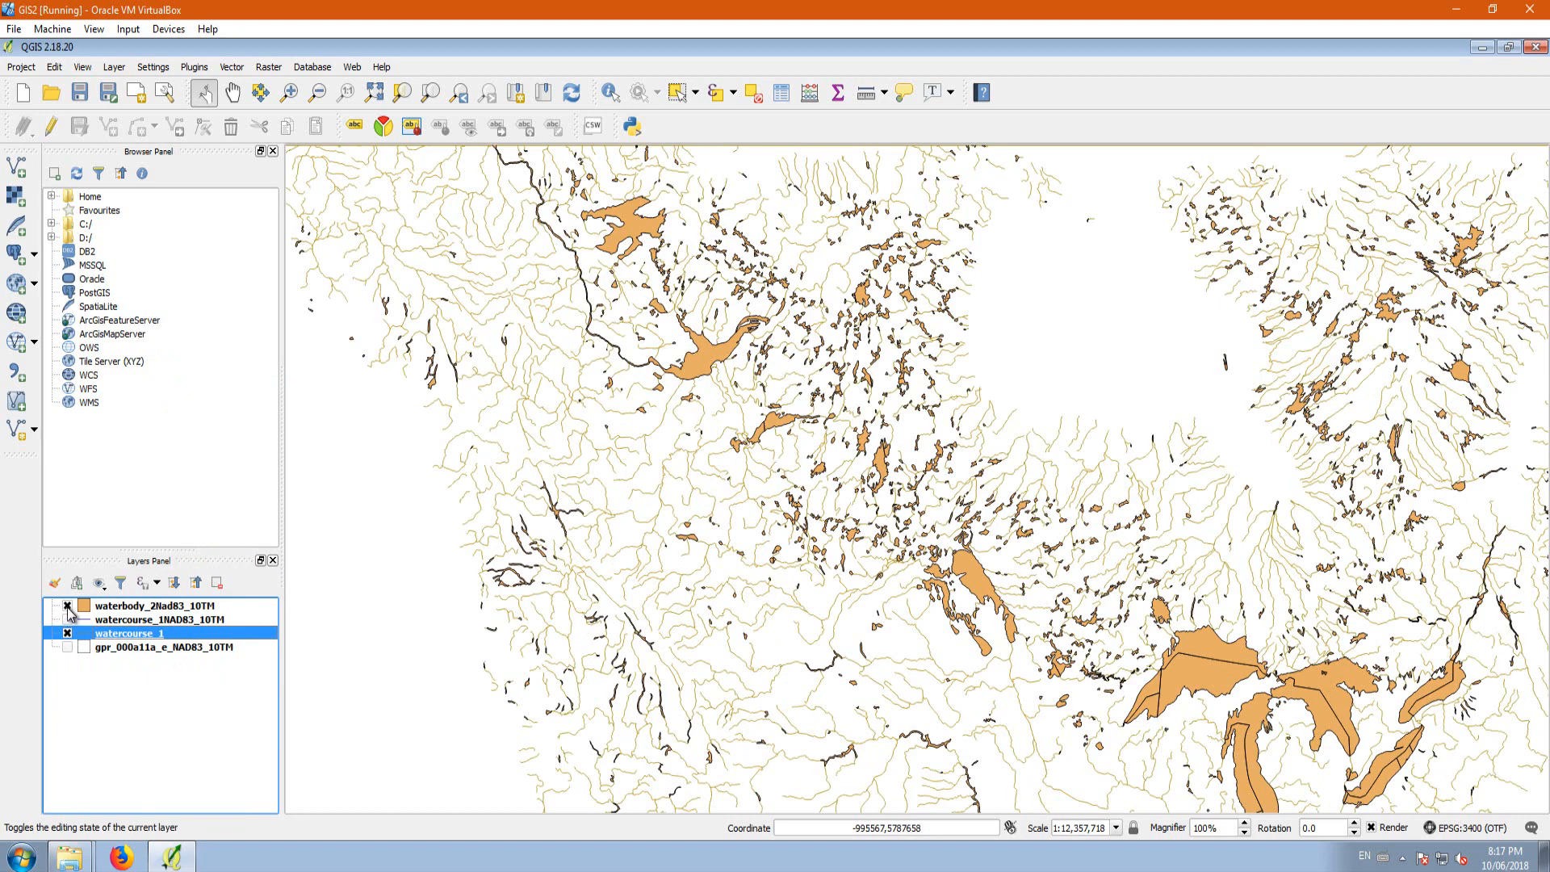
{"action": "left_click", "coordinate": [67, 605]}
{"action": "left_click", "coordinate": [67, 634]}
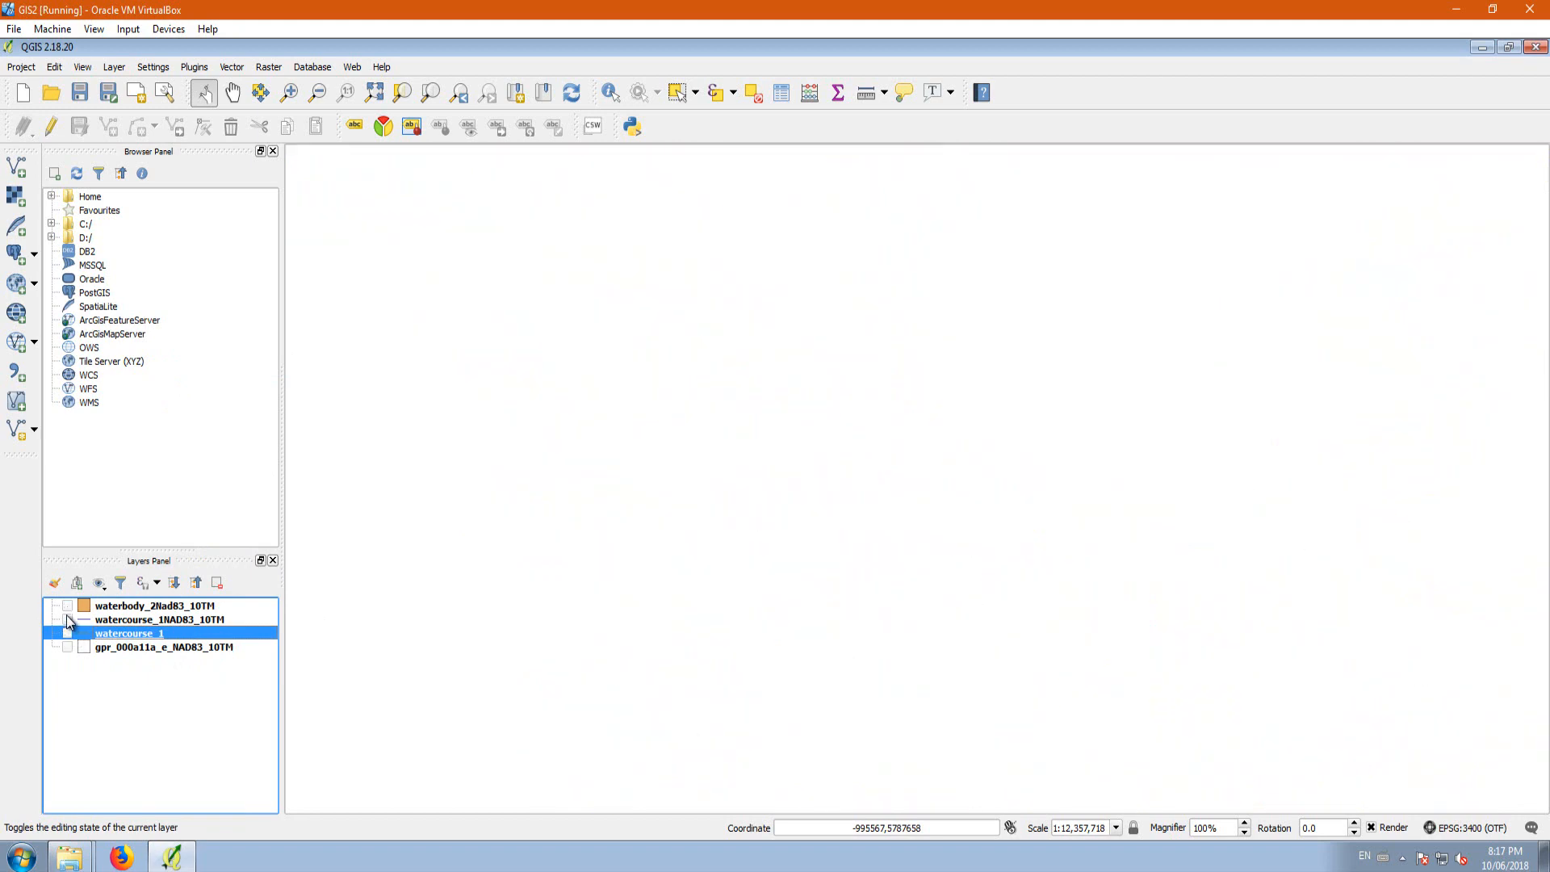
{"action": "left_click", "coordinate": [68, 620]}
{"action": "left_click", "coordinate": [68, 620]}
{"action": "left_click", "coordinate": [68, 620]}
{"action": "left_click", "coordinate": [67, 633]}
{"action": "left_click", "coordinate": [67, 622]}
{"action": "left_click", "coordinate": [67, 634]}
{"action": "left_click", "coordinate": [67, 620]}
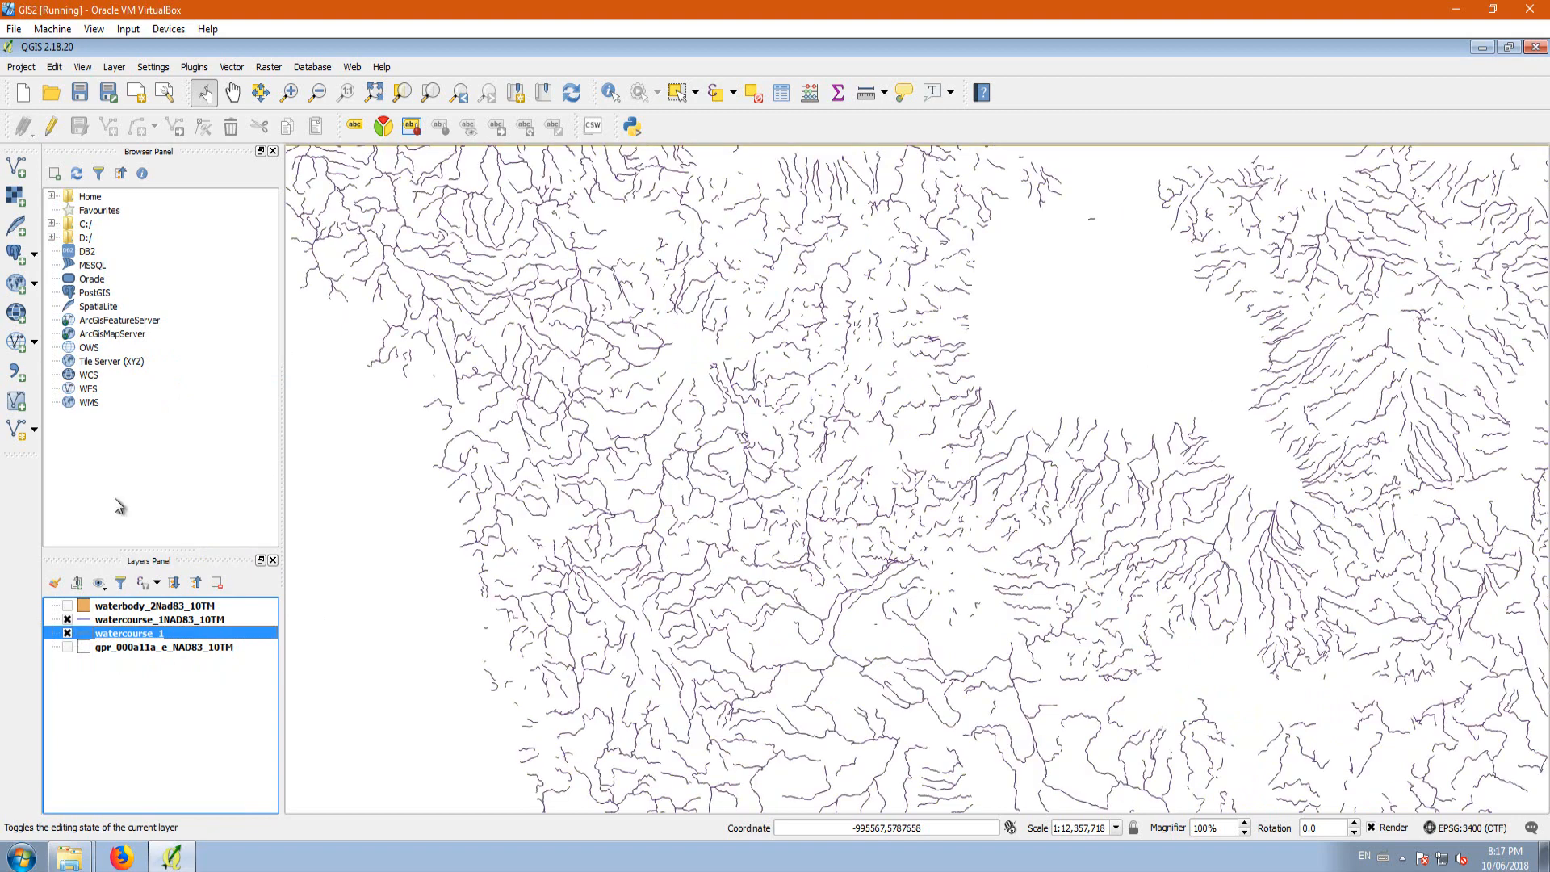
Step: Review the project's selected CRS and on-the-fly transformation setting in the project properties, leaving them as they are
{"action": "left_click", "coordinate": [21, 67]}
{"action": "left_click", "coordinate": [76, 243]}
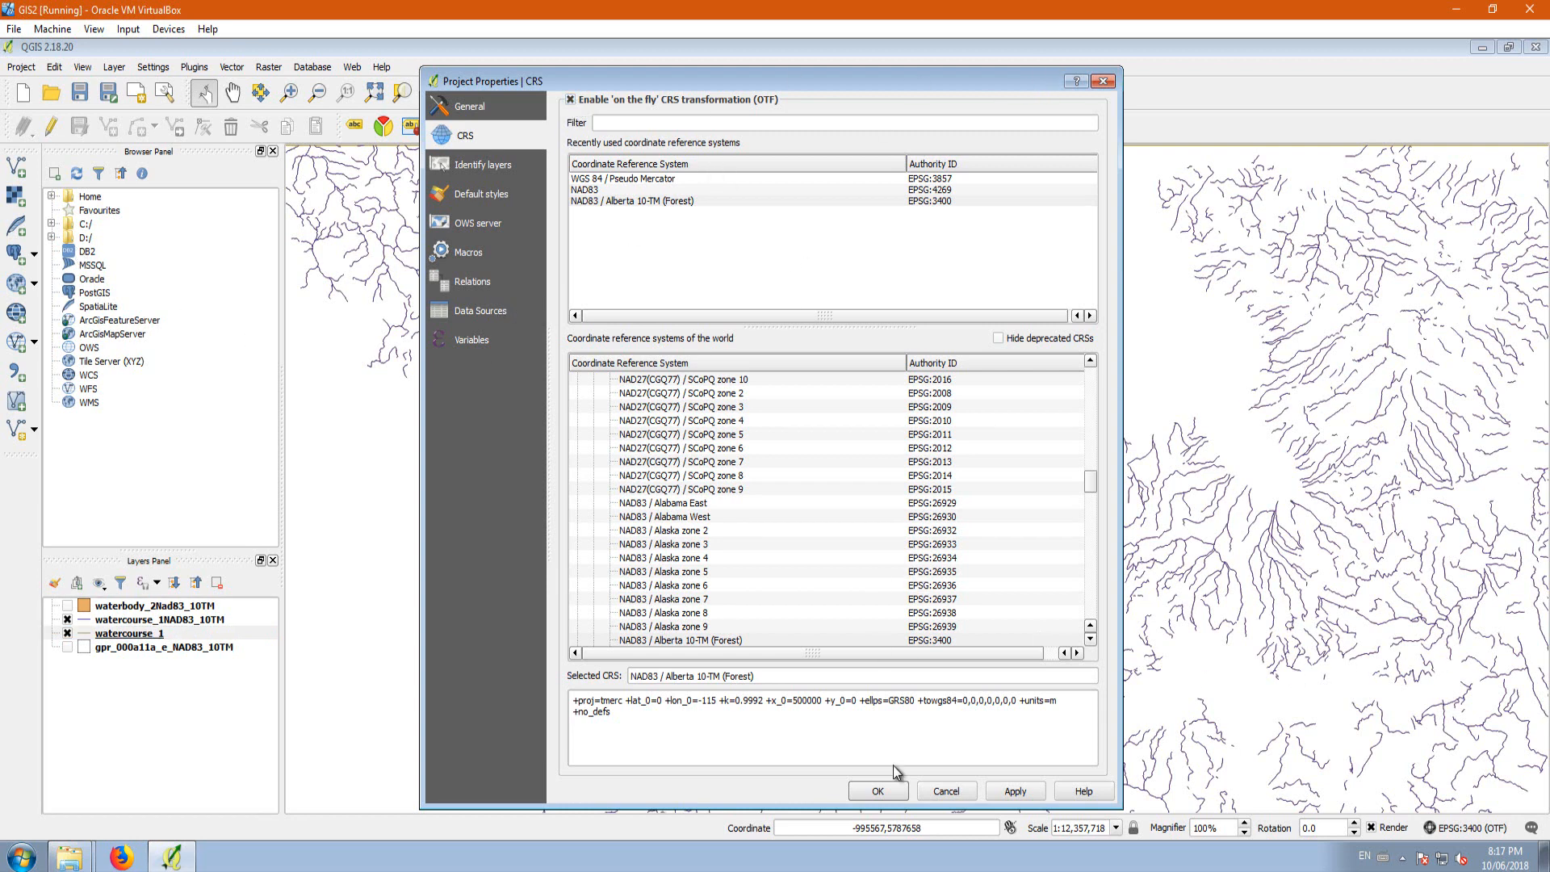
{"action": "left_click", "coordinate": [1099, 81]}
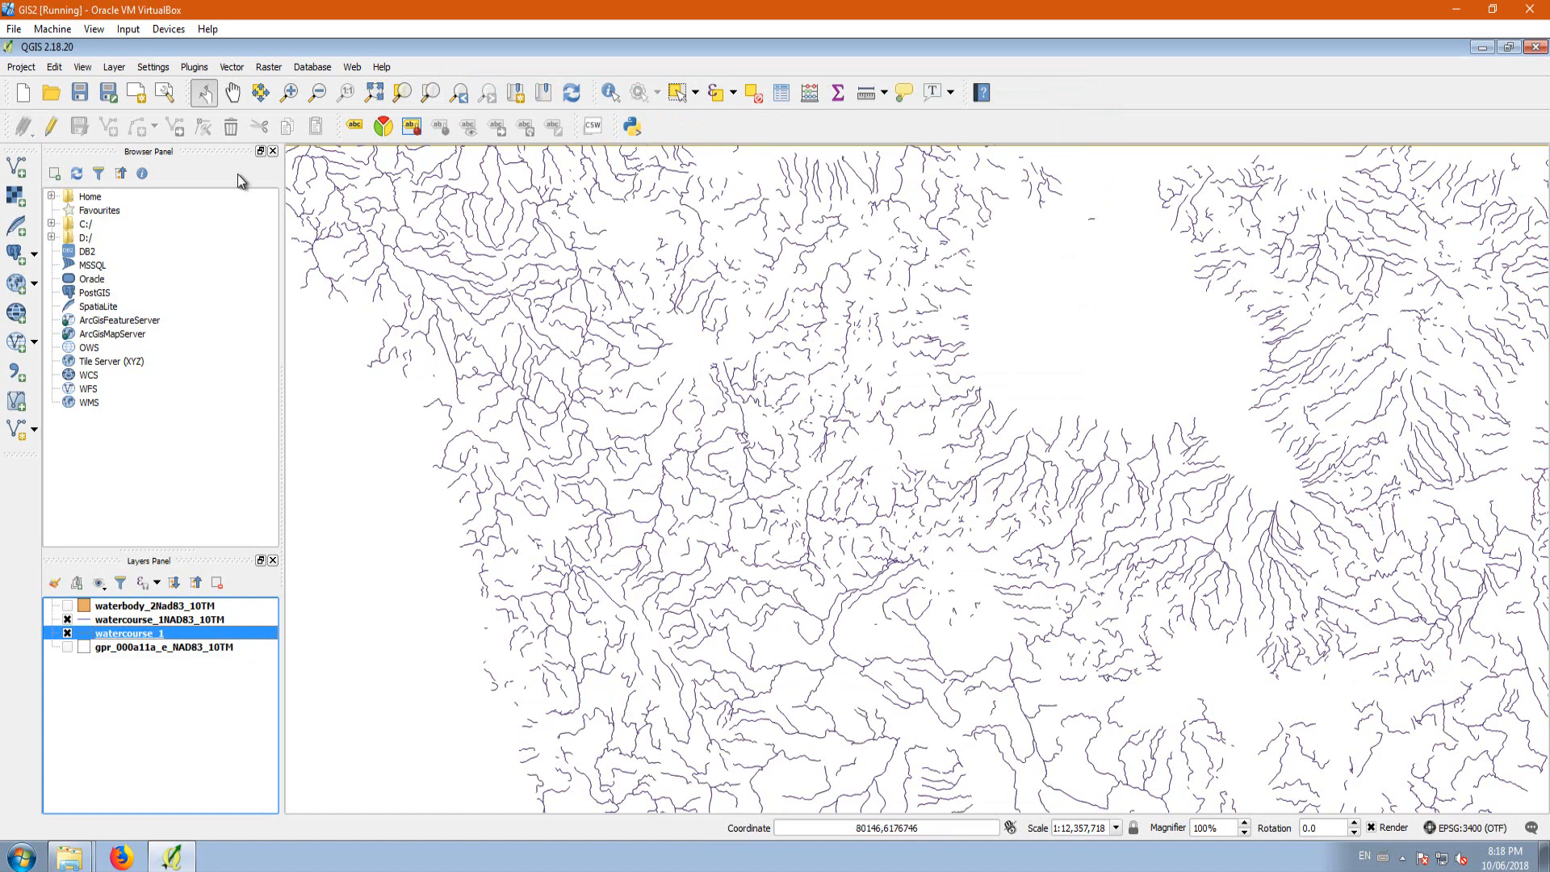
{"action": "left_click", "coordinate": [21, 66]}
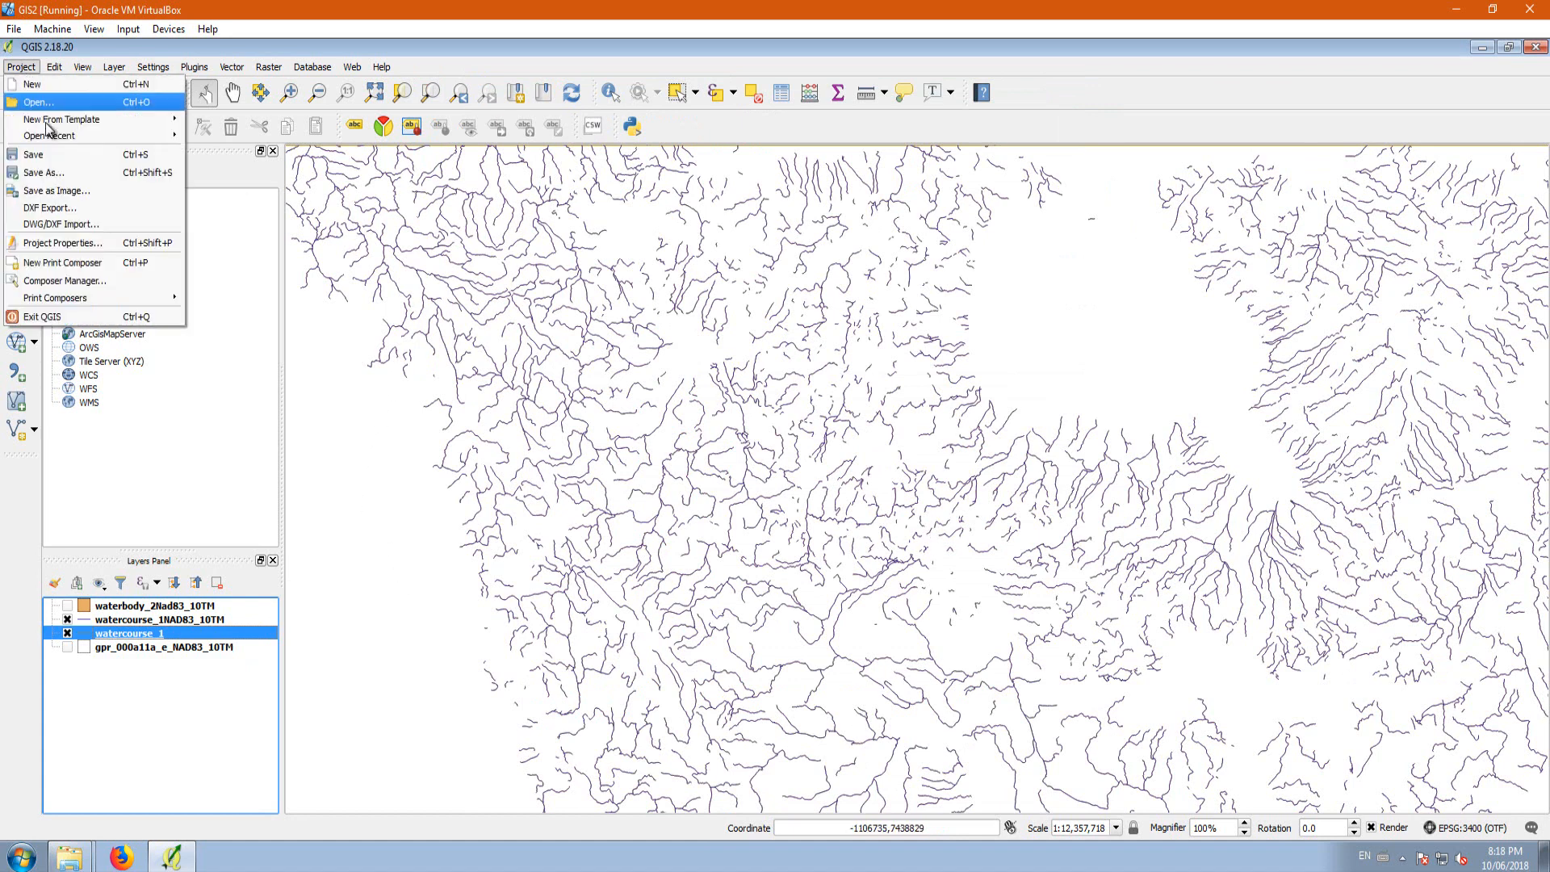
{"action": "left_click", "coordinate": [73, 245]}
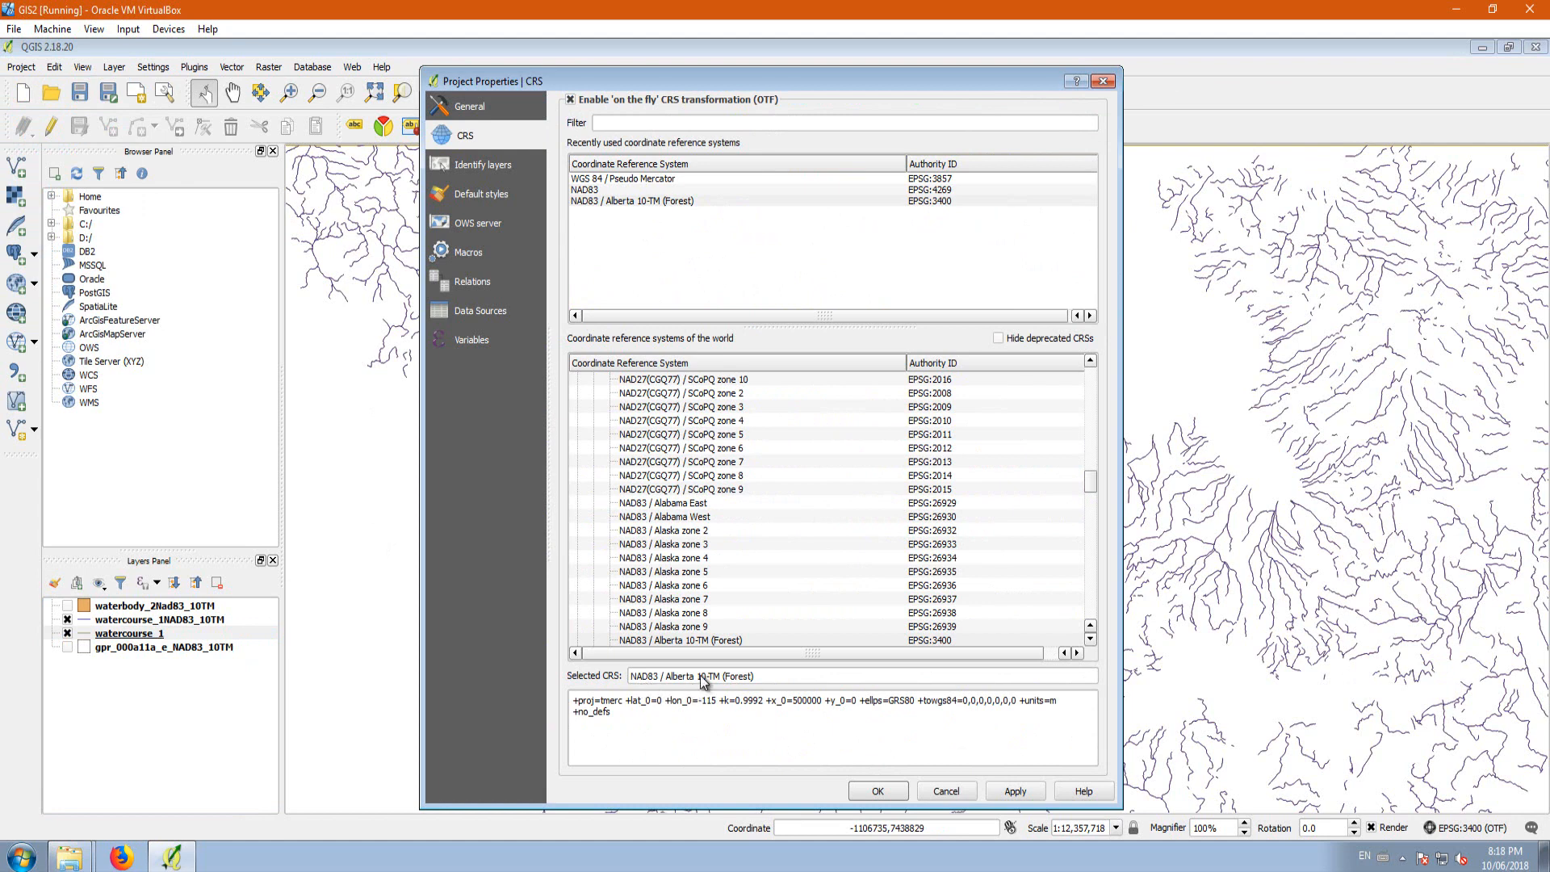
{"action": "left_click", "coordinate": [948, 797]}
Step: Toggle watercourse_1 off and on, and look at its layer CRS option without changing the CRS
{"action": "left_click", "coordinate": [68, 634]}
{"action": "left_click", "coordinate": [68, 634]}
{"action": "right_click", "coordinate": [130, 635]}
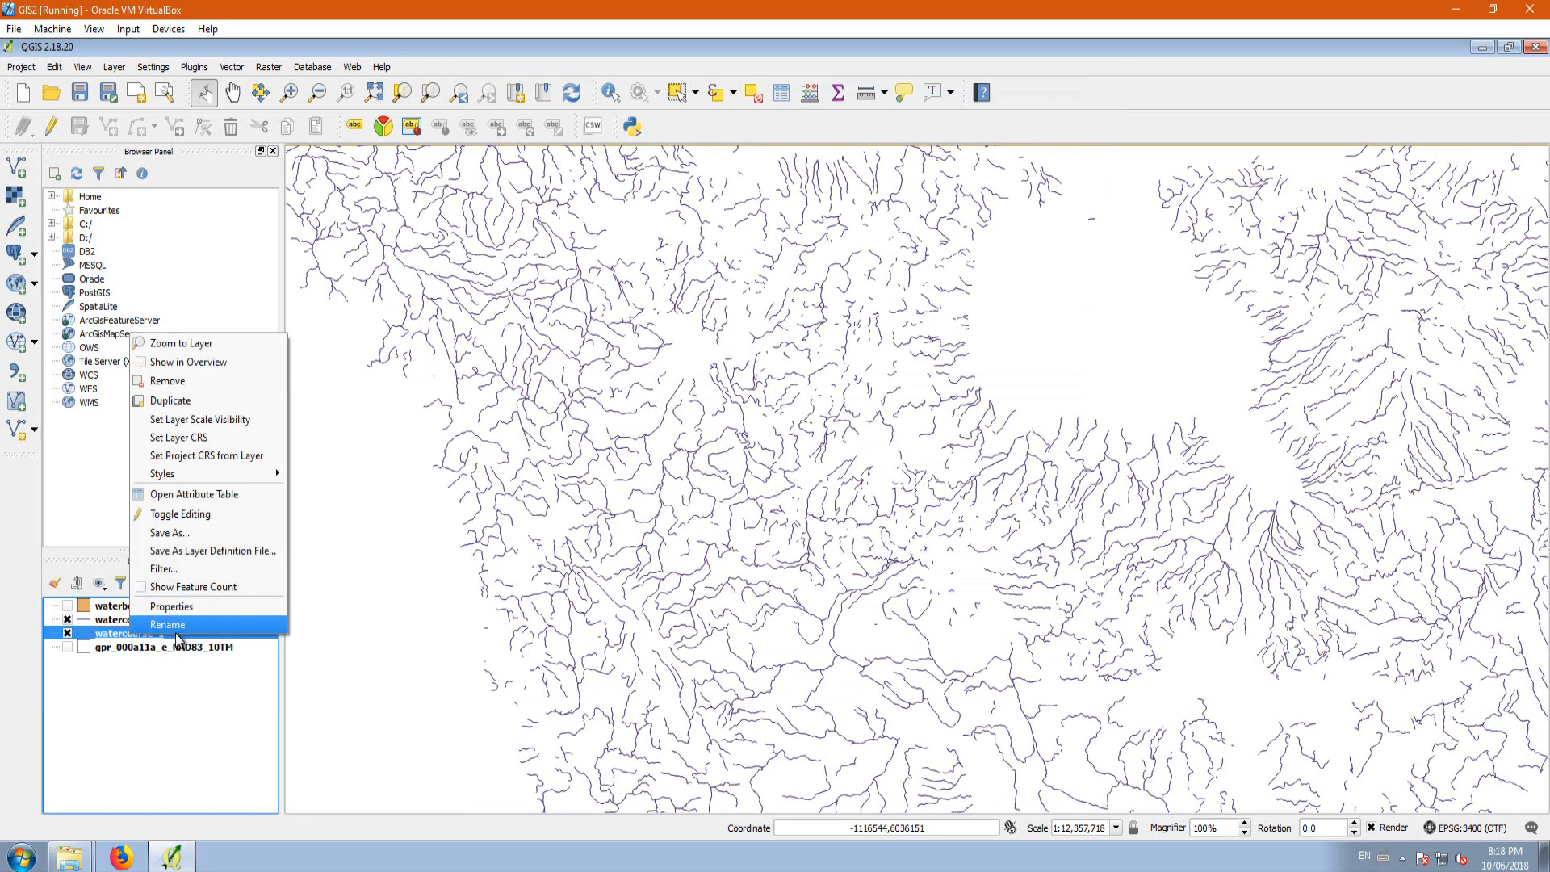
{"action": "left_click", "coordinate": [179, 437]}
{"action": "left_click", "coordinate": [392, 534]}
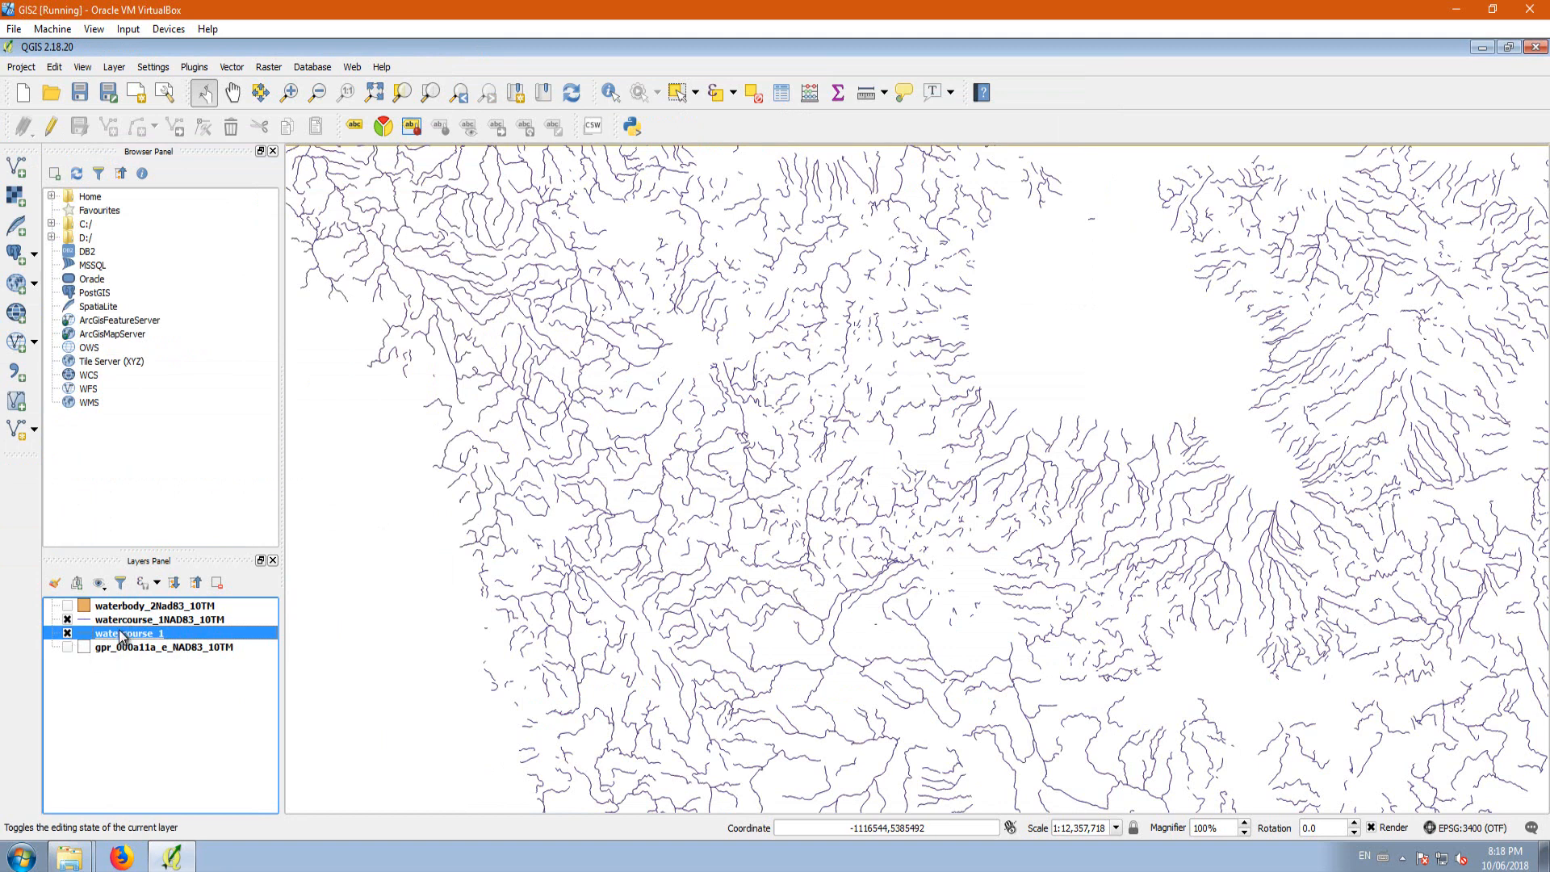
Step: Hide the original watercourse_1 layer and remove it from the project
{"action": "left_click", "coordinate": [67, 634]}
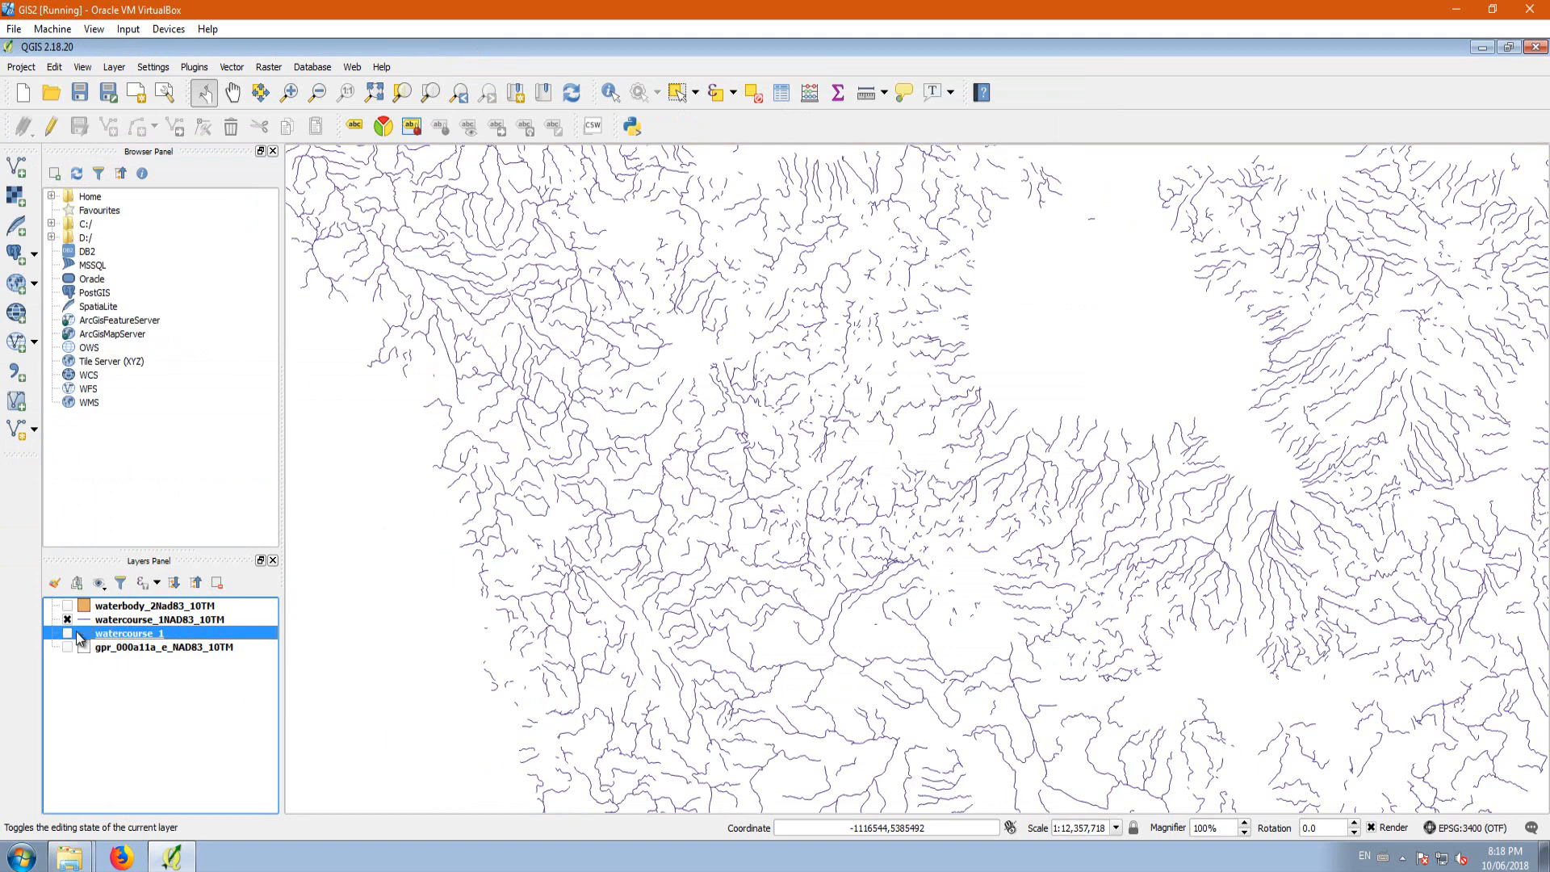
{"action": "right_click", "coordinate": [130, 642]}
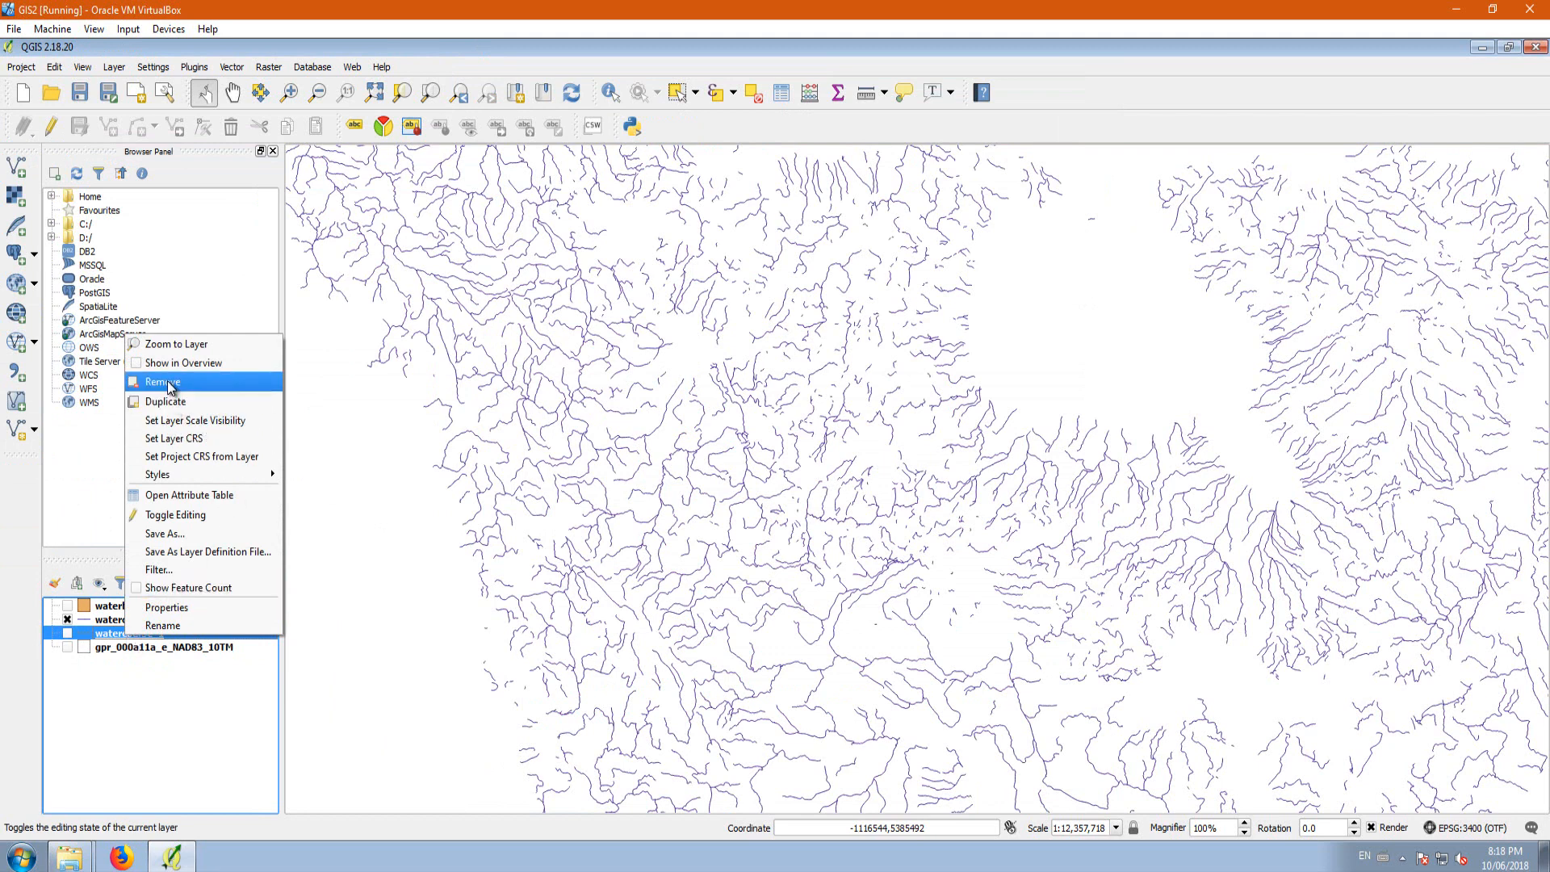
{"action": "left_click", "coordinate": [167, 382]}
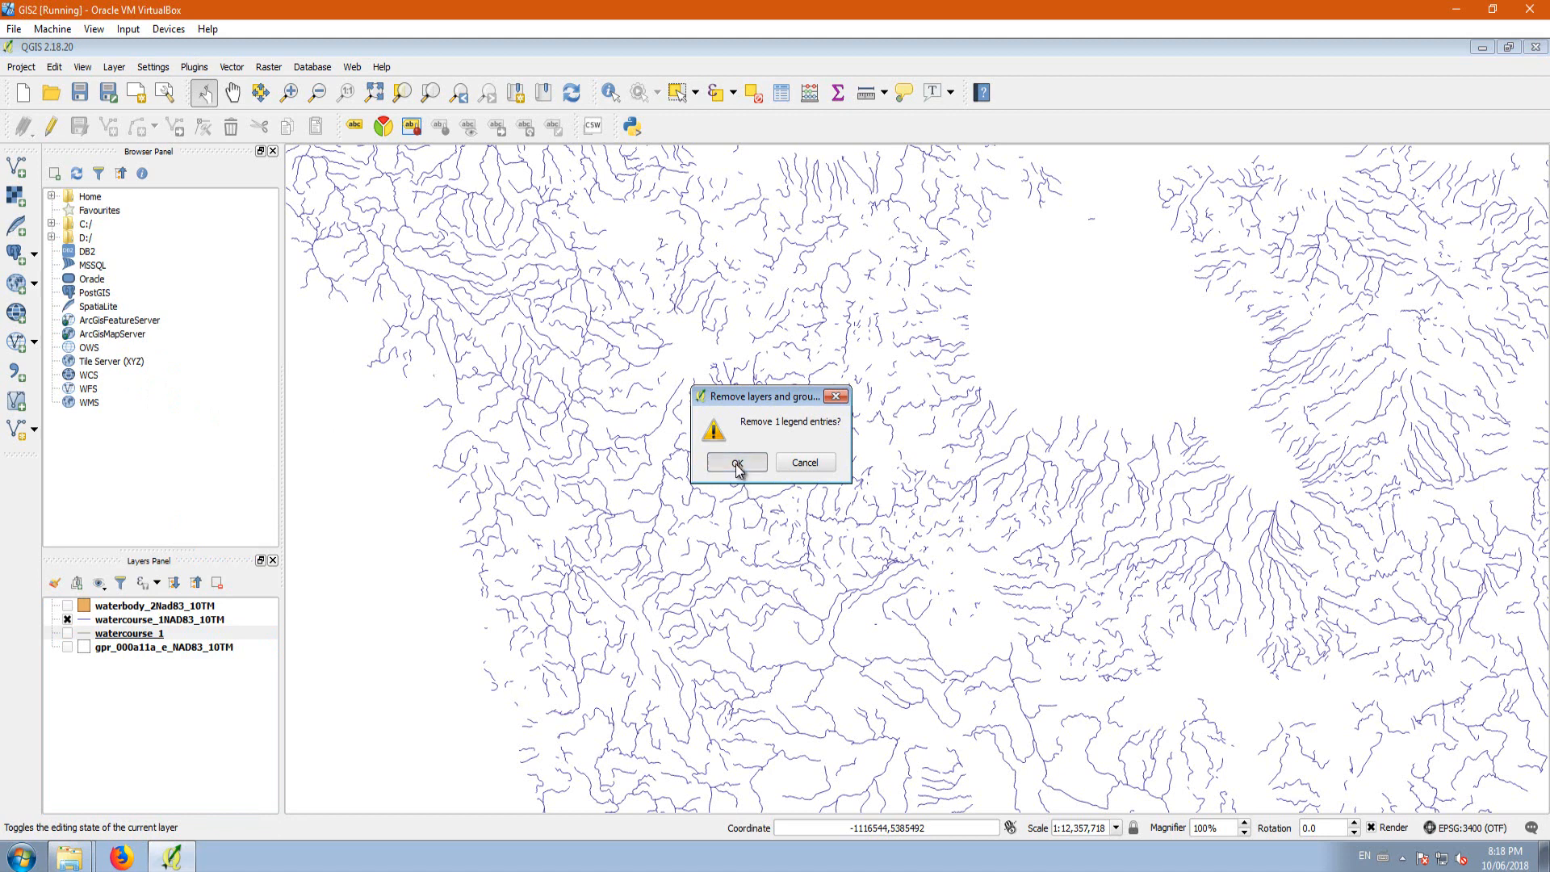
{"action": "left_click", "coordinate": [736, 462]}
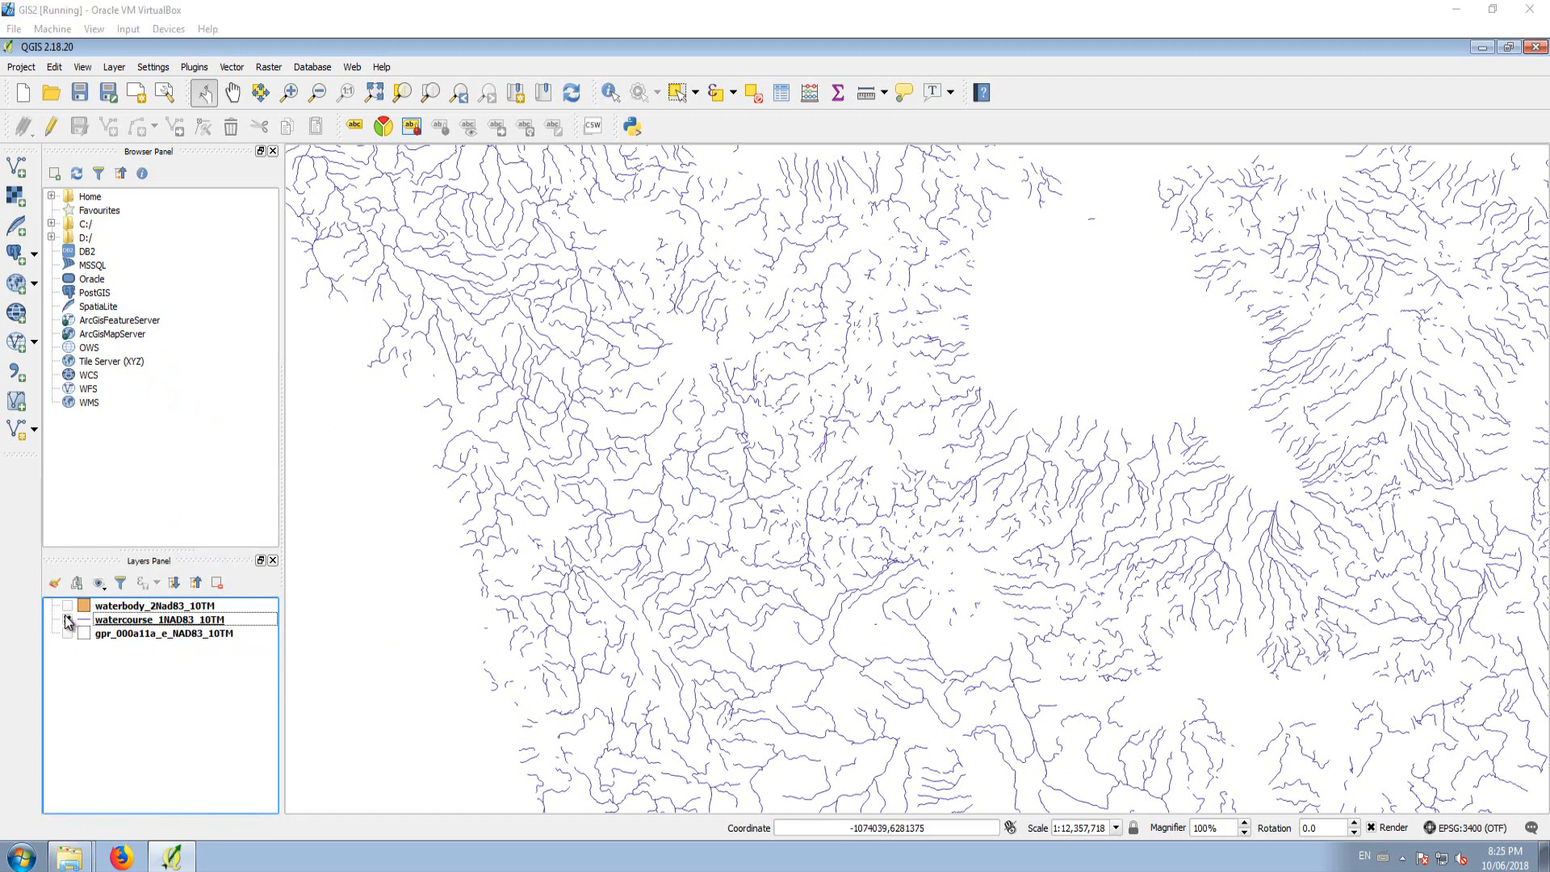
Step: Show the waterbody_2Nad83_10TM and gpr_000a11a_e_NAD83_10TM layers again alongside the reprojected watercourses
{"action": "left_click", "coordinate": [67, 606]}
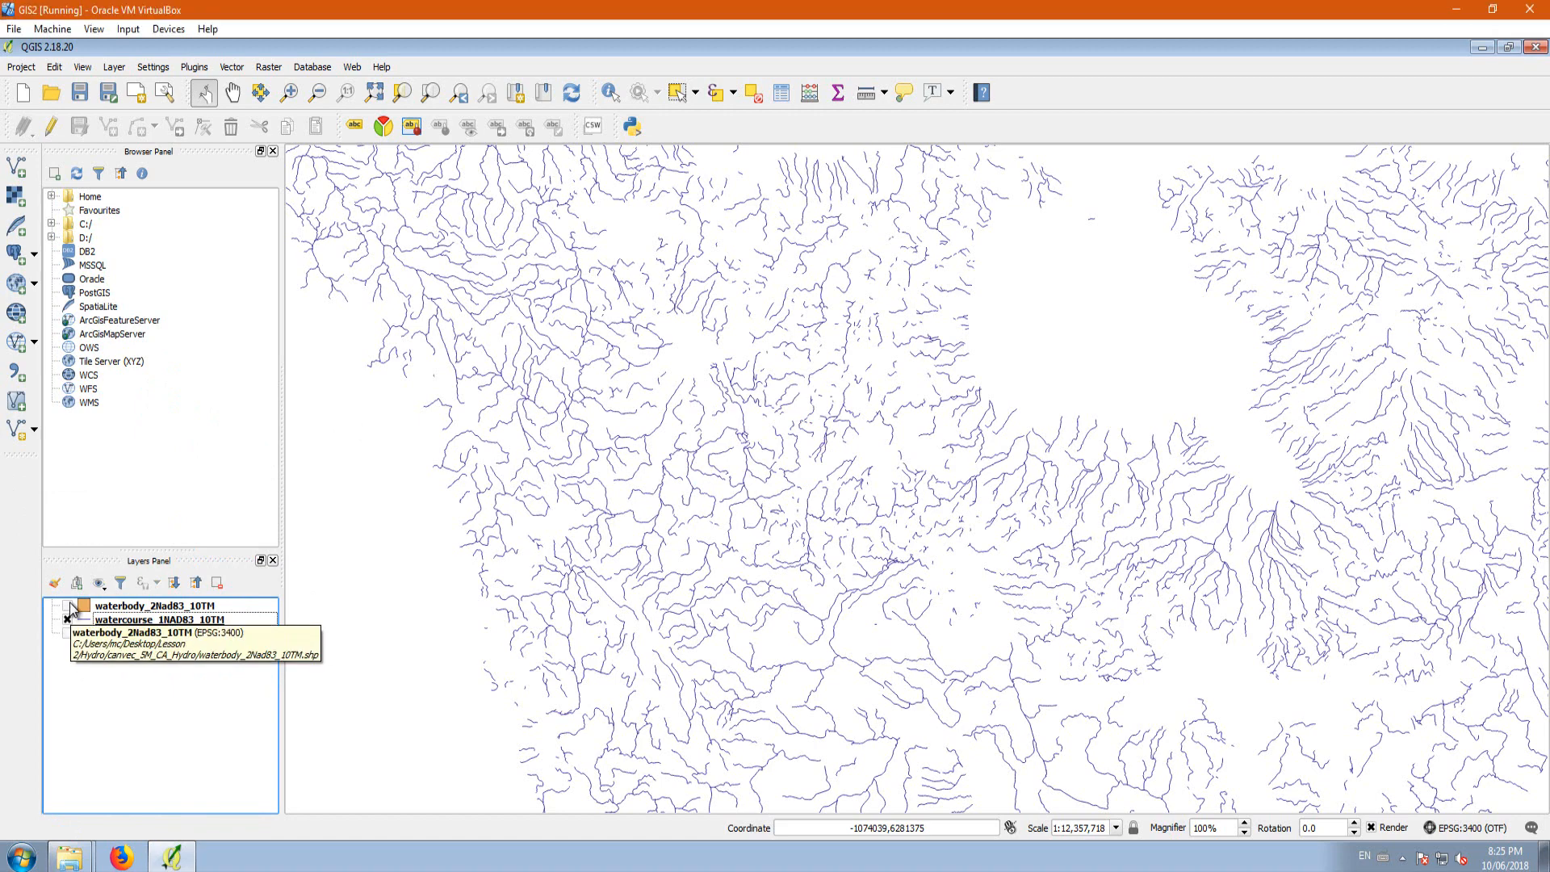
{"action": "left_click", "coordinate": [68, 634]}
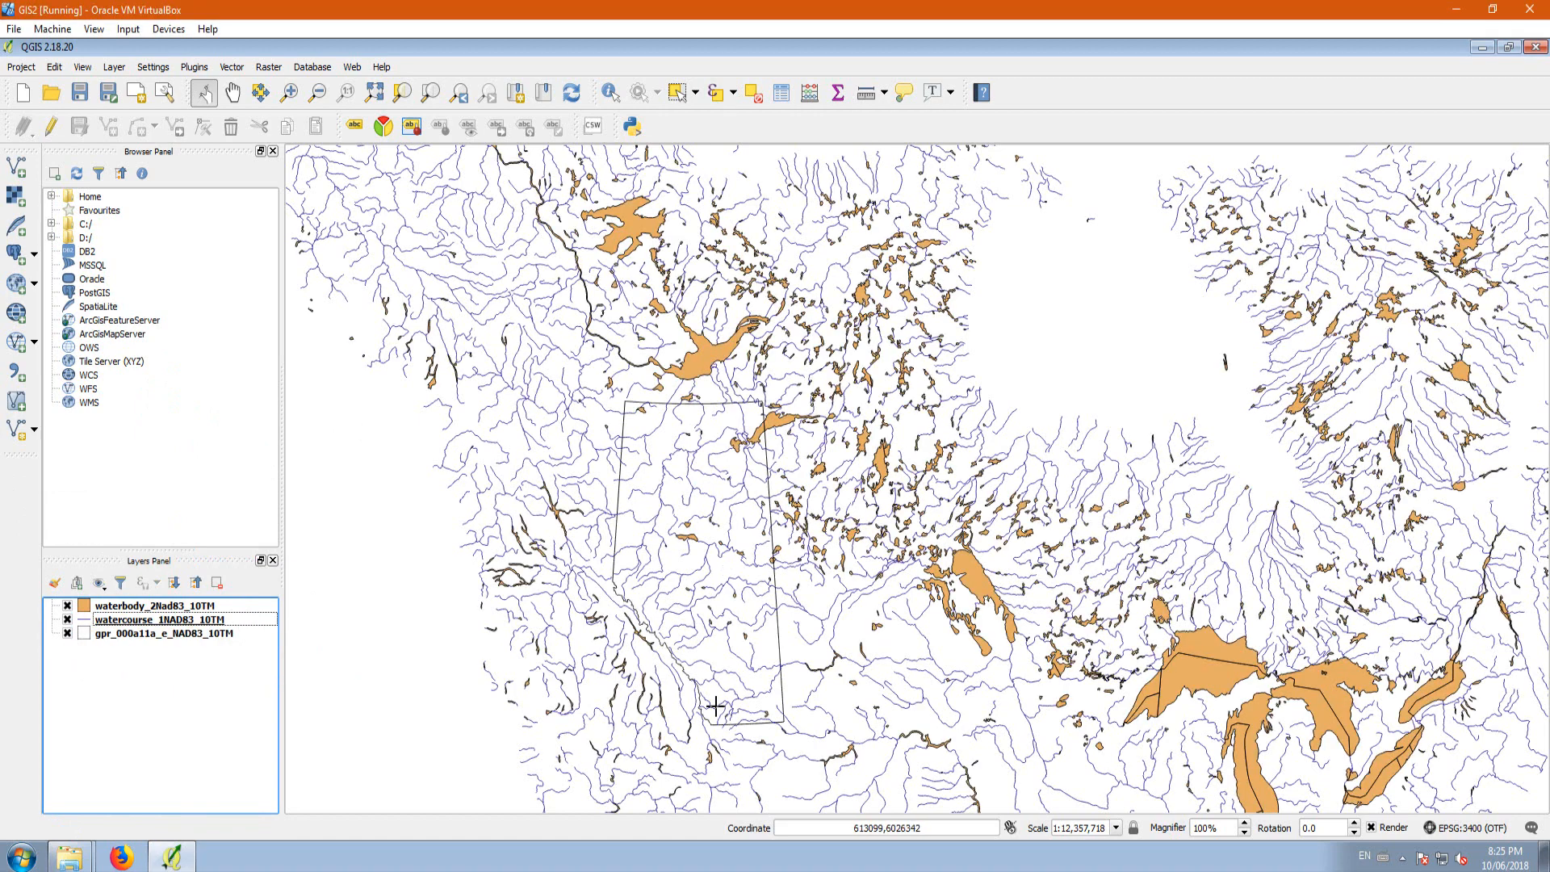
{"action": "scroll", "coordinate": [752, 565], "scroll_direction": "up", "scroll_amount": 1}
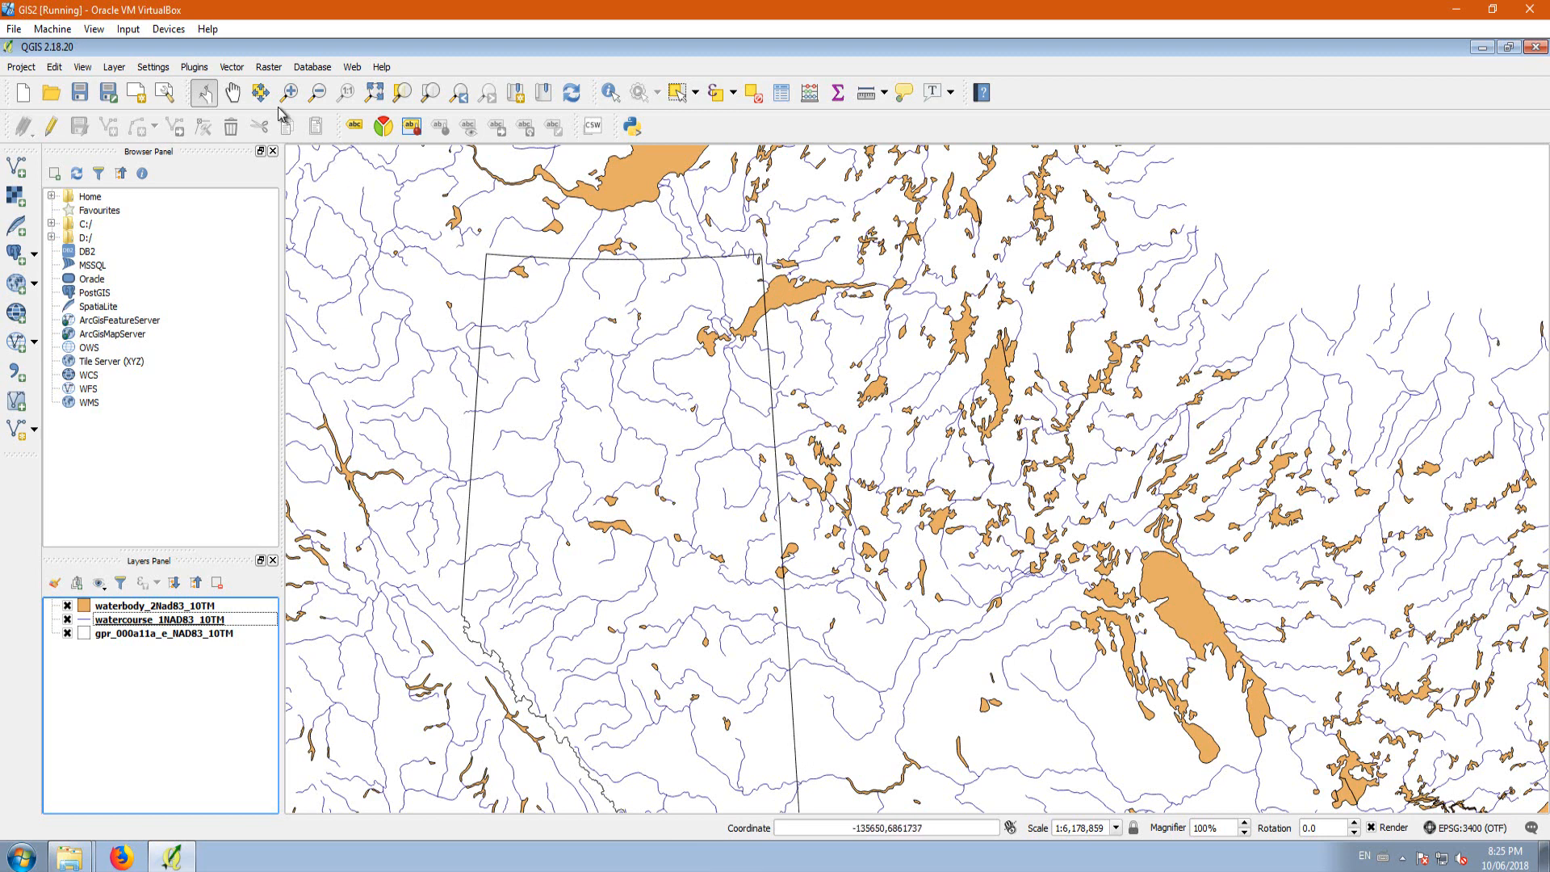
Step: Open the plugin manager and search all plugins for "proce"
{"action": "left_click", "coordinate": [196, 68]}
{"action": "left_click", "coordinate": [198, 69]}
{"action": "left_click", "coordinate": [232, 67]}
{"action": "mouse_move", "coordinate": [259, 95]}
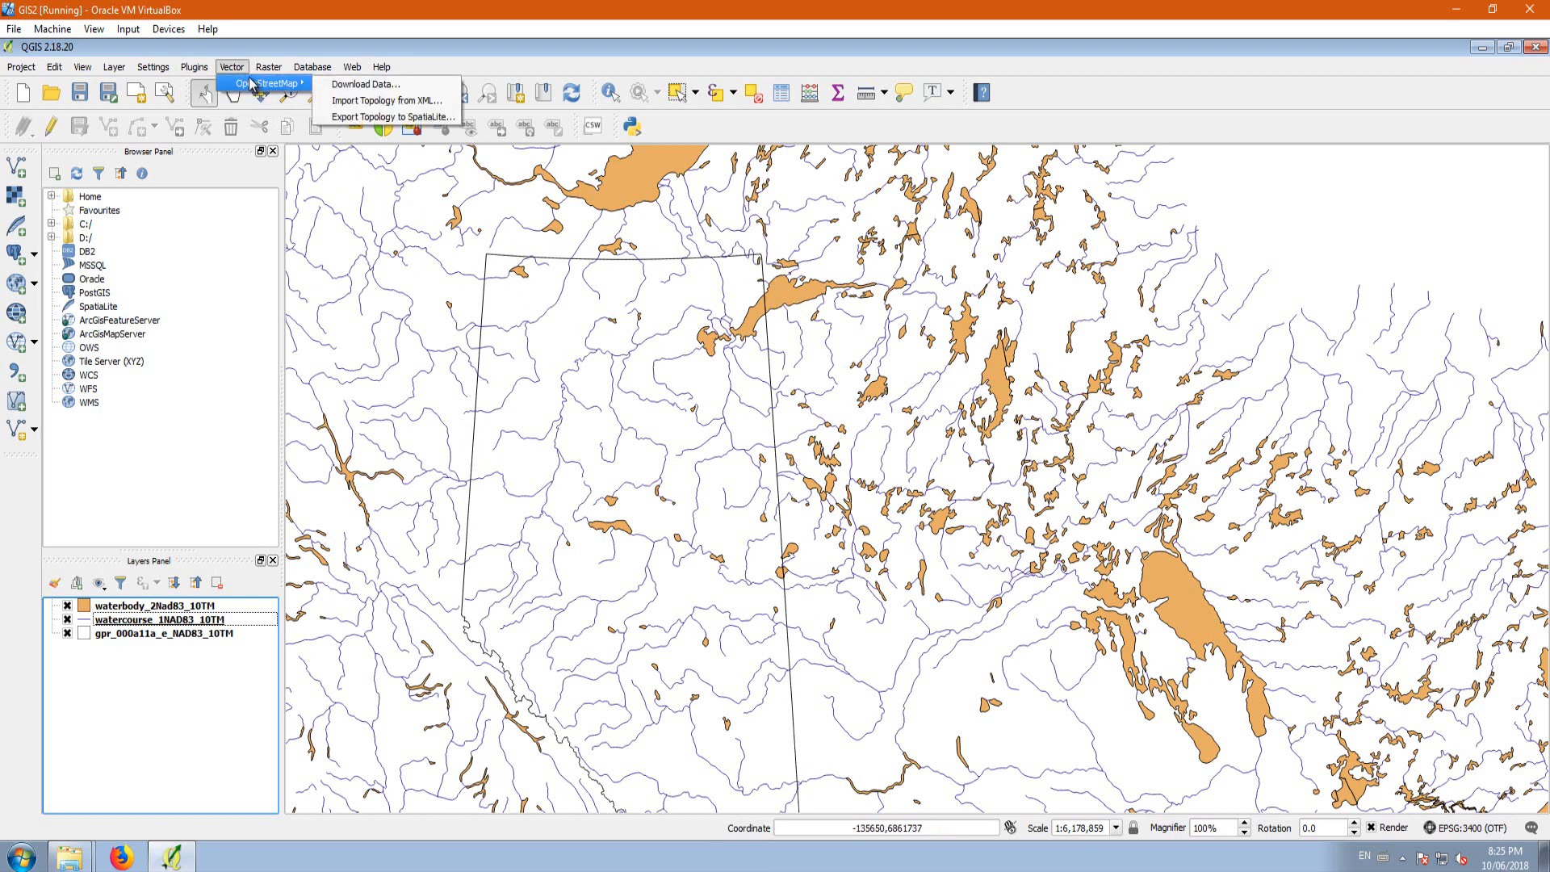
{"action": "mouse_move", "coordinate": [204, 71]}
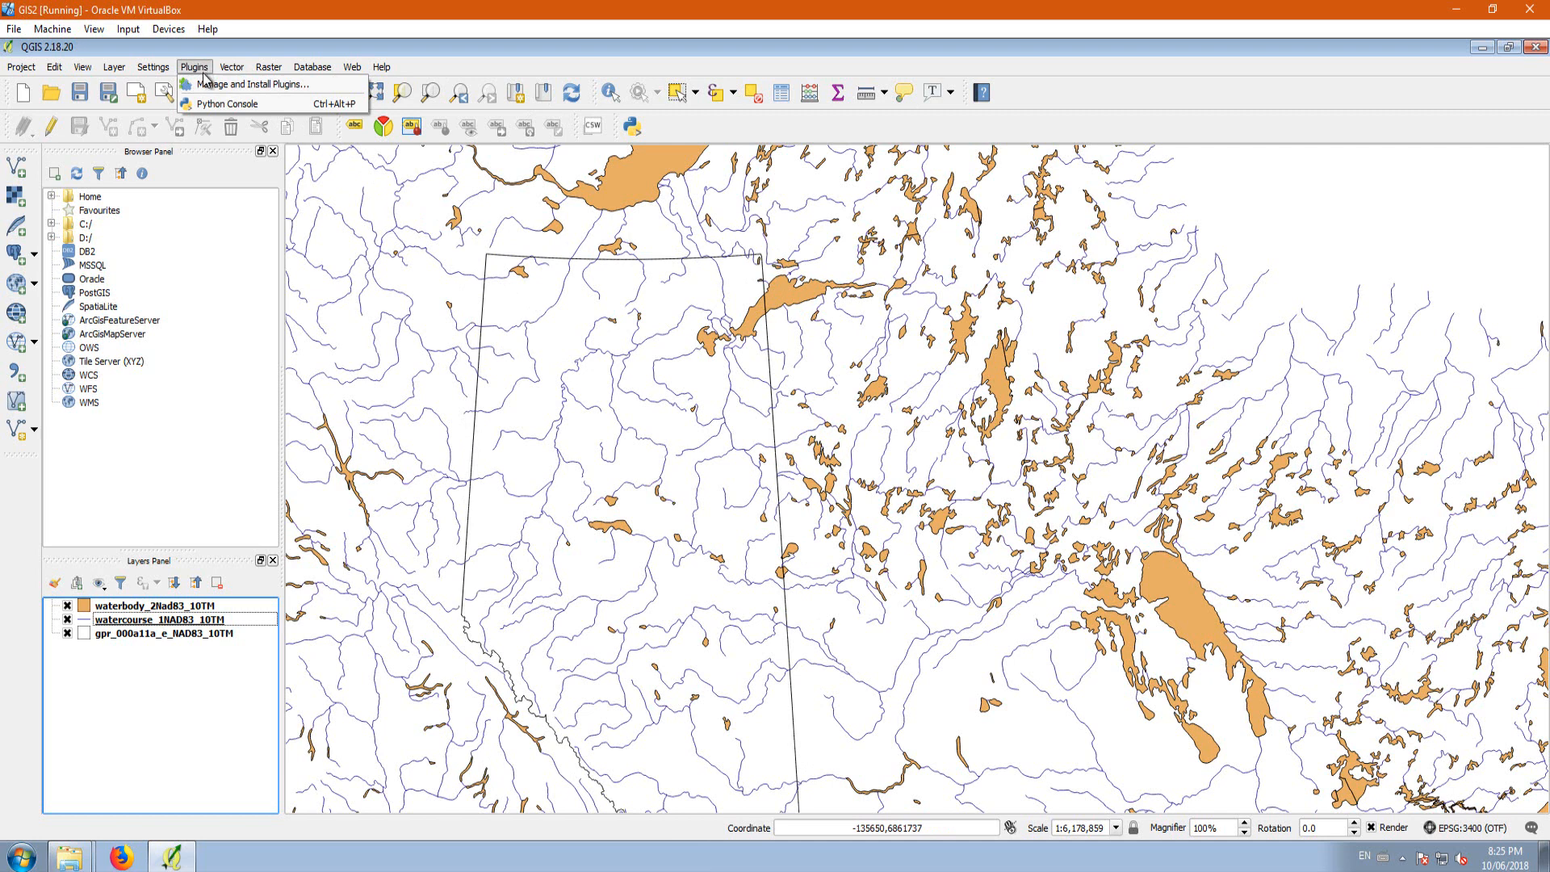
{"action": "left_click", "coordinate": [233, 87]}
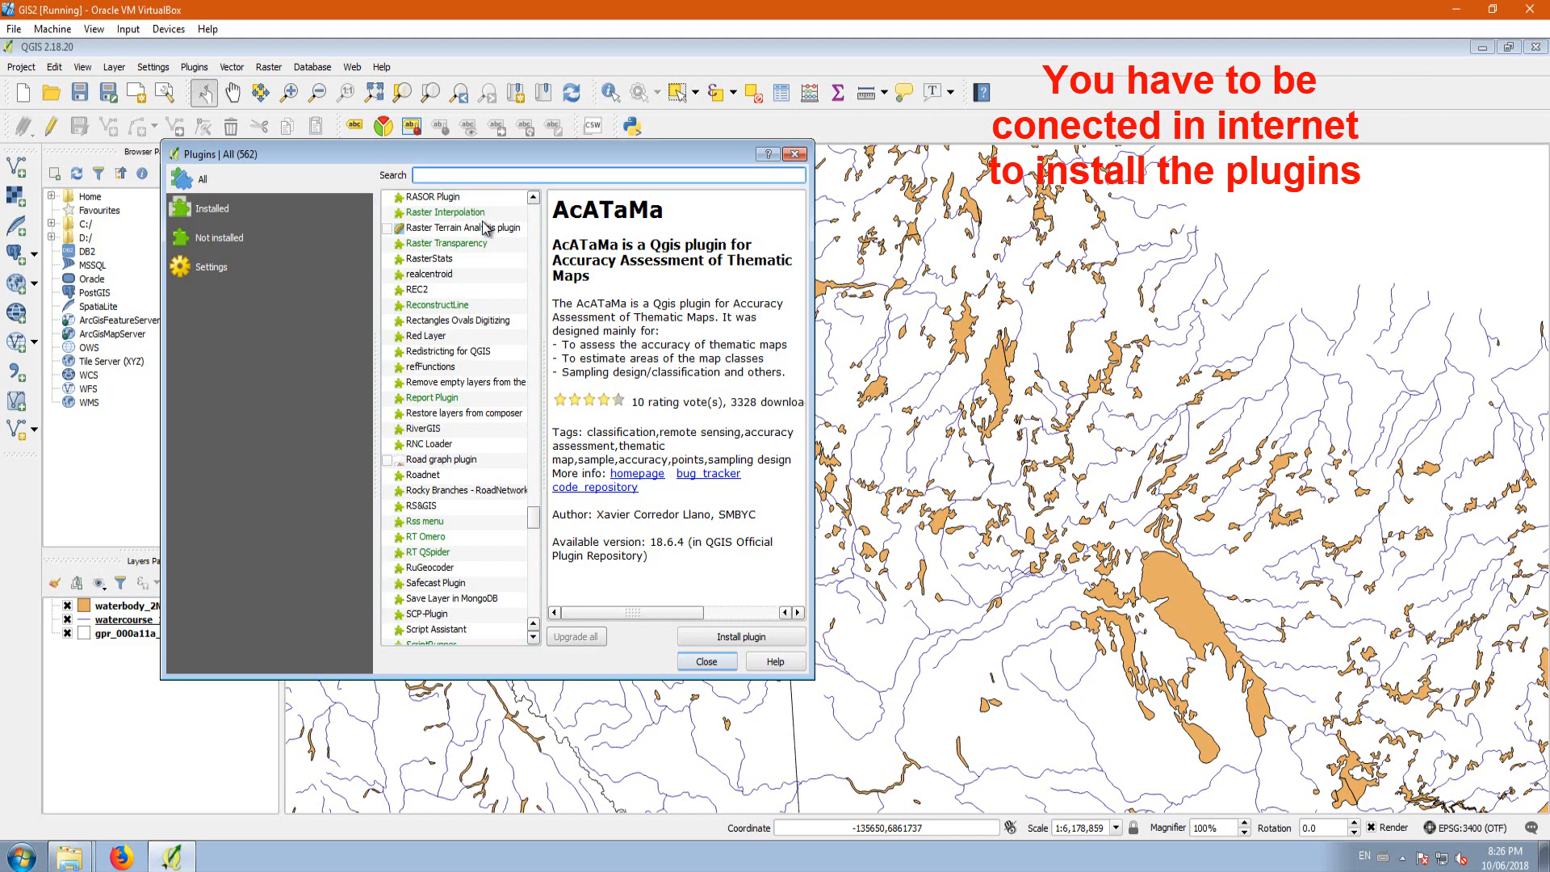
{"action": "type", "text": "pro"}
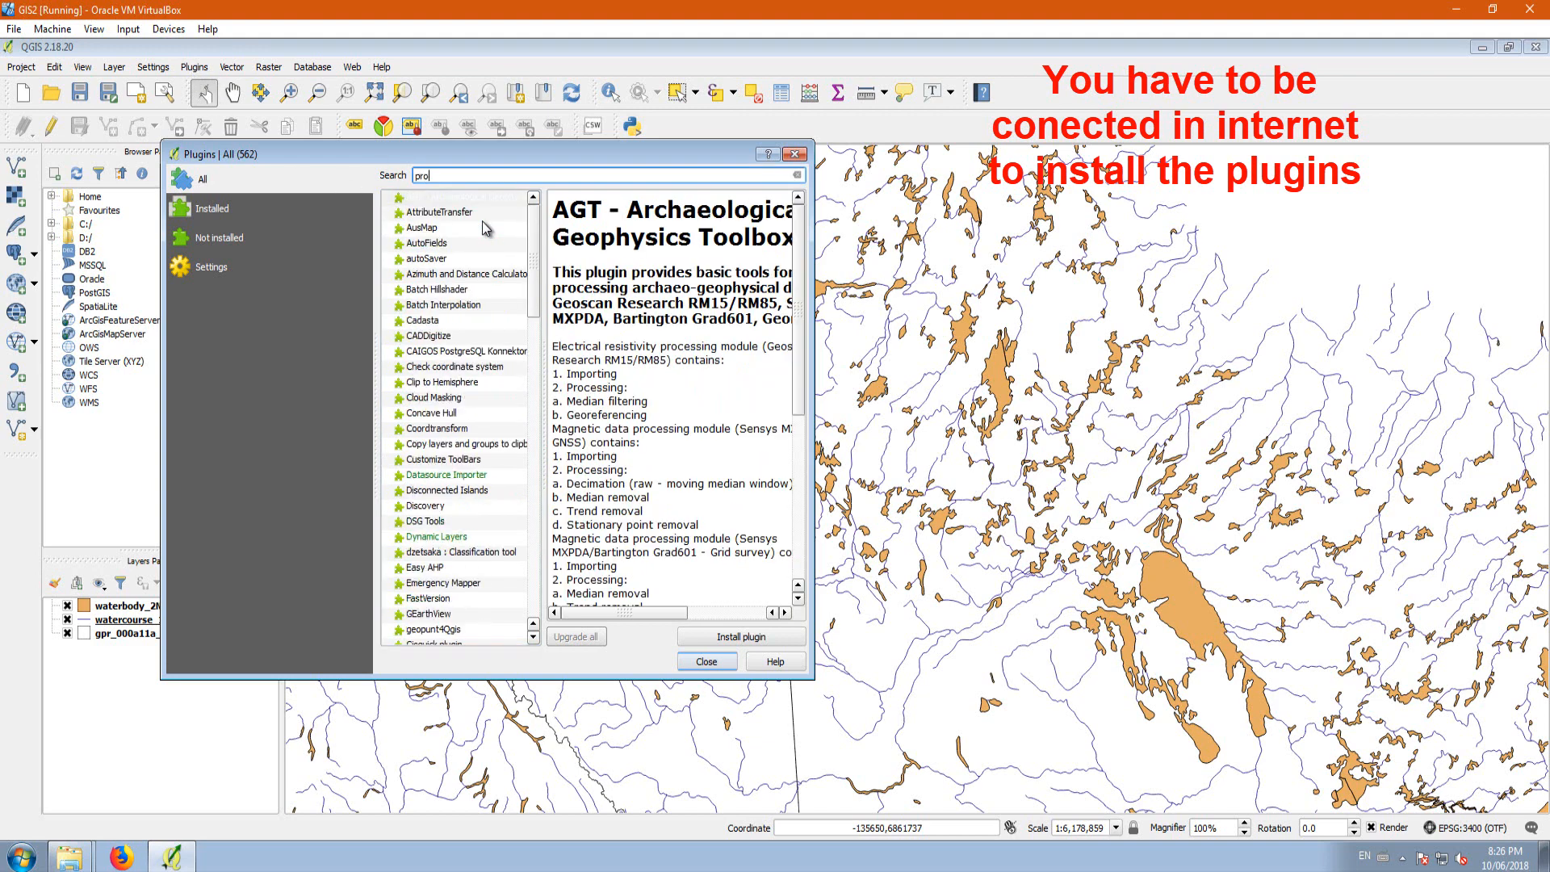
{"action": "type", "text": "ce"}
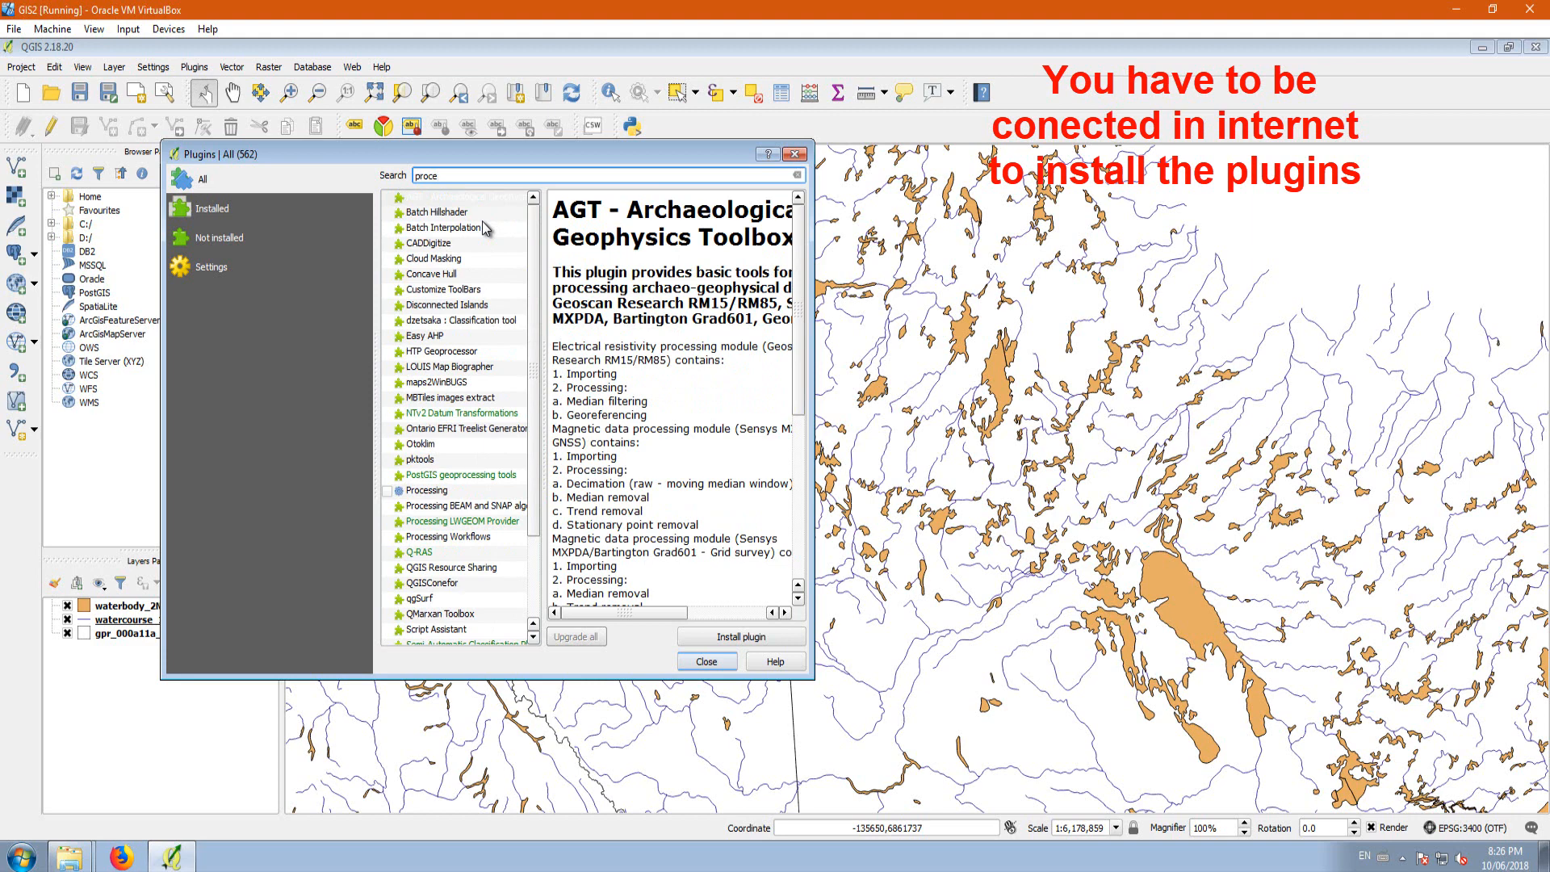
Step: Enable the Processing plugin and close the plugin manager
{"action": "left_click", "coordinate": [426, 495]}
{"action": "left_click_drag", "start_coordinate": [566, 154], "coordinate": [792, 61]}
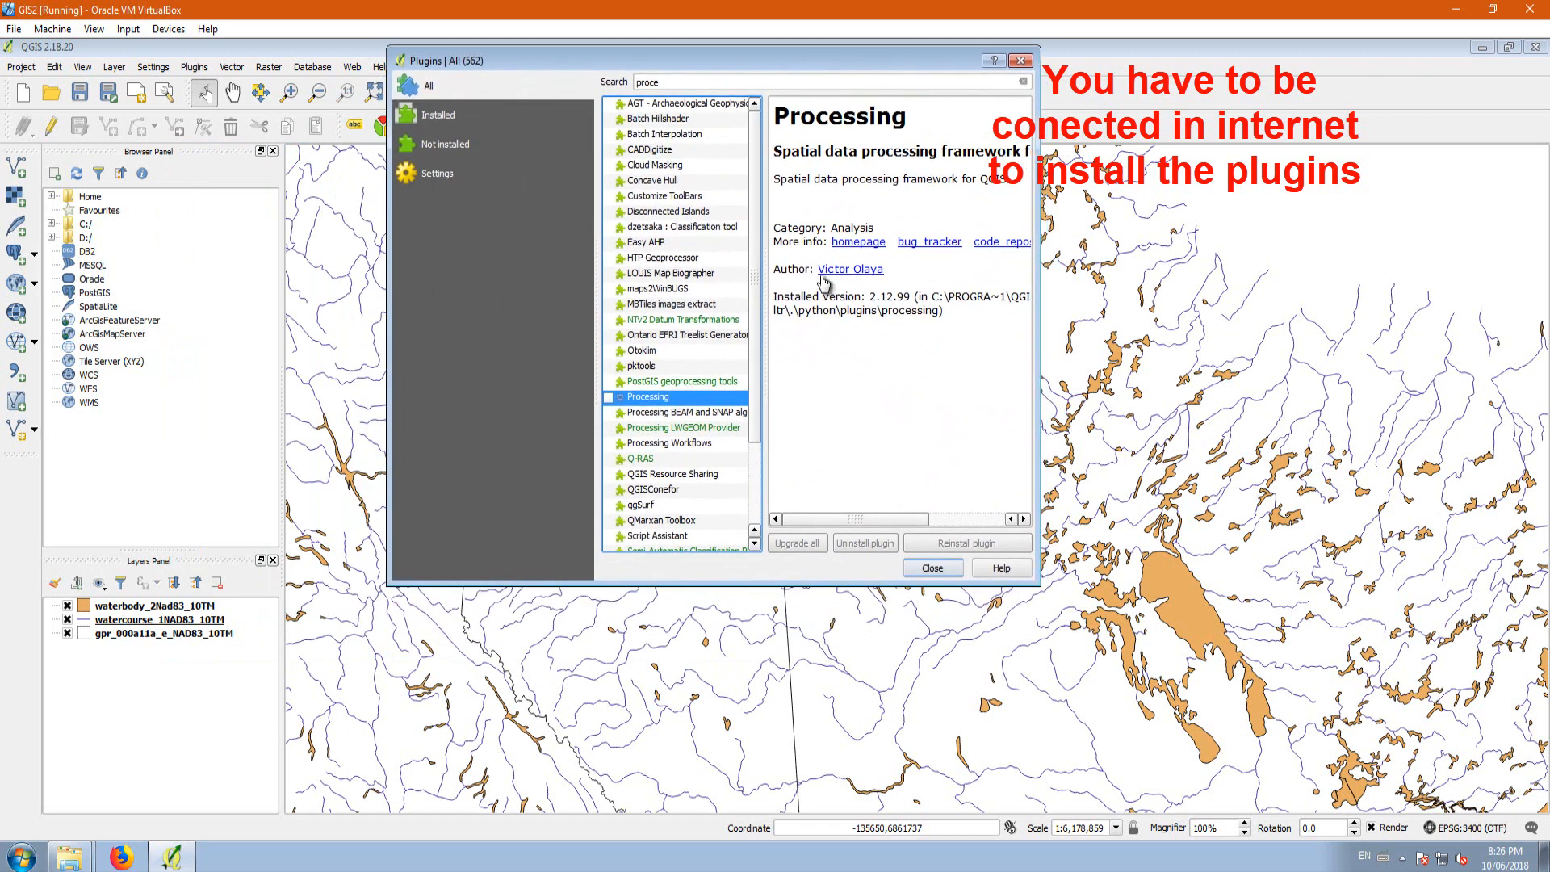
{"action": "left_click", "coordinate": [609, 397]}
{"action": "left_click", "coordinate": [932, 569]}
Step: Set up the Clip geoprocessing tool with waterbody_2Nad83_10TM as the input layer and gpr_000a11a_e_NAD83_10TM as the clip layer
{"action": "left_click", "coordinate": [242, 67]}
{"action": "mouse_move", "coordinate": [265, 117]}
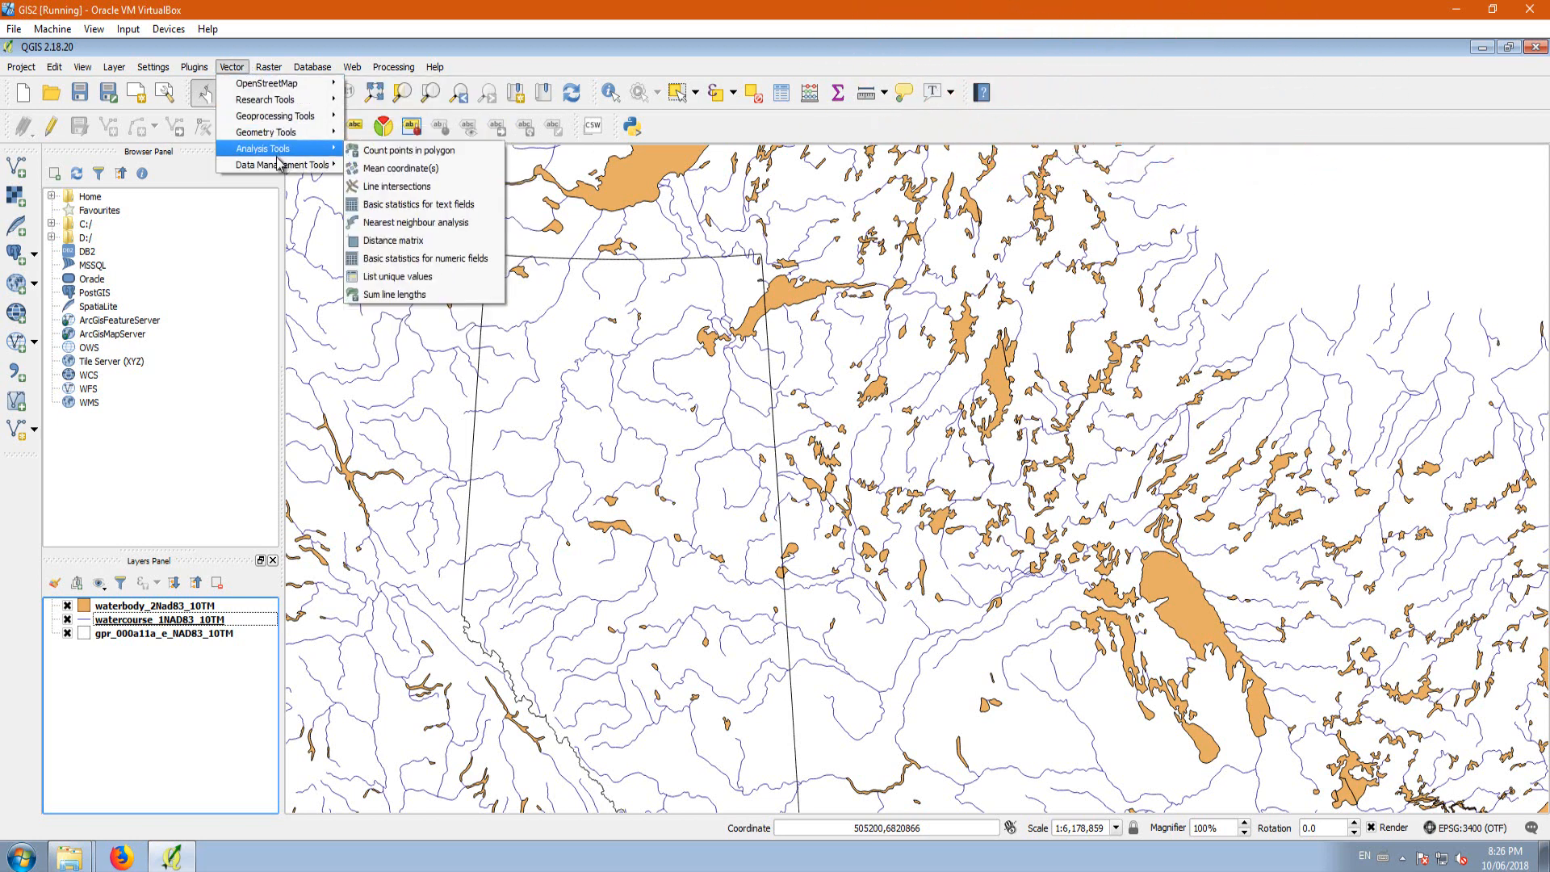
{"action": "mouse_move", "coordinate": [263, 85]}
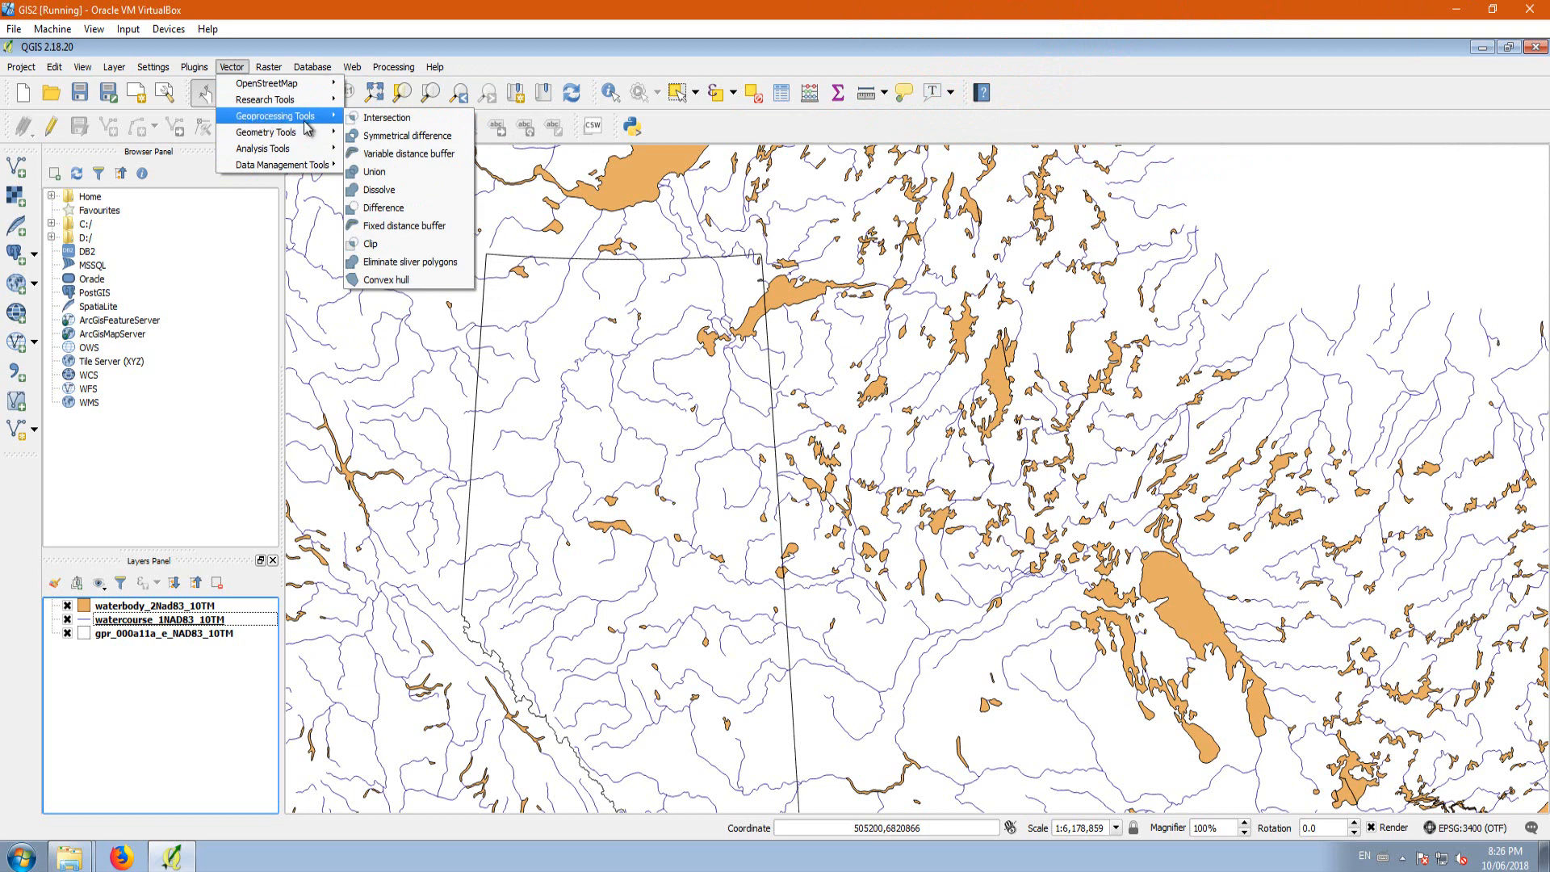
{"action": "left_click", "coordinate": [397, 252]}
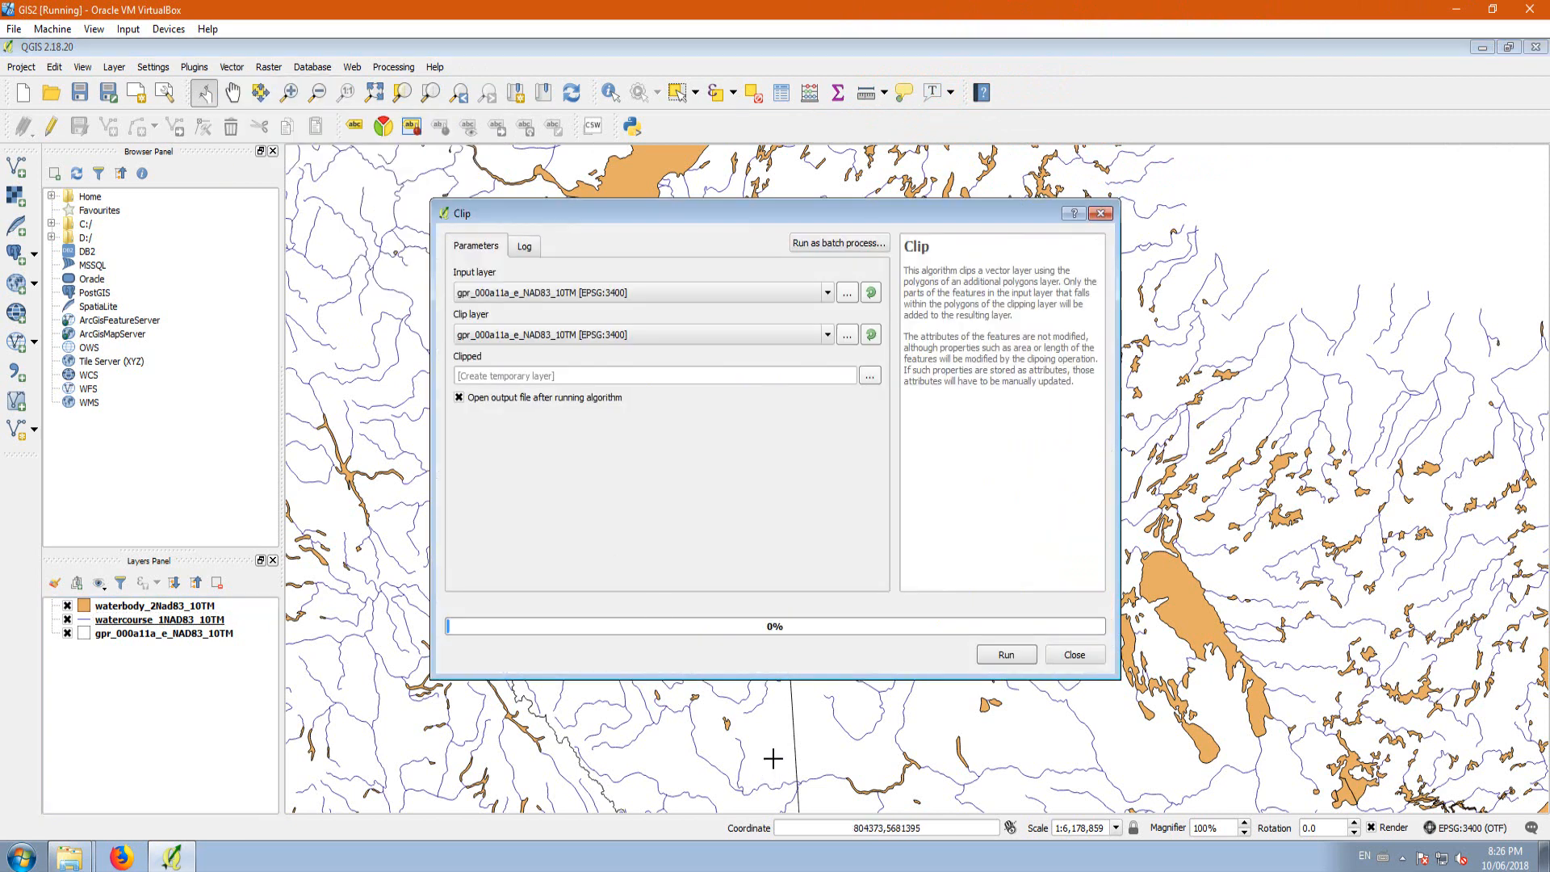
{"action": "left_click", "coordinate": [538, 296]}
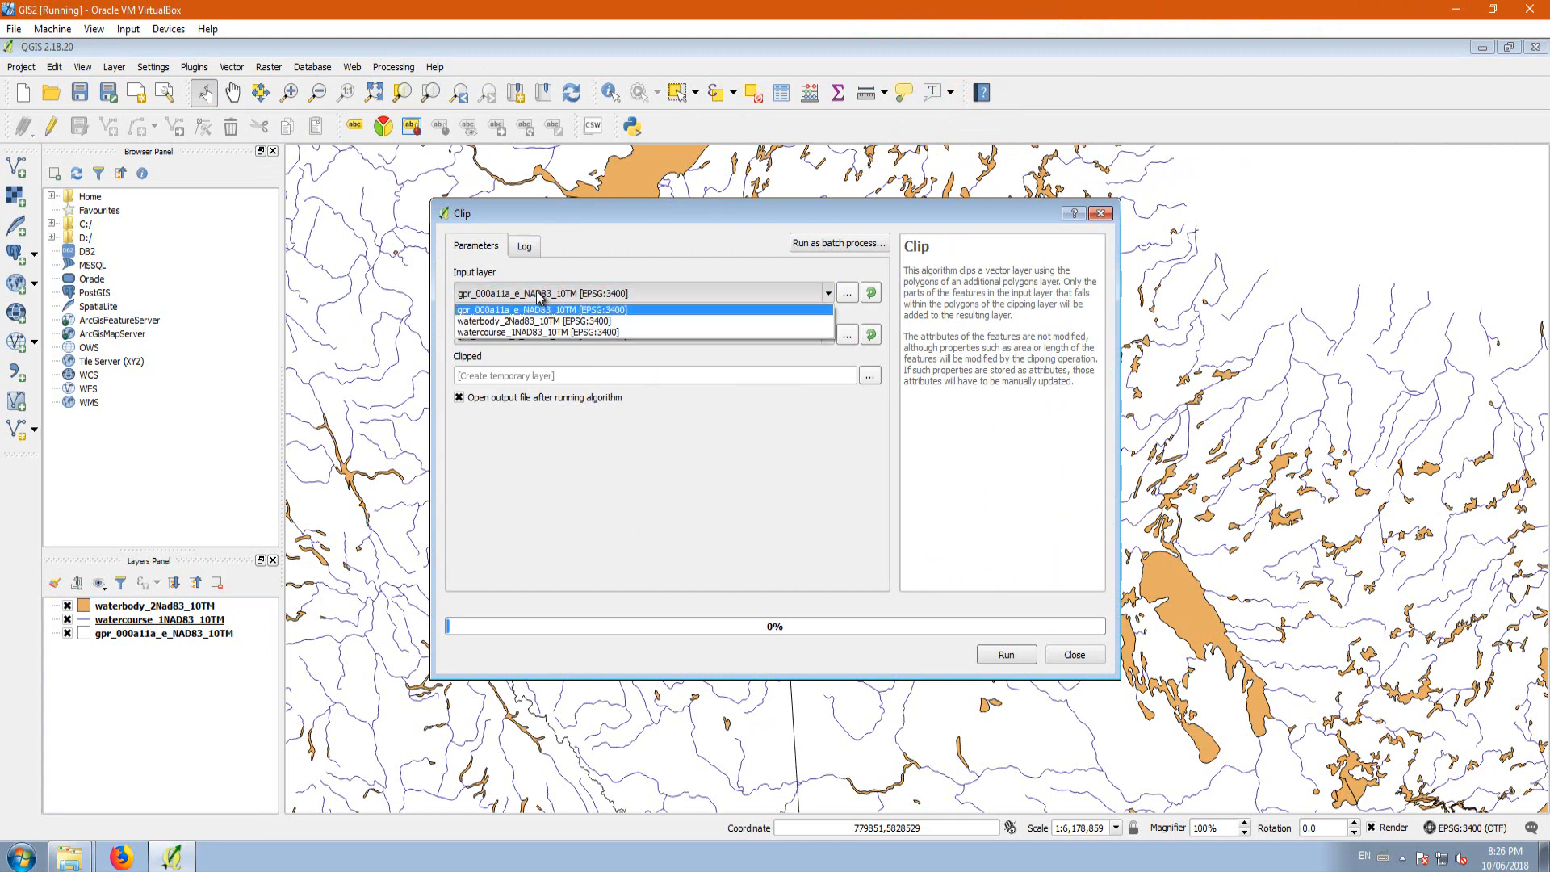
{"action": "left_click", "coordinate": [496, 322]}
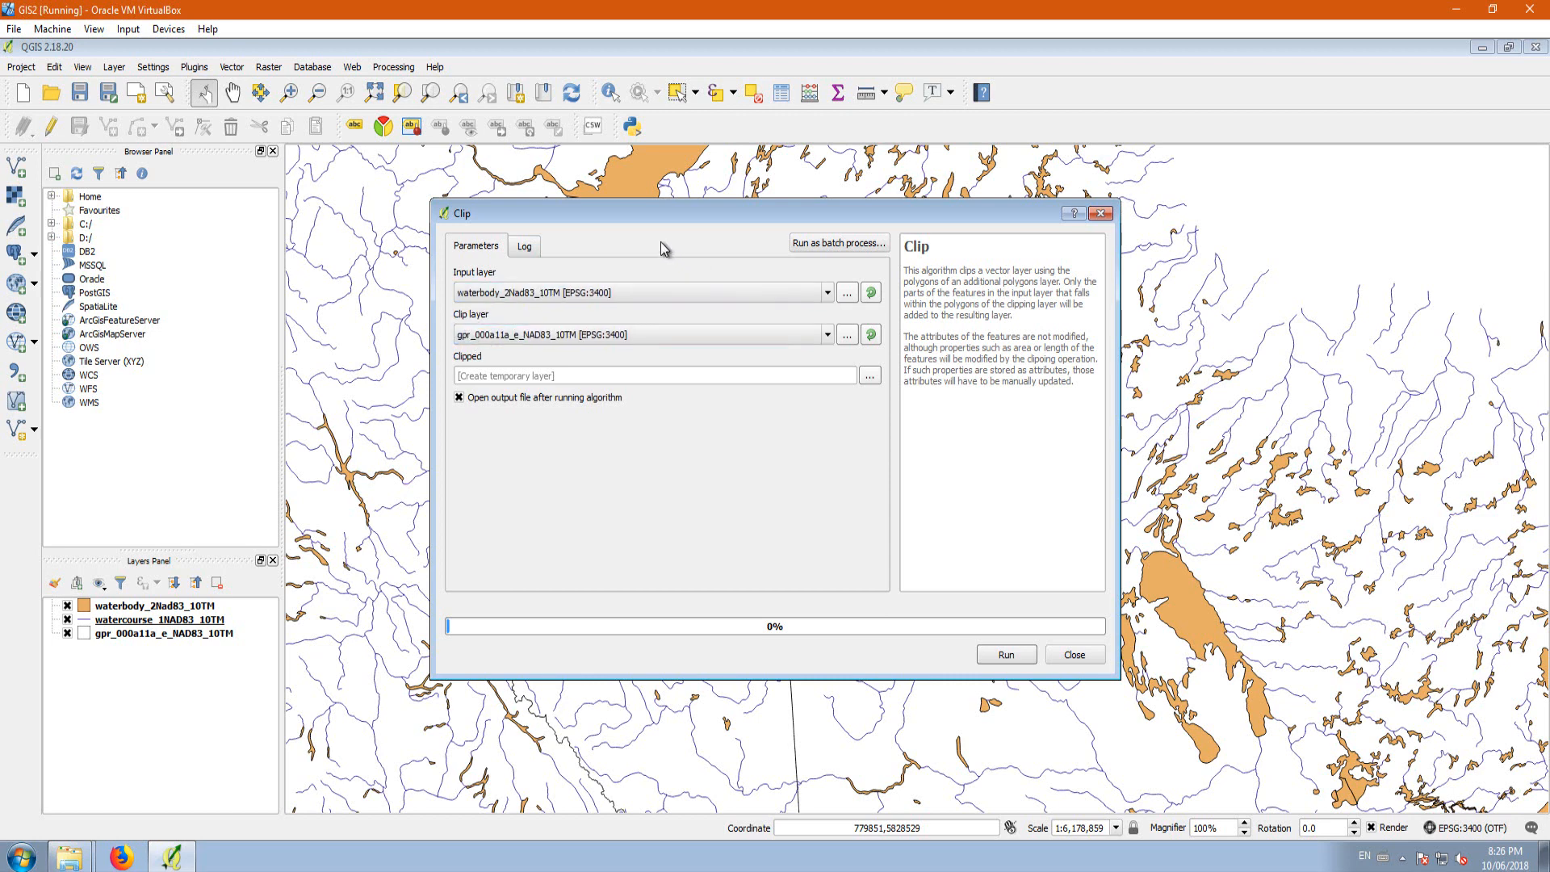
{"action": "left_click_drag", "start_coordinate": [729, 211], "coordinate": [1274, 155]}
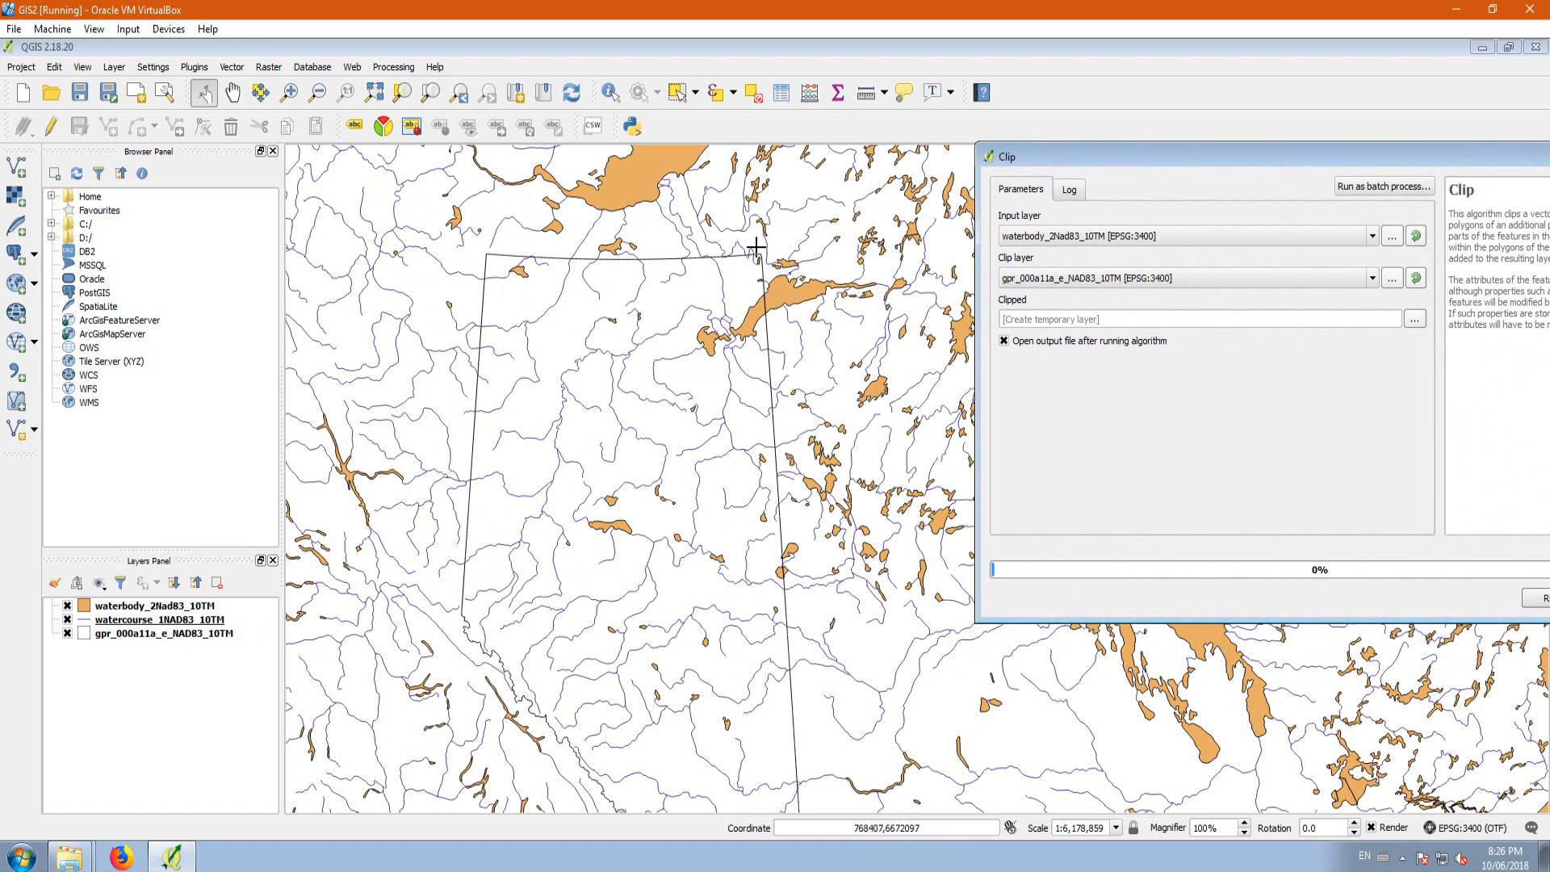
{"action": "left_click", "coordinate": [1026, 279]}
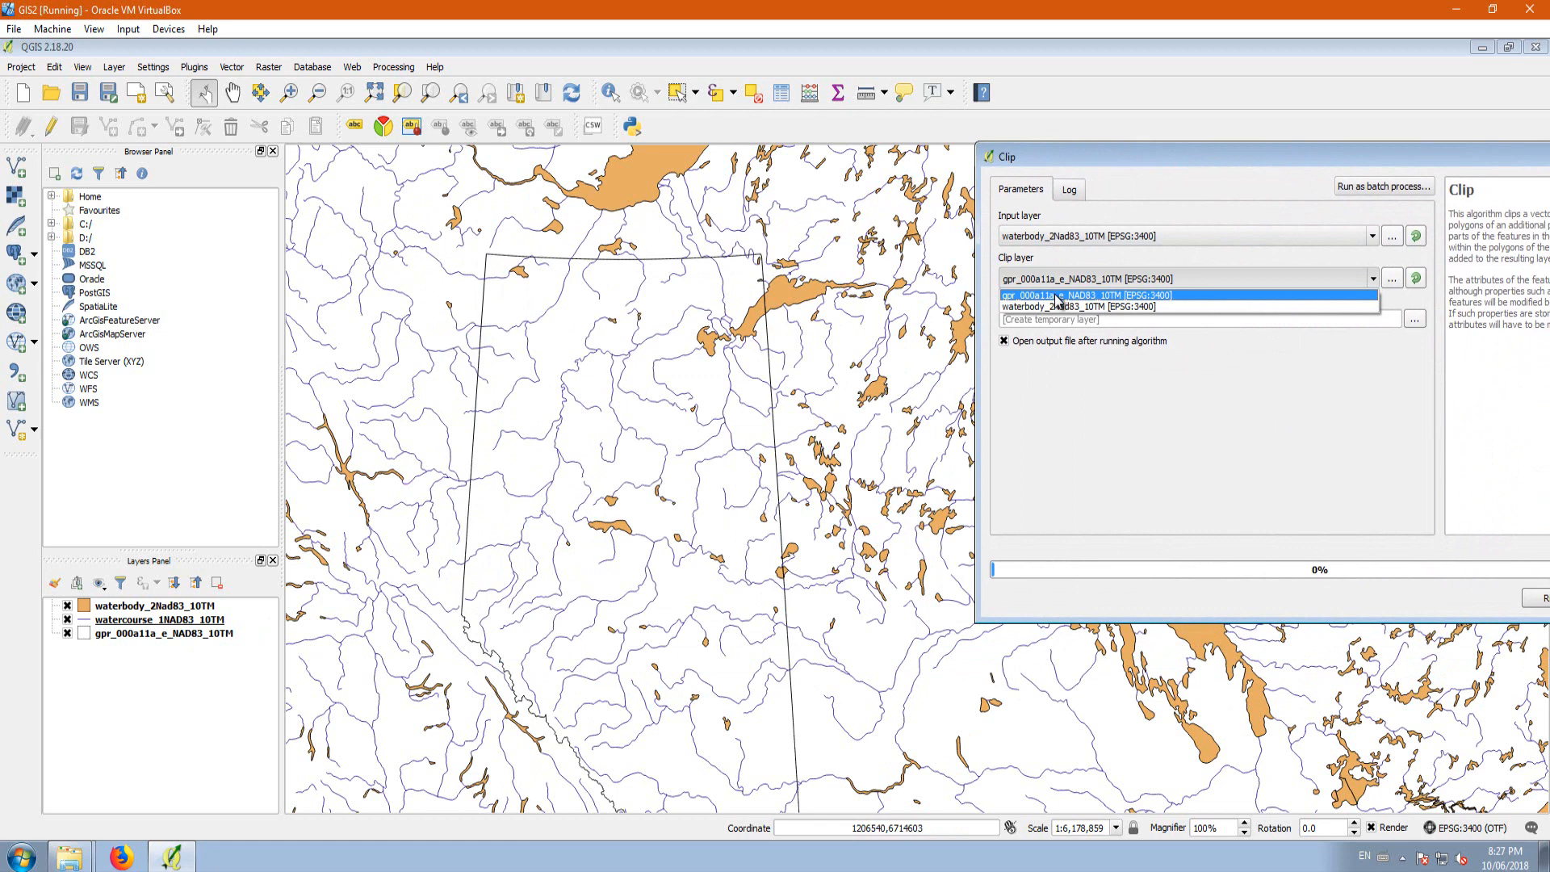
{"action": "left_click", "coordinate": [1055, 295]}
{"action": "left_click_drag", "start_coordinate": [1175, 179], "coordinate": [621, 203]}
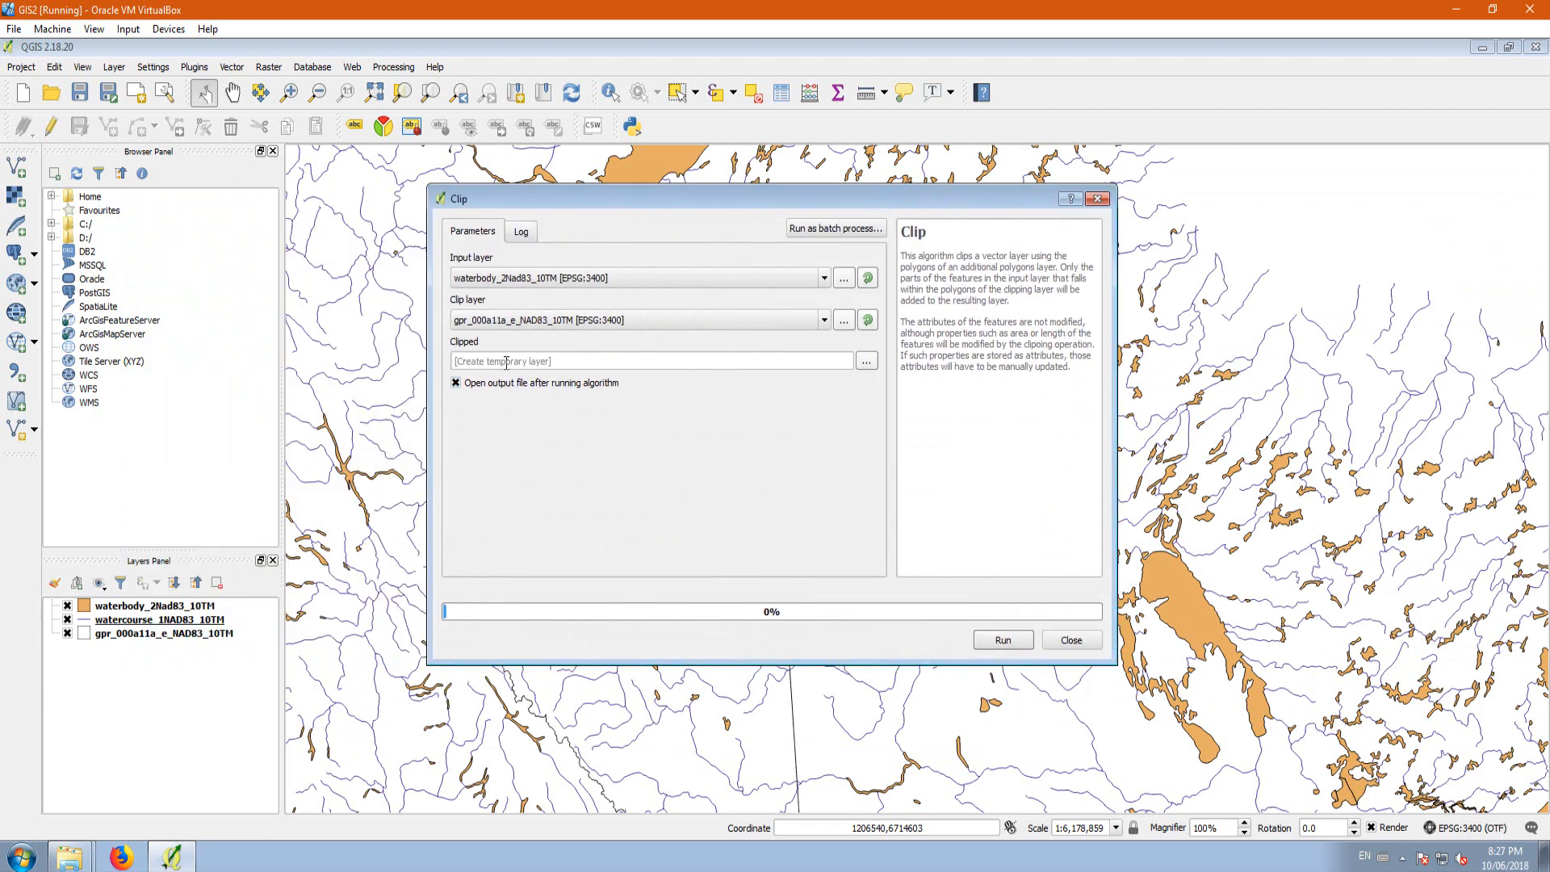
Step: Choose to save the clipped output to a file in the Desktop folder Lesson 2/Hydro/canvec_5M_CA_Hydro
{"action": "left_click", "coordinate": [867, 362]}
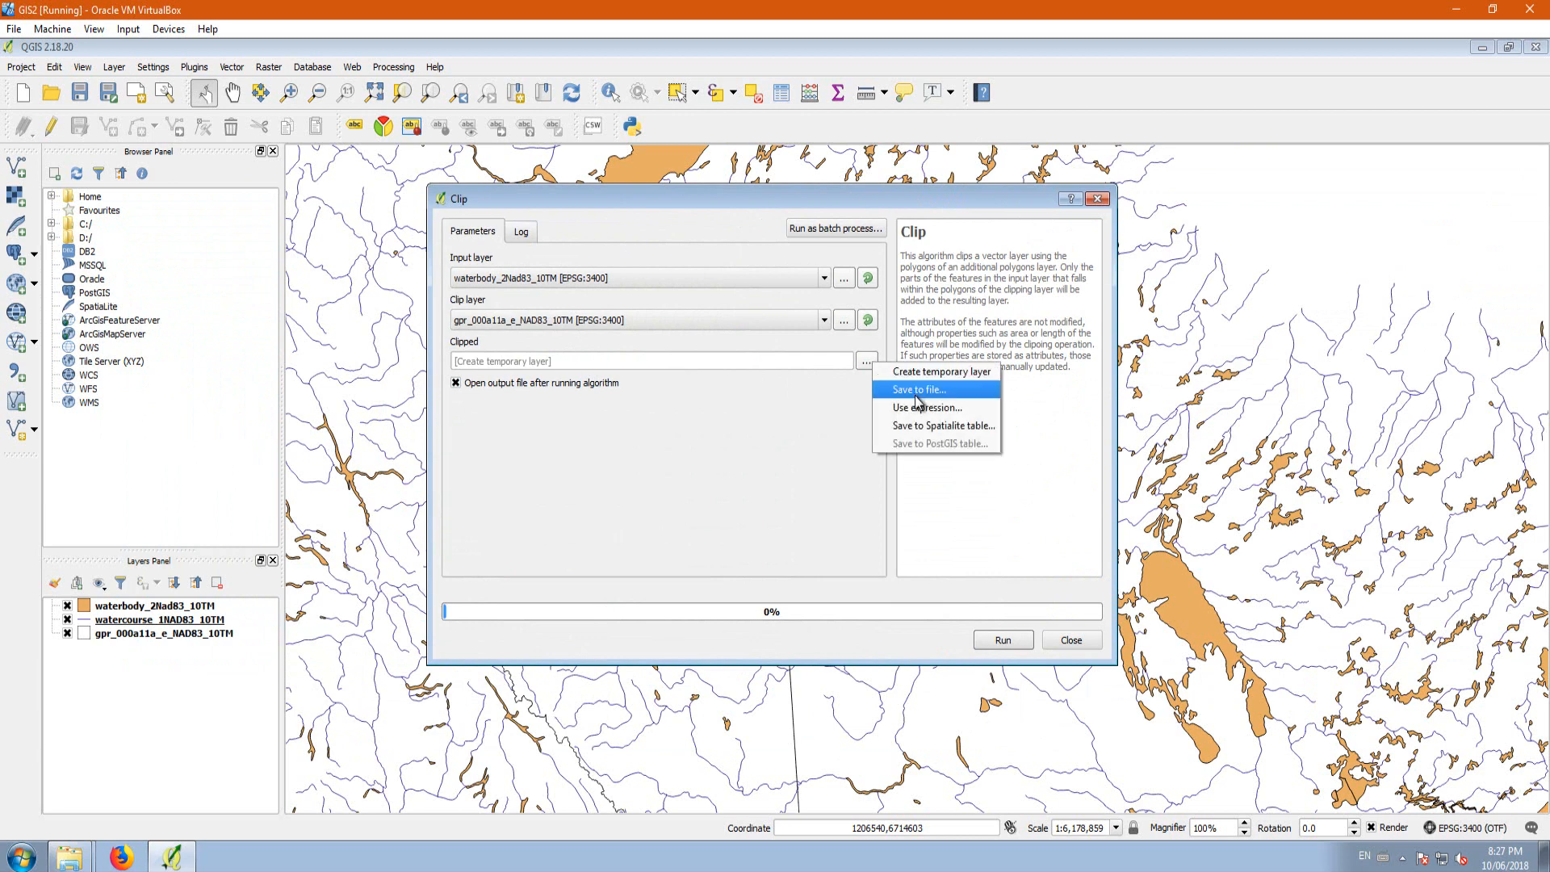
{"action": "left_click", "coordinate": [916, 391]}
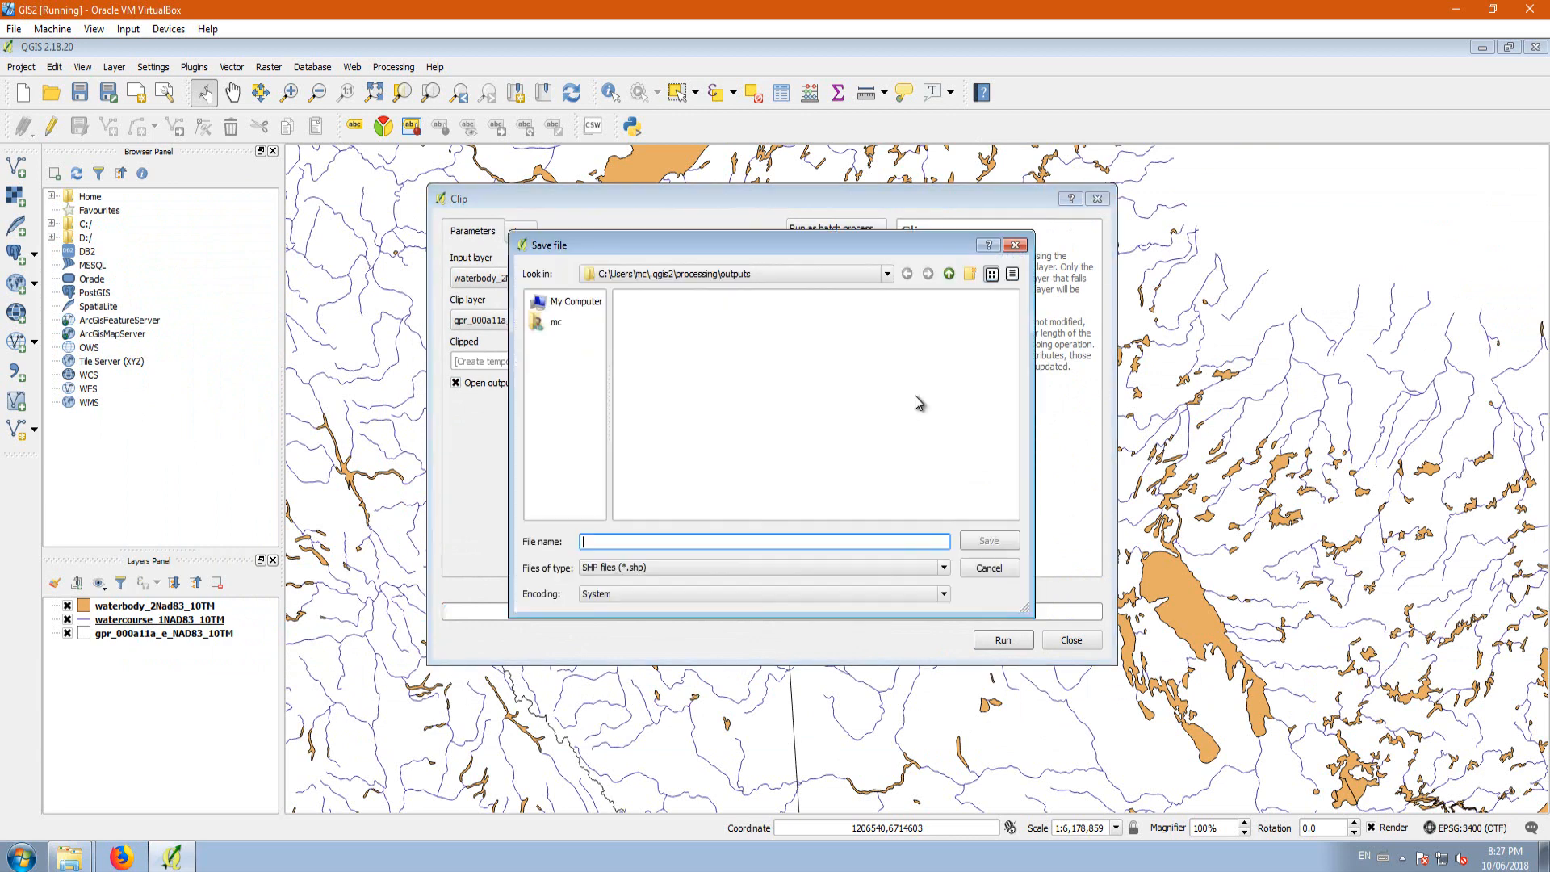
{"action": "left_click", "coordinate": [948, 275]}
{"action": "left_click", "coordinate": [948, 275]}
{"action": "left_click", "coordinate": [949, 274]}
{"action": "left_click", "coordinate": [536, 299]}
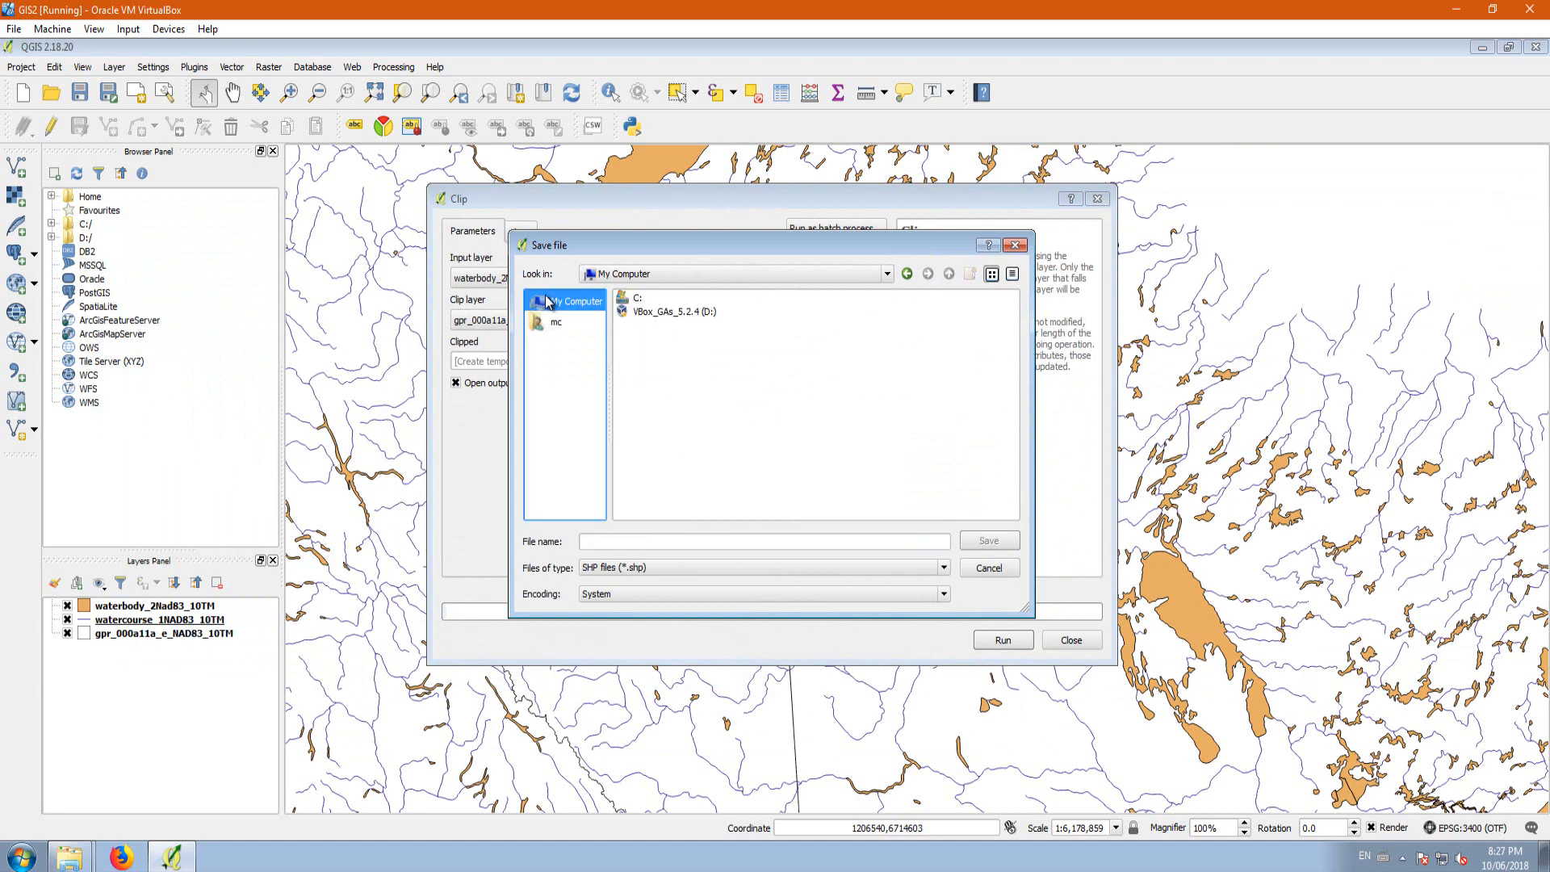
{"action": "left_click", "coordinate": [542, 324]}
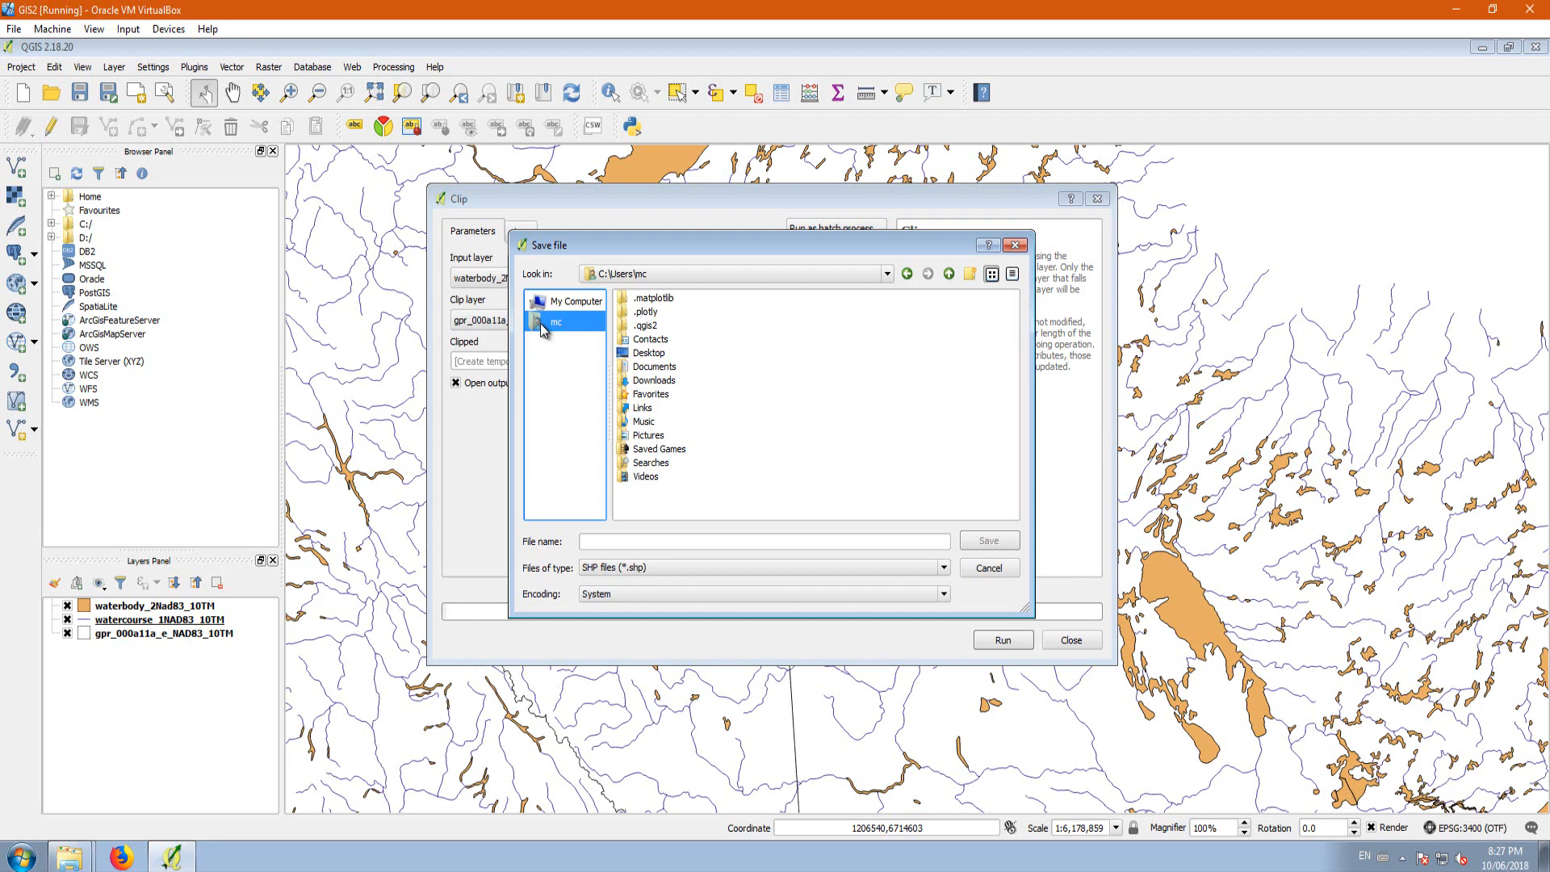
{"action": "double_click", "coordinate": [658, 353]}
{"action": "double_click", "coordinate": [650, 311]}
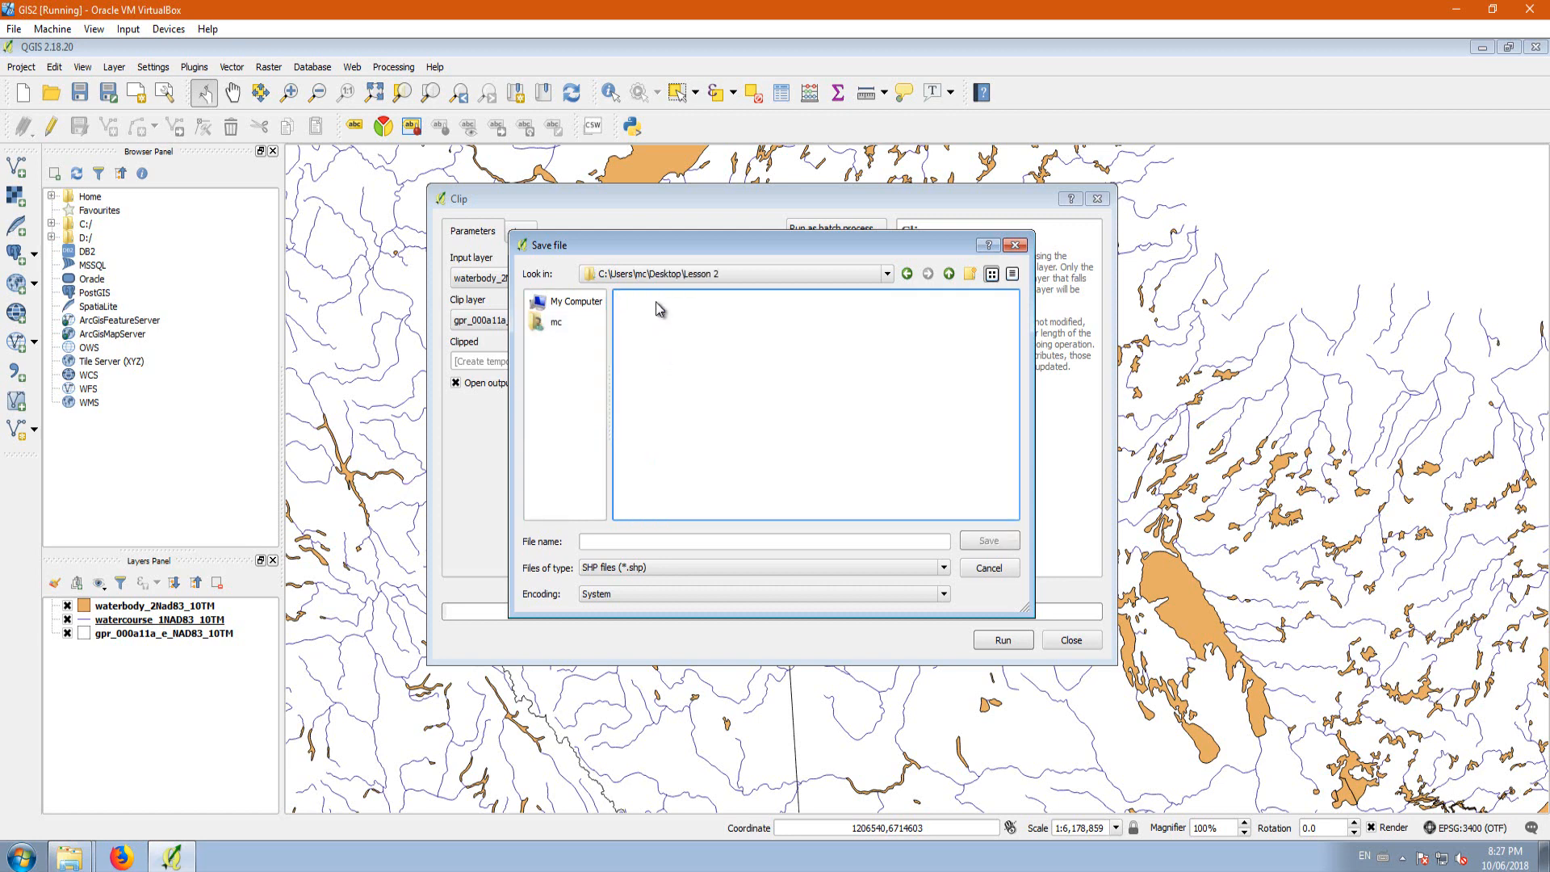
{"action": "double_click", "coordinate": [645, 311]}
{"action": "double_click", "coordinate": [683, 300]}
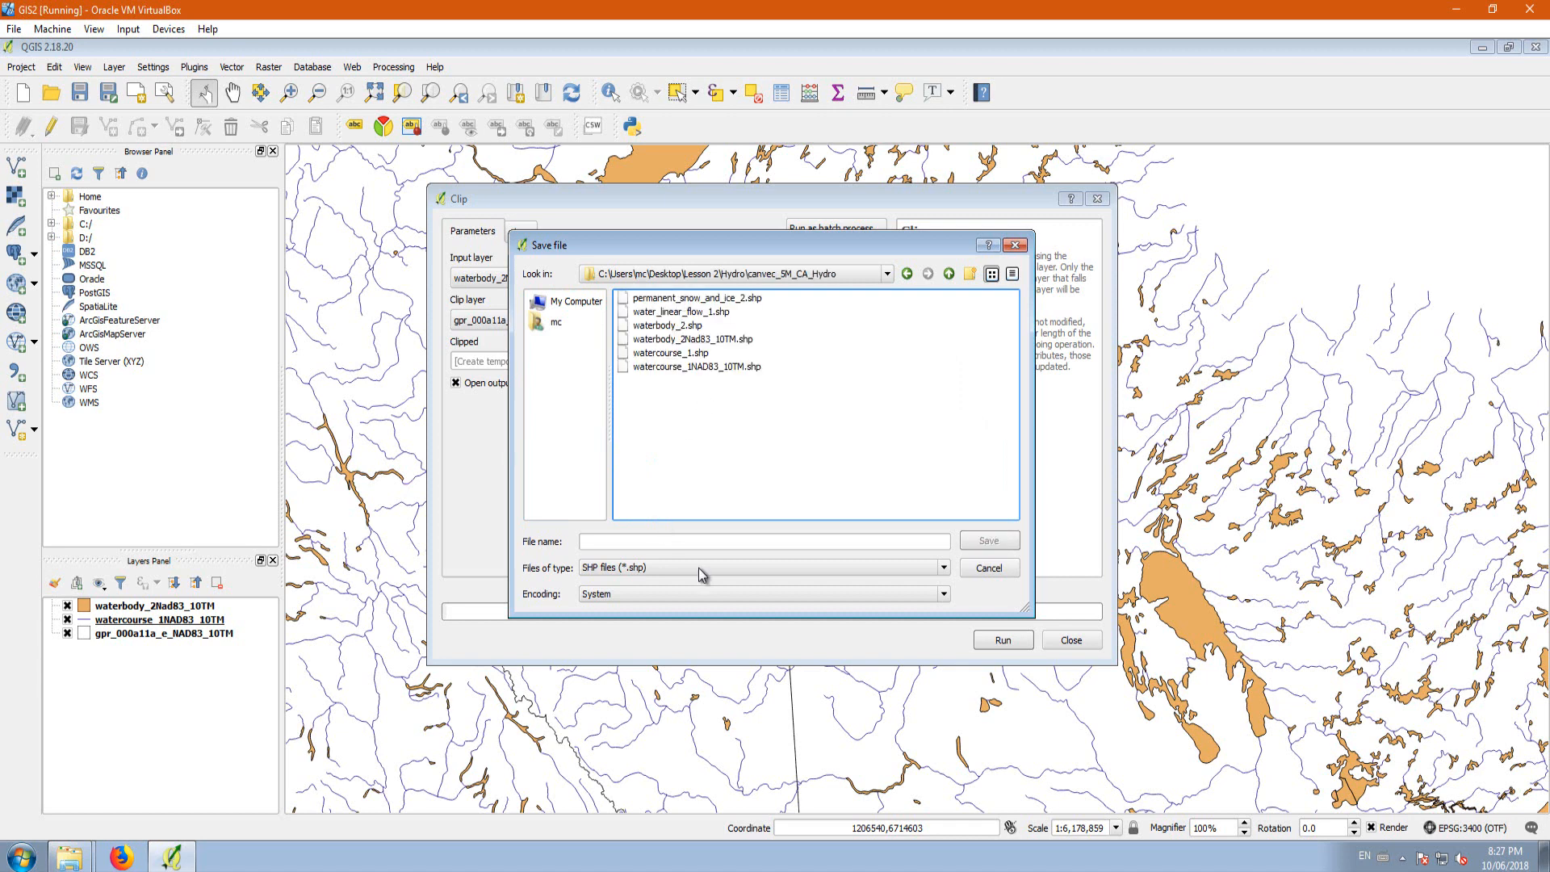
Step: Name the output shapefile AlbertaWaterBody_NAD83_10TM and run the clip
{"action": "left_click", "coordinate": [639, 541]}
{"action": "type", "text": "Alberta"}
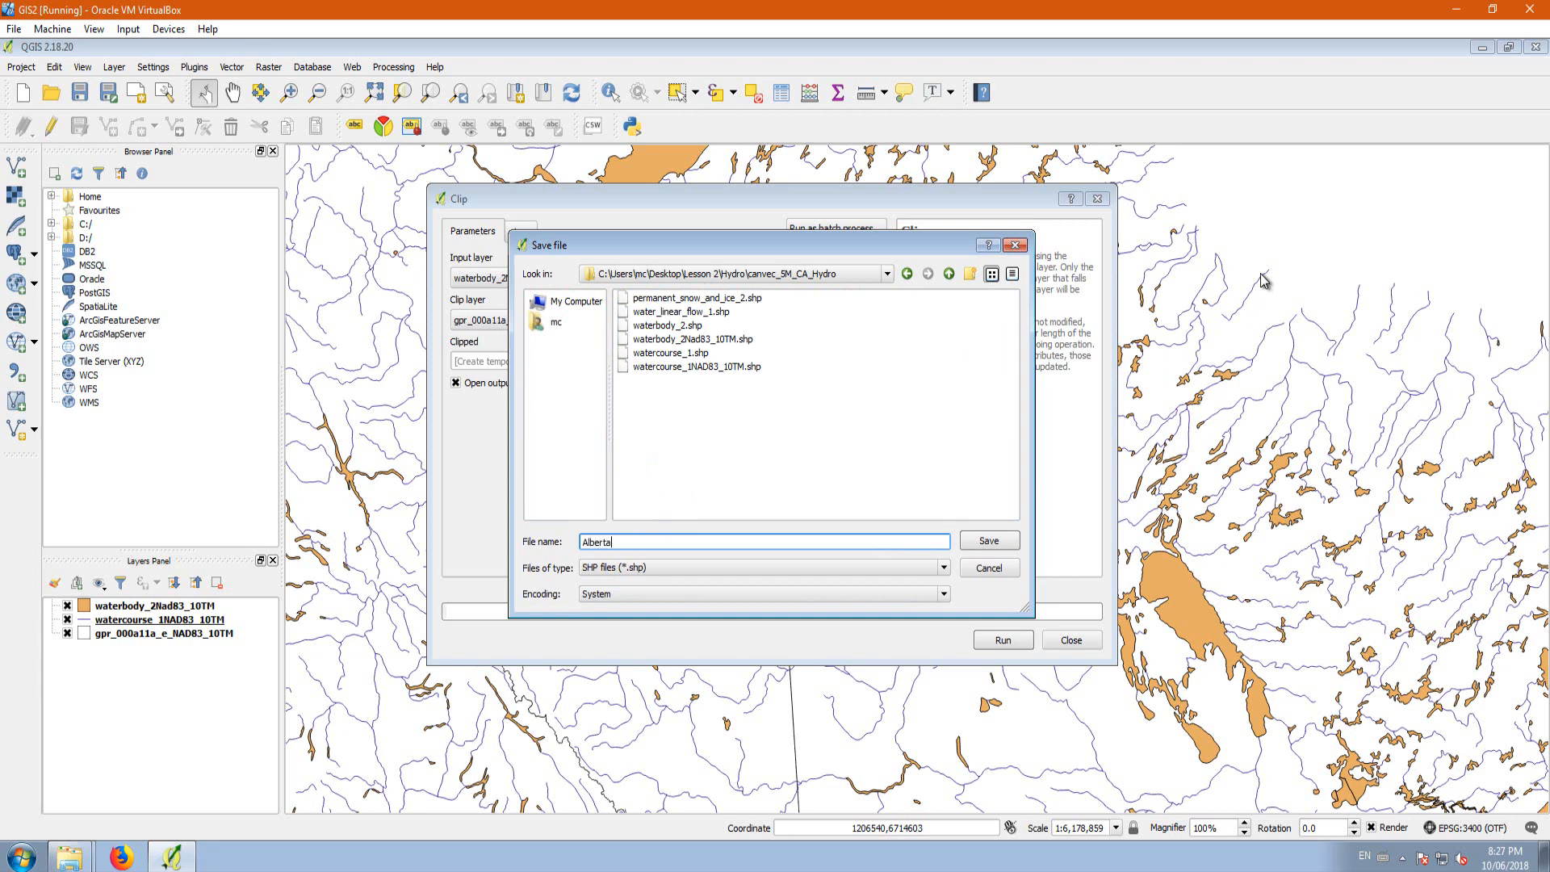
{"action": "left_click_drag", "start_coordinate": [579, 246], "coordinate": [511, 324]}
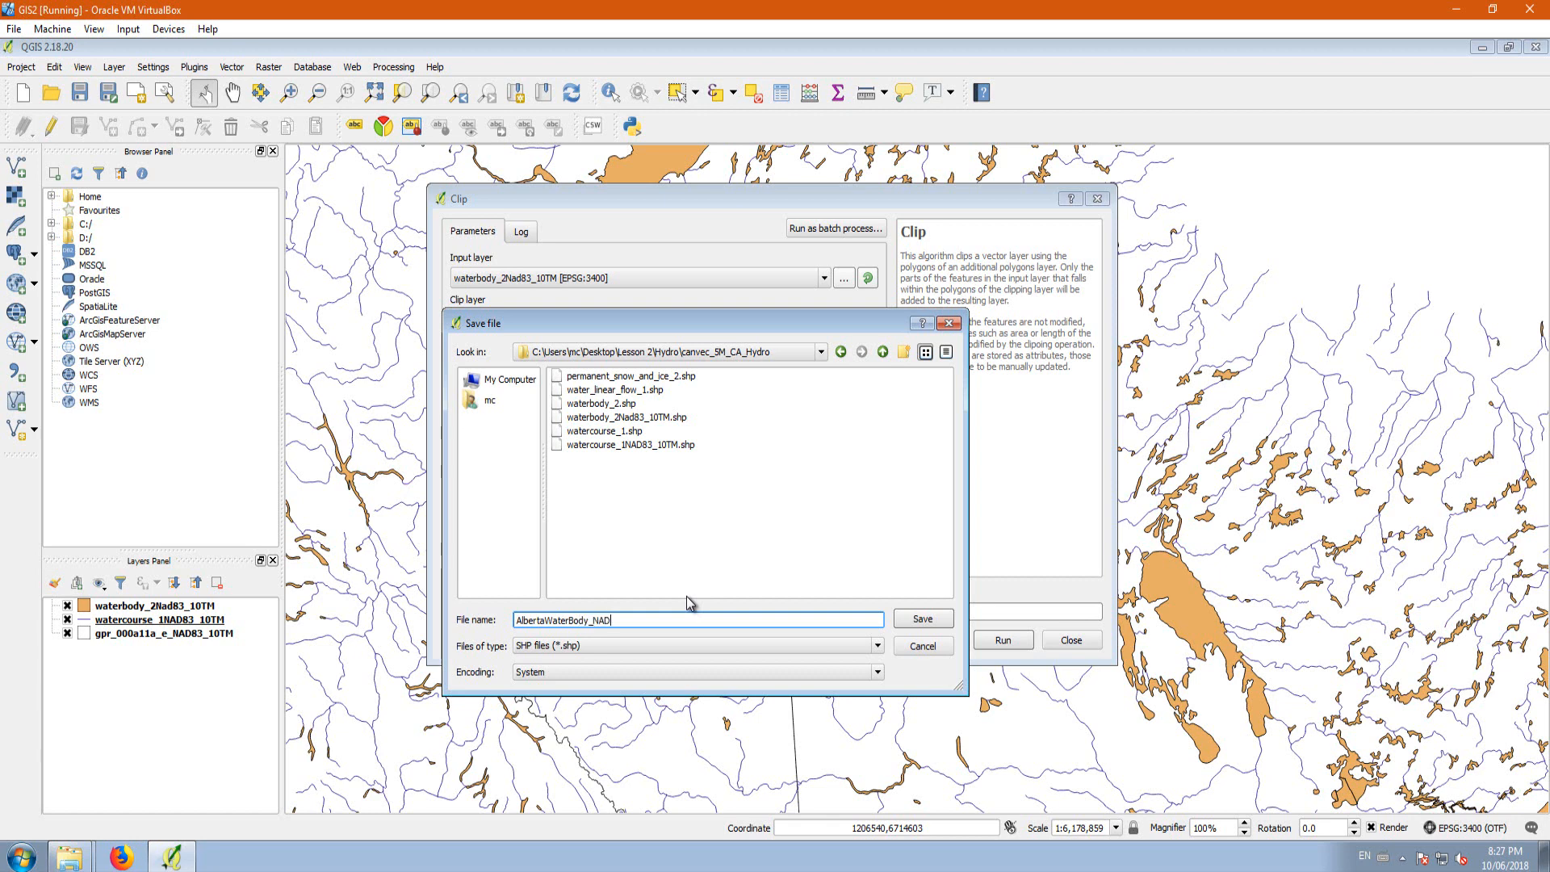
{"action": "type", "text": "83_10TM"}
{"action": "left_click", "coordinate": [921, 622]}
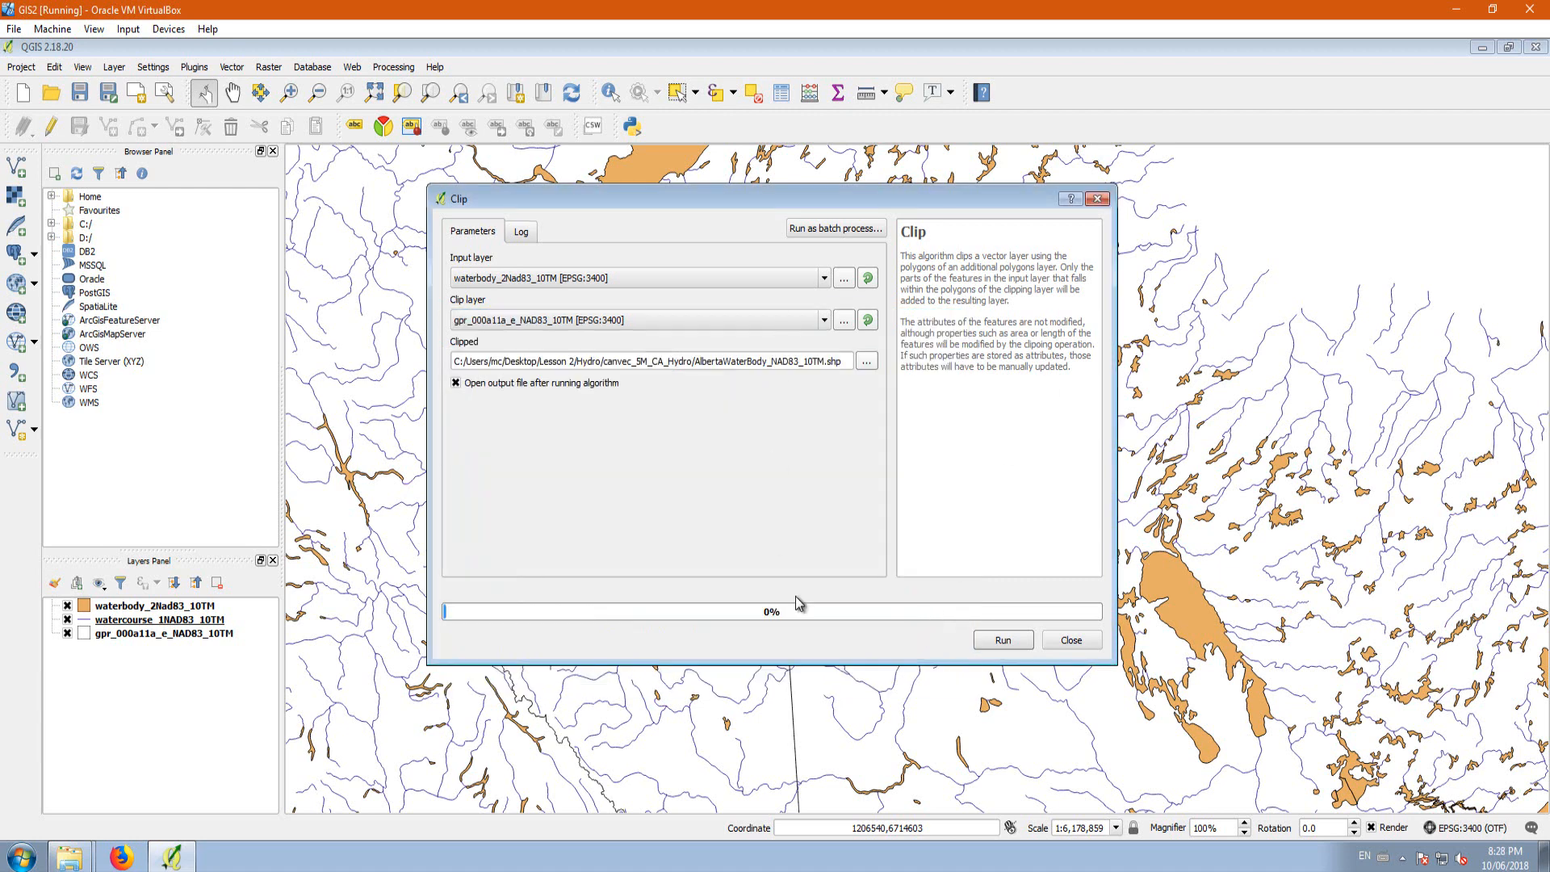
{"action": "left_click", "coordinate": [1000, 641]}
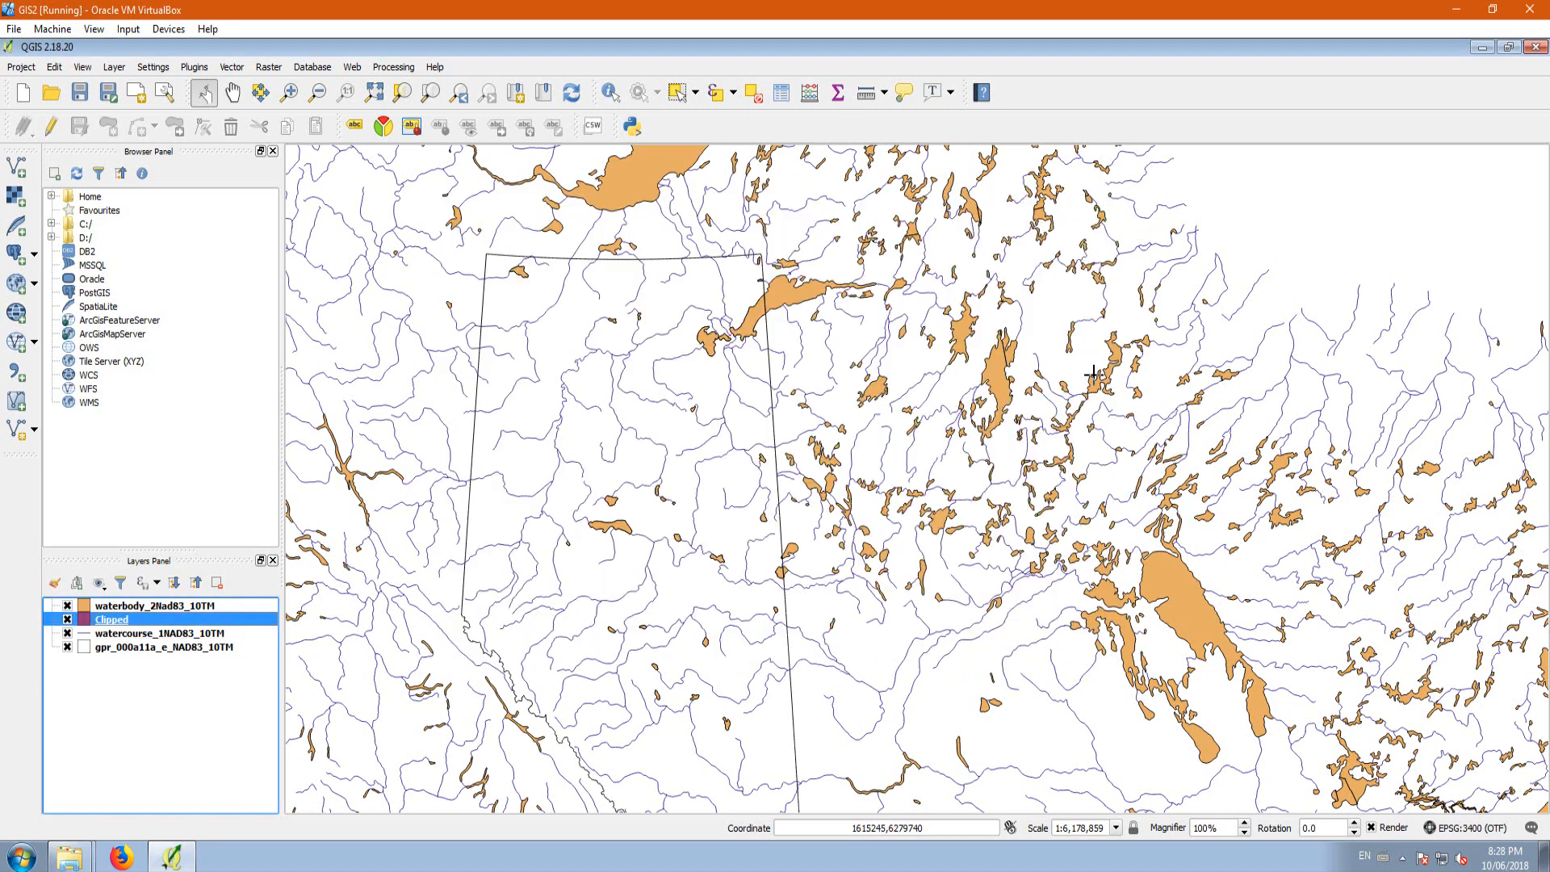
Step: Hide the watercourse_1NAD83_10TM layer and toggle waterbody_2Nad83_10TM to compare it with the Clipped layer, leaving it hidden
{"action": "left_click", "coordinate": [68, 606]}
{"action": "left_click", "coordinate": [68, 607]}
{"action": "left_click", "coordinate": [67, 606]}
{"action": "left_click", "coordinate": [68, 634]}
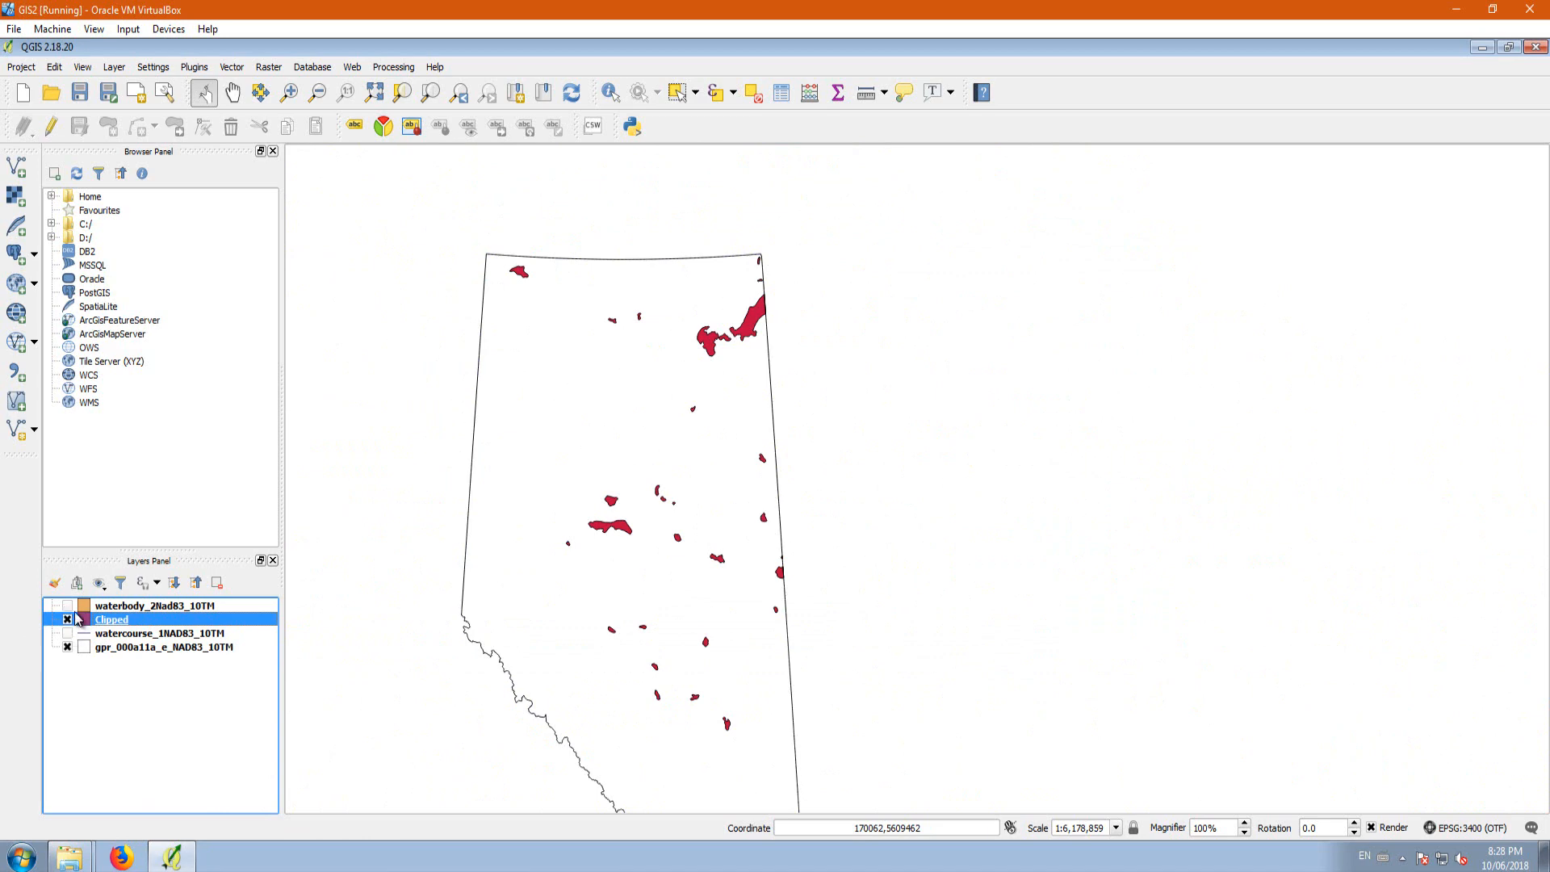
{"action": "left_click", "coordinate": [69, 606]}
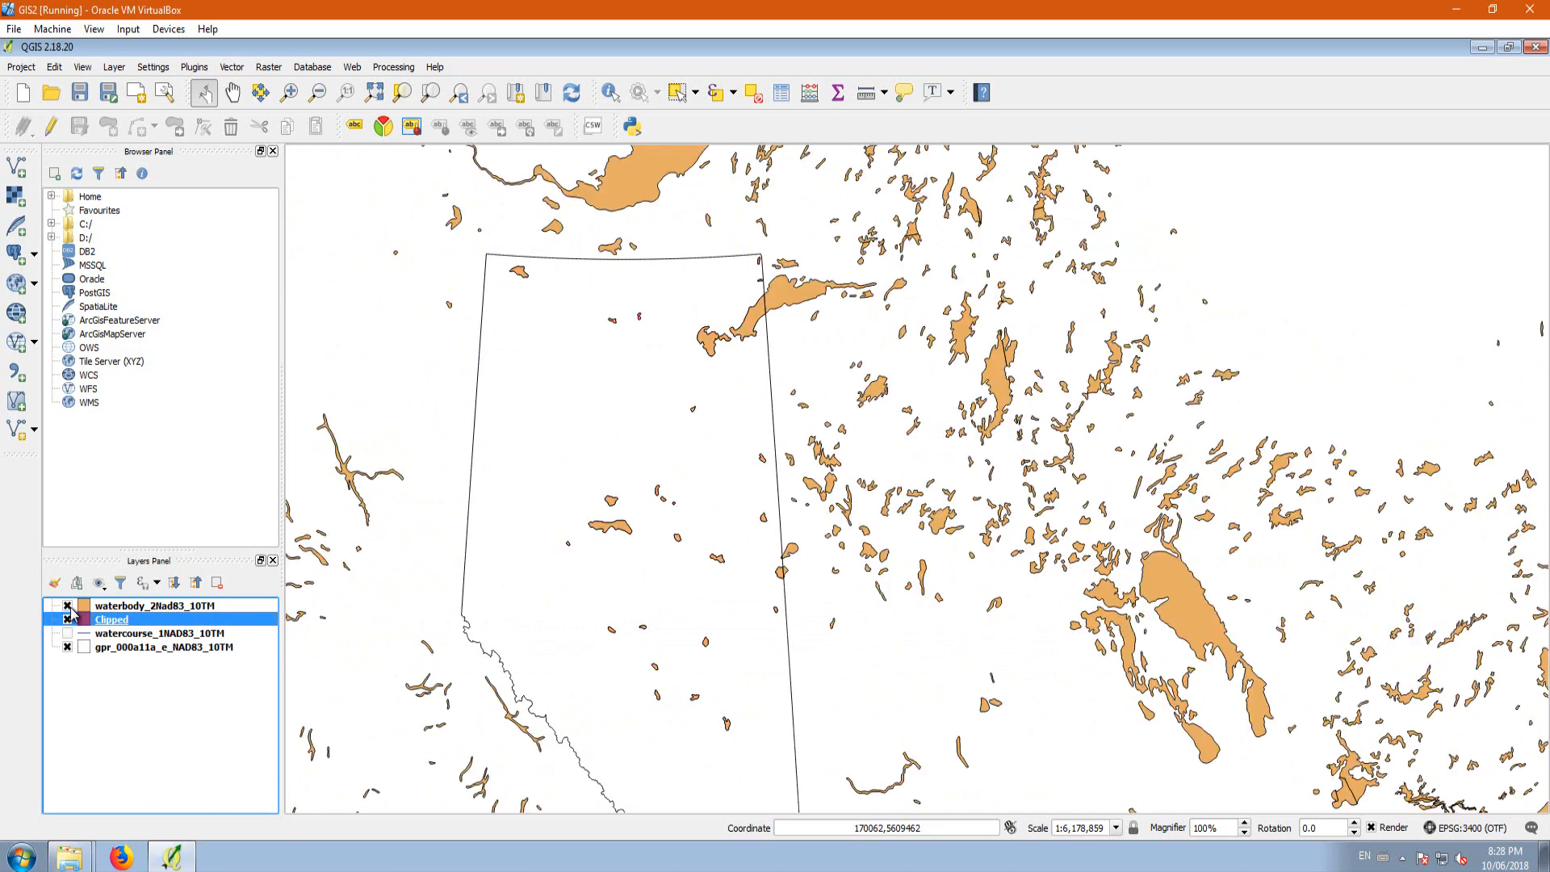
{"action": "left_click", "coordinate": [68, 607]}
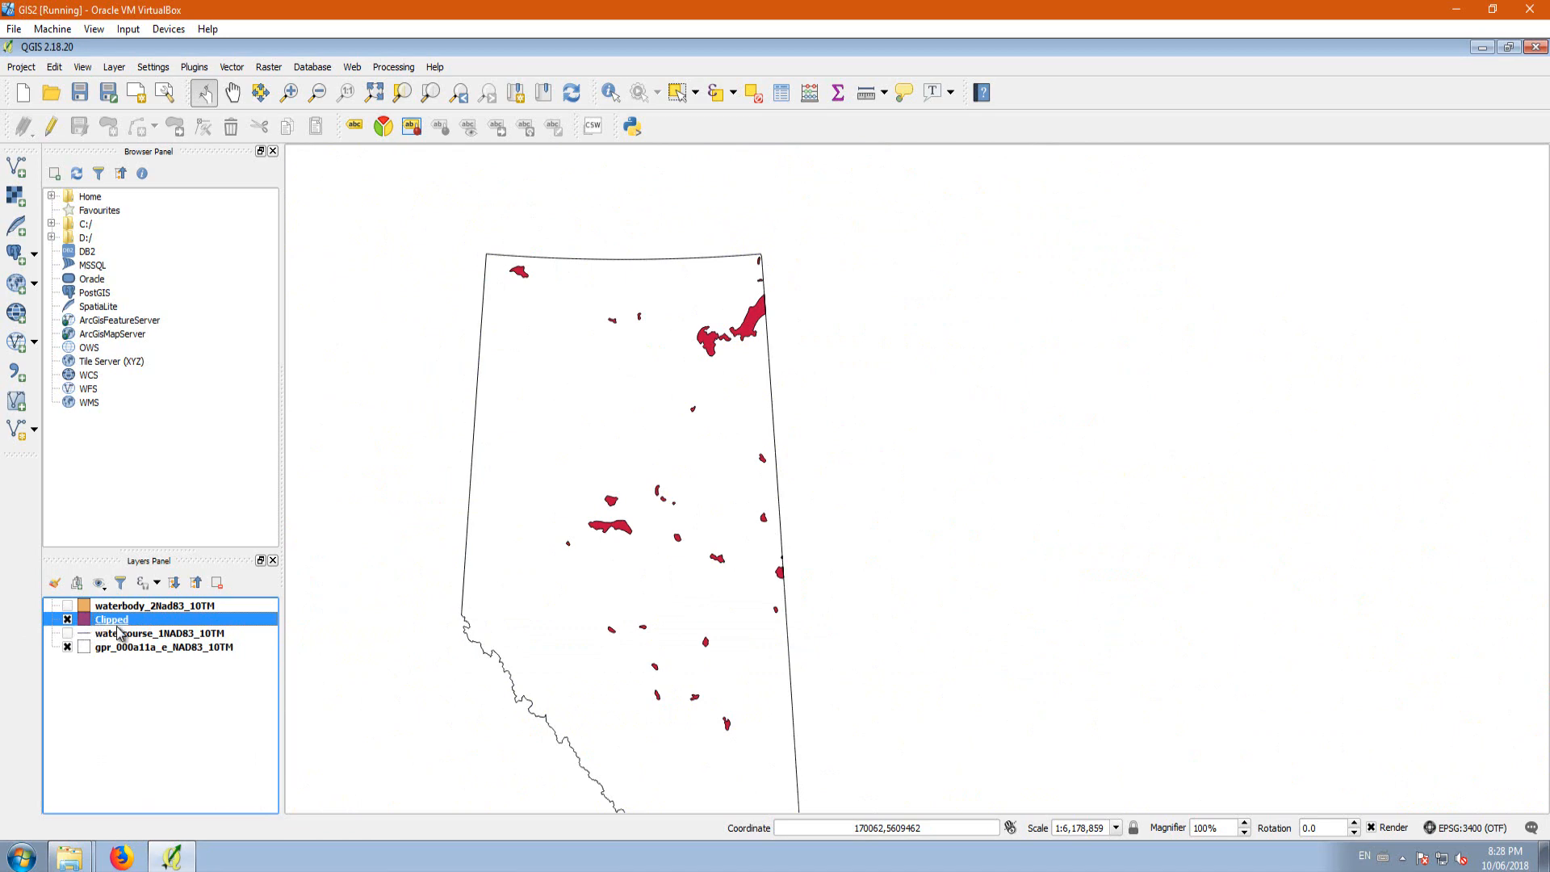
{"action": "left_click", "coordinate": [69, 606]}
{"action": "left_click", "coordinate": [69, 606]}
Step: Hide the Clipped layer, then show and select the watercourse_1NAD83_10TM layer
{"action": "left_click", "coordinate": [68, 619]}
{"action": "left_click", "coordinate": [68, 632]}
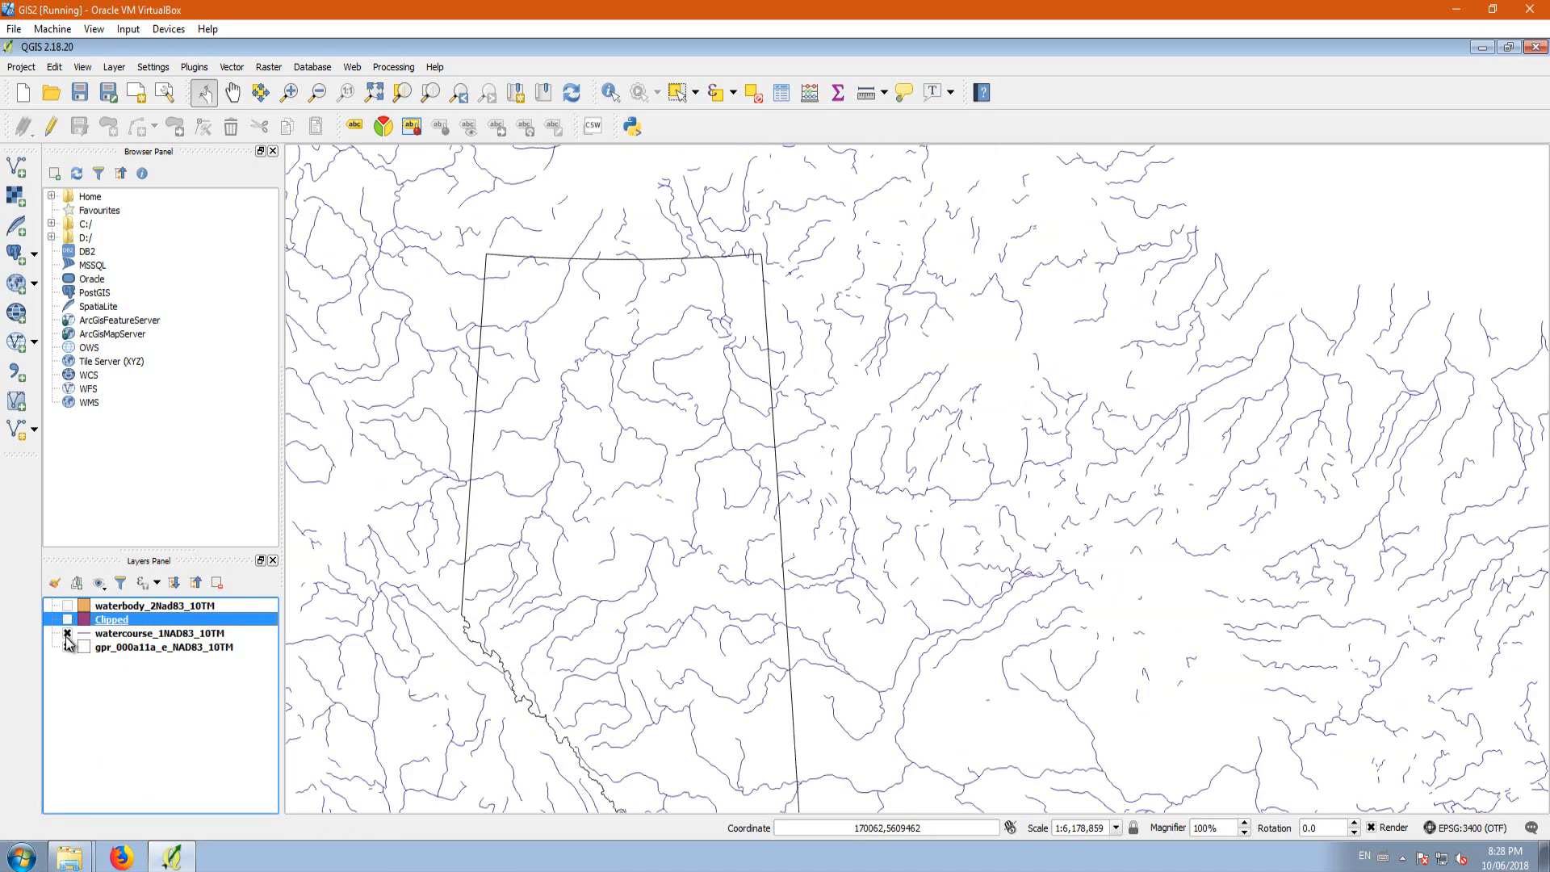
{"action": "left_click", "coordinate": [119, 634]}
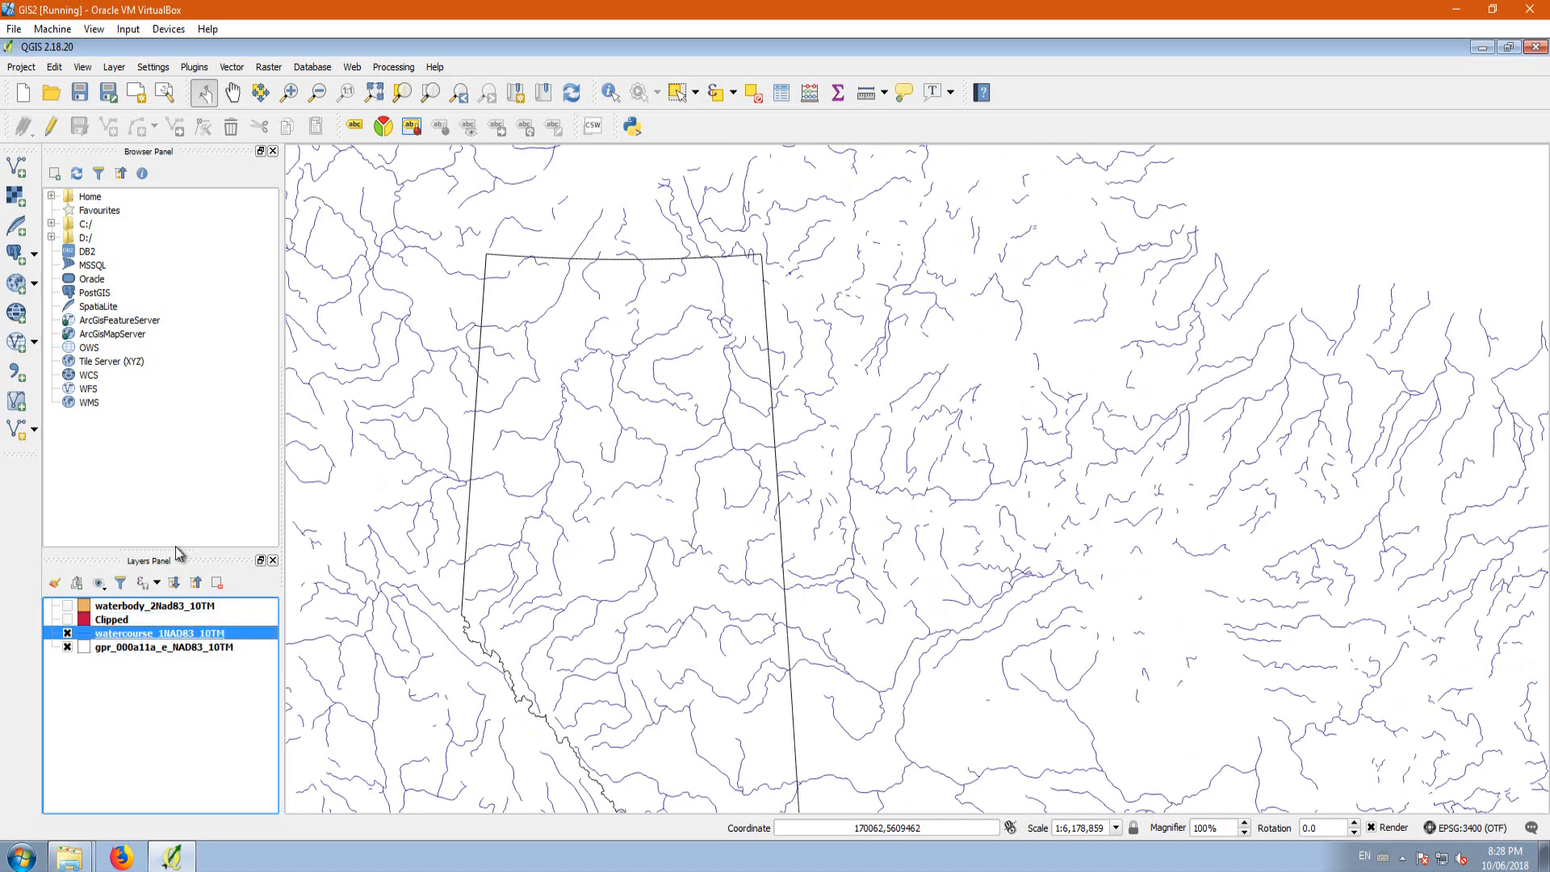
Step: Set up a Clip with waterbody_2Nad83_10TM as the input layer and gpr_000a11a_e_NAD83_10TM as the clip layer
{"action": "left_click", "coordinate": [231, 67]}
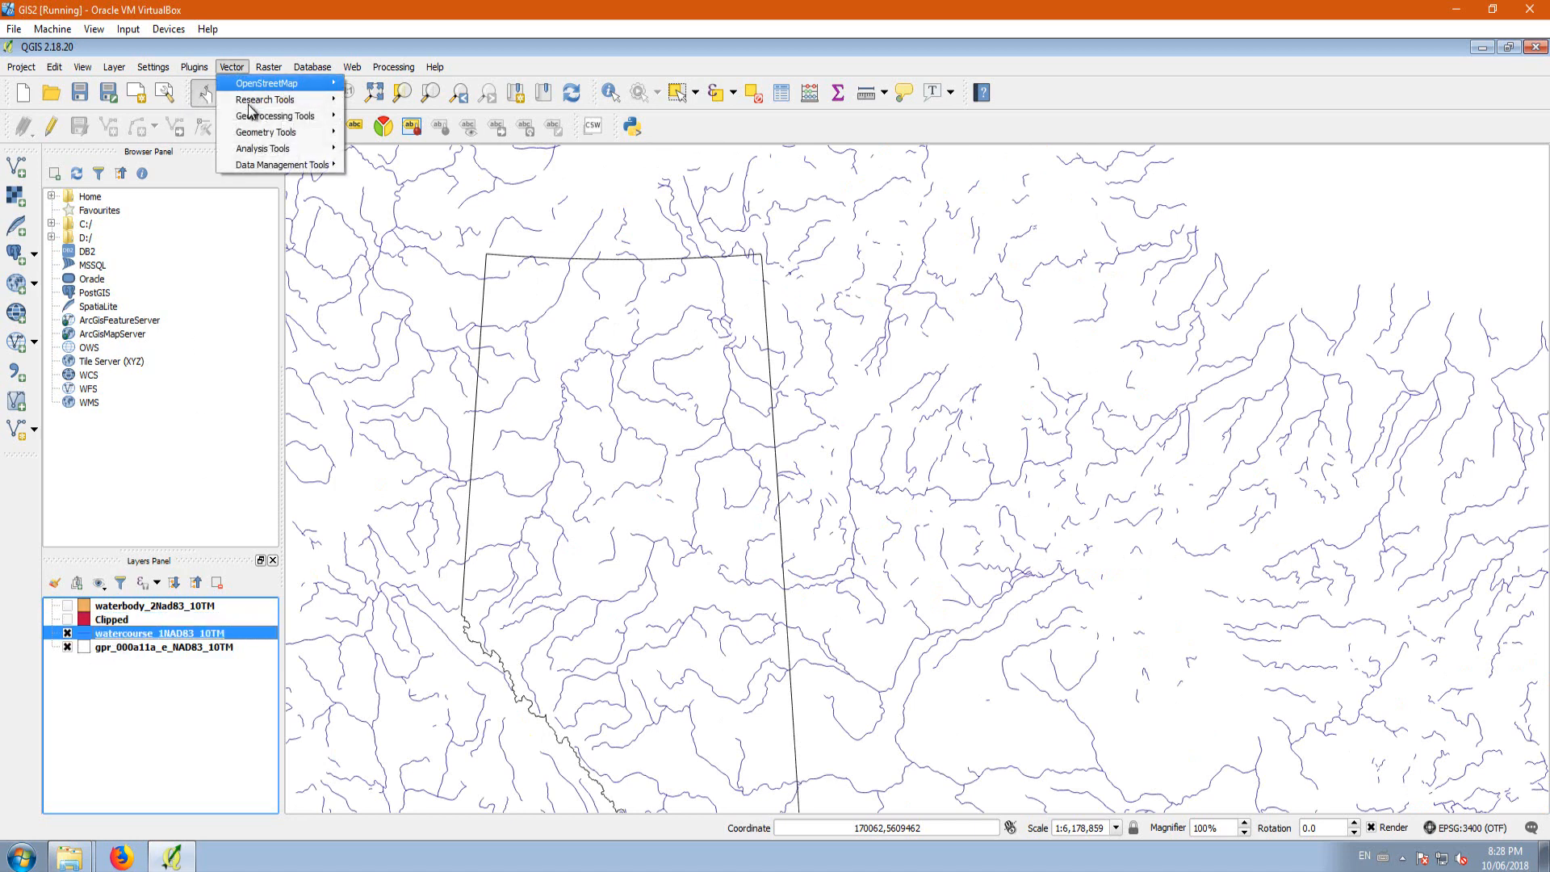
{"action": "mouse_move", "coordinate": [271, 119]}
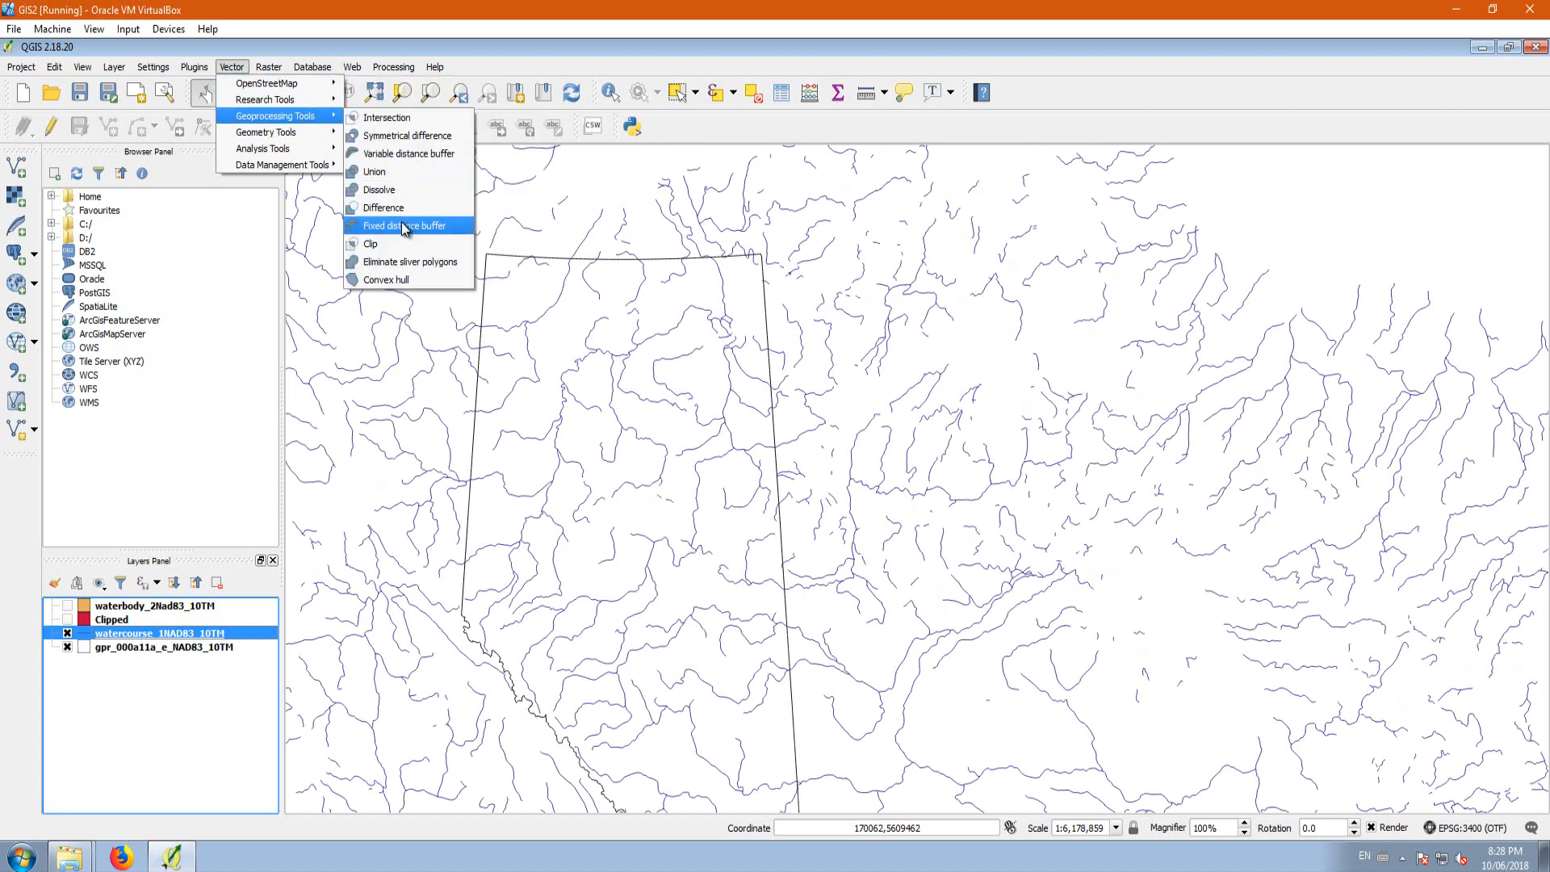
{"action": "left_click", "coordinate": [401, 244]}
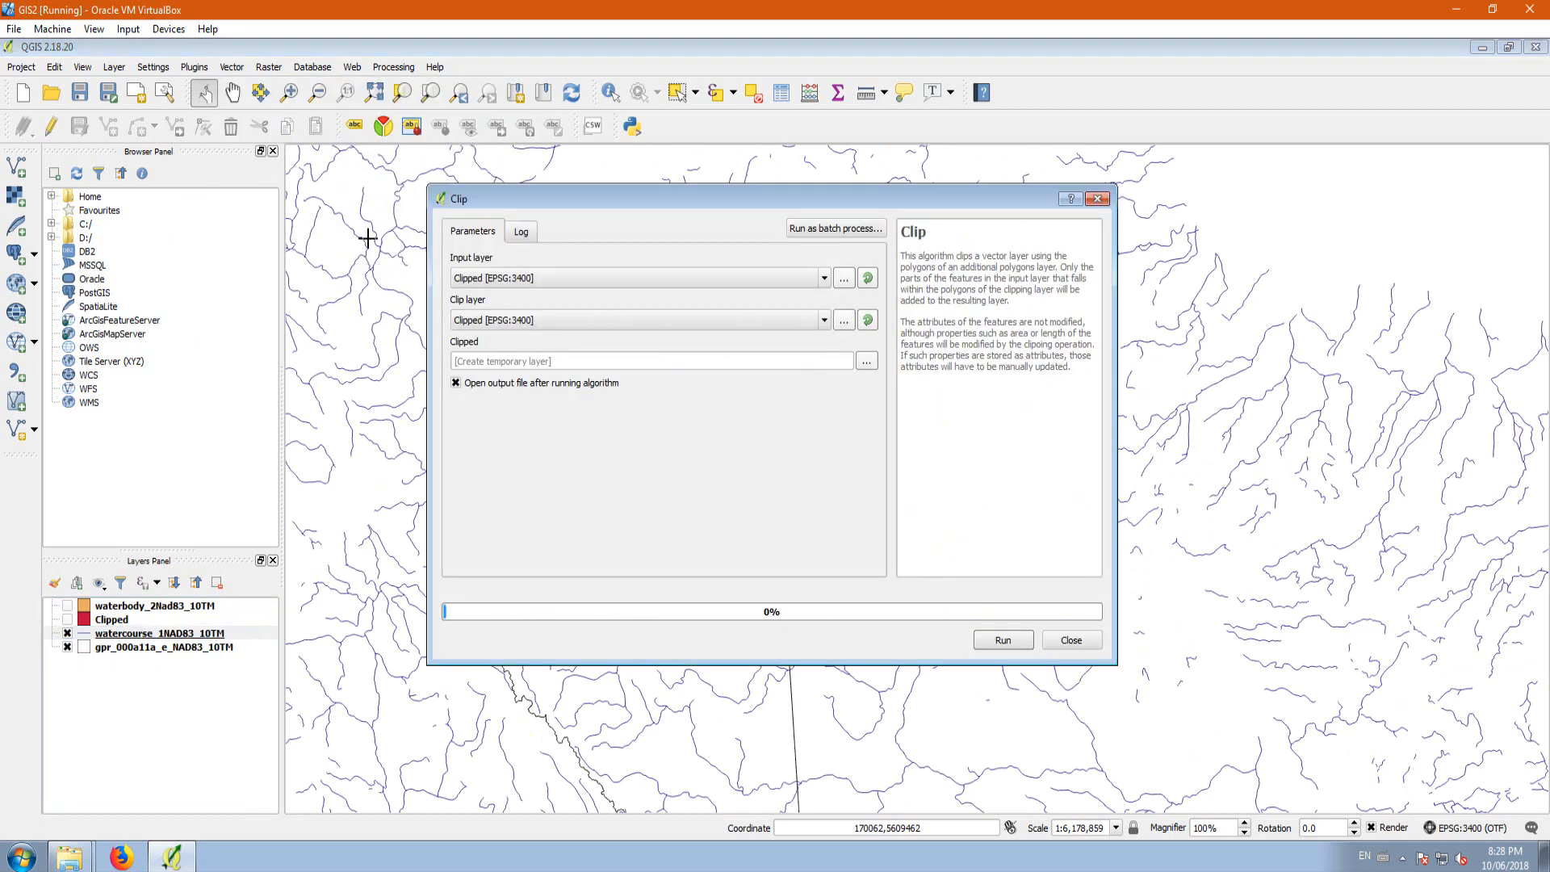
{"action": "left_click", "coordinate": [491, 279]}
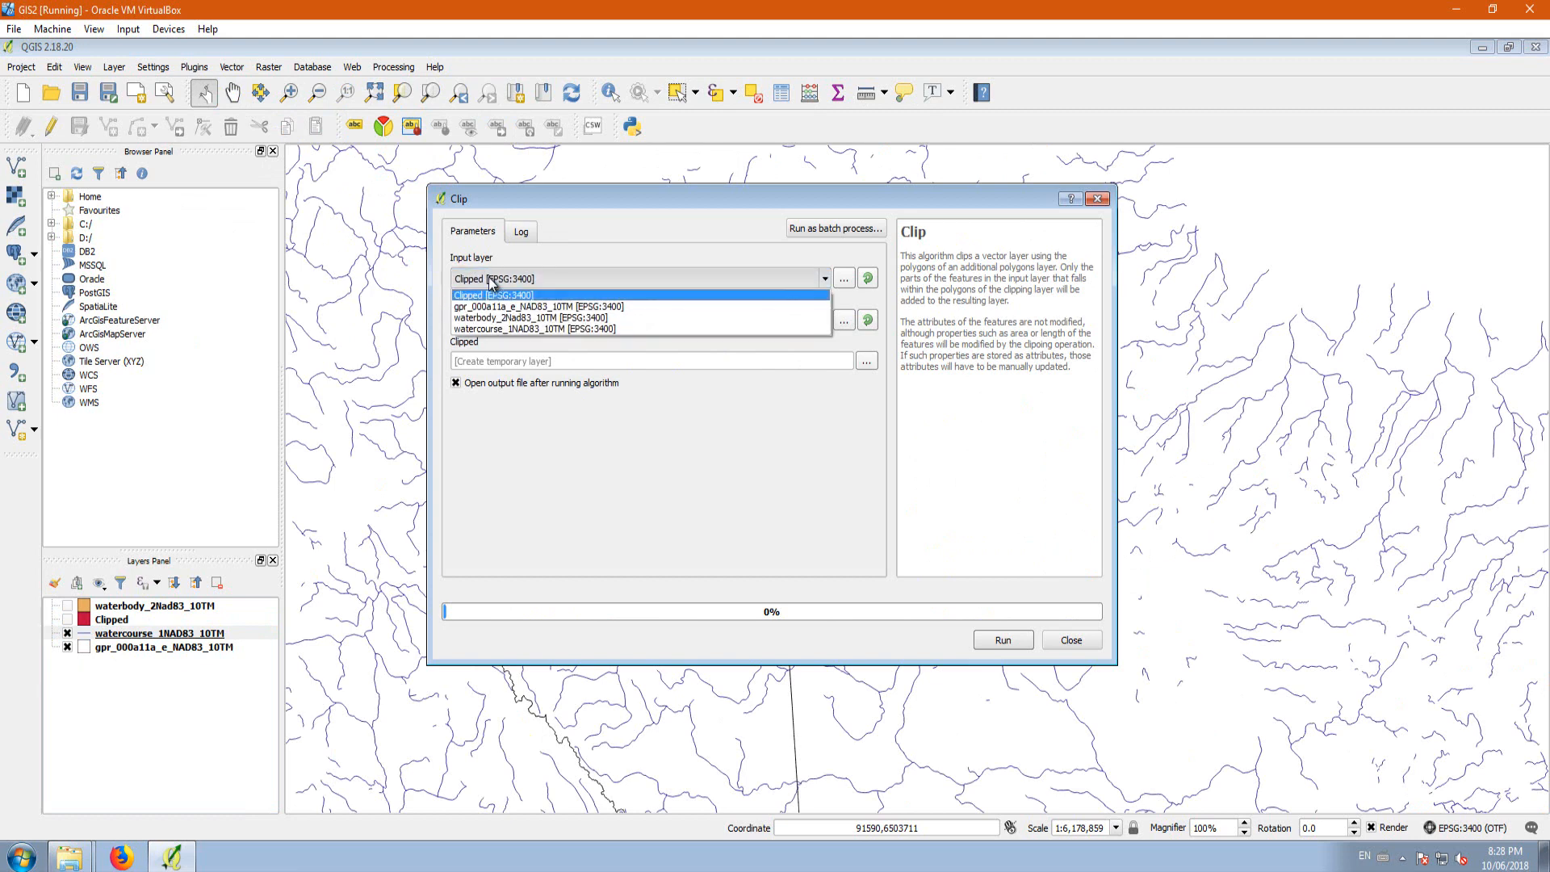
{"action": "left_click", "coordinate": [474, 321]}
{"action": "left_click", "coordinate": [476, 320]}
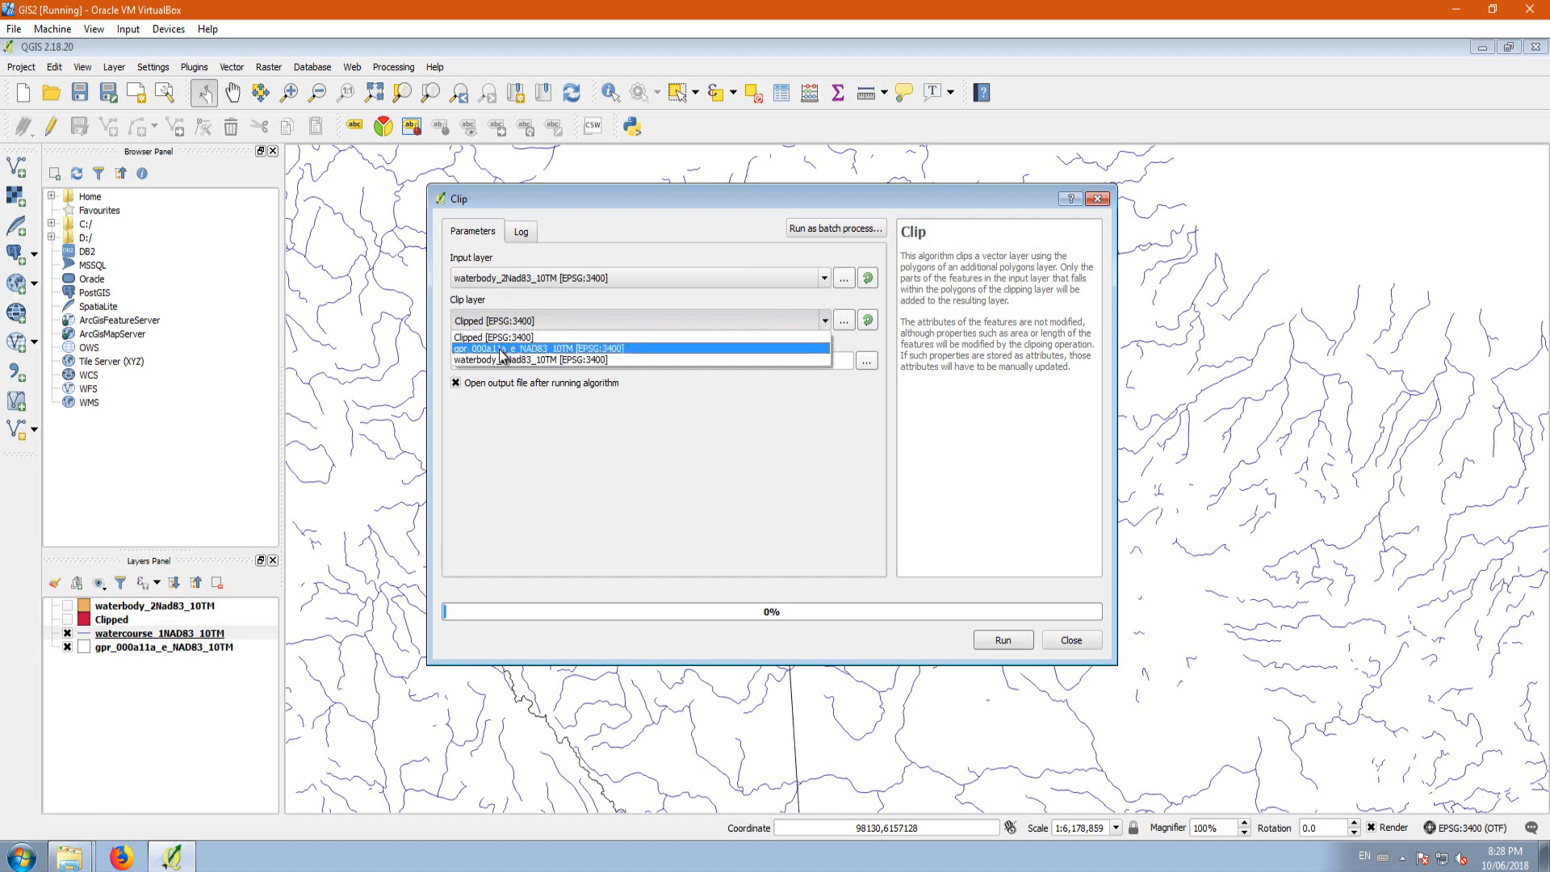
{"action": "left_click", "coordinate": [502, 350]}
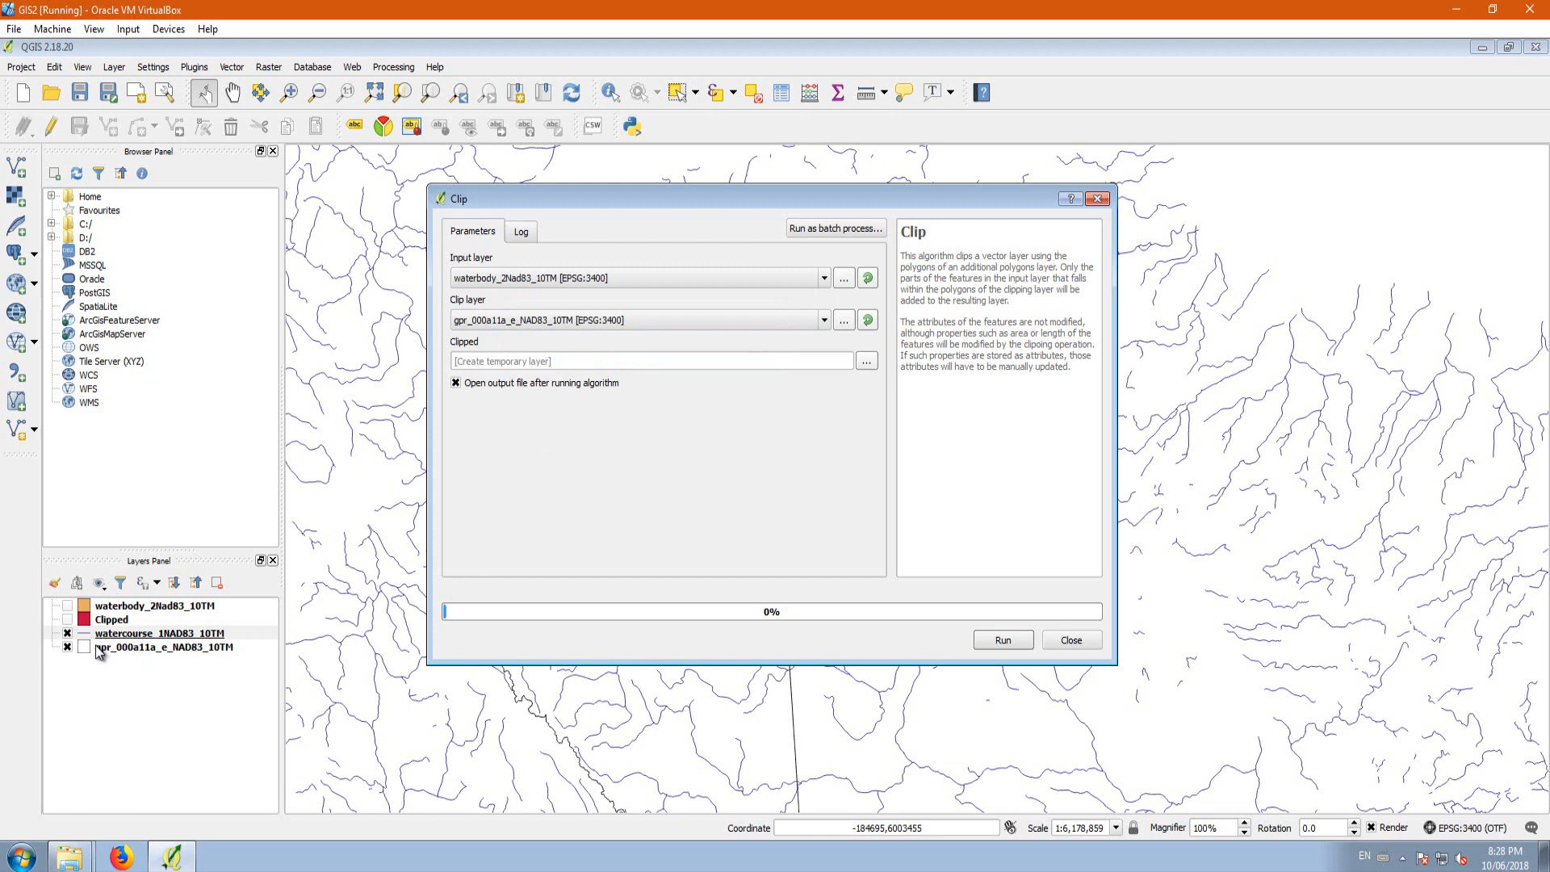
{"action": "left_click", "coordinate": [67, 647]}
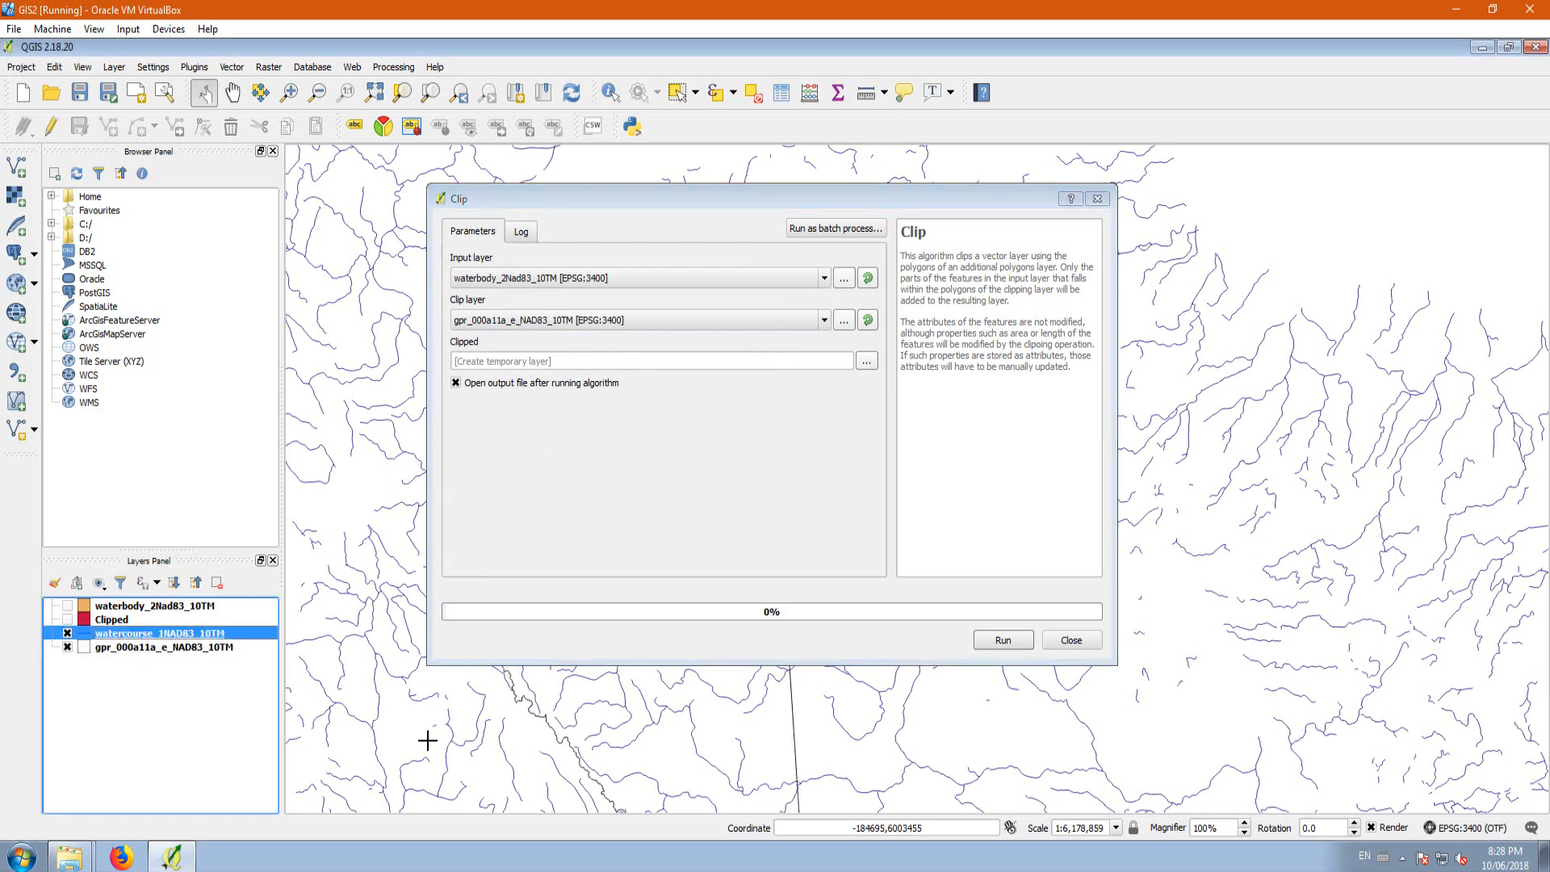
{"action": "left_click", "coordinate": [66, 646]}
{"action": "left_click", "coordinate": [67, 647]}
Step: Save the clip output to the file watercourseAlberta_1NAD83_10TM.shp in the canvec_5M_CA_Hydro folder and run the clip
{"action": "left_click", "coordinate": [867, 365]}
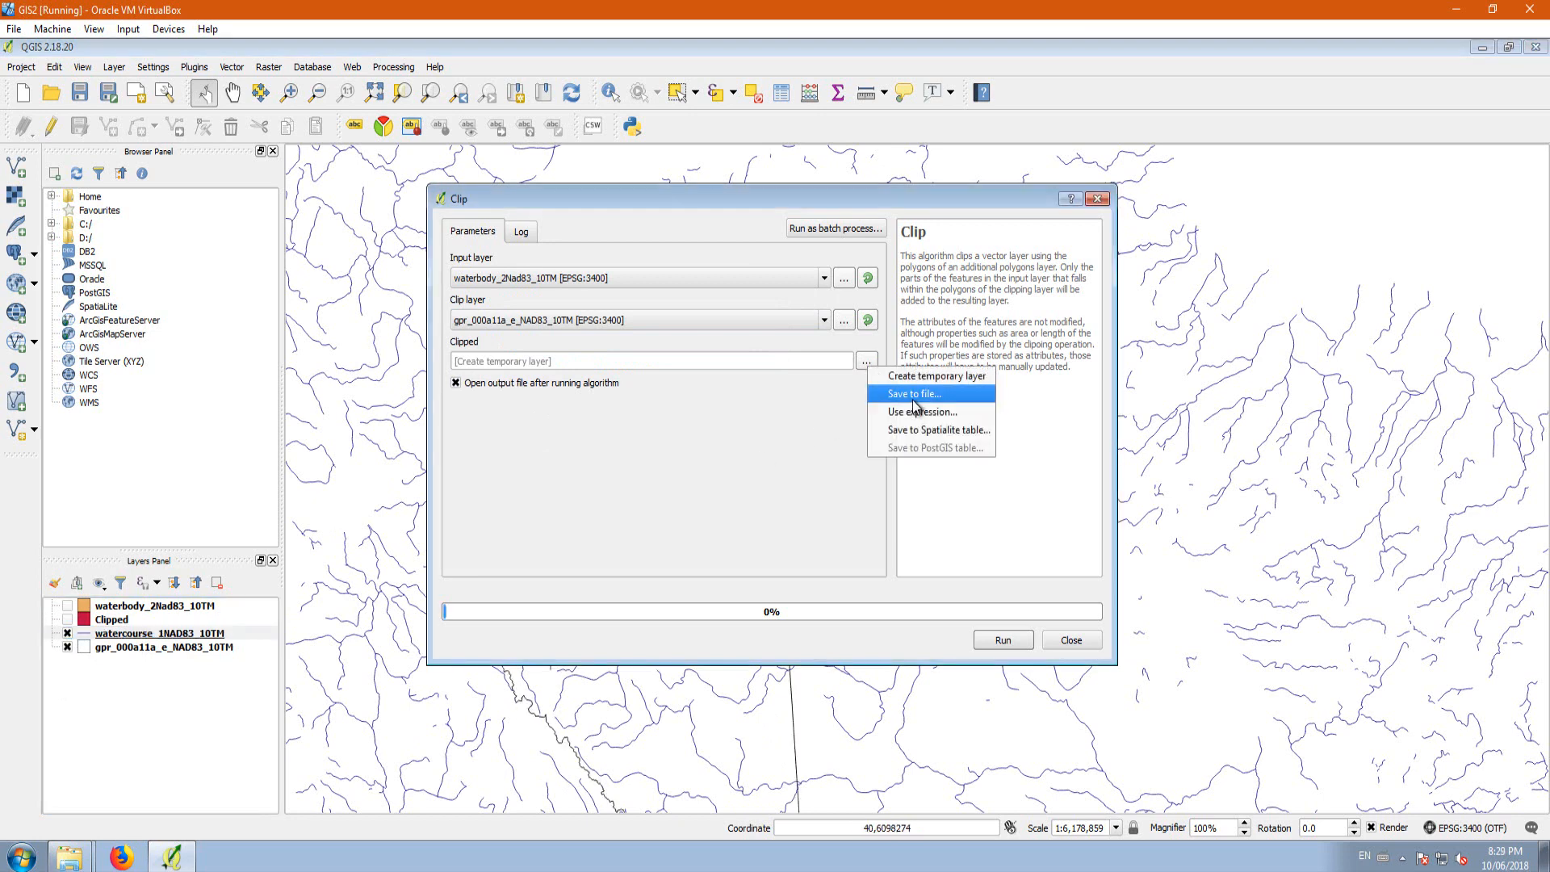
{"action": "left_click", "coordinate": [884, 403]}
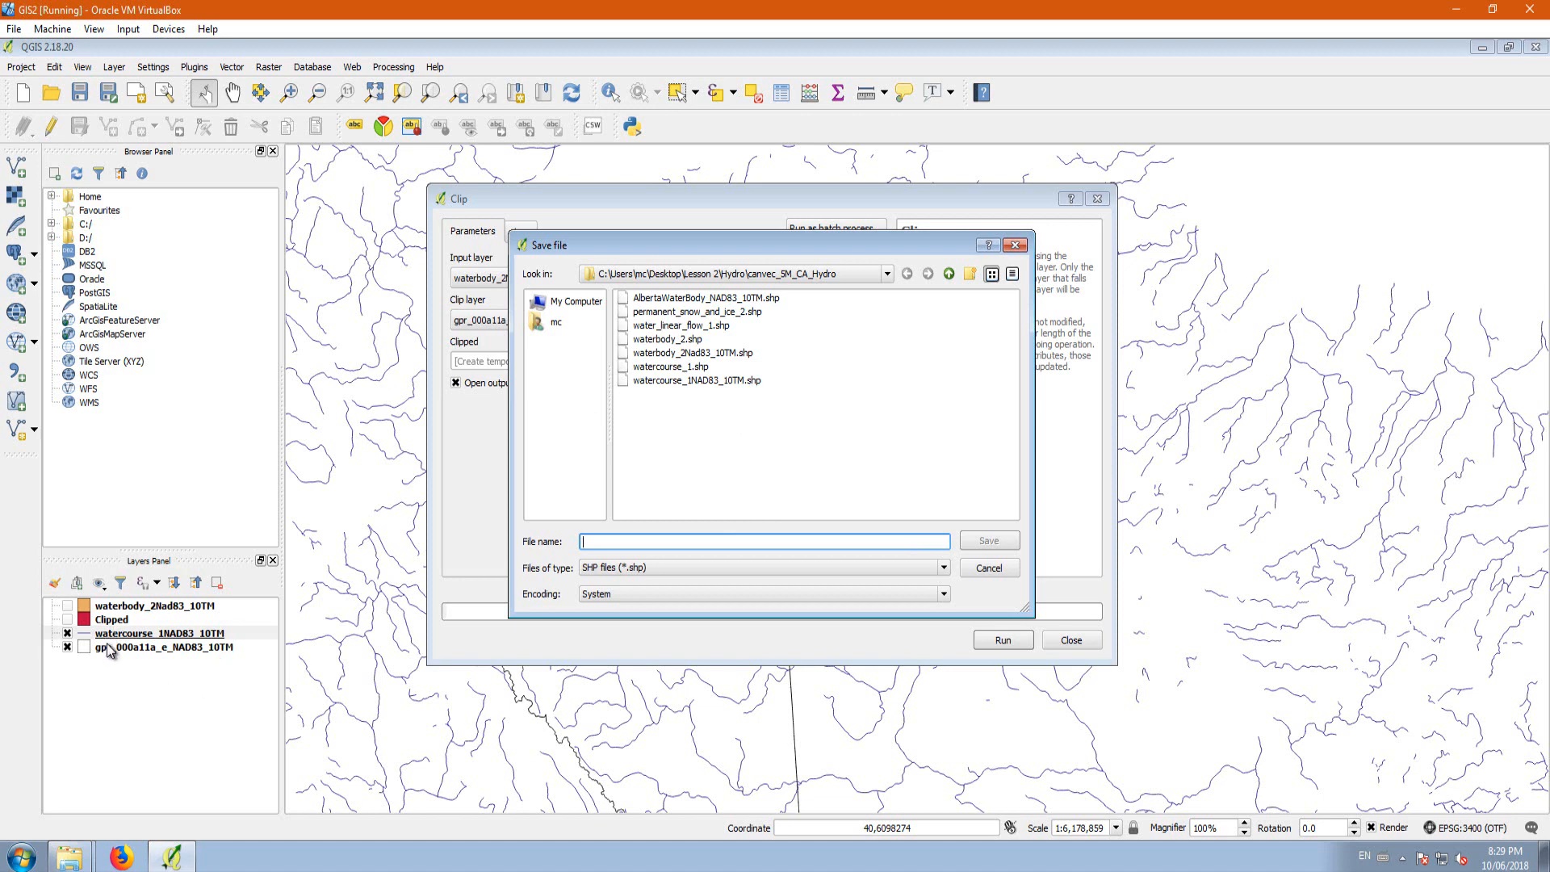
{"action": "left_click", "coordinate": [669, 381]}
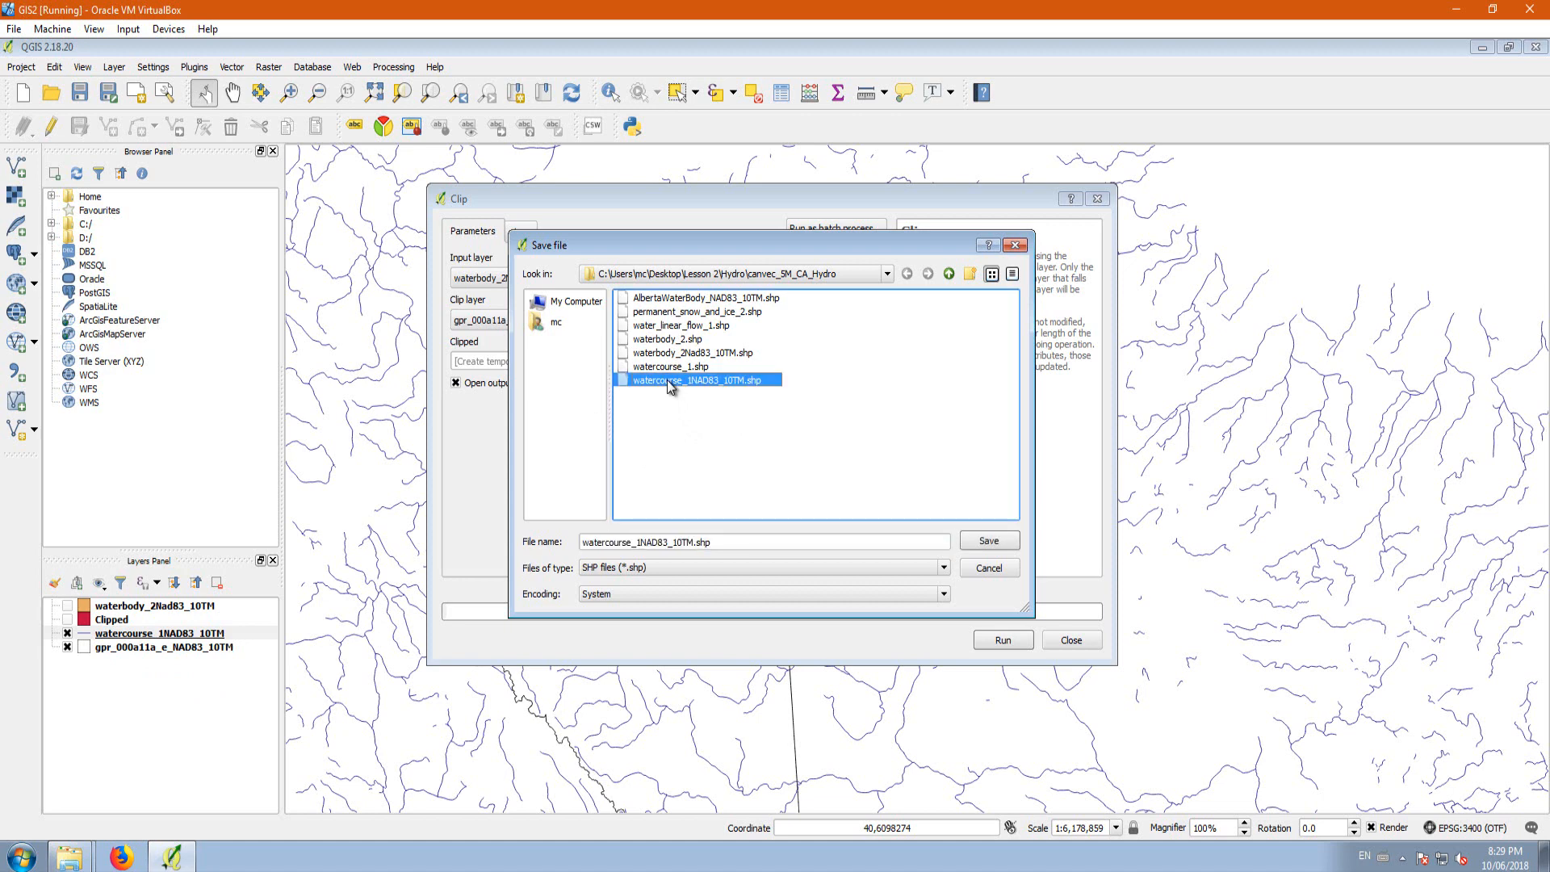
{"action": "left_click", "coordinate": [585, 543]}
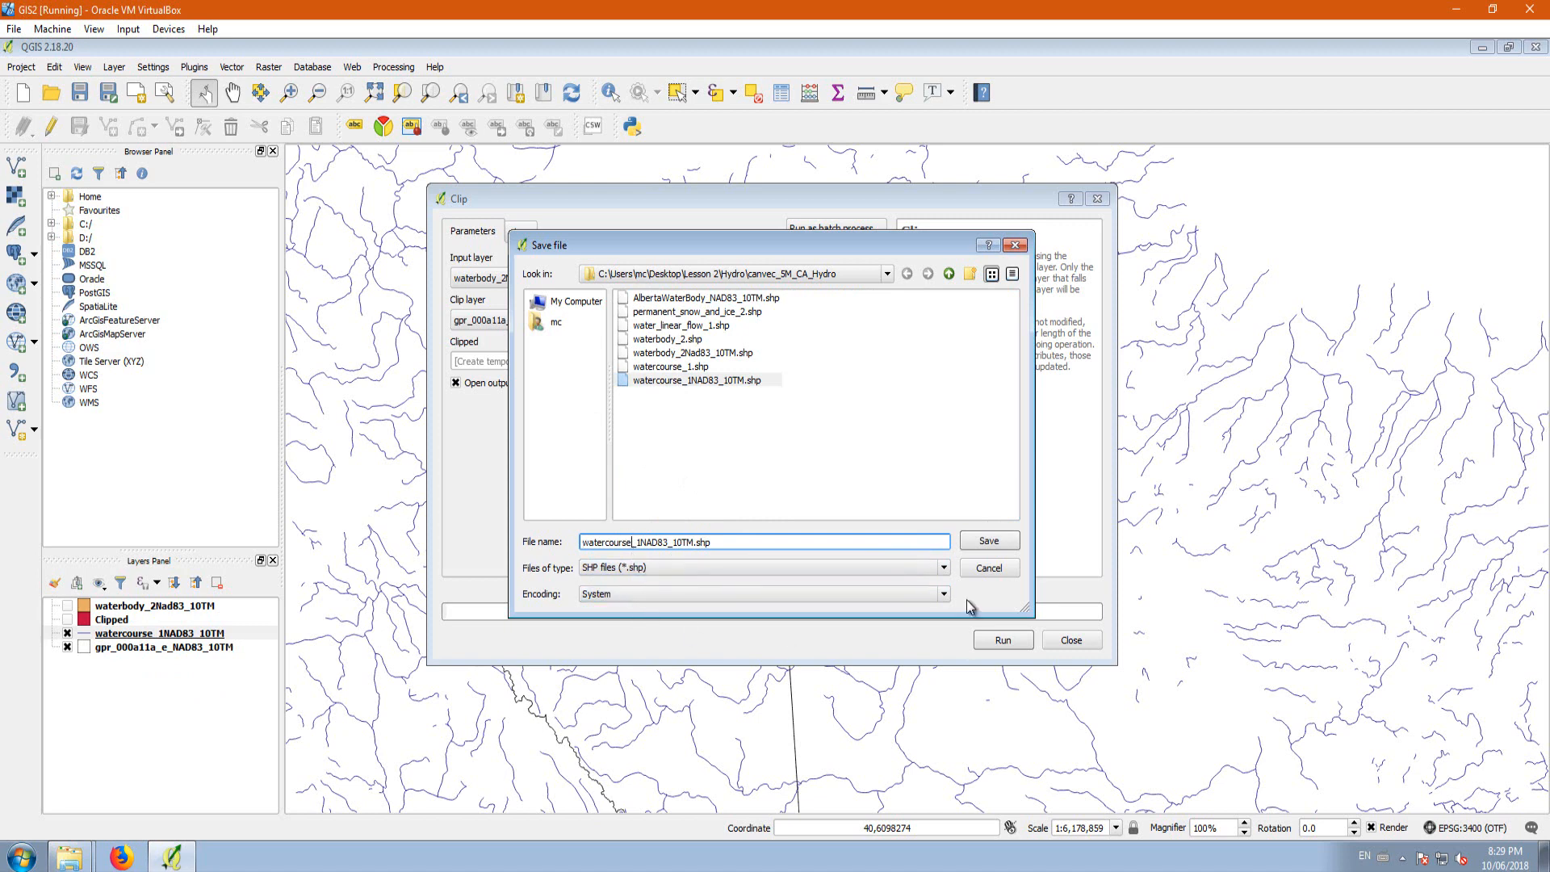
{"action": "type", "text": "Alberta"}
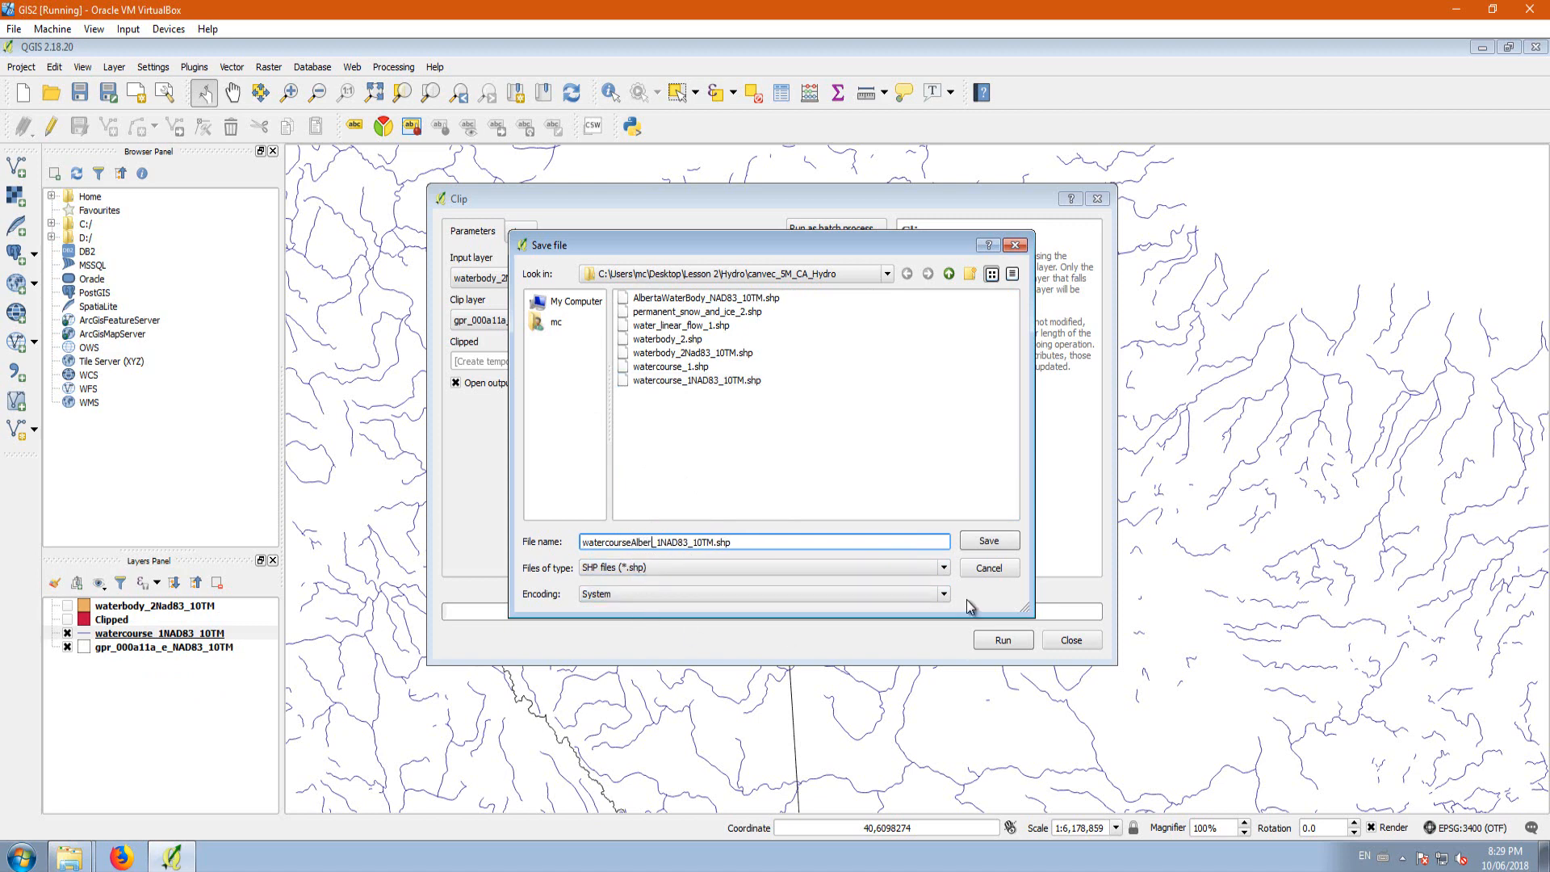
{"action": "left_click", "coordinate": [989, 540]}
{"action": "left_click", "coordinate": [1003, 640]}
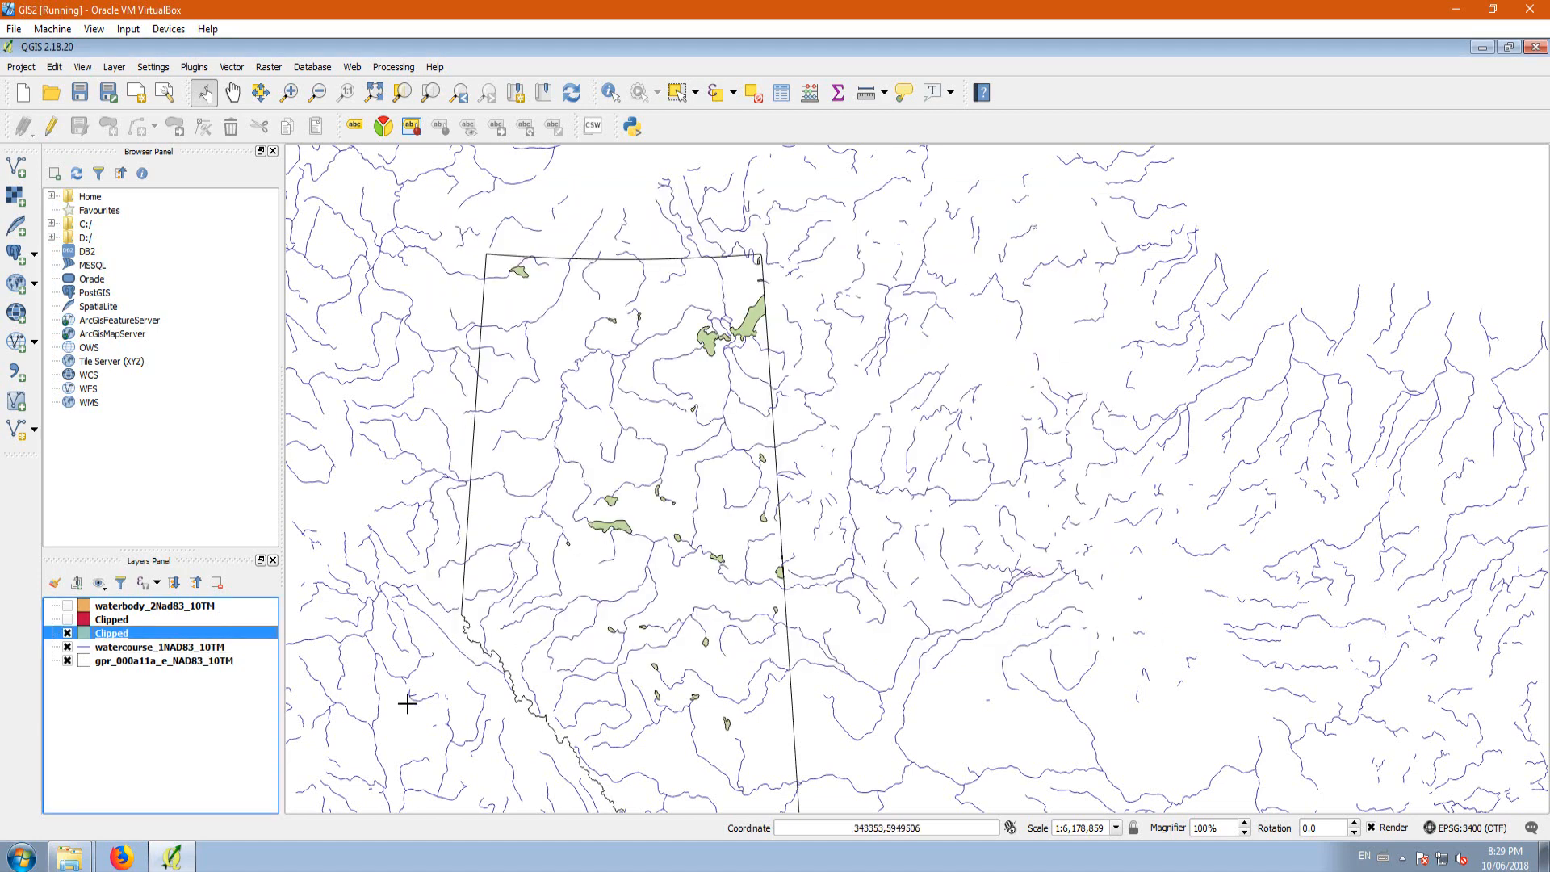
Step: Remove the watercourse_1NAD83_10TM layer from the project
{"action": "right_click", "coordinate": [152, 650]}
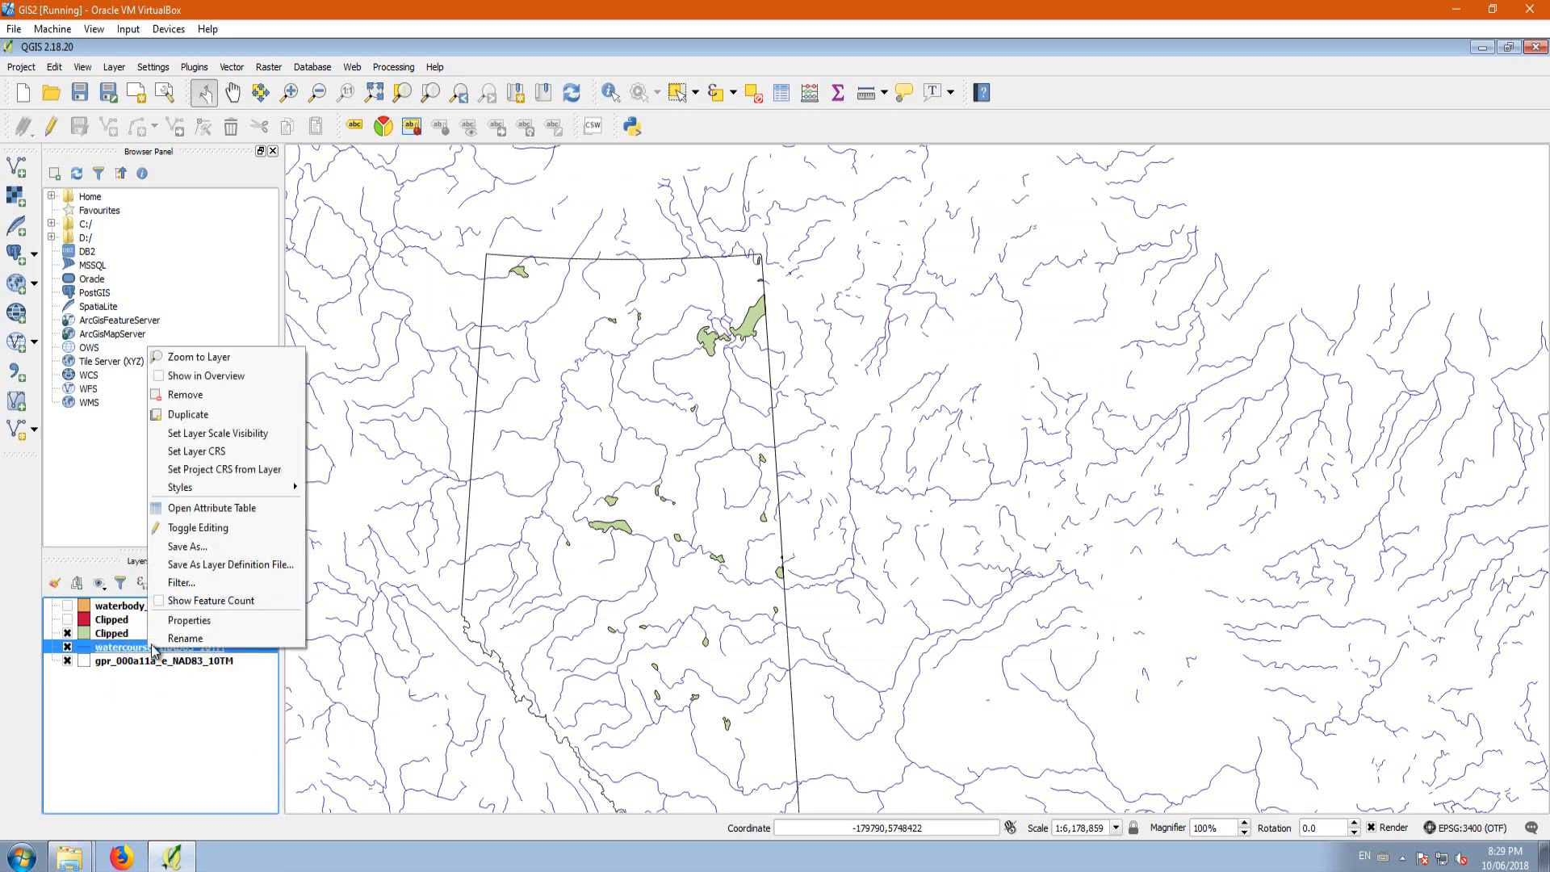
{"action": "left_click", "coordinate": [194, 395]}
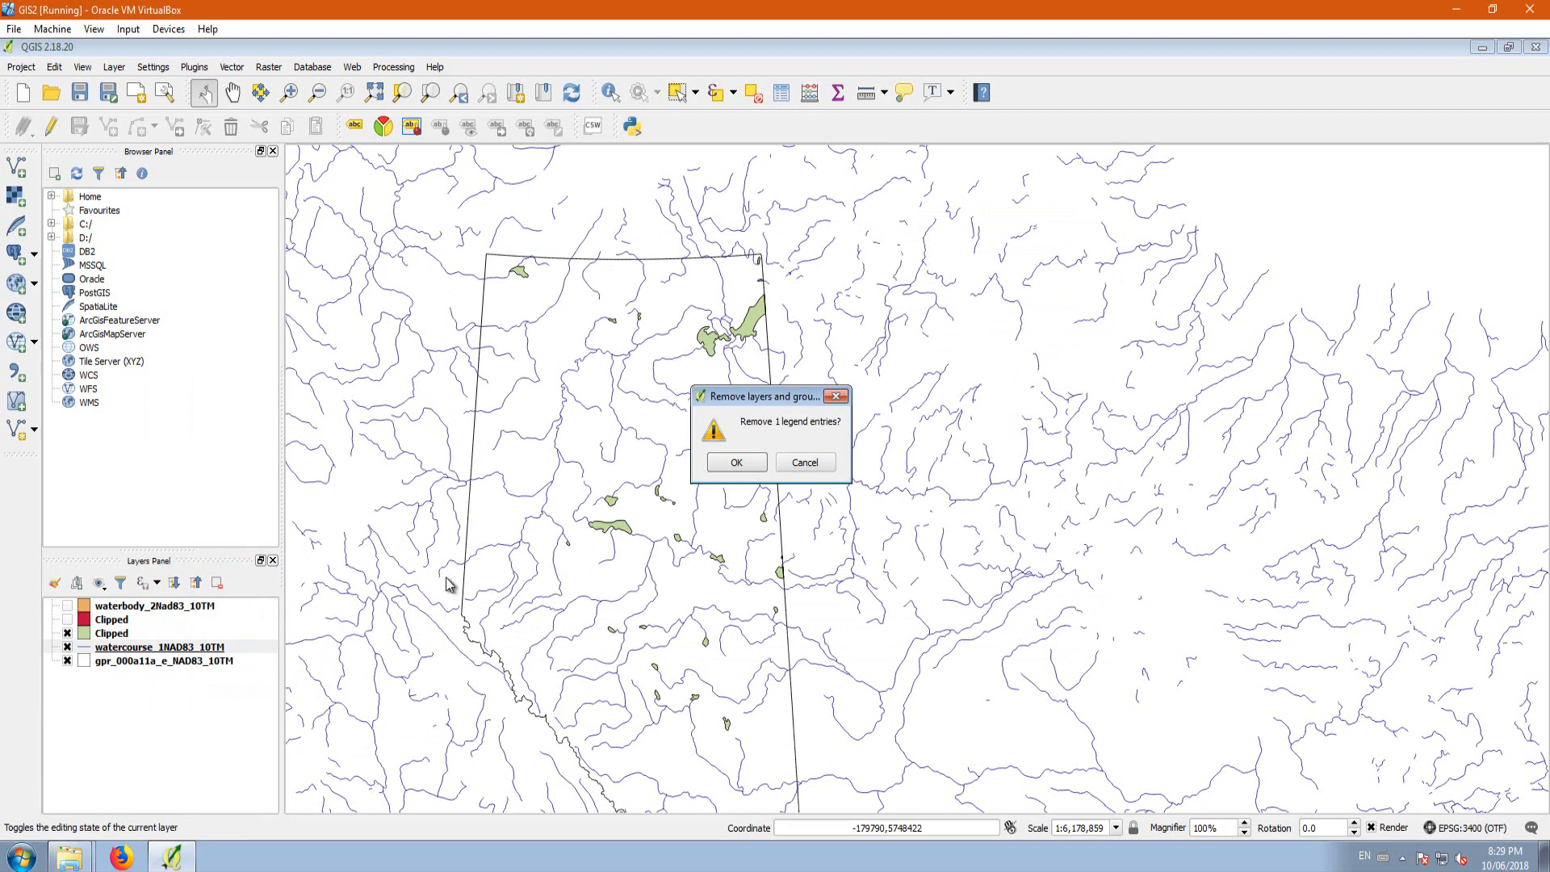
{"action": "left_click", "coordinate": [734, 462]}
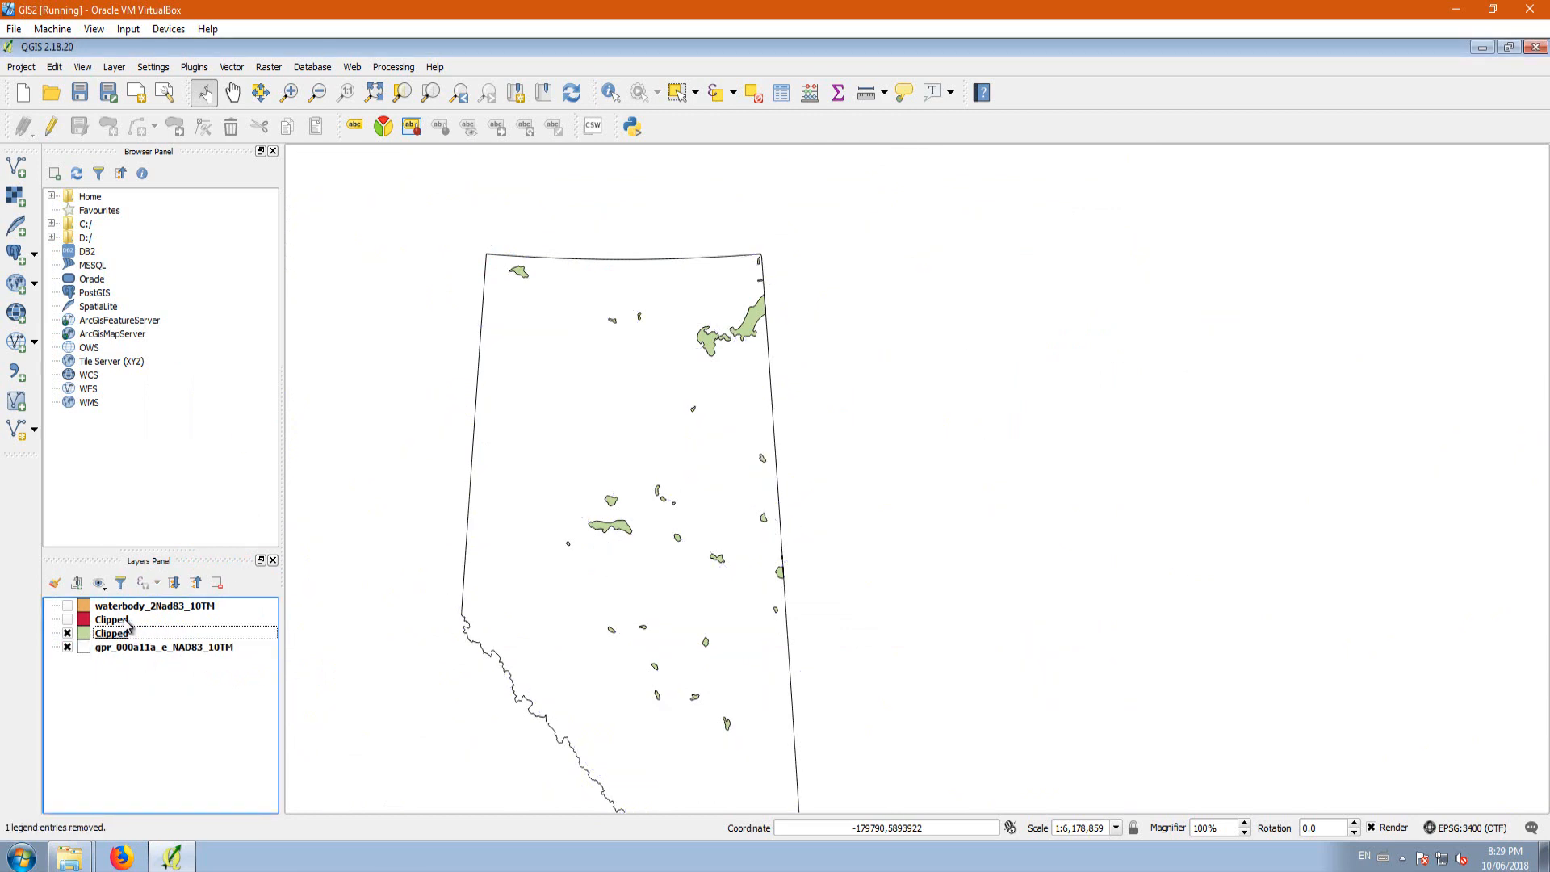
Step: Toggle the visibility of the Clipped layers and waterbody_2Nad83_10TM to compare their features within the Alberta boundary
{"action": "left_click", "coordinate": [67, 619]}
{"action": "left_click", "coordinate": [90, 607]}
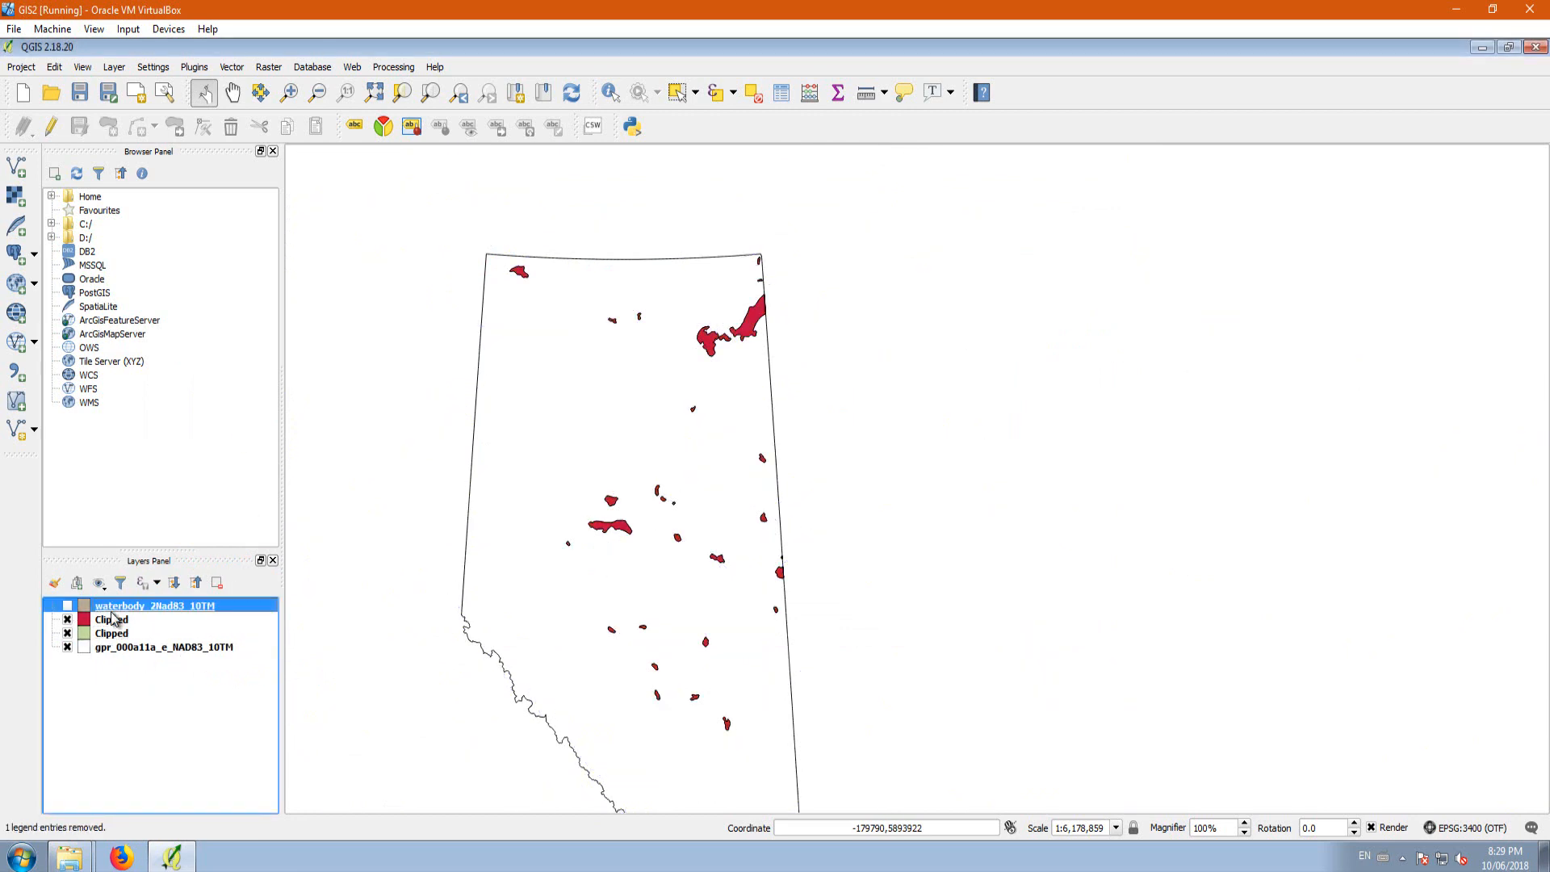
{"action": "left_click", "coordinate": [70, 620]}
{"action": "left_click", "coordinate": [69, 620]}
{"action": "left_click", "coordinate": [68, 619]}
{"action": "left_click", "coordinate": [67, 605]}
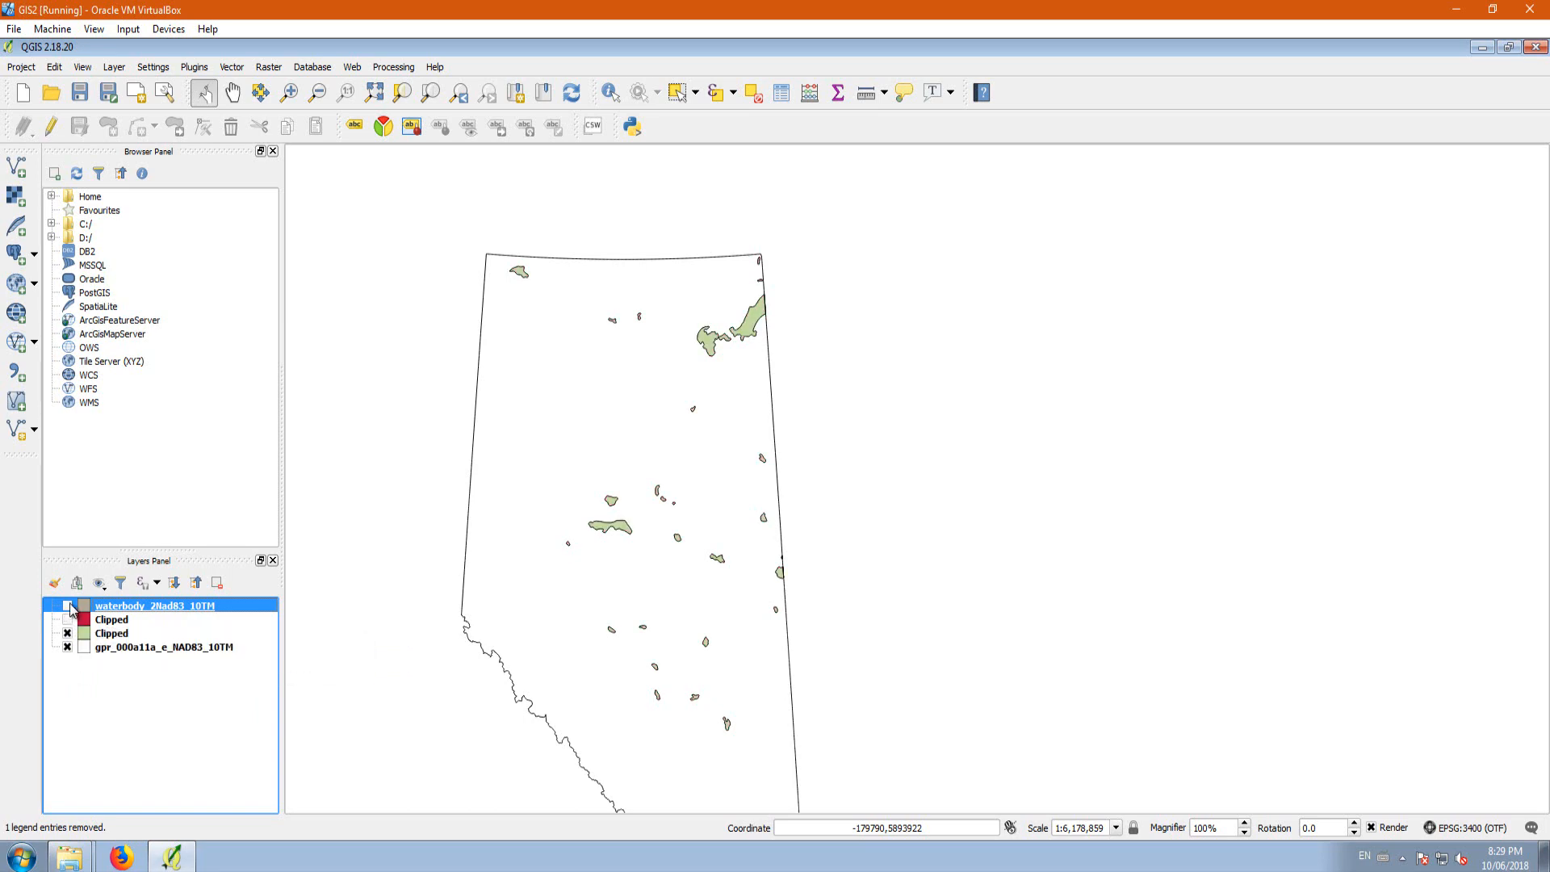
Step: Remove the waterbody_2Nad83_10TM layer from the project and show the red Clipped layer
{"action": "right_click", "coordinate": [123, 610]}
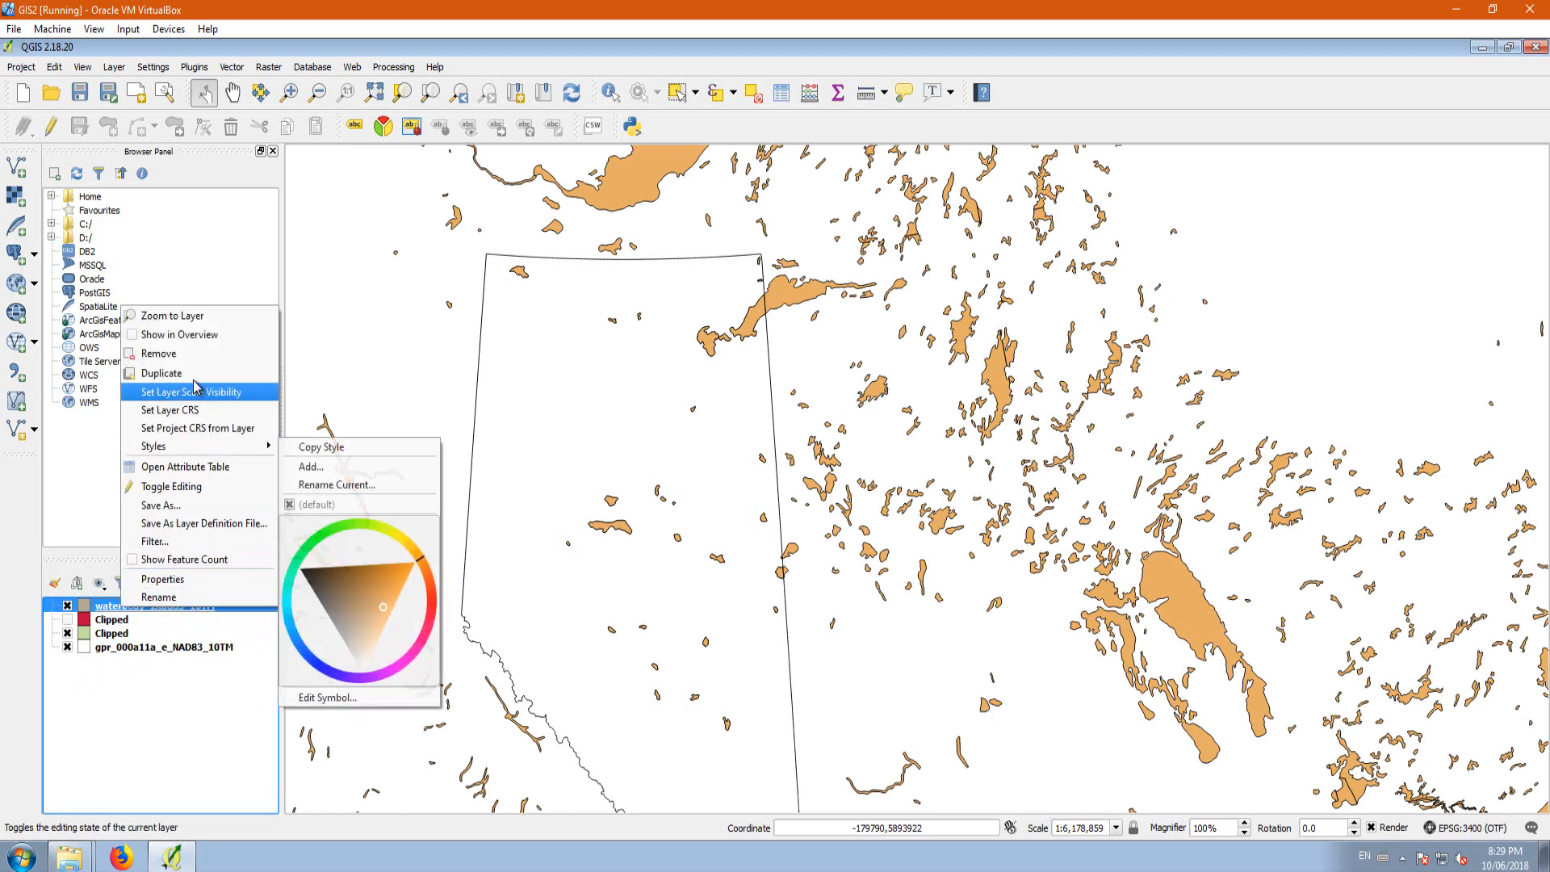
{"action": "left_click", "coordinate": [187, 355]}
{"action": "left_click", "coordinate": [737, 463]}
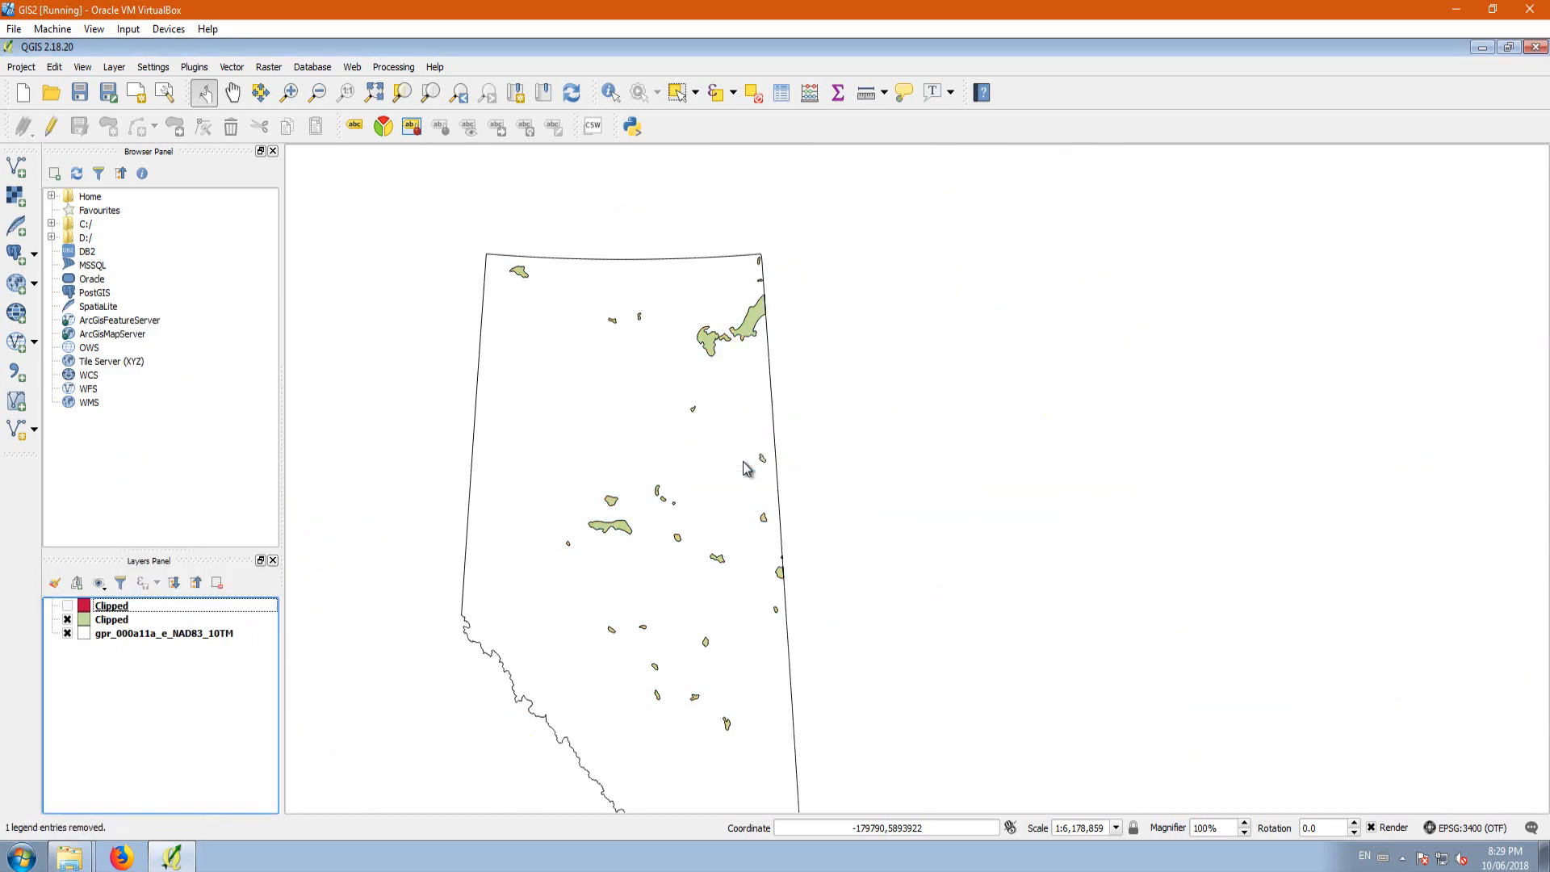
{"action": "left_click", "coordinate": [67, 605]}
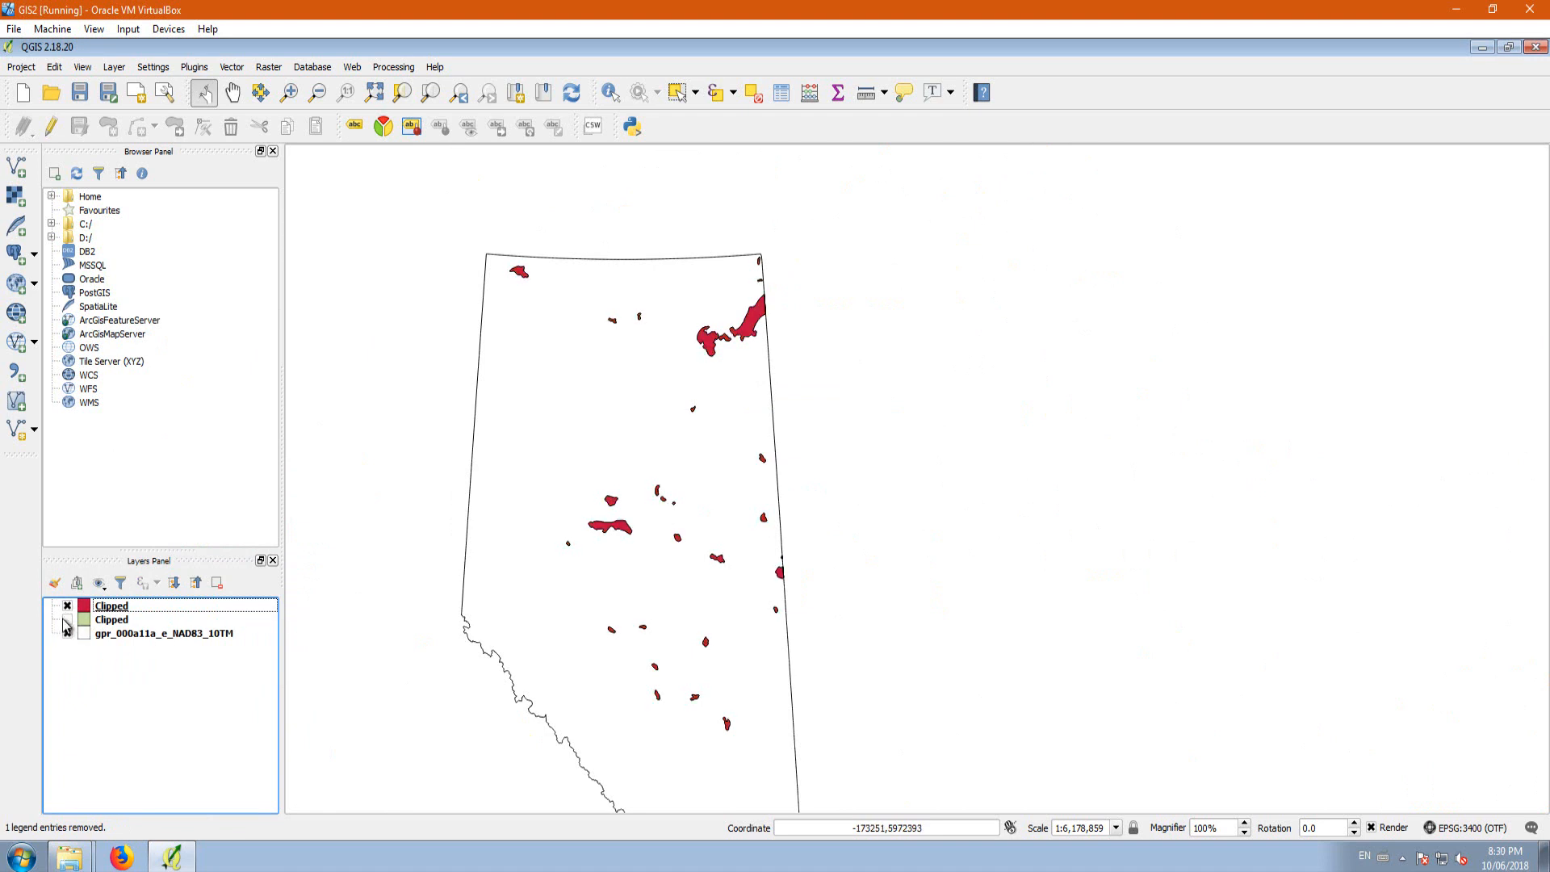
Step: Remove the green Clipped layer produced by the mistaken clip from the project
{"action": "left_click", "coordinate": [67, 620]}
{"action": "right_click", "coordinate": [110, 620]}
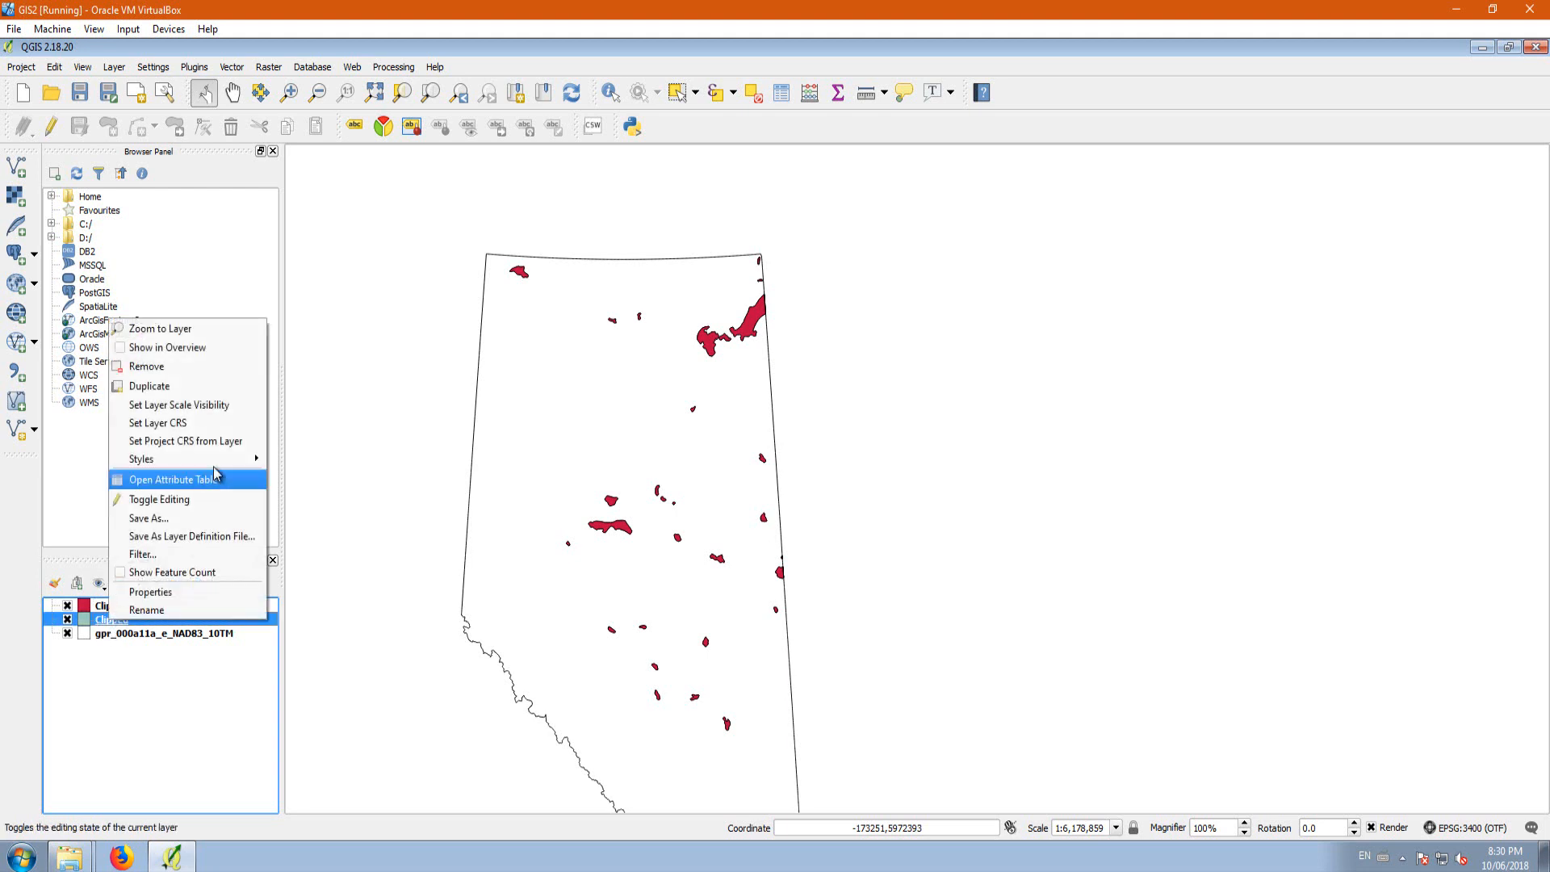
{"action": "left_click", "coordinate": [171, 368]}
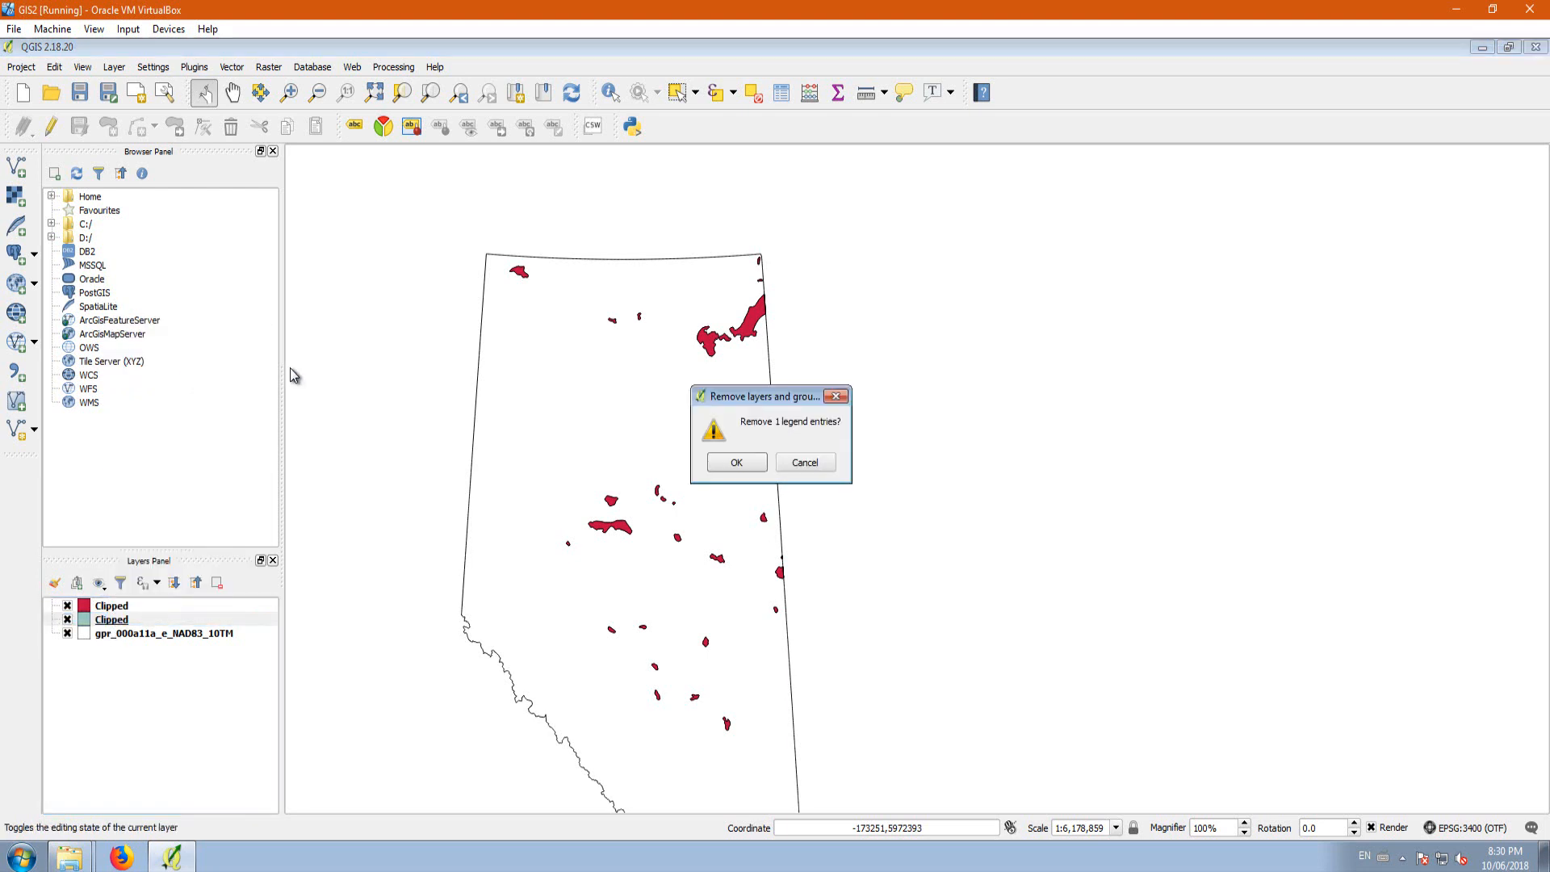
{"action": "left_click", "coordinate": [736, 462]}
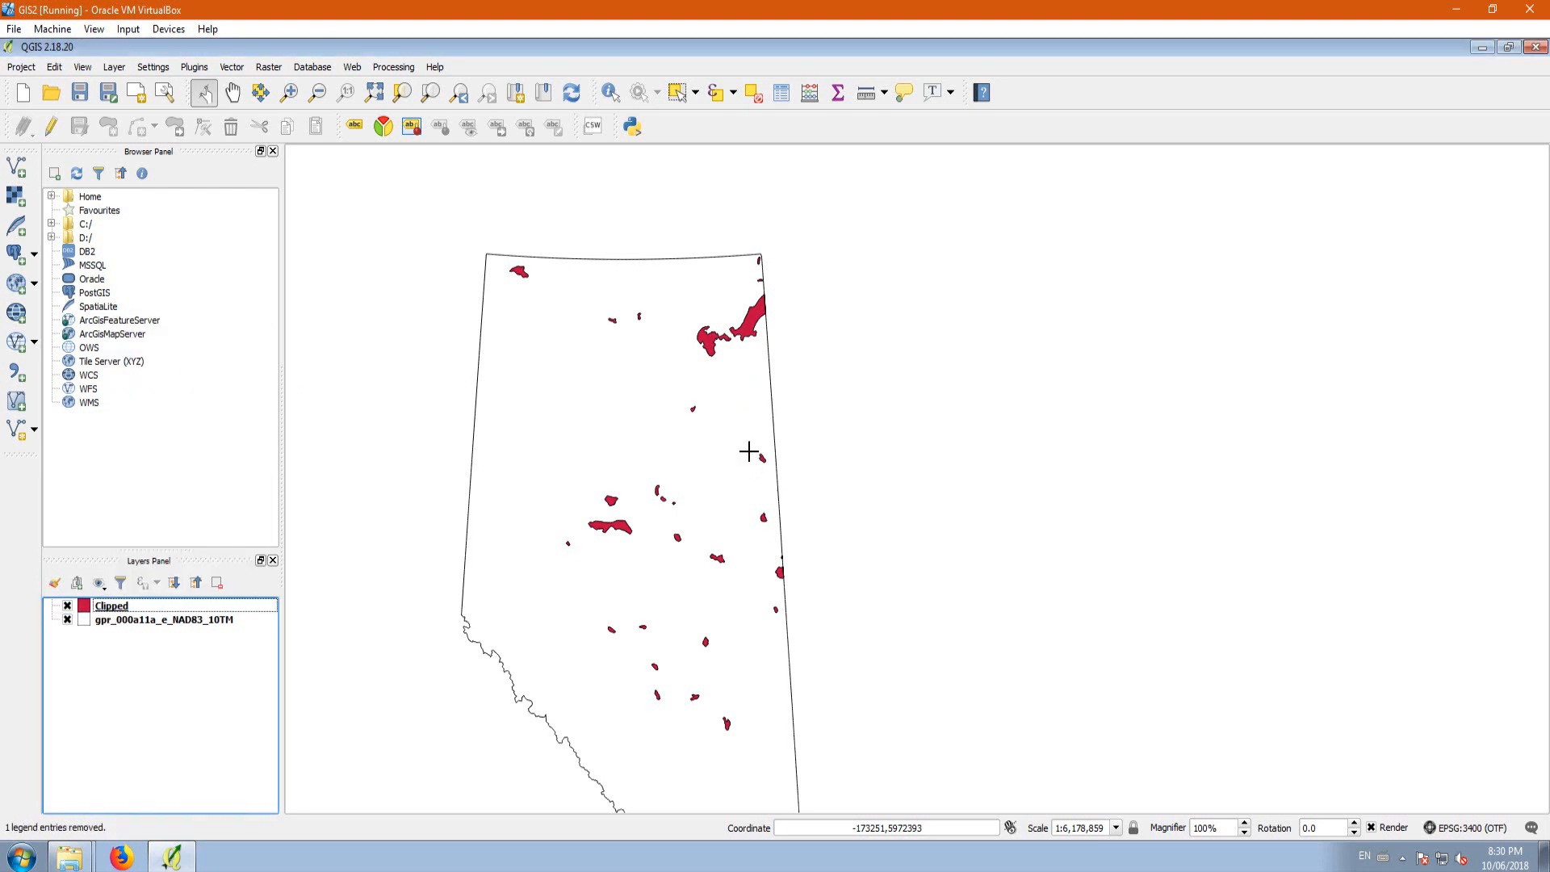
Step: Switch to Windows Explorer and open the desktop folder Lesson 2/Hydro/canvec_5M_CA_Hydro
{"action": "left_click", "coordinate": [1483, 48]}
{"action": "double_click", "coordinate": [266, 367]}
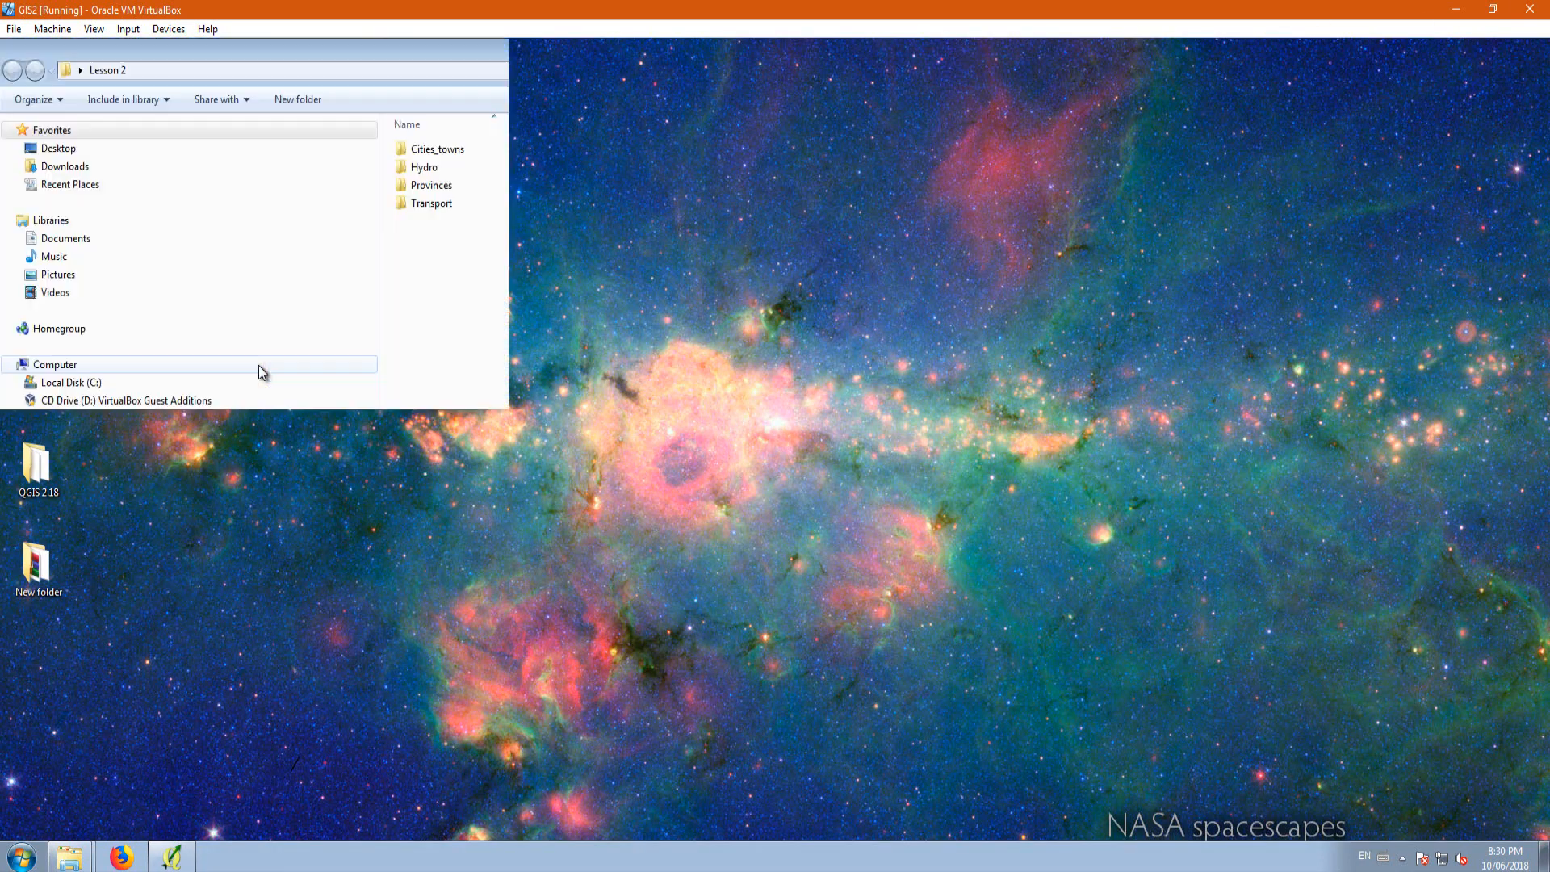
{"action": "left_click", "coordinate": [426, 166]}
{"action": "double_click", "coordinate": [426, 166]}
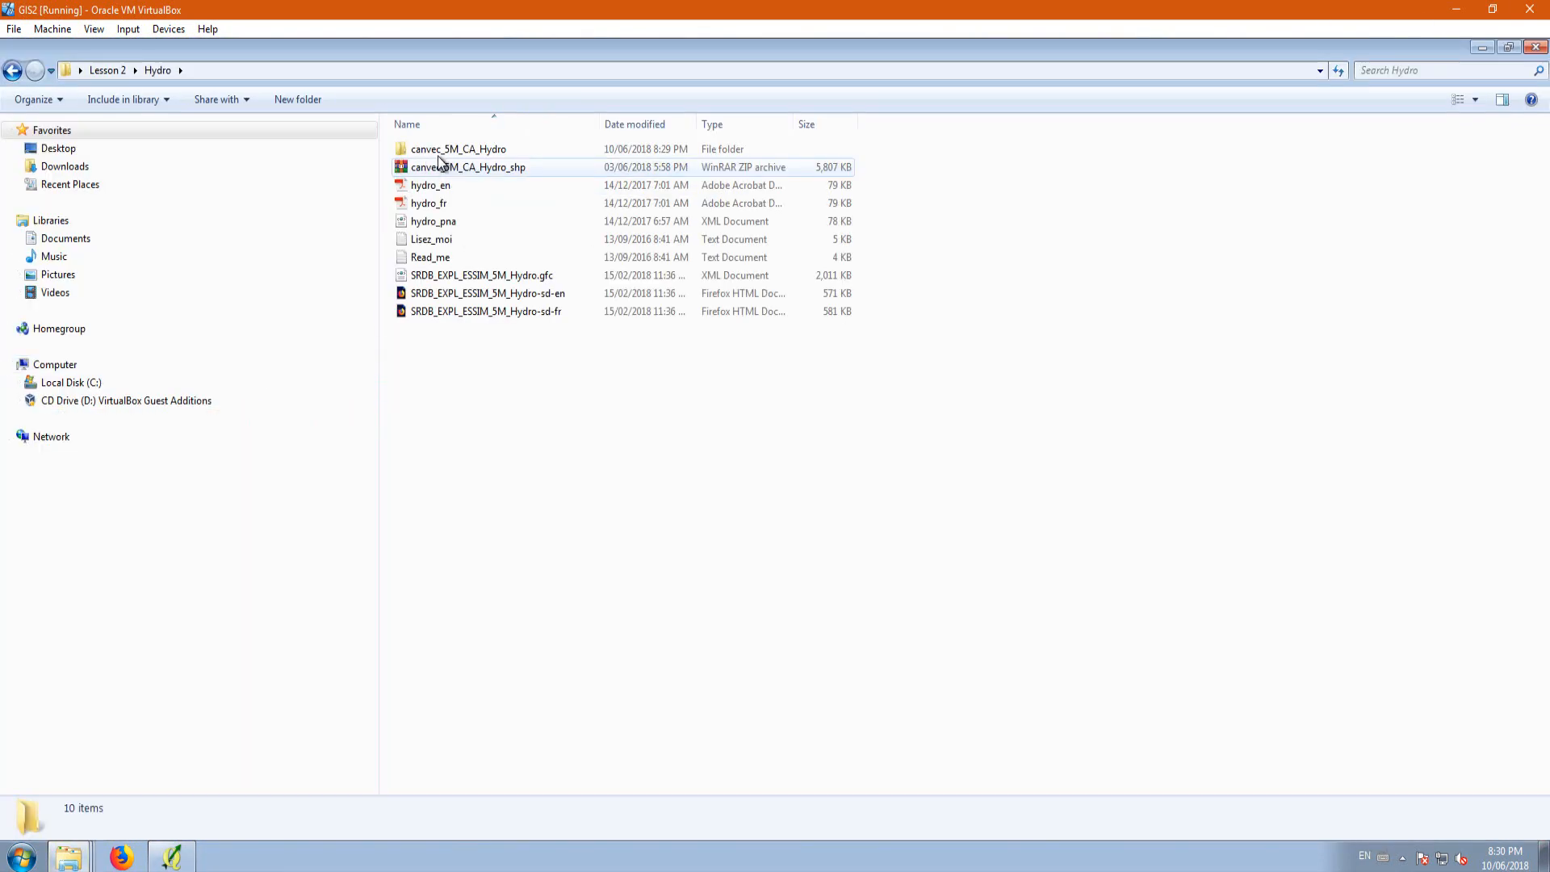
{"action": "double_click", "coordinate": [437, 152]}
Step: Delete all watercourseAlberta_1NAD83_10TM files from the canvec_5M_CA_Hydro folder and switch back to QGIS
{"action": "scroll", "coordinate": [590, 565], "scroll_direction": "down", "scroll_amount": 4}
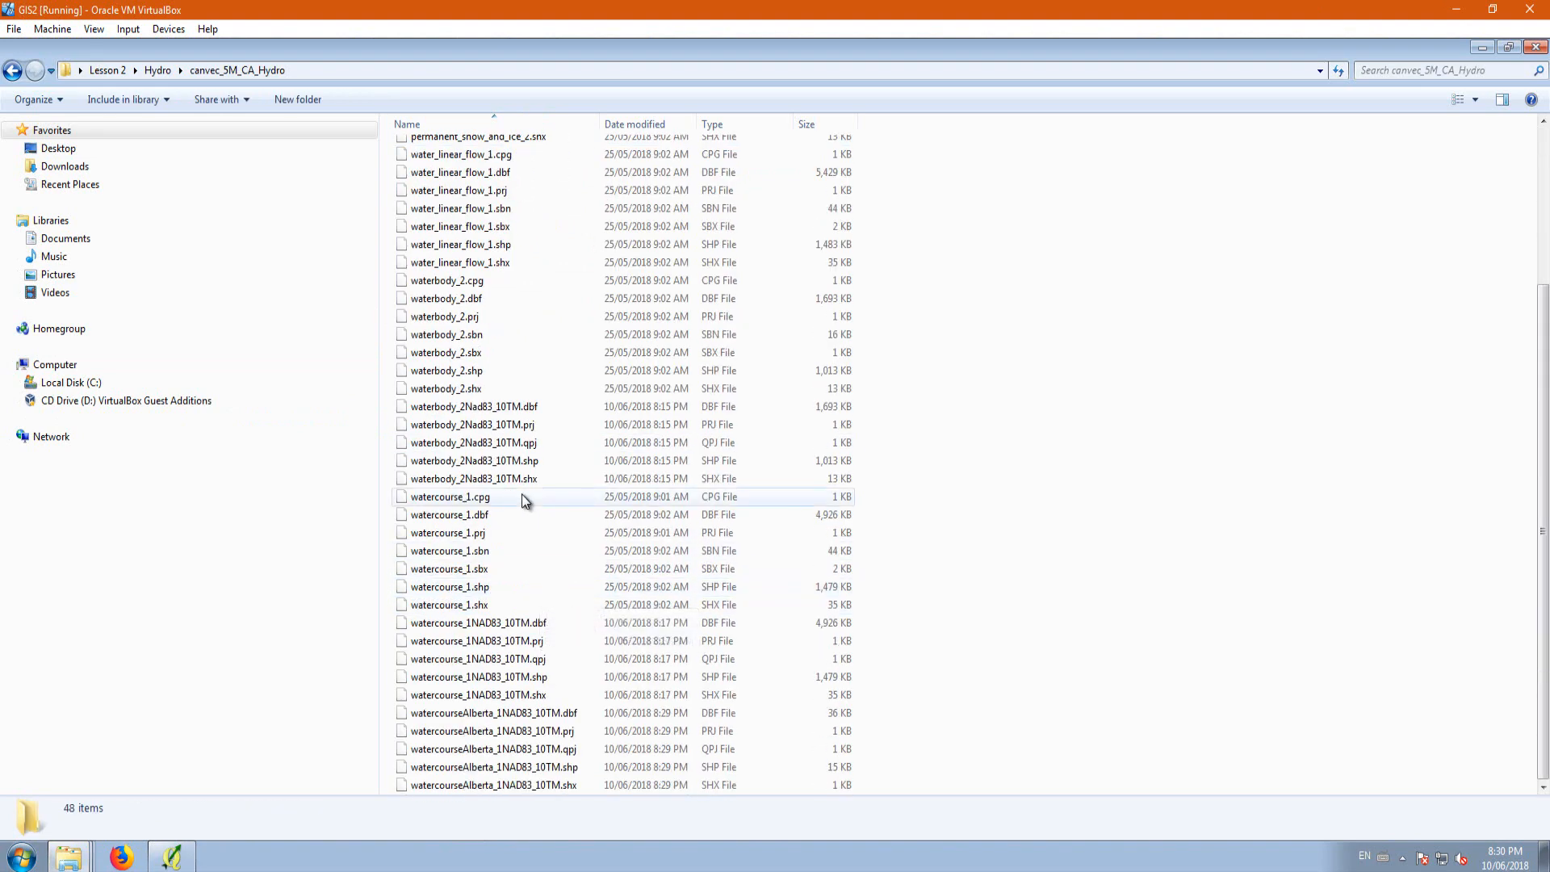
{"action": "left_click", "coordinate": [538, 716]}
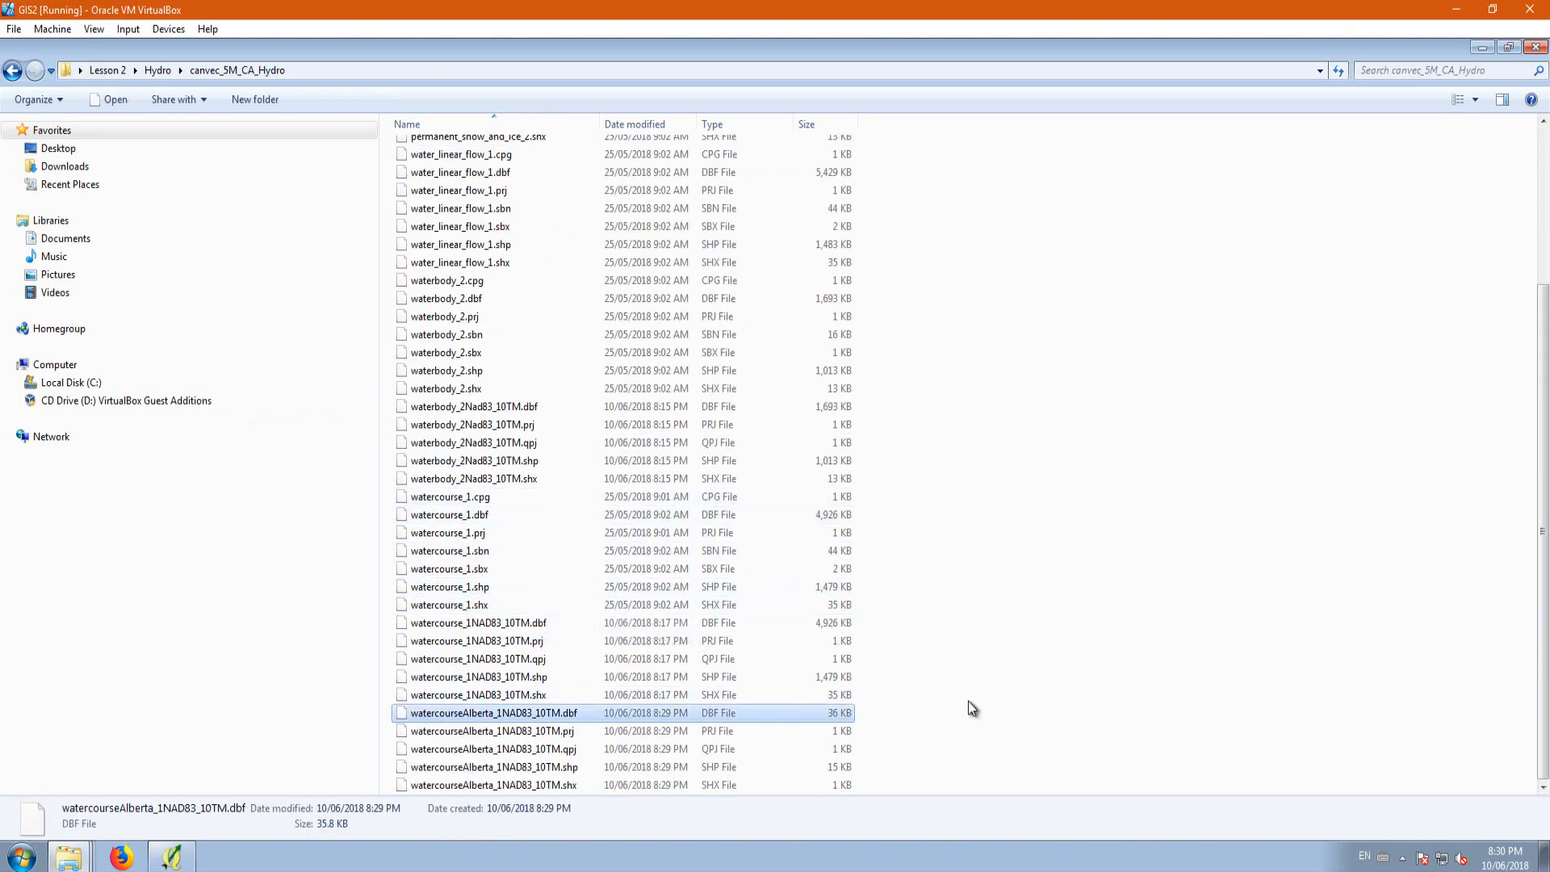
{"action": "left_click", "coordinate": [521, 788], "text": "shift"}
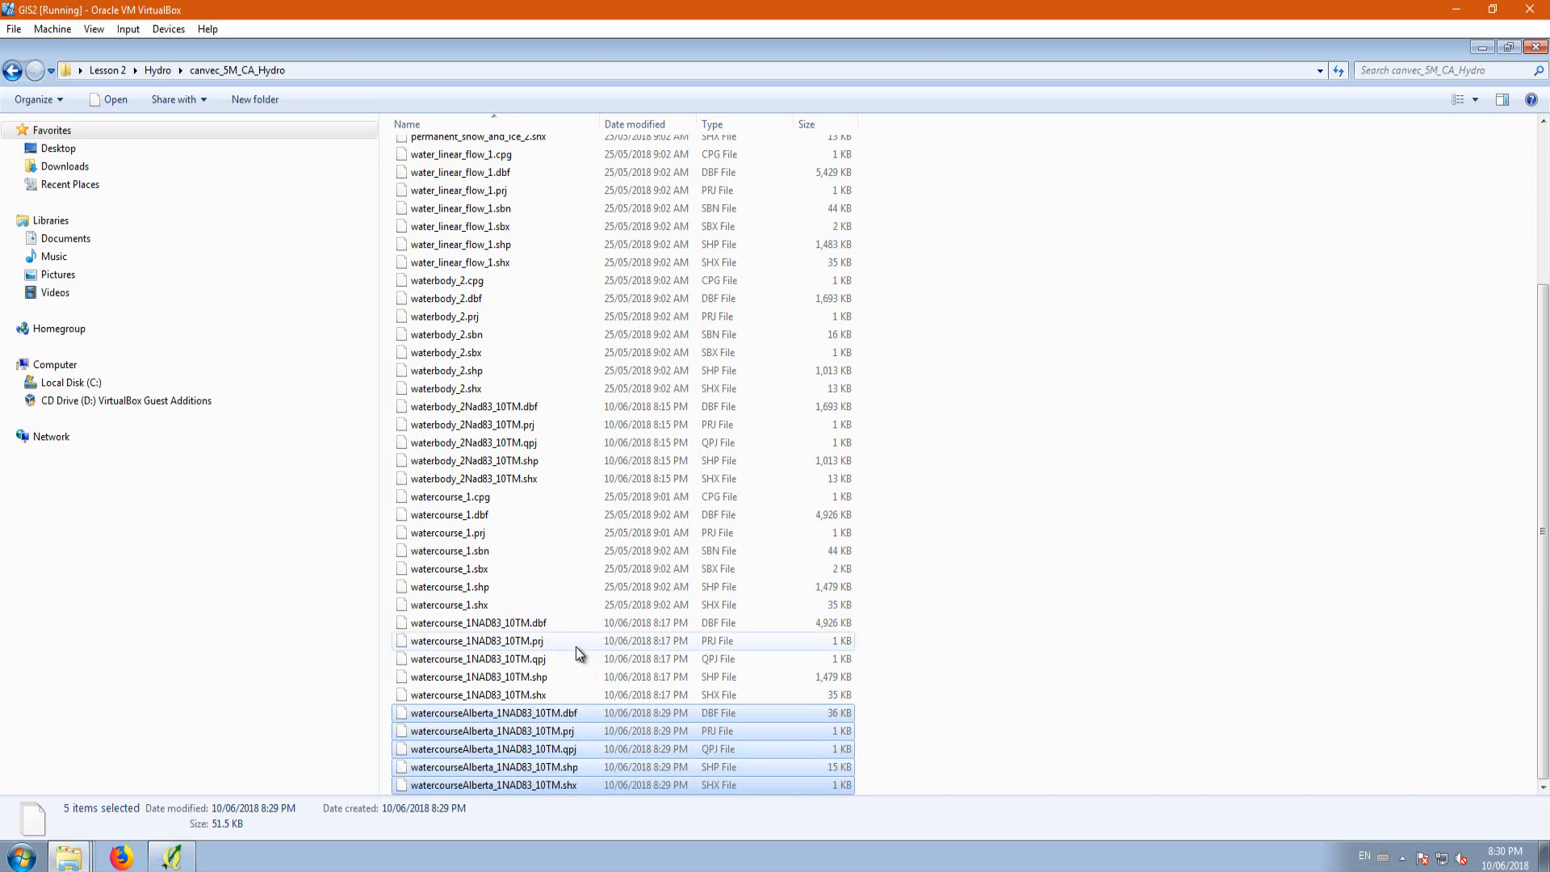
{"action": "scroll", "coordinate": [533, 586], "scroll_direction": "up", "scroll_amount": 2}
{"action": "scroll", "coordinate": [530, 580], "scroll_direction": "up", "scroll_amount": 2}
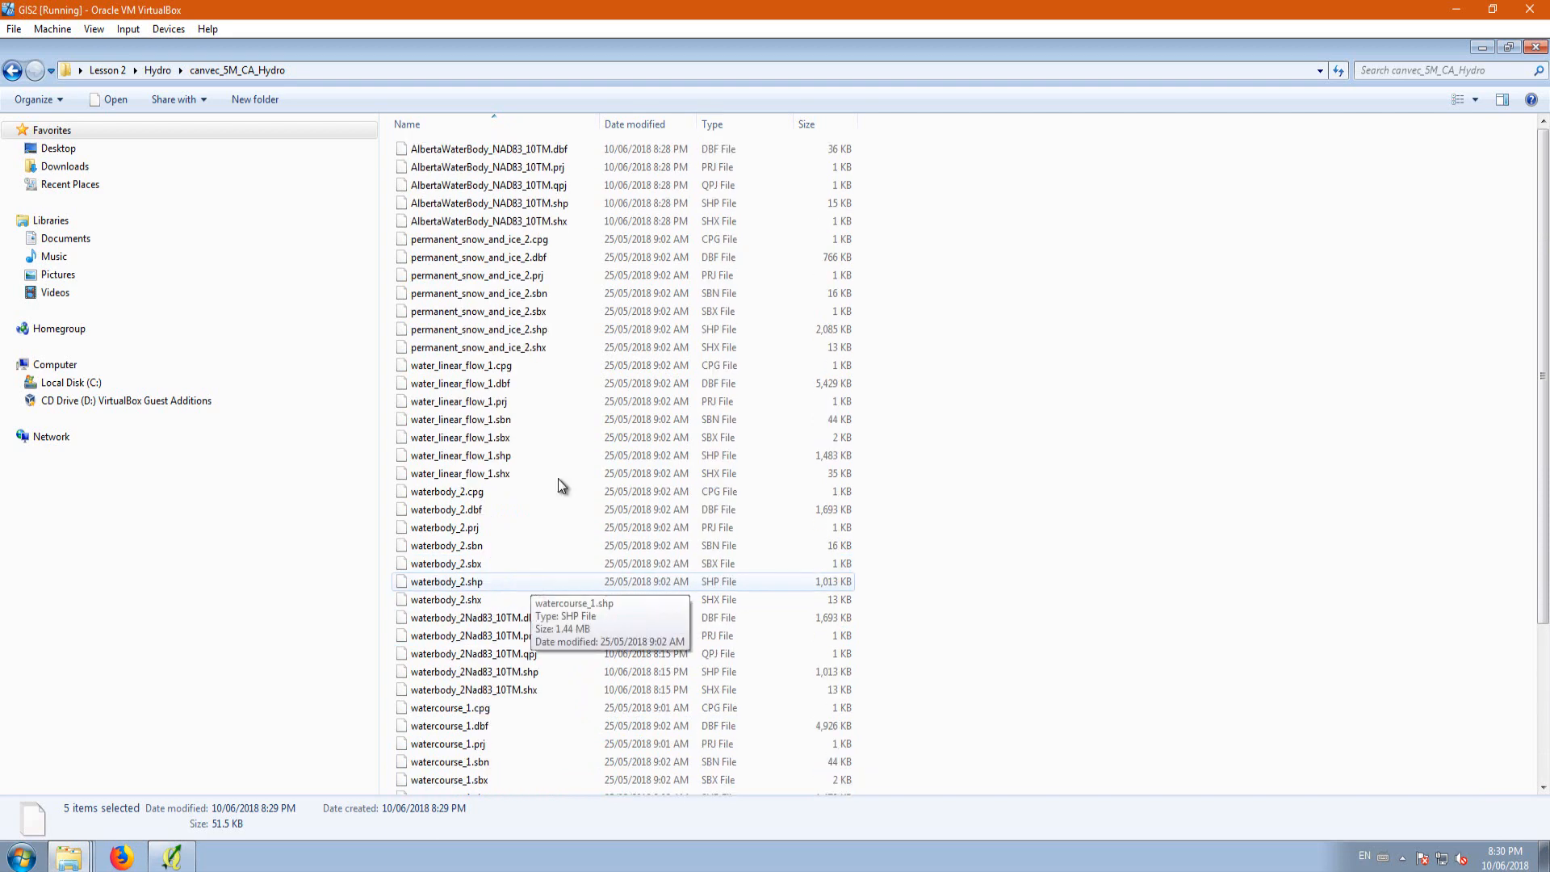
{"action": "scroll", "coordinate": [519, 422], "scroll_direction": "down", "scroll_amount": 4}
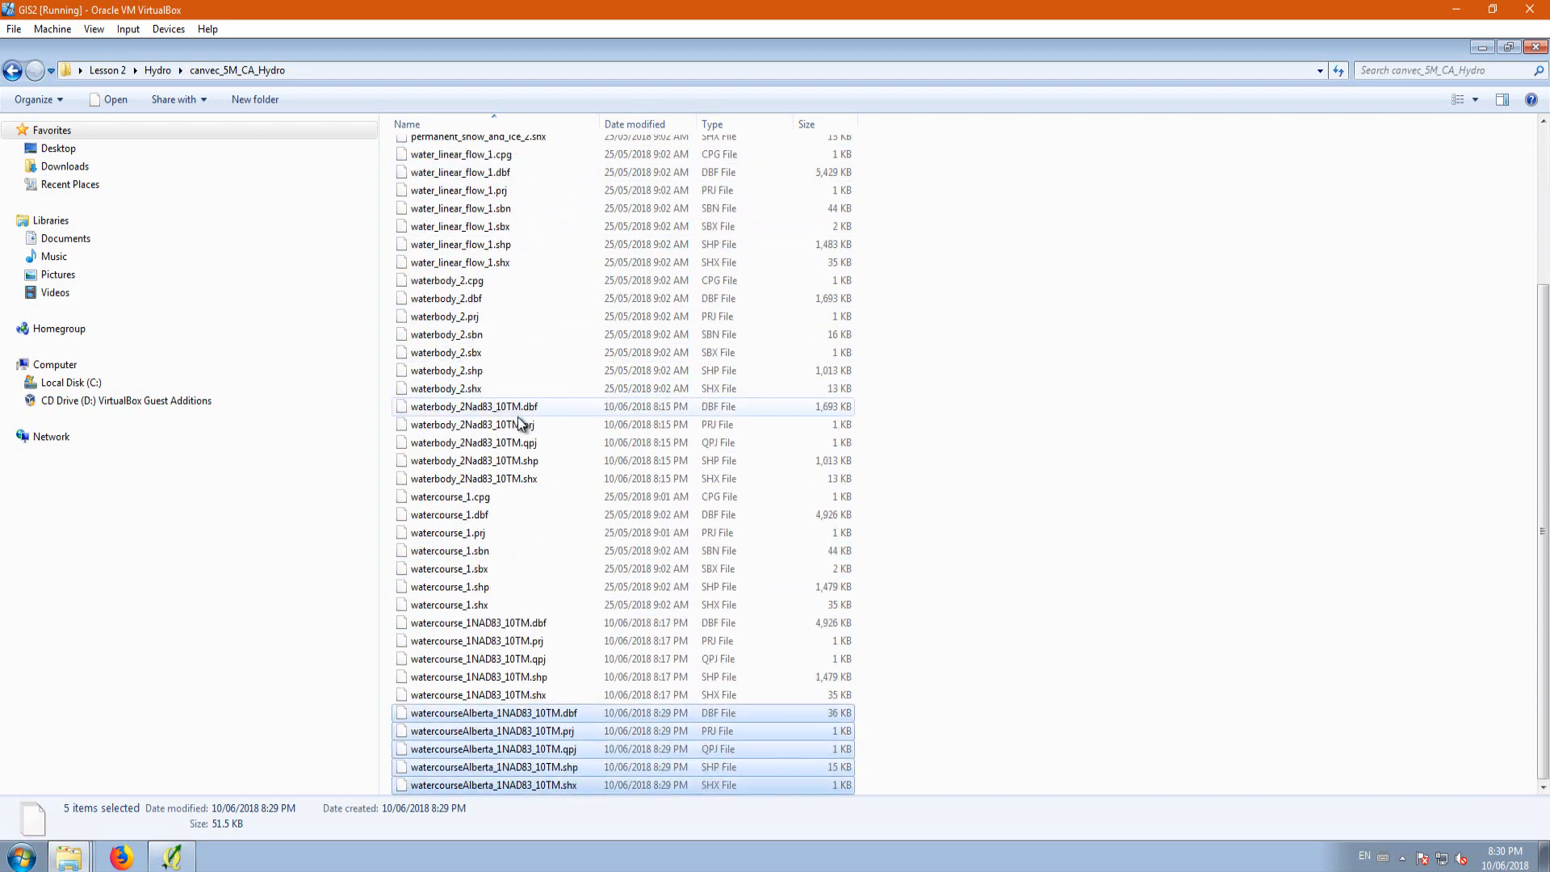
{"action": "key", "text": "Delete"}
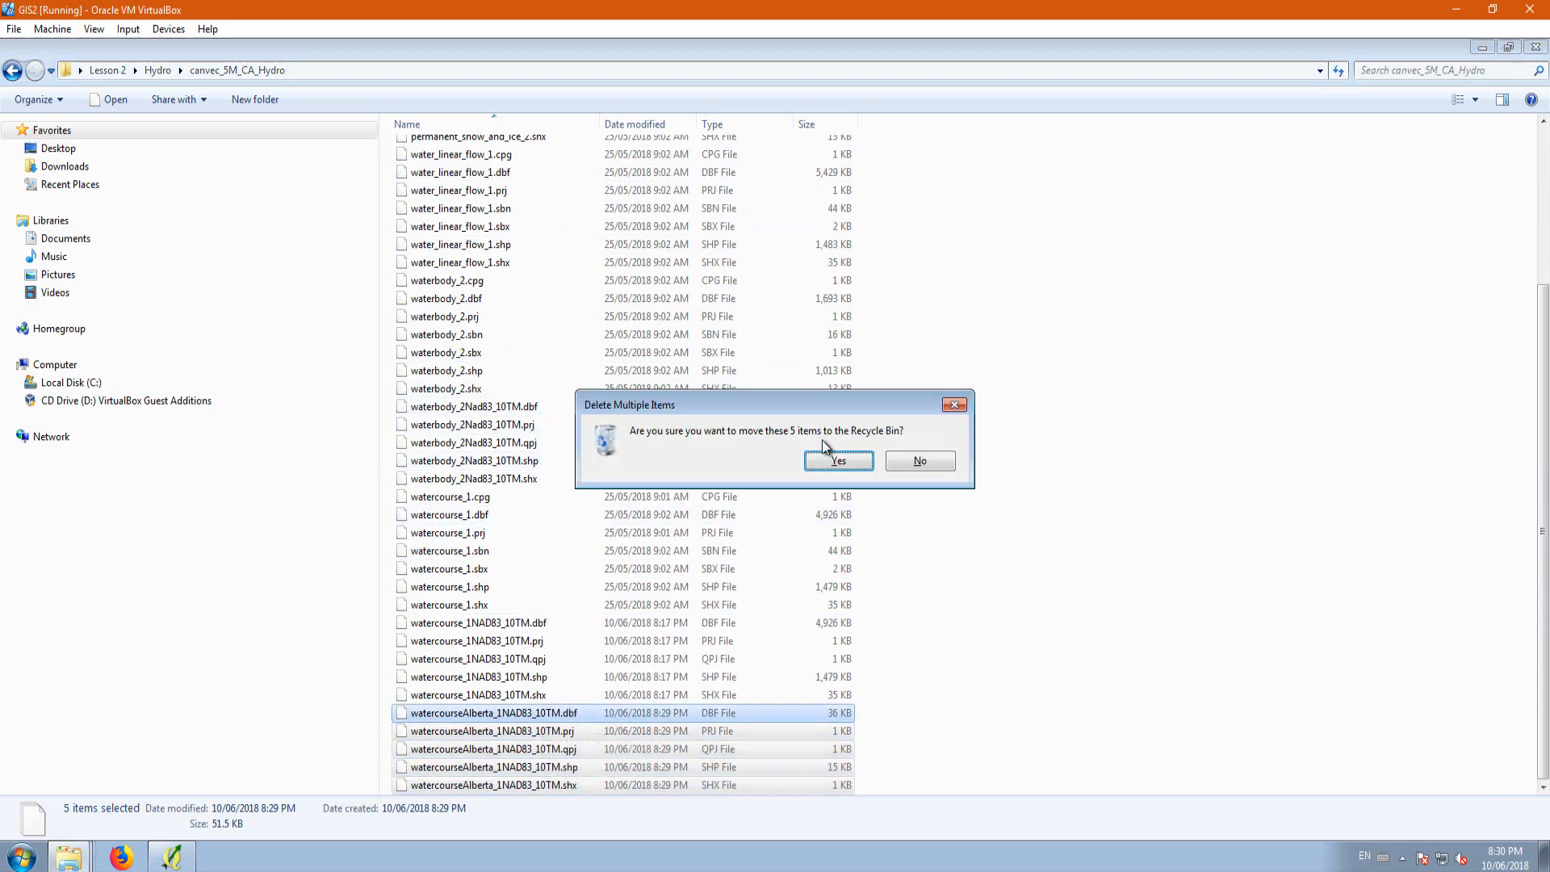
{"action": "left_click", "coordinate": [821, 462]}
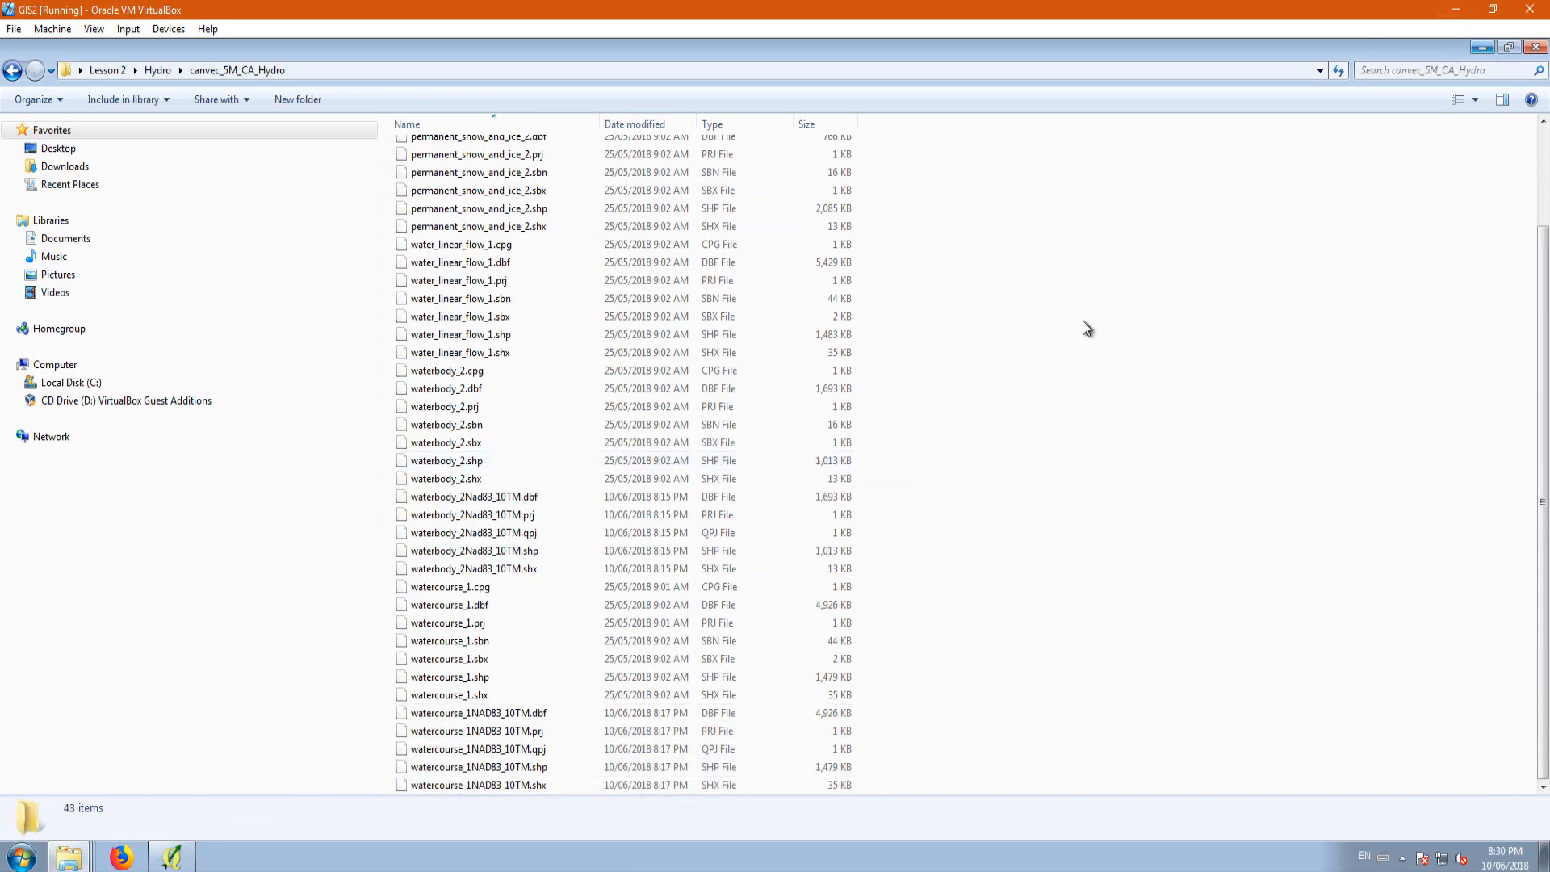
{"action": "left_click", "coordinate": [1482, 49]}
{"action": "mouse_move", "coordinate": [171, 857]}
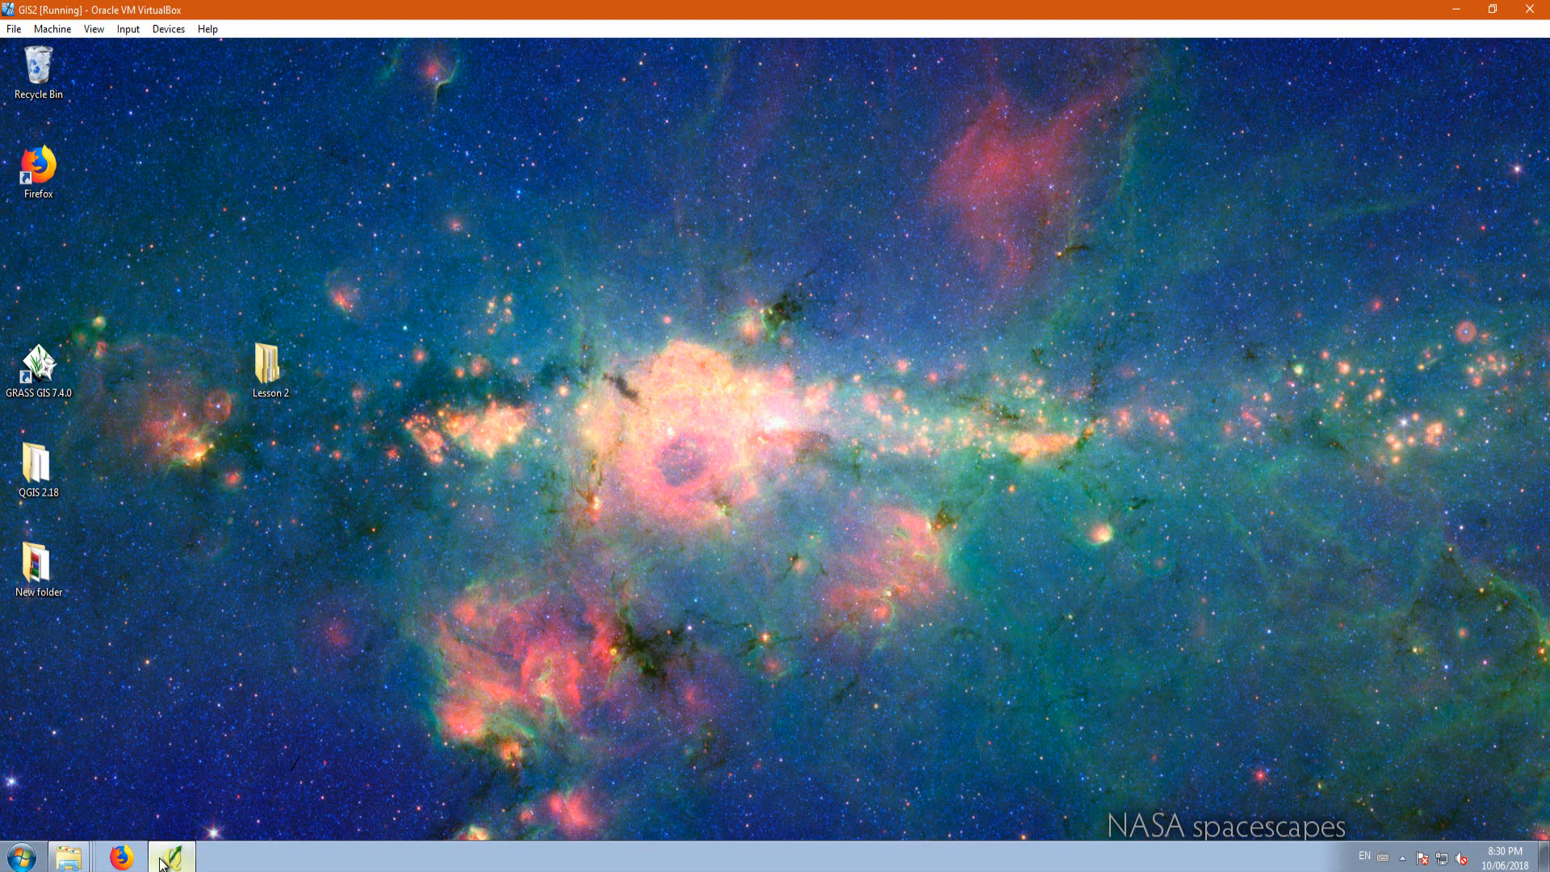
{"action": "left_click", "coordinate": [185, 657]}
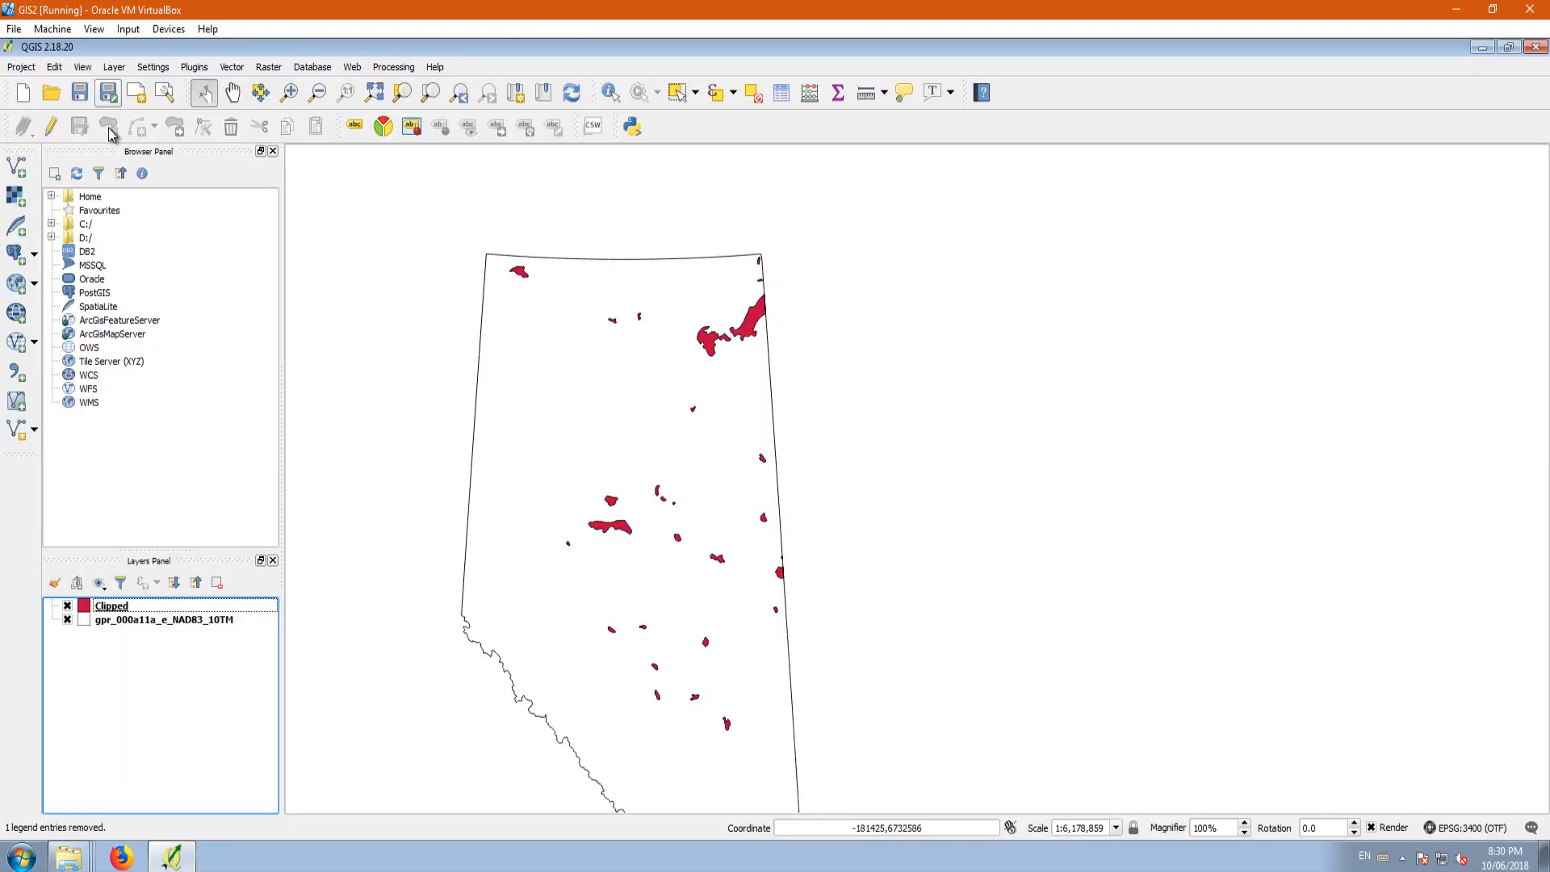
Step: Add the watercourse_1NAD83_10TM.shp shapefile from the canvec_5M_CA_Hydro folder to the project as a vector layer
{"action": "left_click", "coordinate": [16, 166]}
{"action": "left_click", "coordinate": [918, 482]}
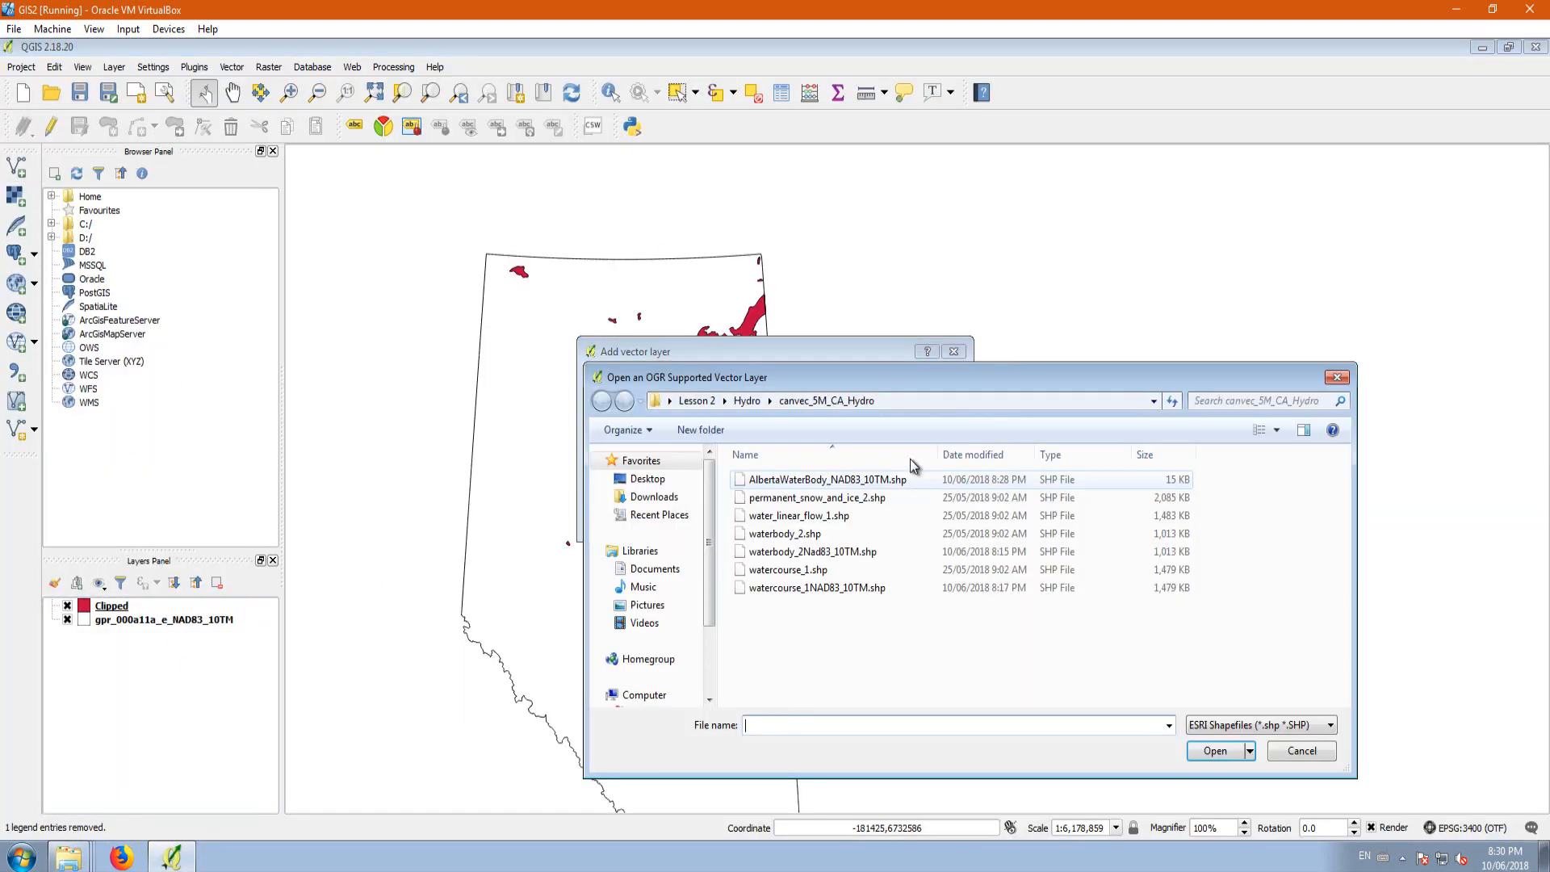
{"action": "left_click", "coordinate": [781, 595]}
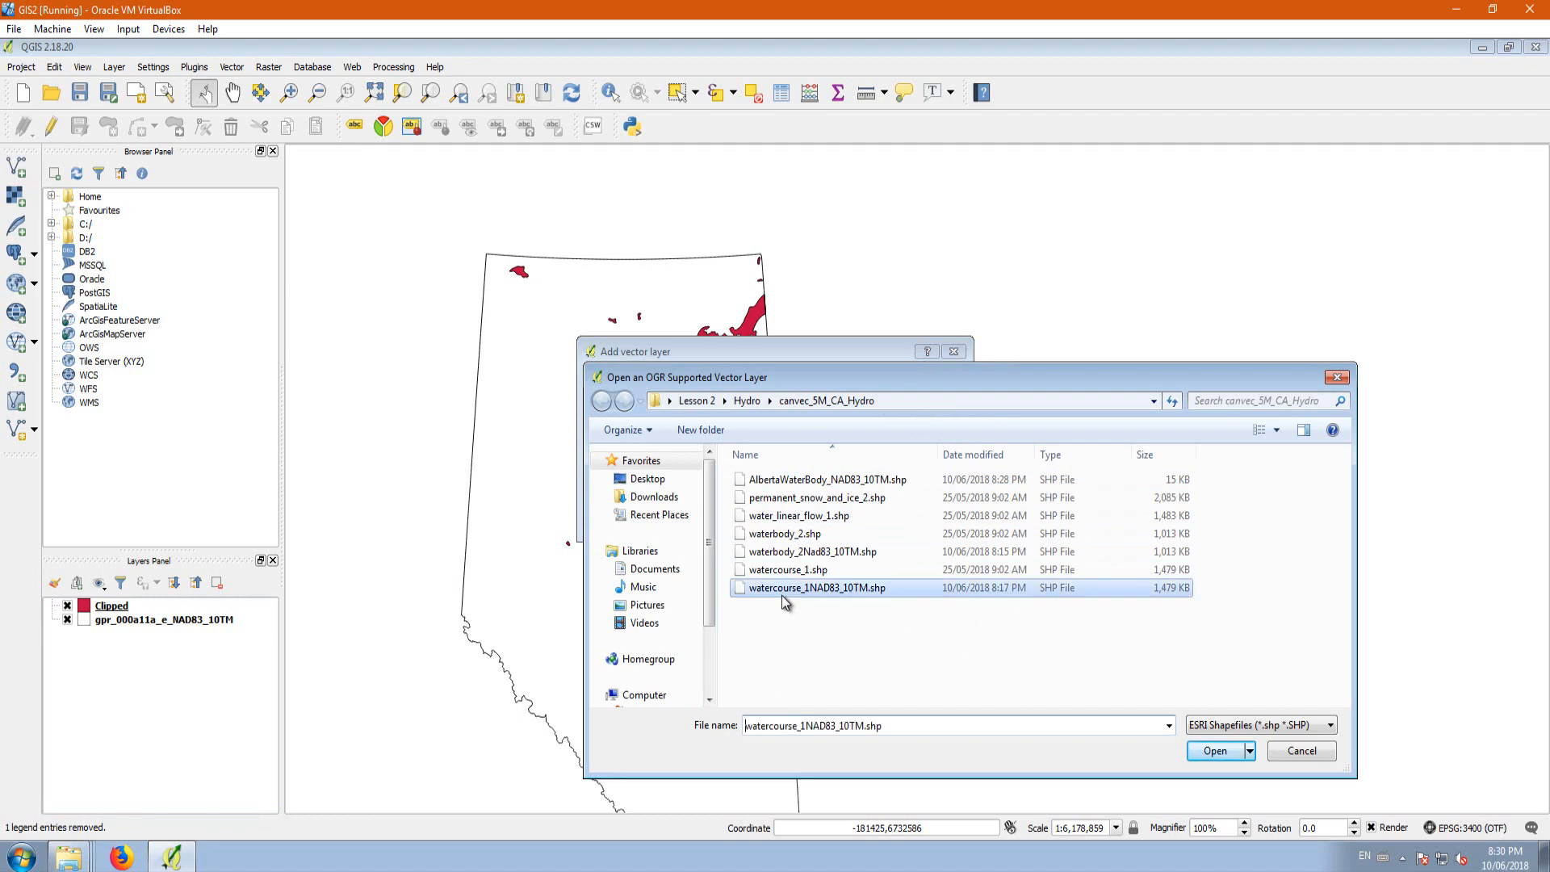
{"action": "left_click", "coordinate": [1215, 751]}
{"action": "left_click", "coordinate": [790, 518]}
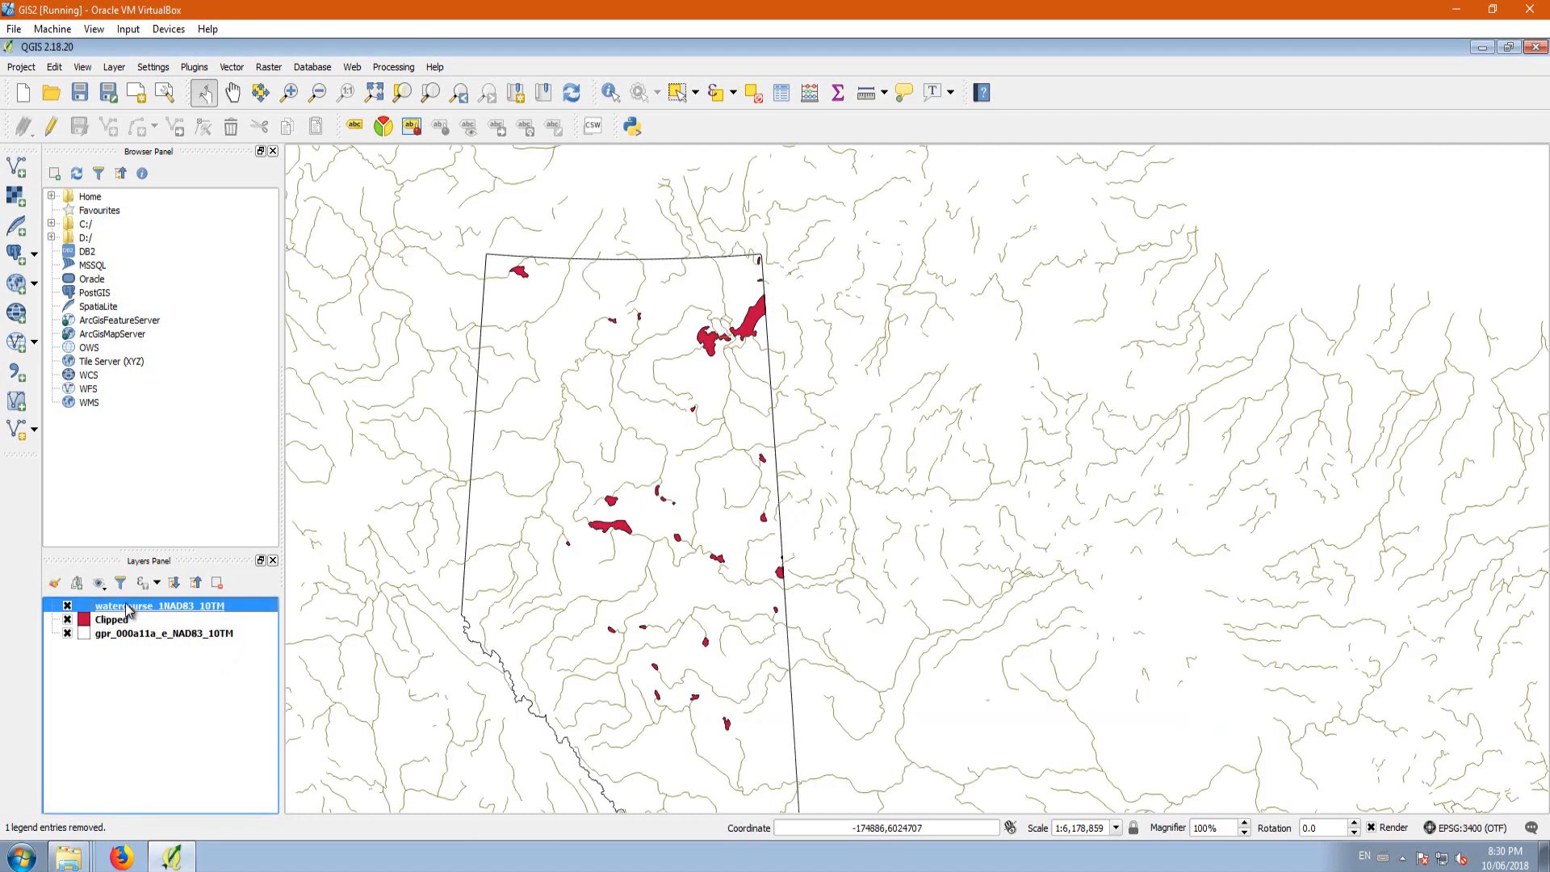
Step: Set up a Clip with watercourse_1NAD83_10TM as the input layer and gpr_000a11a_e_NAD83_10TM as the clip layer
{"action": "left_click", "coordinate": [231, 68]}
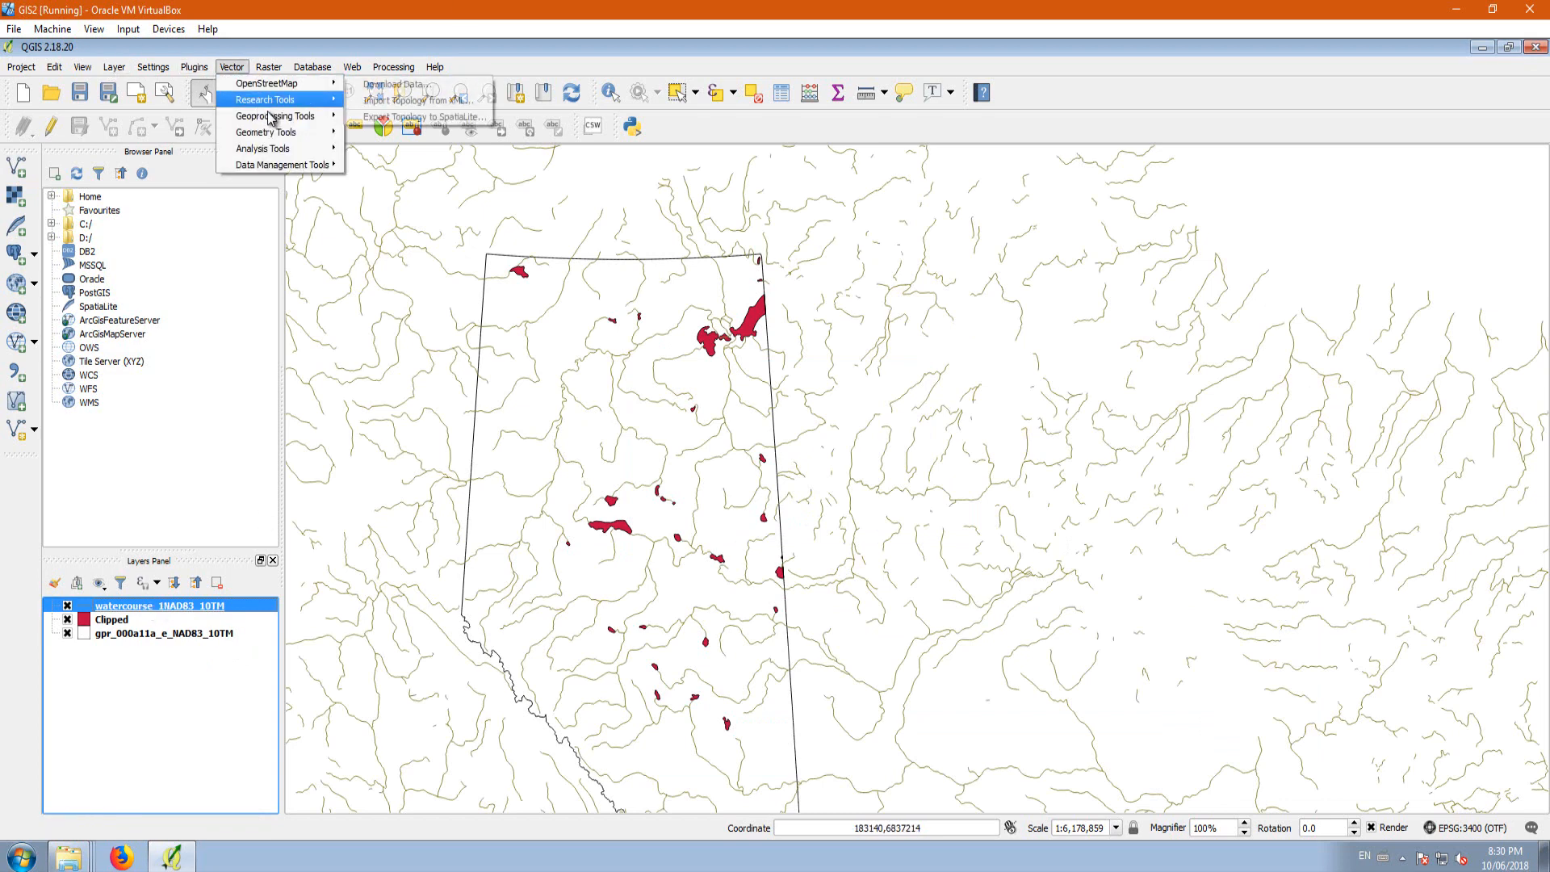
{"action": "mouse_move", "coordinate": [270, 115]}
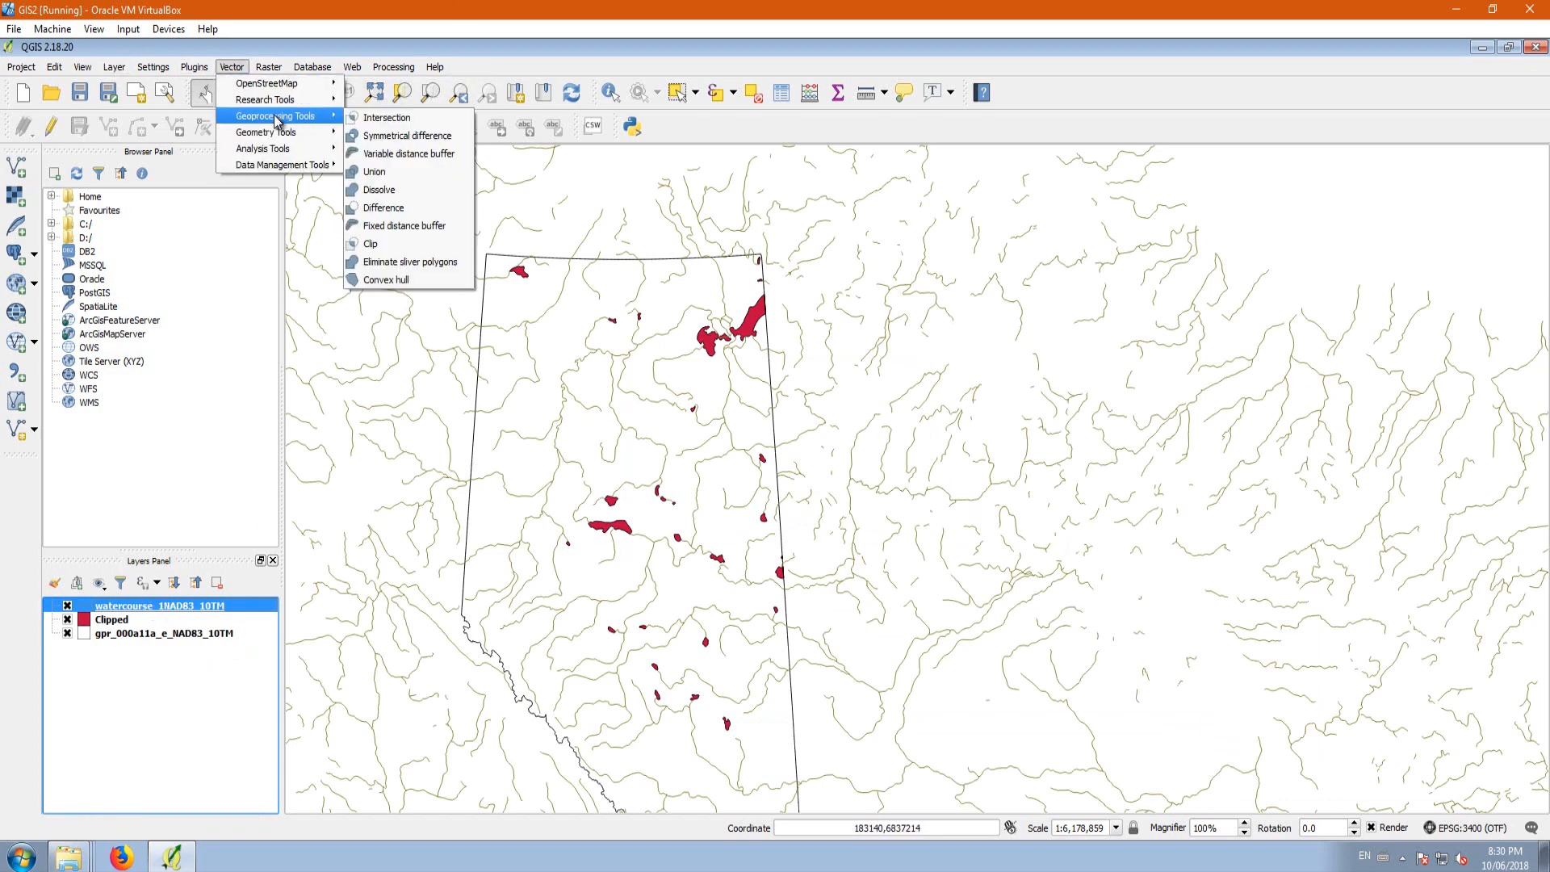
{"action": "left_click", "coordinate": [380, 244]}
{"action": "left_click", "coordinate": [521, 279]}
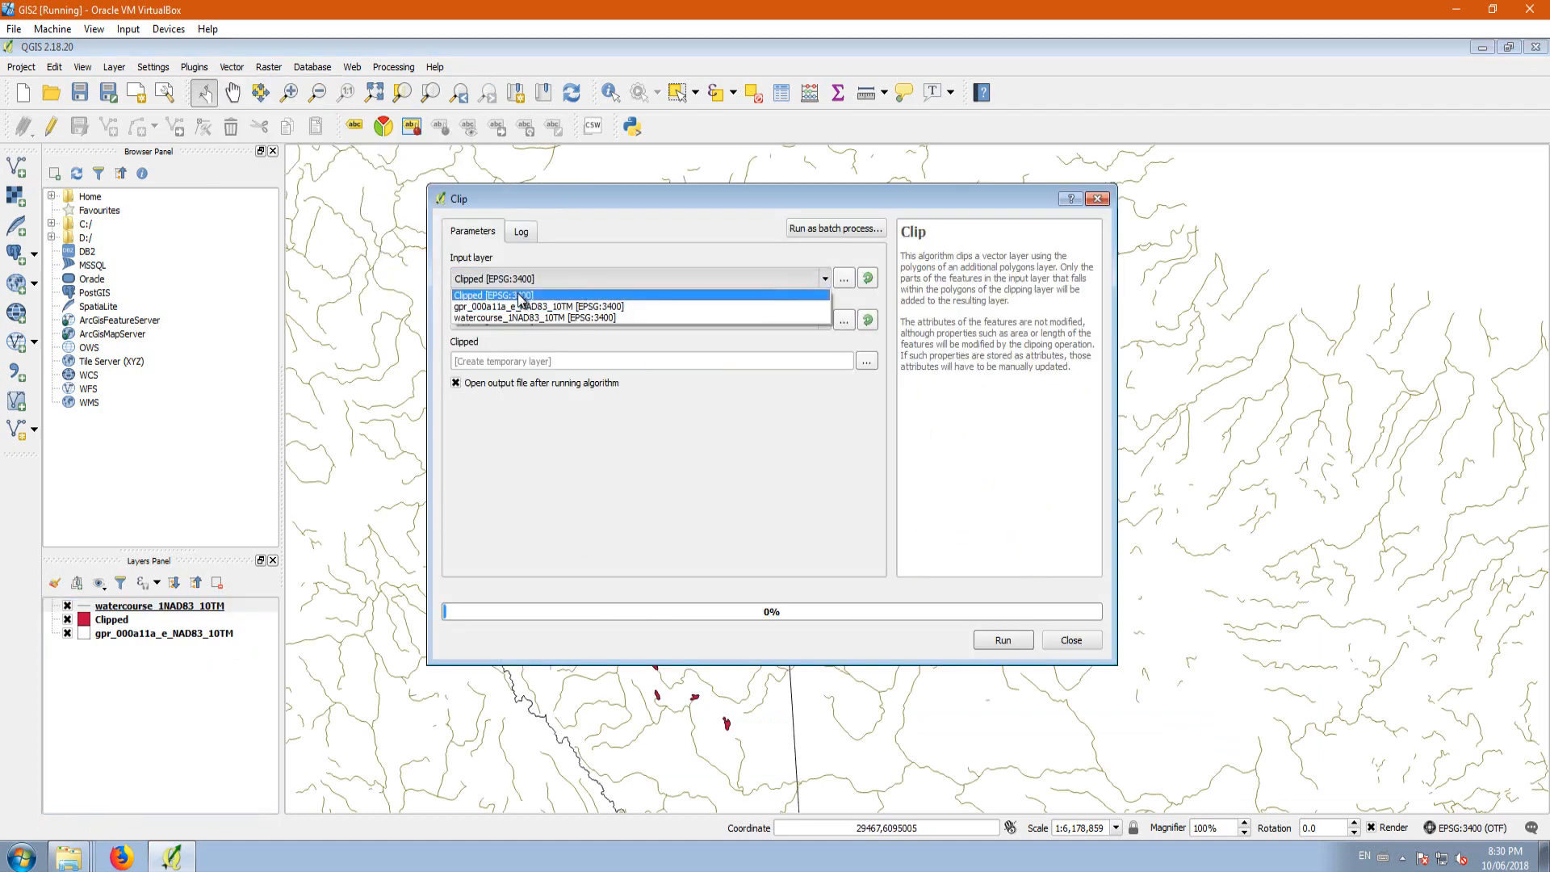
{"action": "left_click", "coordinate": [521, 317]}
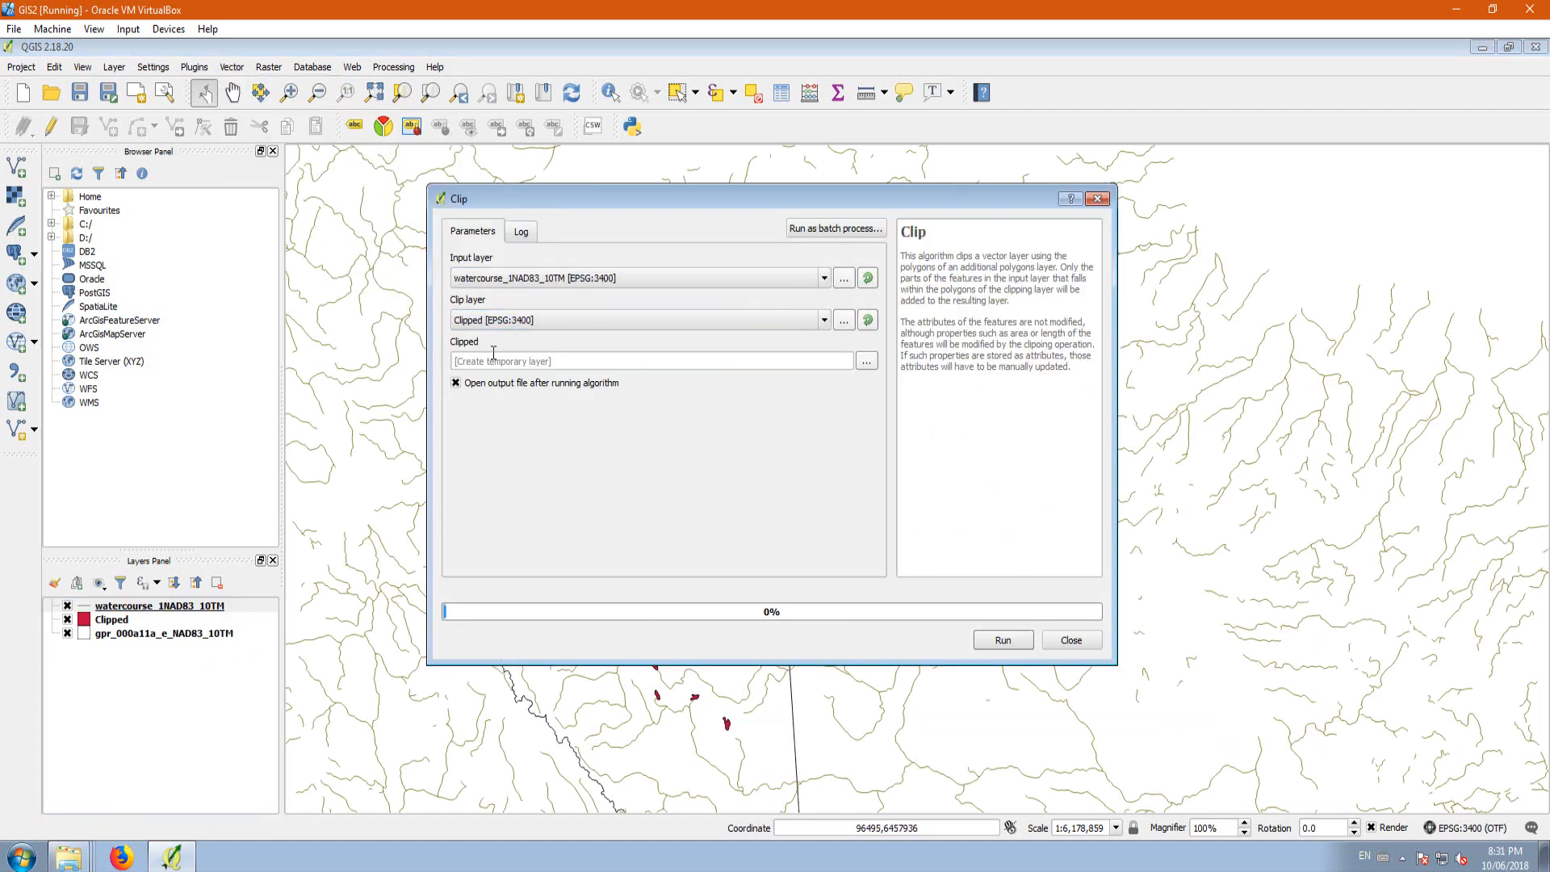
{"action": "left_click", "coordinate": [500, 321]}
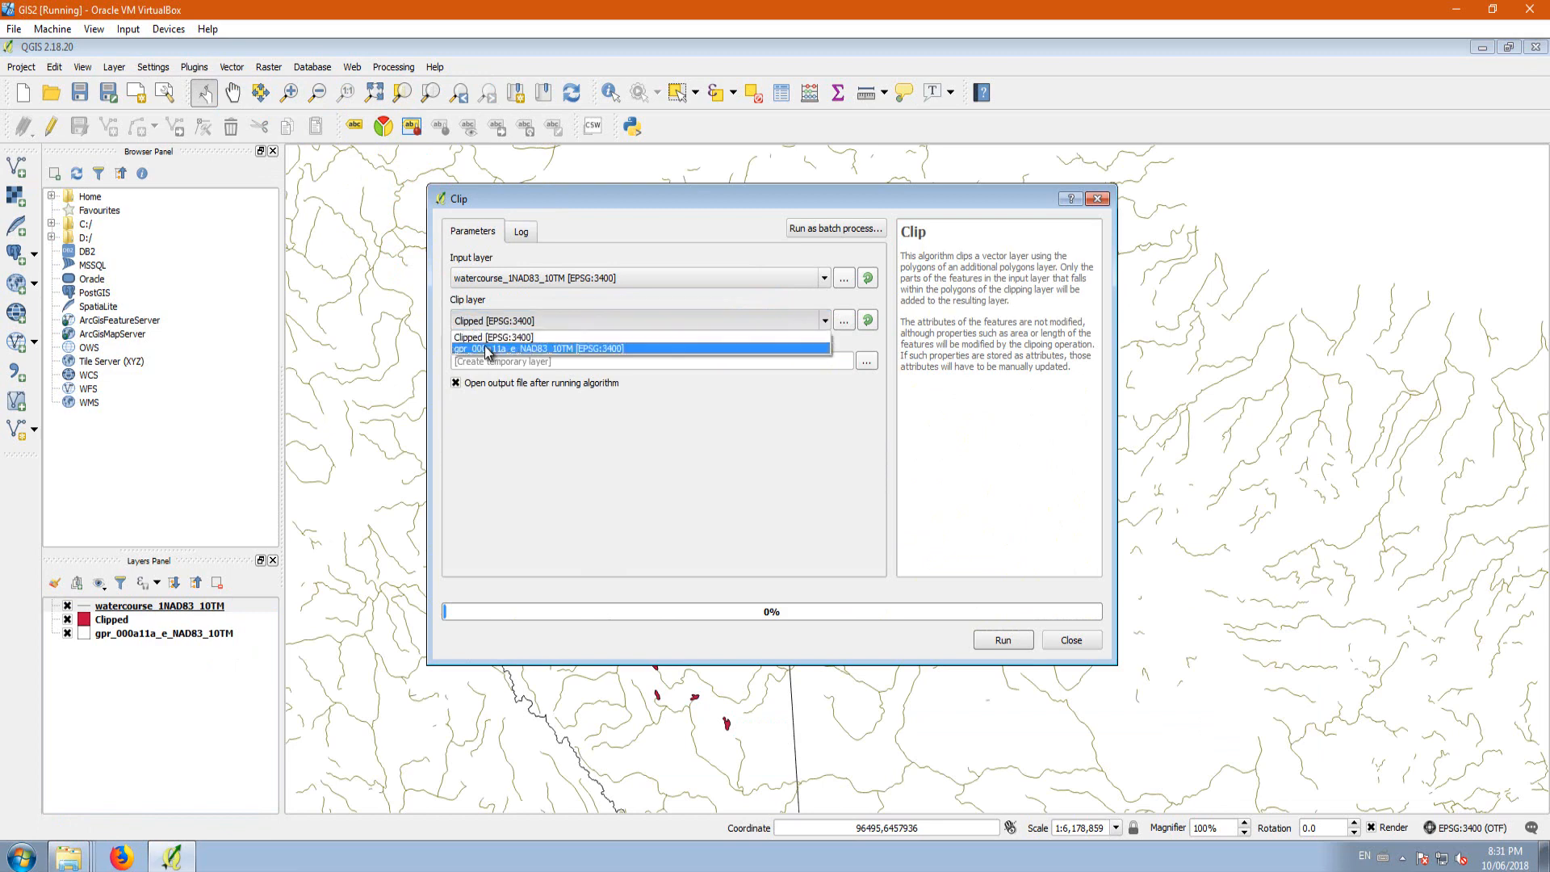
{"action": "left_click", "coordinate": [487, 352]}
Step: Set the clip output to Albertawatercourse_NAD83_10TM.shp in the canvec_5M_CA_Hydro folder and run the clip
{"action": "left_click", "coordinate": [866, 362]}
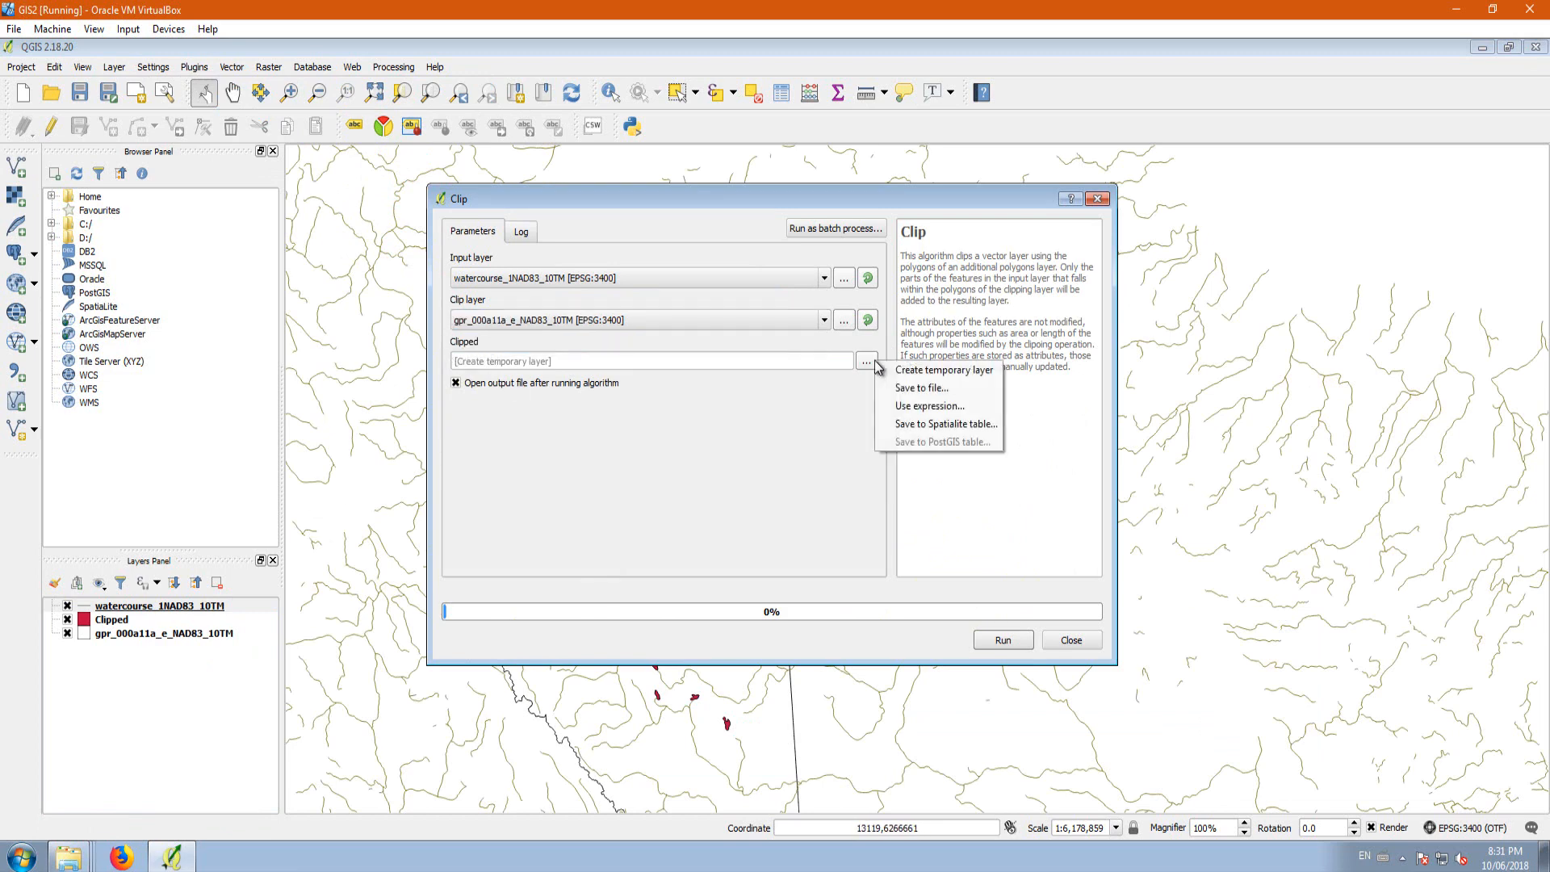
{"action": "left_click", "coordinate": [925, 387]}
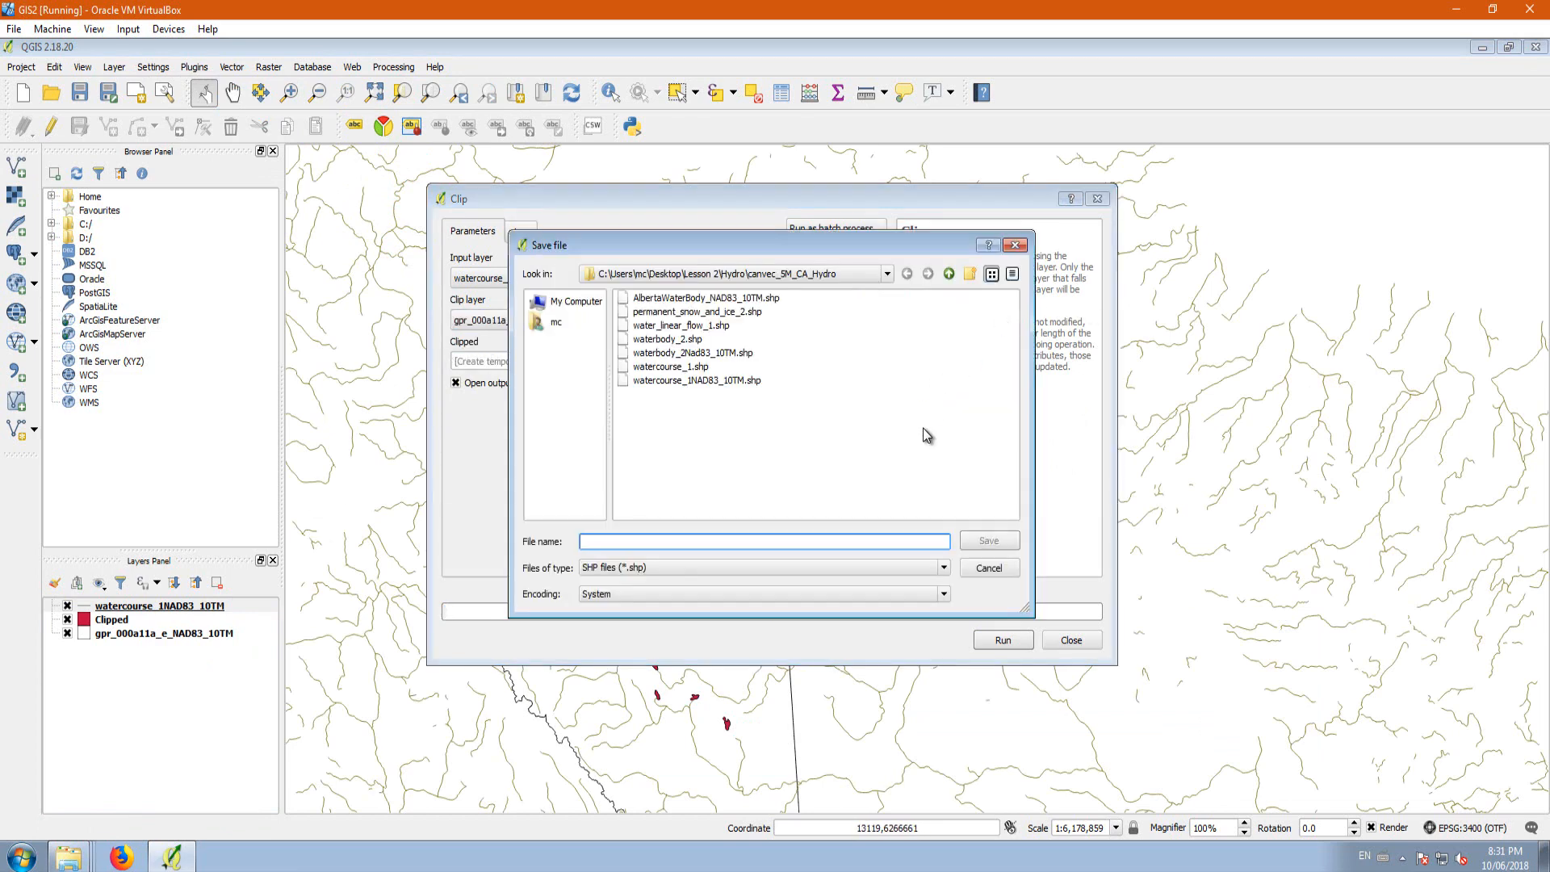
{"action": "left_click", "coordinate": [652, 383]}
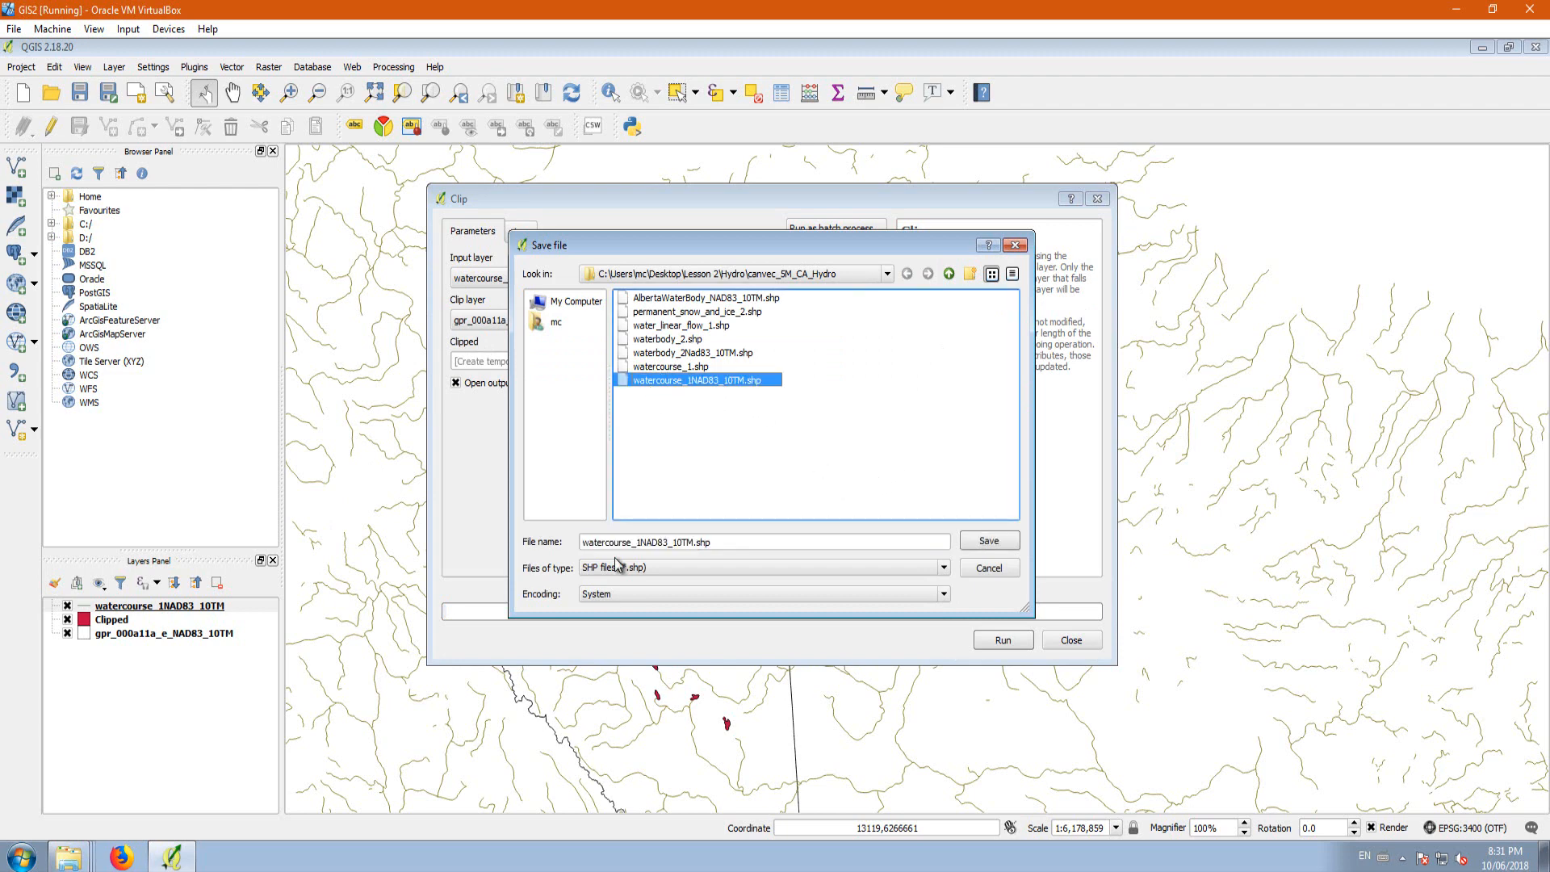
{"action": "left_click", "coordinate": [581, 542]}
{"action": "type", "text": "A"}
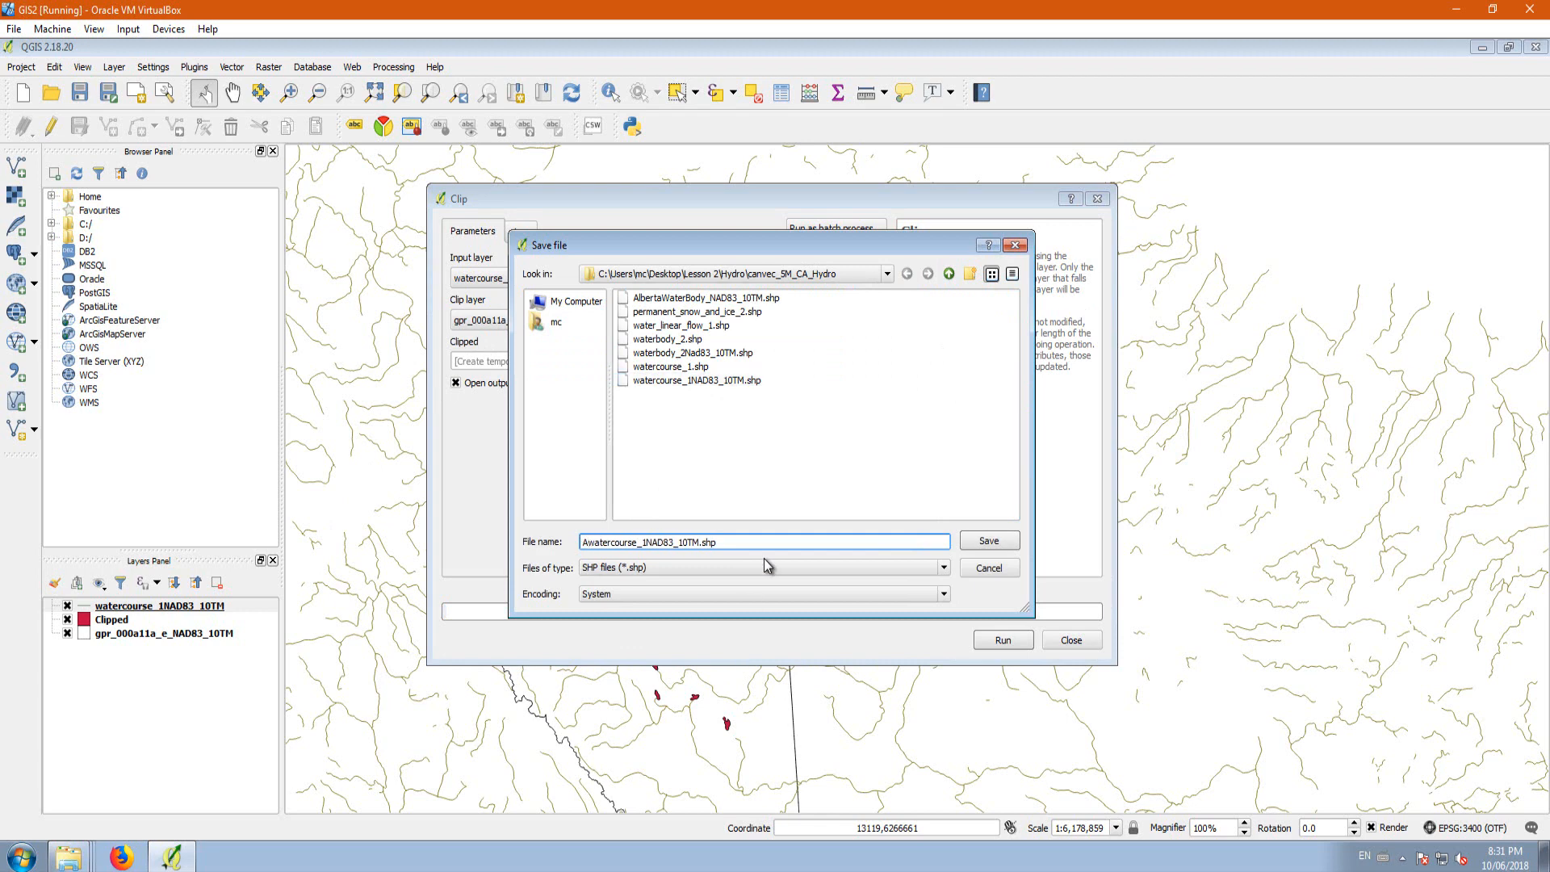
{"action": "type", "text": "lberta"}
{"action": "key", "text": "BackSpace"}
{"action": "left_click", "coordinate": [986, 542]}
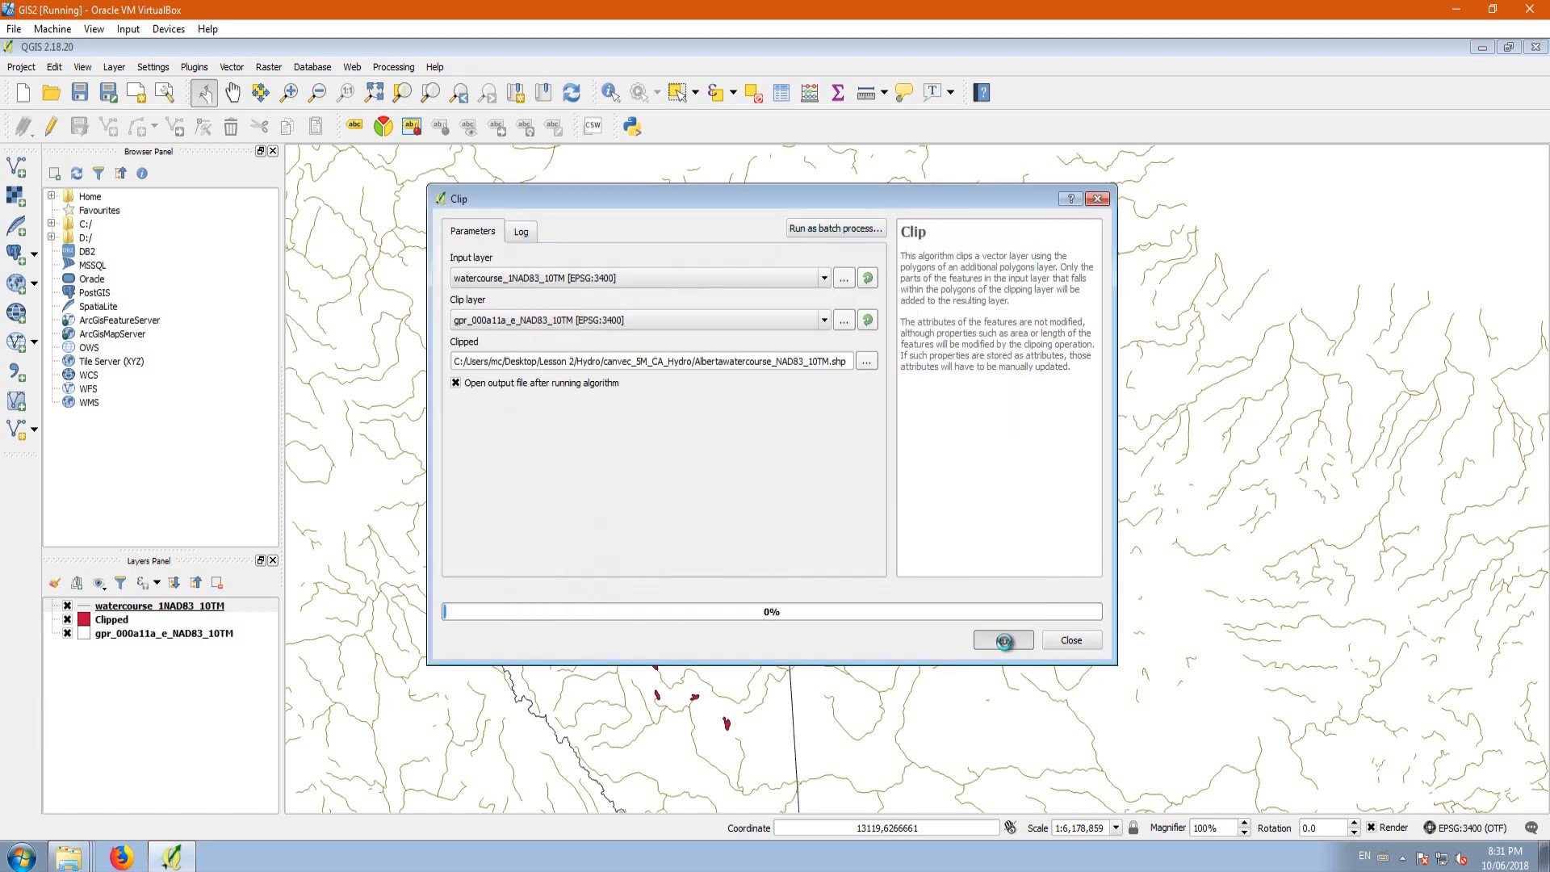
{"action": "left_click", "coordinate": [1004, 641]}
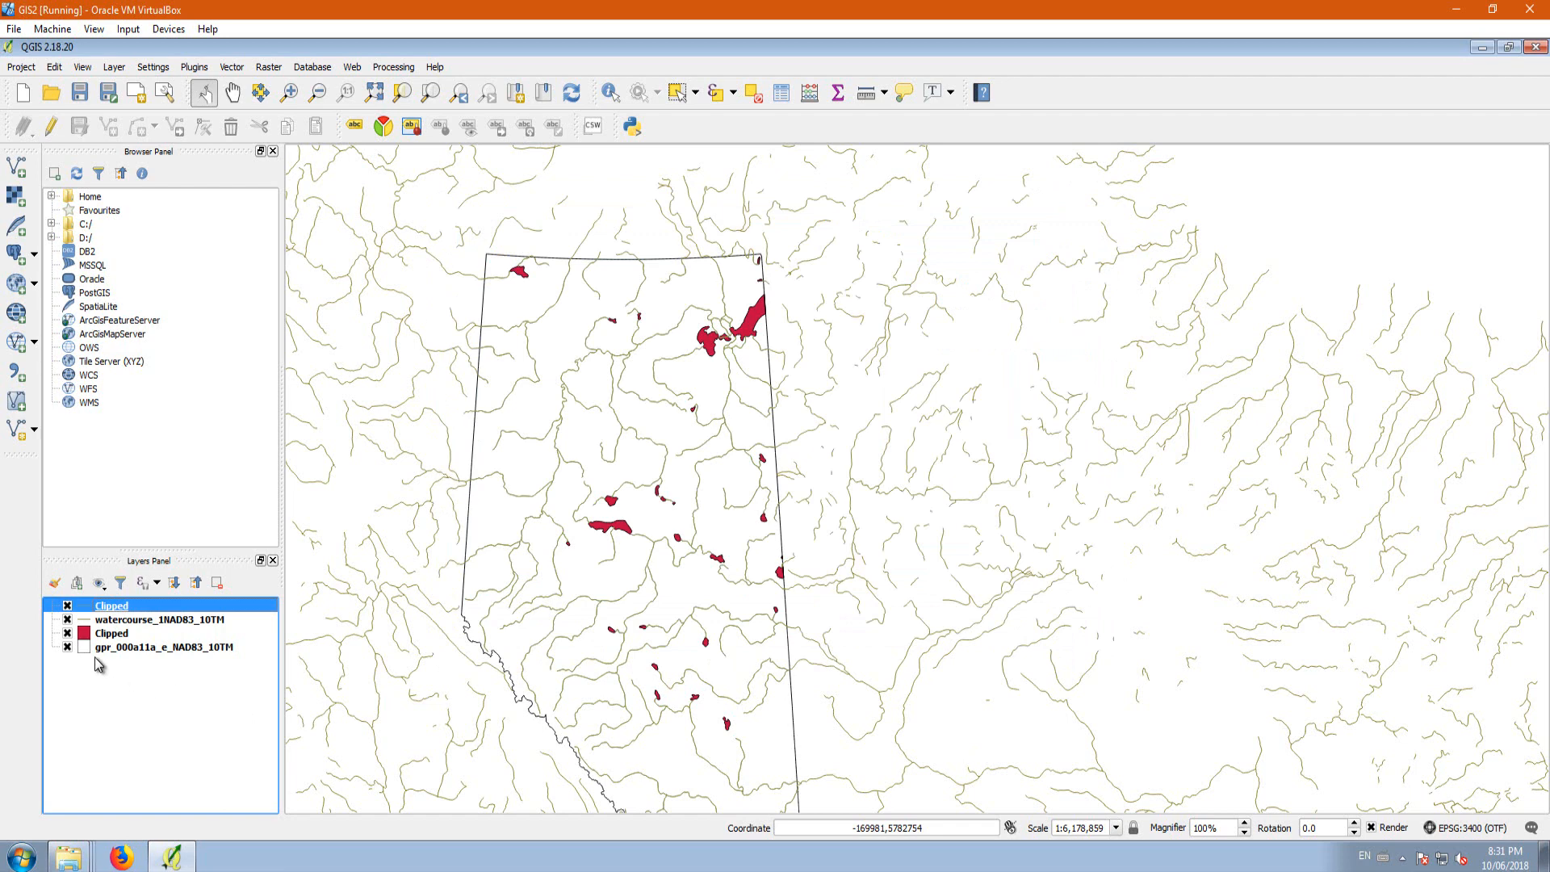
Step: Check the clipped watercourses without the original layer, and remove watercourse_1NAD83_10TM from the project
{"action": "left_click", "coordinate": [67, 620]}
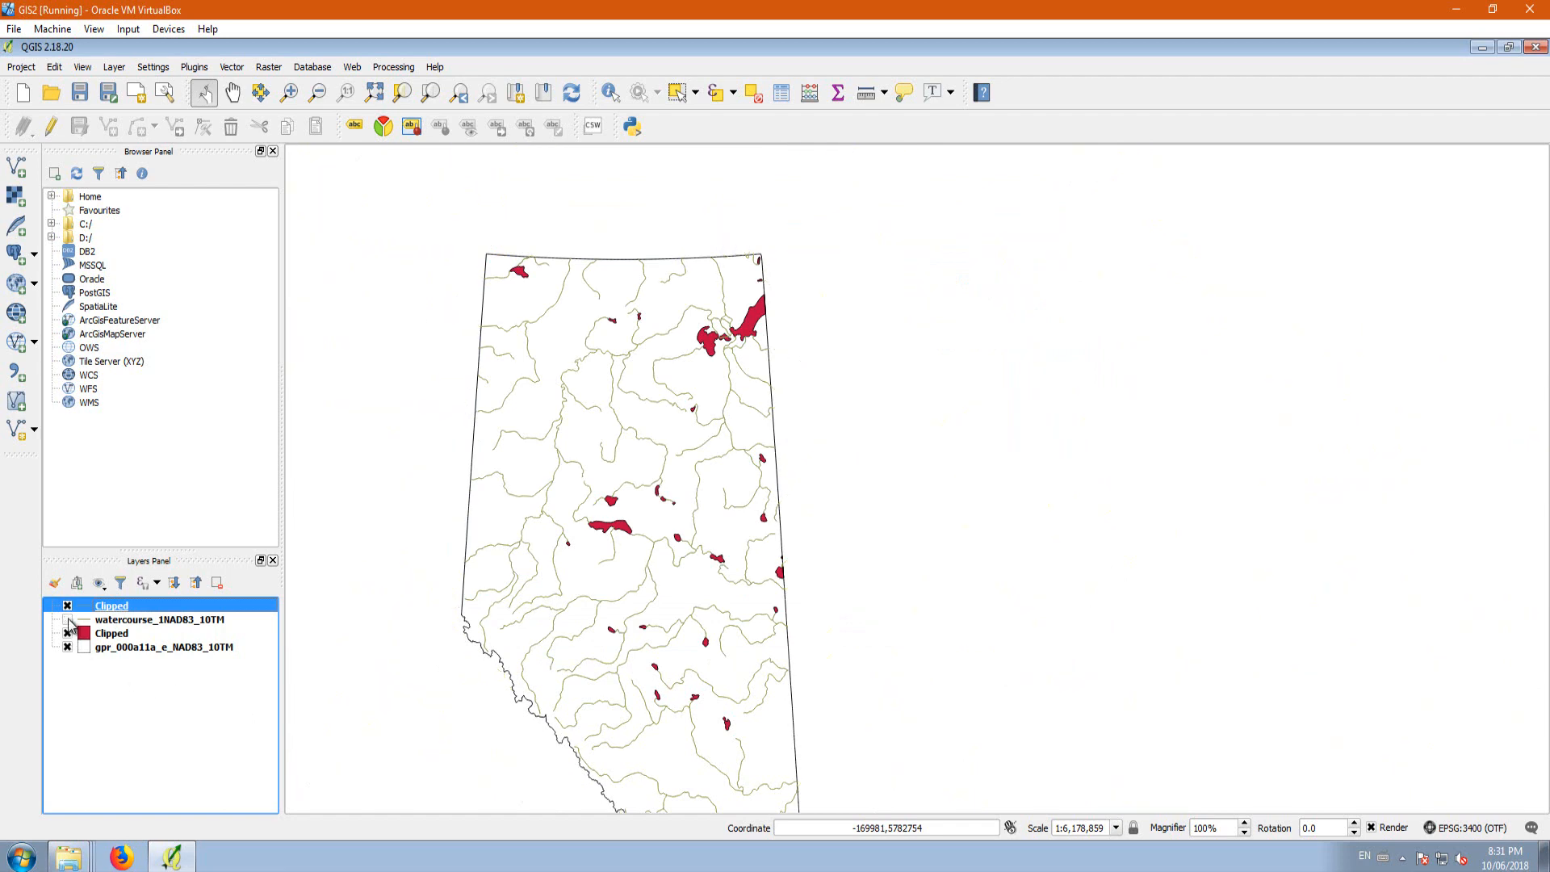
{"action": "left_click", "coordinate": [68, 620]}
{"action": "left_click", "coordinate": [199, 619]}
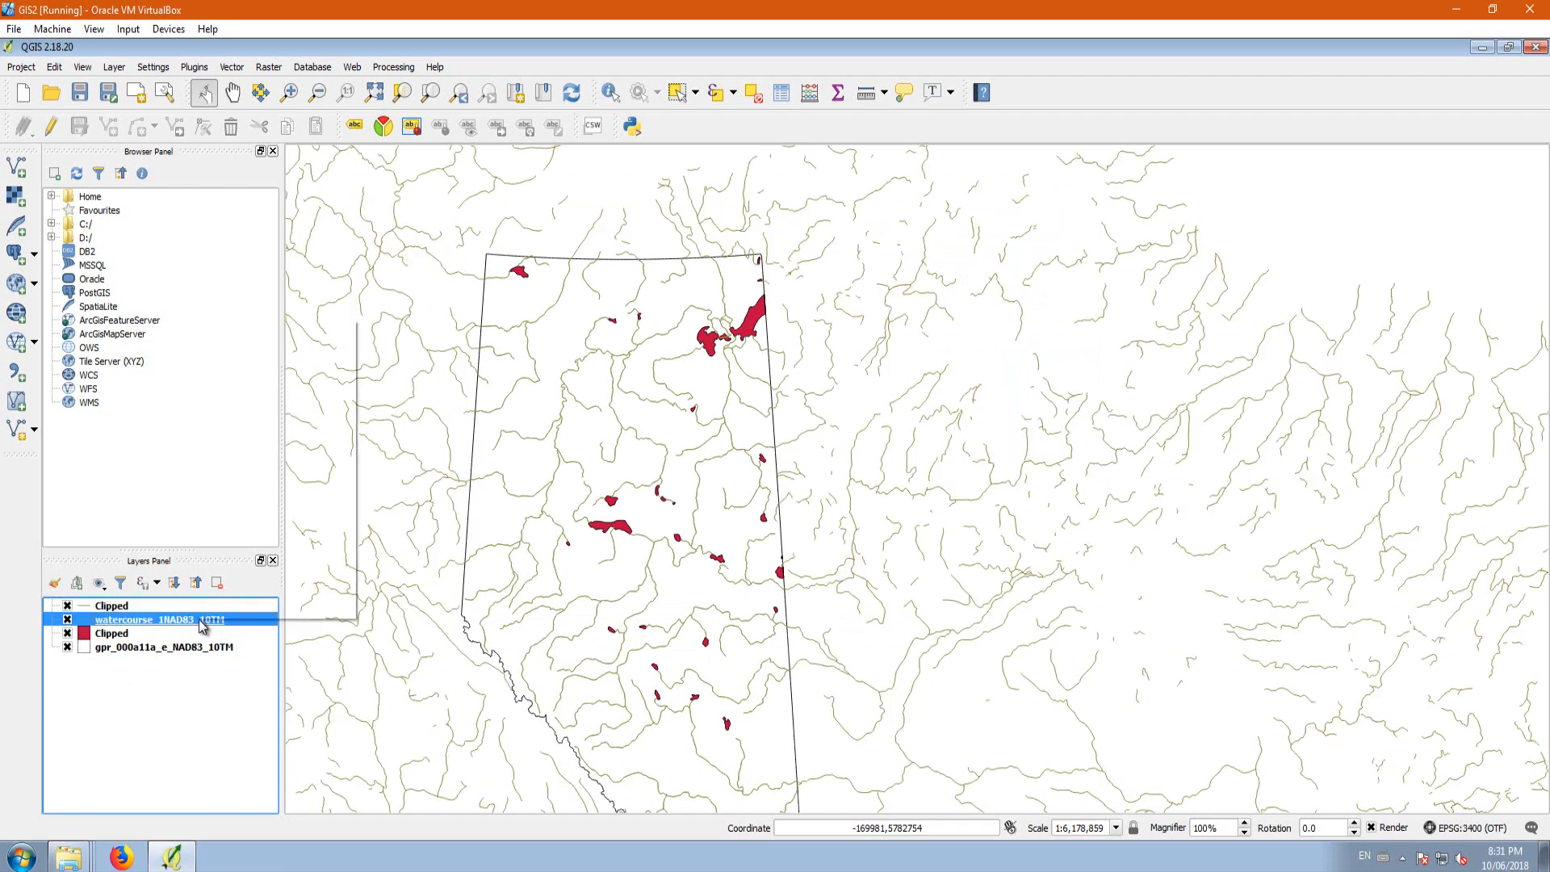
{"action": "left_click", "coordinate": [292, 367]}
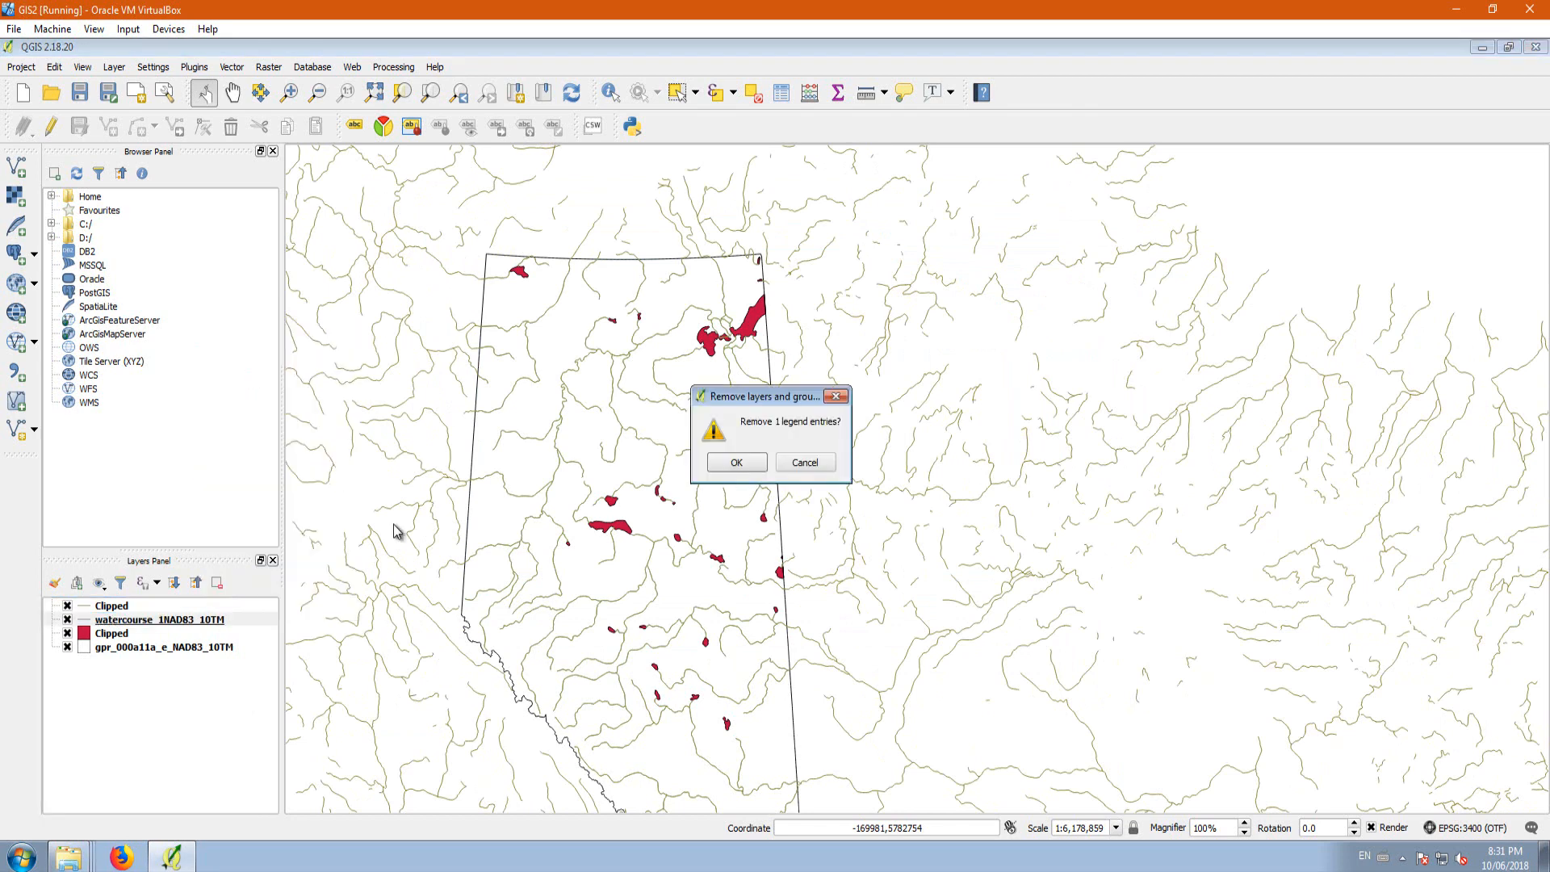
{"action": "left_click", "coordinate": [736, 461]}
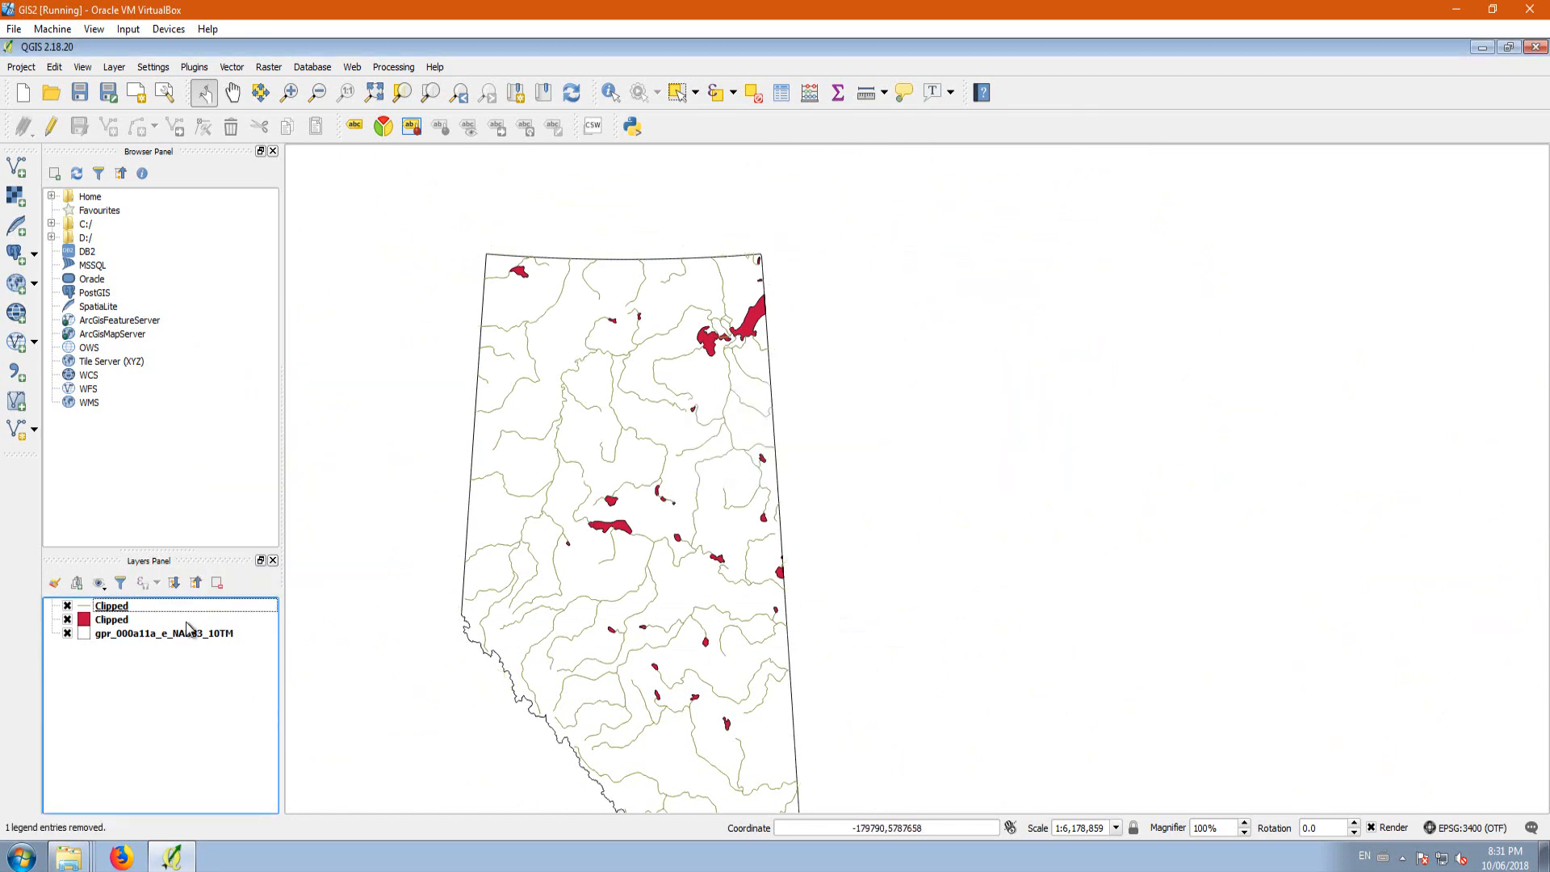
Step: Rename the red Clipped polygon layer as Waterbody
{"action": "left_click", "coordinate": [117, 620]}
{"action": "right_click", "coordinate": [121, 620]}
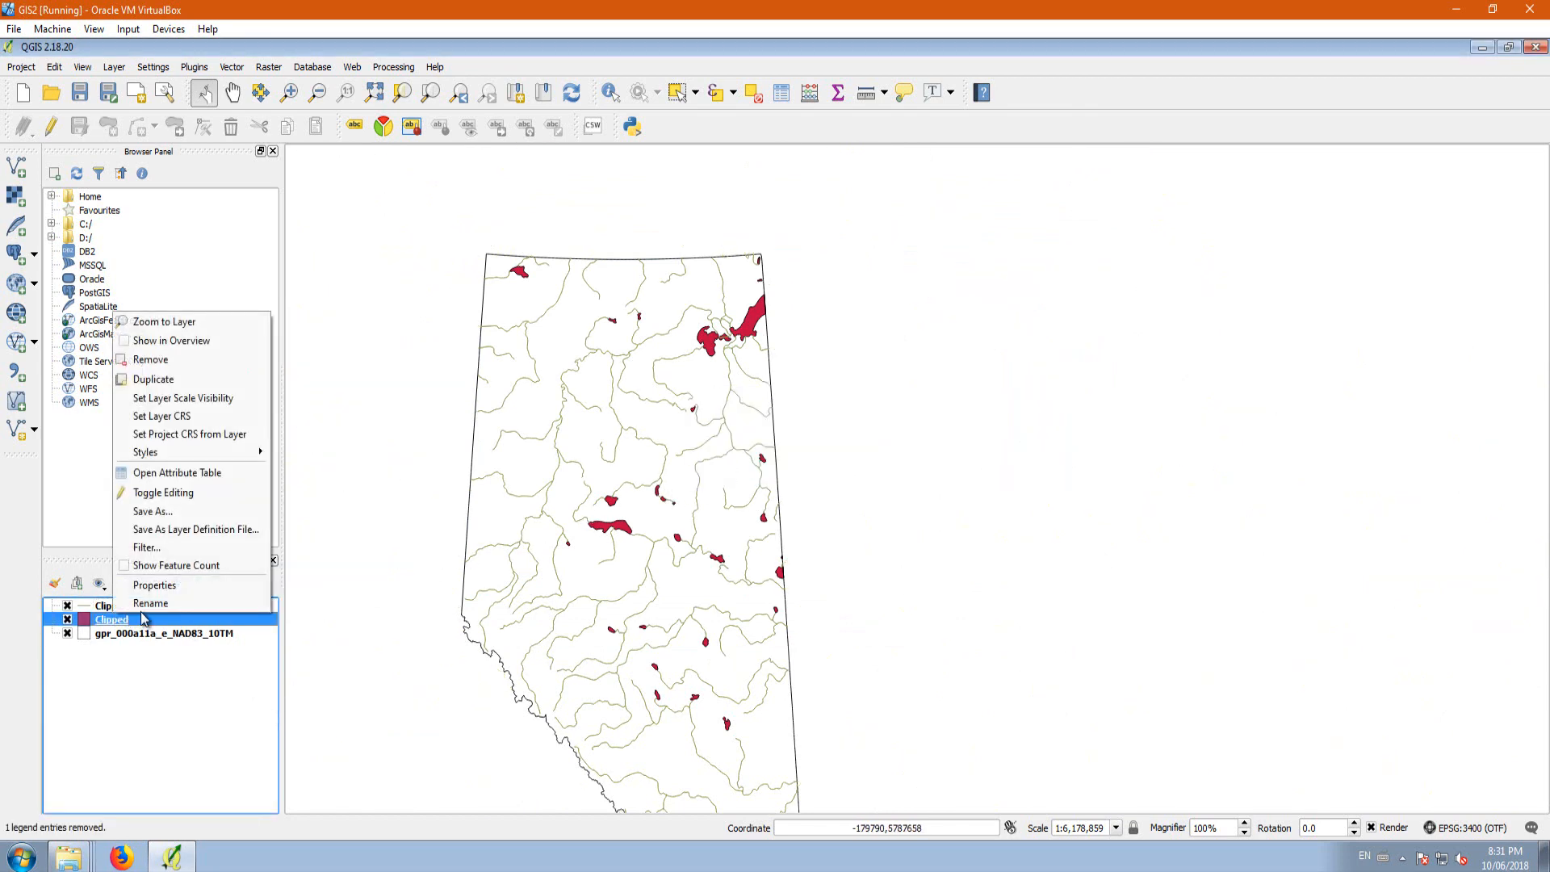
{"action": "left_click", "coordinate": [157, 604]}
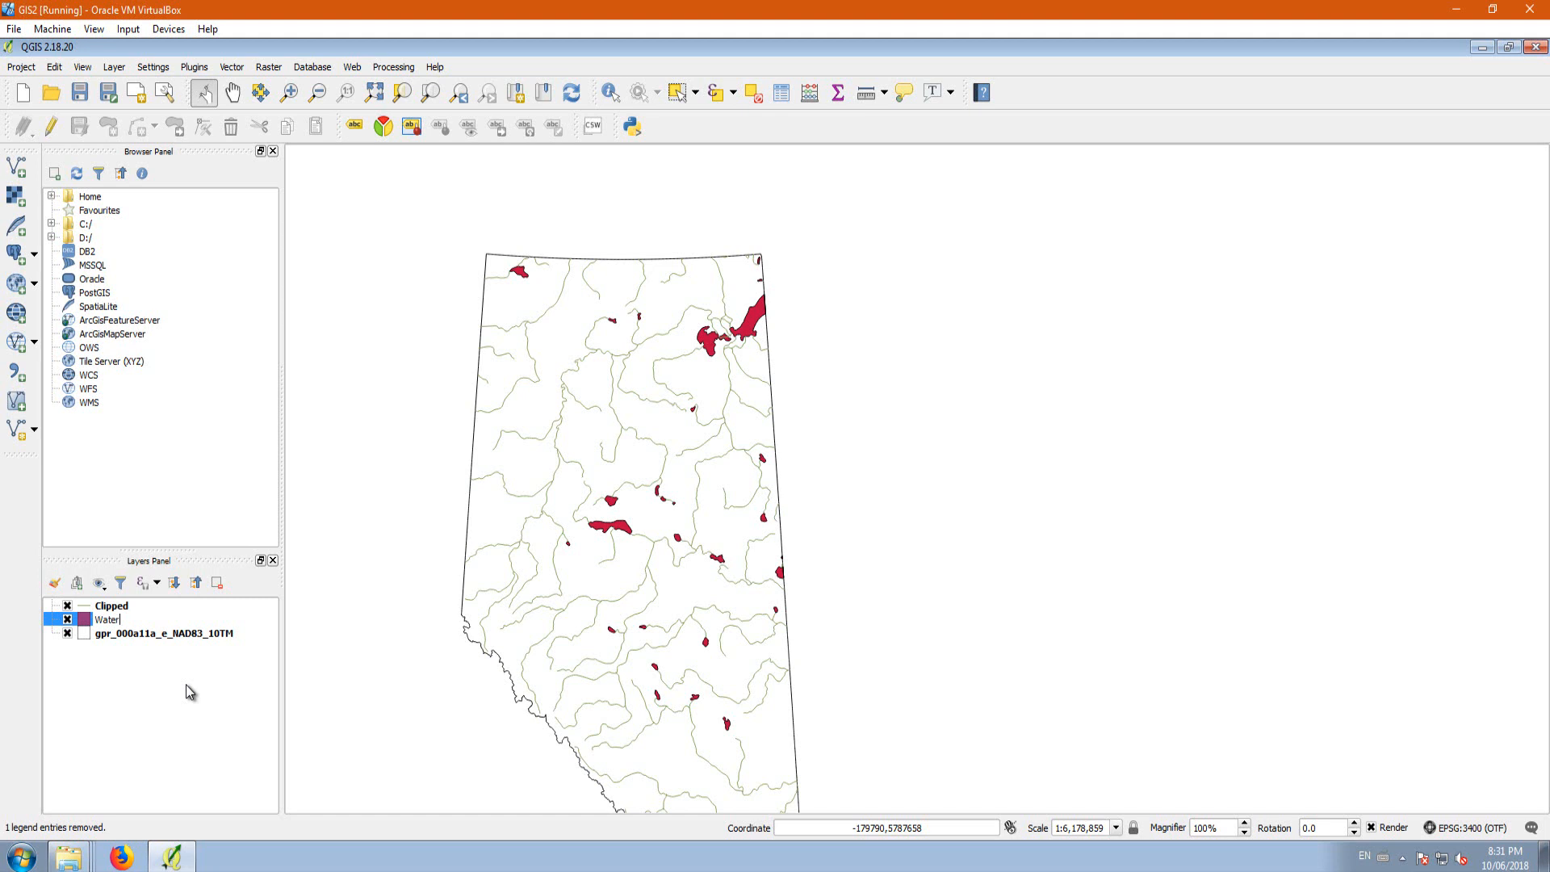
{"action": "left_click", "coordinate": [182, 688]}
Step: Rename the Clipped line layer as Watercourse
{"action": "right_click", "coordinate": [121, 607]}
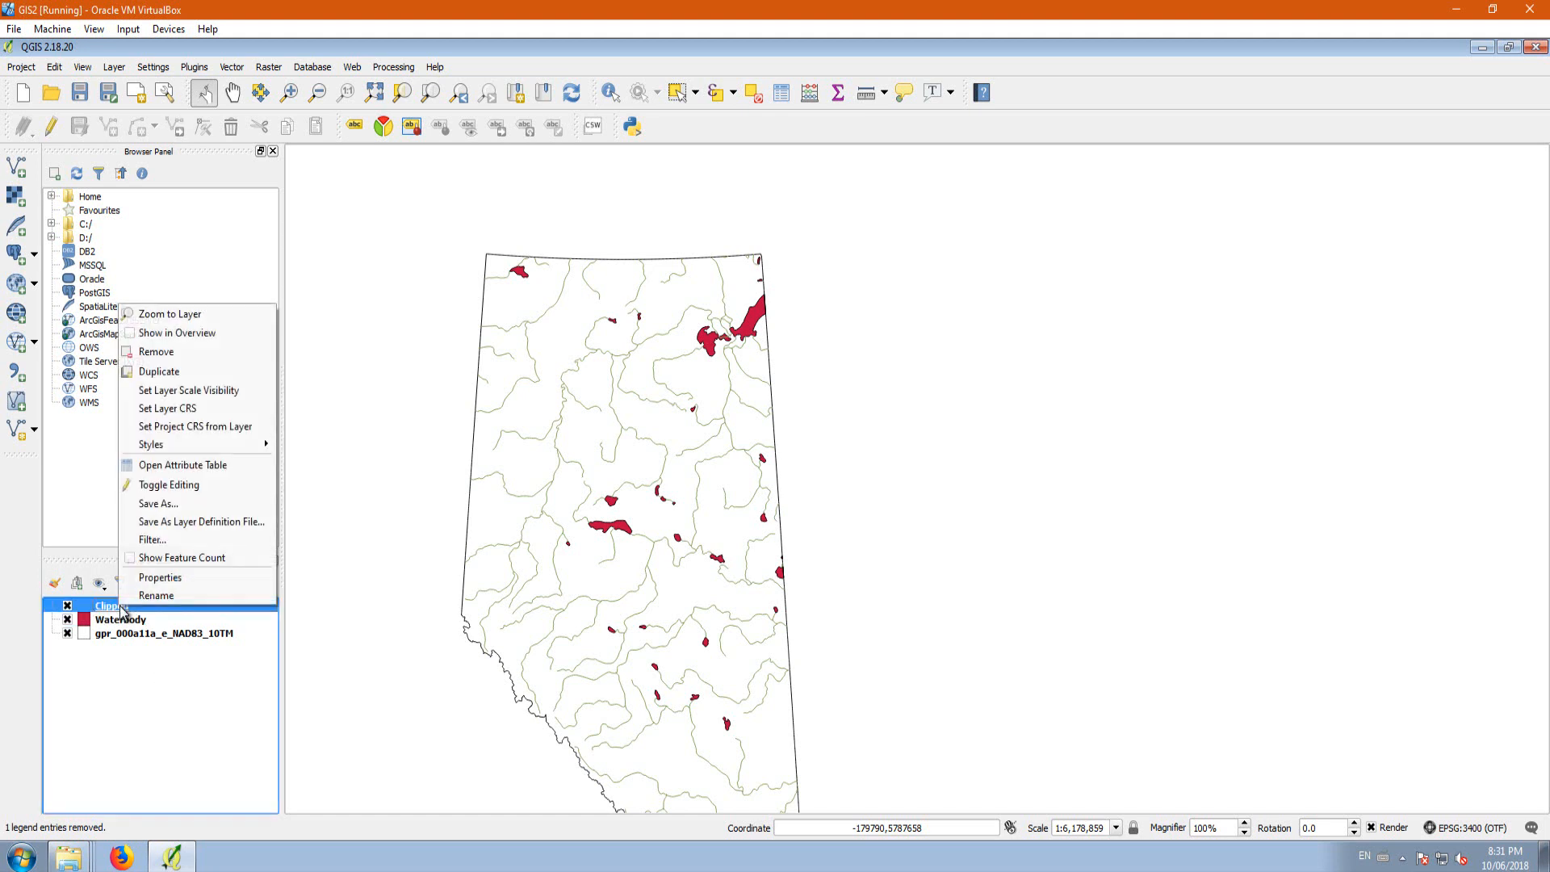
{"action": "left_click", "coordinate": [168, 596]}
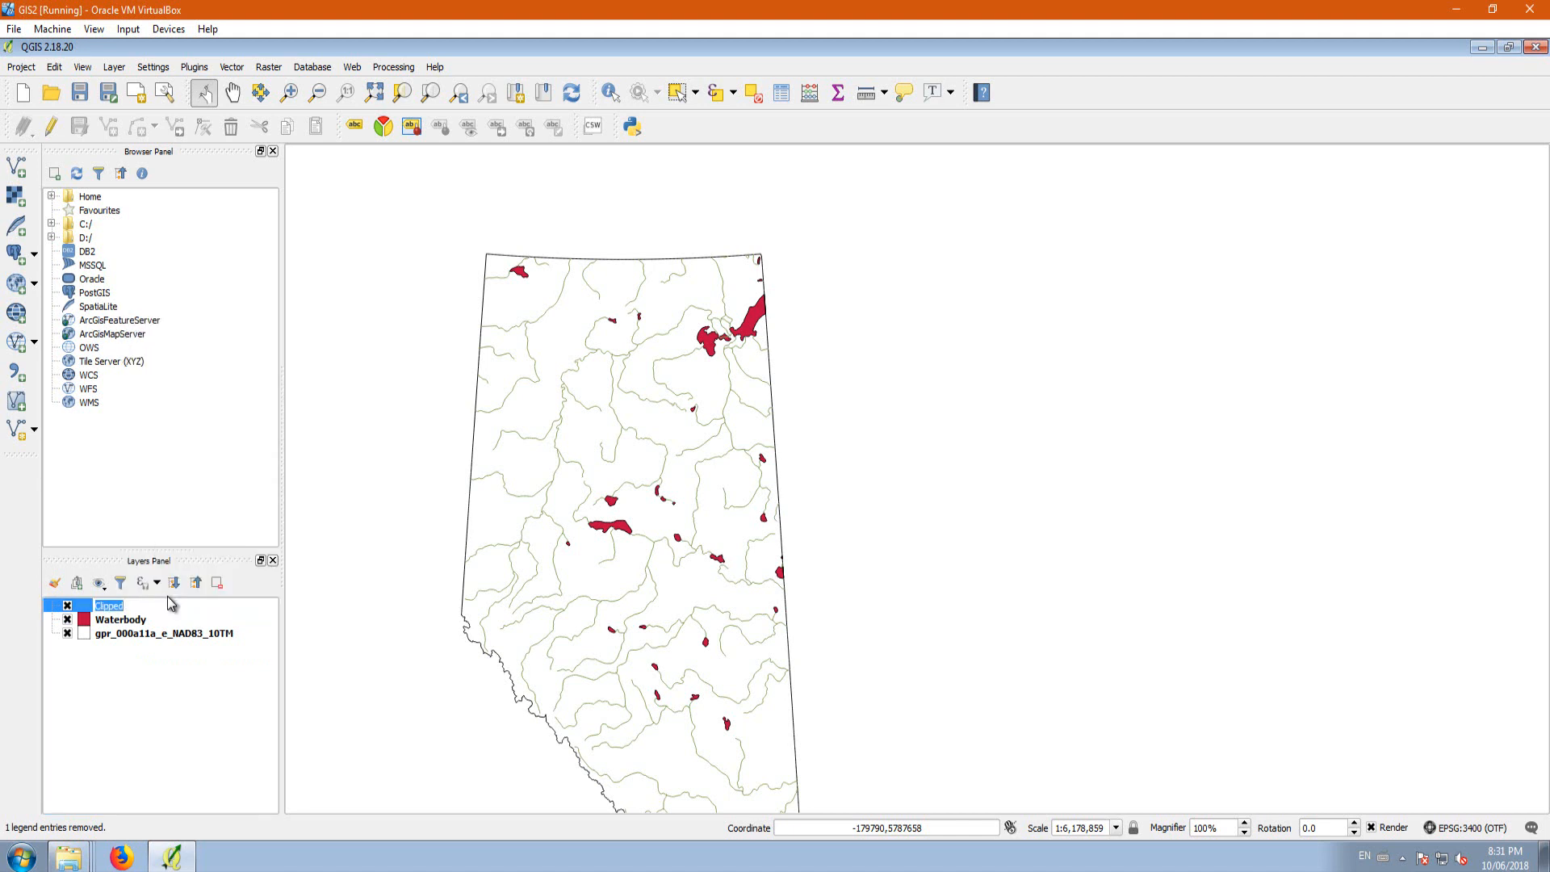
{"action": "type", "text": "Watercourse"}
{"action": "left_click", "coordinate": [212, 715]}
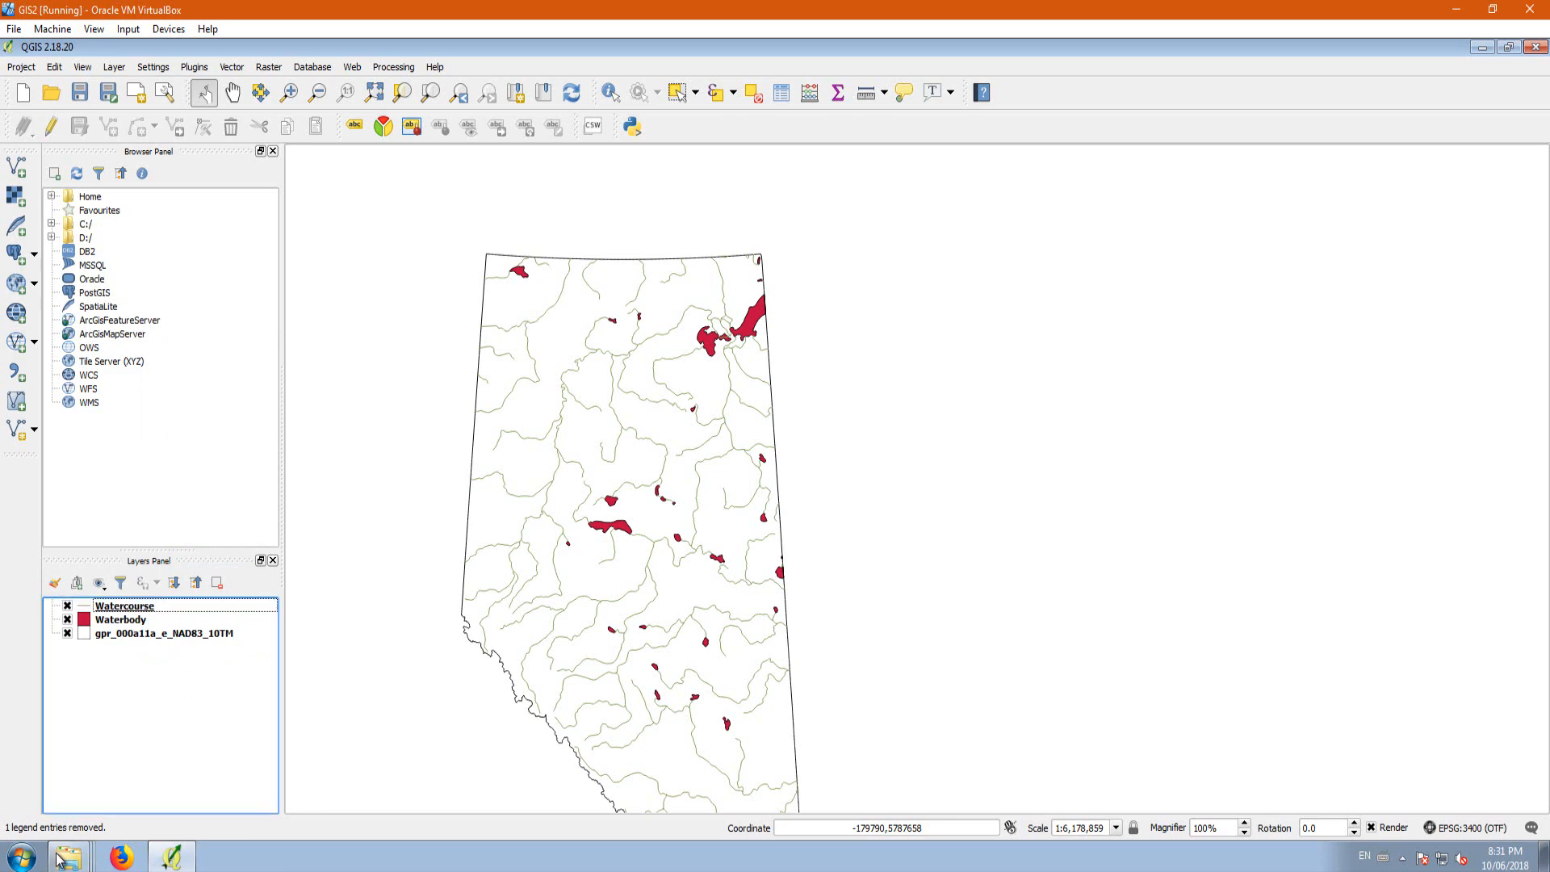
Step: Switch to Windows Explorer, examine the shapefiles in Lesson 2/Hydro/canvec_5M_CA_Hydro, and close that window to return to QGIS
{"action": "mouse_move", "coordinate": [68, 857]}
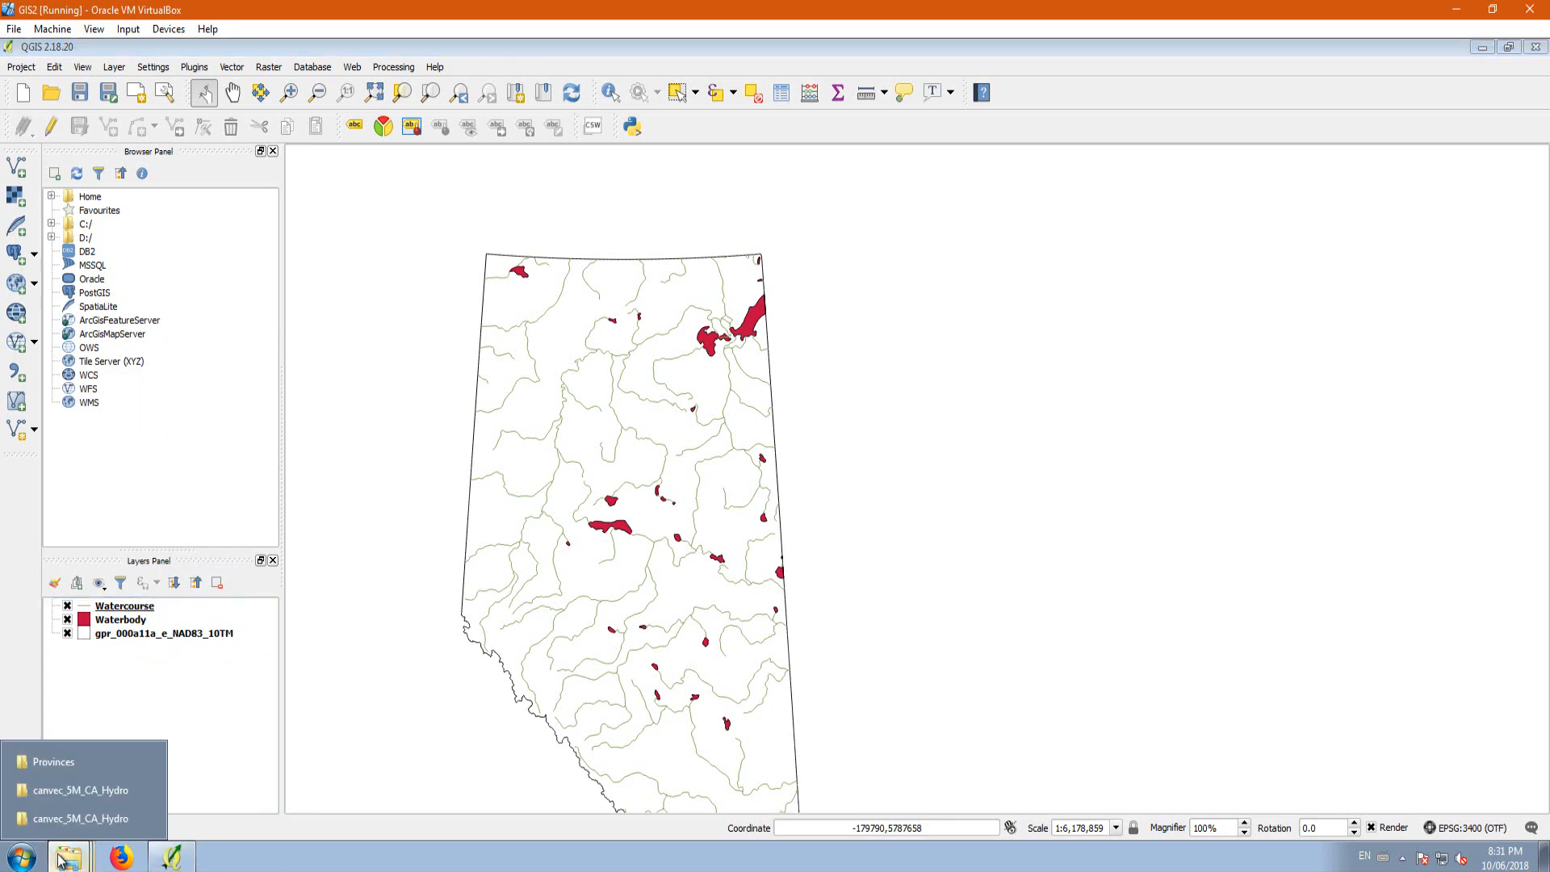
{"action": "left_click", "coordinate": [63, 763]}
{"action": "left_click", "coordinate": [21, 73]}
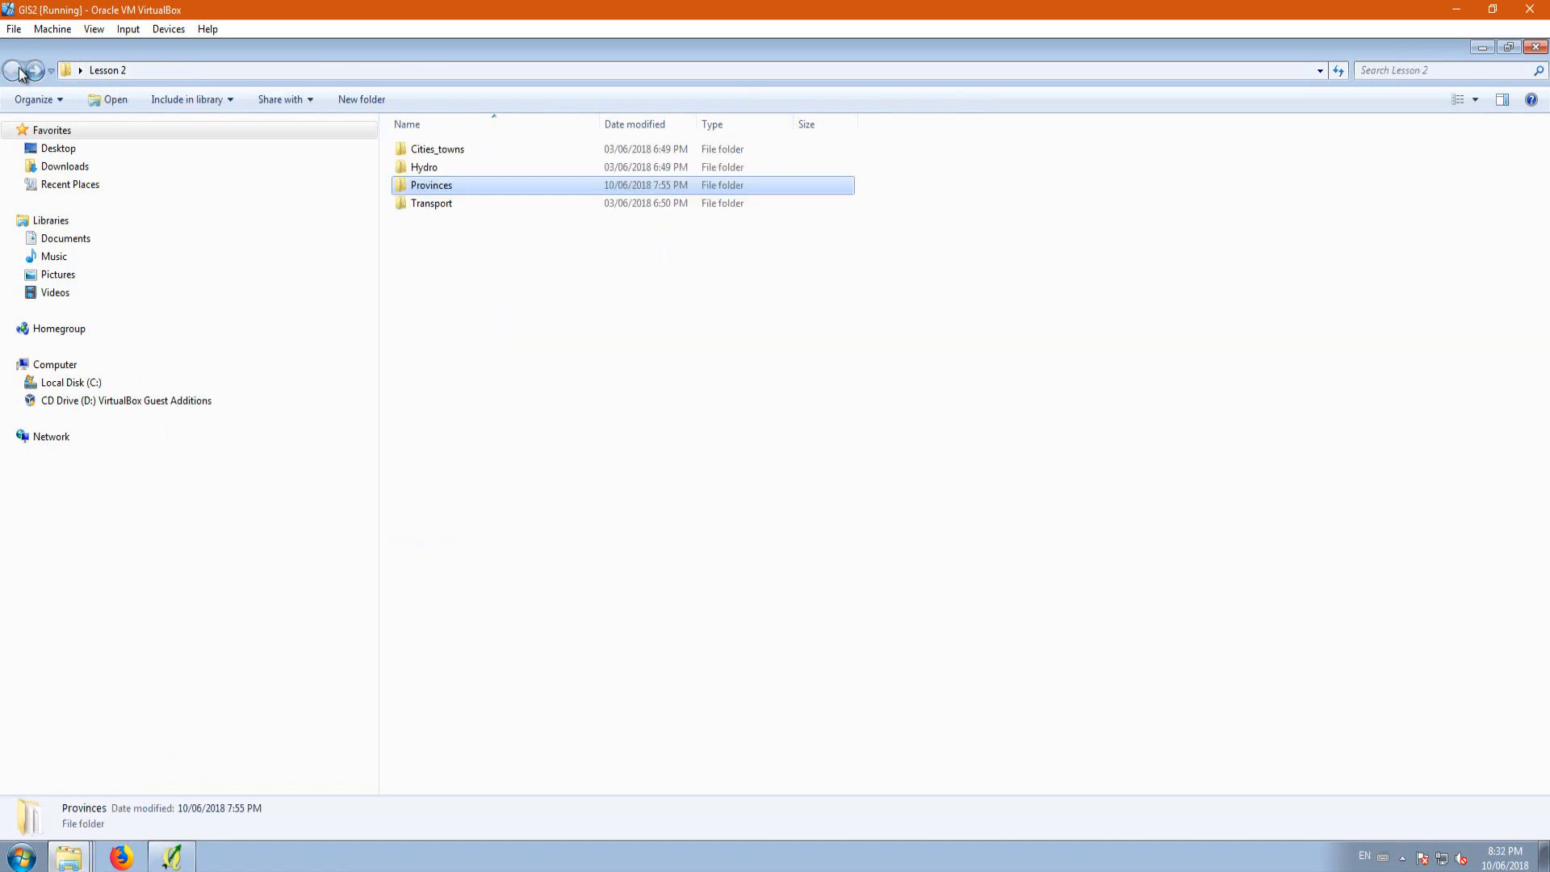
{"action": "double_click", "coordinate": [444, 169]}
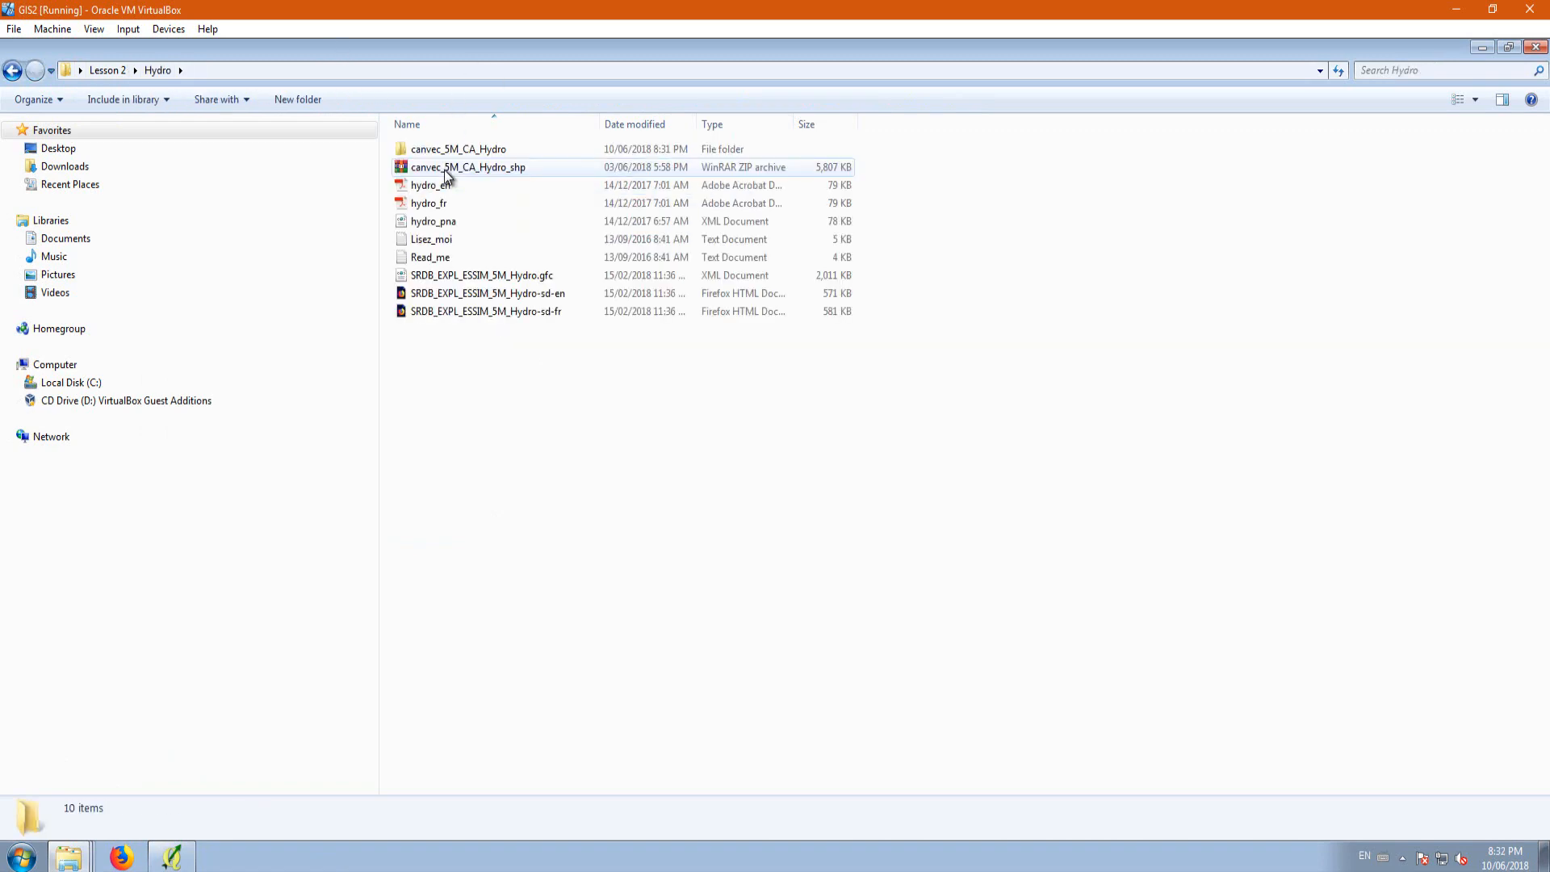
{"action": "double_click", "coordinate": [452, 151]}
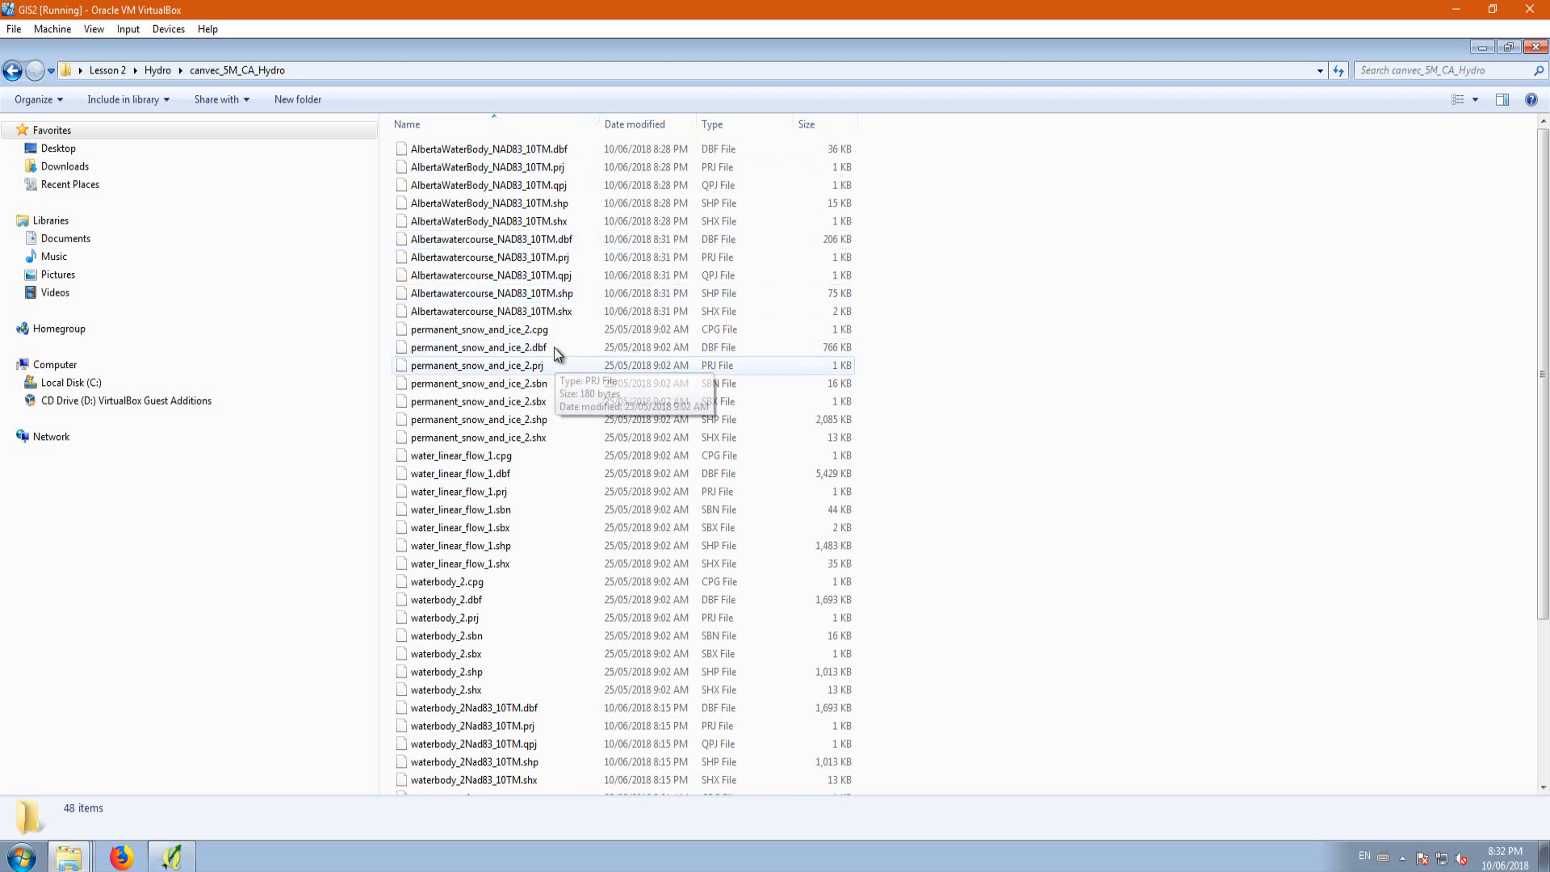
{"action": "scroll", "coordinate": [556, 347], "scroll_direction": "down", "scroll_amount": 4}
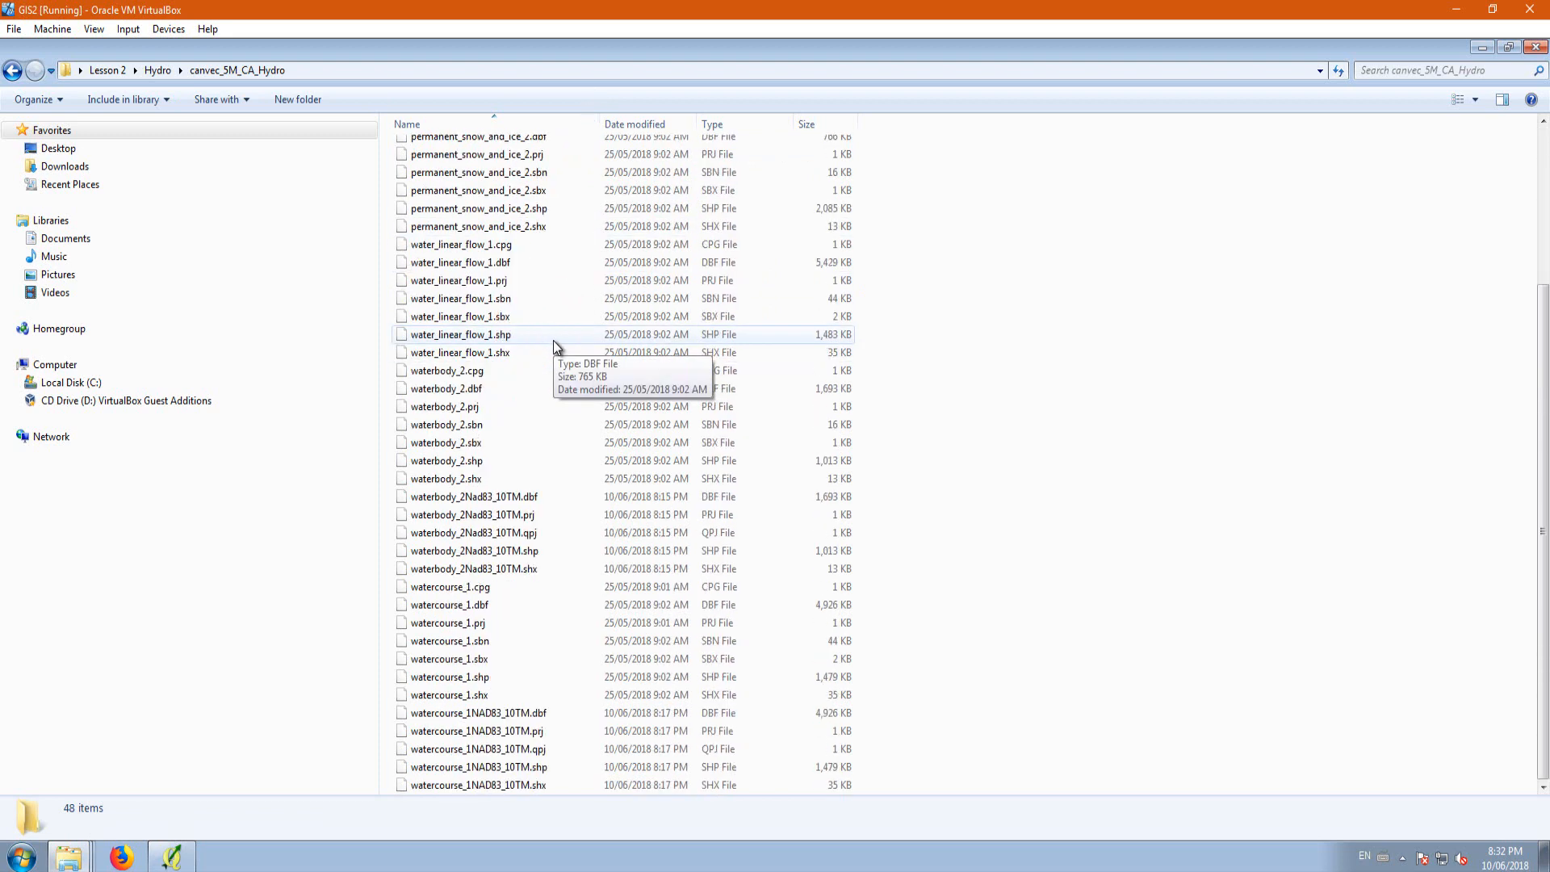
{"action": "left_click", "coordinate": [1535, 48]}
{"action": "scroll", "coordinate": [679, 519], "scroll_direction": "down", "scroll_amount": 1}
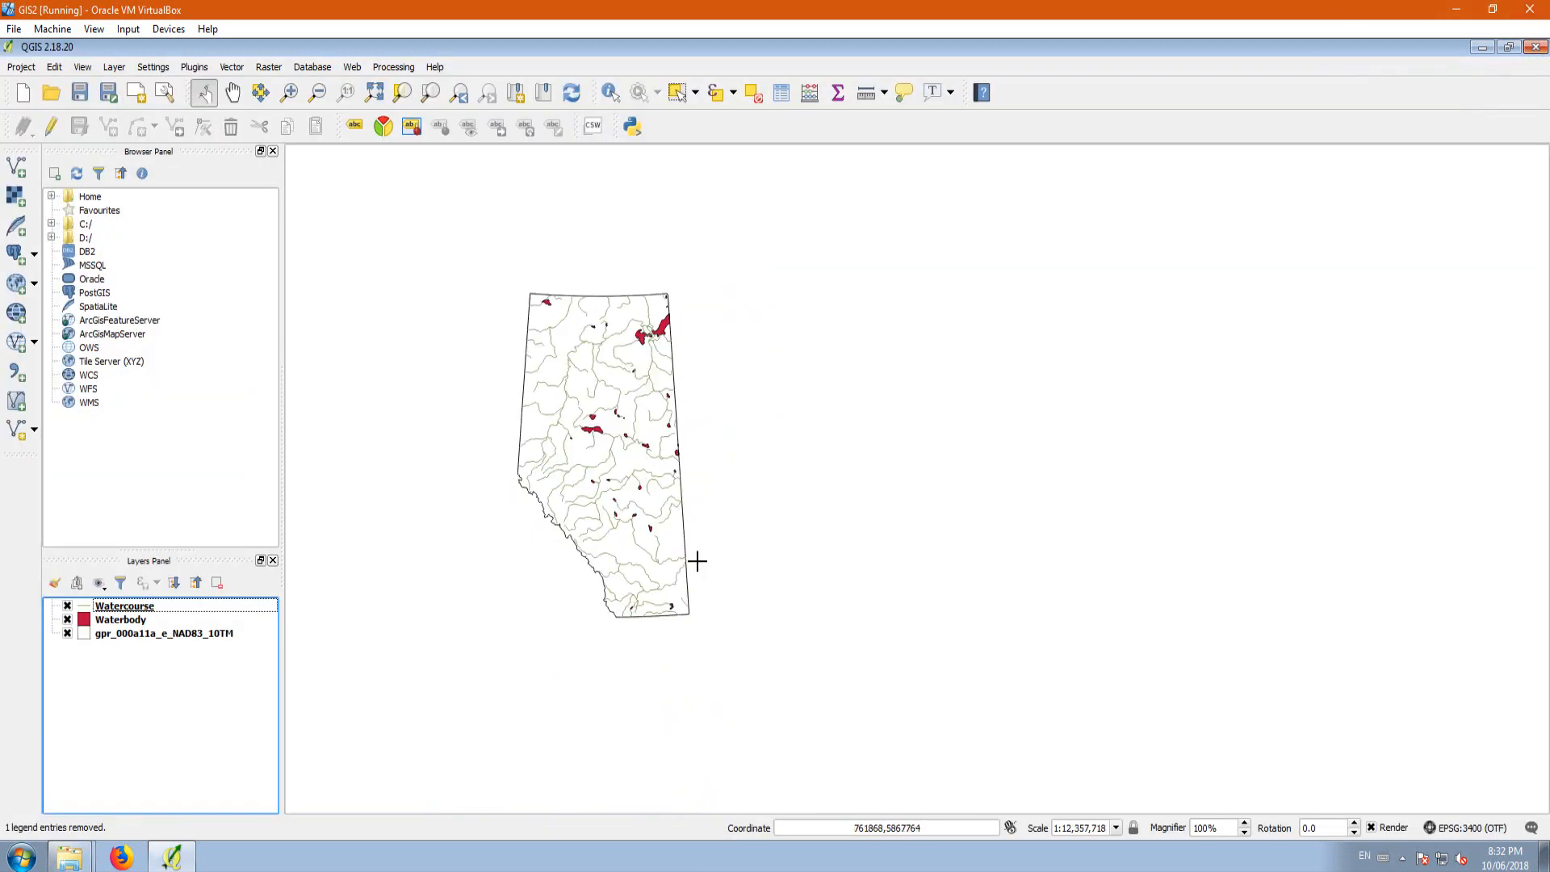
{"action": "scroll", "coordinate": [645, 513], "scroll_direction": "up", "scroll_amount": 1}
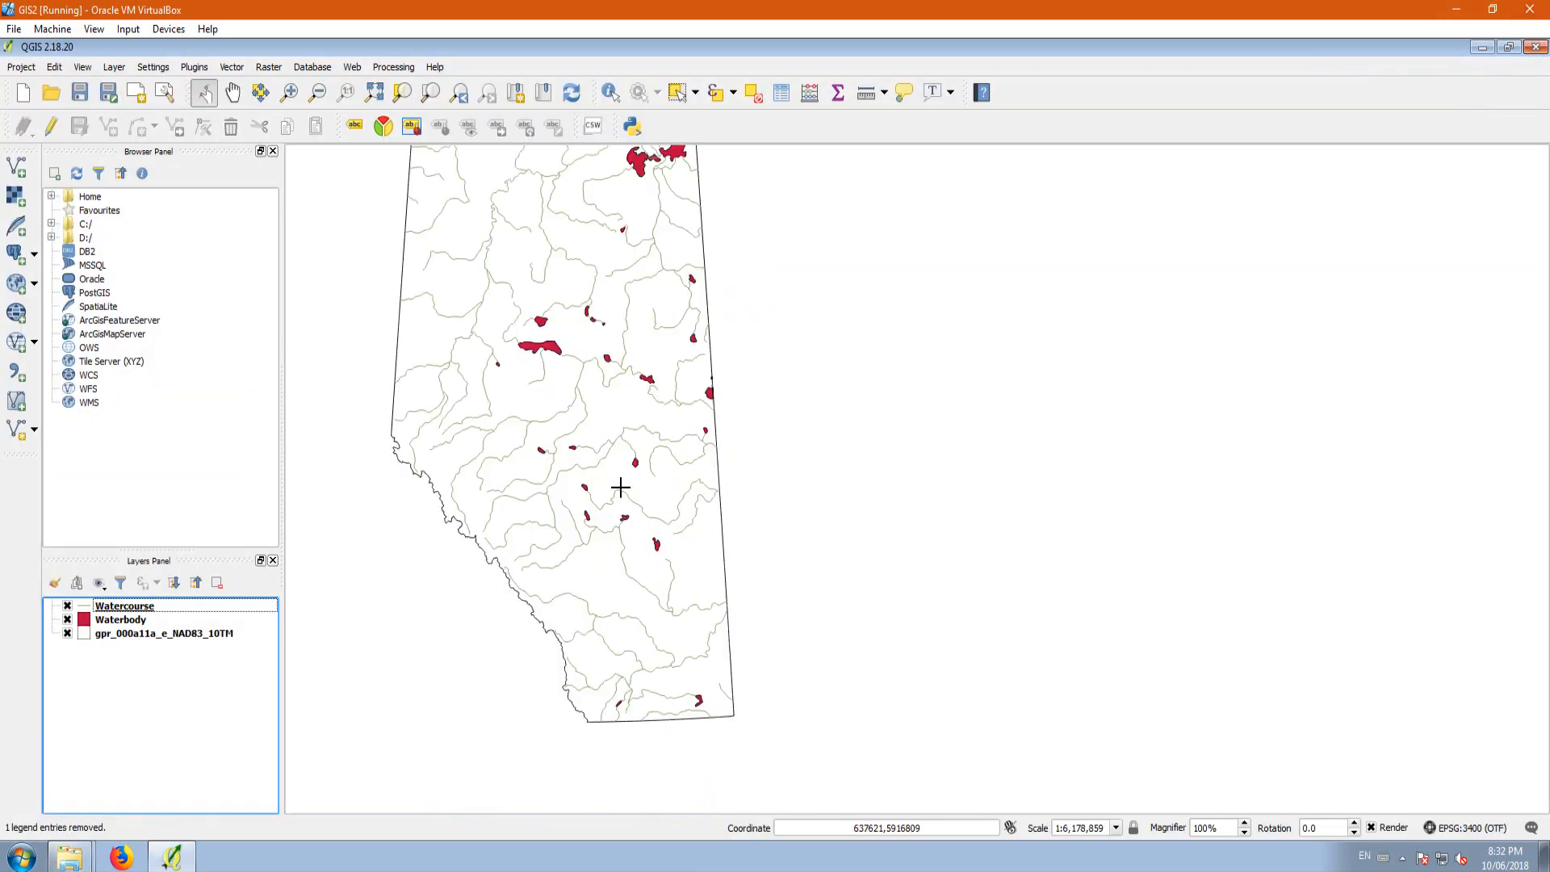
{"action": "scroll", "coordinate": [650, 650], "scroll_direction": "down", "scroll_amount": 1}
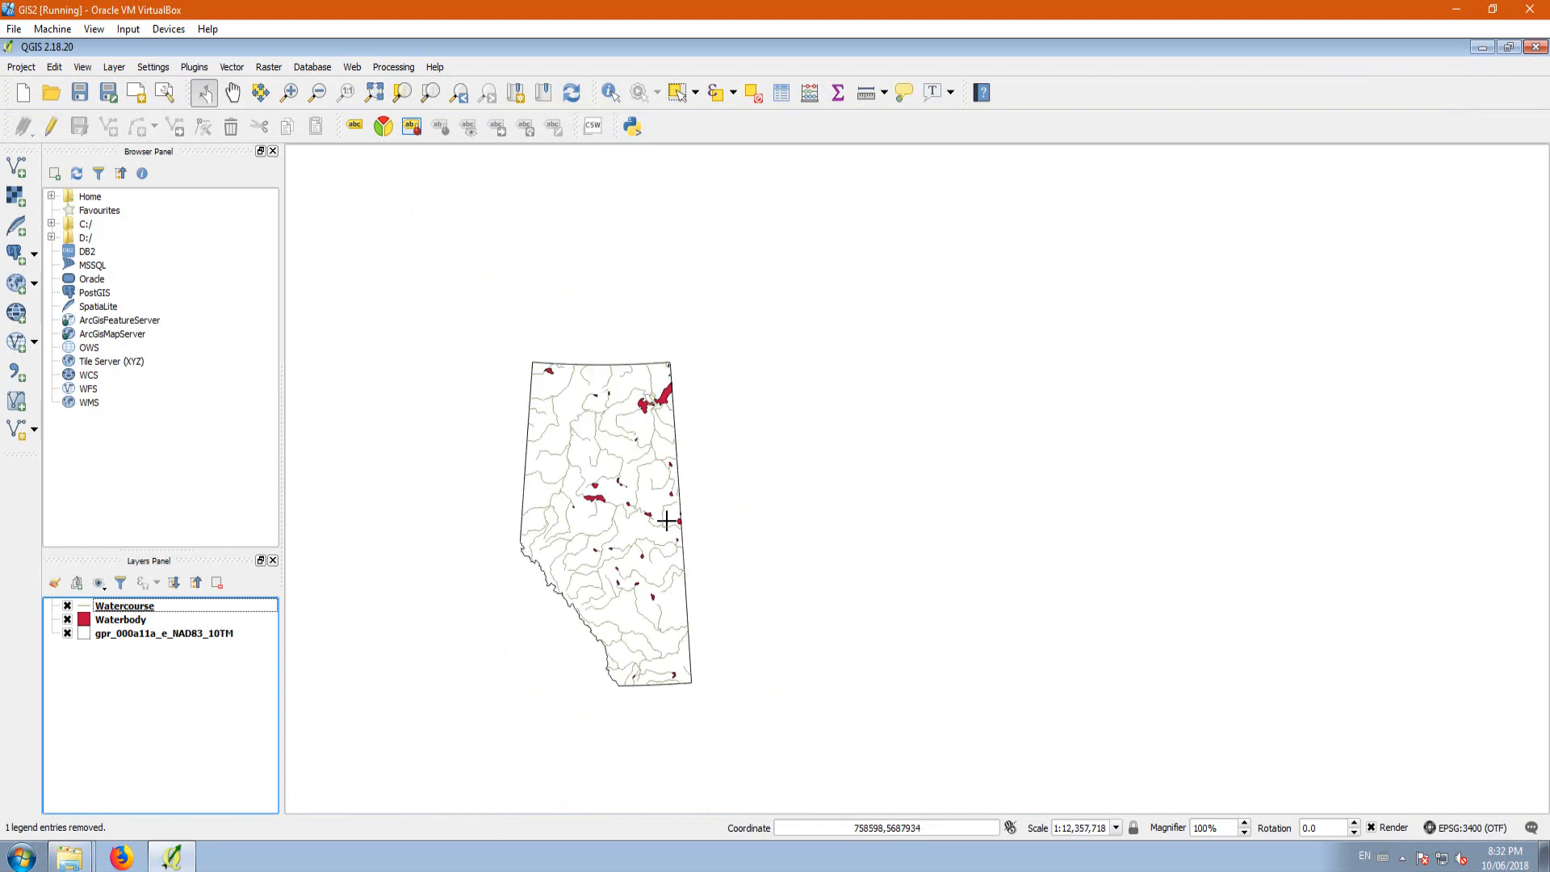
{"action": "scroll", "coordinate": [634, 522], "scroll_direction": "up", "scroll_amount": 1}
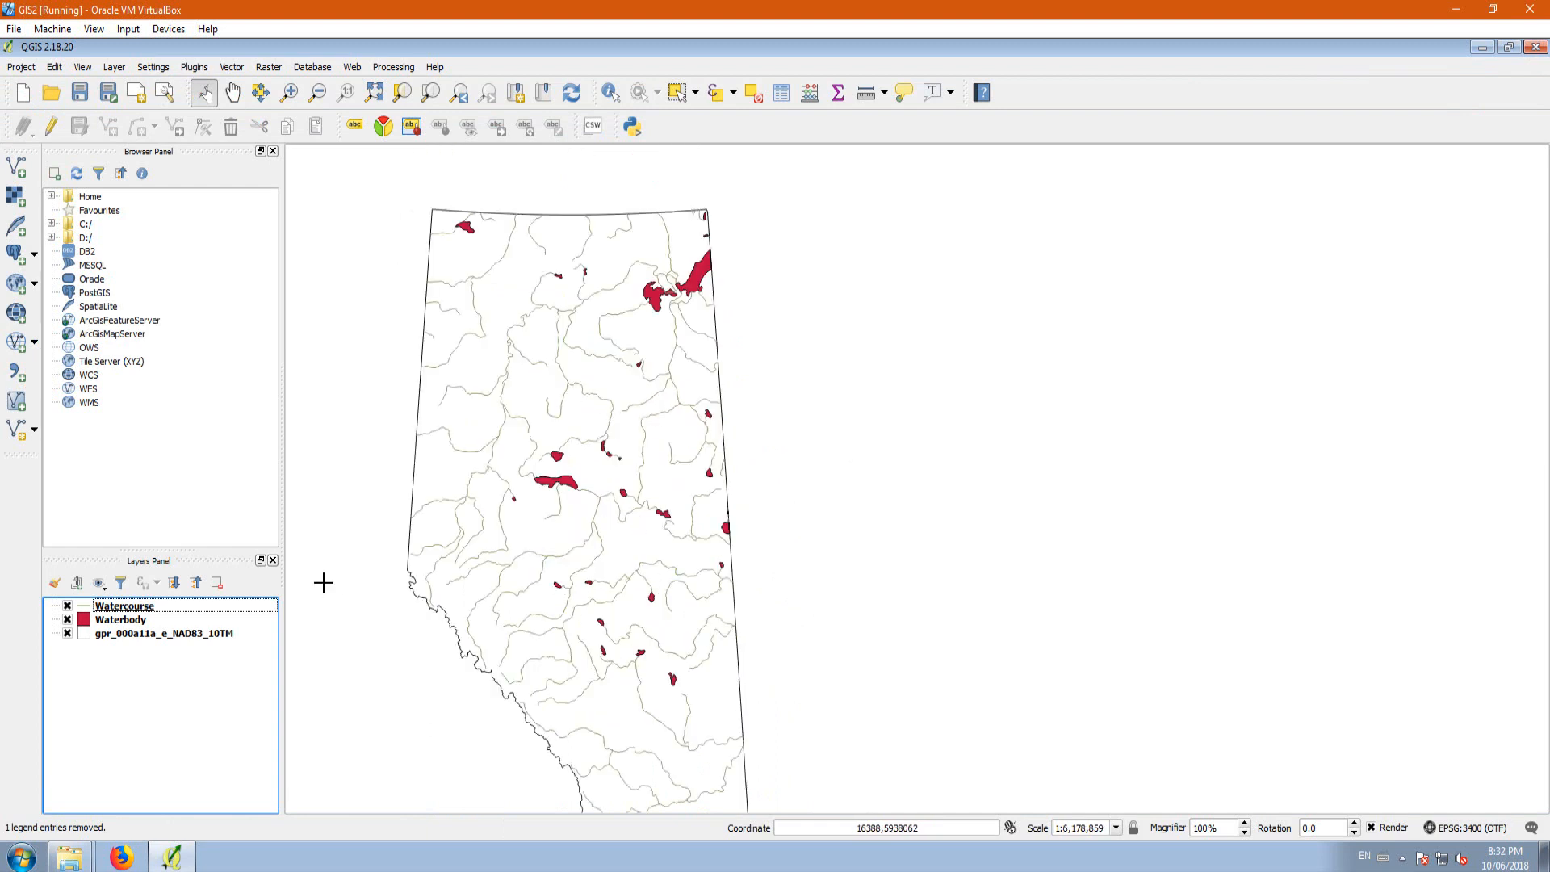
Step: Add road_segment_1.shp from Lesson 2/Transport/canvec_5M_CA_Transport to the project as a vector layer
{"action": "left_click", "coordinate": [15, 167]}
{"action": "left_click", "coordinate": [915, 480]}
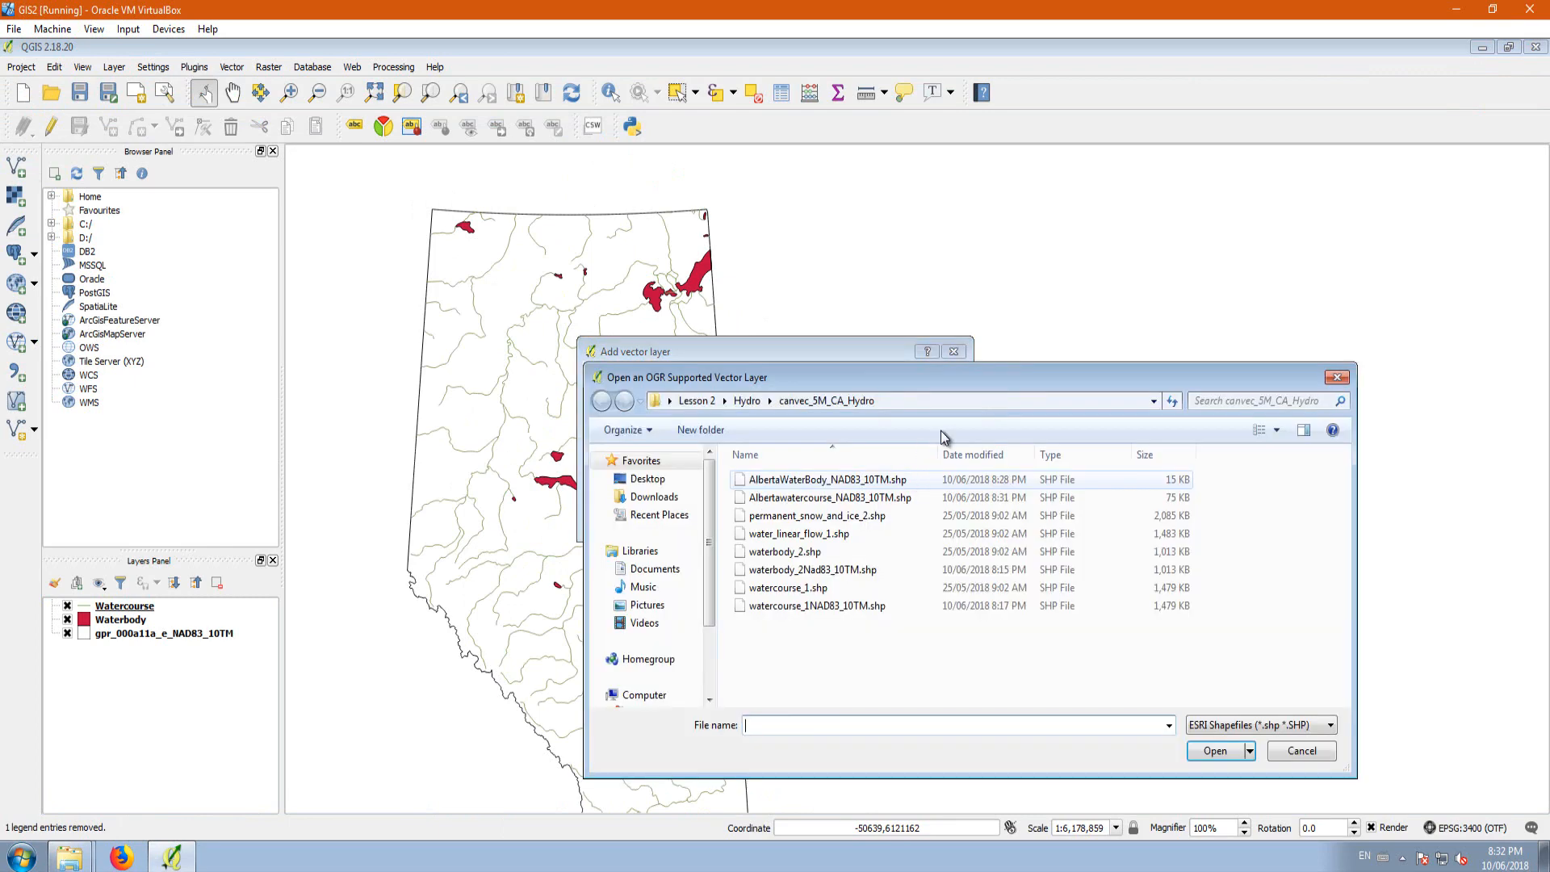
{"action": "left_click_drag", "start_coordinate": [762, 373], "coordinate": [589, 134]}
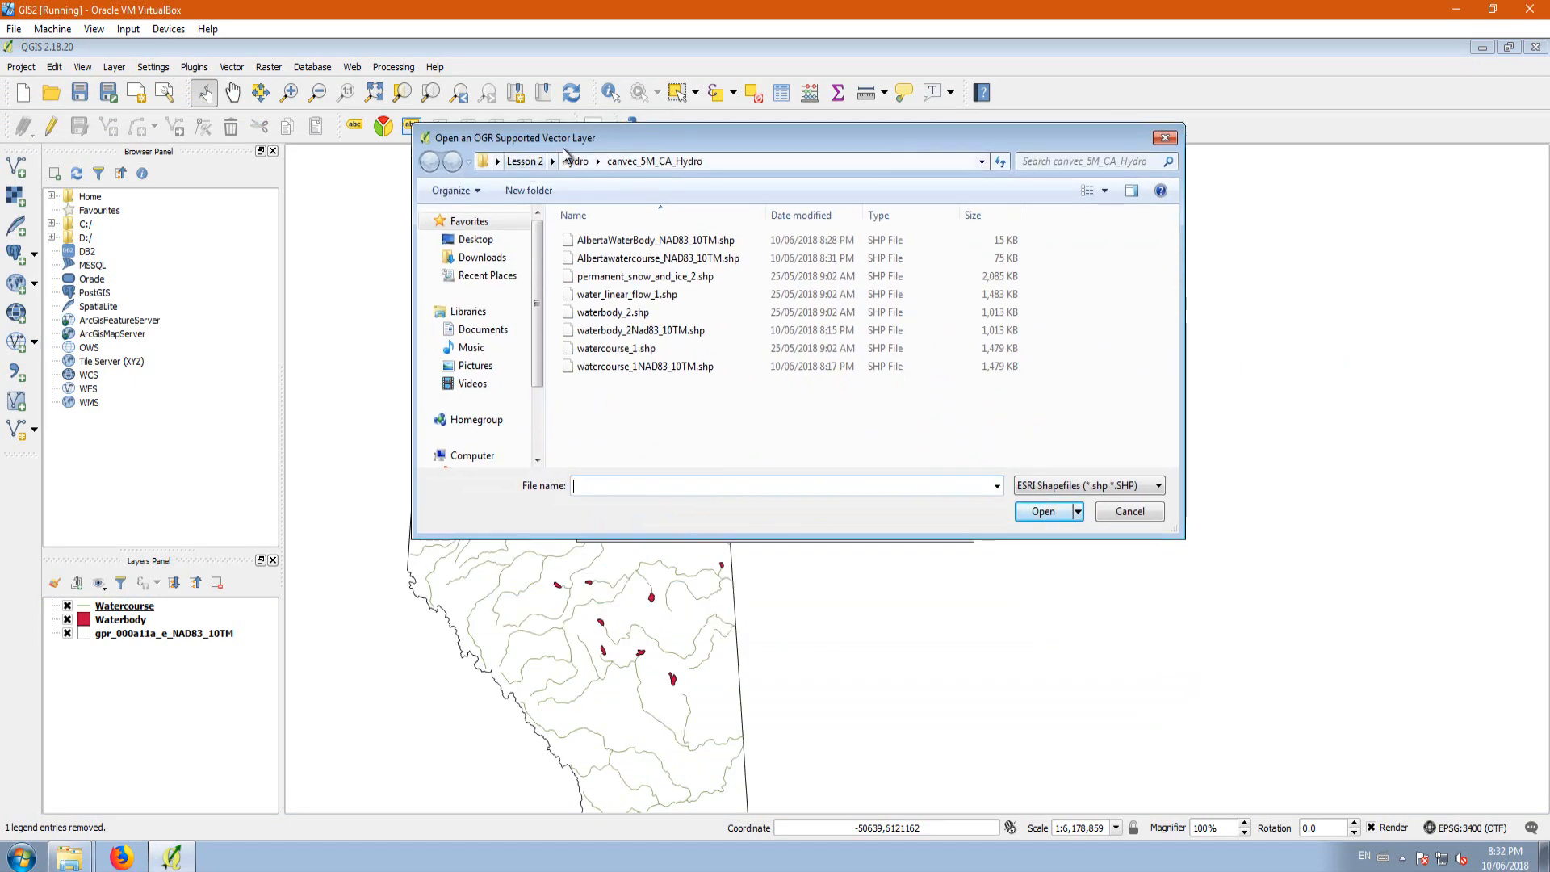
{"action": "left_click", "coordinate": [525, 160]}
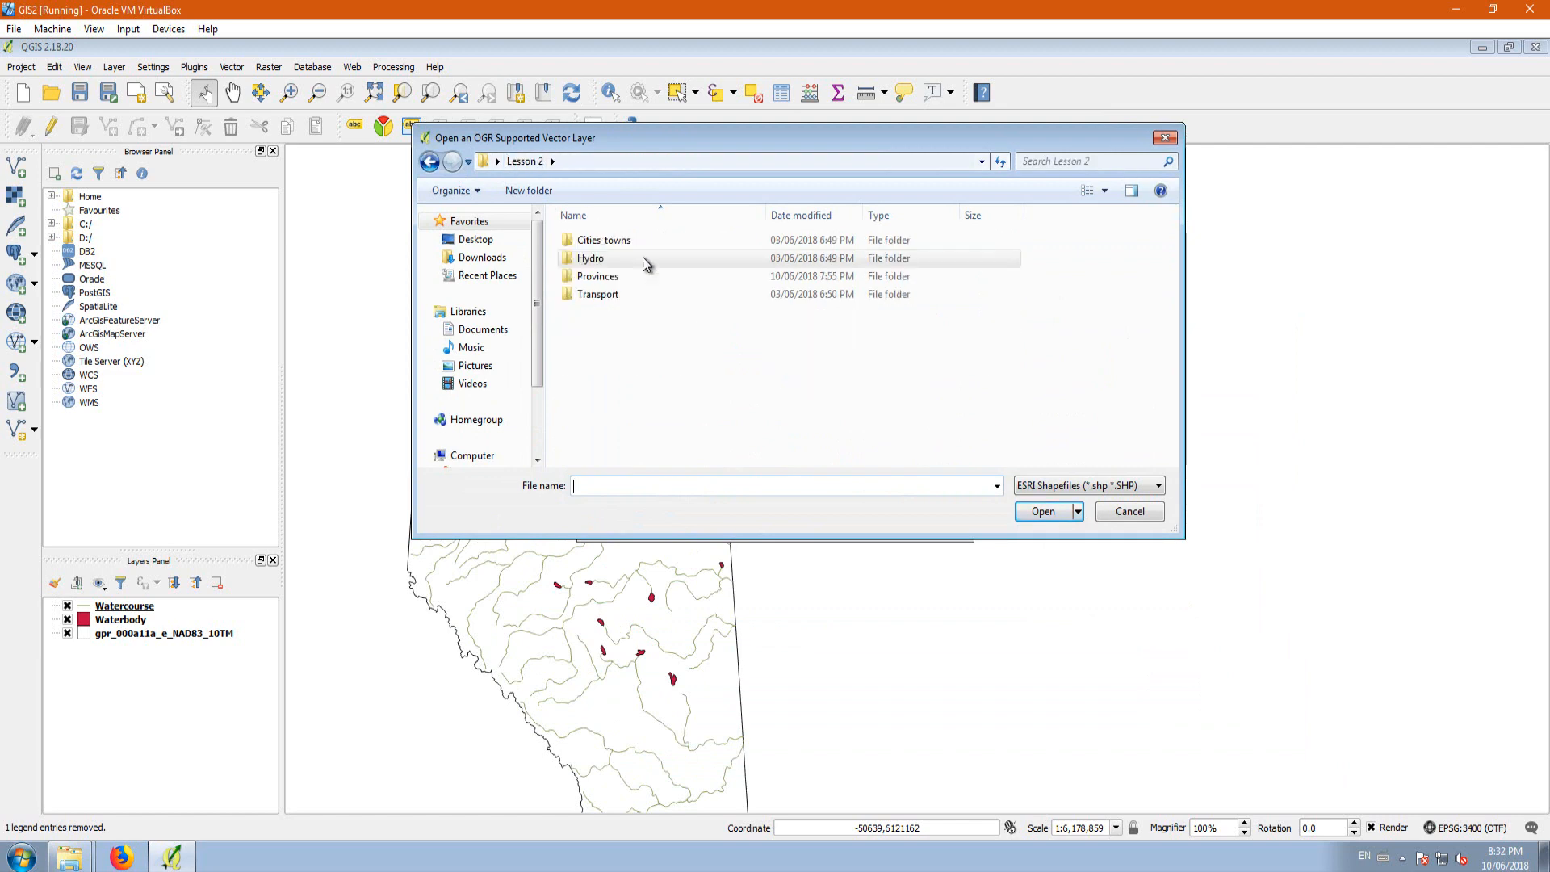
{"action": "double_click", "coordinate": [597, 295]}
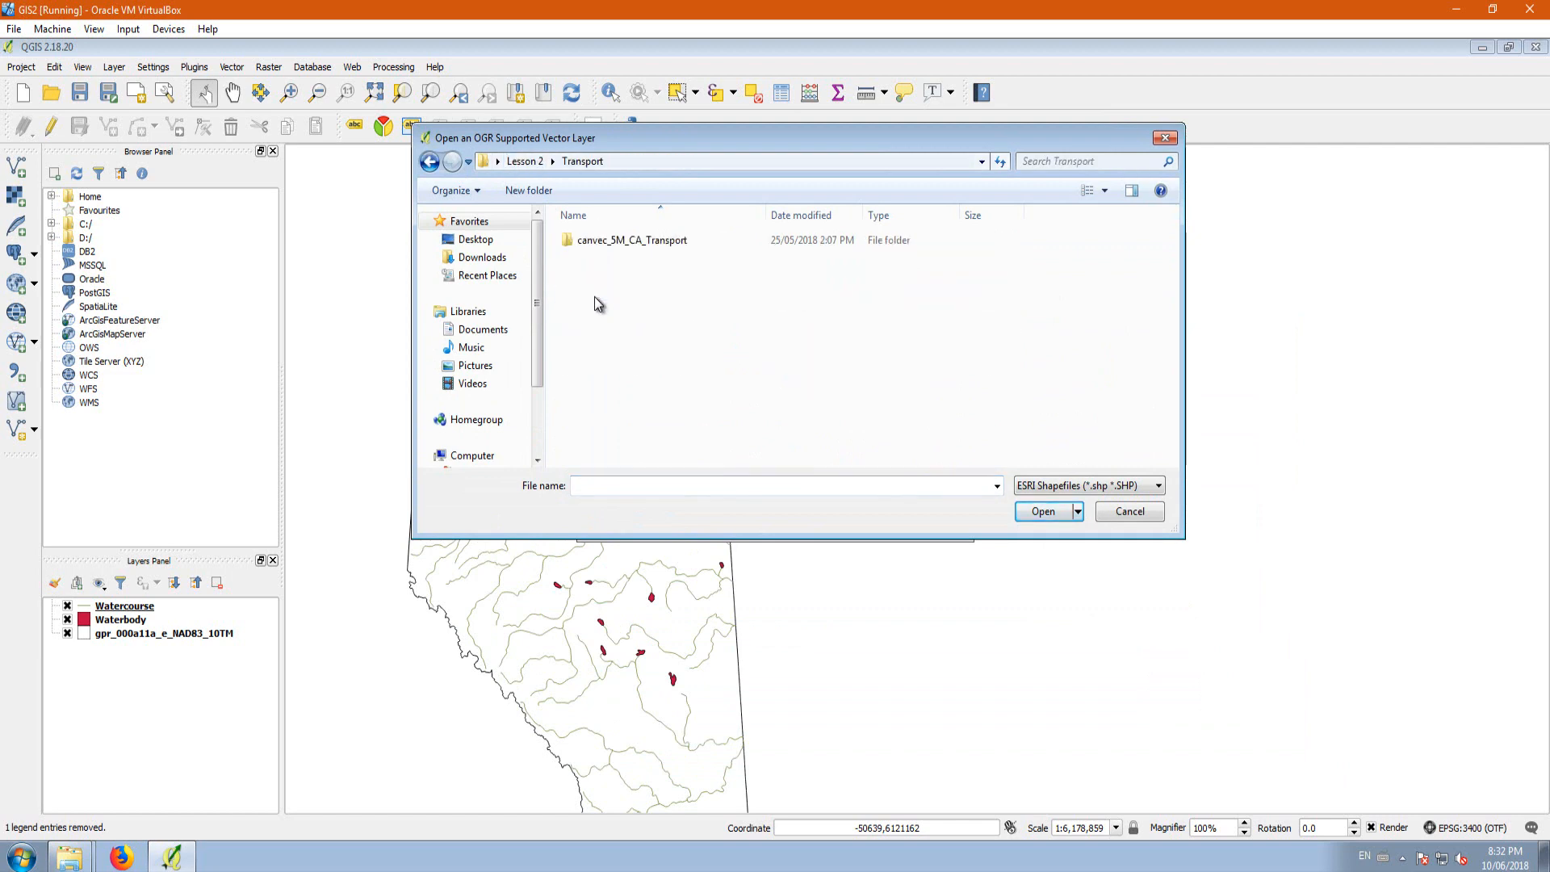
{"action": "double_click", "coordinate": [621, 245]}
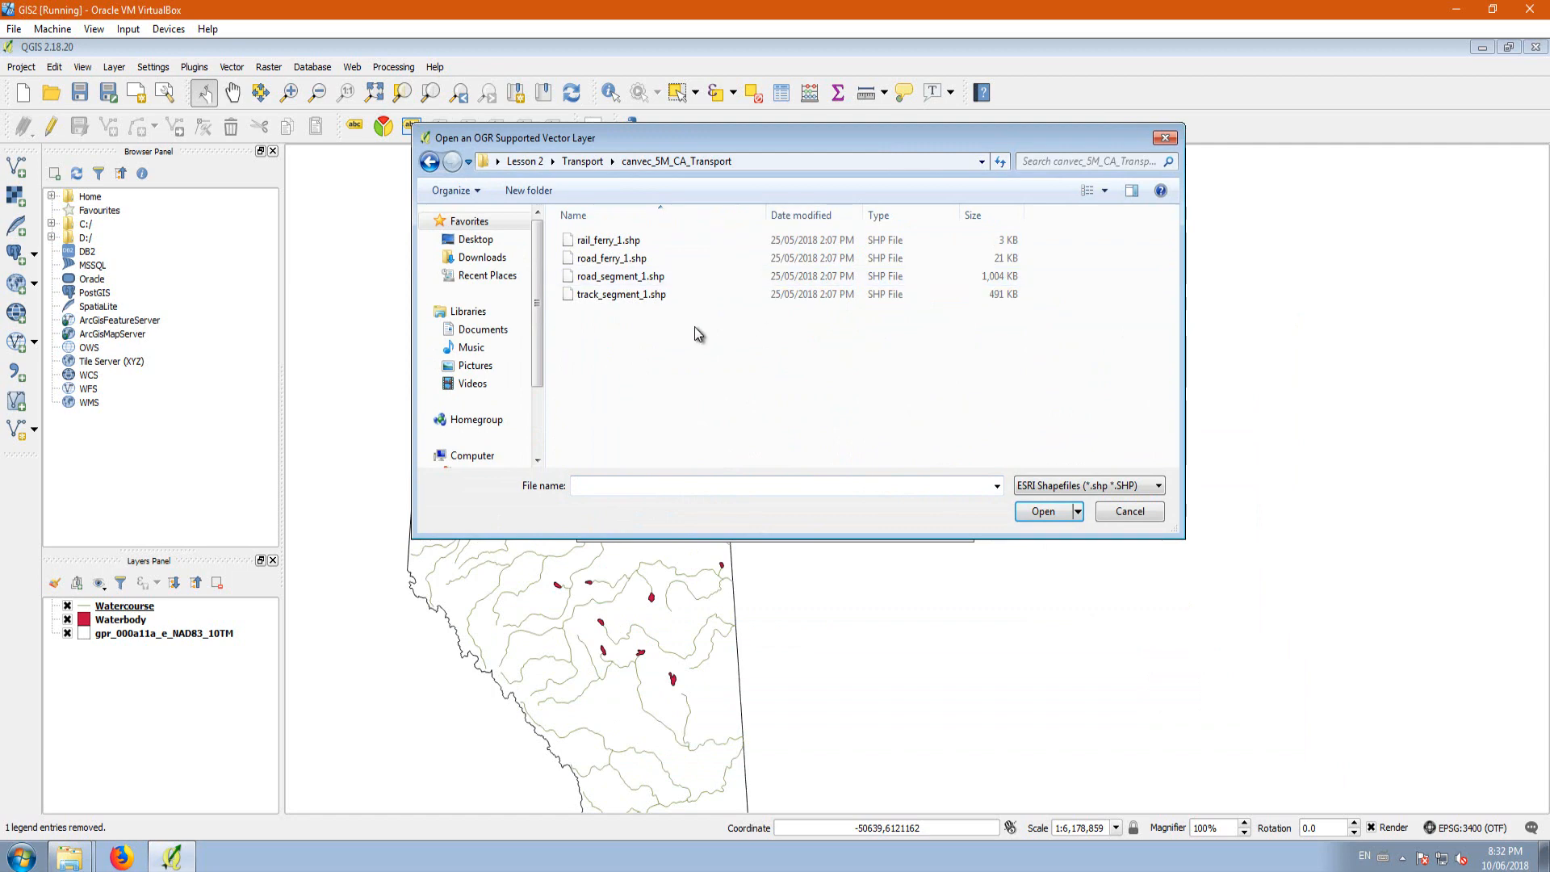
{"action": "left_click", "coordinate": [607, 283]}
{"action": "left_click", "coordinate": [1041, 514]}
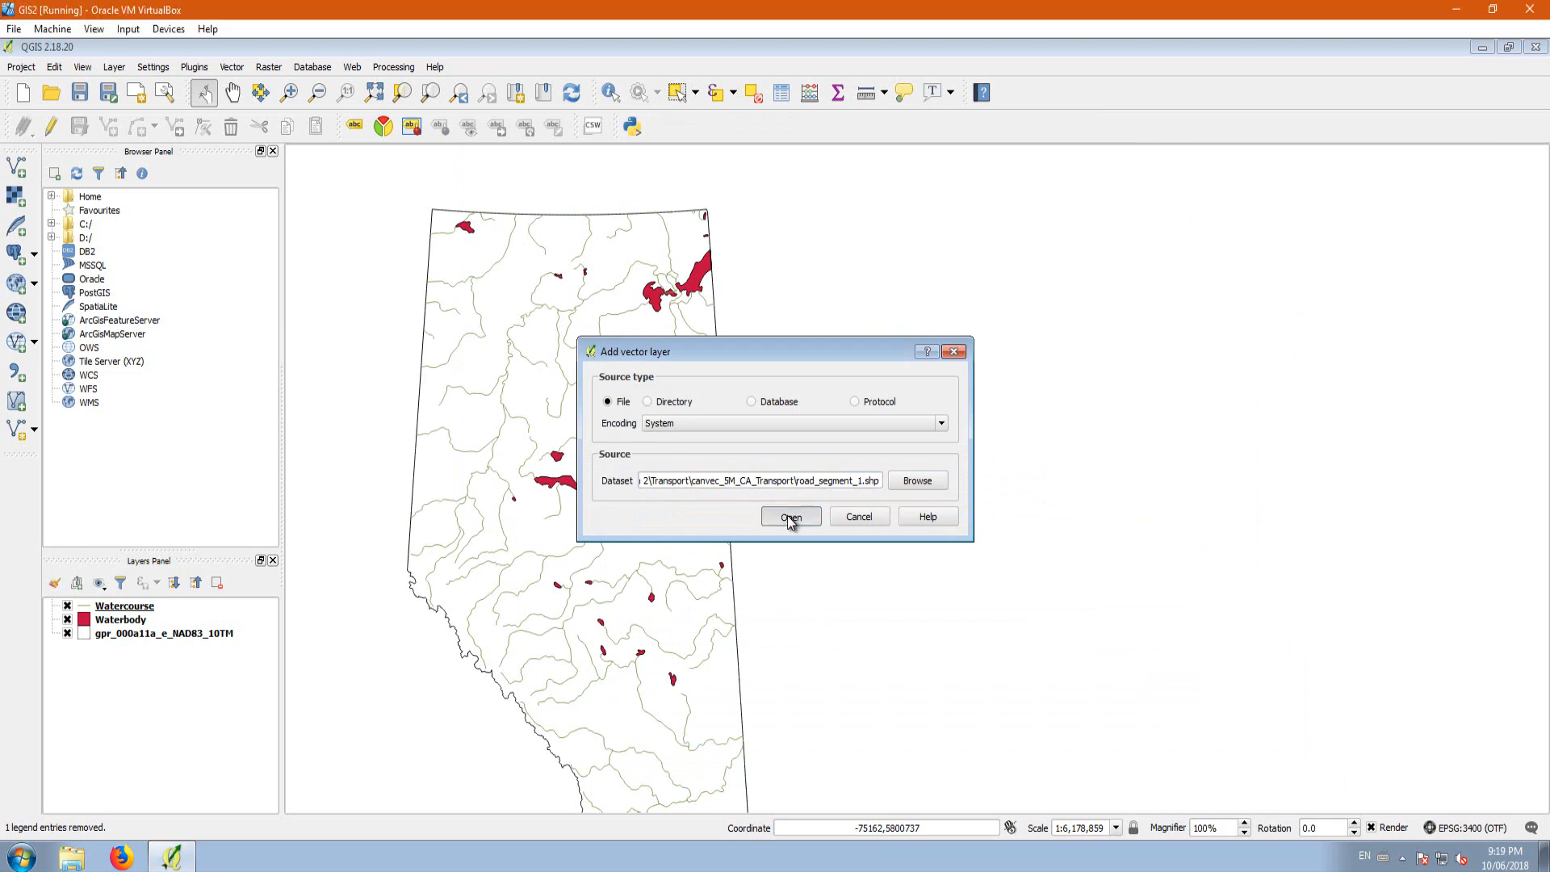
{"action": "left_click", "coordinate": [790, 516]}
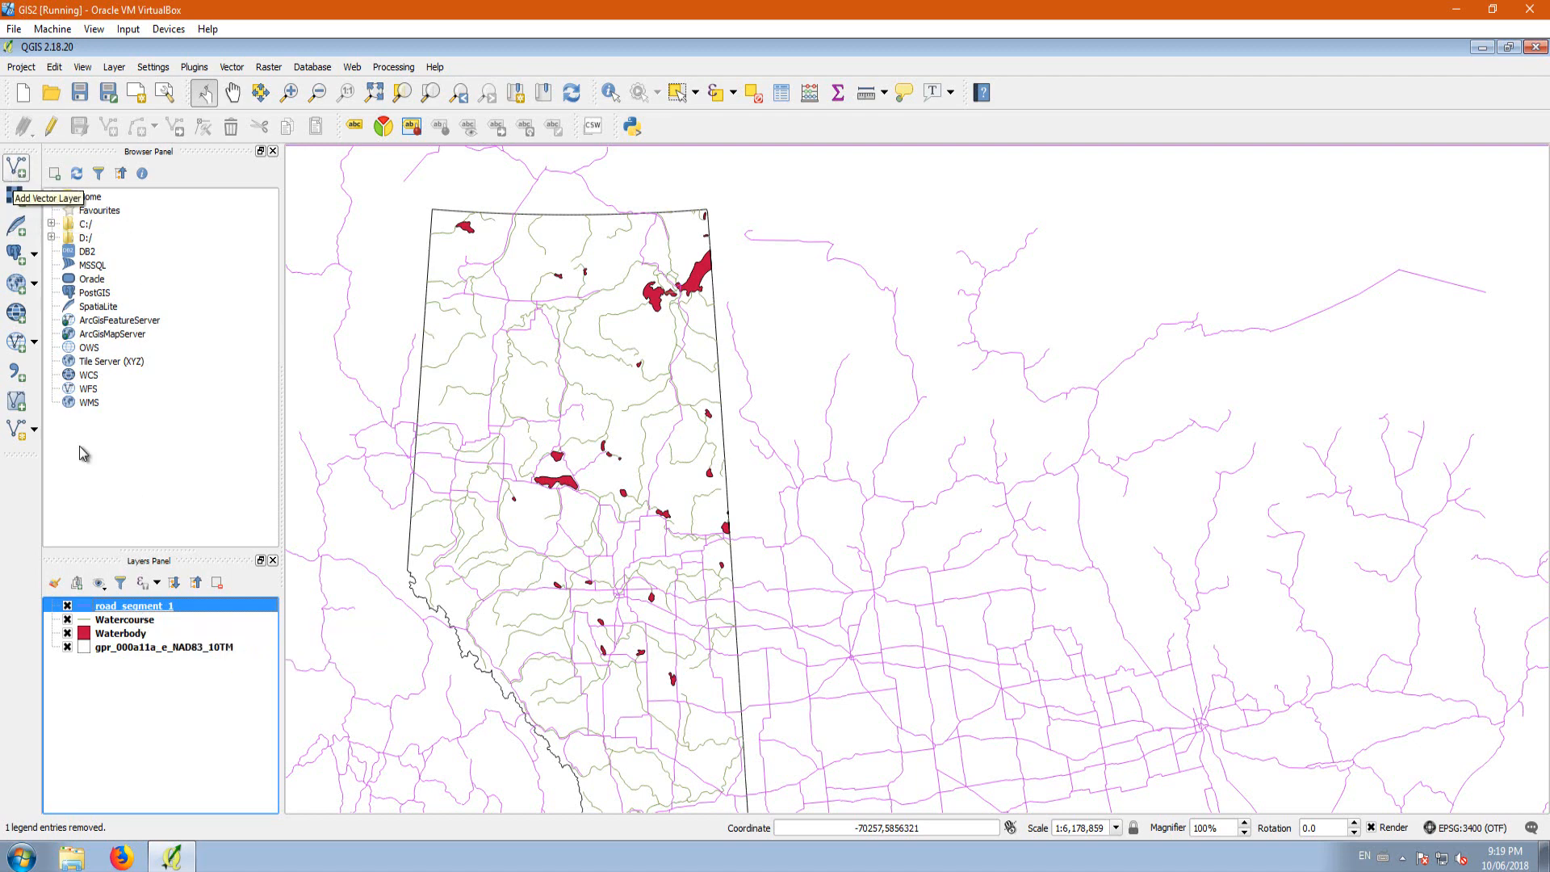
Step: Hide the Watercourse and Waterbody layers, and check the roads with and without the Alberta boundary layer
{"action": "left_click", "coordinate": [67, 619]}
{"action": "left_click", "coordinate": [67, 633]}
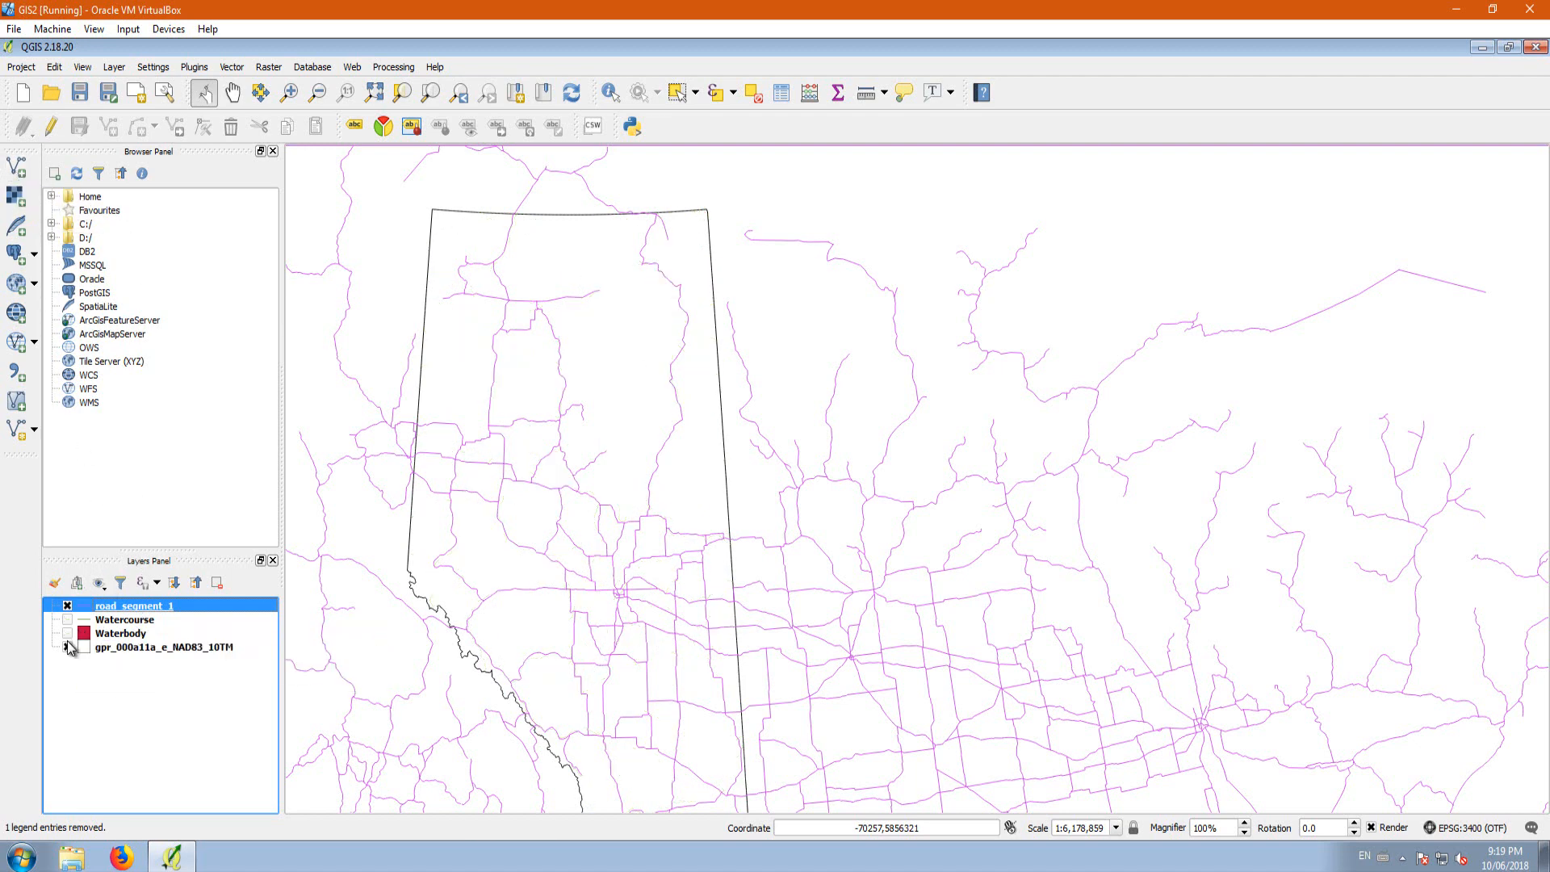
{"action": "left_click", "coordinate": [67, 647]}
{"action": "left_click", "coordinate": [67, 647]}
Step: Add road_ferry_1.shp from the canvec_5M_CA_Transport folder to the map for inspection
{"action": "left_click", "coordinate": [16, 167]}
{"action": "left_click", "coordinate": [910, 487]}
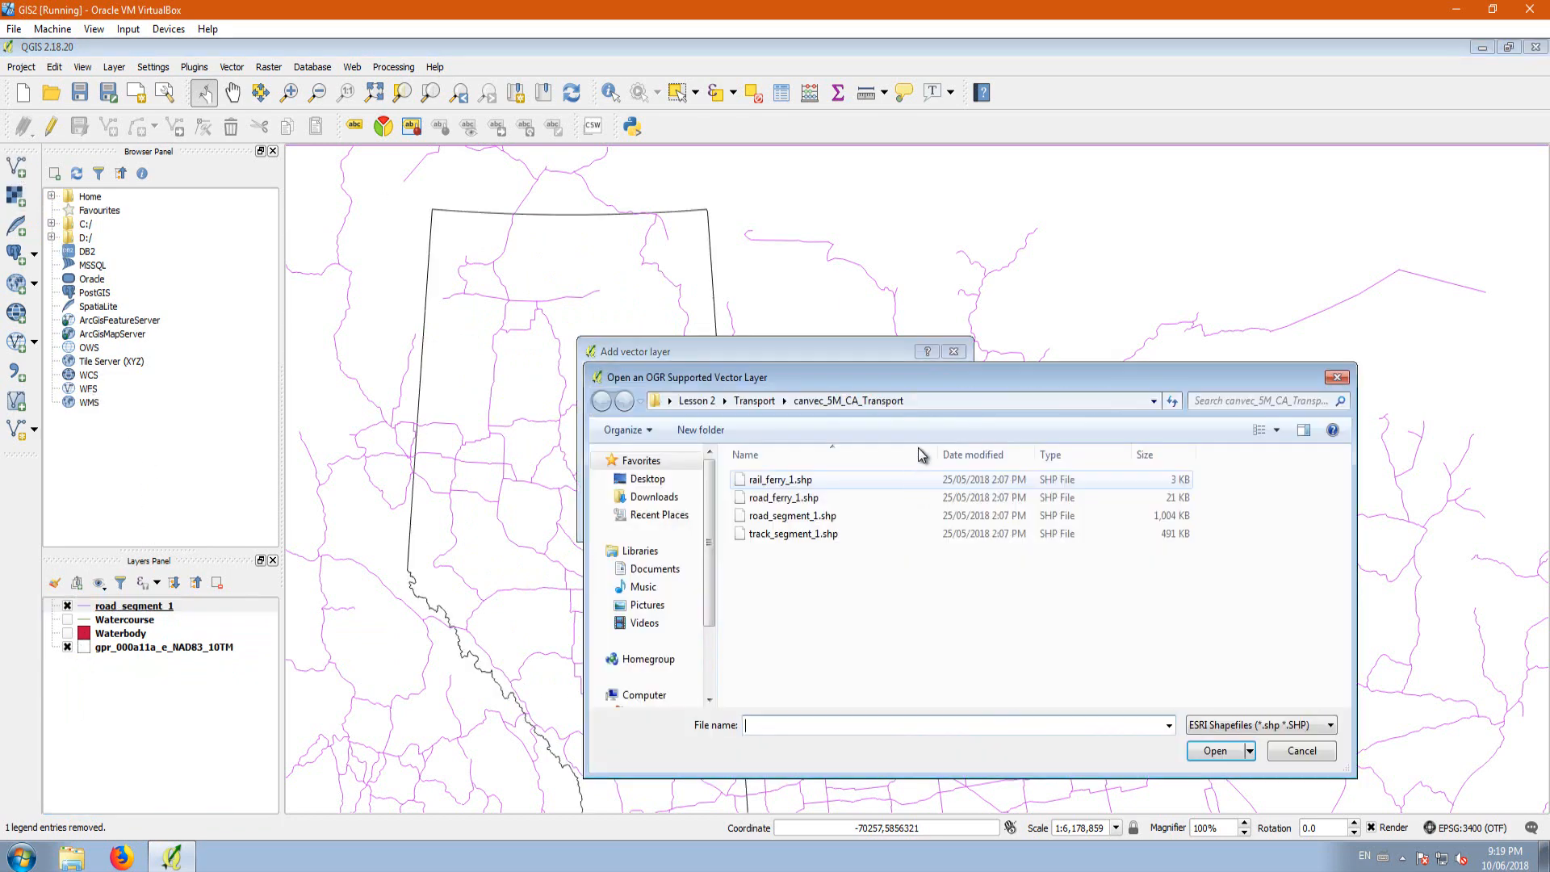
{"action": "left_click", "coordinate": [835, 498]}
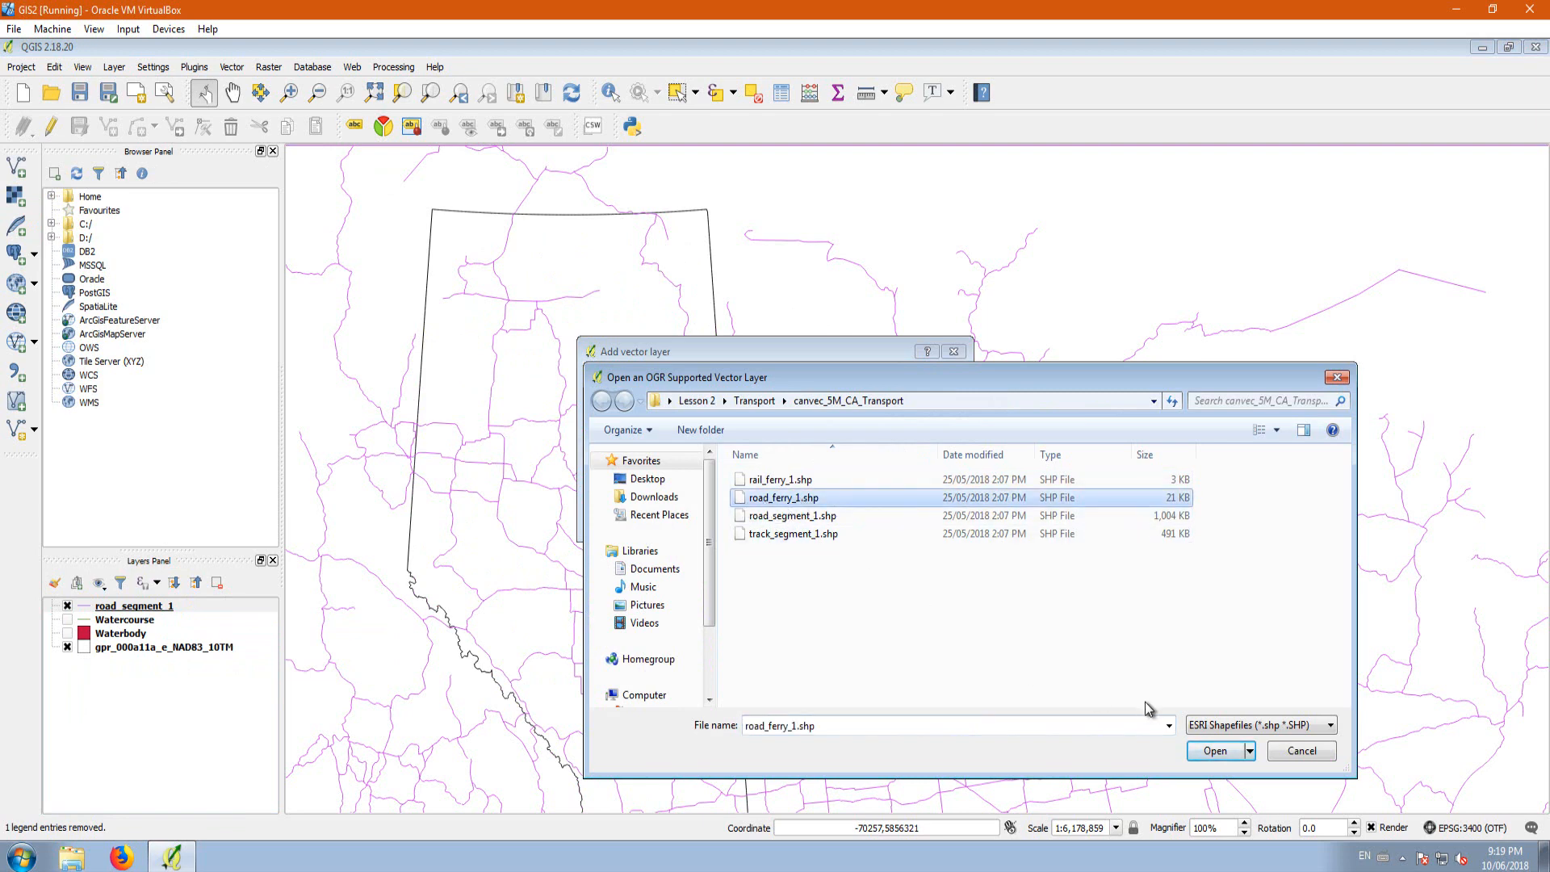
{"action": "left_click", "coordinate": [1212, 752]}
{"action": "left_click", "coordinate": [810, 515]}
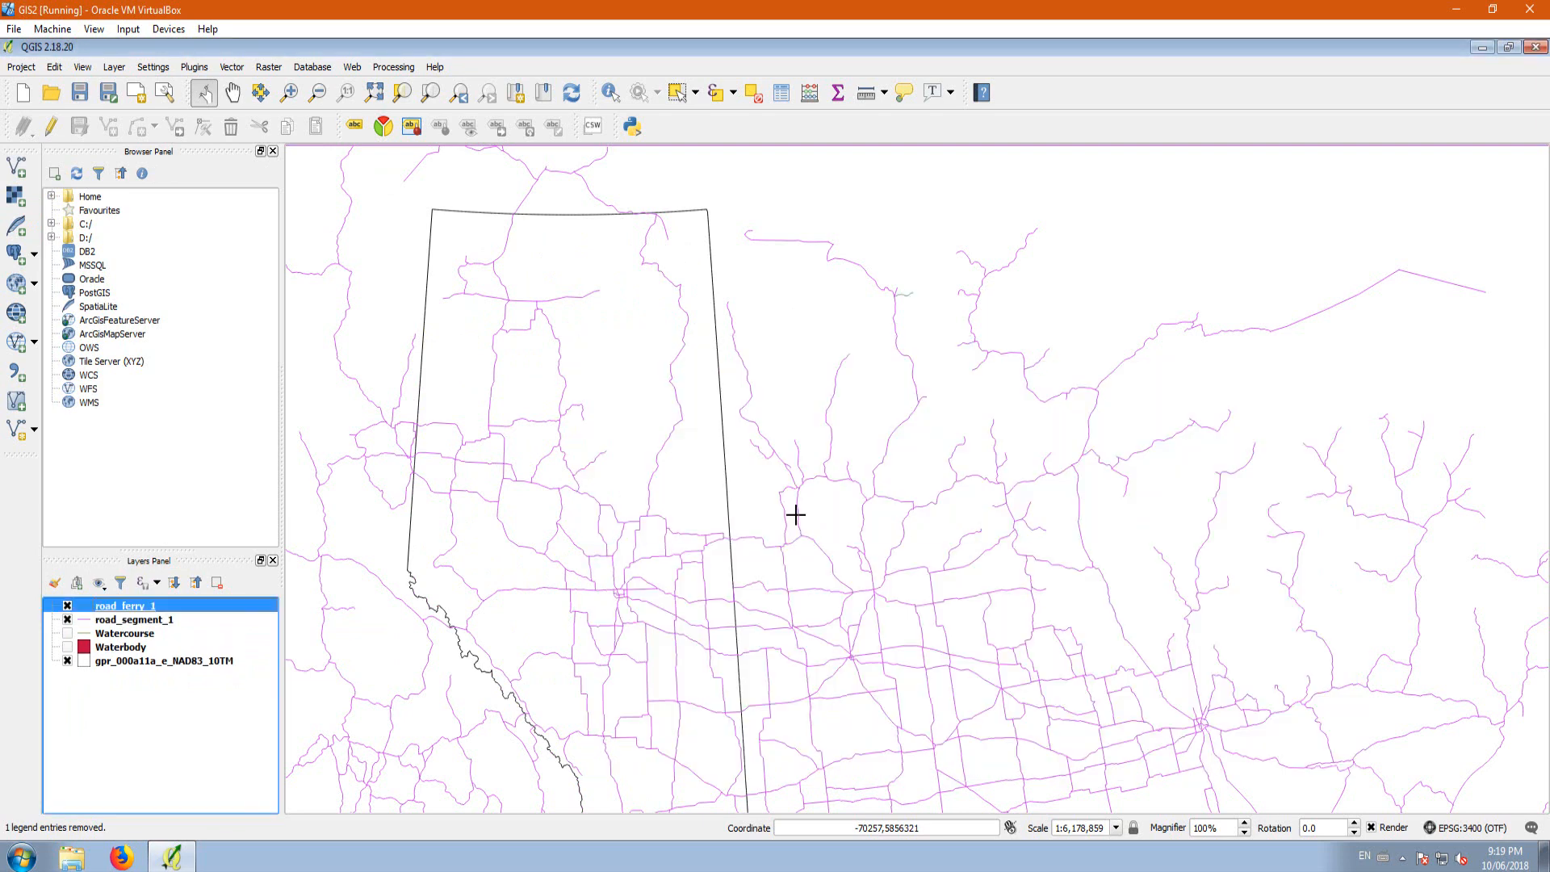
Step: Remove the road_ferry_1 layer from the project
{"action": "right_click", "coordinate": [146, 611]}
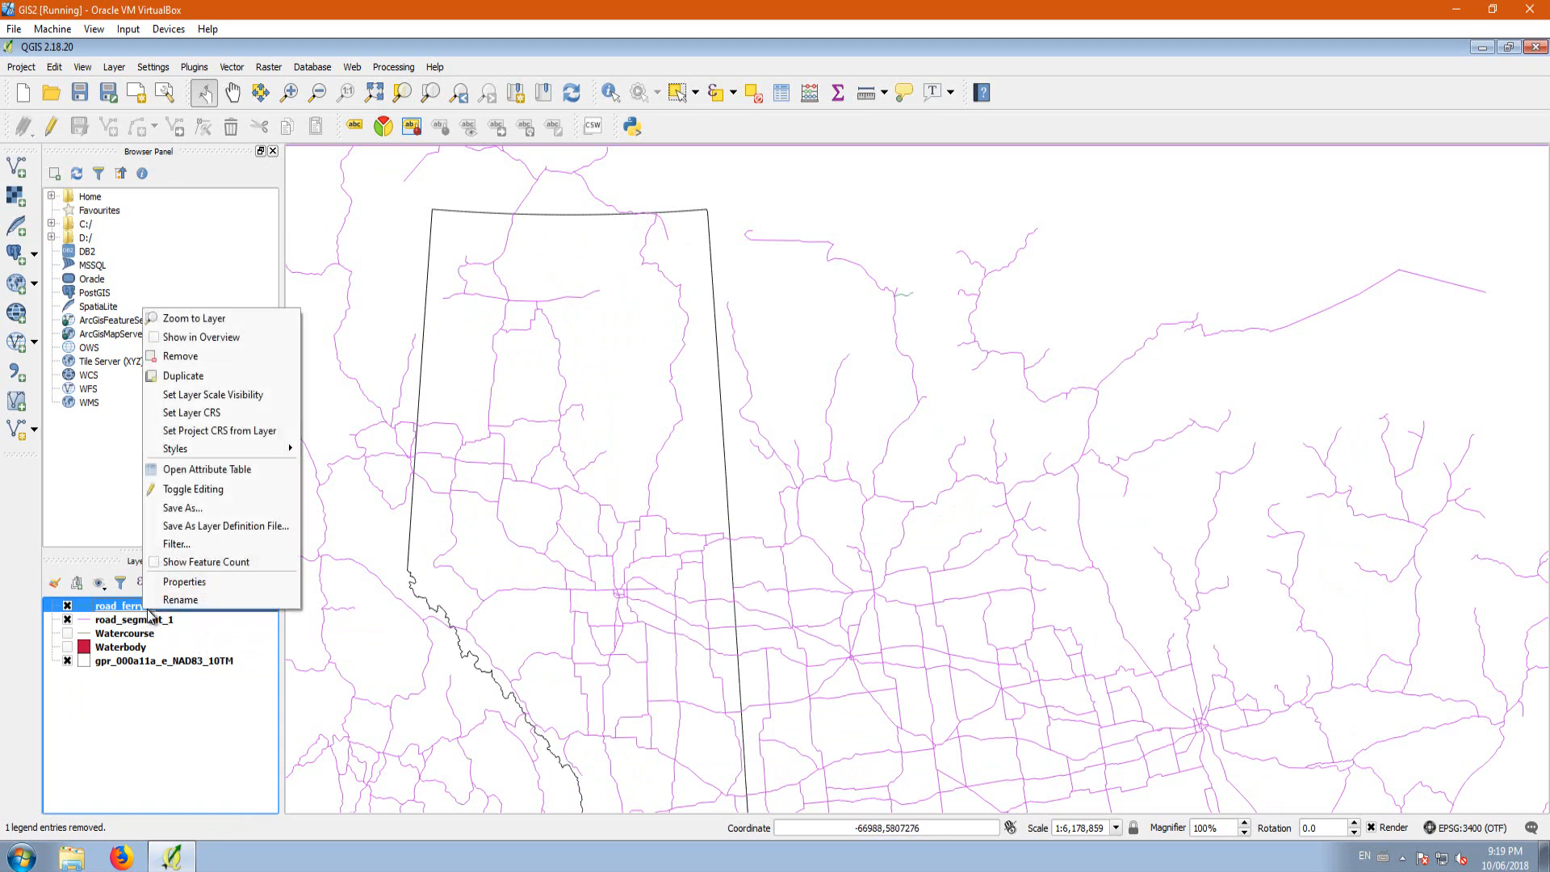
{"action": "left_click", "coordinate": [187, 356]}
{"action": "left_click", "coordinate": [731, 462]}
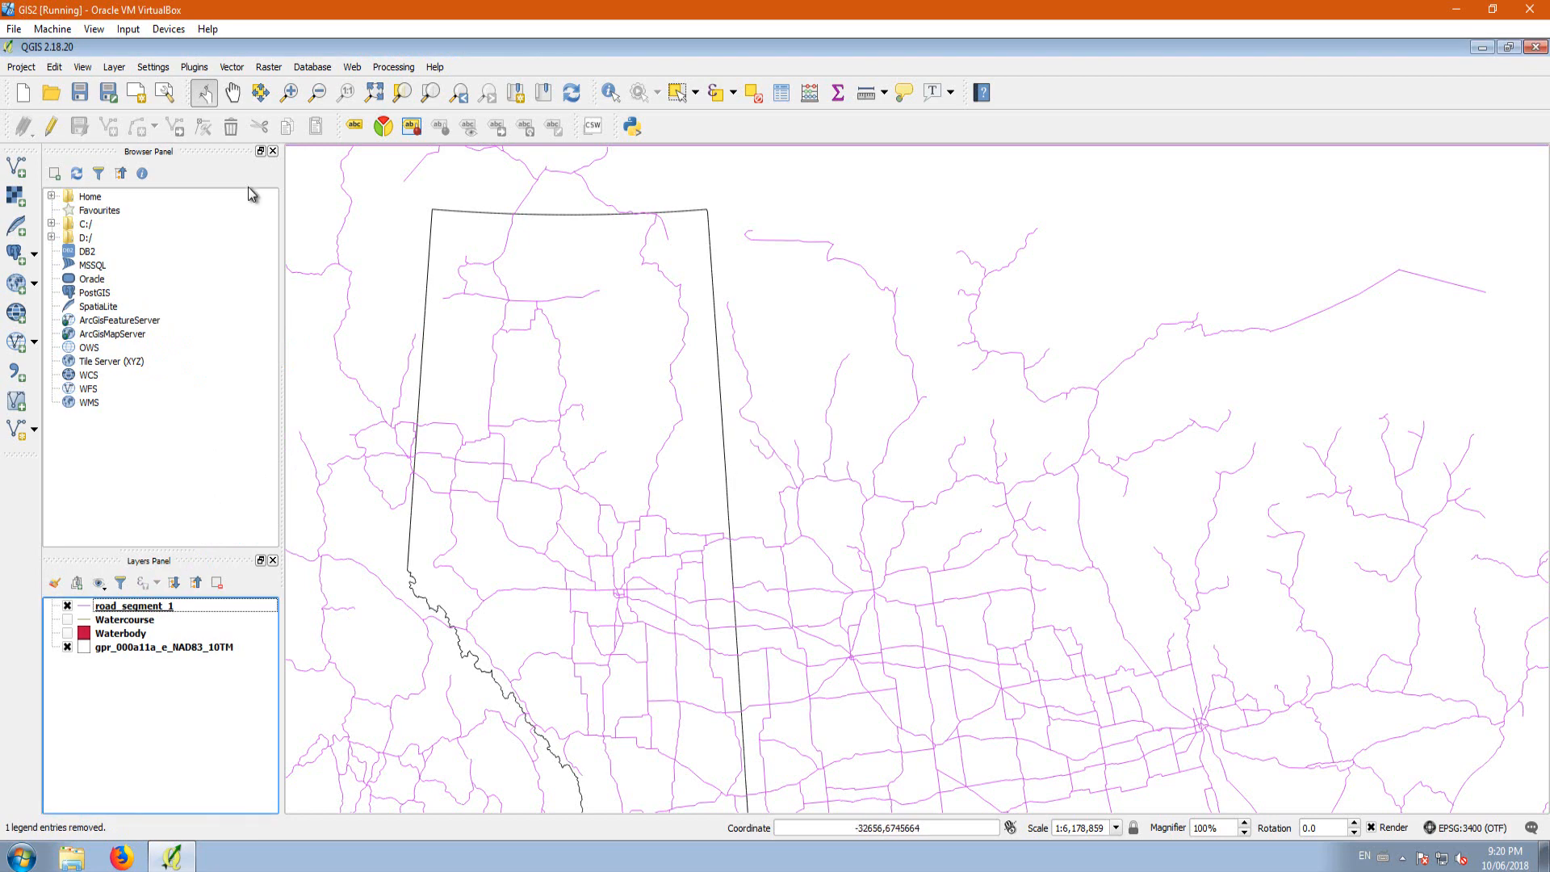
Step: Add track_segment_1.shp from the canvec_5M_CA_Transport folder and compare its lines with the road segments up close
{"action": "left_click", "coordinate": [15, 166]}
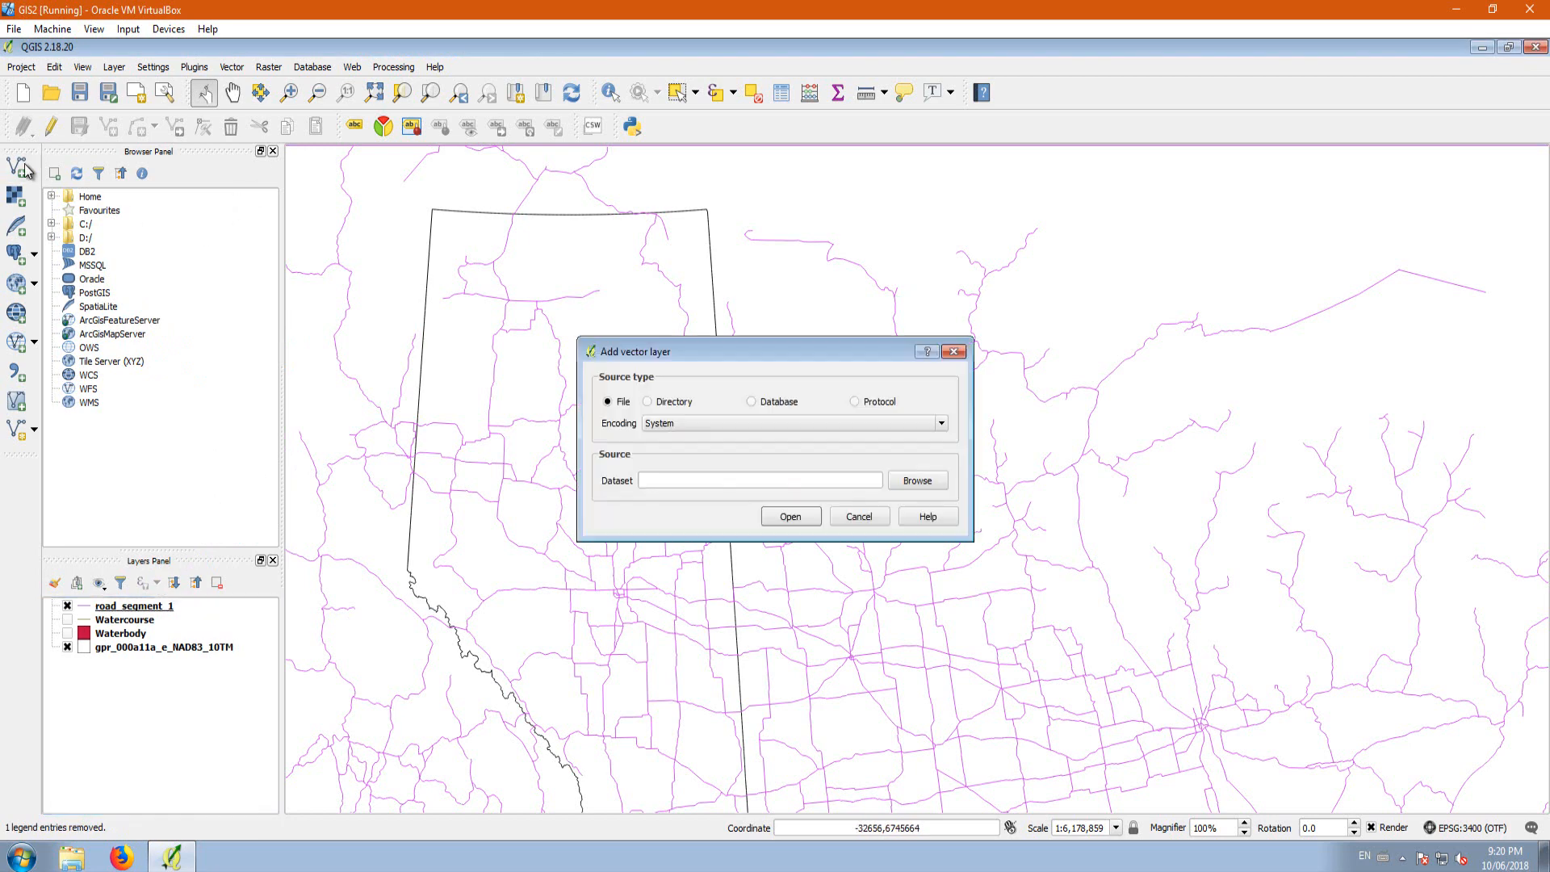
{"action": "left_click", "coordinate": [917, 489]}
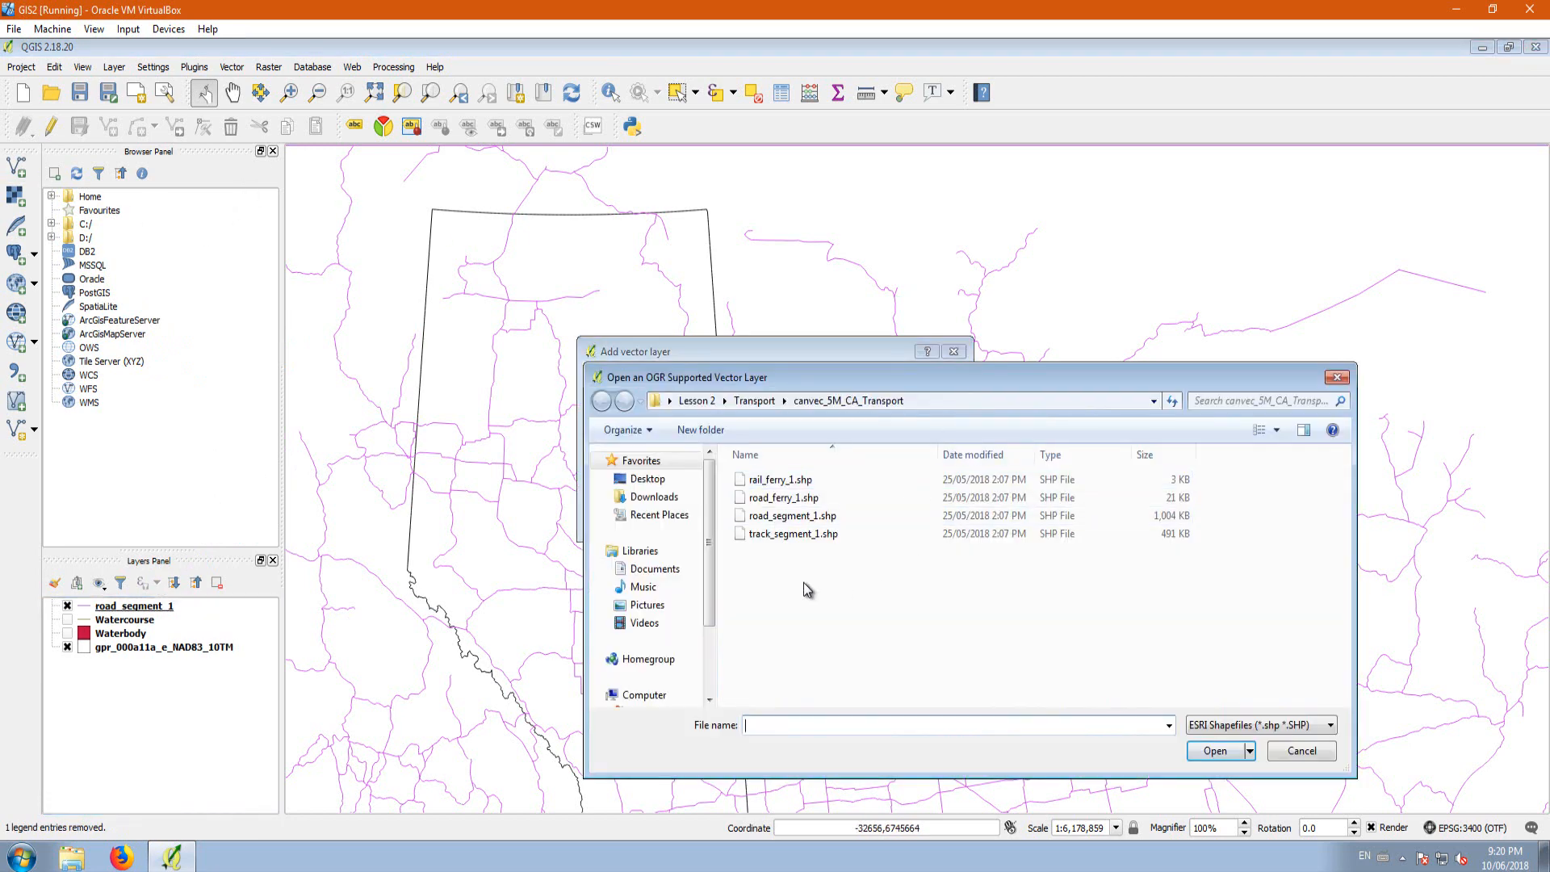
{"action": "left_click", "coordinate": [762, 538]}
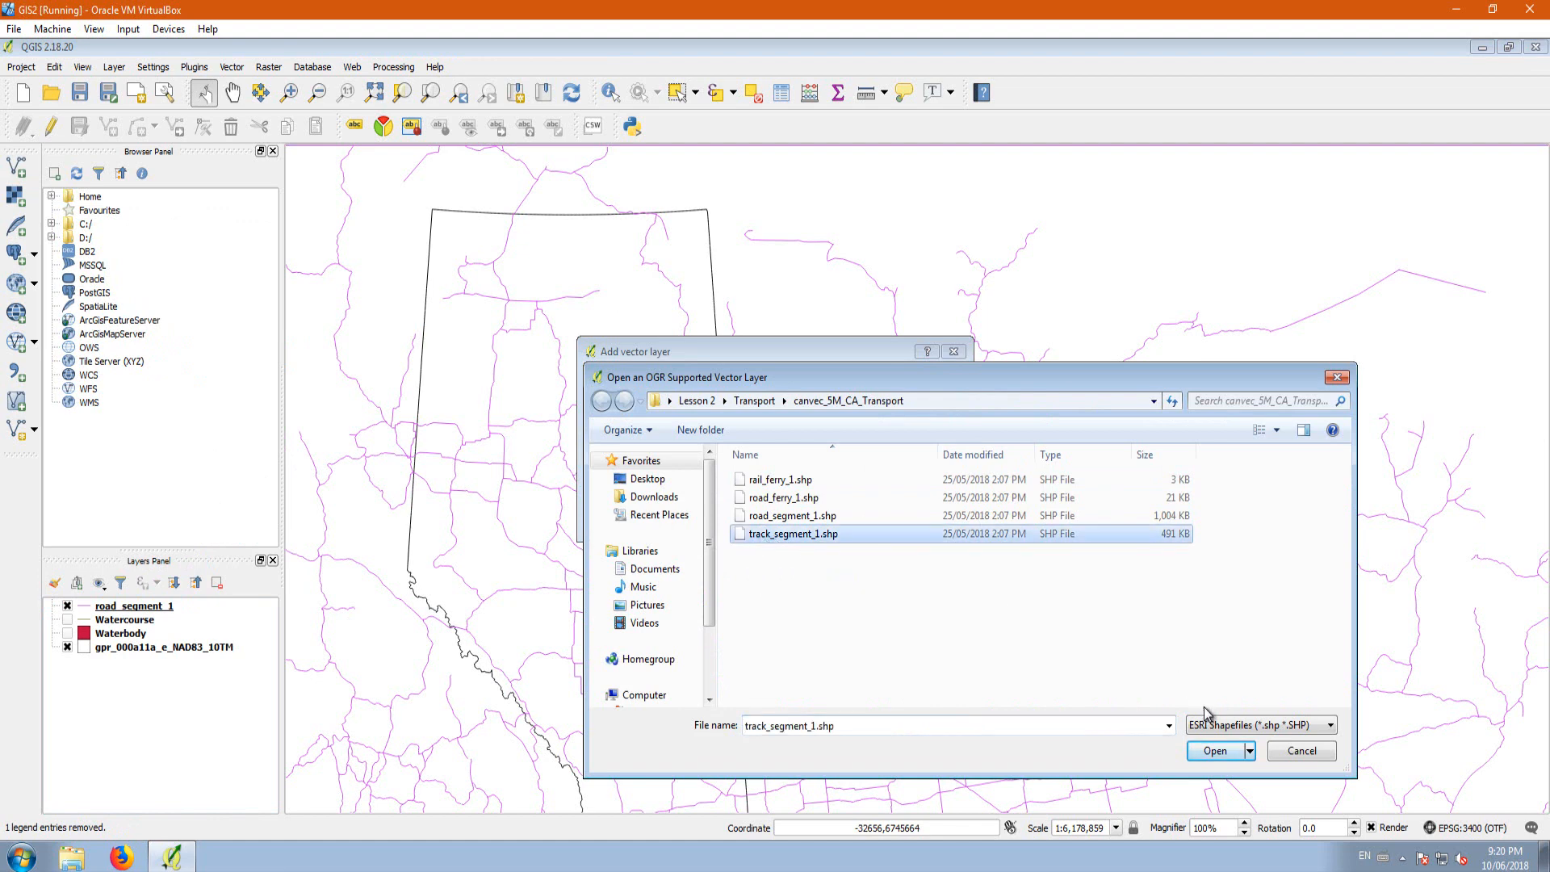
{"action": "left_click", "coordinate": [1218, 753]}
{"action": "left_click", "coordinate": [792, 520]}
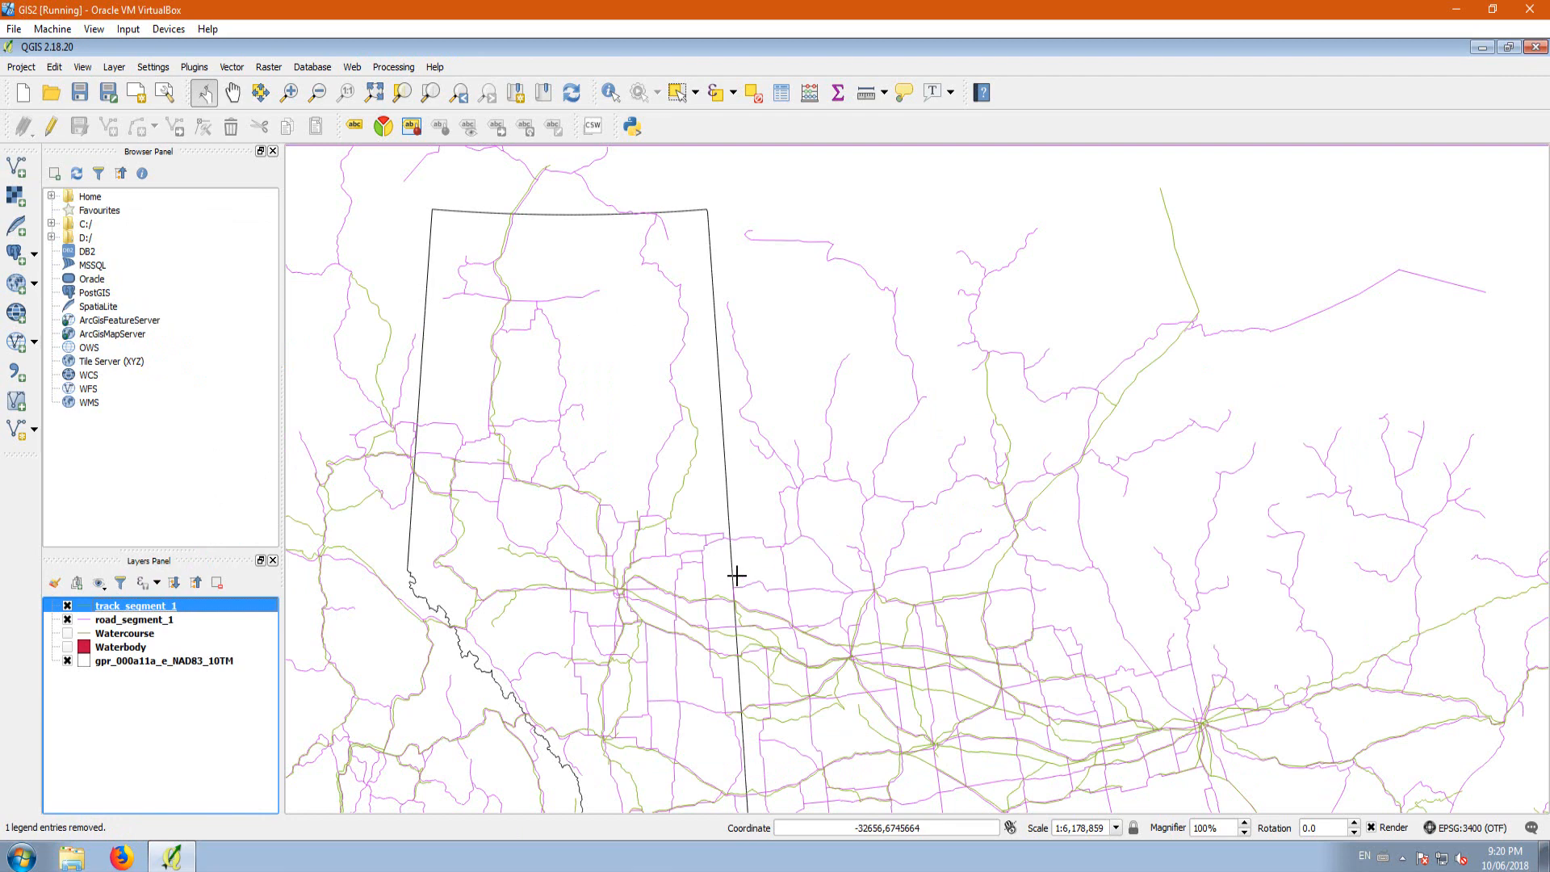
{"action": "scroll", "coordinate": [633, 622], "scroll_direction": "up", "scroll_amount": 4}
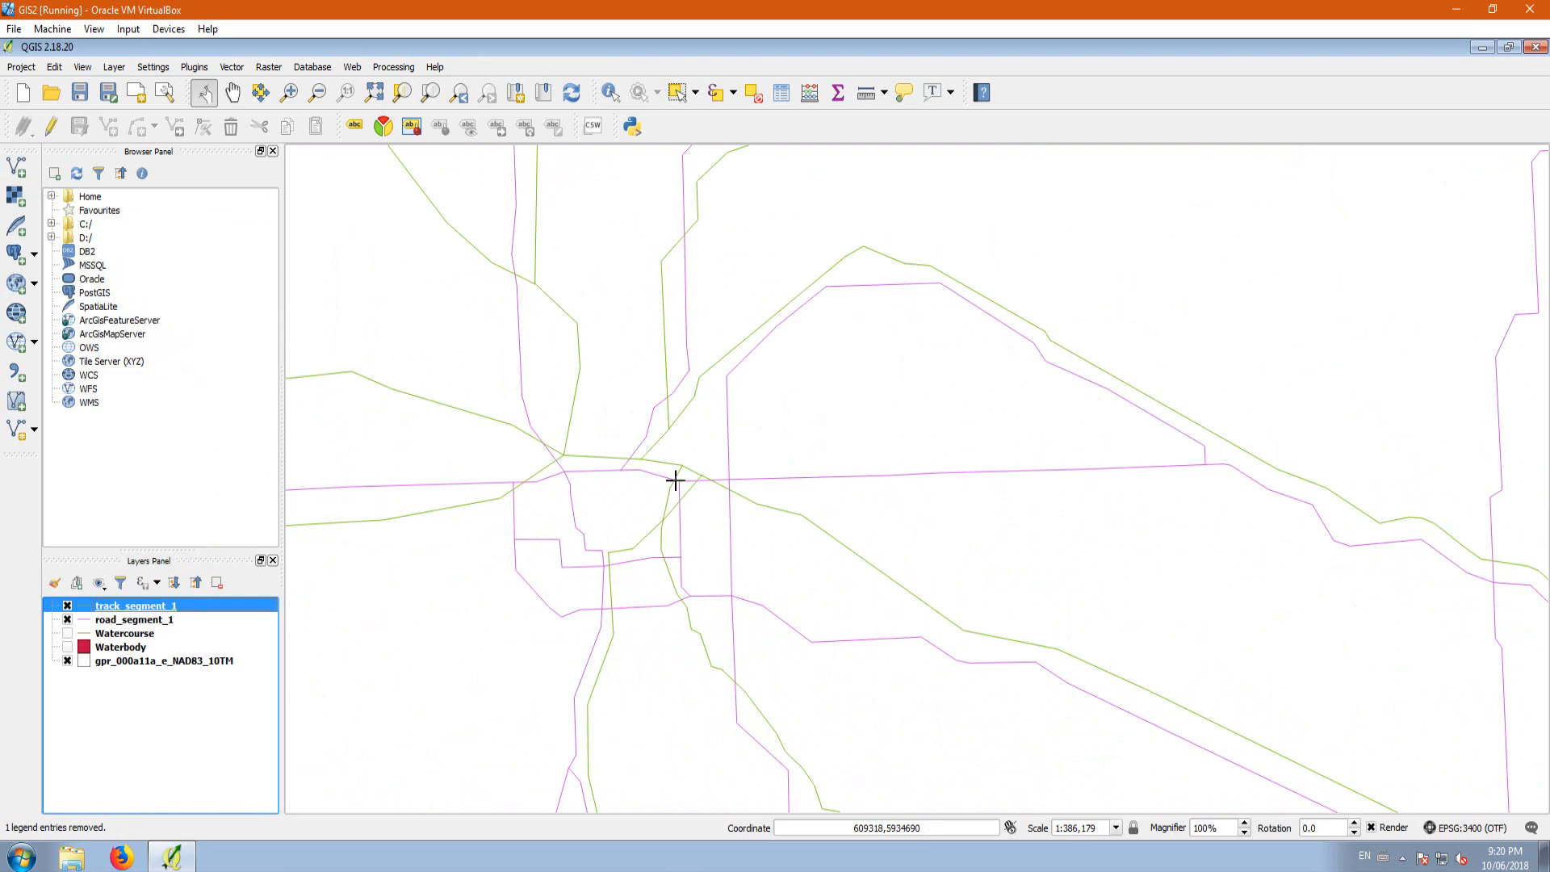
{"action": "scroll", "coordinate": [636, 492], "scroll_direction": "down", "scroll_amount": 2}
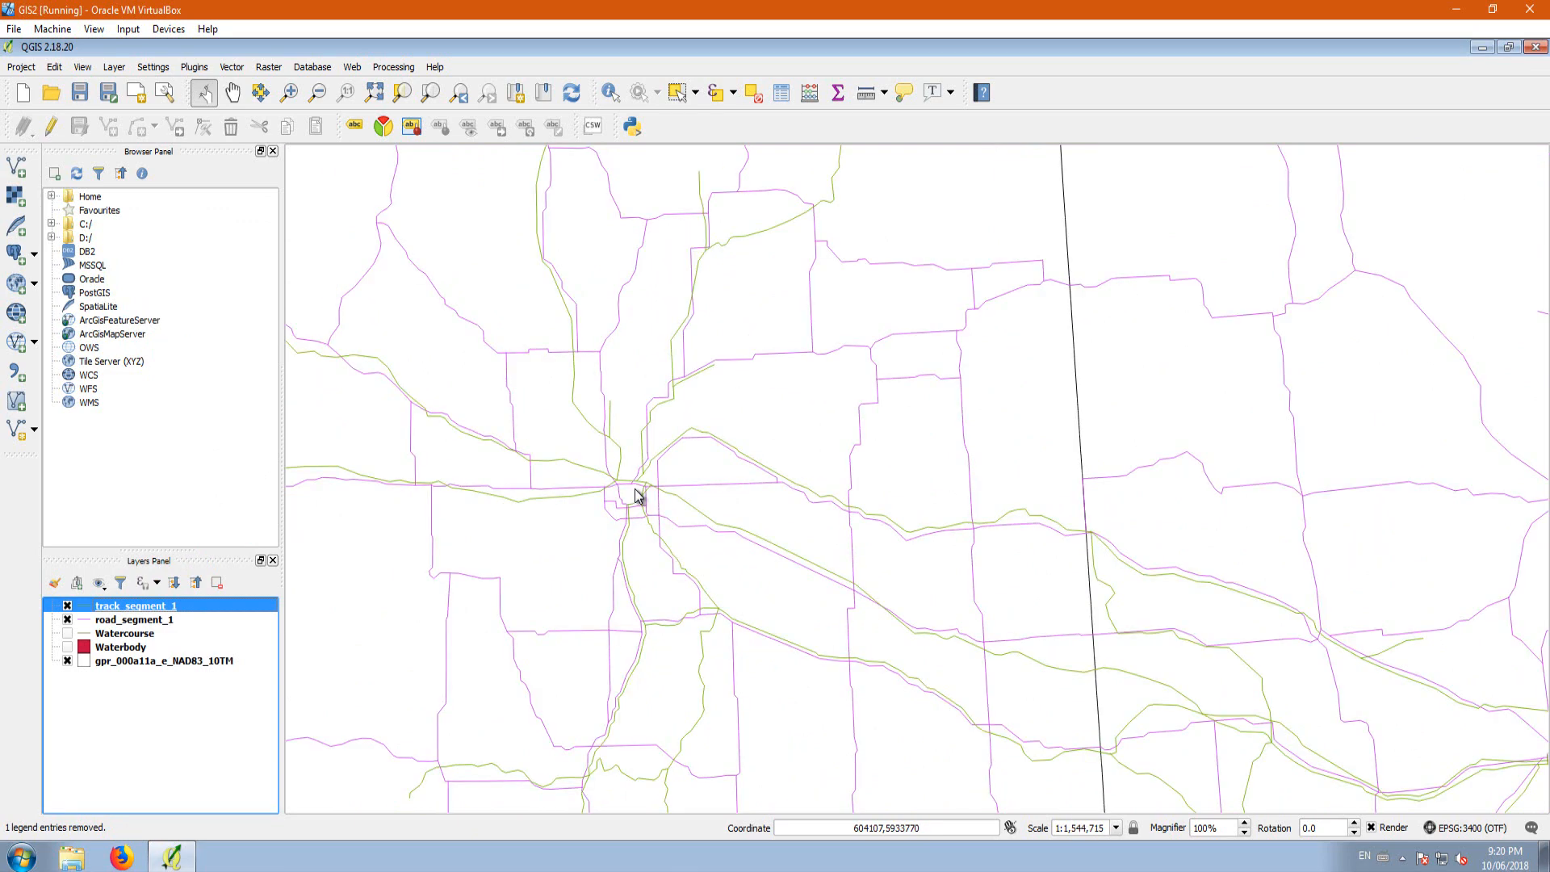
{"action": "scroll", "coordinate": [635, 494], "scroll_direction": "down", "scroll_amount": 1}
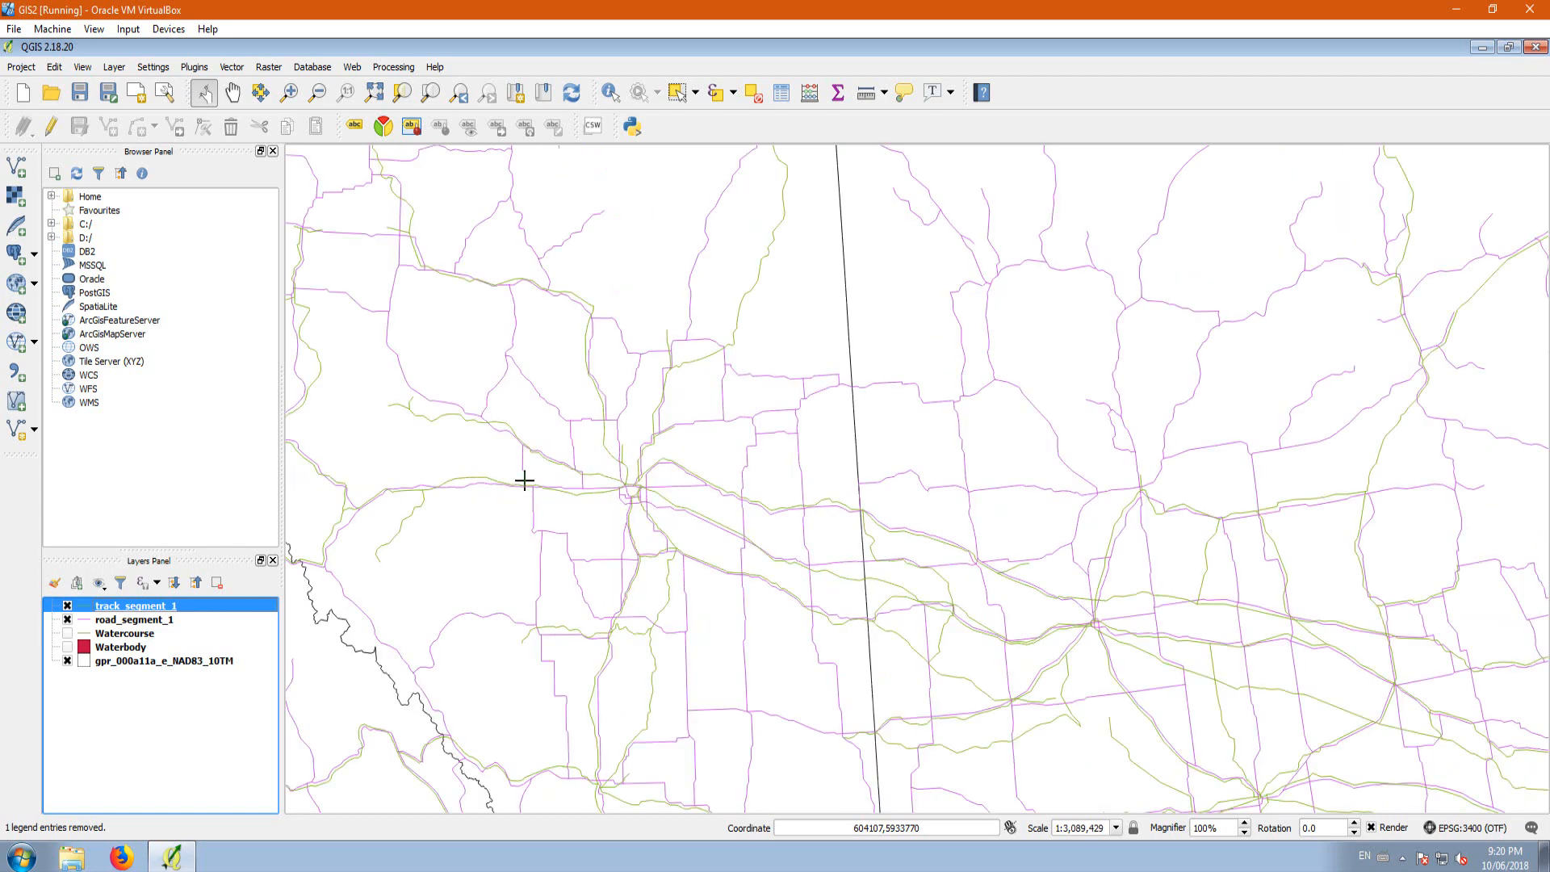
Step: Remove the track_segment_1 layer from the project
{"action": "right_click", "coordinate": [127, 611]}
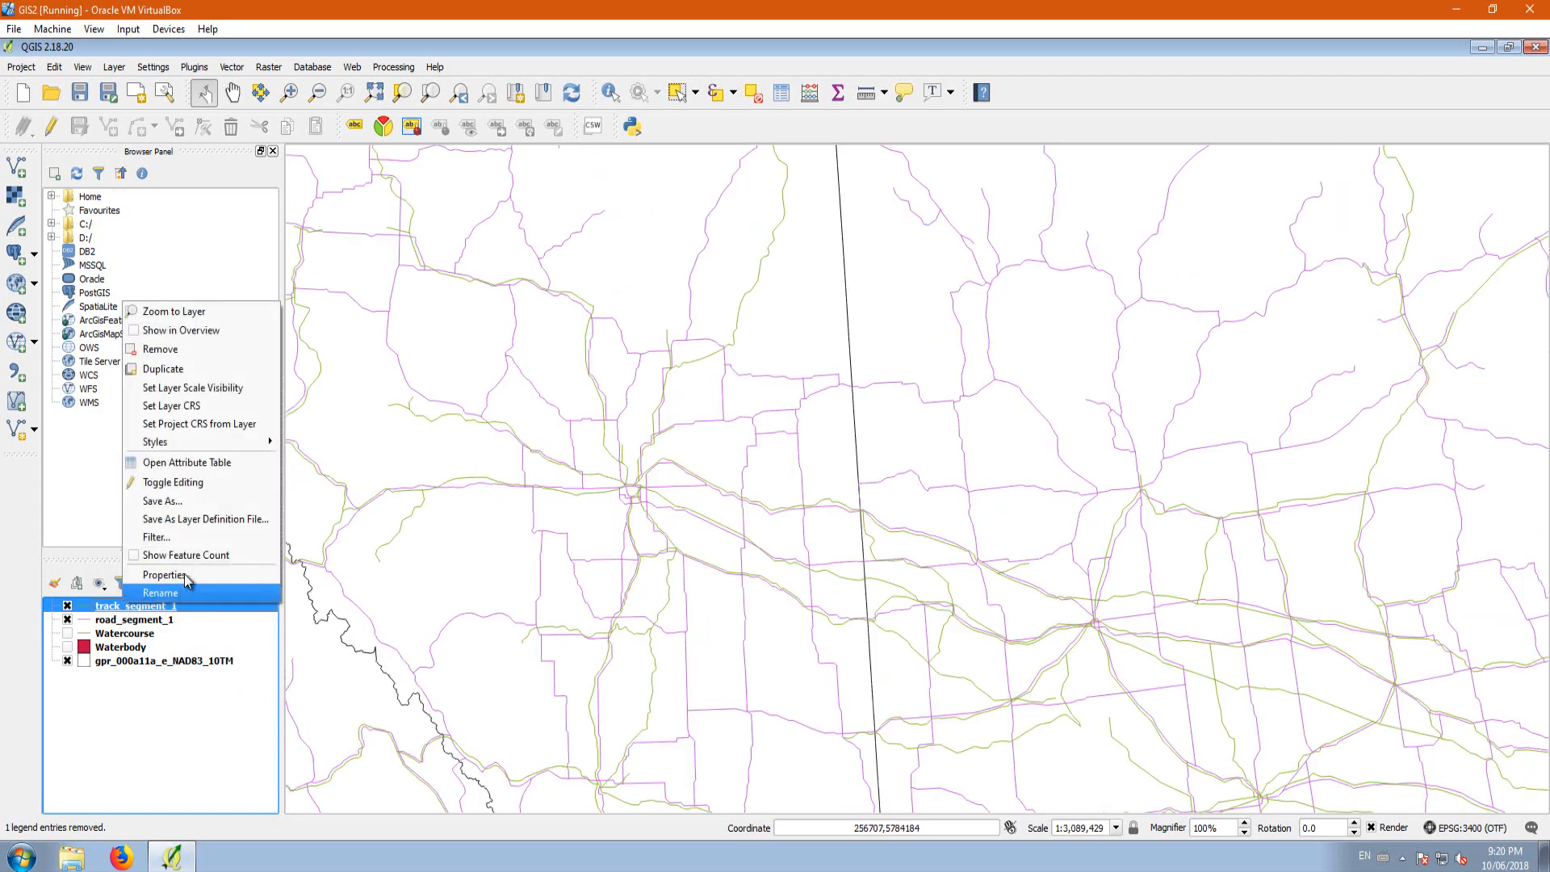
{"action": "left_click", "coordinate": [174, 349]}
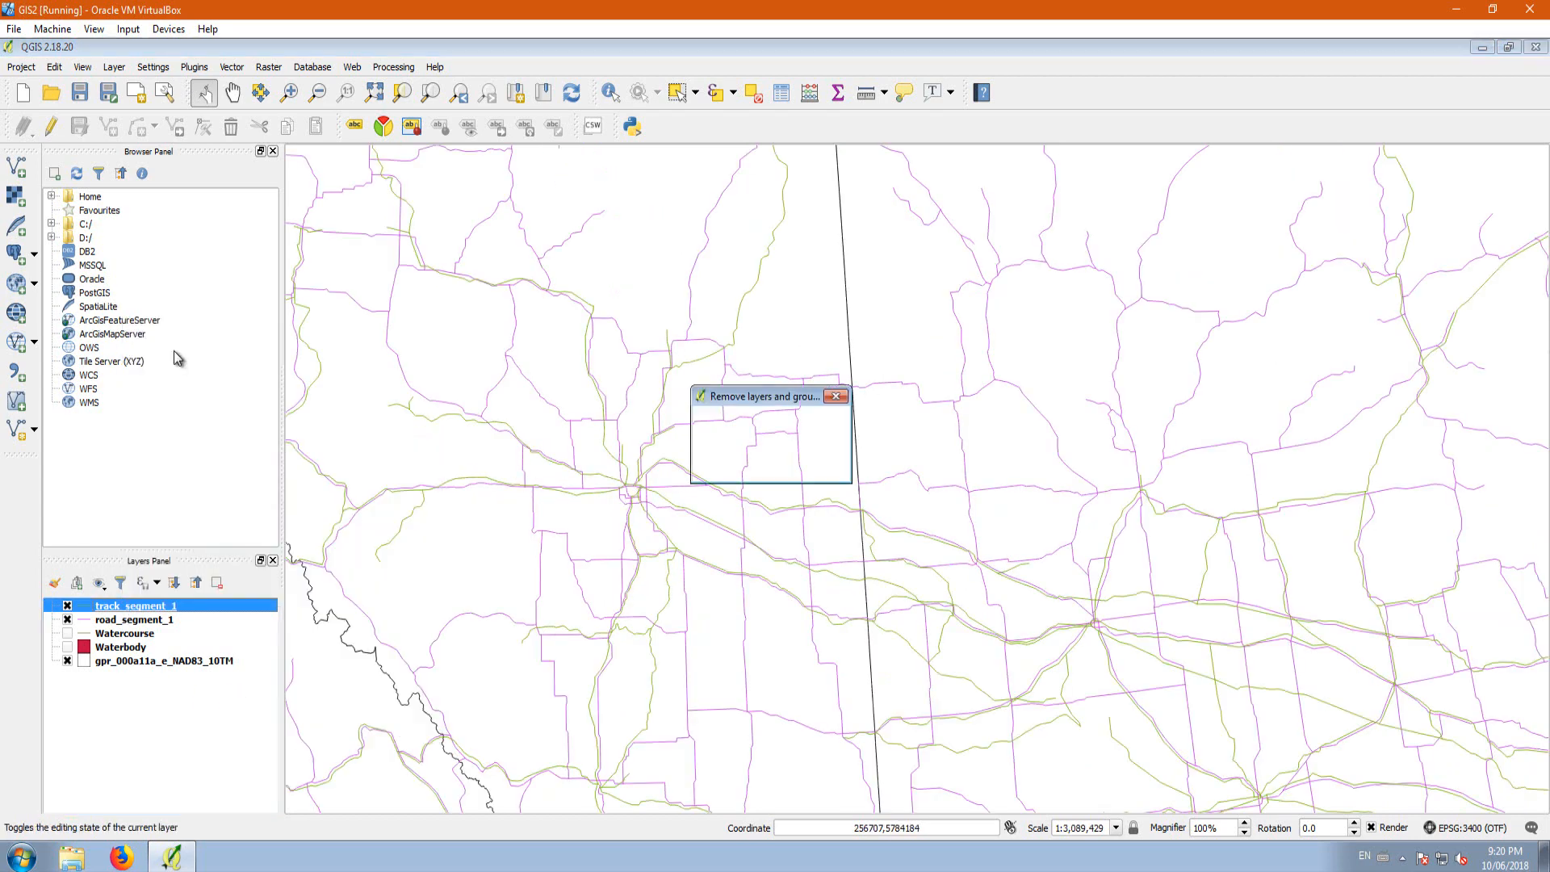
{"action": "left_click", "coordinate": [718, 458]}
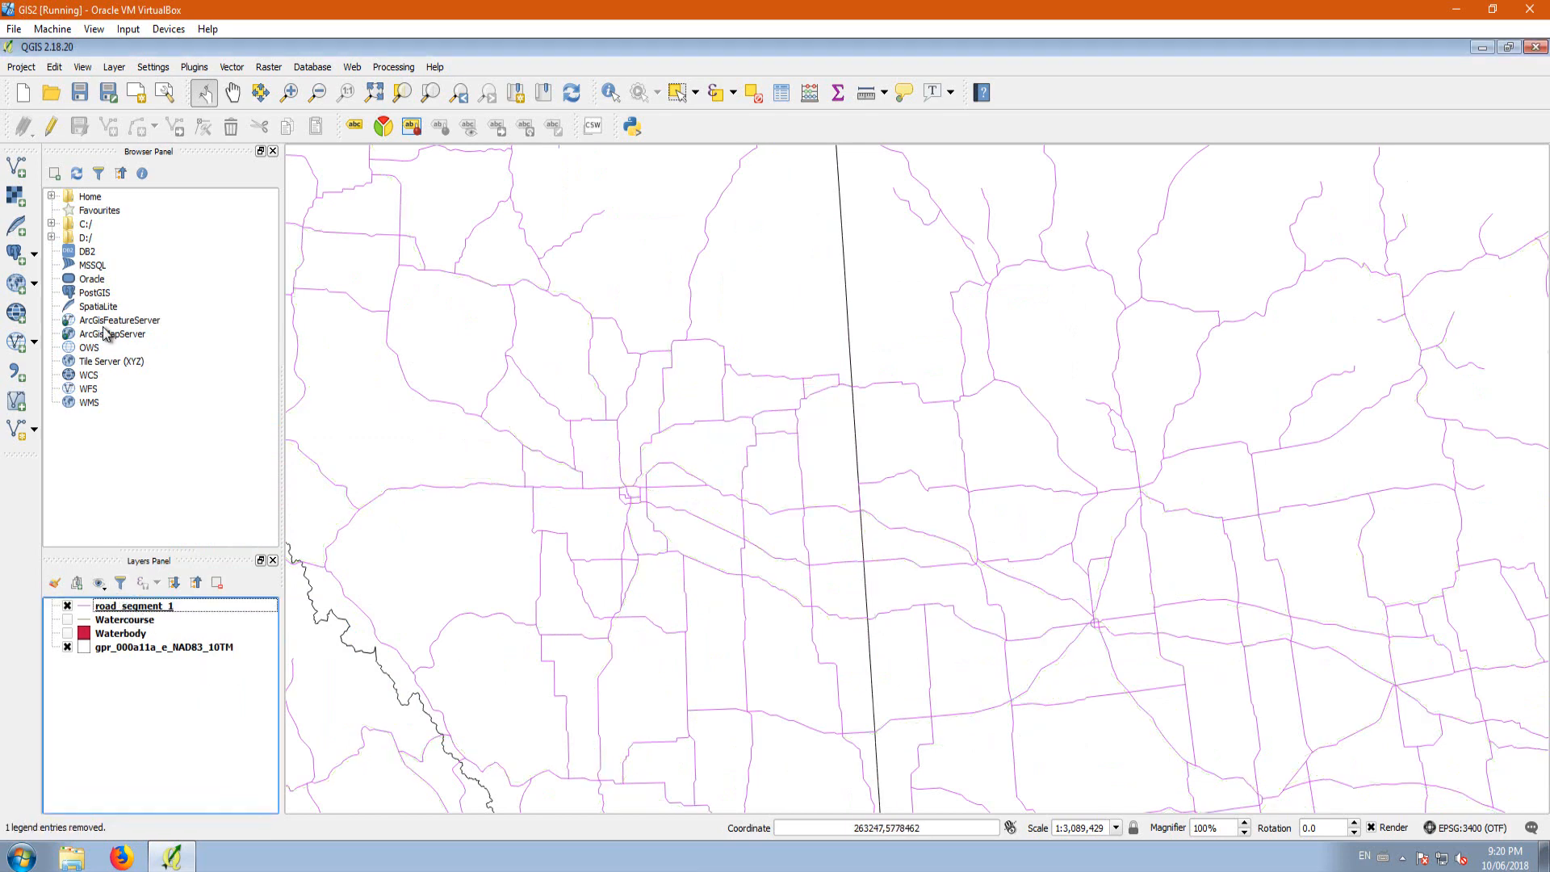
Step: Add rail_ferry_1.shp from the canvec_5M_CA_Transport folder to the map for inspection
{"action": "left_click", "coordinate": [16, 167]}
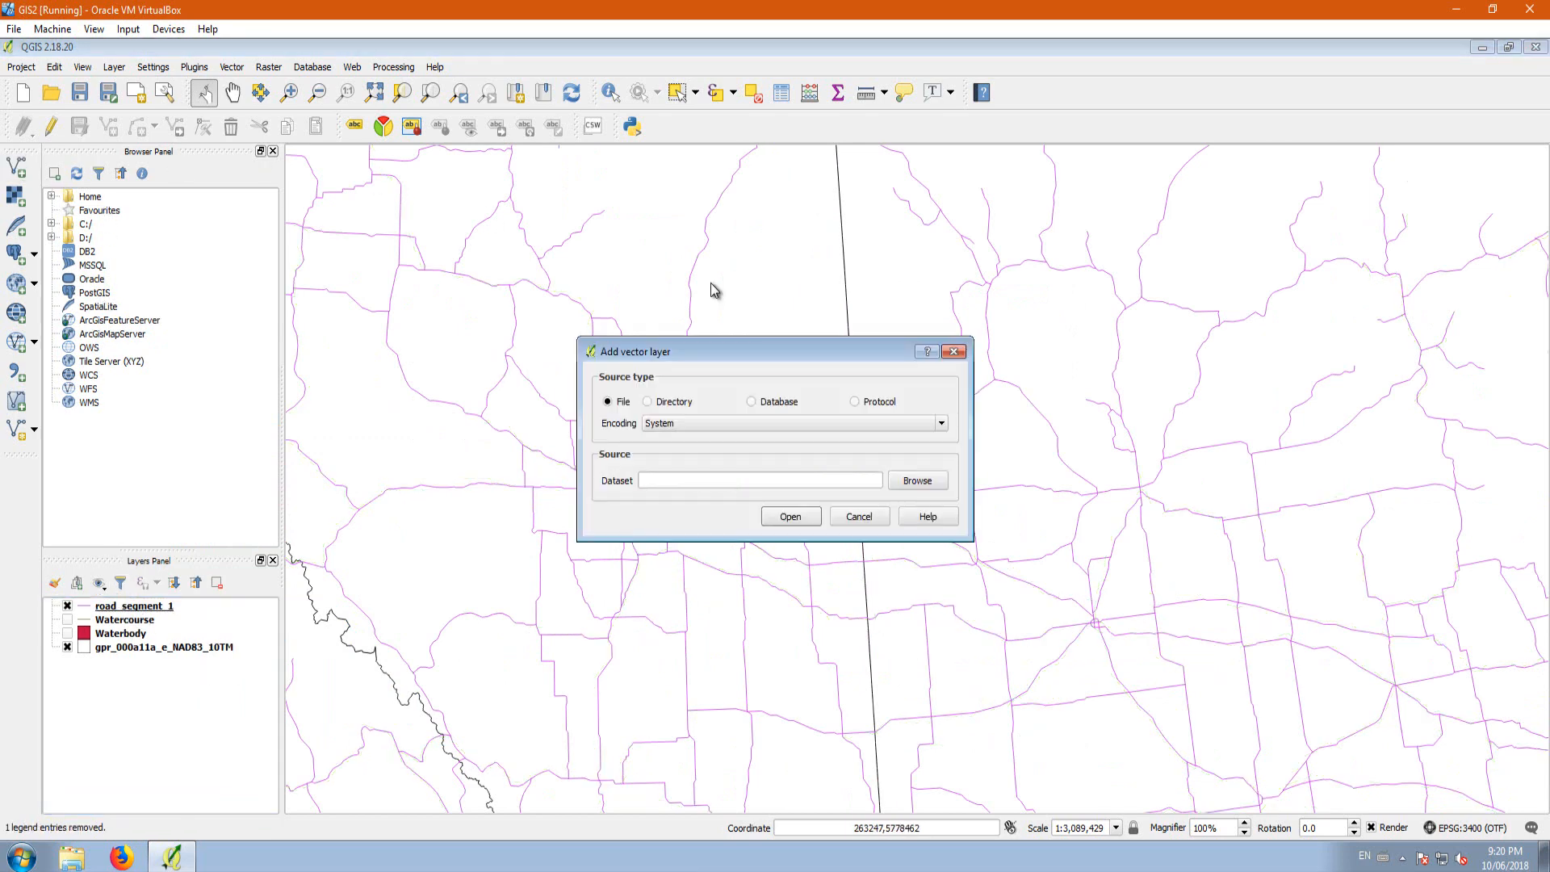
{"action": "left_click", "coordinate": [917, 479]}
{"action": "left_click", "coordinate": [804, 481]}
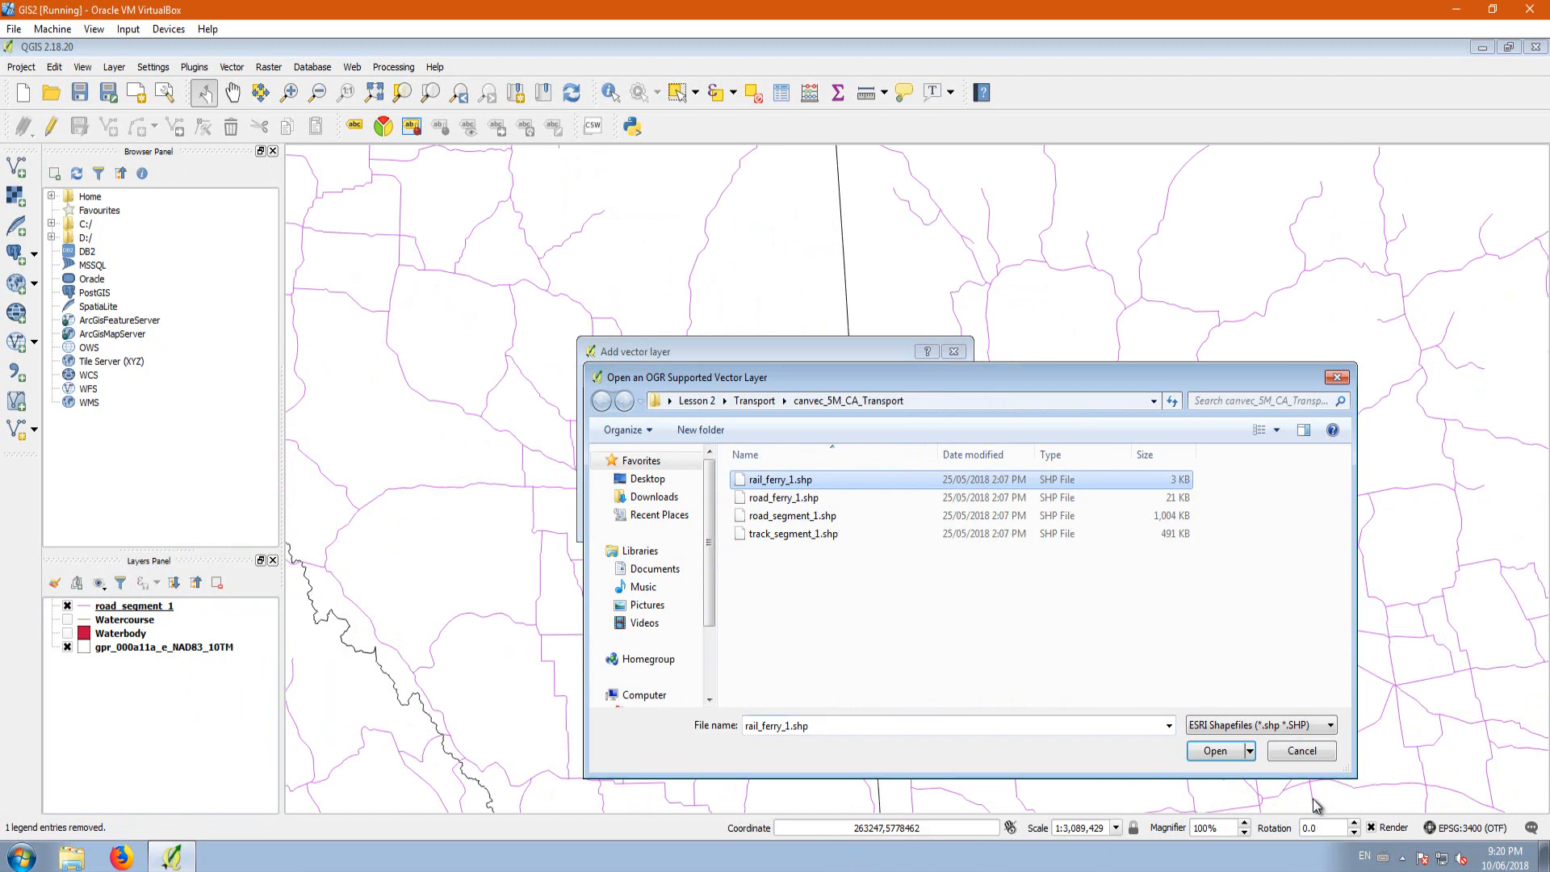
{"action": "left_click", "coordinate": [1201, 753]}
{"action": "left_click", "coordinate": [790, 517]}
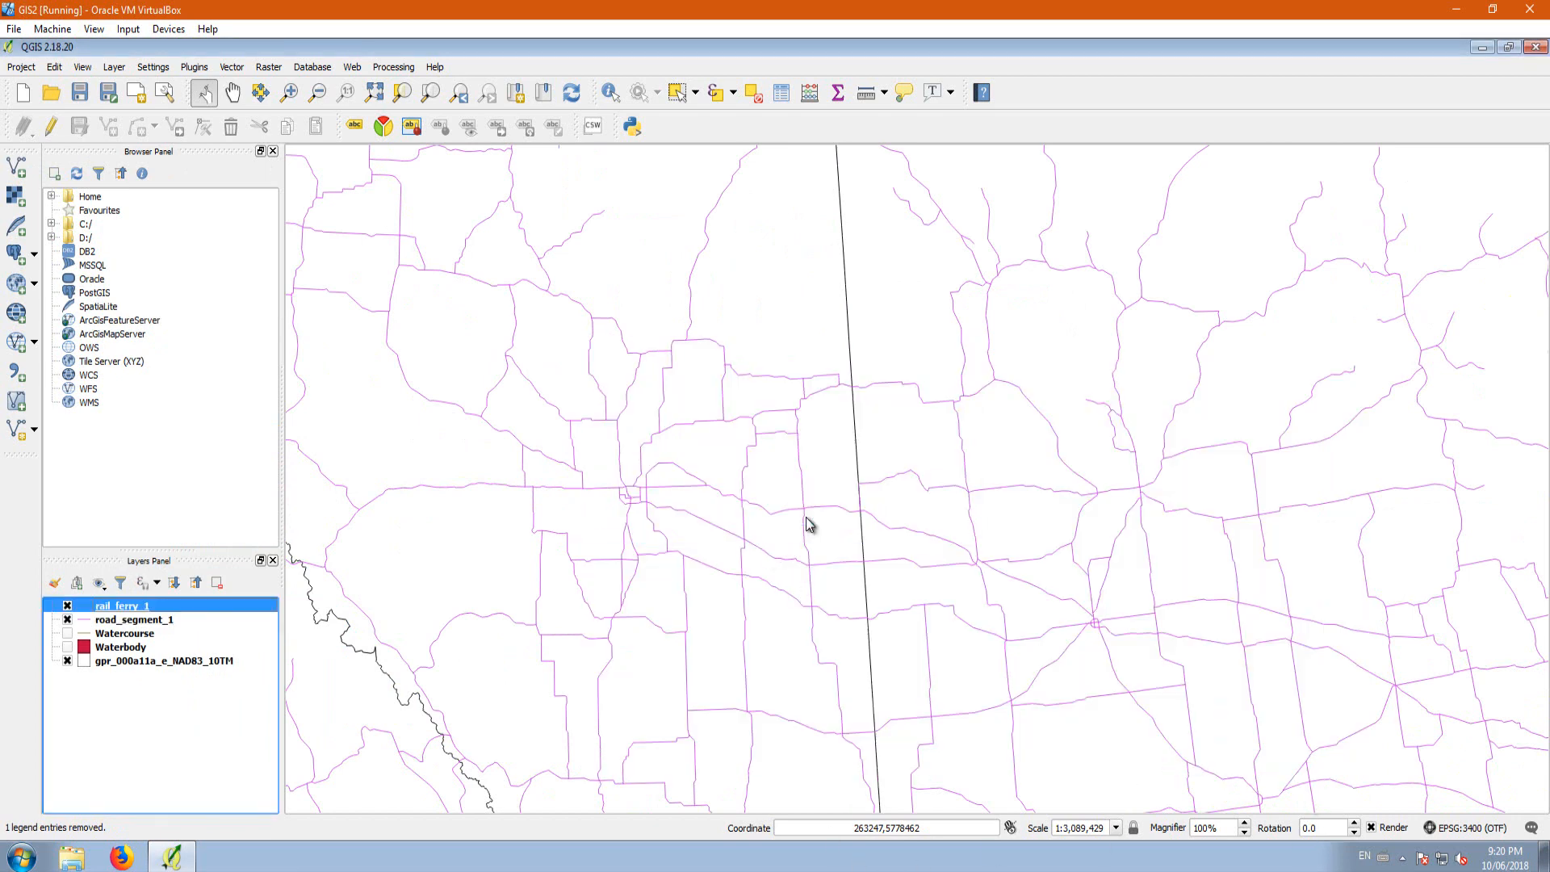
Step: Remove the rail_ferry_1 layer from the project
{"action": "right_click", "coordinate": [119, 611]}
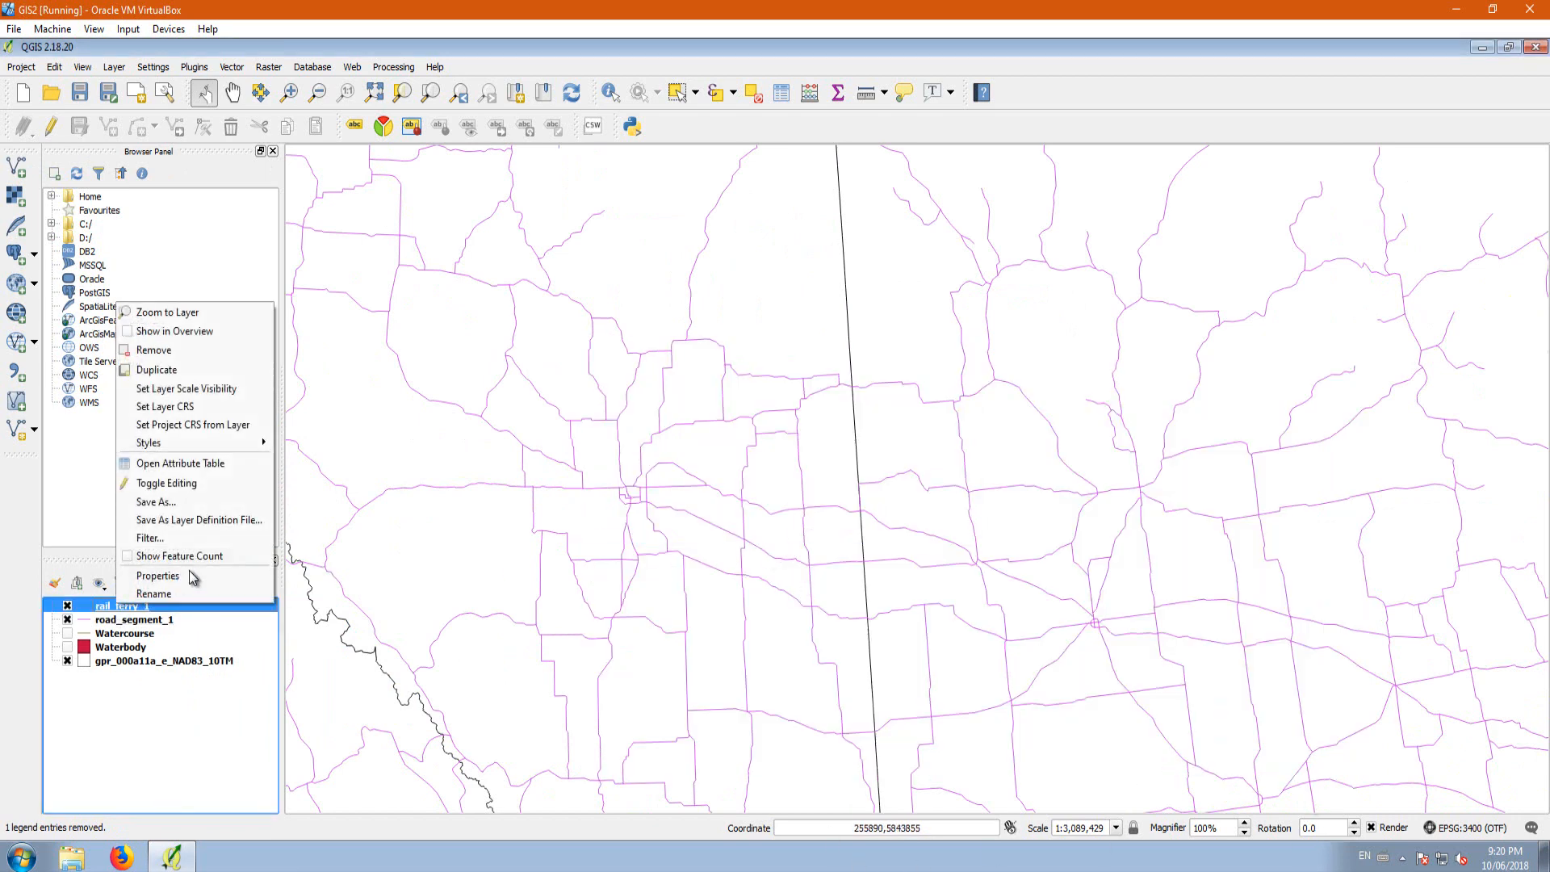
{"action": "left_click", "coordinate": [170, 352]}
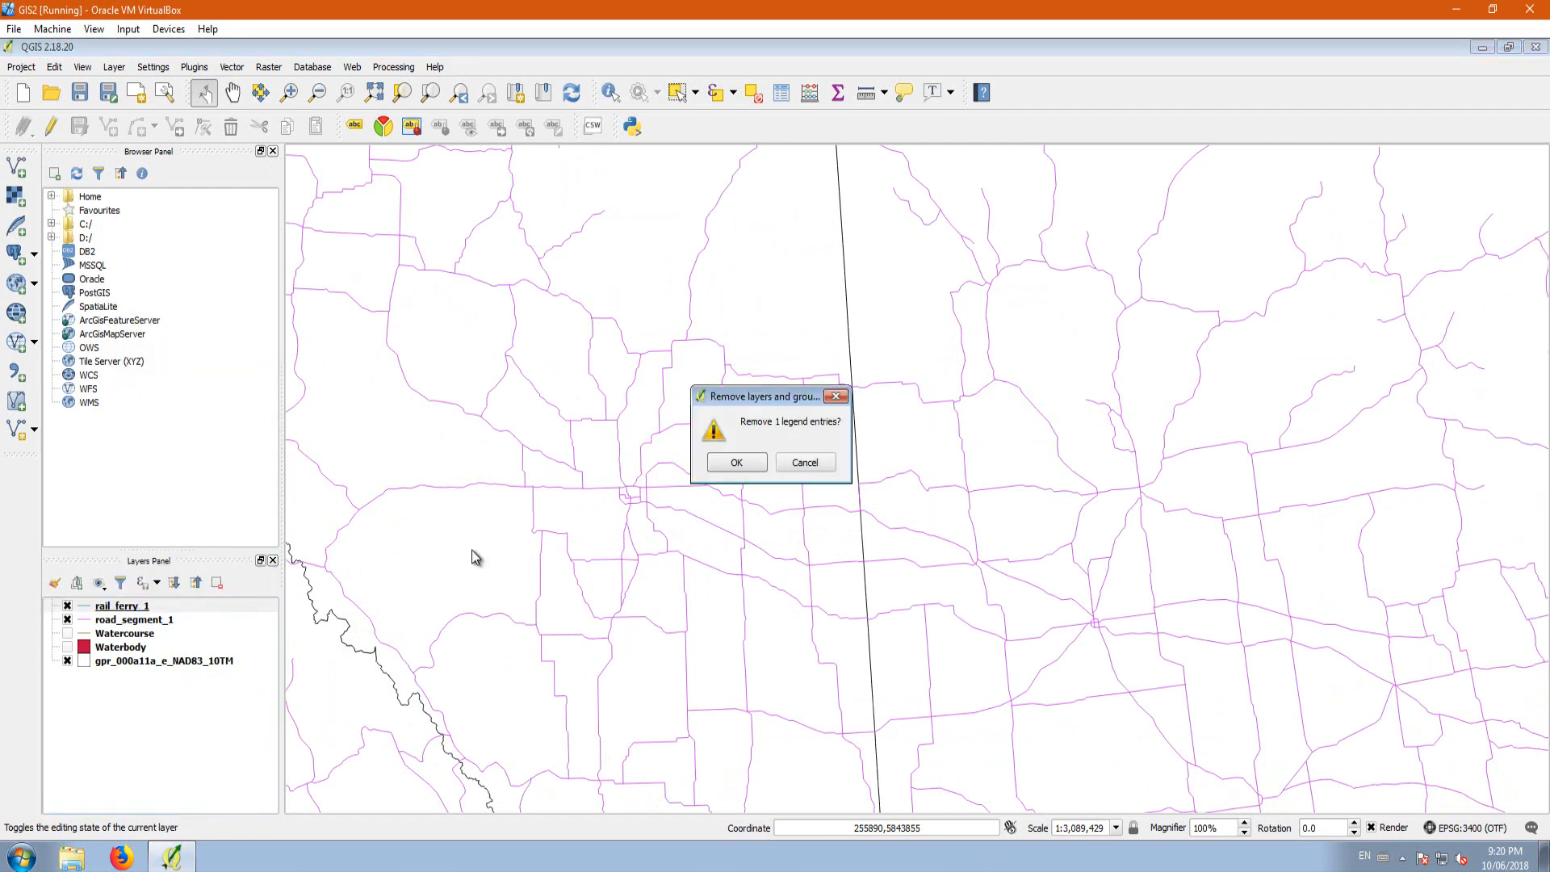
{"action": "left_click", "coordinate": [734, 461]}
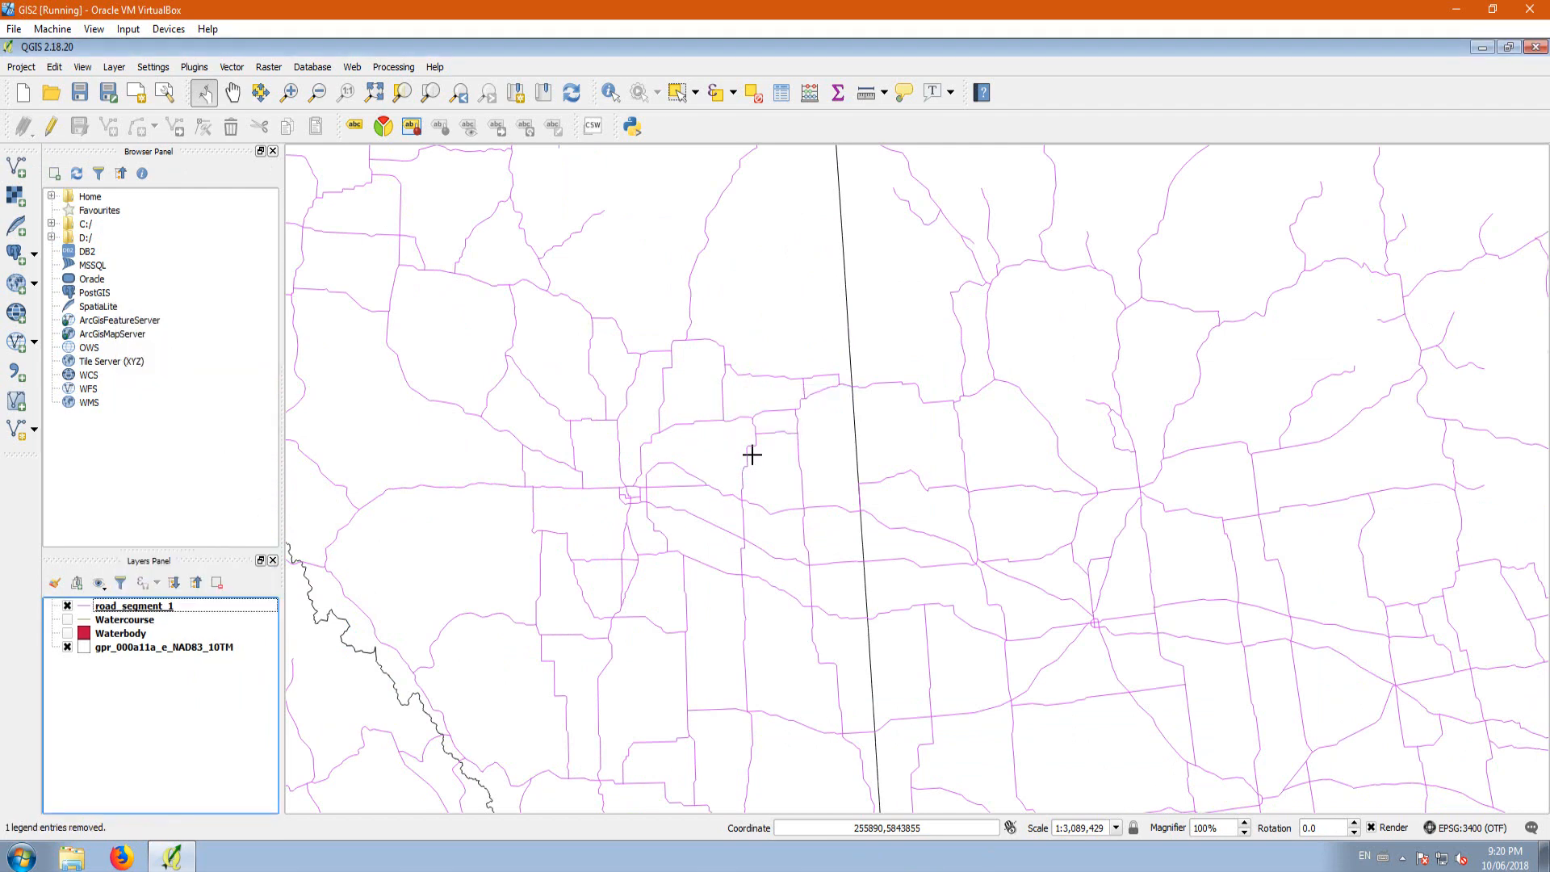
Step: Open the vector Clip tool and examine the available input layers and their coordinate systems
{"action": "left_click", "coordinate": [128, 607]}
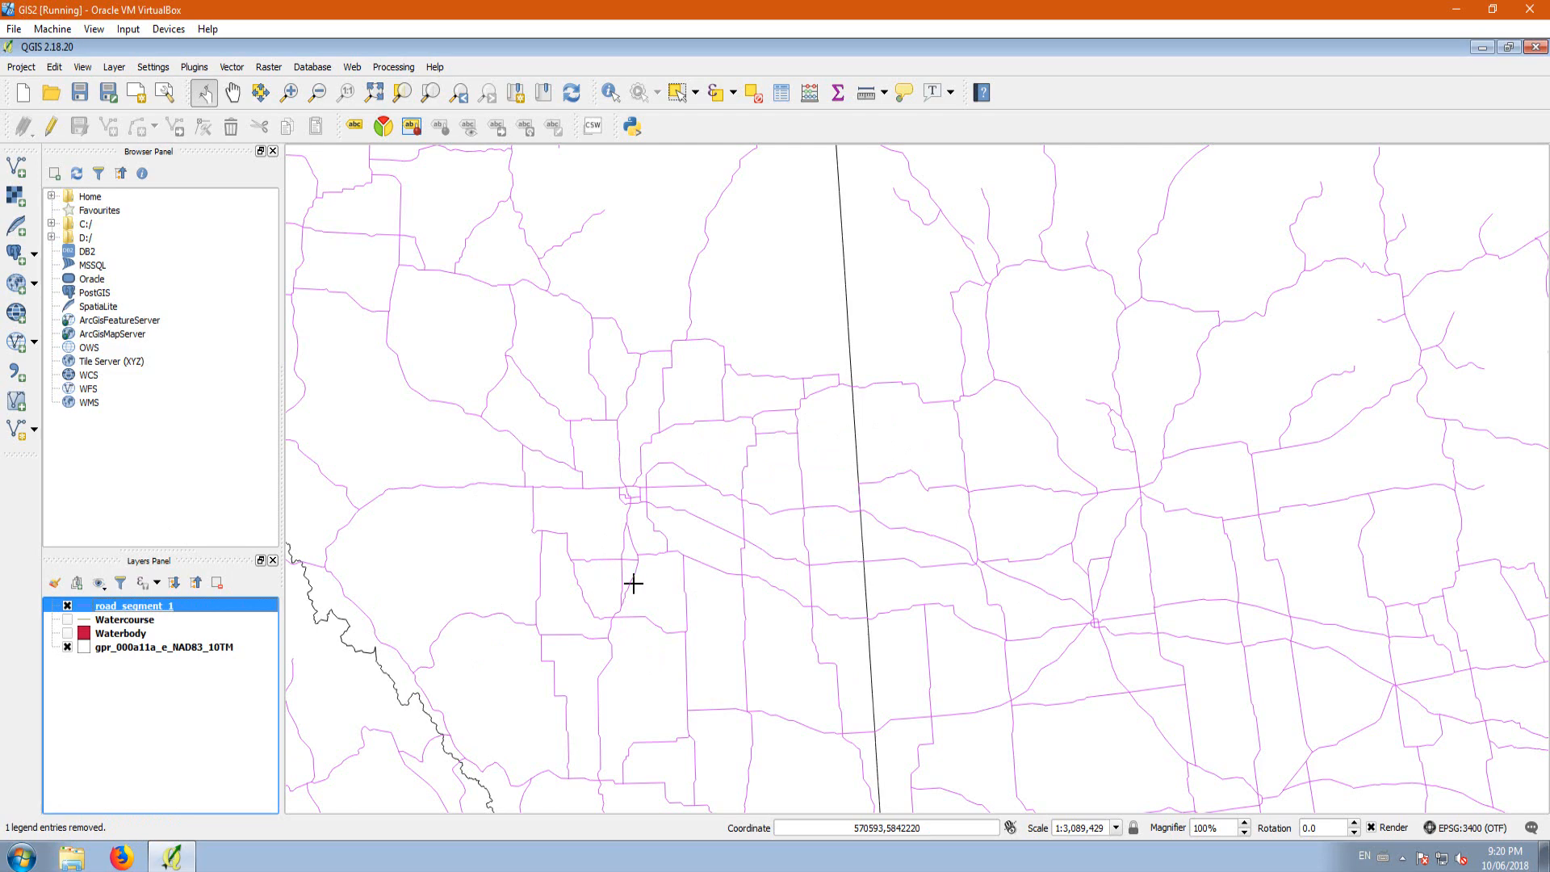
{"action": "scroll", "coordinate": [826, 518], "scroll_direction": "down", "scroll_amount": 1}
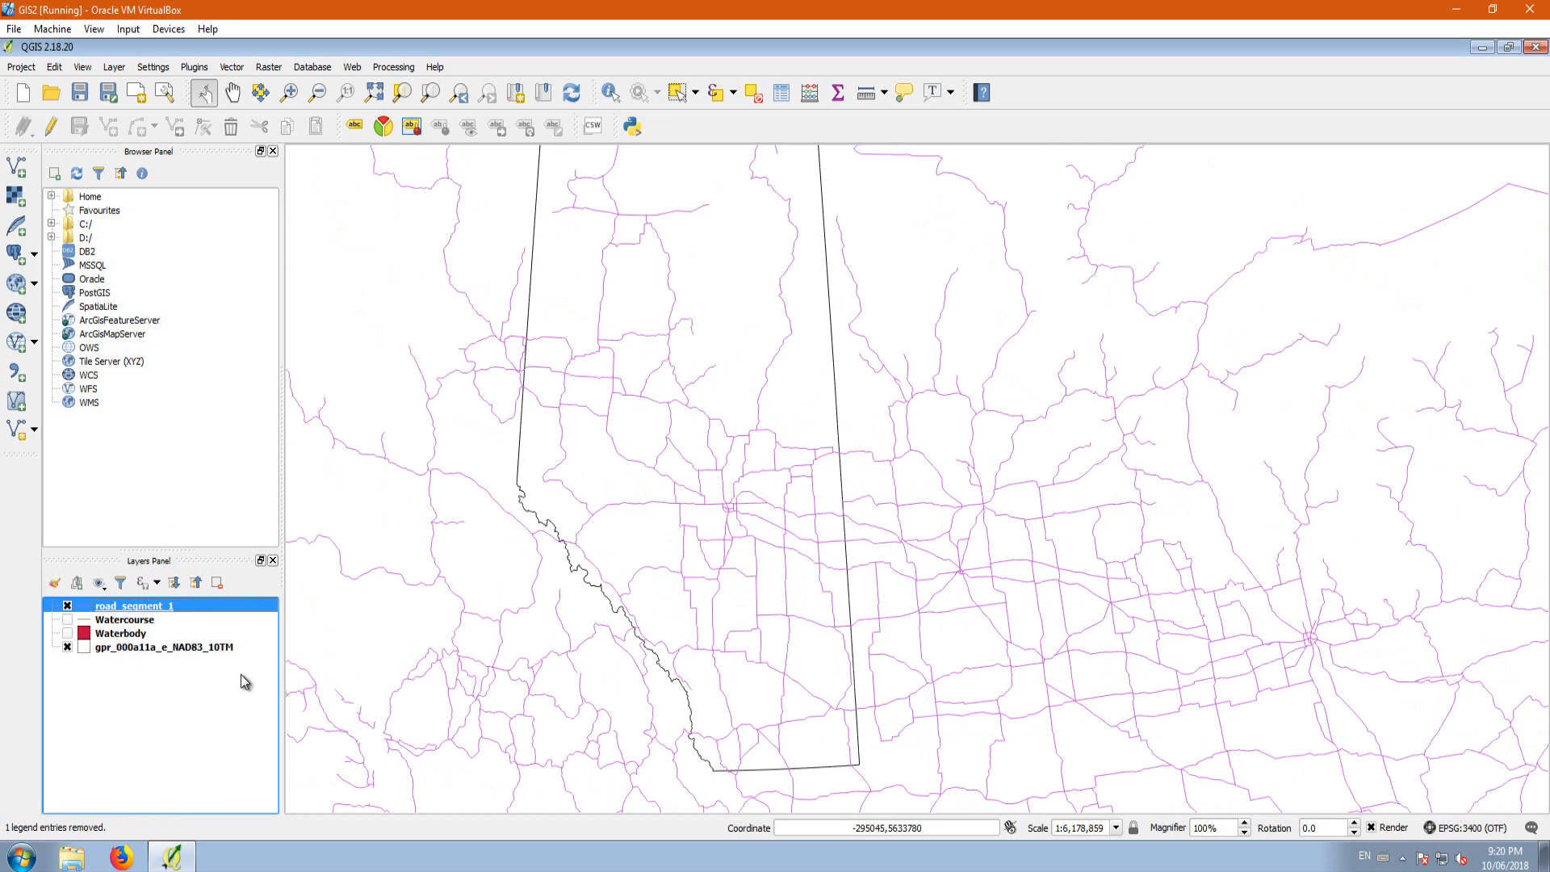
{"action": "left_click", "coordinate": [232, 66]}
{"action": "mouse_move", "coordinate": [266, 117]}
{"action": "left_click", "coordinate": [387, 208]}
{"action": "left_click", "coordinate": [515, 281]}
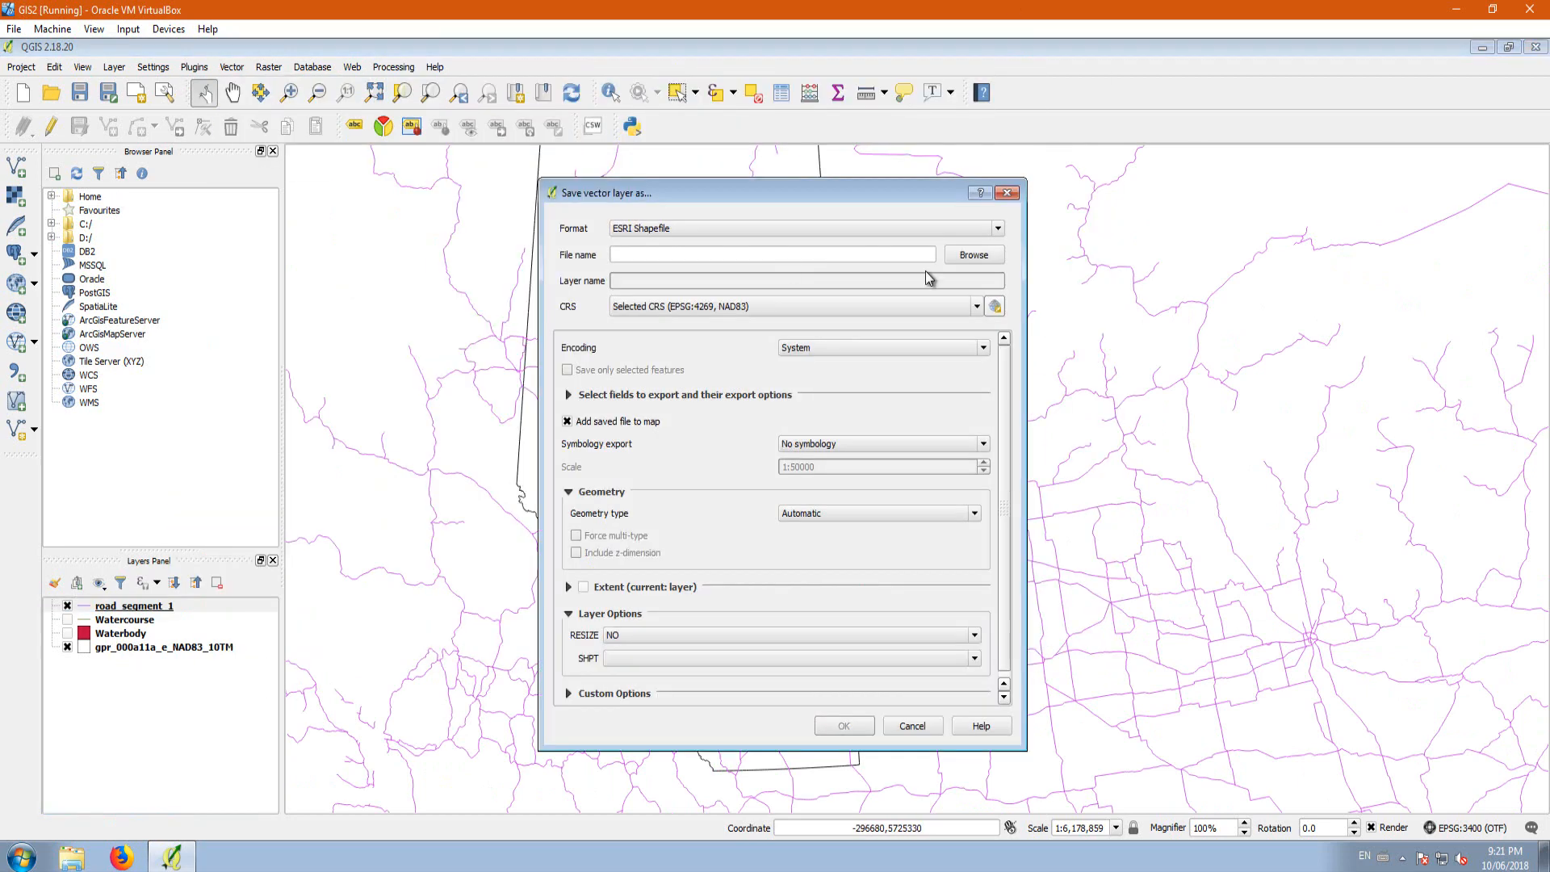
Step: Save road_segment_1 as a new shapefile named road_segment_1nad83_10tm in the EPSG:3400 coordinate system
{"action": "left_click", "coordinate": [979, 251]}
{"action": "left_click", "coordinate": [718, 531]}
{"action": "type", "text": "nad83_10tm.shp"}
{"action": "left_click", "coordinate": [1181, 591]}
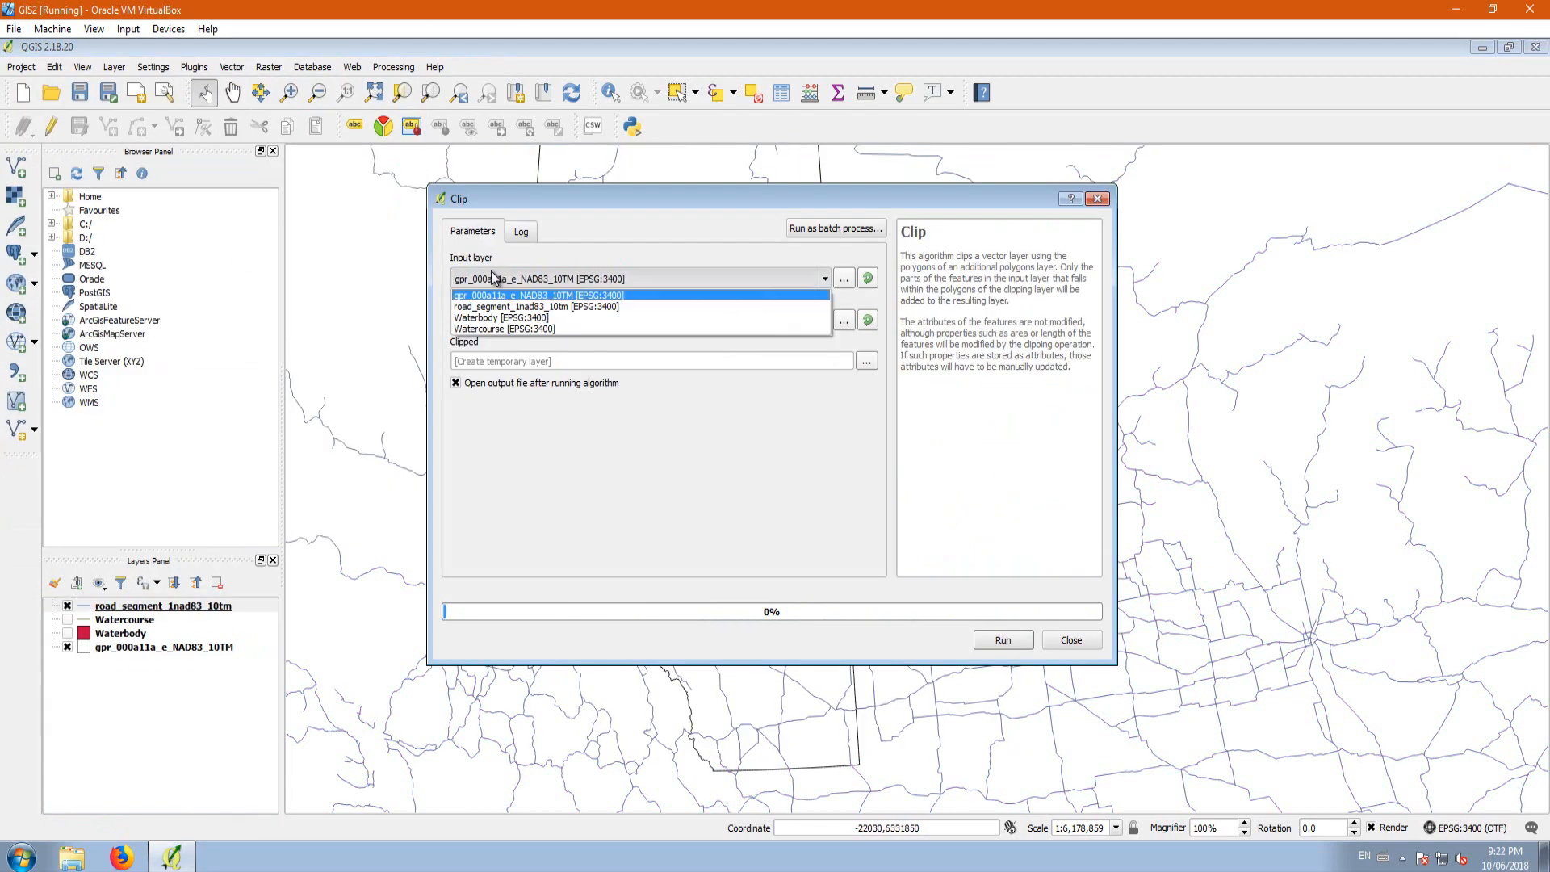
Step: Clip road_segment_1nad83_10tm to the gpr_000a11a_e_NAD83_10TM boundary, and remove the unclipped road layer from the project
{"action": "left_click", "coordinate": [517, 307]}
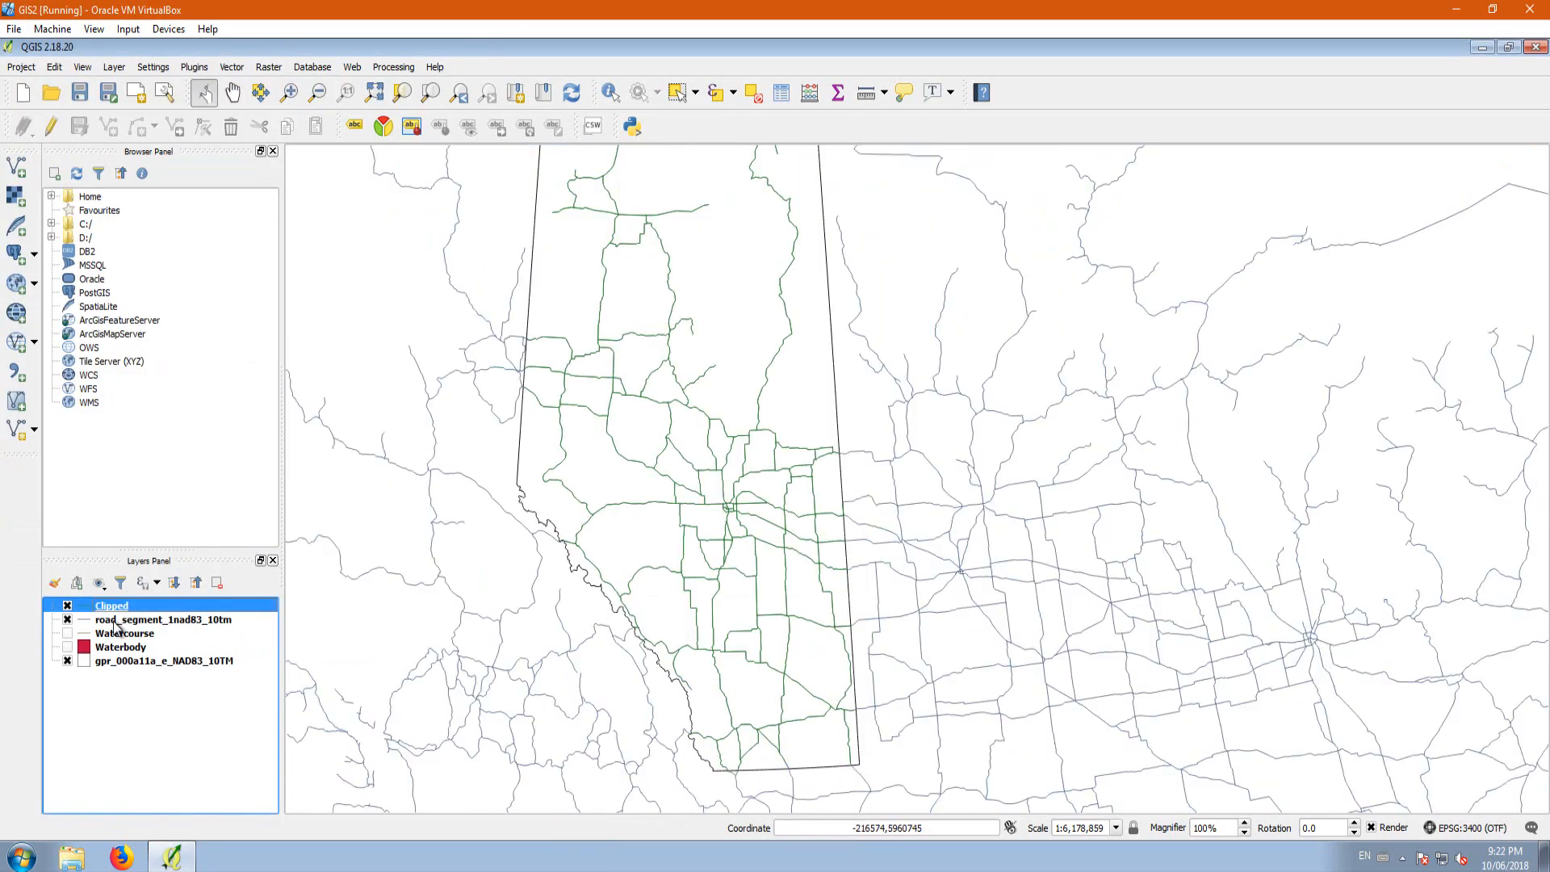
{"action": "key", "text": "ctrl+d"}
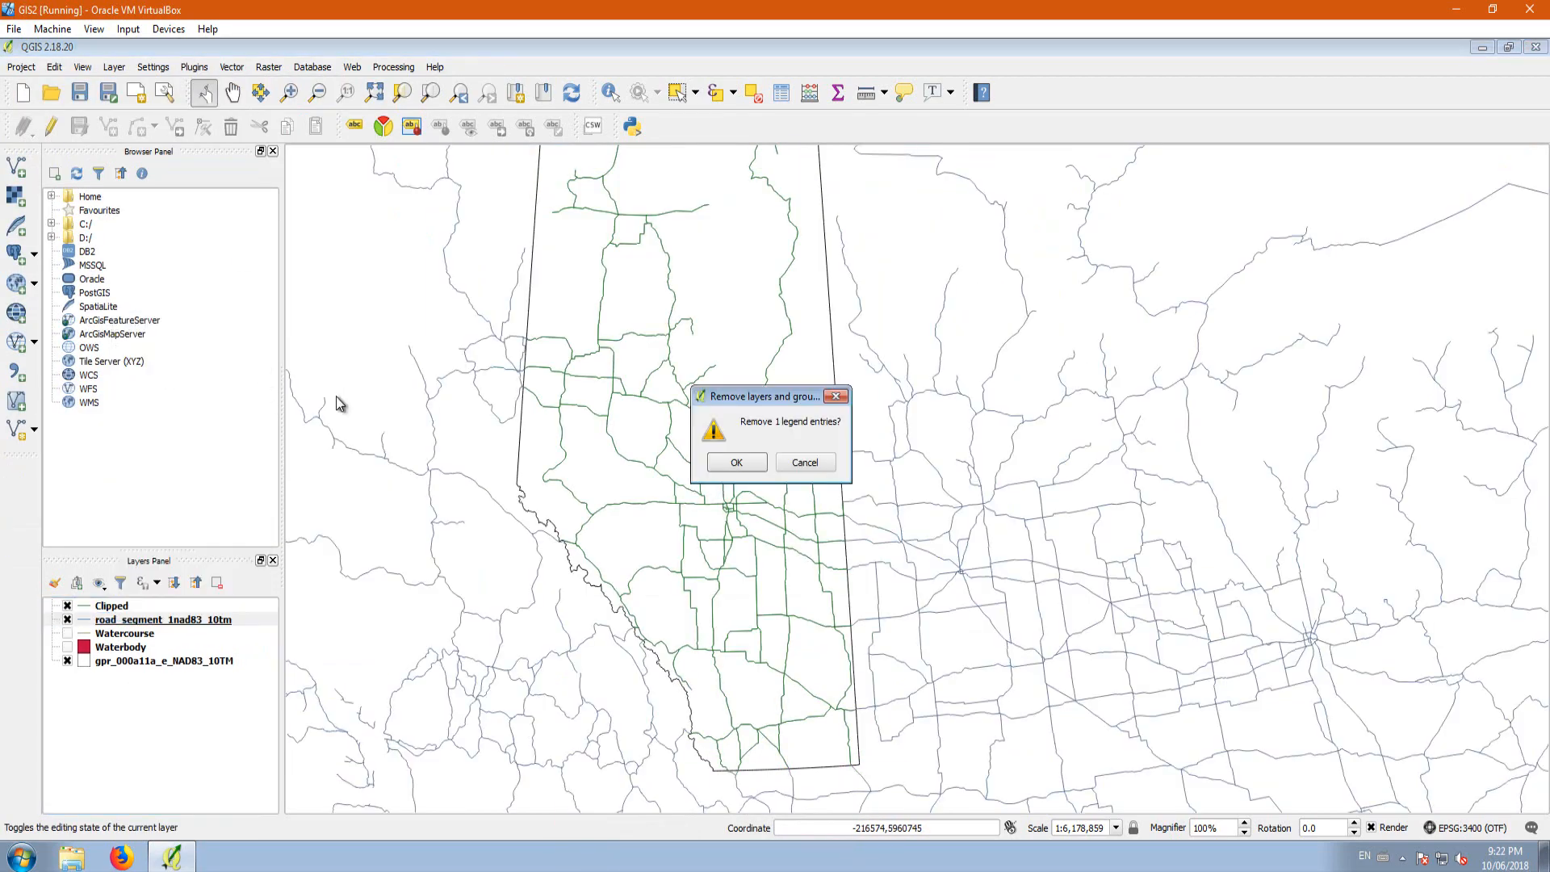
{"action": "left_click", "coordinate": [729, 460]}
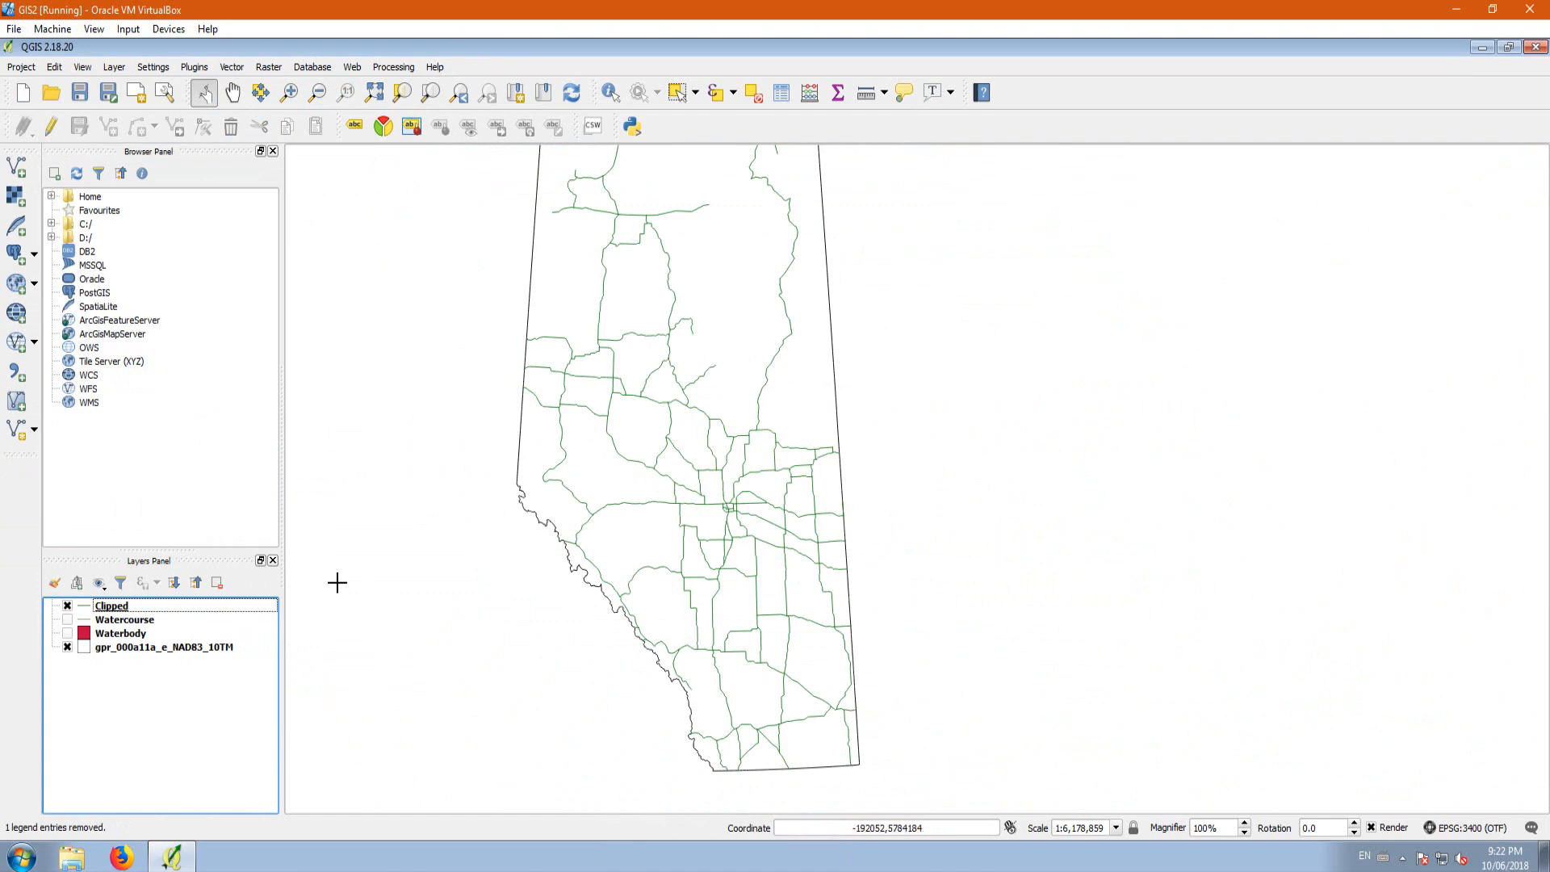
Step: Rename the Clipped road layer to HWY
{"action": "right_click", "coordinate": [123, 610]}
{"action": "left_click", "coordinate": [182, 594]}
{"action": "type", "text": "HWY"}
{"action": "key", "text": "Return"}
Step: Add the TOWN.shp vector layer from the Cities_towns folder of Lesson 2 to the project
{"action": "left_click", "coordinate": [16, 166]}
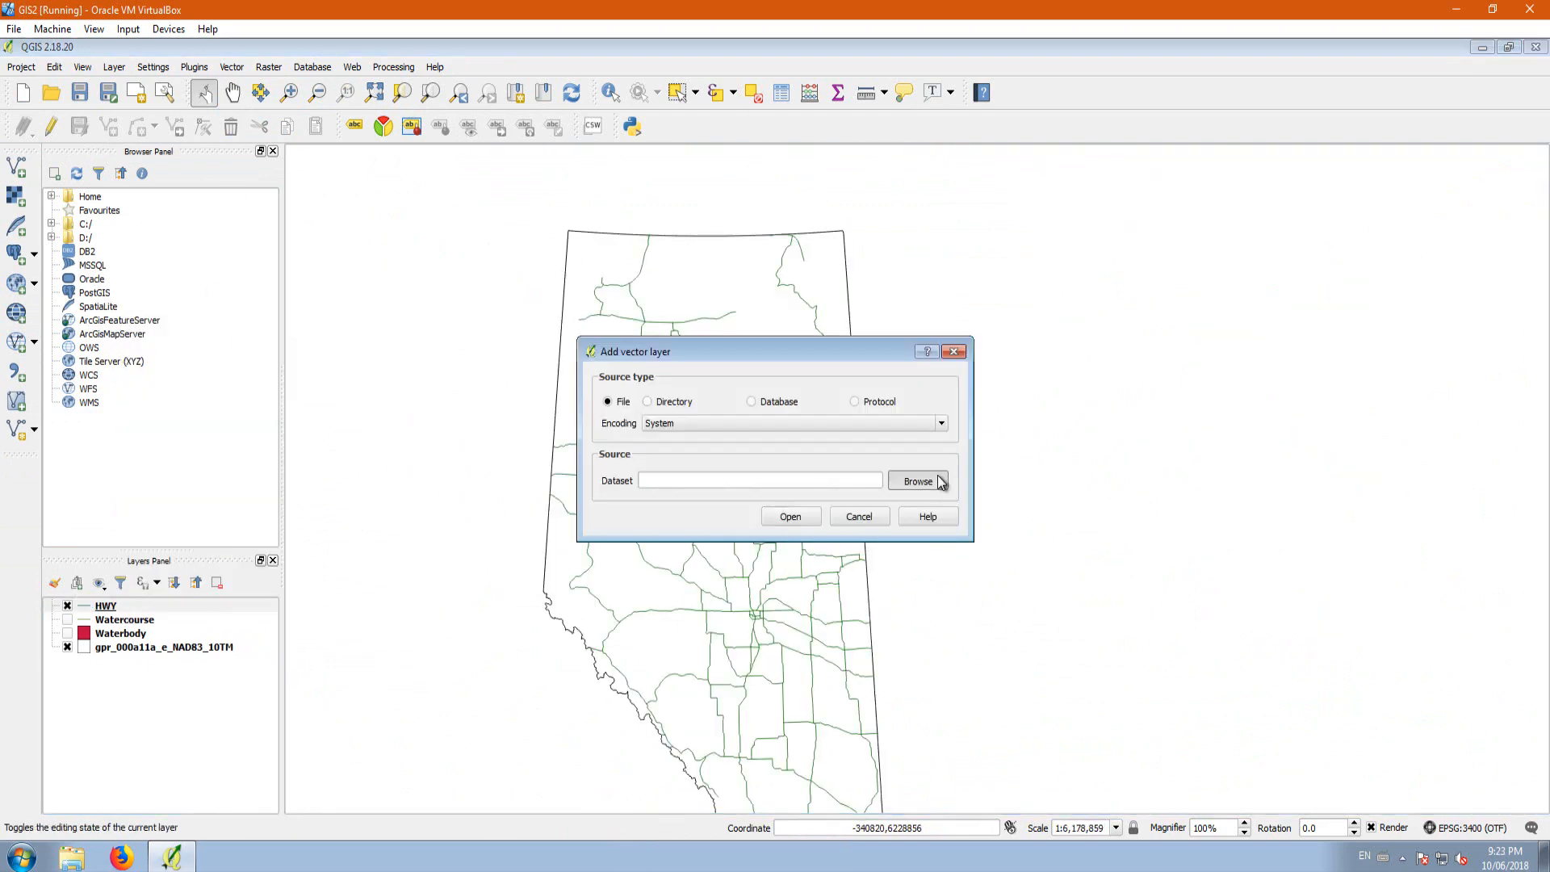
{"action": "left_click", "coordinate": [918, 477]}
{"action": "left_click", "coordinate": [696, 401]}
{"action": "double_click", "coordinate": [775, 479]}
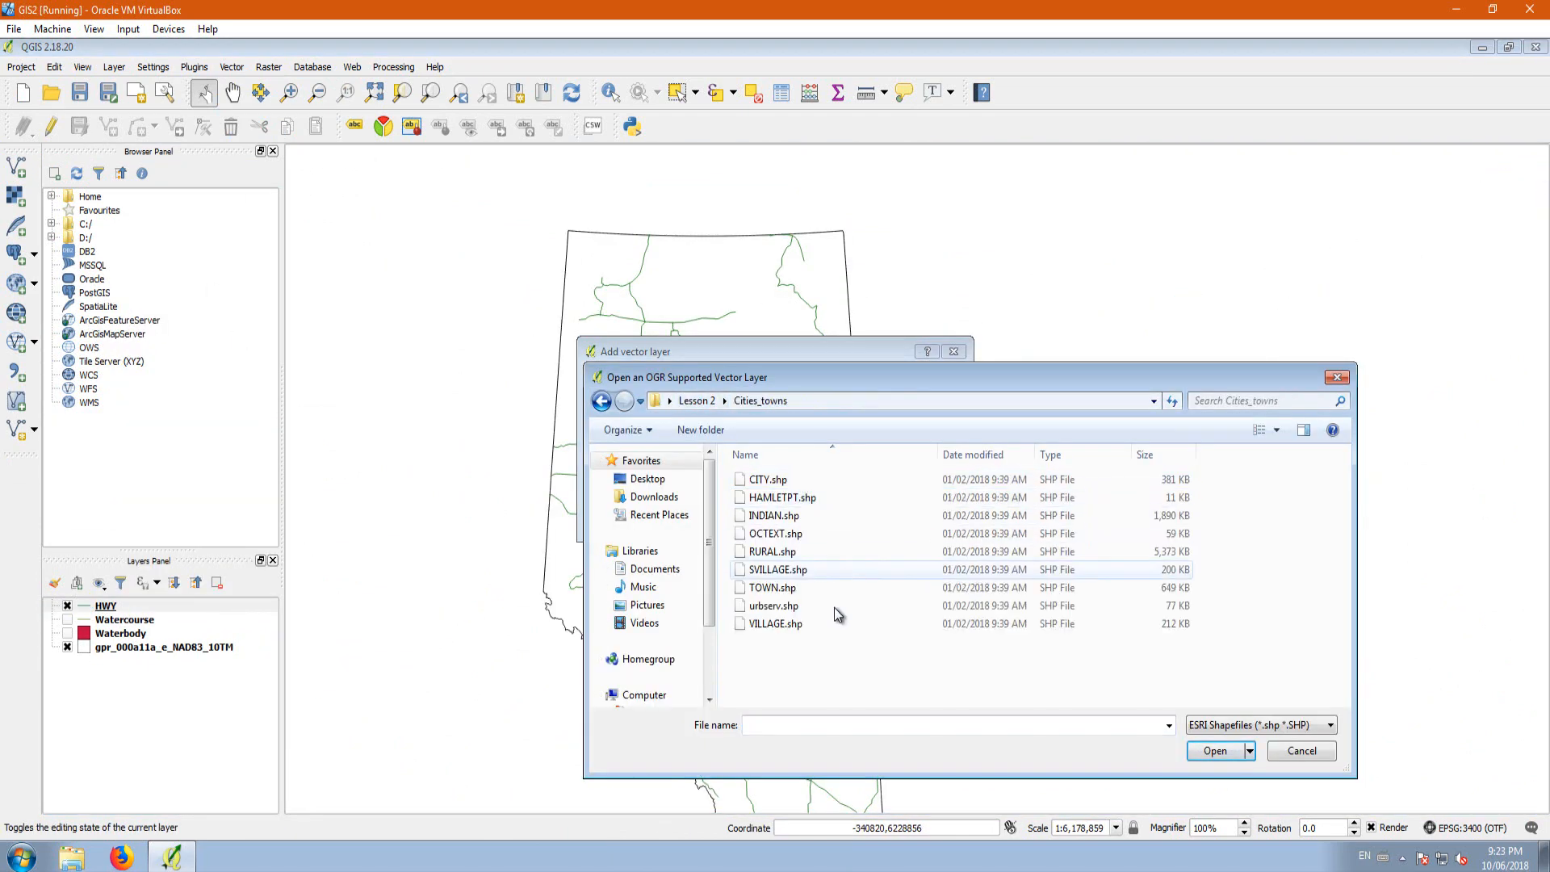
{"action": "left_click", "coordinate": [788, 588]}
{"action": "left_click", "coordinate": [1211, 750]}
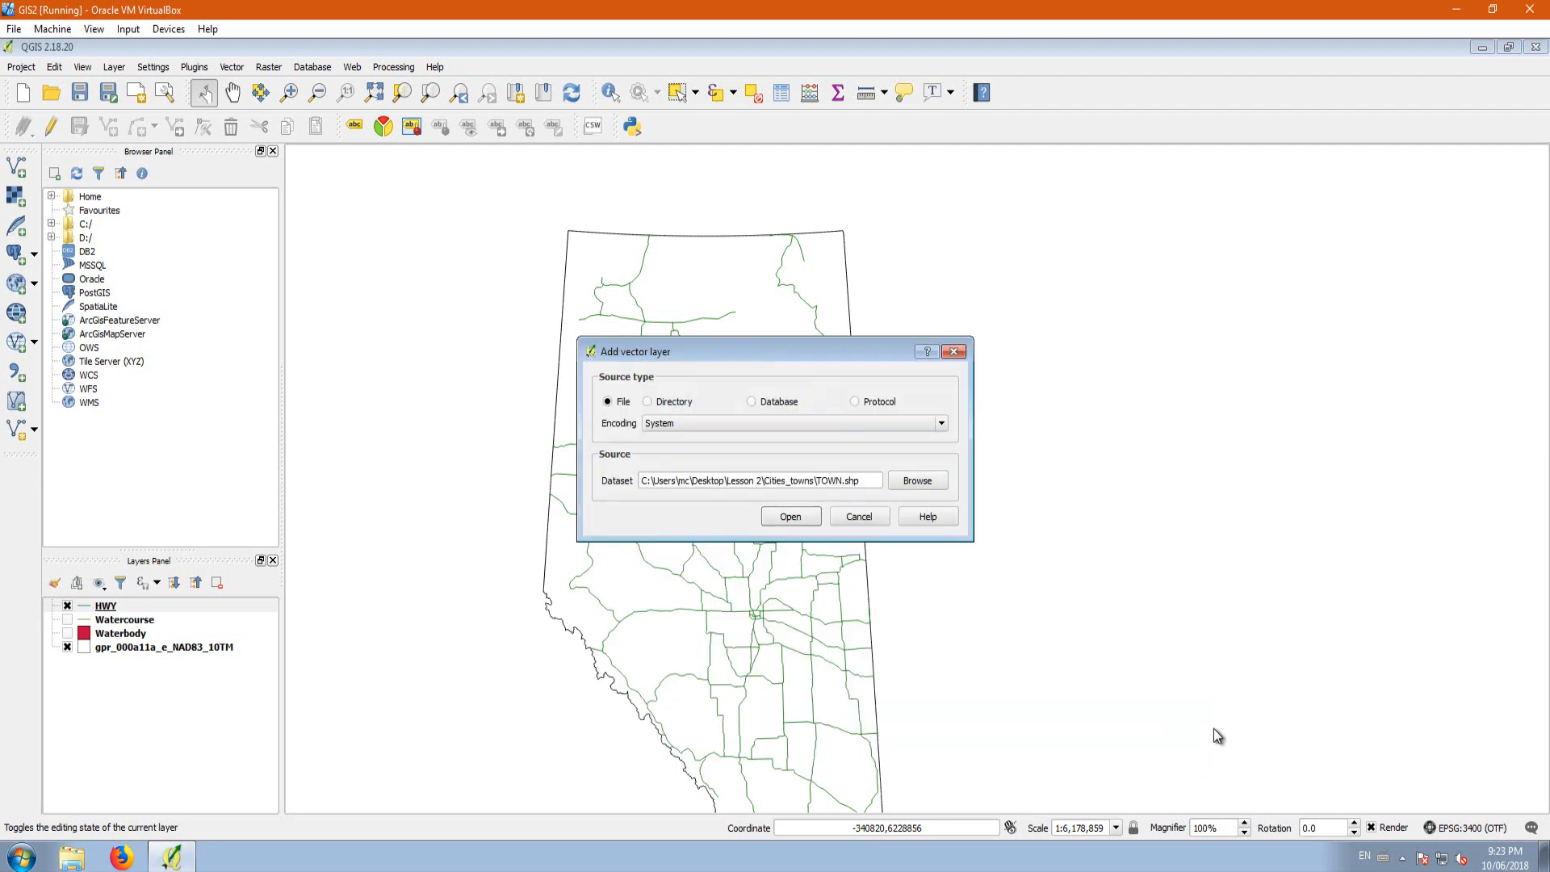
{"action": "left_click", "coordinate": [790, 518]}
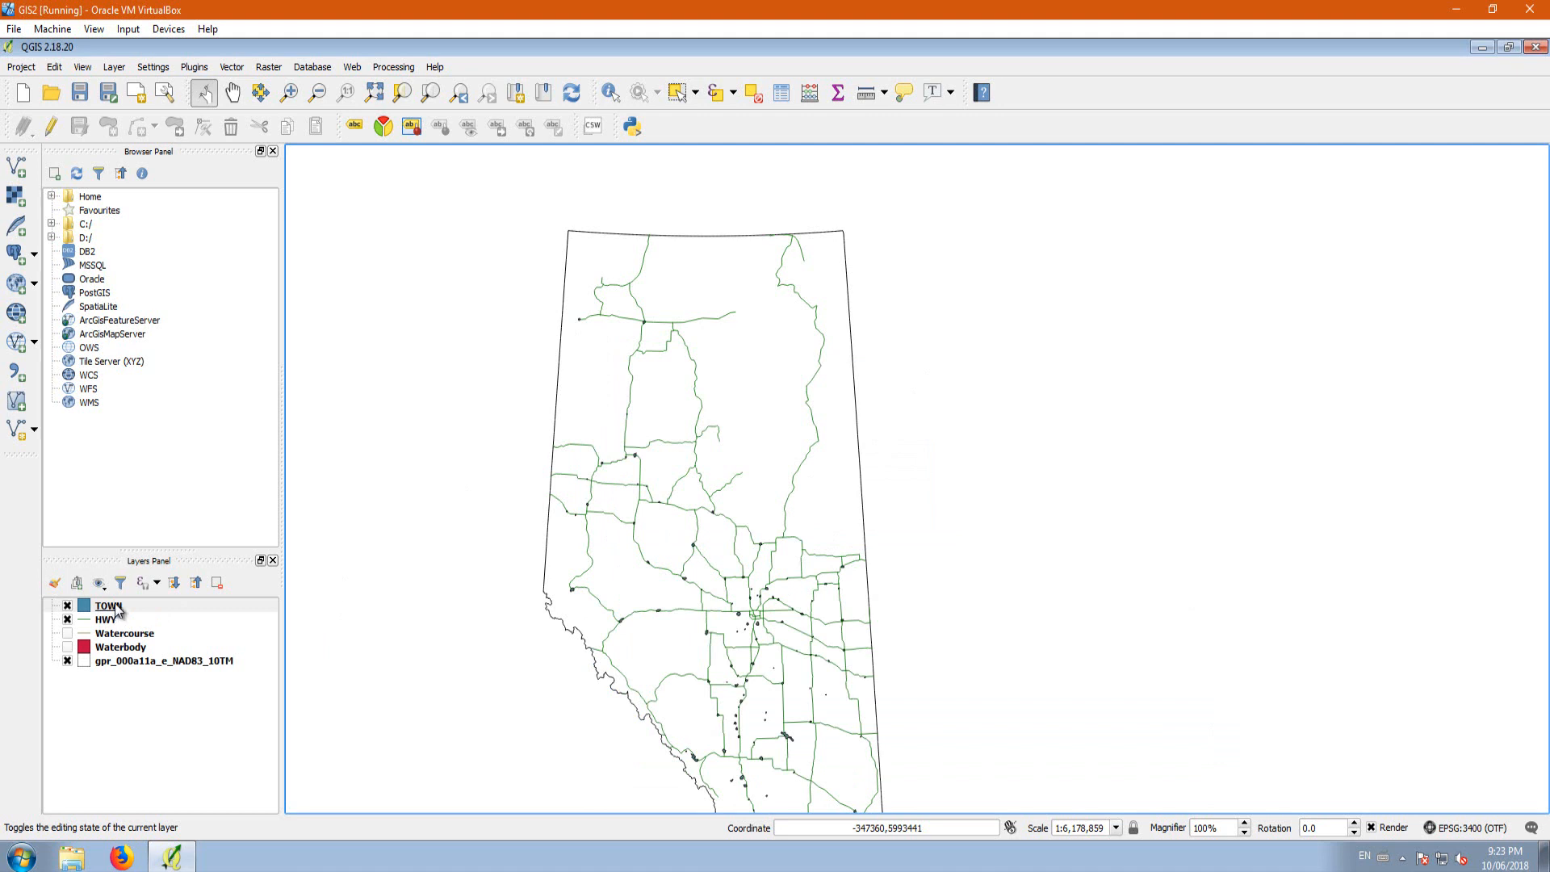
Step: Add the CITY.shp vector layer from the Cities_towns folder to the project
{"action": "left_click", "coordinate": [16, 168]}
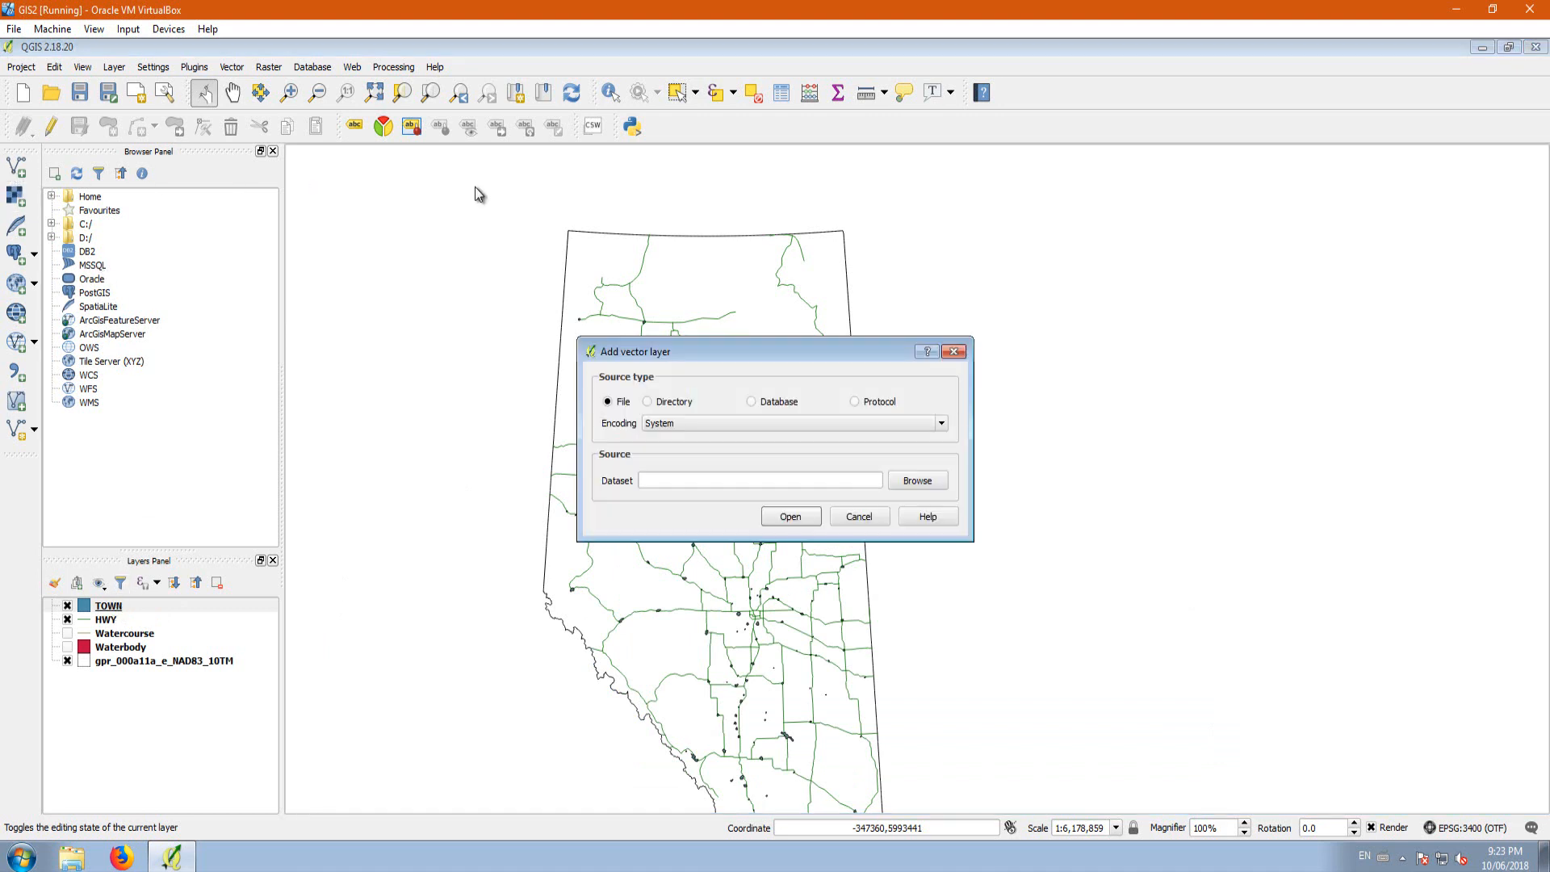
{"action": "left_click", "coordinate": [925, 481]}
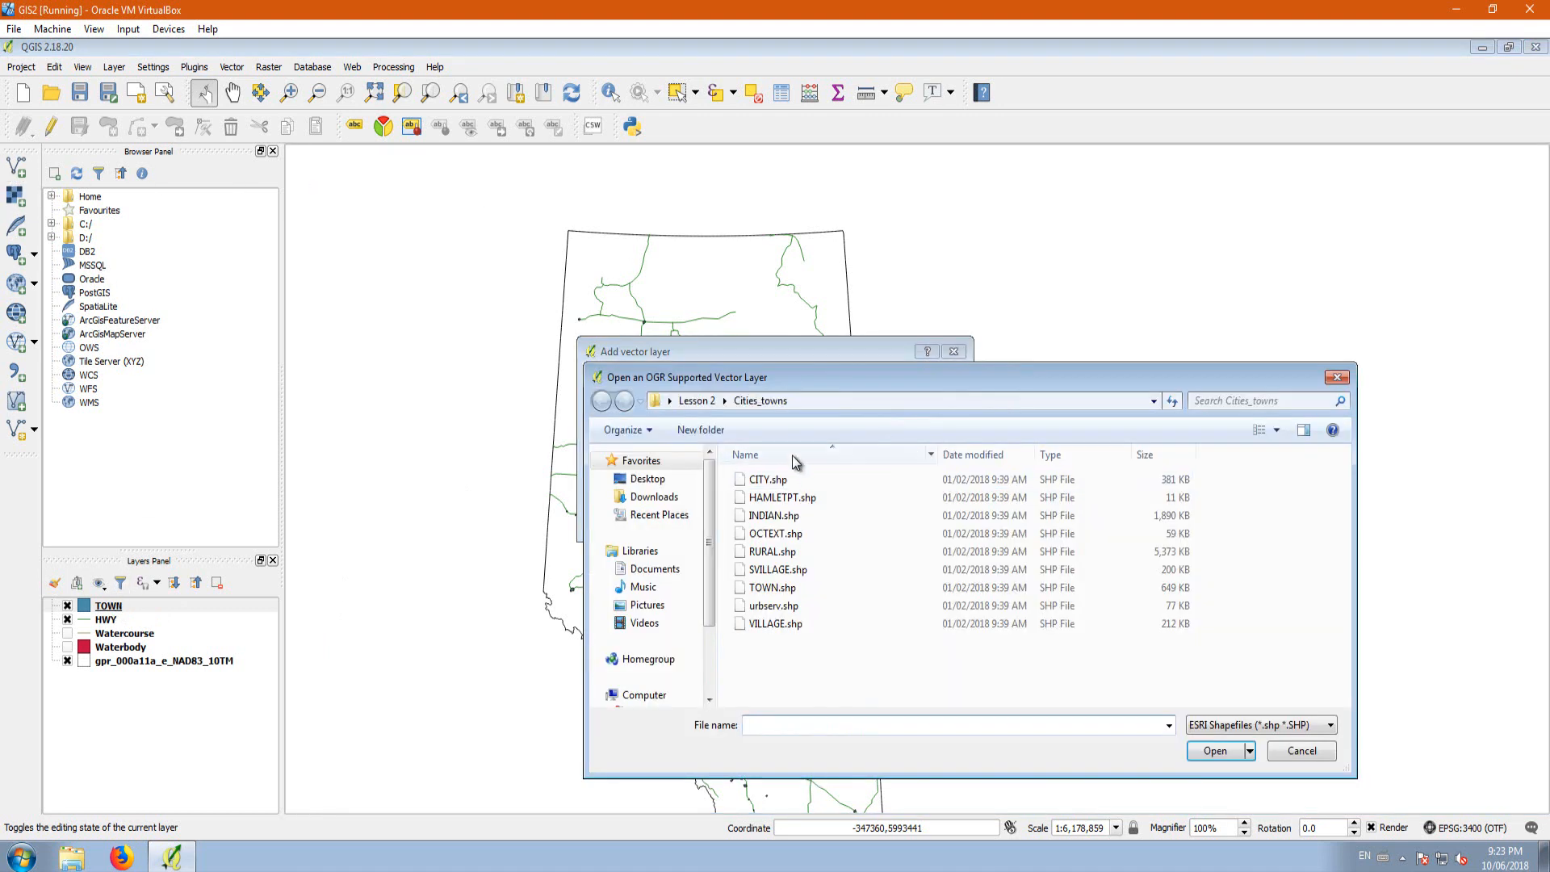
{"action": "left_click", "coordinate": [767, 480]}
{"action": "left_click", "coordinate": [1216, 751]}
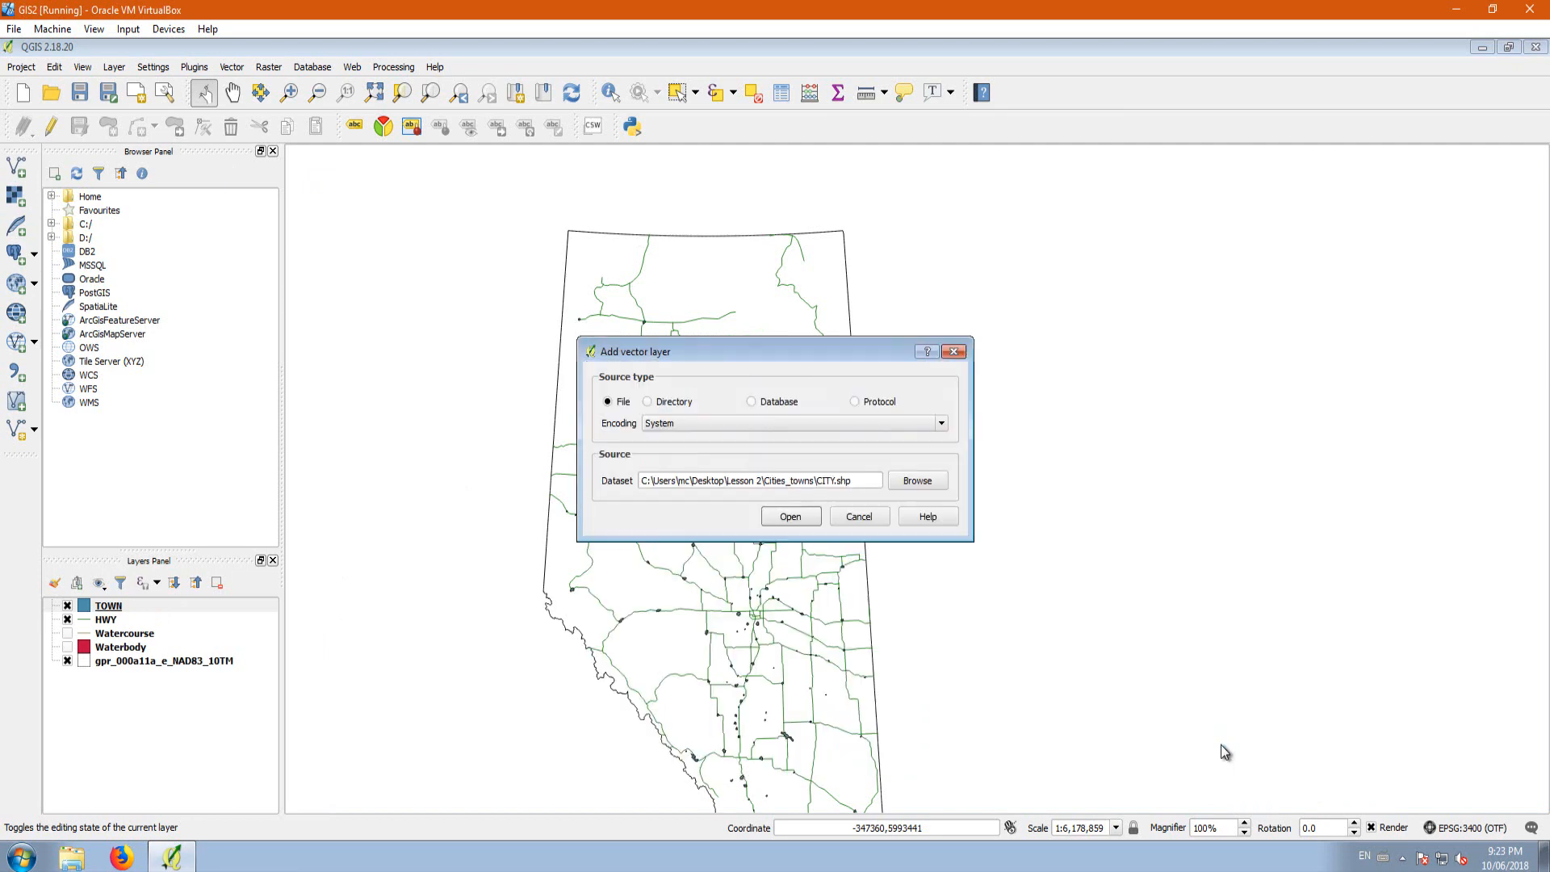
{"action": "left_click", "coordinate": [790, 518]}
Step: Make the Watercourse and Waterbody layers visible on the map
{"action": "scroll", "coordinate": [762, 643], "scroll_direction": "up", "scroll_amount": 1}
{"action": "scroll", "coordinate": [762, 643], "scroll_direction": "up", "scroll_amount": 2}
{"action": "scroll", "coordinate": [876, 469], "scroll_direction": "down", "scroll_amount": 2}
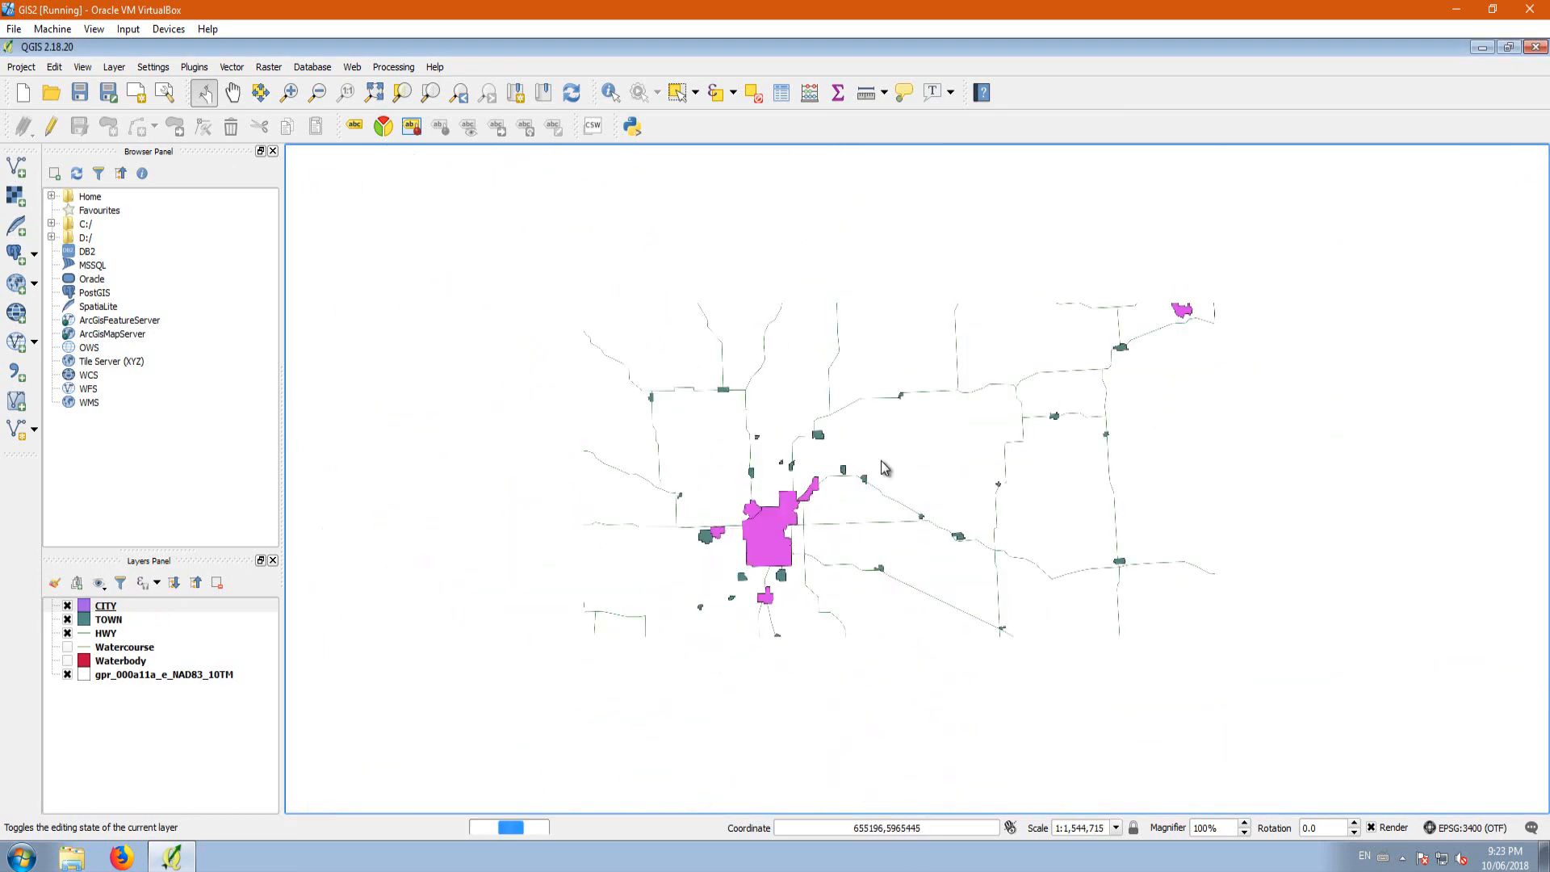
{"action": "left_click", "coordinate": [67, 646]}
{"action": "left_click", "coordinate": [67, 661]}
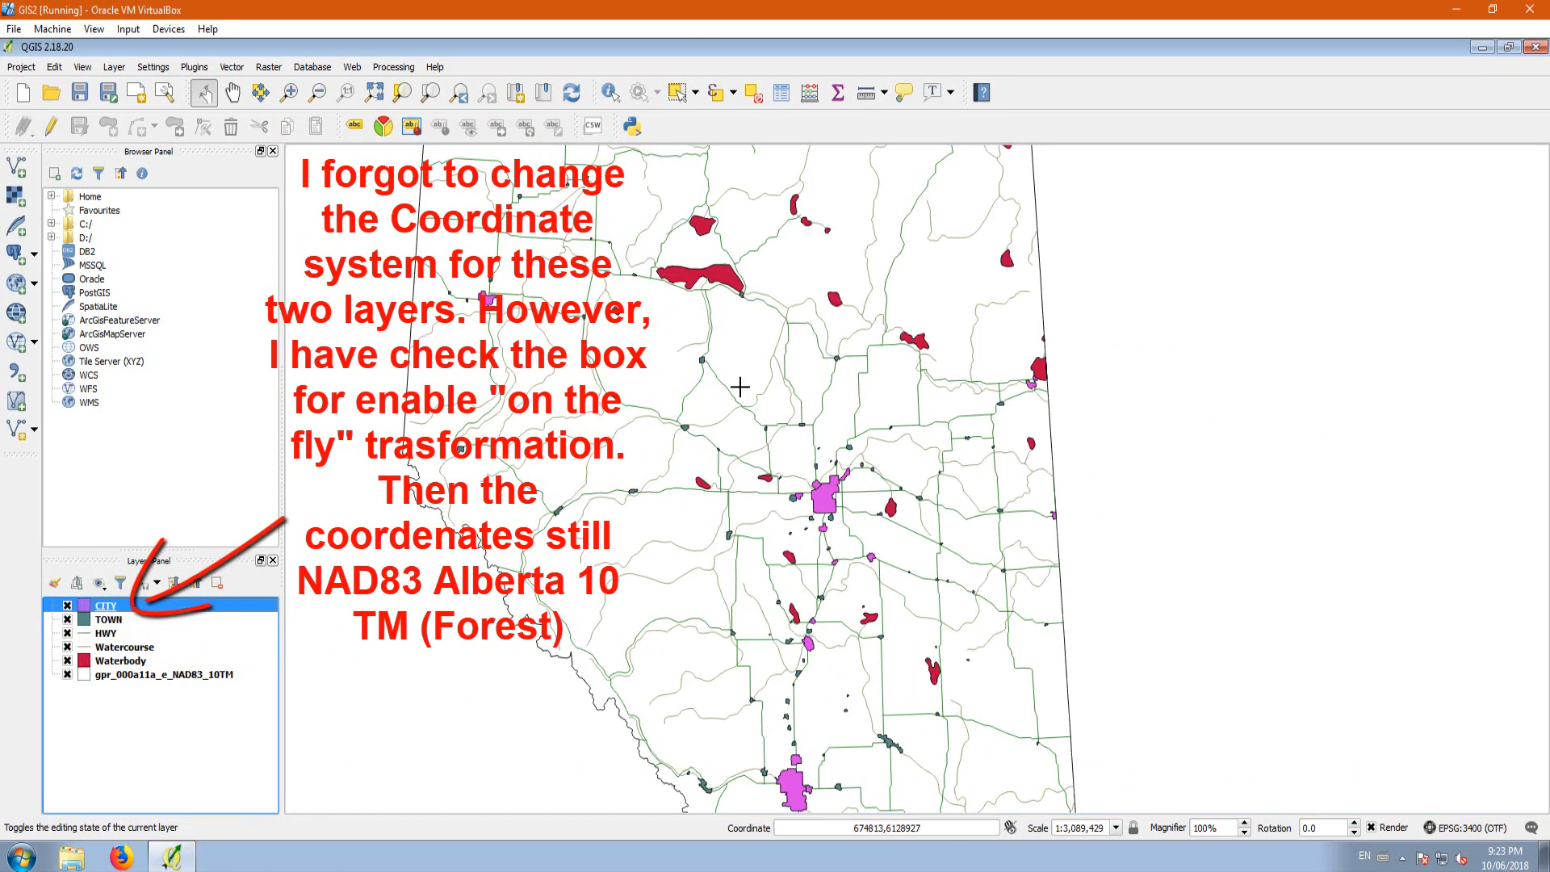
Step: Change the simple fill color of the Waterbody layer to bright light blue and apply the style
{"action": "left_click", "coordinate": [90, 663]}
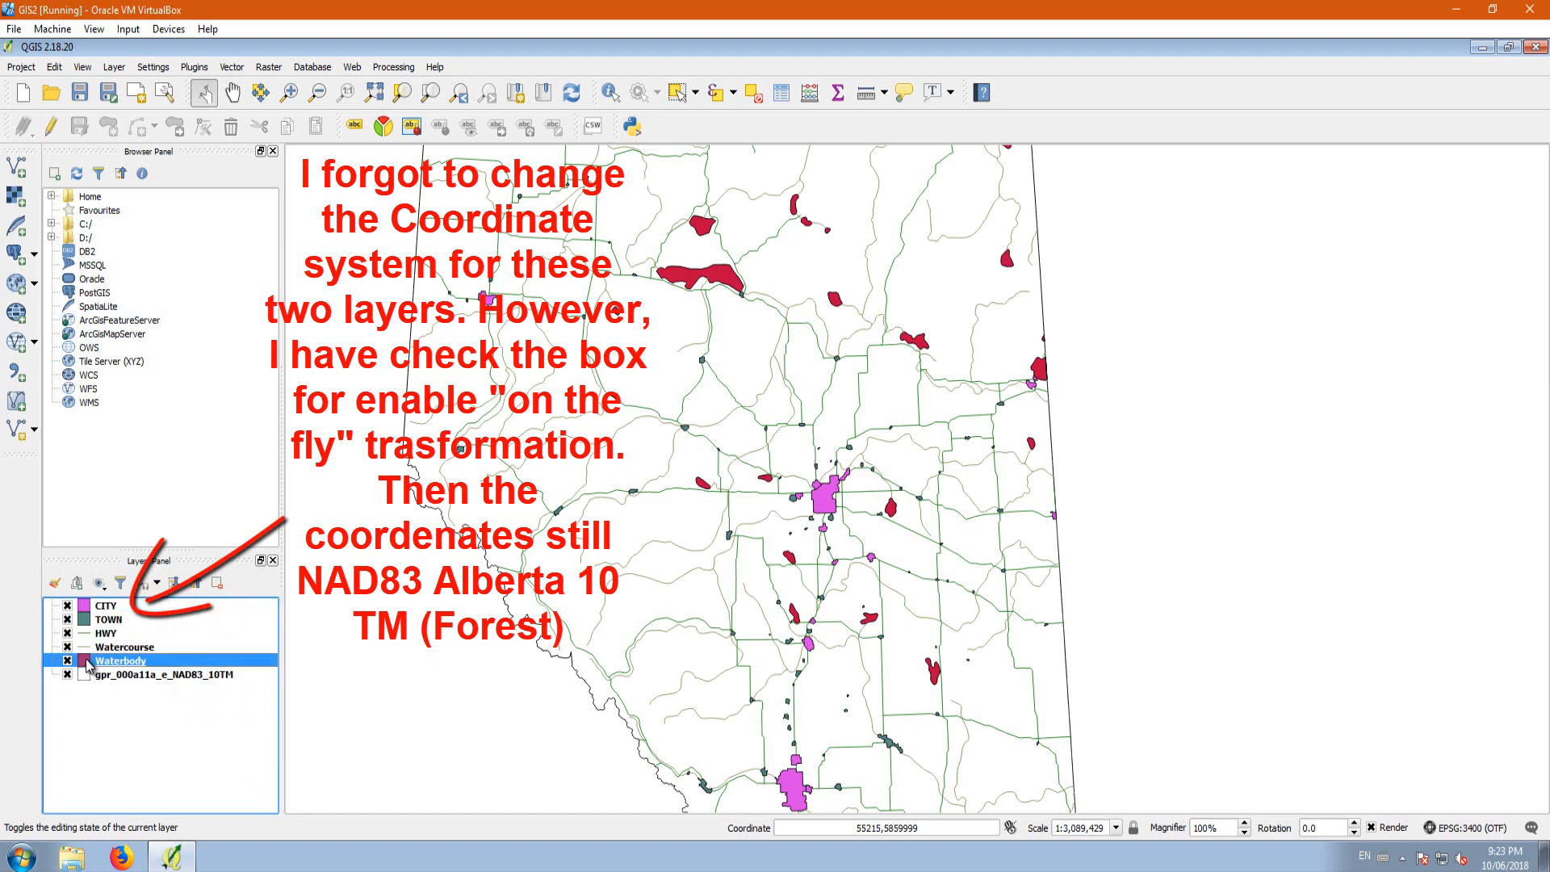
{"action": "double_click", "coordinate": [90, 663]}
{"action": "left_click", "coordinate": [817, 211]}
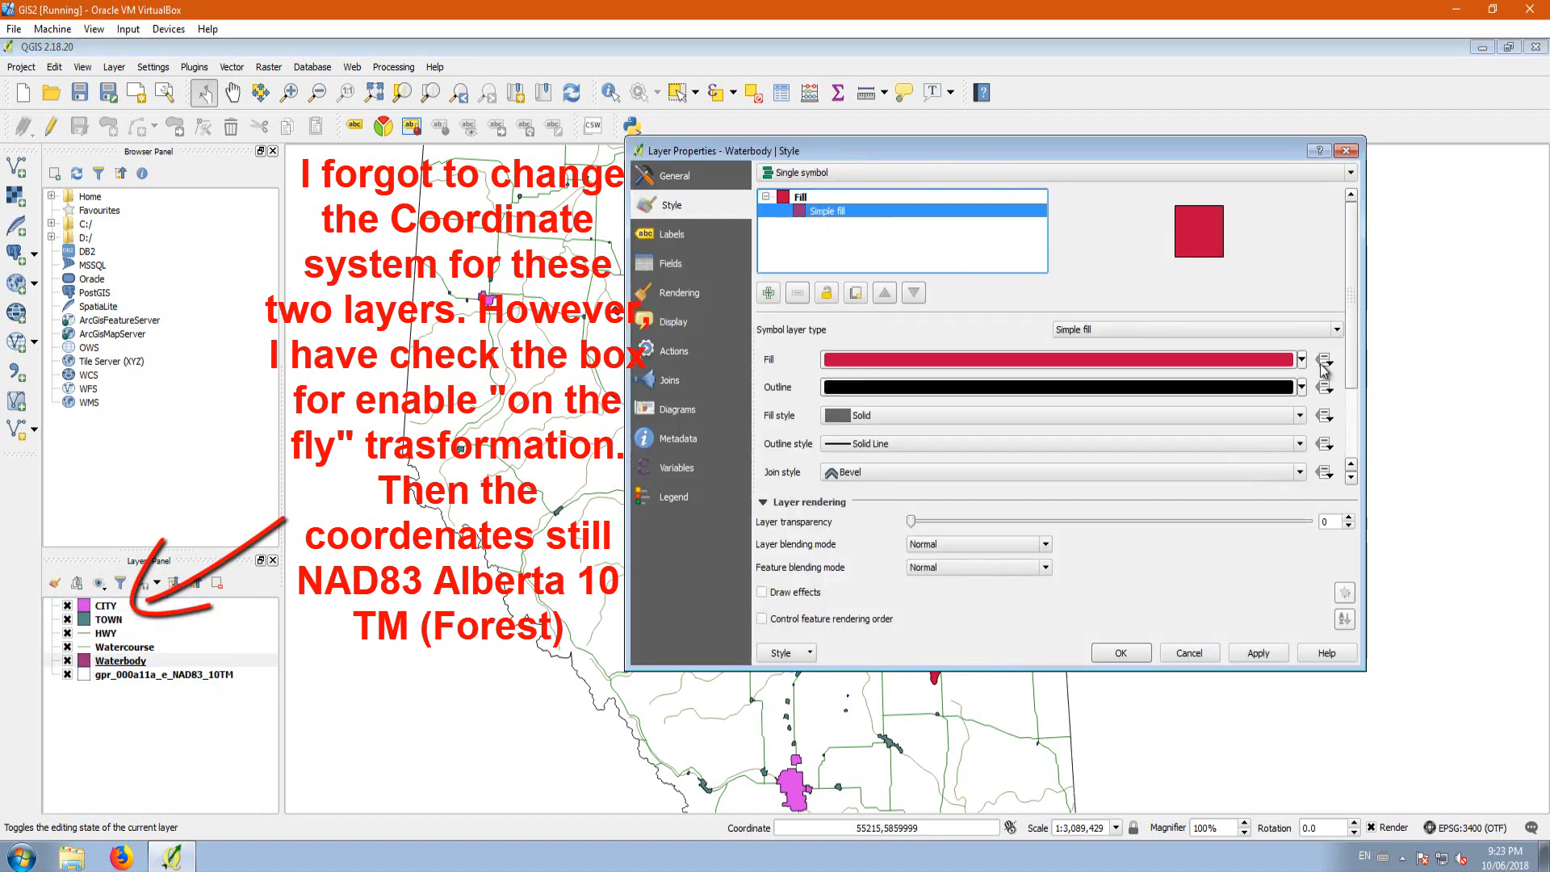
{"action": "left_click", "coordinate": [1306, 360]}
{"action": "left_click", "coordinate": [1303, 360]}
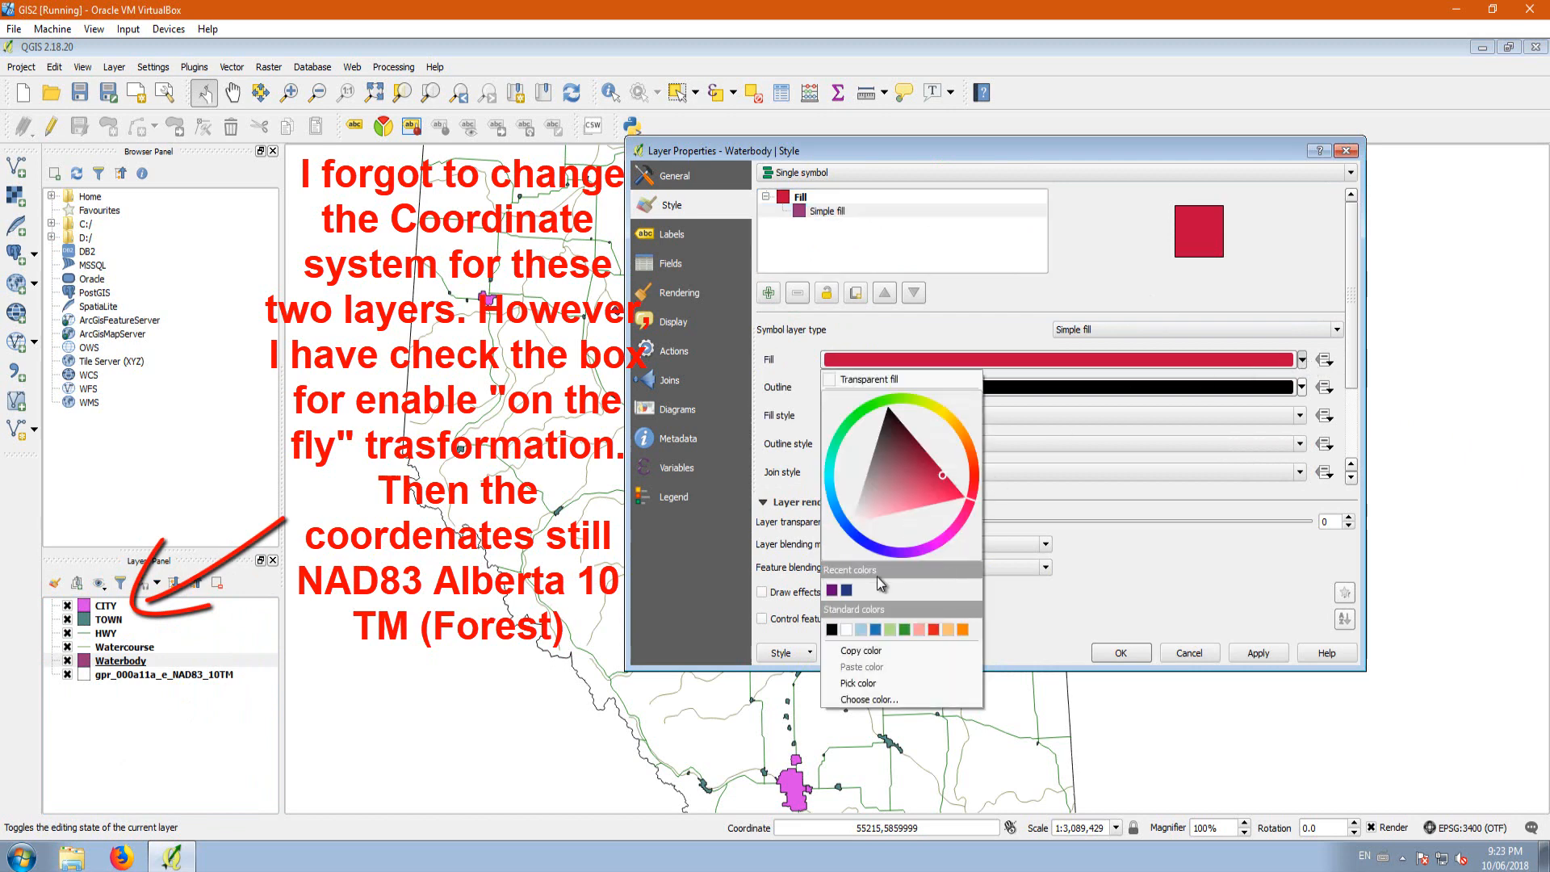
{"action": "left_click", "coordinate": [835, 521]}
{"action": "mouse_move", "coordinate": [832, 495]}
{"action": "left_mouse_down"}
{"action": "mouse_move", "coordinate": [842, 508]}
{"action": "mouse_move", "coordinate": [857, 483]}
{"action": "left_mouse_up"}
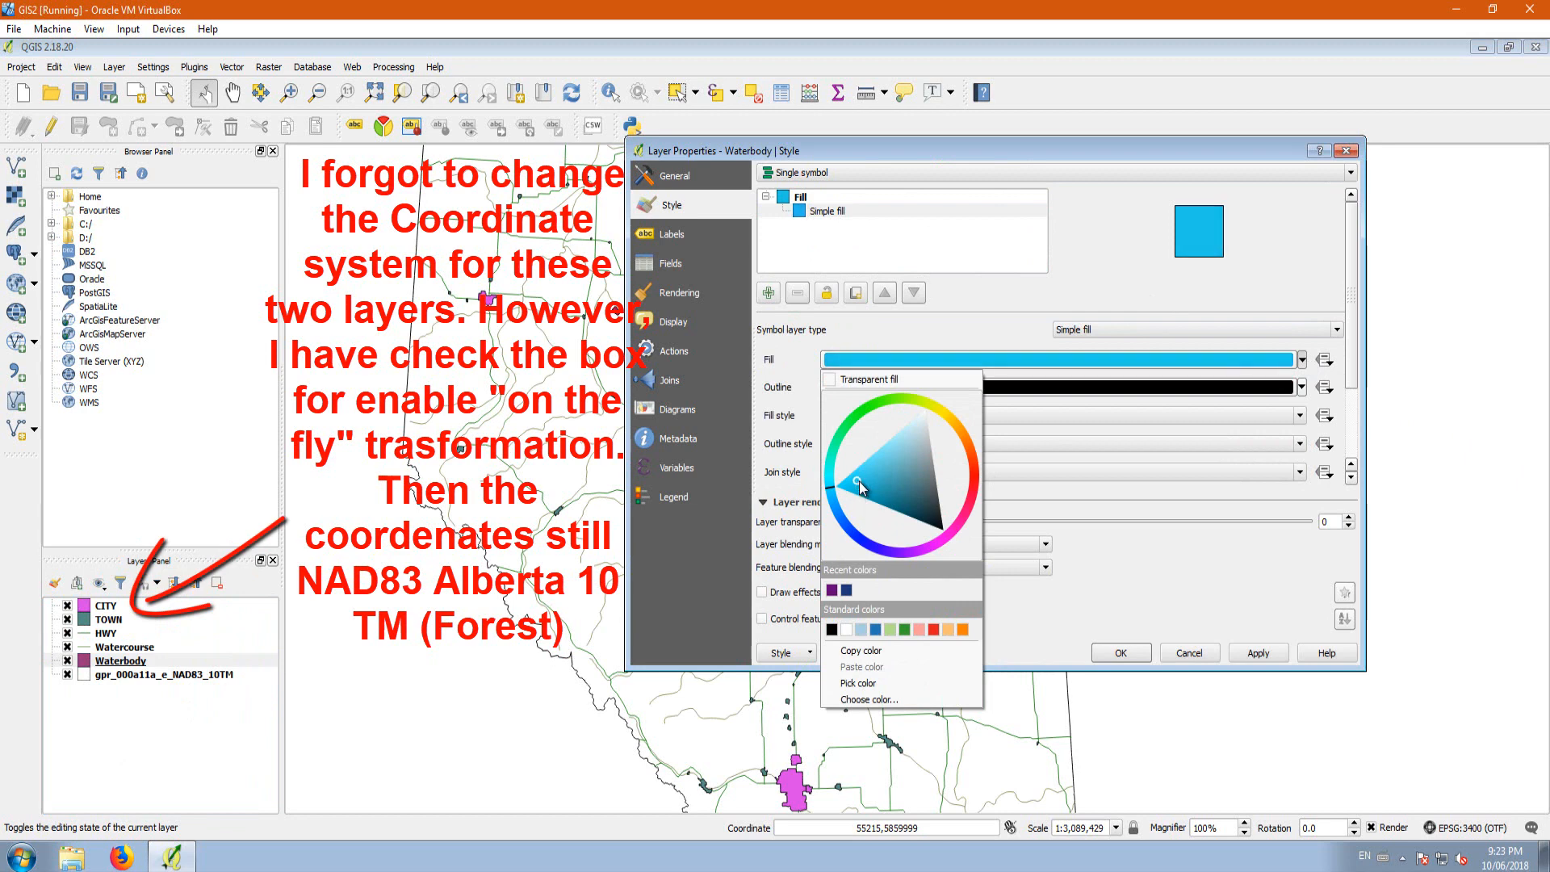
{"action": "left_click", "coordinate": [1287, 632]}
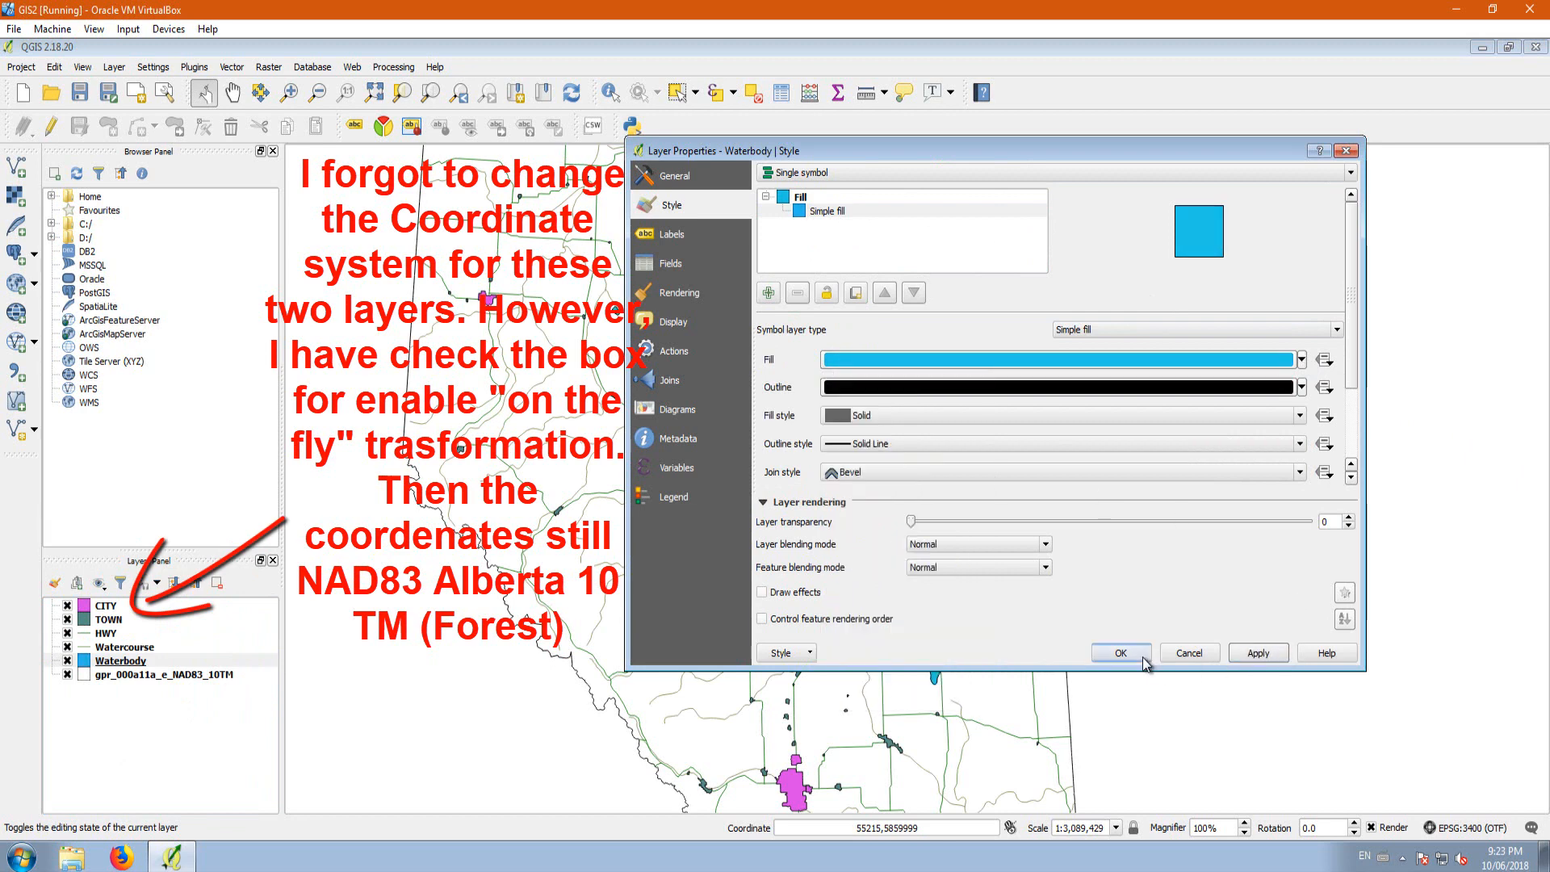
{"action": "left_click", "coordinate": [1141, 657]}
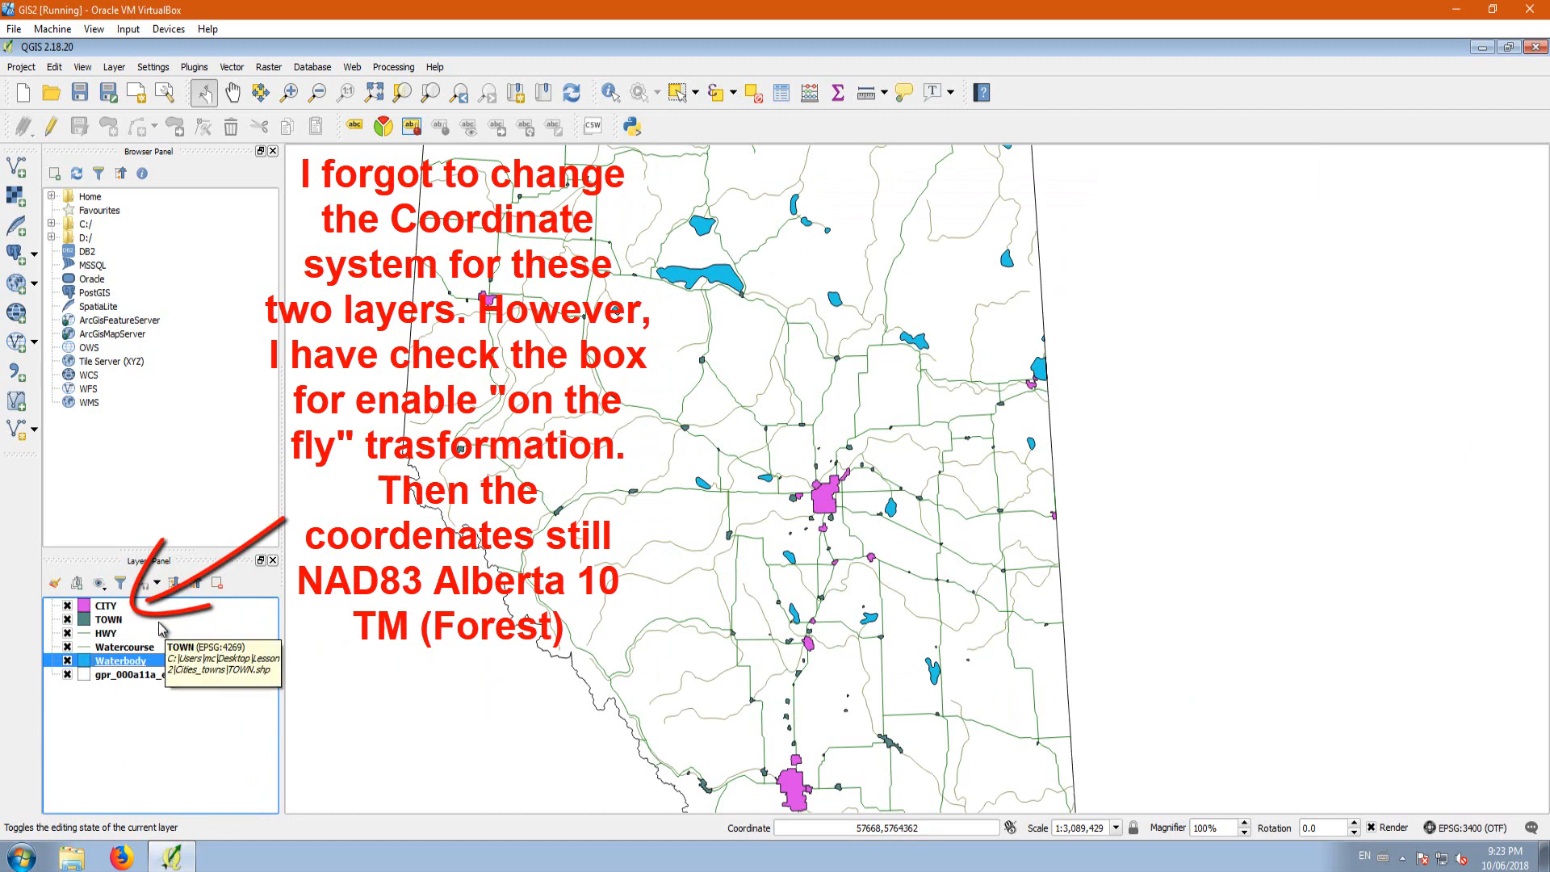
Step: Change the line color of the Watercourse layer to blue #0a7fee and apply the style
{"action": "left_click", "coordinate": [109, 649]}
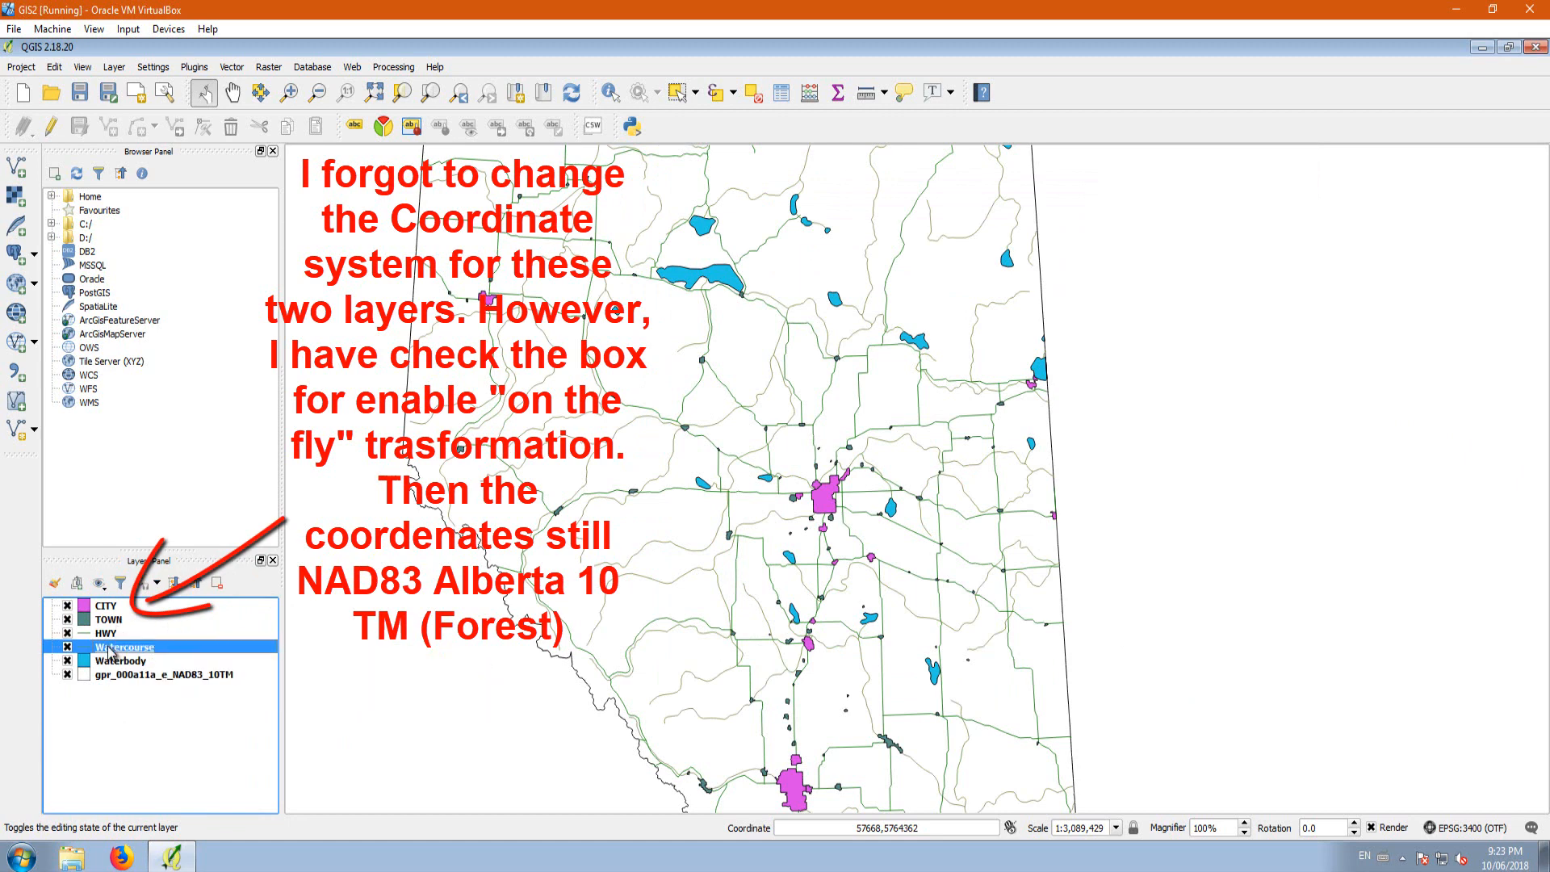
{"action": "double_click", "coordinate": [111, 649]}
{"action": "left_click", "coordinate": [1030, 370]}
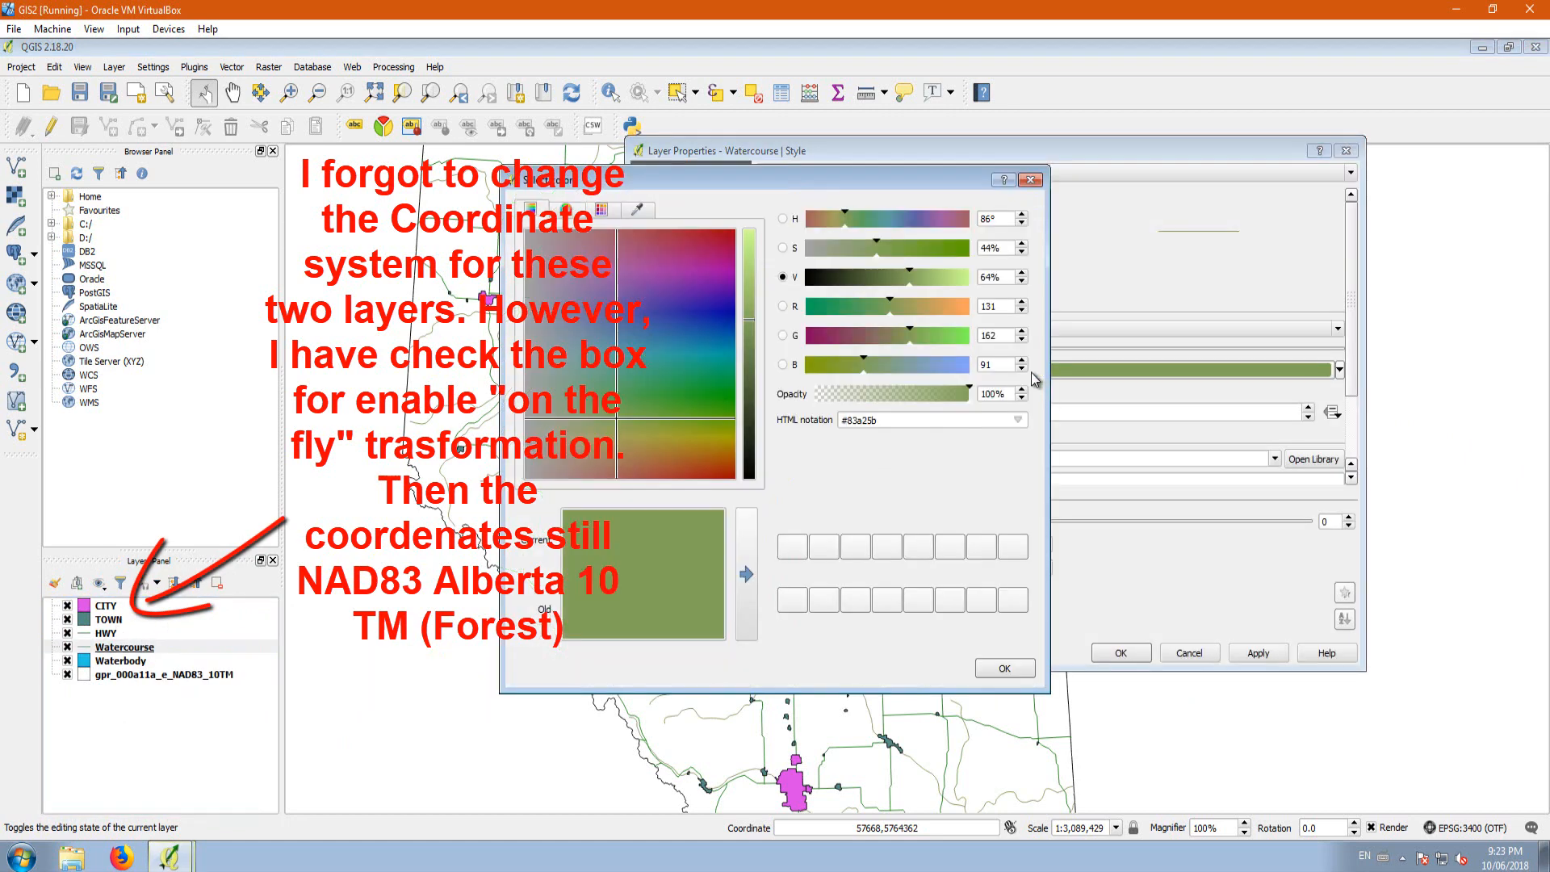
{"action": "left_click", "coordinate": [683, 354]}
{"action": "left_click_drag", "start_coordinate": [698, 357], "coordinate": [721, 344]}
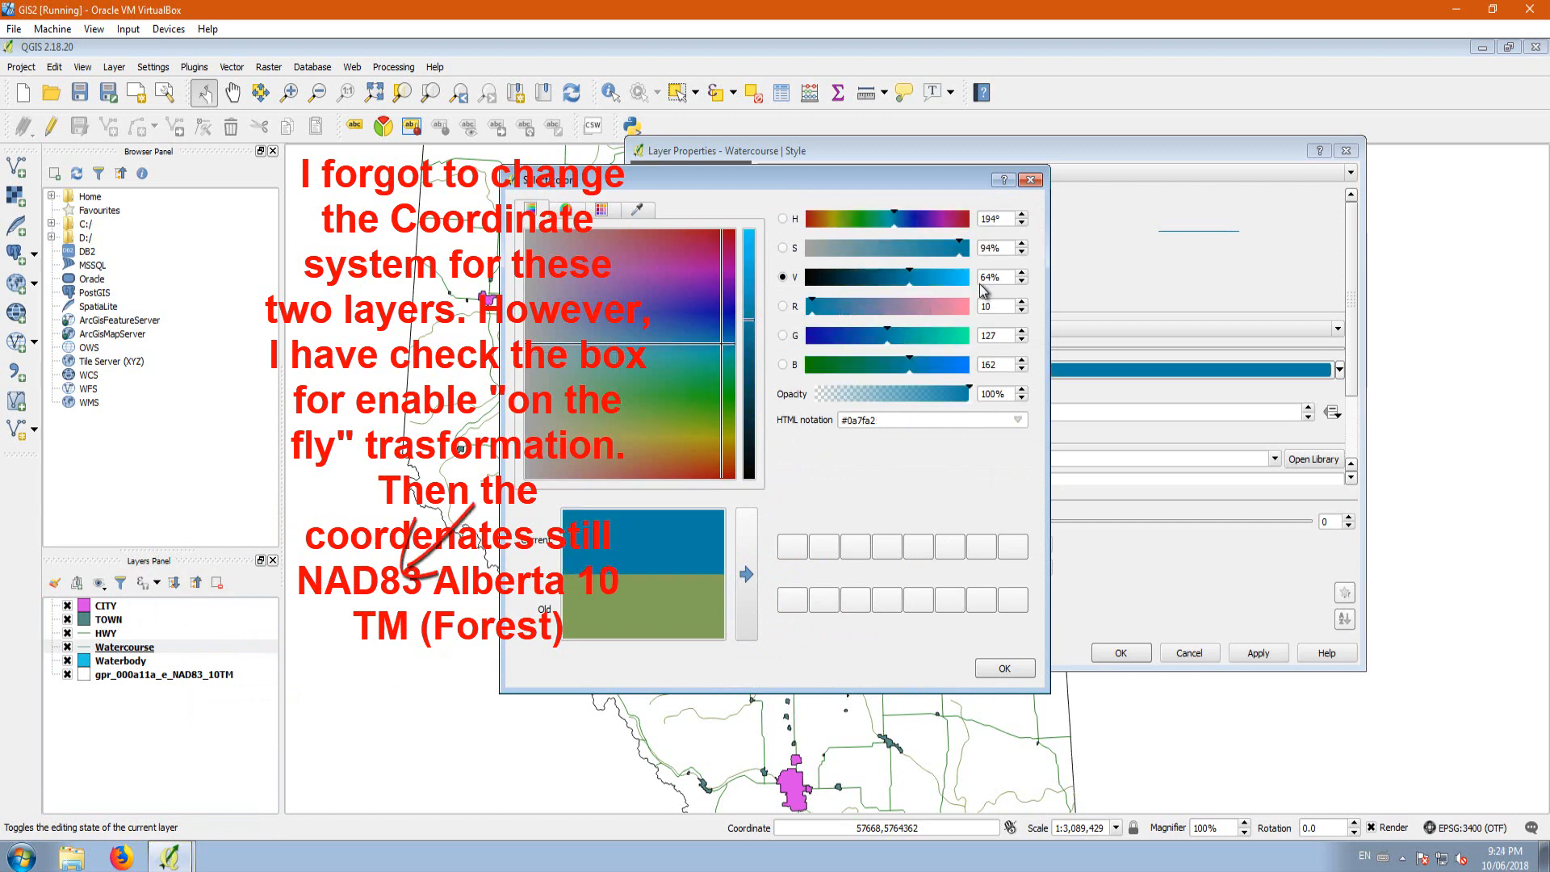
{"action": "left_click", "coordinate": [959, 364]}
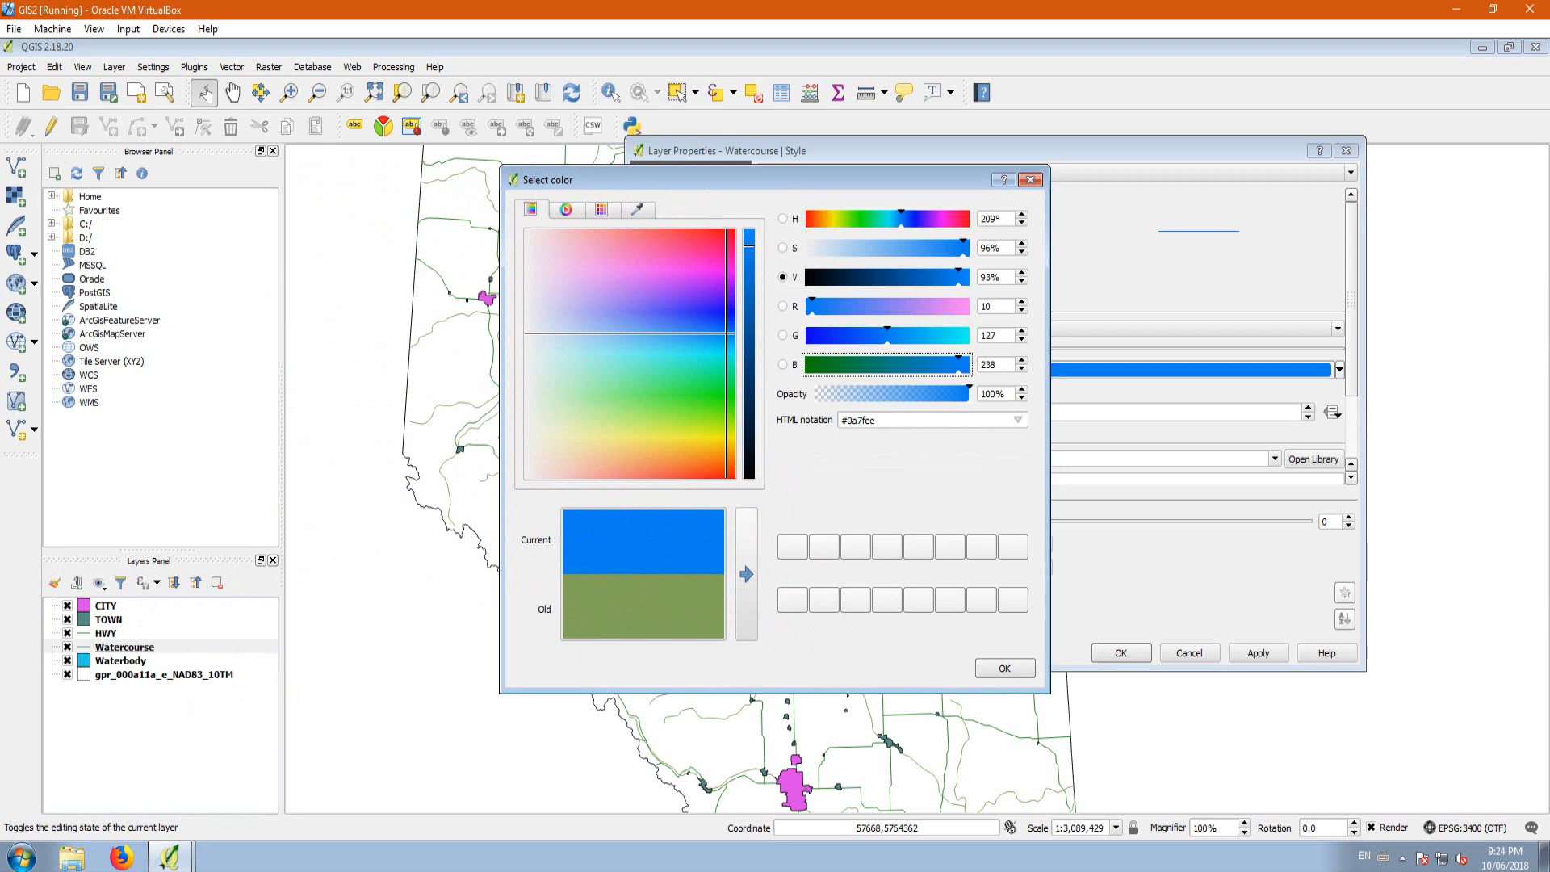
{"action": "left_click", "coordinate": [1007, 670]}
{"action": "left_click", "coordinate": [1259, 656]}
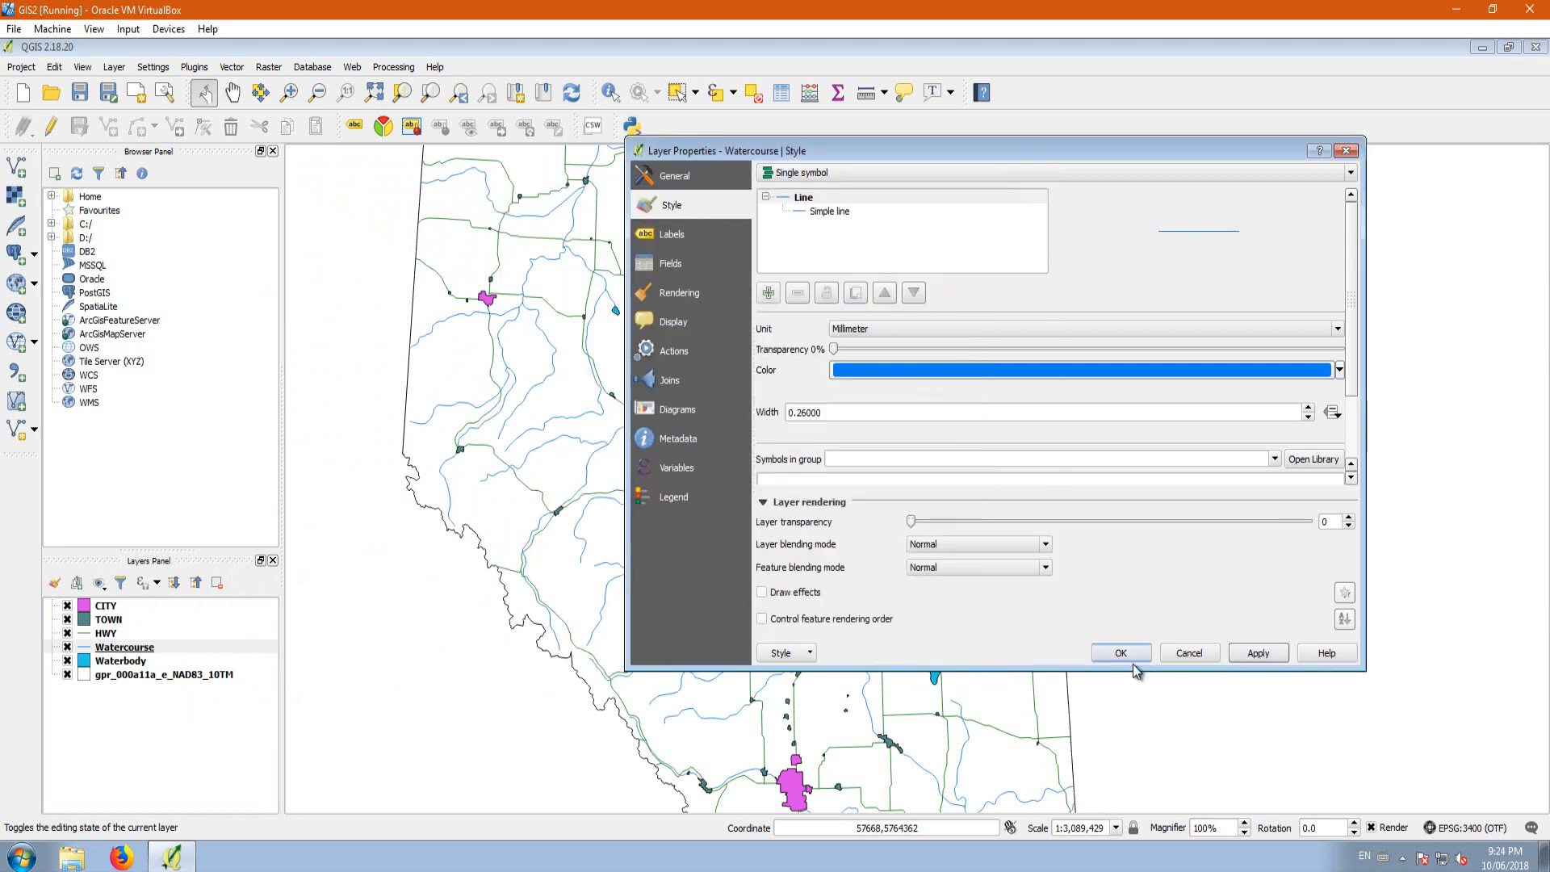
{"action": "left_click", "coordinate": [1118, 655]}
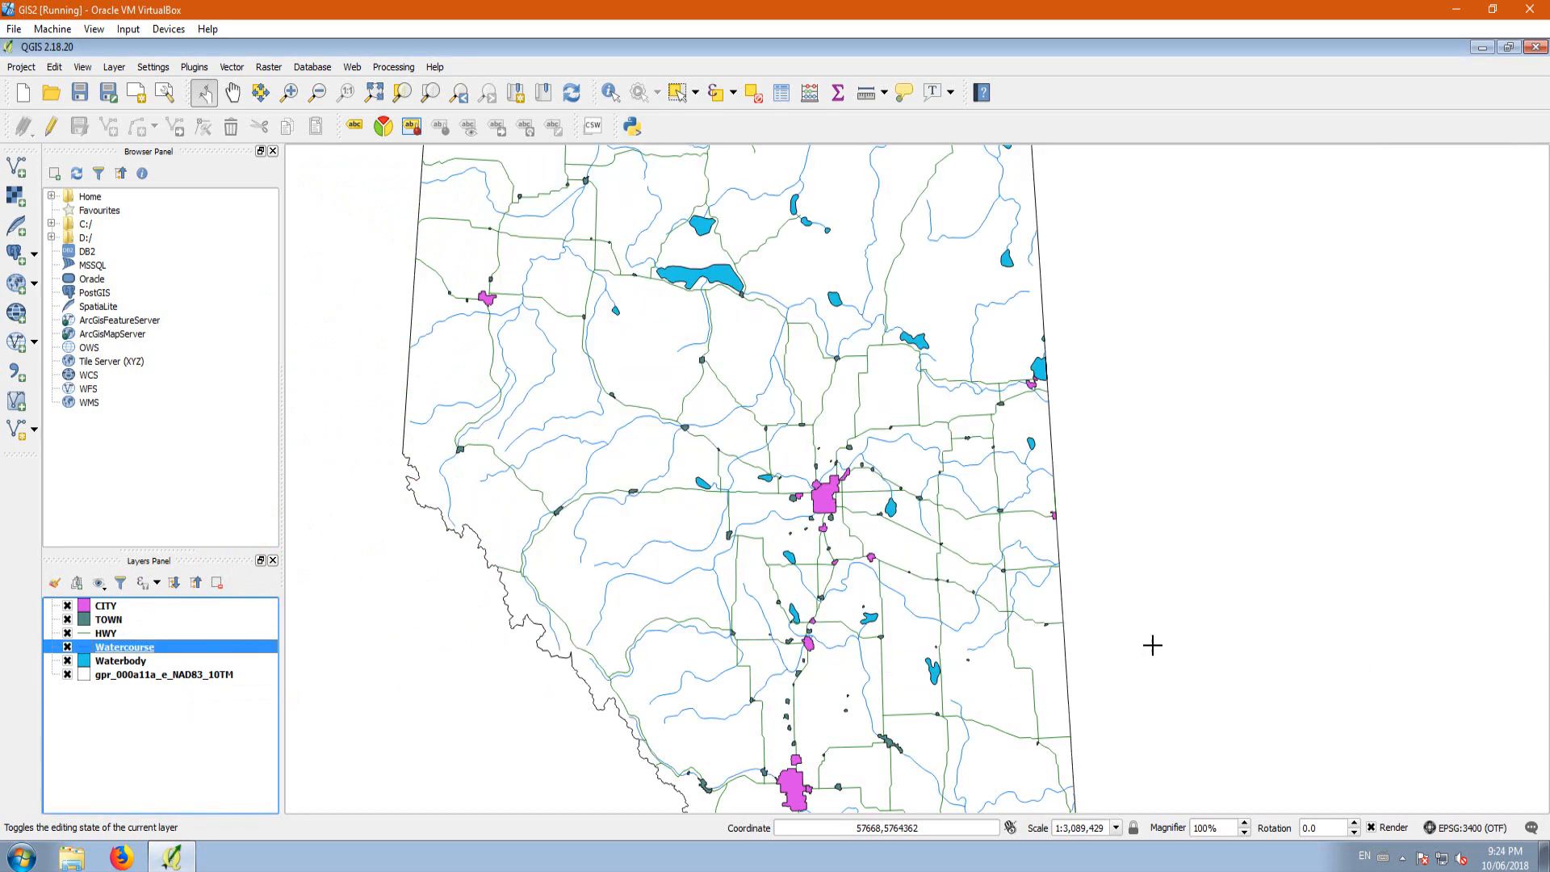
Step: Change the line color of the HWY layer to black and apply the style
{"action": "double_click", "coordinate": [105, 633]}
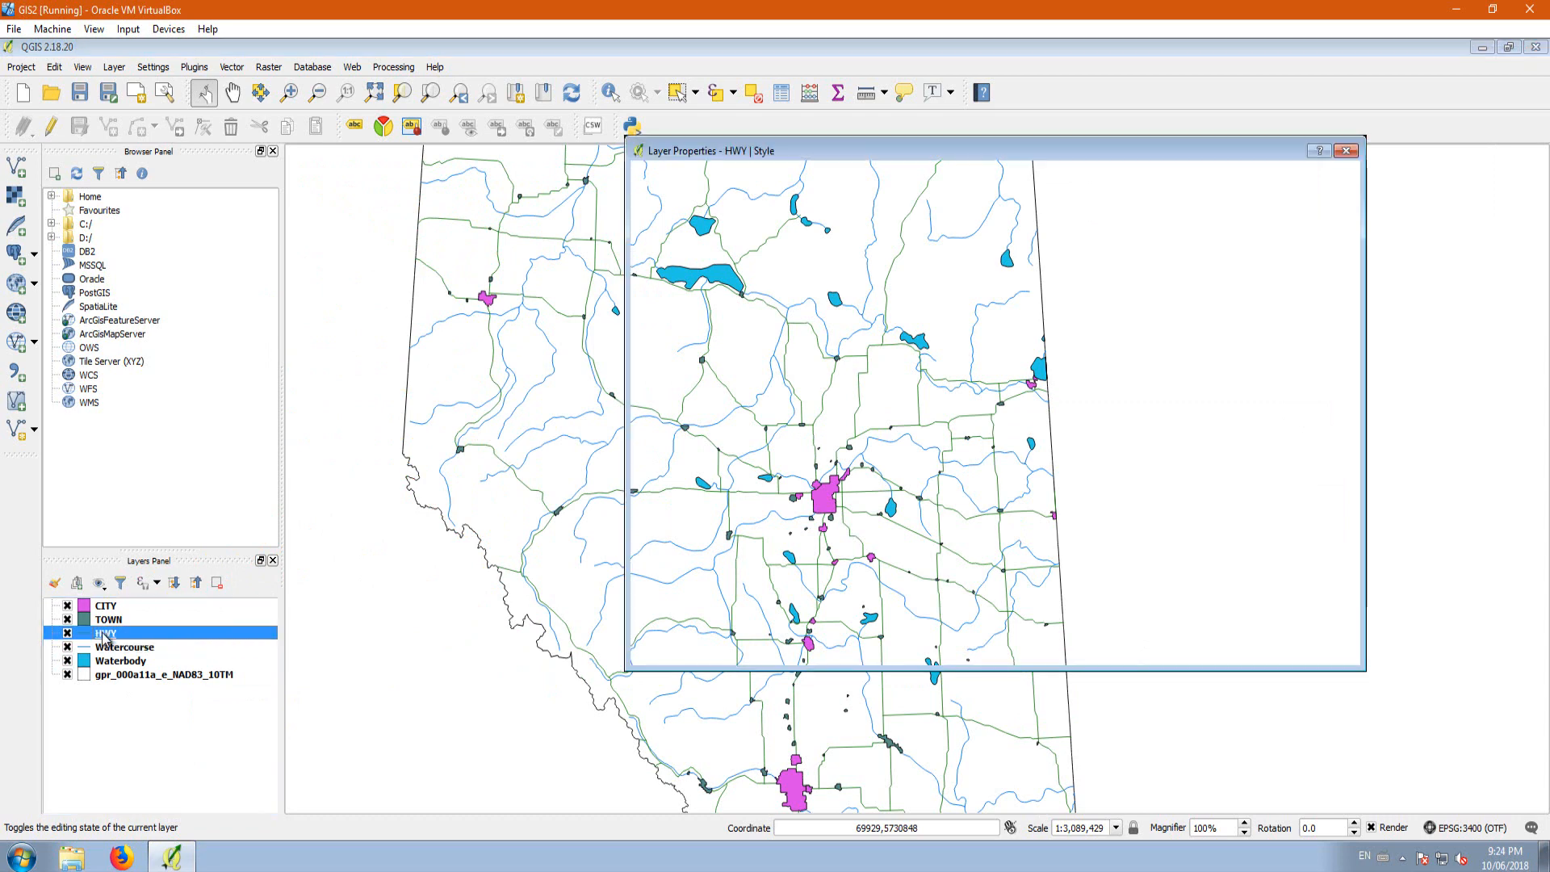
{"action": "left_click", "coordinate": [1023, 370]}
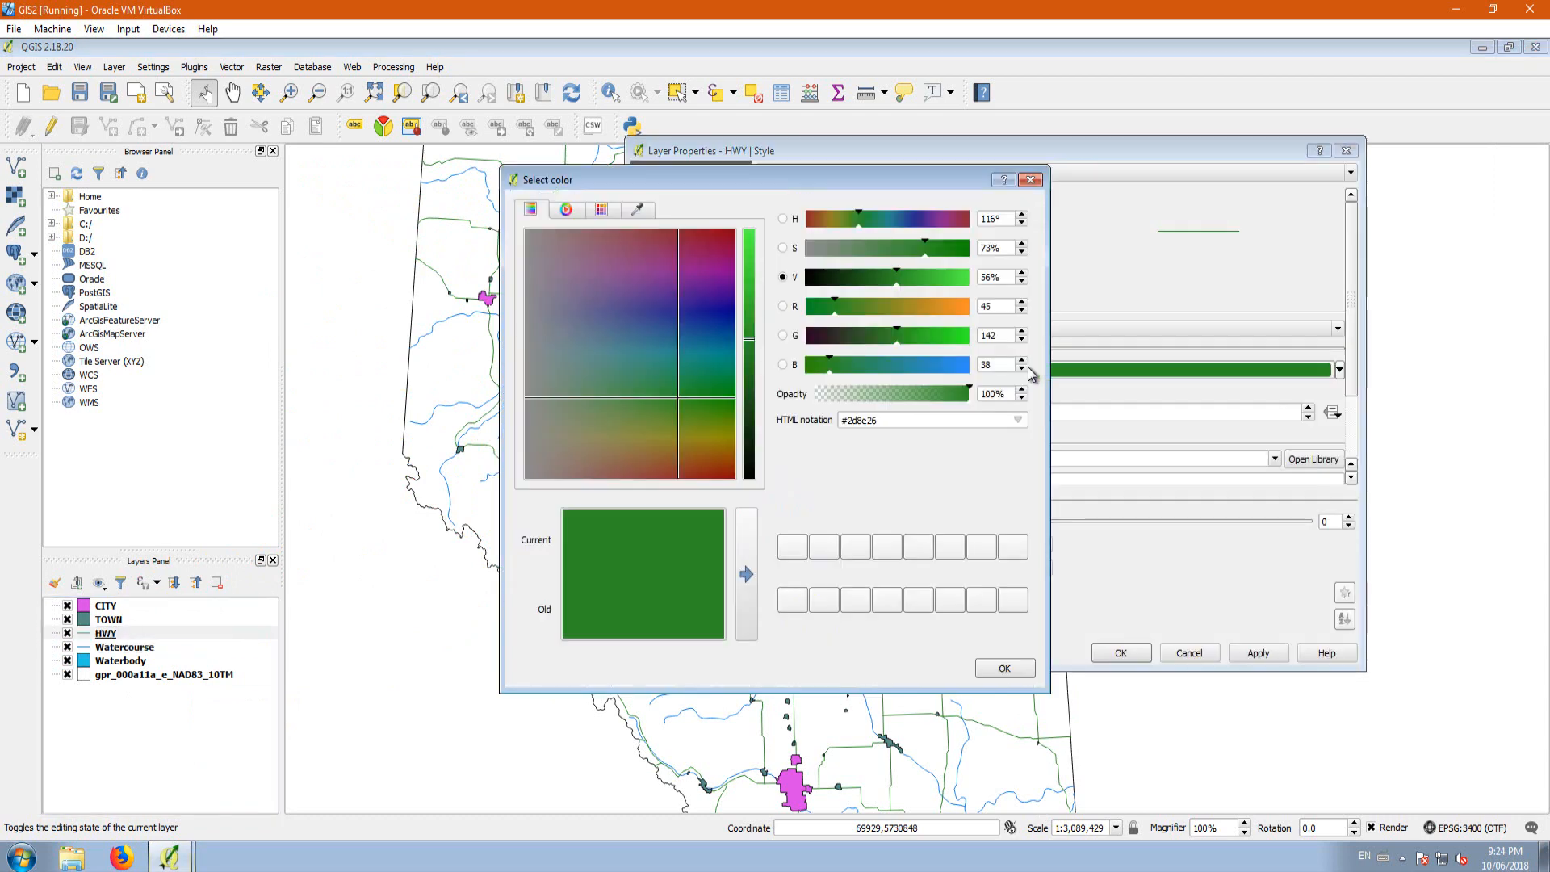
{"action": "left_click_drag", "start_coordinate": [751, 349], "coordinate": [752, 483]}
{"action": "left_click", "coordinate": [1005, 667]}
{"action": "left_click", "coordinate": [1258, 653]}
{"action": "left_click", "coordinate": [1121, 653]}
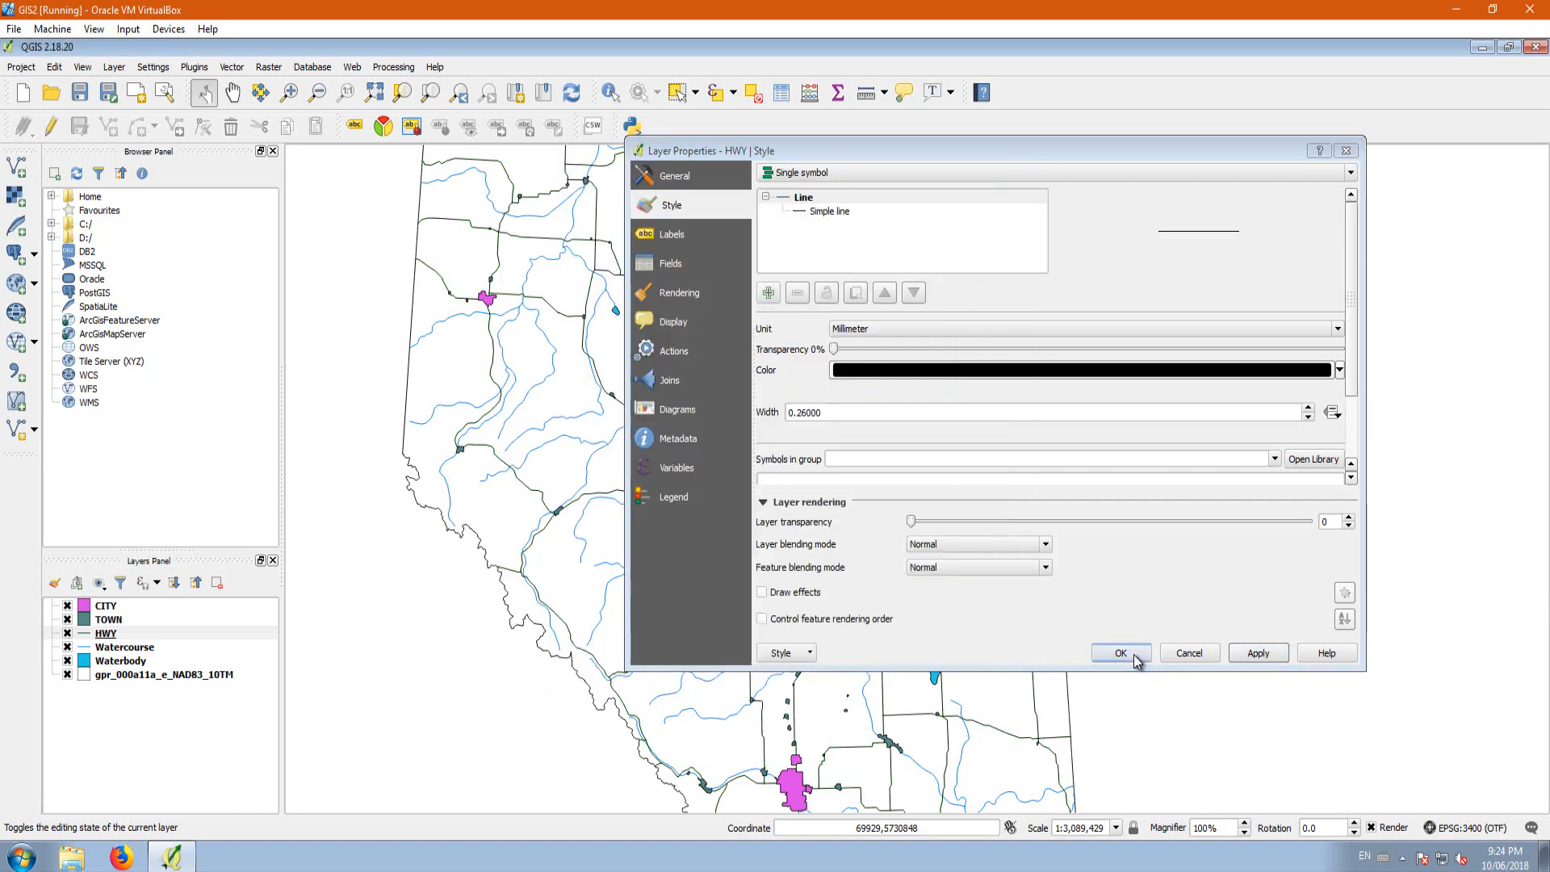
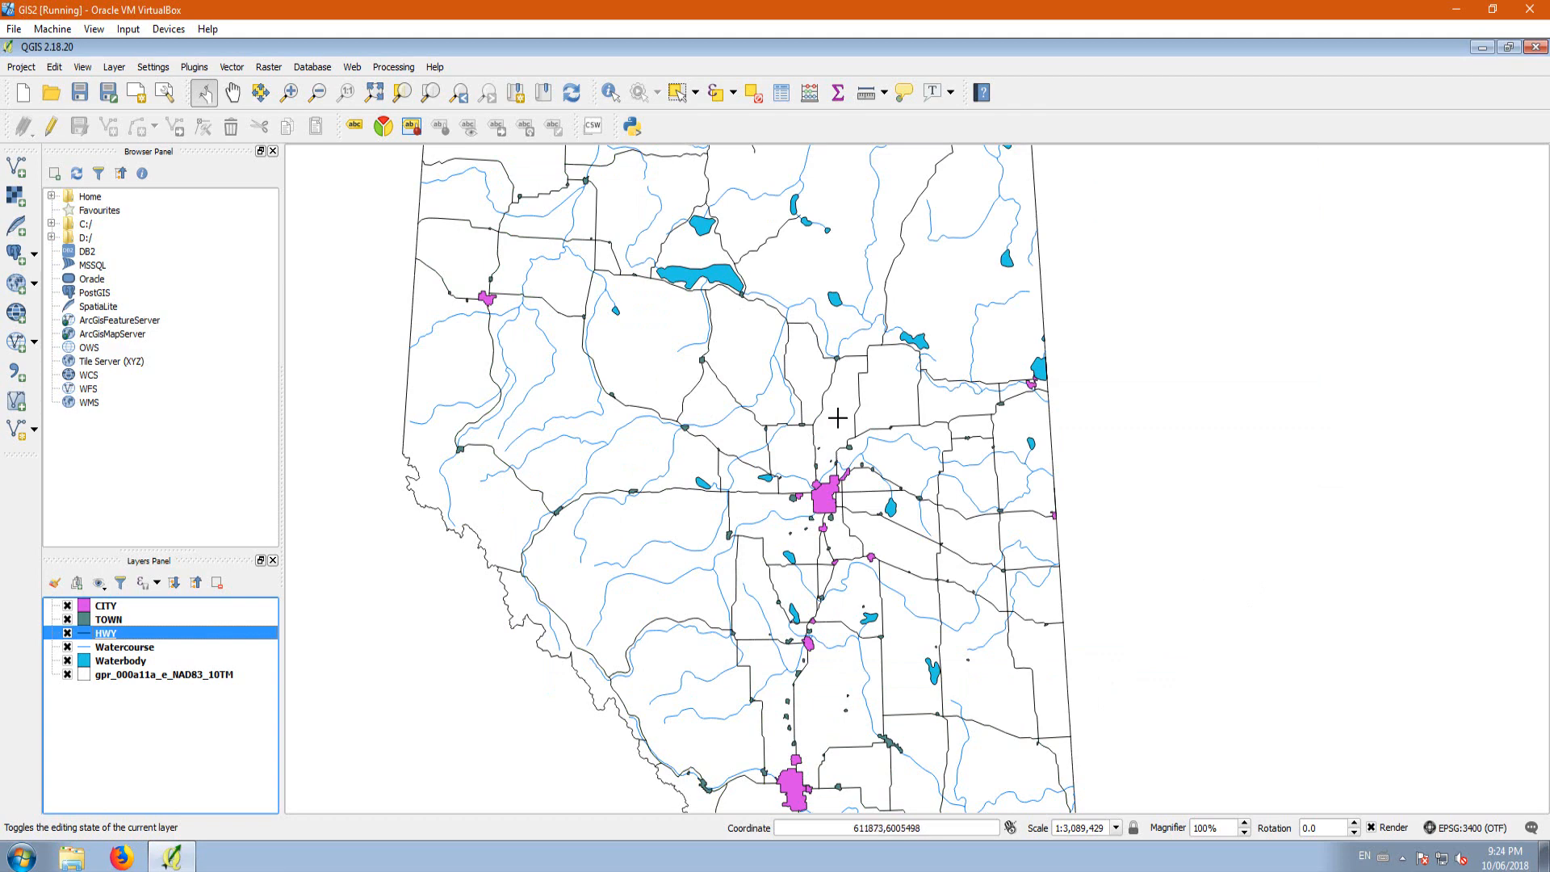
Step: Change the fill color of the CITY layer to golden yellow and apply the style
{"action": "left_click", "coordinate": [108, 608]}
{"action": "double_click", "coordinate": [108, 609]}
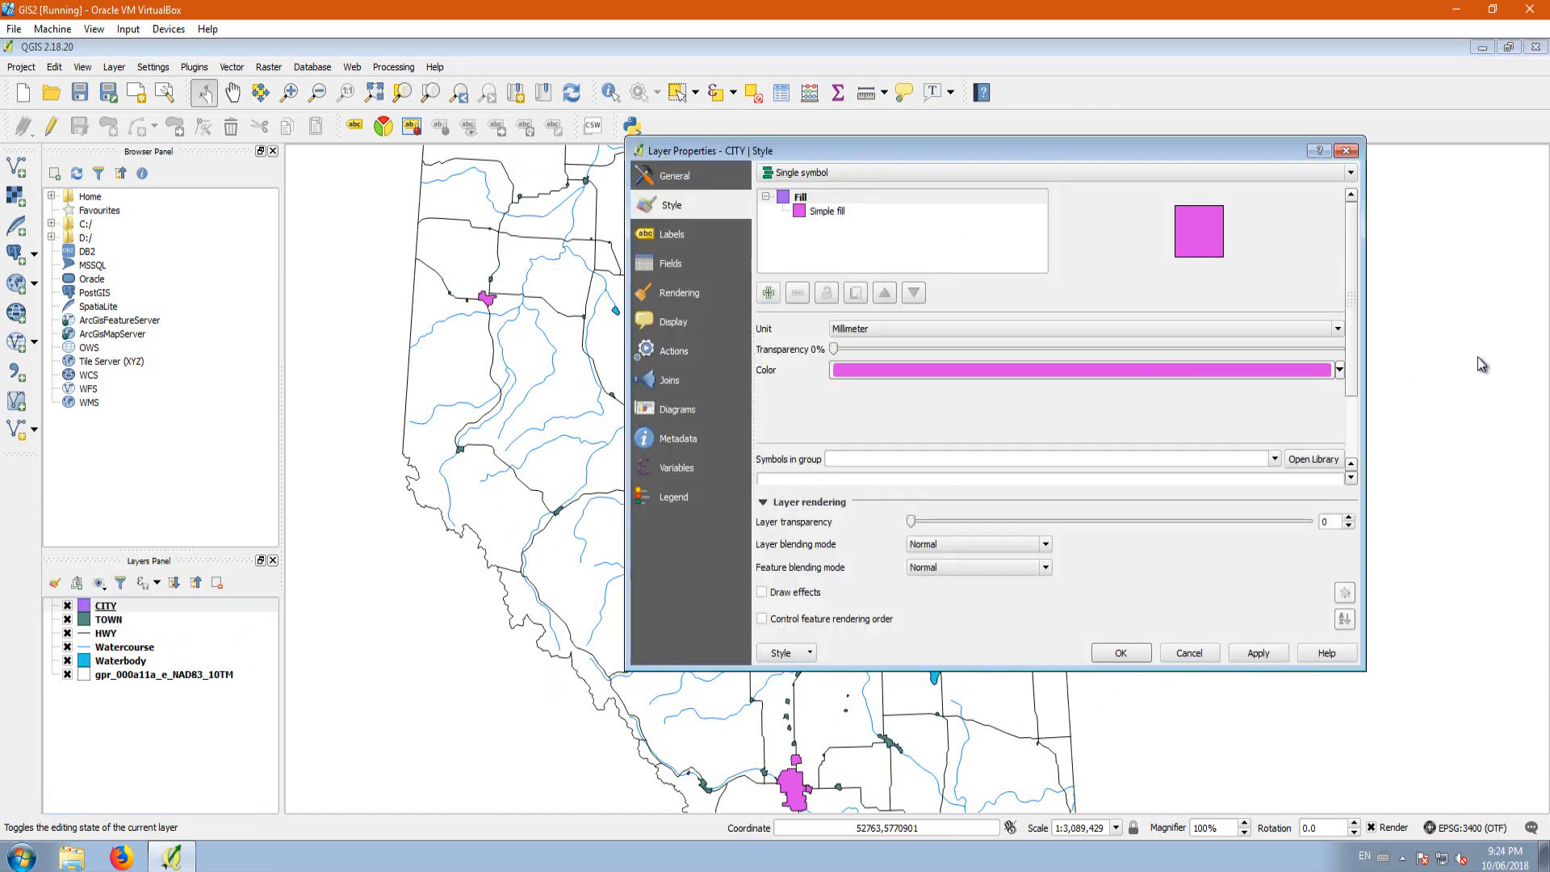
{"action": "left_click", "coordinate": [1339, 371]}
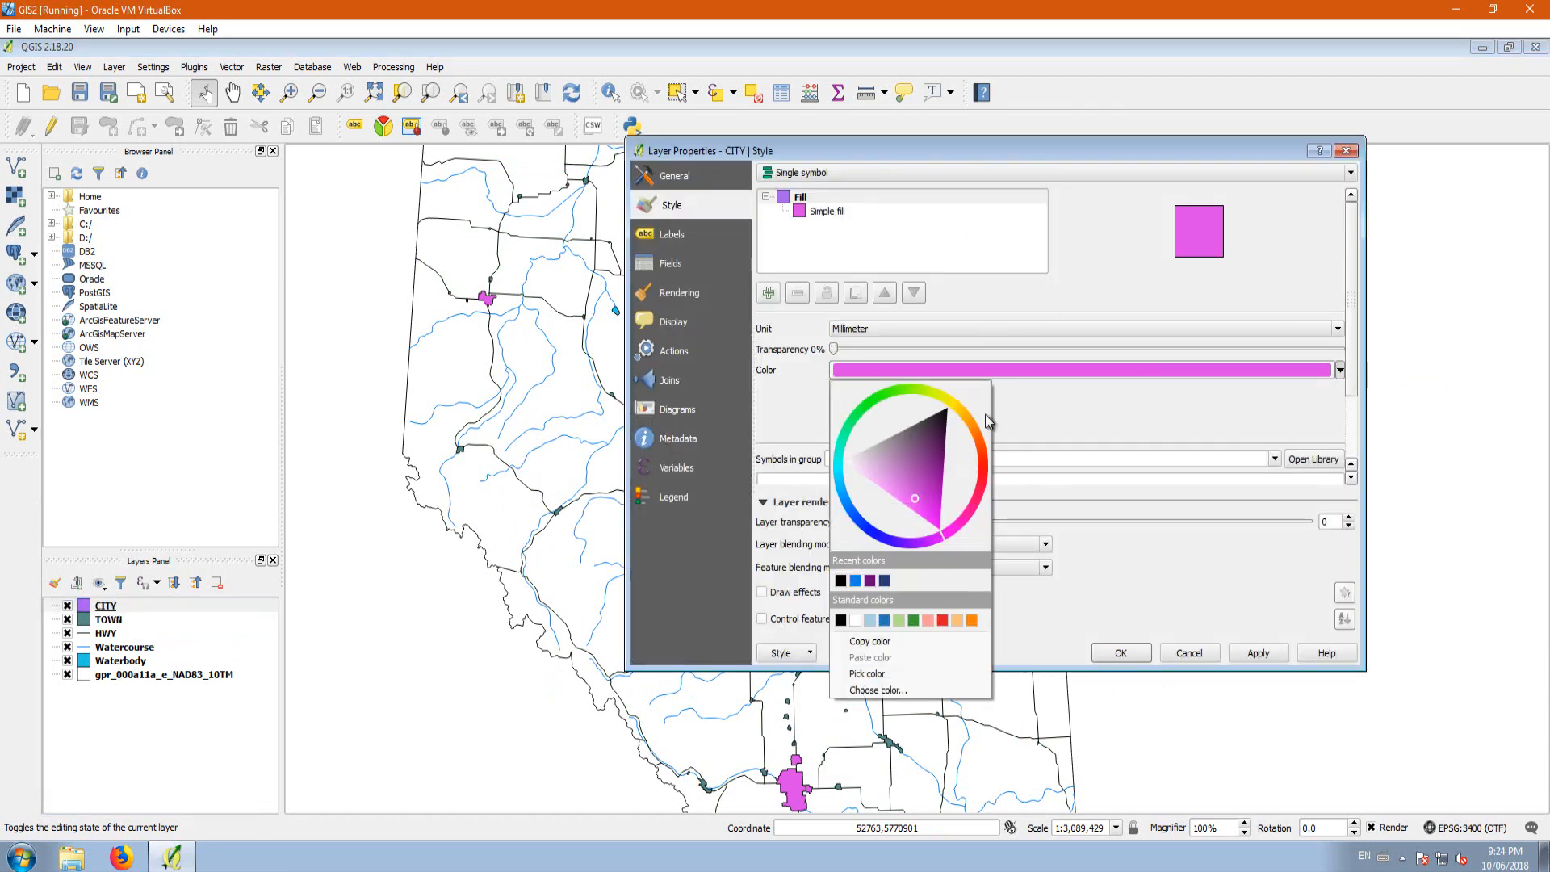
{"action": "left_click_drag", "start_coordinate": [963, 428], "coordinate": [961, 413]}
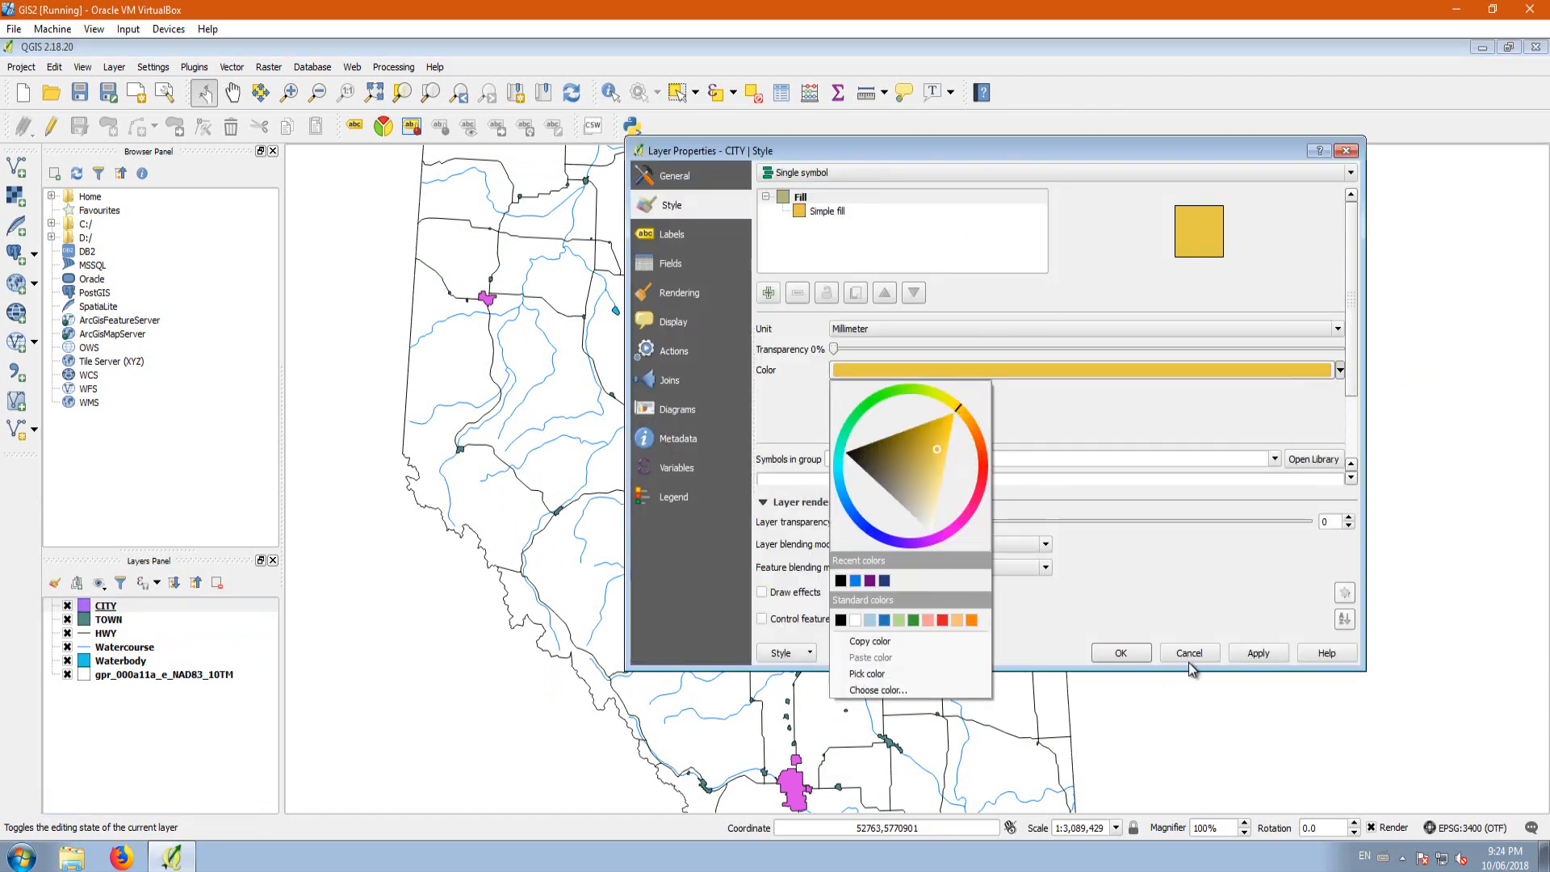
{"action": "left_click", "coordinate": [1258, 652]}
{"action": "left_click", "coordinate": [1123, 654]}
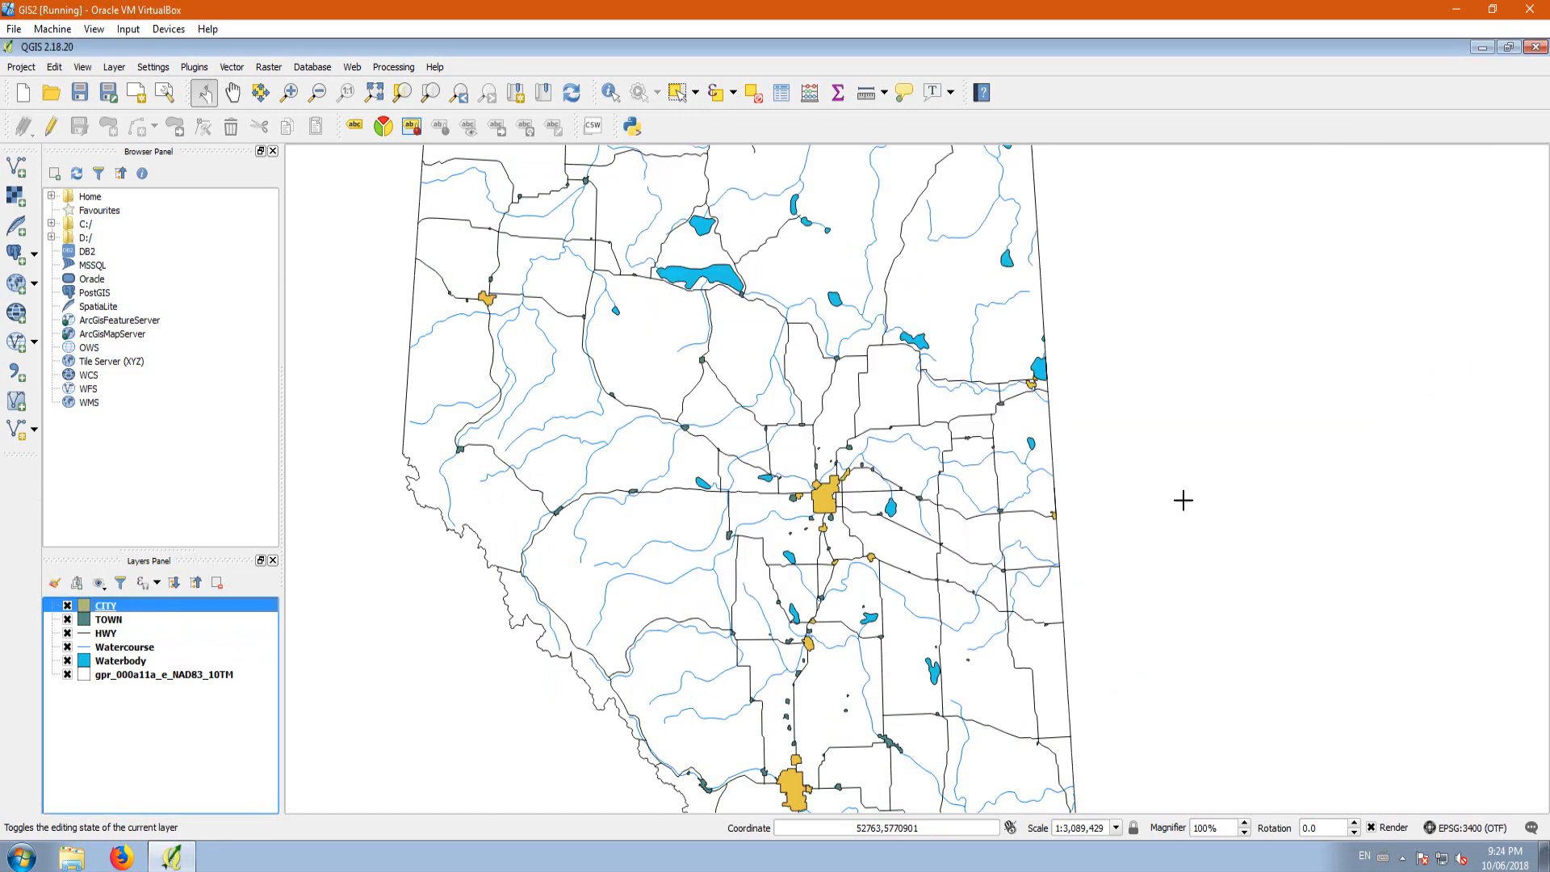
{"action": "scroll", "coordinate": [543, 449], "scroll_direction": "down", "scroll_amount": 2}
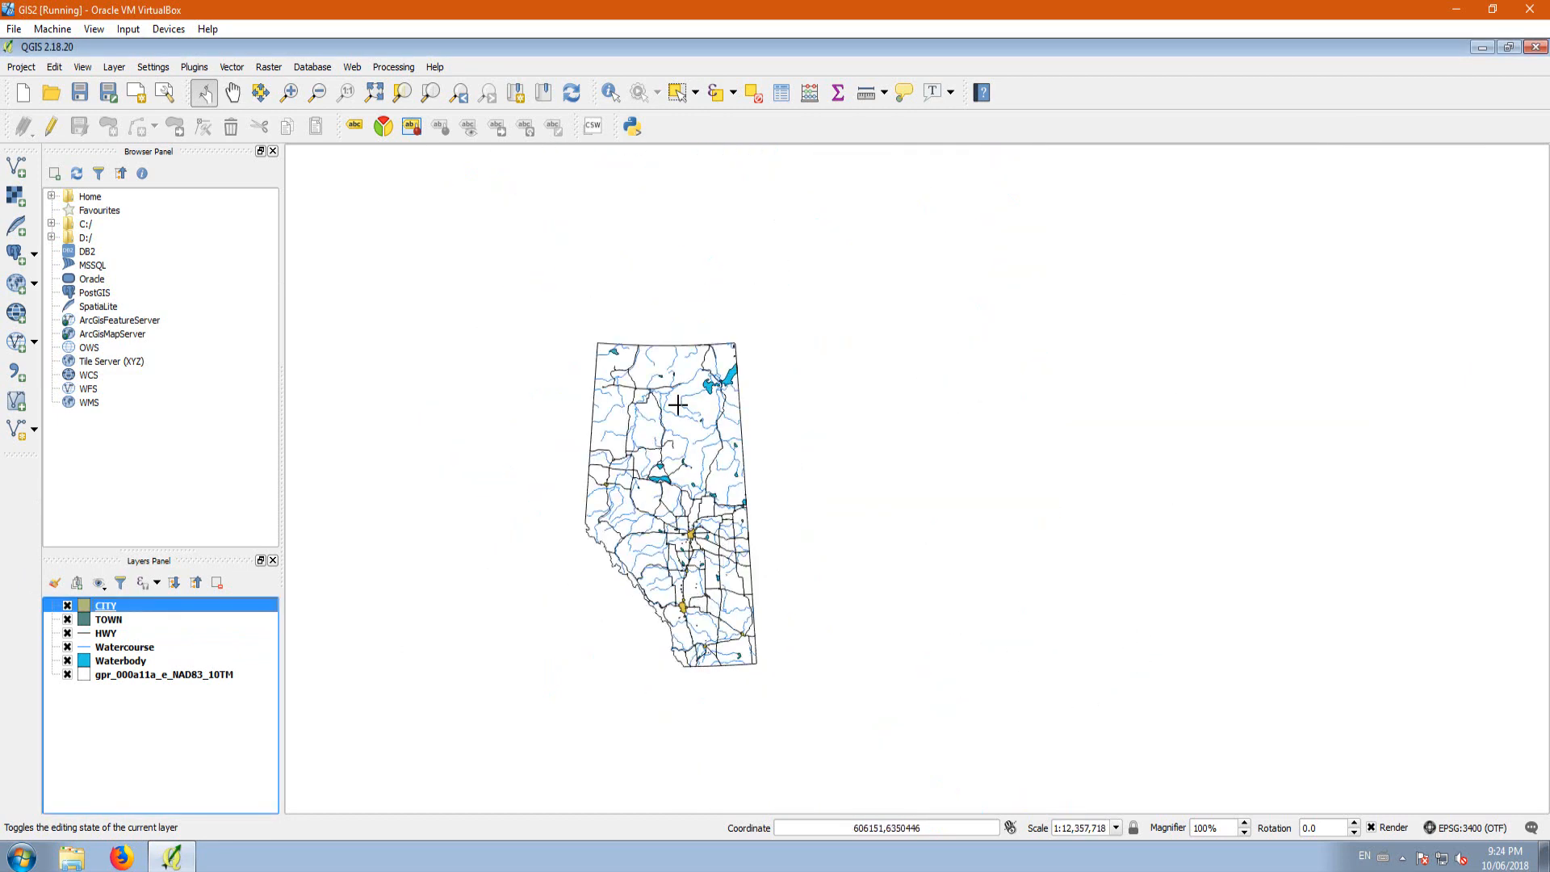
{"action": "scroll", "coordinate": [666, 436], "scroll_direction": "up", "scroll_amount": 1}
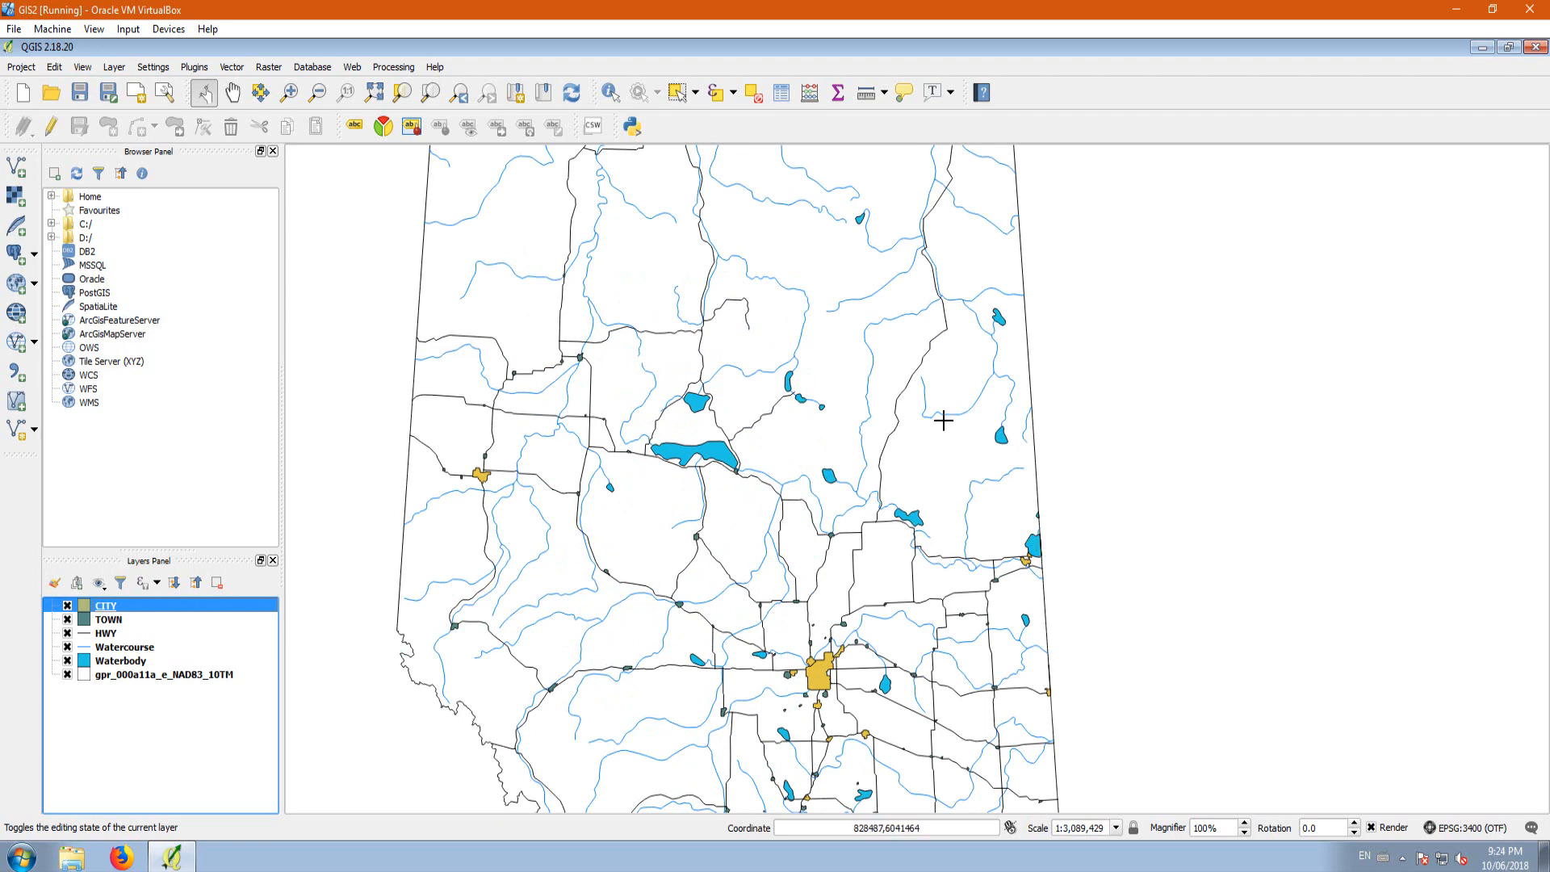
{"action": "scroll", "coordinate": [693, 319], "scroll_direction": "down", "scroll_amount": 1}
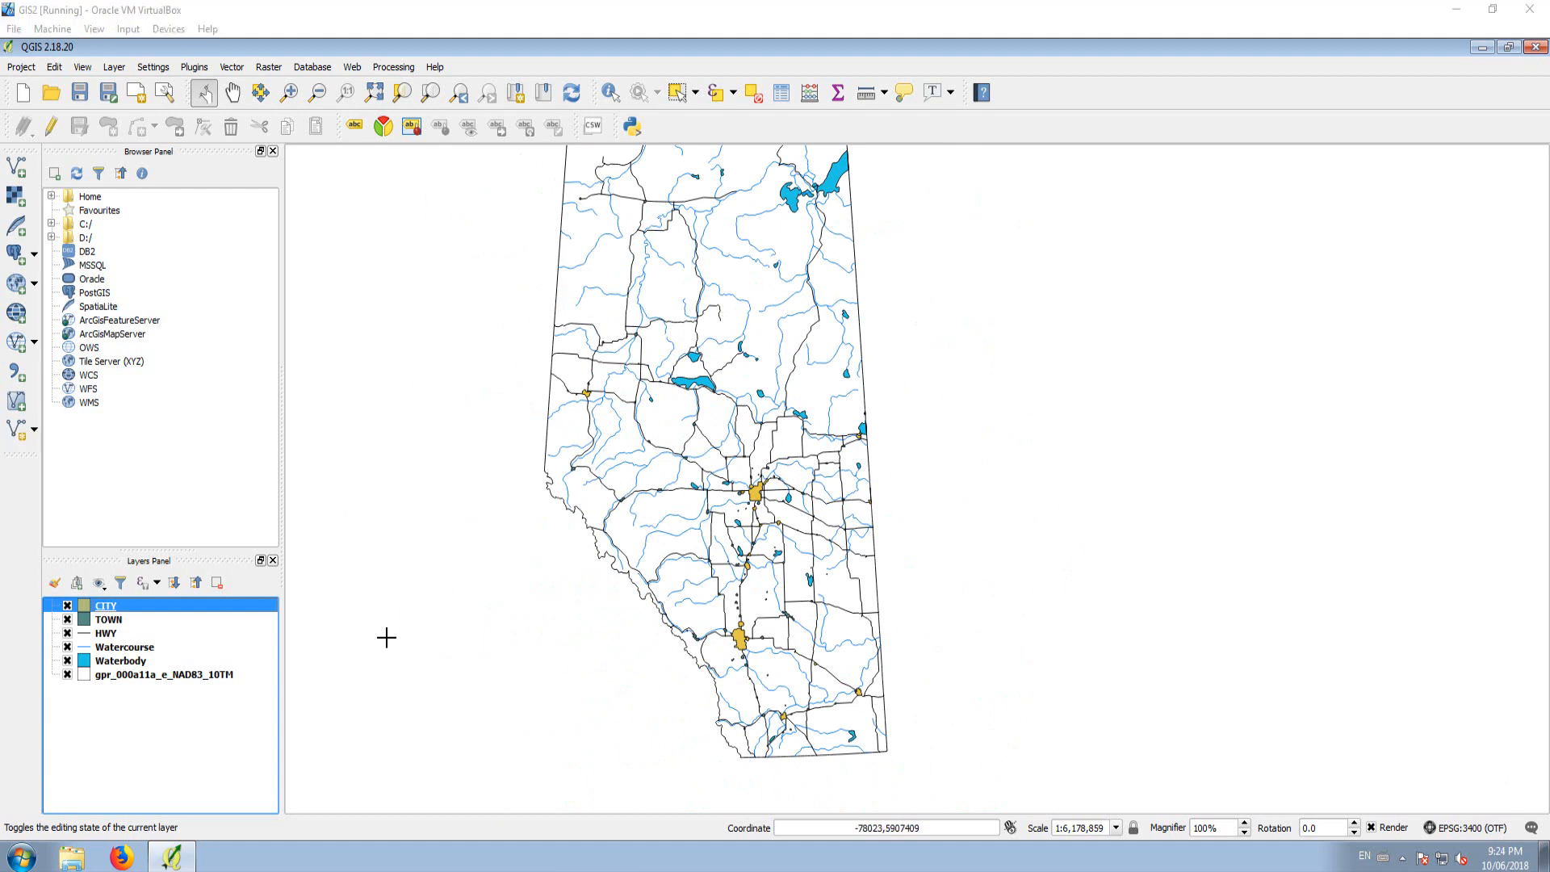
{"action": "left_click", "coordinate": [145, 677]}
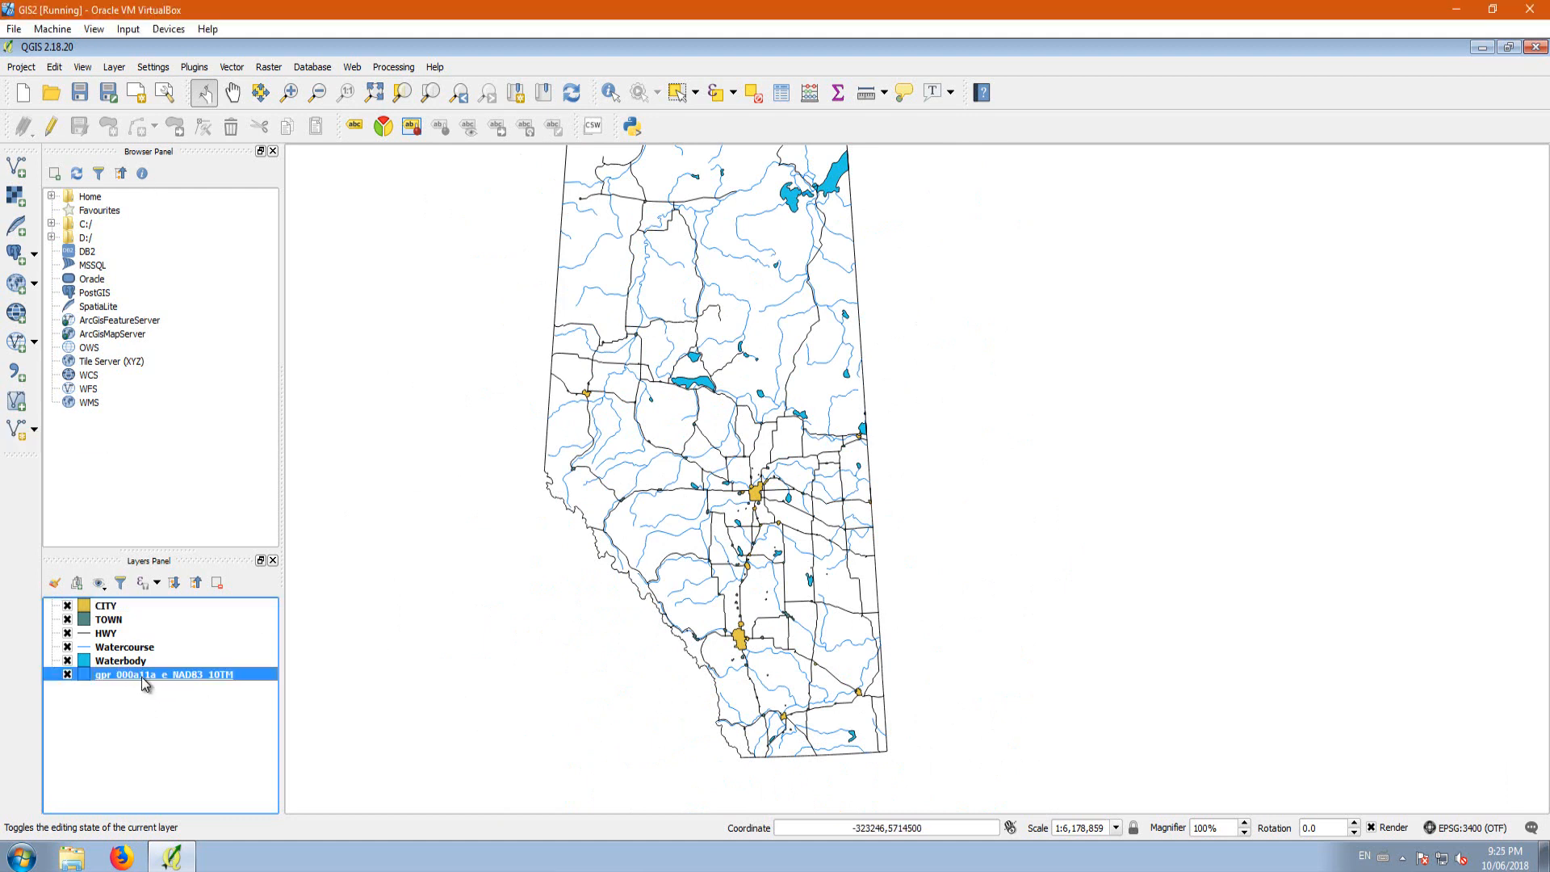
{"action": "double_click", "coordinate": [145, 682]}
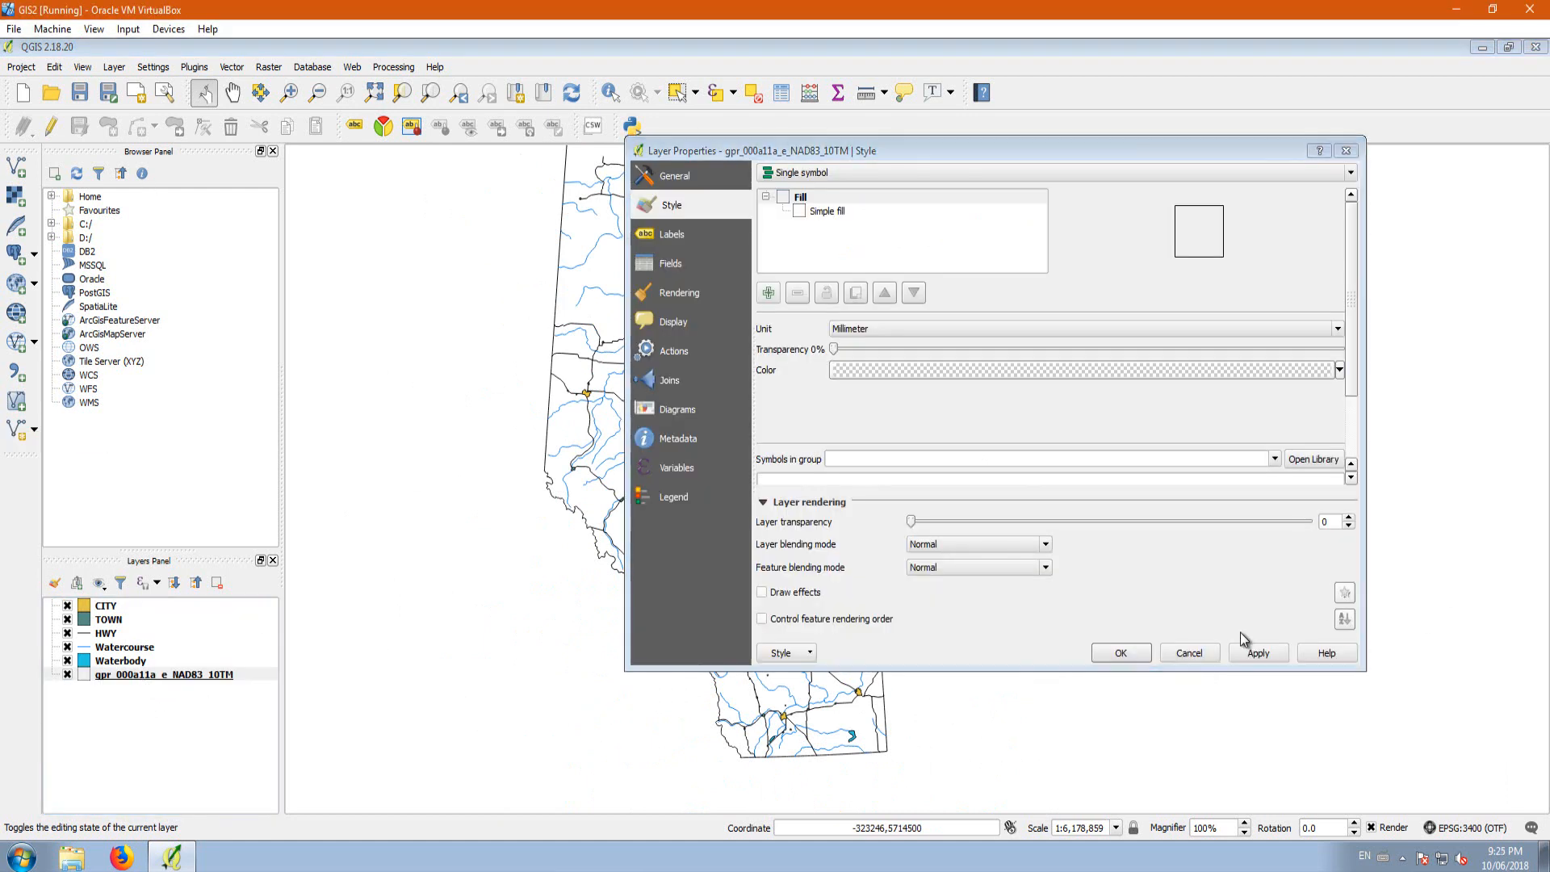
{"action": "left_click", "coordinate": [1175, 660]}
Step: Rename the gpr_000a11a_e_NAD83_10TM layer as Alberta
{"action": "right_click", "coordinate": [189, 678]}
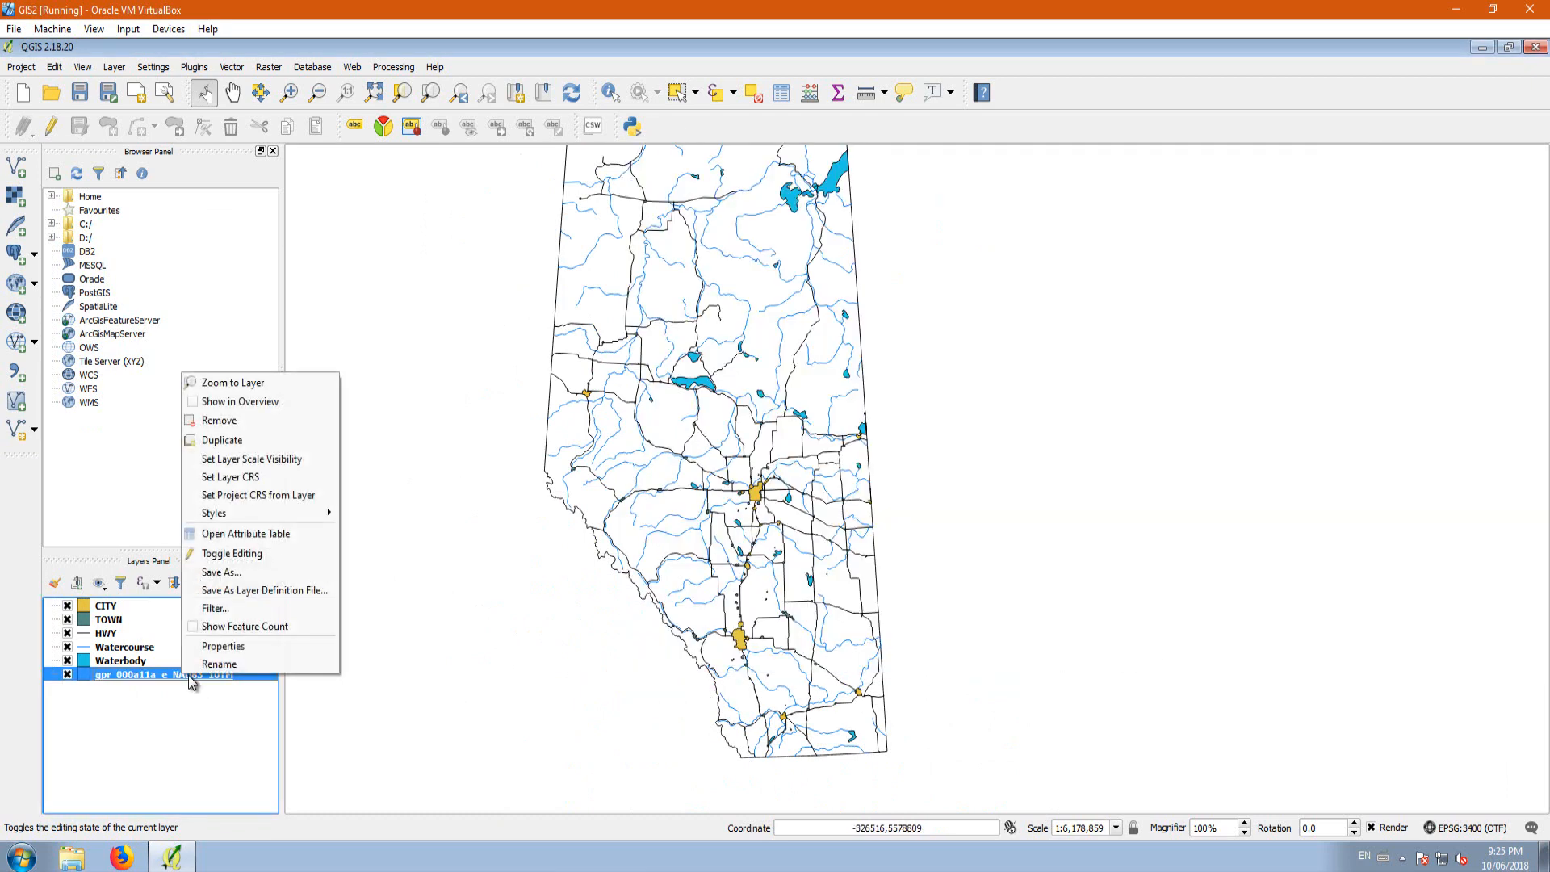
{"action": "left_click", "coordinate": [219, 663]}
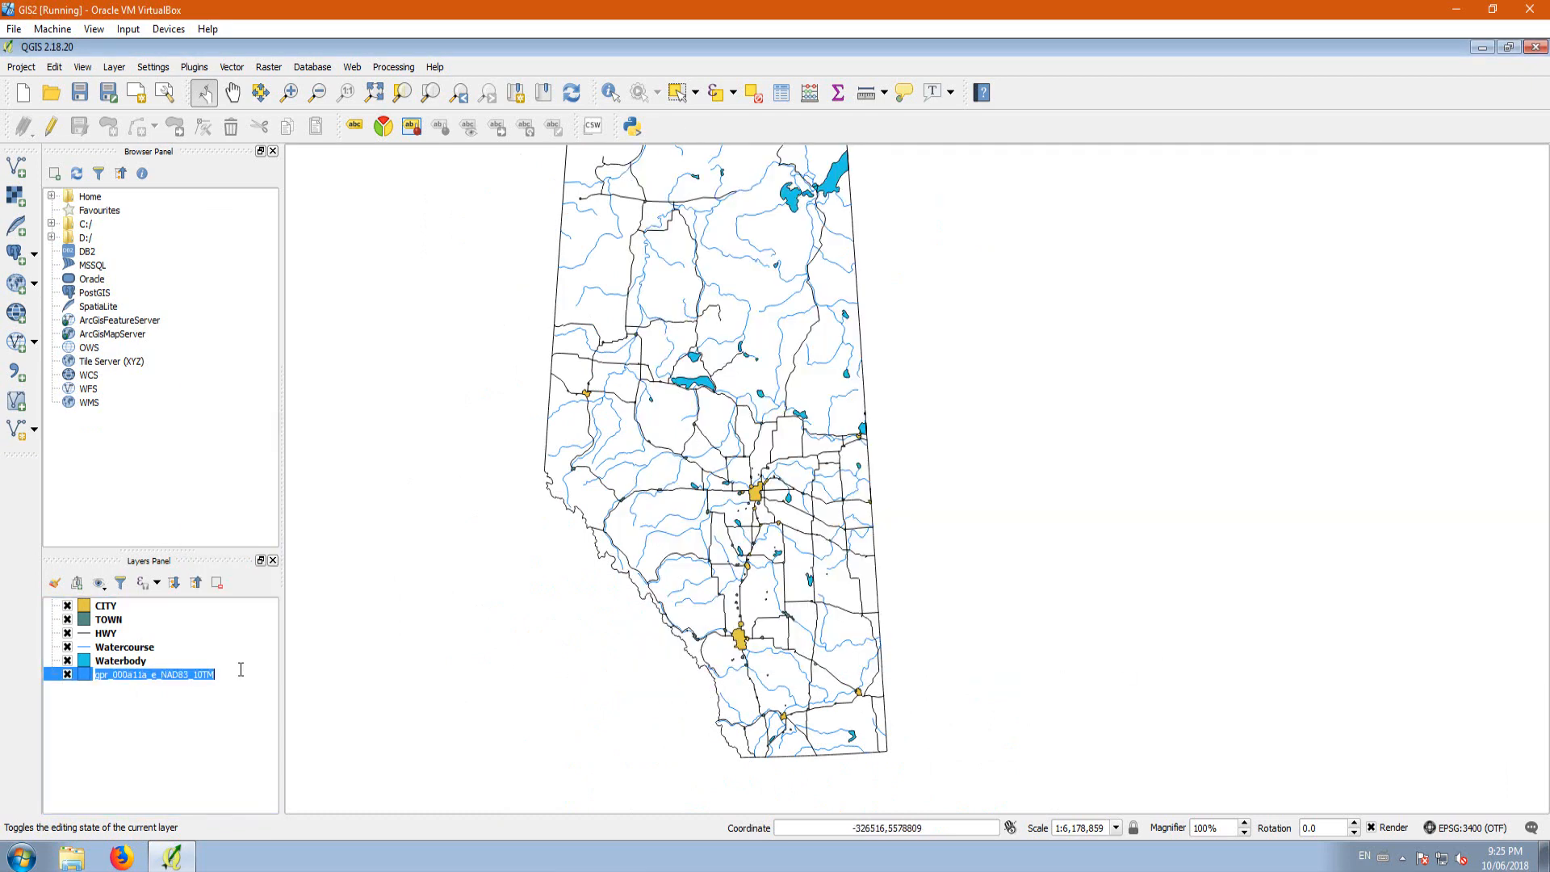
{"action": "type", "text": "Alberta"}
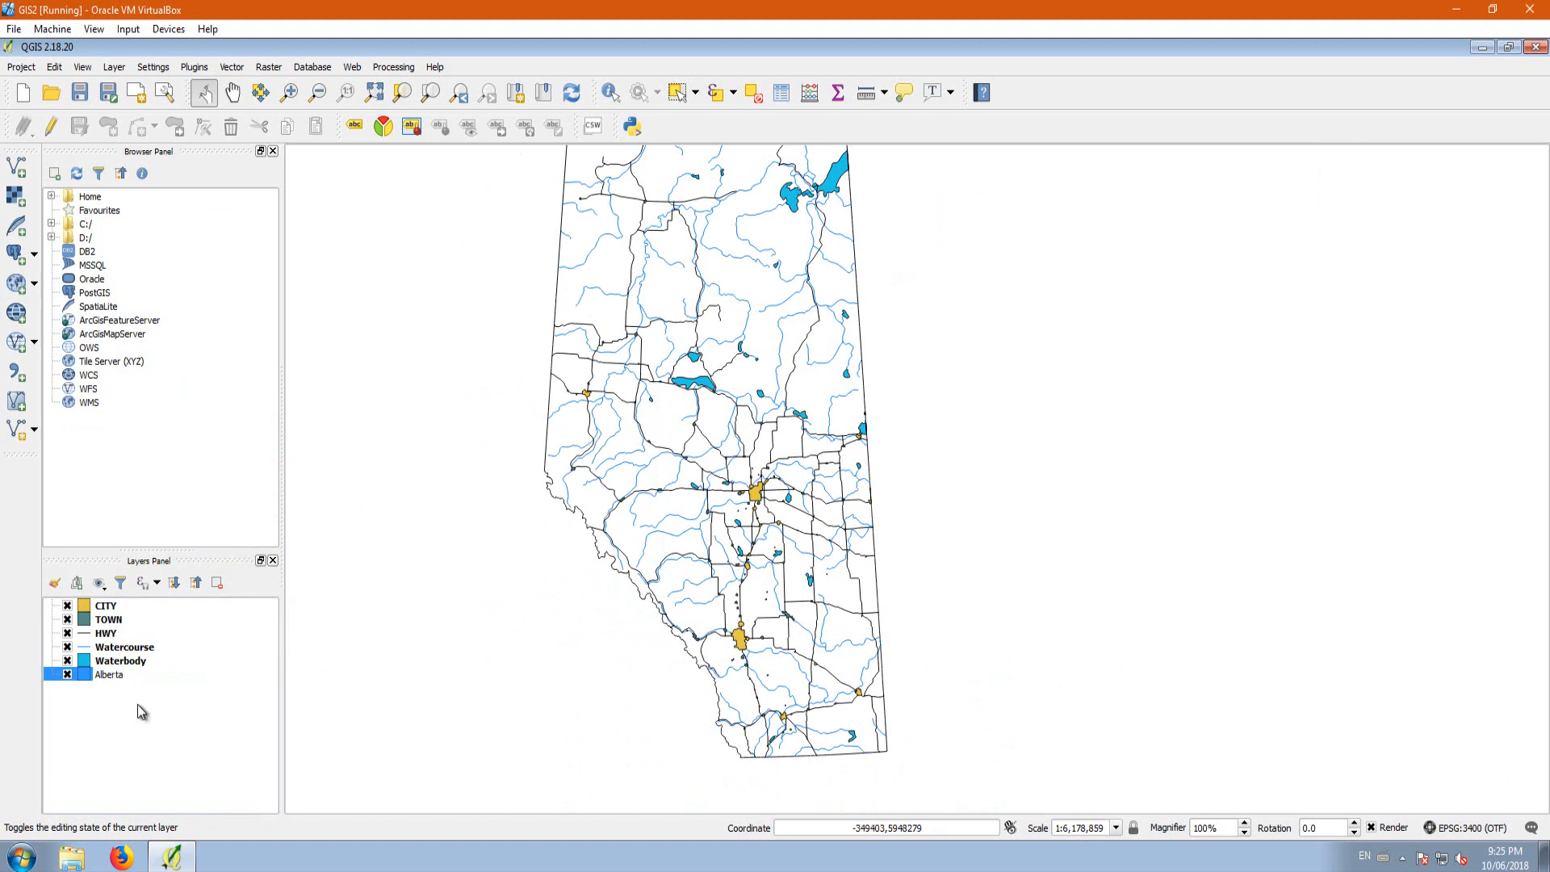
{"action": "left_click", "coordinate": [211, 727]}
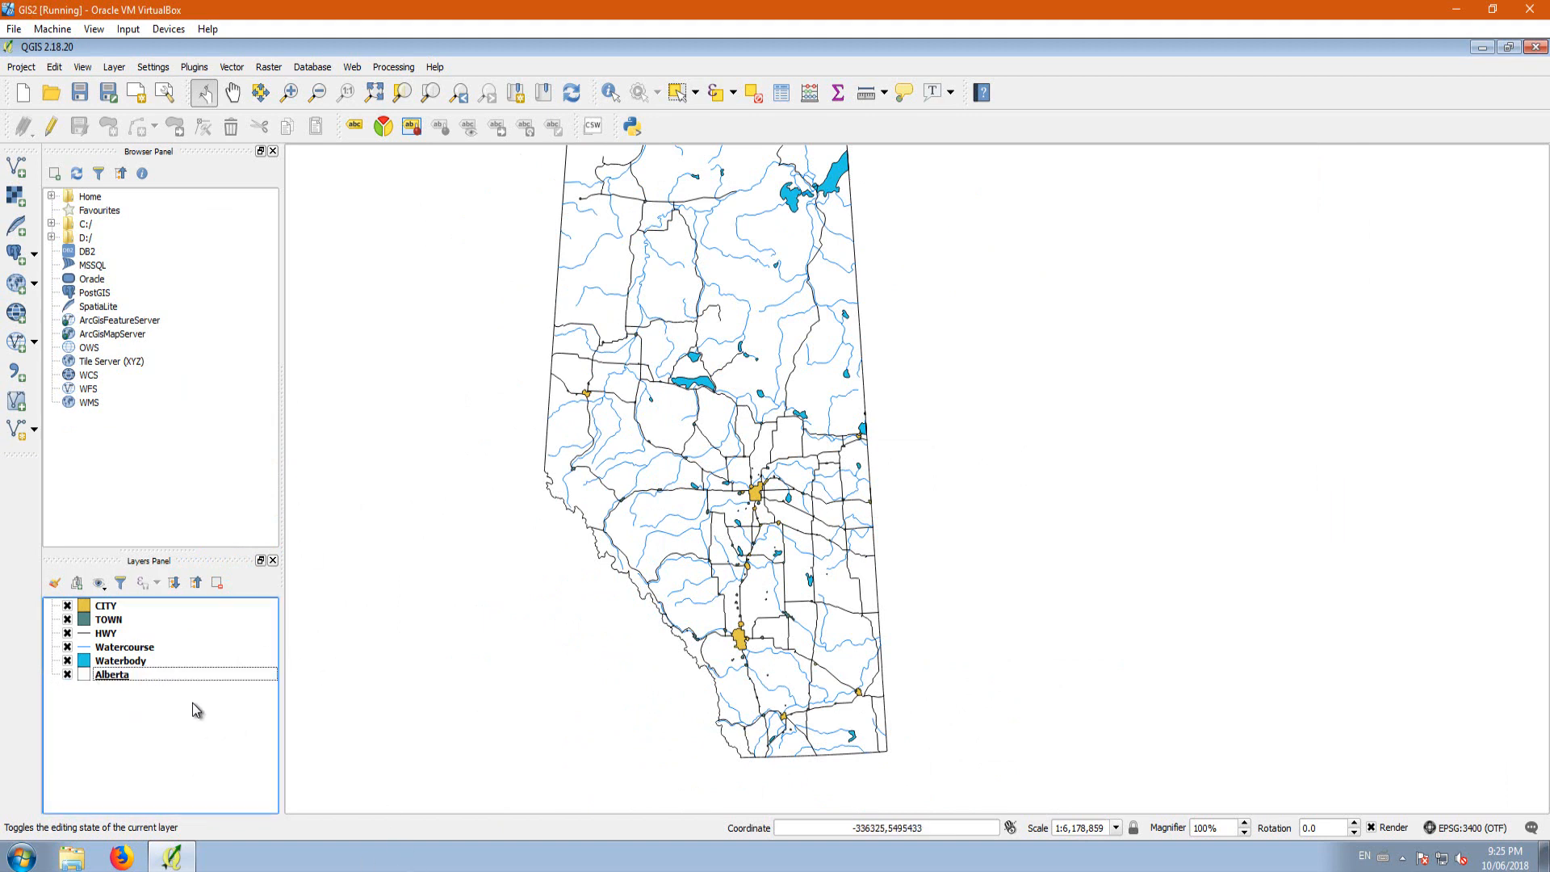
Step: Set the simple fill outline width of the Alberta layer to 0.5 mm and apply the style
{"action": "right_click", "coordinate": [101, 676]}
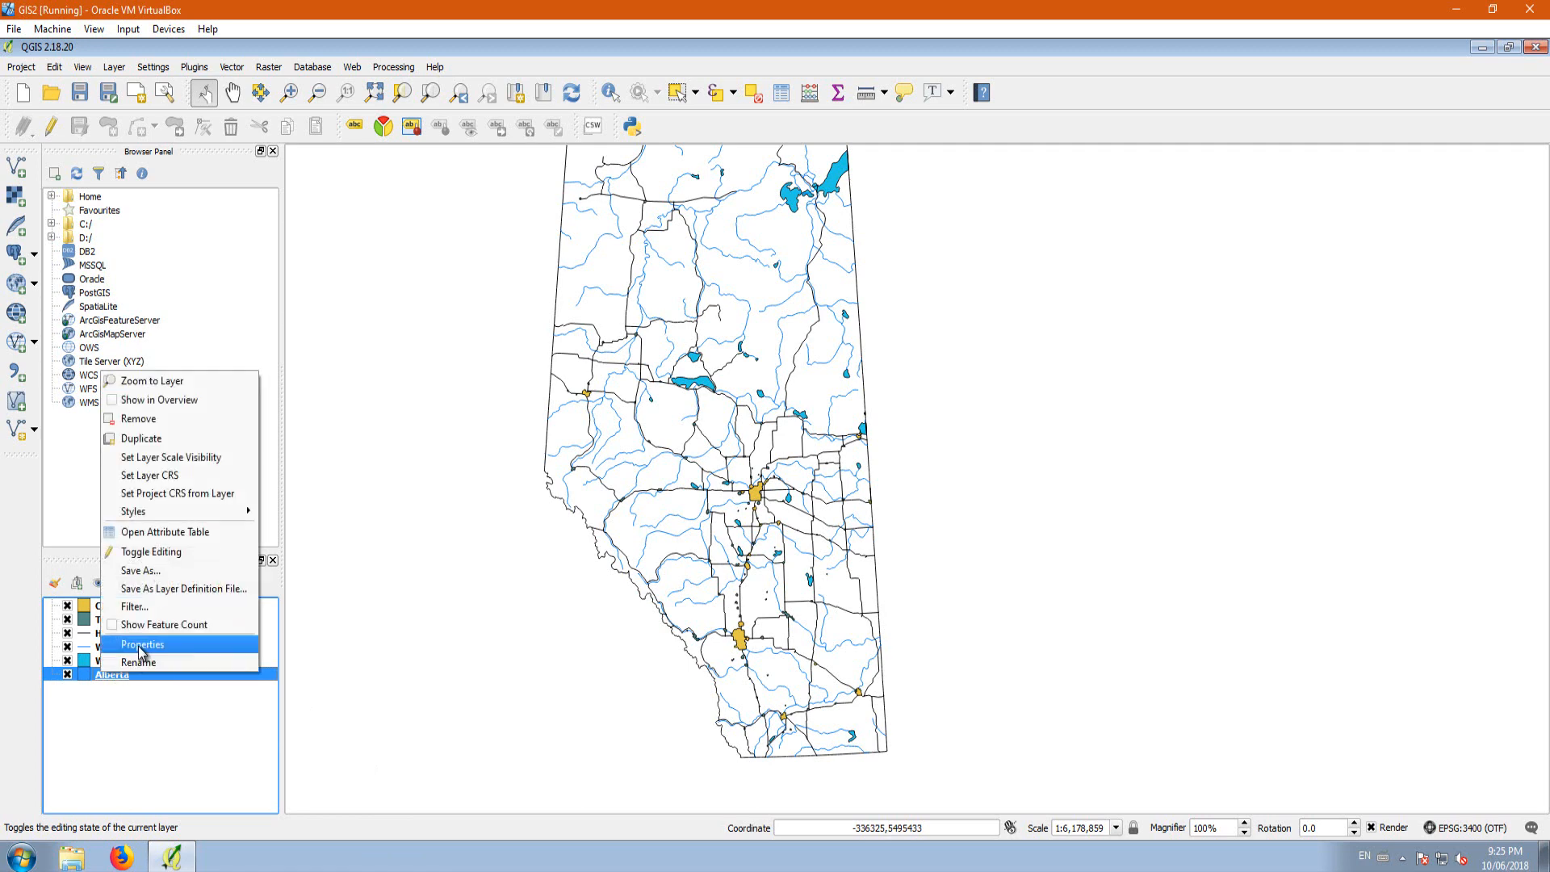
{"action": "left_click", "coordinate": [142, 644]}
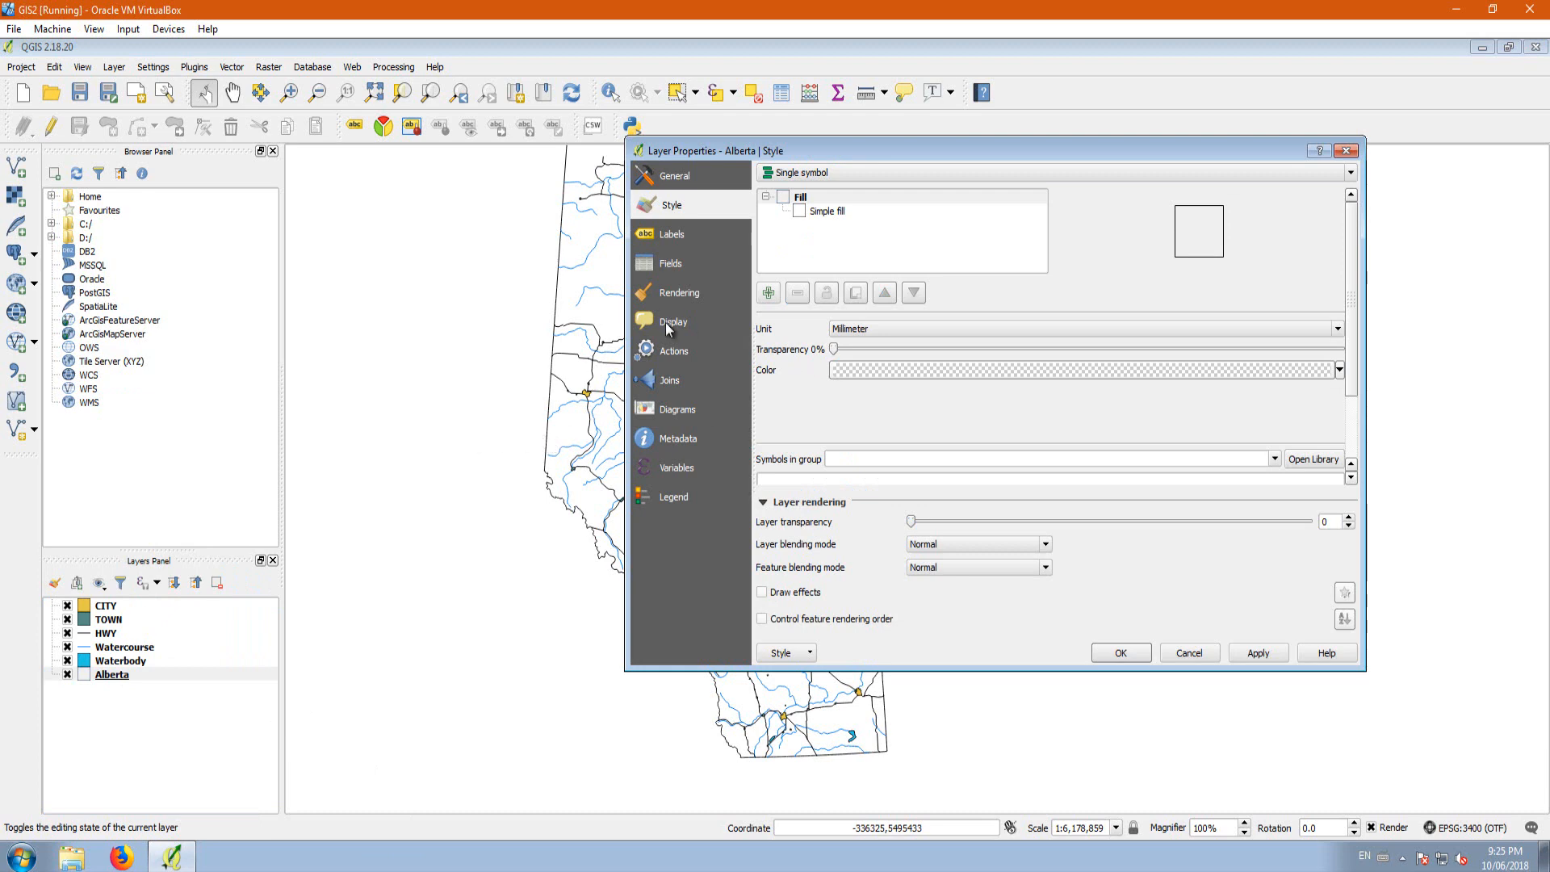
{"action": "left_click", "coordinate": [817, 213]}
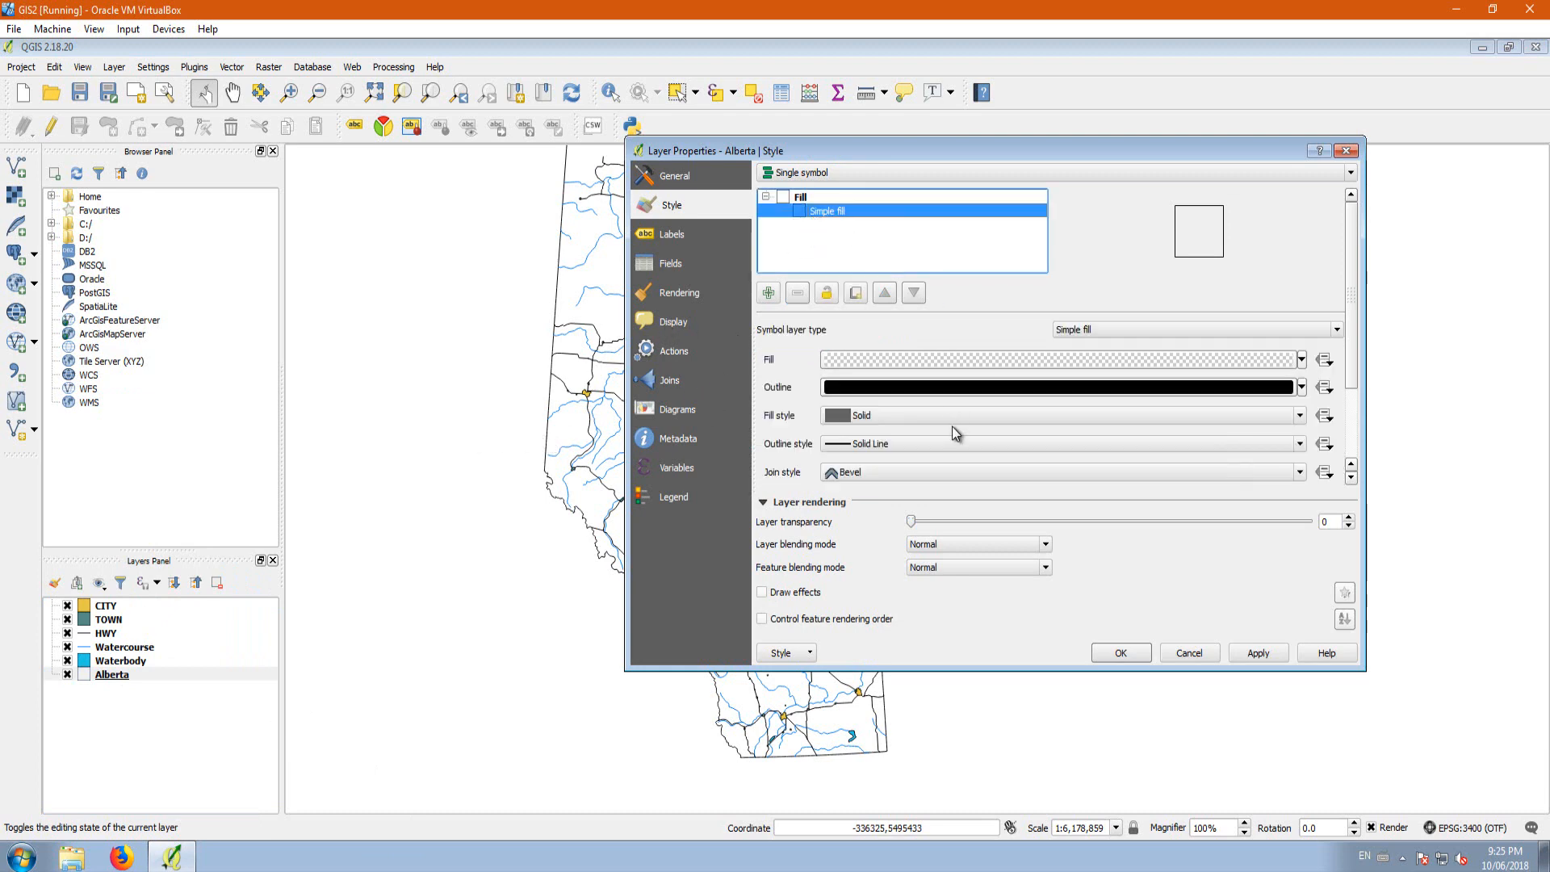
{"action": "left_click_drag", "start_coordinate": [1353, 379], "coordinate": [1356, 416]}
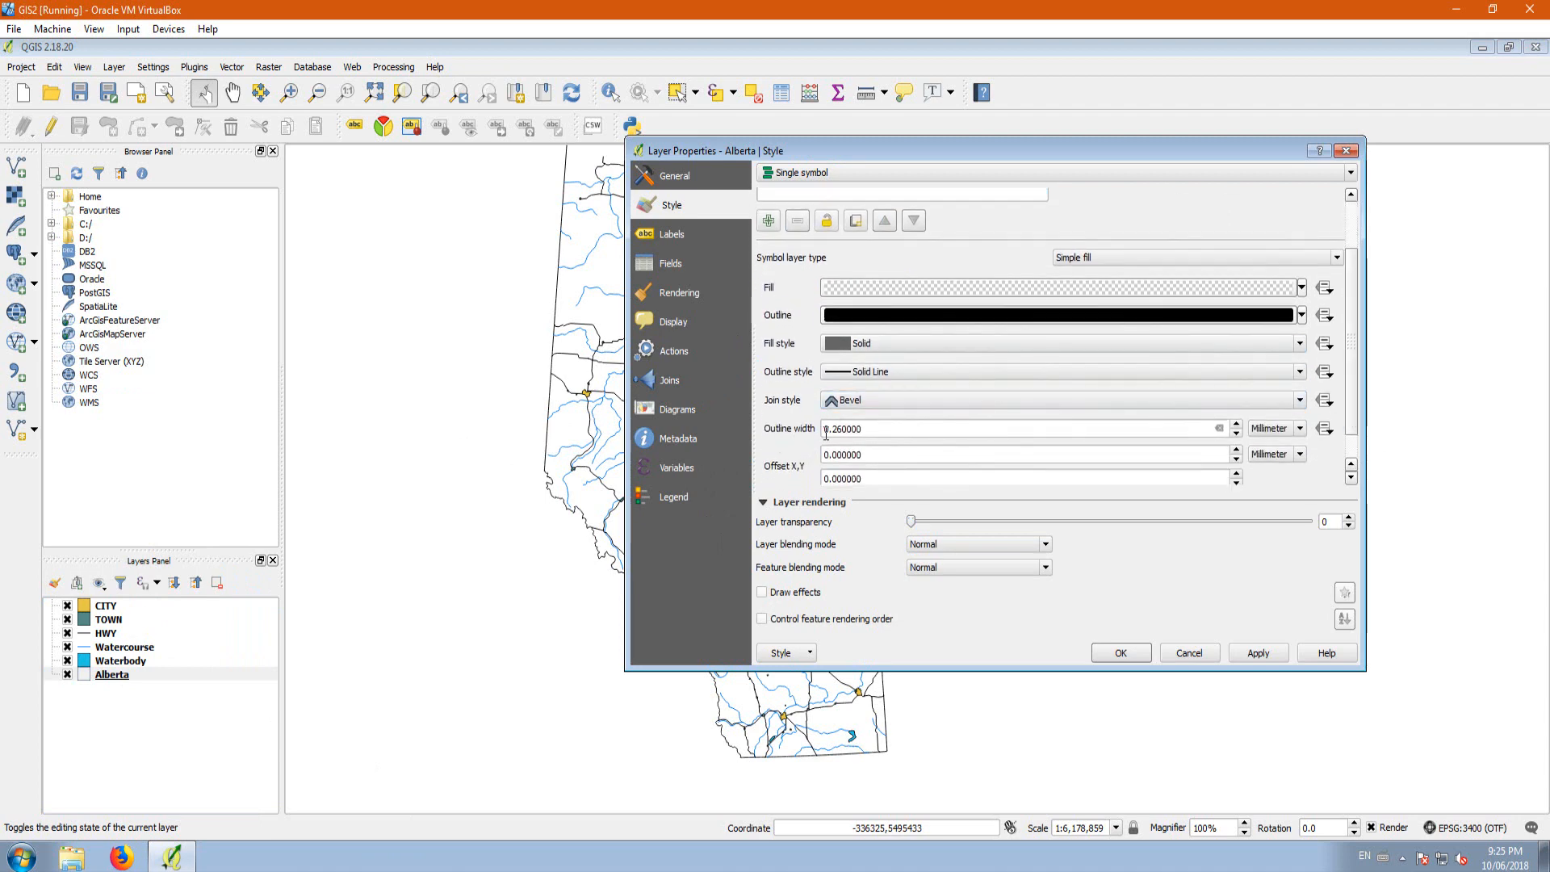
{"action": "left_click_drag", "start_coordinate": [861, 434], "coordinate": [847, 428]}
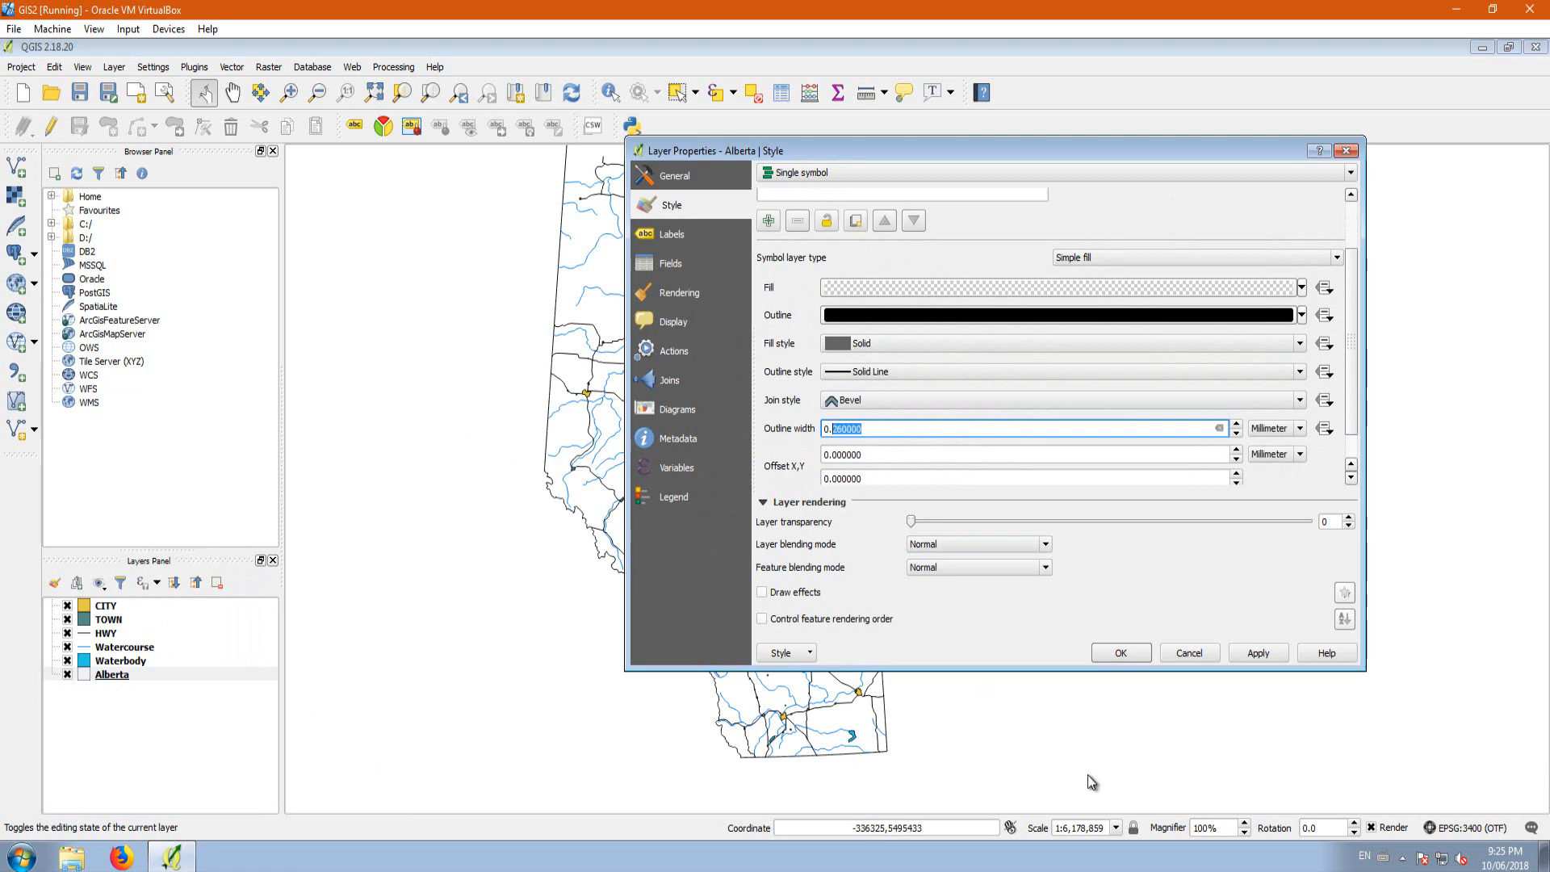
{"action": "type", "text": "5"}
{"action": "left_click", "coordinate": [1259, 654]}
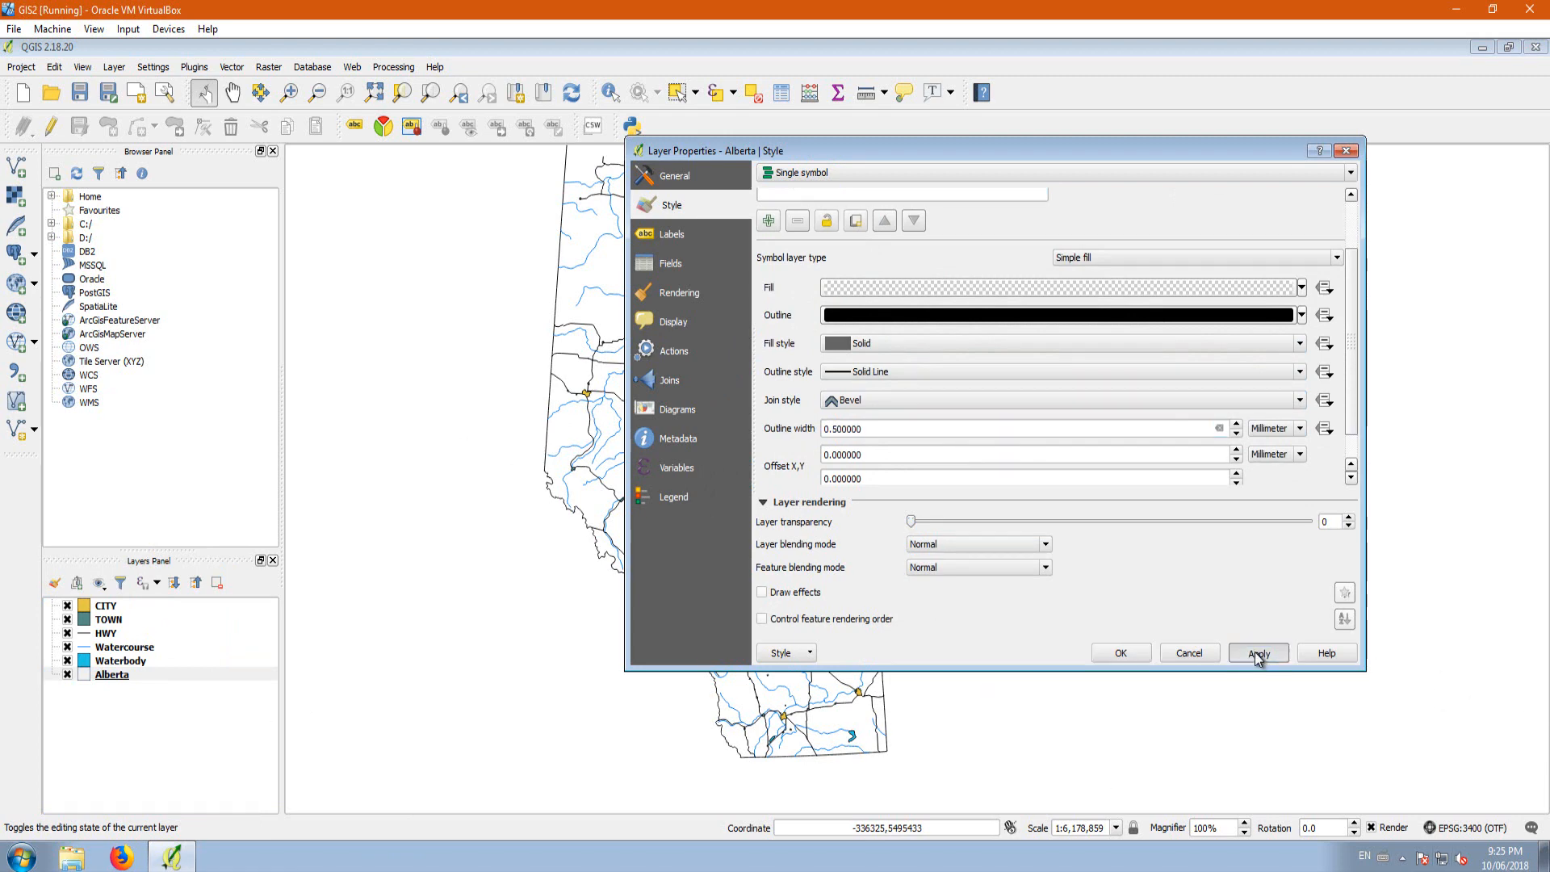
{"action": "left_click", "coordinate": [1124, 654]}
Step: Try a 0.1 mm line width on the HWY layer, settle on 0.15 mm and apply the style
{"action": "scroll", "coordinate": [815, 507], "scroll_direction": "up", "scroll_amount": 2}
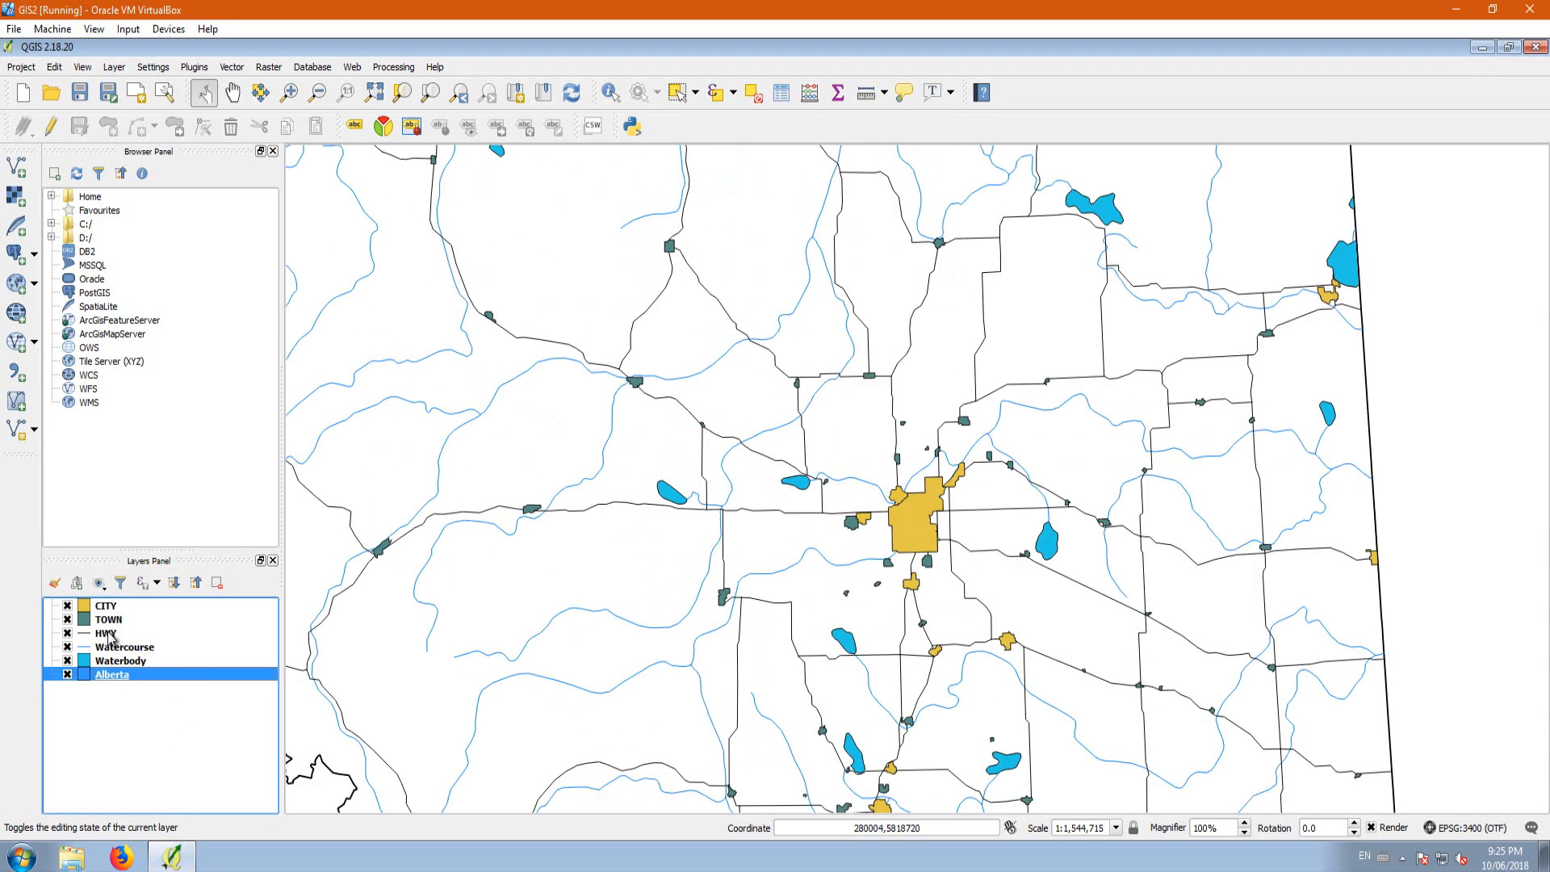
{"action": "left_click", "coordinate": [109, 633]}
{"action": "double_click", "coordinate": [108, 633]}
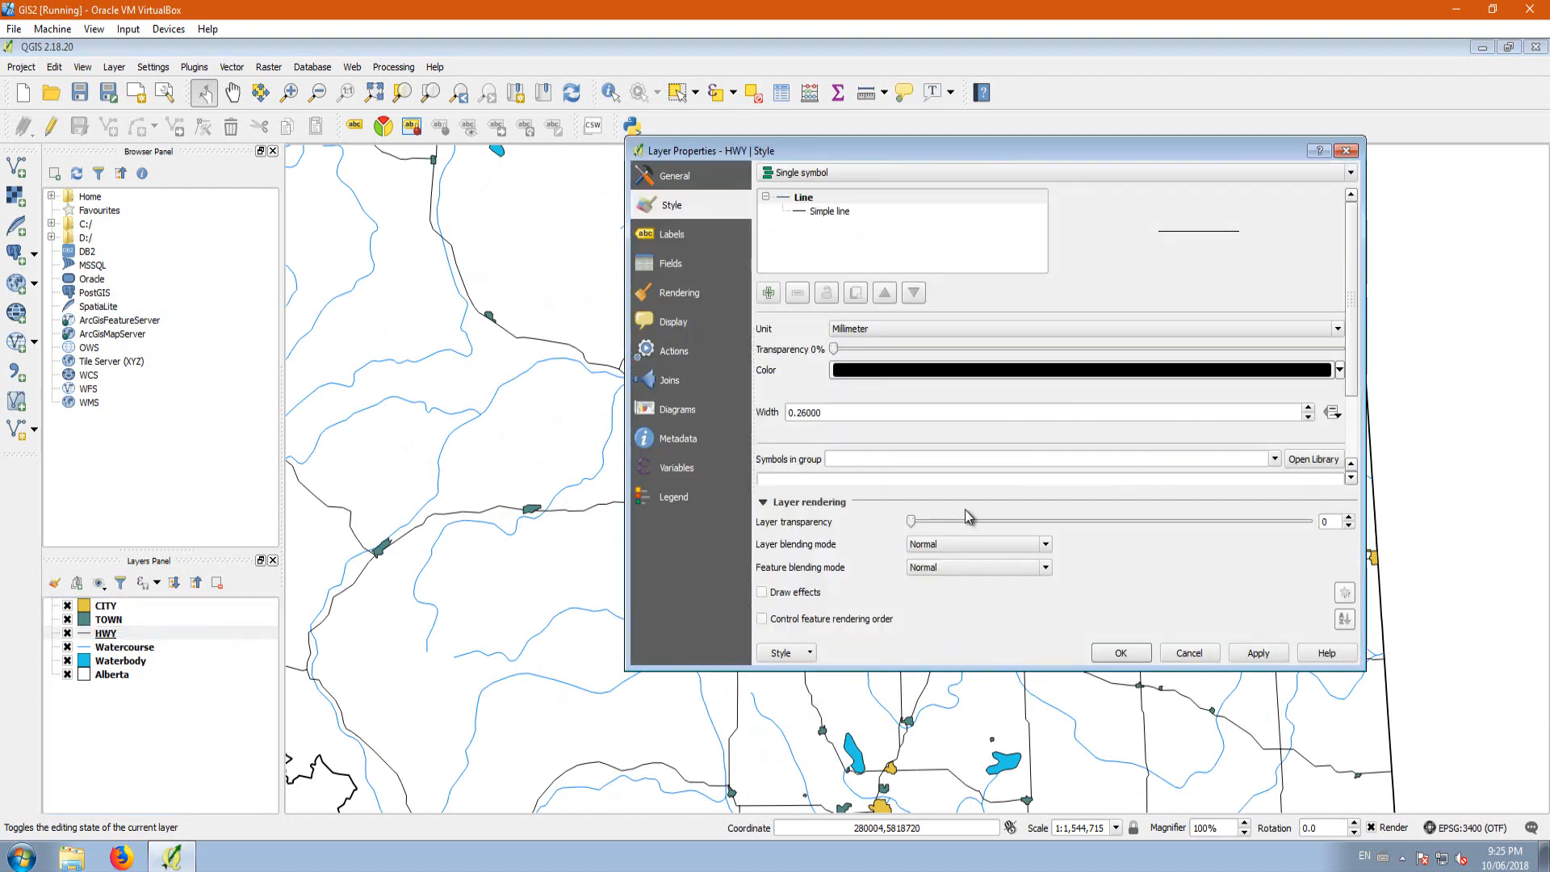
{"action": "left_click_drag", "start_coordinate": [823, 415], "coordinate": [799, 413]}
{"action": "type", "text": "1"}
{"action": "left_click", "coordinate": [1261, 654]}
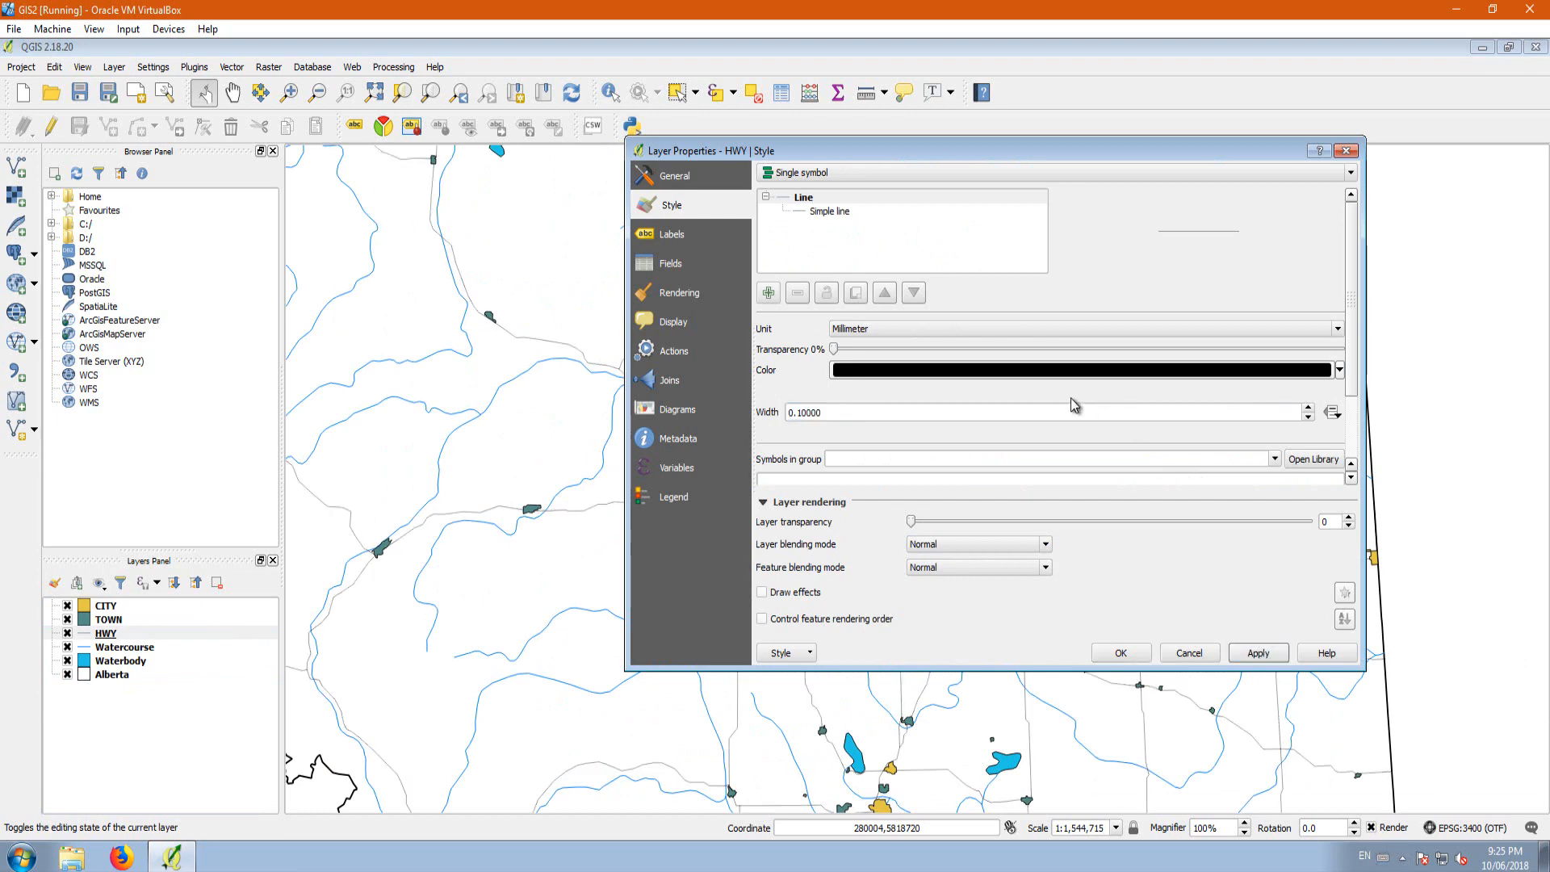
{"action": "left_click_drag", "start_coordinate": [819, 418], "coordinate": [800, 416]}
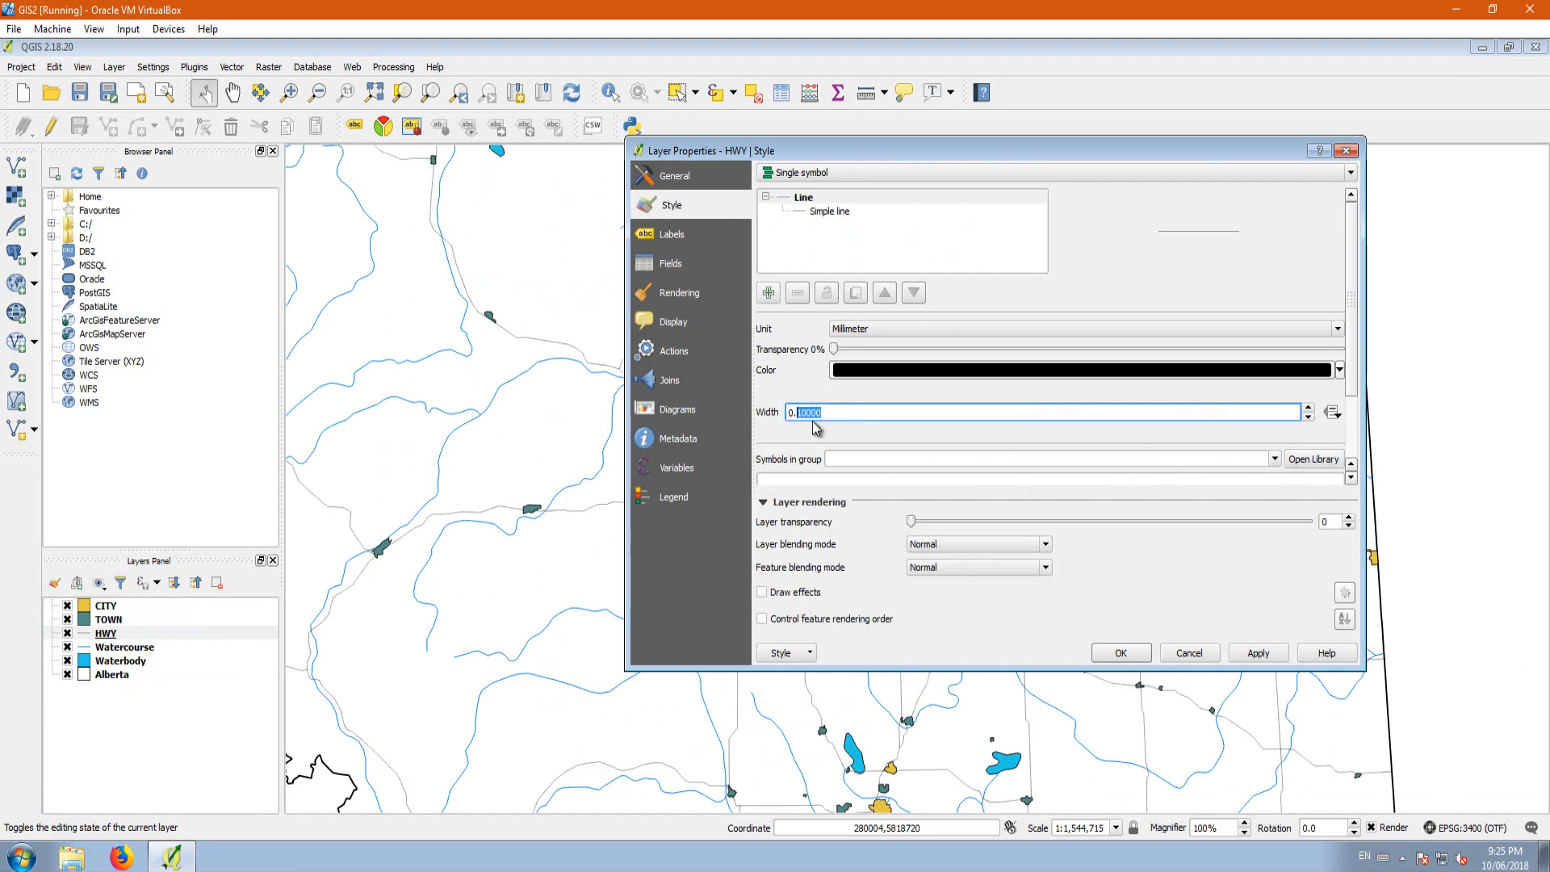
{"action": "type", "text": "15"}
{"action": "left_click", "coordinate": [1257, 652]}
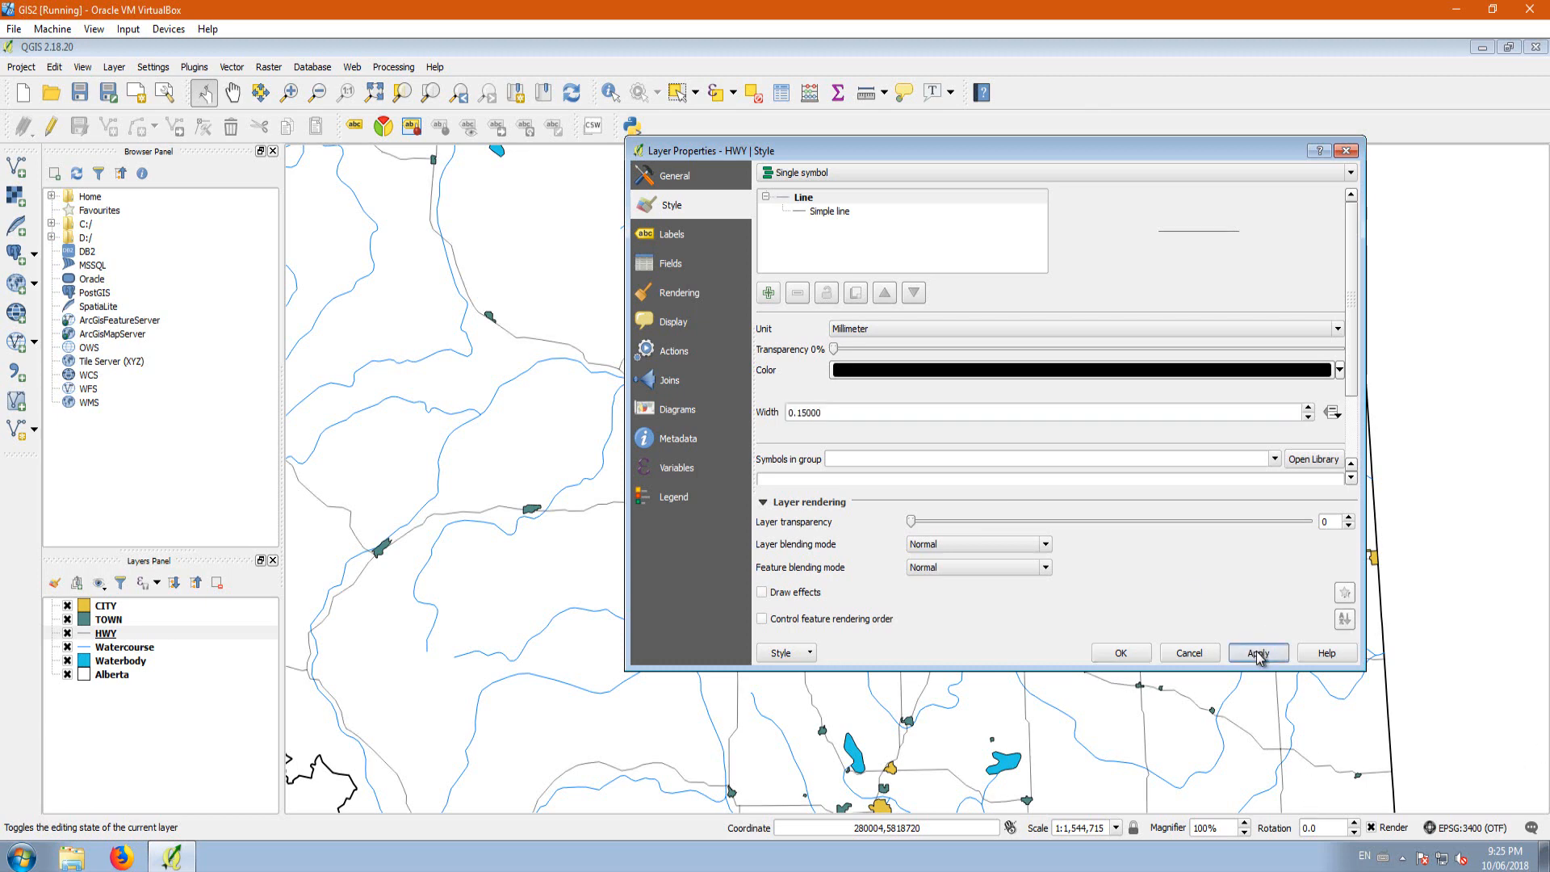
{"action": "left_click", "coordinate": [1118, 651]}
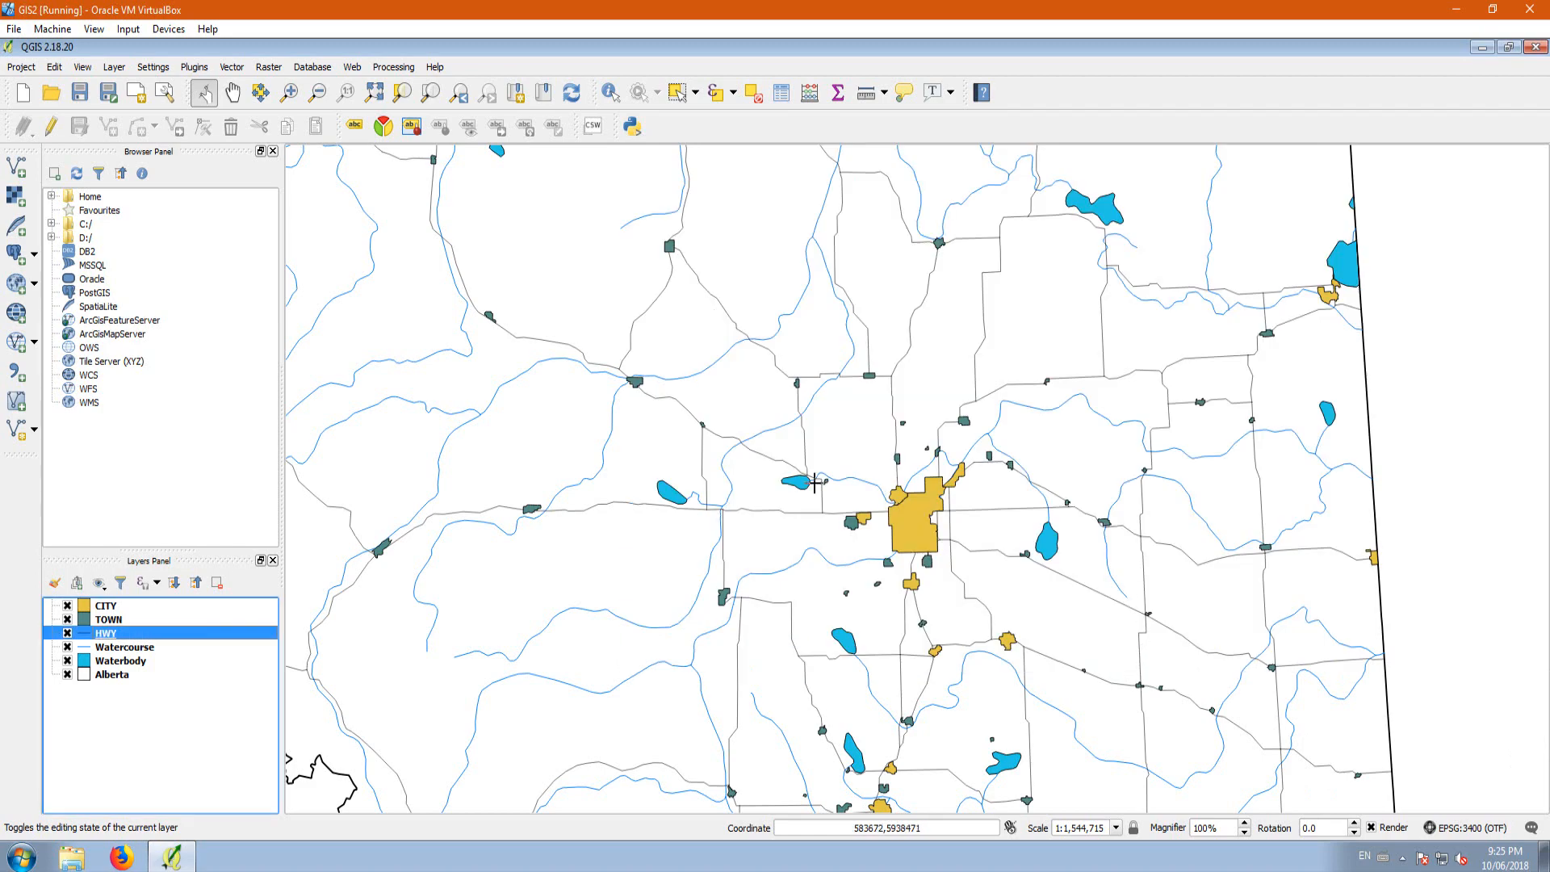
Step: Examine the highway lines and the province outline on the map at several scales
{"action": "scroll", "coordinate": [767, 456], "scroll_direction": "down", "scroll_amount": 1}
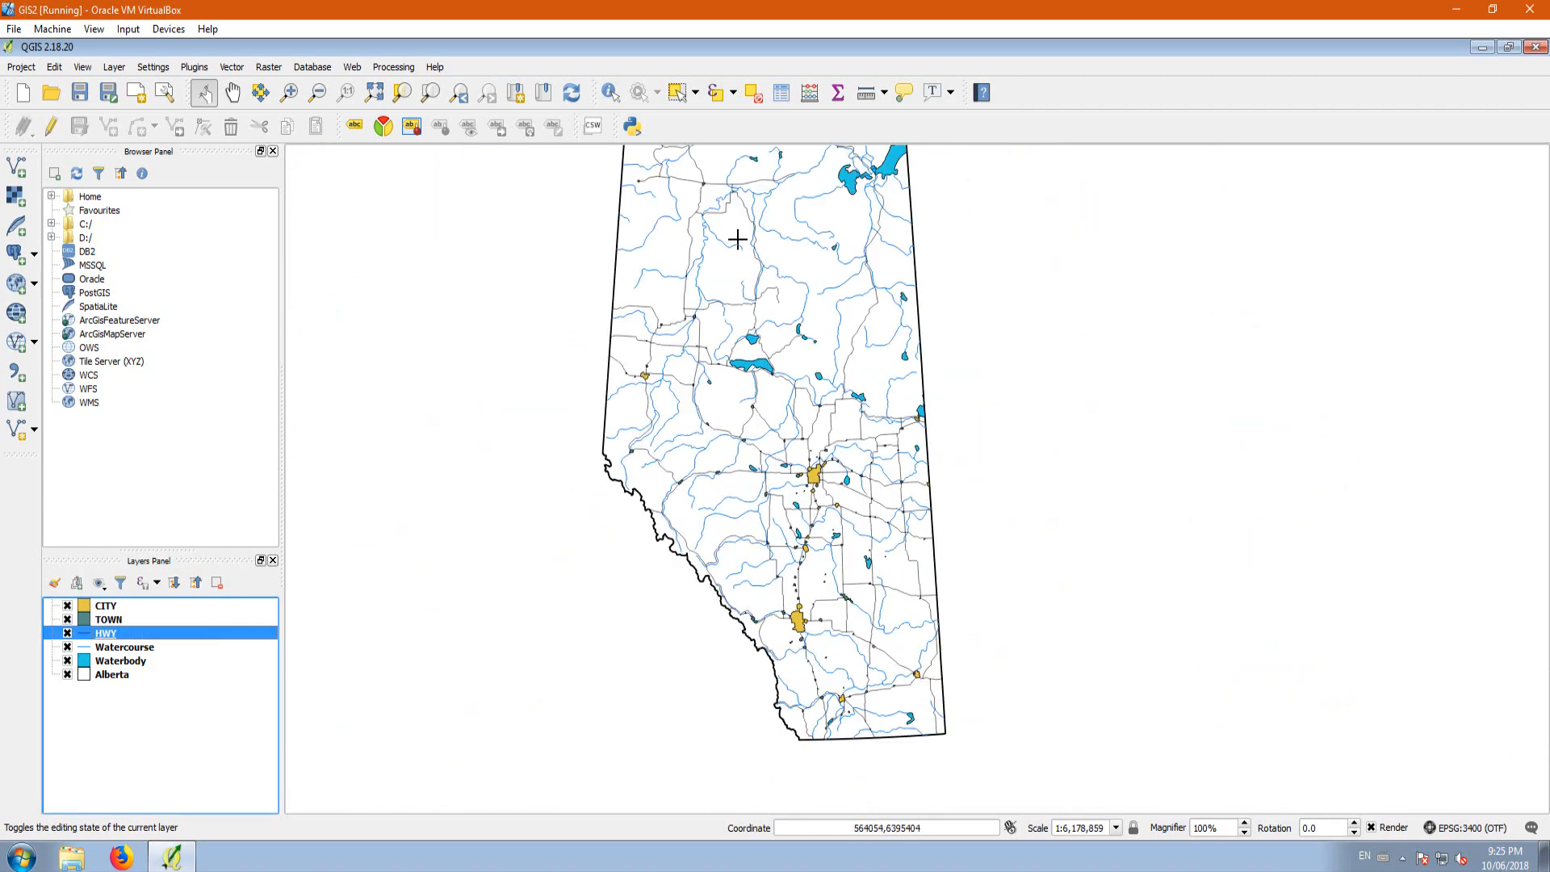
{"action": "scroll", "coordinate": [759, 243], "scroll_direction": "up", "scroll_amount": 1}
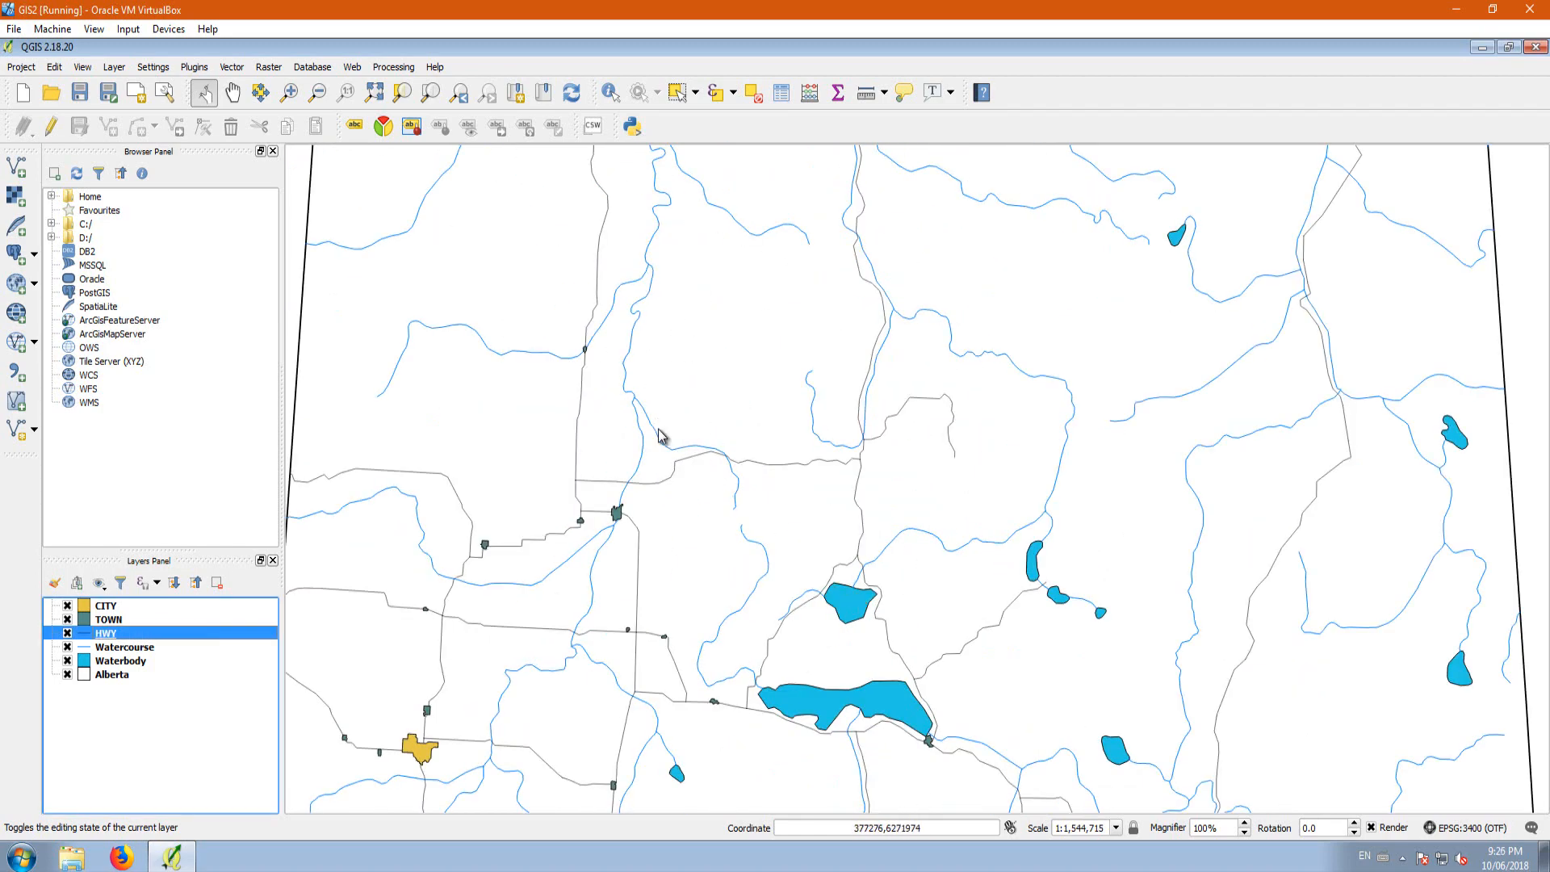
{"action": "scroll", "coordinate": [658, 432], "scroll_direction": "down", "scroll_amount": 2}
{"action": "scroll", "coordinate": [658, 423], "scroll_direction": "down", "scroll_amount": 1}
{"action": "scroll", "coordinate": [702, 602], "scroll_direction": "up", "scroll_amount": 1}
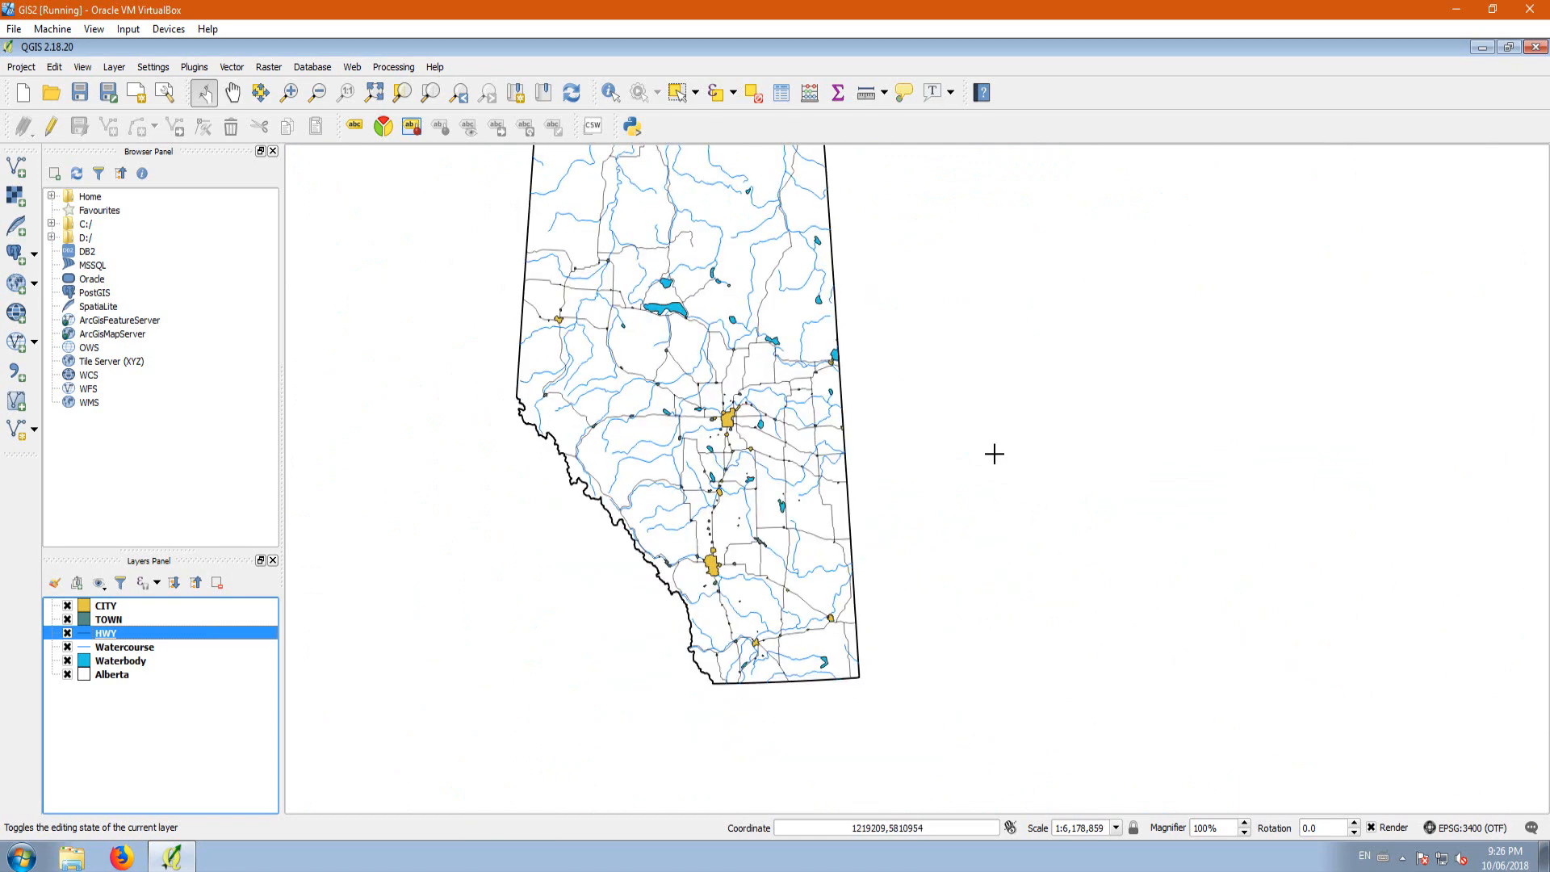
{"action": "scroll", "coordinate": [670, 497], "scroll_direction": "down", "scroll_amount": 1}
{"action": "scroll", "coordinate": [633, 507], "scroll_direction": "up", "scroll_amount": 1}
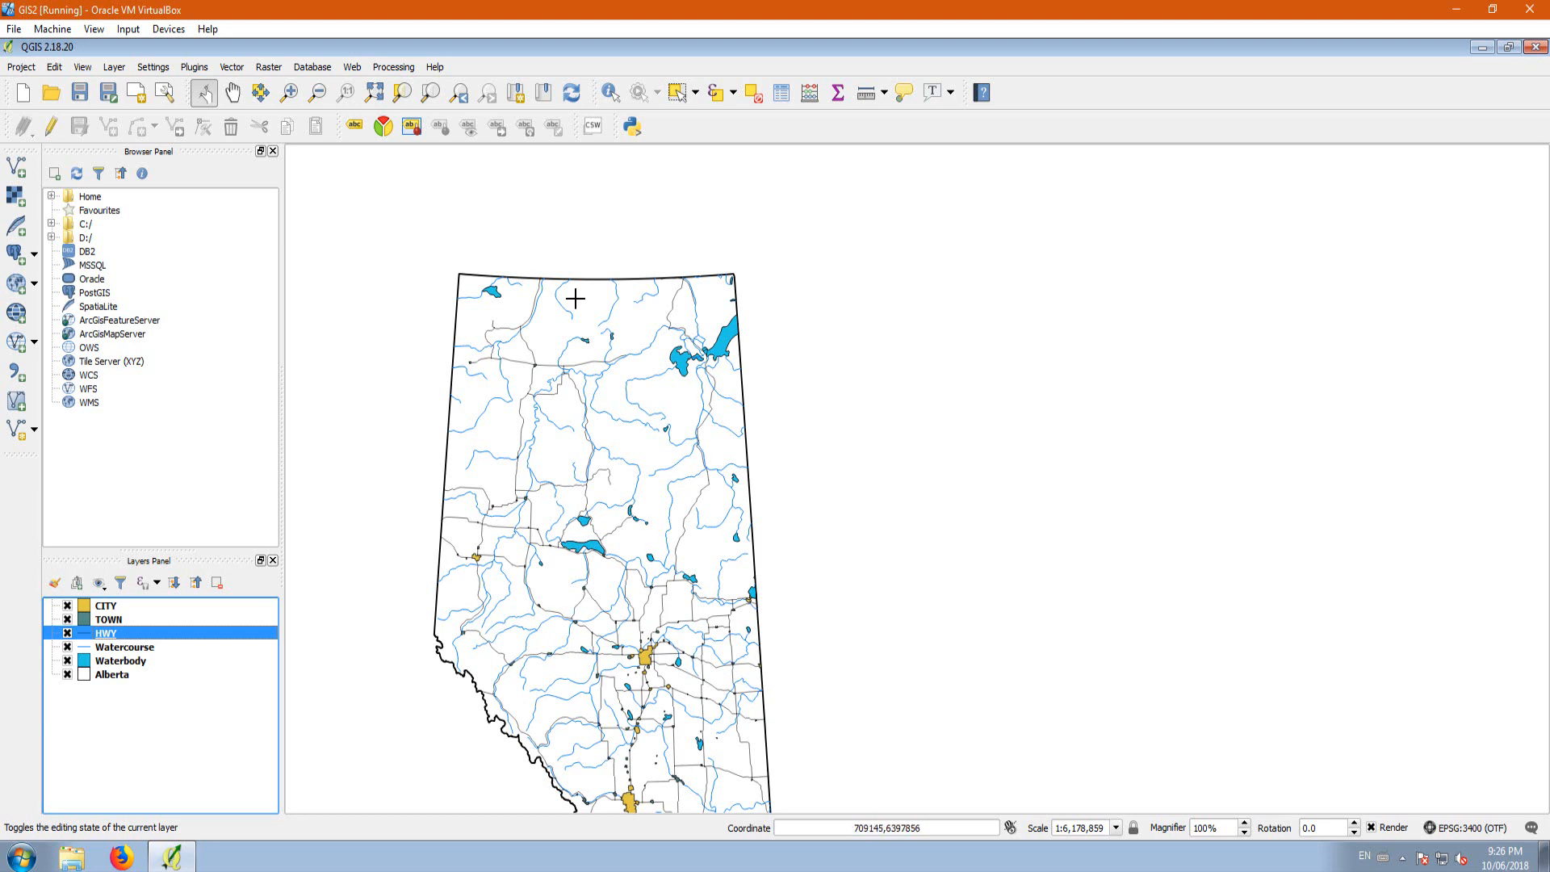
{"action": "left_click", "coordinate": [103, 608]}
{"action": "right_click", "coordinate": [103, 608]}
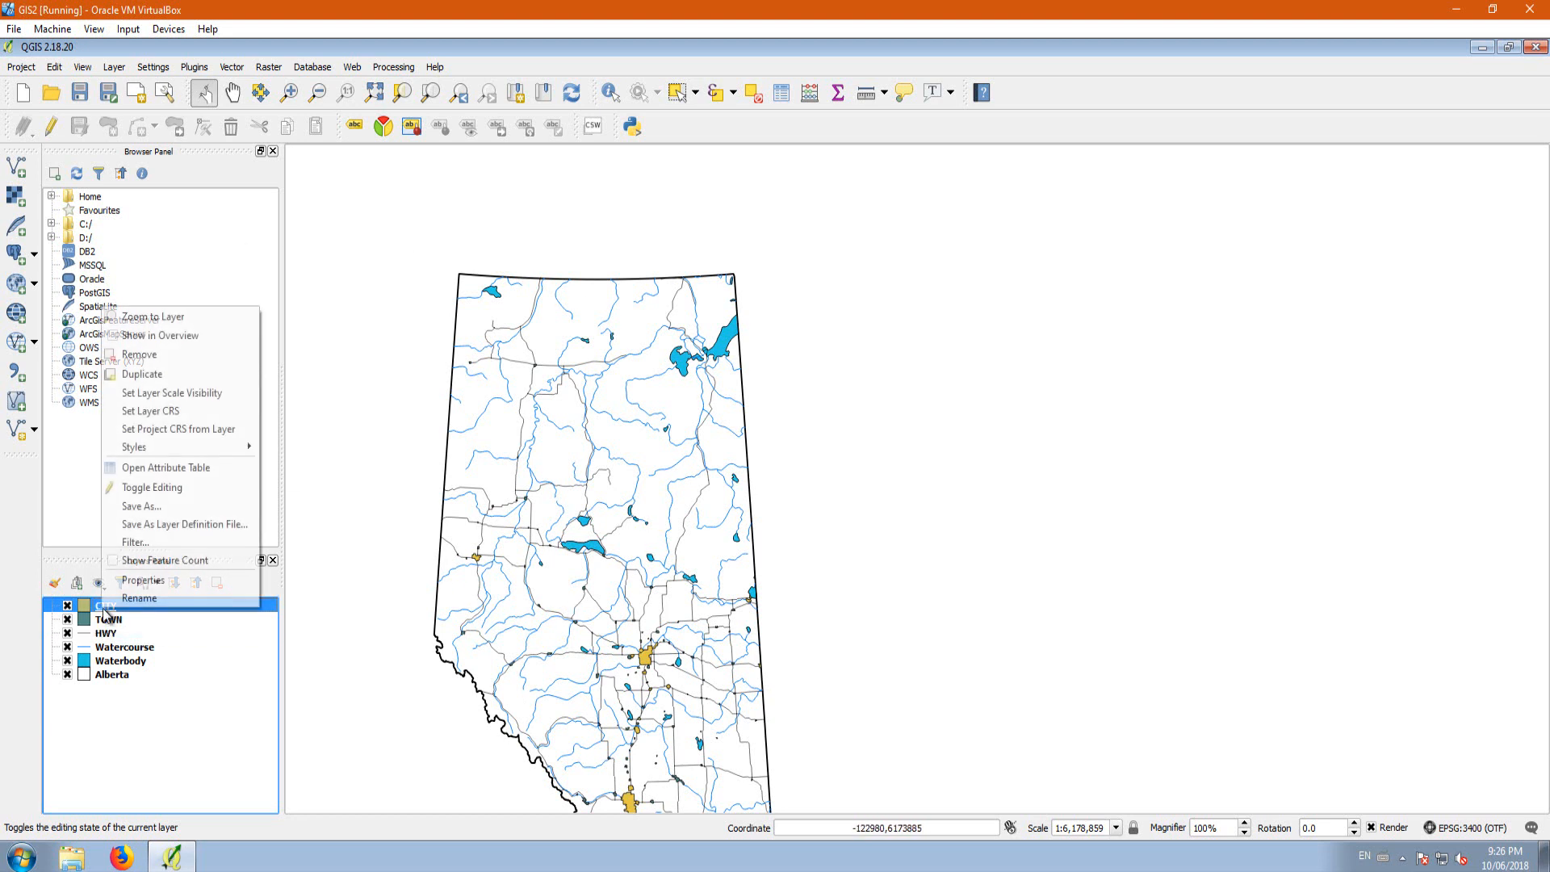
{"action": "left_click", "coordinate": [136, 581]}
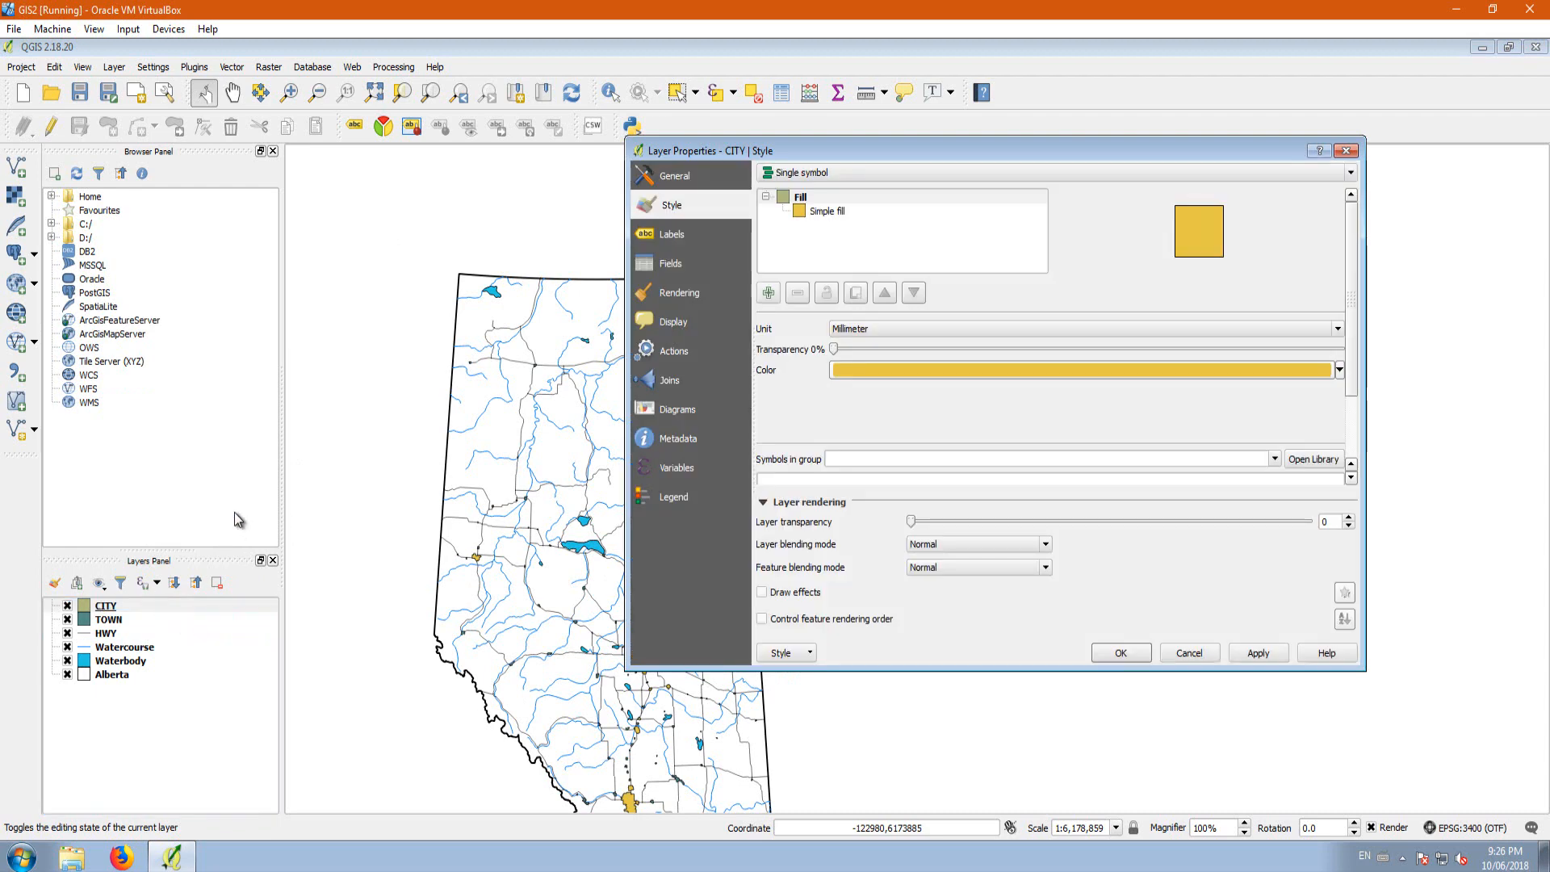
{"action": "left_click", "coordinate": [667, 236]}
{"action": "left_click", "coordinate": [1186, 654]}
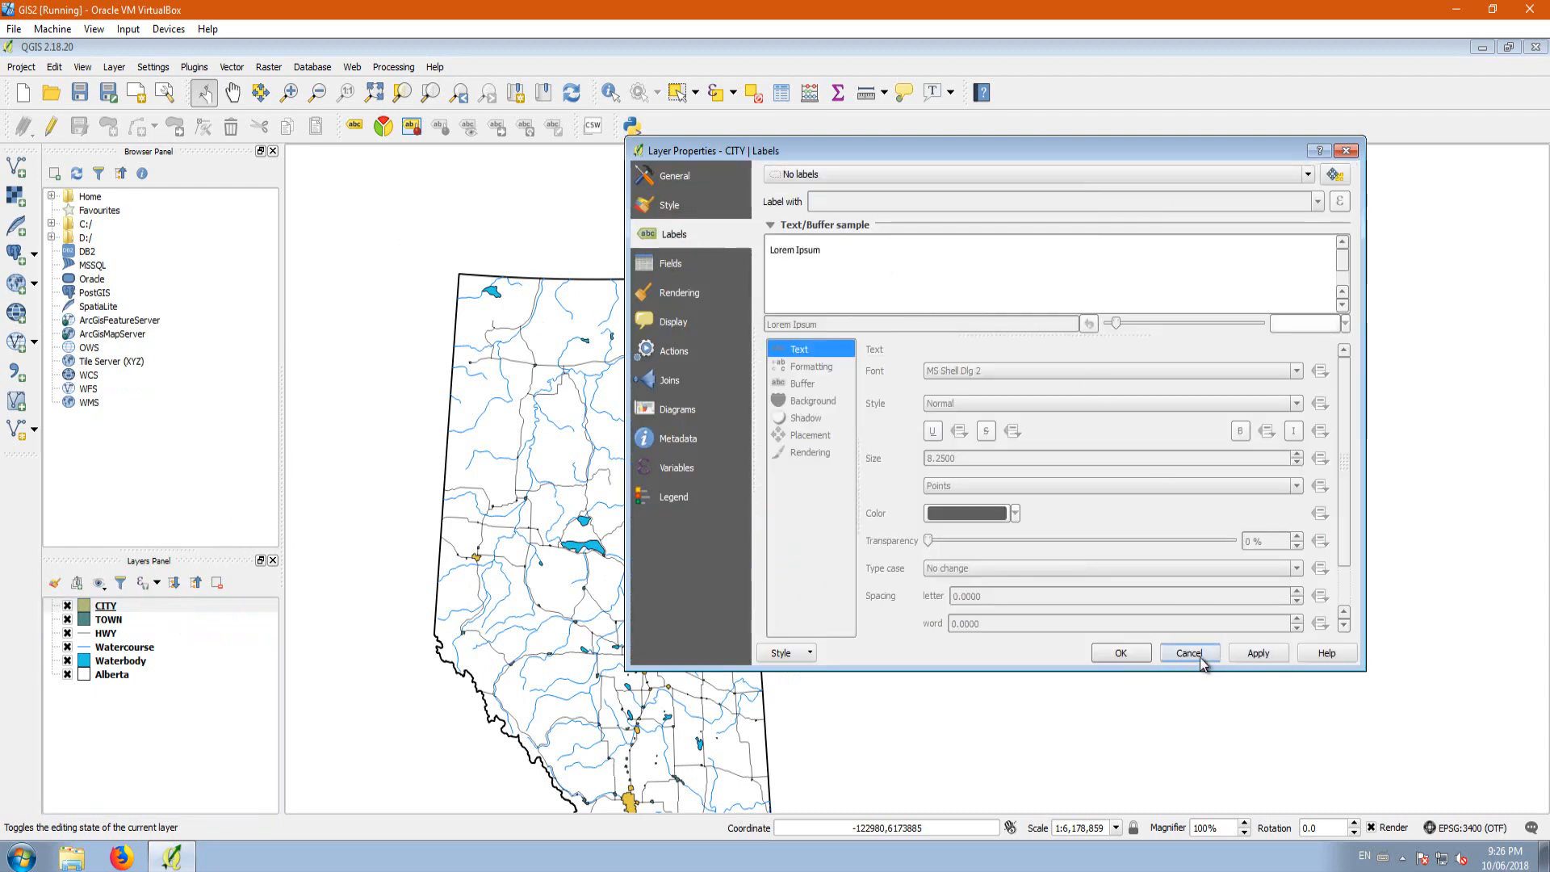
Step: Examine the attribute table of the CITY layer for the field that holds the city names
{"action": "right_click", "coordinate": [121, 614]}
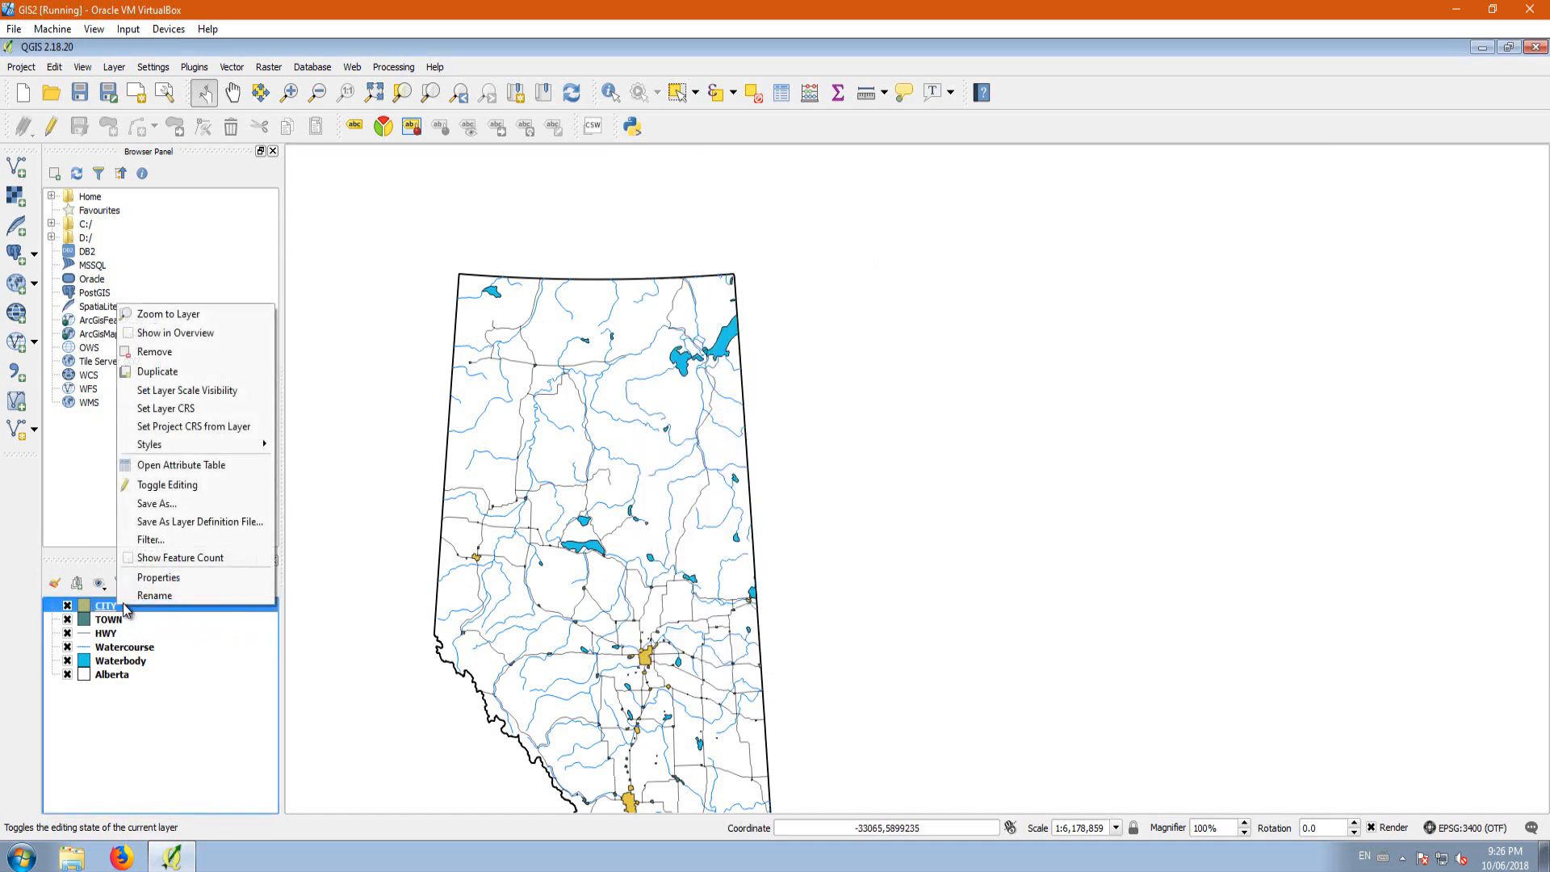
{"action": "left_click", "coordinate": [184, 463]}
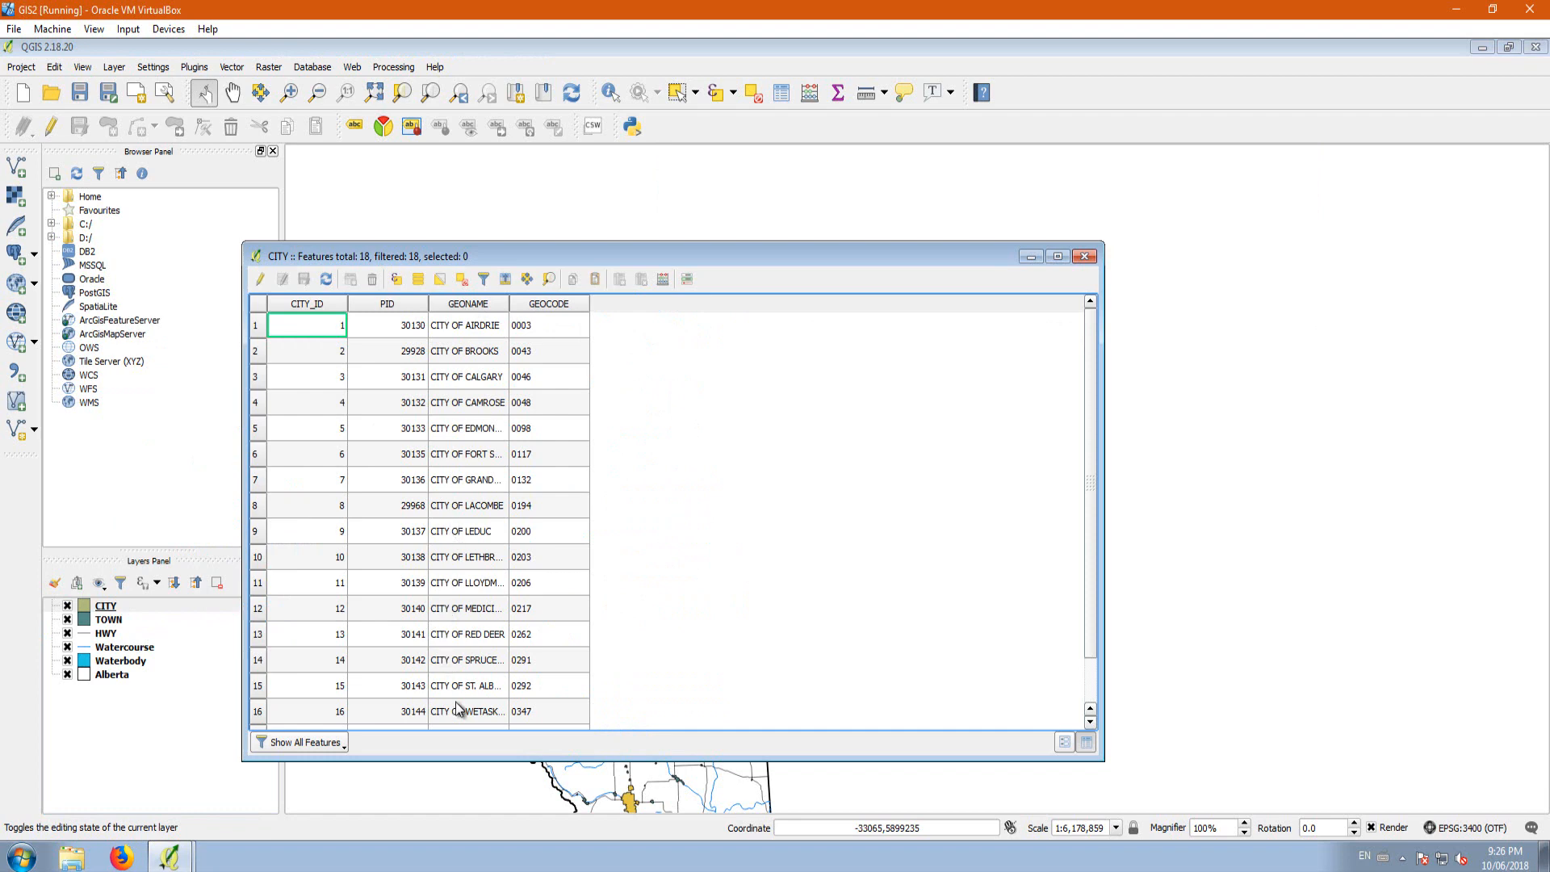
{"action": "left_click", "coordinate": [1085, 257]}
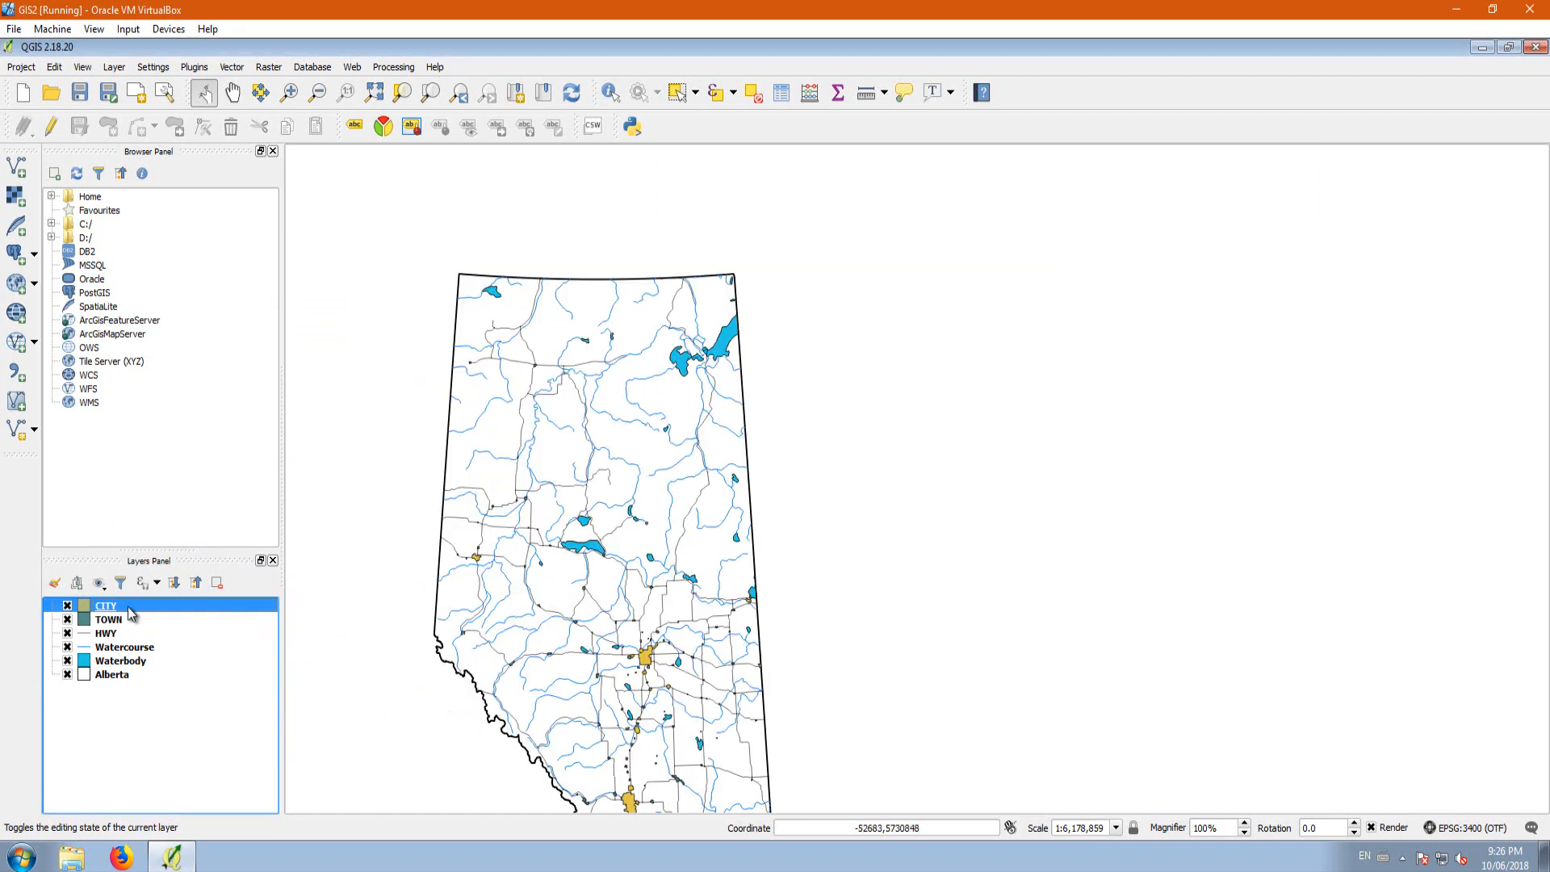
Step: Open the attribute table of the CITY layer and turn on editing
{"action": "right_click", "coordinate": [109, 611]}
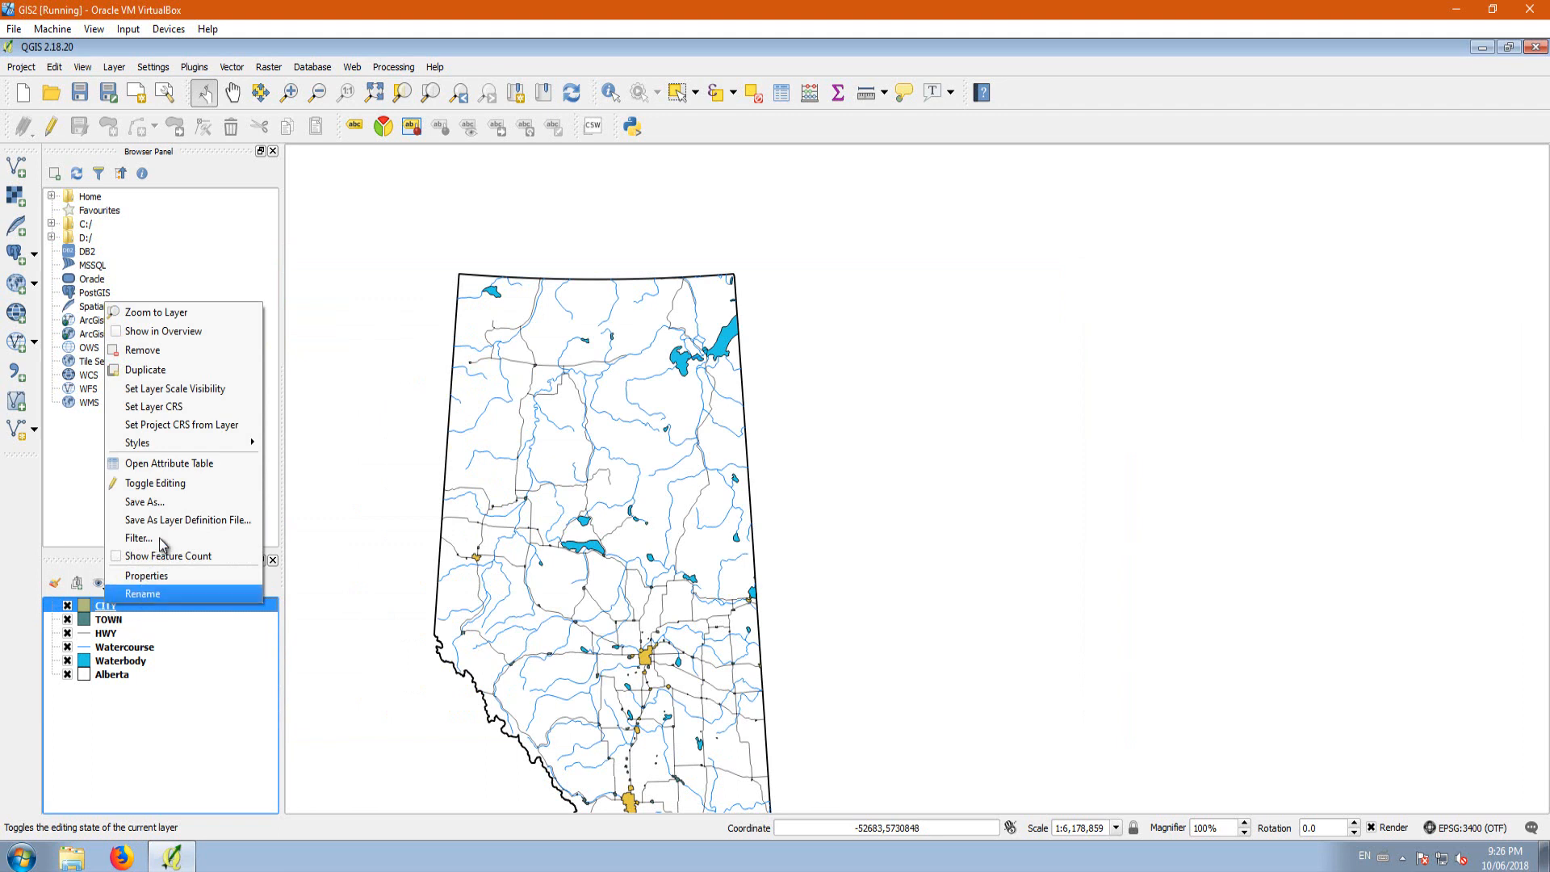
{"action": "left_click", "coordinate": [161, 463]}
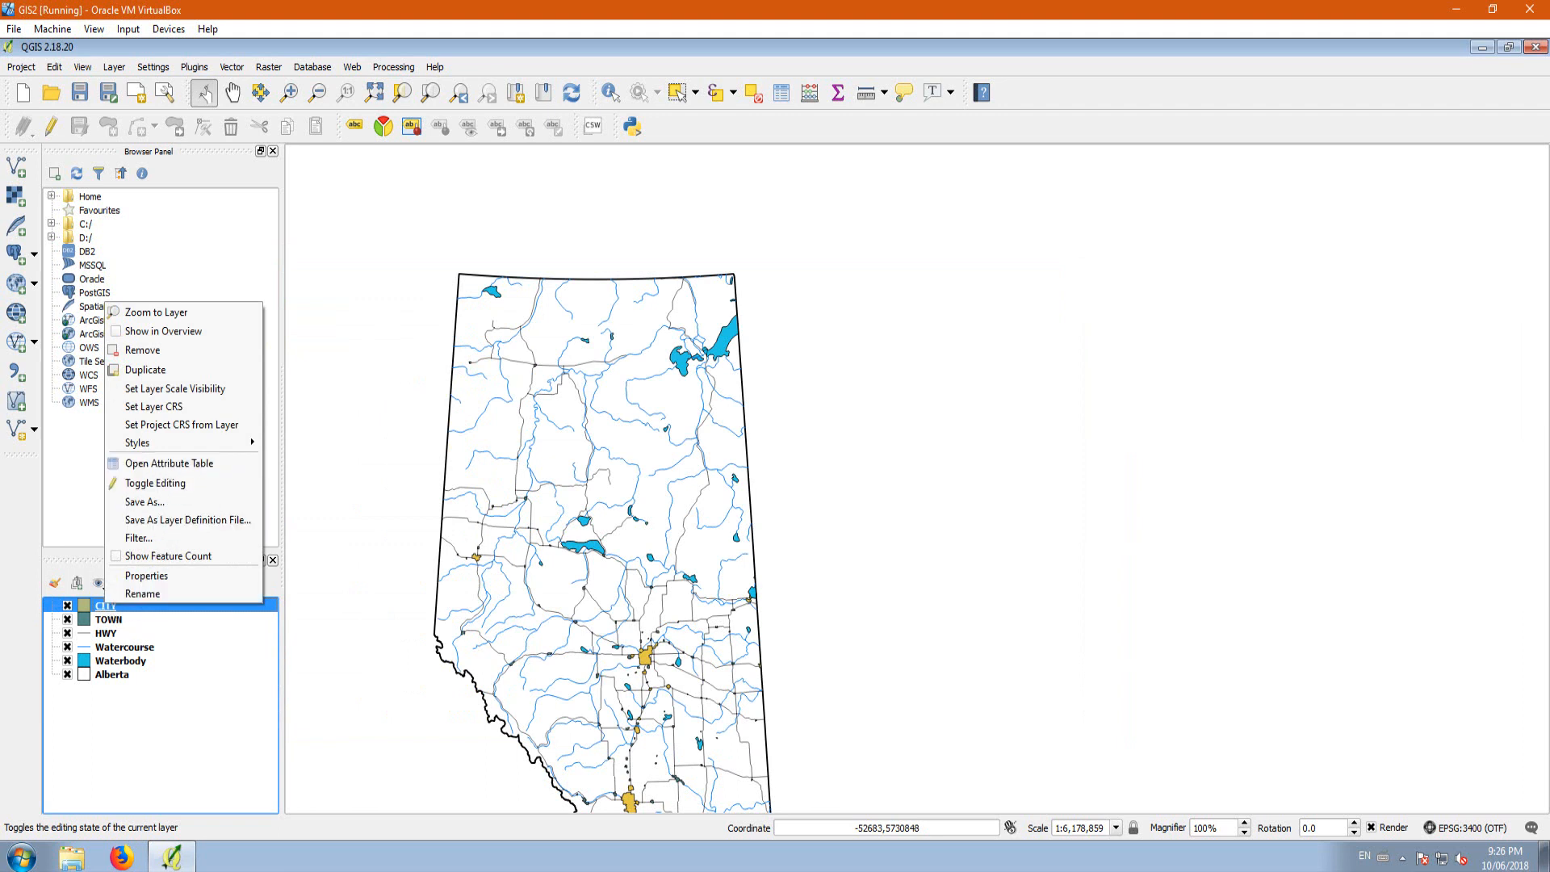
{"action": "left_click", "coordinate": [166, 467]}
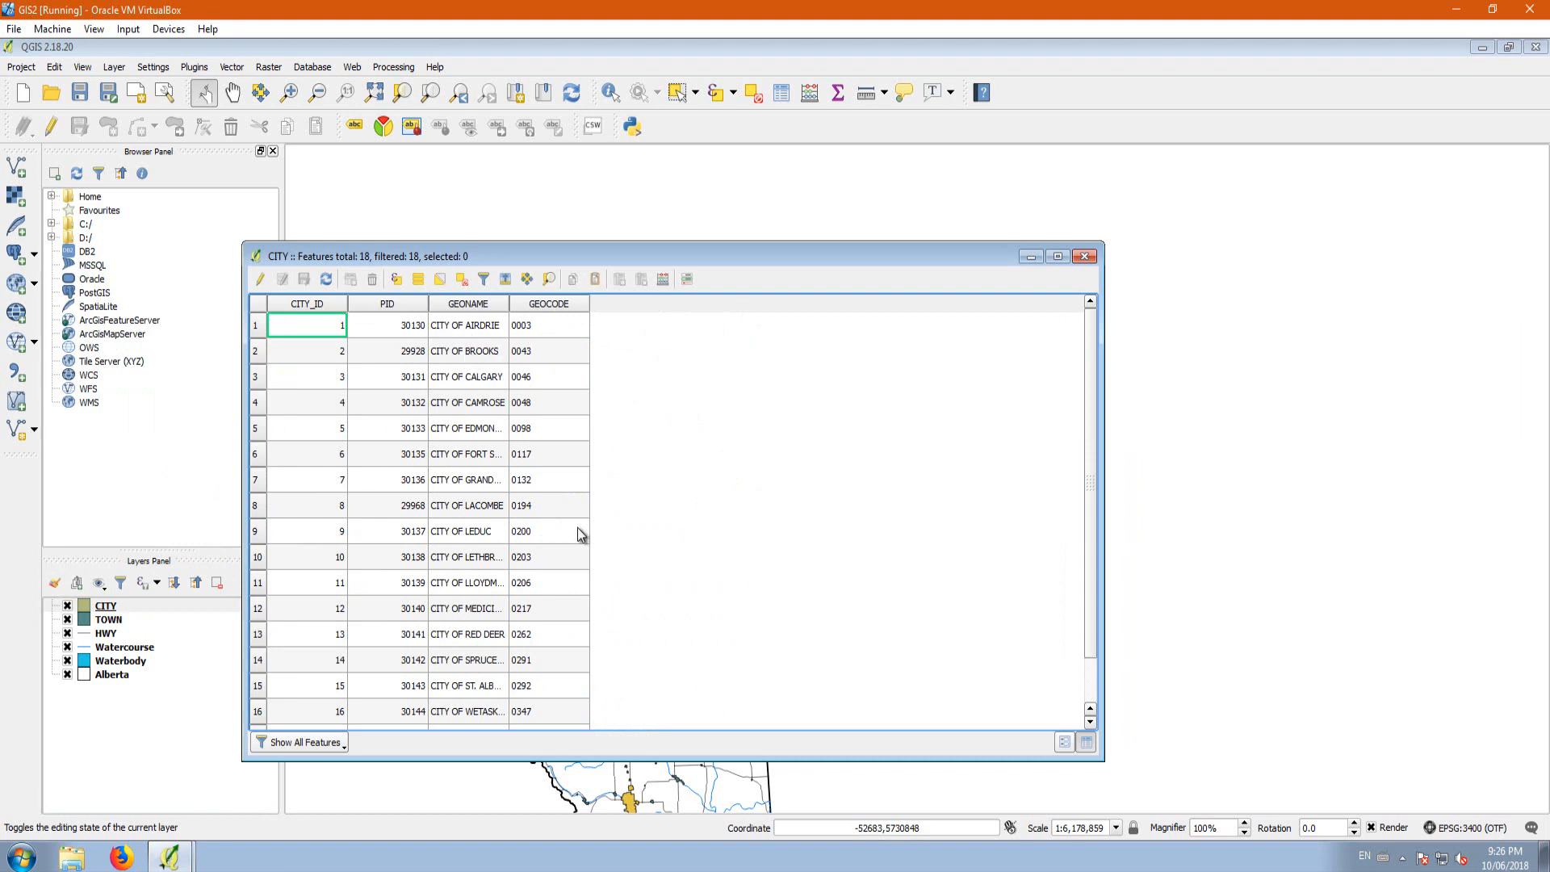
{"action": "left_click", "coordinate": [260, 280]}
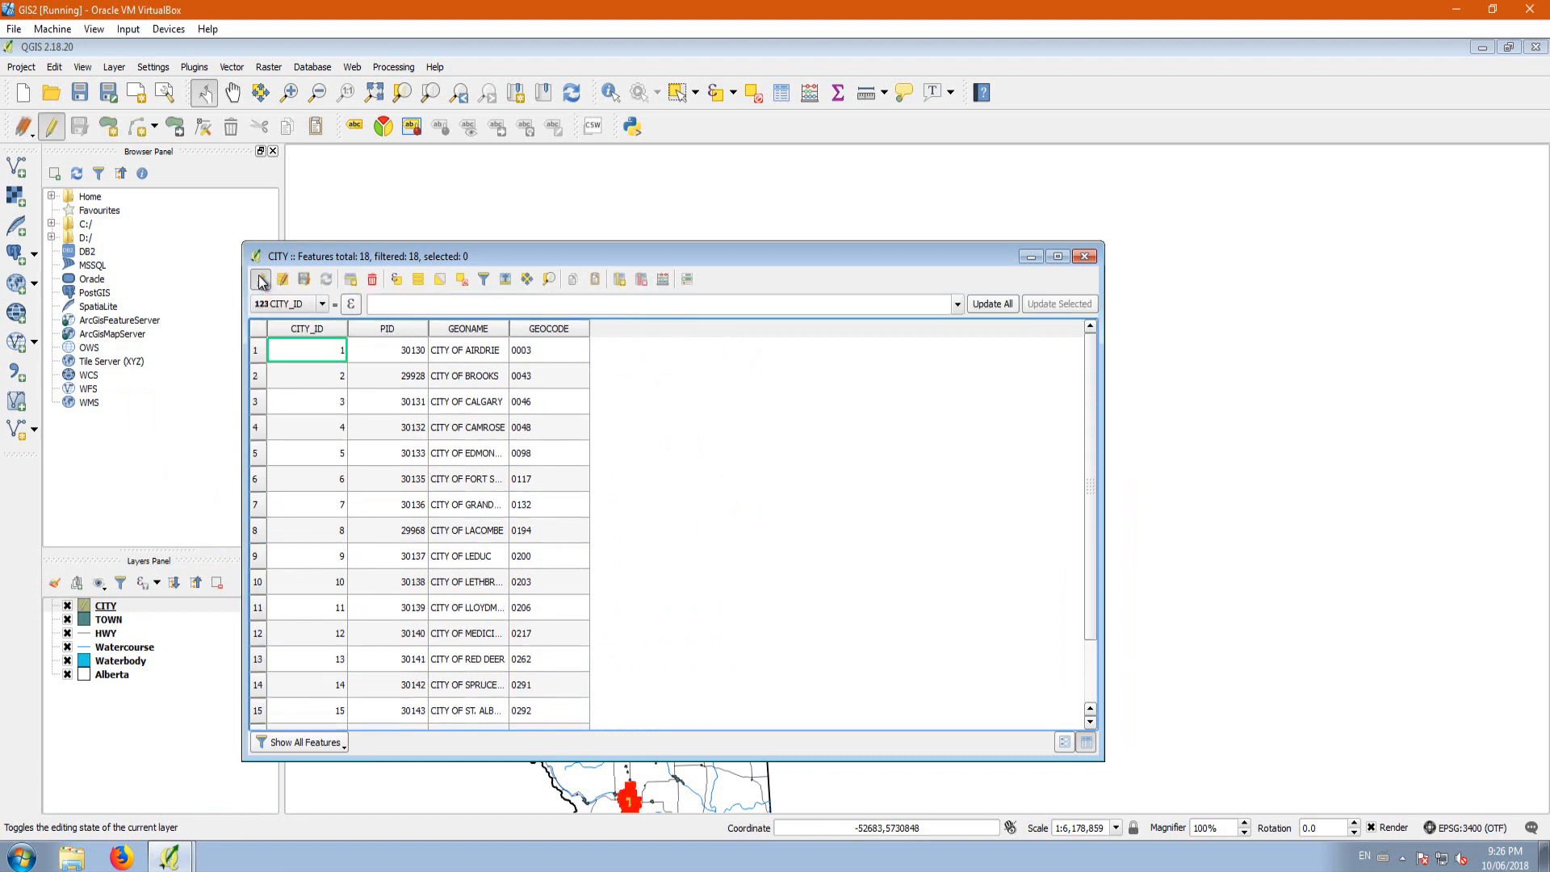
Step: Remove the "CITY OF" prefix from the GEONAME values down to row 18, shortening row 6 to SASKATCHEWAN
{"action": "left_click", "coordinate": [464, 352]}
{"action": "left_click", "coordinate": [463, 354]}
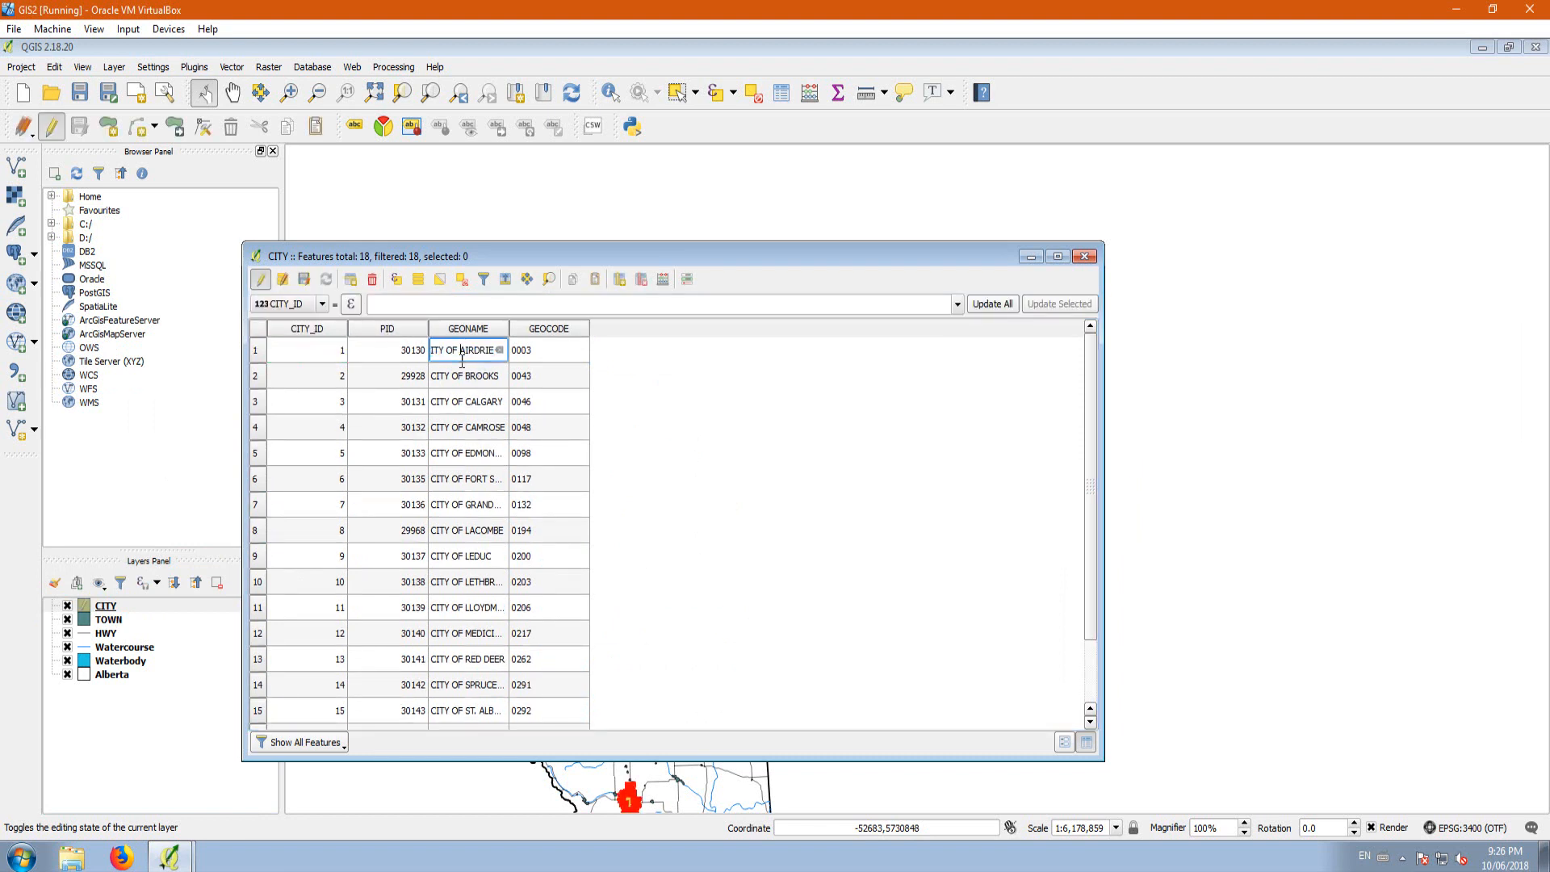
{"action": "key", "text": "Home"}
{"action": "key", "text": "Delete"}
{"action": "key", "text": "Delete"}
{"action": "key", "text": "Delete"}
{"action": "key", "text": "Delete"}
{"action": "key", "text": "Delete"}
{"action": "key", "text": "Delete"}
{"action": "key", "text": "Delete"}
{"action": "key", "text": "Delete"}
{"action": "key", "text": "BackSpace"}
{"action": "key", "text": "BackSpace"}
{"action": "key", "text": "BackSpace"}
{"action": "key", "text": "BackSpace"}
{"action": "key", "text": "BackSpace"}
{"action": "key", "text": "BackSpace"}
{"action": "key", "text": "BackSpace"}
{"action": "key", "text": "BackSpace"}
{"action": "double_click", "coordinate": [463, 403]}
{"action": "double_click", "coordinate": [465, 428]}
{"action": "double_click", "coordinate": [465, 456]}
{"action": "double_click", "coordinate": [467, 481]}
{"action": "double_click", "coordinate": [467, 507]}
{"action": "double_click", "coordinate": [468, 532]}
{"action": "double_click", "coordinate": [467, 562]}
{"action": "key", "text": "BackSpace"}
{"action": "key", "text": "BackSpace"}
{"action": "key", "text": "BackSpace"}
{"action": "key", "text": "BackSpace"}
{"action": "key", "text": "BackSpace"}
{"action": "key", "text": "BackSpace"}
{"action": "key", "text": "BackSpace"}
{"action": "key", "text": "BackSpace"}
{"action": "double_click", "coordinate": [468, 585]}
{"action": "double_click", "coordinate": [468, 610]}
{"action": "double_click", "coordinate": [469, 636]}
{"action": "double_click", "coordinate": [469, 662]}
{"action": "double_click", "coordinate": [468, 688]}
{"action": "double_click", "coordinate": [467, 714]}
{"action": "key", "text": "BackSpace"}
{"action": "key", "text": "BackSpace"}
{"action": "key", "text": "BackSpace"}
{"action": "key", "text": "BackSpace"}
{"action": "key", "text": "BackSpace"}
{"action": "key", "text": "BackSpace"}
{"action": "key", "text": "BackSpace"}
{"action": "key", "text": "BackSpace"}
{"action": "scroll", "coordinate": [472, 686], "scroll_direction": "down", "scroll_amount": 2}
{"action": "double_click", "coordinate": [468, 666]}
{"action": "double_click", "coordinate": [468, 692]}
{"action": "key", "text": "BackSpace"}
{"action": "key", "text": "BackSpace"}
{"action": "key", "text": "BackSpace"}
{"action": "key", "text": "BackSpace"}
{"action": "key", "text": "BackSpace"}
{"action": "key", "text": "BackSpace"}
{"action": "key", "text": "BackSpace"}
{"action": "key", "text": "BackSpace"}
{"action": "double_click", "coordinate": [468, 717]}
{"action": "key", "text": "BackSpace"}
{"action": "key", "text": "BackSpace"}
{"action": "key", "text": "BackSpace"}
{"action": "key", "text": "BackSpace"}
{"action": "key", "text": "BackSpace"}
{"action": "key", "text": "BackSpace"}
{"action": "key", "text": "BackSpace"}
{"action": "key", "text": "BackSpace"}
{"action": "left_click", "coordinate": [1089, 721]}
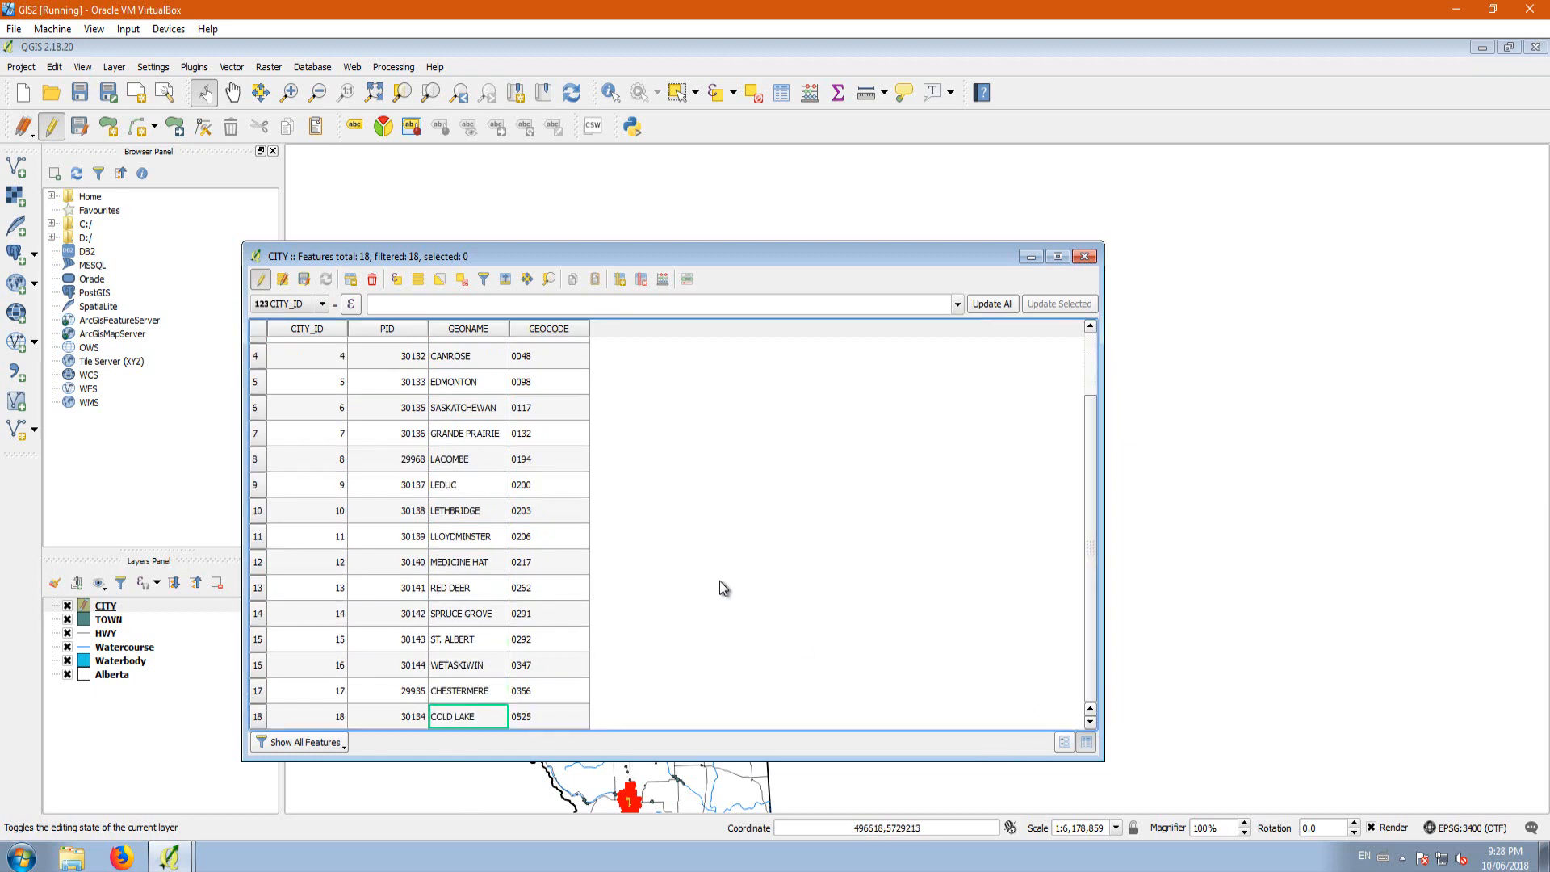
Step: Stop editing the CITY layer, save its changes and close the attribute table
{"action": "left_click", "coordinate": [264, 280]}
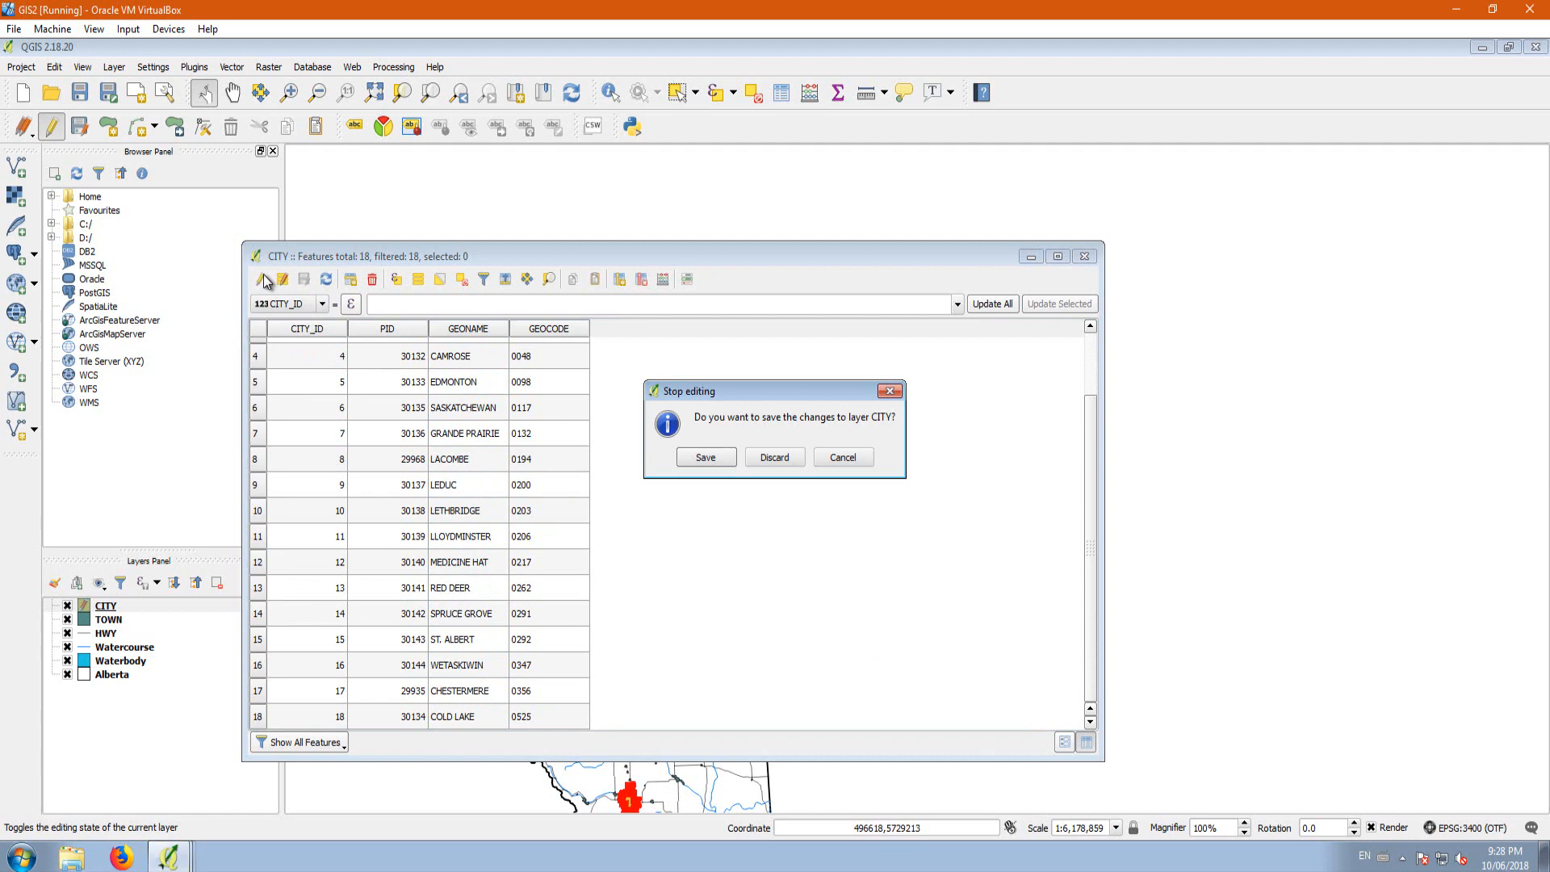
{"action": "left_click", "coordinate": [699, 458]}
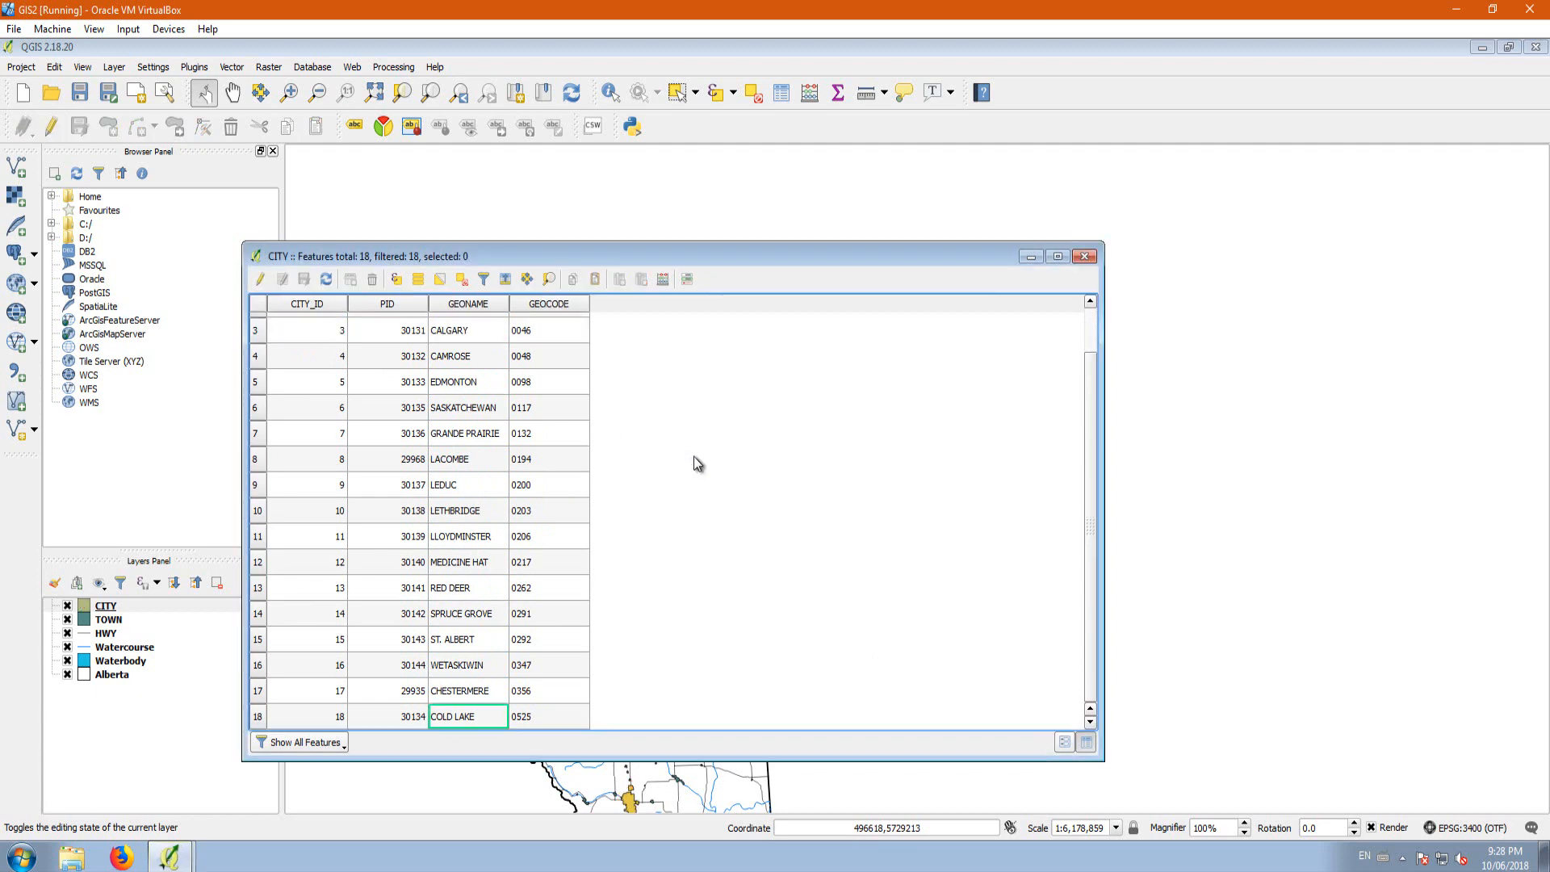
{"action": "left_click", "coordinate": [1082, 257]}
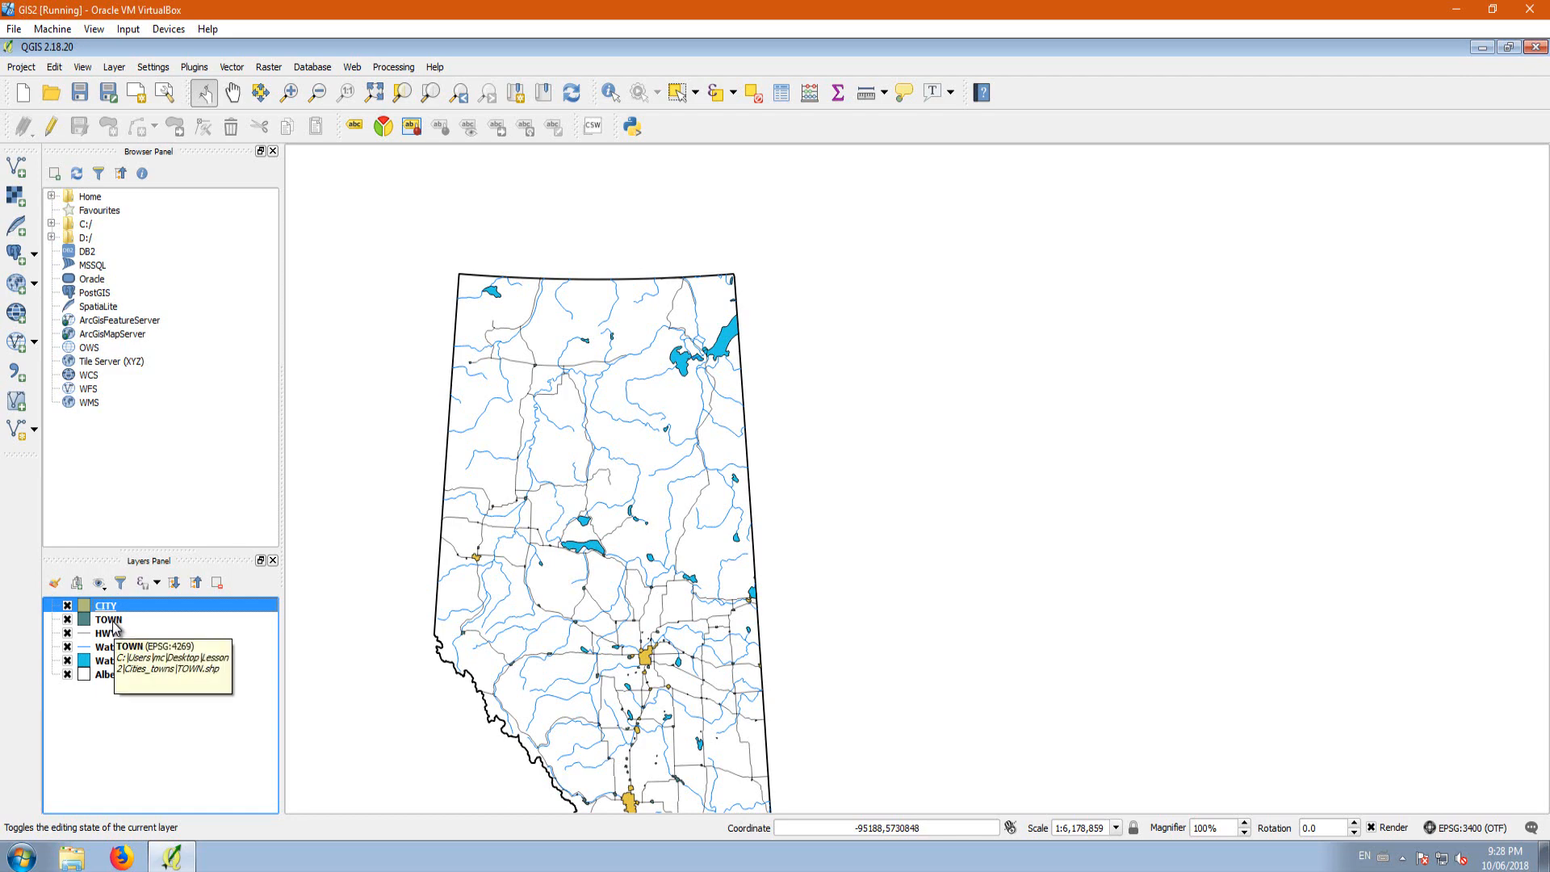
Step: Open the attribute table of the TOWN layer, turn on editing and maximize the table
{"action": "double_click", "coordinate": [113, 621]}
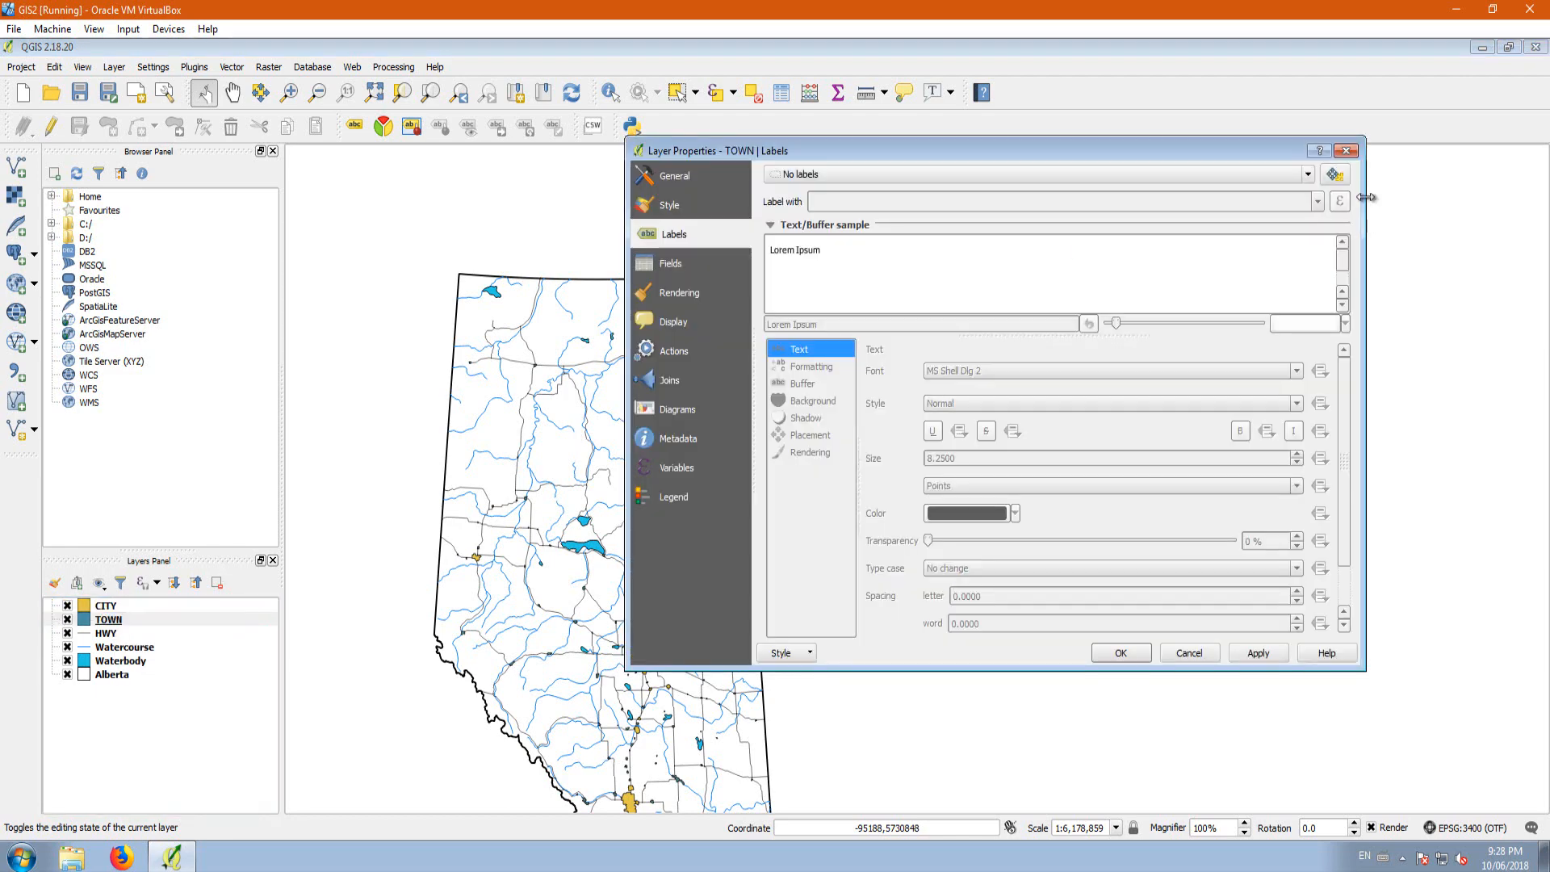
{"action": "left_click", "coordinate": [1346, 151]}
{"action": "right_click", "coordinate": [127, 627]}
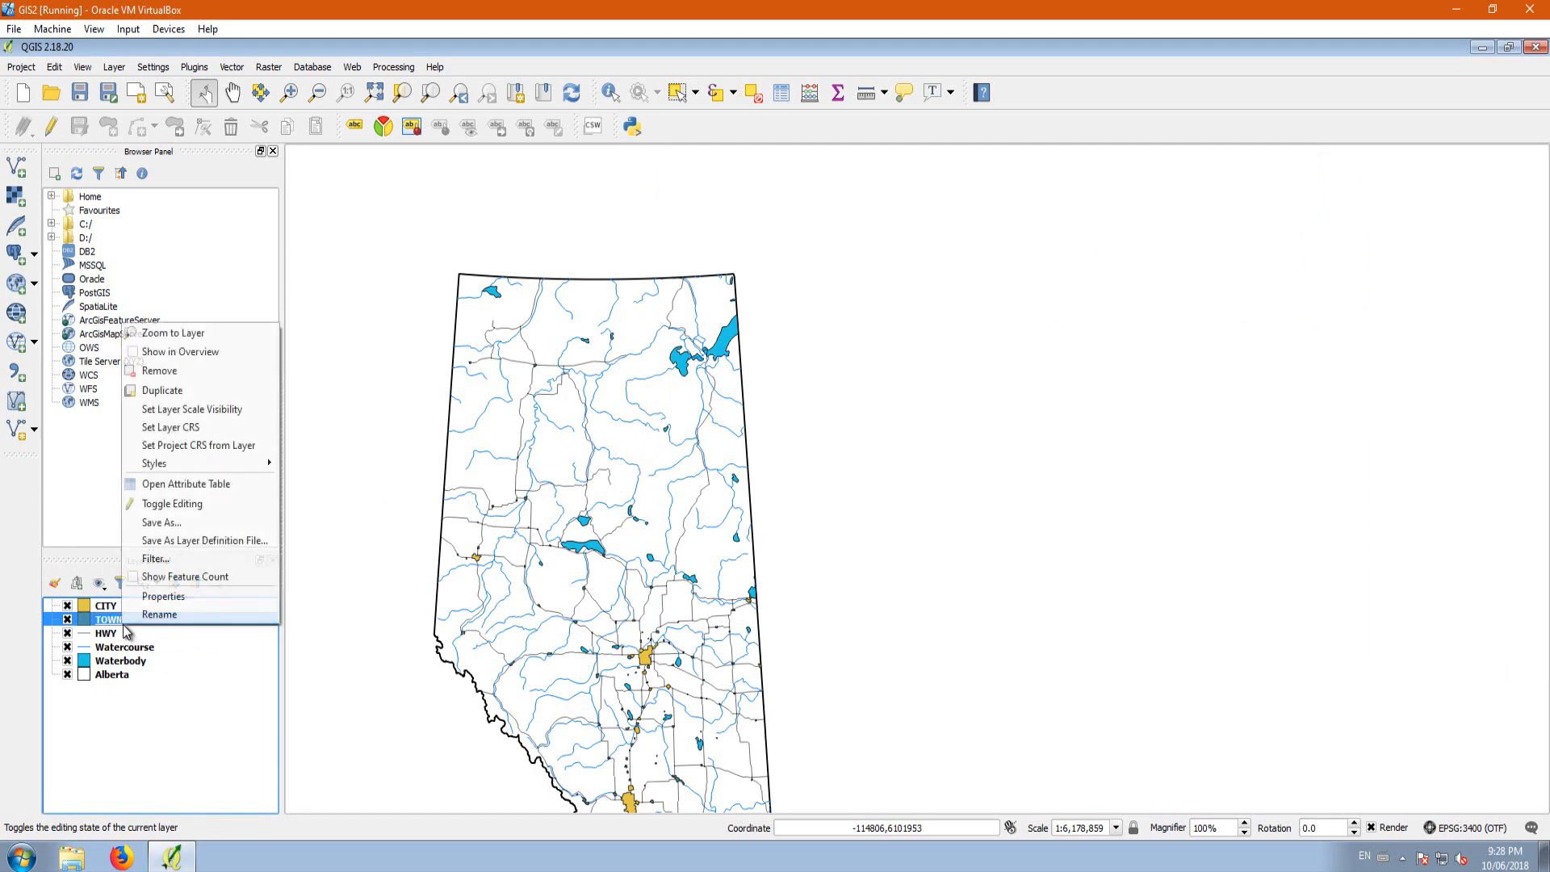
{"action": "left_click", "coordinate": [178, 483]}
{"action": "left_click", "coordinate": [262, 280]}
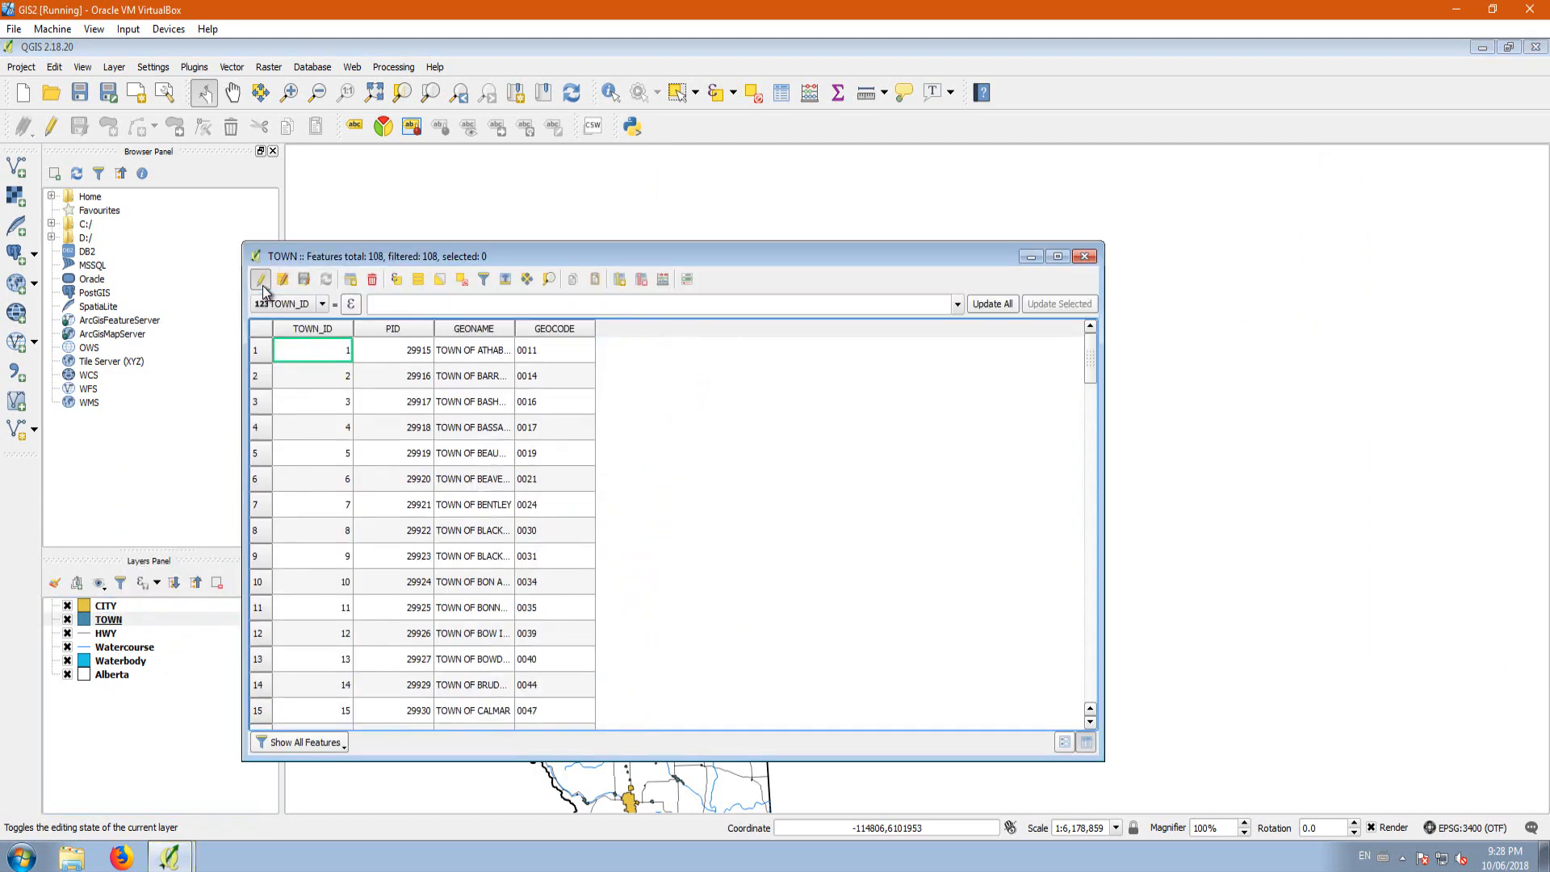
{"action": "left_click", "coordinate": [1052, 259]}
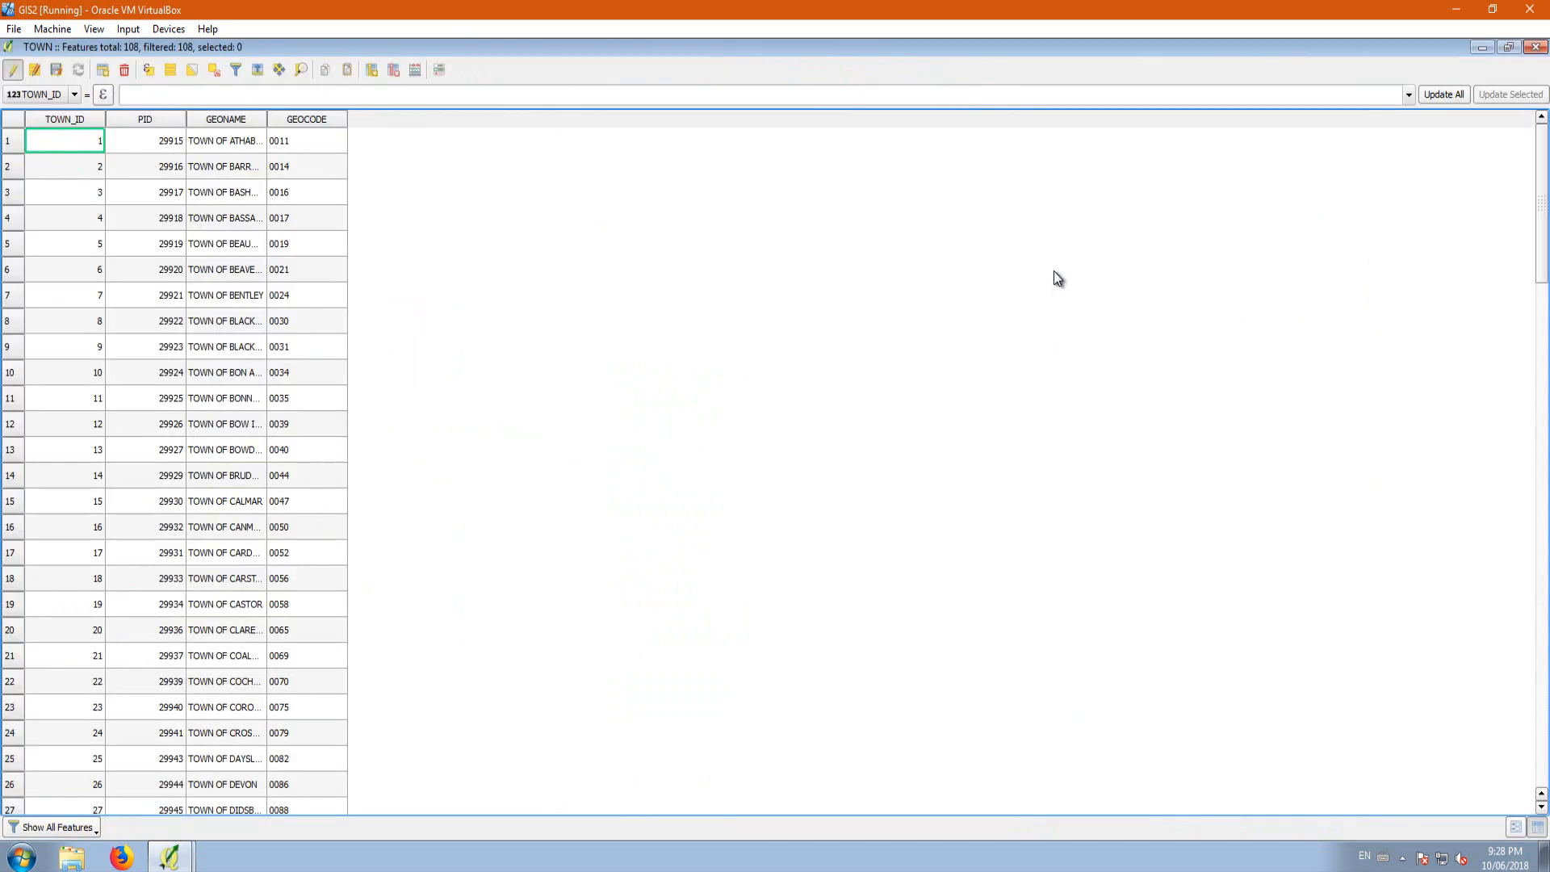
Step: Remove the "TOWN OF" prefix from the GEONAME values row by row, down to DRUMHELLER in row 108
{"action": "double_click", "coordinate": [224, 142]}
{"action": "double_click", "coordinate": [224, 320]}
{"action": "key", "text": "F2"}
{"action": "key", "text": "F2"}
{"action": "key", "text": "Left"}
{"action": "key", "text": "Left"}
{"action": "key", "text": "Left"}
{"action": "key", "text": "Left"}
{"action": "key", "text": "Left"}
{"action": "key", "text": "Left"}
{"action": "key", "text": "Left"}
{"action": "key", "text": "Left"}
{"action": "key", "text": "BackSpace"}
{"action": "key", "text": "BackSpace"}
{"action": "key", "text": "BackSpace"}
{"action": "key", "text": "BackSpace"}
{"action": "key", "text": "BackSpace"}
{"action": "key", "text": "BackSpace"}
{"action": "key", "text": "BackSpace"}
{"action": "key", "text": "BackSpace"}
{"action": "key", "text": "Return"}
{"action": "key", "text": "Down"}
{"action": "key", "text": "F2"}
{"action": "key", "text": "Down"}
{"action": "key", "text": "F2"}
{"action": "key", "text": "Left"}
{"action": "key", "text": "Left"}
{"action": "key", "text": "Left"}
{"action": "key", "text": "Left"}
{"action": "key", "text": "Left"}
{"action": "key", "text": "Left"}
{"action": "key", "text": "BackSpace"}
{"action": "key", "text": "BackSpace"}
{"action": "key", "text": "BackSpace"}
{"action": "key", "text": "BackSpace"}
{"action": "key", "text": "BackSpace"}
{"action": "key", "text": "BackSpace"}
{"action": "key", "text": "BackSpace"}
{"action": "key", "text": "BackSpace"}
{"action": "key", "text": "Return"}
{"action": "key", "text": "Down"}
{"action": "key", "text": "F2"}
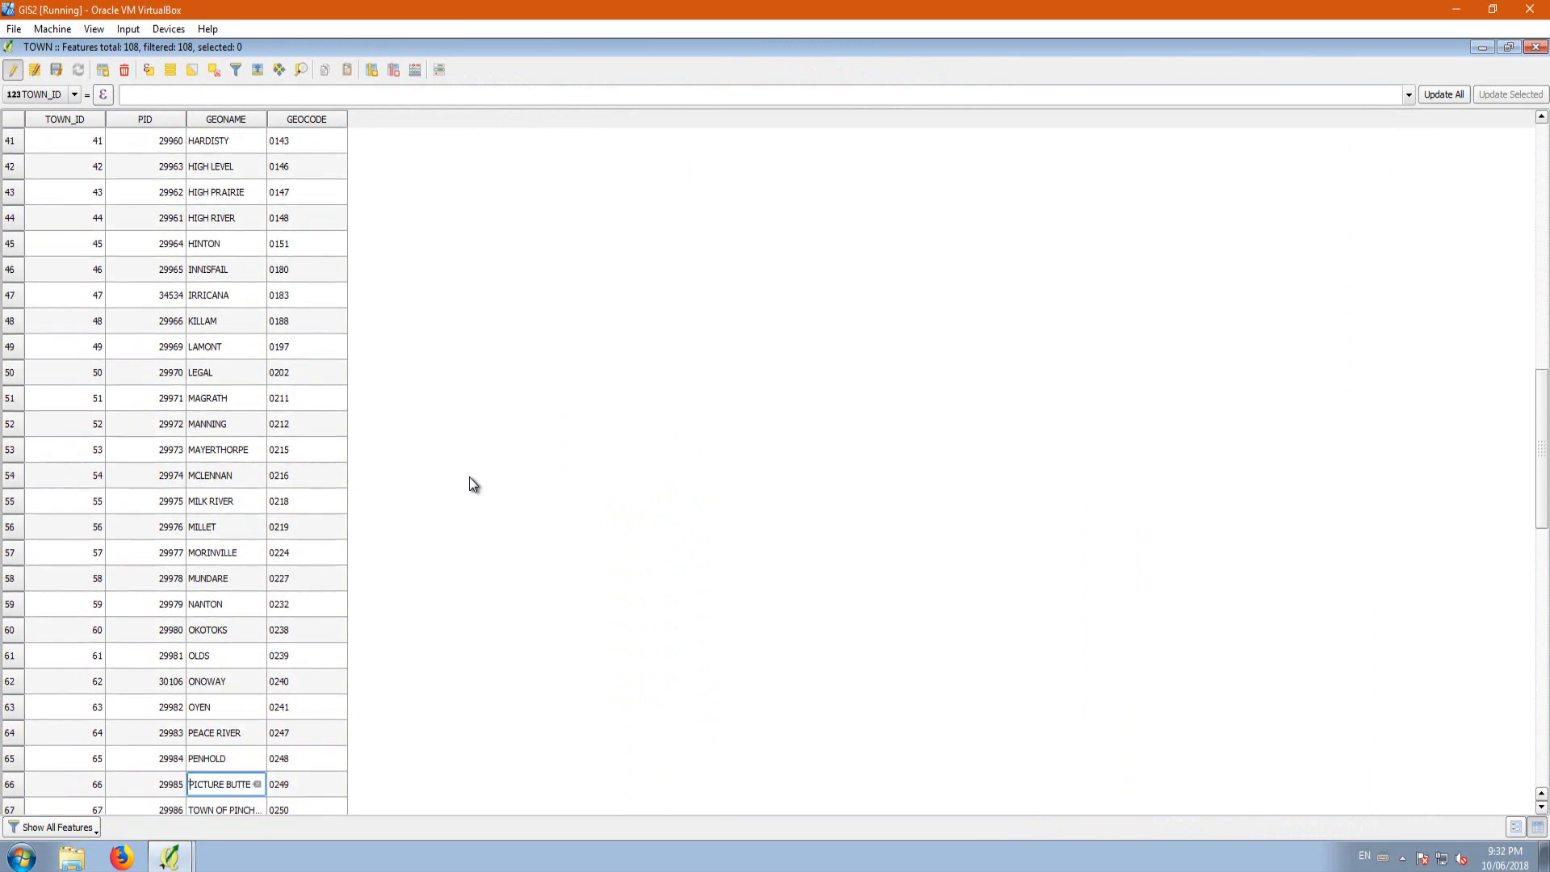
{"action": "key", "text": "Down"}
{"action": "key", "text": "F2"}
{"action": "key", "text": "Left"}
{"action": "key", "text": "Left"}
{"action": "key", "text": "Left"}
{"action": "key", "text": "Left"}
{"action": "key", "text": "Left"}
{"action": "key", "text": "Left"}
{"action": "key", "text": "Left"}
{"action": "key", "text": "Left"}
{"action": "key", "text": "Left"}
{"action": "key", "text": "Left"}
{"action": "key", "text": "Left"}
{"action": "key", "text": "Left"}
{"action": "key", "text": "Left"}
{"action": "key", "text": "BackSpace"}
{"action": "key", "text": "BackSpace"}
{"action": "key", "text": "BackSpace"}
{"action": "key", "text": "BackSpace"}
{"action": "key", "text": "BackSpace"}
{"action": "key", "text": "BackSpace"}
{"action": "key", "text": "BackSpace"}
{"action": "key", "text": "BackSpace"}
{"action": "key", "text": "Return"}
{"action": "key", "text": "Down"}
{"action": "key", "text": "F2"}
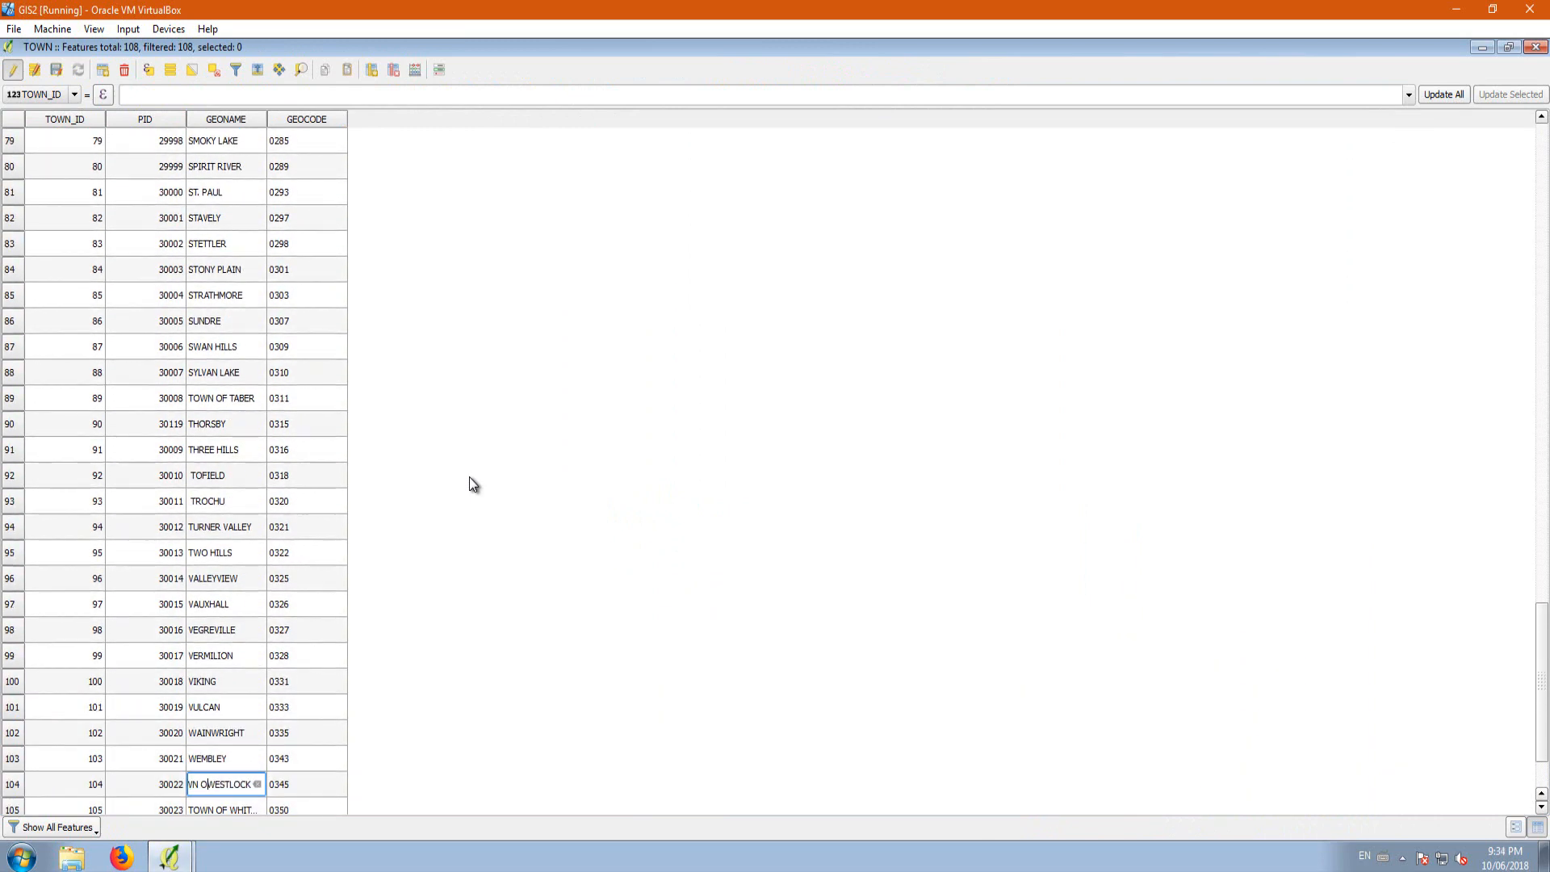
{"action": "key", "text": "BackSpace"}
{"action": "key", "text": "BackSpace"}
{"action": "key", "text": "BackSpace"}
{"action": "key", "text": "BackSpace"}
{"action": "key", "text": "BackSpace"}
{"action": "key", "text": "BackSpace"}
{"action": "key", "text": "BackSpace"}
{"action": "key", "text": "BackSpace"}
{"action": "key", "text": "Return"}
{"action": "key", "text": "Down"}
{"action": "key", "text": "F2"}
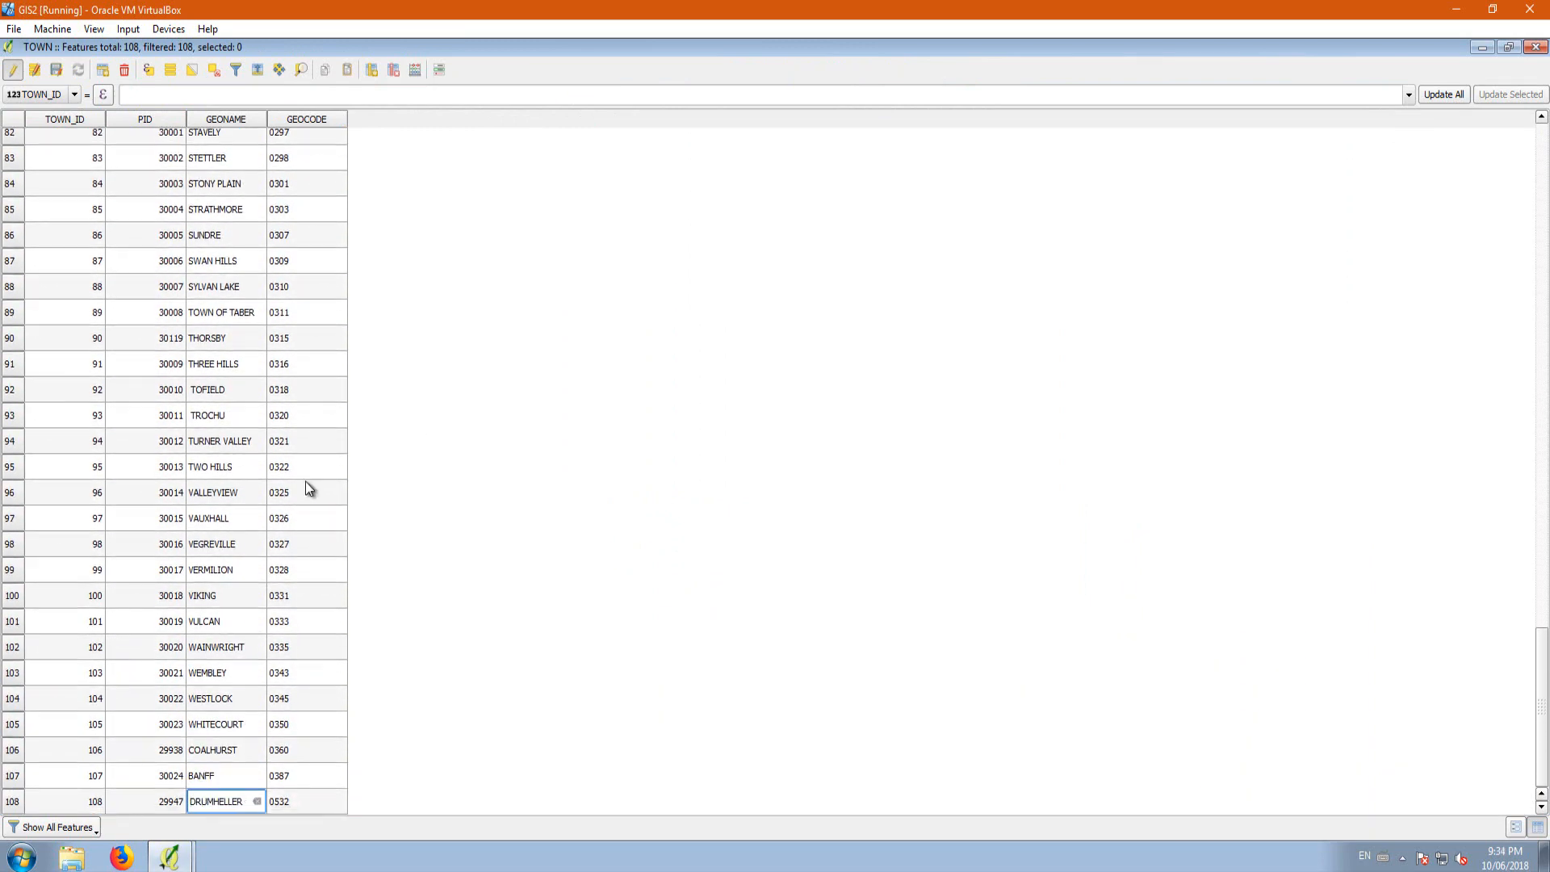
Step: Stop editing the TOWN layer, save its changes and close the attribute table
{"action": "left_click", "coordinate": [13, 71]}
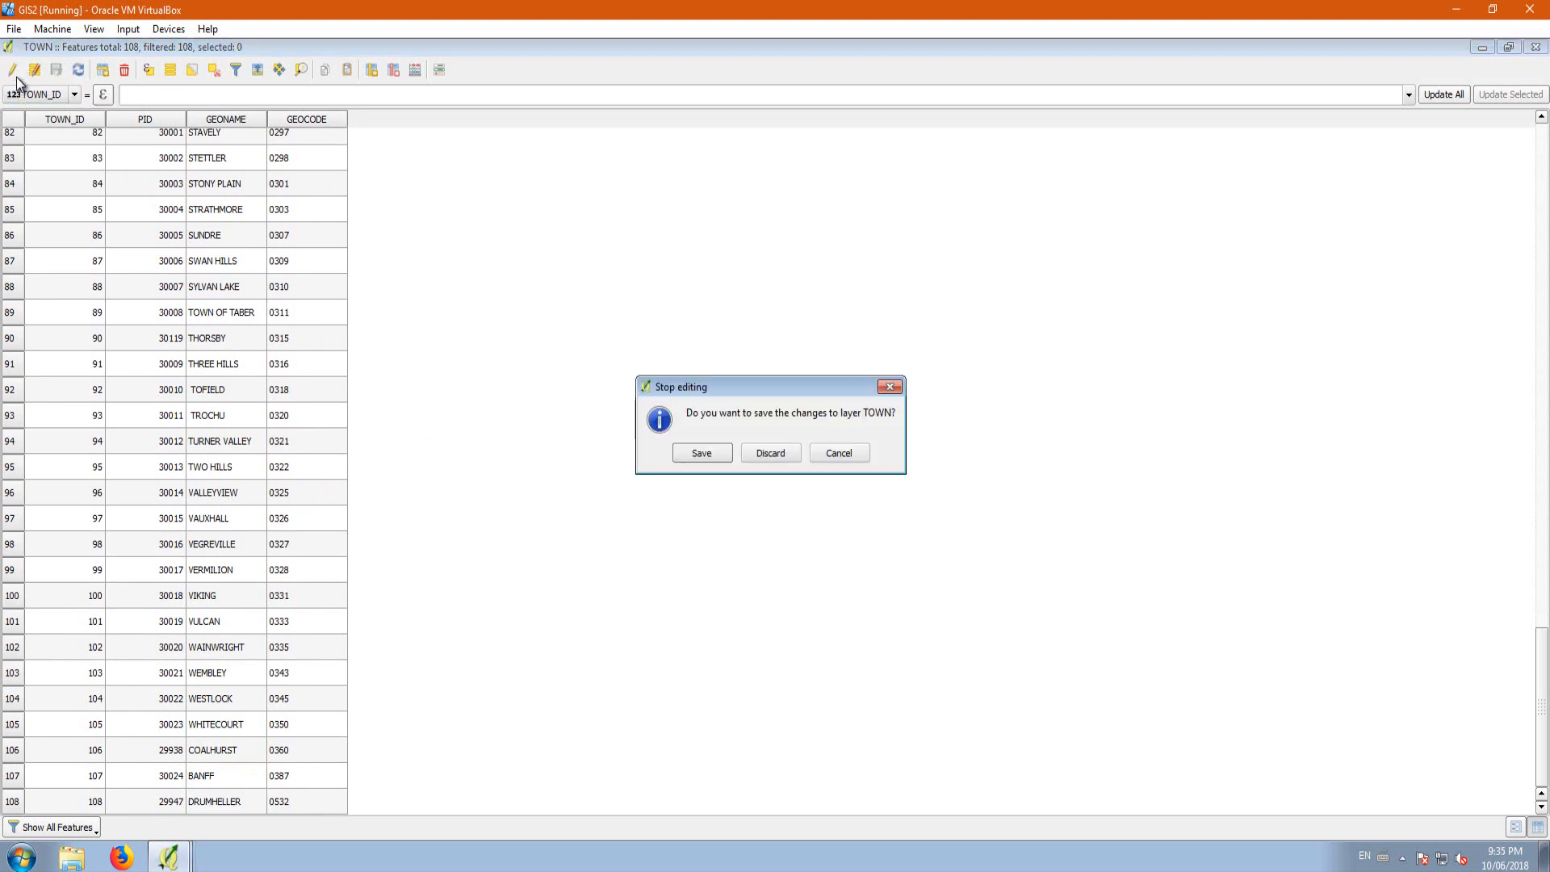
{"action": "left_click", "coordinate": [701, 454]}
{"action": "left_click", "coordinate": [1532, 48]}
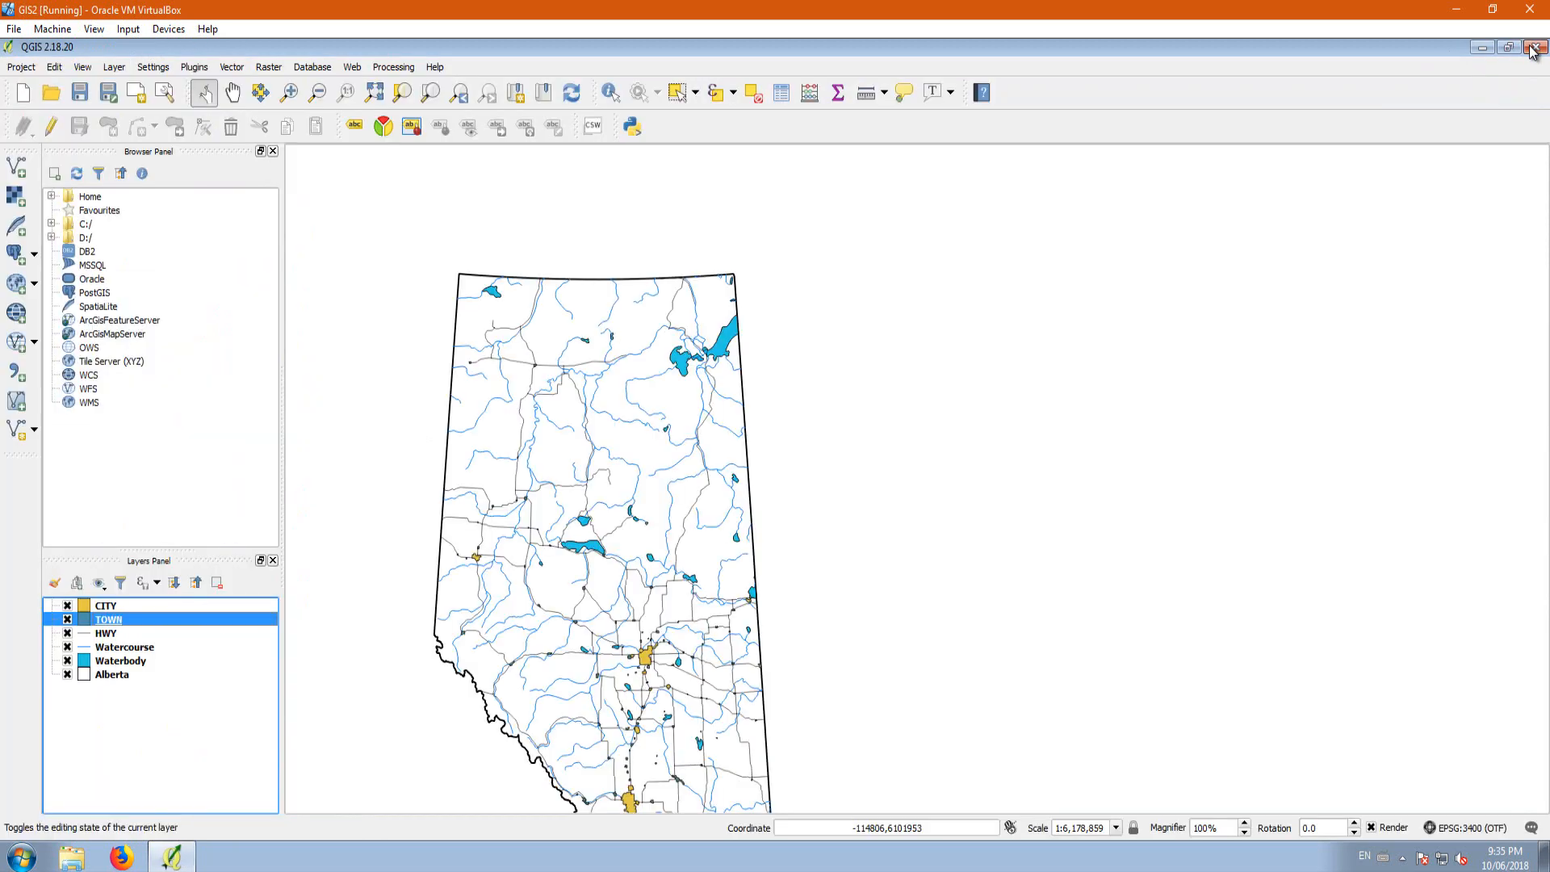
Step: Save the project as Lesson in the Lesson 2 folder on the Desktop
{"action": "left_click", "coordinate": [21, 68]}
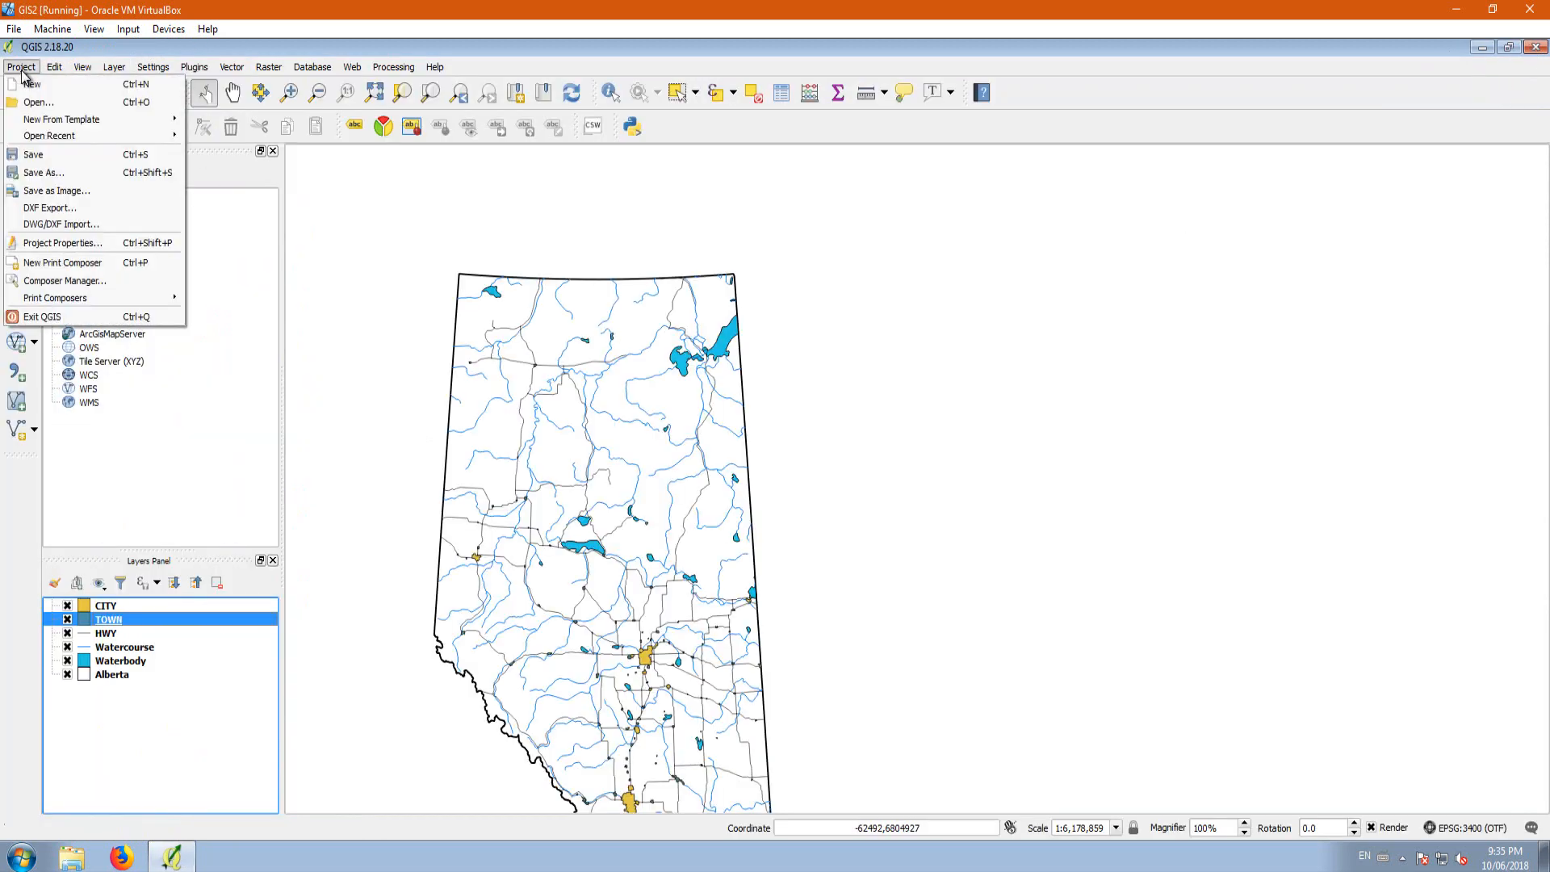
{"action": "left_click", "coordinate": [48, 173]}
{"action": "left_click", "coordinate": [58, 173]}
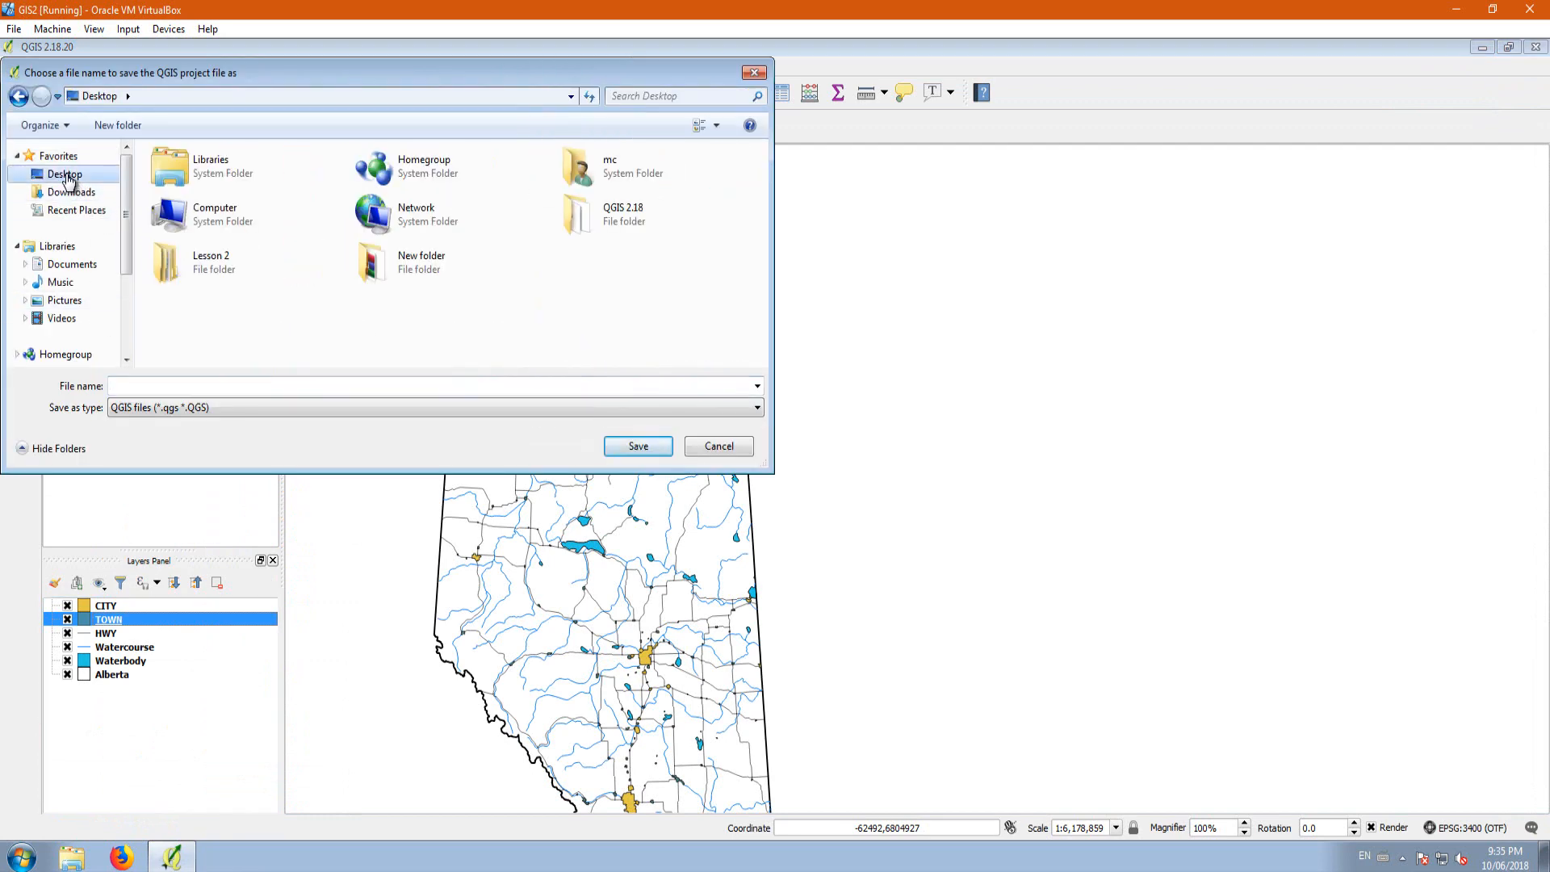
{"action": "double_click", "coordinate": [215, 275]}
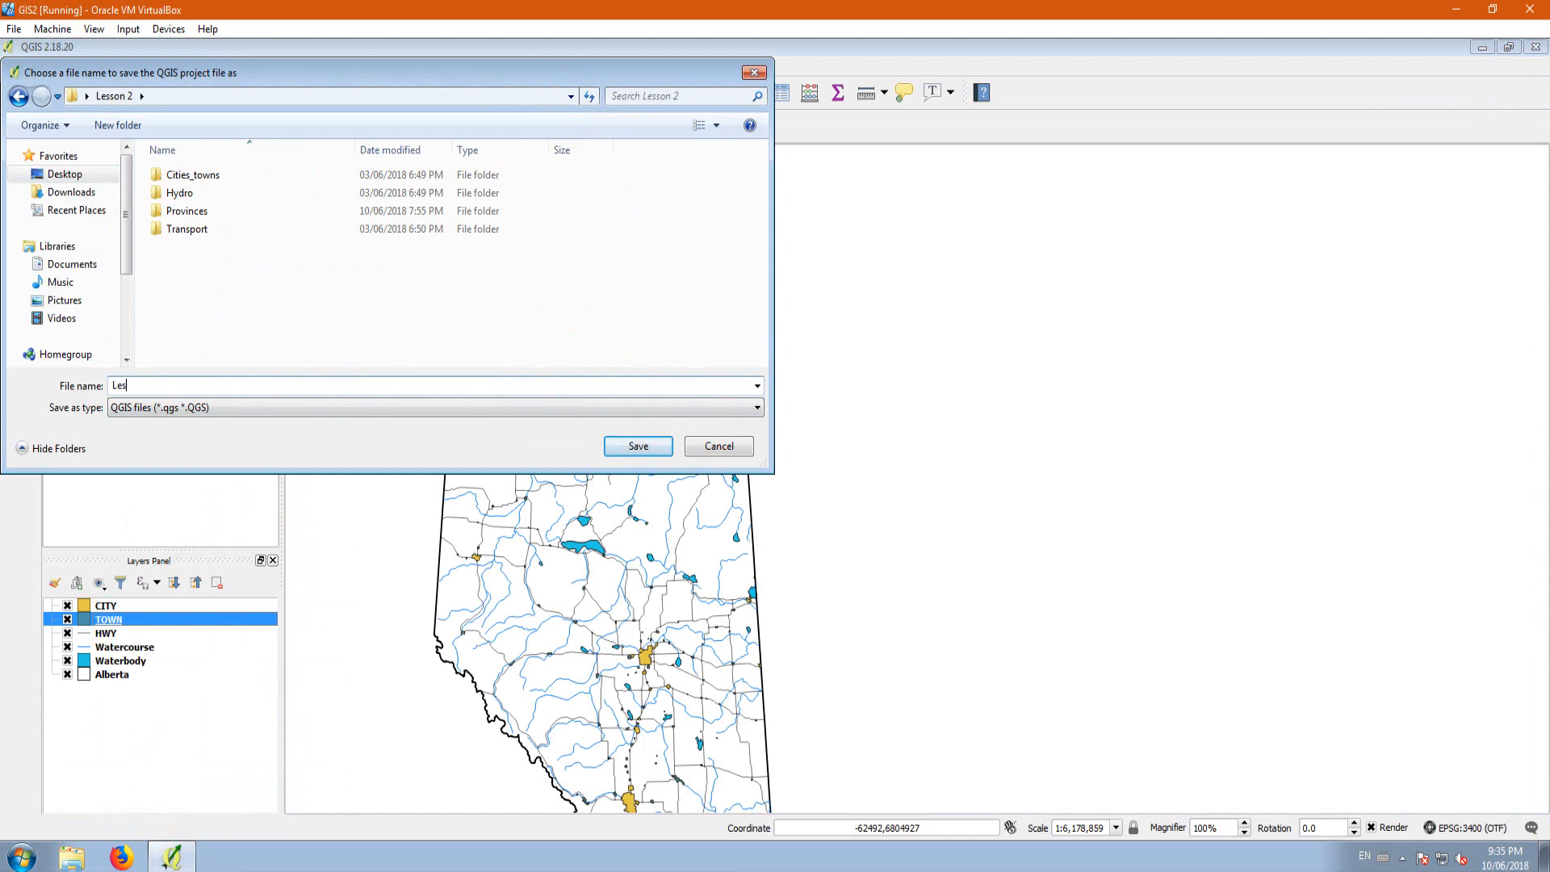
{"action": "left_click", "coordinate": [638, 445]}
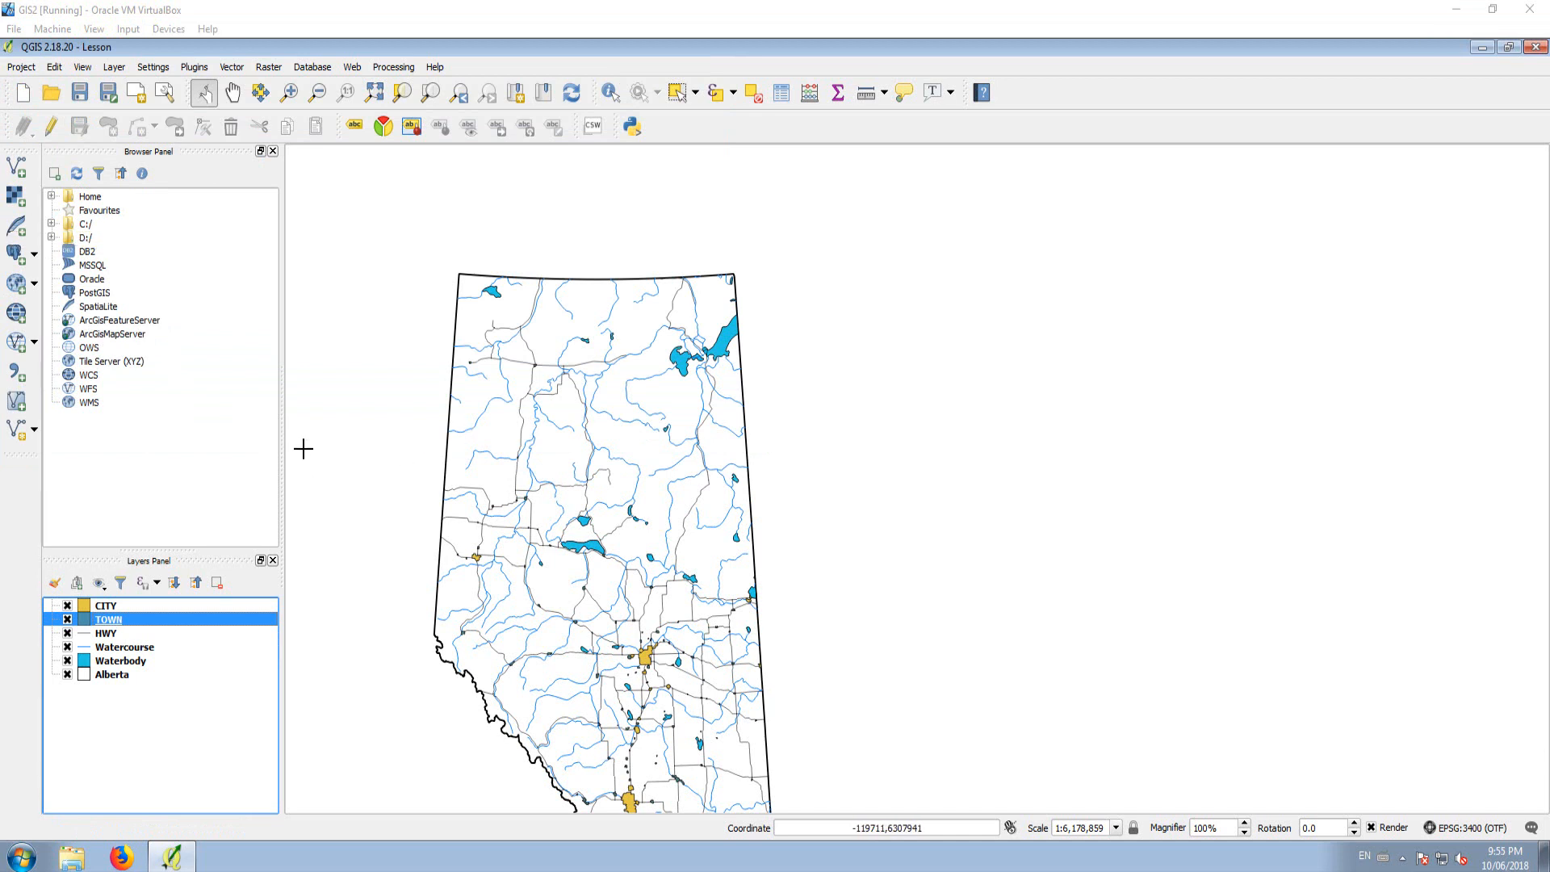
{"action": "left_click", "coordinate": [107, 611]}
{"action": "right_click", "coordinate": [106, 611]}
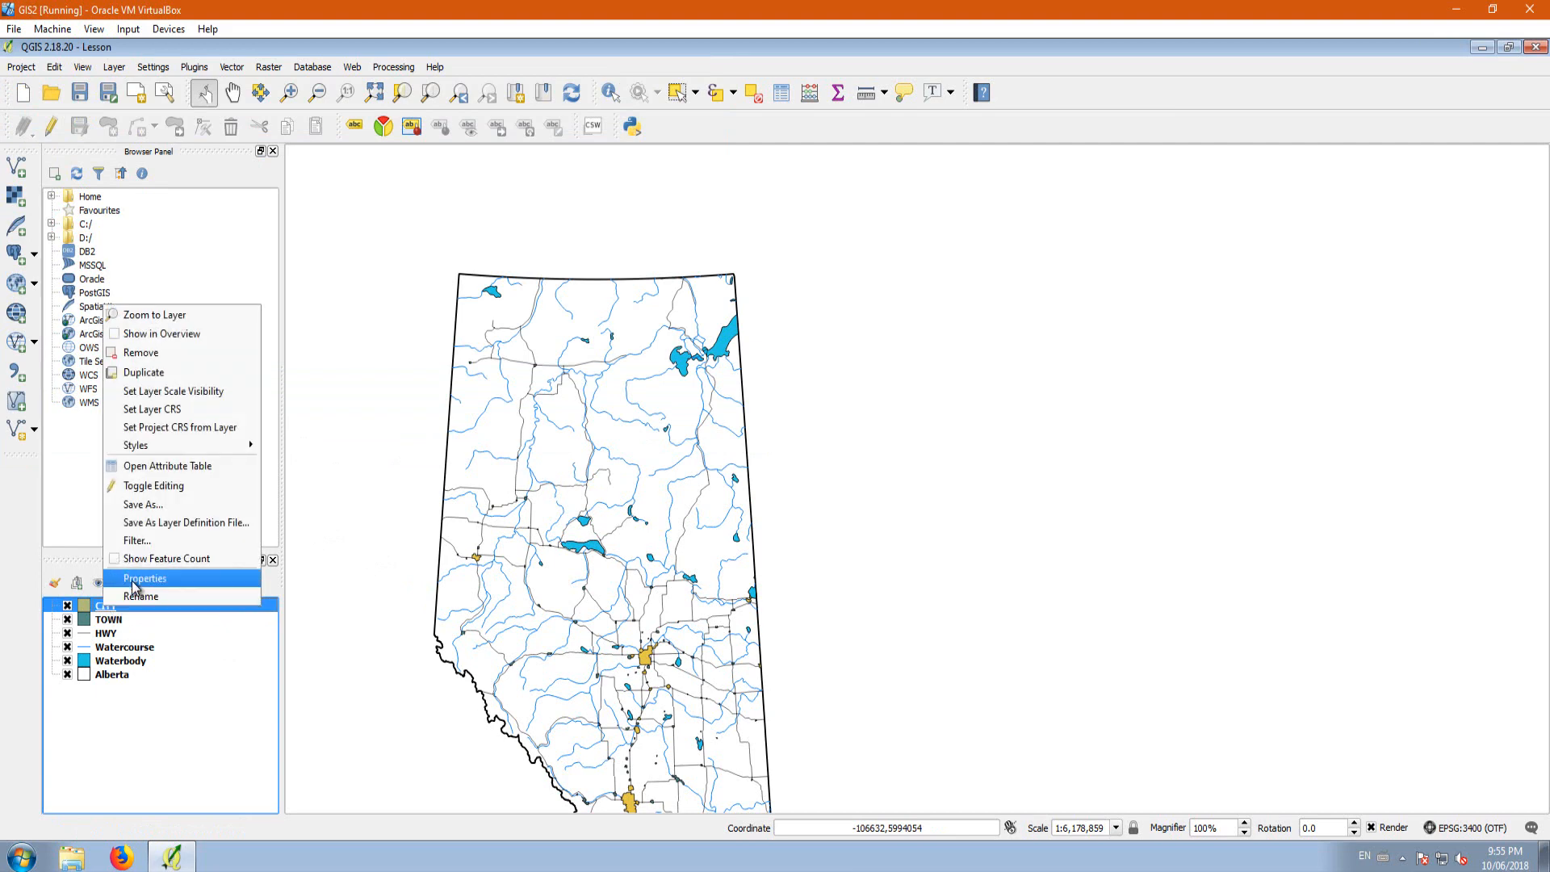
{"action": "left_click", "coordinate": [134, 581]}
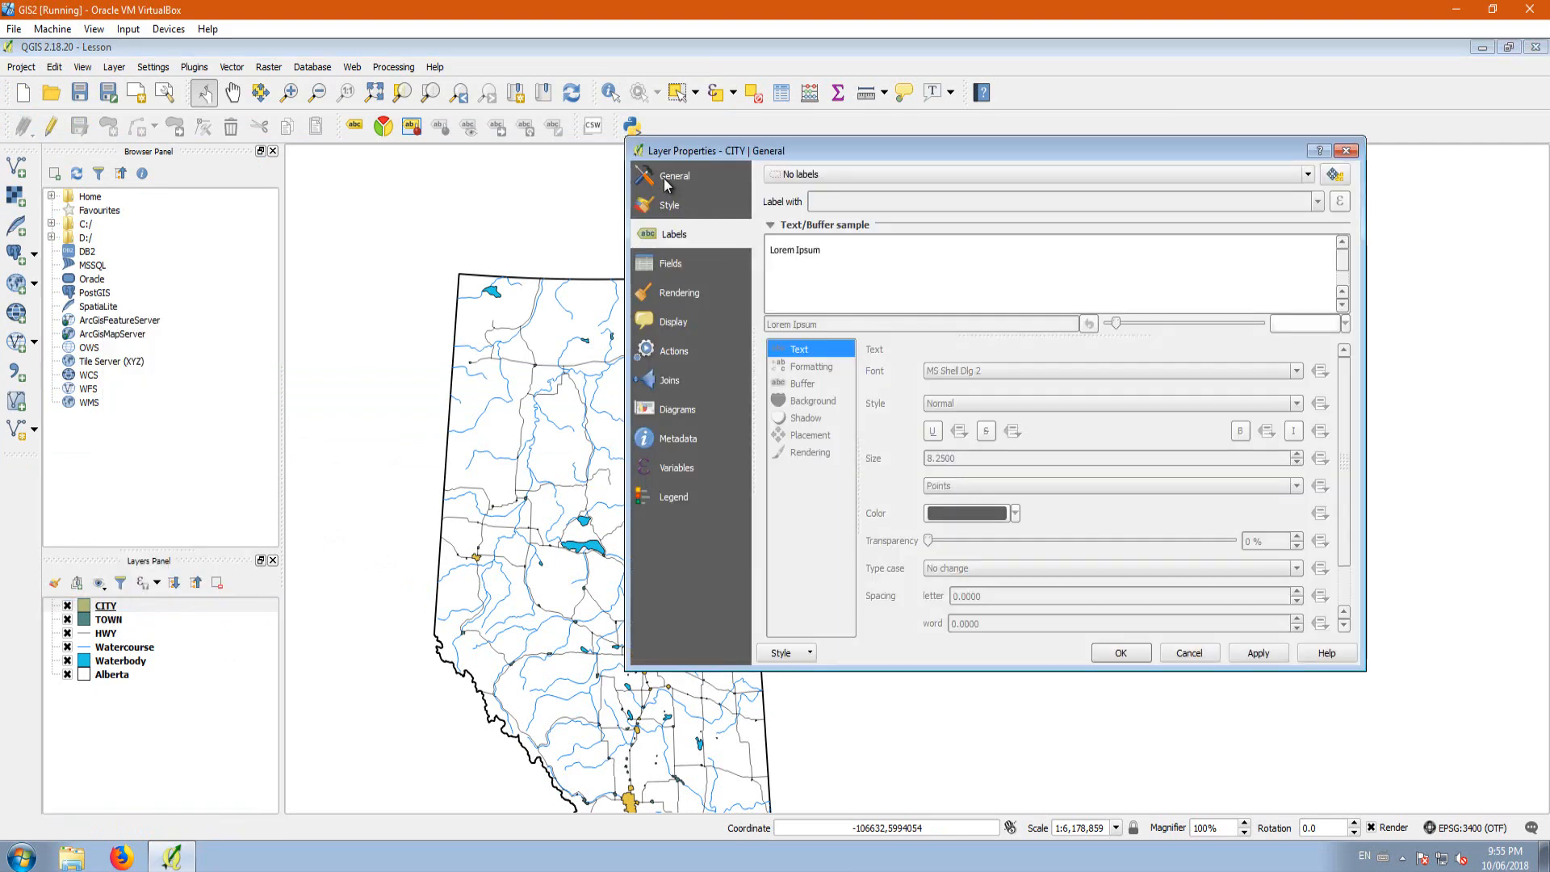
{"action": "left_click", "coordinate": [664, 178]}
{"action": "left_click", "coordinate": [671, 200]}
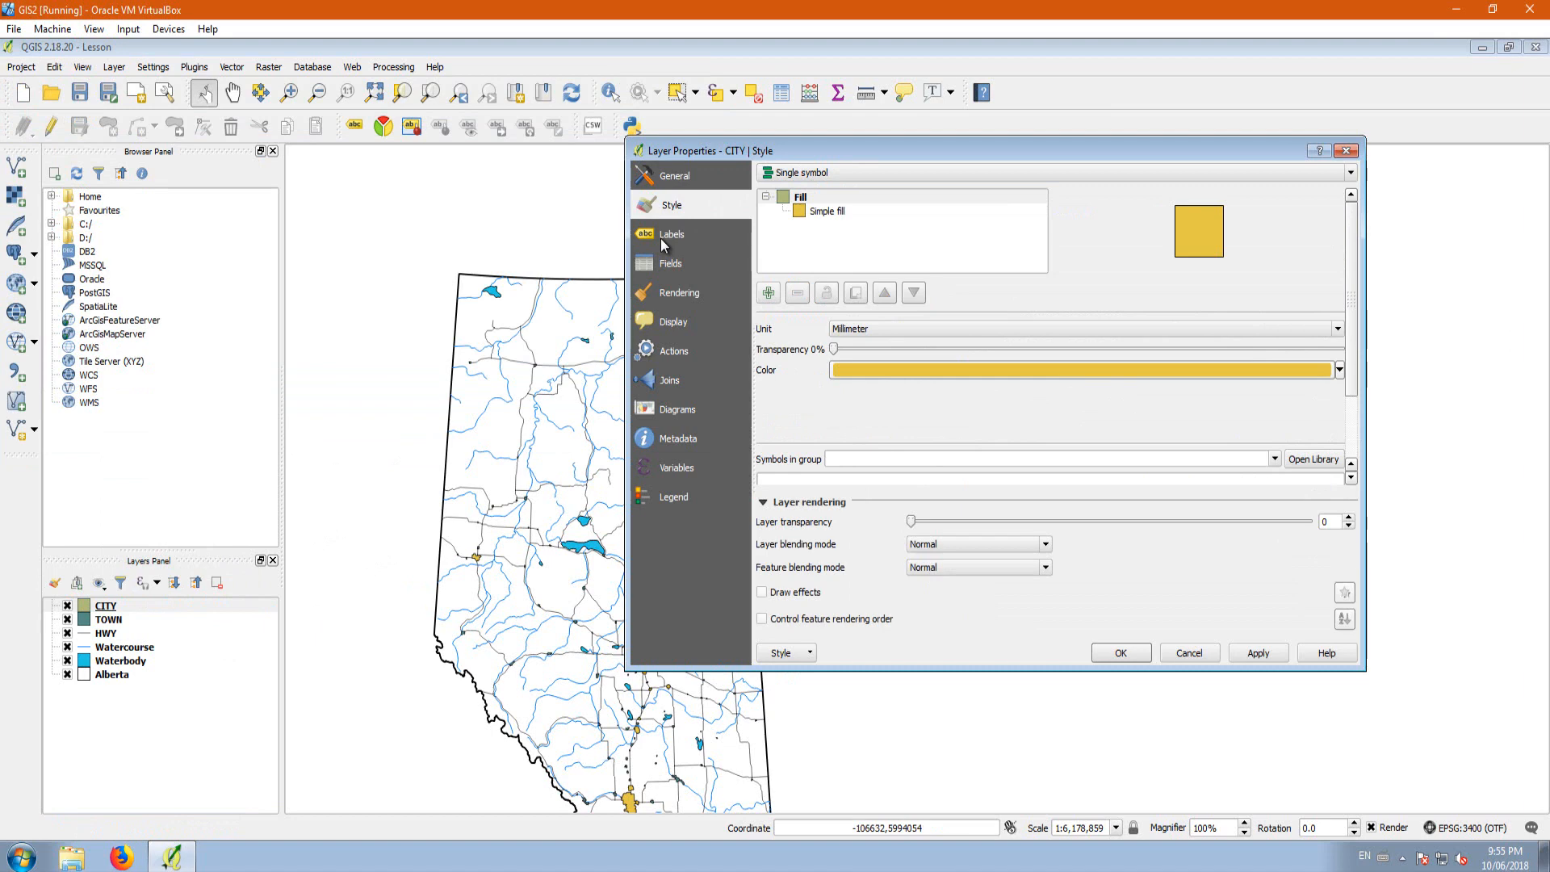
{"action": "left_click", "coordinate": [662, 236]}
{"action": "left_click", "coordinate": [812, 175]}
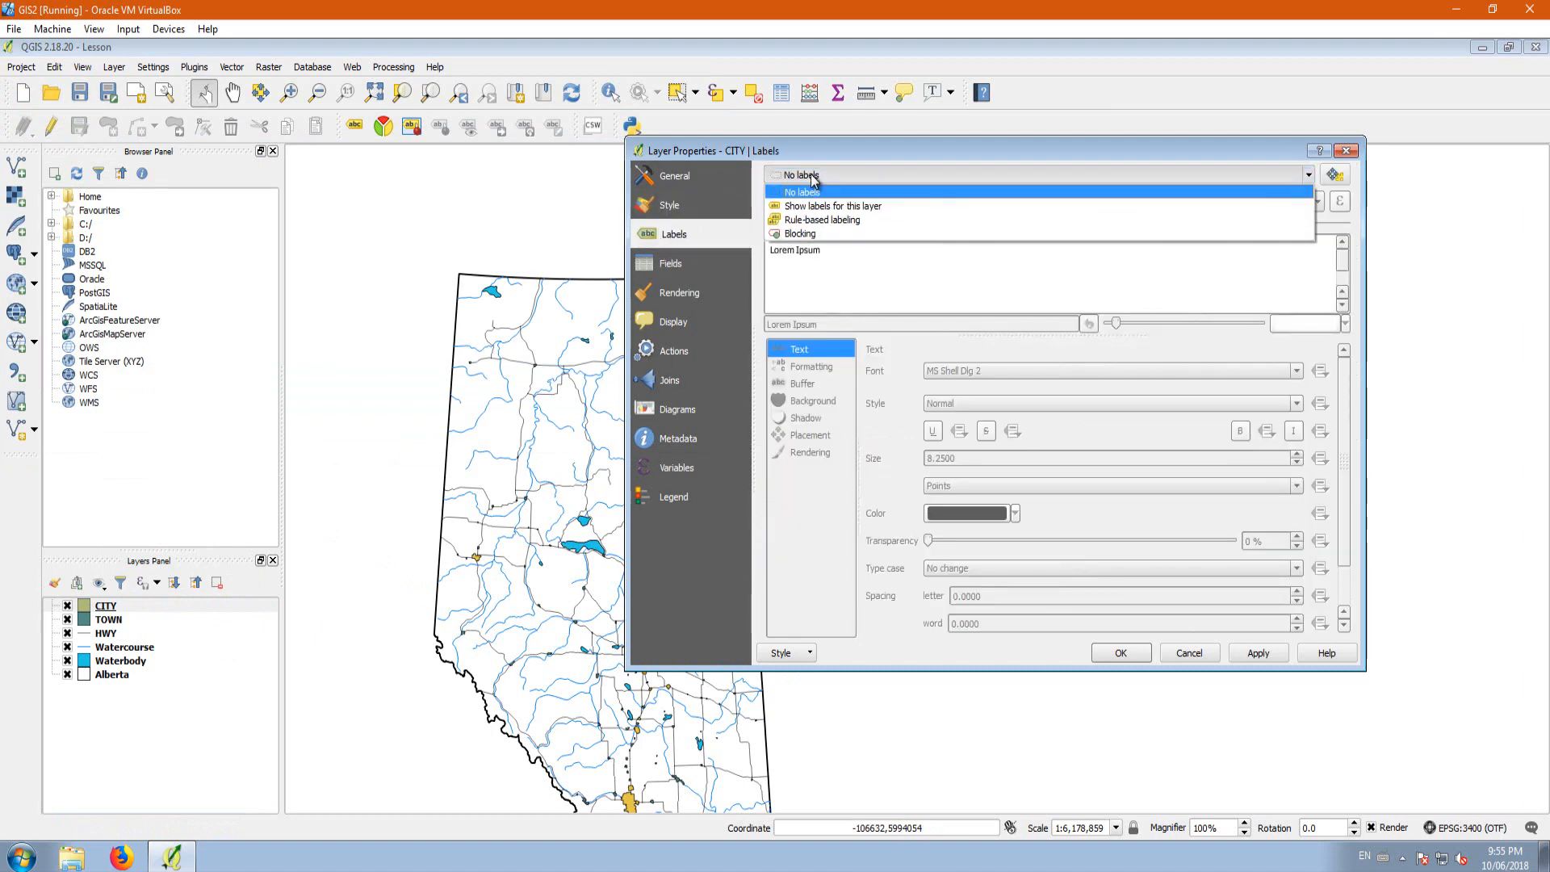
{"action": "left_click", "coordinate": [837, 207]}
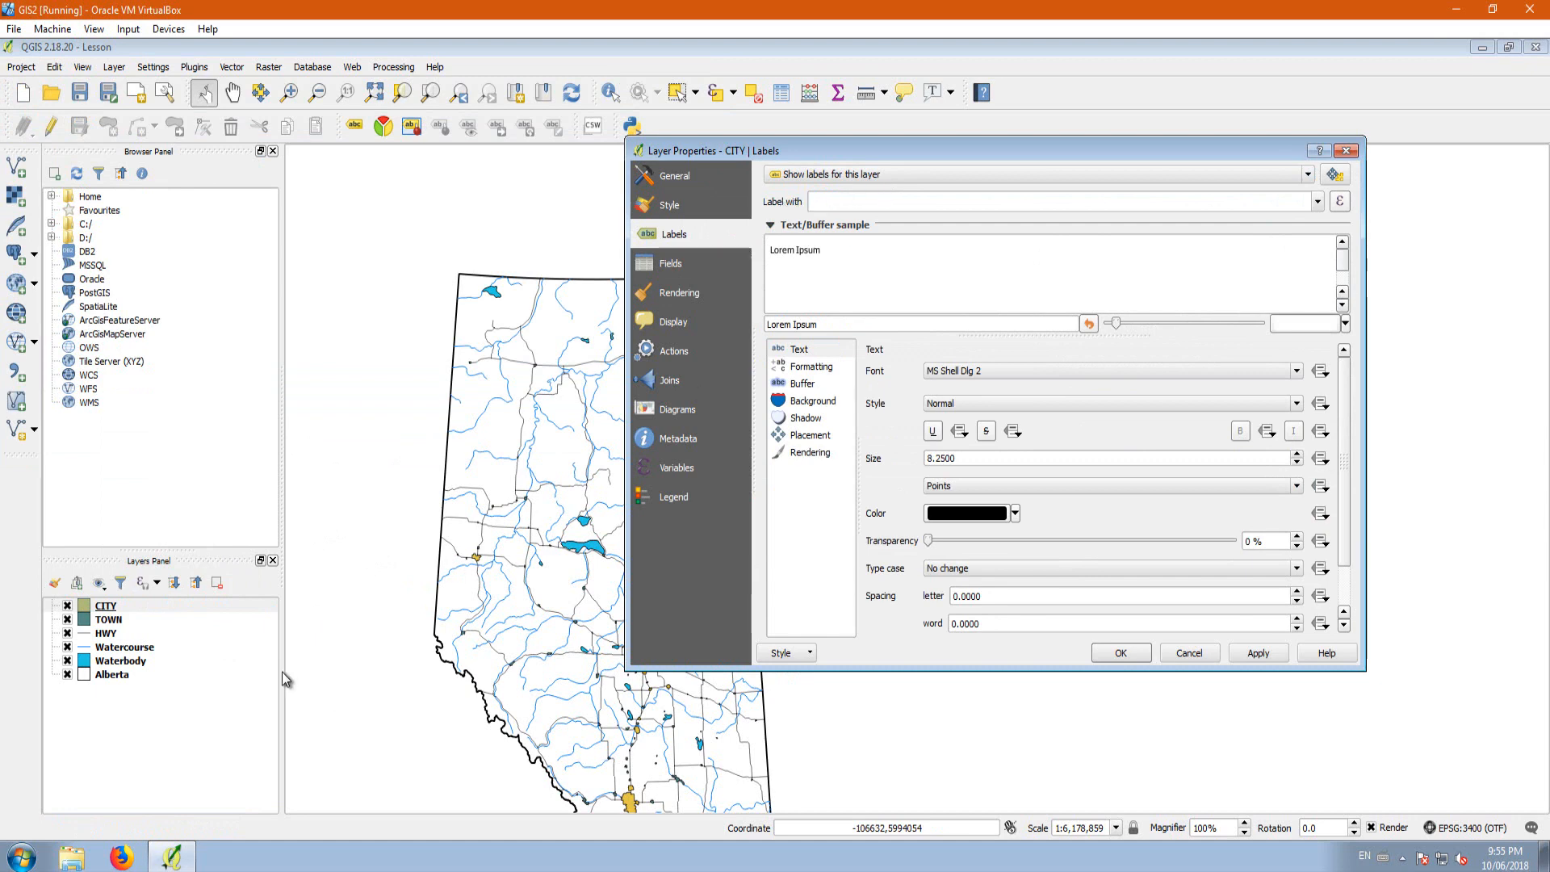
{"action": "left_click", "coordinate": [96, 610]}
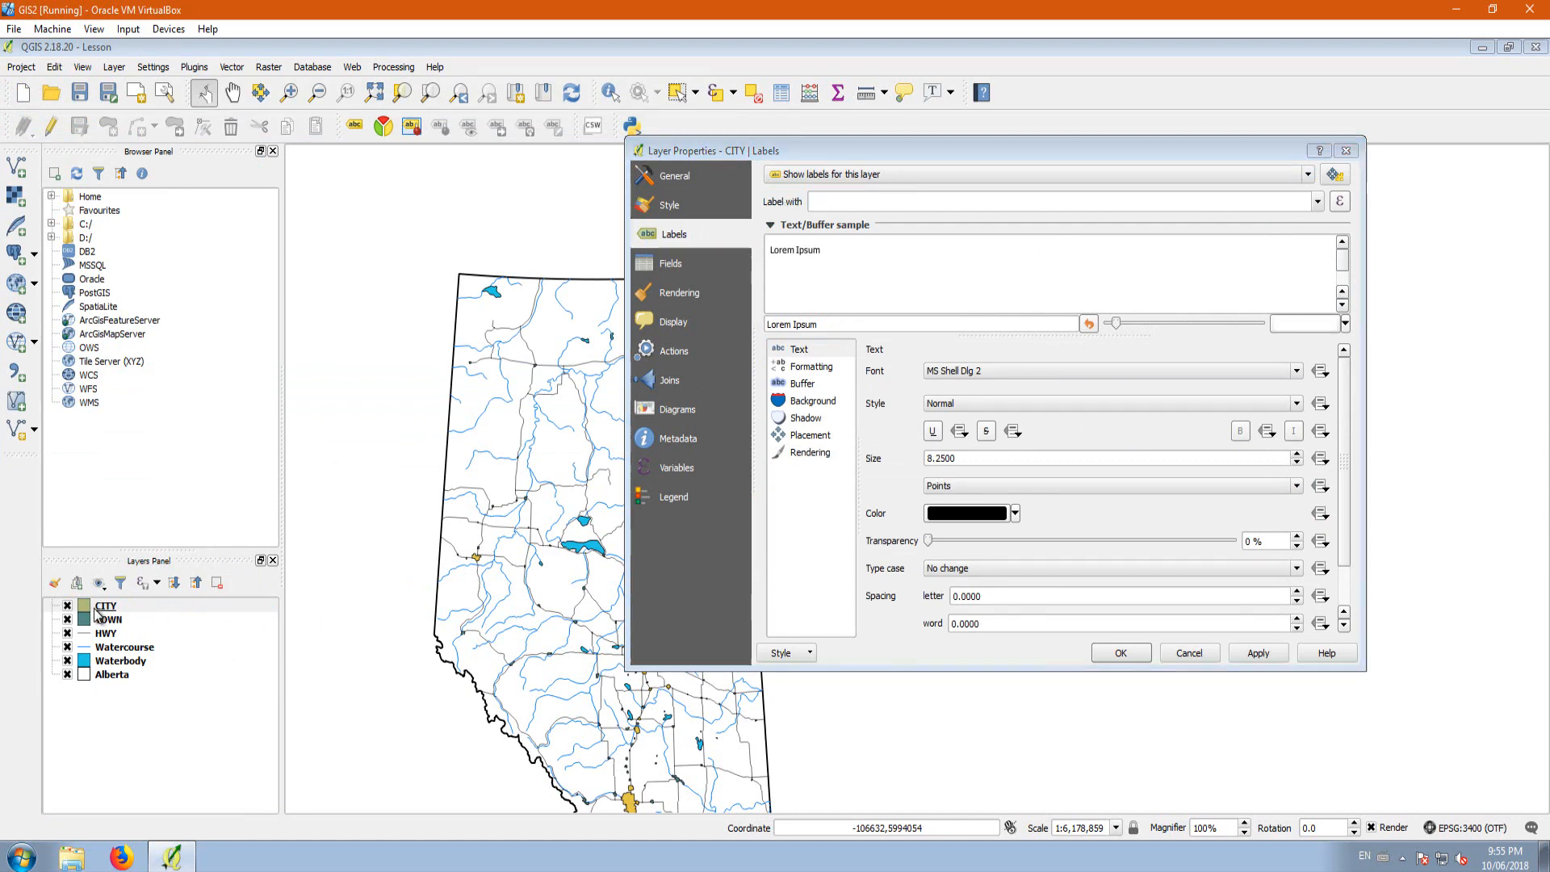
{"action": "left_click", "coordinate": [1189, 652]}
Step: Check the GEONAME field in the CITY attribute table as the source for the labels
{"action": "right_click", "coordinate": [118, 612]}
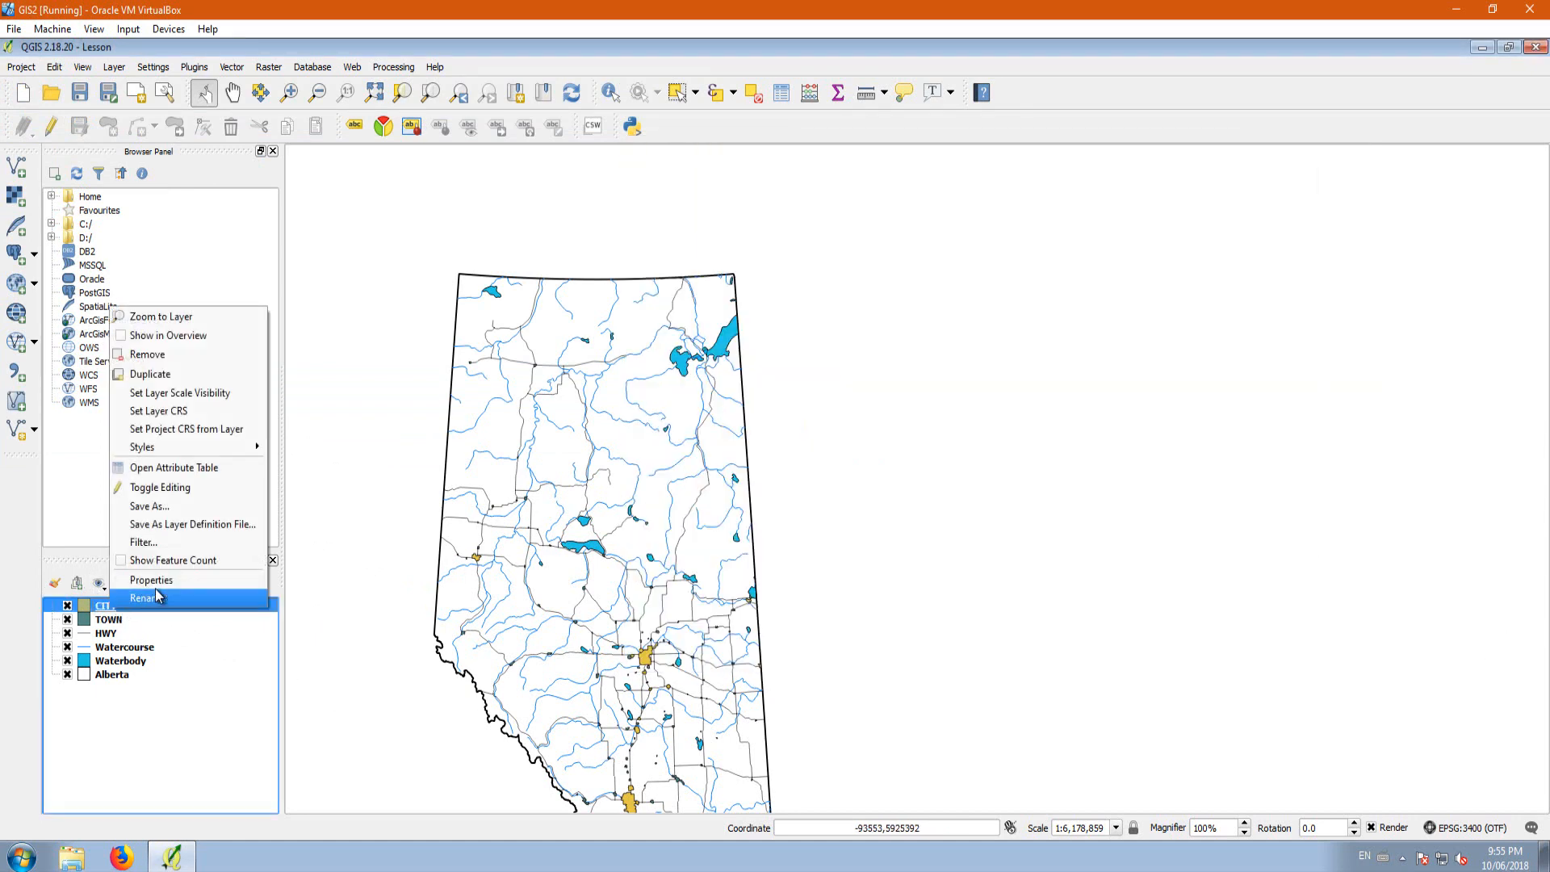
{"action": "left_click", "coordinate": [164, 471]}
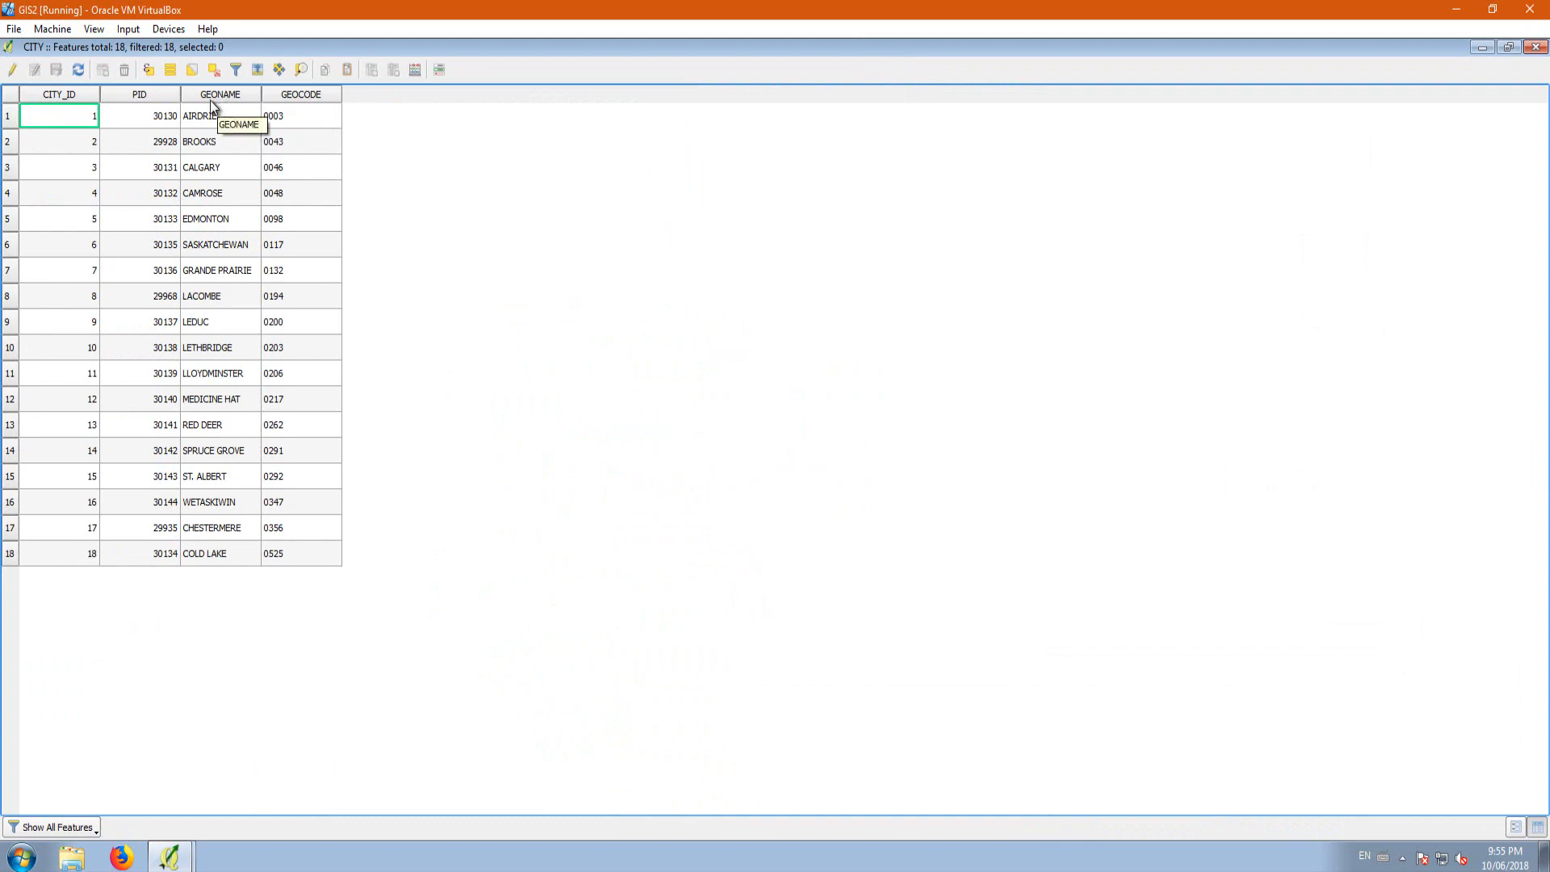
{"action": "left_click", "coordinate": [1535, 47]}
Step: Show labels for the CITY layer using the GEONAME field and apply them to the map
{"action": "right_click", "coordinate": [123, 610]}
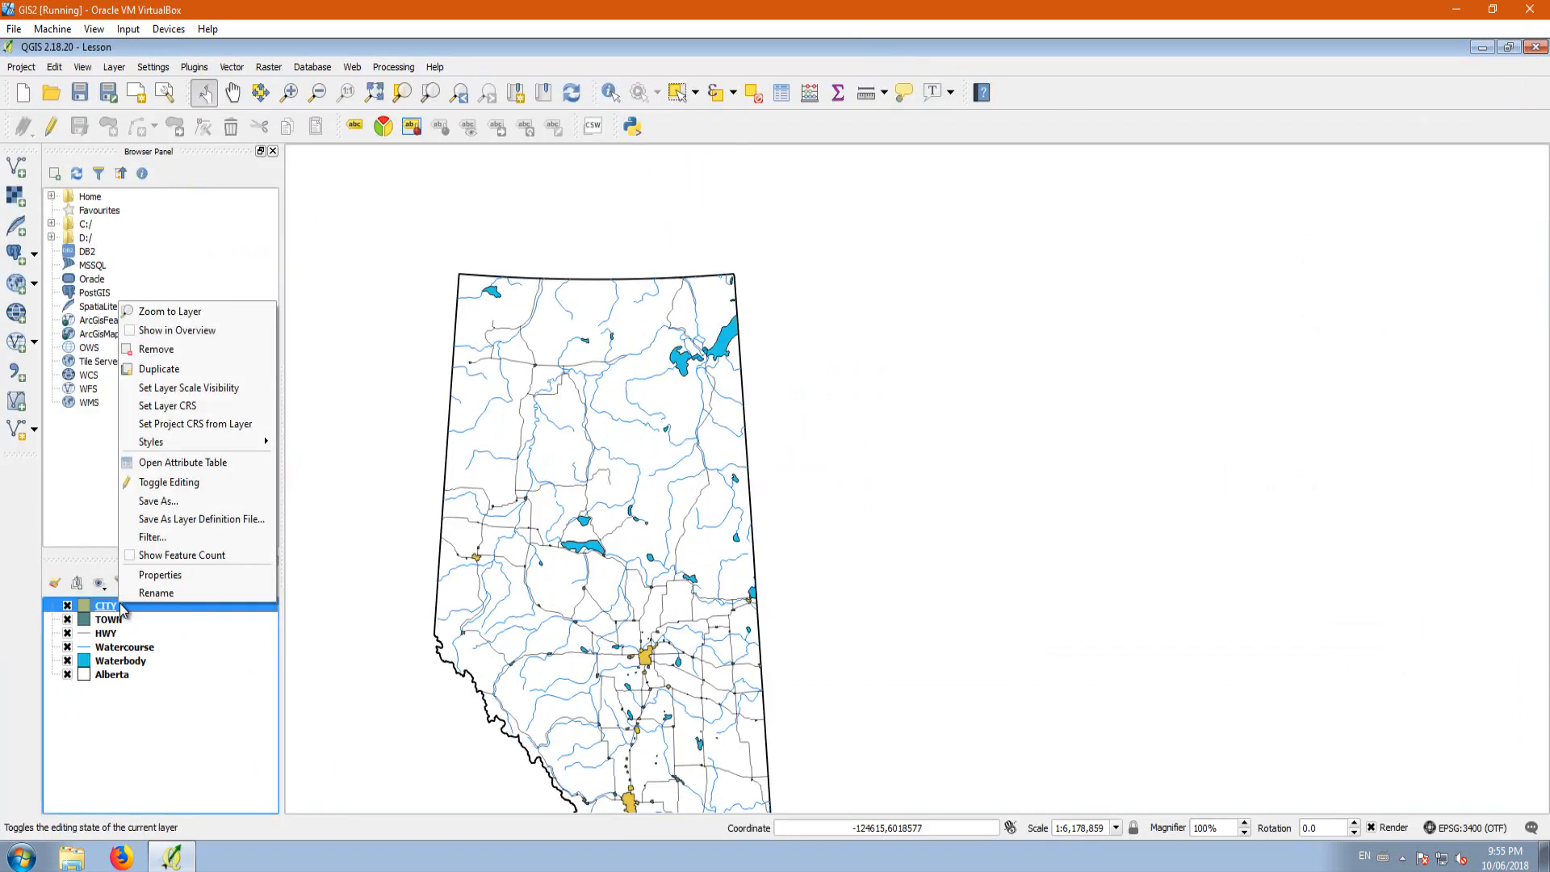
{"action": "left_click", "coordinate": [215, 572]}
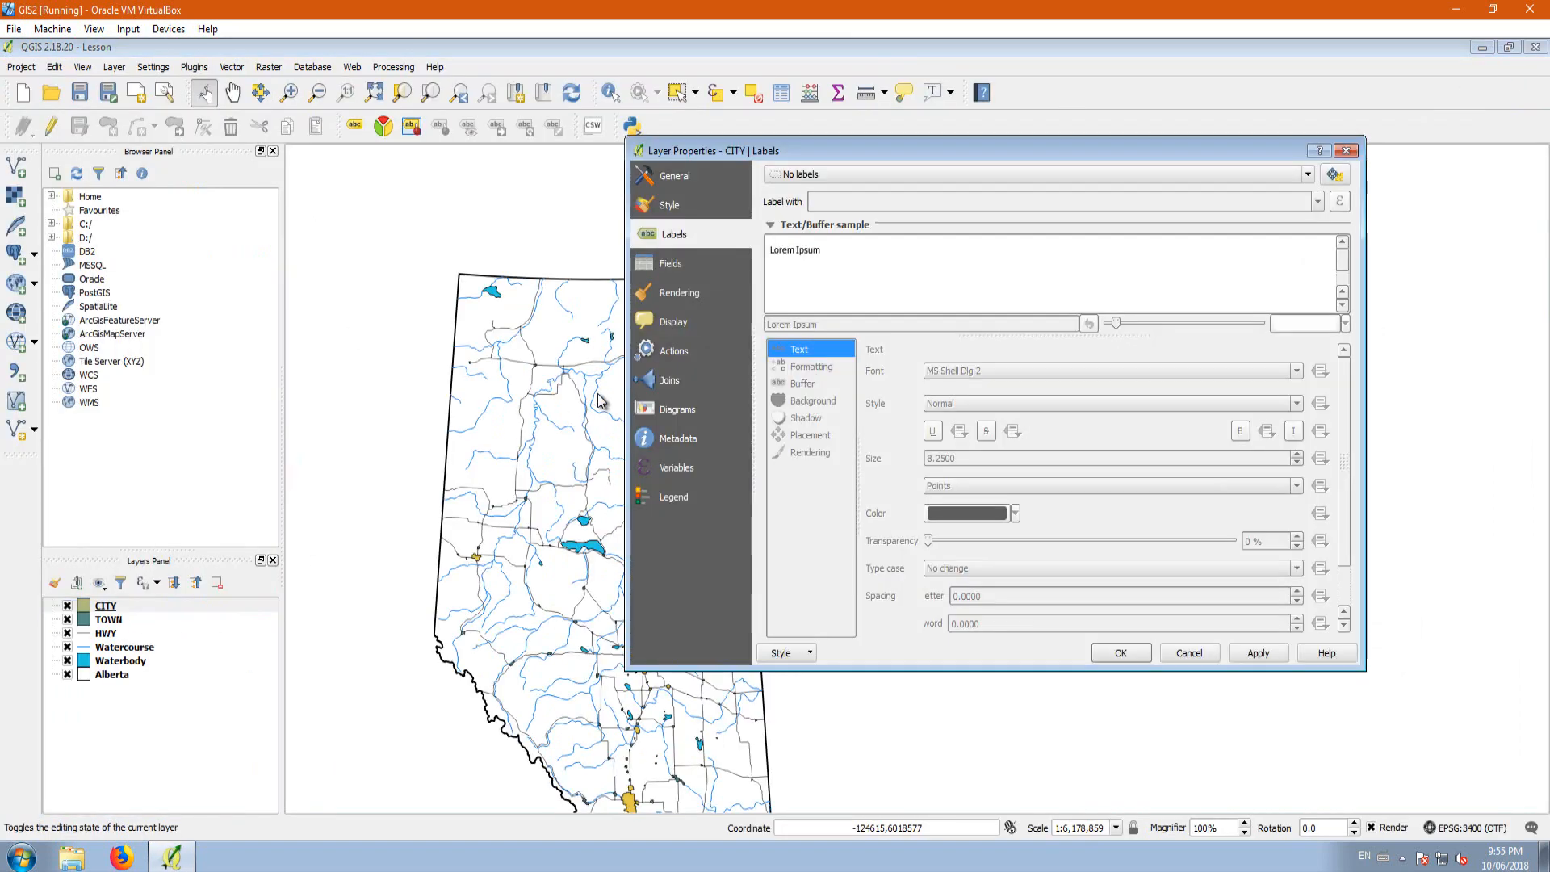
{"action": "left_click", "coordinate": [855, 177]}
{"action": "left_click", "coordinate": [841, 200]}
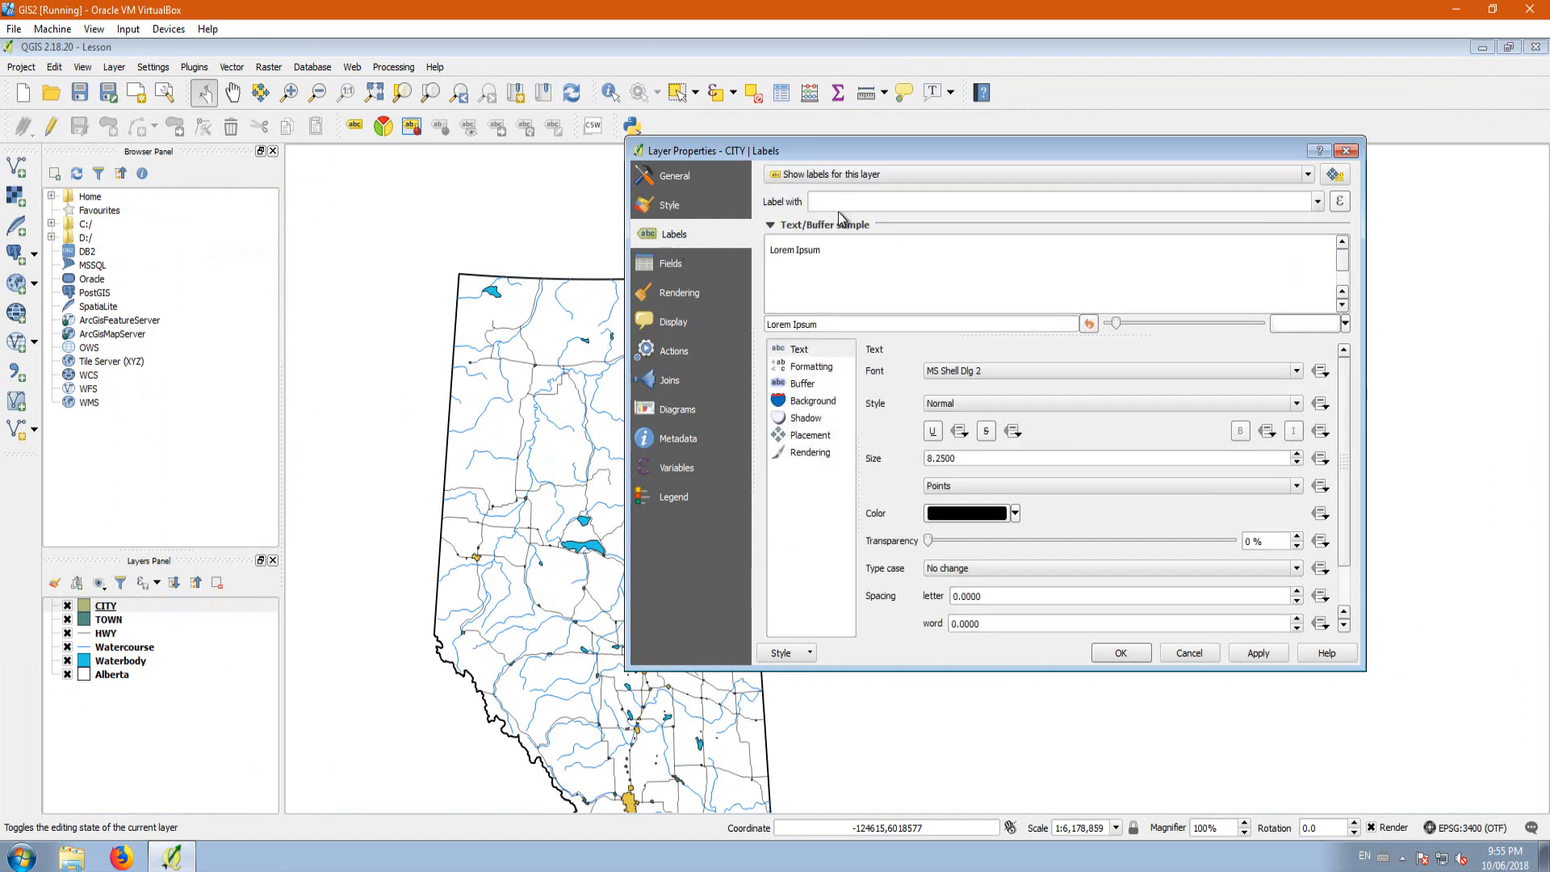
{"action": "left_click", "coordinate": [1317, 201]}
{"action": "left_click", "coordinate": [876, 249]}
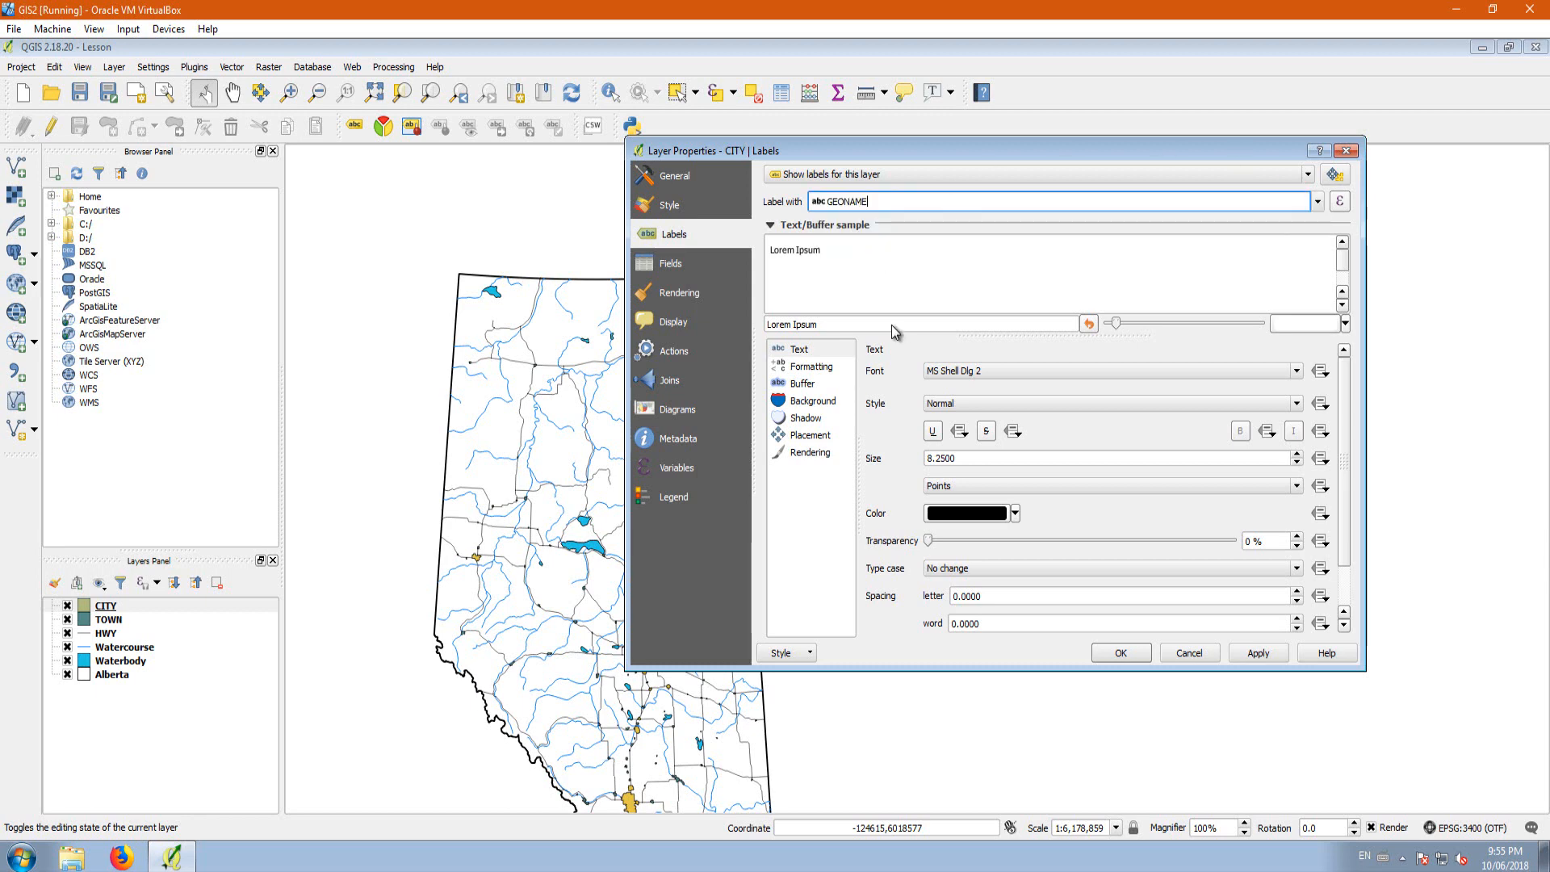
{"action": "left_click_drag", "start_coordinate": [1062, 142], "coordinate": [1227, 45]}
{"action": "left_click", "coordinate": [1422, 556]}
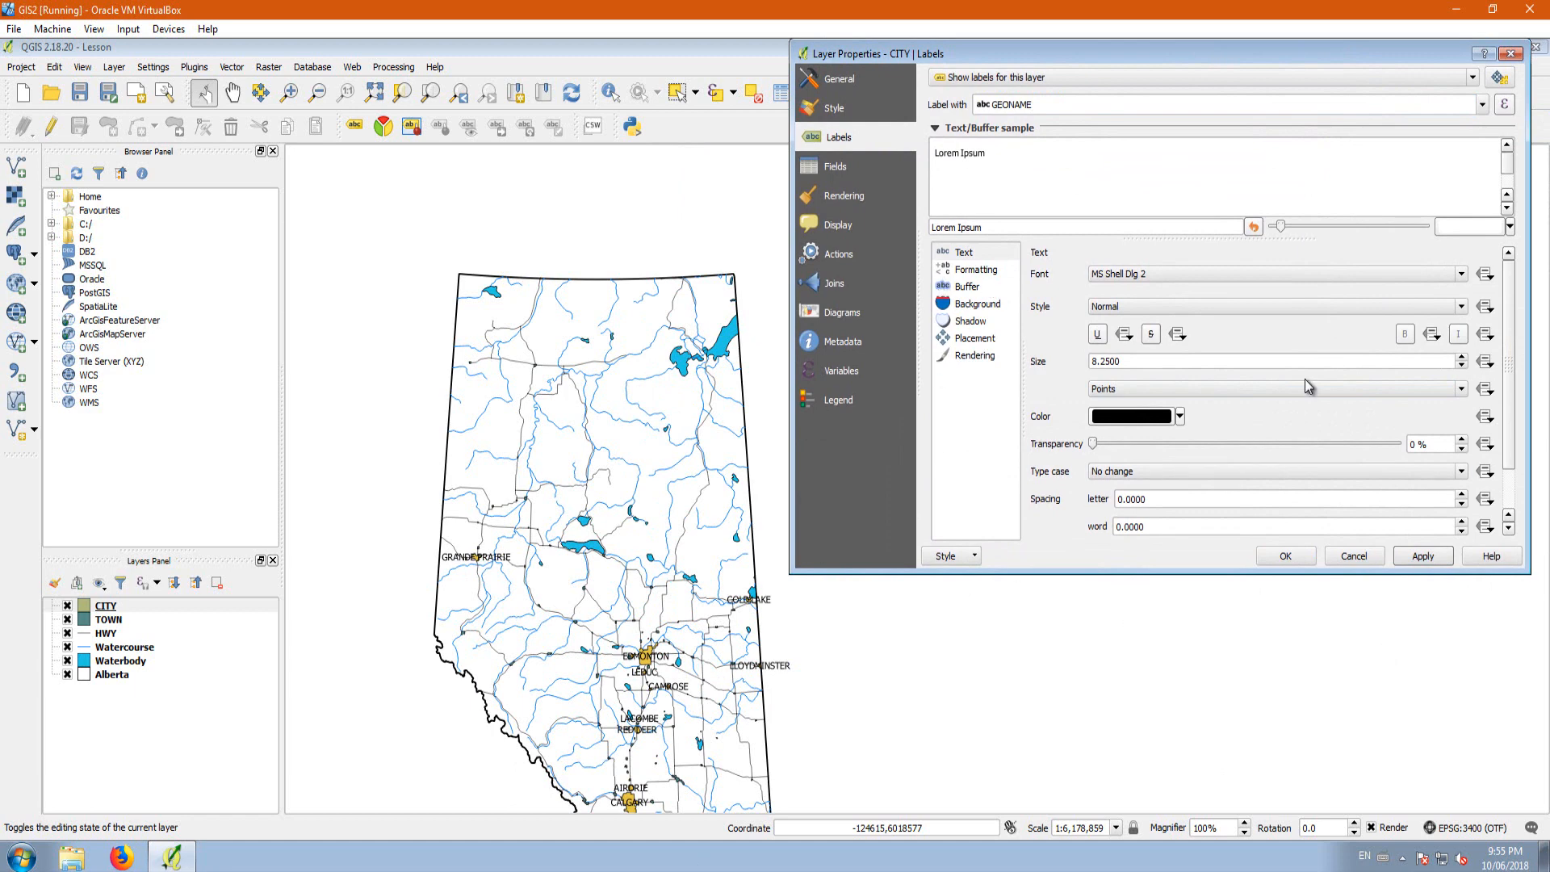
Step: Set the CITY labels' font to Arial Black at size 7 points and apply it to the map
{"action": "left_click", "coordinate": [1136, 276]}
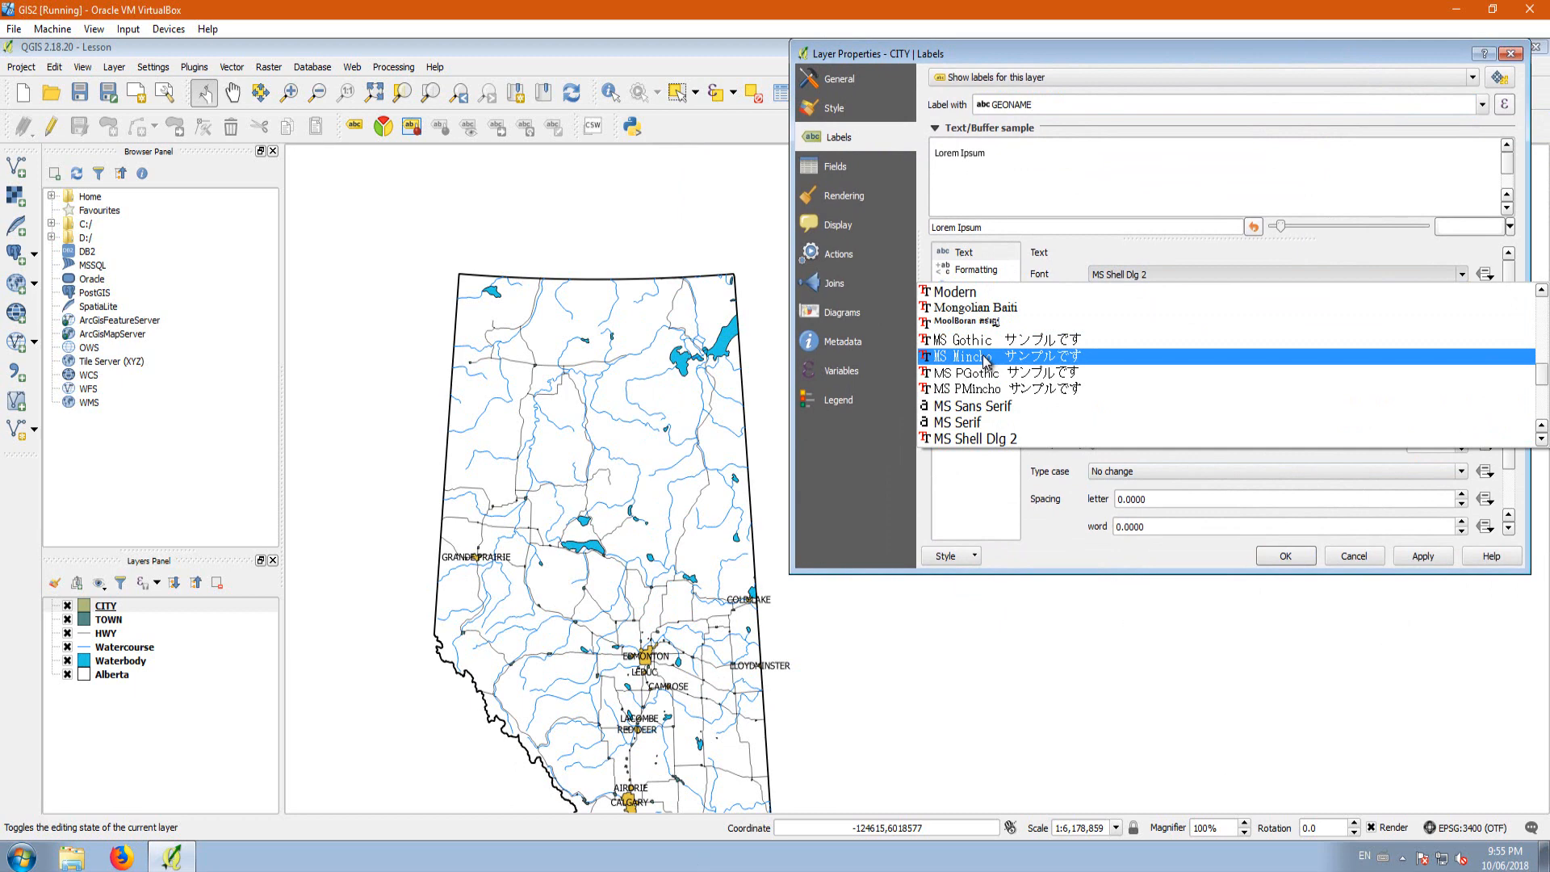
{"action": "key", "text": "a"}
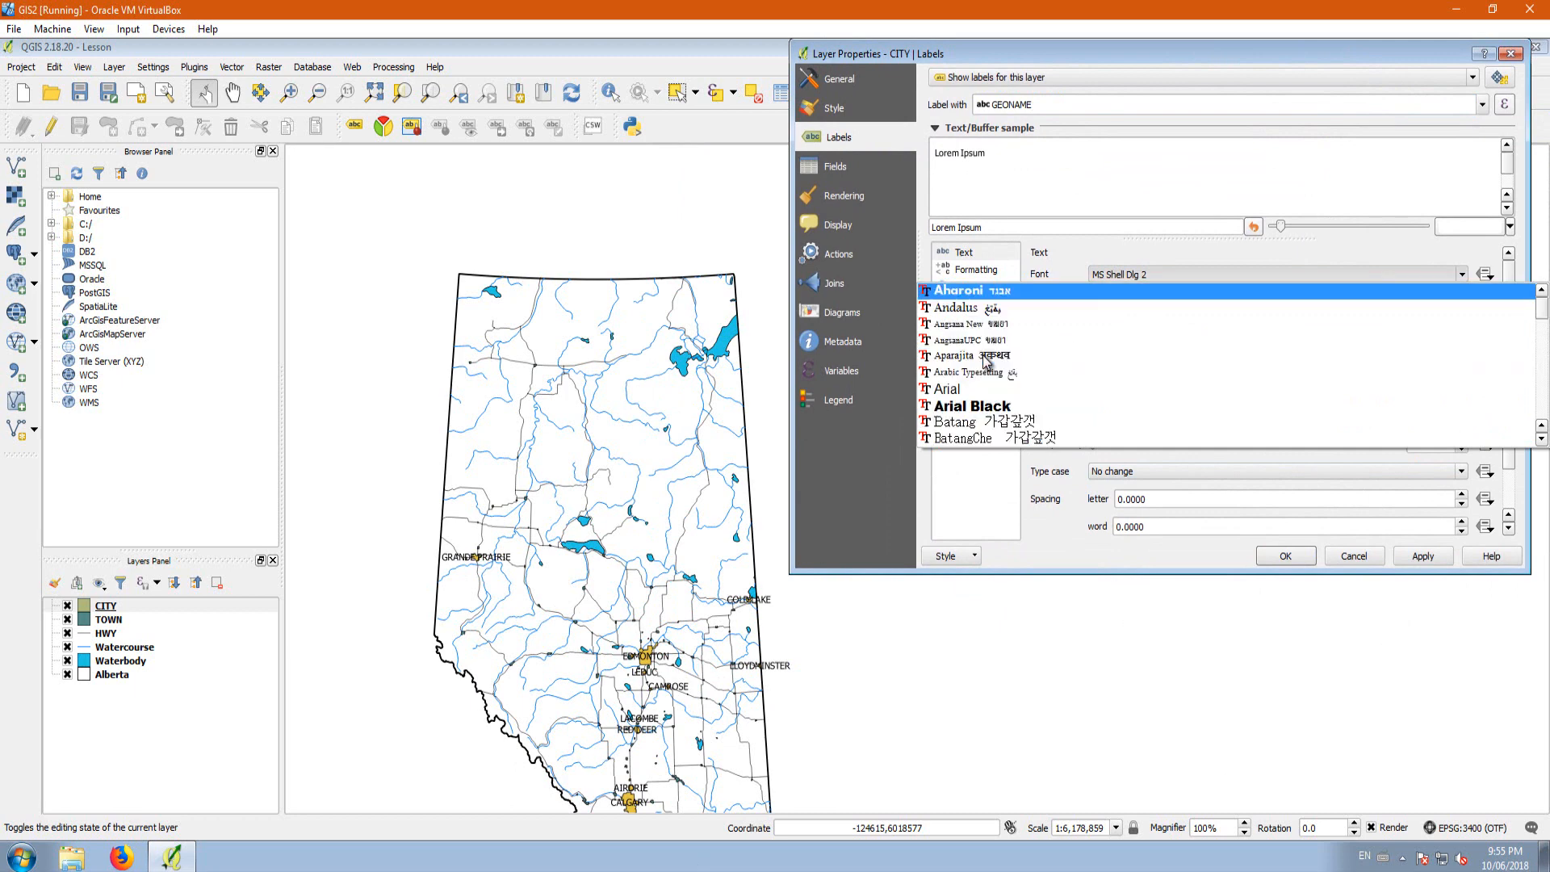
{"action": "left_click", "coordinate": [992, 411]}
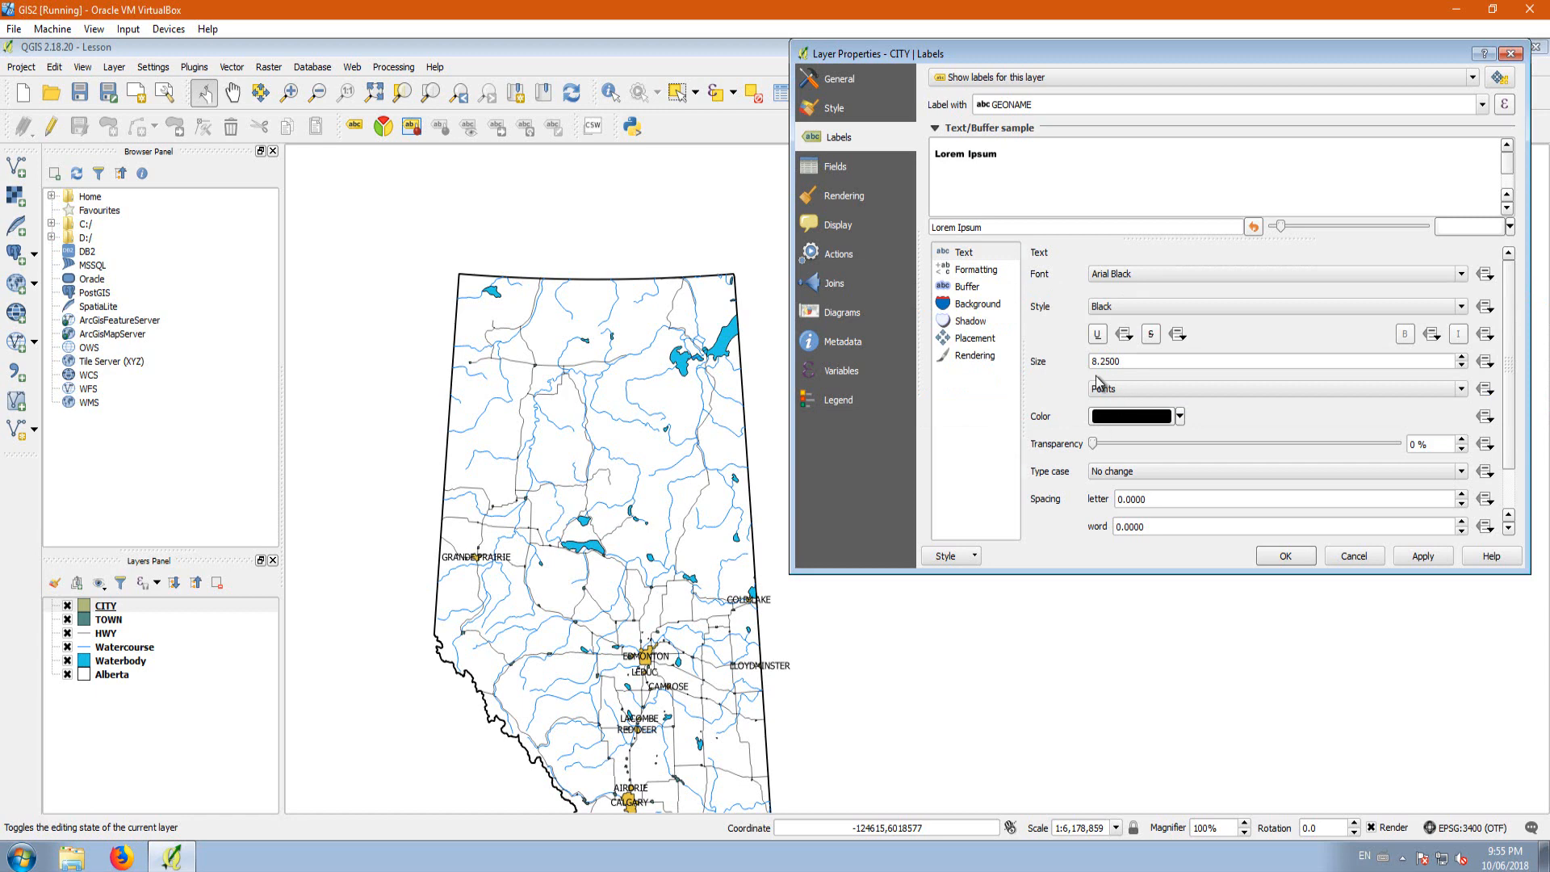
{"action": "left_click_drag", "start_coordinate": [1136, 361], "coordinate": [1064, 363]}
{"action": "type", "text": "7"}
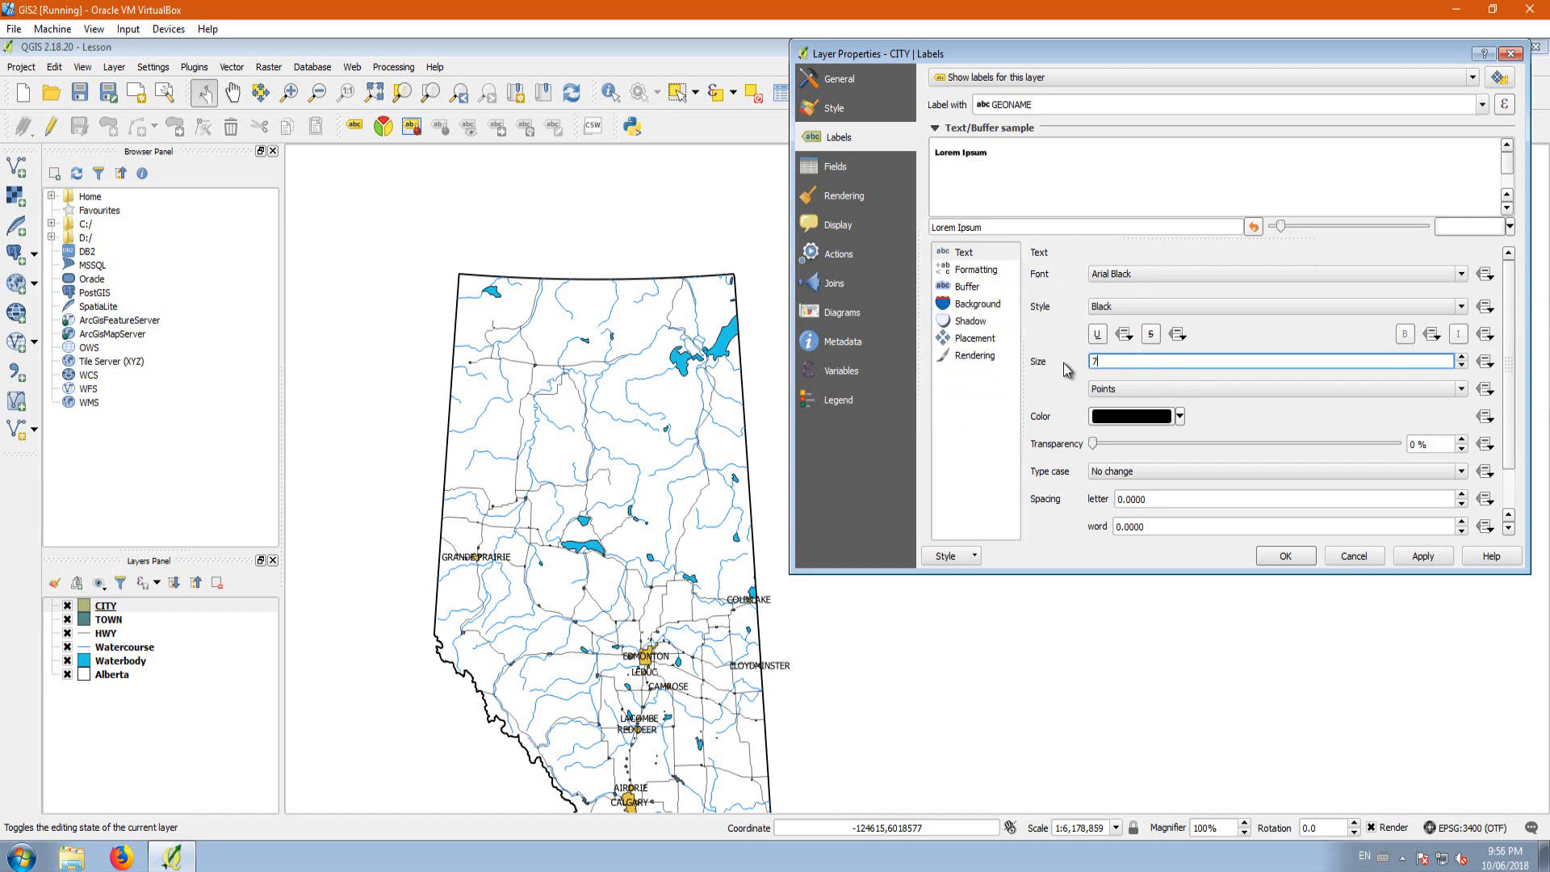
{"action": "left_click", "coordinate": [1424, 555]}
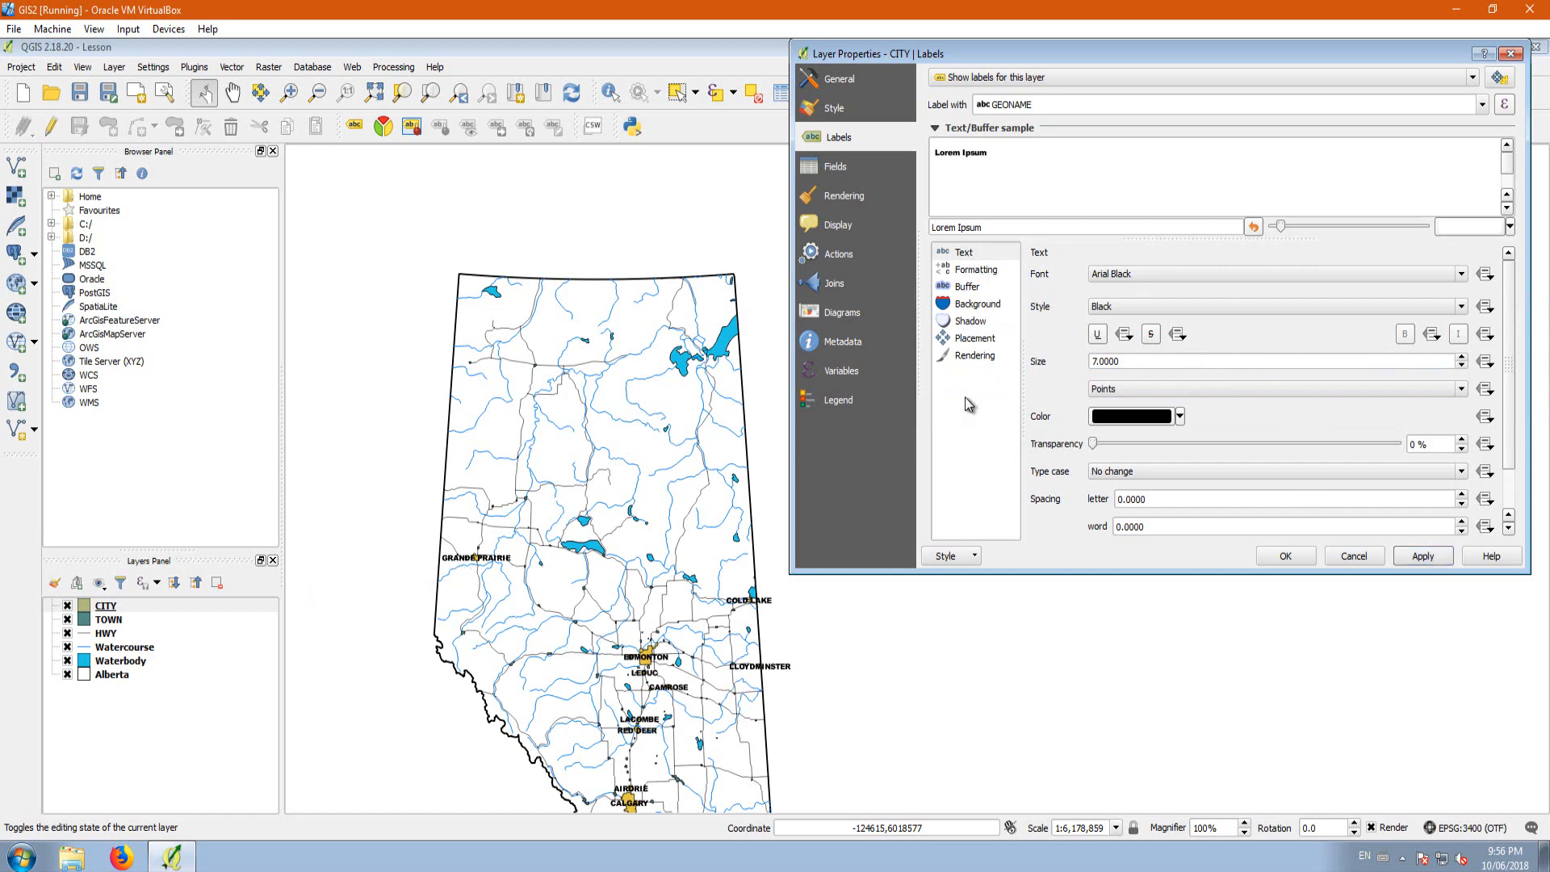
Step: Add a 0.5 mm white text buffer around the CITY labels, apply it and close the layer properties
{"action": "left_click", "coordinate": [976, 274]}
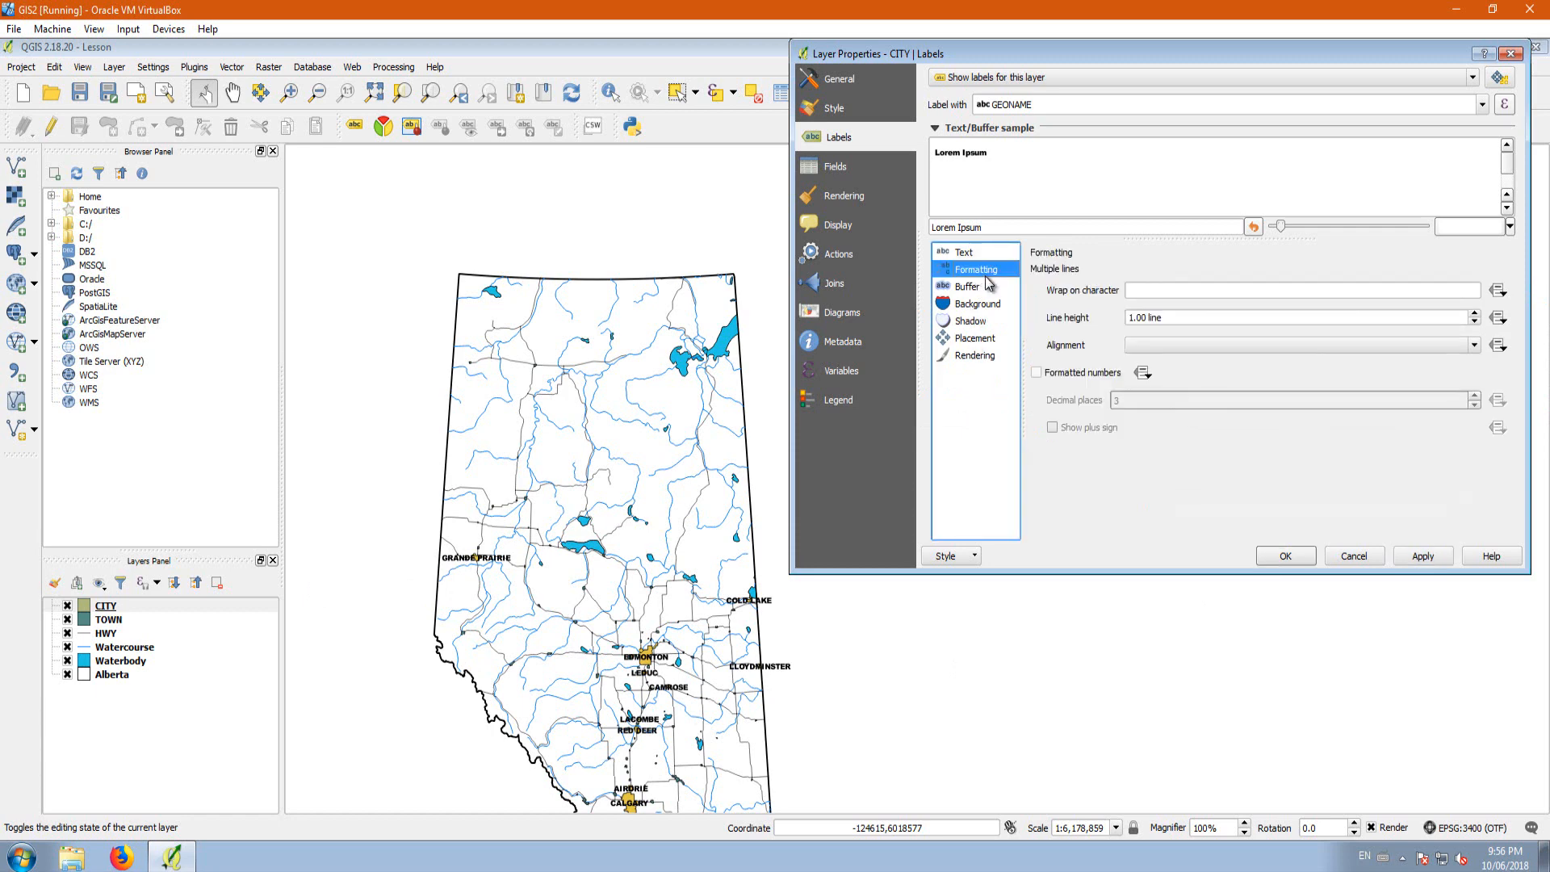
{"action": "left_click", "coordinate": [974, 287]}
{"action": "left_click", "coordinate": [1037, 274]}
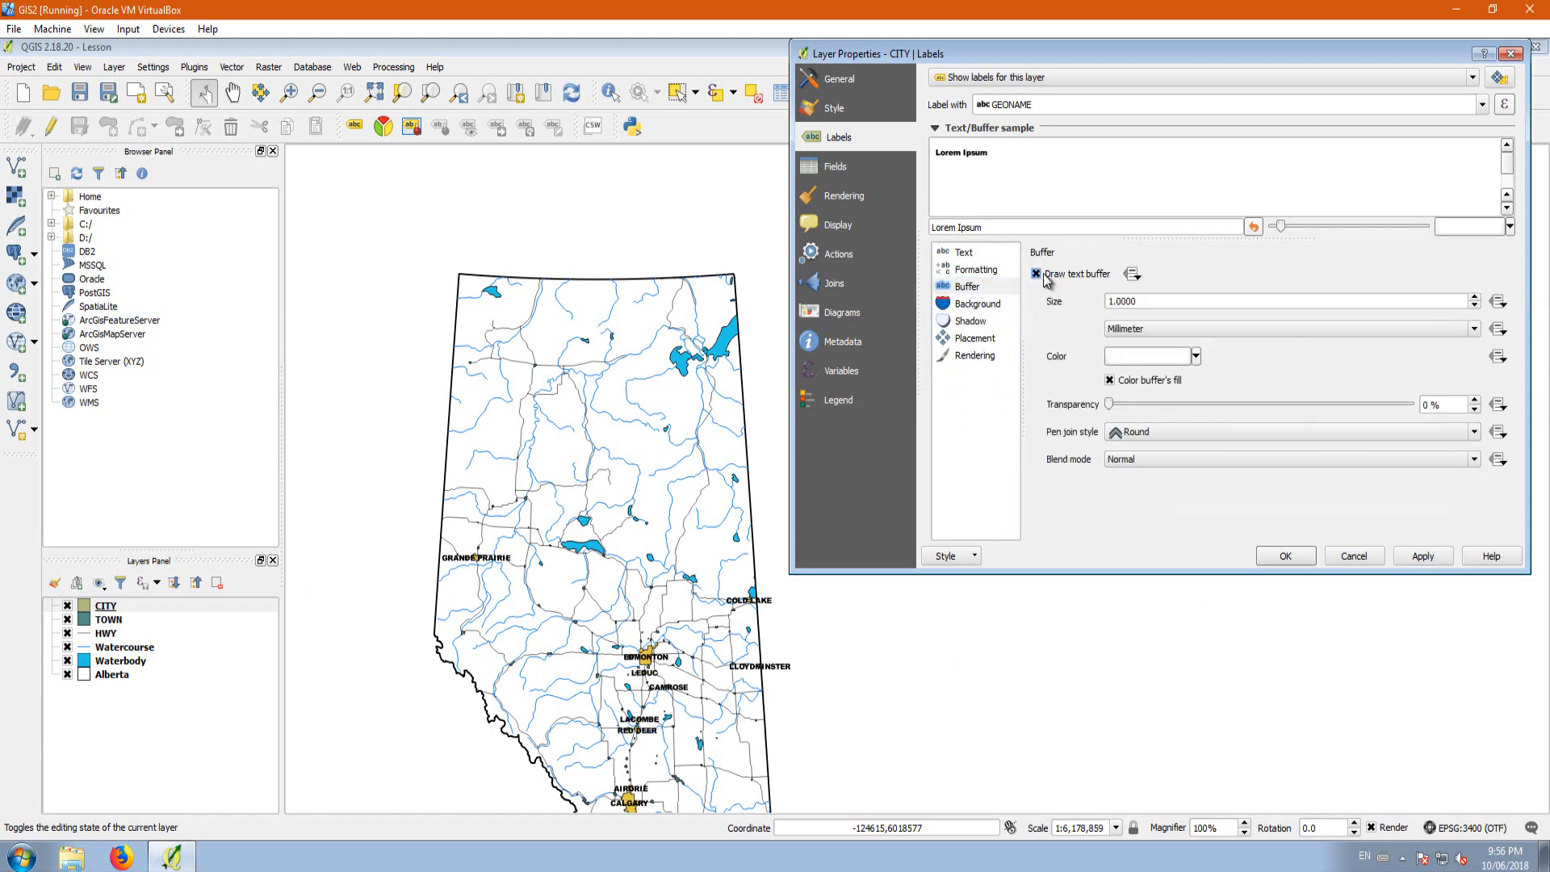
{"action": "double_click", "coordinate": [1137, 302]}
{"action": "type", "text": "0.5"}
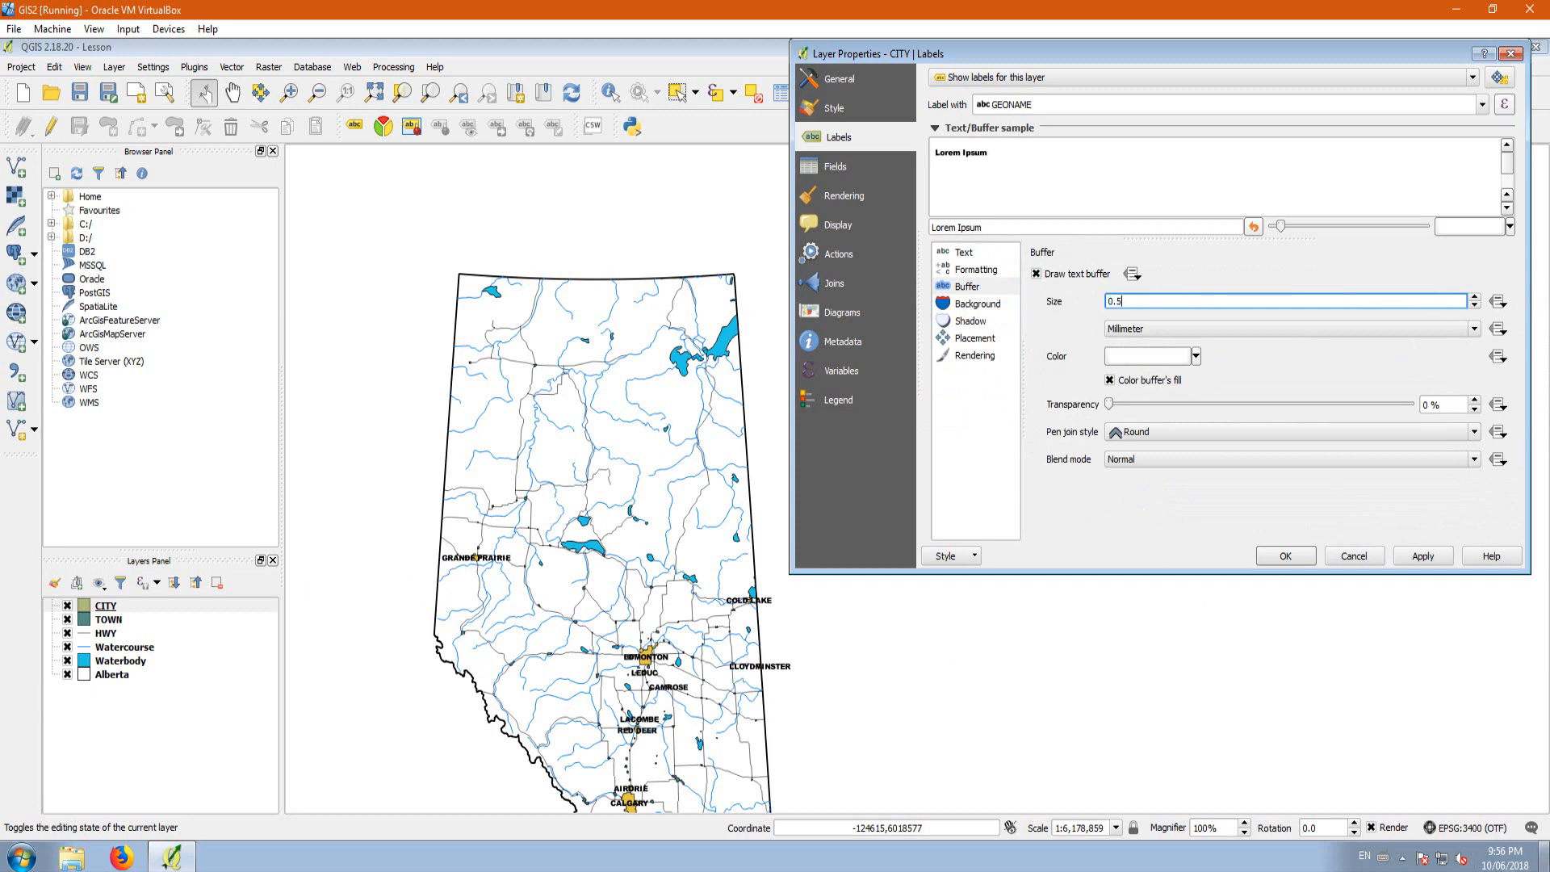
{"action": "left_click", "coordinate": [1422, 556]}
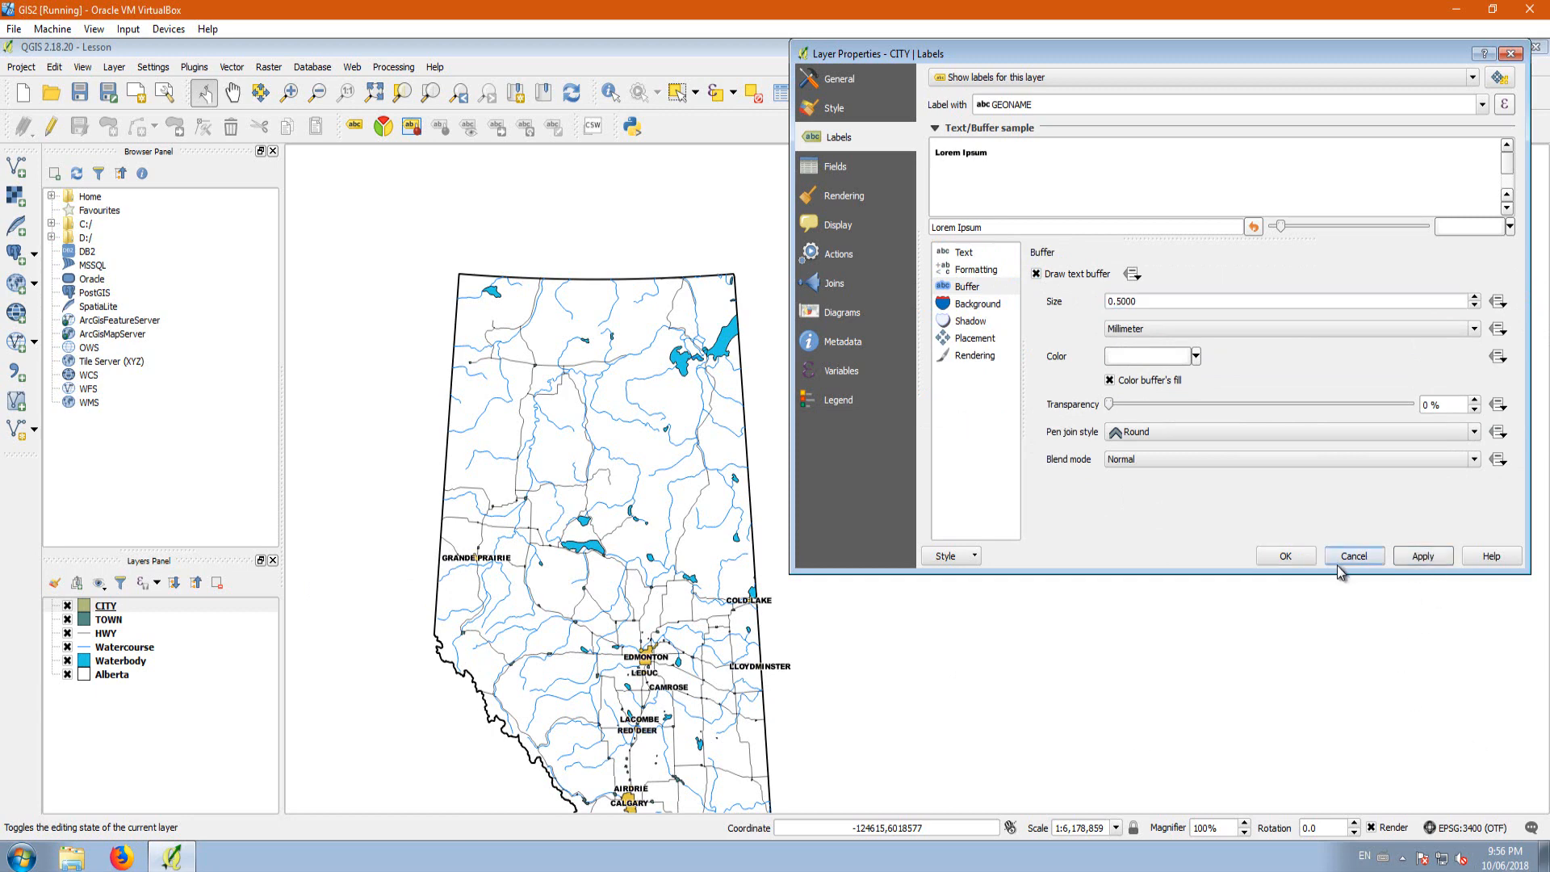
{"action": "left_click", "coordinate": [1285, 556]}
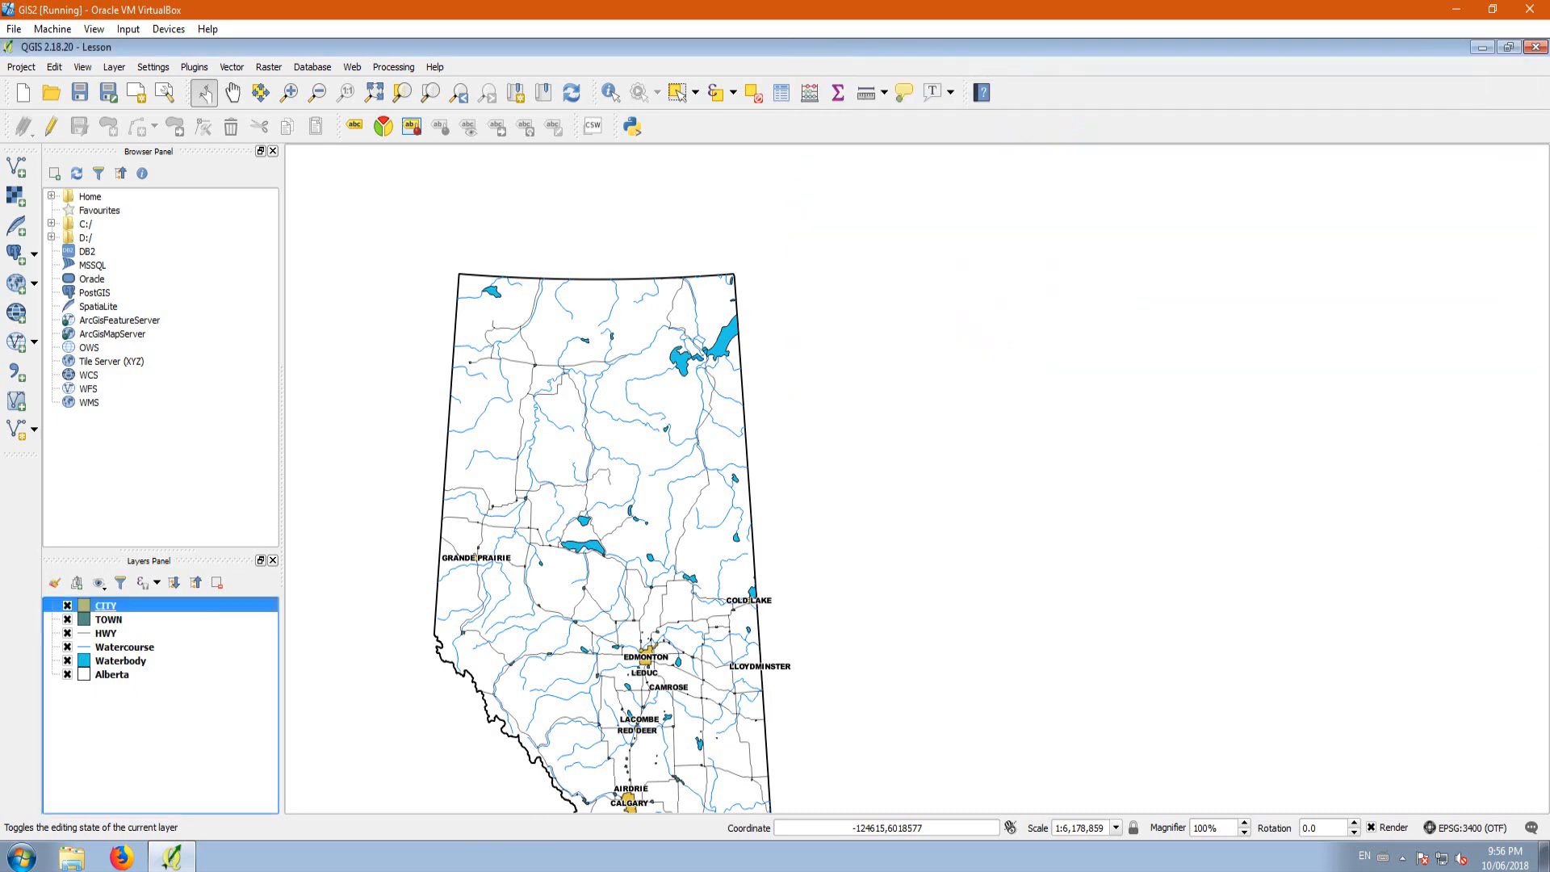
Step: Open the Alberta layer's style properties and try to give its transparent fill a yellow colour
{"action": "double_click", "coordinate": [112, 675]}
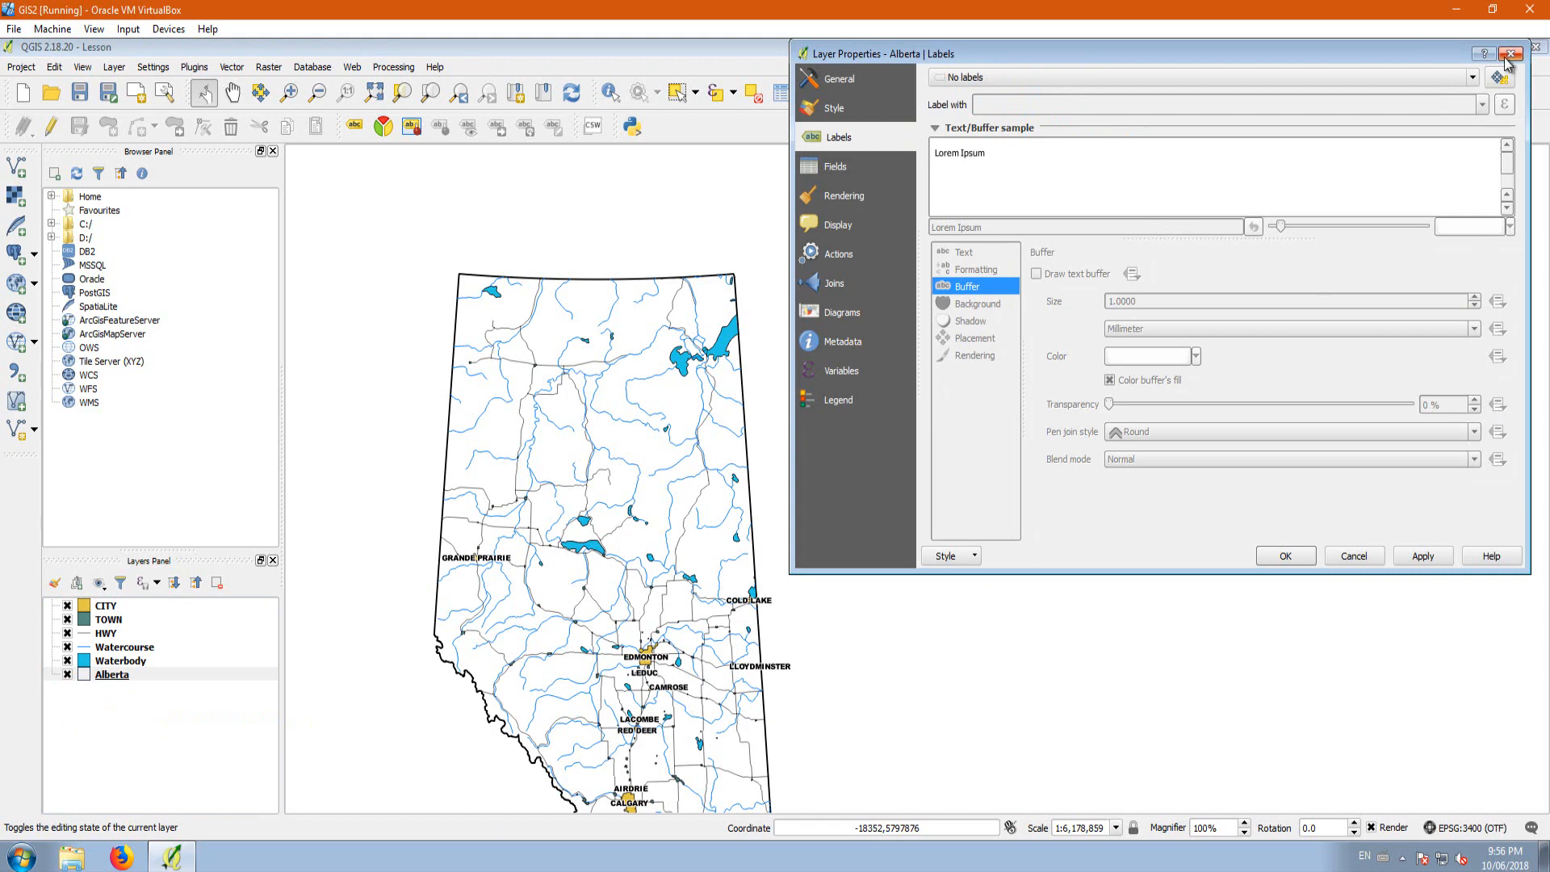
{"action": "left_click", "coordinate": [836, 109]}
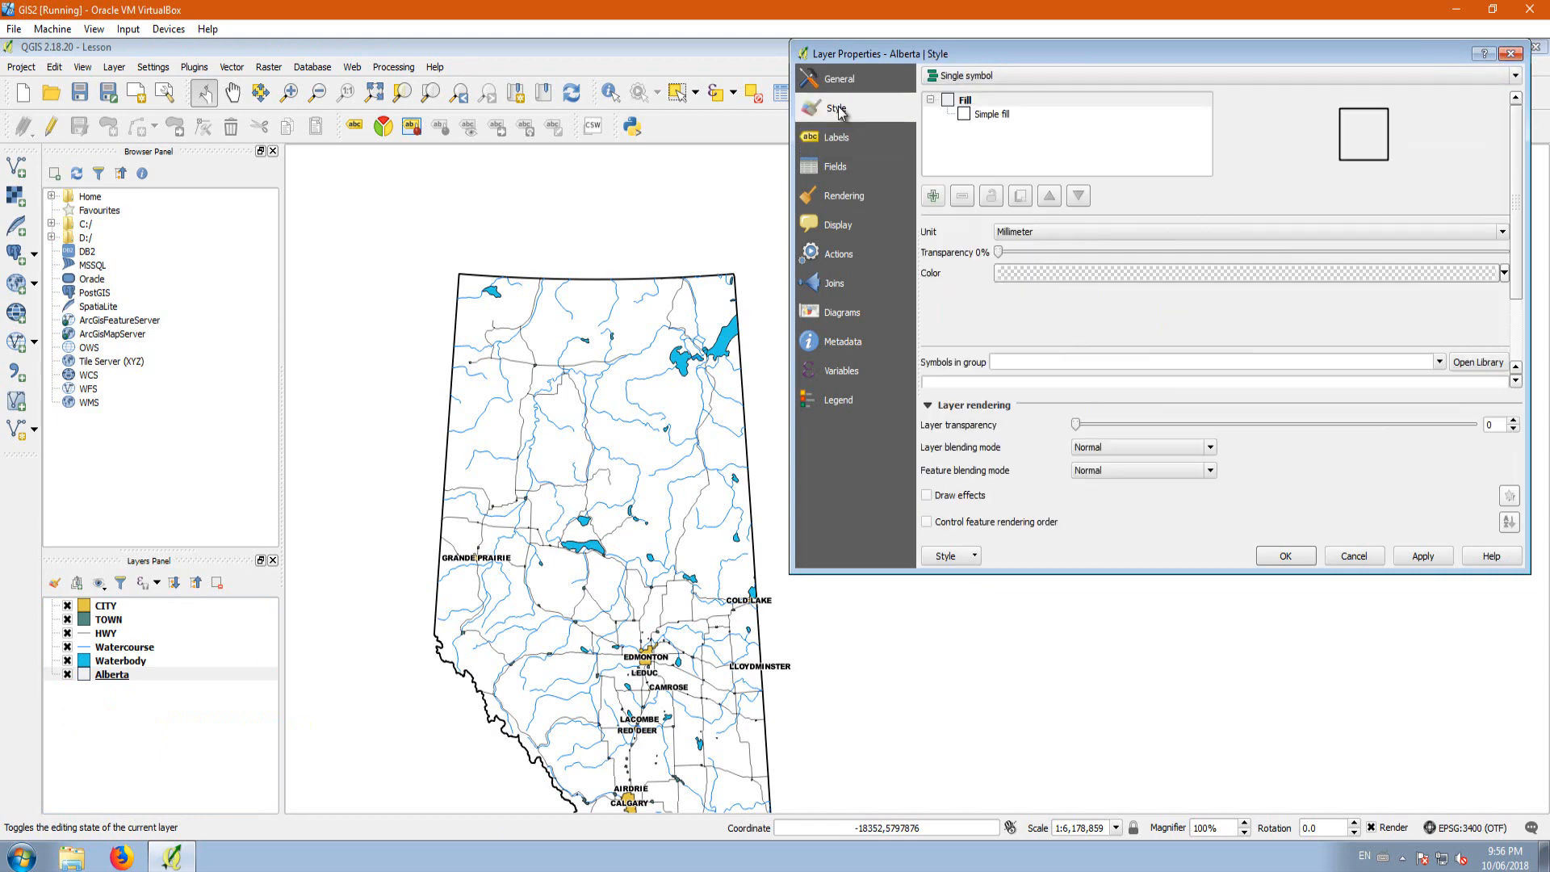
{"action": "left_click", "coordinate": [1503, 272]}
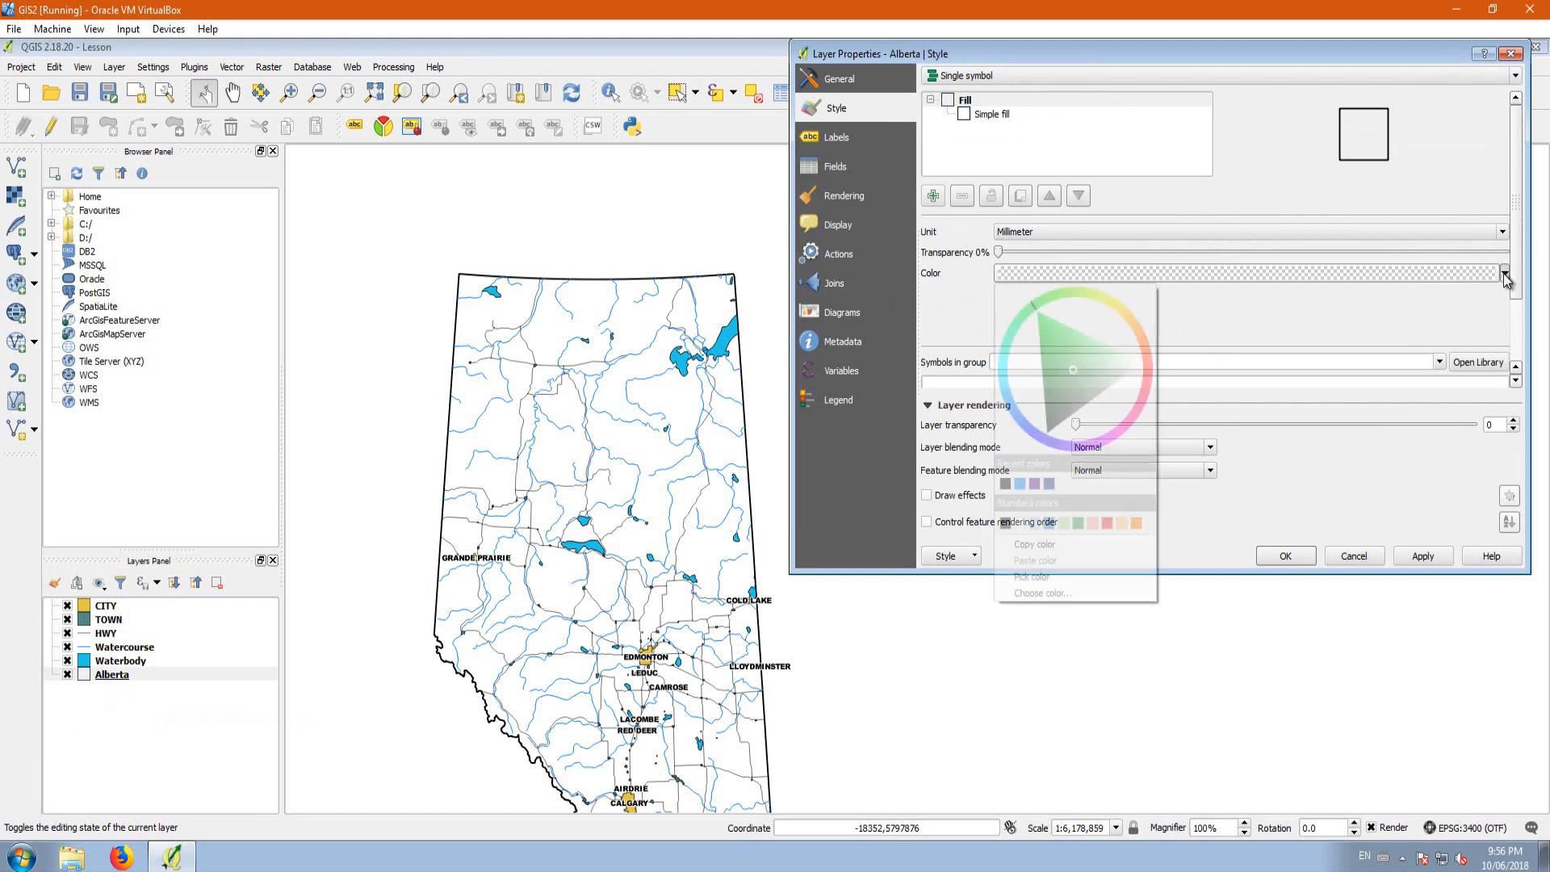
{"action": "left_click", "coordinate": [1118, 307]}
{"action": "left_click_drag", "start_coordinate": [1073, 370], "coordinate": [1101, 359]}
{"action": "left_click", "coordinate": [1420, 555]}
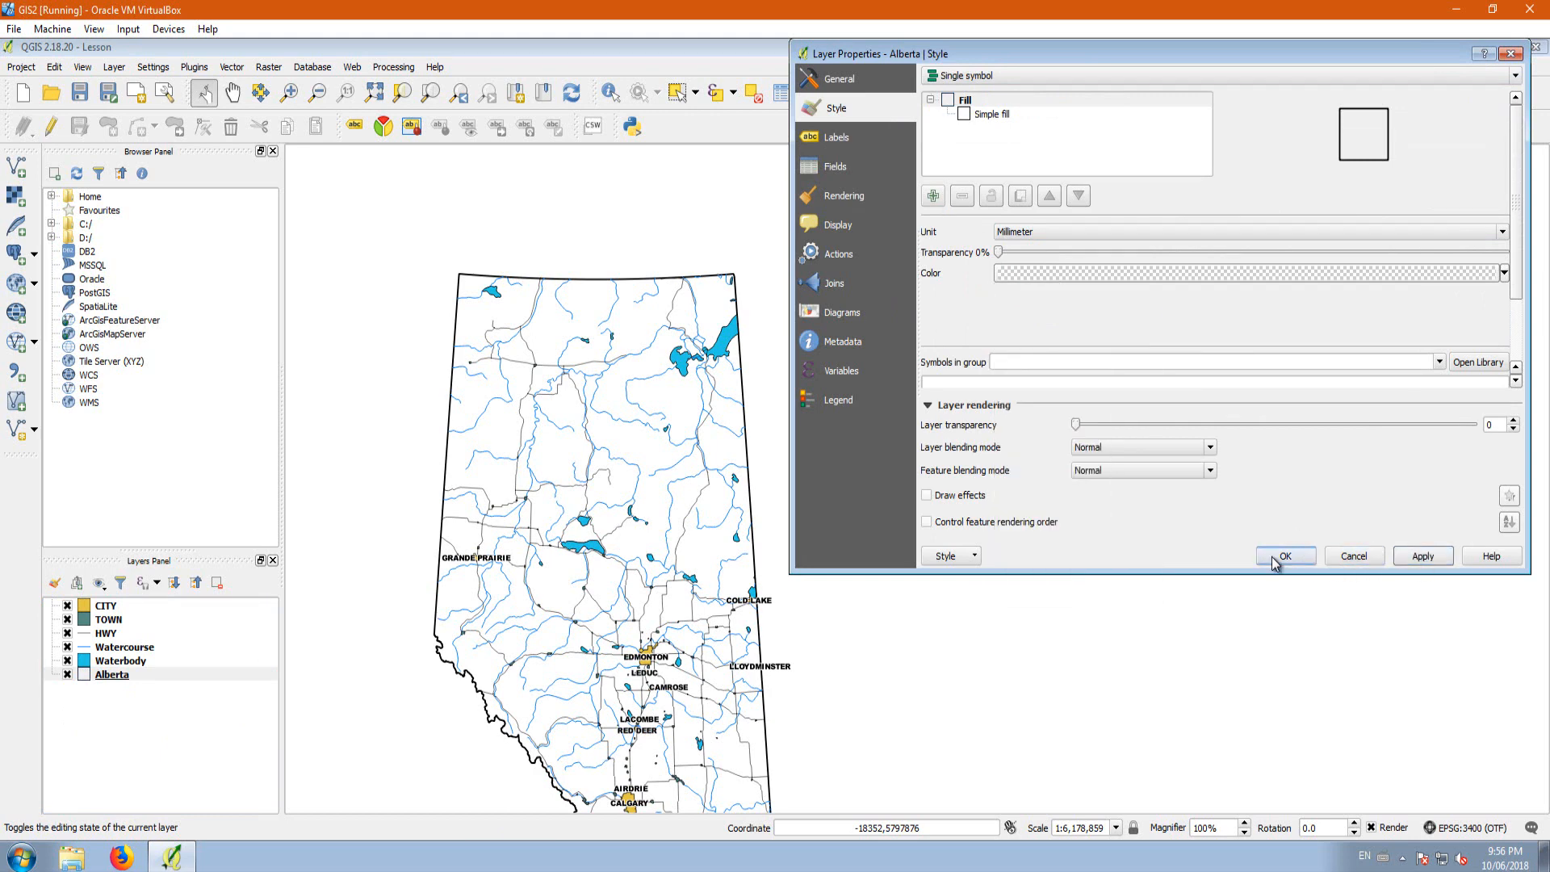
{"action": "left_click", "coordinate": [991, 113]}
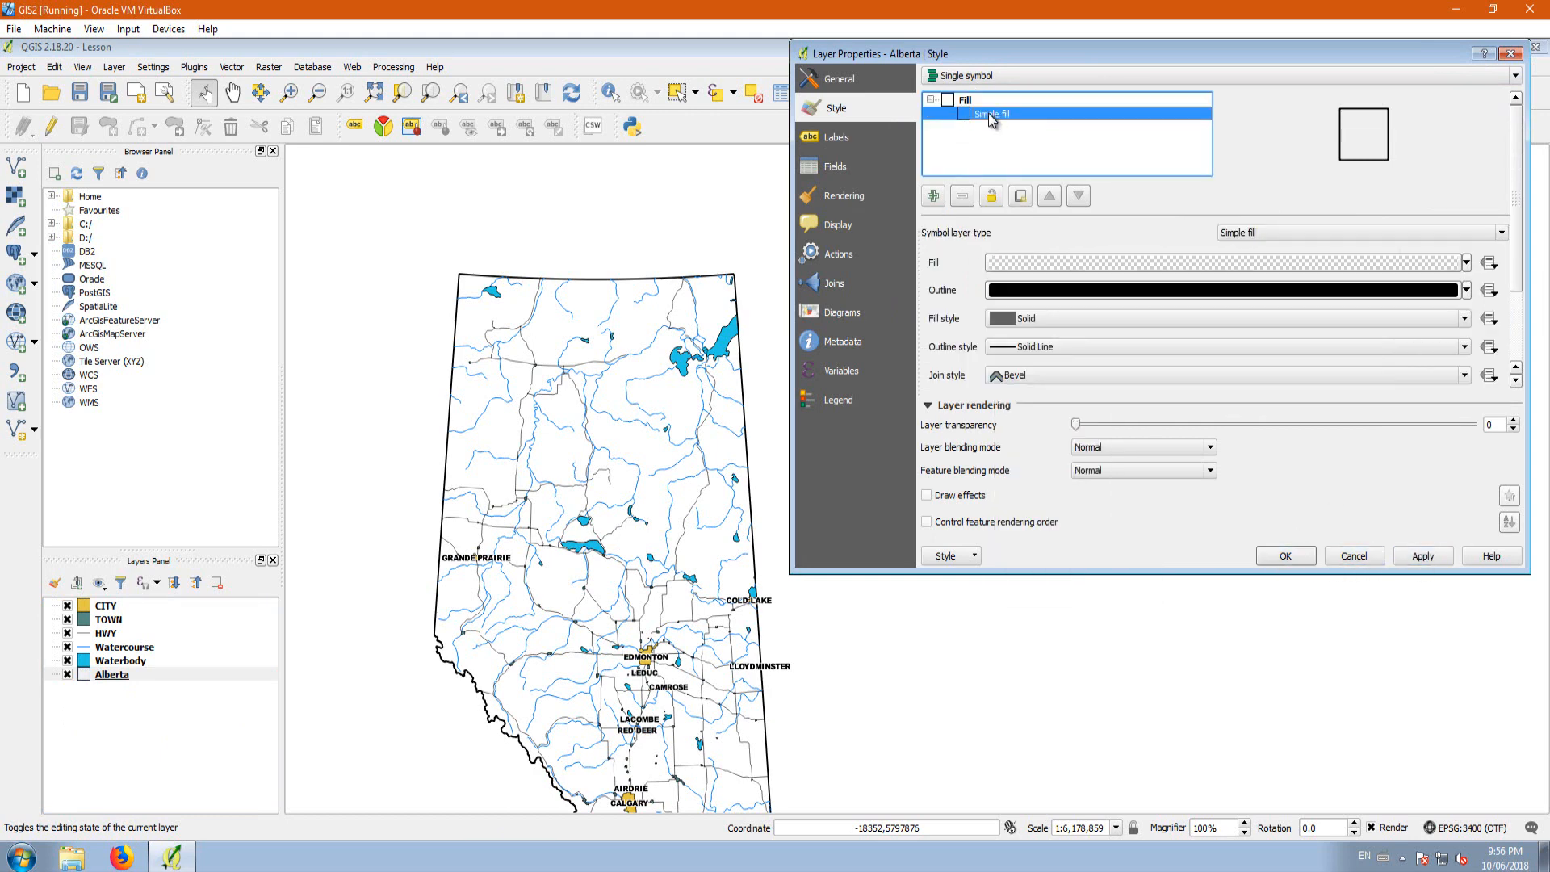
{"action": "left_click", "coordinate": [1466, 263]}
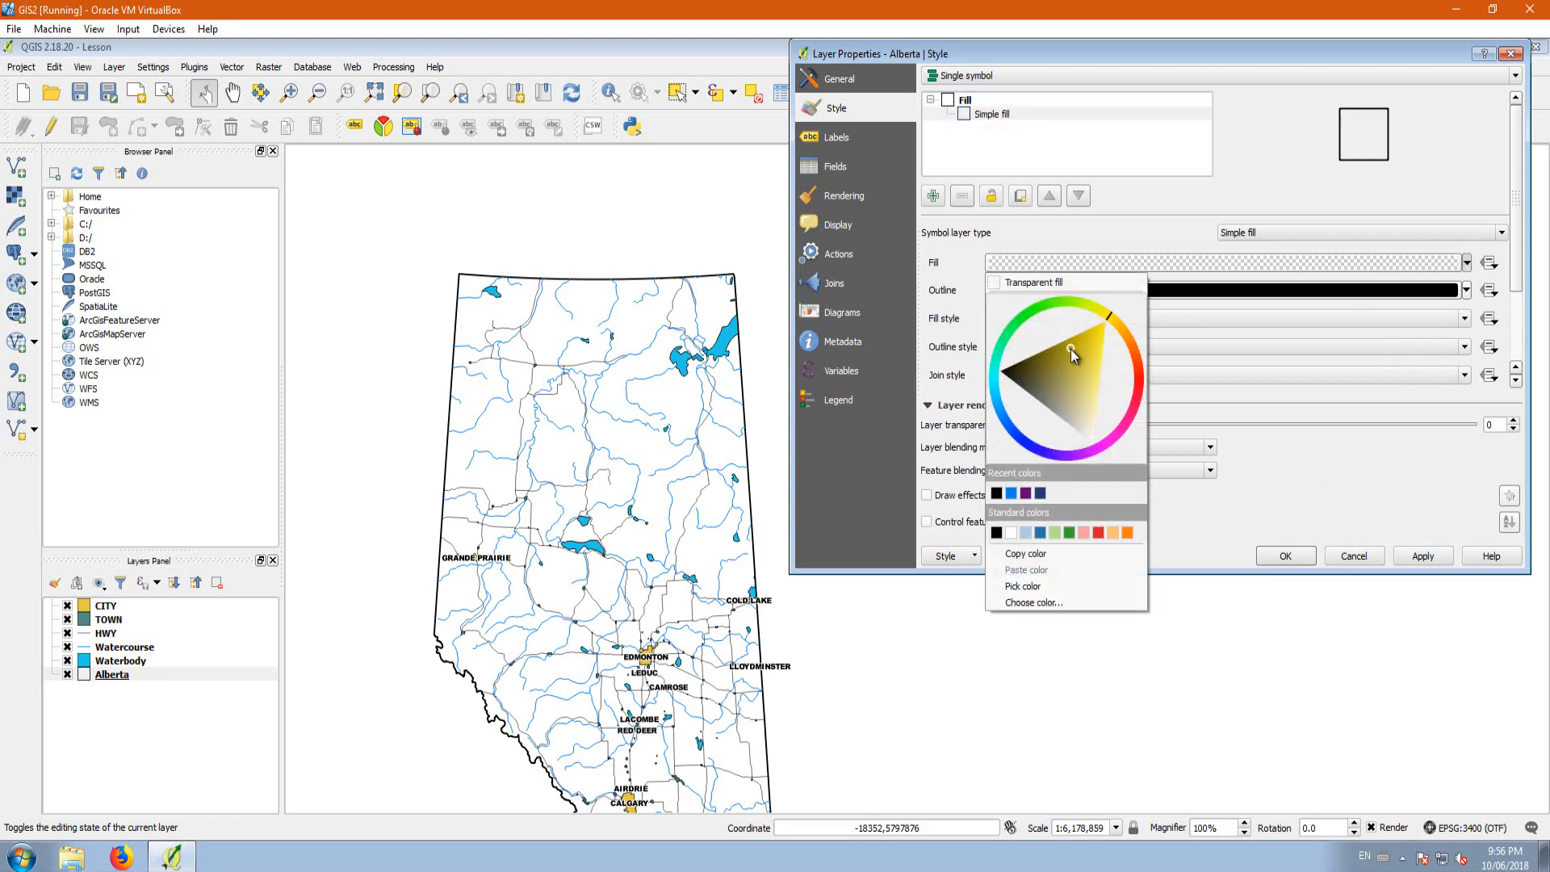
{"action": "left_click", "coordinate": [1412, 555]}
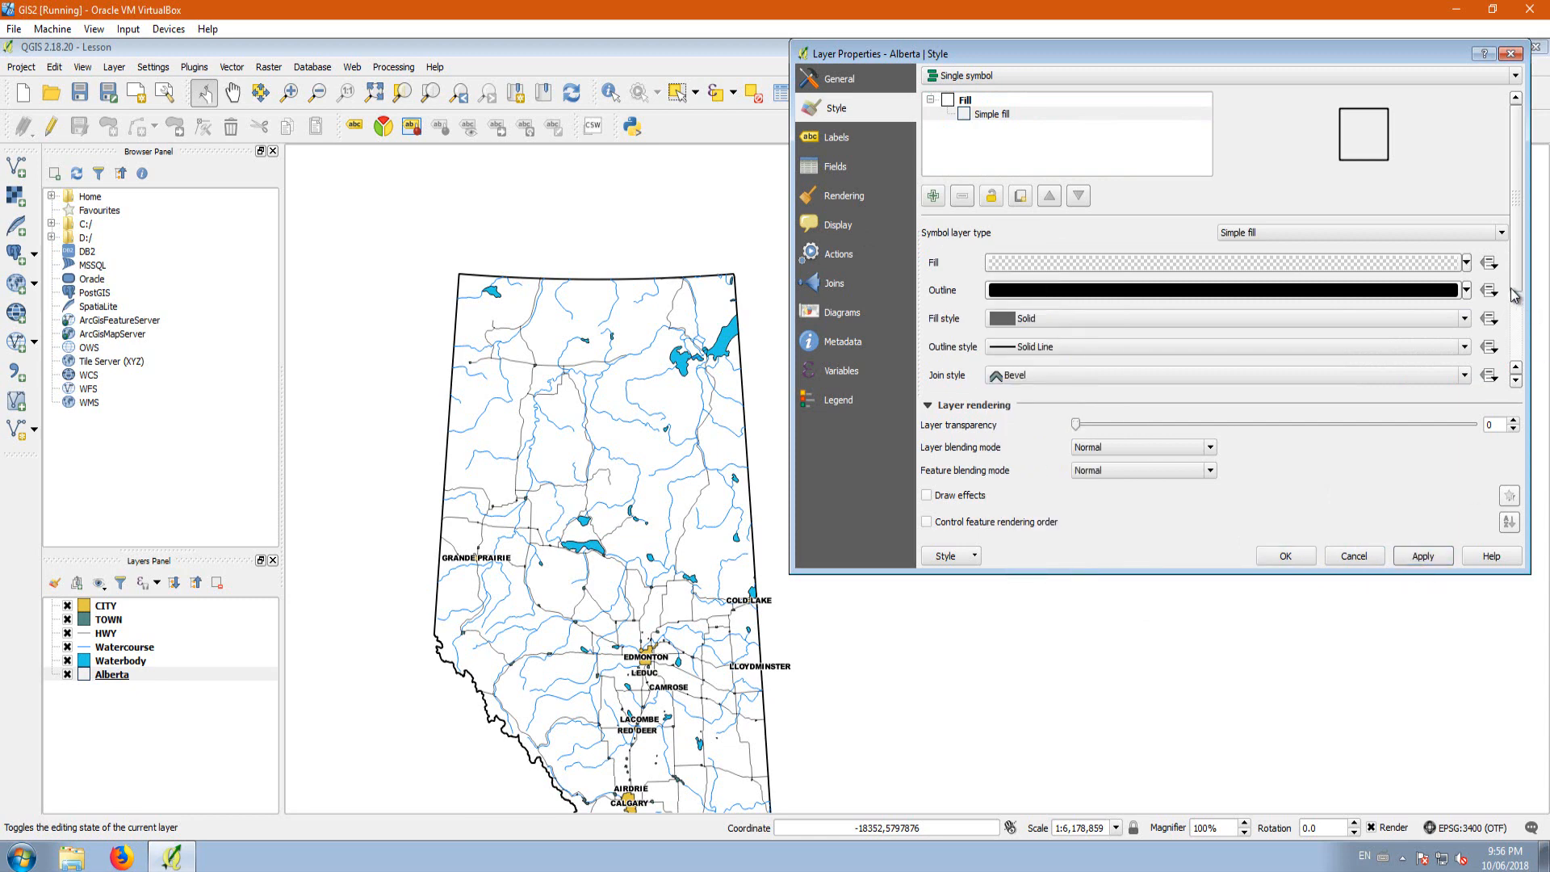
Step: Give the Alberta layer's simple fill a solid golden-yellow colour and apply it to the map
{"action": "left_click", "coordinate": [1466, 263]}
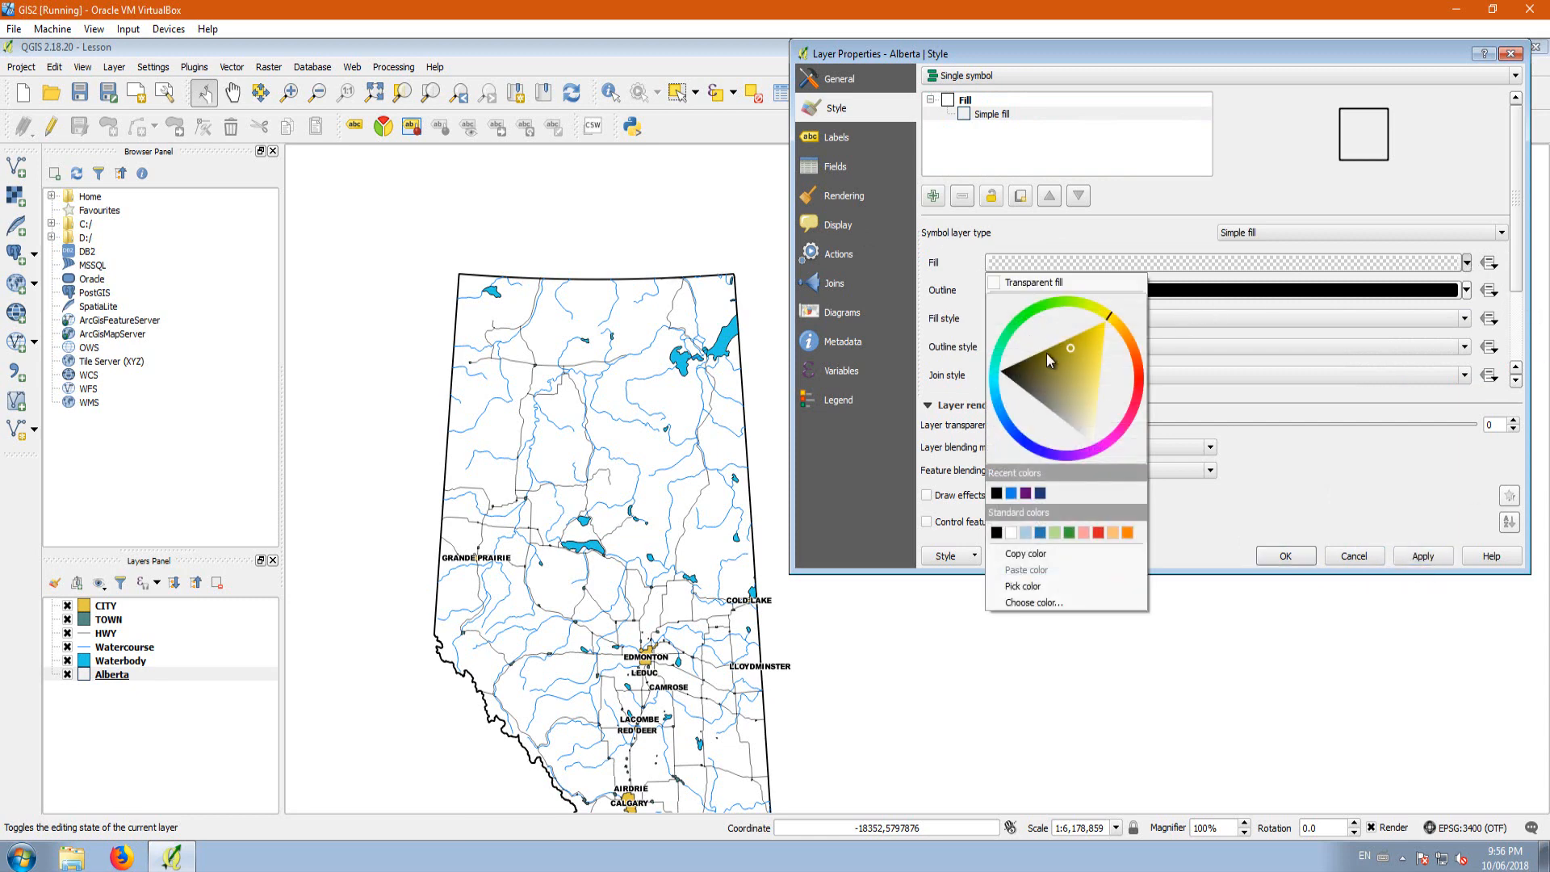
{"action": "left_click_drag", "start_coordinate": [1078, 343], "coordinate": [1074, 362]}
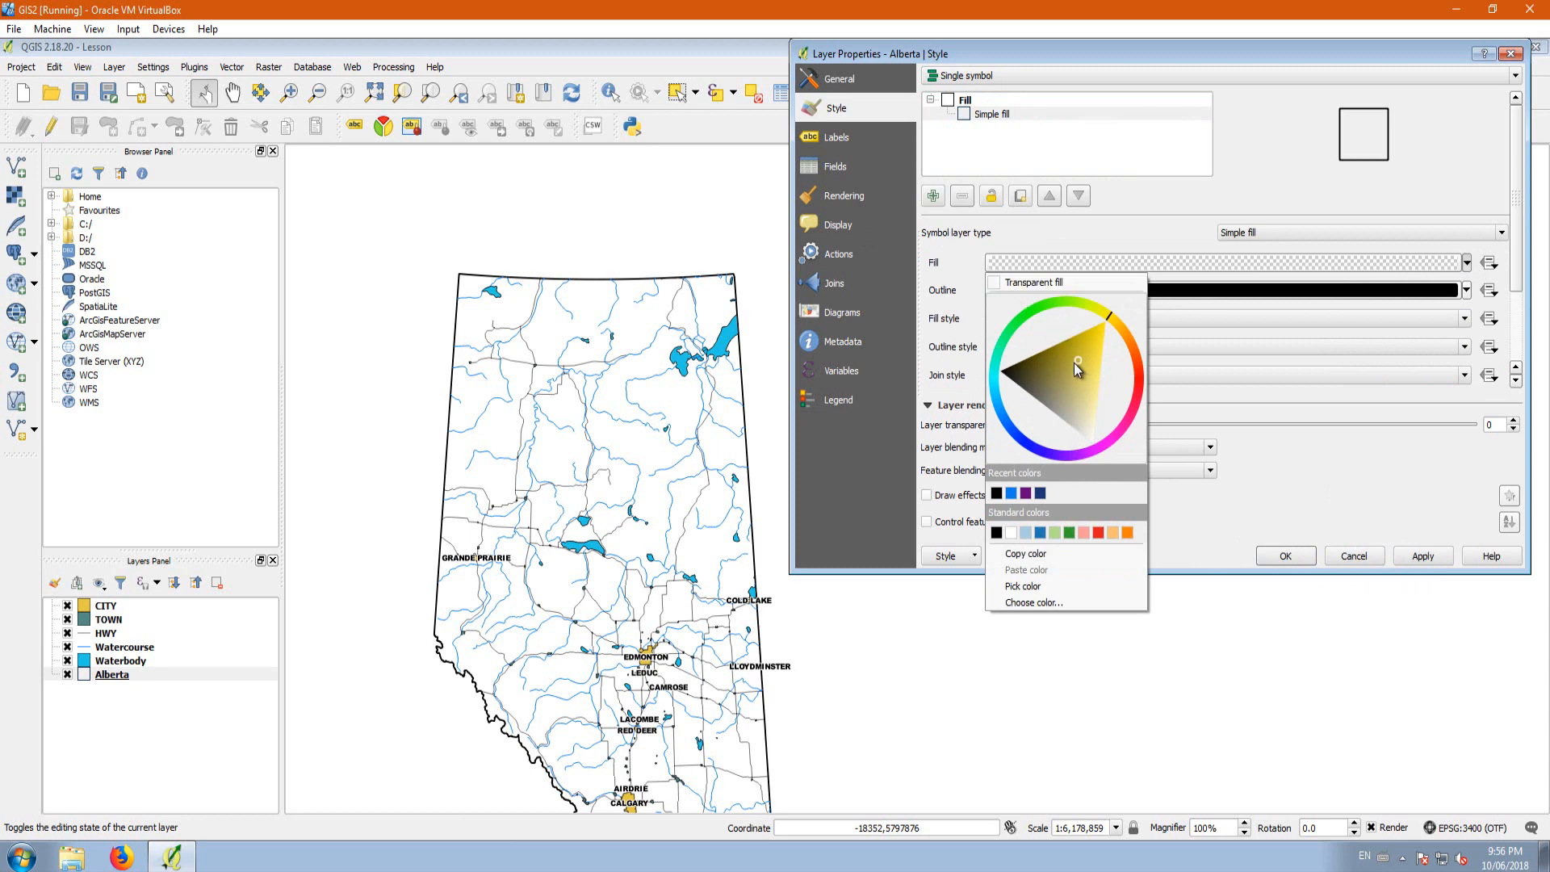
{"action": "left_click", "coordinate": [1040, 493]}
{"action": "left_click", "coordinate": [1467, 264]}
{"action": "left_click", "coordinate": [1108, 319]}
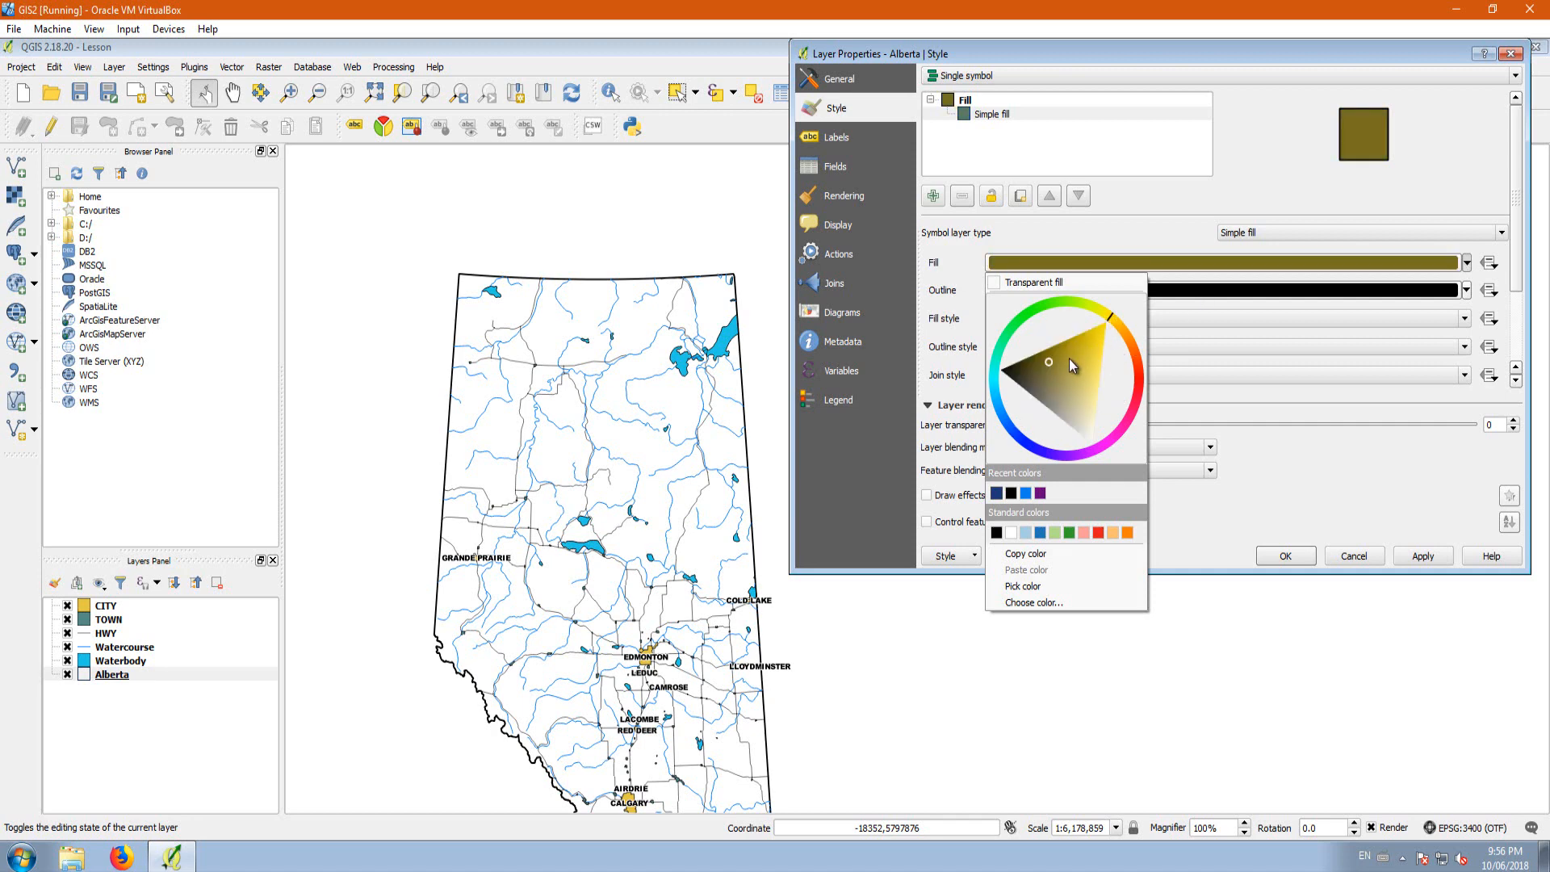
{"action": "left_click_drag", "start_coordinate": [1061, 362], "coordinate": [1082, 352]}
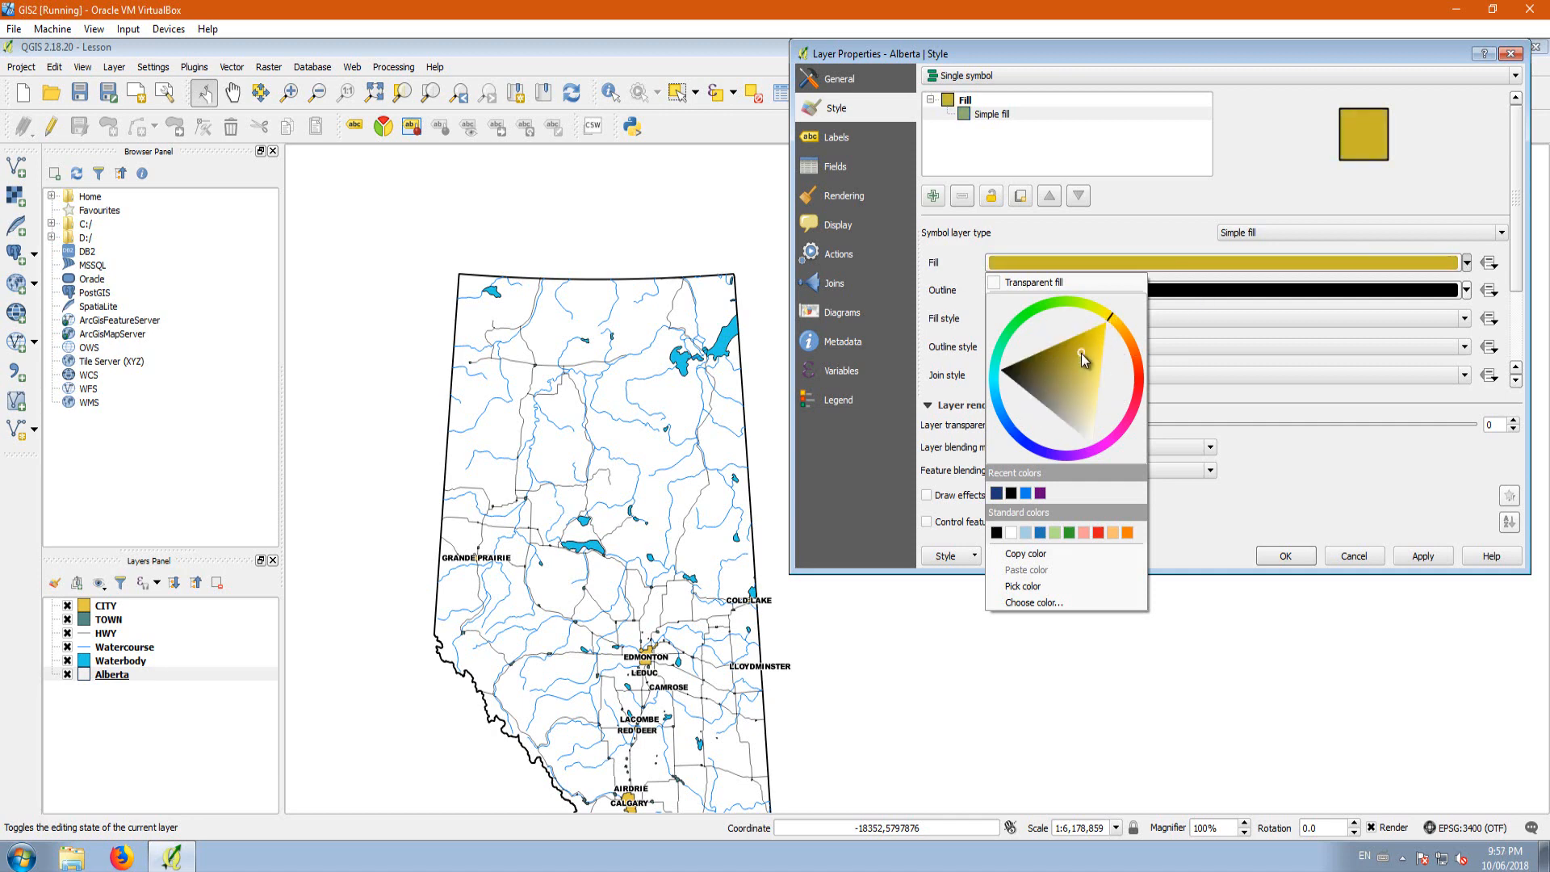
{"action": "left_click", "coordinate": [1419, 563]}
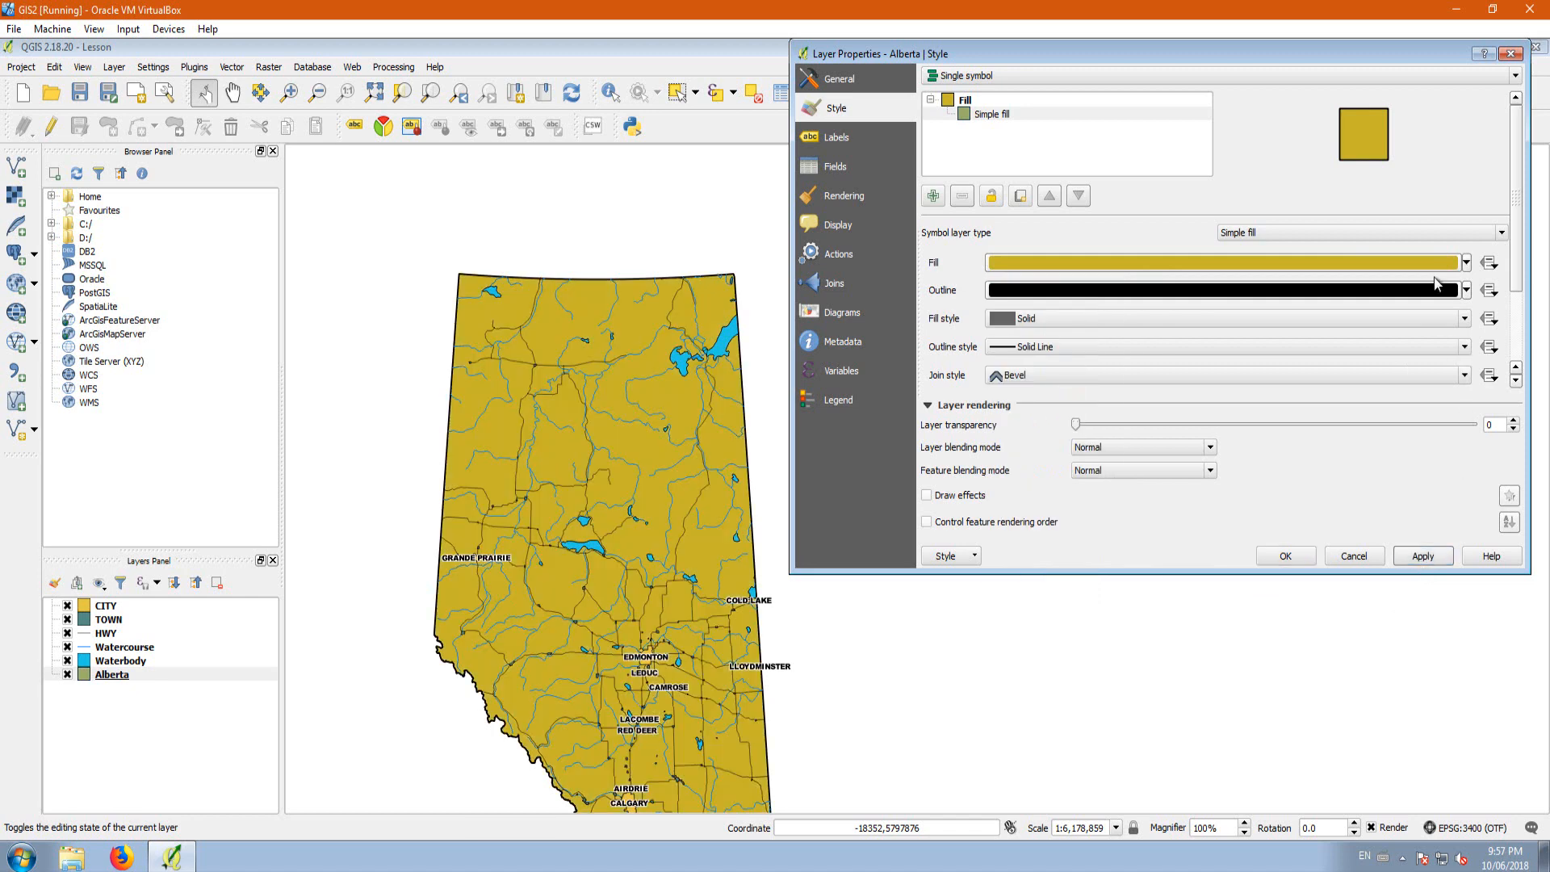
Step: Lighten the Alberta layer's fill to a pale yellow, apply it and close the layer properties
{"action": "left_click", "coordinate": [1466, 262]}
{"action": "left_click_drag", "start_coordinate": [1082, 360], "coordinate": [1118, 418]}
{"action": "left_click", "coordinate": [1422, 557]}
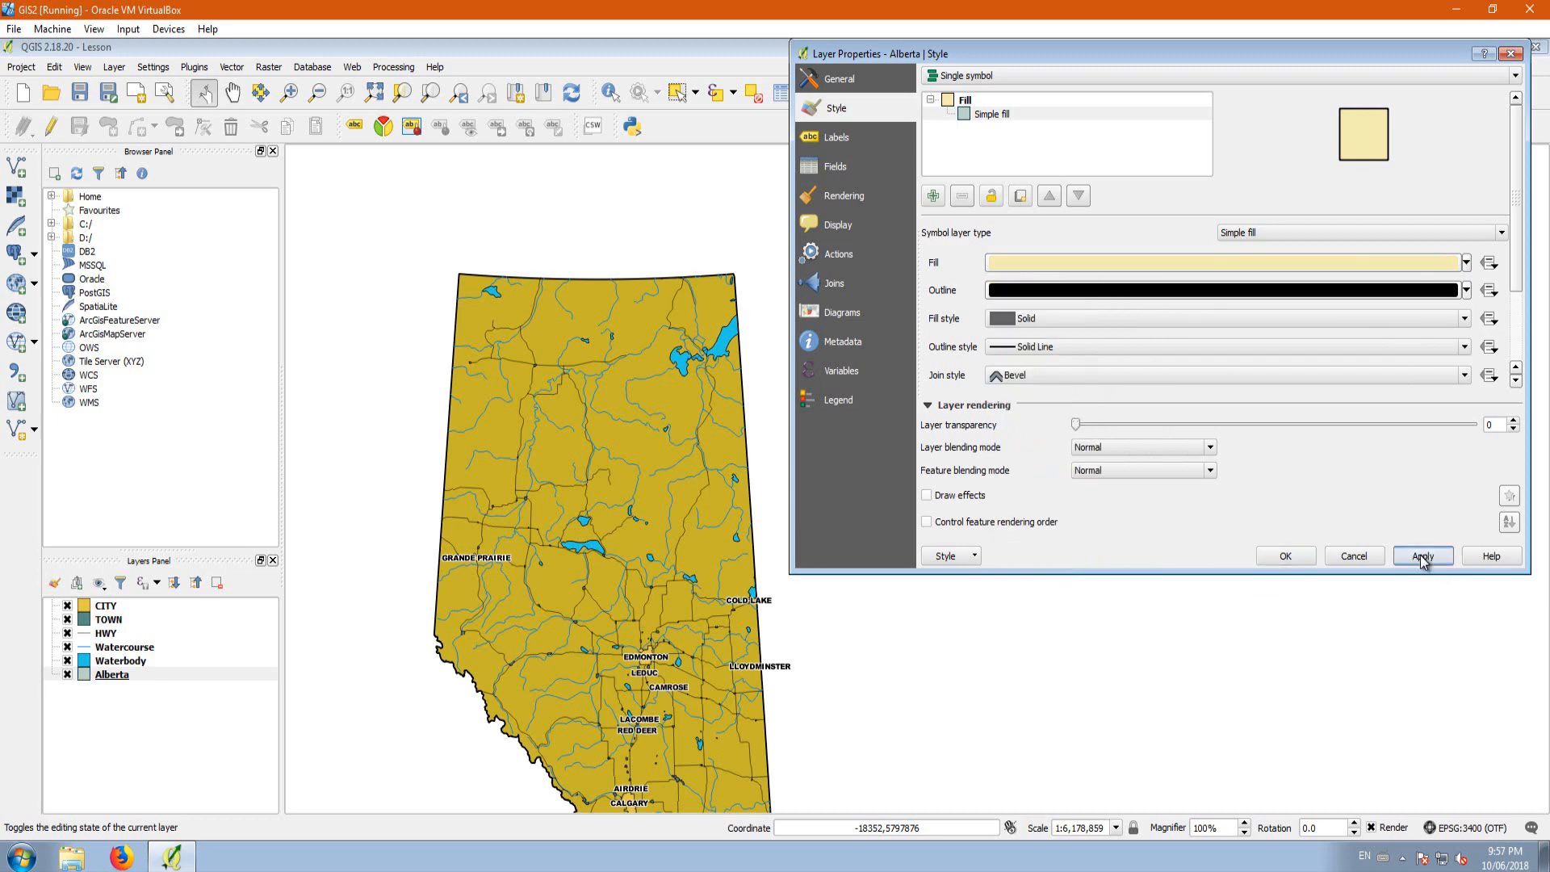
{"action": "left_click", "coordinate": [1285, 556]}
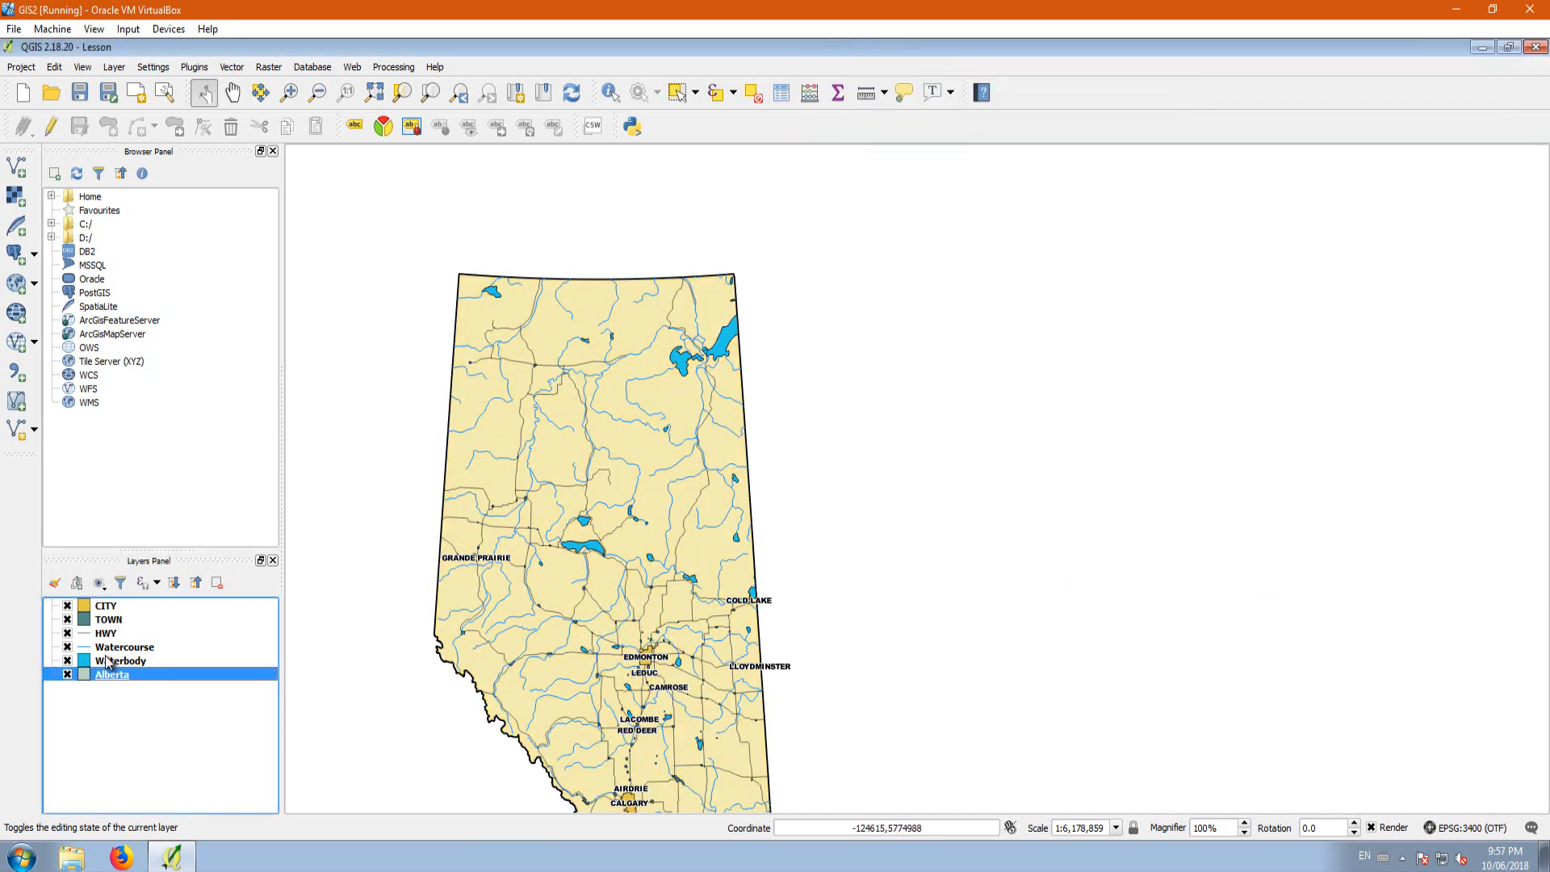
Step: Turn on a drop shadow with the default settings for the CITY labels and apply it to the map
{"action": "left_click", "coordinate": [112, 607]}
{"action": "right_click", "coordinate": [112, 607]}
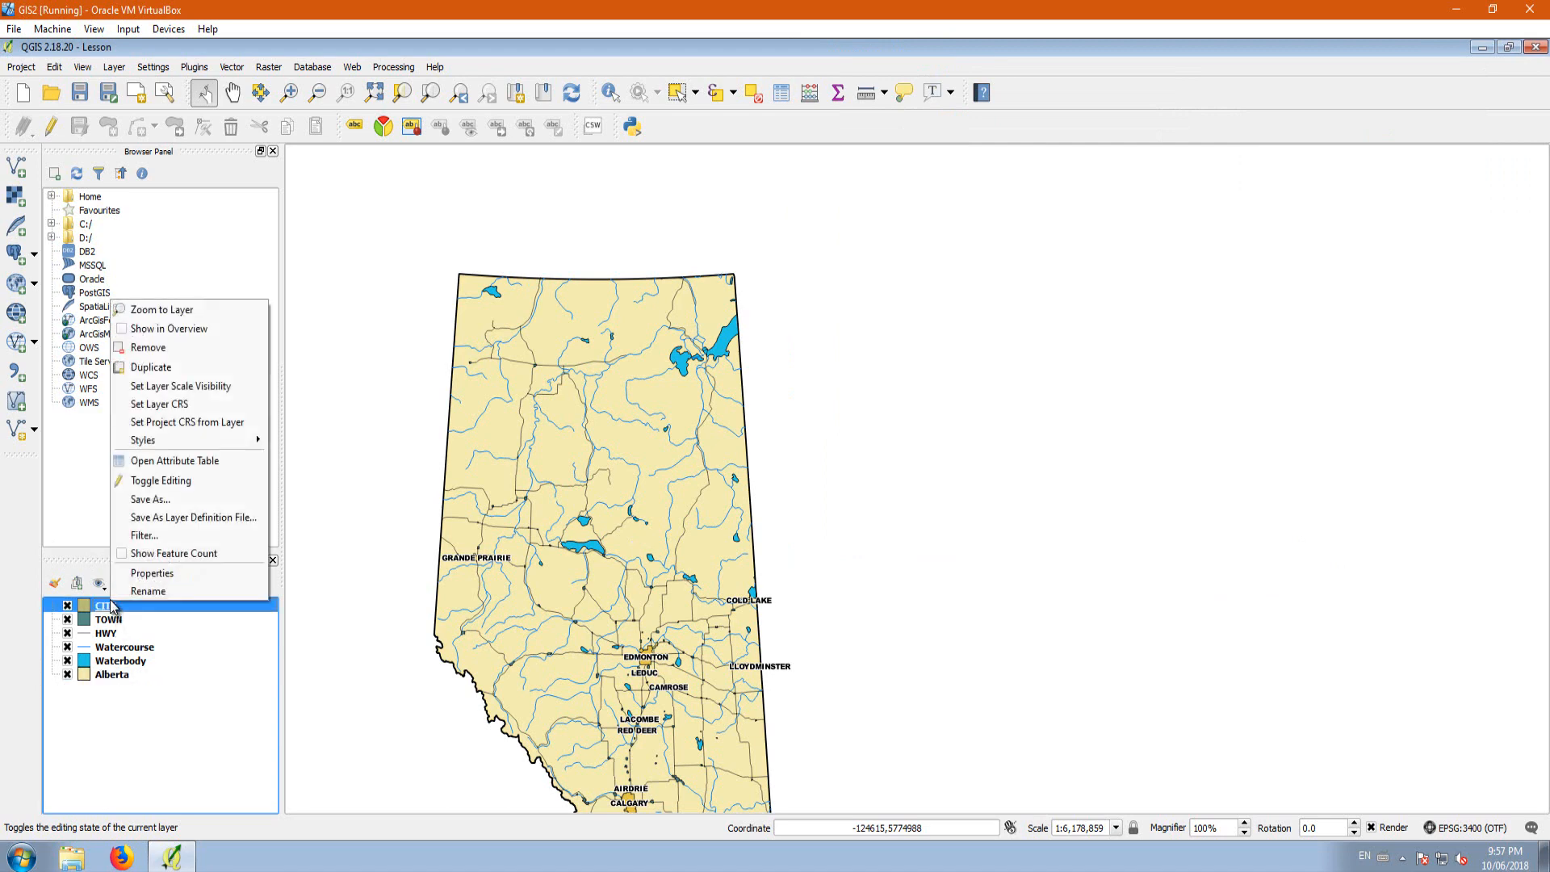
{"action": "left_click", "coordinate": [152, 573]}
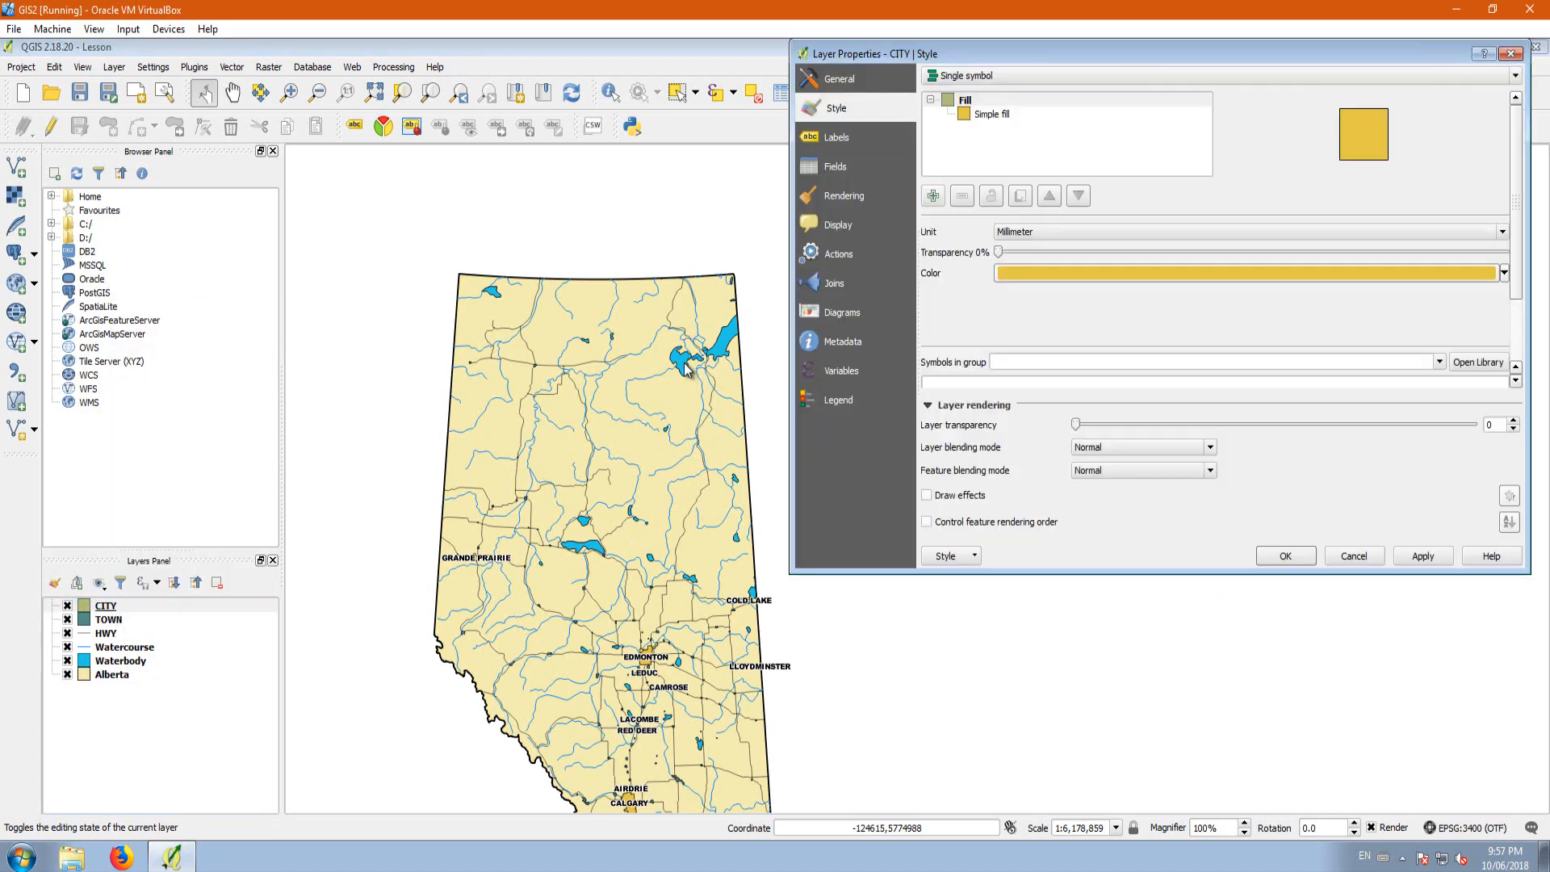
{"action": "left_click", "coordinate": [832, 139]}
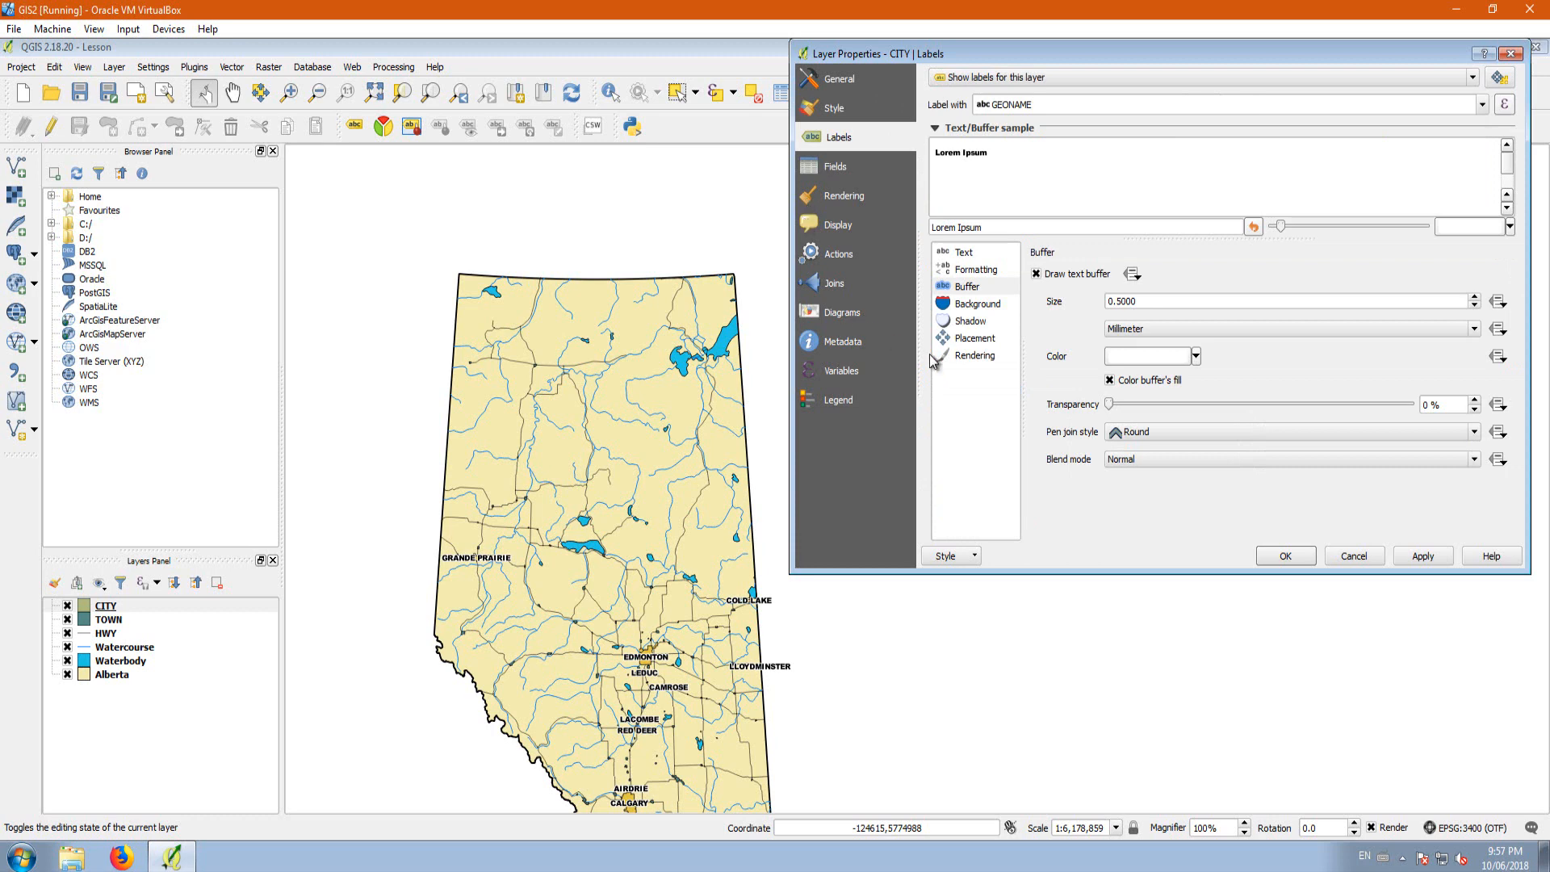
{"action": "left_click", "coordinate": [974, 325]}
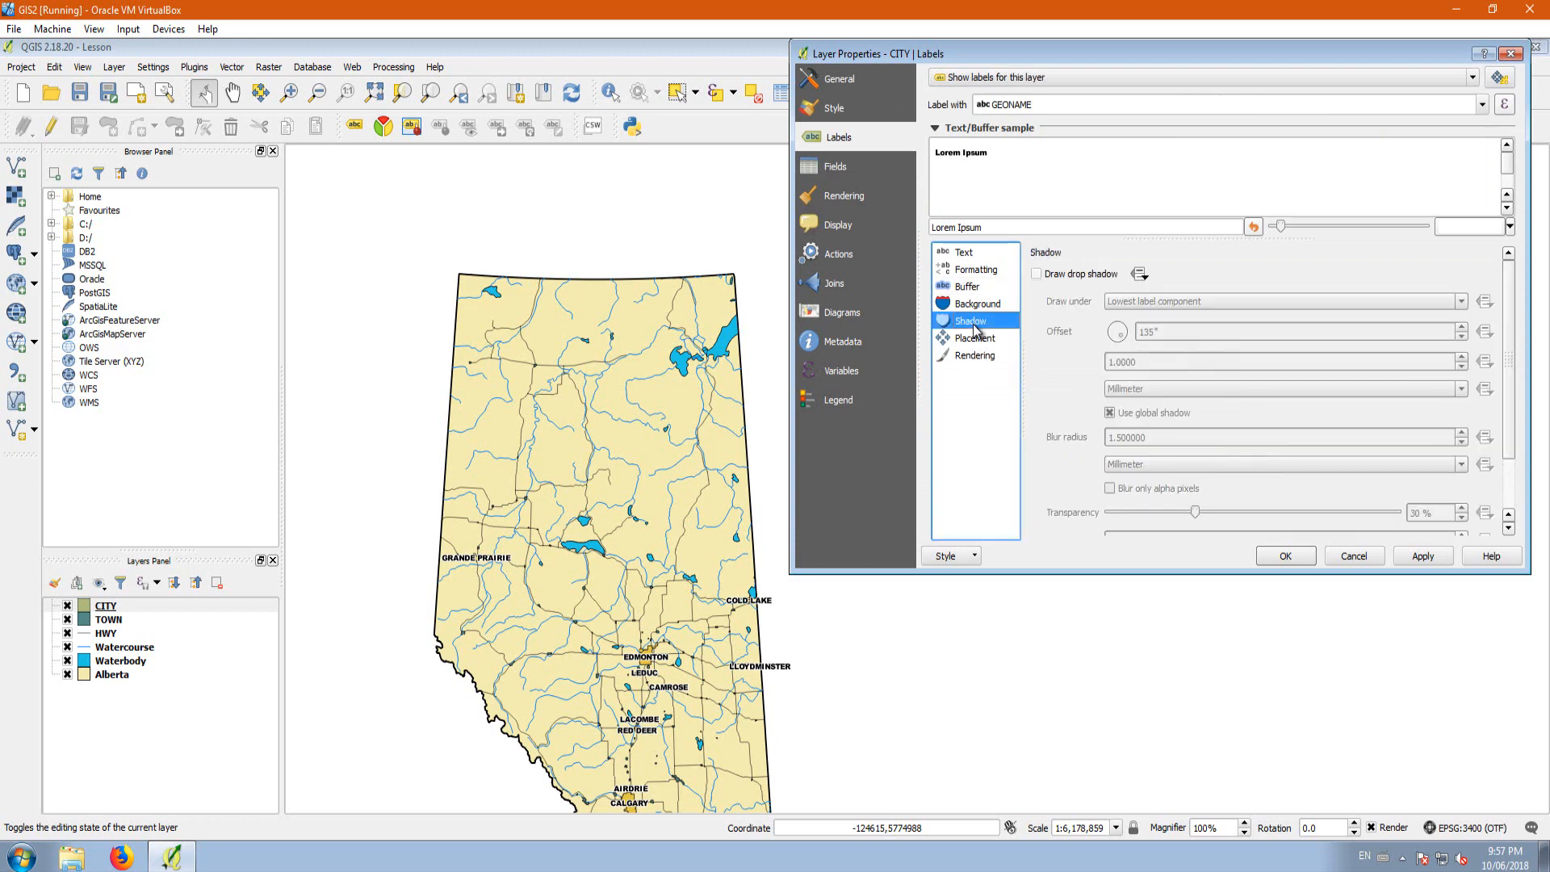
{"action": "left_click", "coordinate": [1037, 273]}
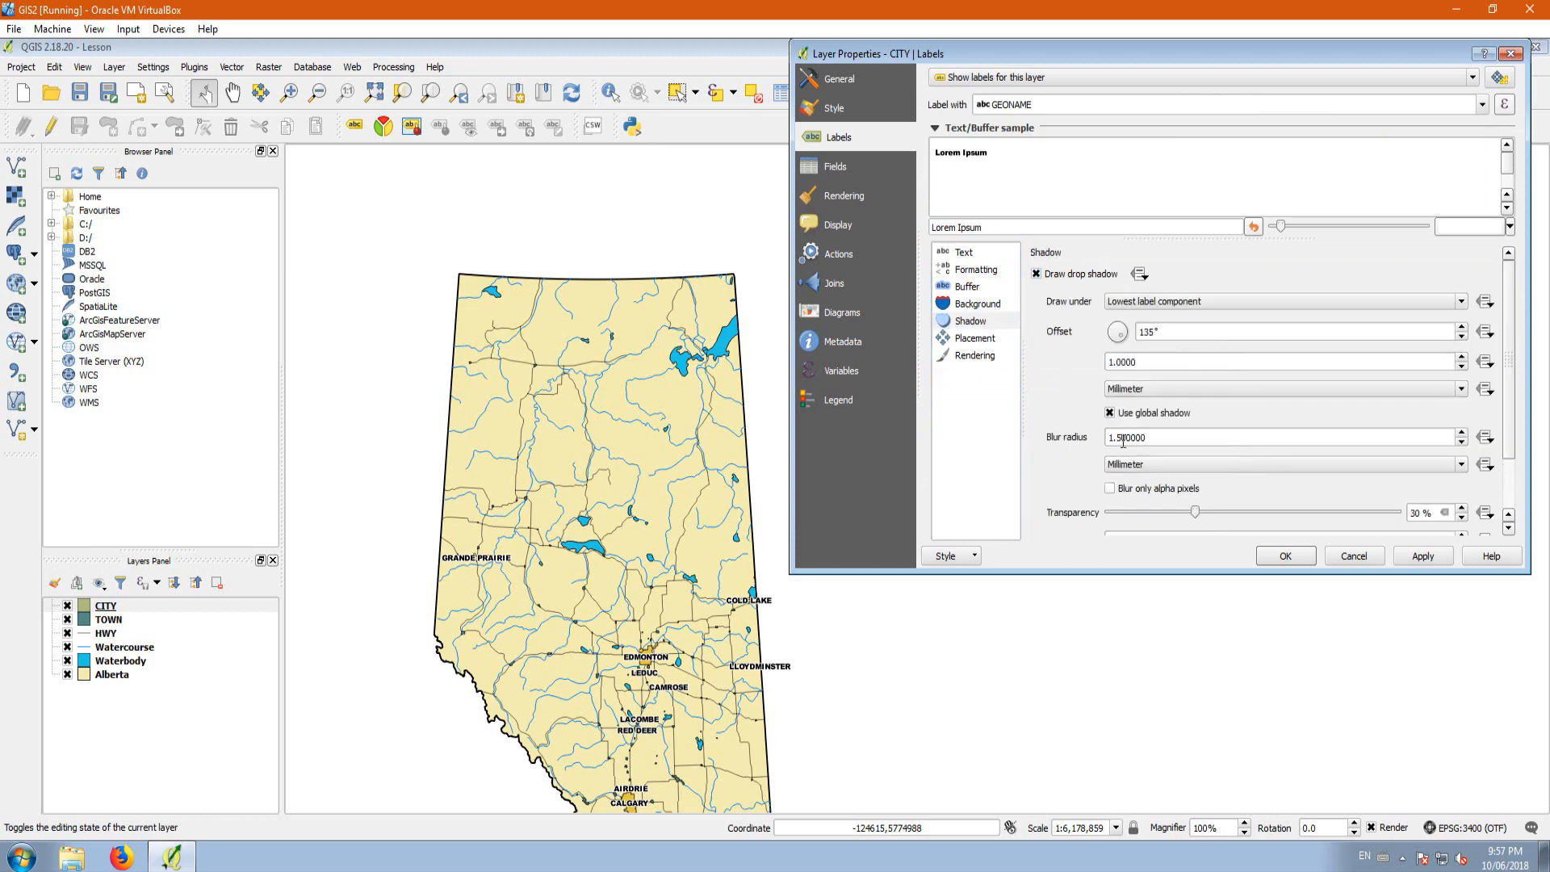
{"action": "left_click", "coordinate": [1432, 556]}
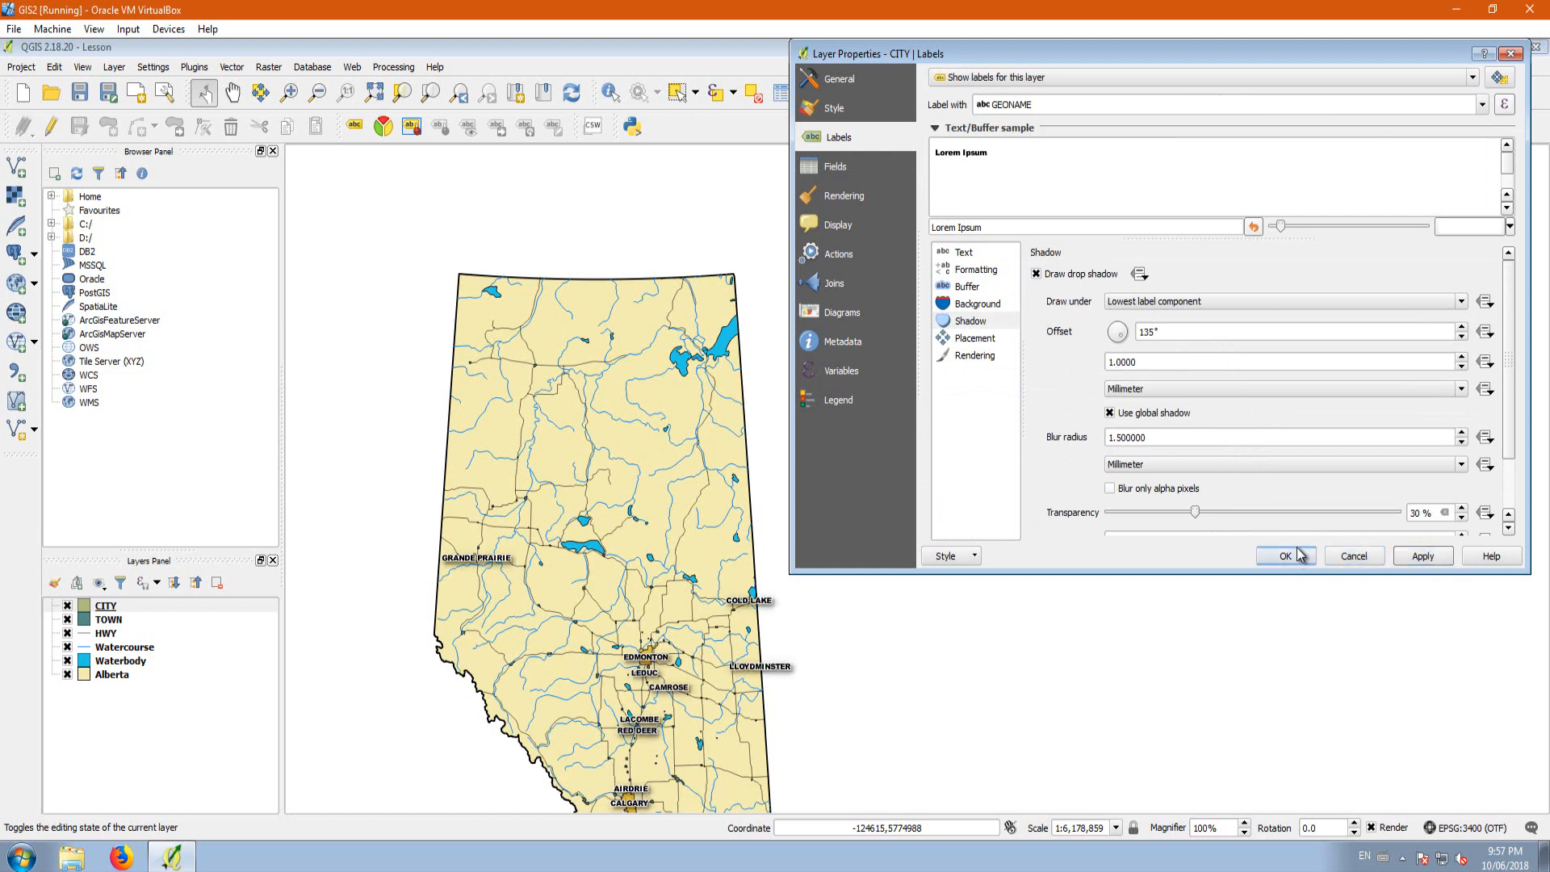
Step: Set the CITY labels' text size to 8 points, apply it and close the layer properties
{"action": "left_click", "coordinate": [964, 252]}
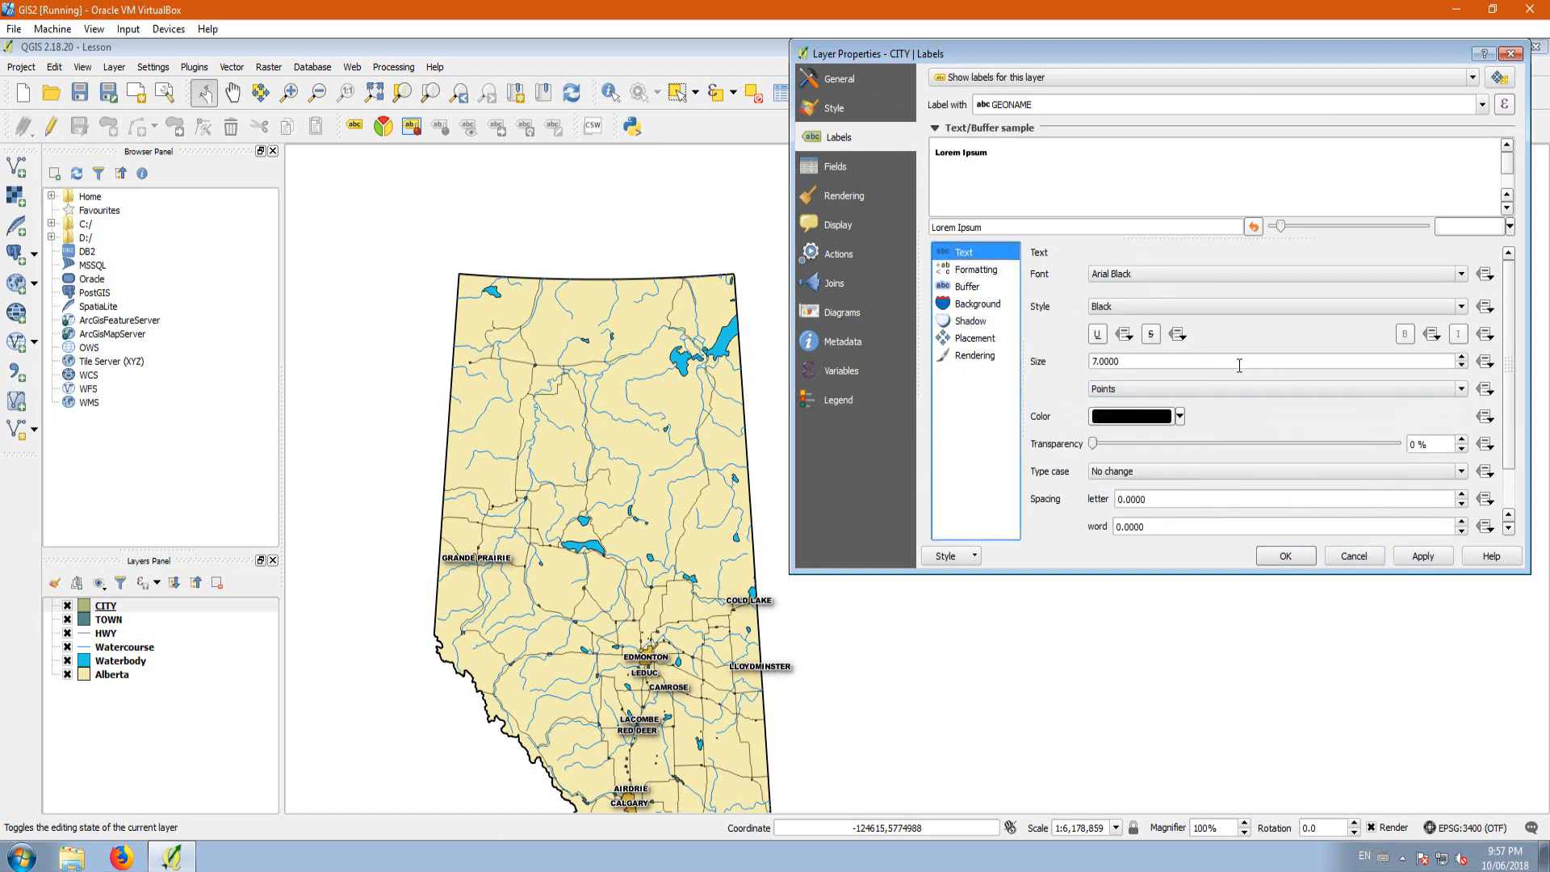
{"action": "left_click_drag", "start_coordinate": [1164, 365], "coordinate": [1040, 371]}
{"action": "type", "text": "8"}
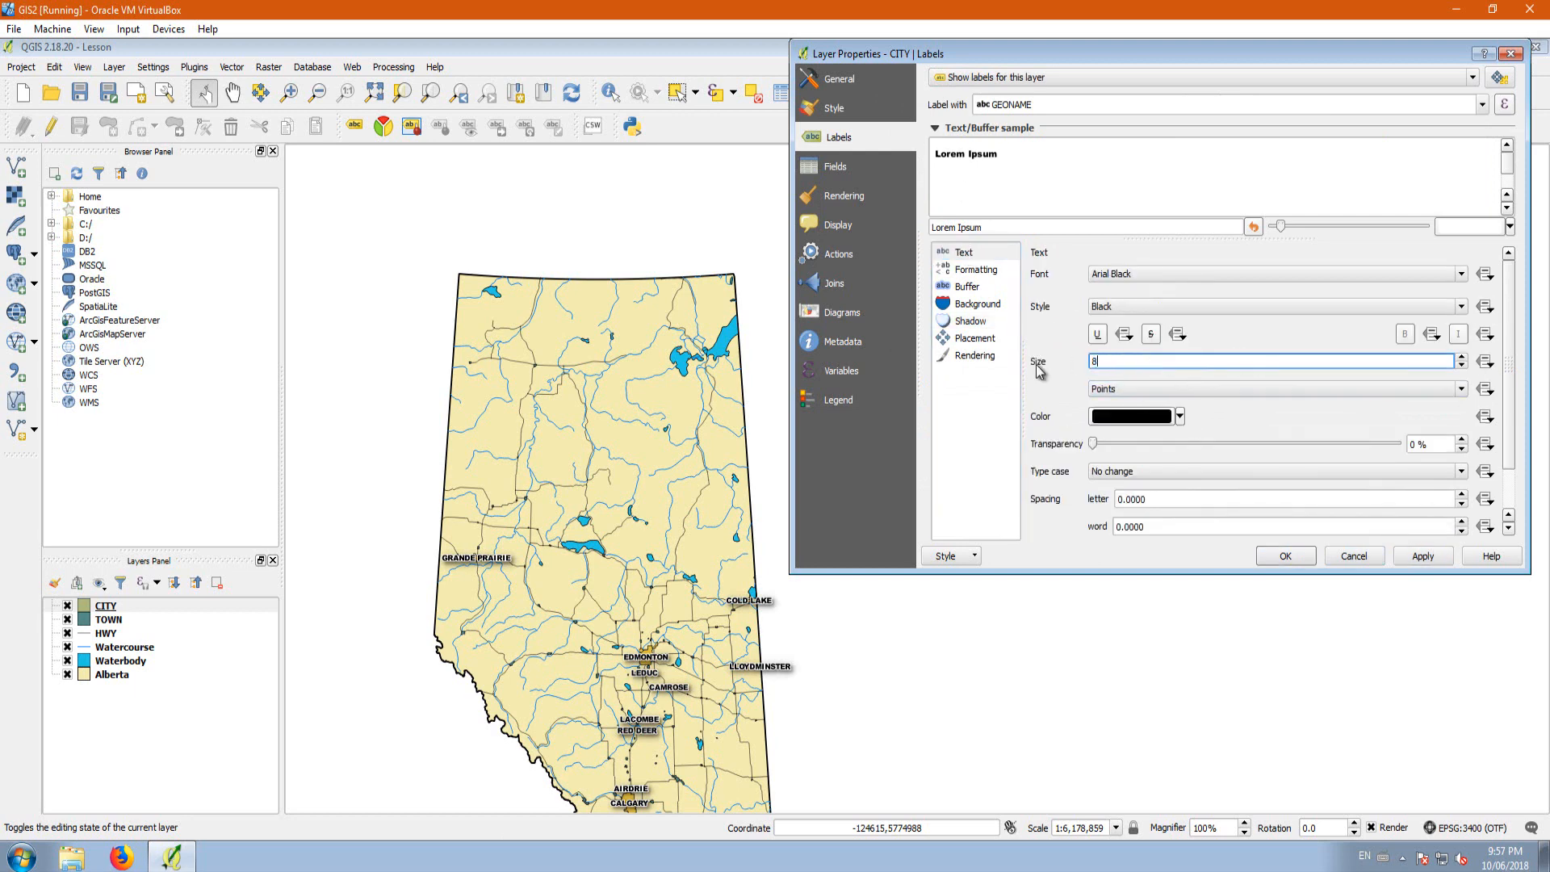
{"action": "left_click", "coordinate": [1415, 560]}
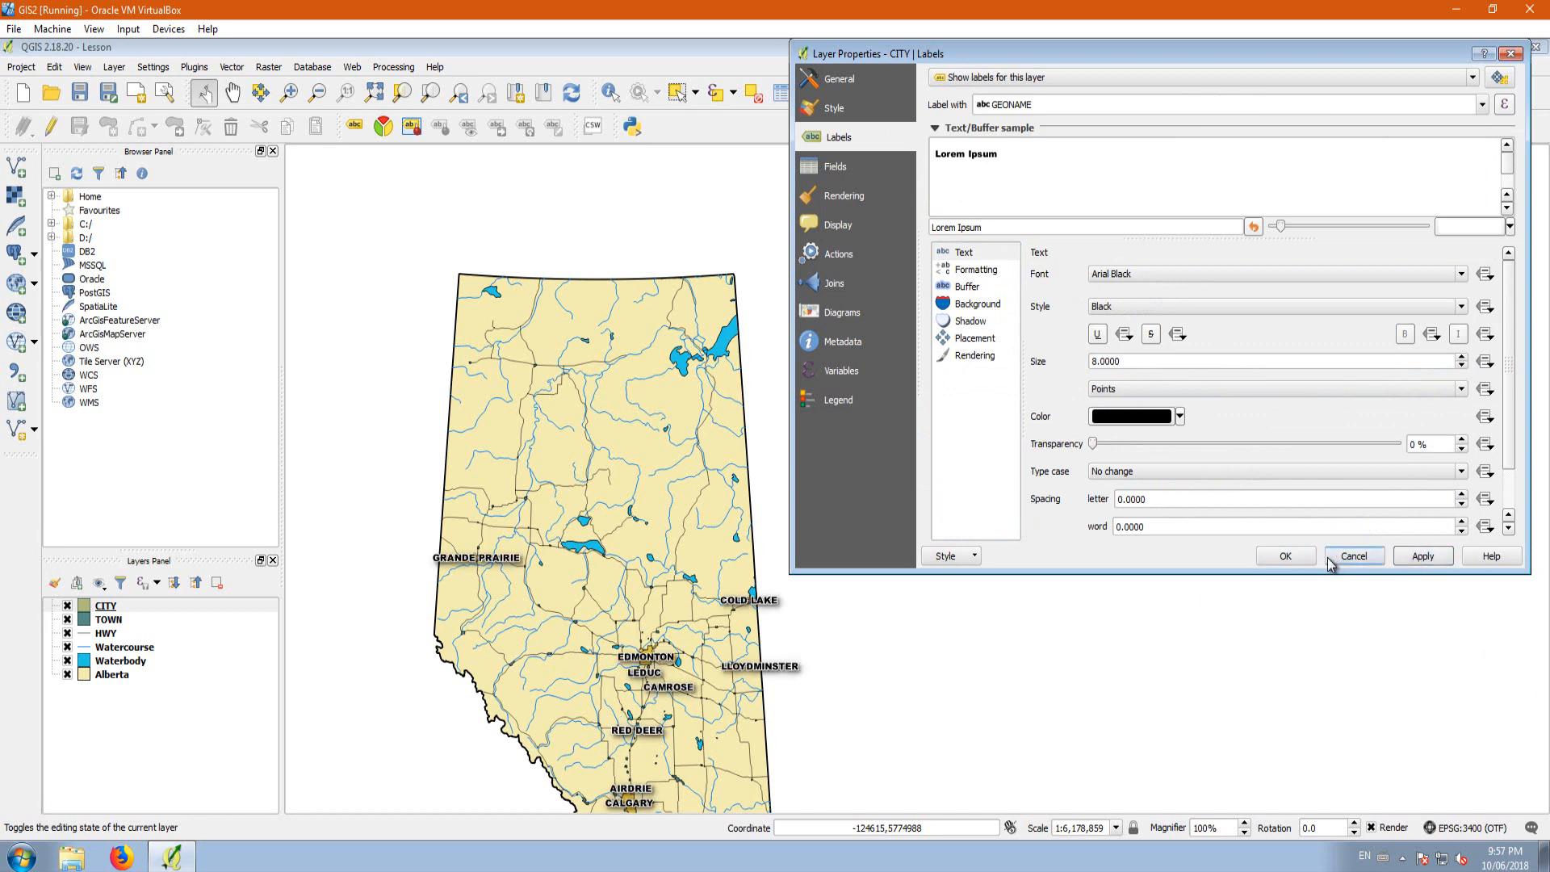
{"action": "left_click", "coordinate": [1296, 559]}
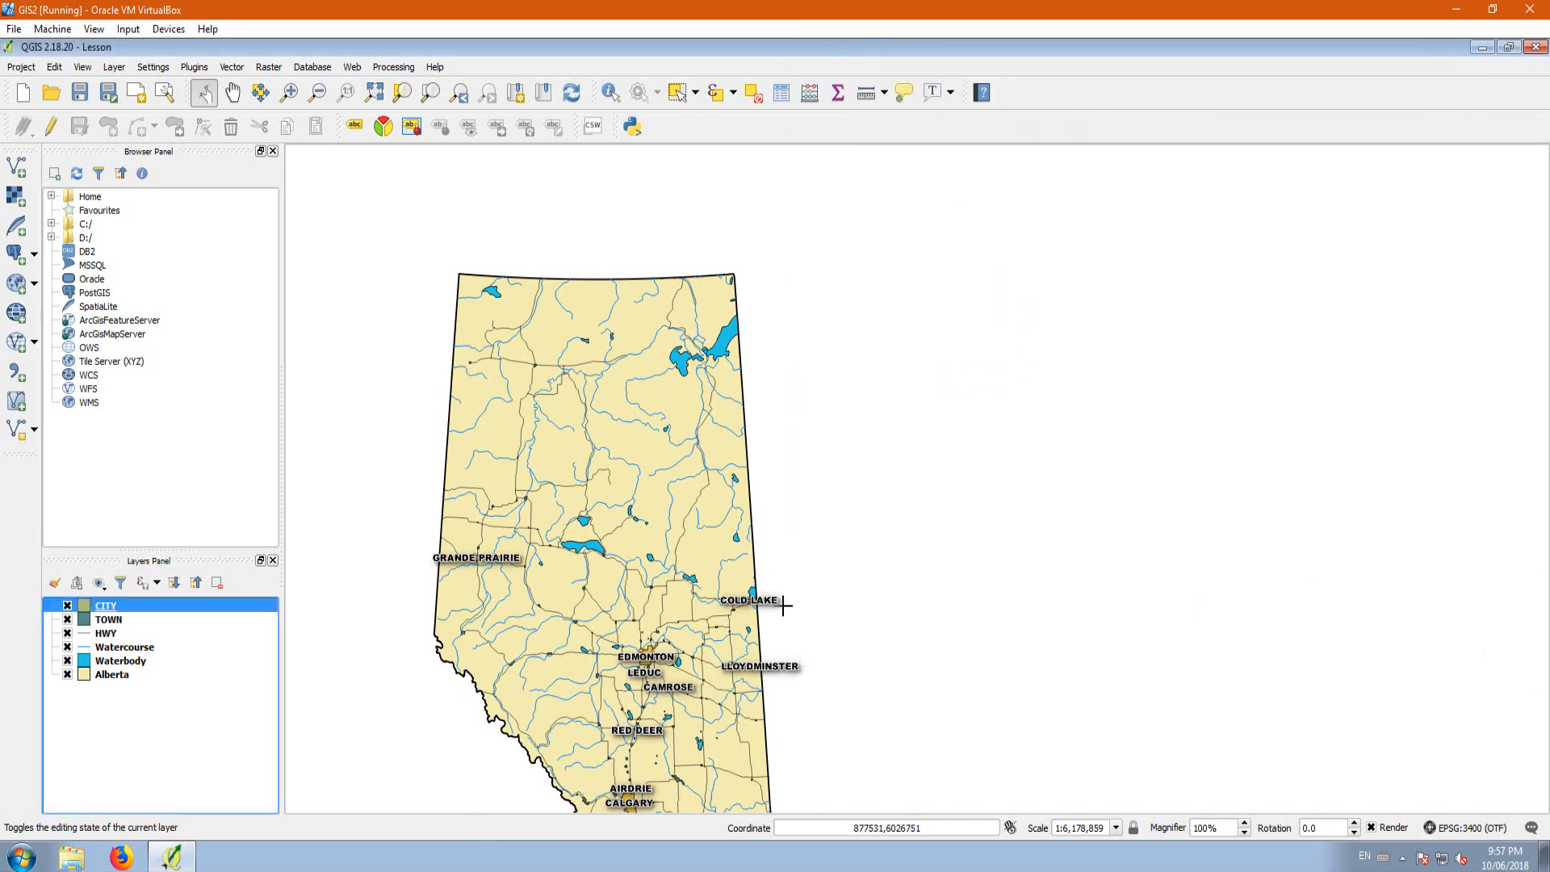
Step: Raise the CITY labels' placement priority to the highest level, apply it and close the layer properties
{"action": "right_click", "coordinate": [102, 603]}
{"action": "left_click", "coordinate": [143, 573]}
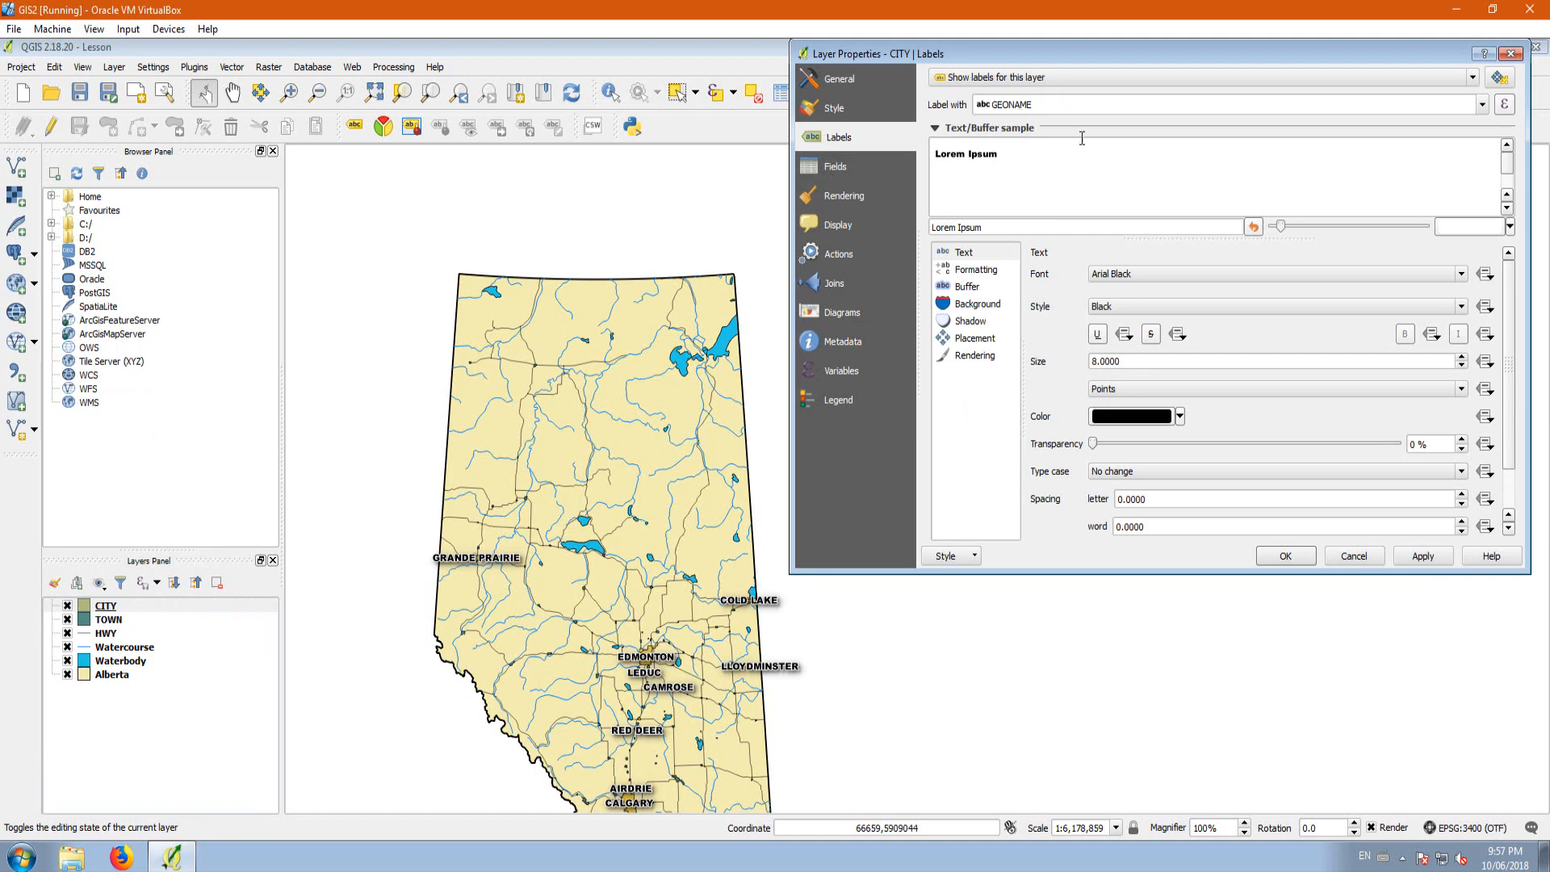
{"action": "left_click", "coordinate": [976, 338]}
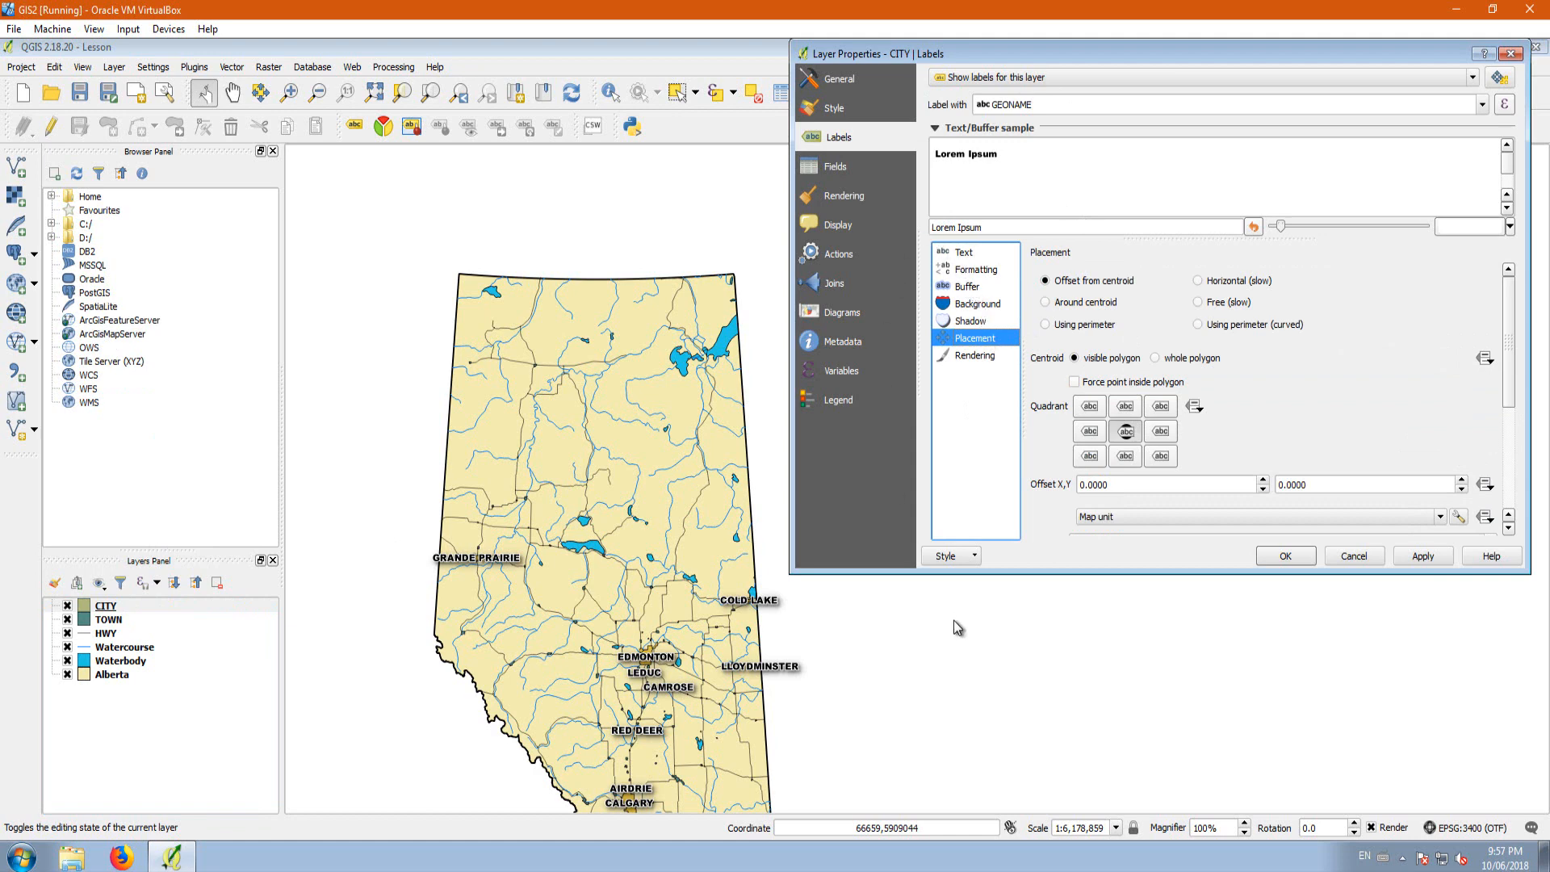
{"action": "left_click", "coordinate": [965, 322]}
{"action": "left_click", "coordinate": [972, 339]}
{"action": "left_click_drag", "start_coordinate": [1512, 414], "coordinate": [1530, 533]}
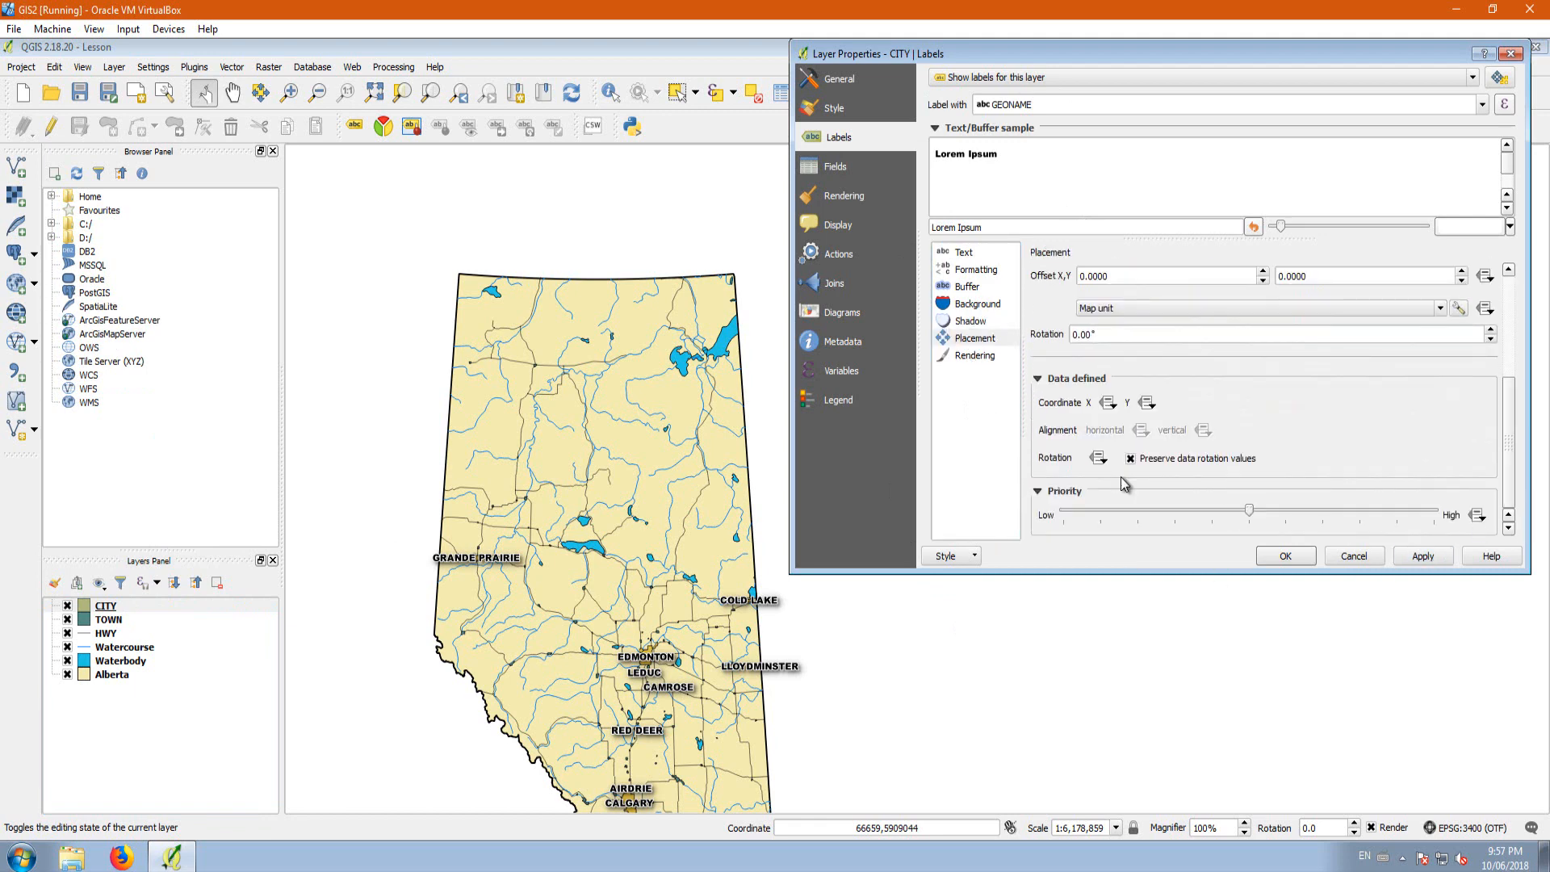
{"action": "left_click_drag", "start_coordinate": [1250, 510], "coordinate": [1461, 534]}
{"action": "left_click", "coordinate": [1426, 554]}
{"action": "left_click", "coordinate": [1284, 555]}
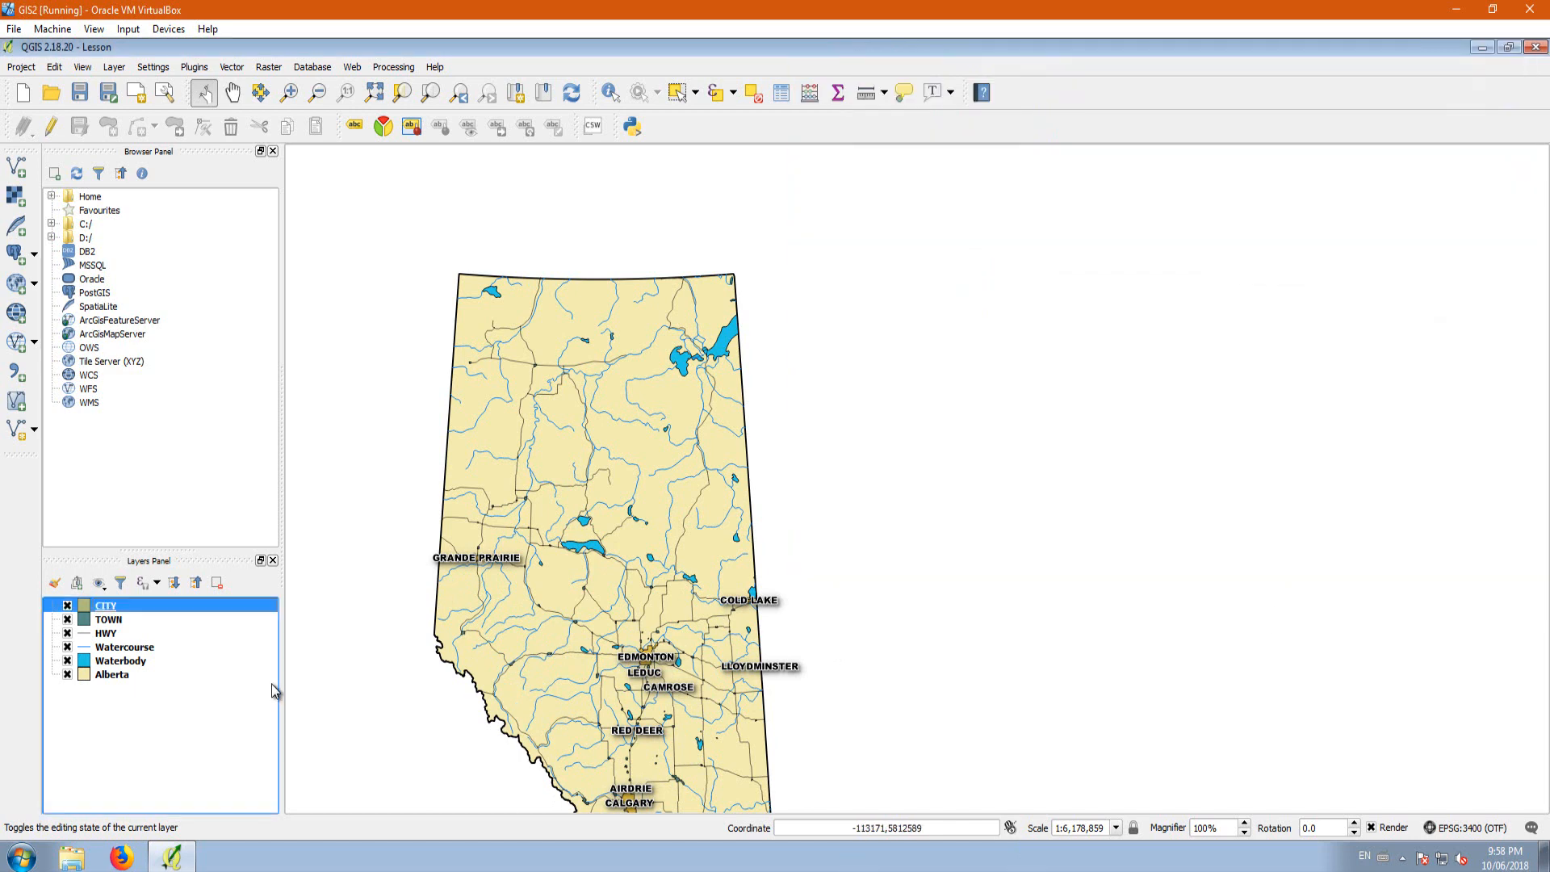
Step: Turn on labels for the TOWN layer in its properties and bring up their text settings
{"action": "right_click", "coordinate": [109, 622]}
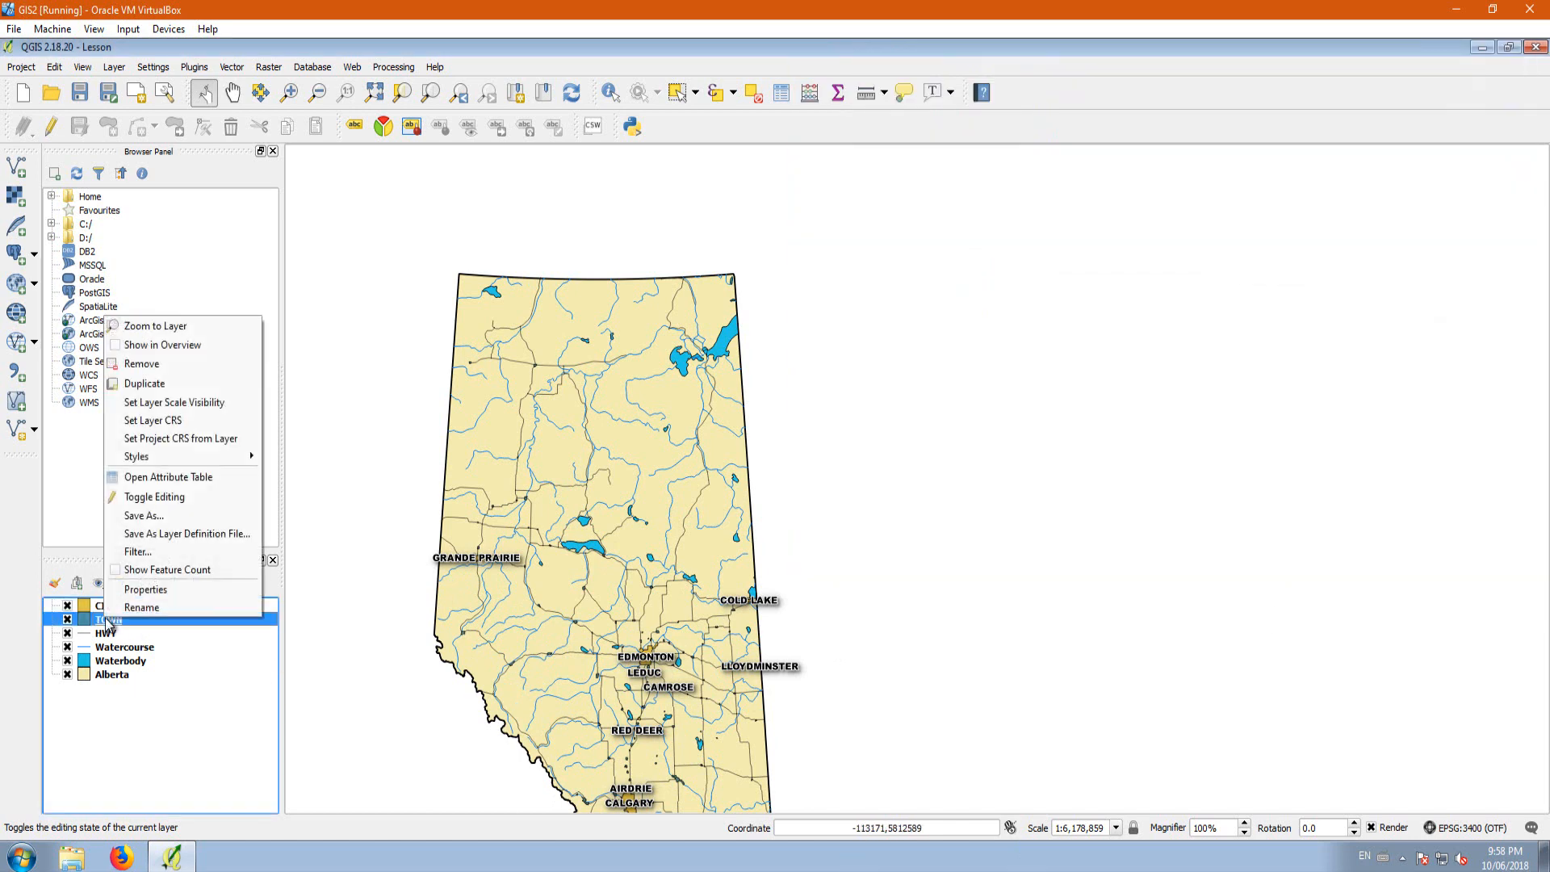
{"action": "left_click", "coordinate": [145, 590]}
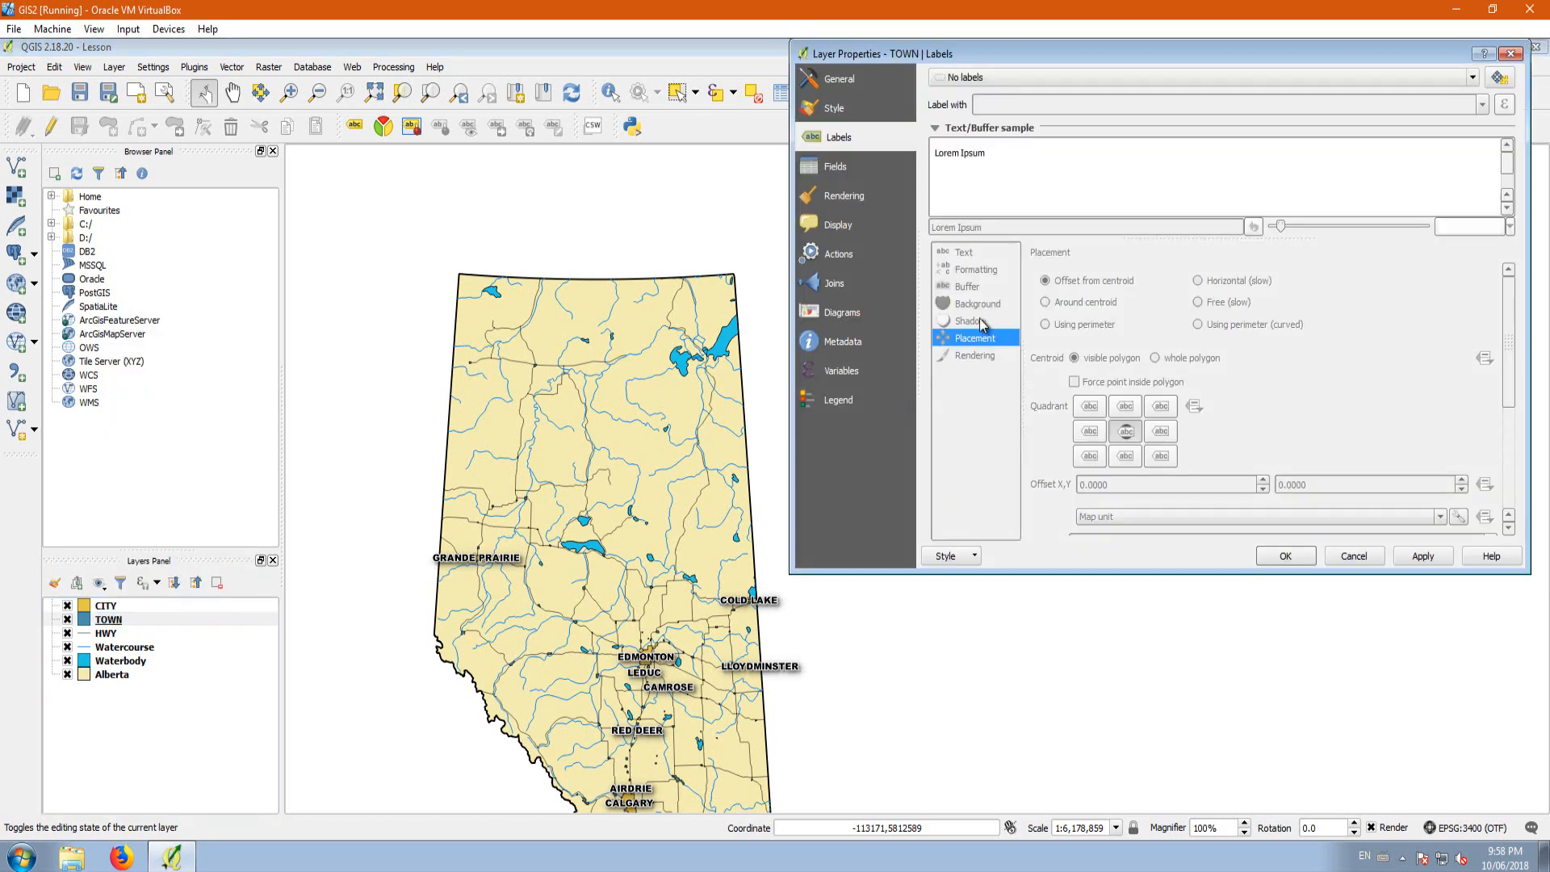
{"action": "left_click", "coordinate": [957, 77]}
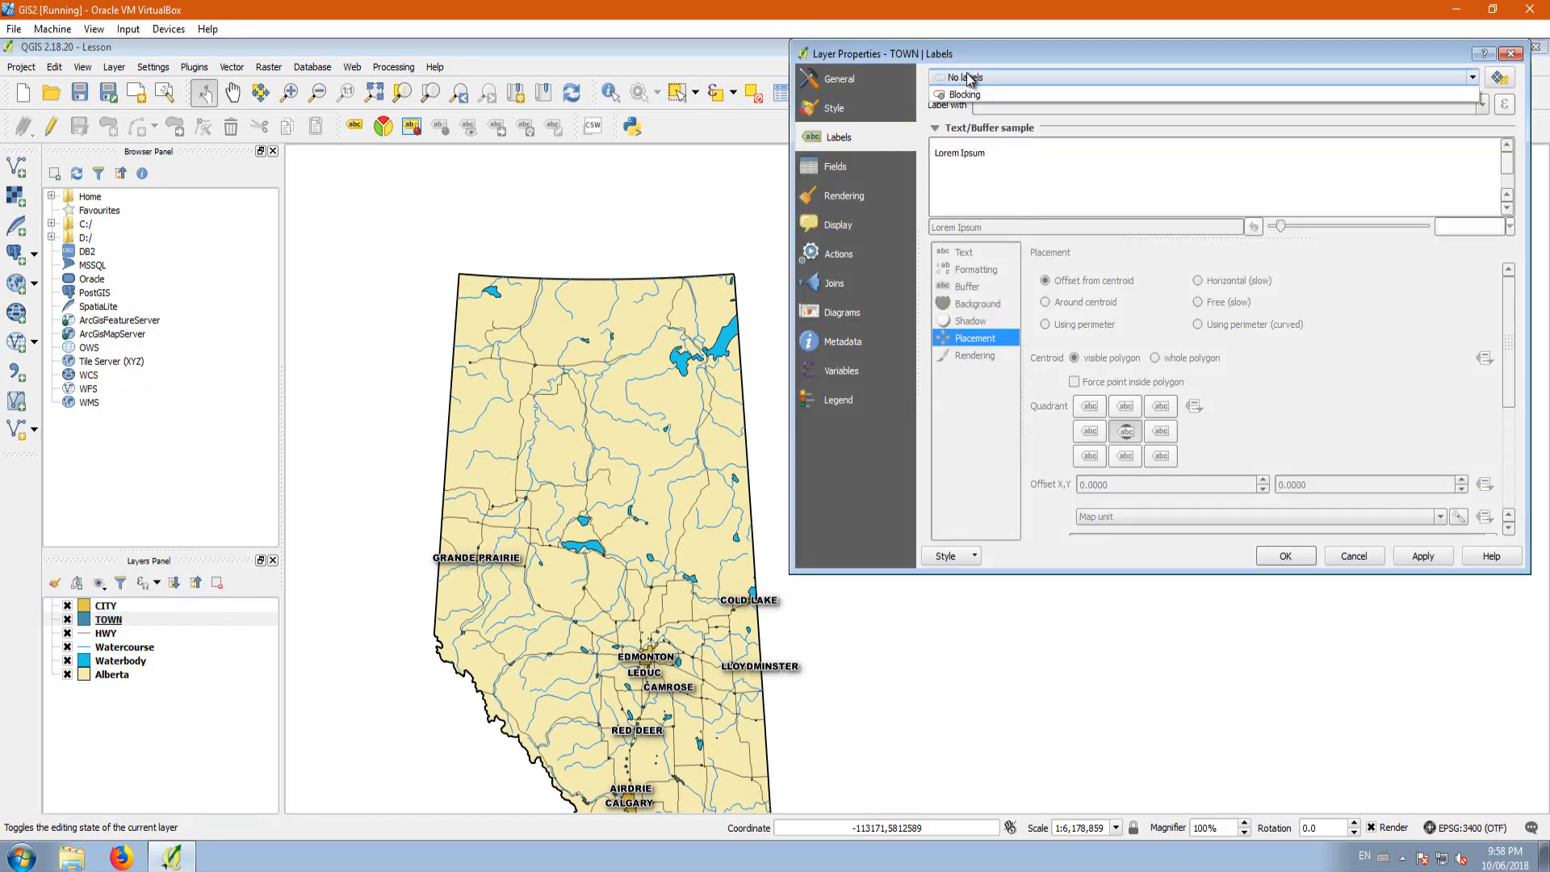
{"action": "left_click", "coordinate": [993, 92]}
{"action": "left_click", "coordinate": [964, 252]}
Step: Turn on a text buffer and a drop shadow for the TOWN labels, apply them and close the layer properties
{"action": "left_click", "coordinate": [968, 287]}
{"action": "left_click", "coordinate": [1038, 270]}
{"action": "left_click", "coordinate": [970, 321]}
{"action": "left_click", "coordinate": [1038, 273]}
{"action": "left_click", "coordinate": [1423, 555]}
{"action": "left_click", "coordinate": [975, 338]}
{"action": "left_click", "coordinate": [1286, 556]}
{"action": "left_click_drag", "start_coordinate": [654, 756], "coordinate": [620, 546]}
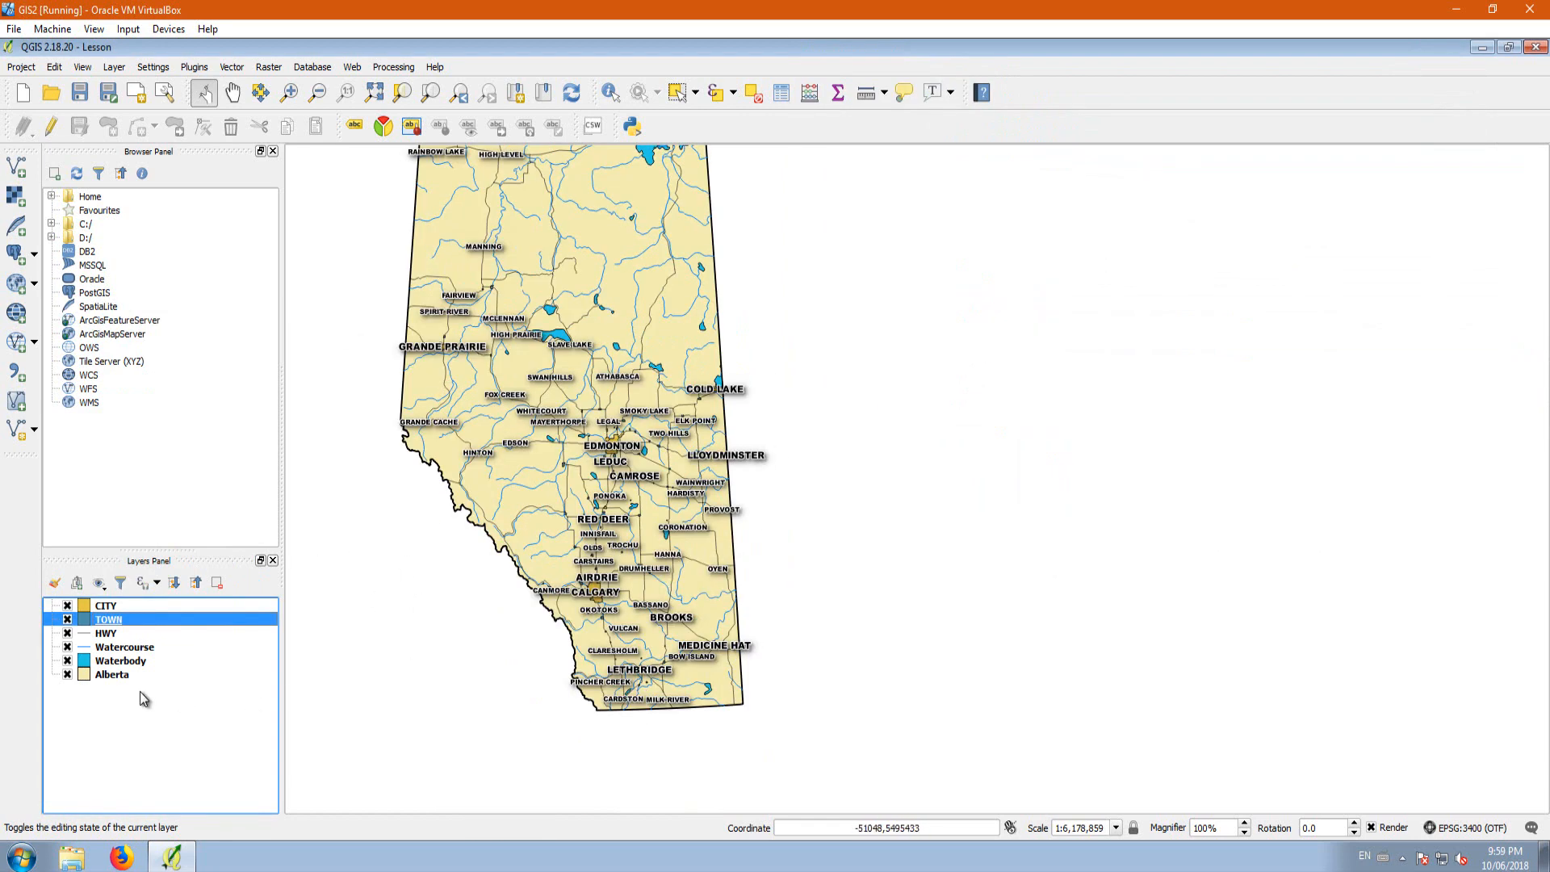
Step: Label the Alberta layer with its PRENAME field in 15-point Arial Black and apply it to the map
{"action": "right_click", "coordinate": [119, 675]}
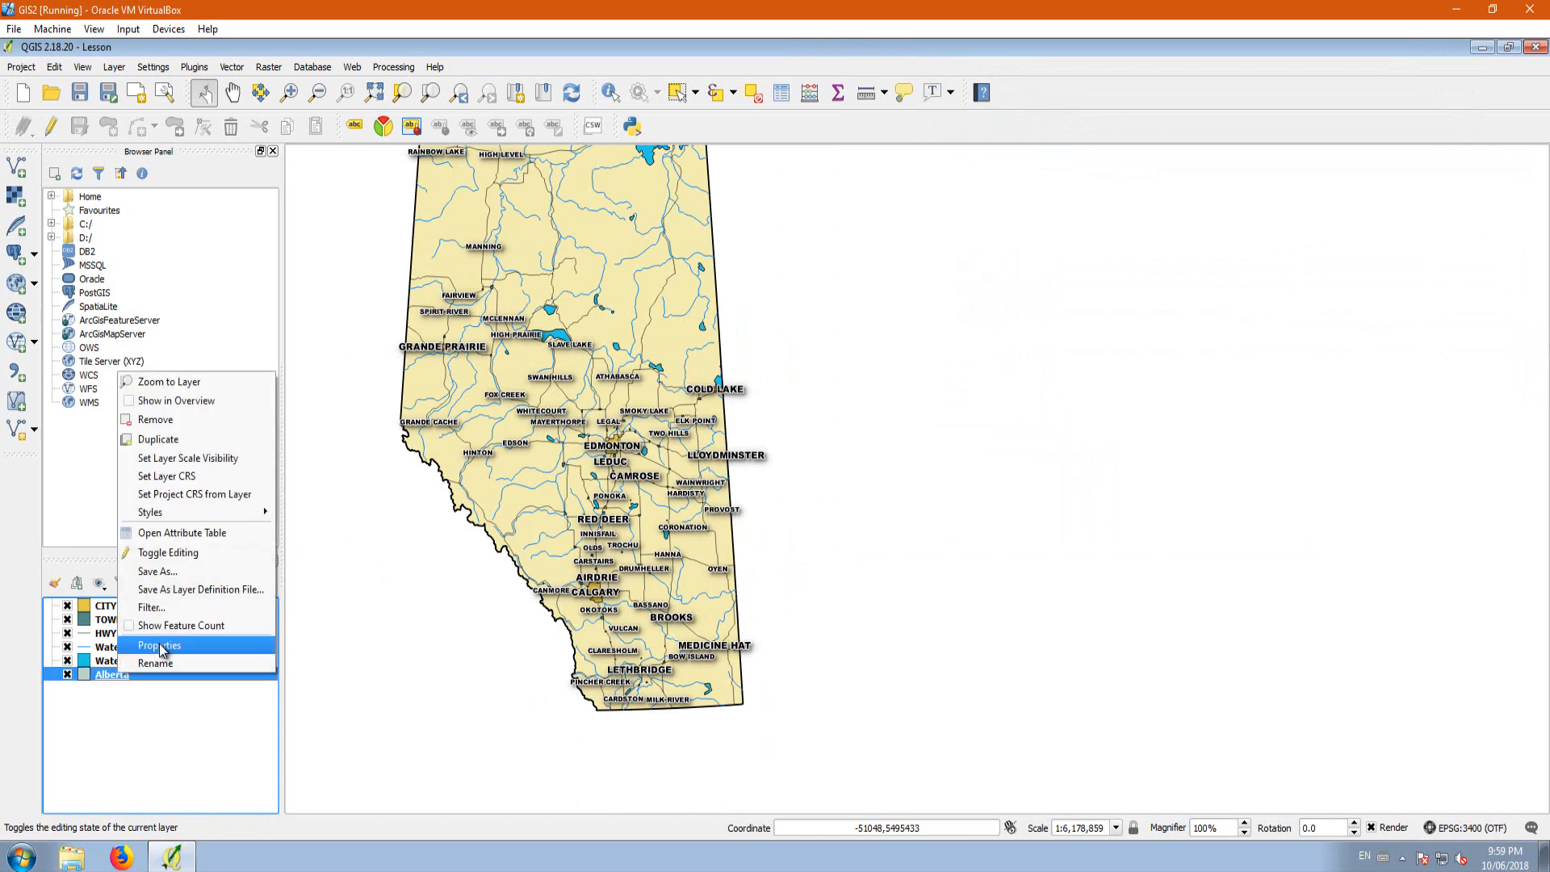
{"action": "left_click", "coordinate": [158, 644]}
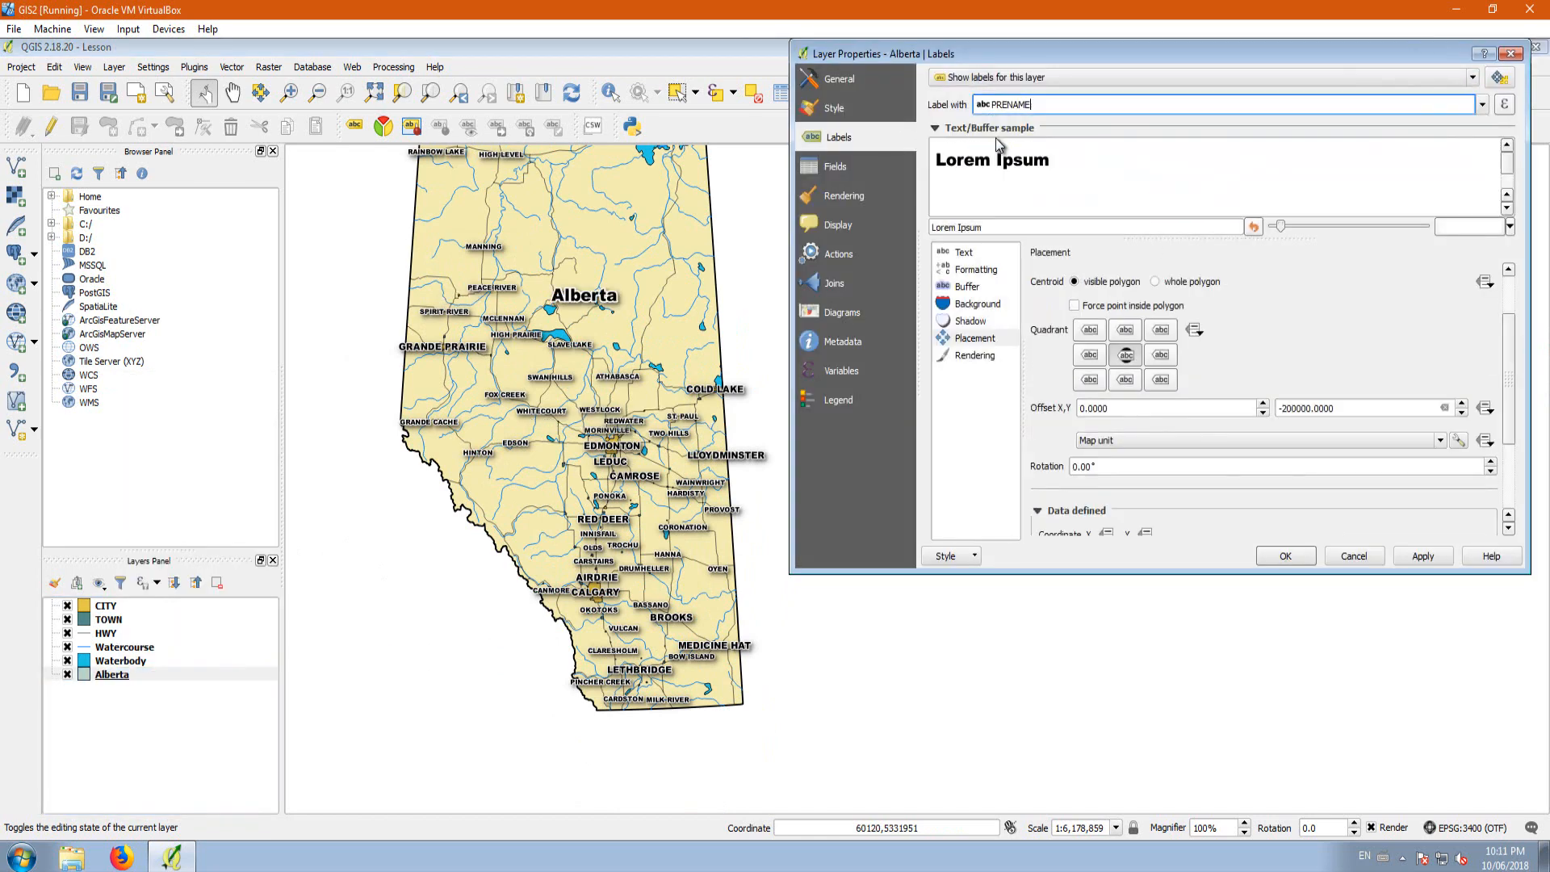
{"action": "left_click", "coordinate": [963, 252]}
{"action": "triple_click", "coordinate": [1098, 361]}
{"action": "type", "text": "25"}
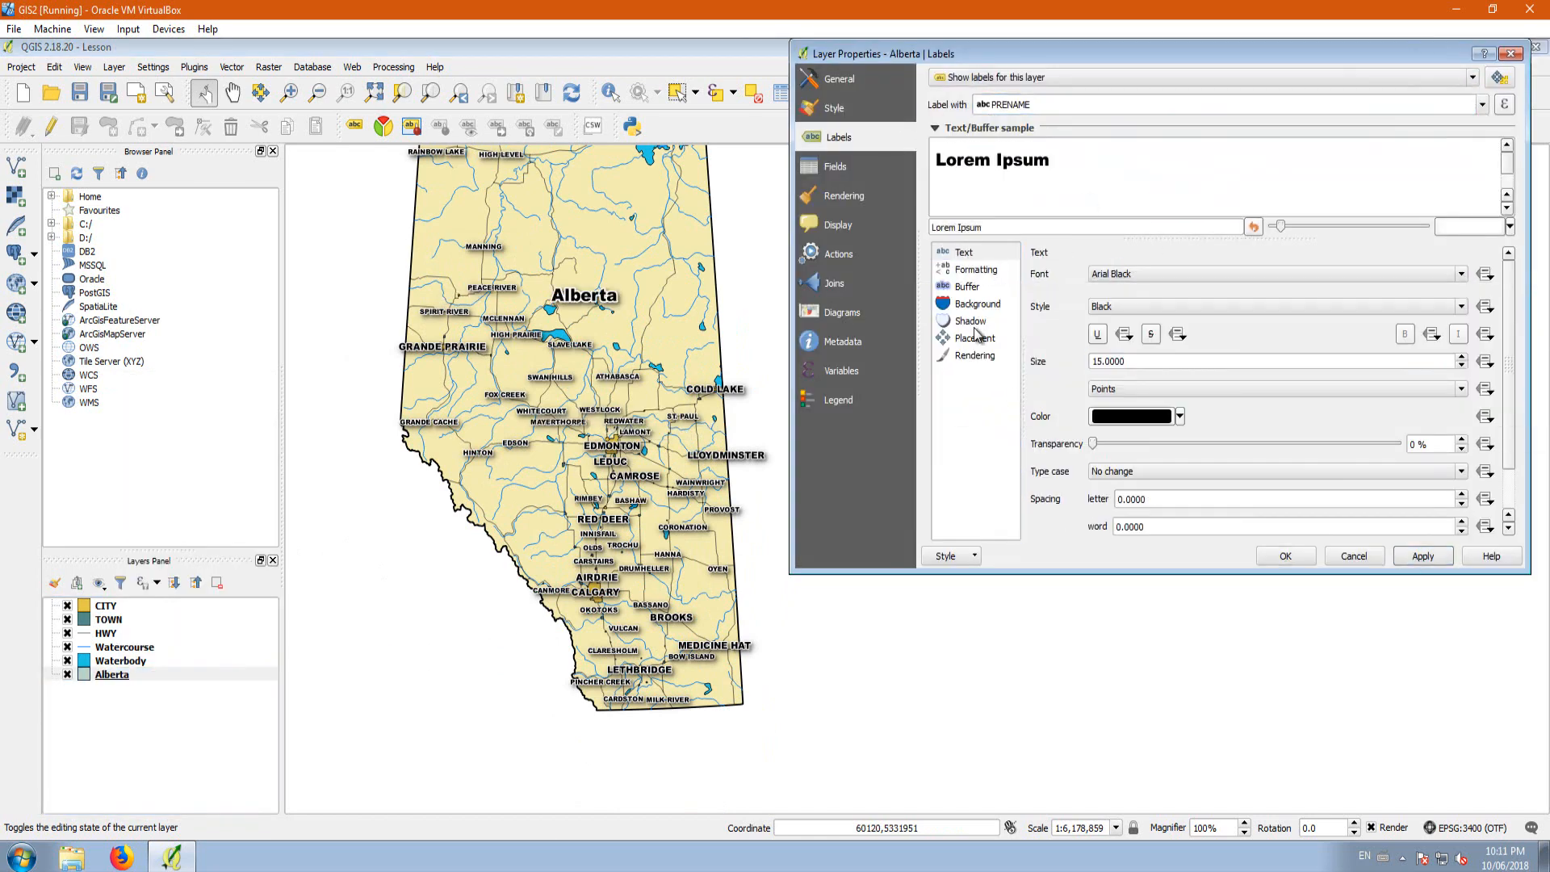
{"action": "left_click", "coordinate": [1422, 555]}
Step: Set the Alberta label's text buffer size to 1 and apply it to the map
{"action": "left_click", "coordinate": [967, 286]}
{"action": "triple_click", "coordinate": [1122, 300]}
{"action": "type", "text": "1"}
{"action": "left_click", "coordinate": [1424, 555]}
Step: Set the Alberta label's vertical placement offset to 0 and apply it to the map
{"action": "left_click", "coordinate": [975, 339]}
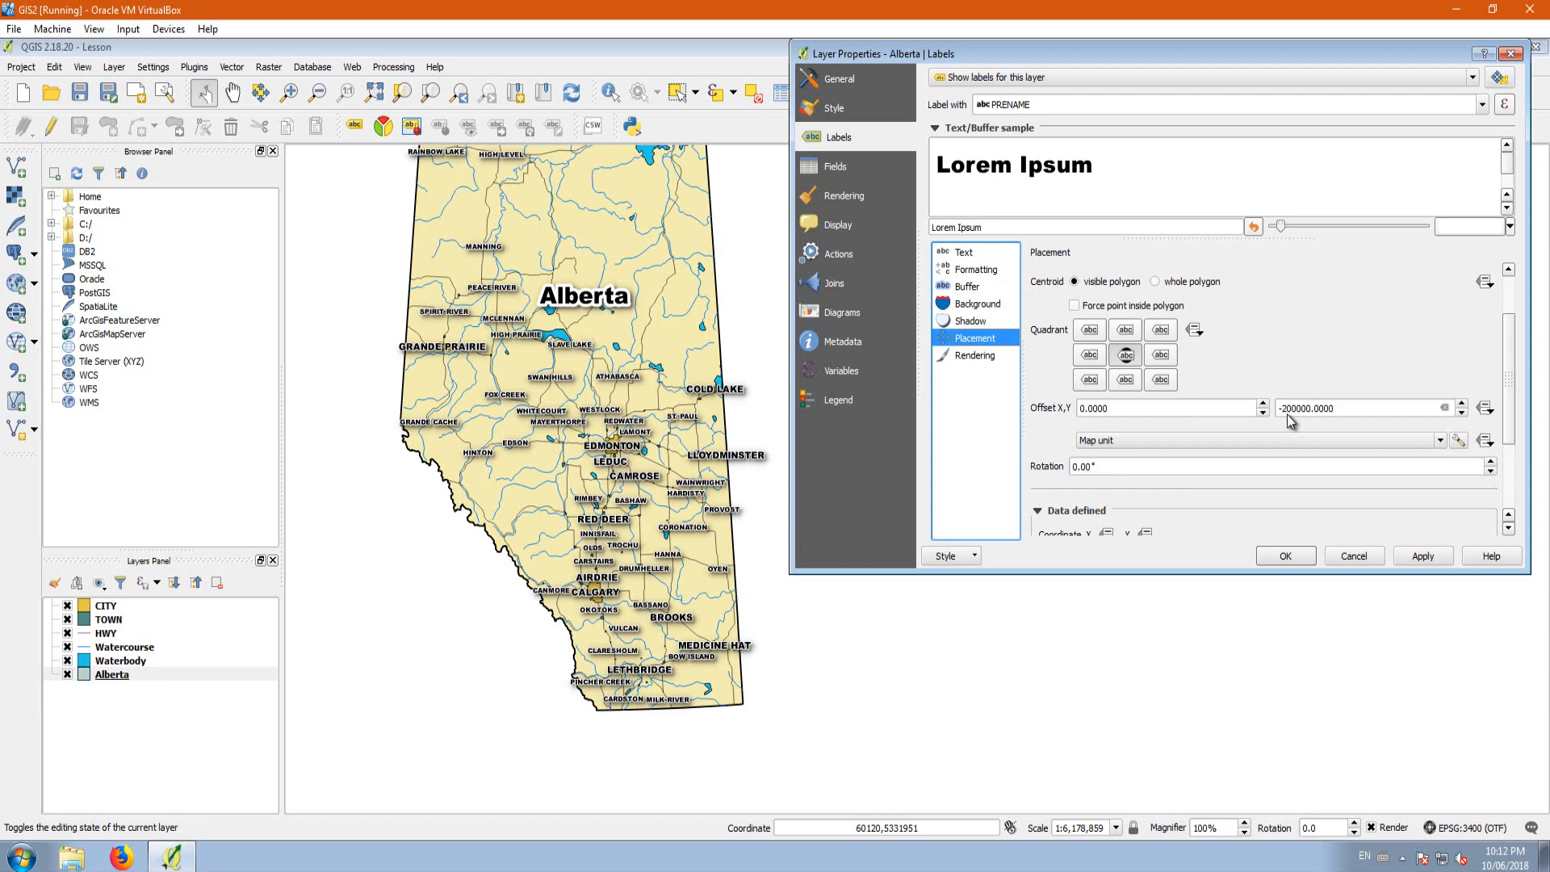
{"action": "left_click_drag", "start_coordinate": [1343, 412], "coordinate": [1275, 415]}
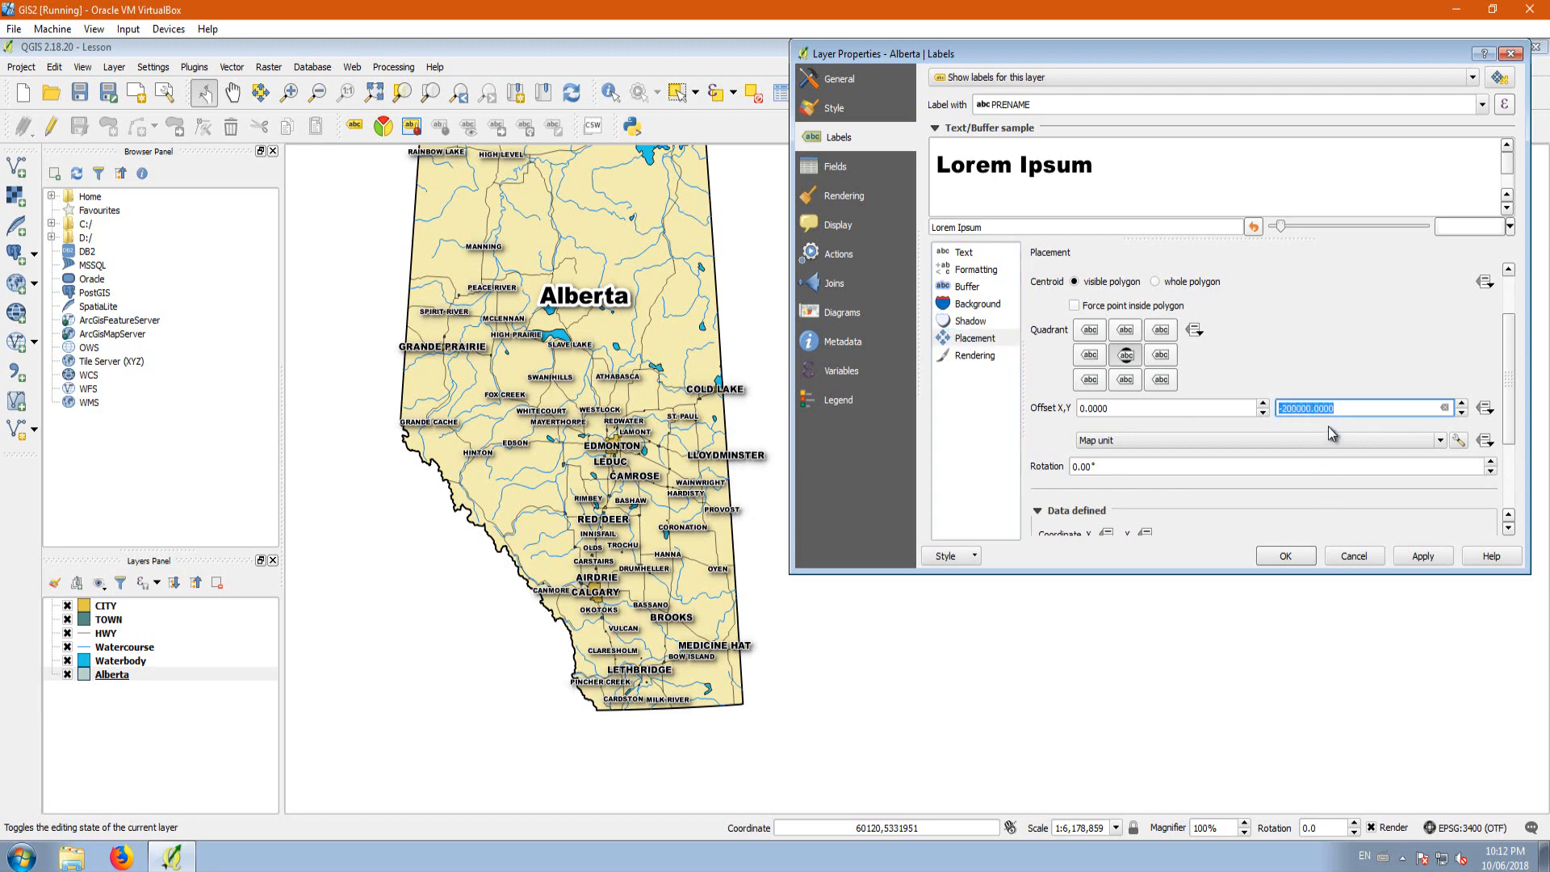
{"action": "type", "text": "0"}
{"action": "left_click", "coordinate": [1416, 560]}
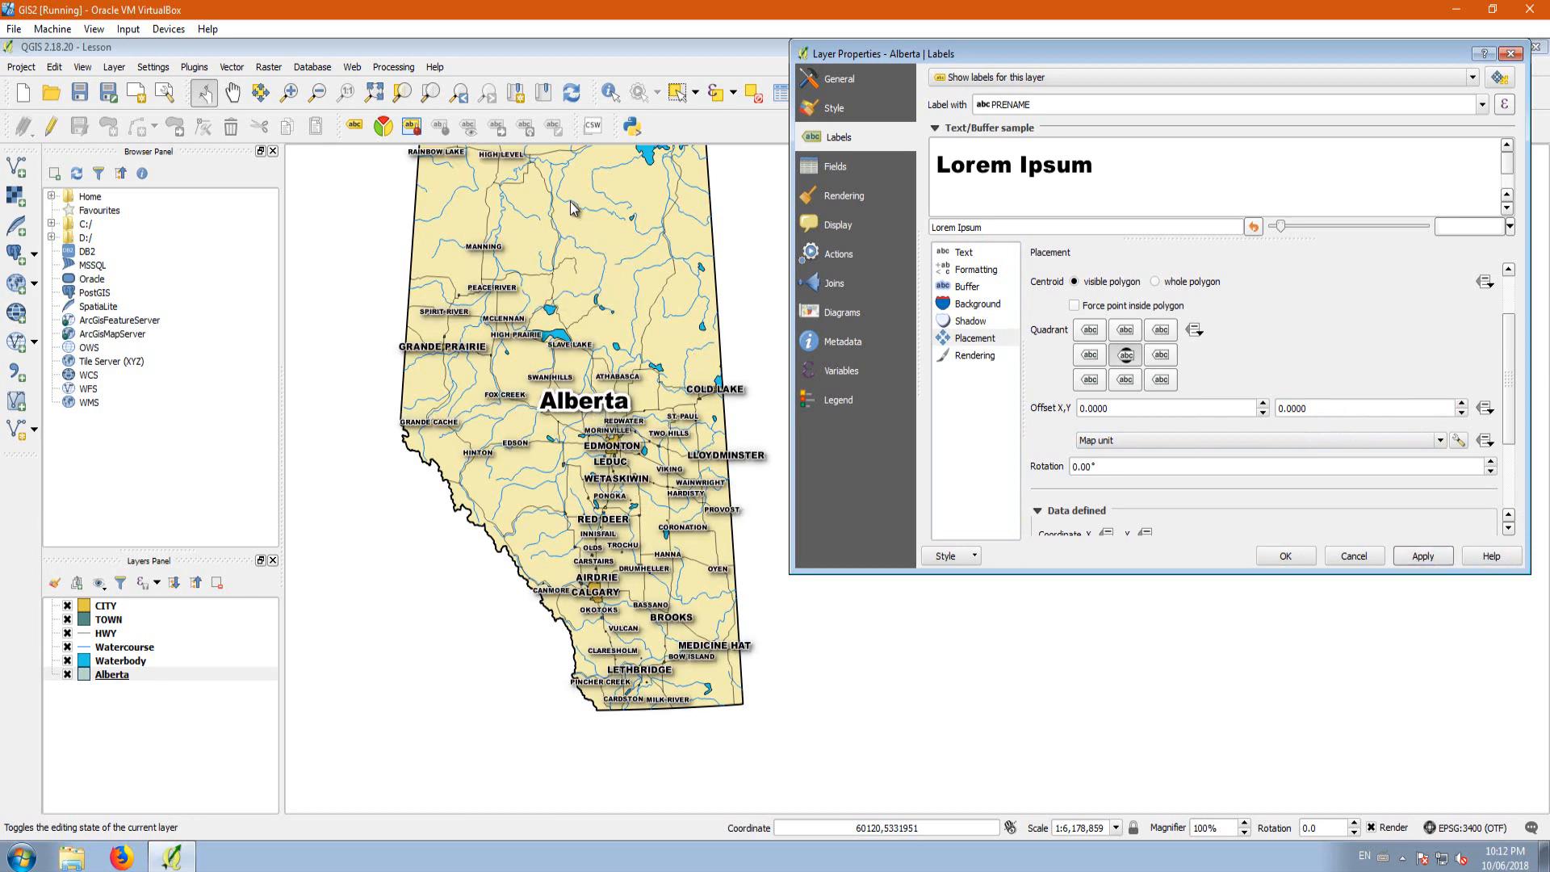
Step: Apply a vertical offset of -200000 map units to the Alberta label, and extend it to -250000 map units
{"action": "left_click_drag", "start_coordinate": [1305, 409], "coordinate": [1243, 406]}
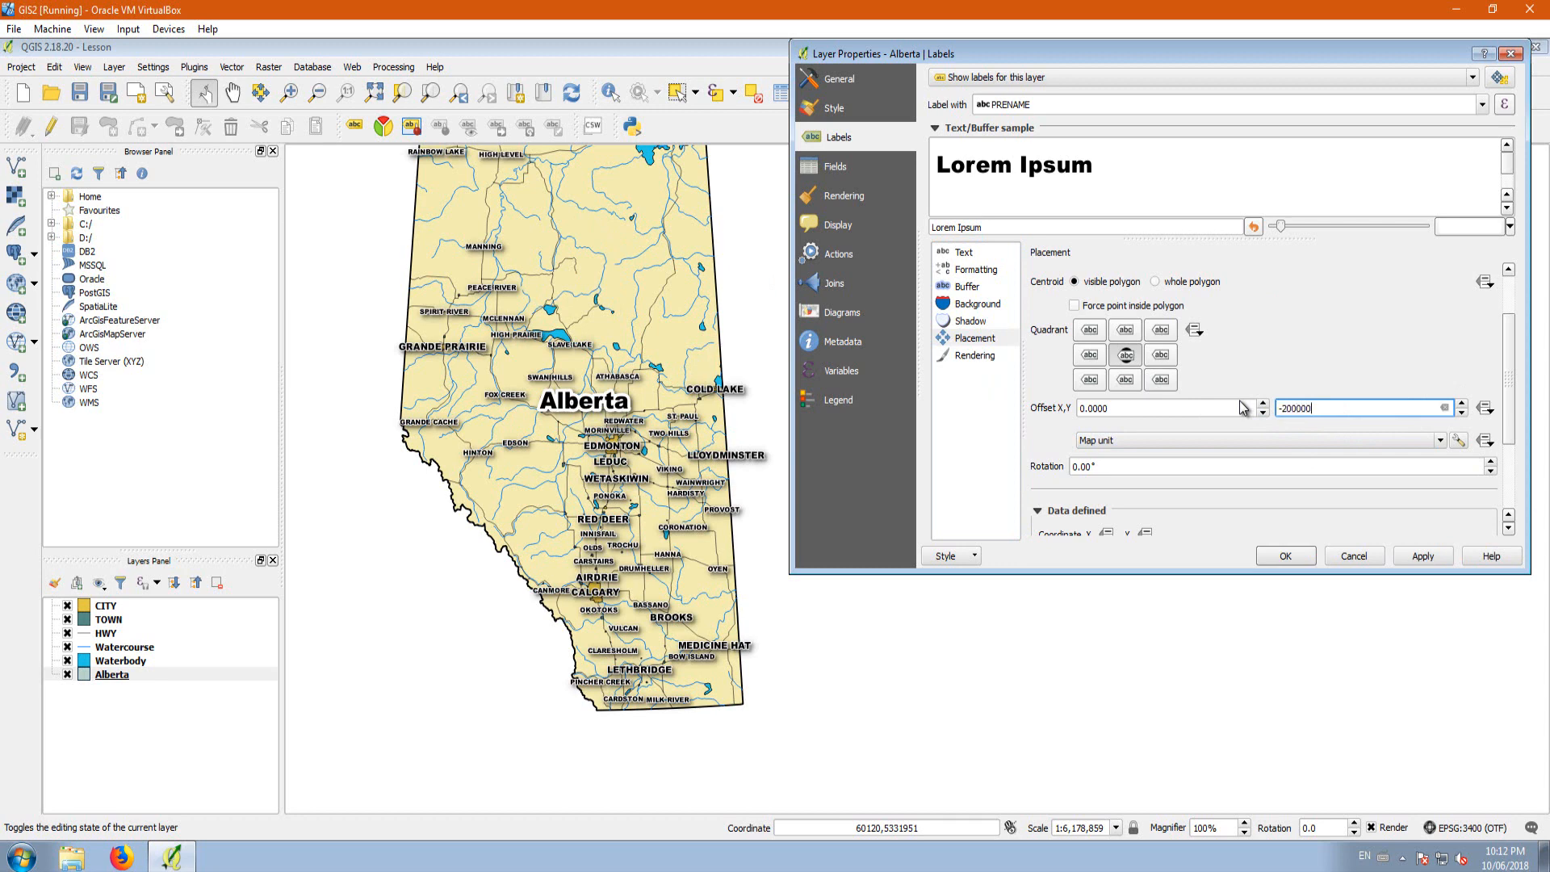
{"action": "key", "text": "Return"}
{"action": "left_click", "coordinate": [1423, 556]}
{"action": "left_click", "coordinate": [1295, 410]}
{"action": "key", "text": "BackSpace"}
{"action": "type", "text": "5"}
{"action": "left_click", "coordinate": [1418, 558]}
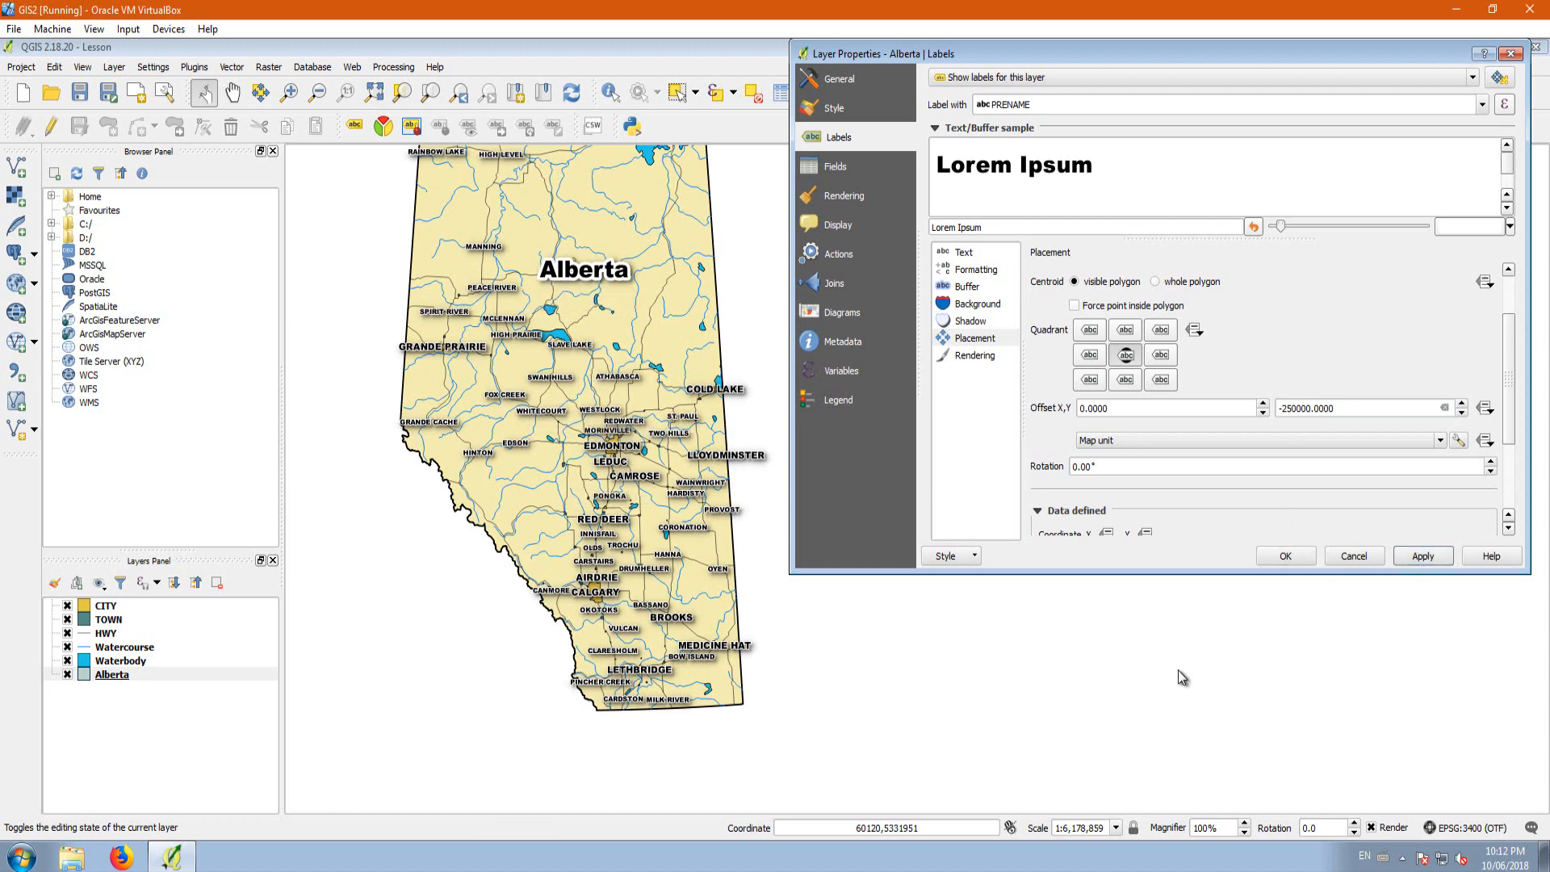
Step: Raise the Alberta label's placement priority to the highest level, apply it and close the layer properties
{"action": "left_click", "coordinate": [969, 357]}
{"action": "left_click", "coordinate": [967, 339]}
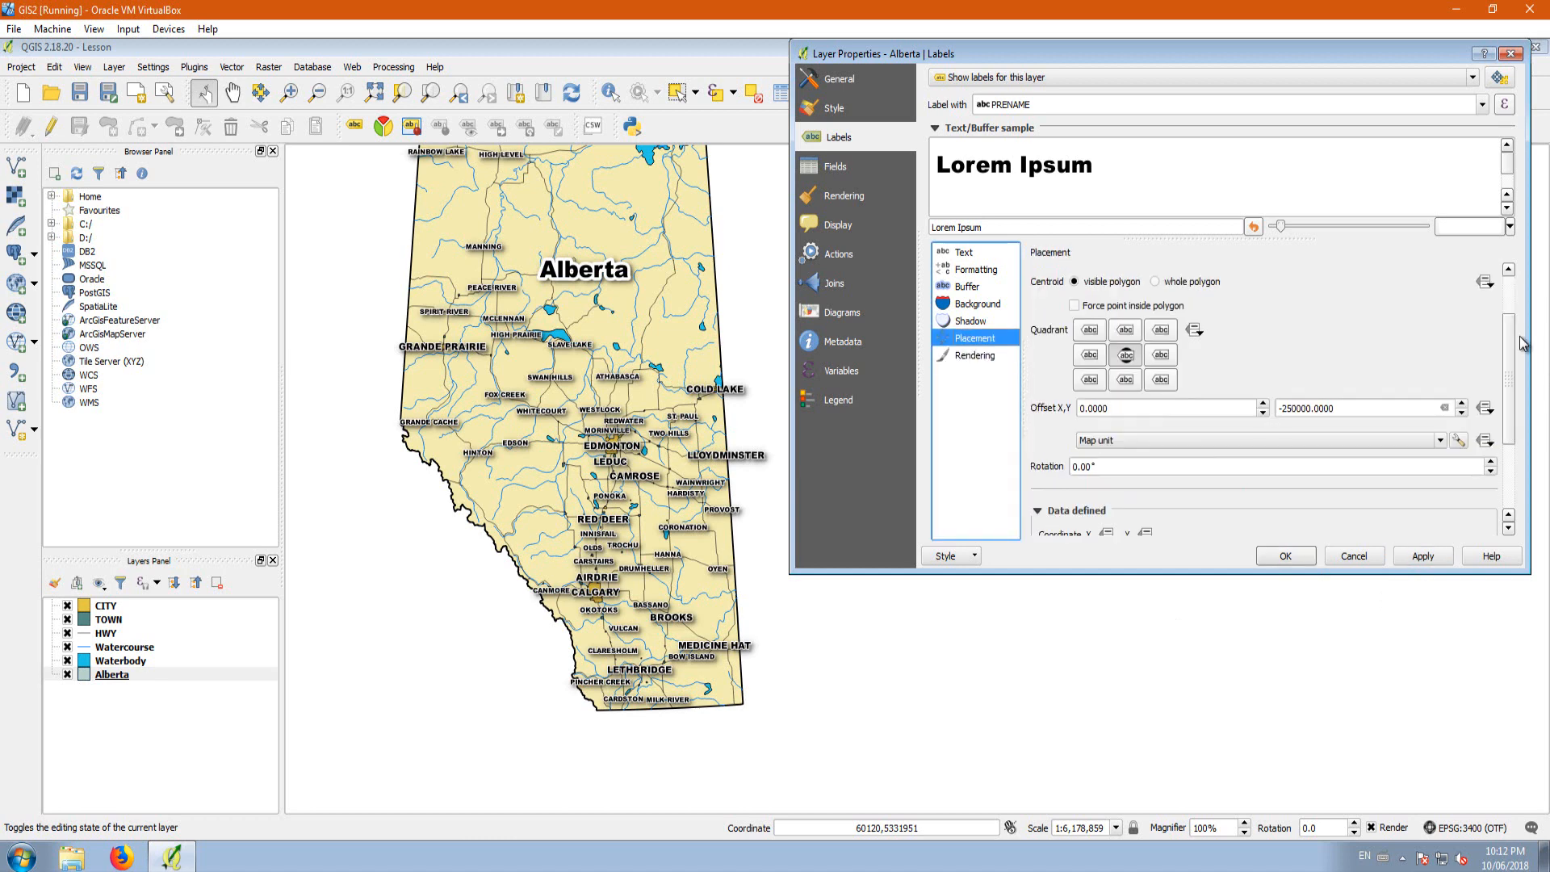
{"action": "left_click_drag", "start_coordinate": [1512, 341], "coordinate": [1425, 474]}
{"action": "left_click_drag", "start_coordinate": [1253, 514], "coordinate": [1436, 529]}
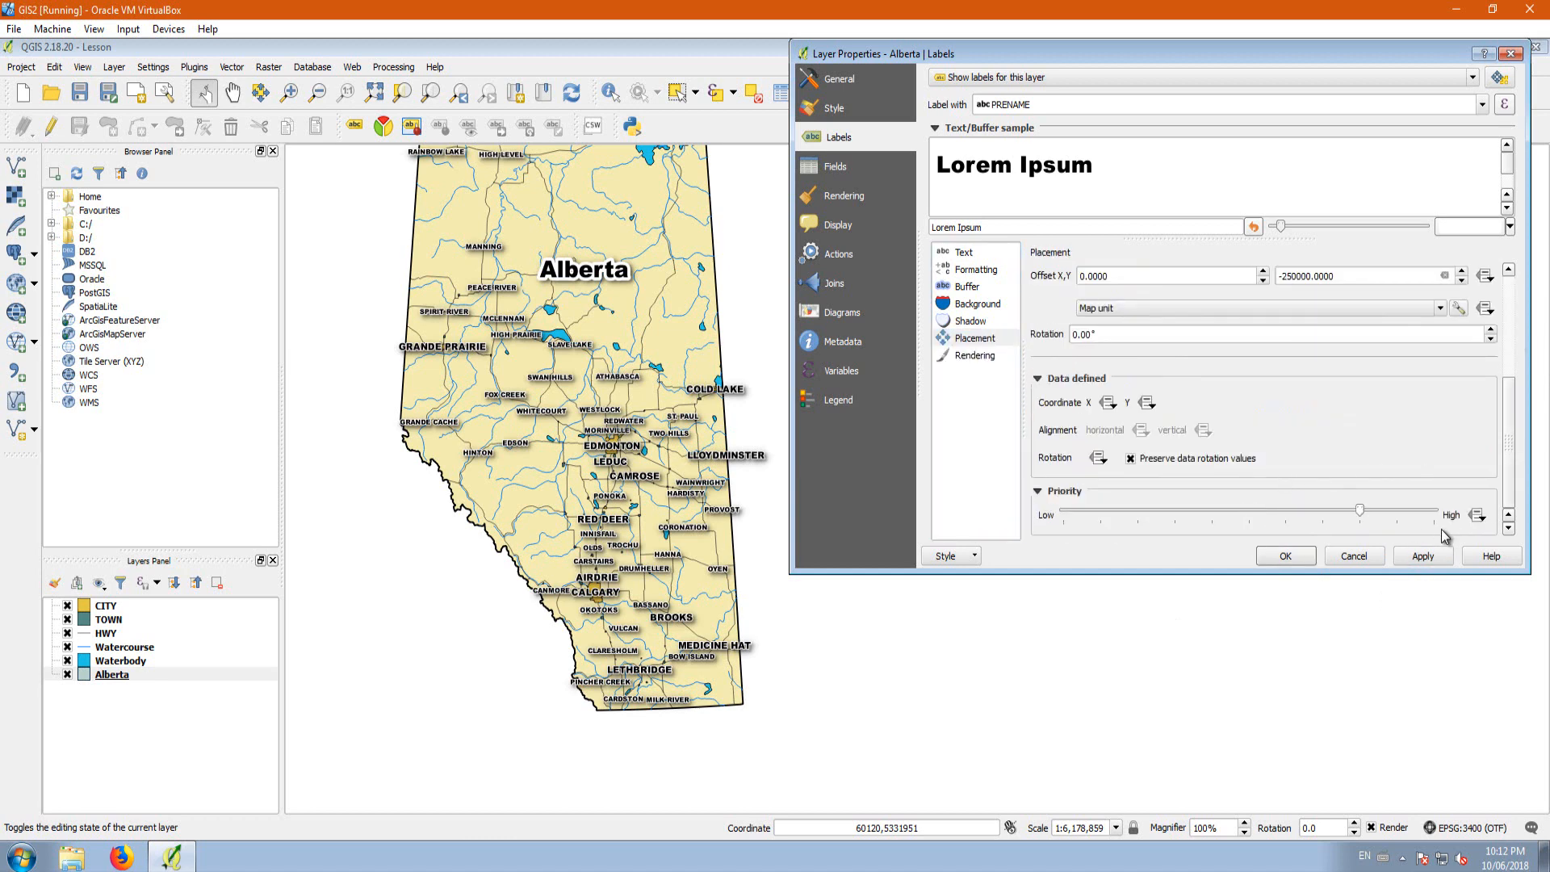
{"action": "left_click", "coordinate": [1423, 556]}
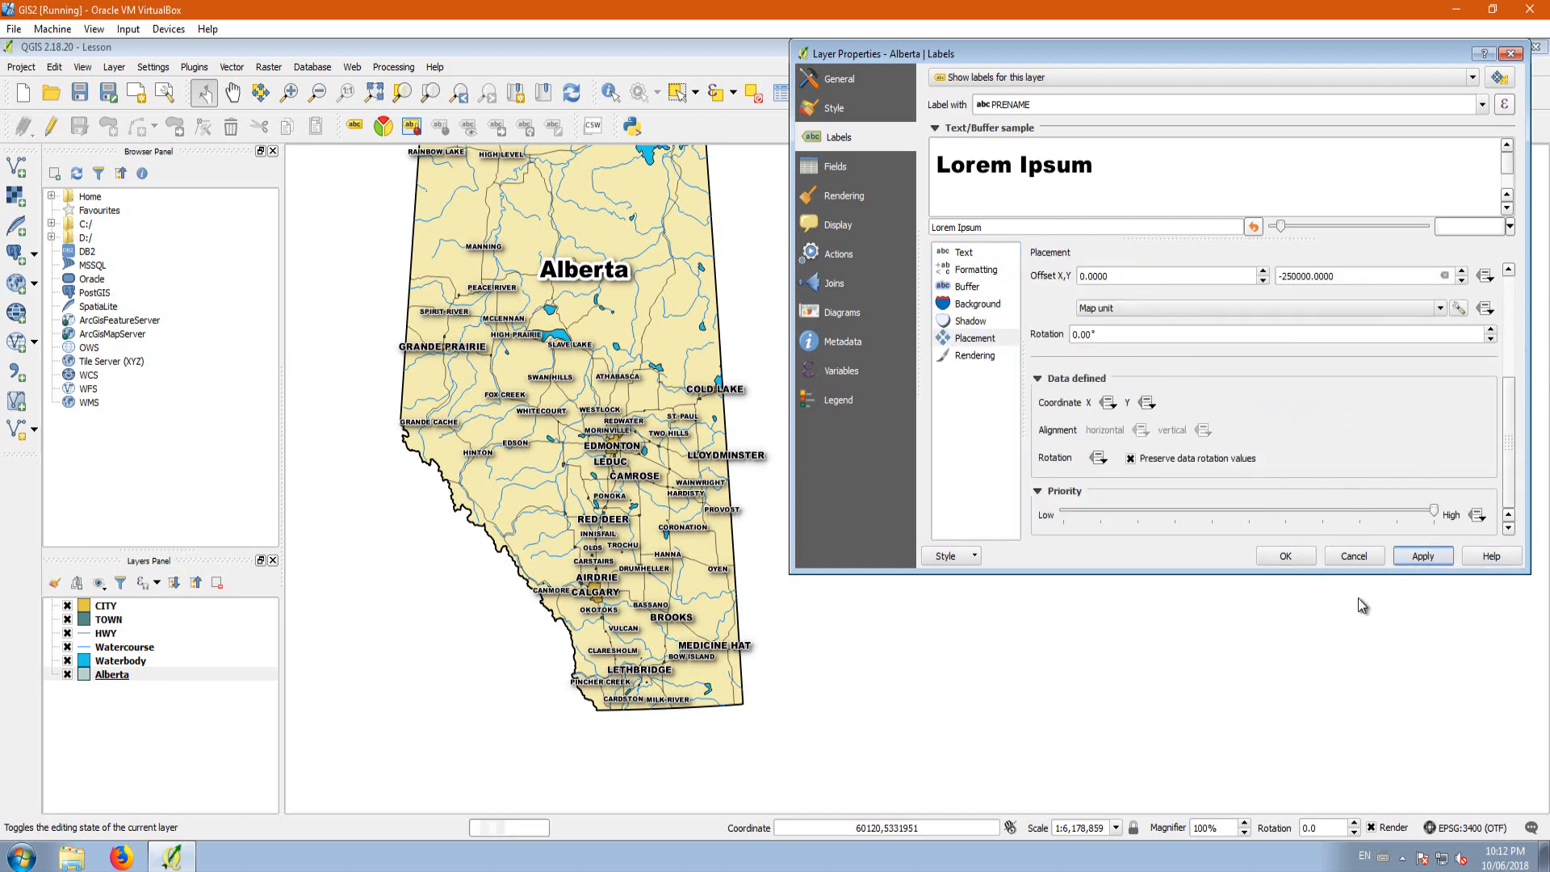
{"action": "left_click", "coordinate": [1282, 557]}
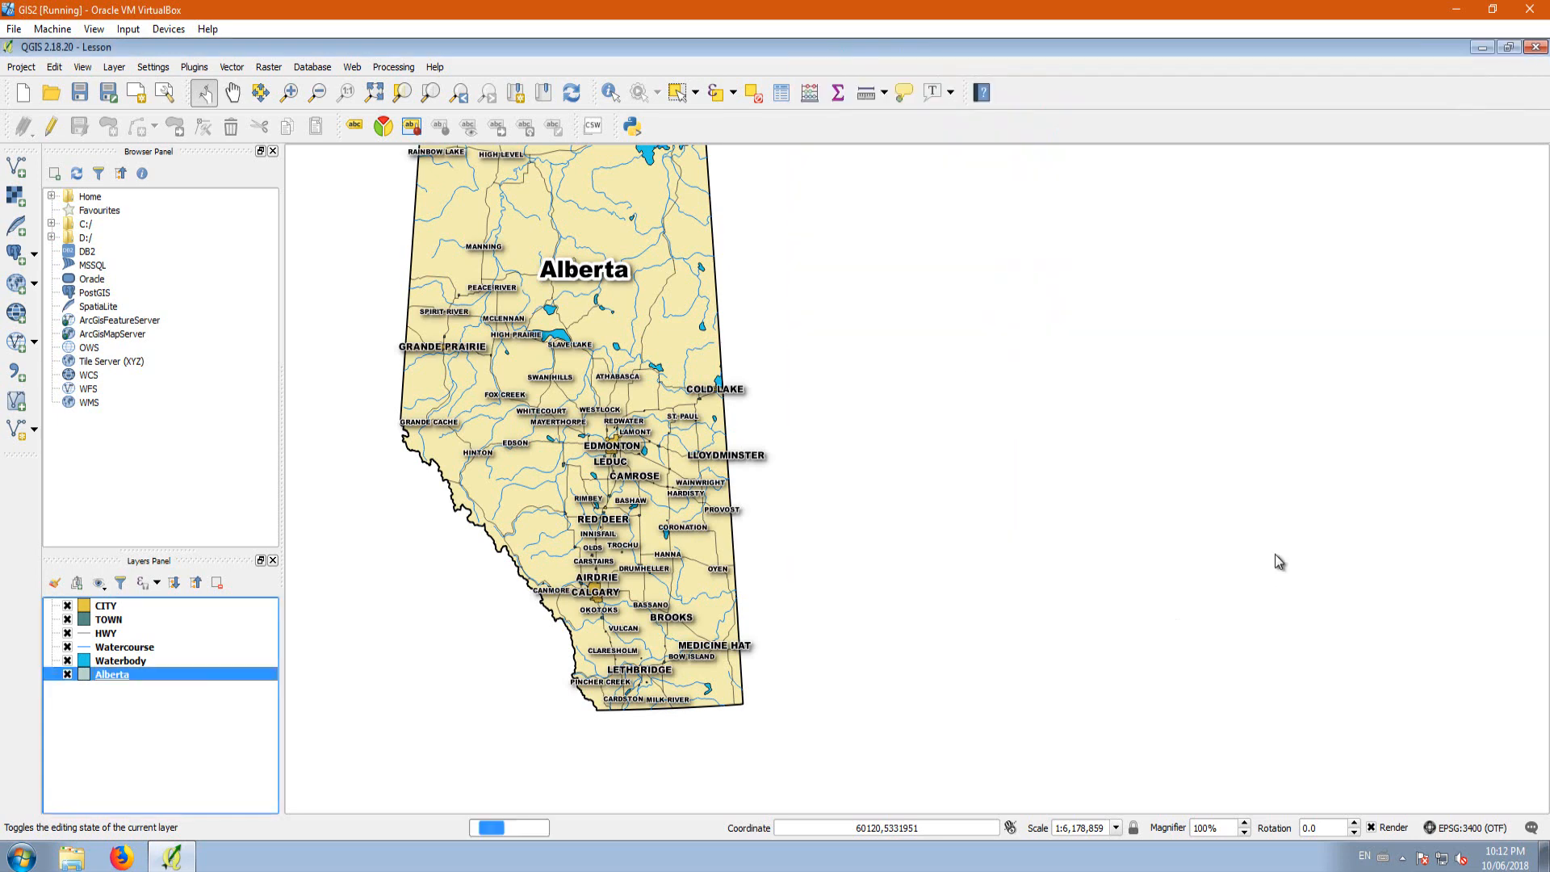
{"action": "scroll", "coordinate": [565, 524], "scroll_direction": "down", "scroll_amount": 1}
{"action": "scroll", "coordinate": [560, 485], "scroll_direction": "up", "scroll_amount": 2}
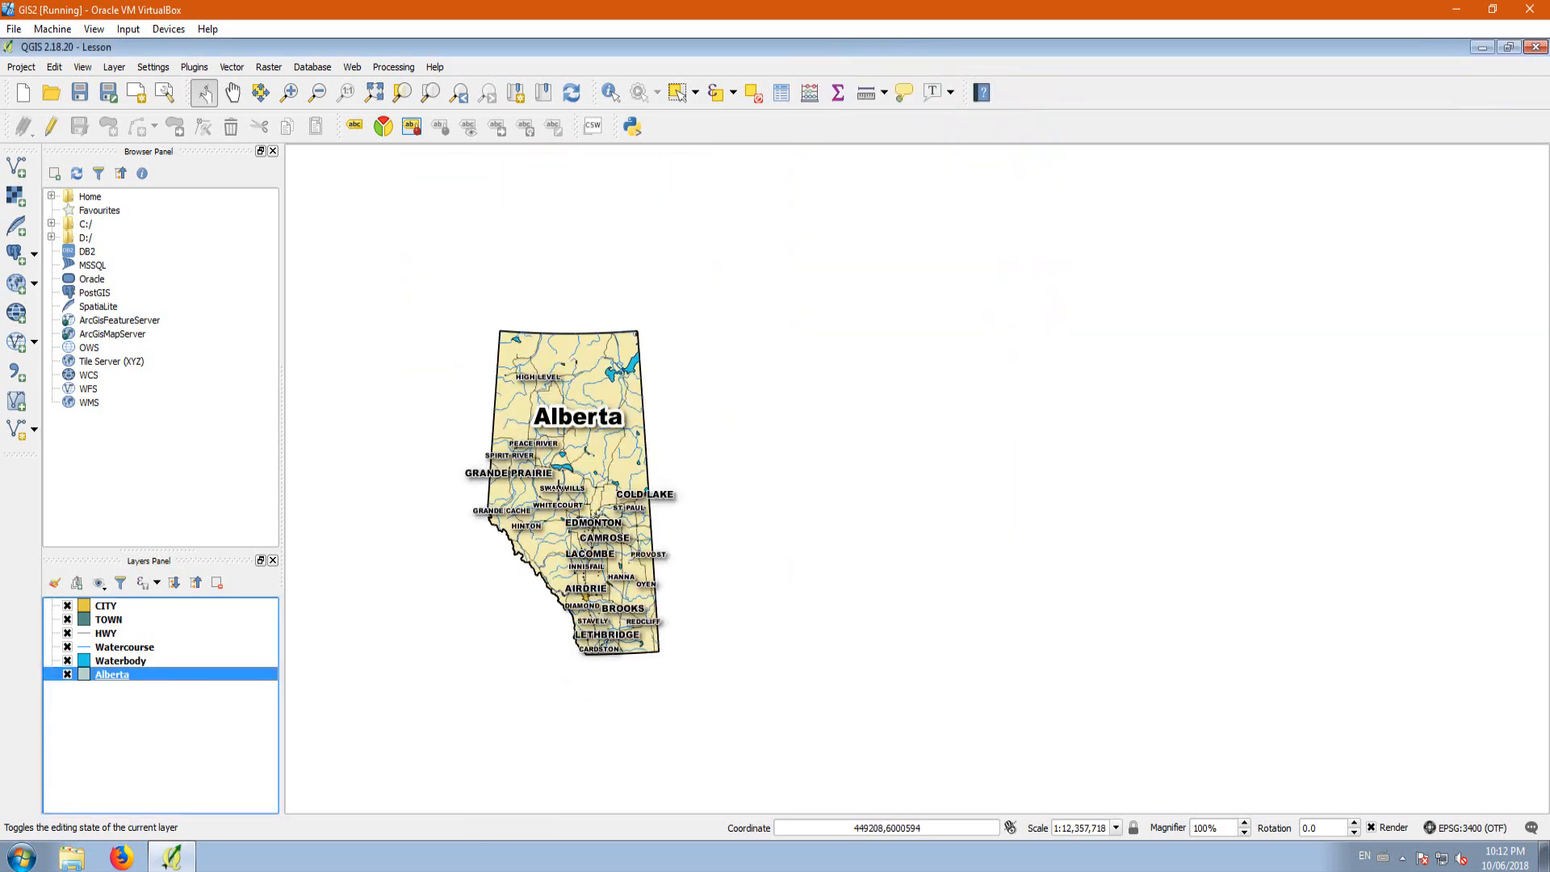
{"action": "scroll", "coordinate": [557, 453], "scroll_direction": "down", "scroll_amount": 1}
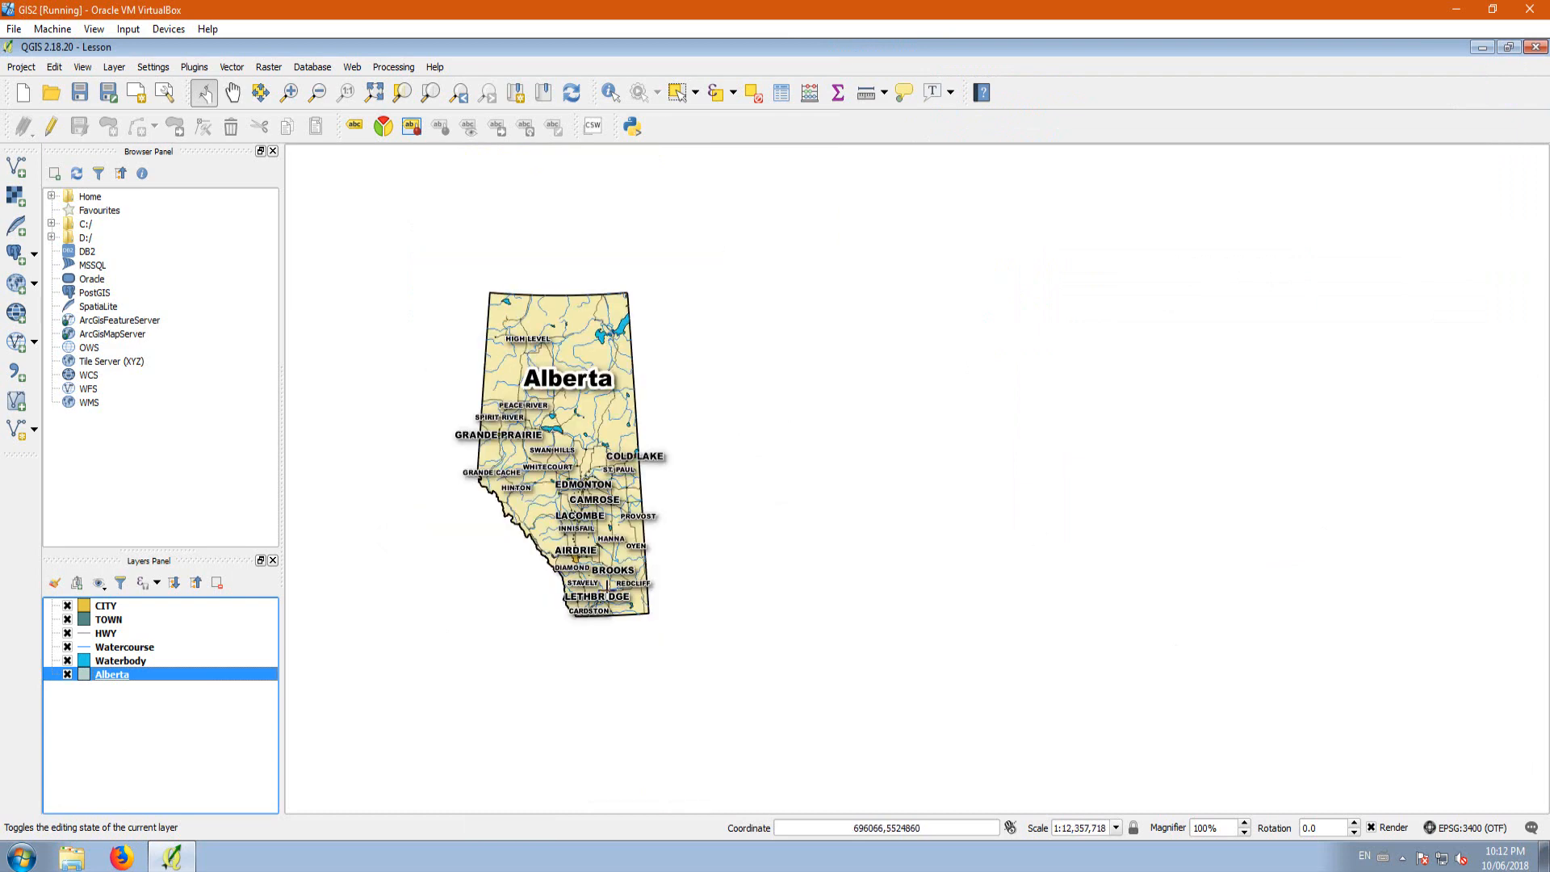
{"action": "scroll", "coordinate": [589, 549], "scroll_direction": "up", "scroll_amount": 1}
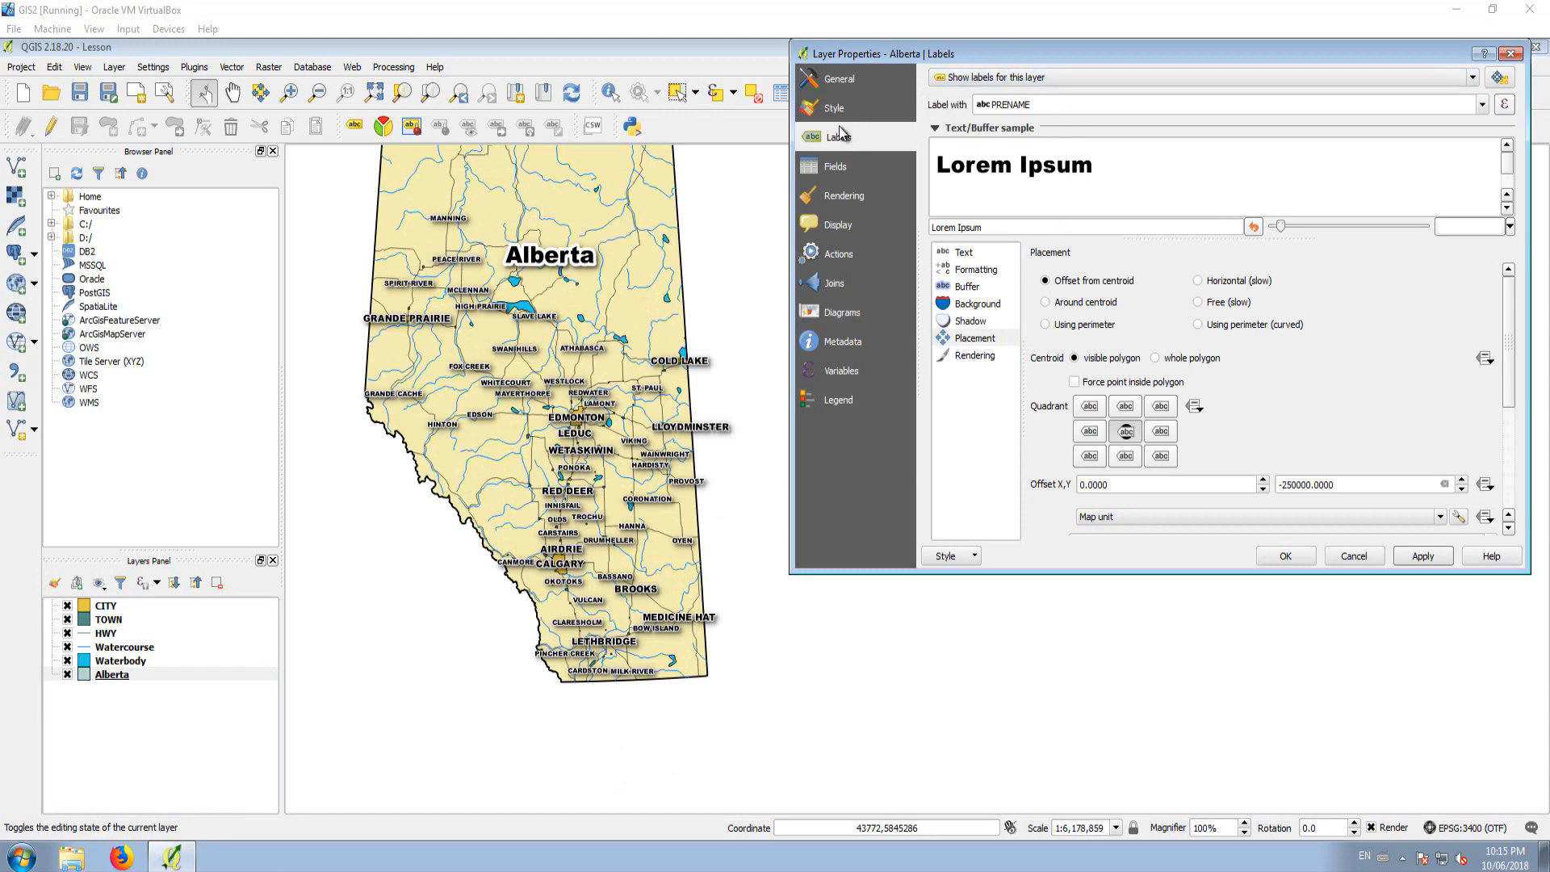
Step: Enable the drop shadow draw effect on the Alberta layer's simple fill, apply it and close the layer properties
{"action": "left_click", "coordinate": [108, 678]}
{"action": "left_click", "coordinate": [100, 681]}
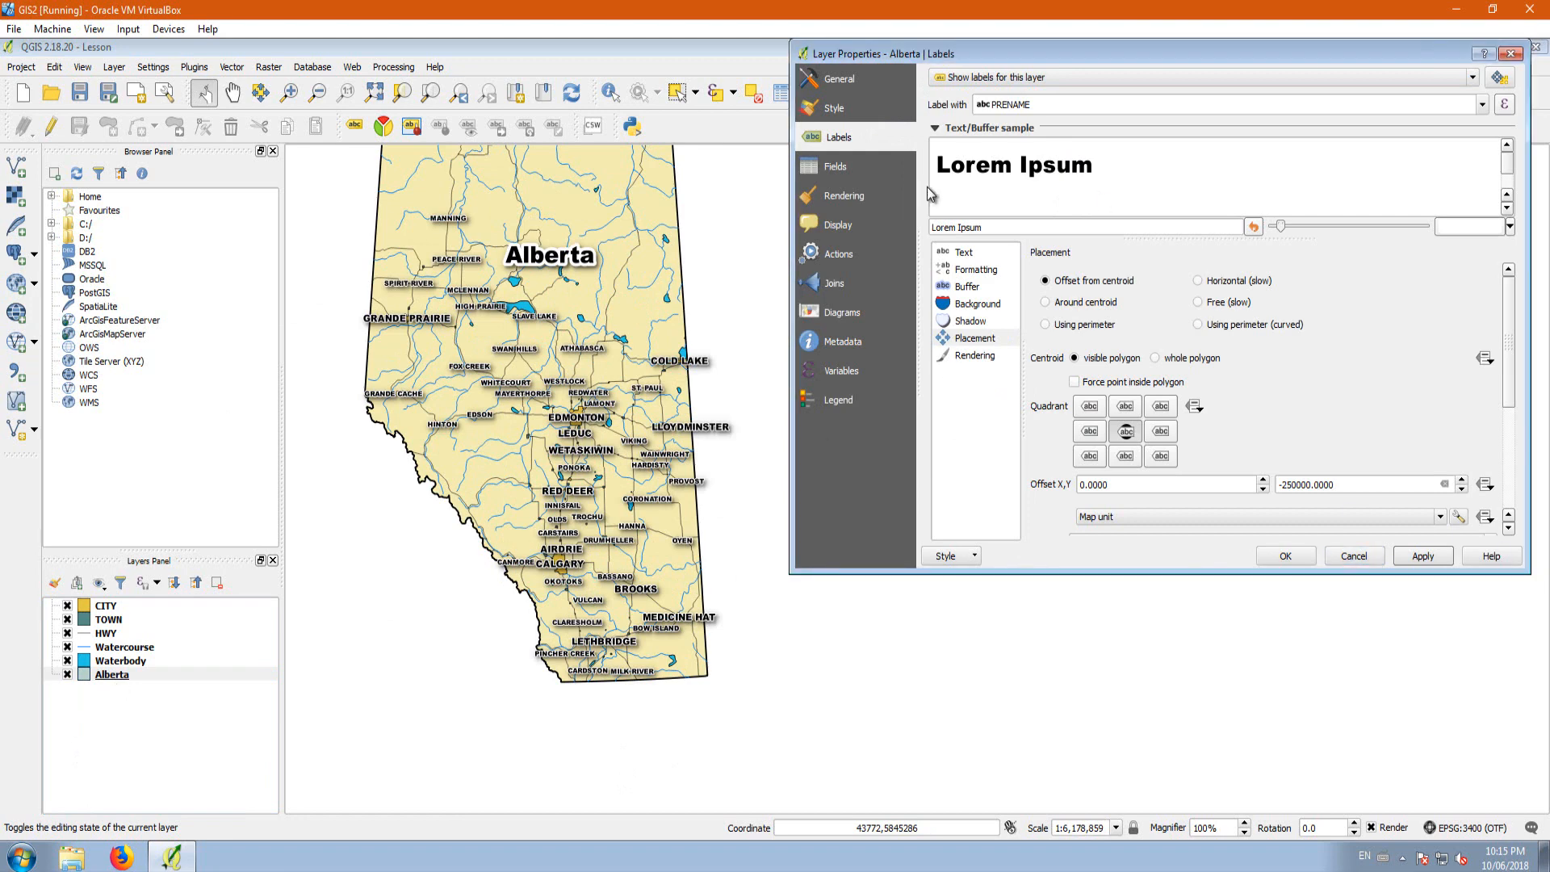
{"action": "left_click", "coordinate": [836, 110]}
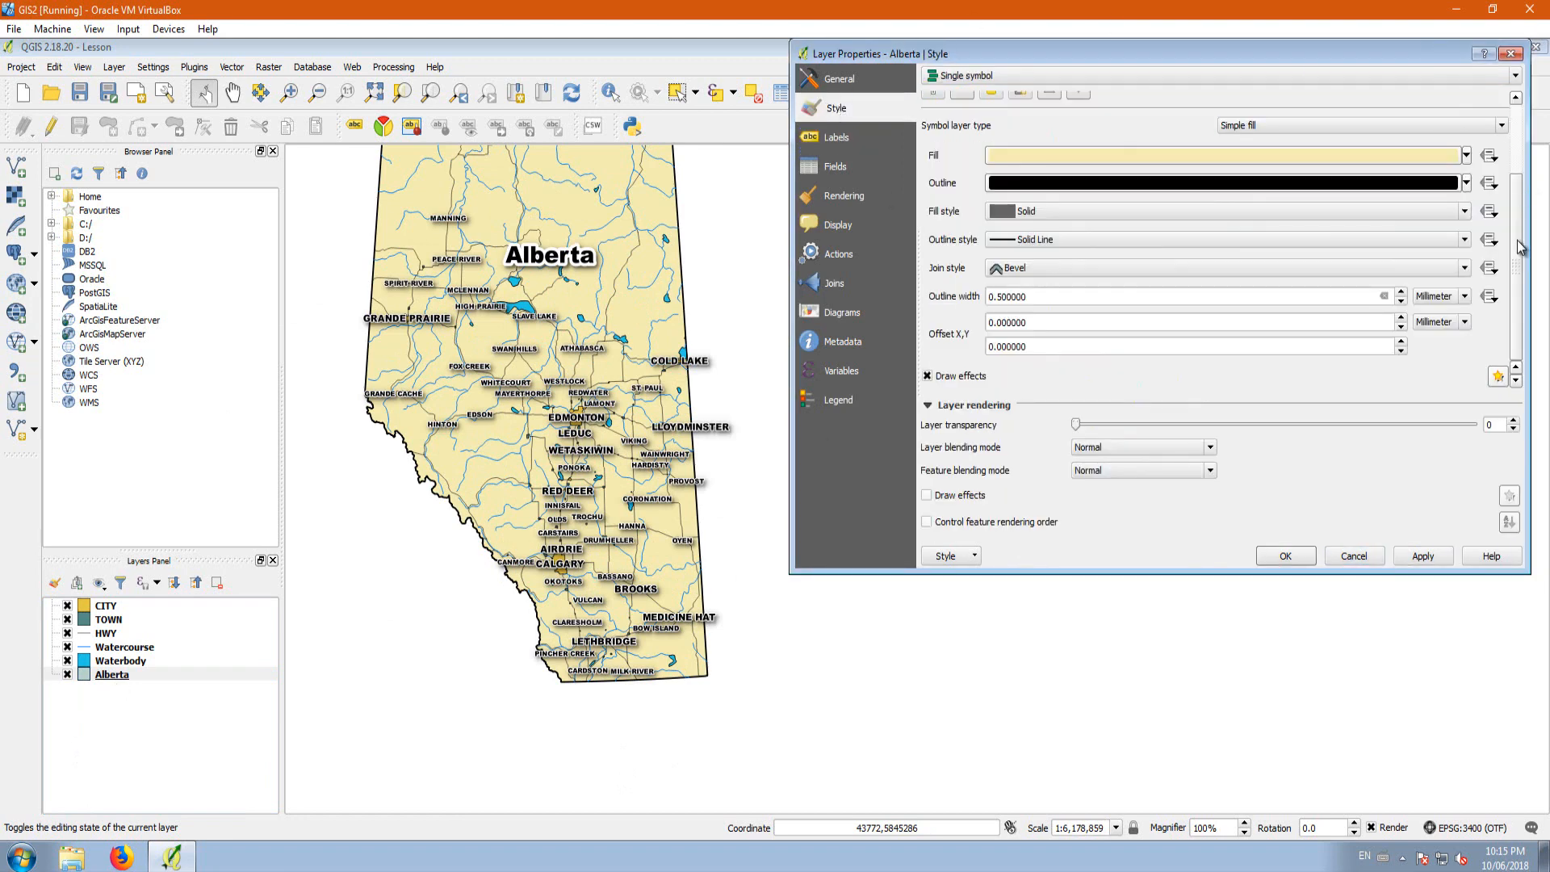
{"action": "left_click_drag", "start_coordinate": [1519, 252], "coordinate": [1514, 120]}
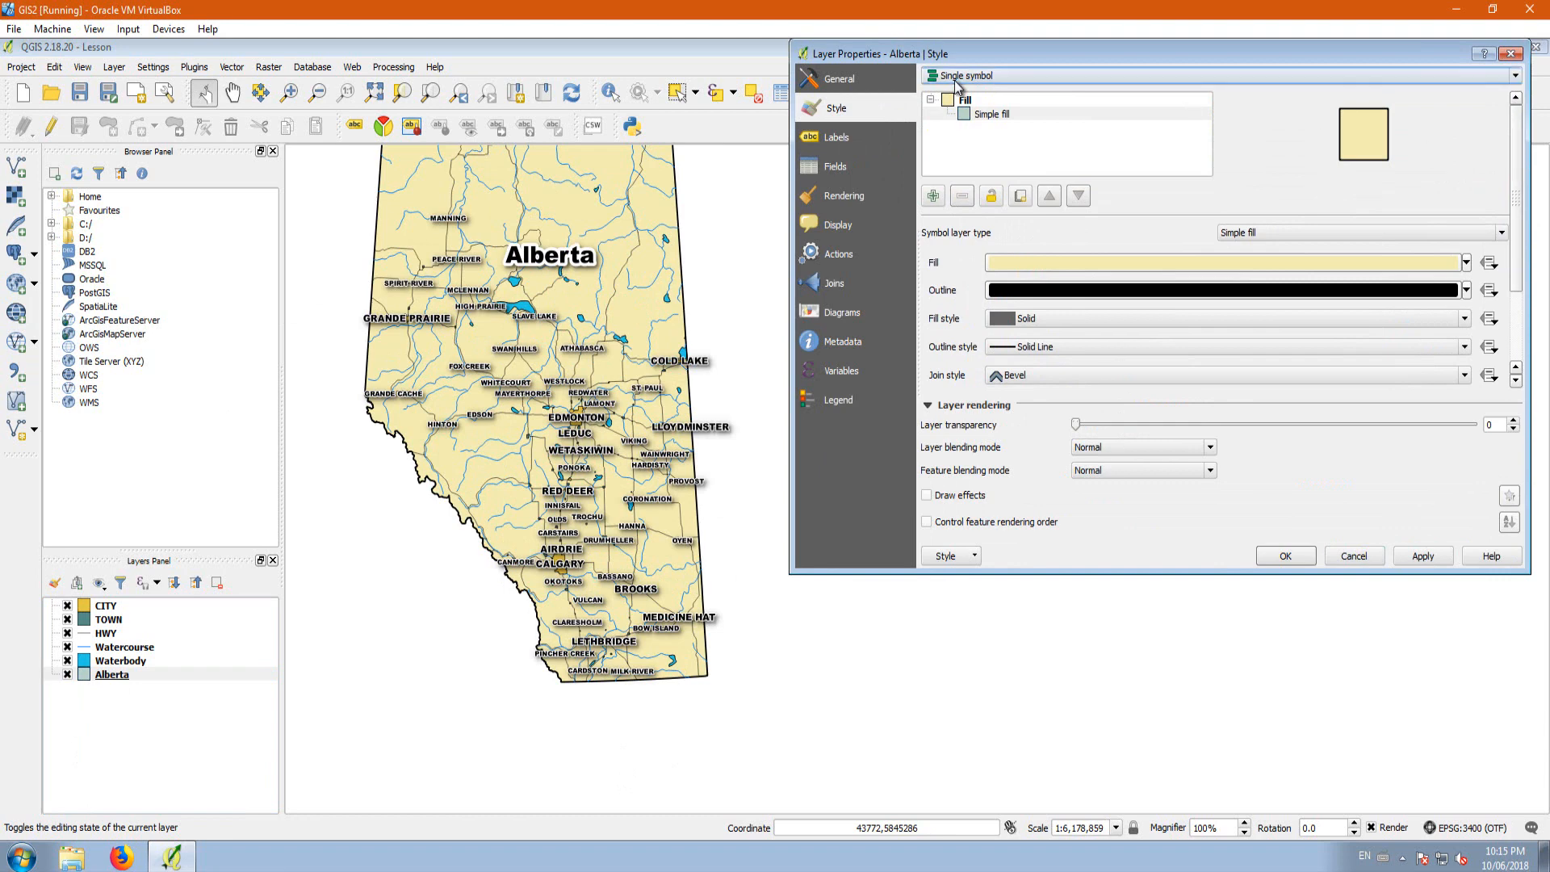
{"action": "left_click", "coordinate": [977, 115]}
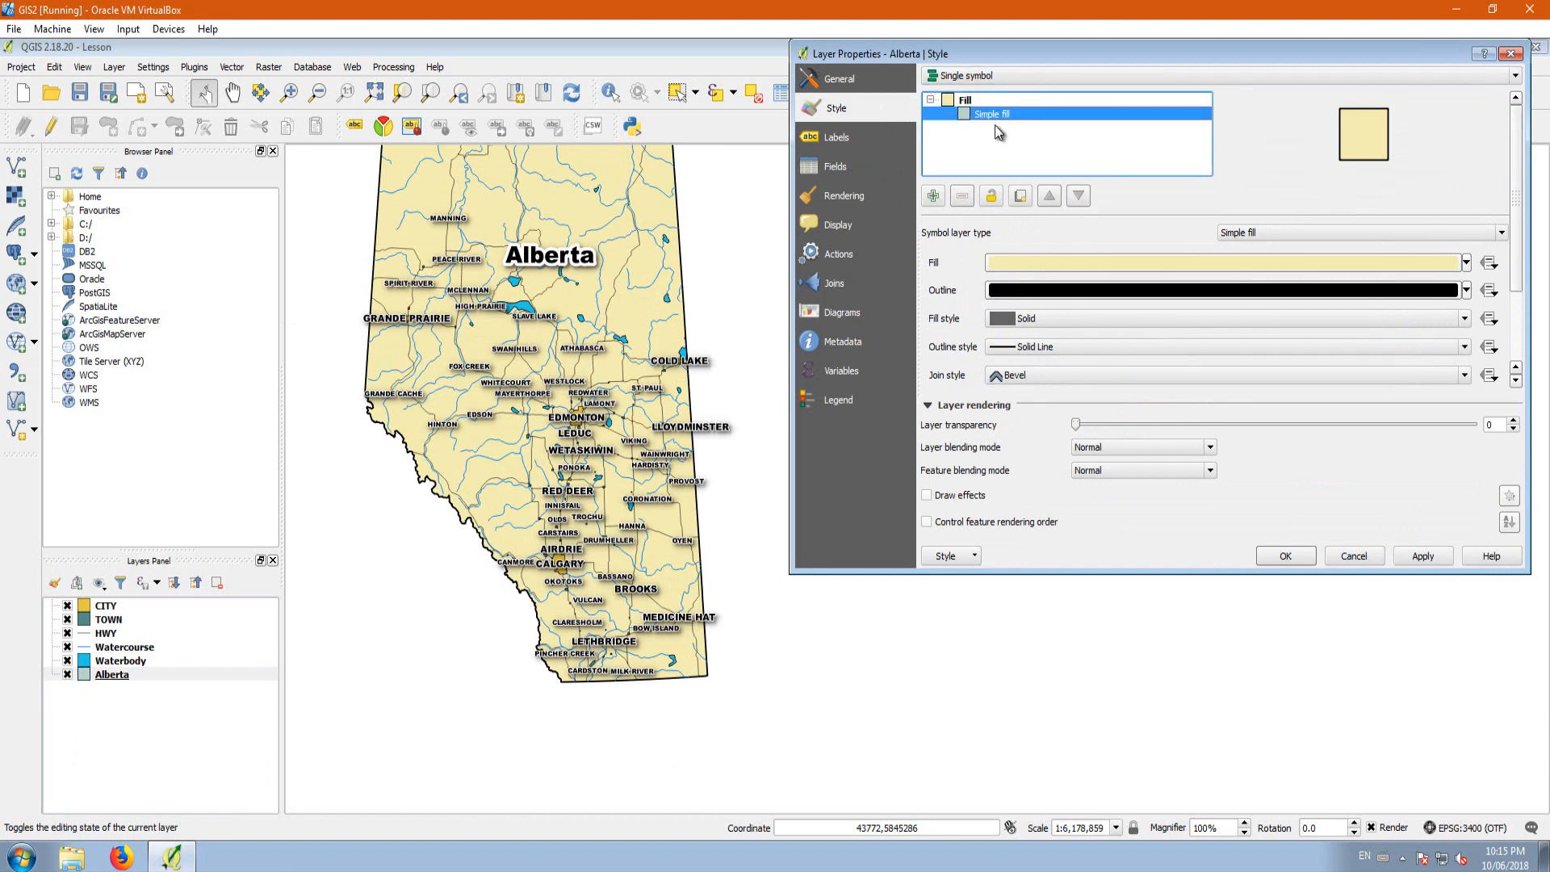
{"action": "scroll", "coordinate": [1211, 283], "scroll_direction": "down", "scroll_amount": 3}
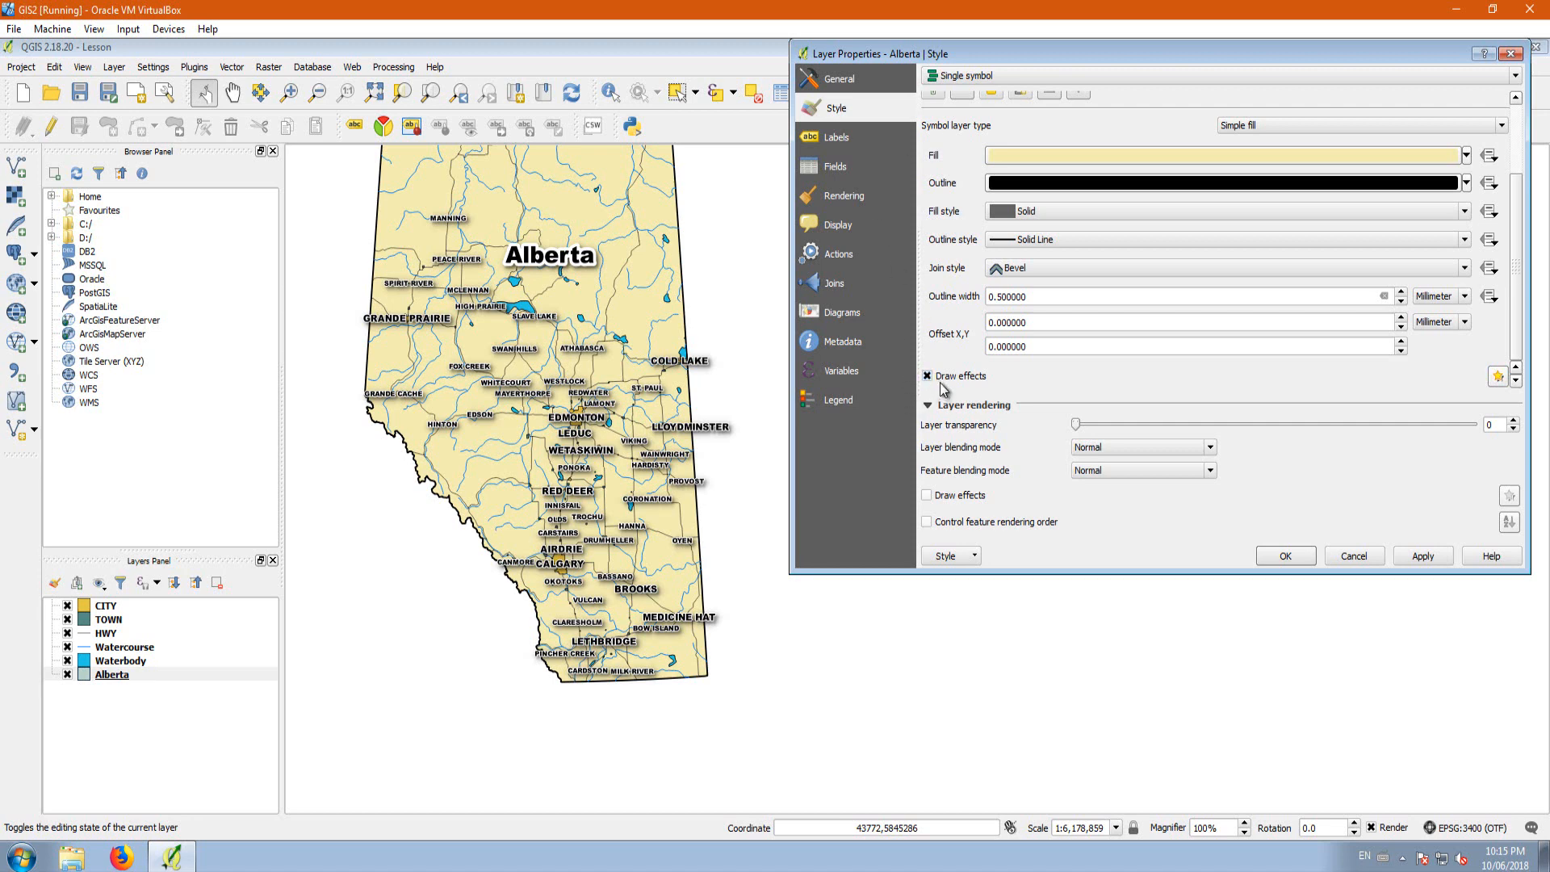
{"action": "left_click", "coordinate": [1498, 377]}
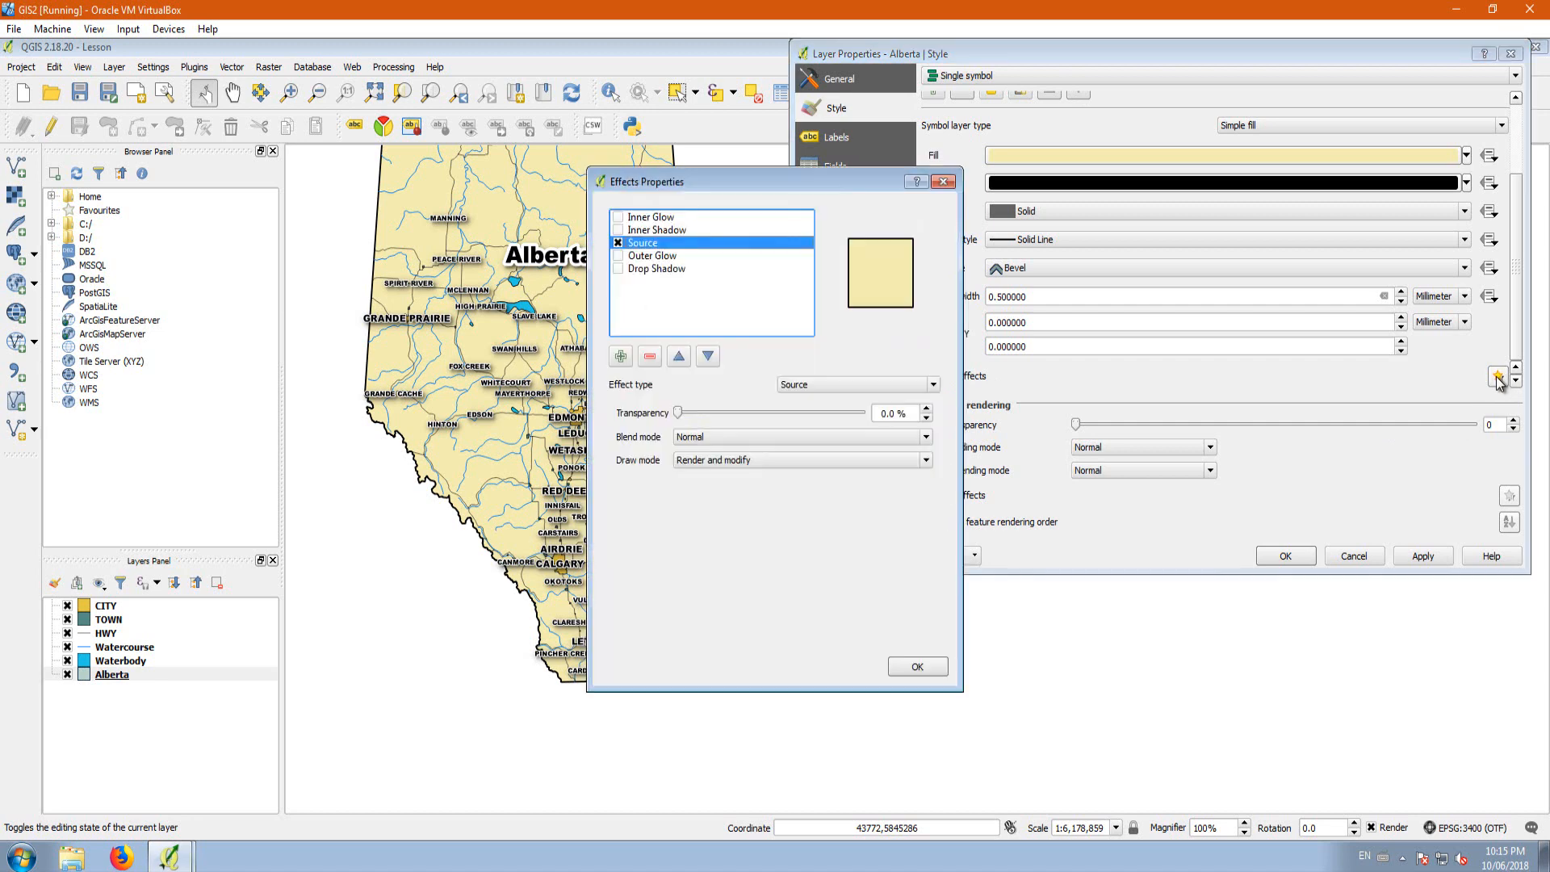
{"action": "left_click", "coordinate": [619, 269]}
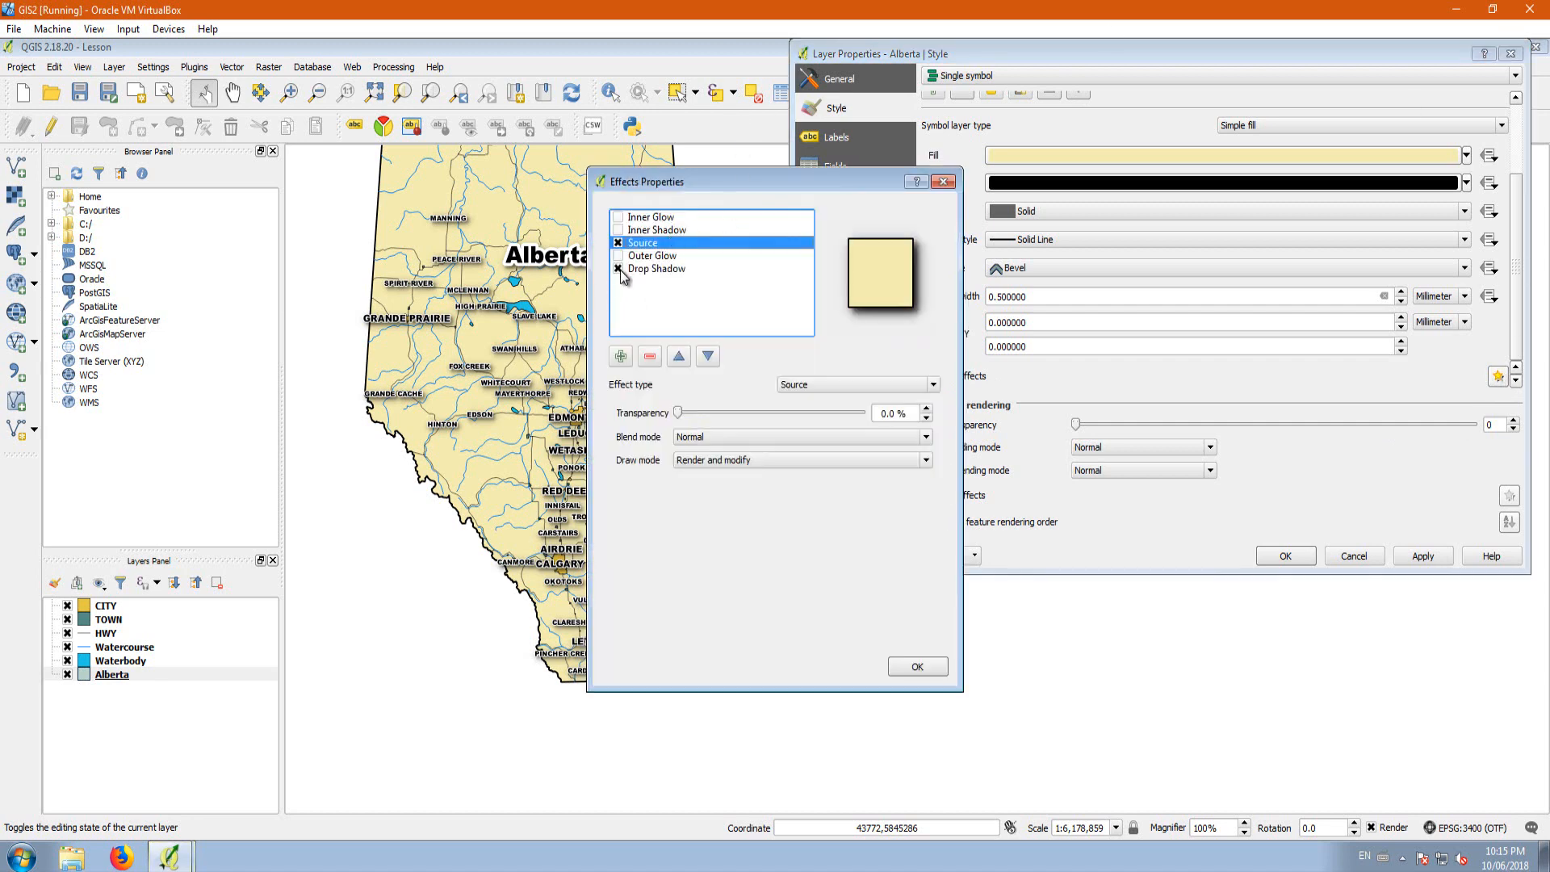
{"action": "left_click_drag", "start_coordinate": [787, 188], "coordinate": [1193, 114]}
{"action": "left_click", "coordinate": [1334, 600]}
{"action": "left_click", "coordinate": [1424, 559]}
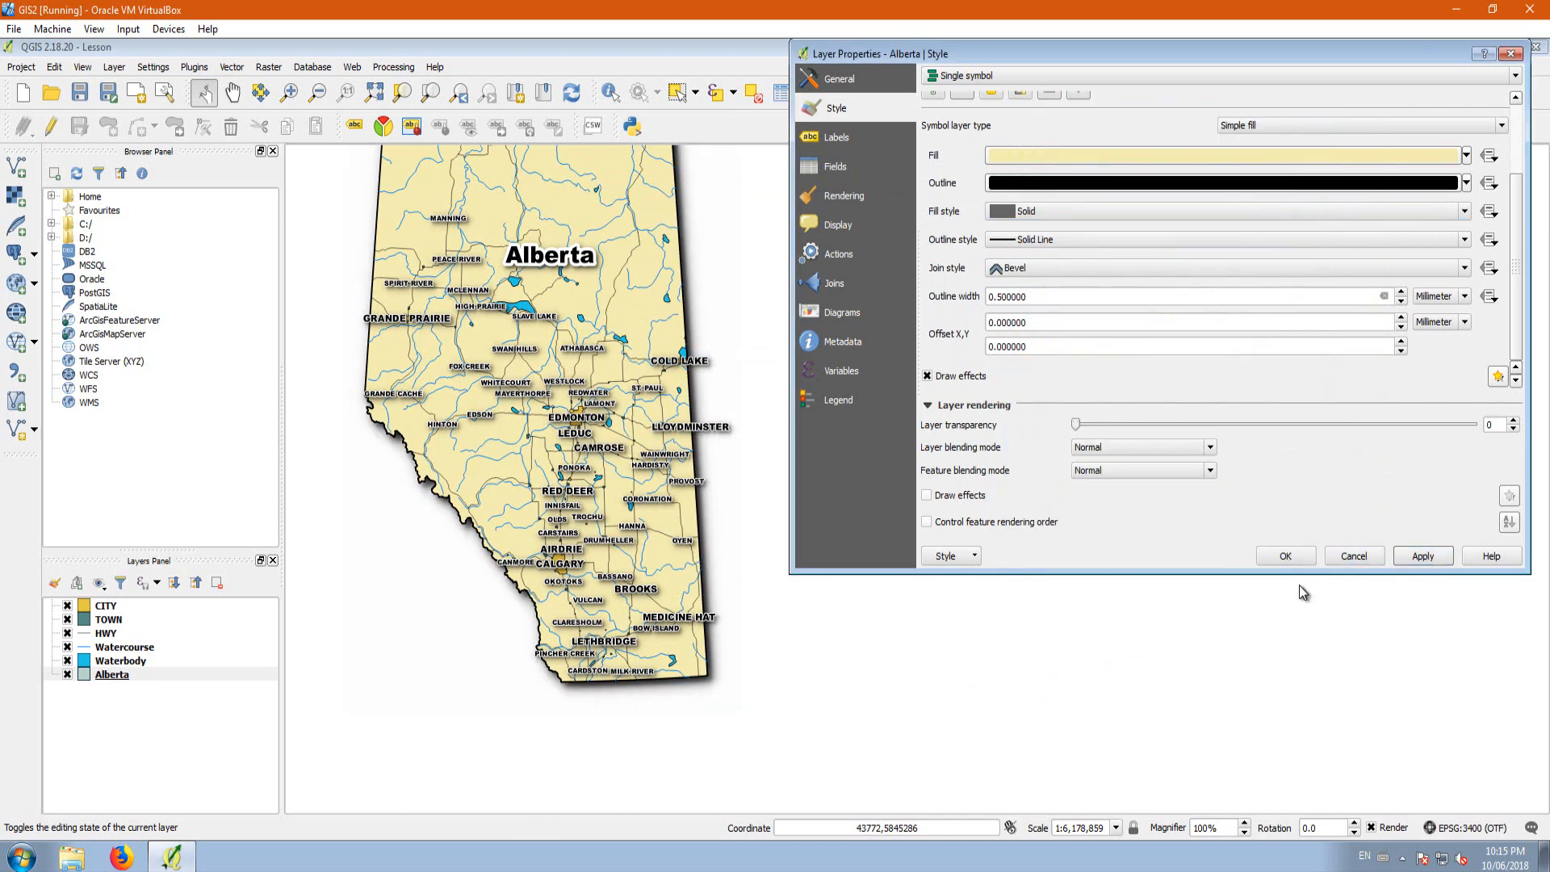
{"action": "left_click", "coordinate": [1286, 559]}
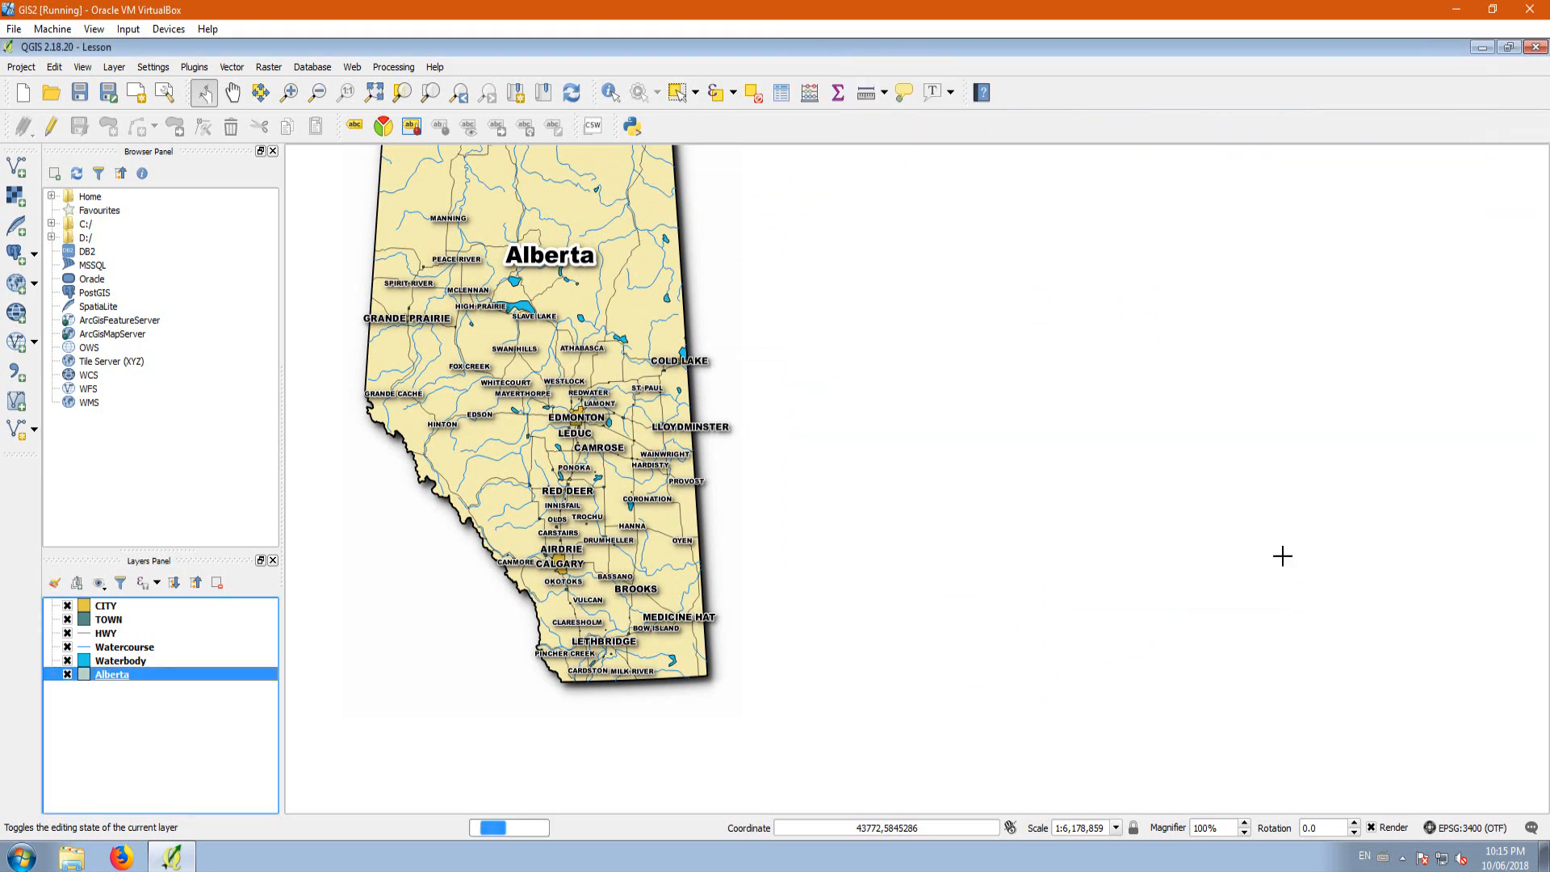
Step: Create a new print composer with its title left empty and maximize the composer window
{"action": "scroll", "coordinate": [807, 607], "scroll_direction": "down", "scroll_amount": 1}
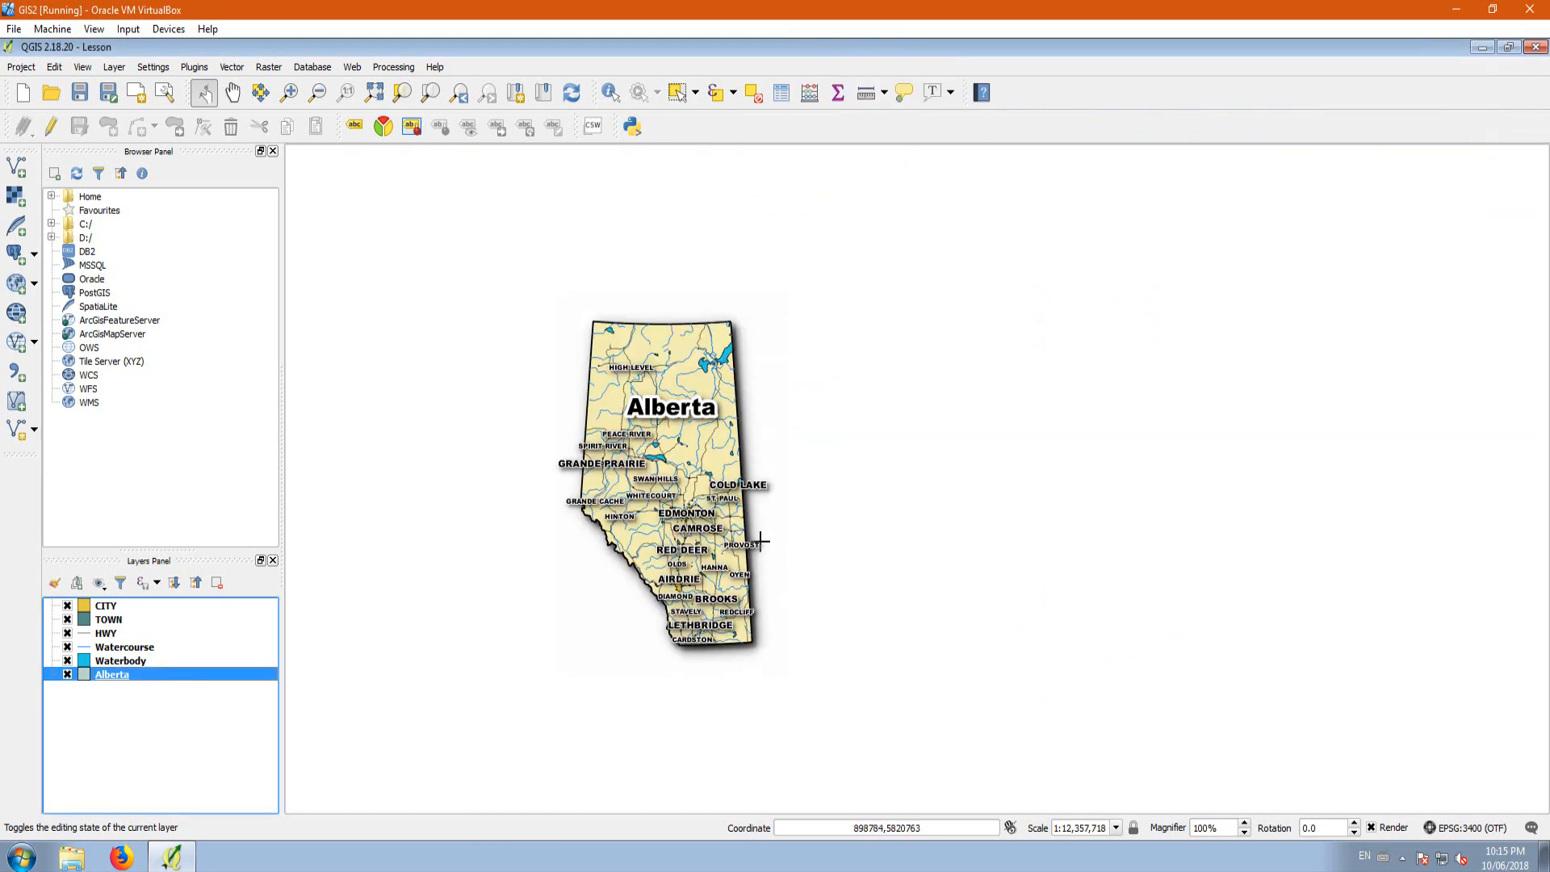
{"action": "scroll", "coordinate": [761, 540], "scroll_direction": "up", "scroll_amount": 1}
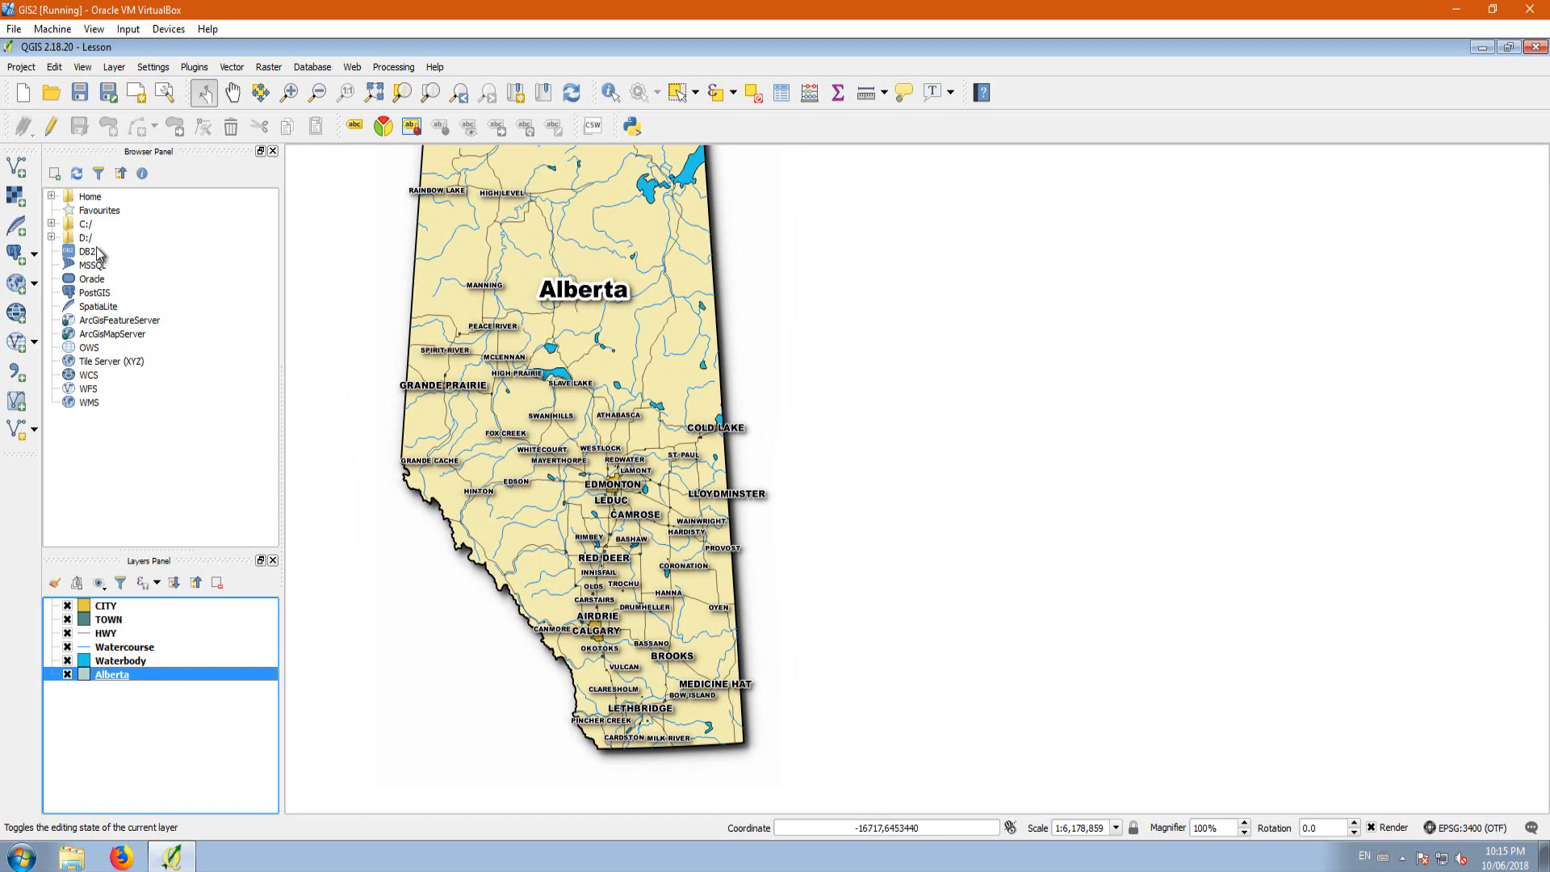
{"action": "left_click", "coordinate": [136, 96]}
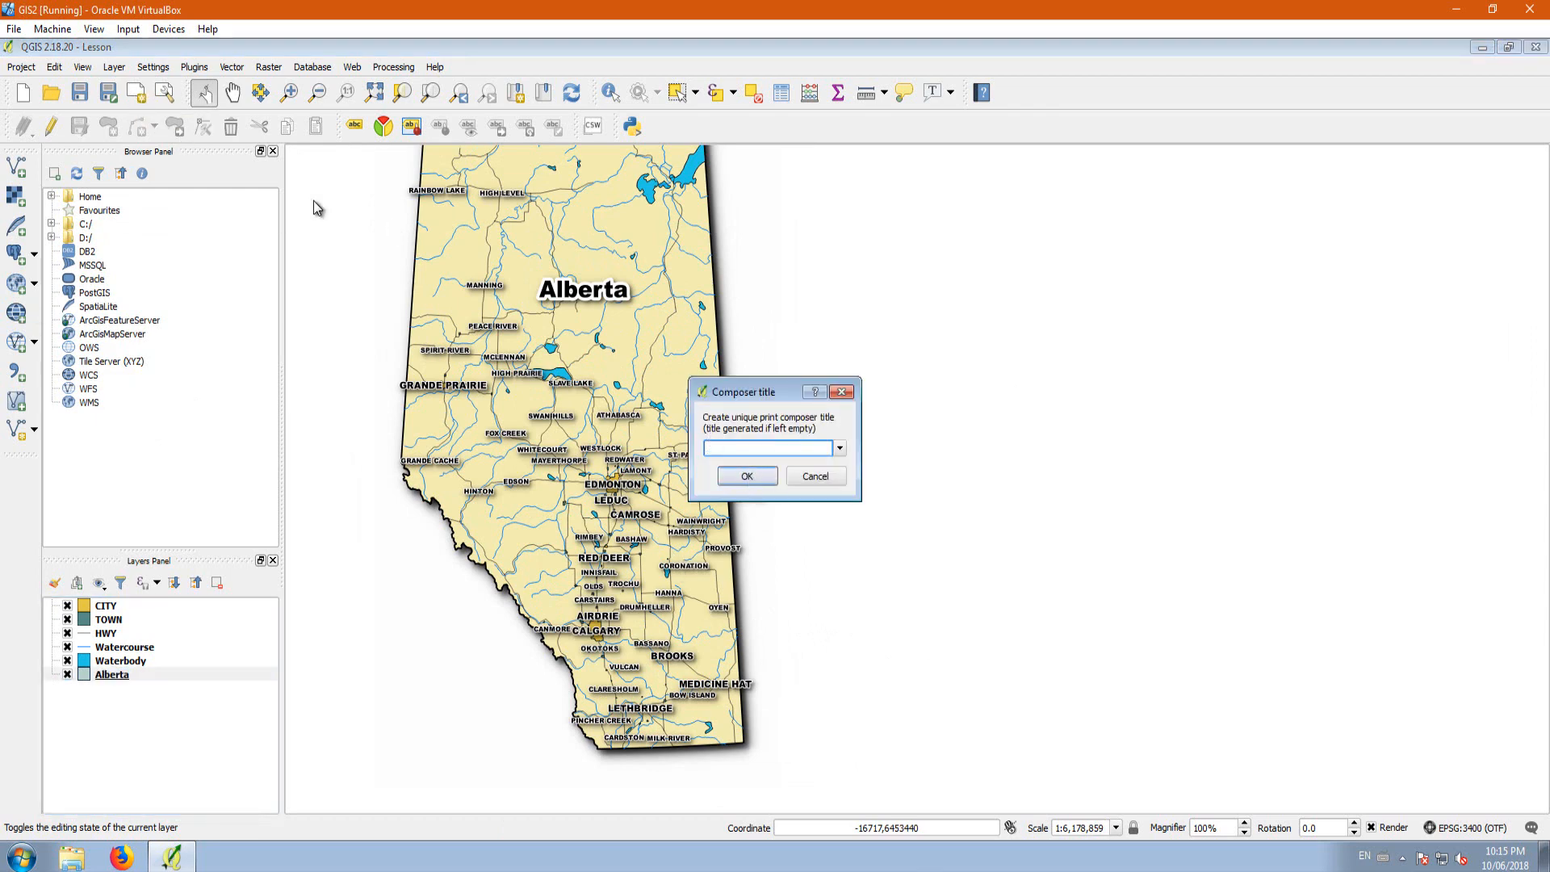
{"action": "left_click", "coordinate": [814, 477]}
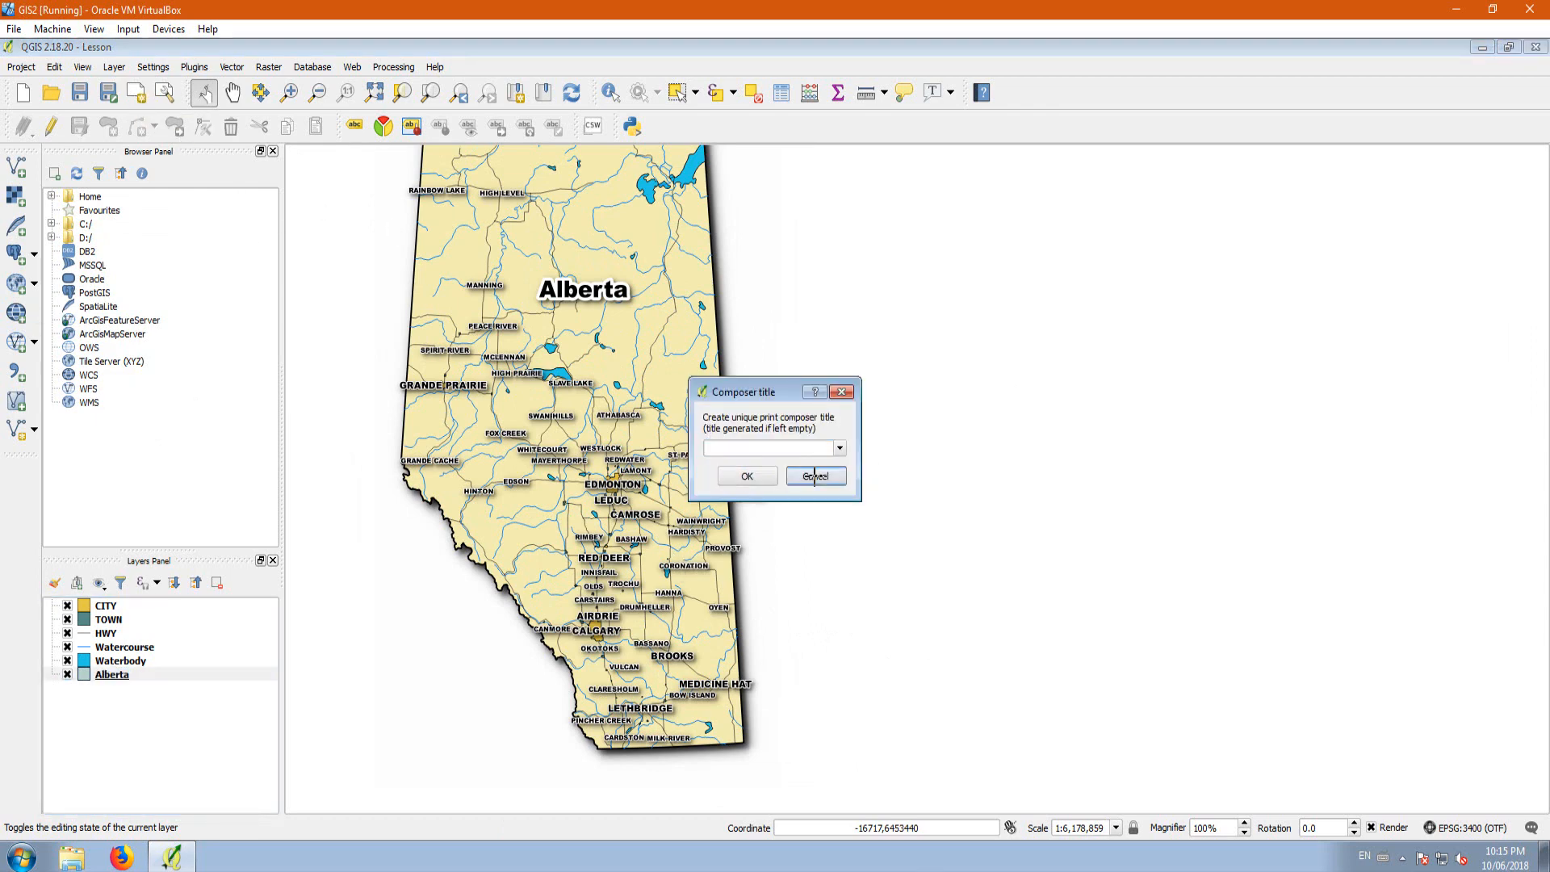
{"action": "left_click", "coordinate": [137, 96]}
{"action": "left_click", "coordinate": [735, 477]}
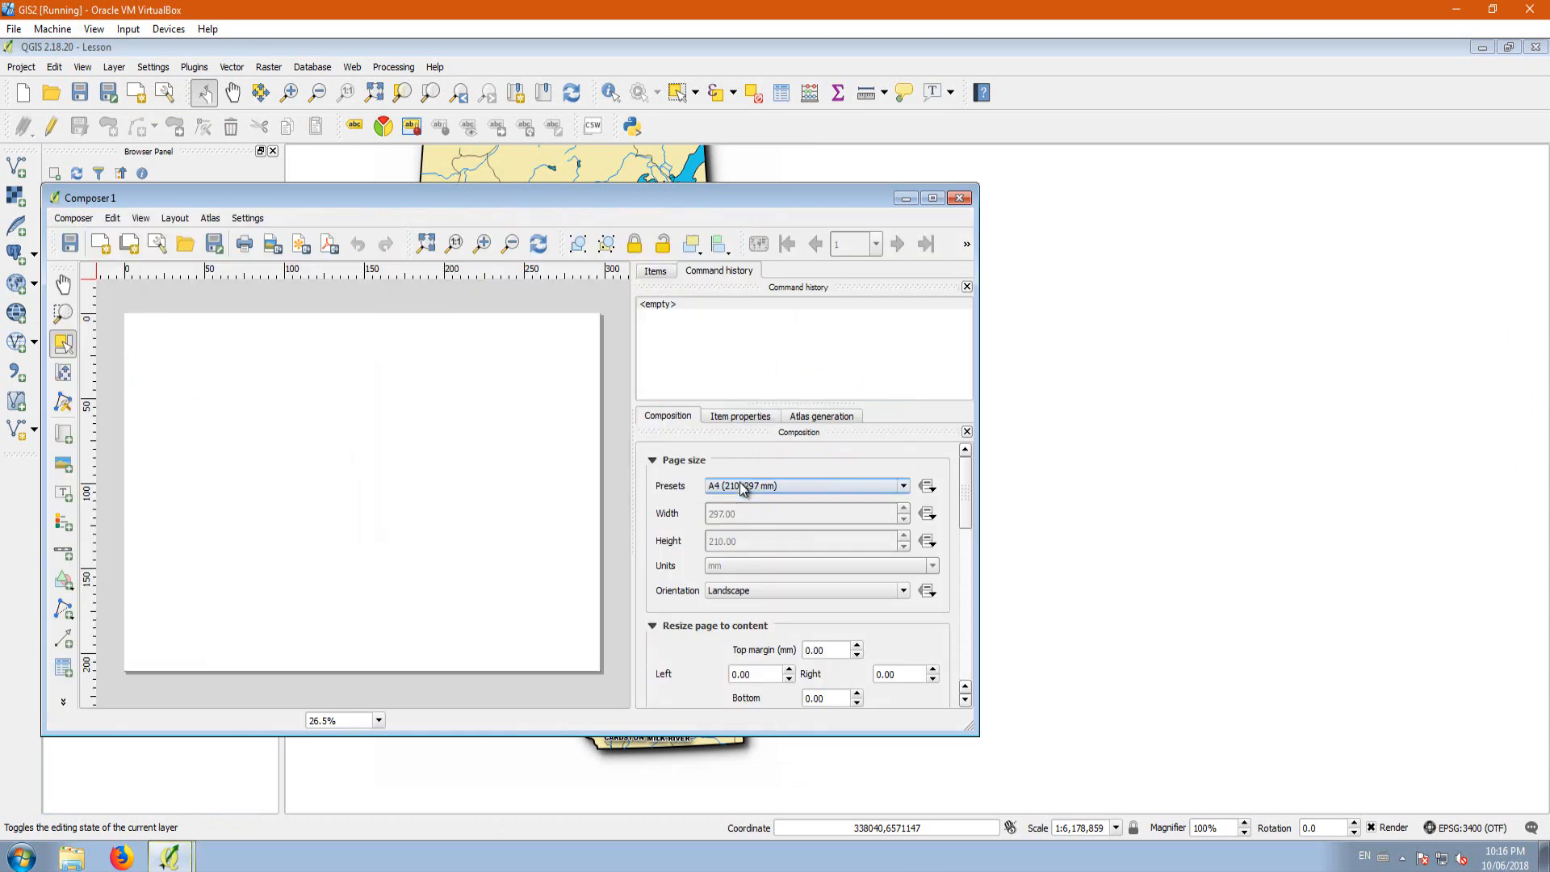
{"action": "left_click", "coordinate": [933, 198]}
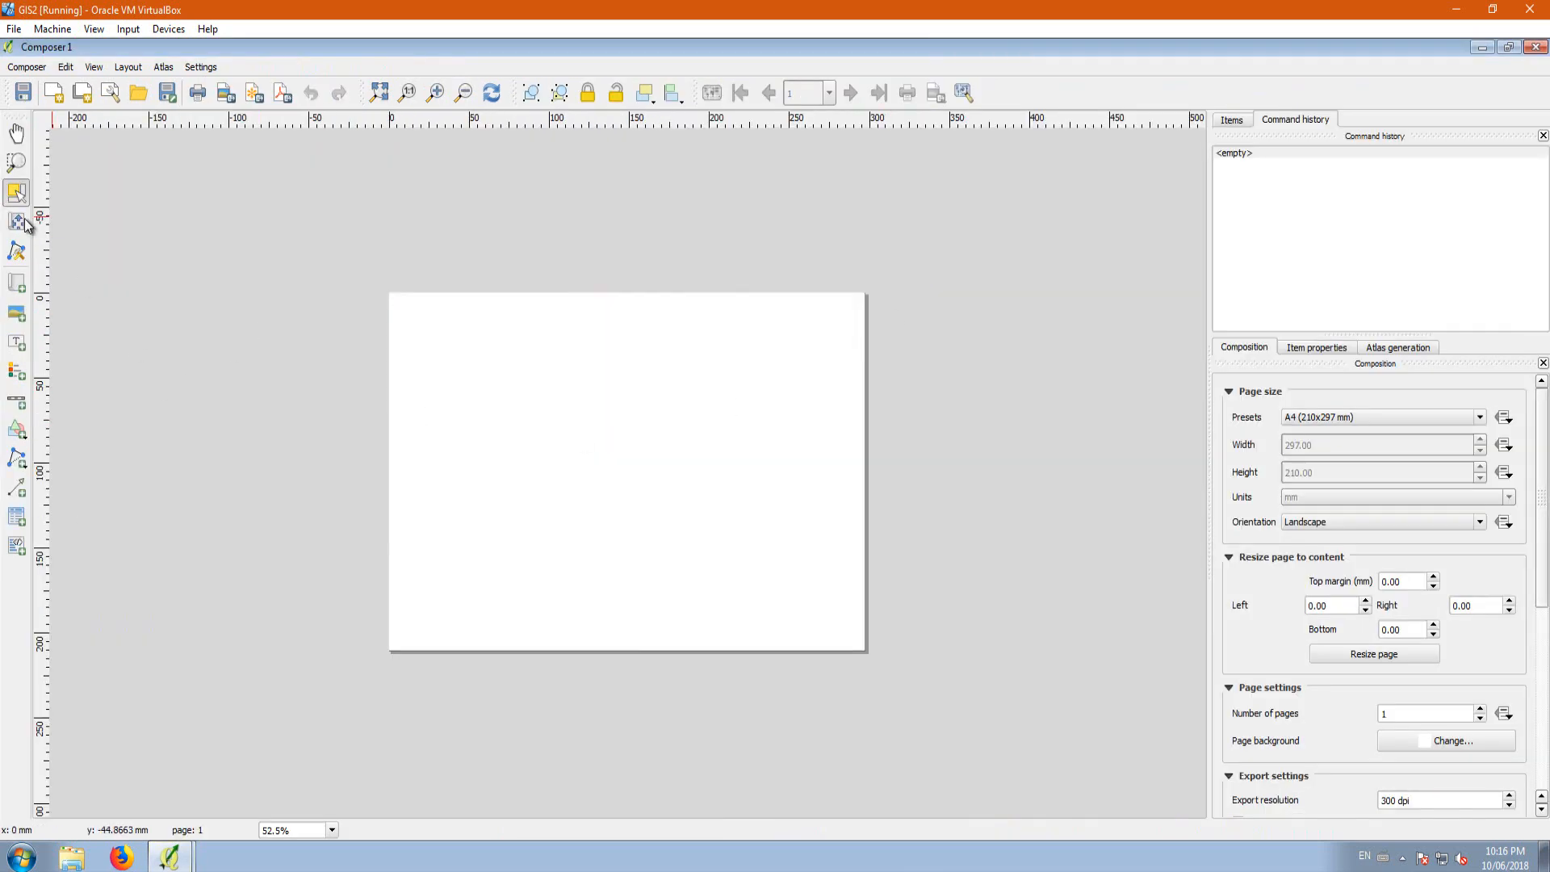
Step: Set the A4 page to portrait orientation, add a map item filling nearly the whole page, and show its item properties
{"action": "left_click", "coordinate": [16, 284]}
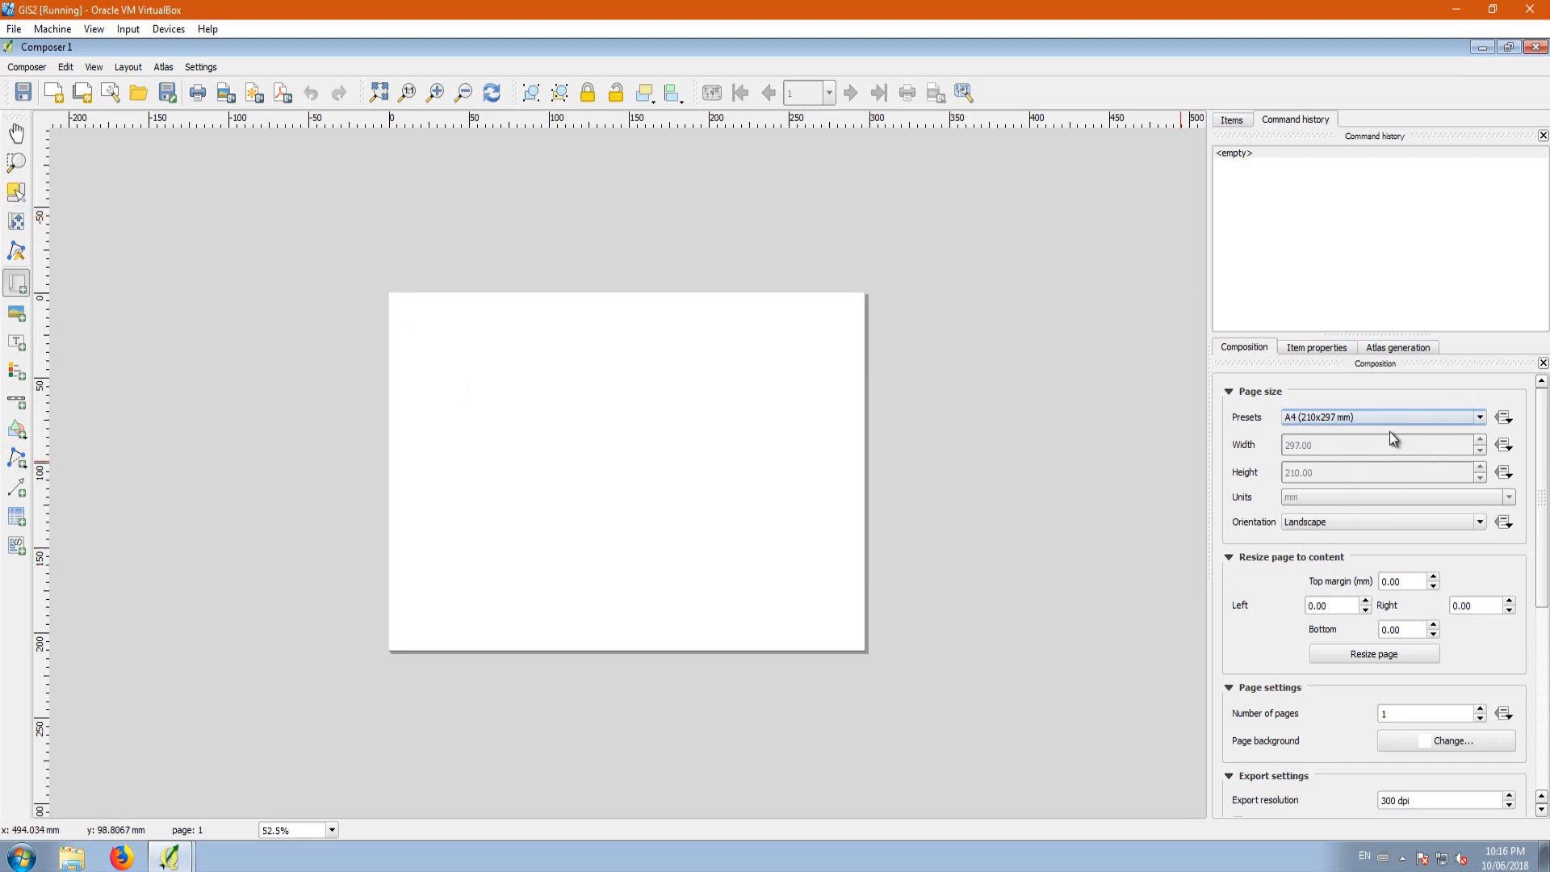
{"action": "left_click", "coordinate": [1348, 521]}
{"action": "left_click", "coordinate": [1312, 549]}
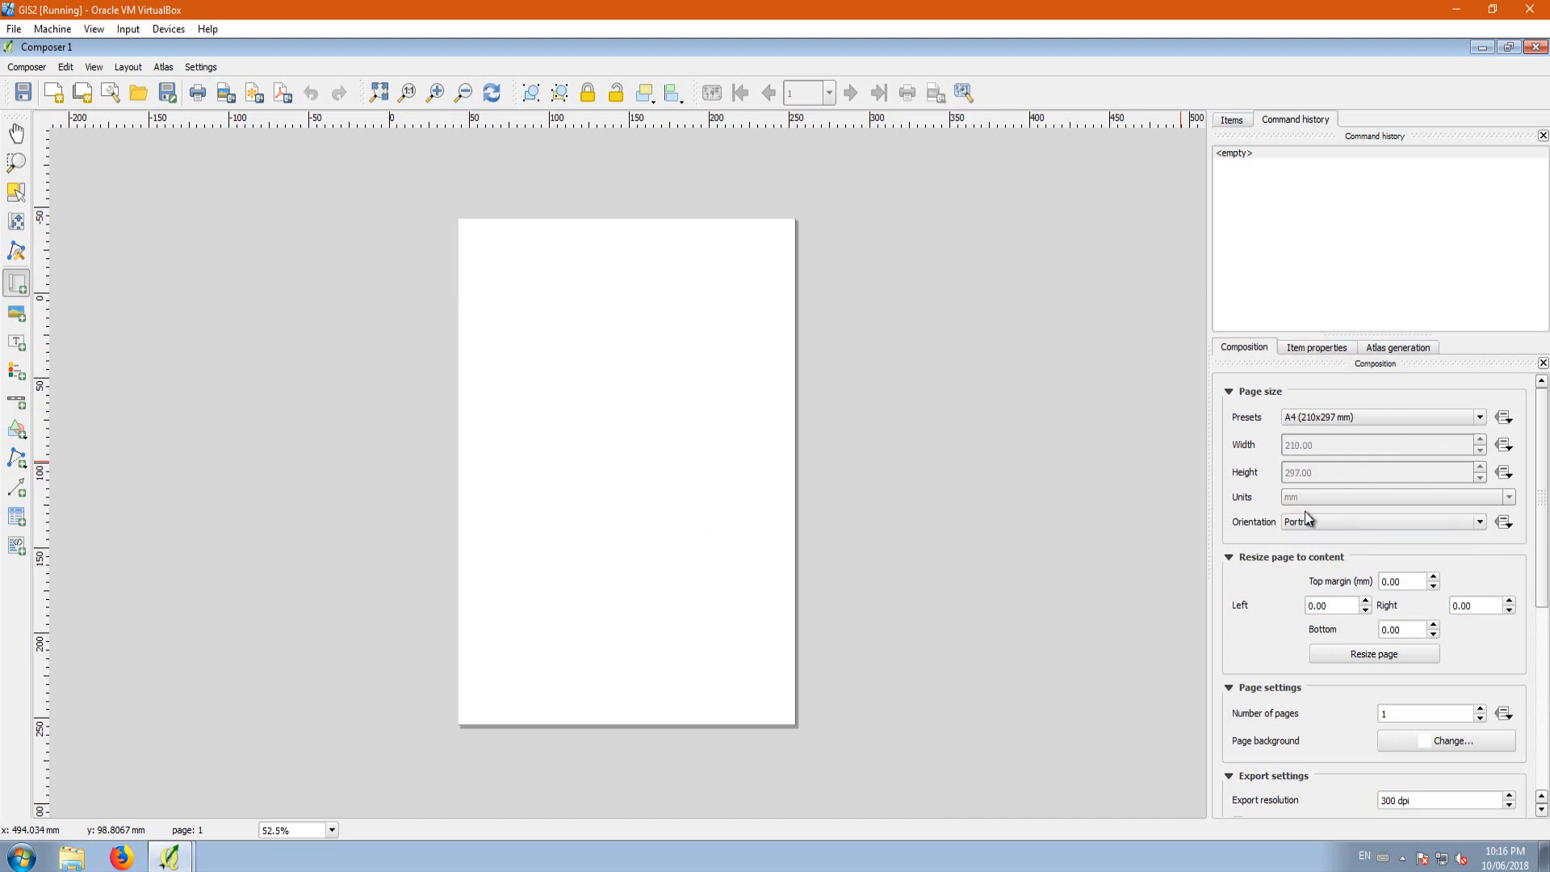
{"action": "mouse_move", "coordinate": [472, 235]}
{"action": "left_mouse_down"}
{"action": "mouse_move", "coordinate": [682, 661]}
{"action": "mouse_move", "coordinate": [793, 721]}
{"action": "left_mouse_up"}
{"action": "left_click", "coordinate": [11, 199]}
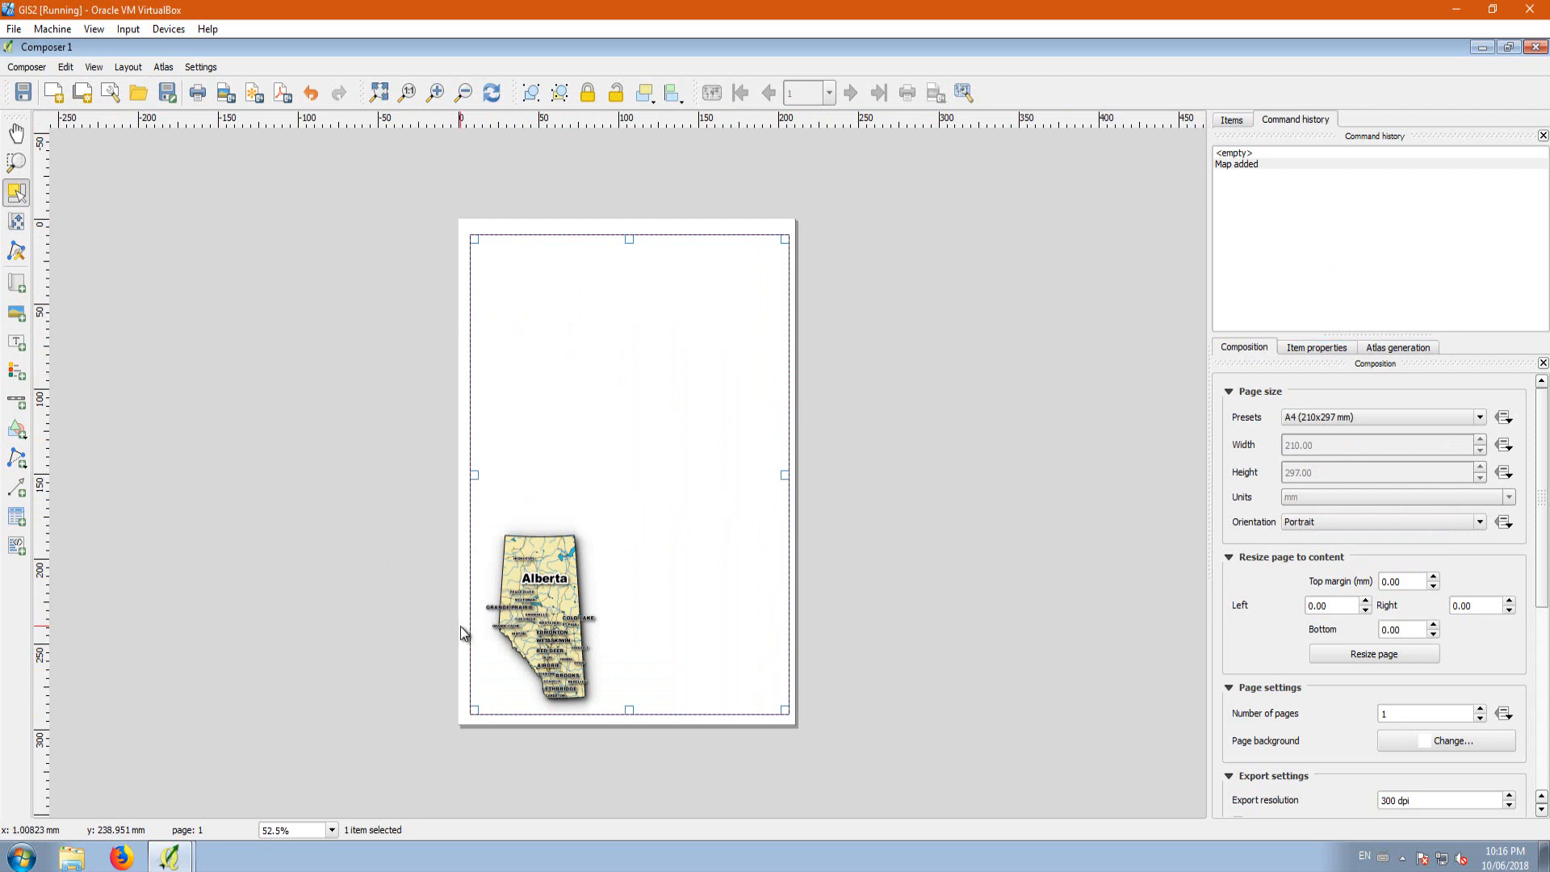
{"action": "left_click", "coordinate": [1308, 349]}
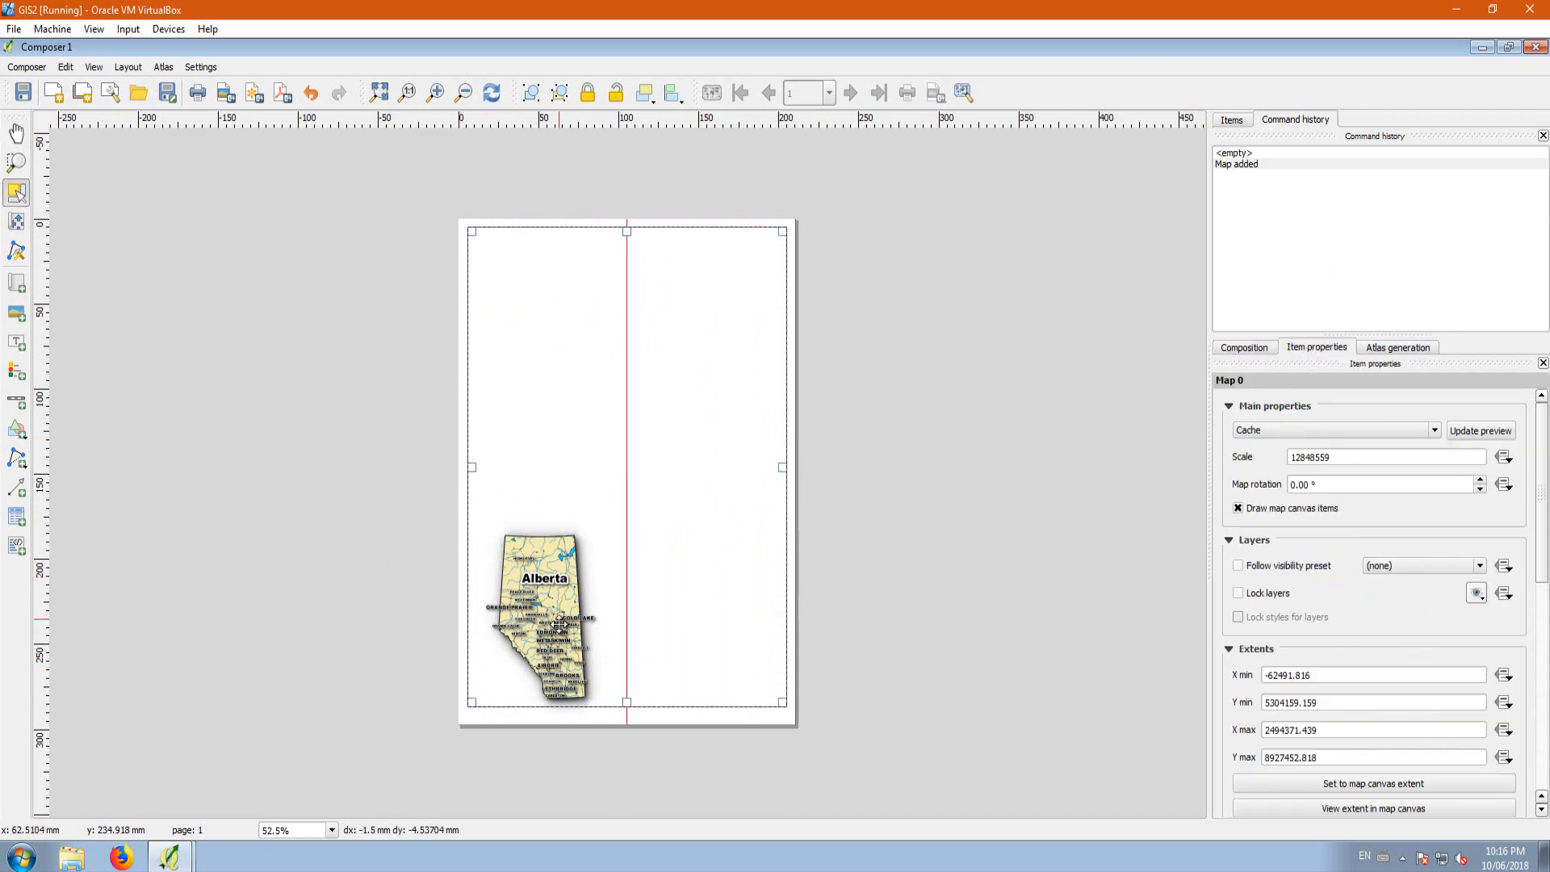
Step: Try scales of 500000 and 6000000 for the map item
{"action": "double_click", "coordinate": [1309, 457]}
{"action": "type", "text": "500000"}
{"action": "key", "text": "Return"}
{"action": "key", "text": "BackSpace"}
{"action": "key", "text": "Return"}
Step: Set the map item's scale to 4500000 and move its content so that all of Alberta sits inside the frame
{"action": "key", "text": "BackSpace"}
{"action": "key", "text": "Return"}
{"action": "type", "text": "6000000"}
{"action": "key", "text": "Return"}
{"action": "type", "text": "65"}
{"action": "left_click_drag", "start_coordinate": [1301, 457], "coordinate": [1289, 456]}
{"action": "type", "text": "50"}
{"action": "key", "text": "Return"}
{"action": "type", "text": "40"}
{"action": "key", "text": "Return"}
{"action": "key", "text": "BackSpace"}
{"action": "type", "text": "5"}
{"action": "key", "text": "Return"}
{"action": "left_click_drag", "start_coordinate": [636, 480], "coordinate": [640, 467]}
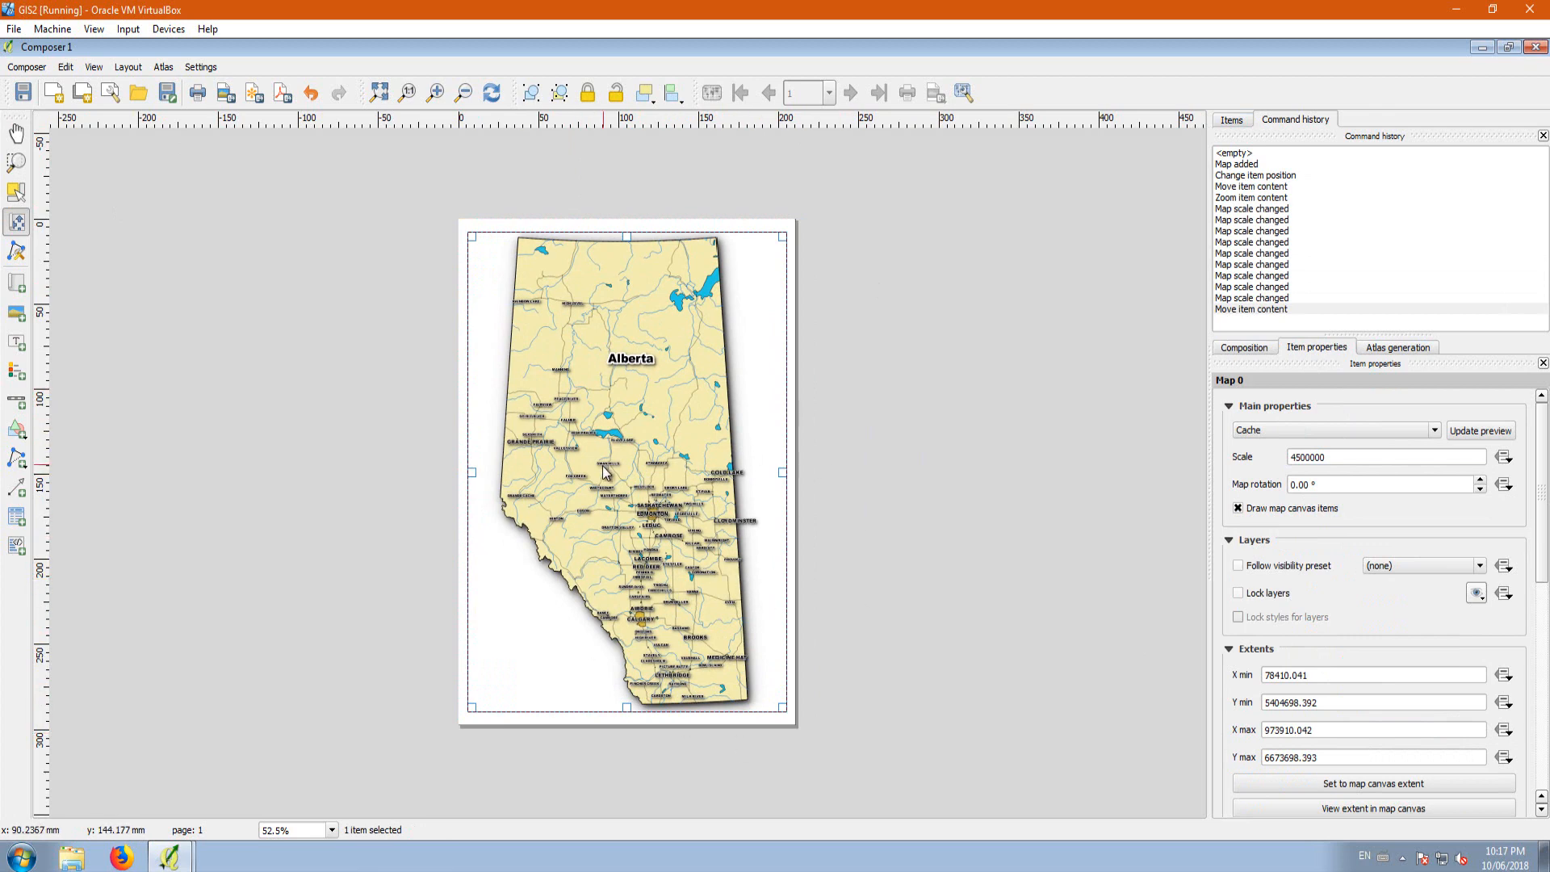
Step: Export the composition as a 4960 x 7015 px PNG image named Lesson 1 in the desktop's Lesson 2 folder
{"action": "left_click", "coordinate": [32, 69]}
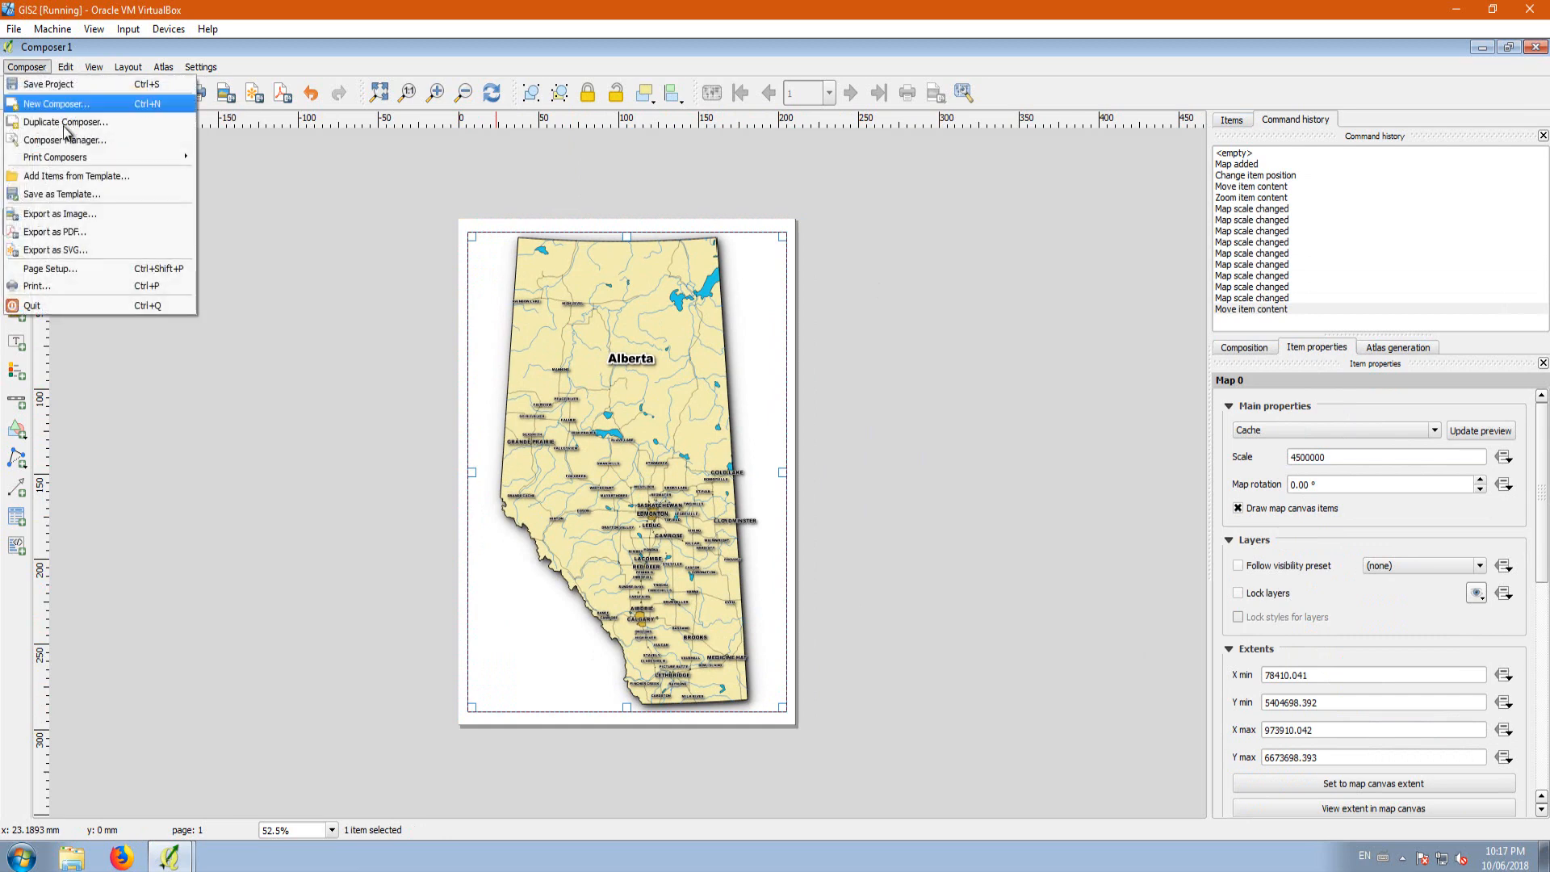
{"action": "left_click", "coordinate": [97, 214]}
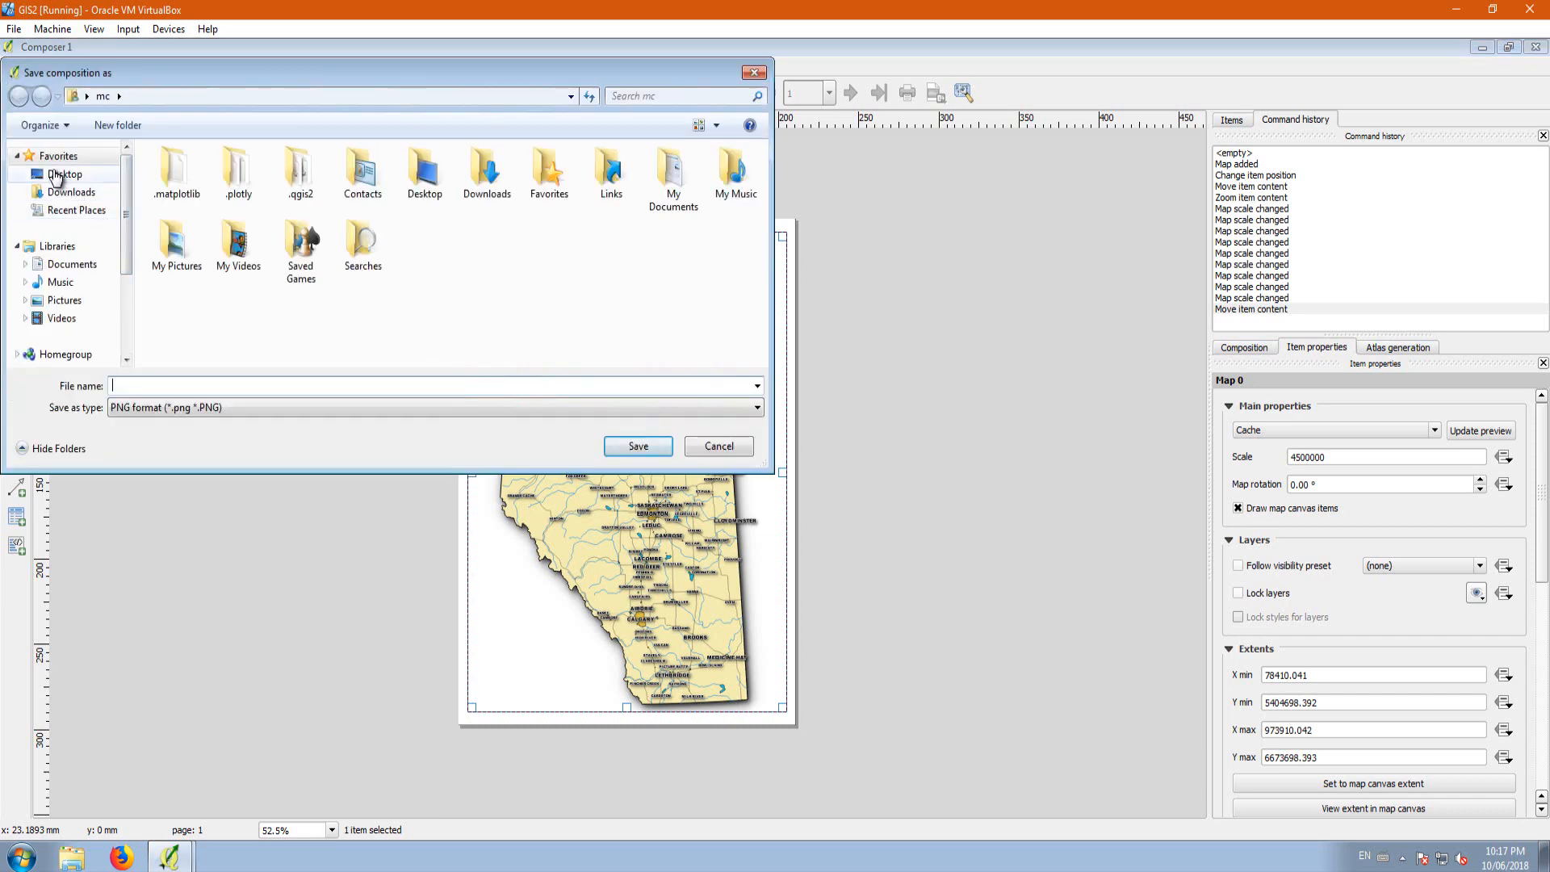
{"action": "left_click", "coordinate": [54, 176]}
{"action": "double_click", "coordinate": [197, 270]}
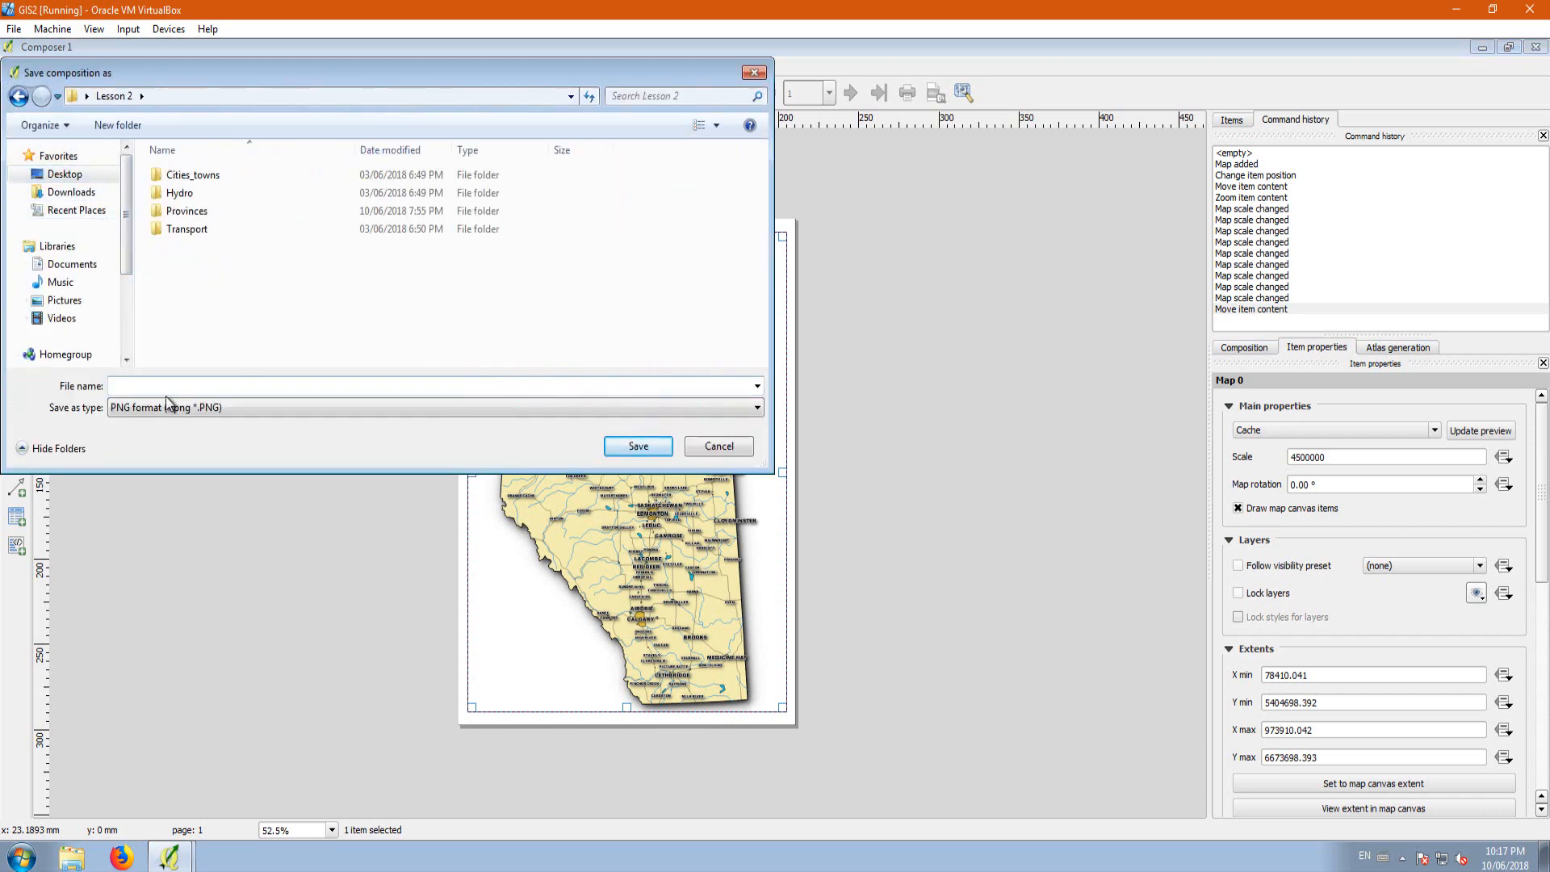
{"action": "type", "text": "L"}
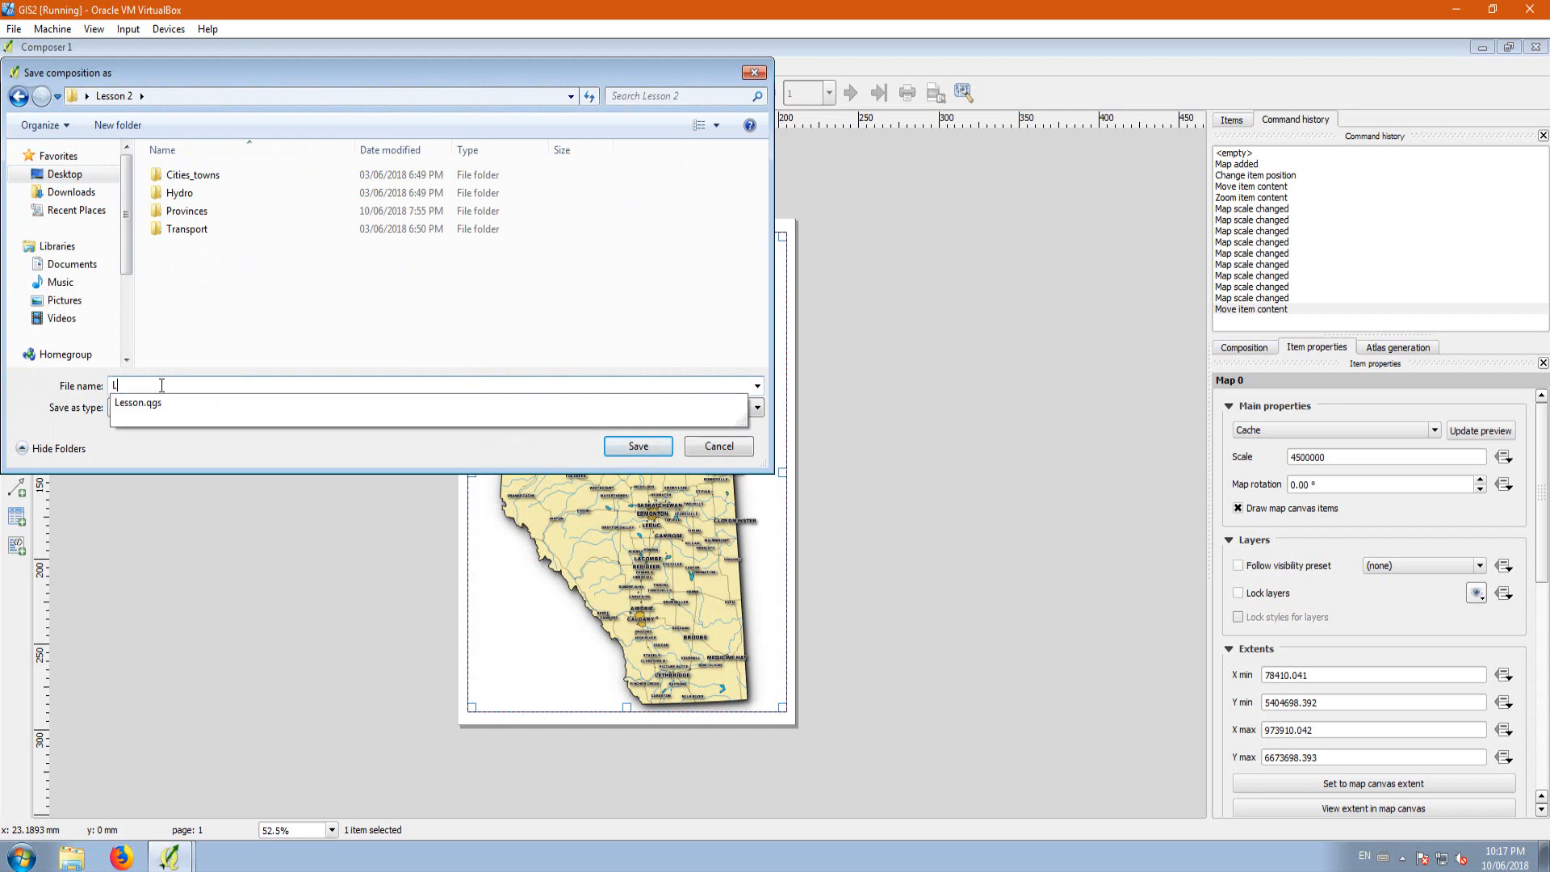
{"action": "type", "text": "esson 1"}
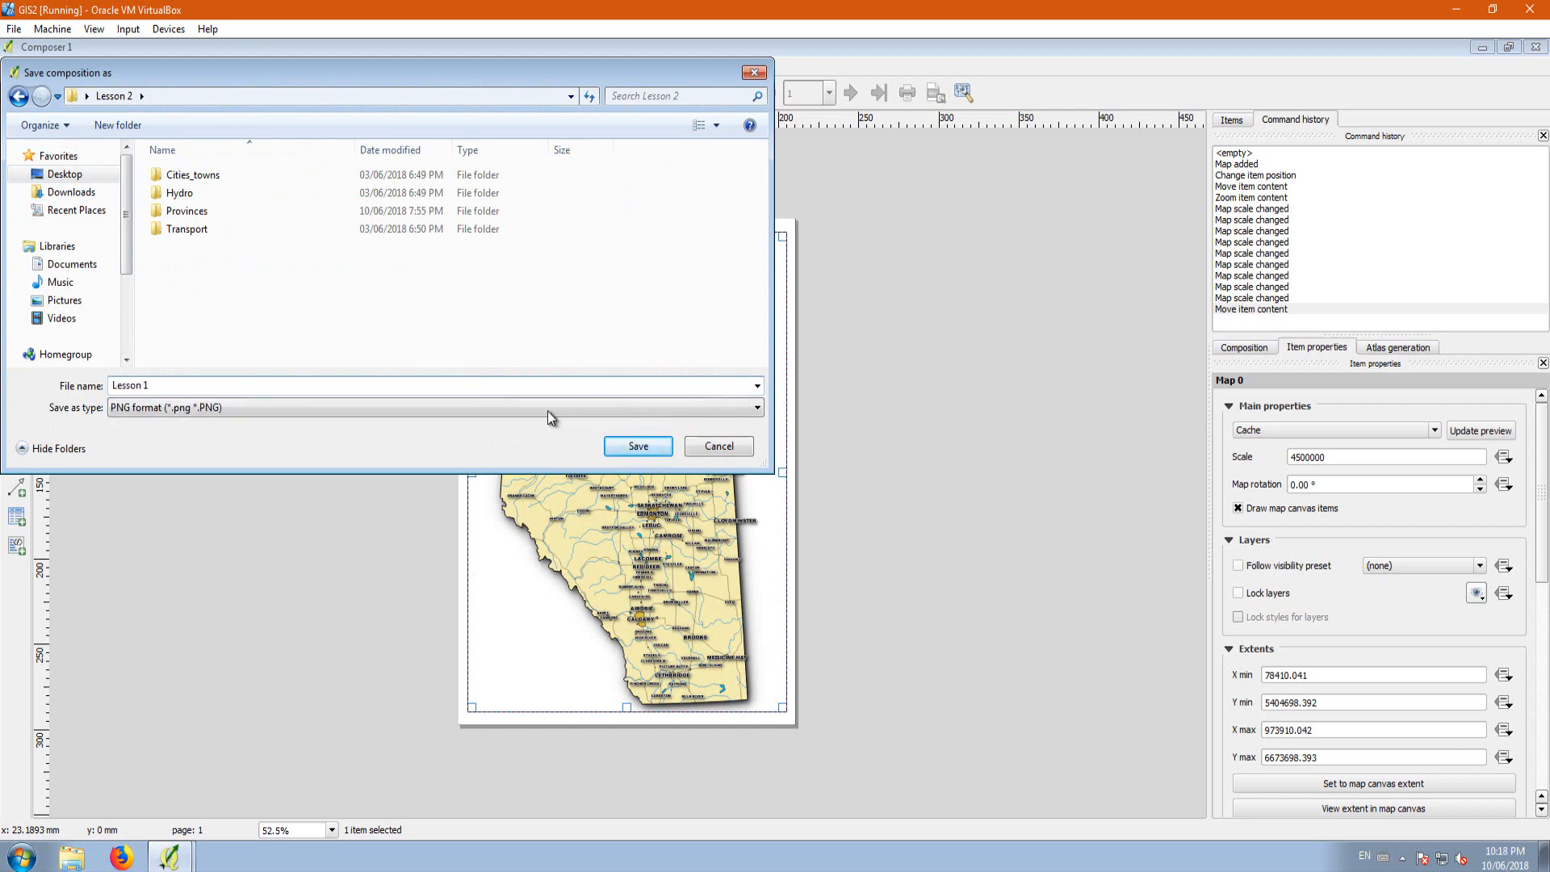
{"action": "left_click", "coordinate": [626, 448]}
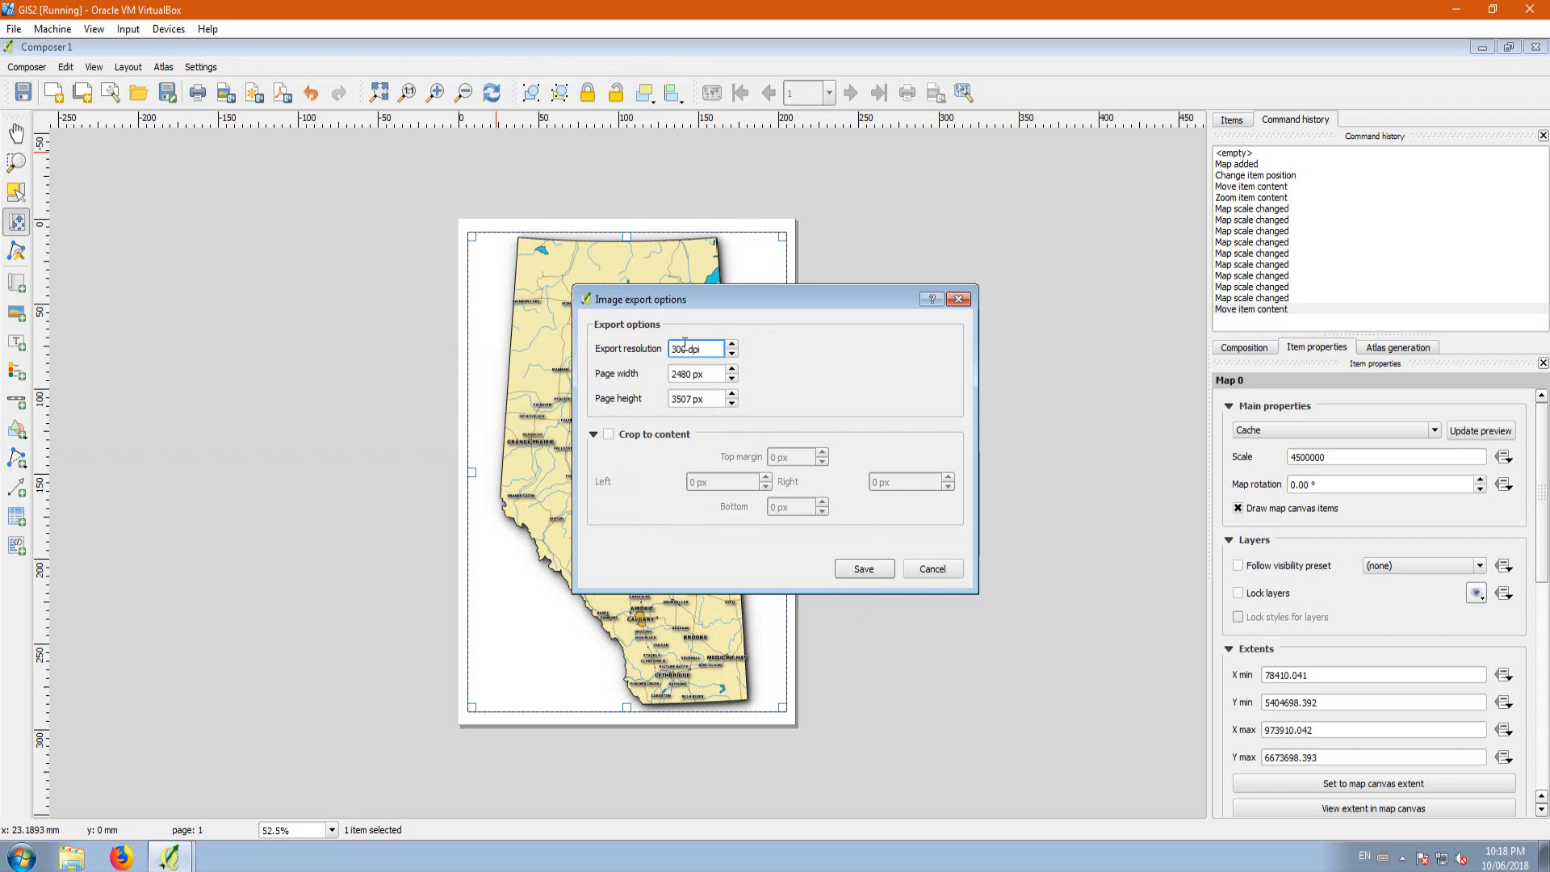
{"action": "left_click", "coordinate": [864, 569]}
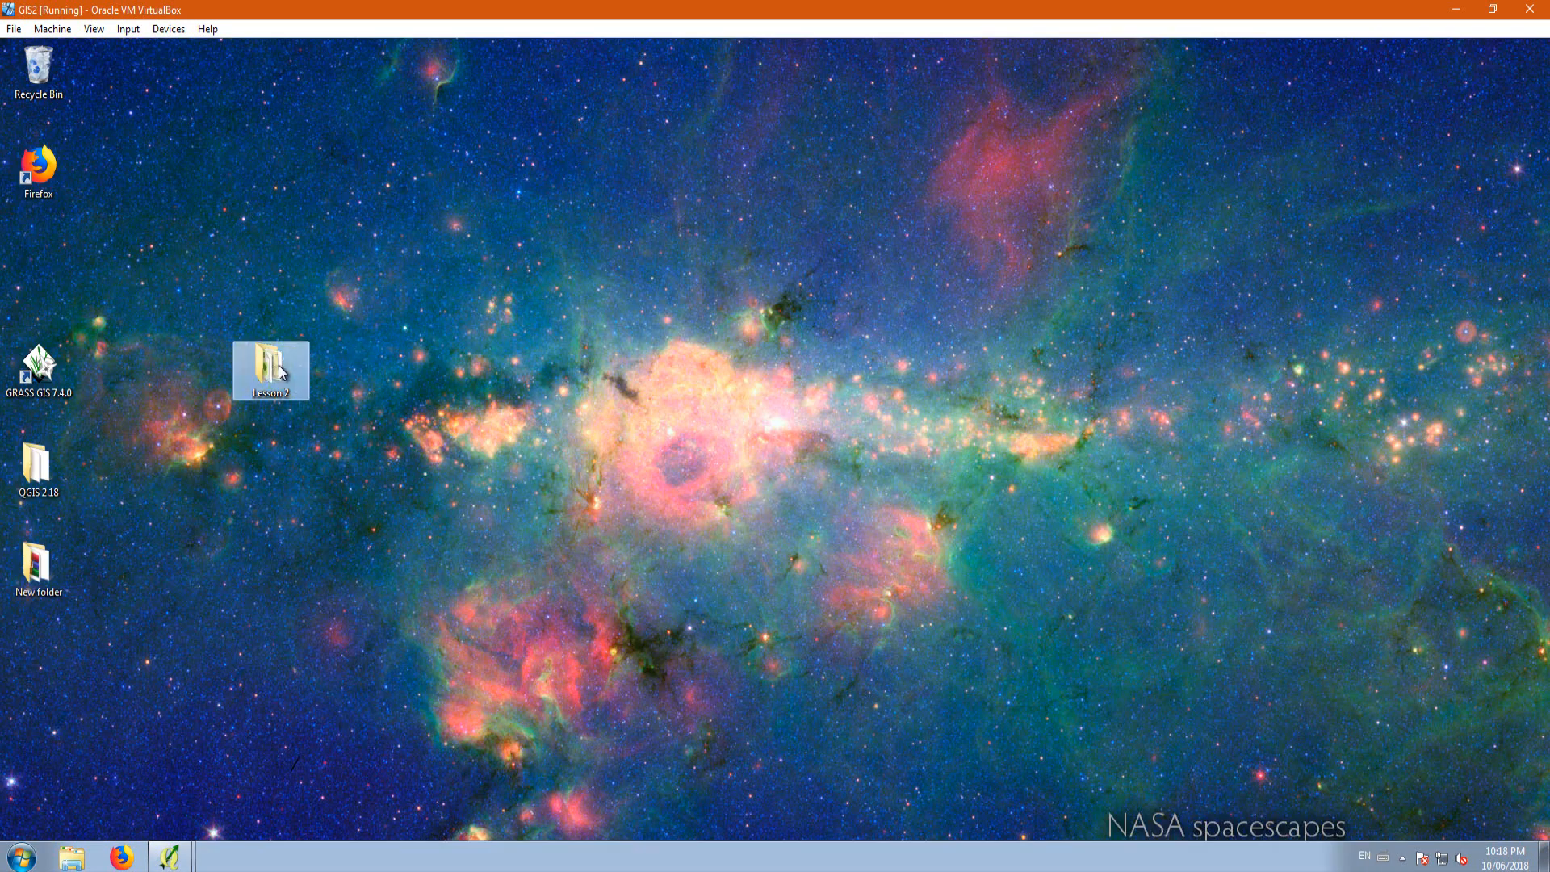
Step: Open the exported Lesson 1 image from the desktop's Lesson 2 folder in Windows Photo Viewer and maximize the viewer
{"action": "double_click", "coordinate": [268, 368]}
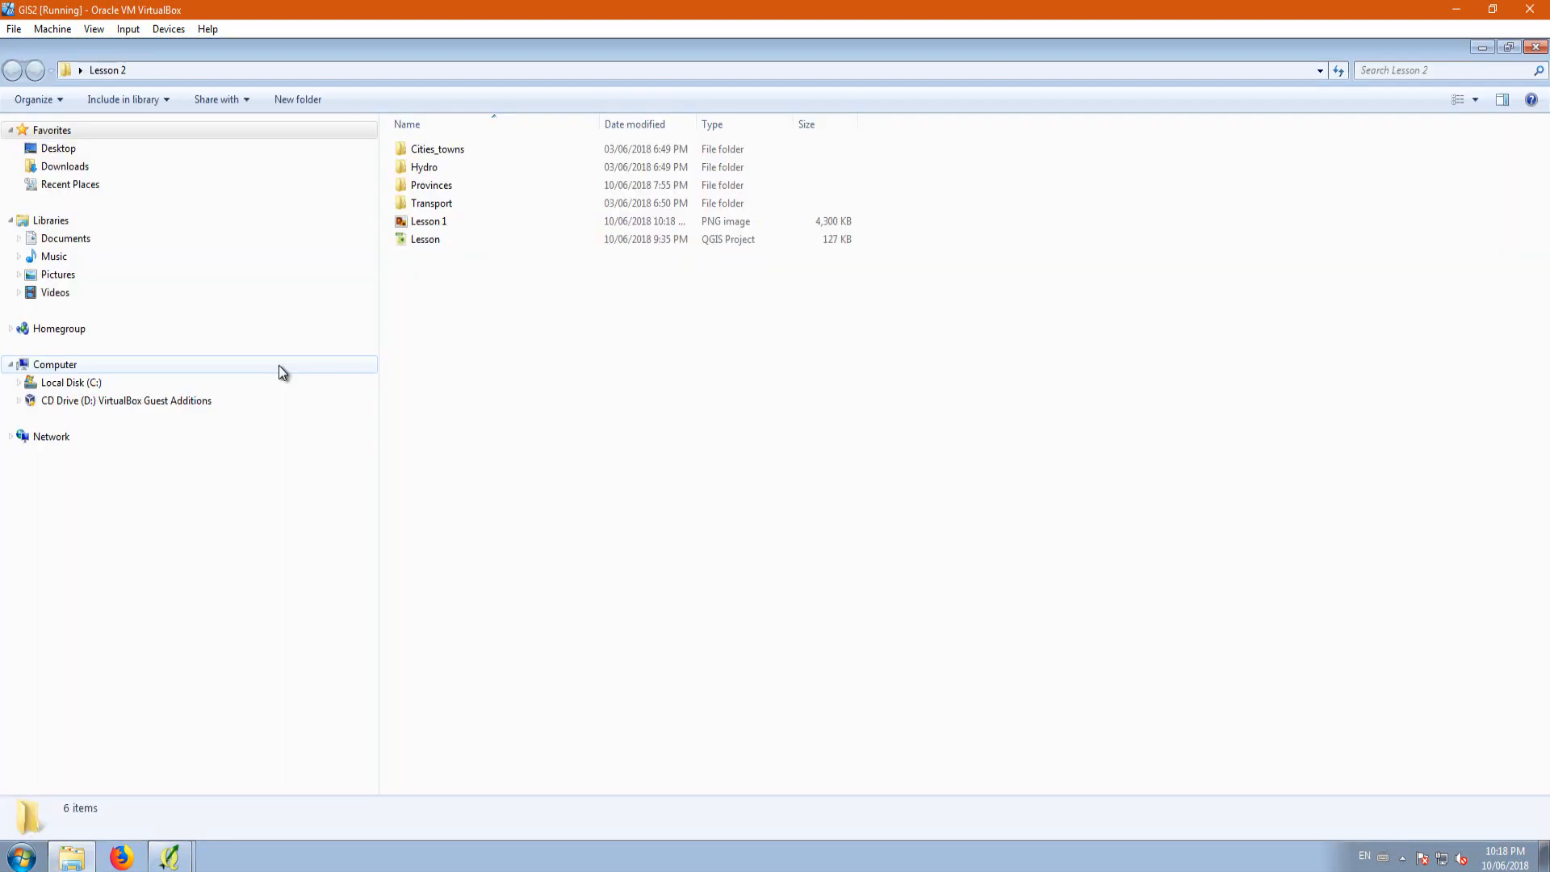
{"action": "double_click", "coordinate": [434, 224]}
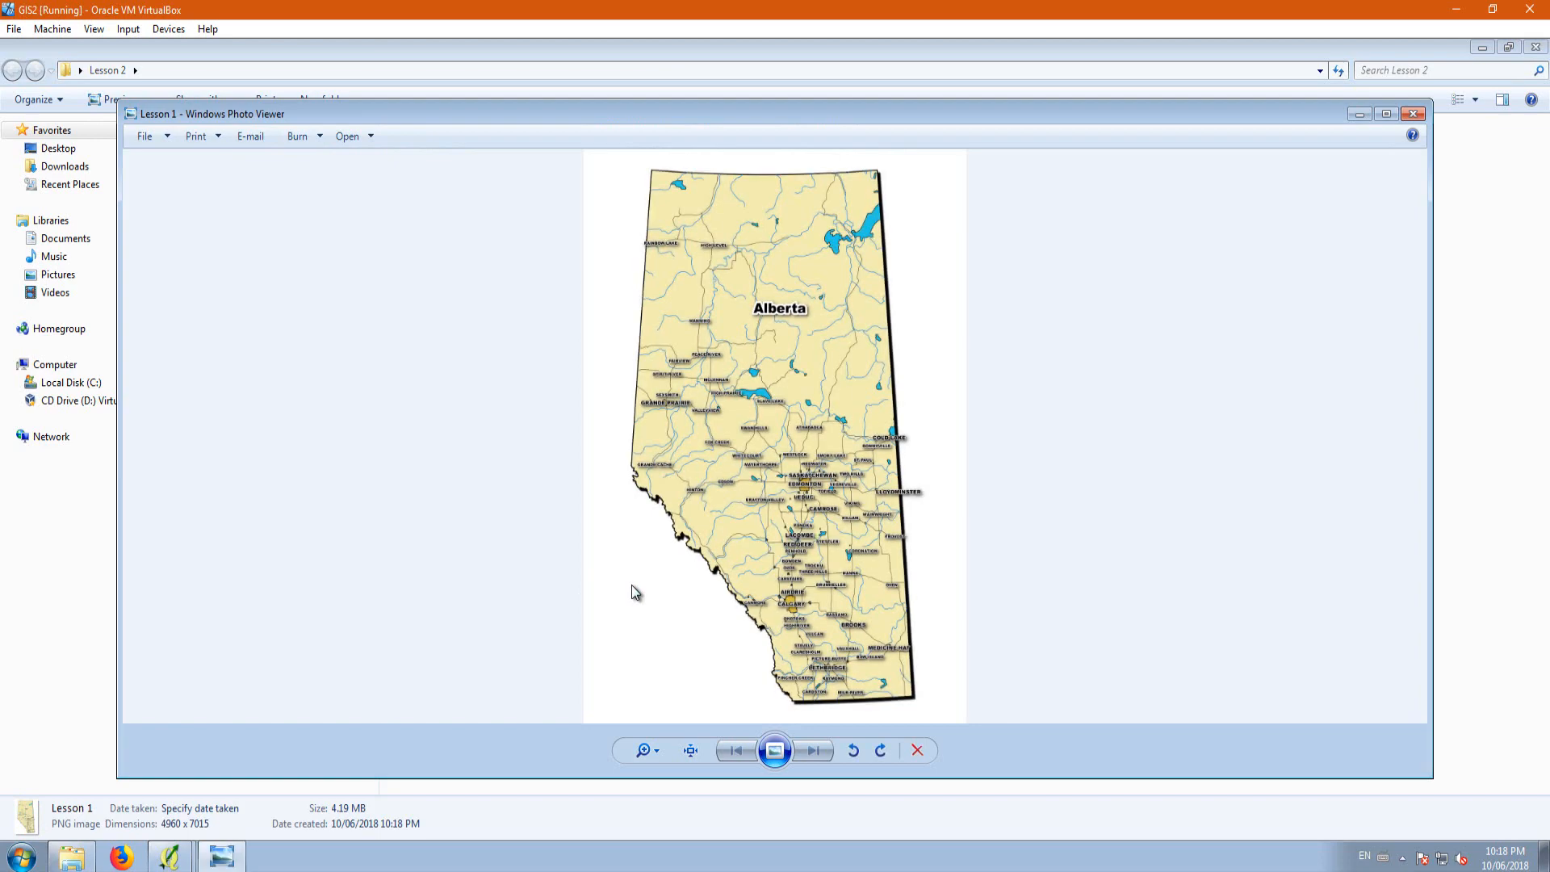
{"action": "left_click", "coordinate": [1387, 114]}
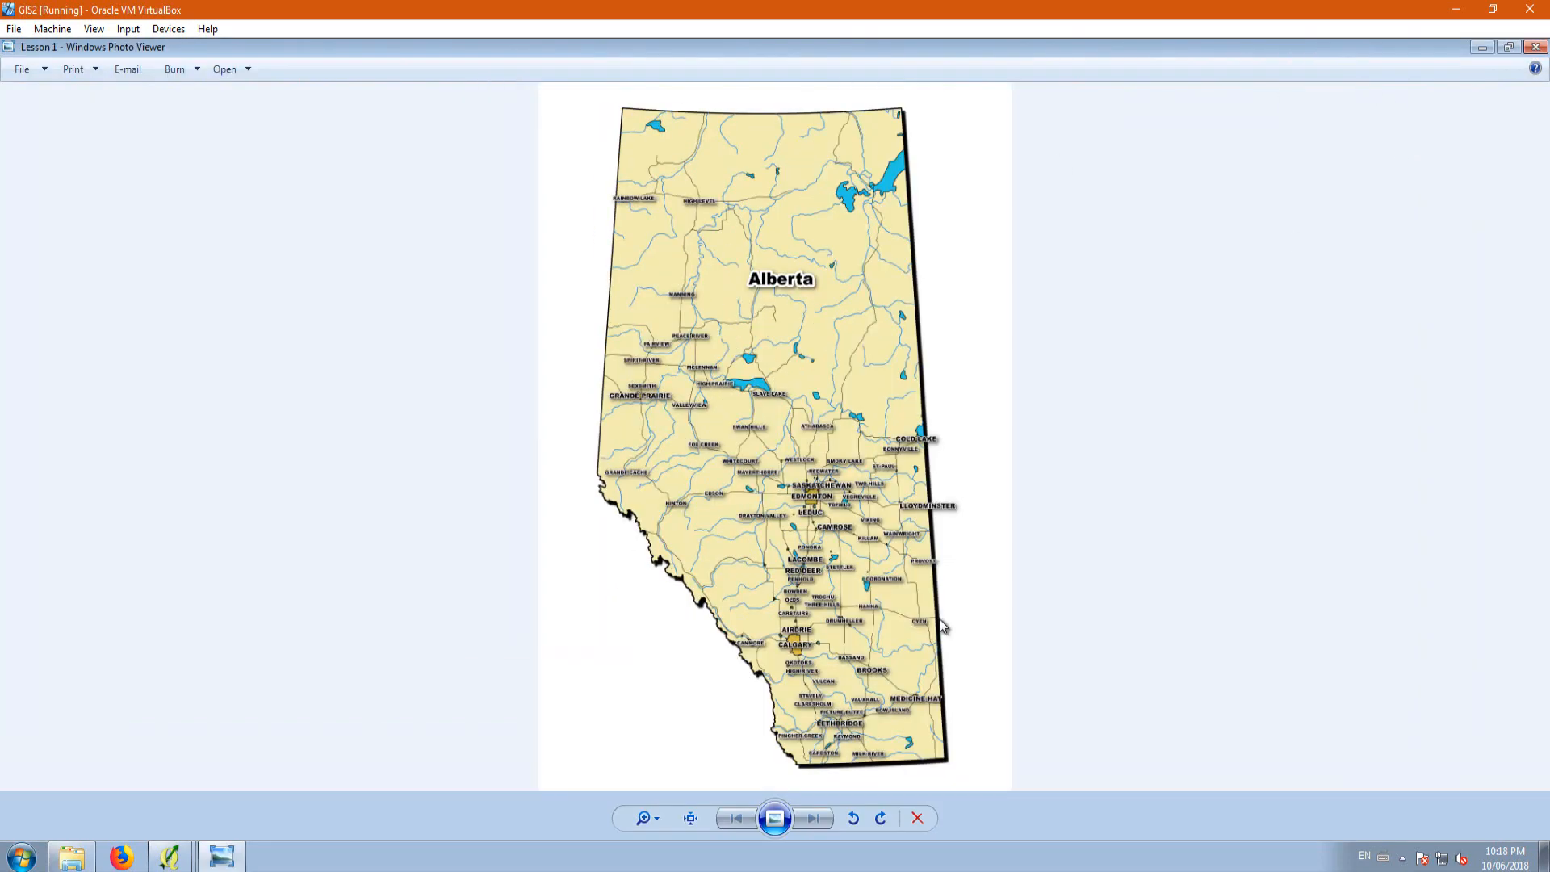
Step: Examine the exported map up close, checking the city, town and province labels, the border and the drop shadow
{"action": "scroll", "coordinate": [859, 496], "scroll_direction": "up", "scroll_amount": 5}
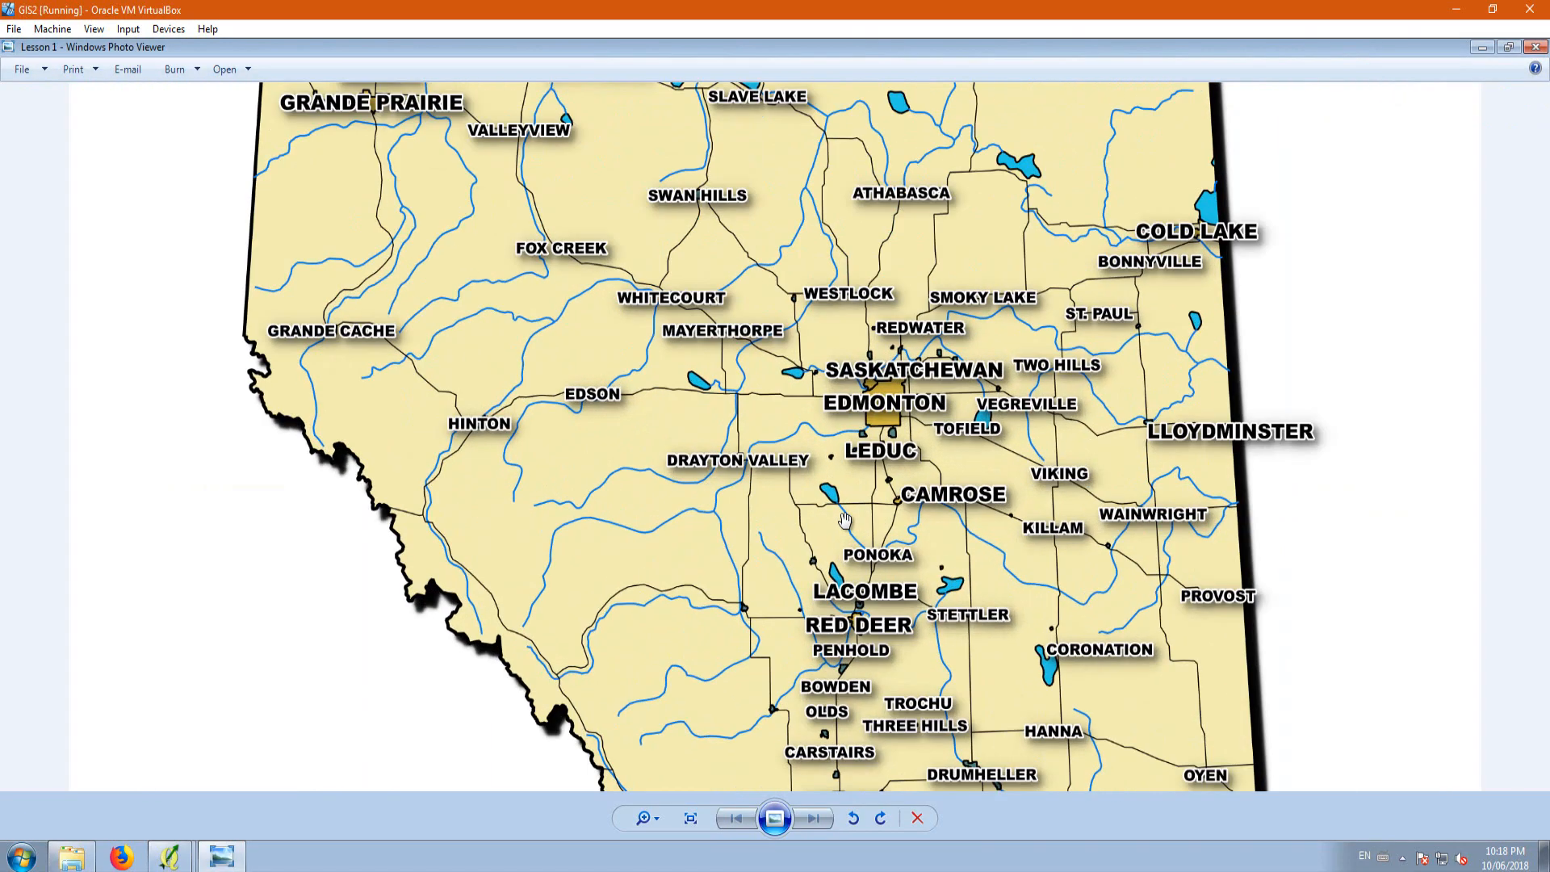
{"action": "scroll", "coordinate": [845, 520], "scroll_direction": "up", "scroll_amount": 2}
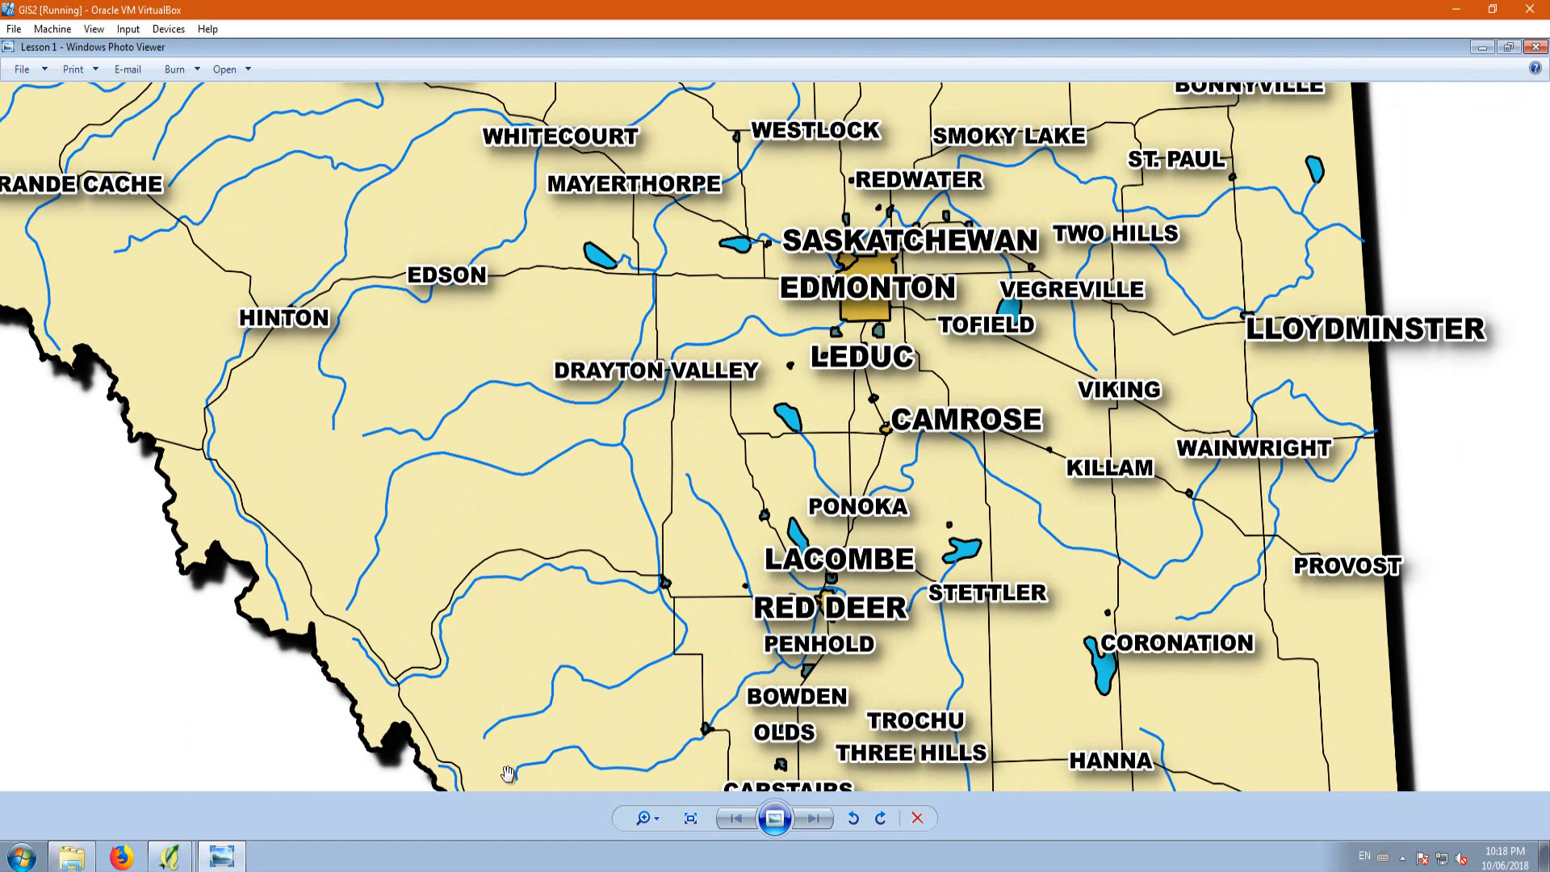
{"action": "scroll", "coordinate": [860, 563], "scroll_direction": "down", "scroll_amount": 3}
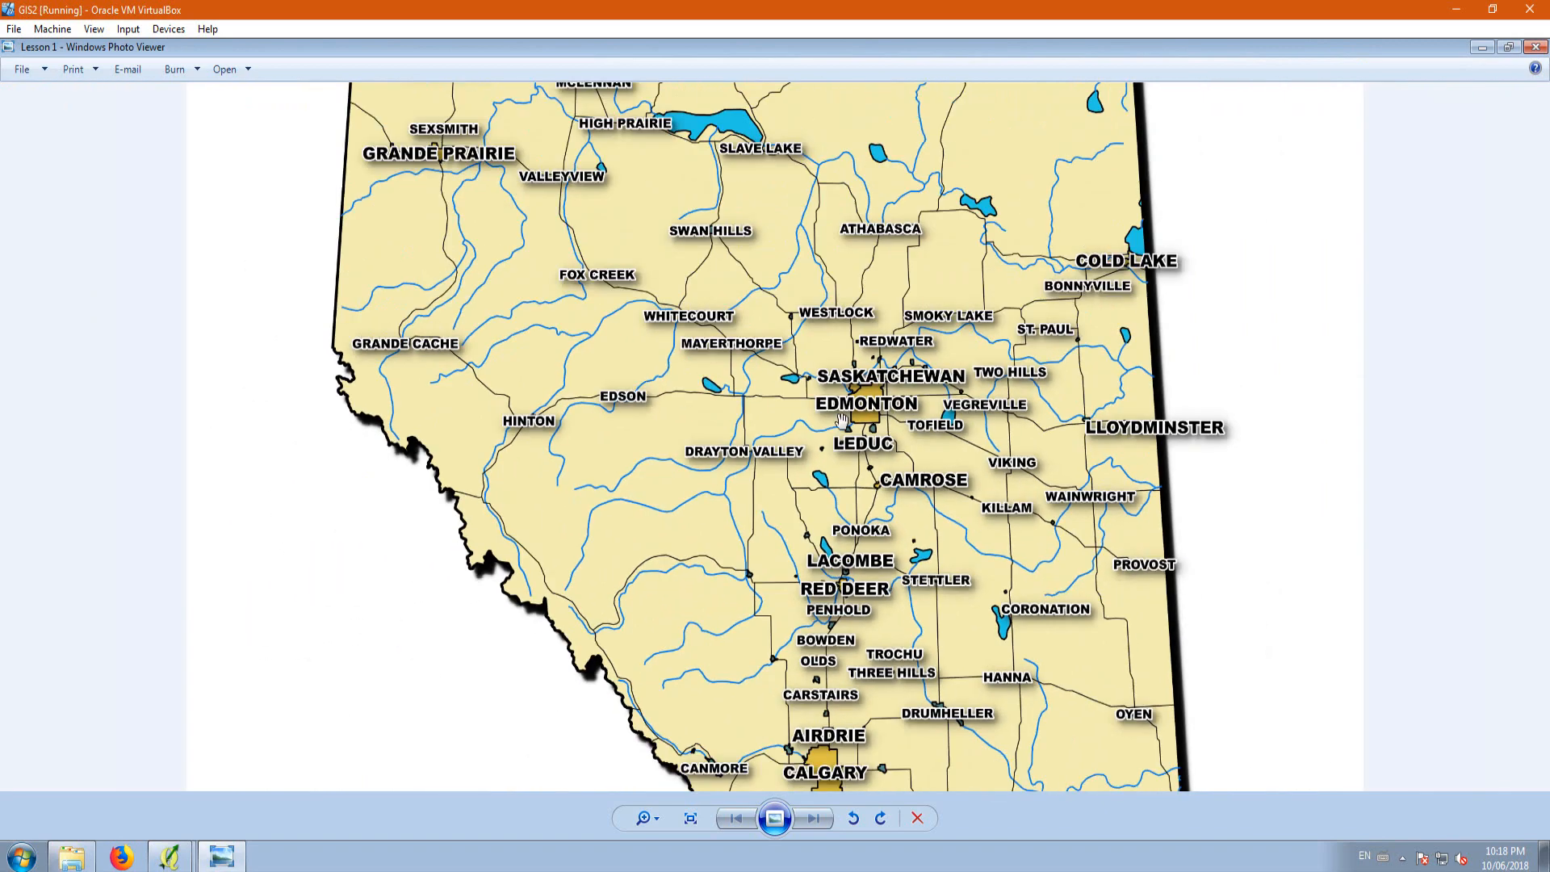
{"action": "scroll", "coordinate": [775, 459], "scroll_direction": "down", "scroll_amount": 3}
{"action": "scroll", "coordinate": [787, 323], "scroll_direction": "down", "scroll_amount": 1}
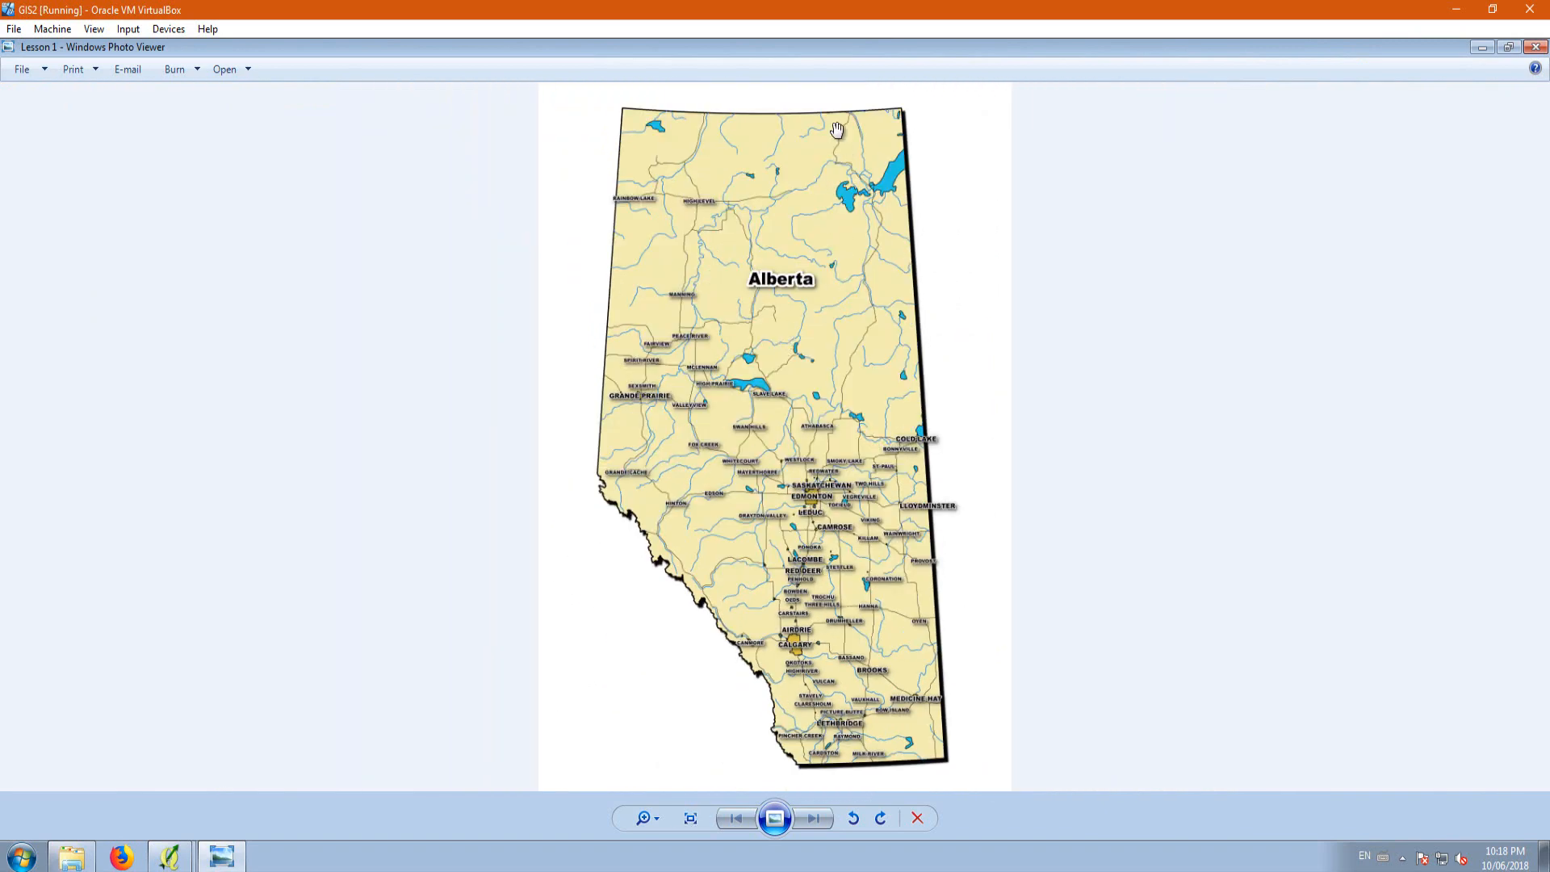
{"action": "scroll", "coordinate": [837, 130], "scroll_direction": "up", "scroll_amount": 3}
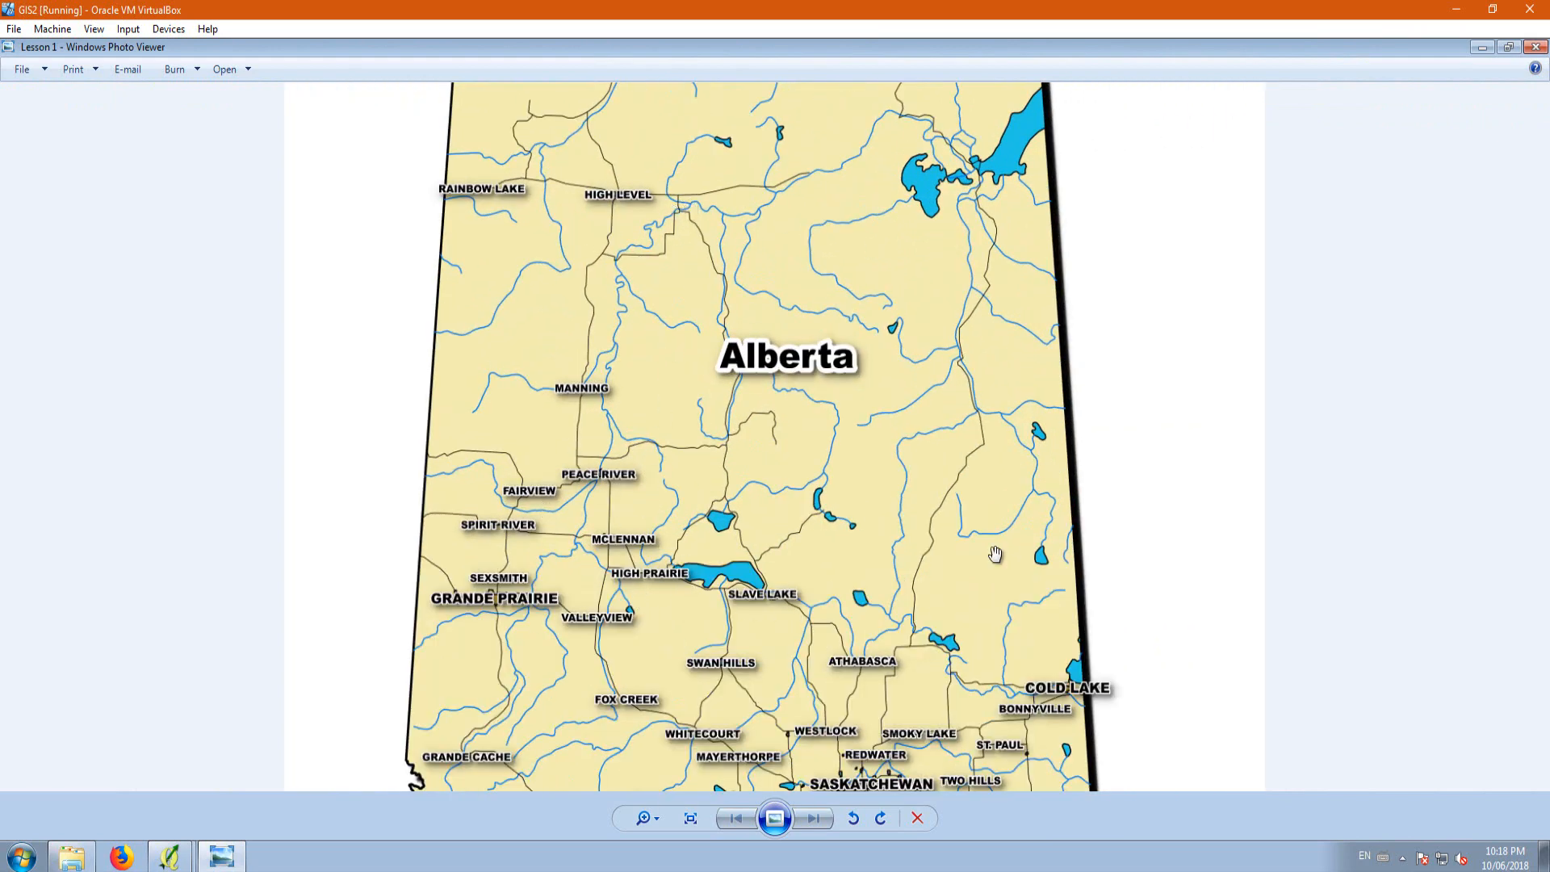
{"action": "scroll", "coordinate": [711, 317], "scroll_direction": "down", "scroll_amount": 2}
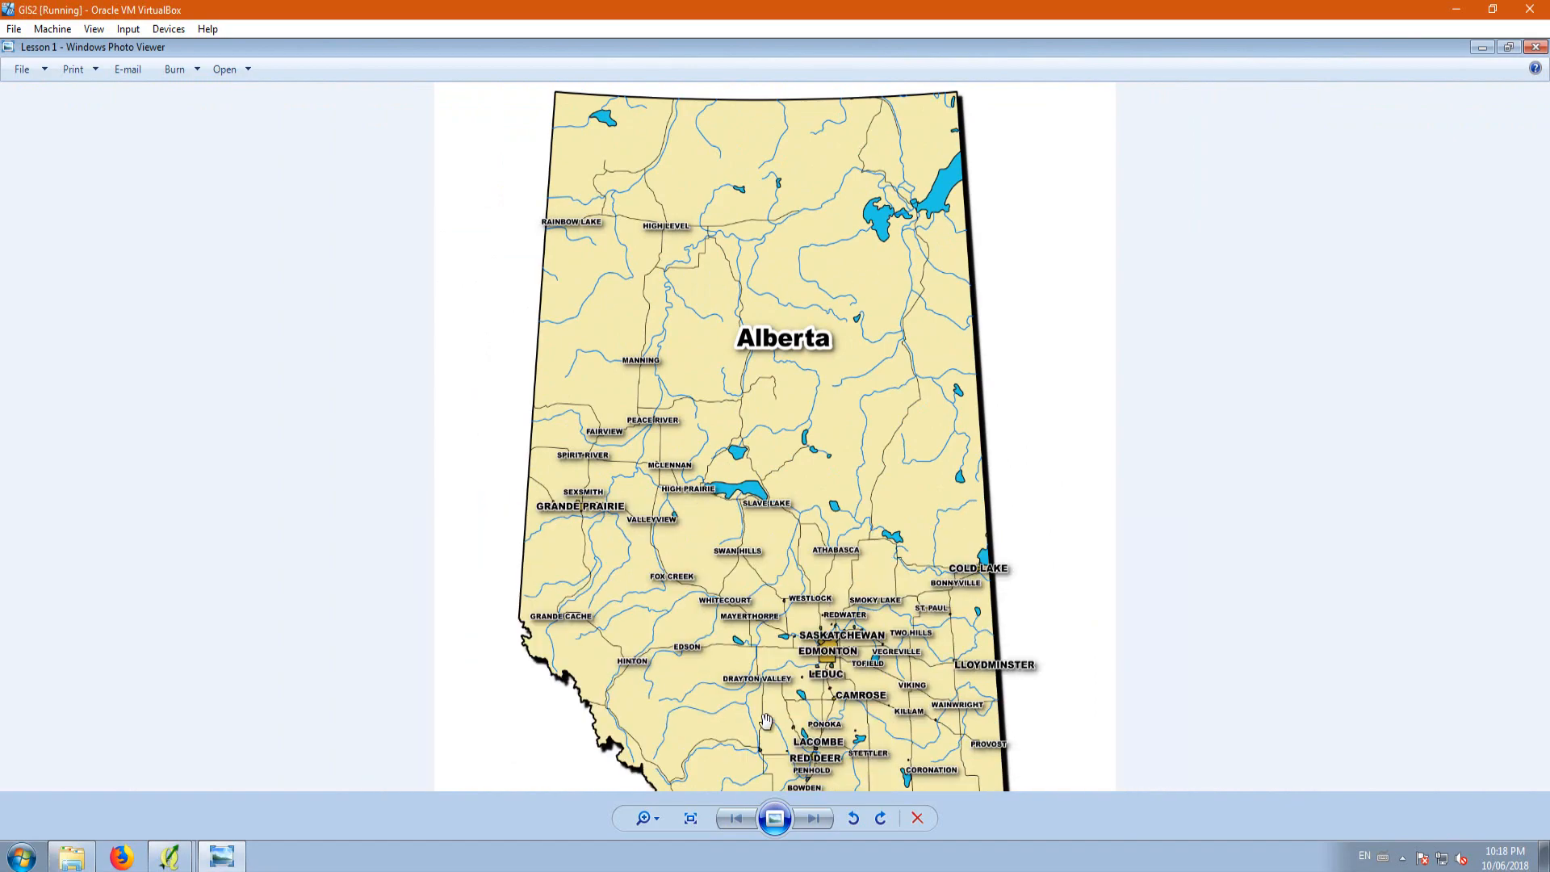
{"action": "scroll", "coordinate": [818, 673], "scroll_direction": "up", "scroll_amount": 3}
{"action": "scroll", "coordinate": [726, 525], "scroll_direction": "down", "scroll_amount": 4}
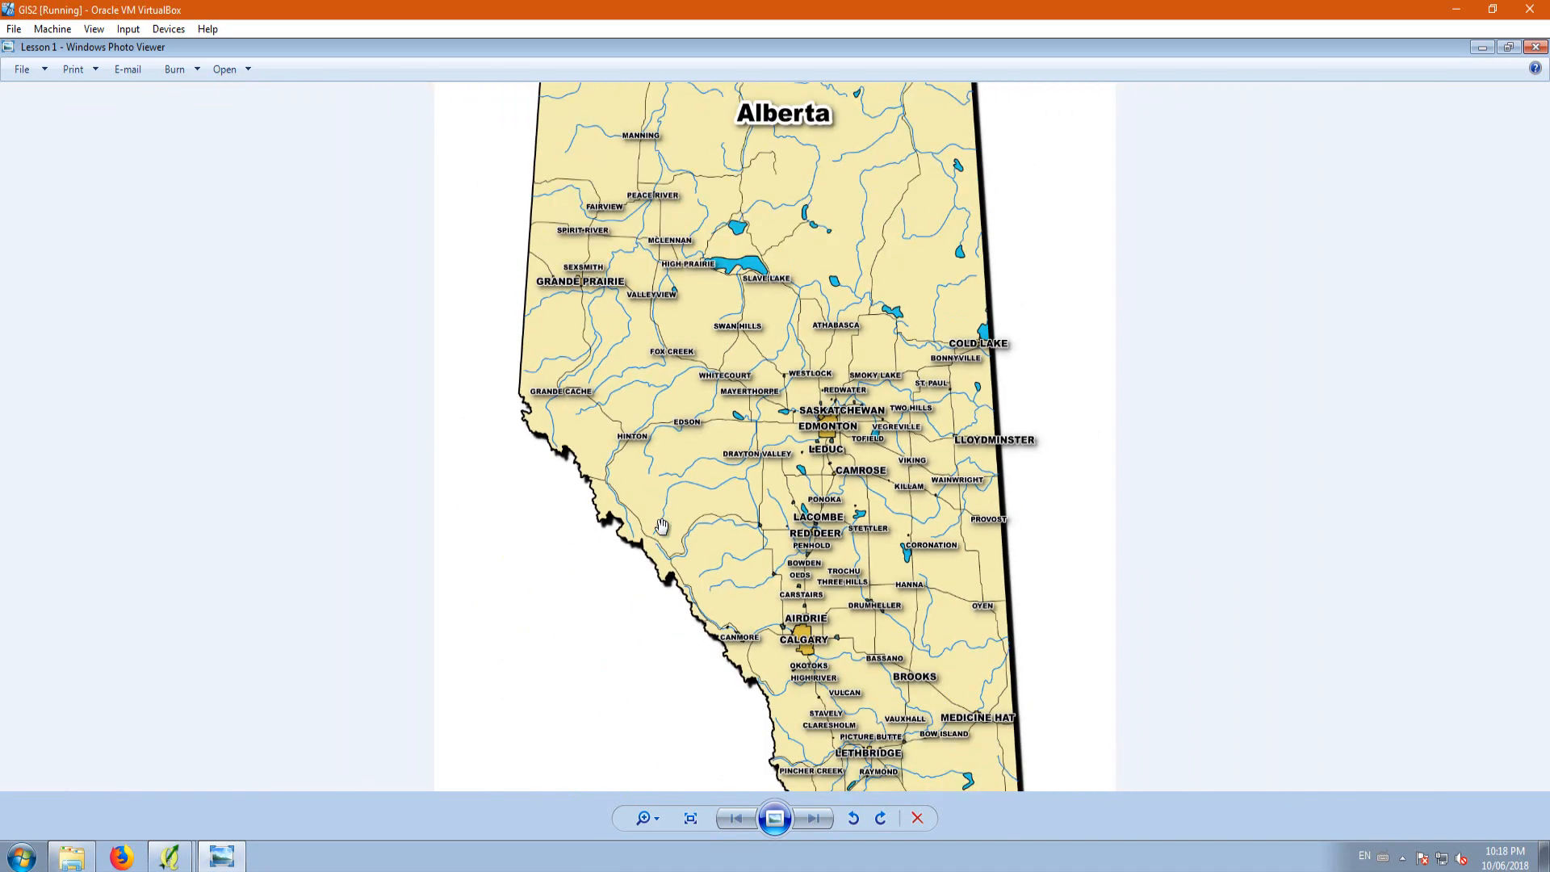
{"action": "scroll", "coordinate": [661, 520], "scroll_direction": "down", "scroll_amount": 2}
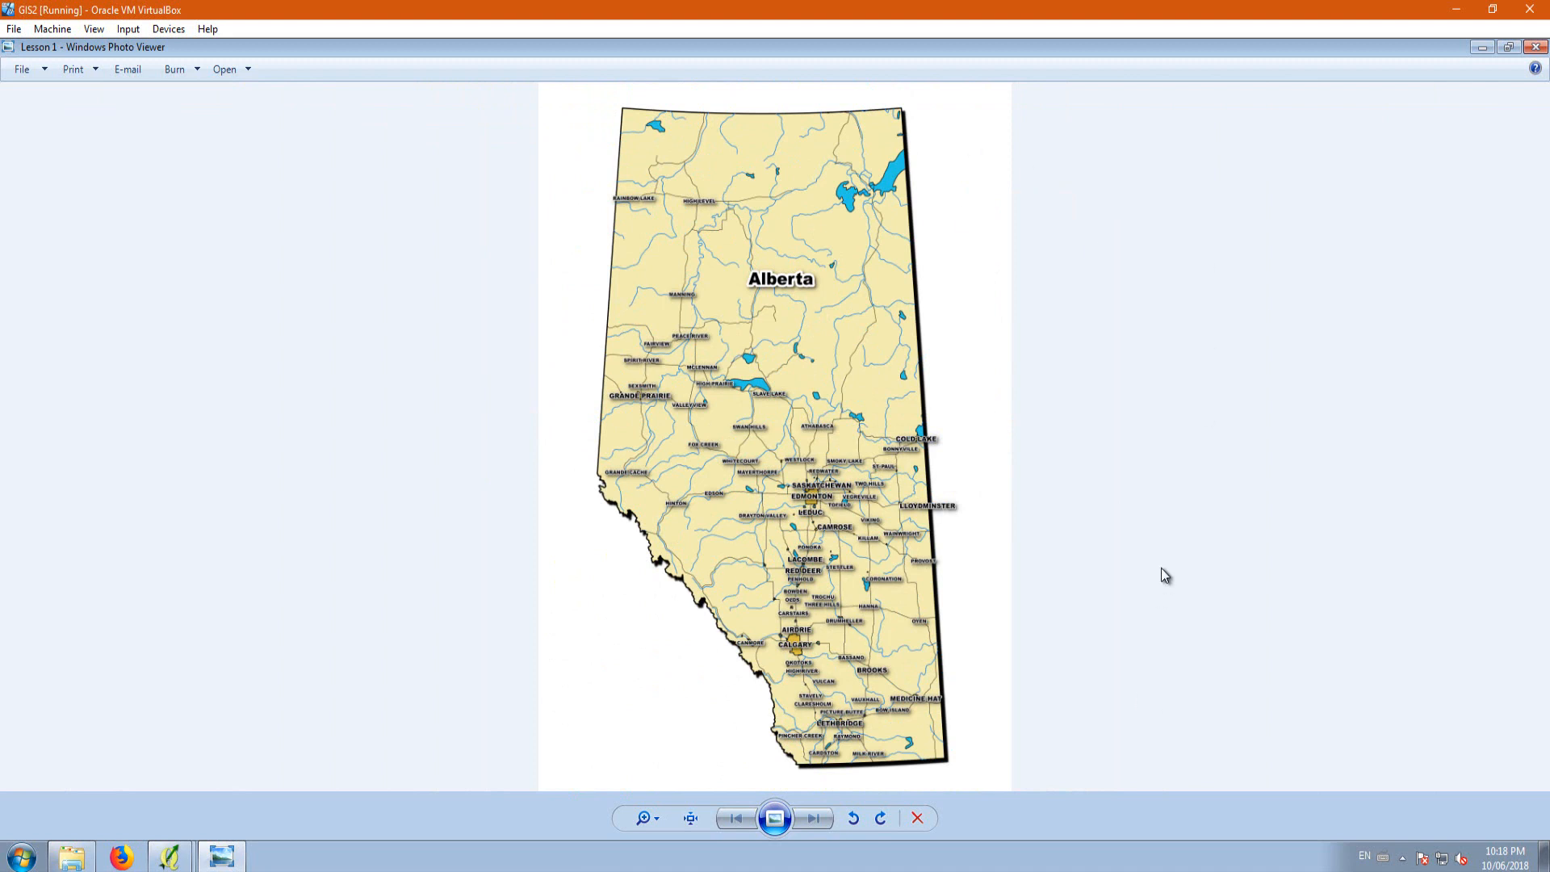